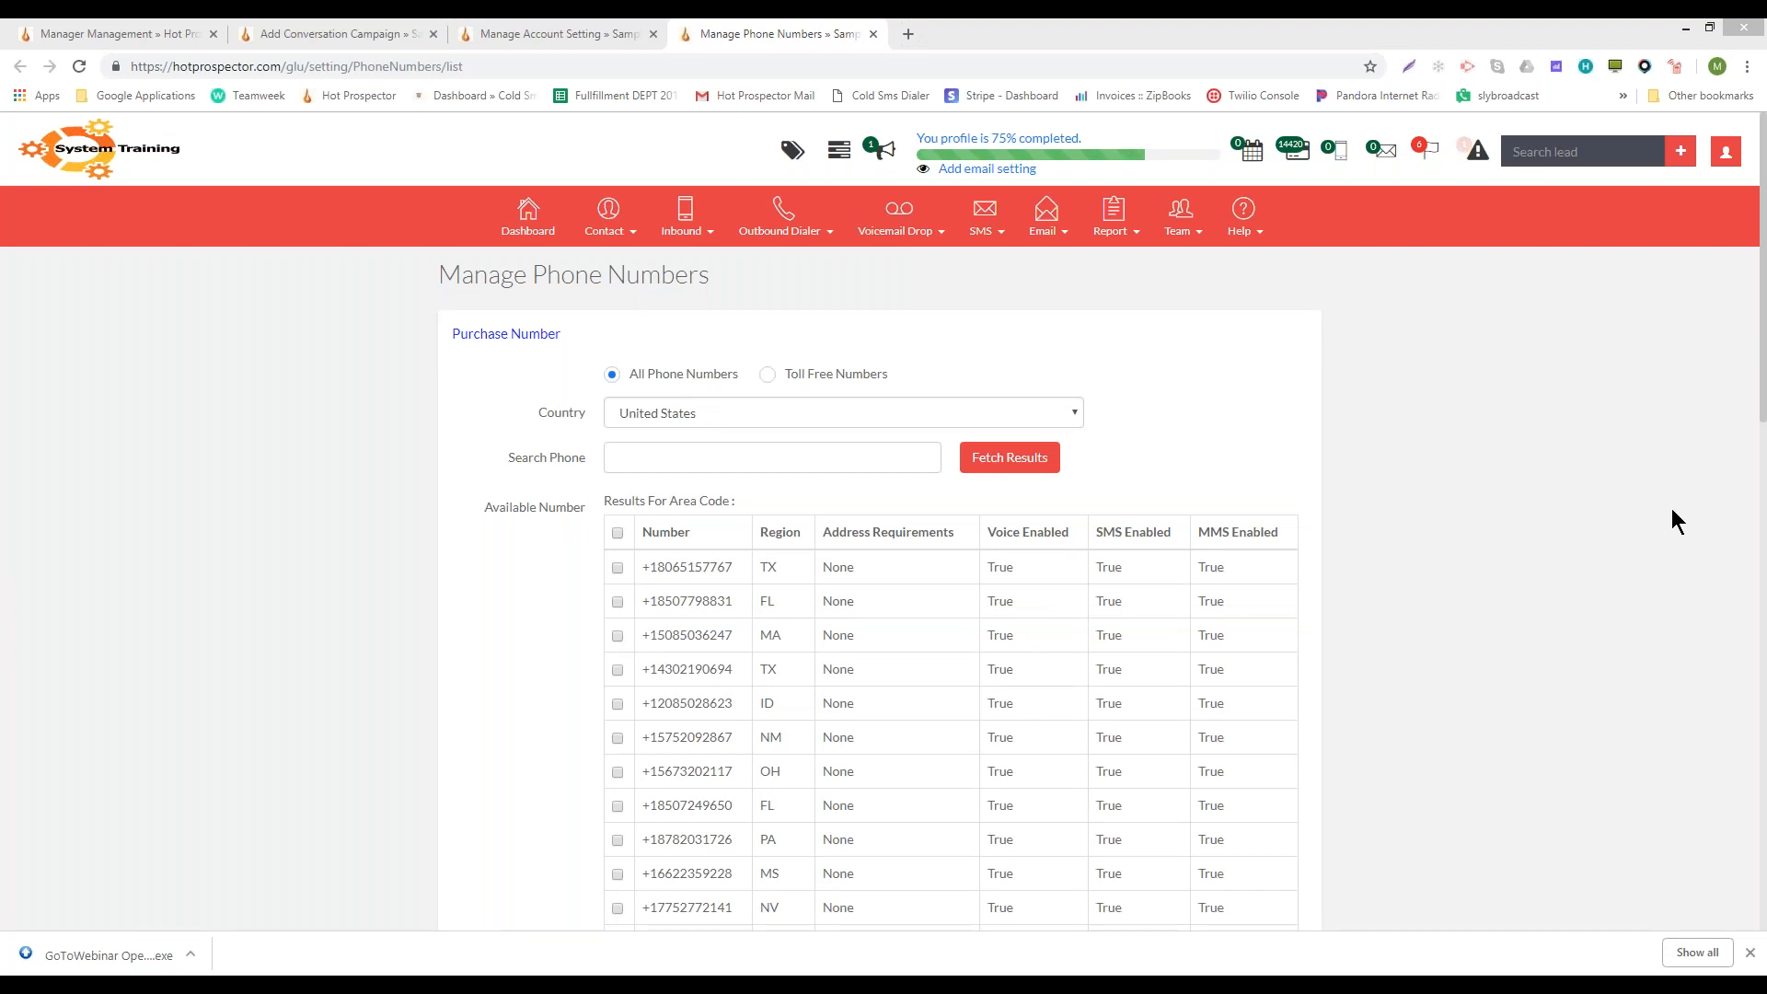
- Unmute the second audio output in the system volume controls and open the volume mixer
left_click(1642, 981)
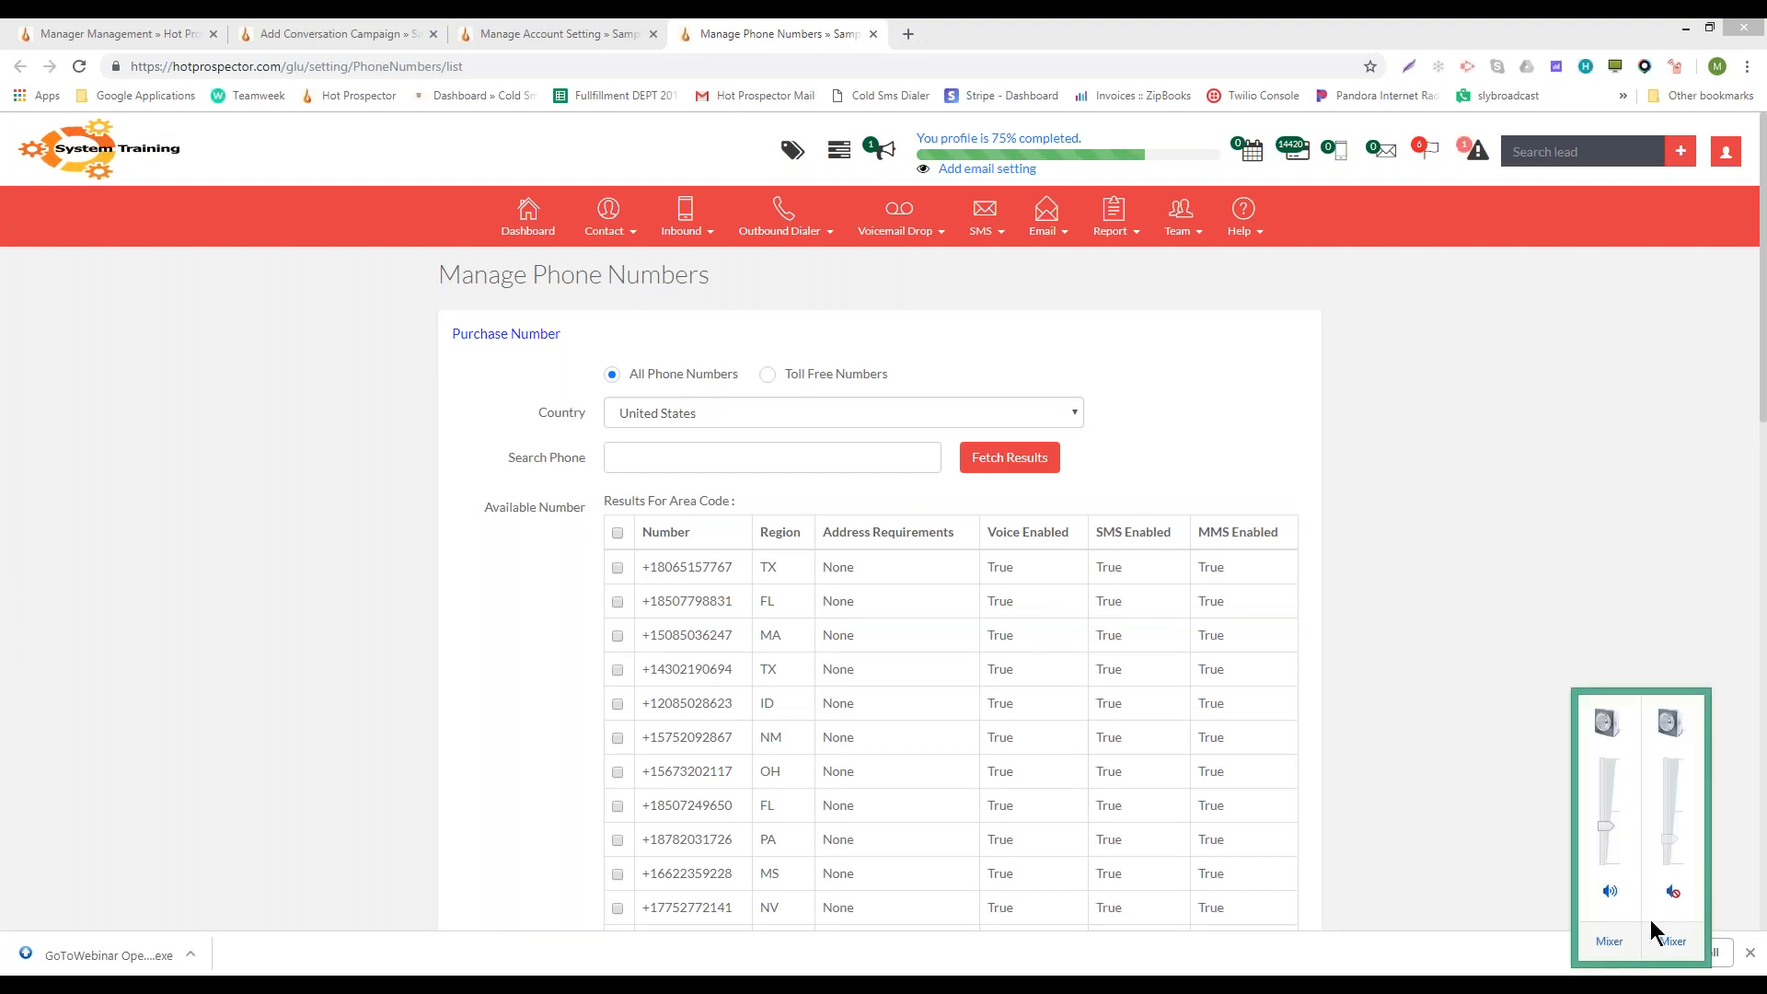
left_click(1667, 890)
left_click(1289, 775)
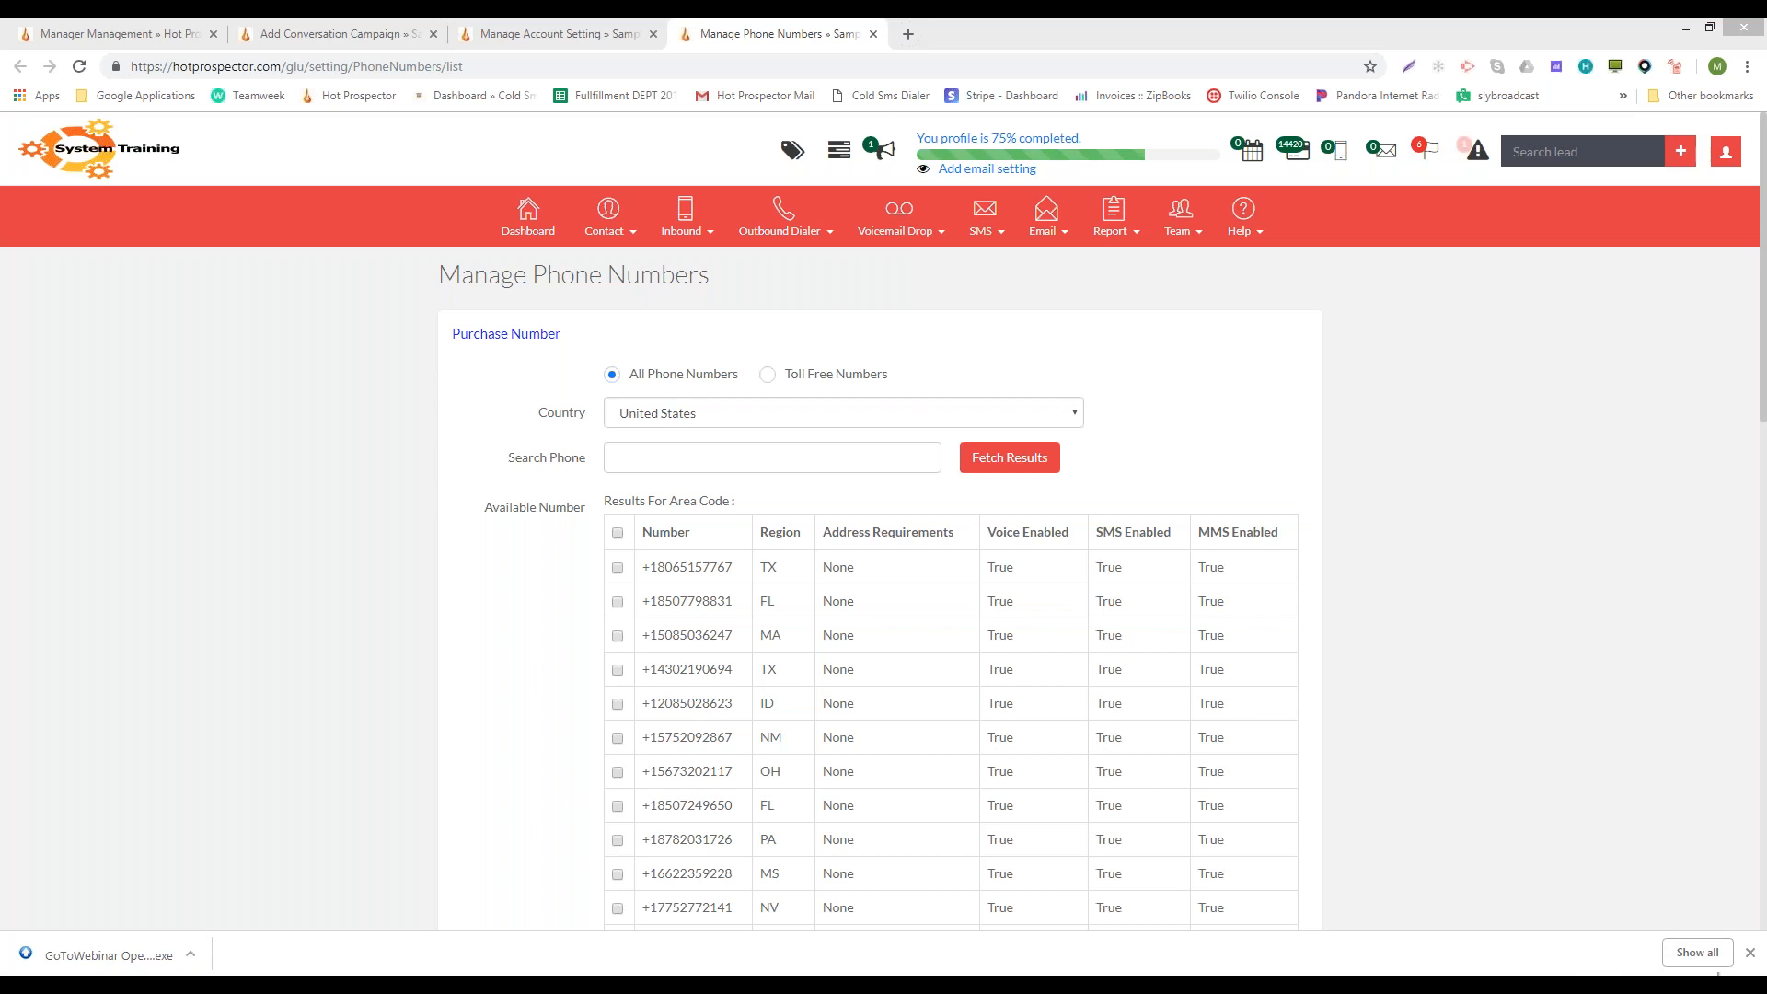
left_click(1639, 982)
left_click(1667, 936)
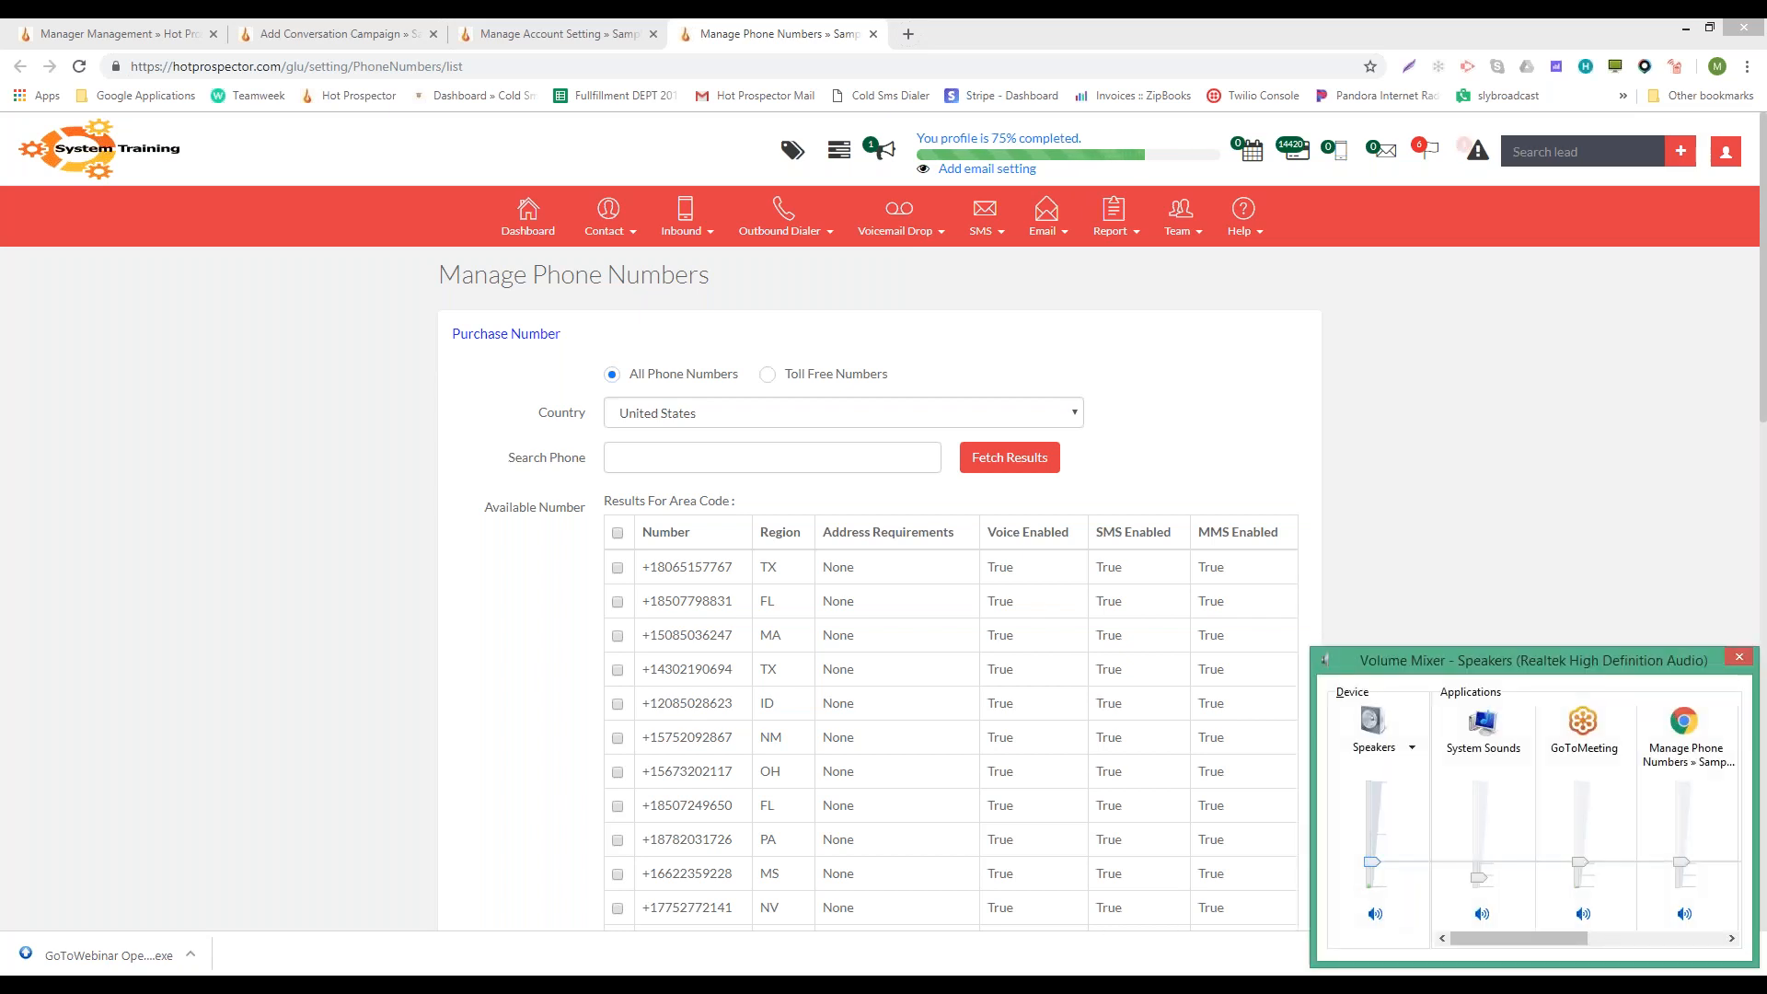
- In the volume mixer, toggle GoToMeeting's audio and switch output to the Logitech USB Headset
left_click(1411, 605)
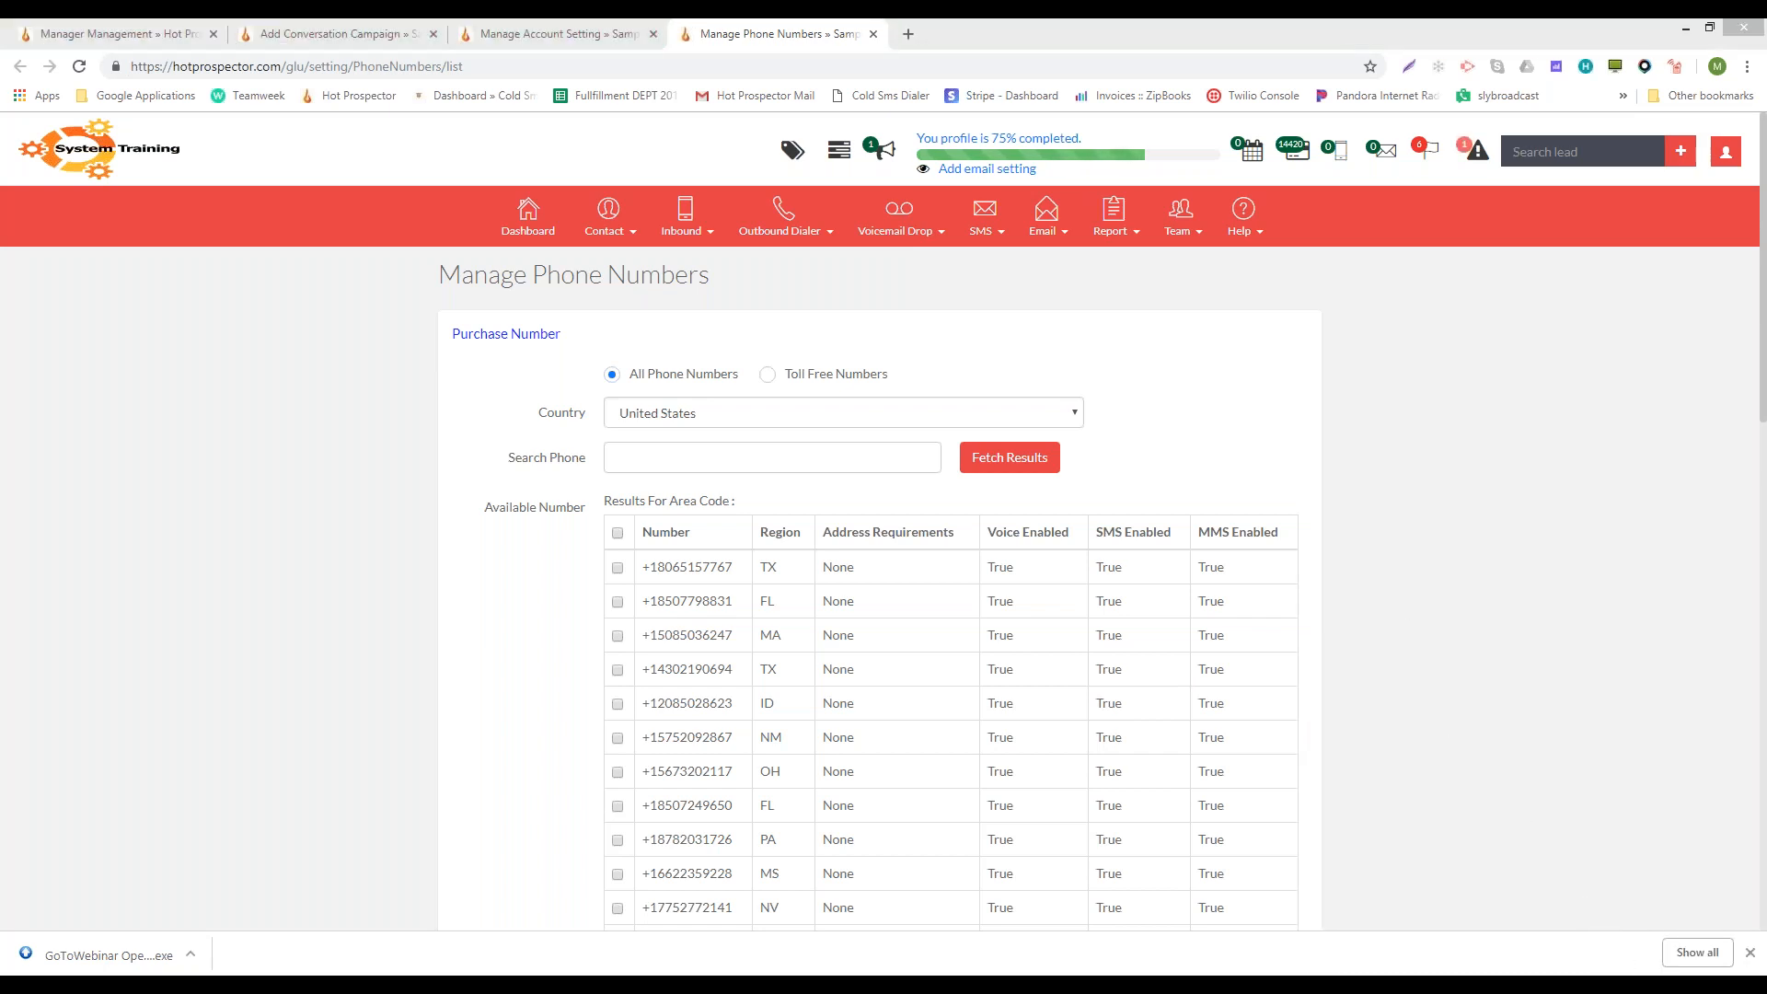
key("alt+Tab")
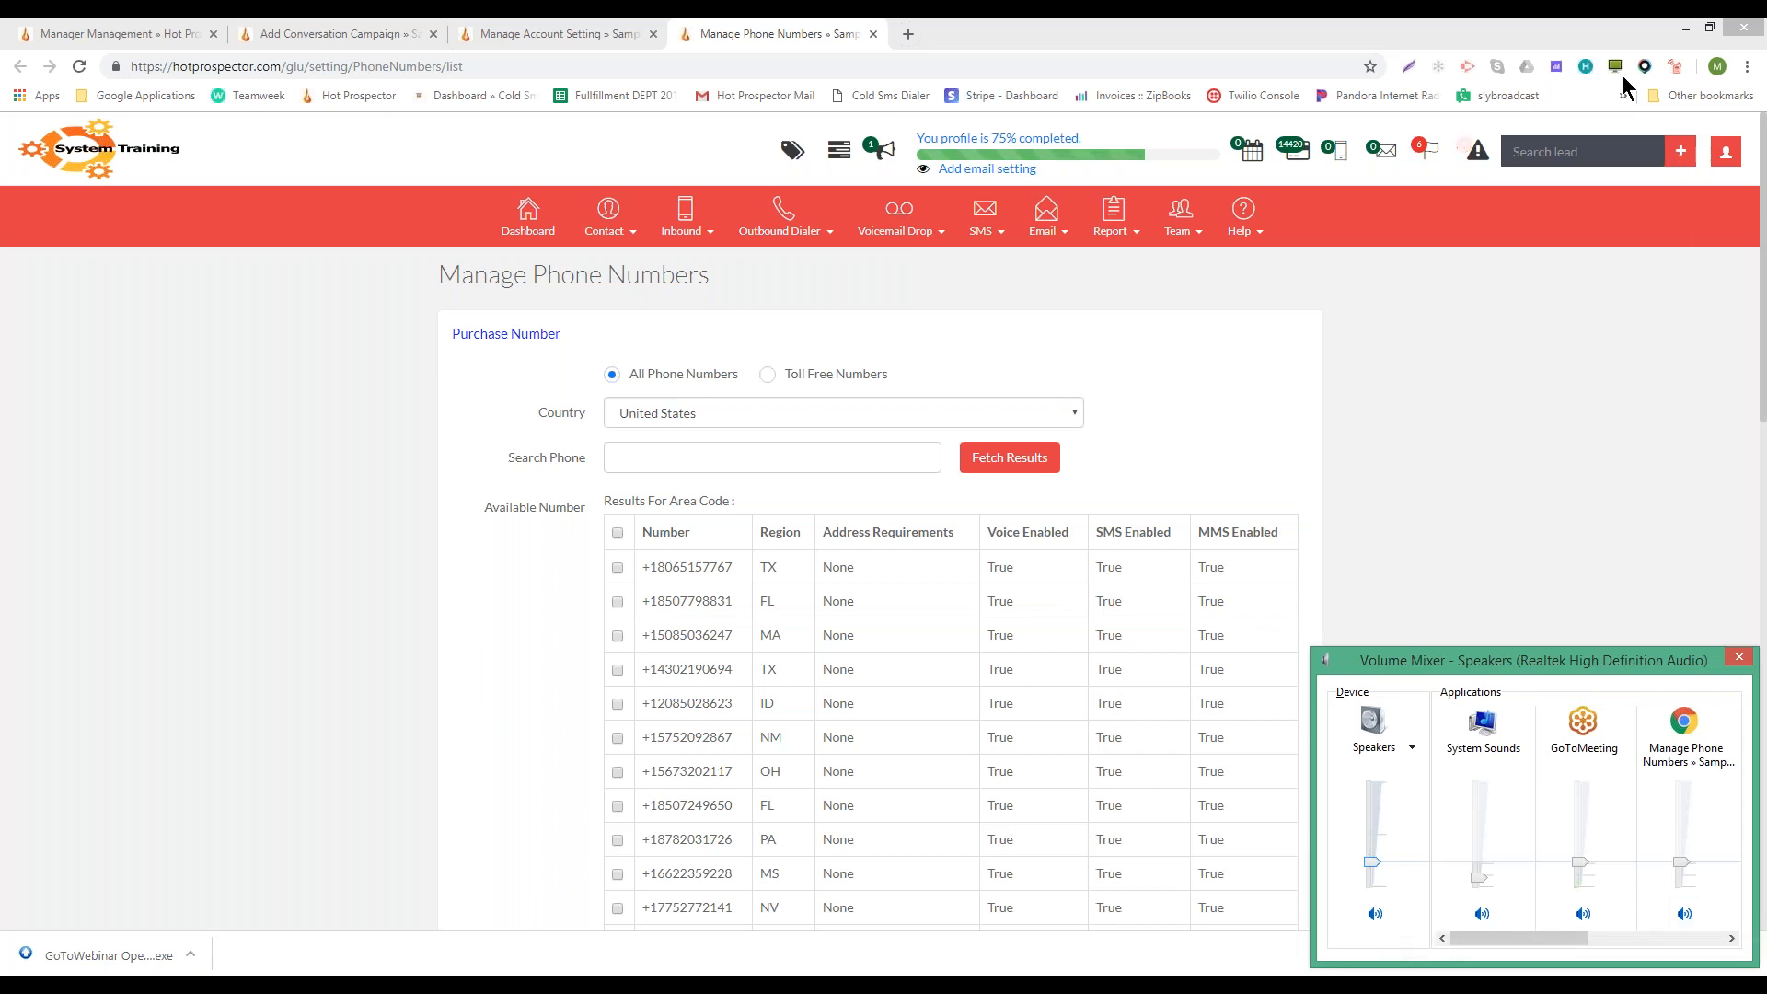
left_click(1684, 52)
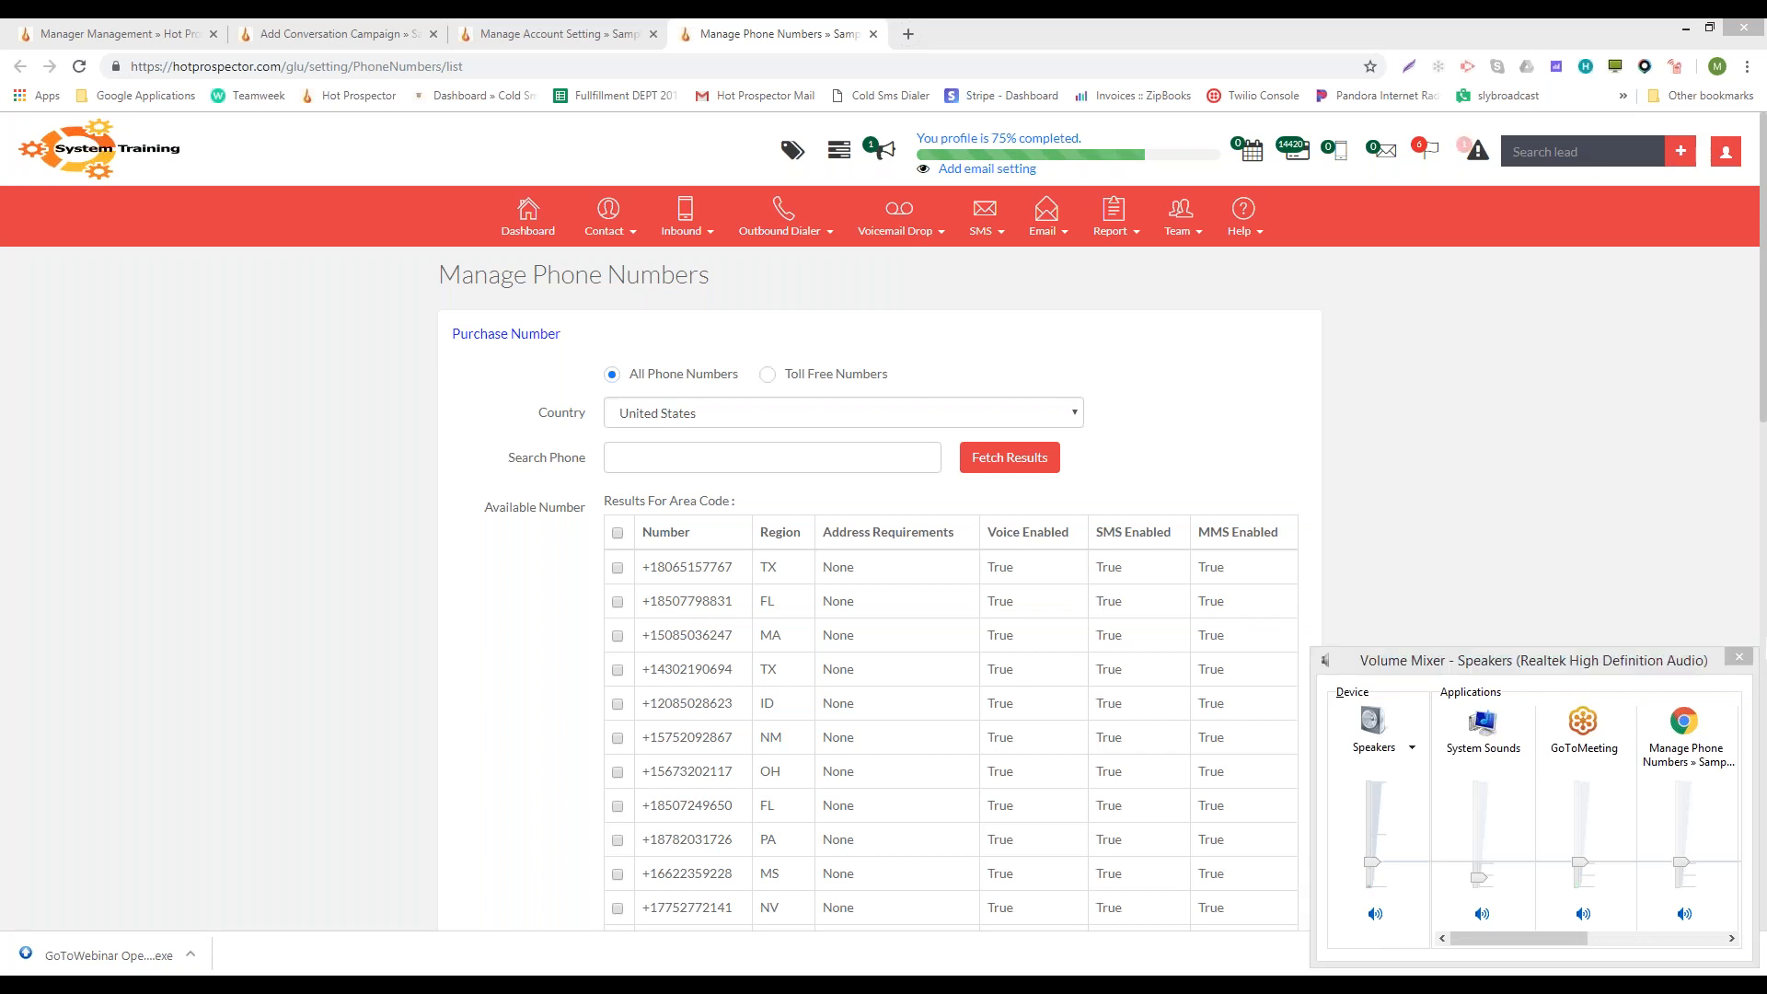
left_click(1735, 570)
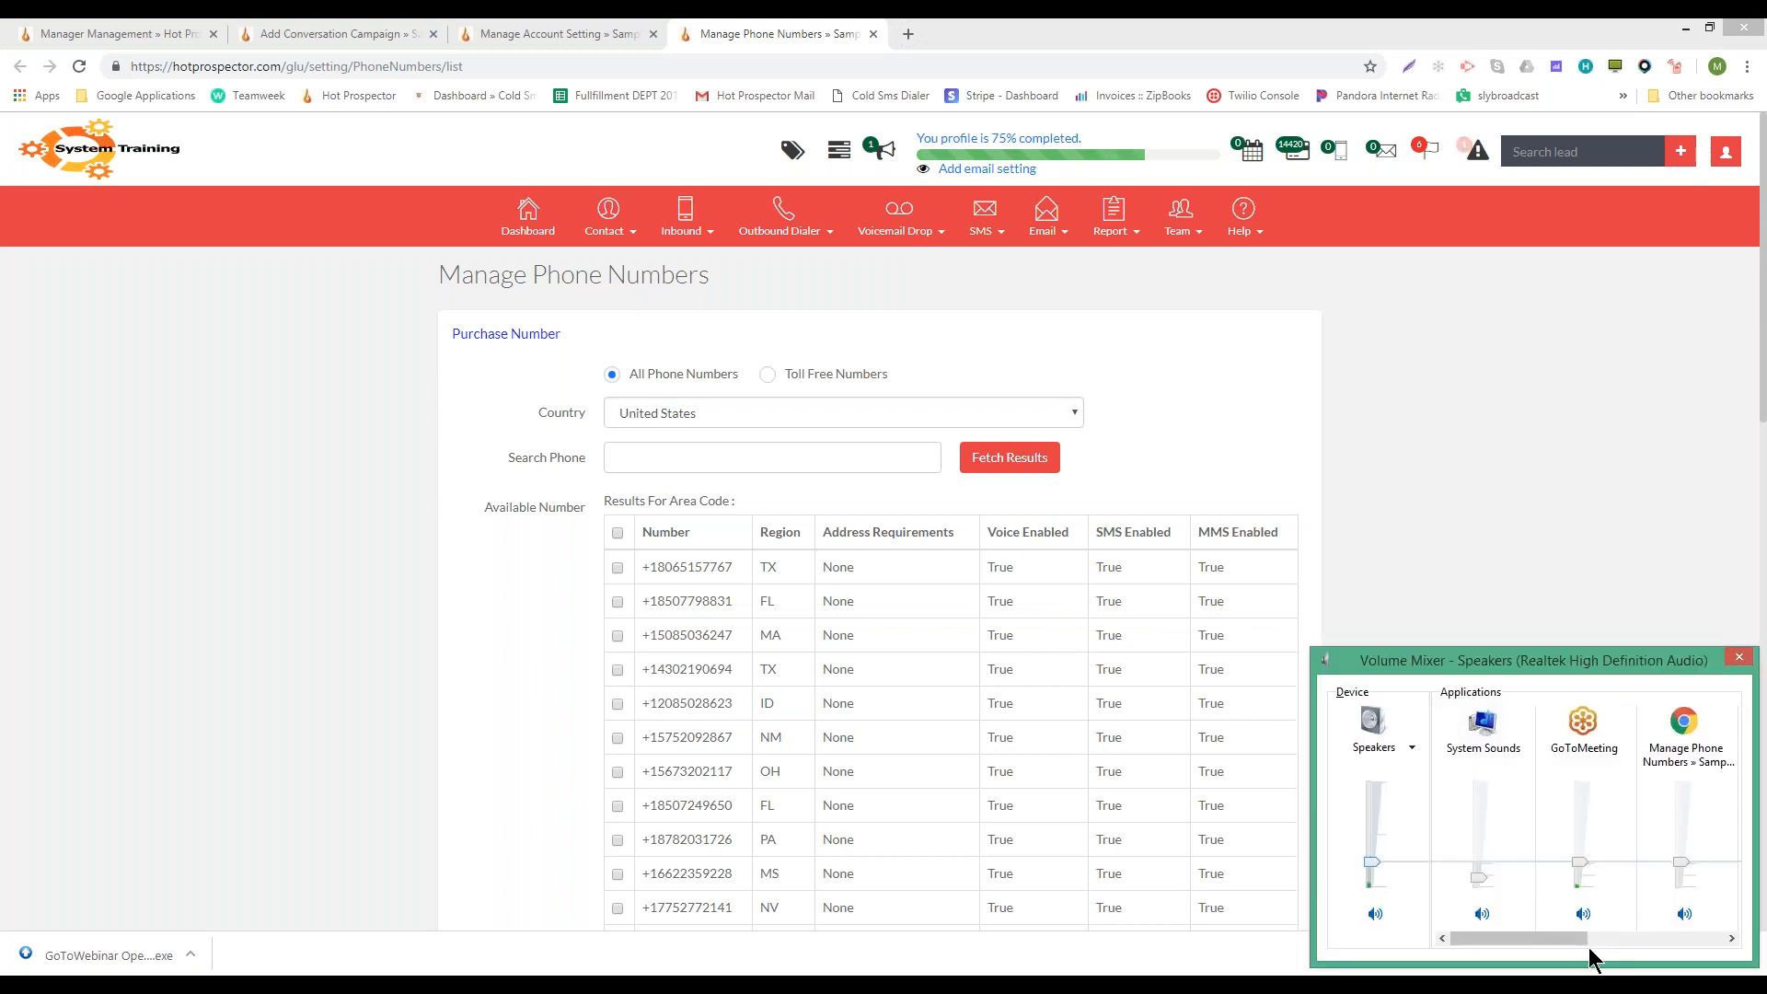
left_click(1584, 914)
left_click(1582, 913)
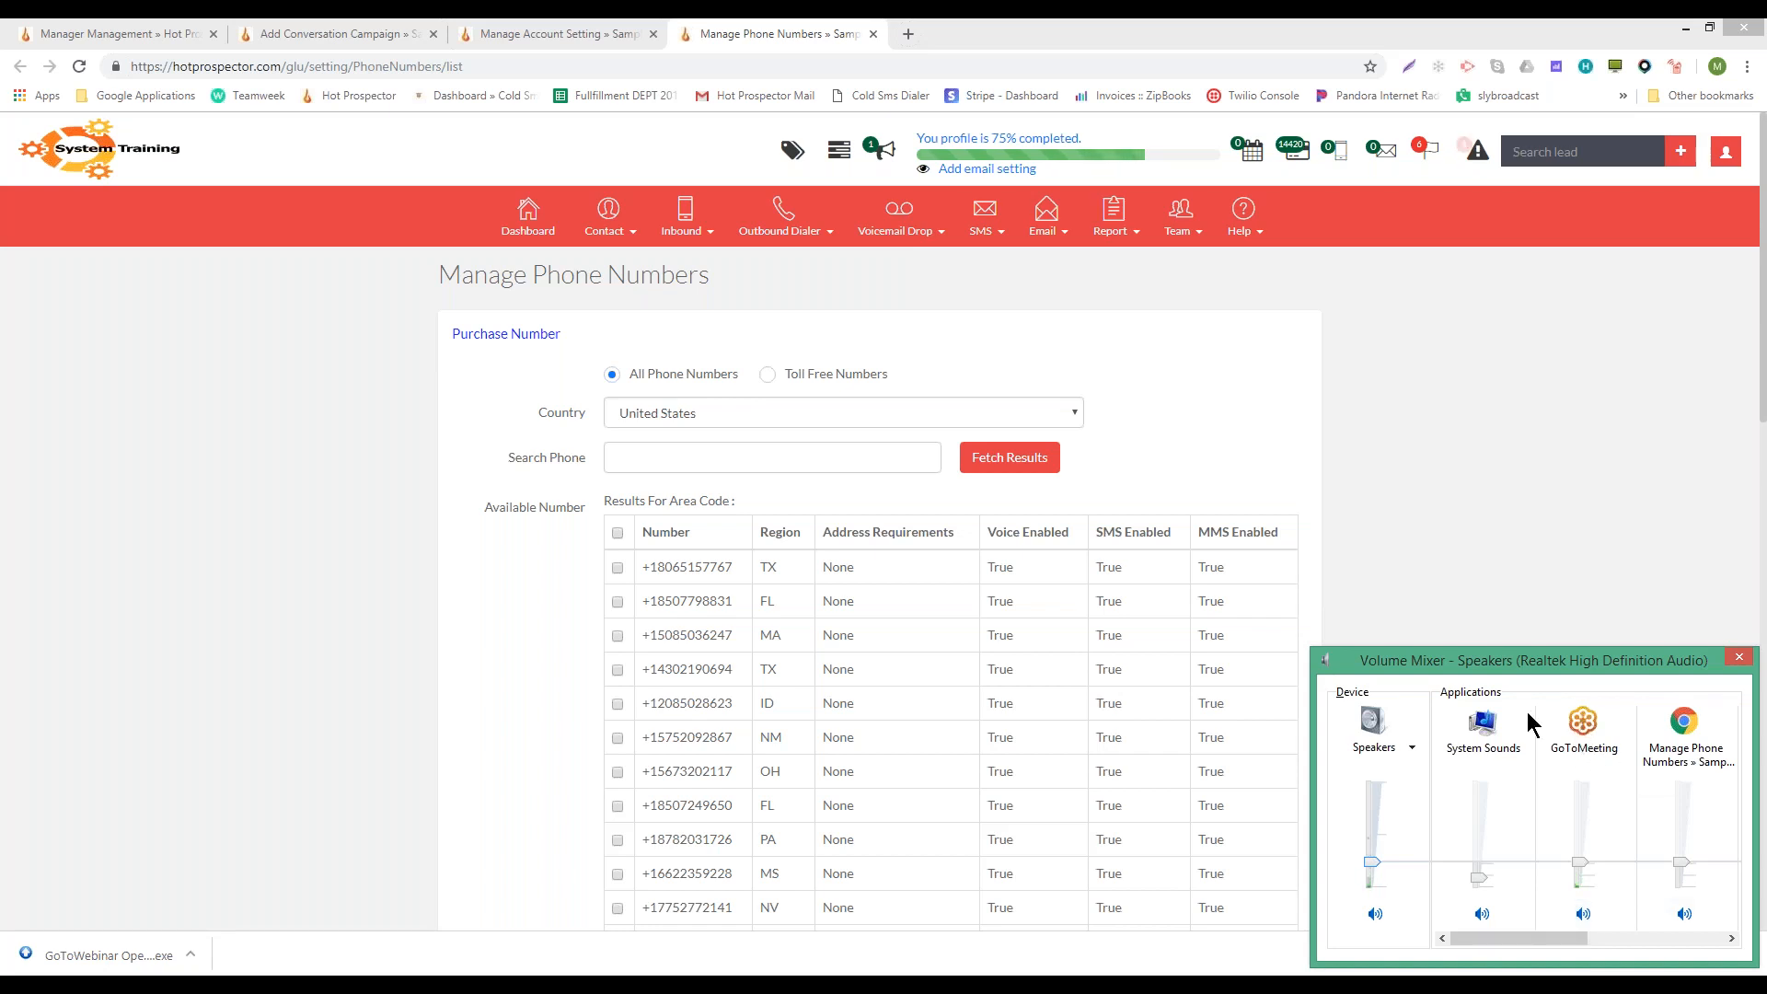
left_click(1412, 748)
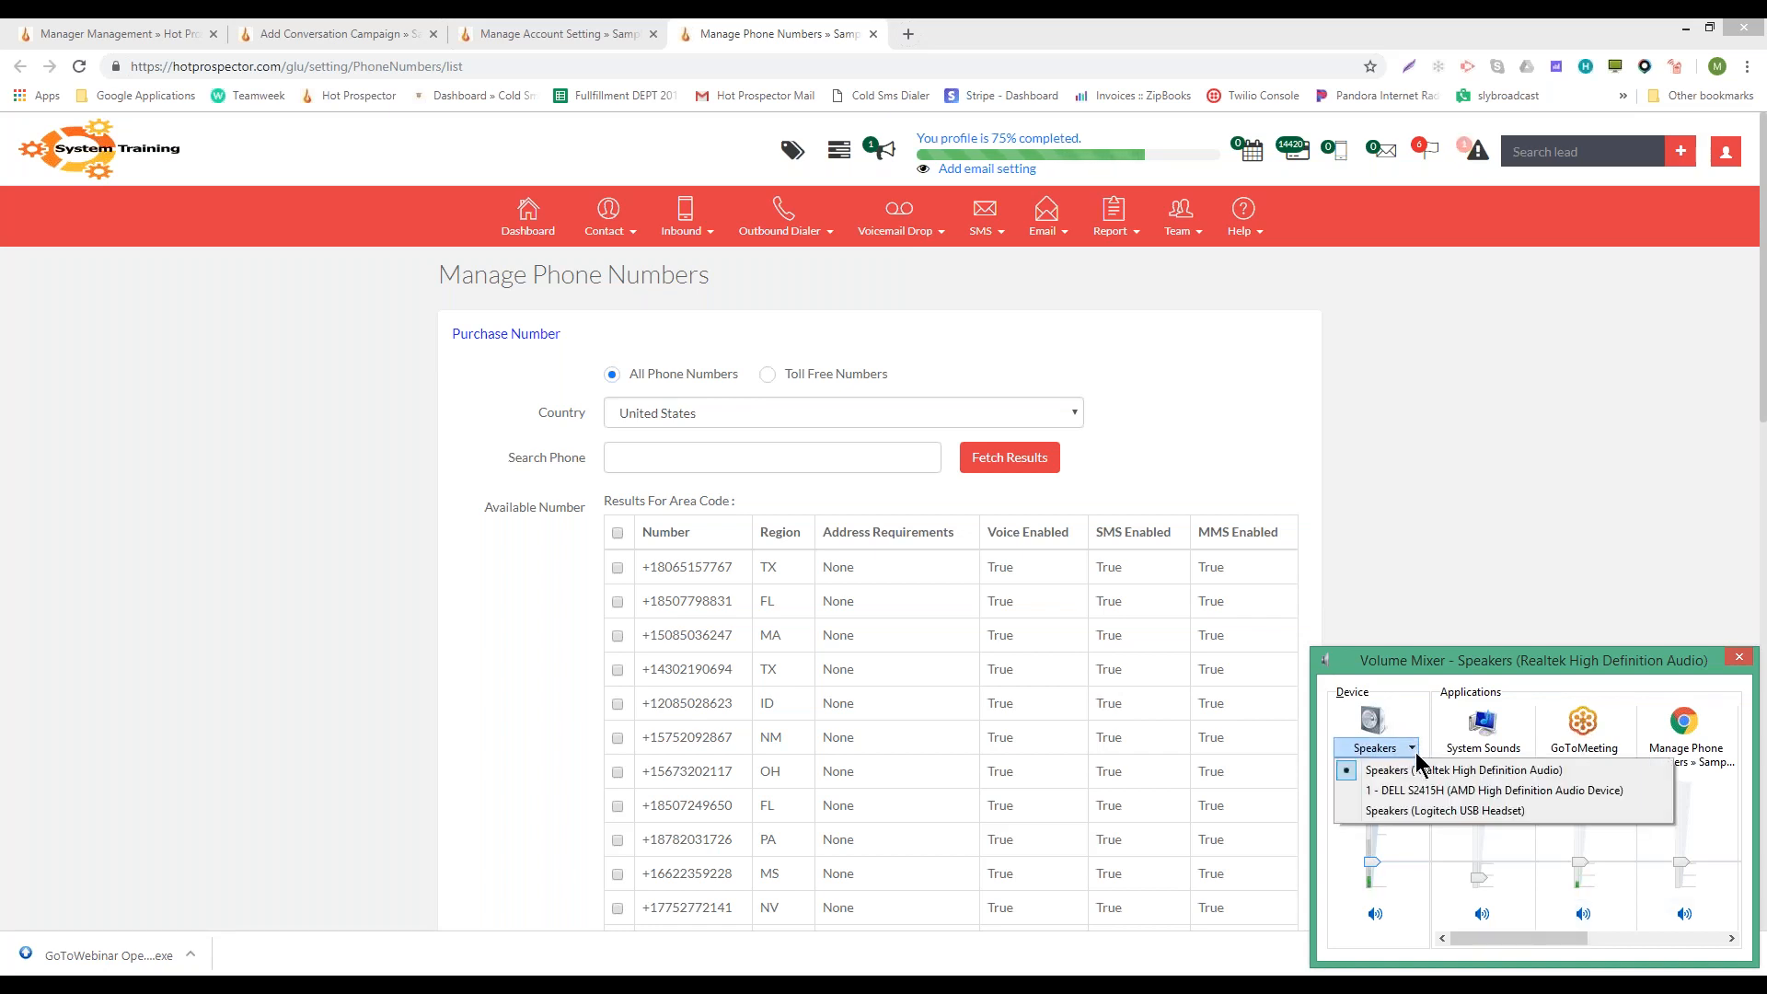
left_click(1436, 808)
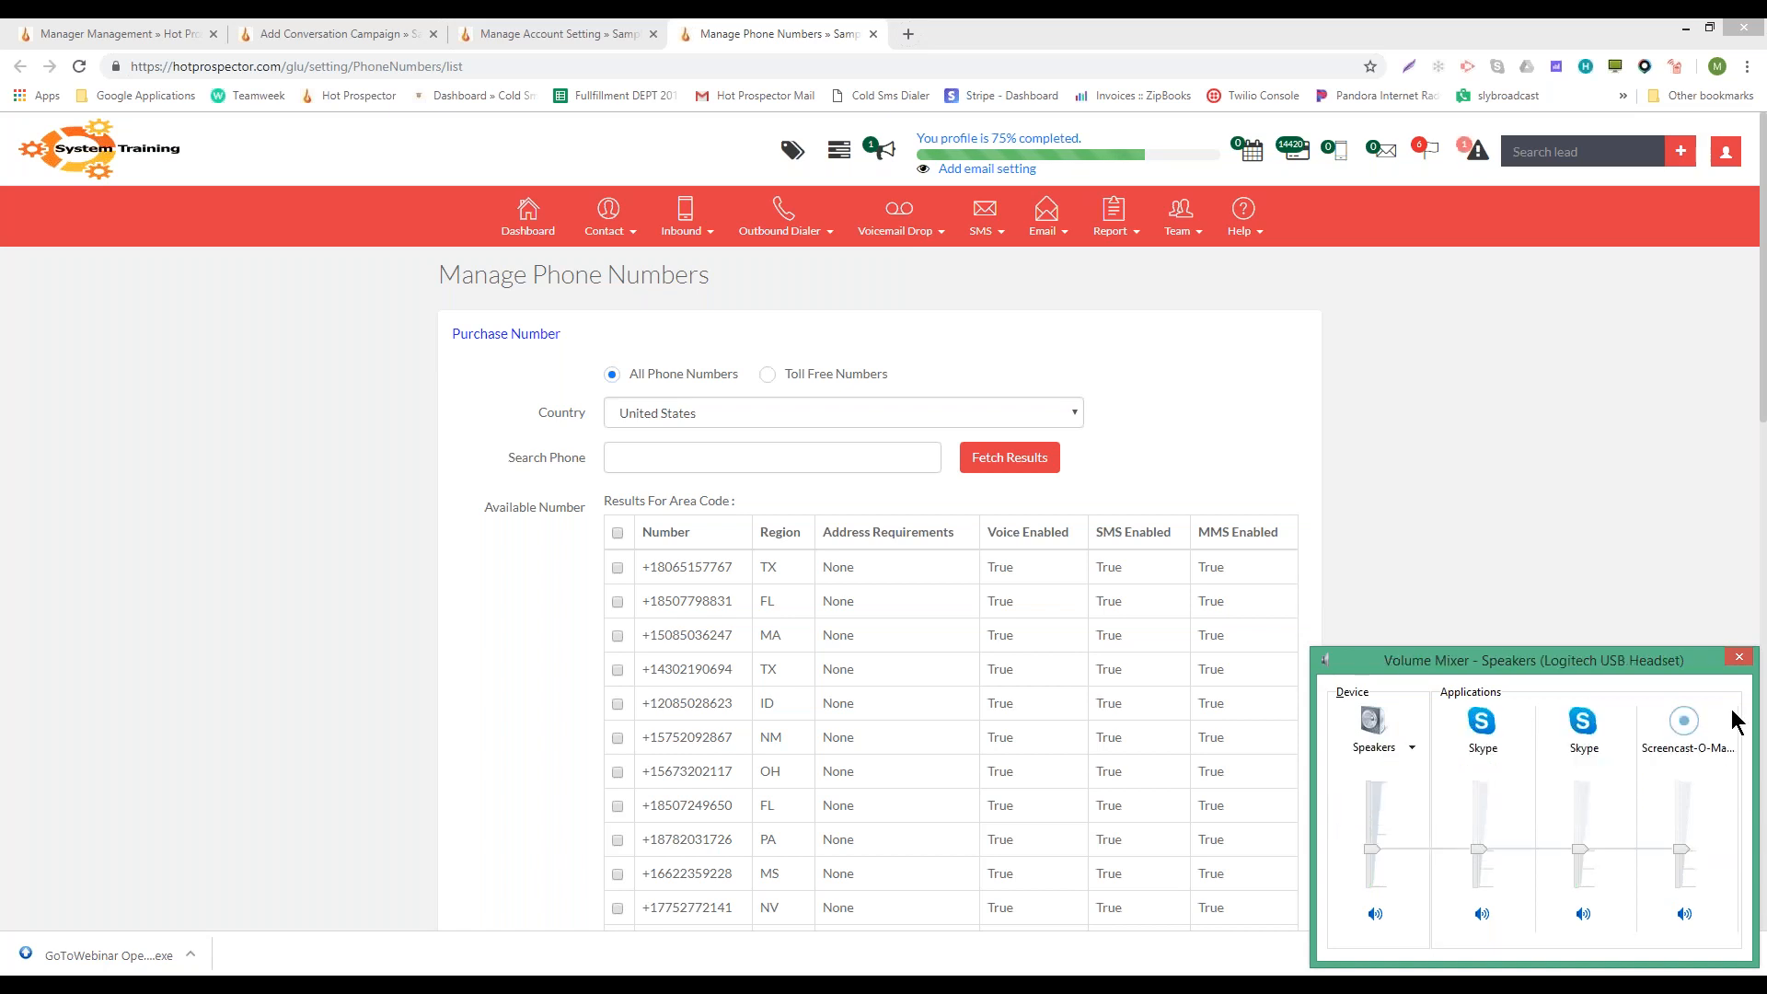
left_click(1739, 656)
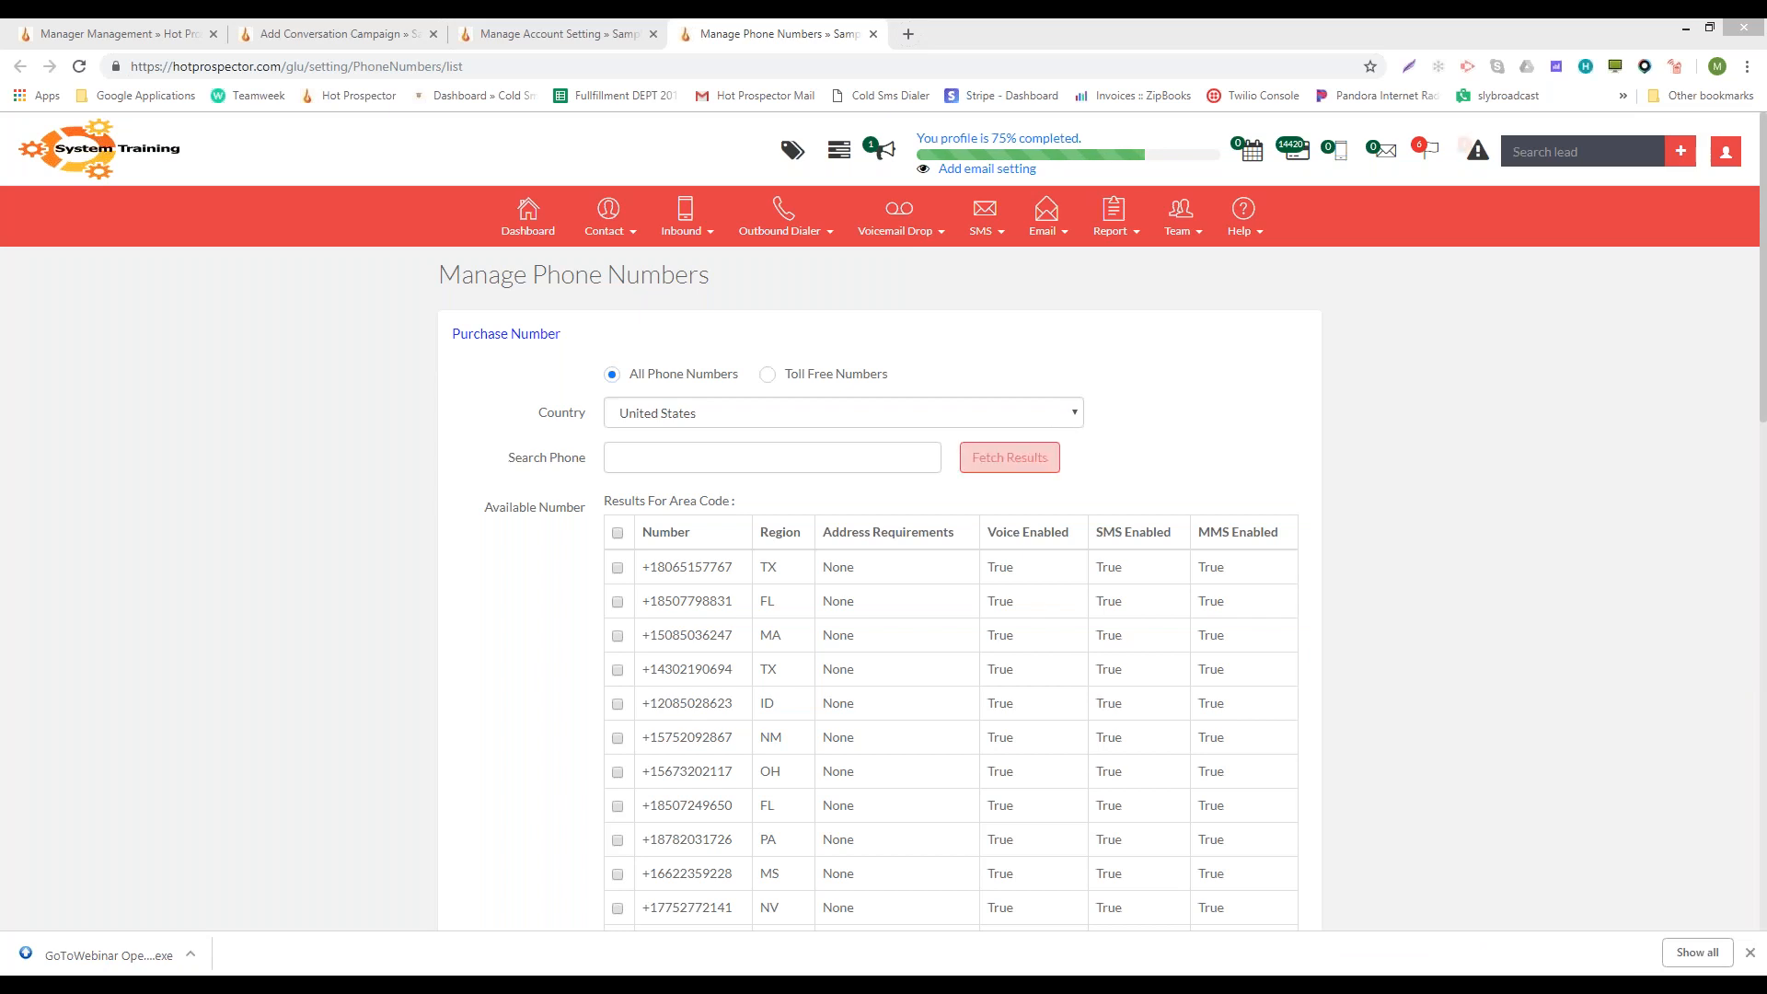
- Switch the phone number search to toll-free numbers and tick the first result
left_click(743, 457)
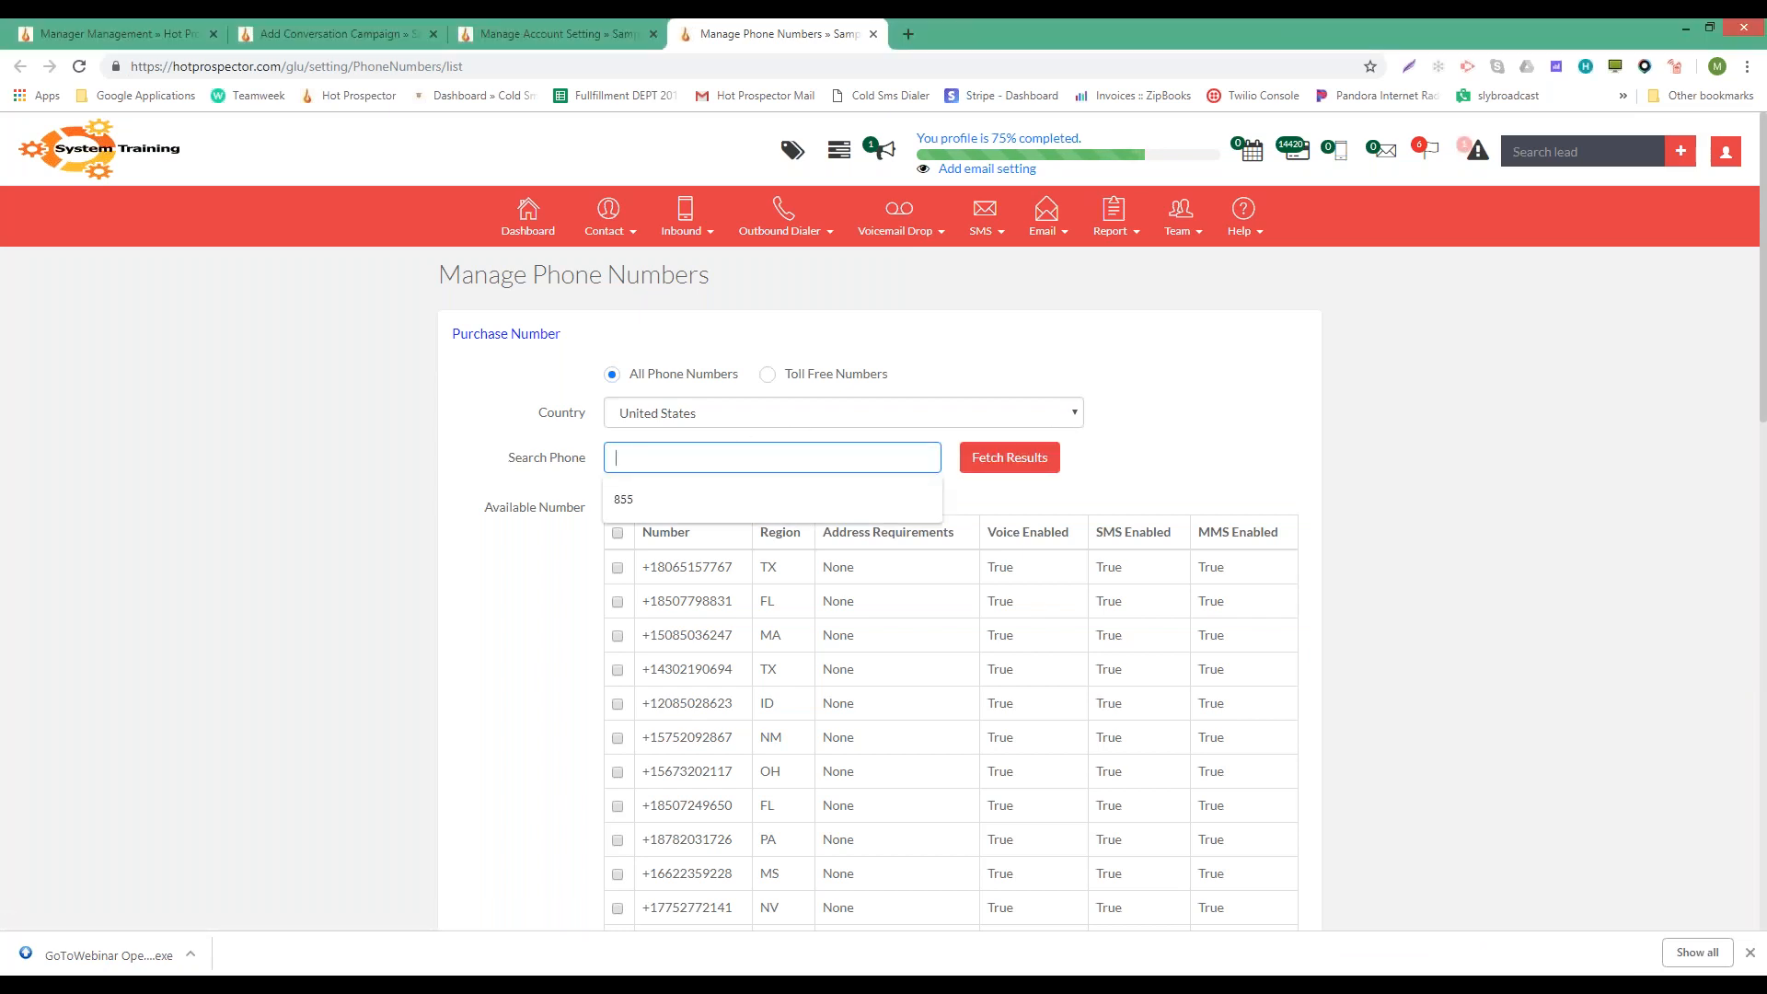
left_click(767, 374)
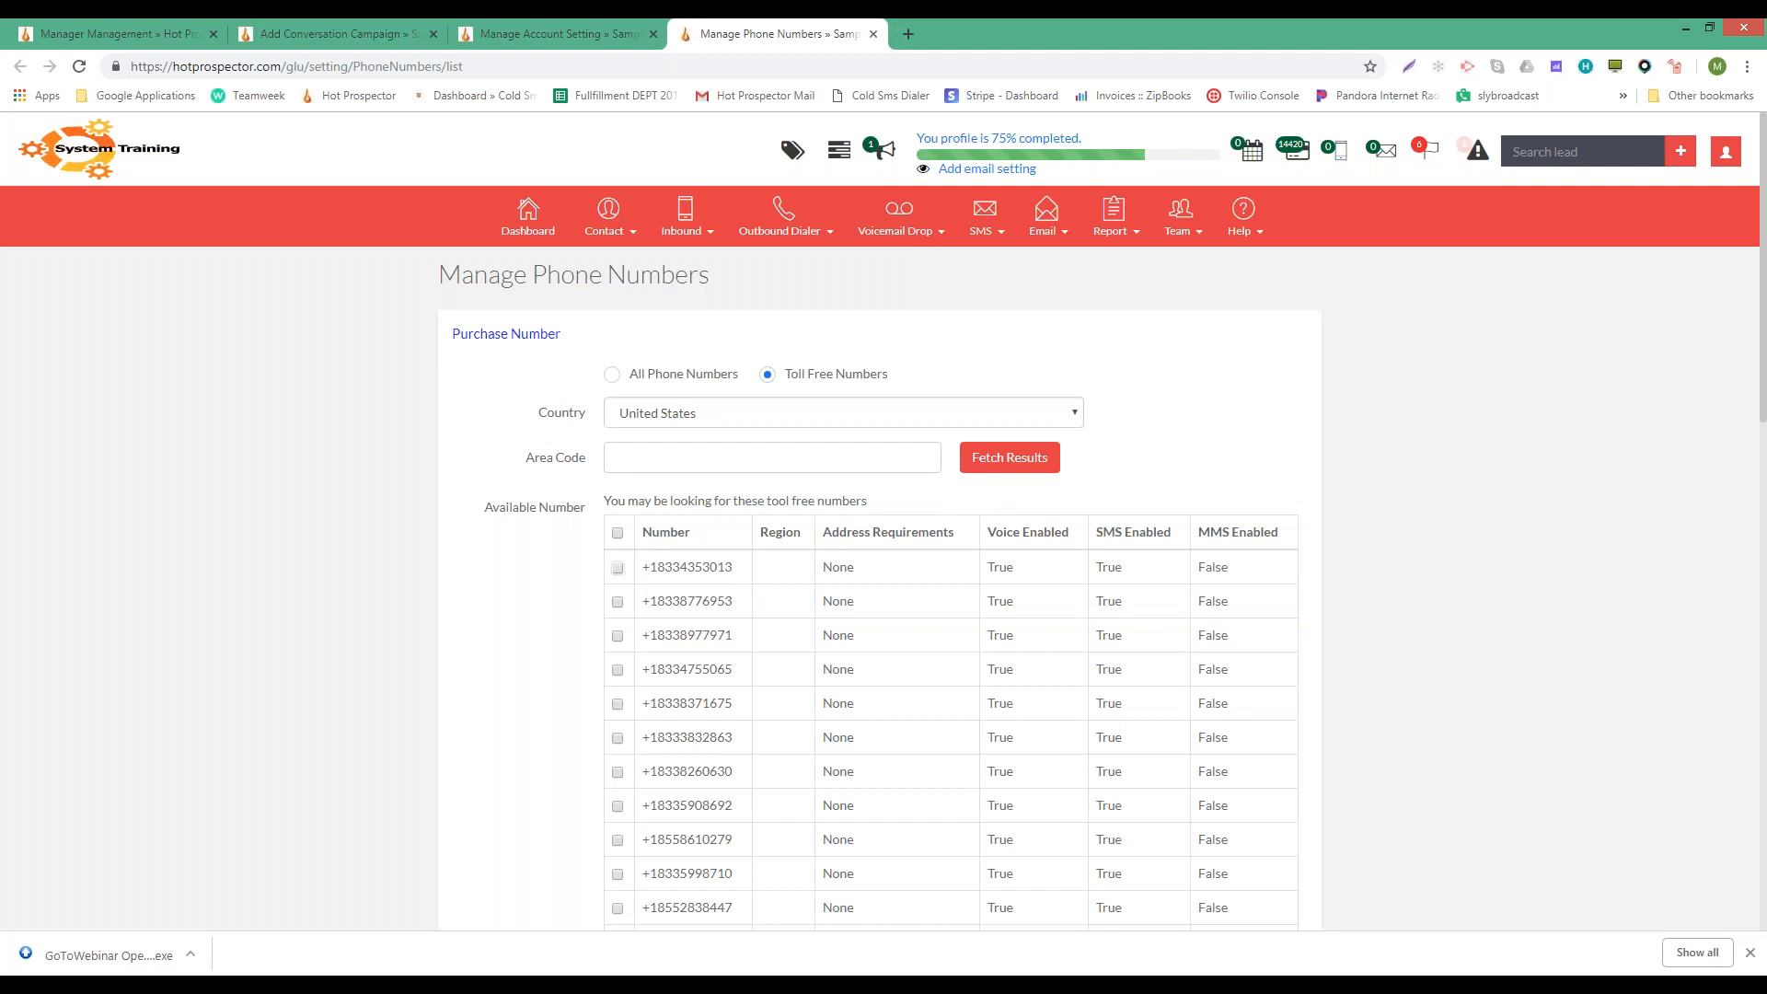
left_click(617, 568)
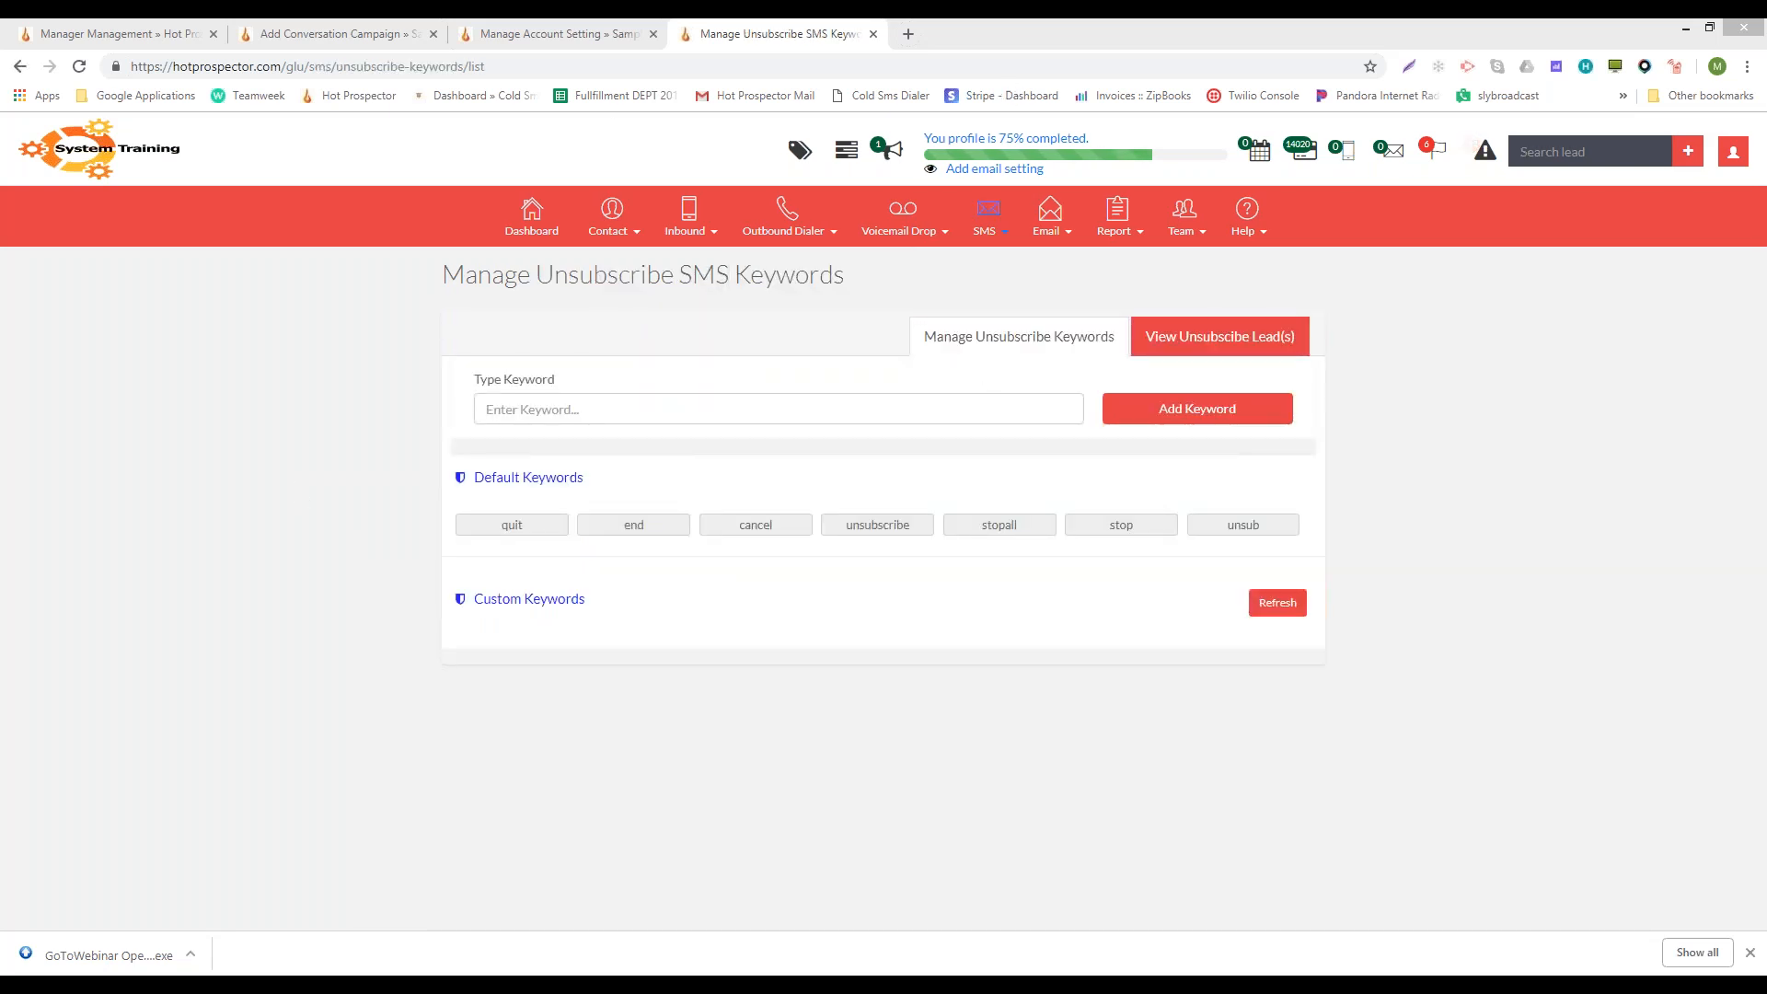
- Choose Manage Broadcast SMS from the SMS menu to list the broadcast campaigns
mouse_move(987, 230)
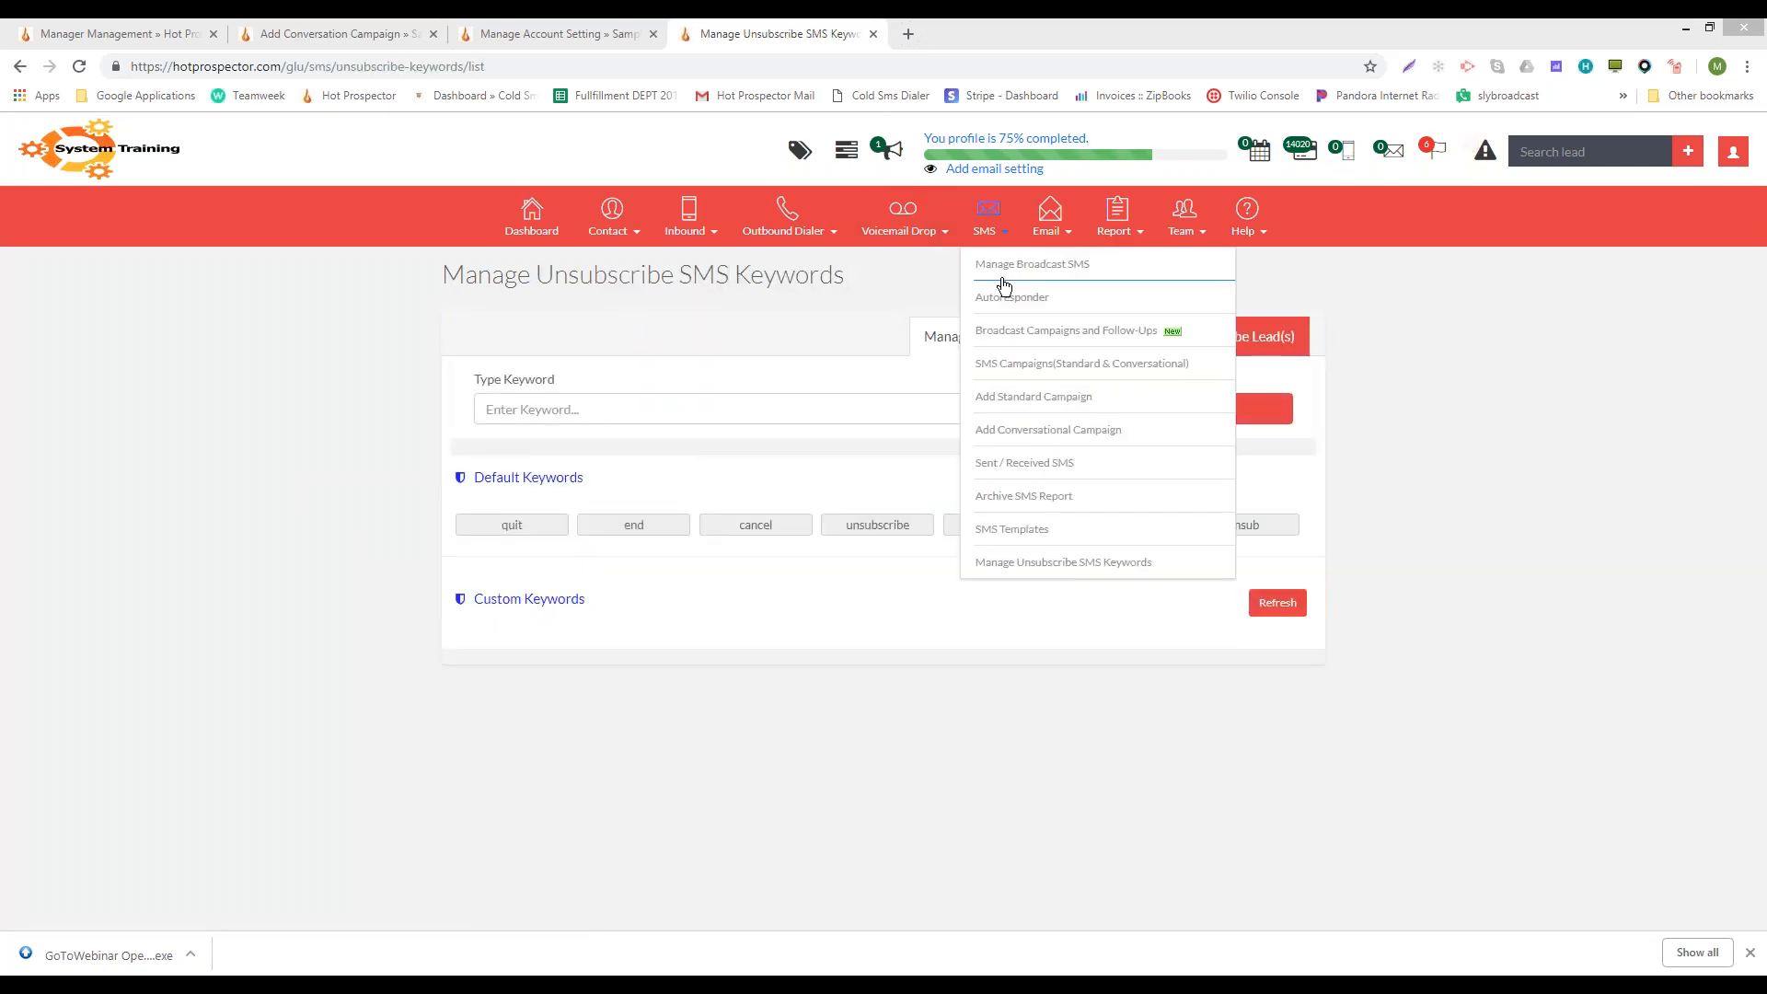
left_click(1003, 282)
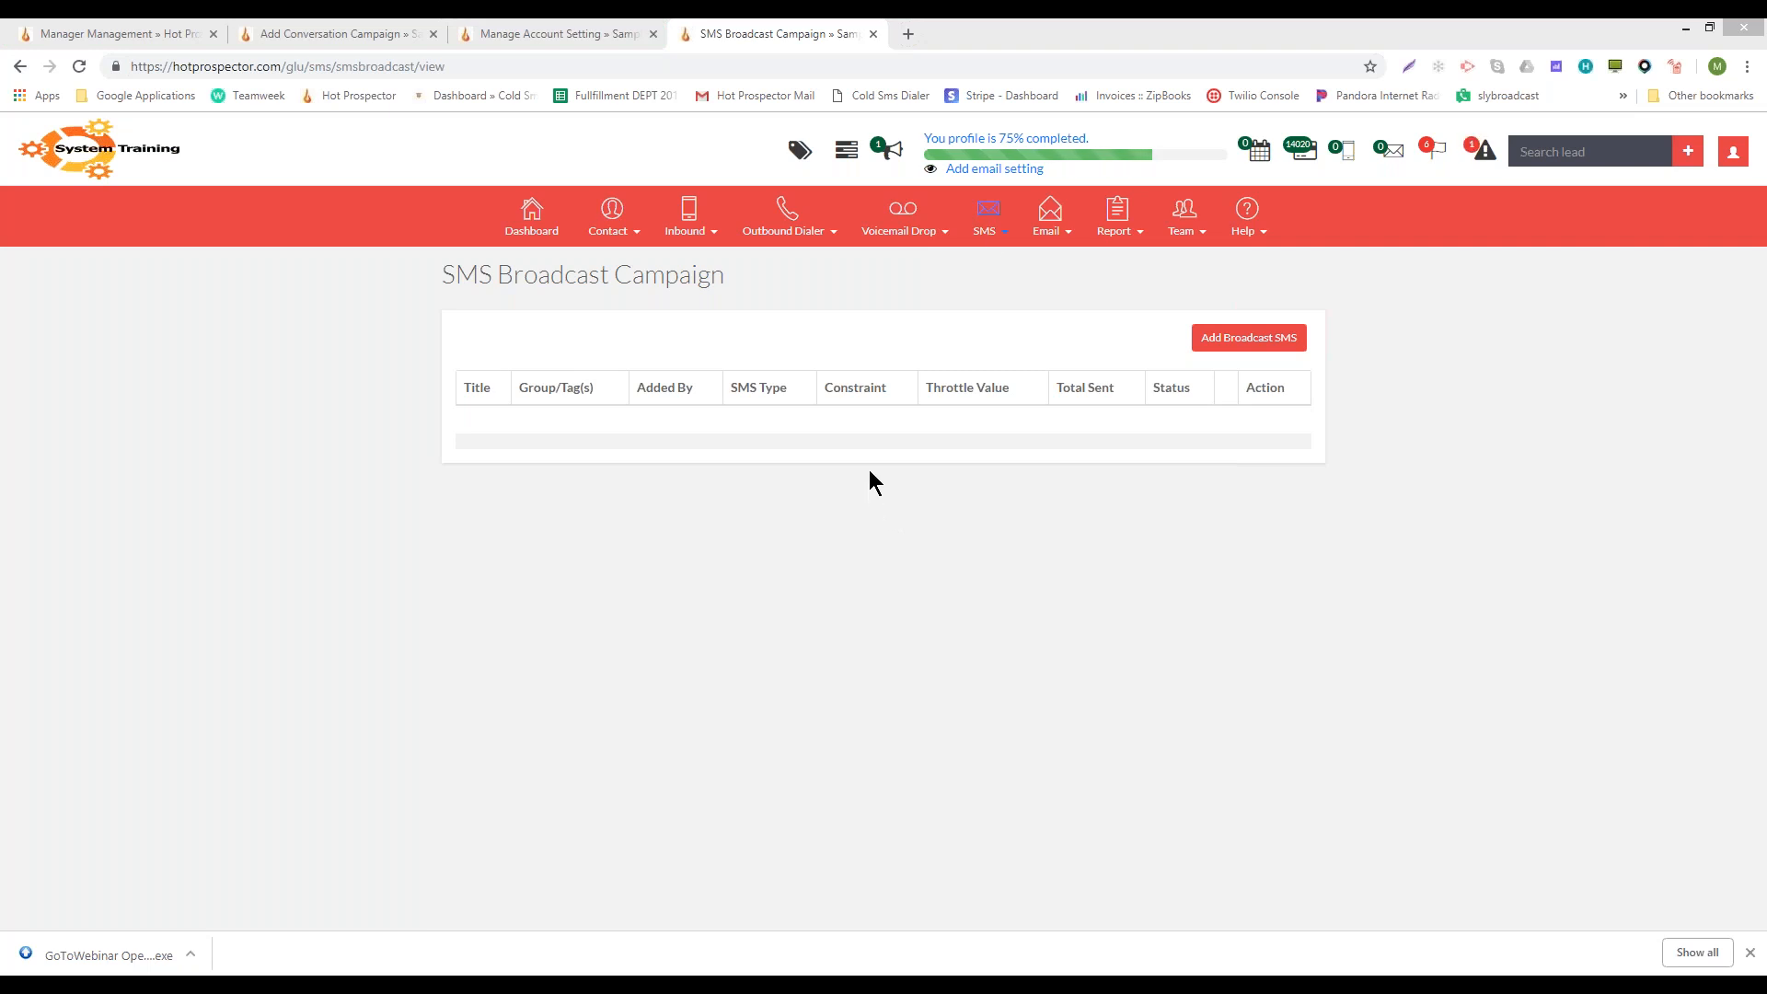
left_click(987, 216)
mouse_move(987, 247)
key("XF86AudioLowerVolume")
key("XF86AudioLowerVolume")
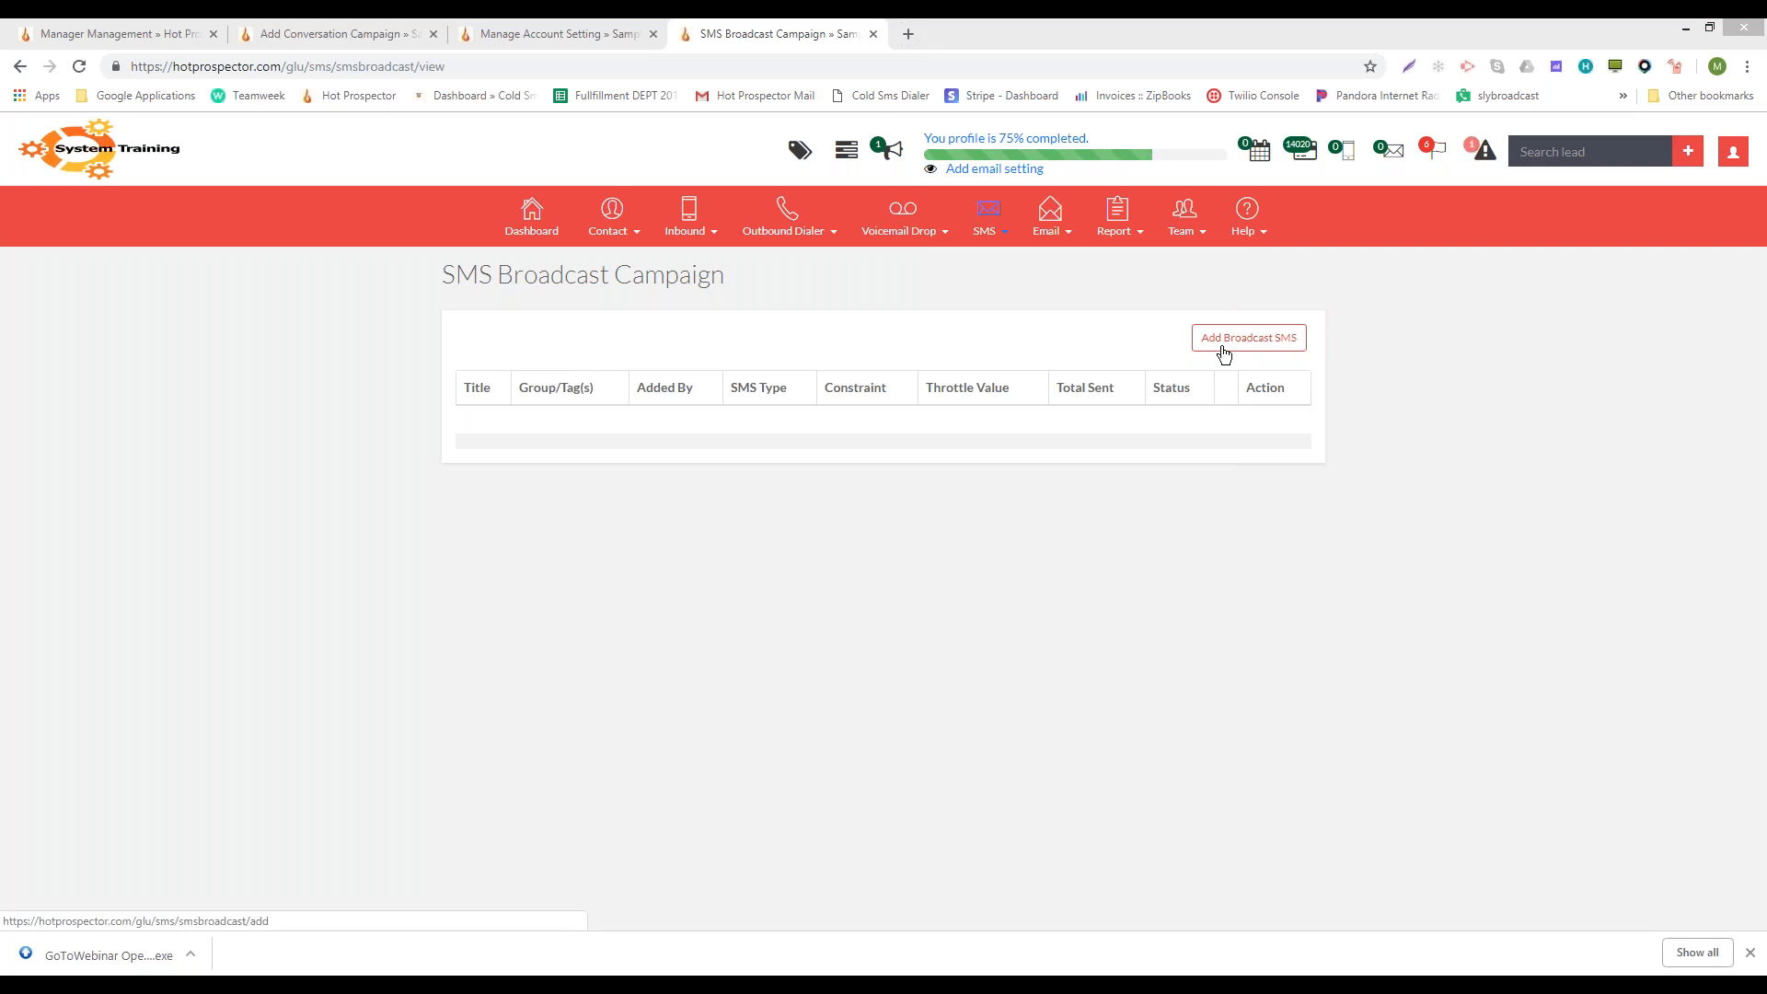
- Choose Add Broadcast SMS from the SMS menu to open the Send Broadcast Sms form
left_click(1003, 216)
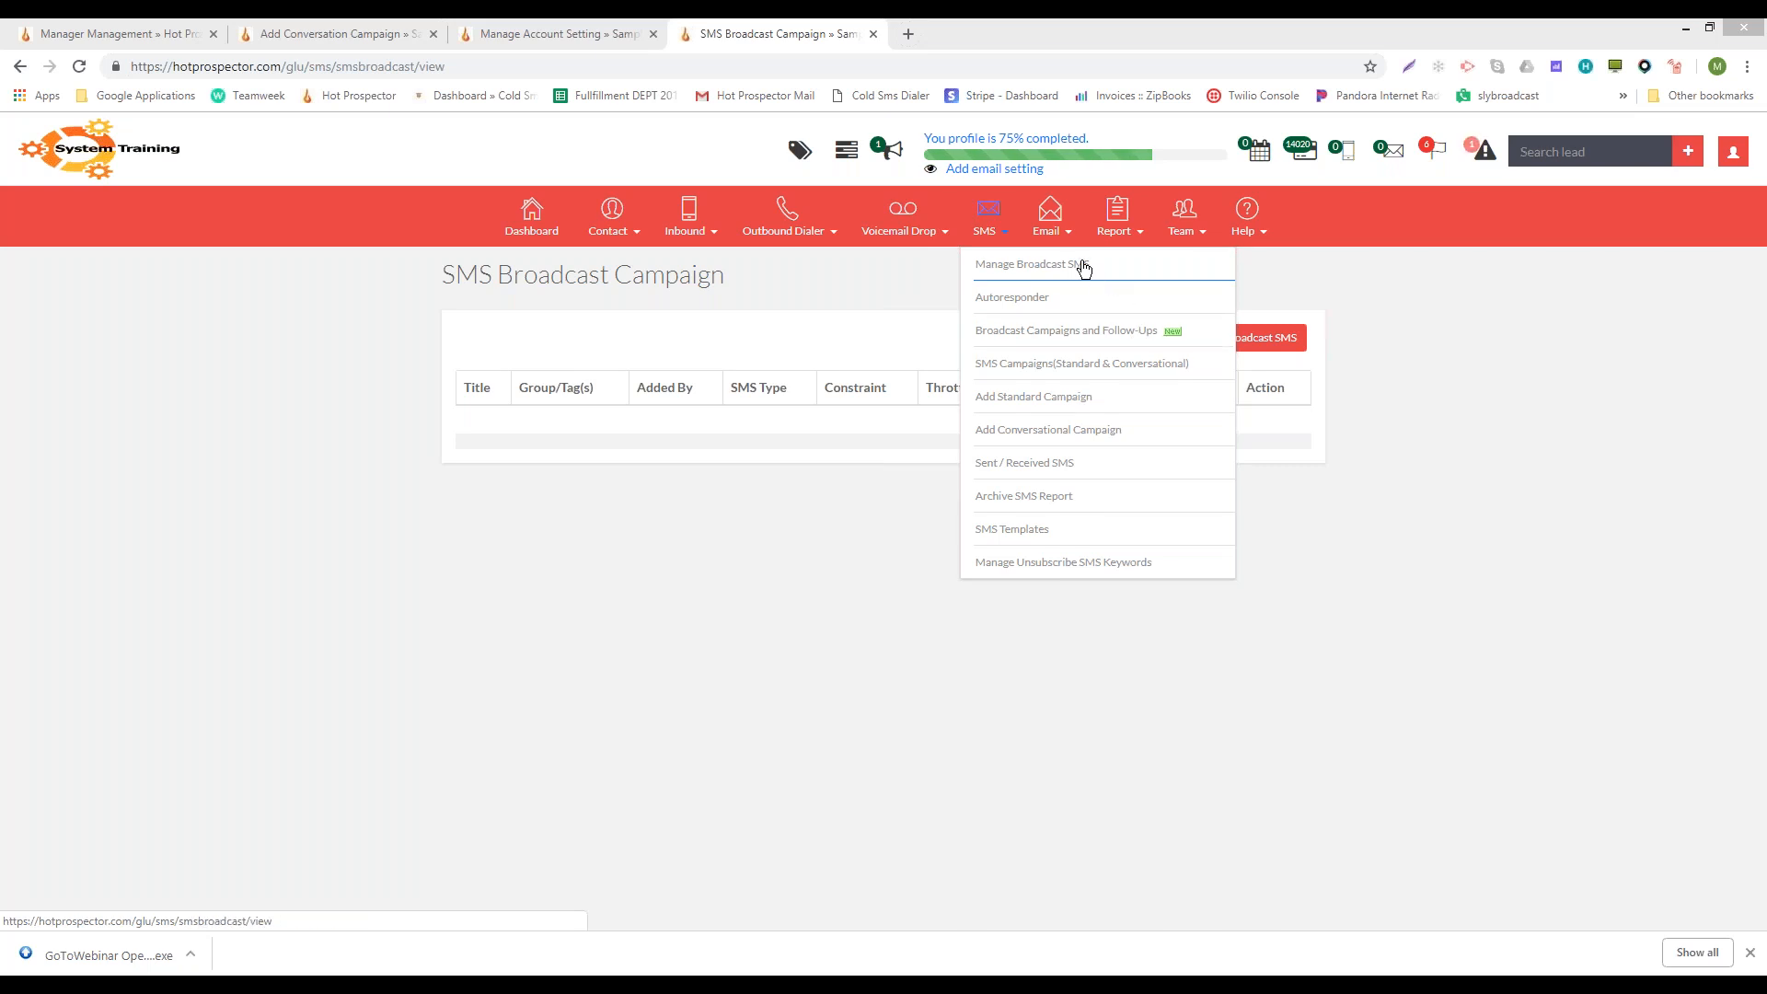
left_click(1247, 338)
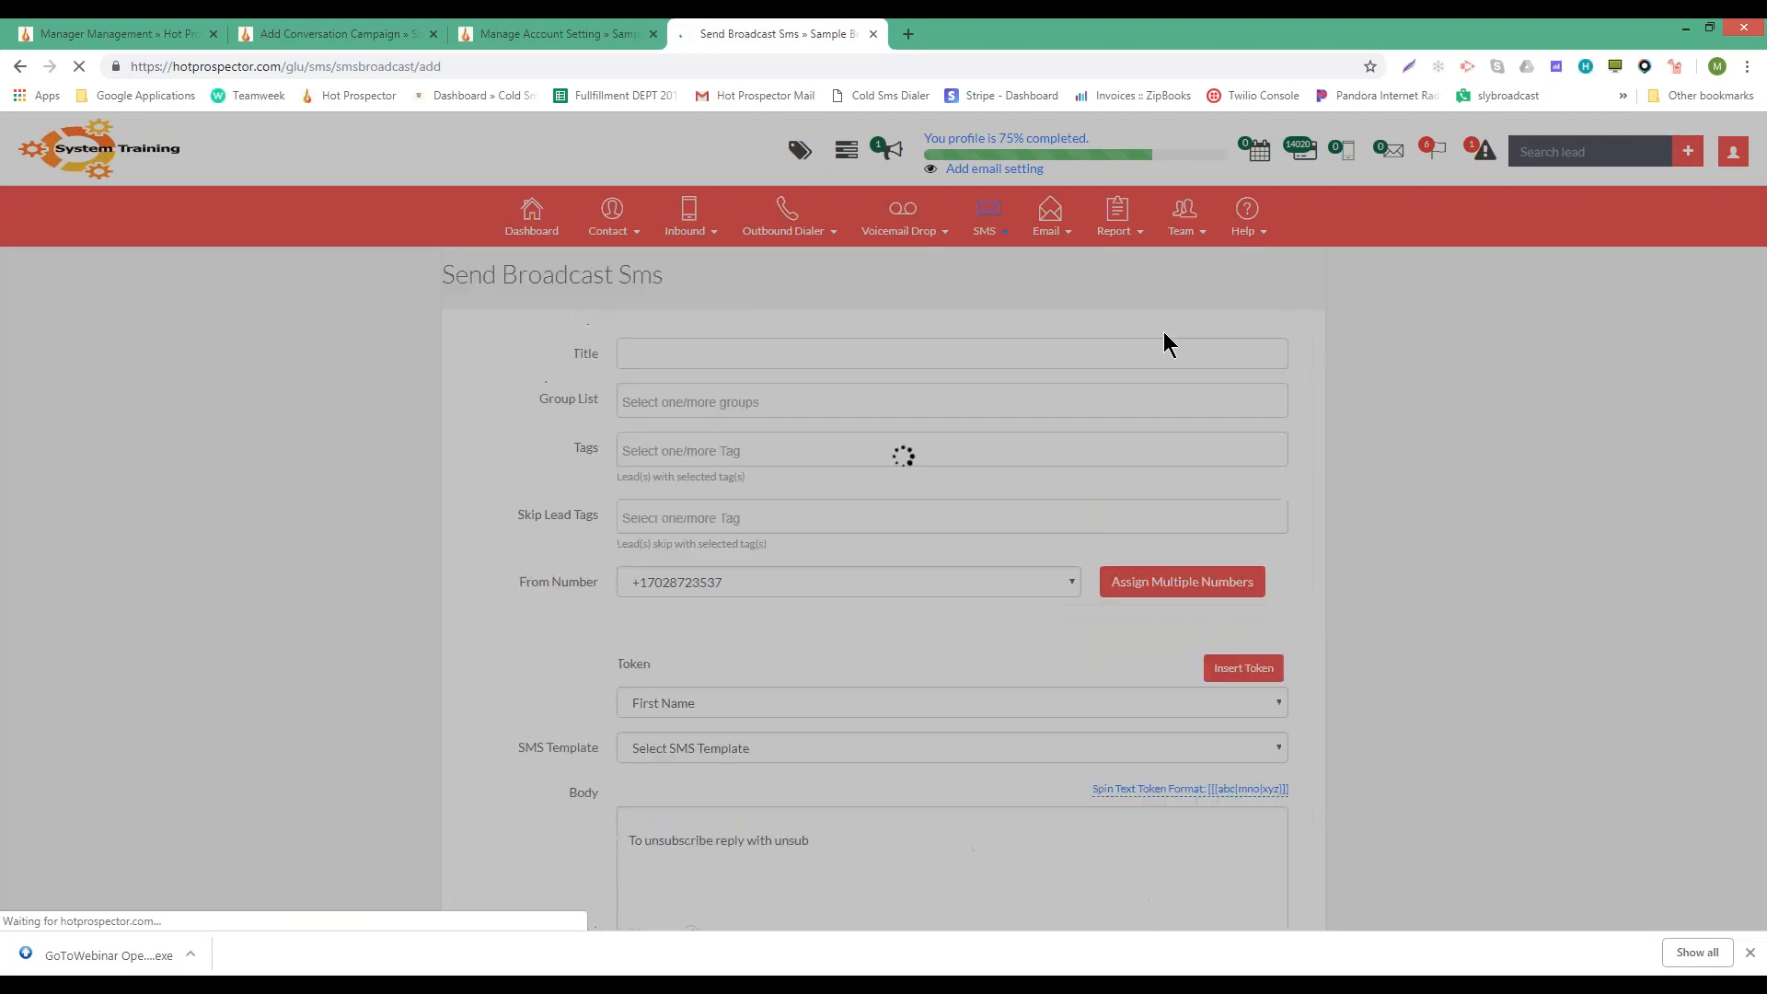
- Review the Group List and Tags choices, leaving them empty, then view the From Number options
left_click(658, 362)
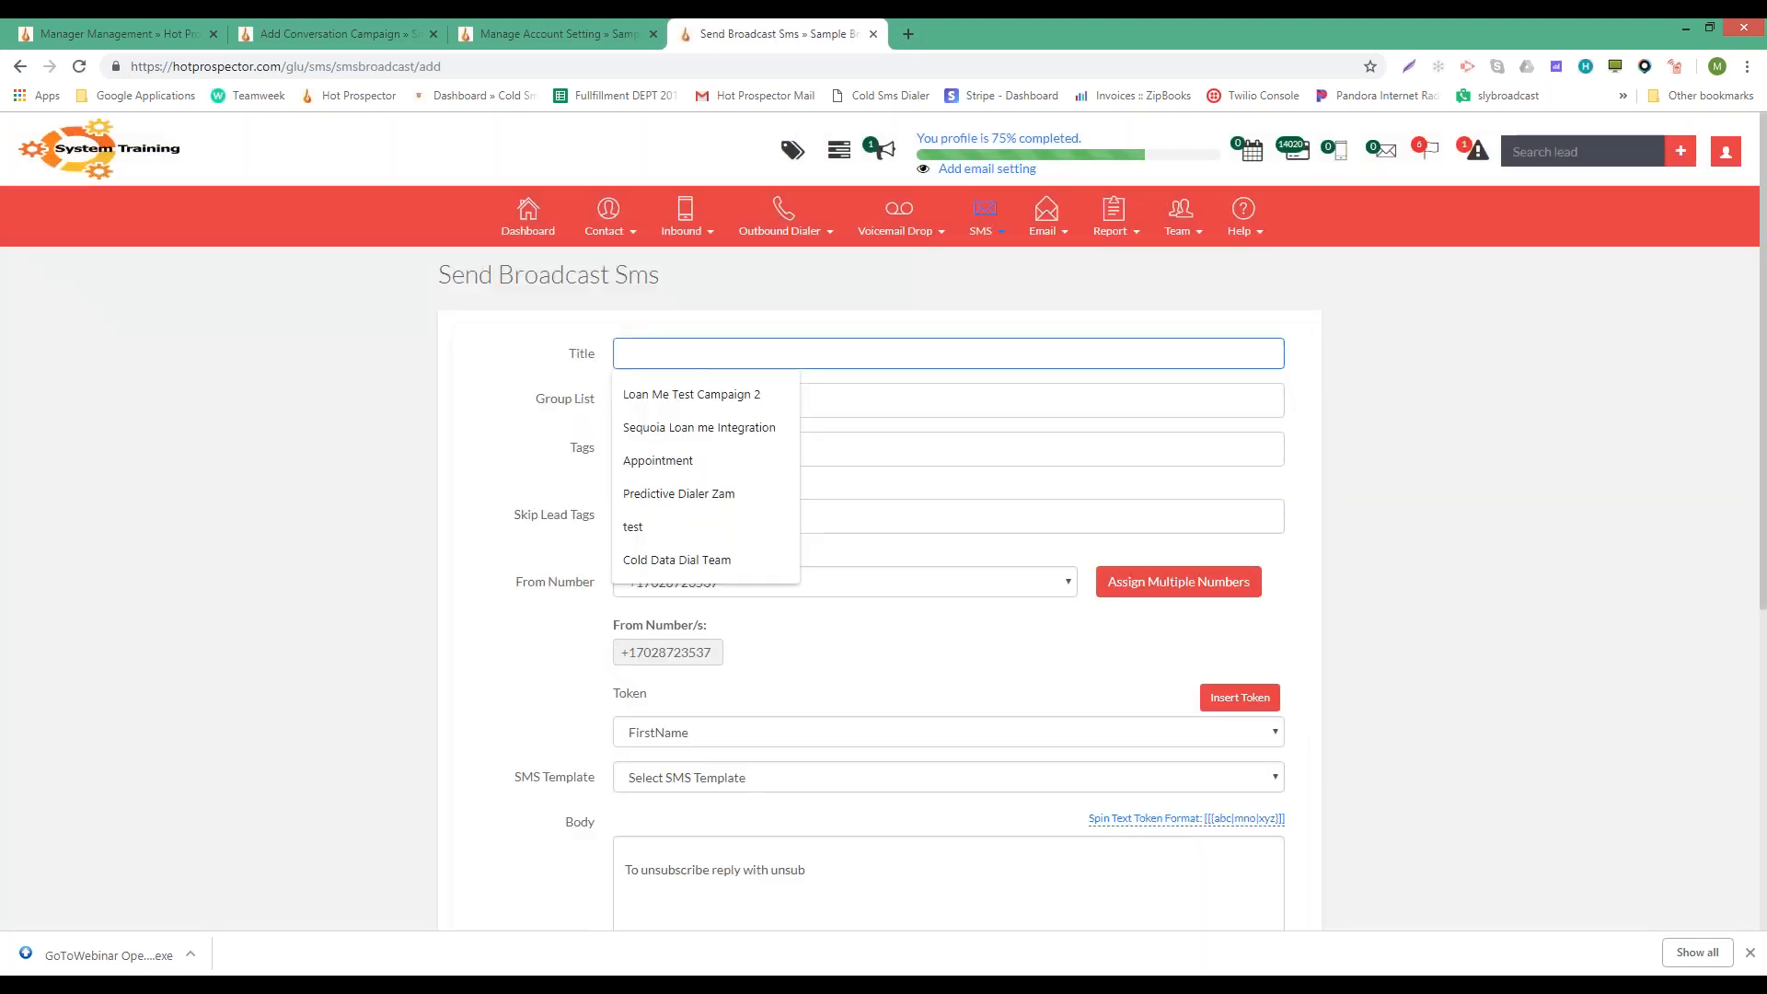
left_click(923, 398)
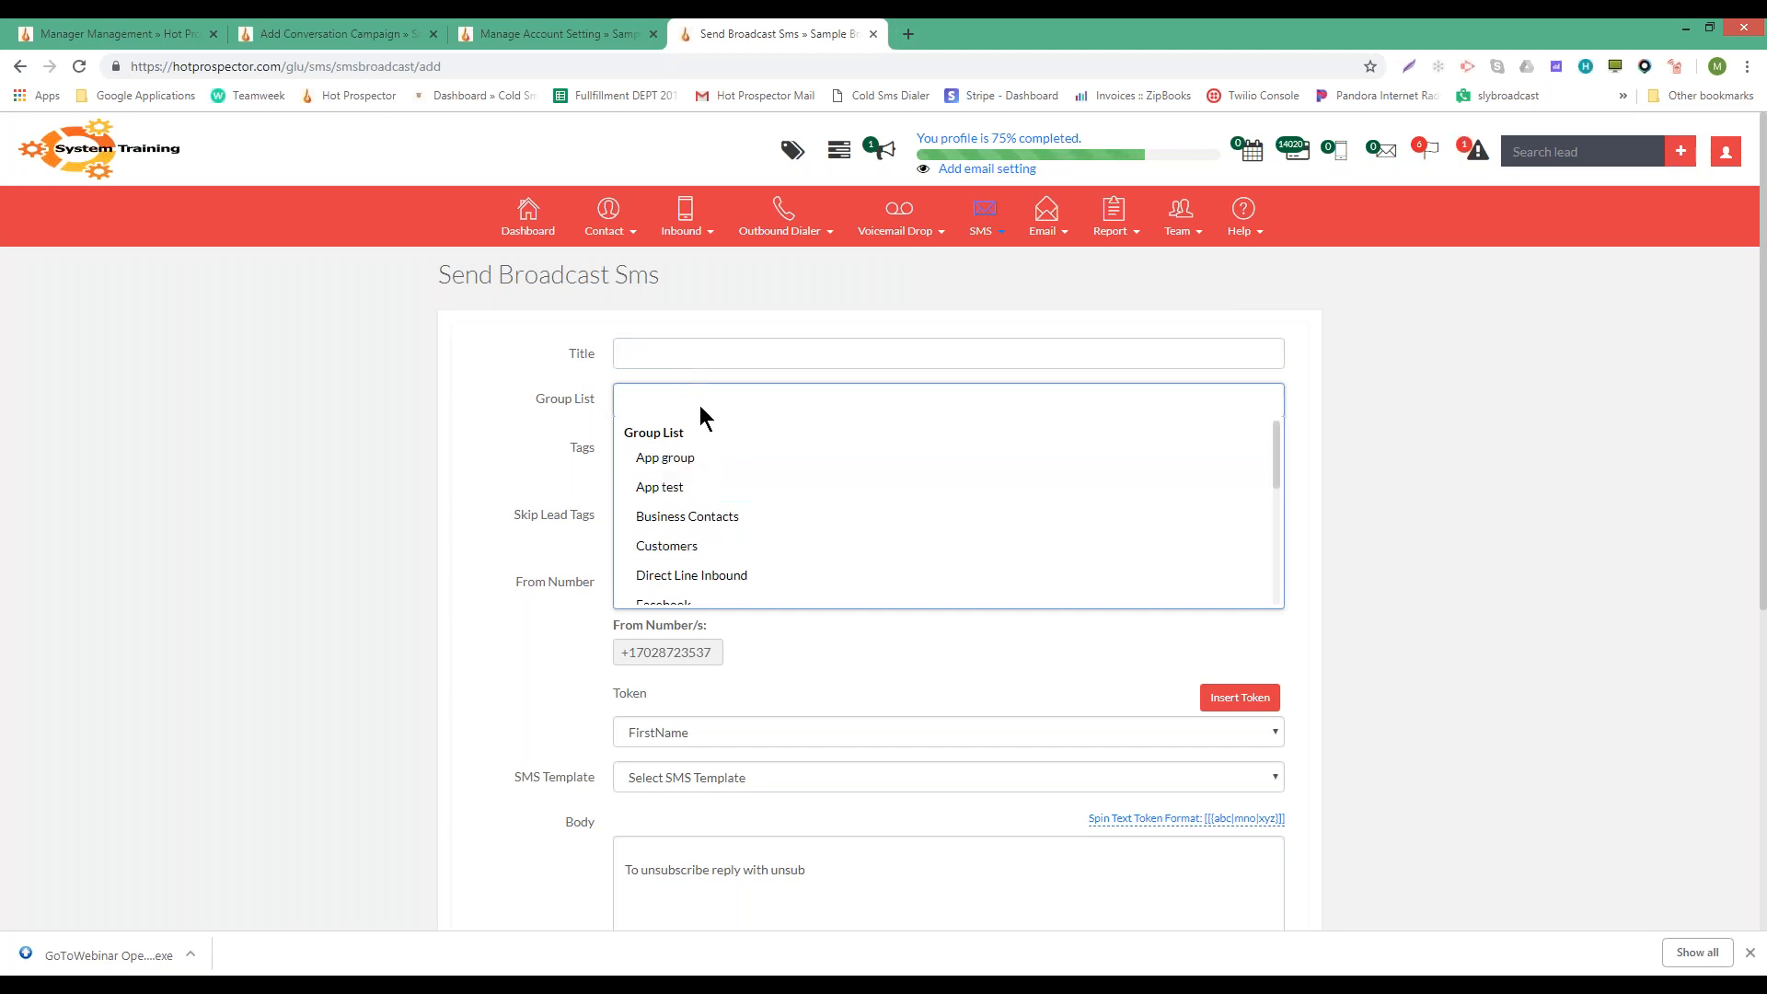
left_click(536, 396)
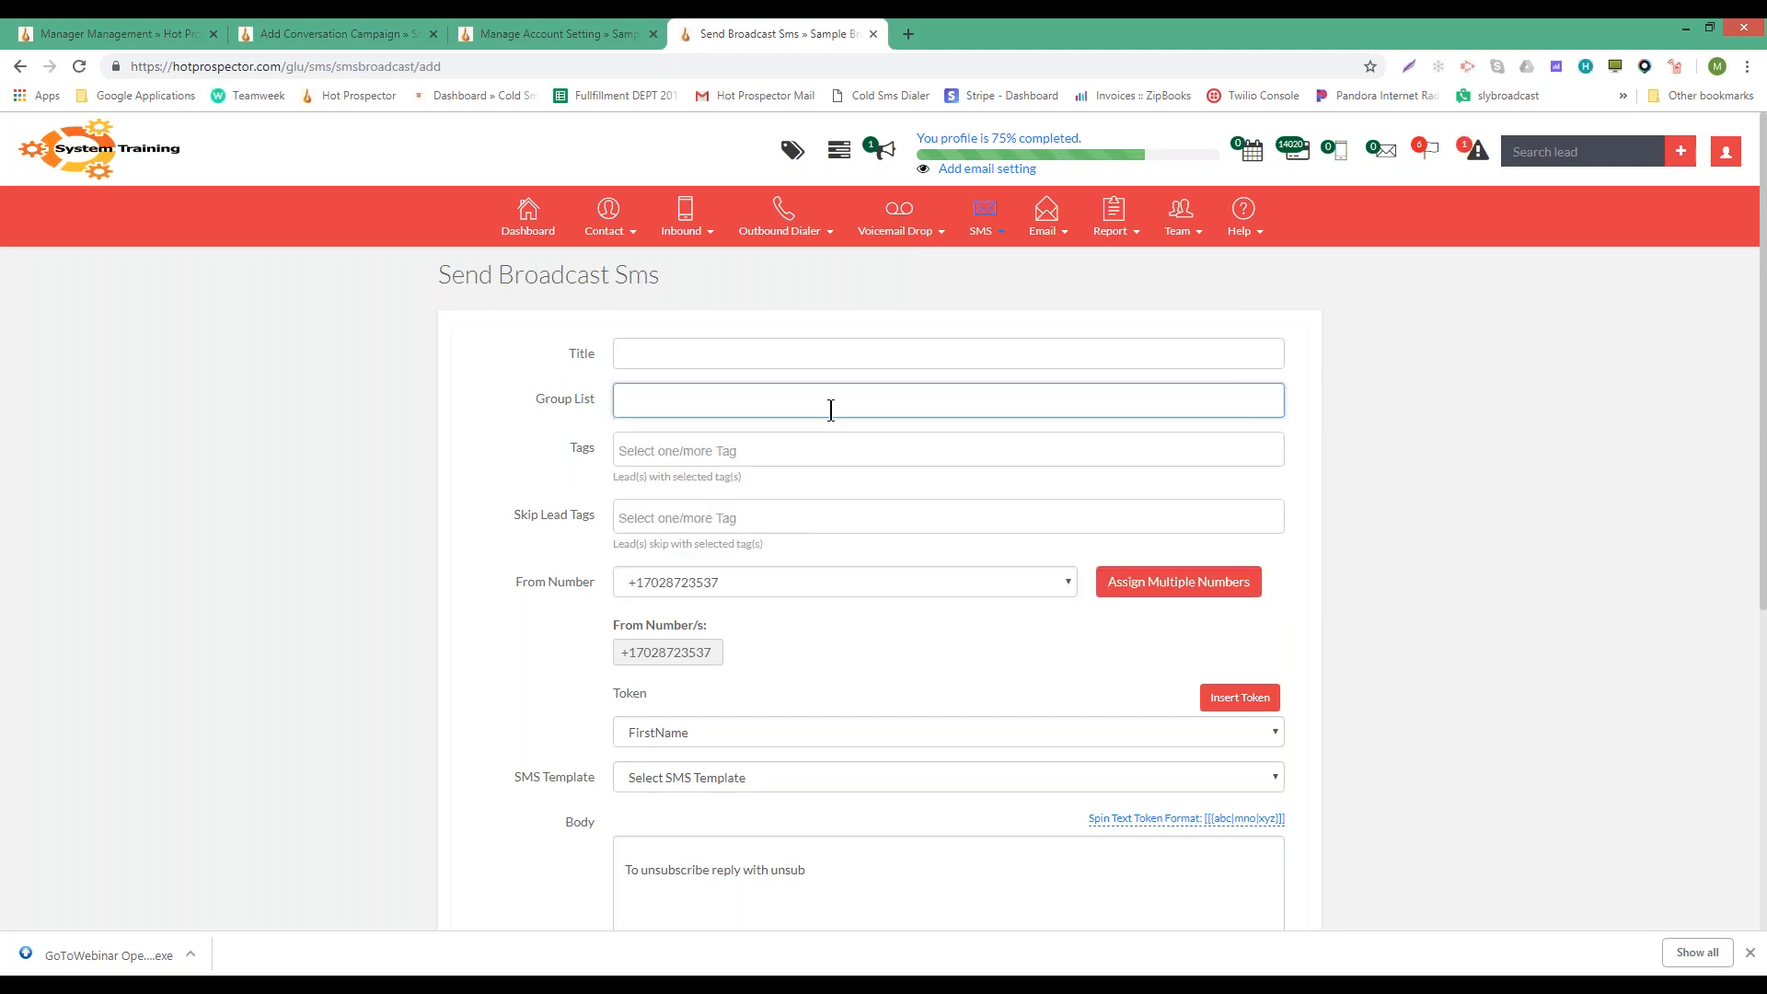
left_click(658, 449)
left_click(565, 447)
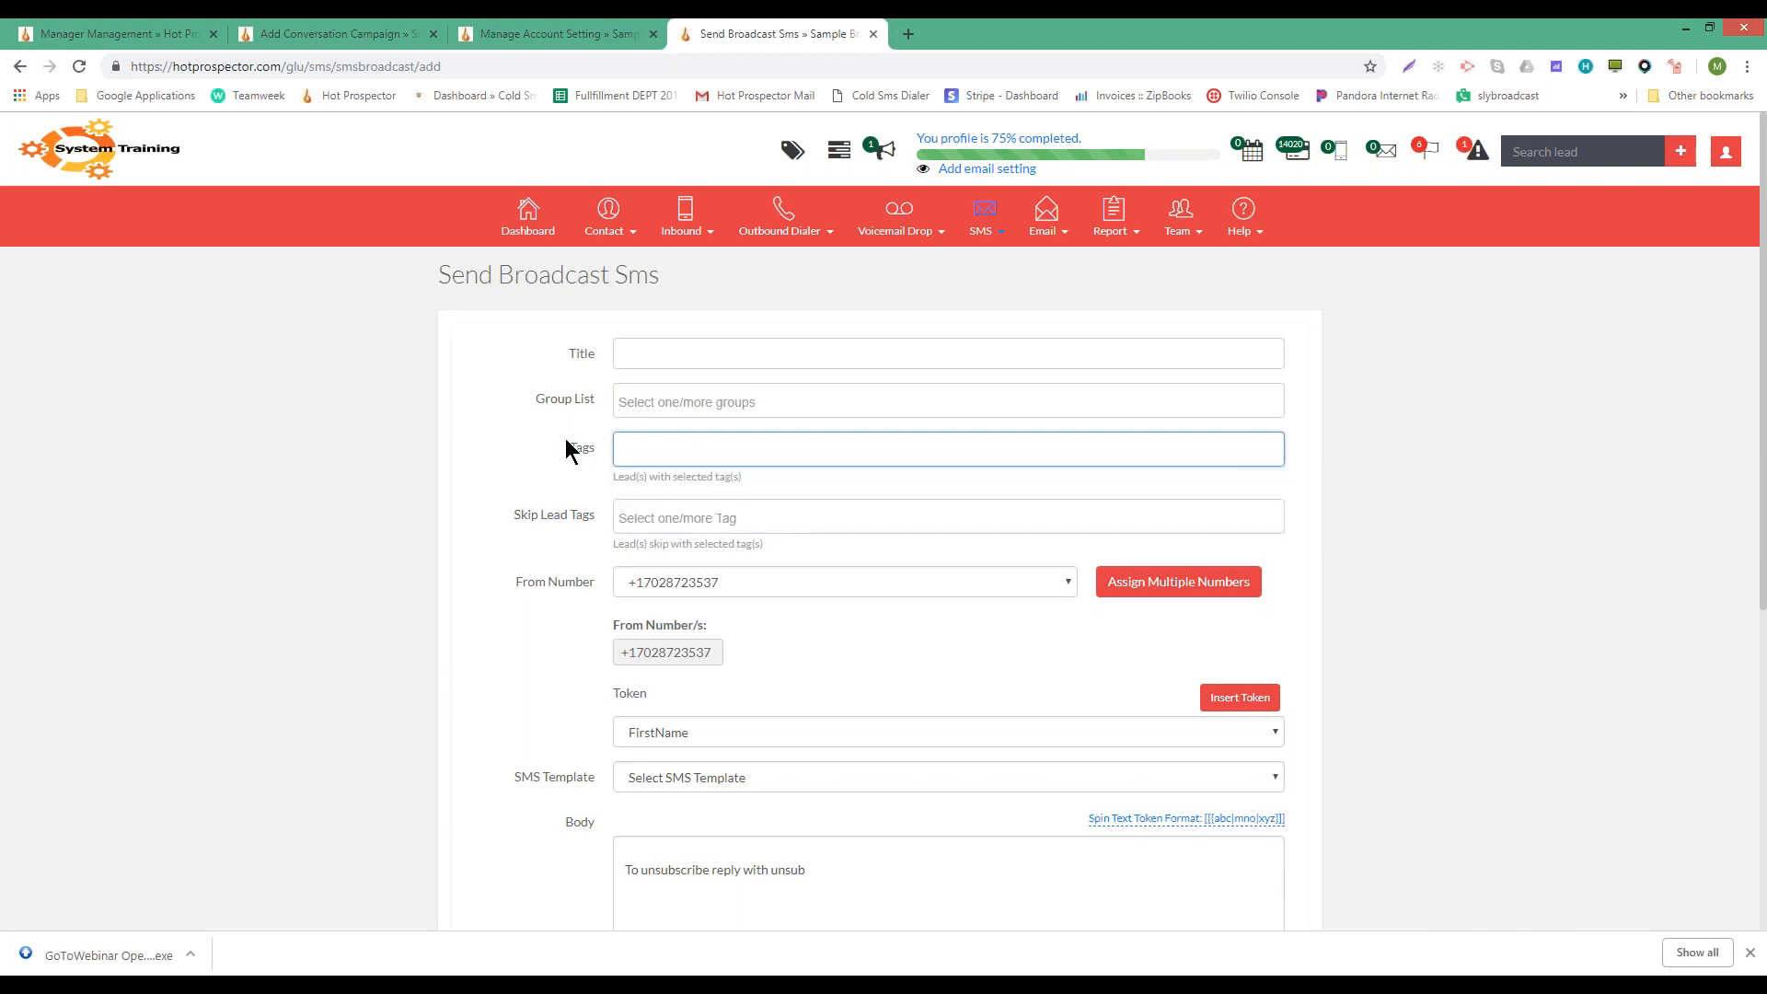
left_click(722, 449)
left_click(534, 422)
left_click(524, 518)
left_click_drag(595, 440, 567, 445)
left_click(520, 512)
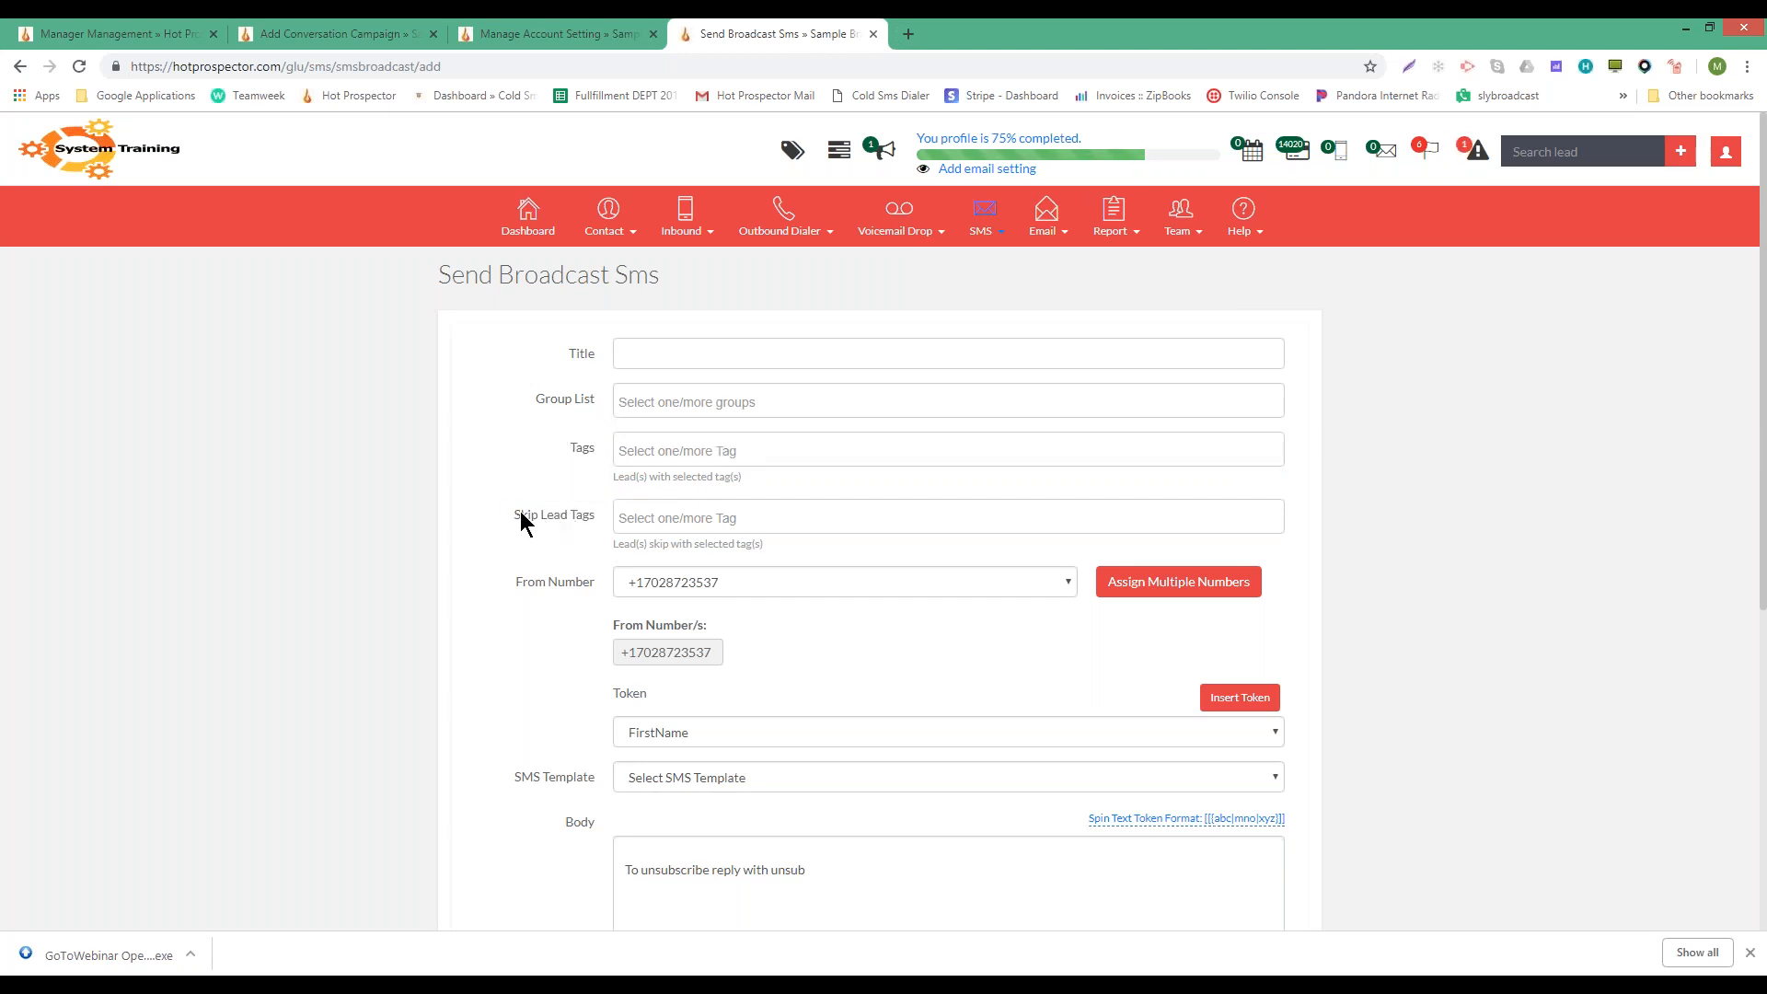
left_click(727, 585)
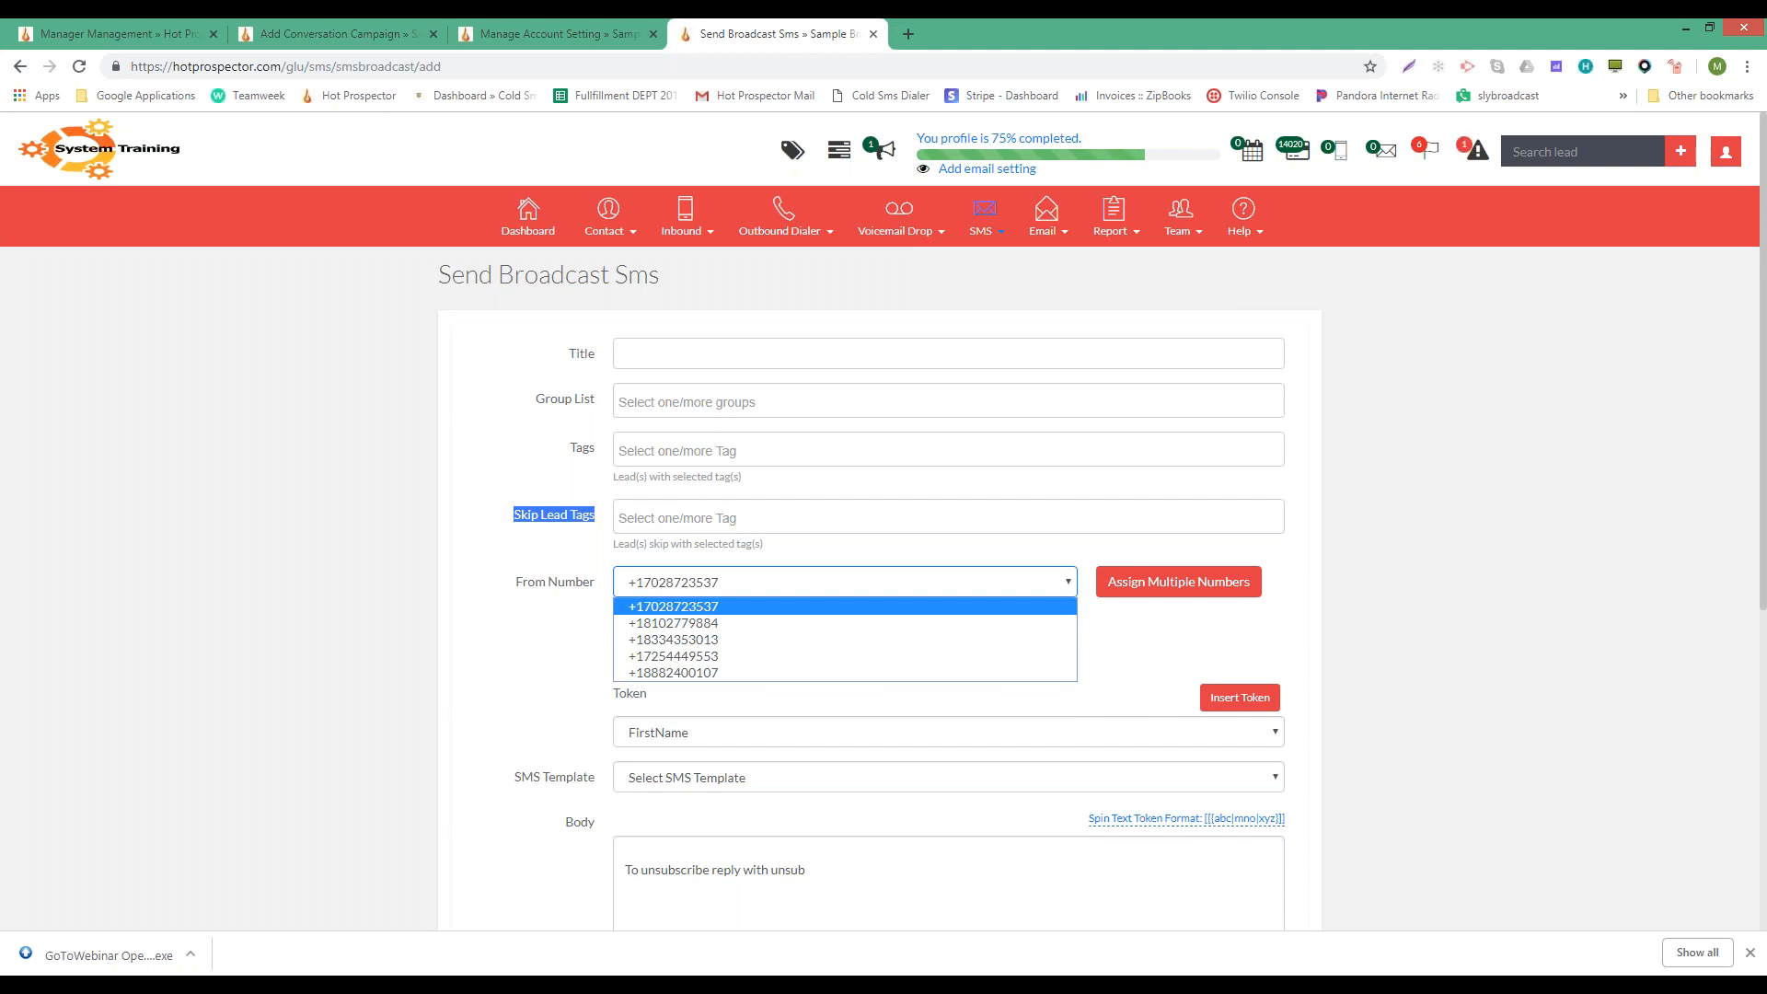
- Open the Assign/Purchase More Numbers window for area code 702 beside From Number
mouse_move(995, 219)
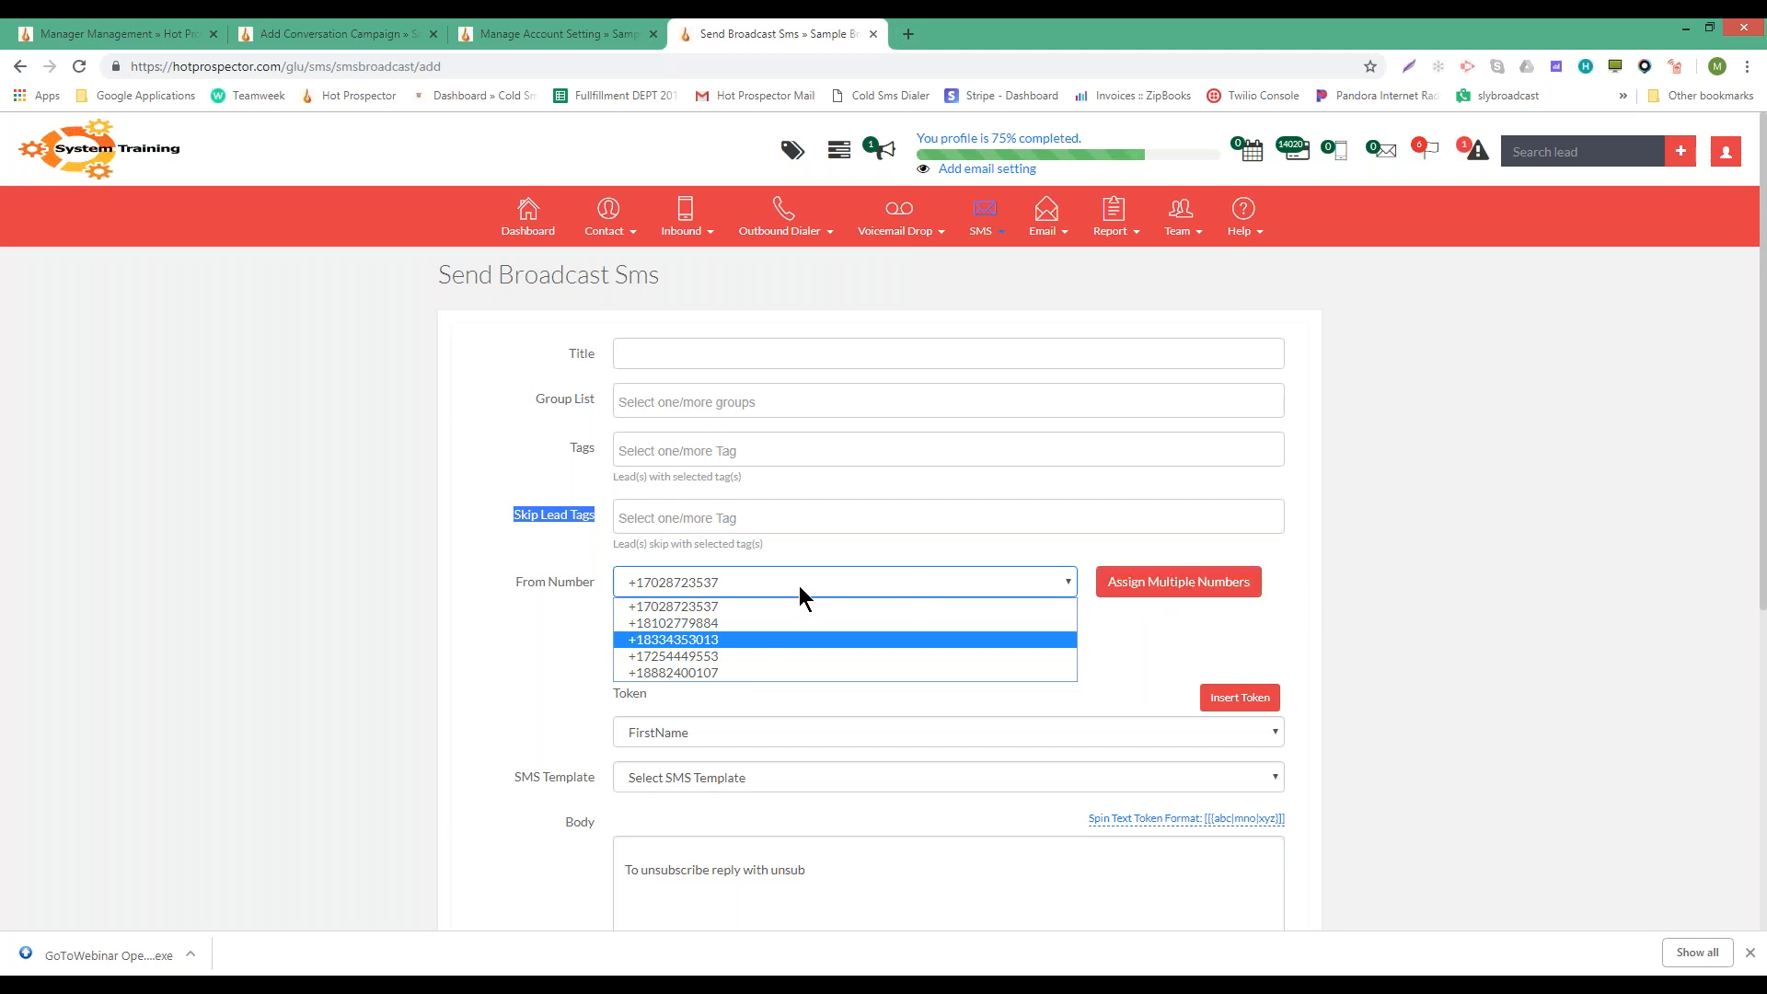
left_click(1187, 589)
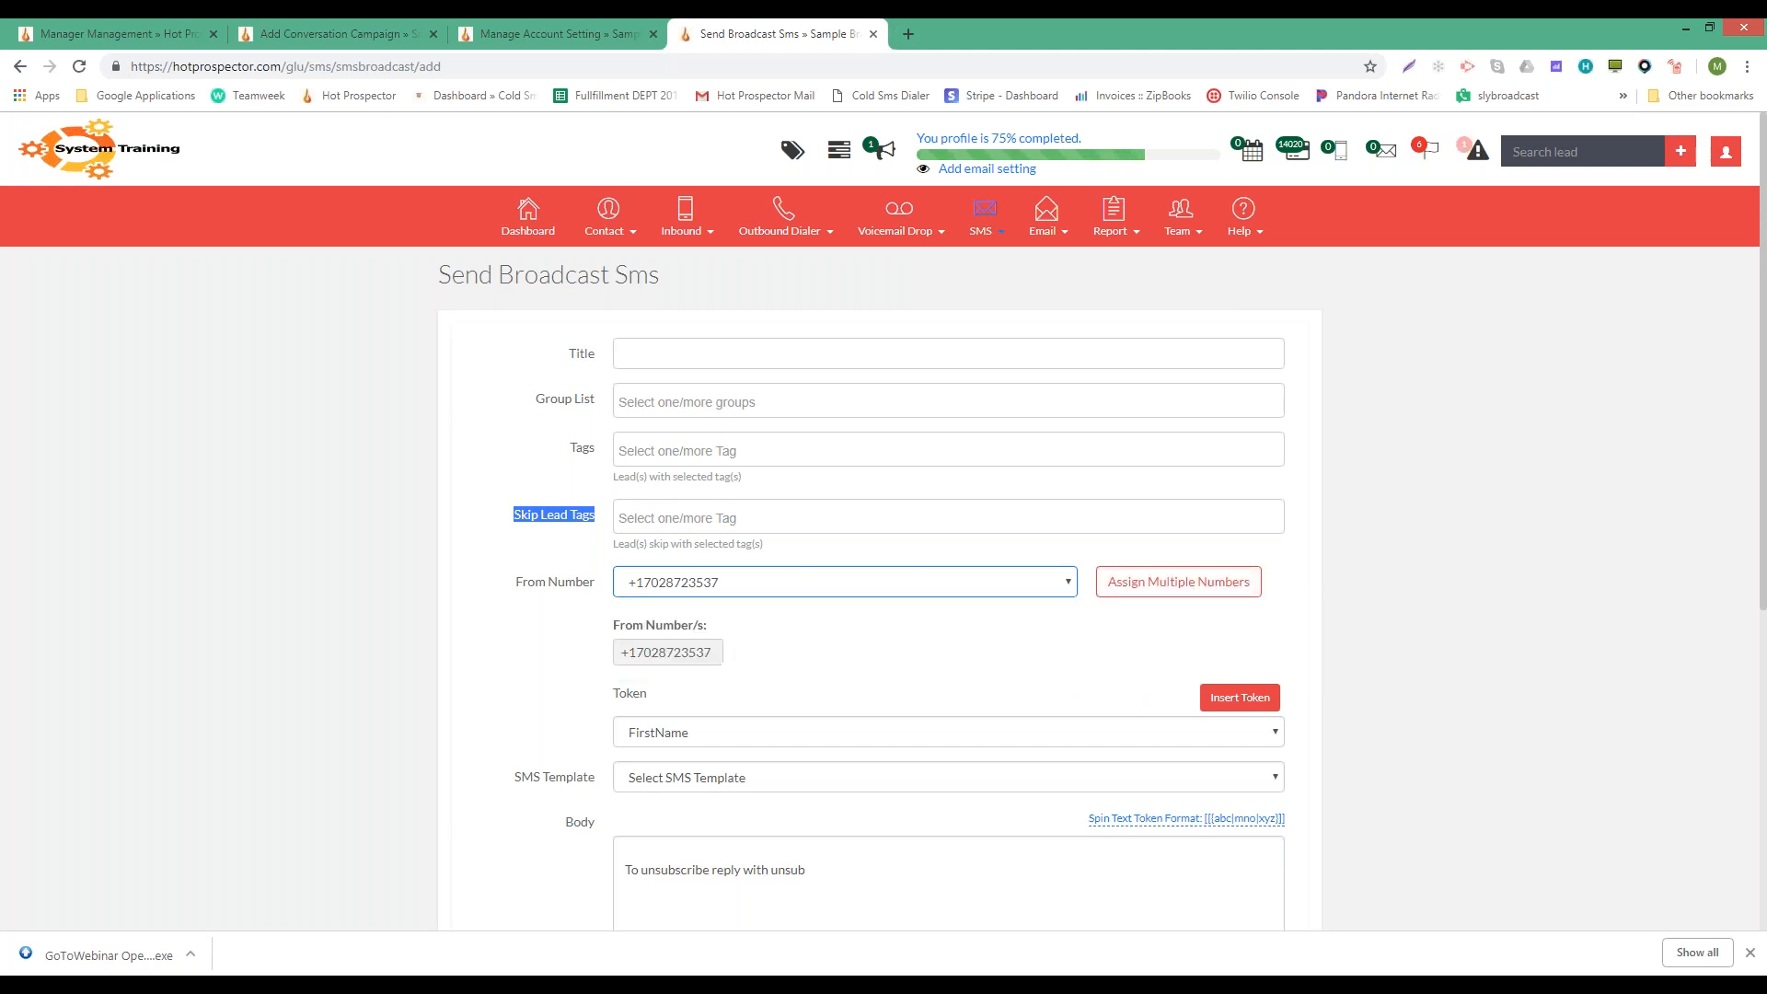
left_click(1182, 585)
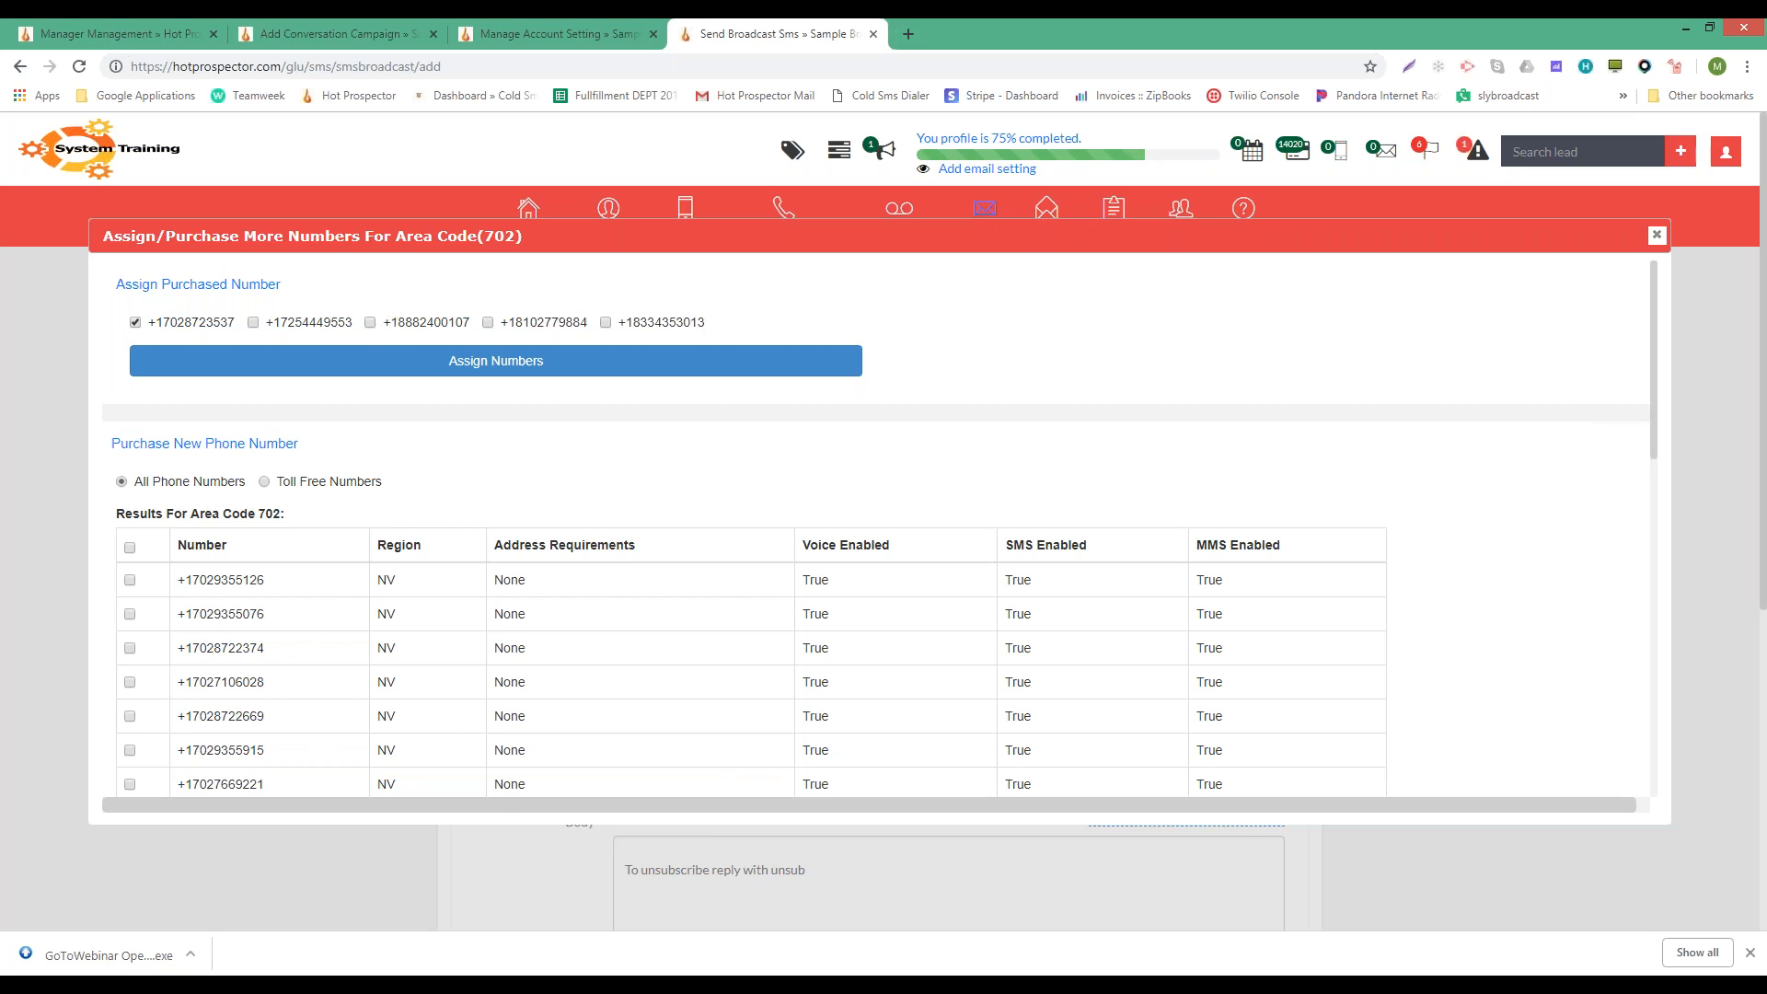
- Tick an additional purchased number and assign the checked numbers as senders
left_click(266, 326)
left_click(505, 368)
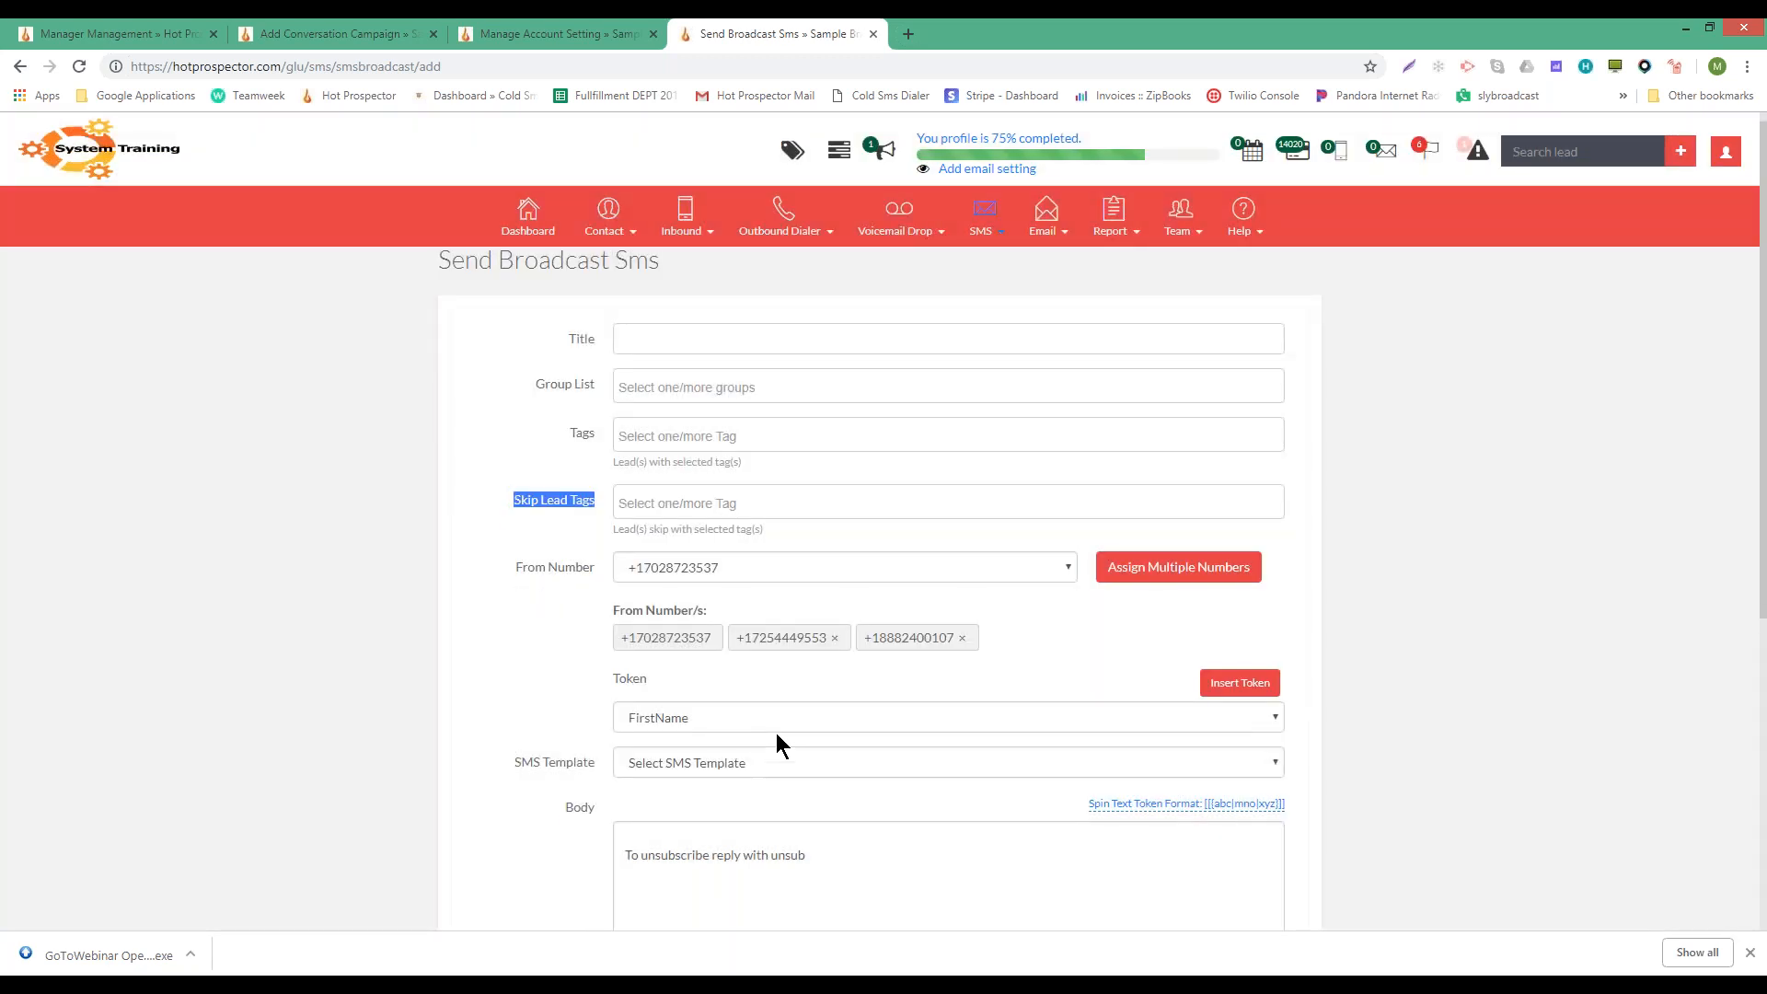
- Set the throttle to 100 messages per 60 minutes
scroll(776, 733, "down", 3)
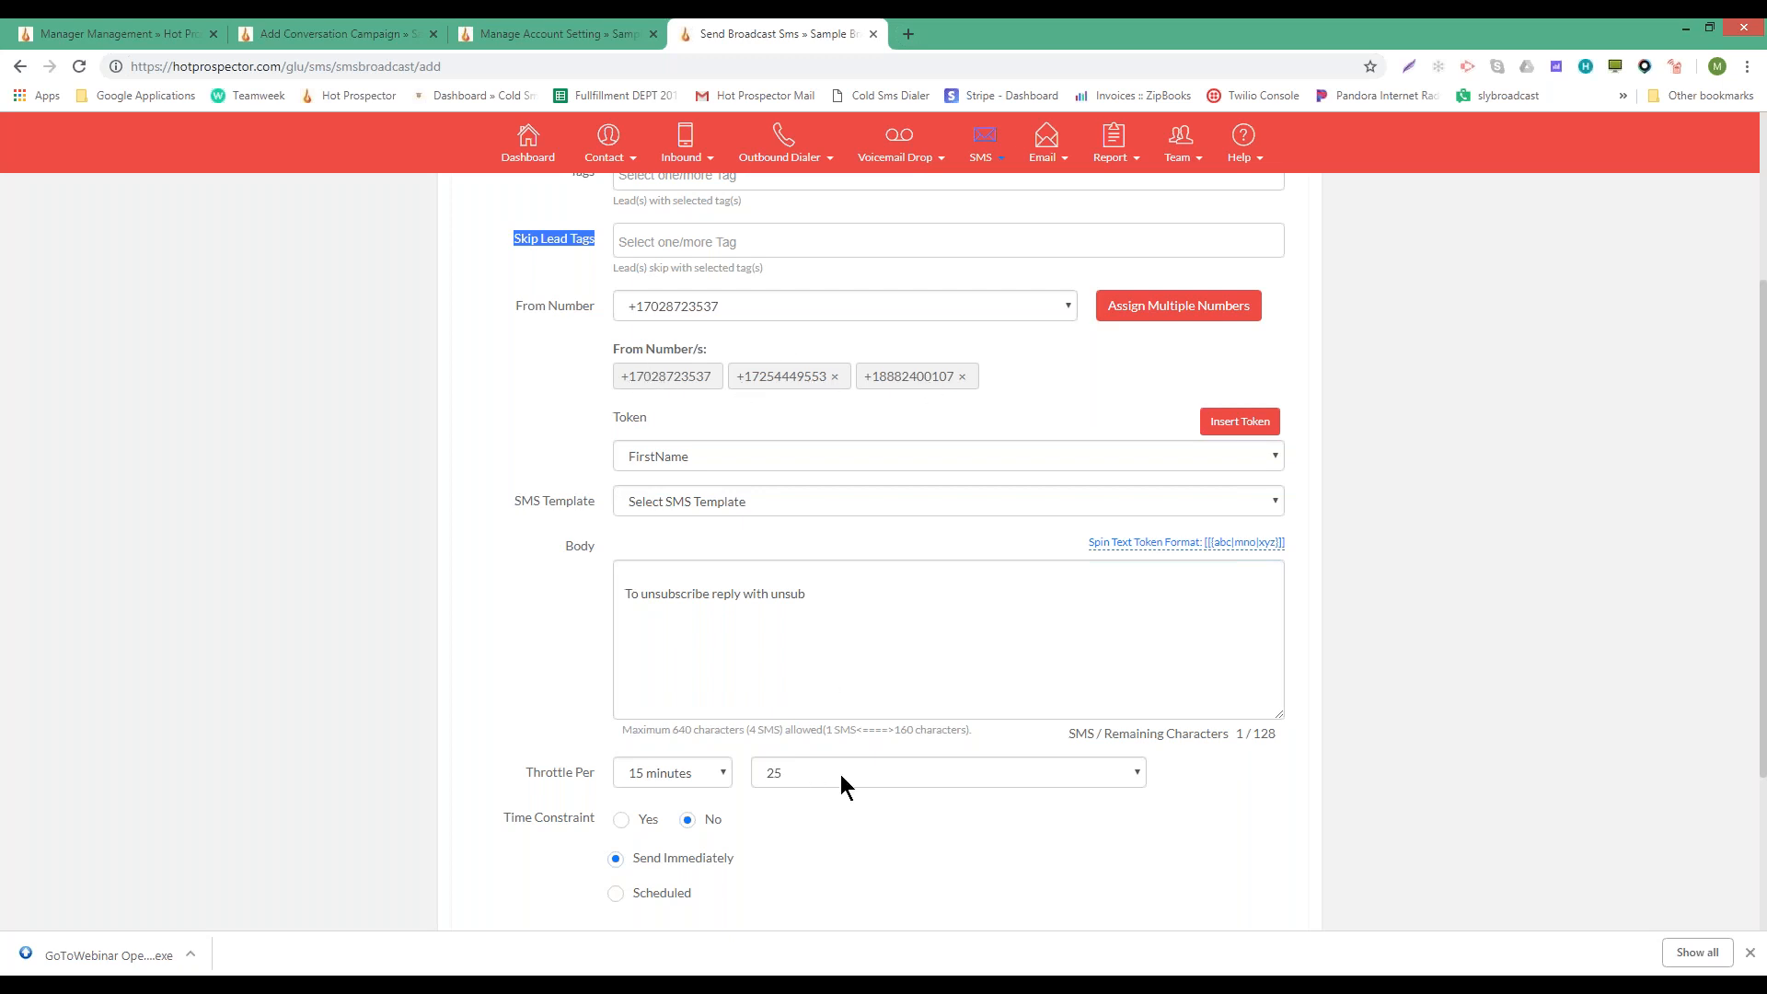
left_click(773, 775)
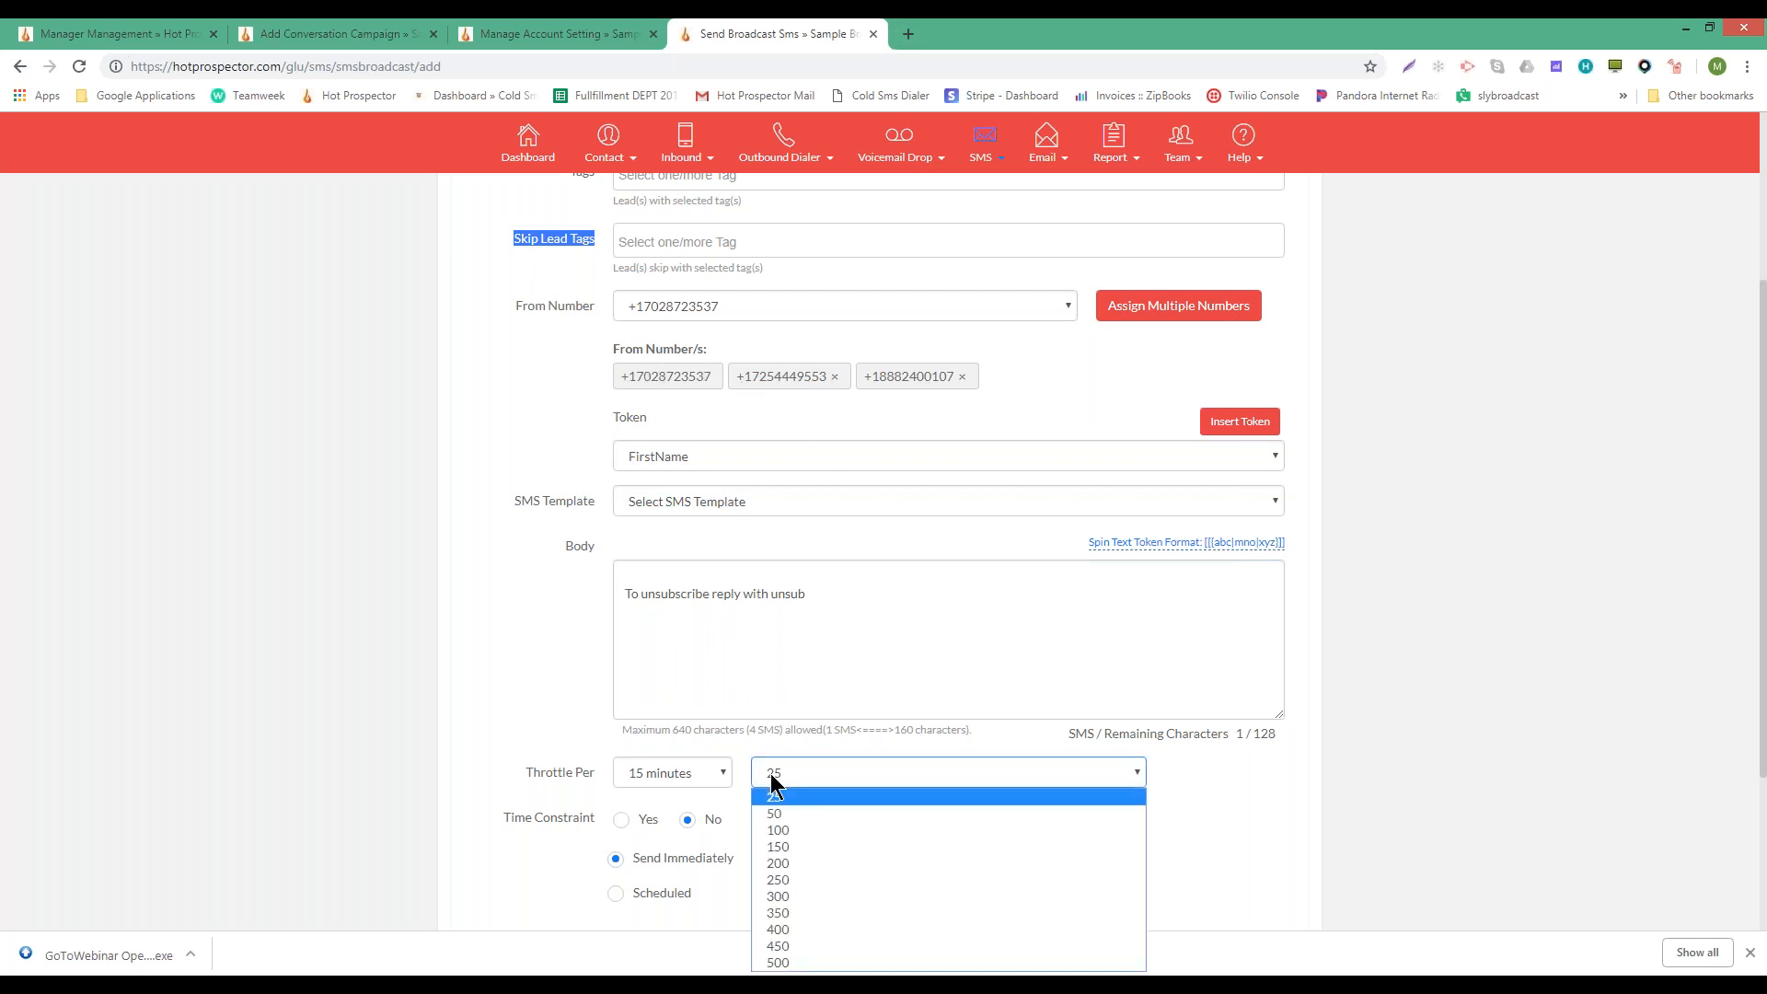
left_click(793, 830)
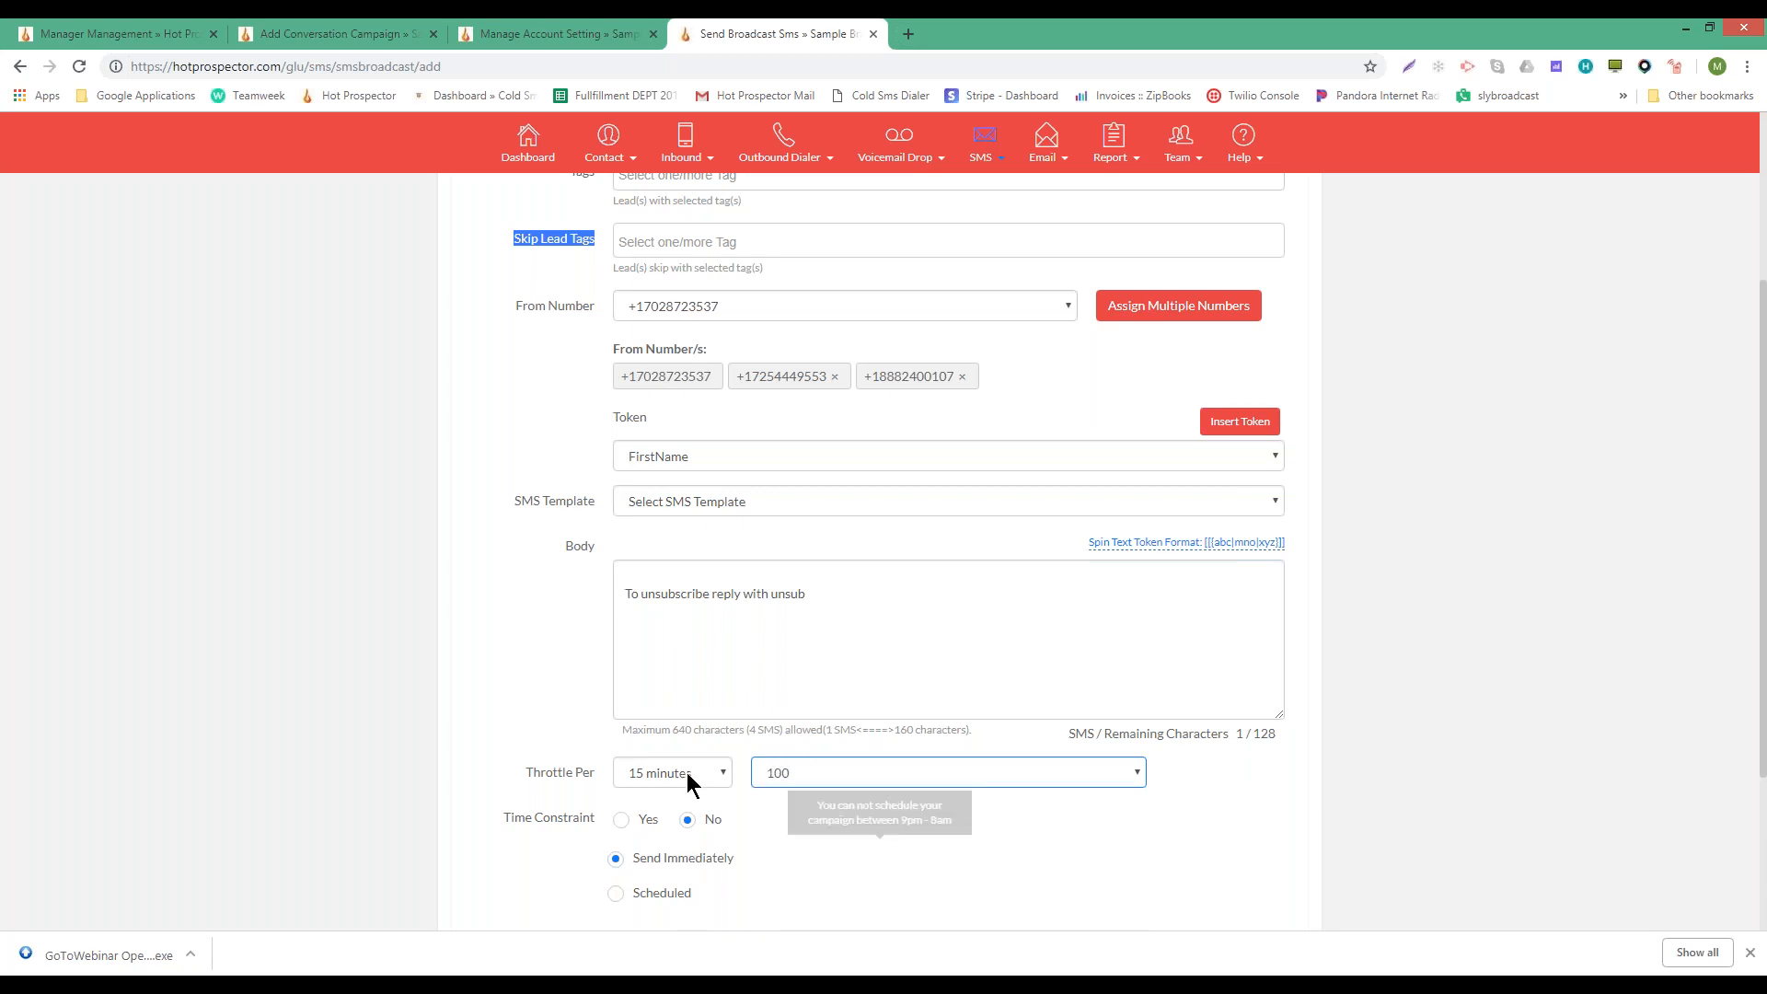
left_click(714, 776)
left_click(651, 831)
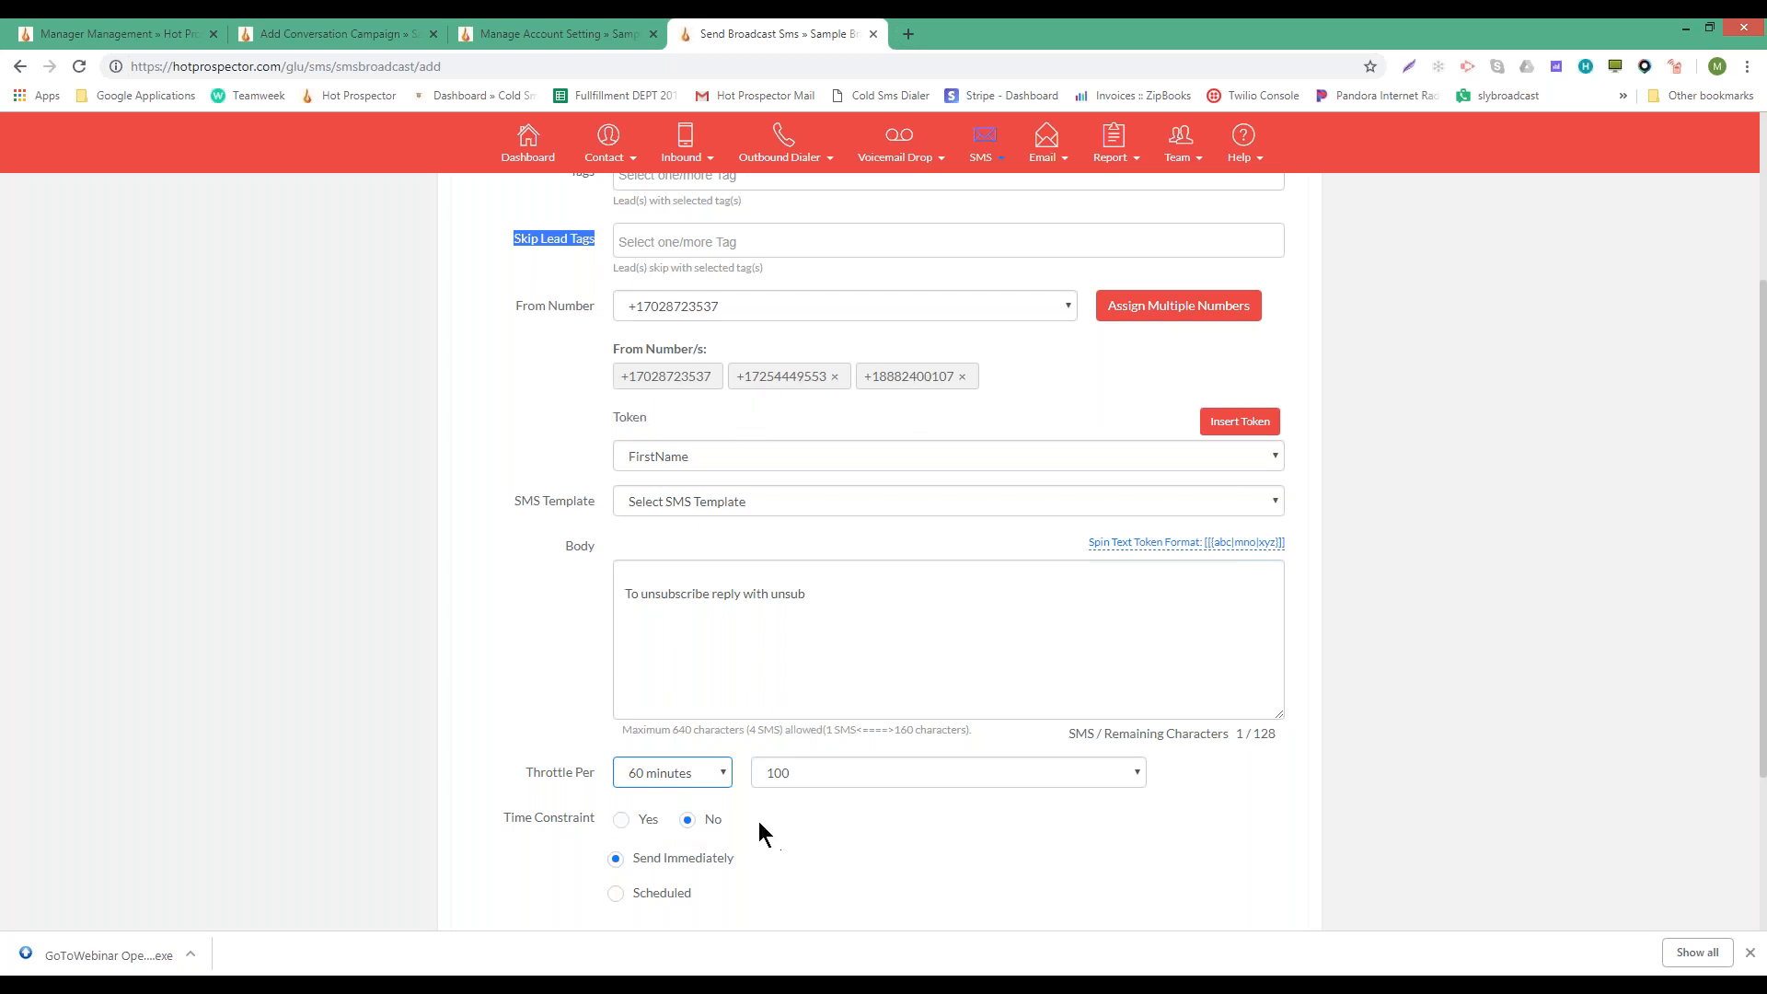
- Browse the SMS templates without choosing one and place the caret in the message body
scroll(760, 823, "down", 2)
scroll(798, 648, "up", 3)
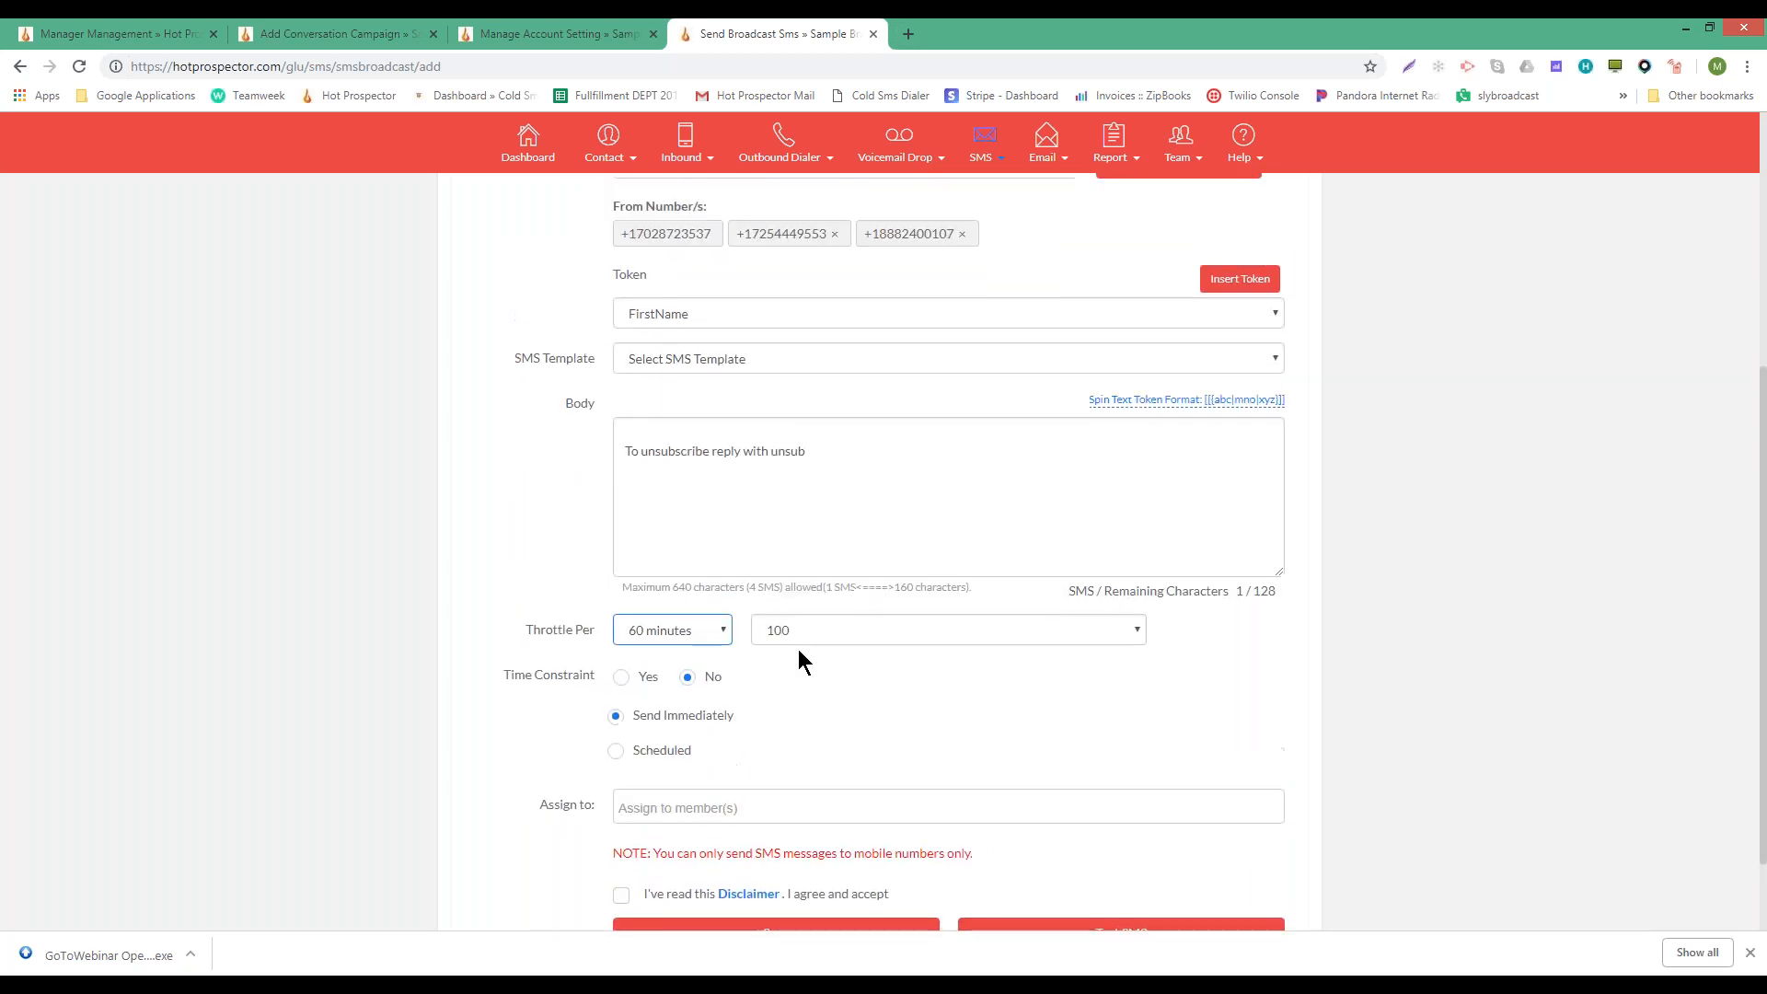
left_click(657, 594)
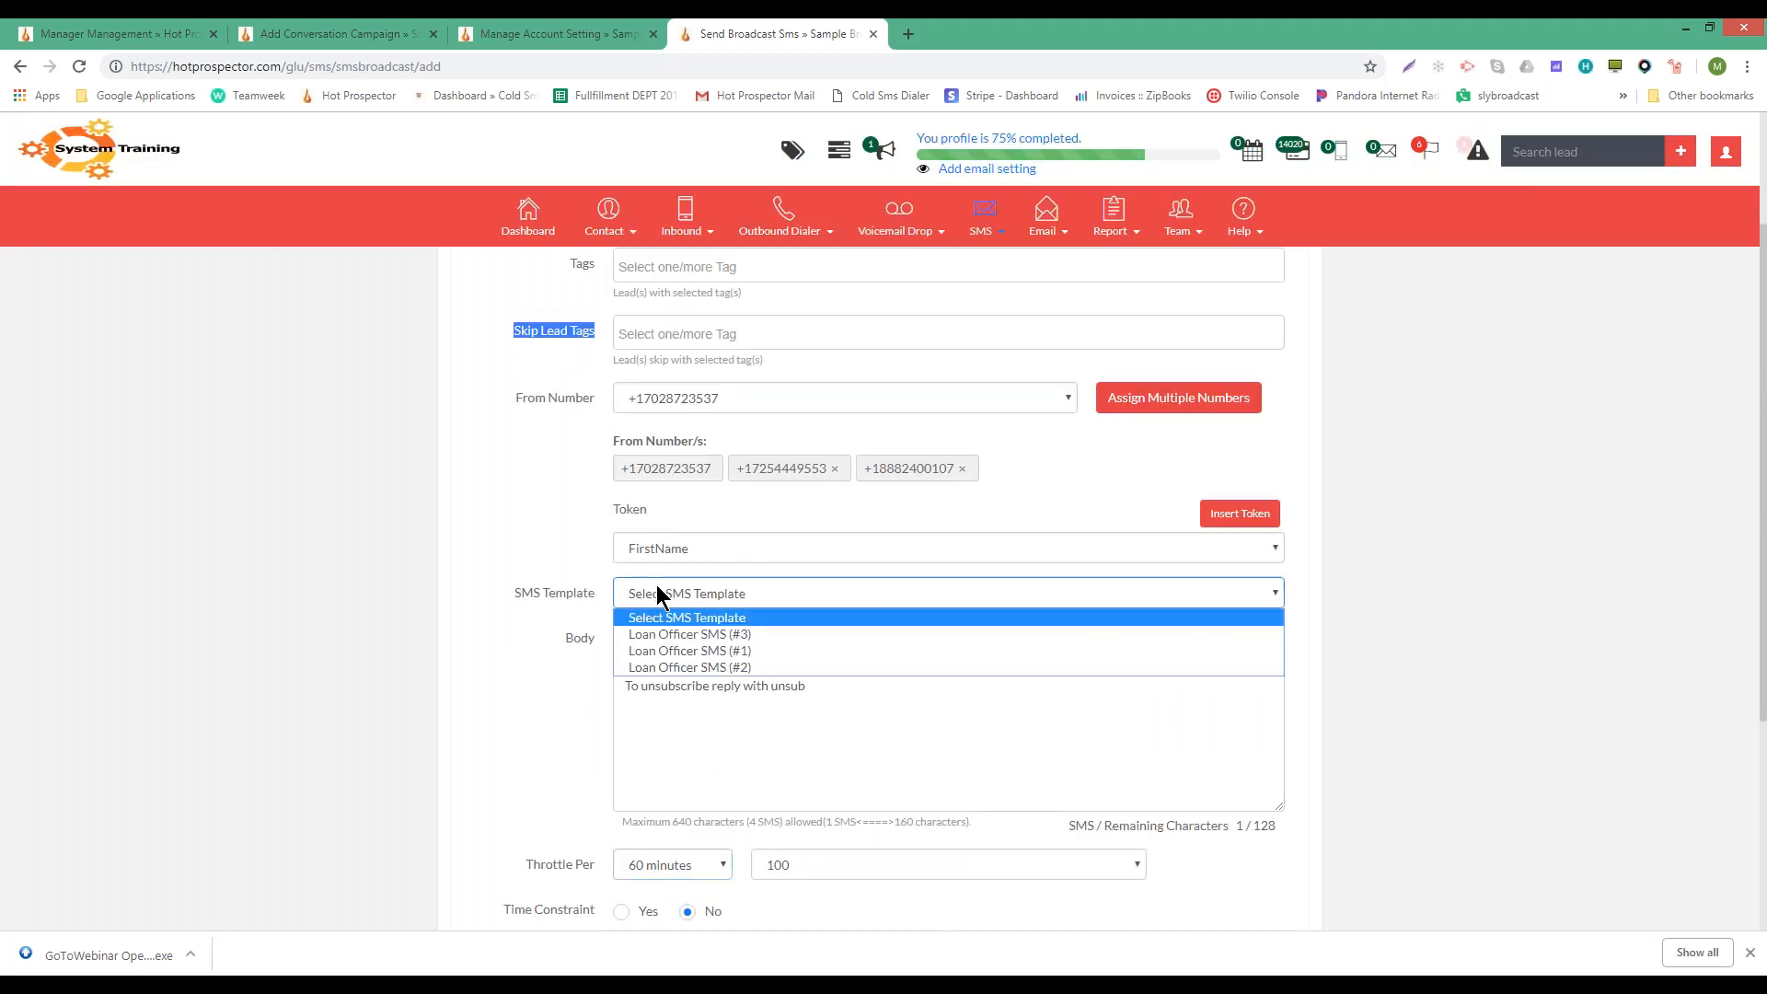
left_click(761, 613)
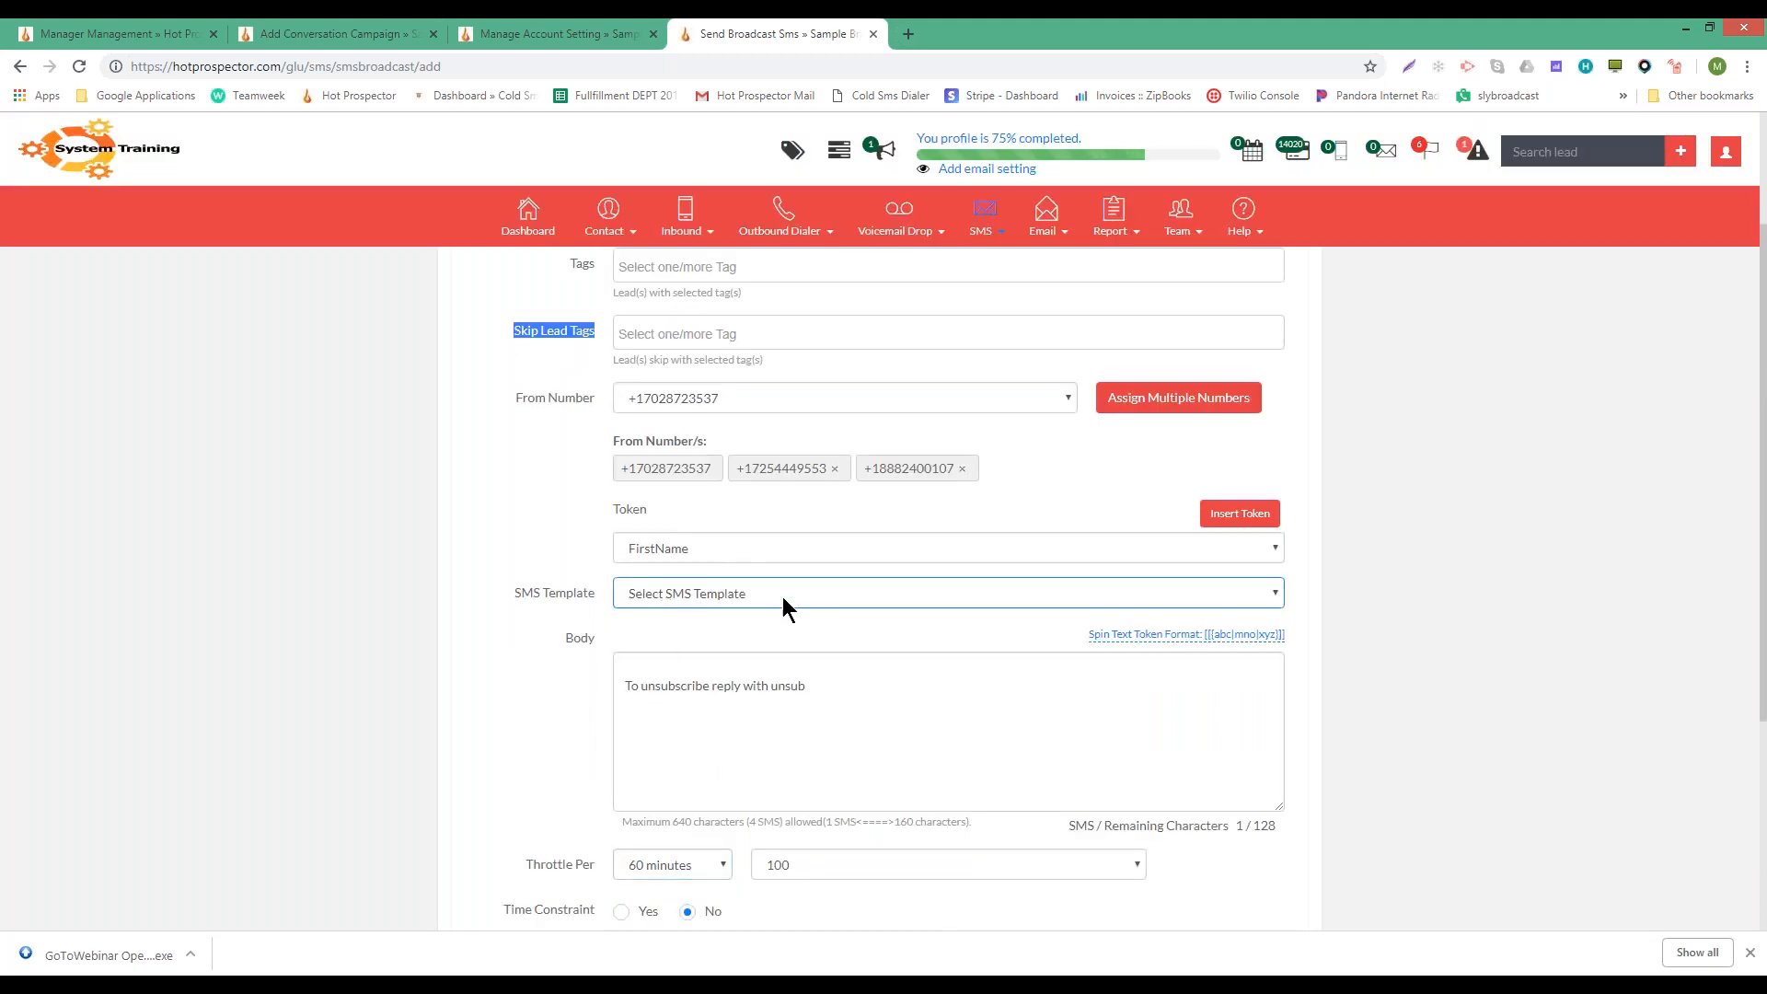
left_click(747, 663)
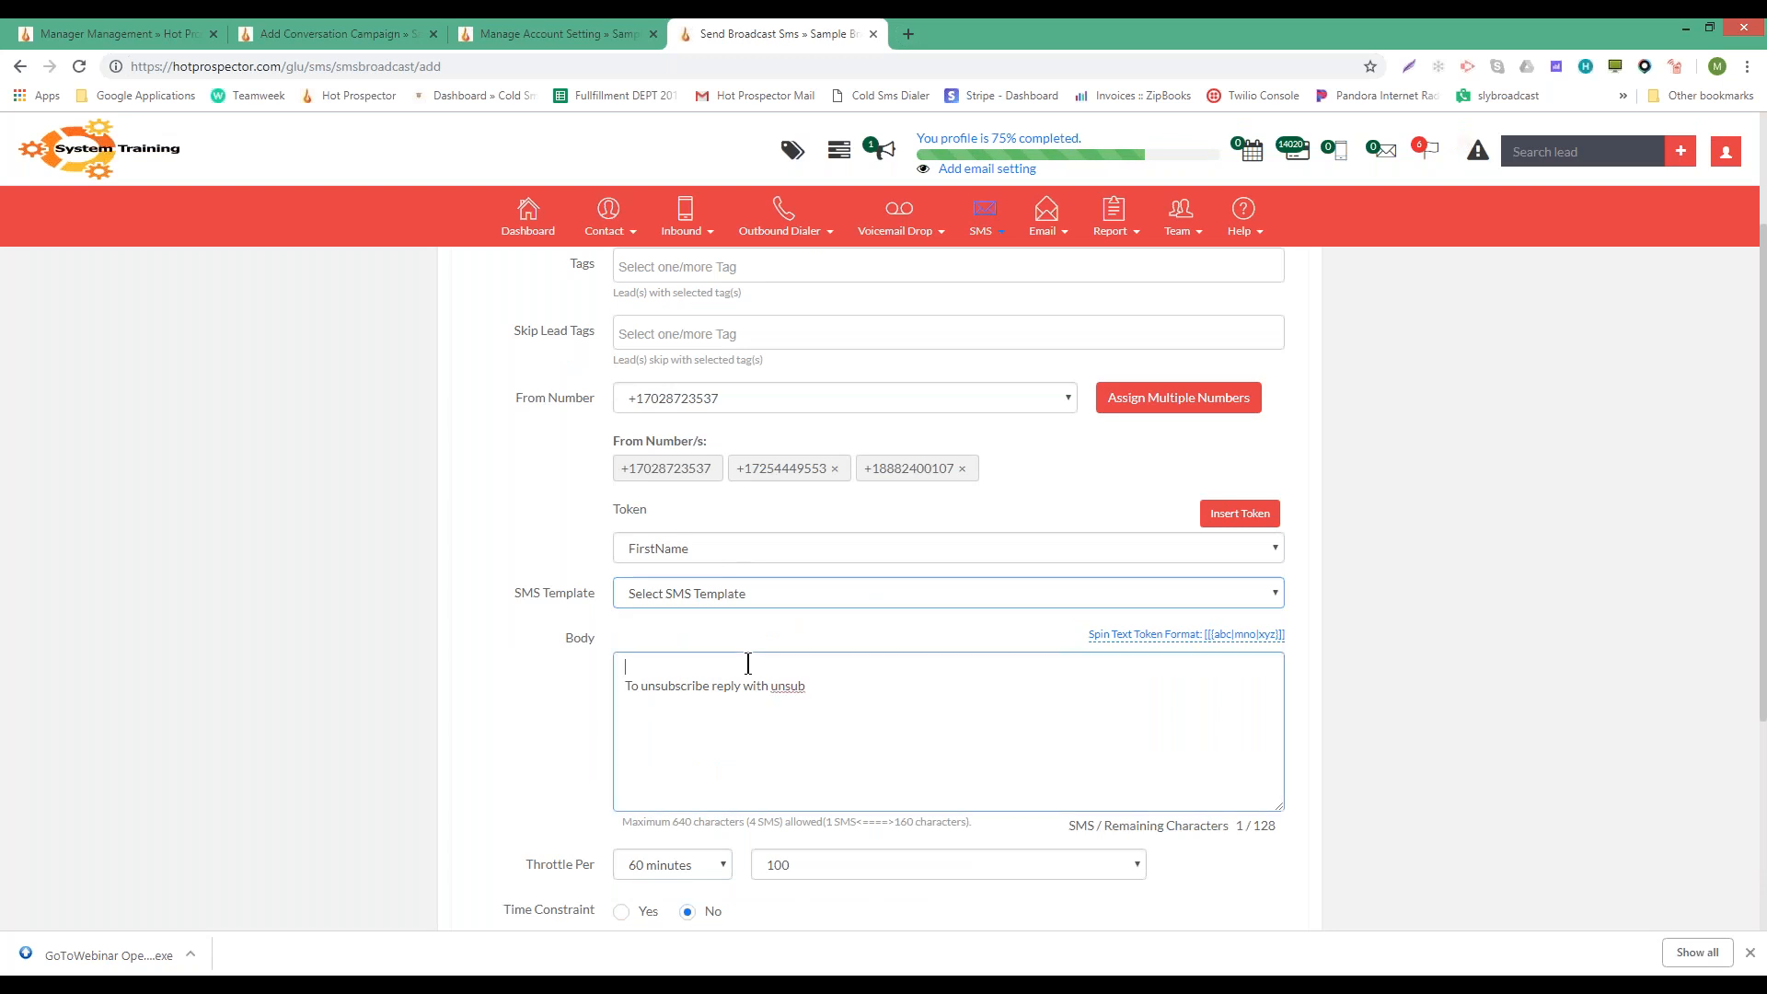
scroll(729, 668, "down", 1)
scroll(729, 668, "down", 2)
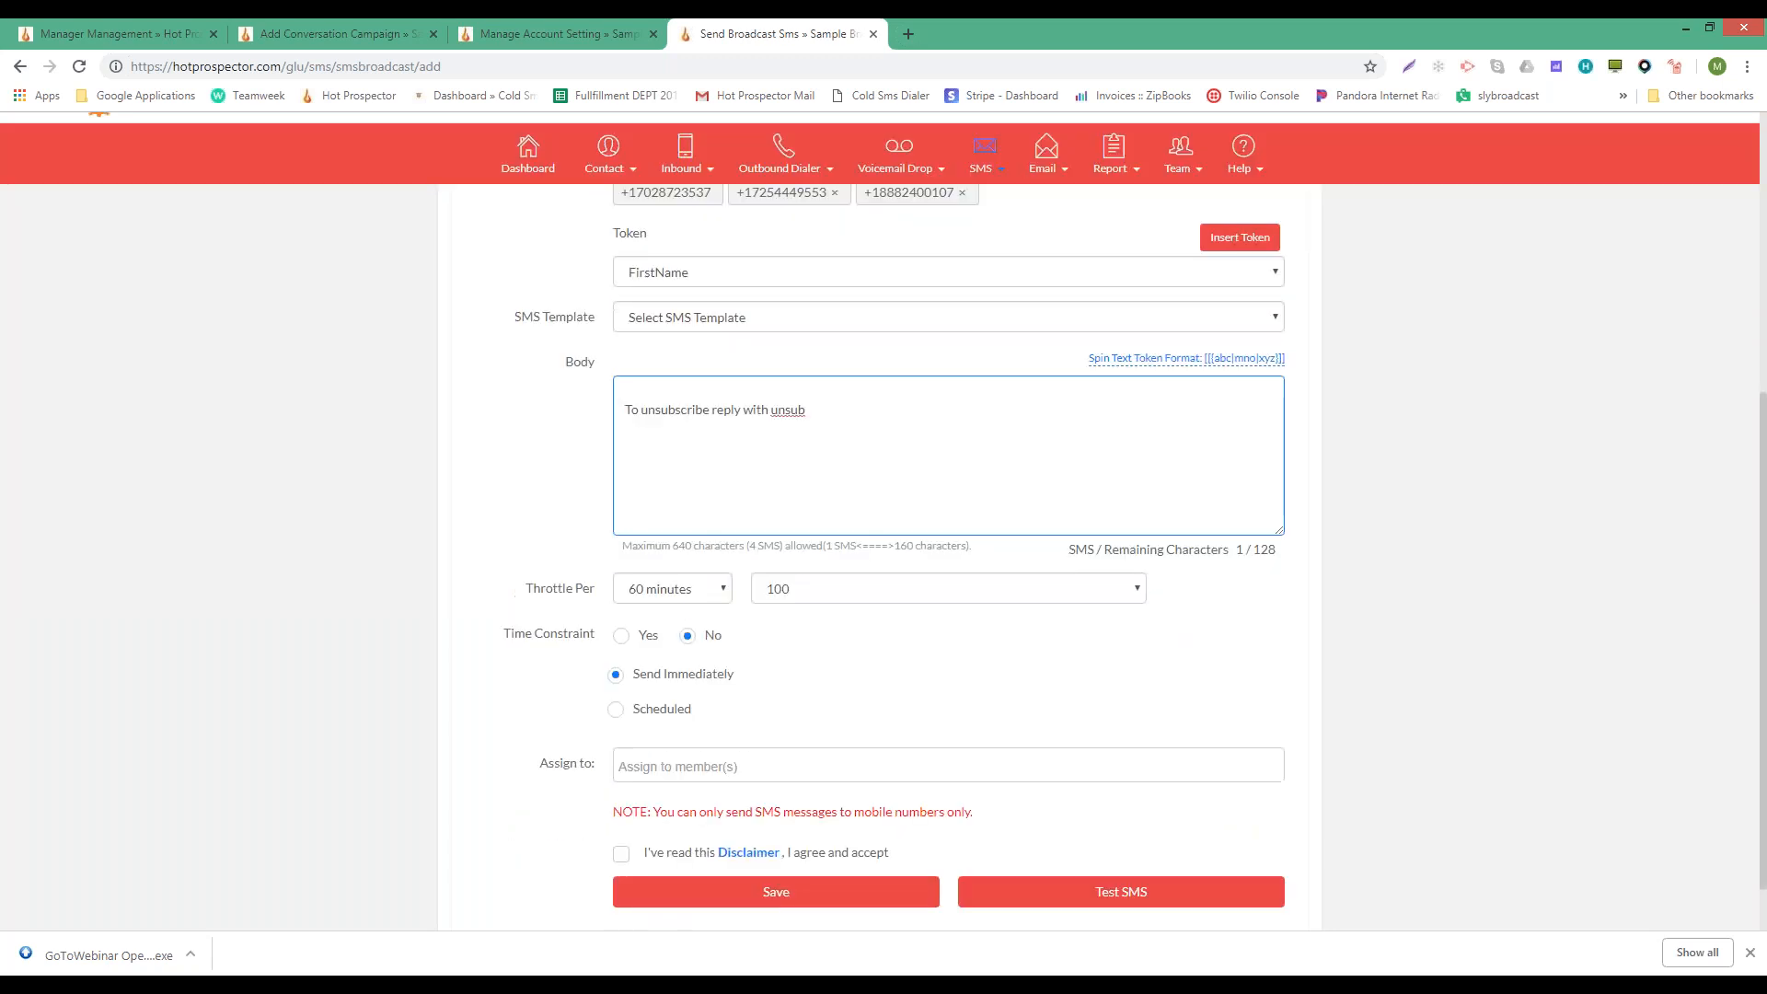
- Pick SMS Manager in the Assign to field and tick the 'I've read this Disclaimer' checkbox
left_click(655, 771)
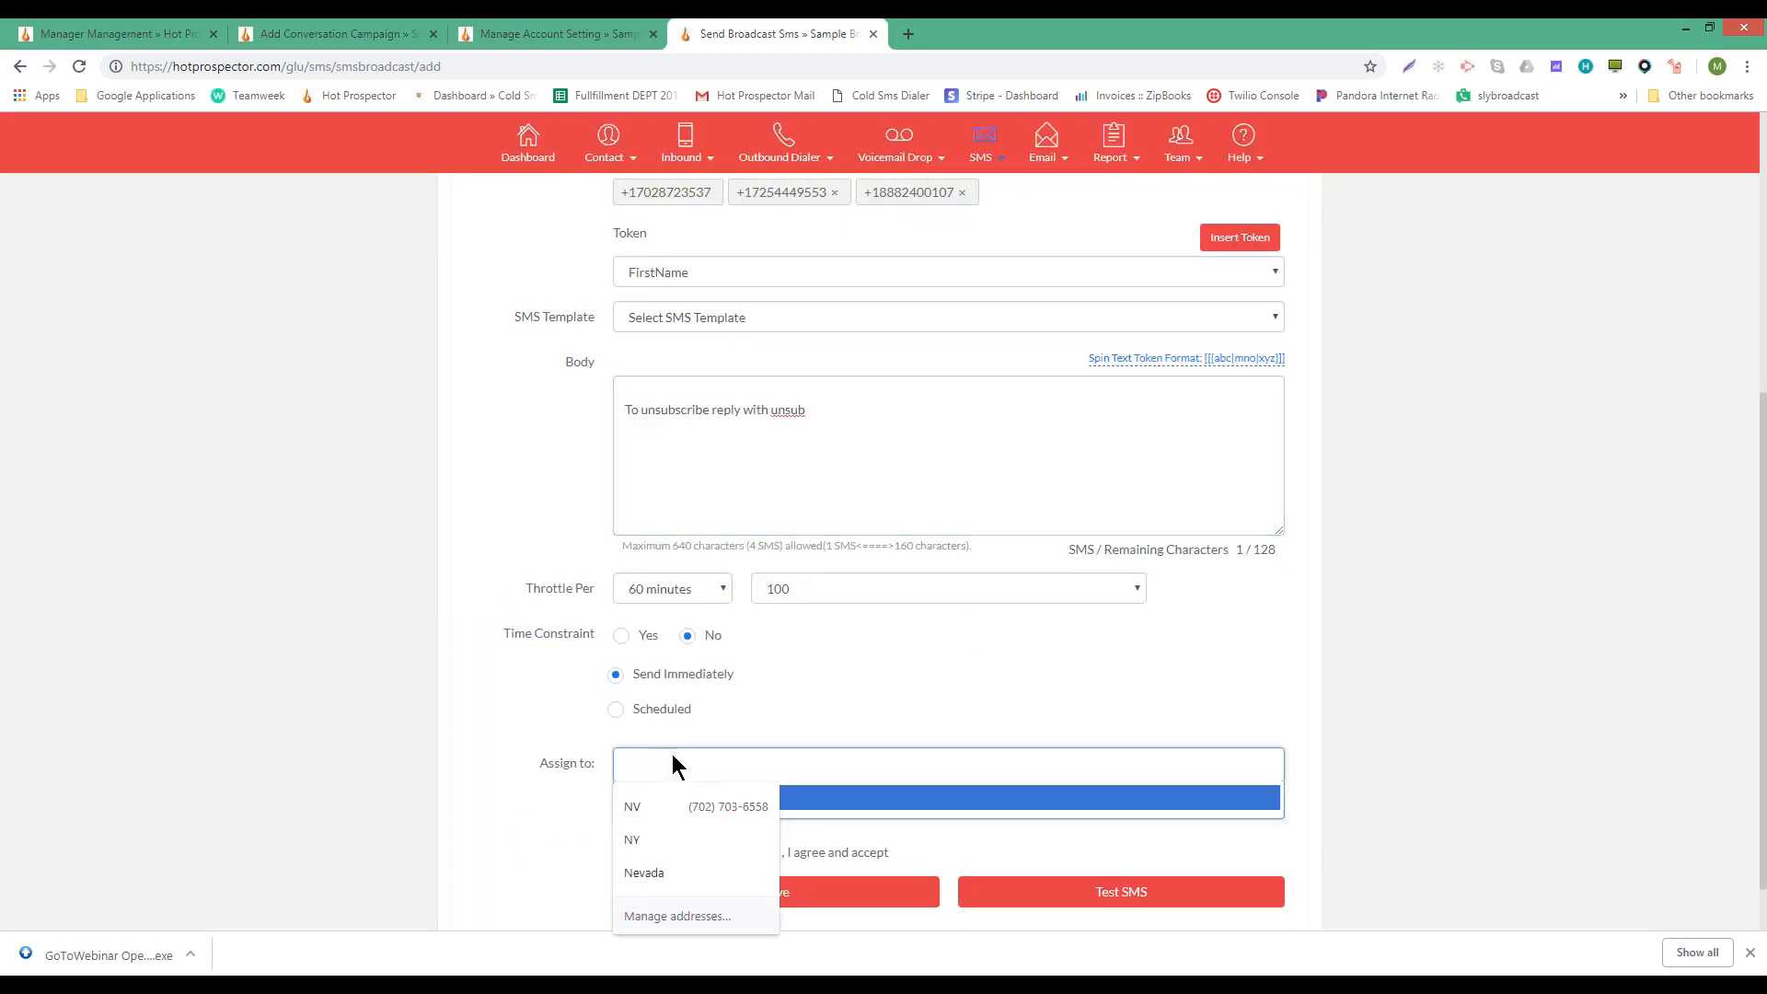
left_click(864, 760)
left_click(478, 693)
left_click(740, 767)
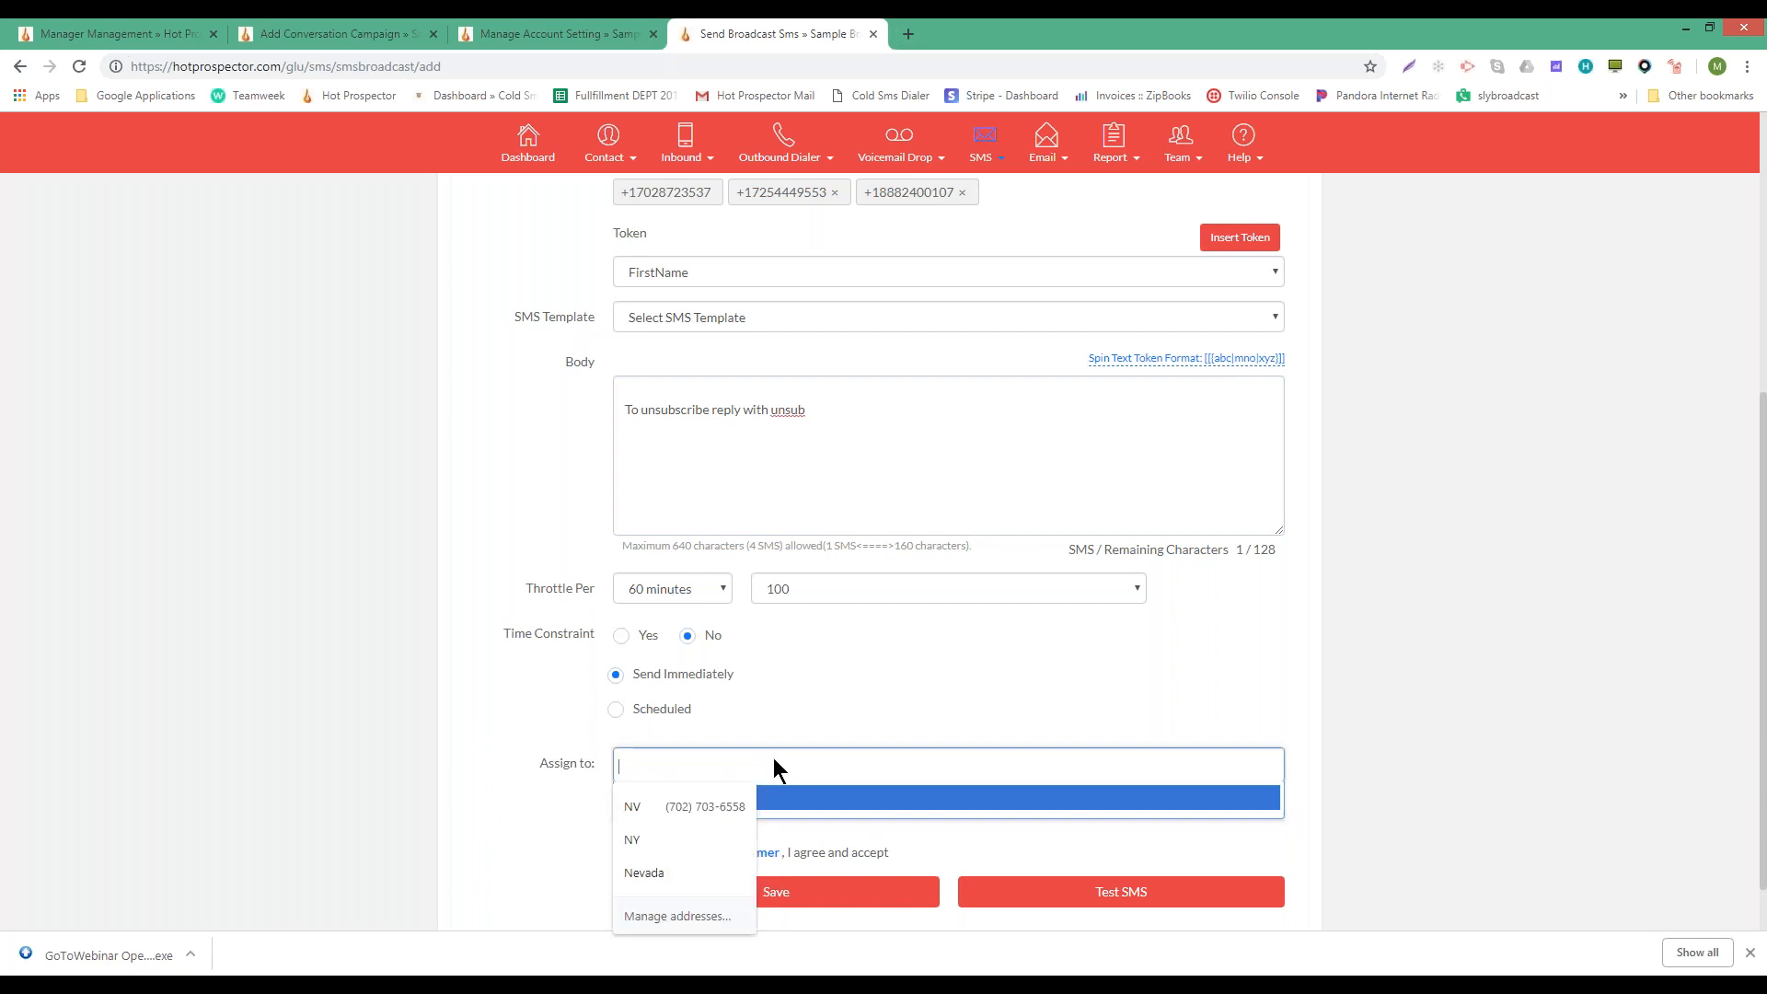
left_click(657, 797)
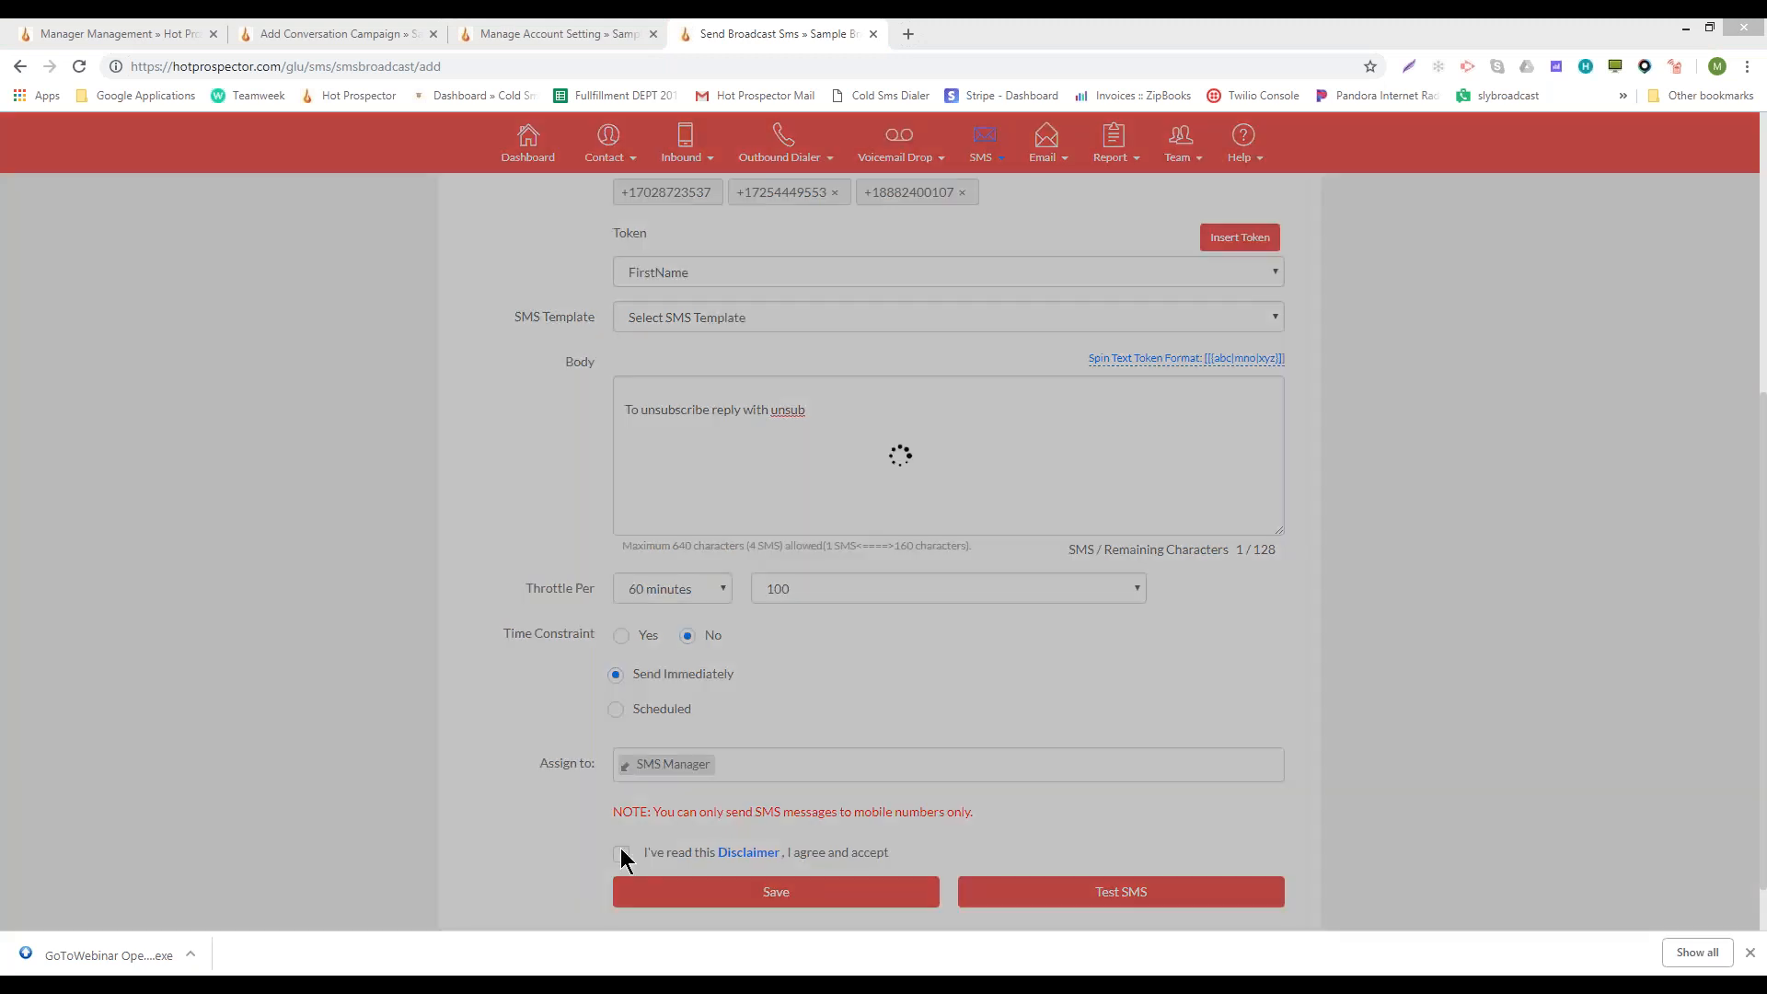
left_click(620, 852)
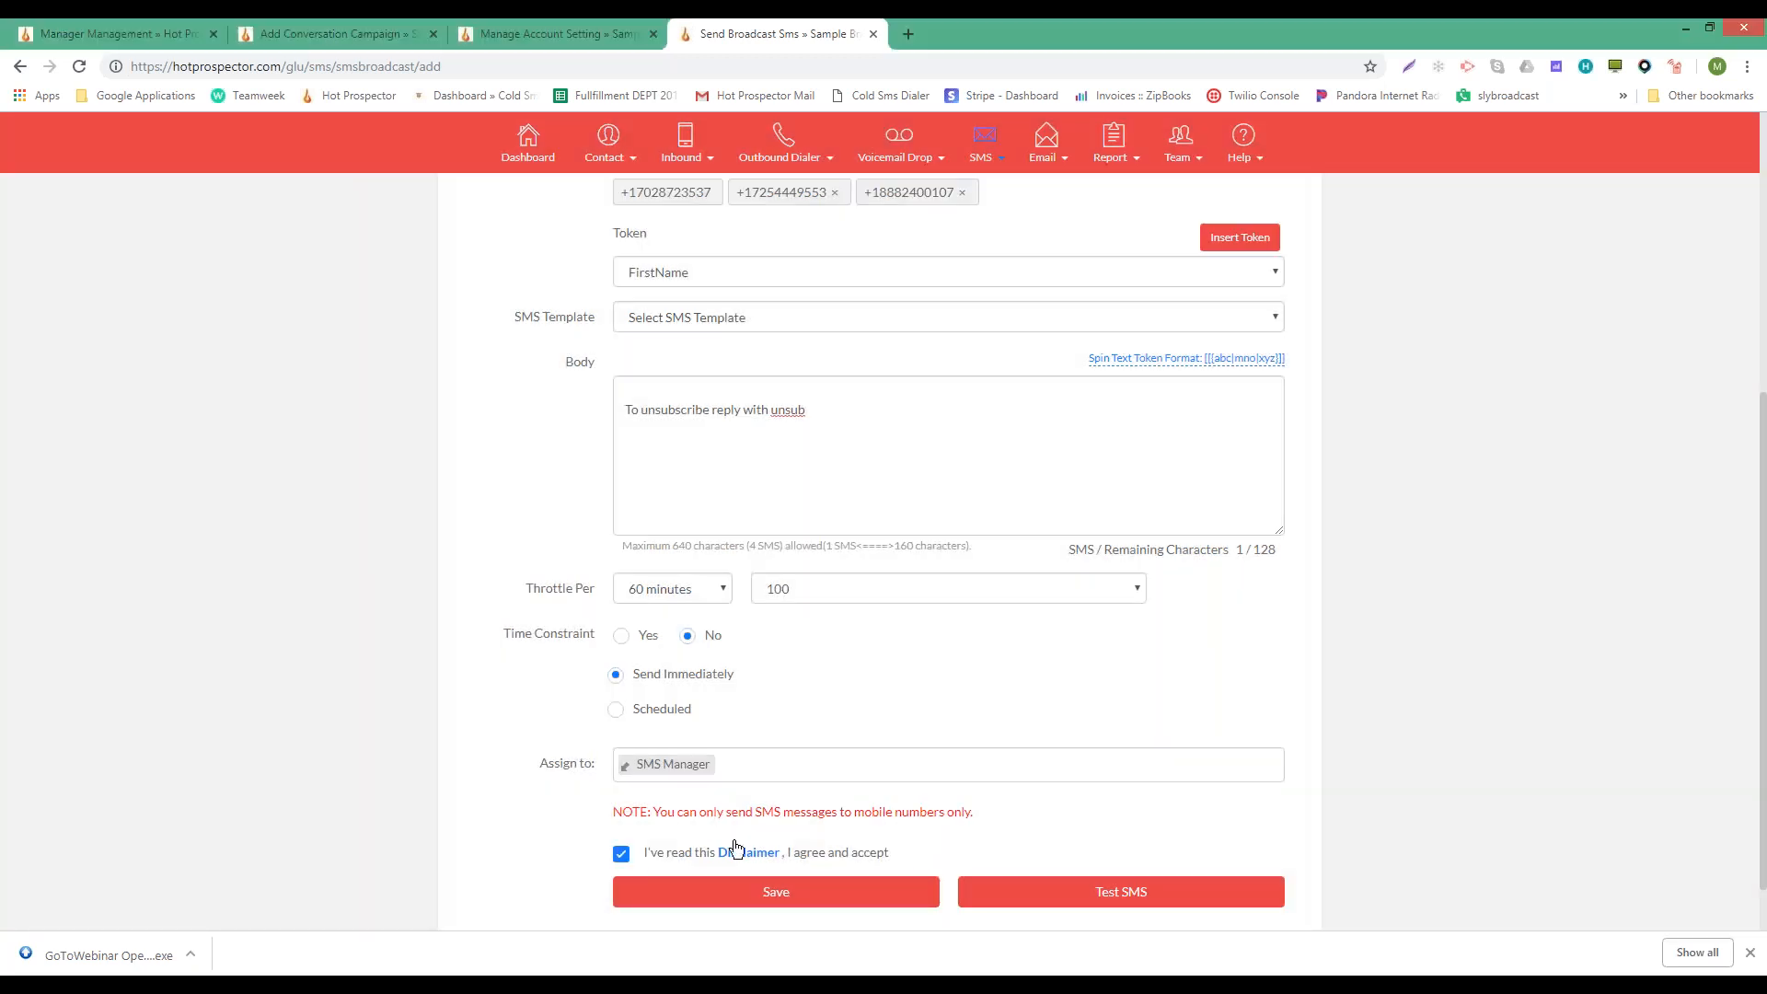
left_click(675, 766)
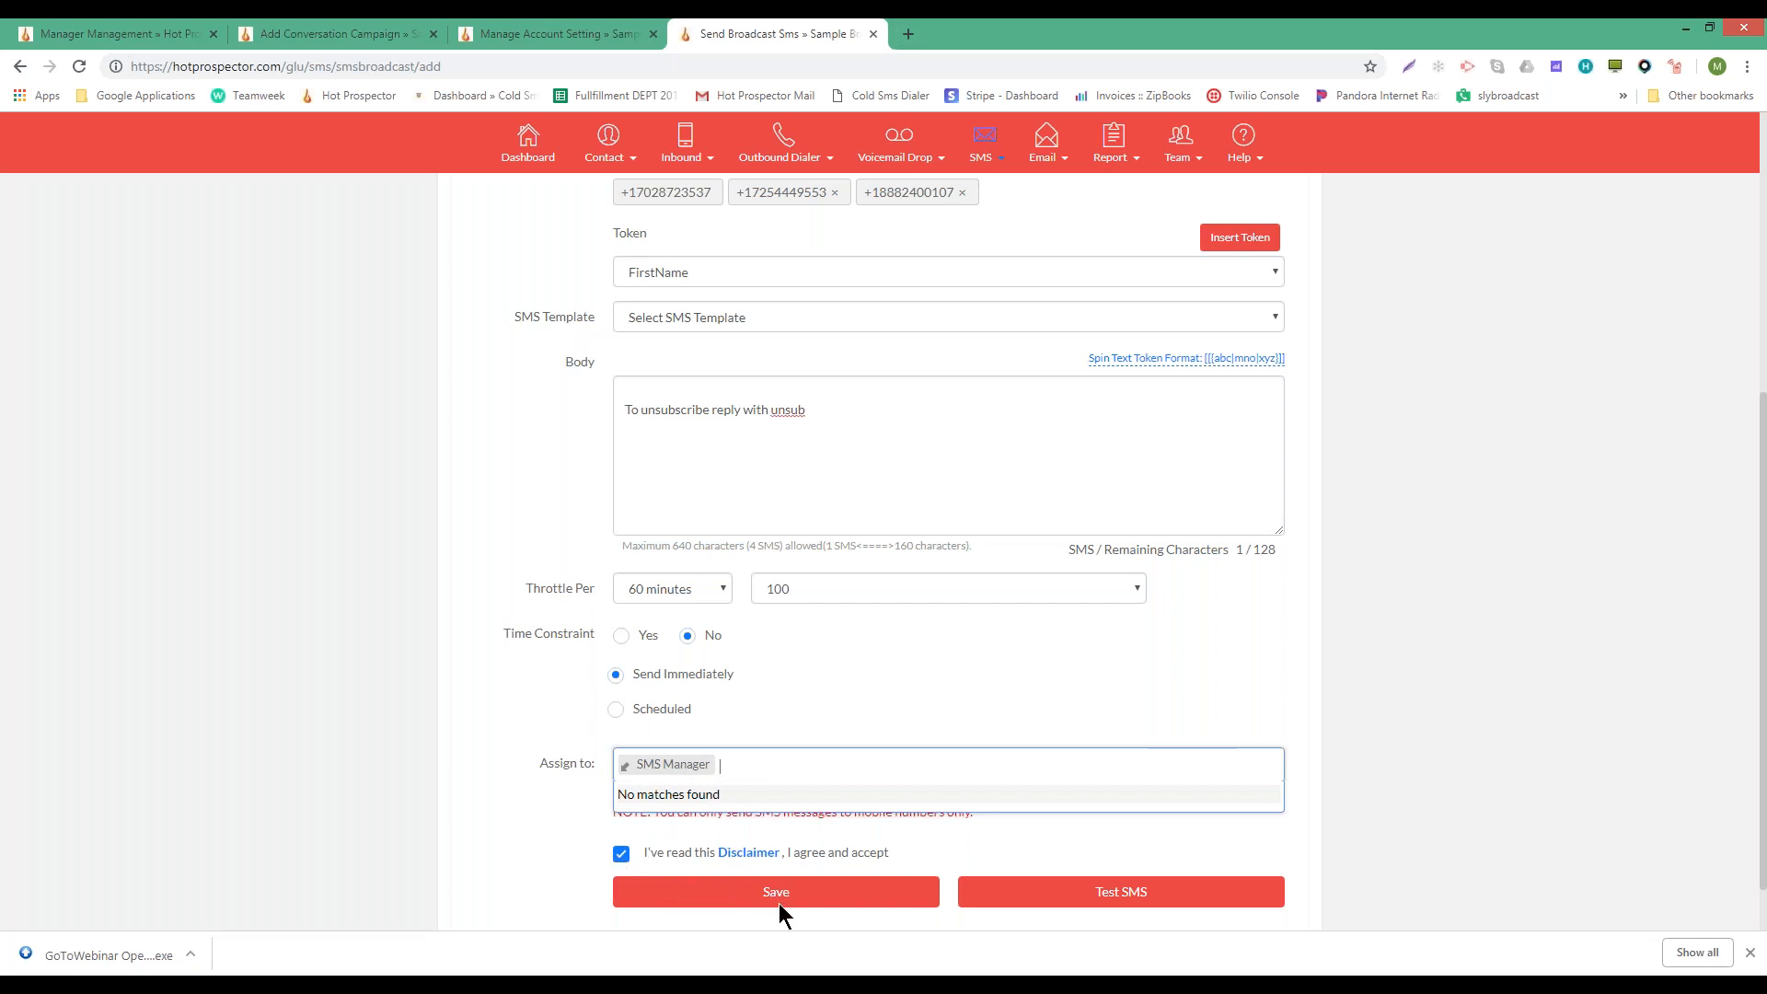
left_click(626, 379)
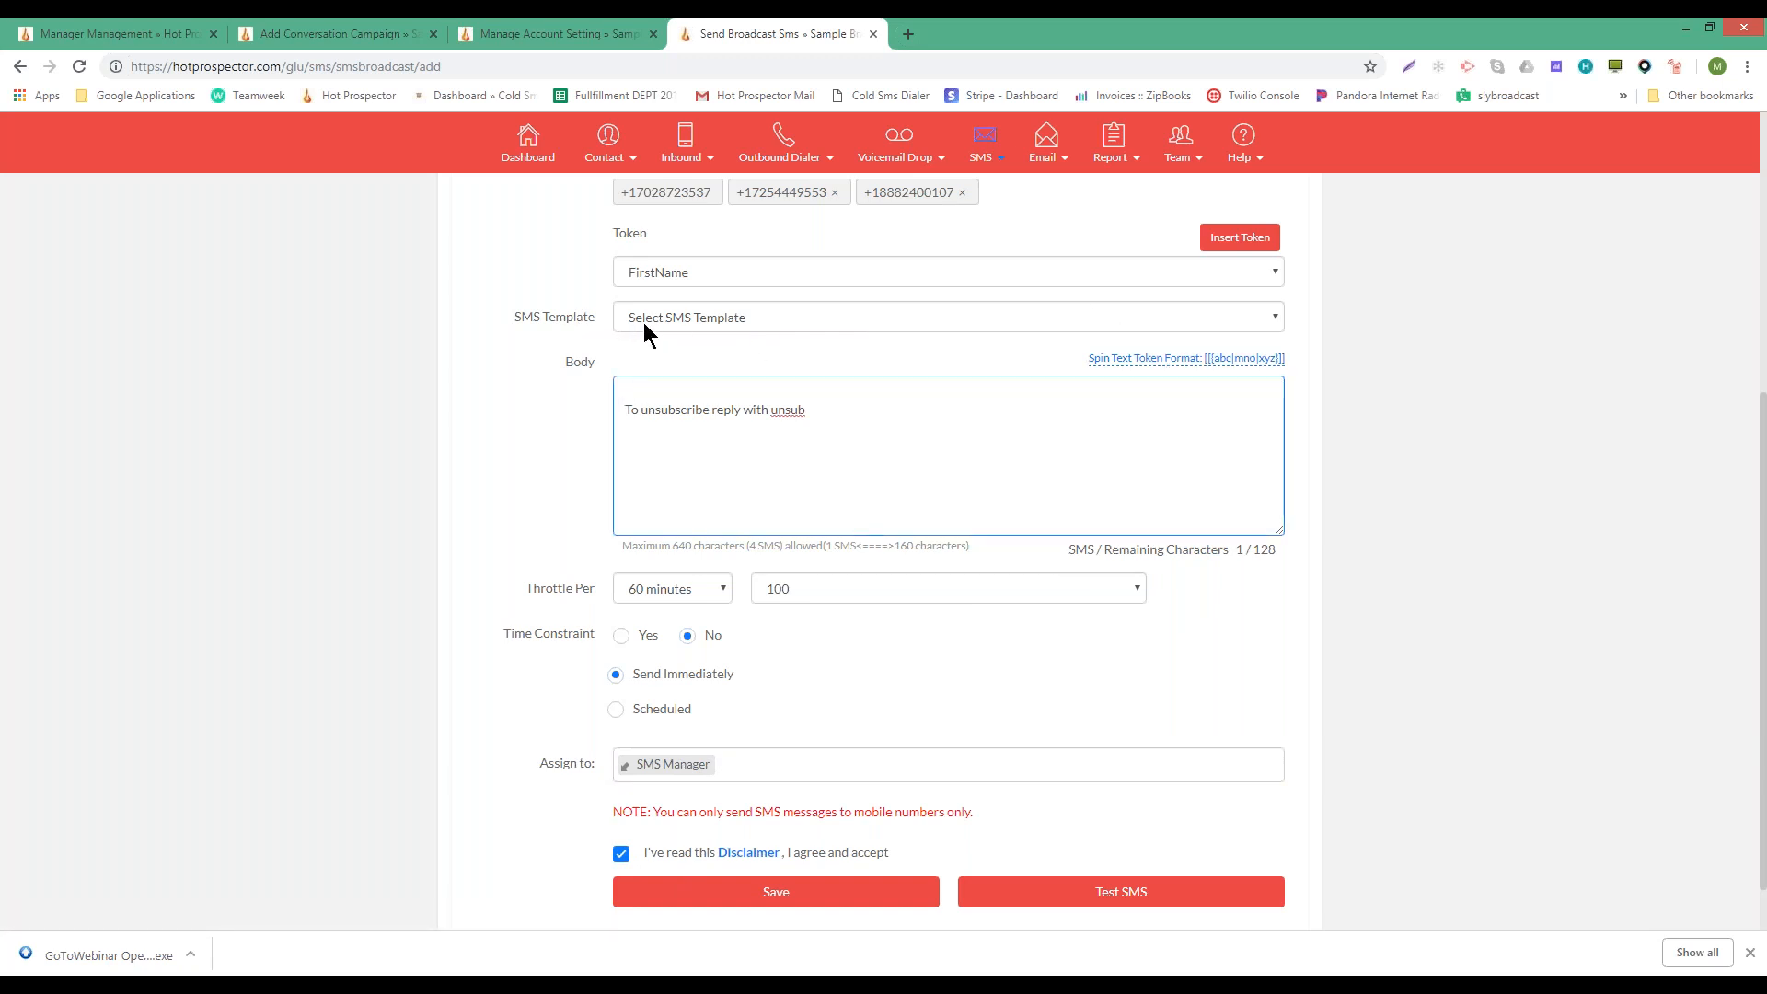
- Insert the FirstName token into the body, remove its leading space and add a comma
left_click(771, 272)
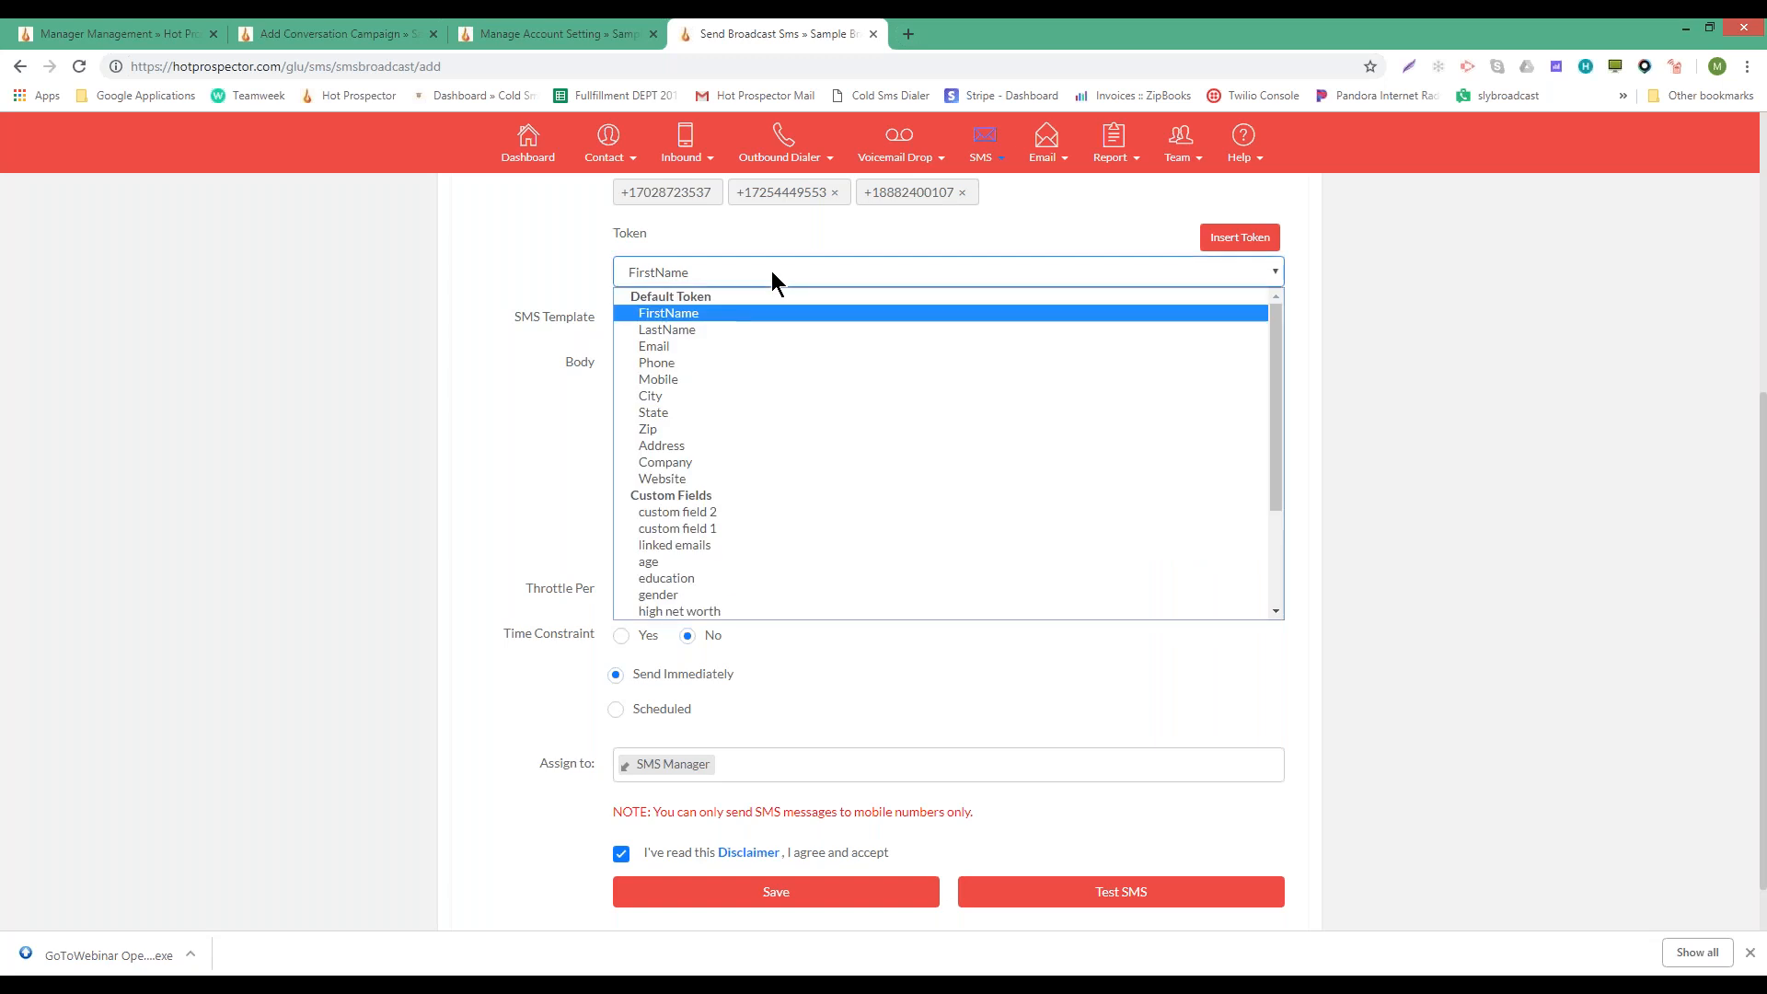
left_click(685, 315)
left_click(668, 383)
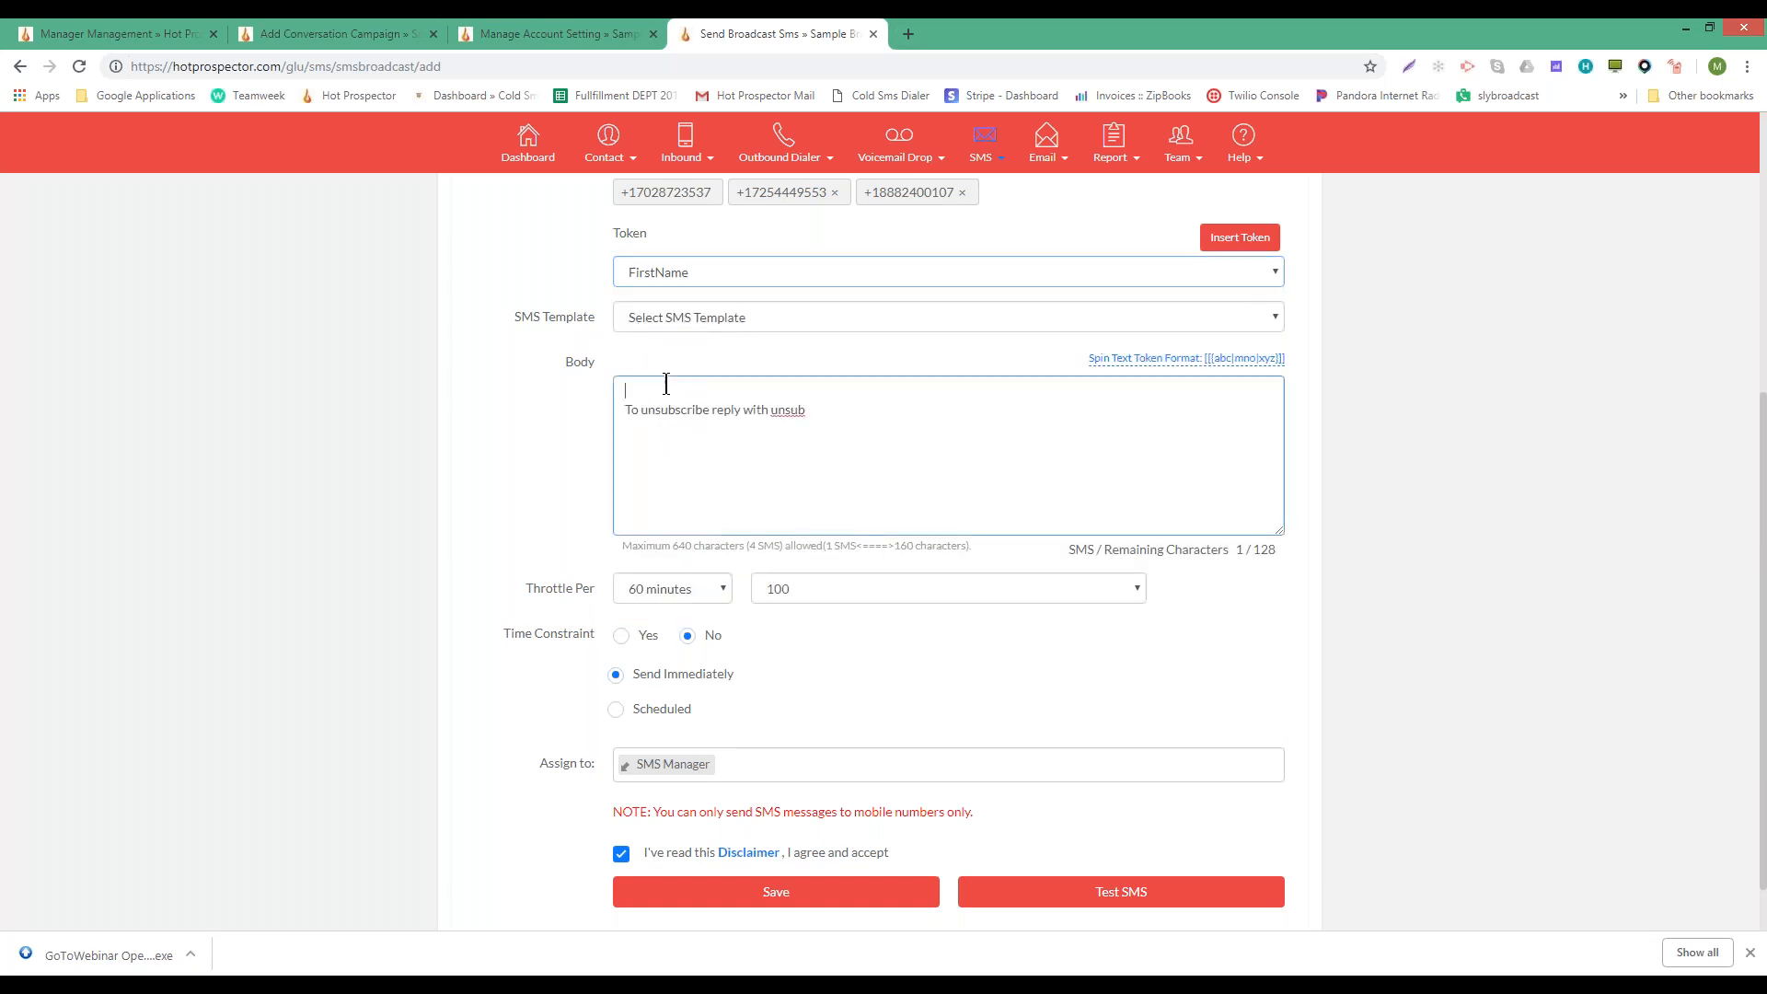
left_click(1217, 247)
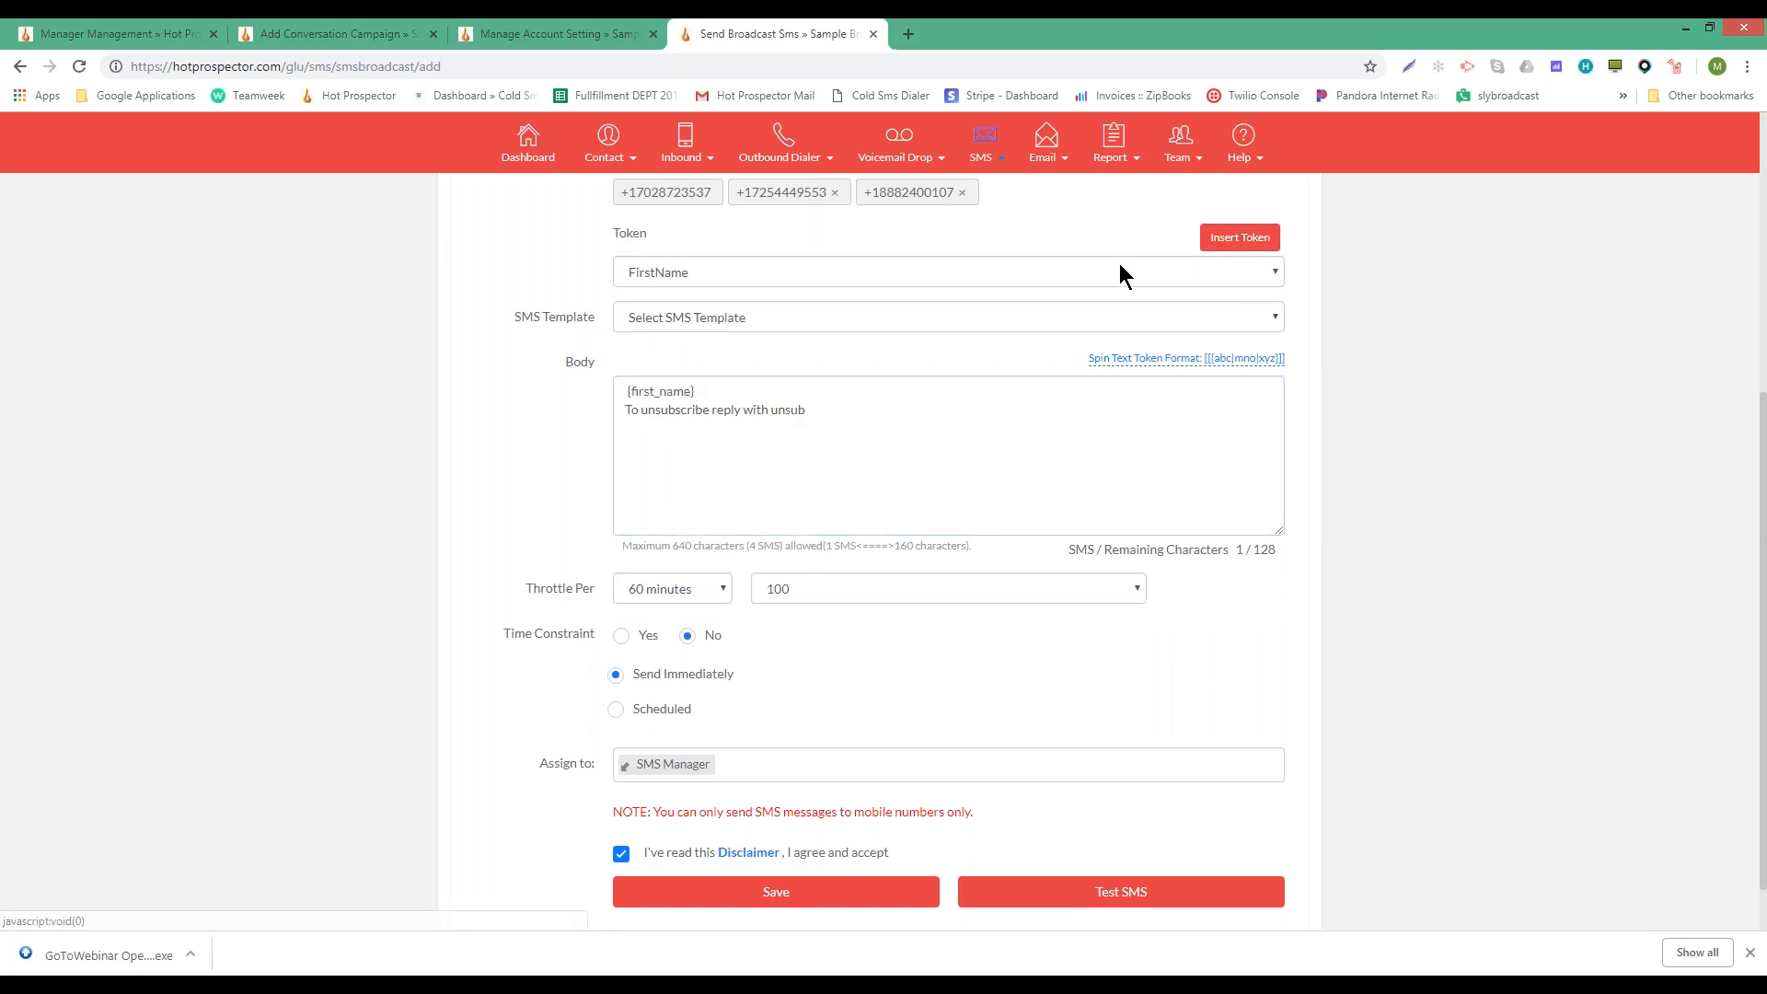
left_click(705, 391)
left_click(620, 392)
key("Delete")
left_click(713, 388)
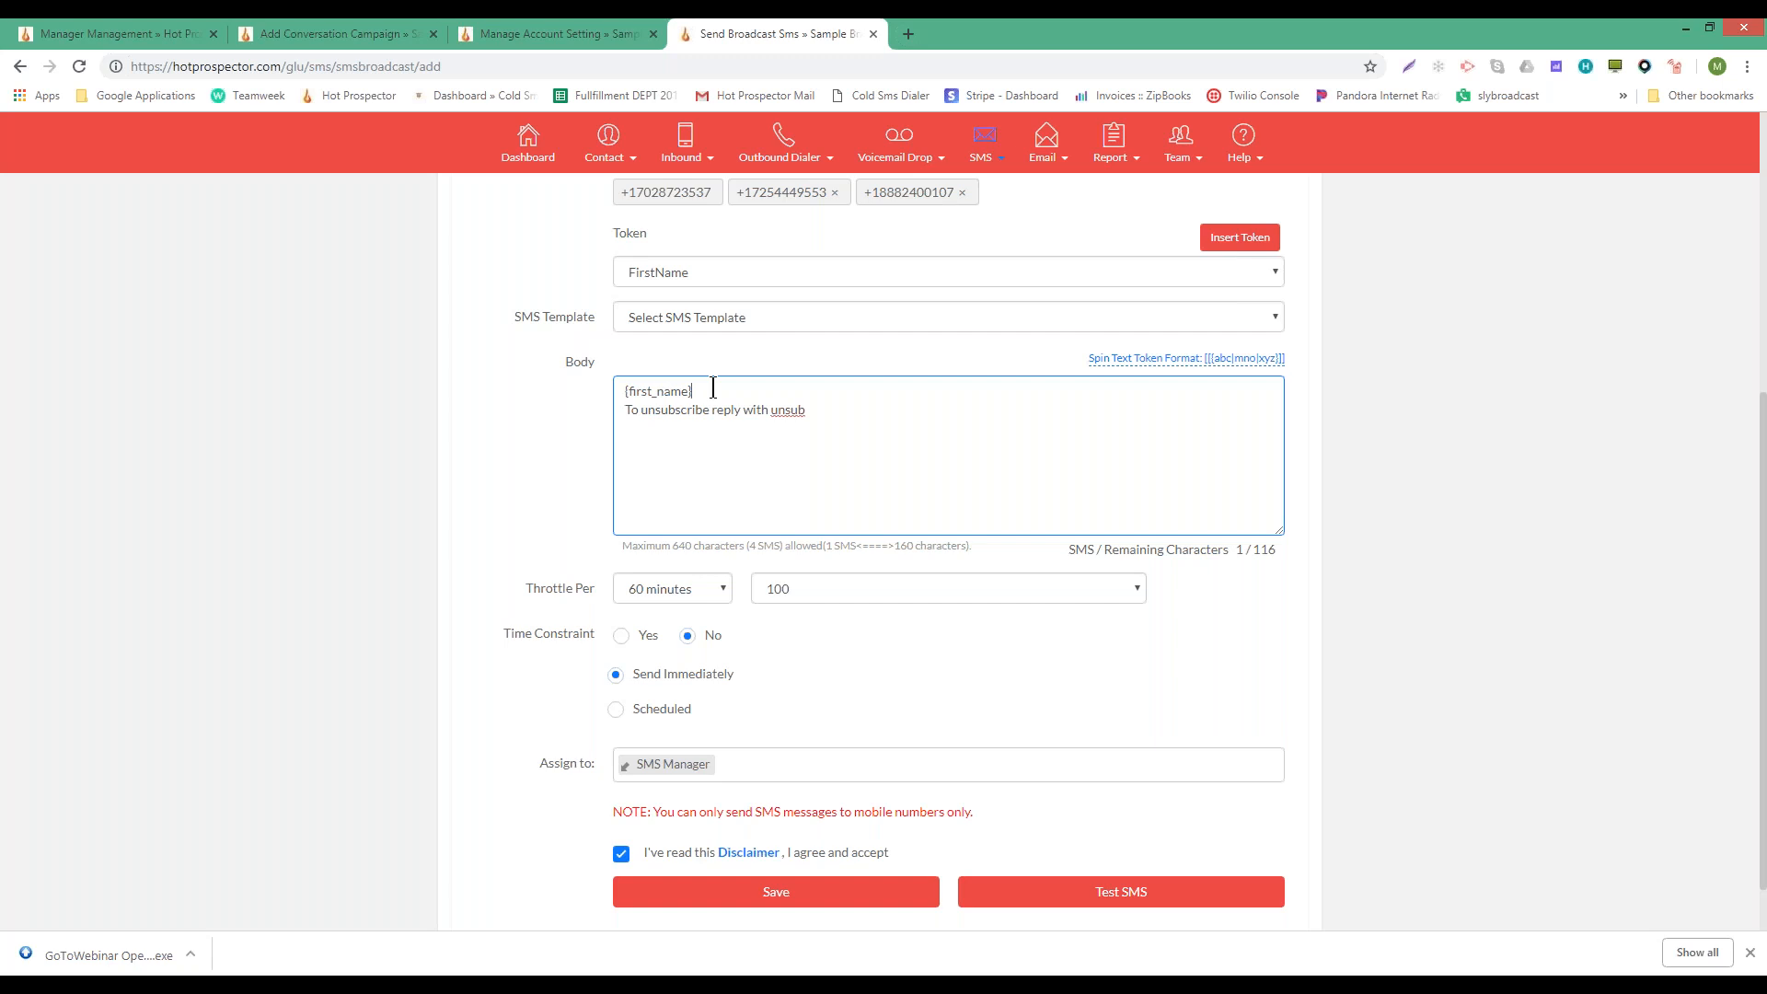
type(",")
- Highlight the {first_name} token to point it out, then glance at the SMS template list
left_click_drag(623, 391, 687, 389)
left_click(614, 392)
double_click(647, 391)
left_click(692, 391)
left_click_drag(692, 391, 616, 393)
left_click(701, 384)
left_click_drag(621, 393, 692, 396)
left_click(764, 402)
left_click(1043, 313)
left_click(1041, 312)
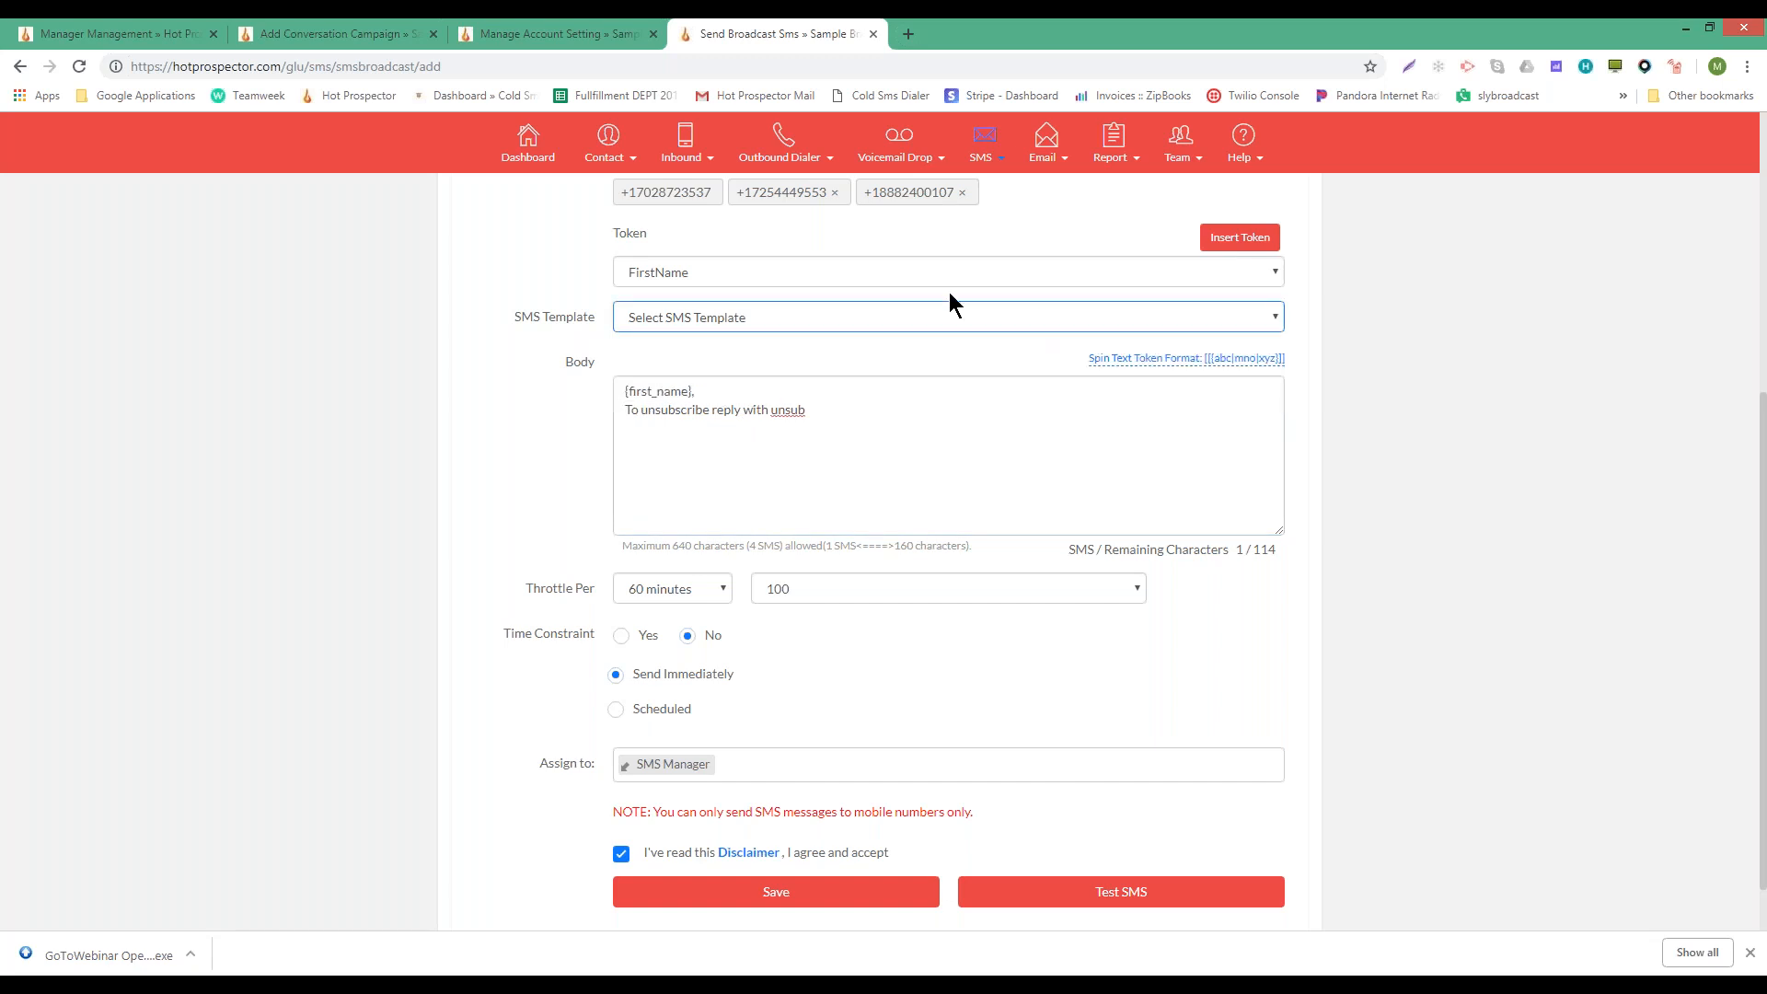
- Insert the spin-text sample [[abc|mno|xyz]] after the greeting and highlight each alternative
left_click(1250, 358)
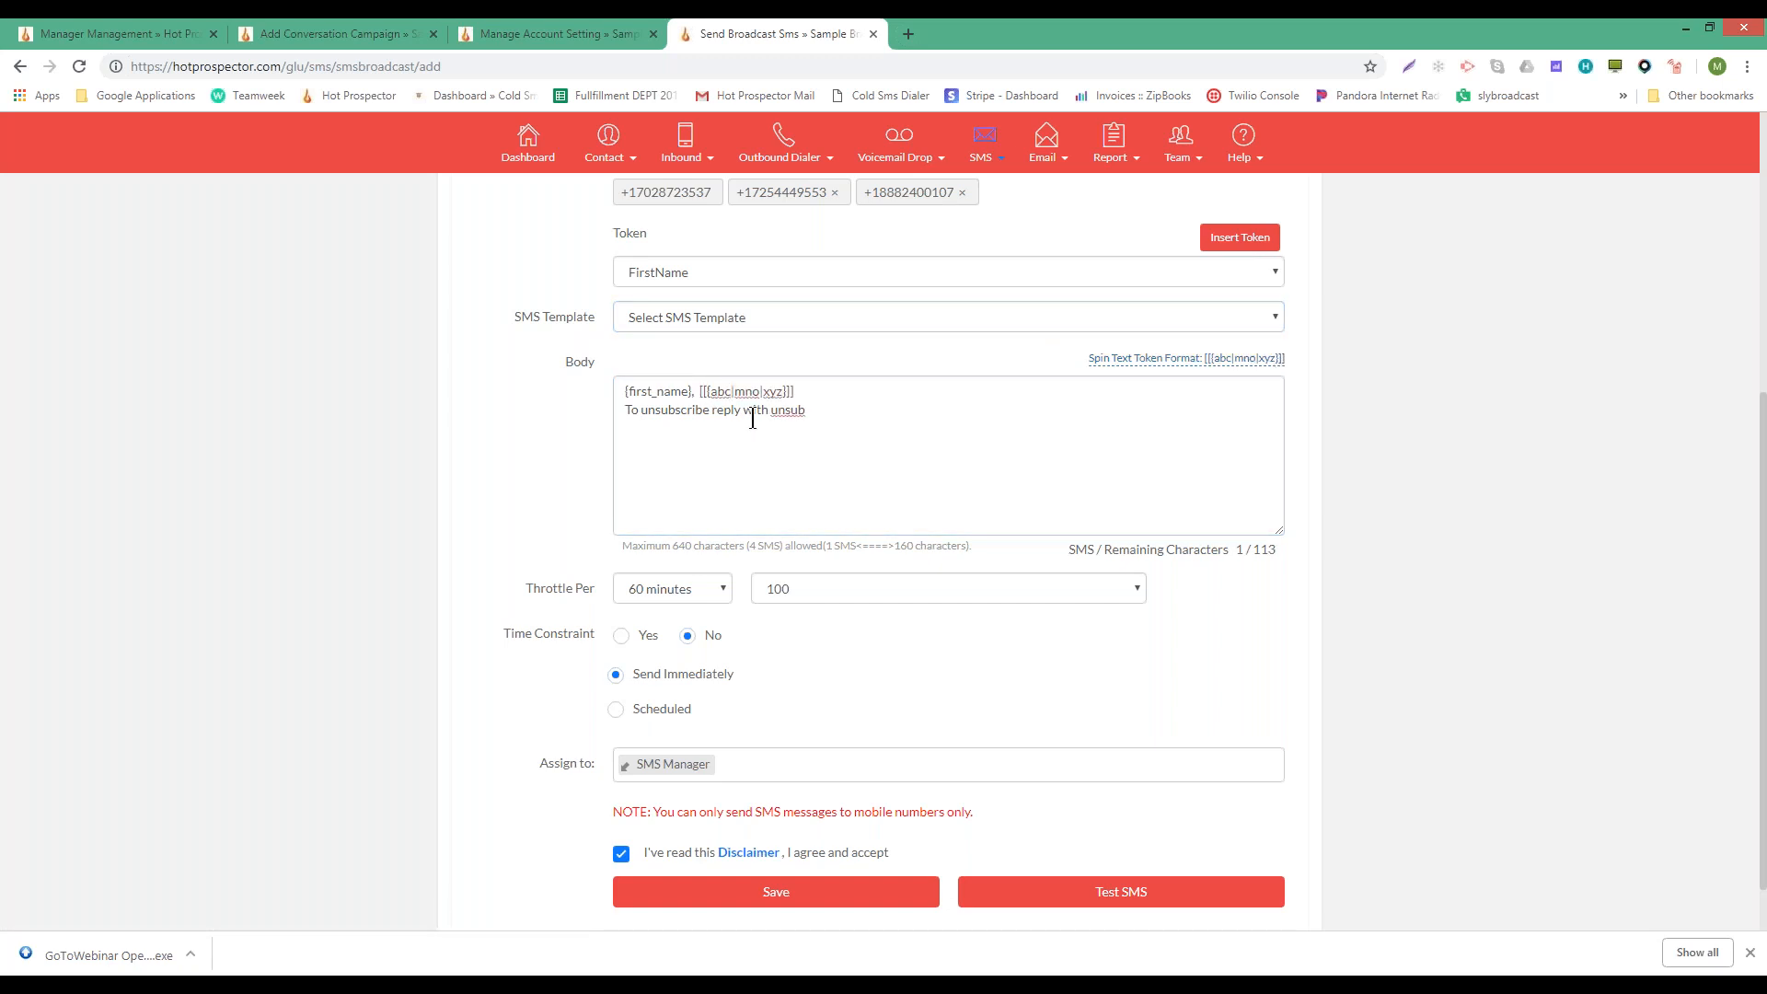
double_click(720, 392)
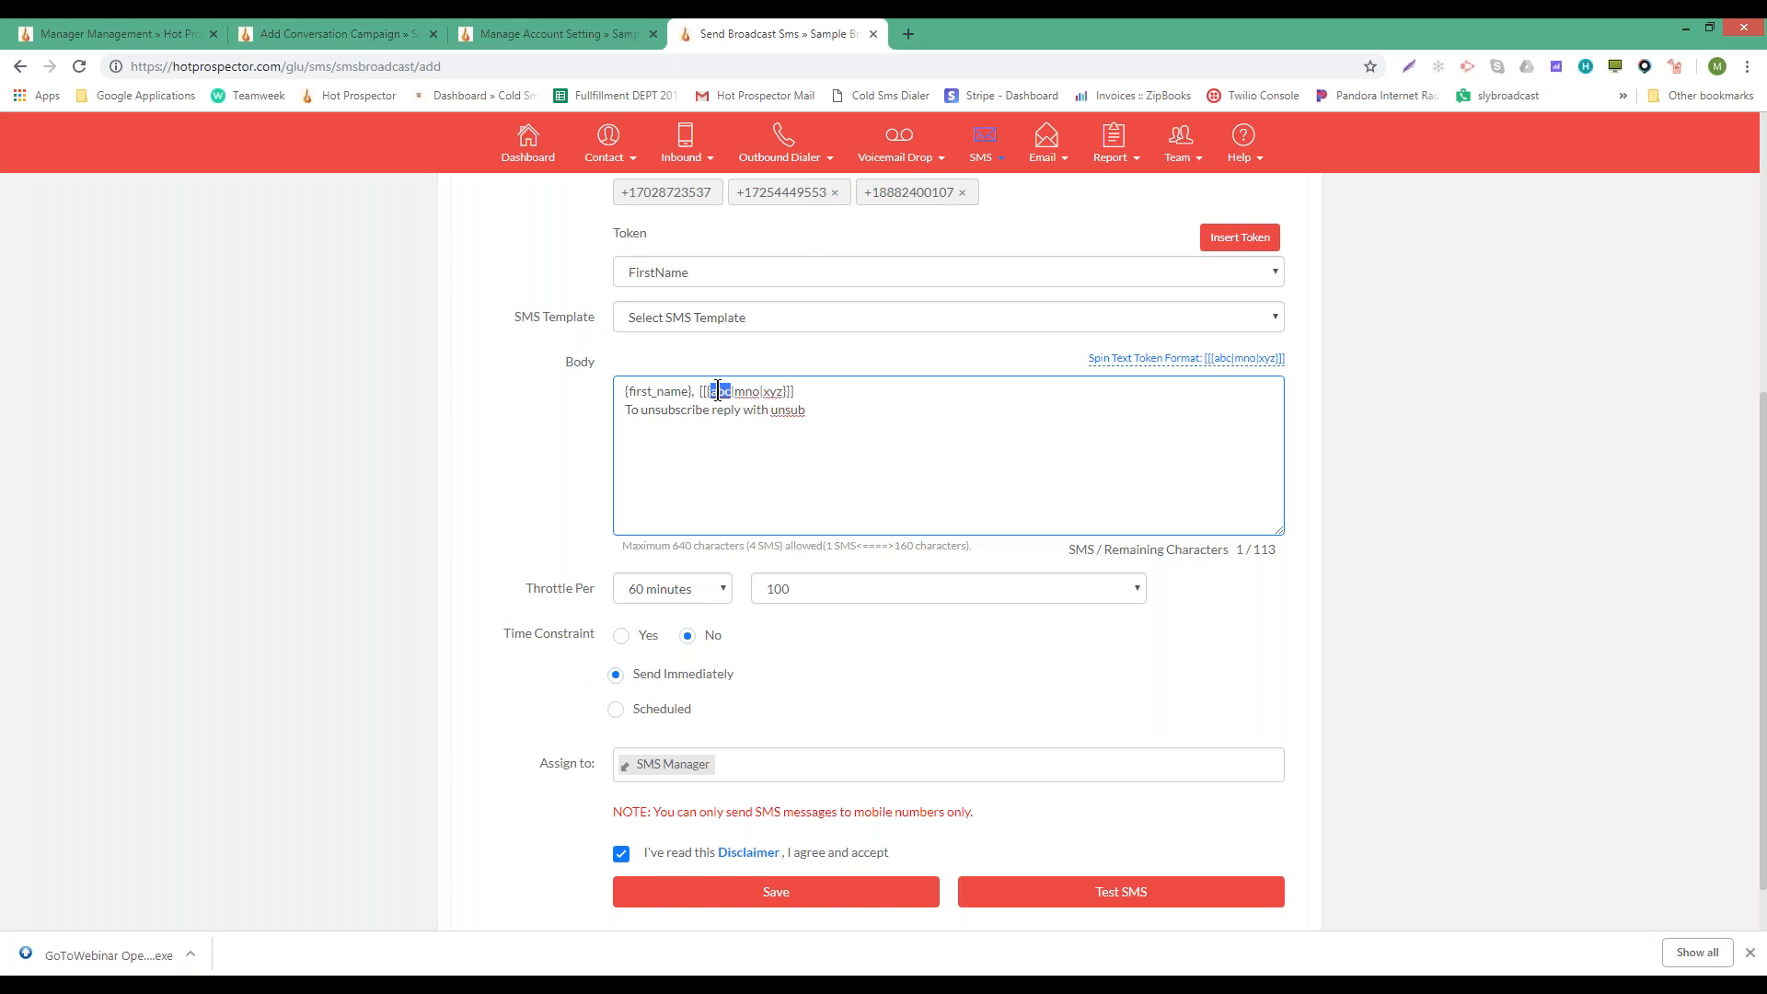
double_click(750, 401)
double_click(745, 392)
double_click(776, 391)
double_click(719, 391)
left_click(739, 396)
- Highlight the abc, mno and xyz spin-text alternatives again one by one
double_click(746, 391)
double_click(769, 391)
double_click(769, 392)
double_click(720, 391)
left_click(813, 391)
double_click(747, 391)
double_click(717, 391)
left_click(717, 391)
double_click(716, 391)
double_click(747, 391)
double_click(773, 391)
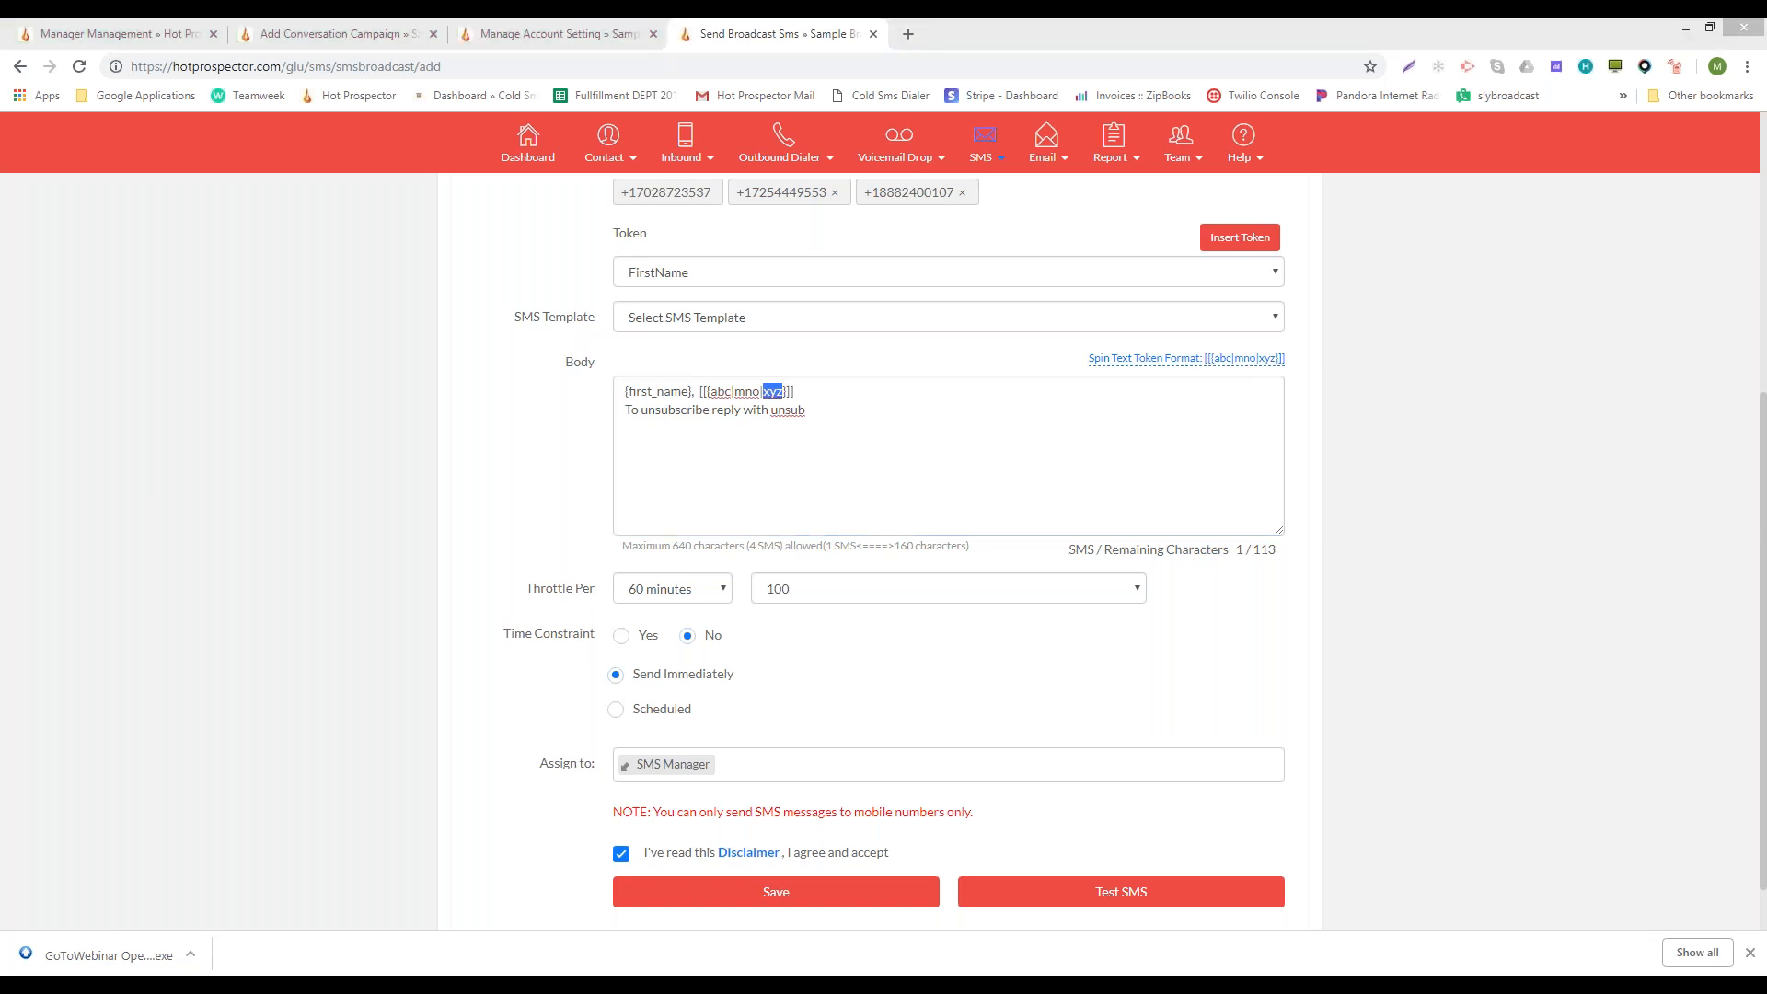
left_click(230, 477)
scroll(230, 477, "up", 5)
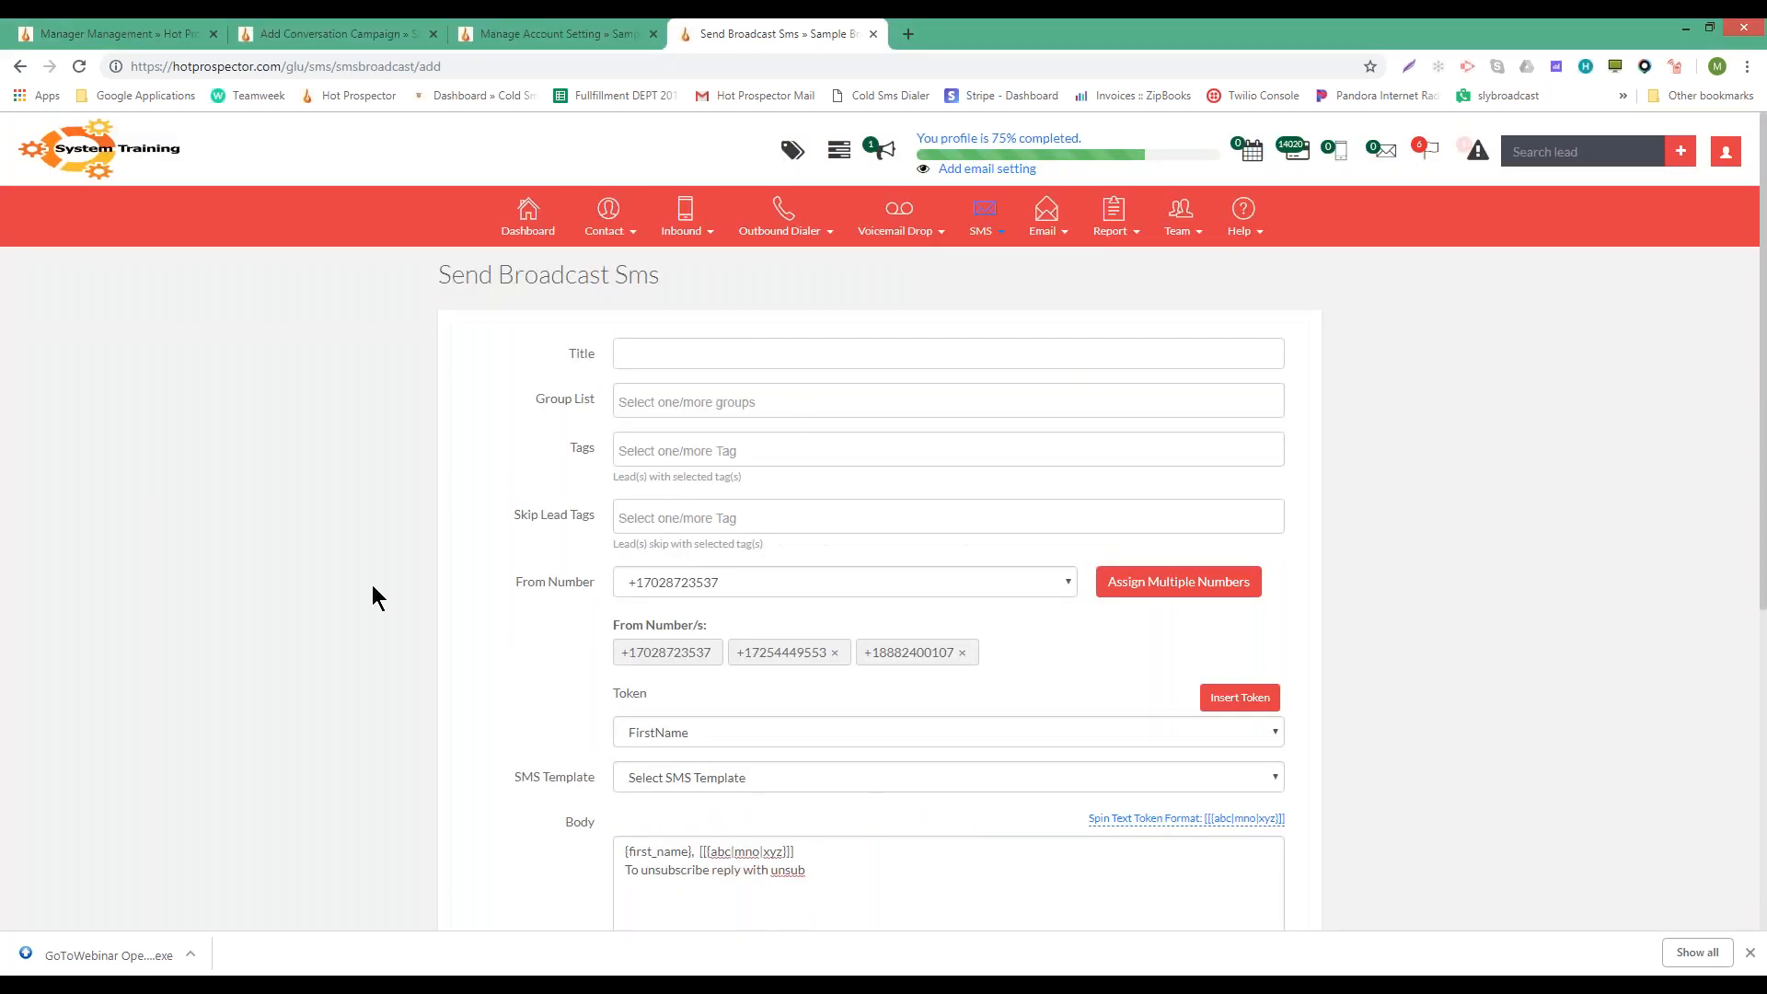
left_click(1187, 582)
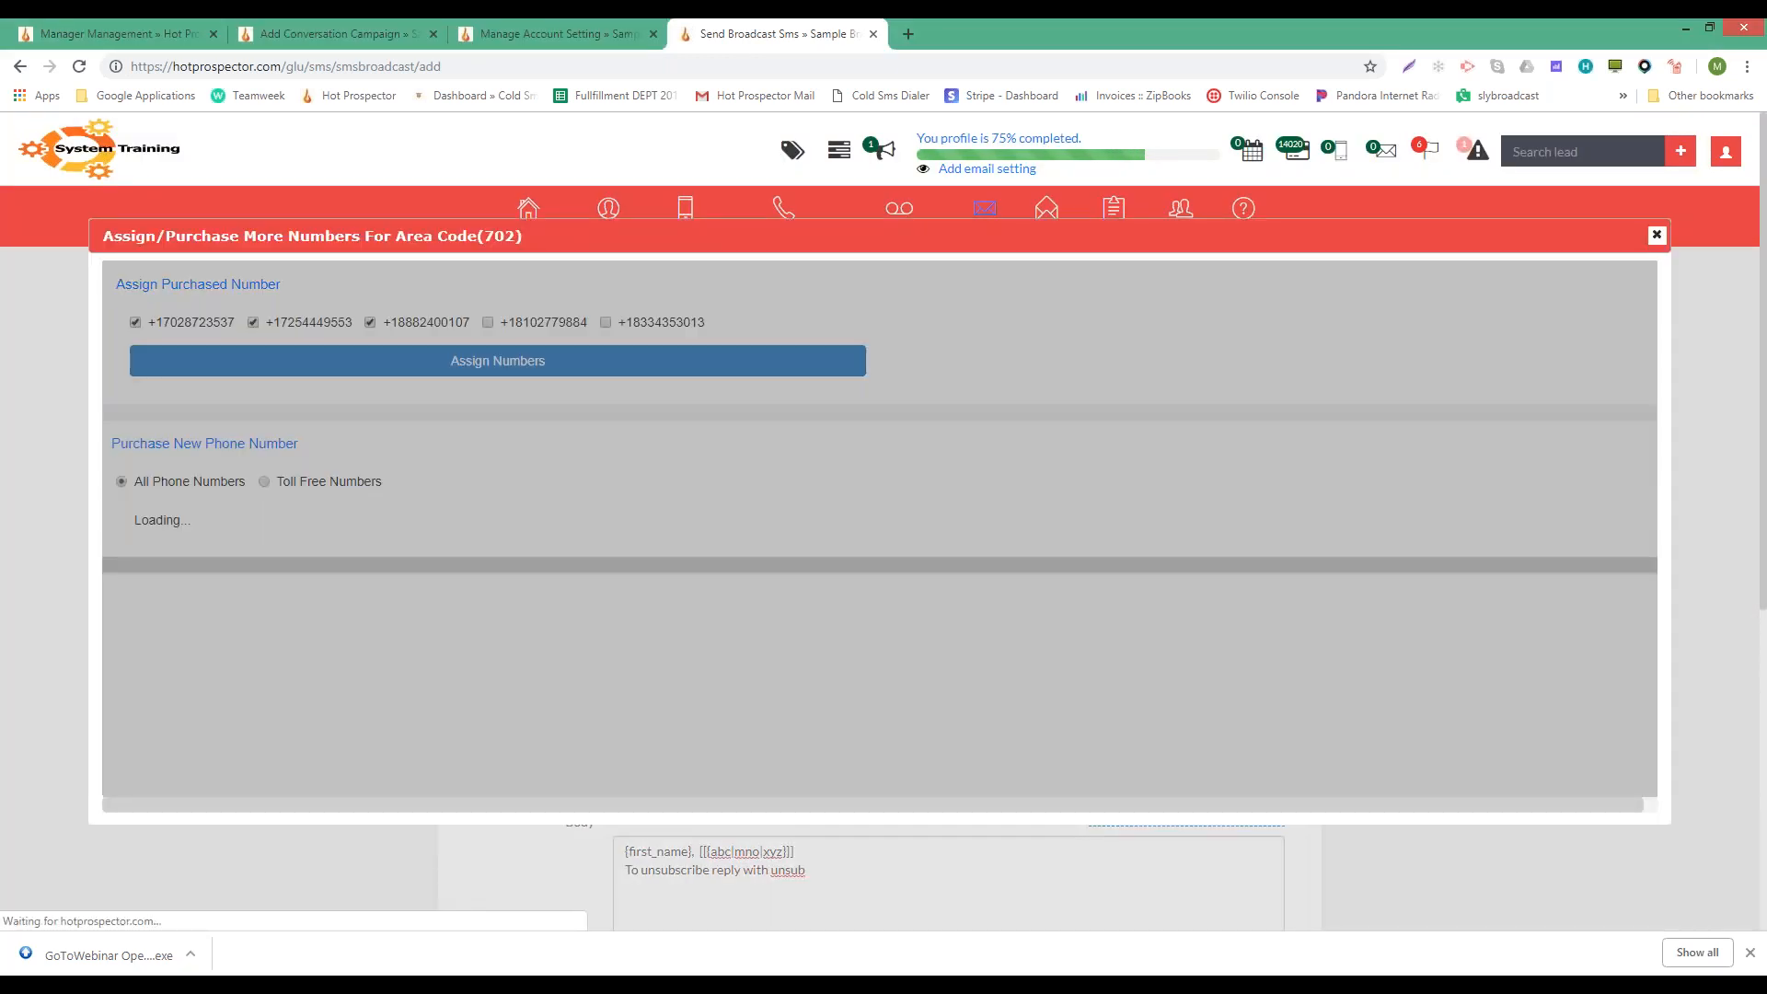
left_click(1656, 235)
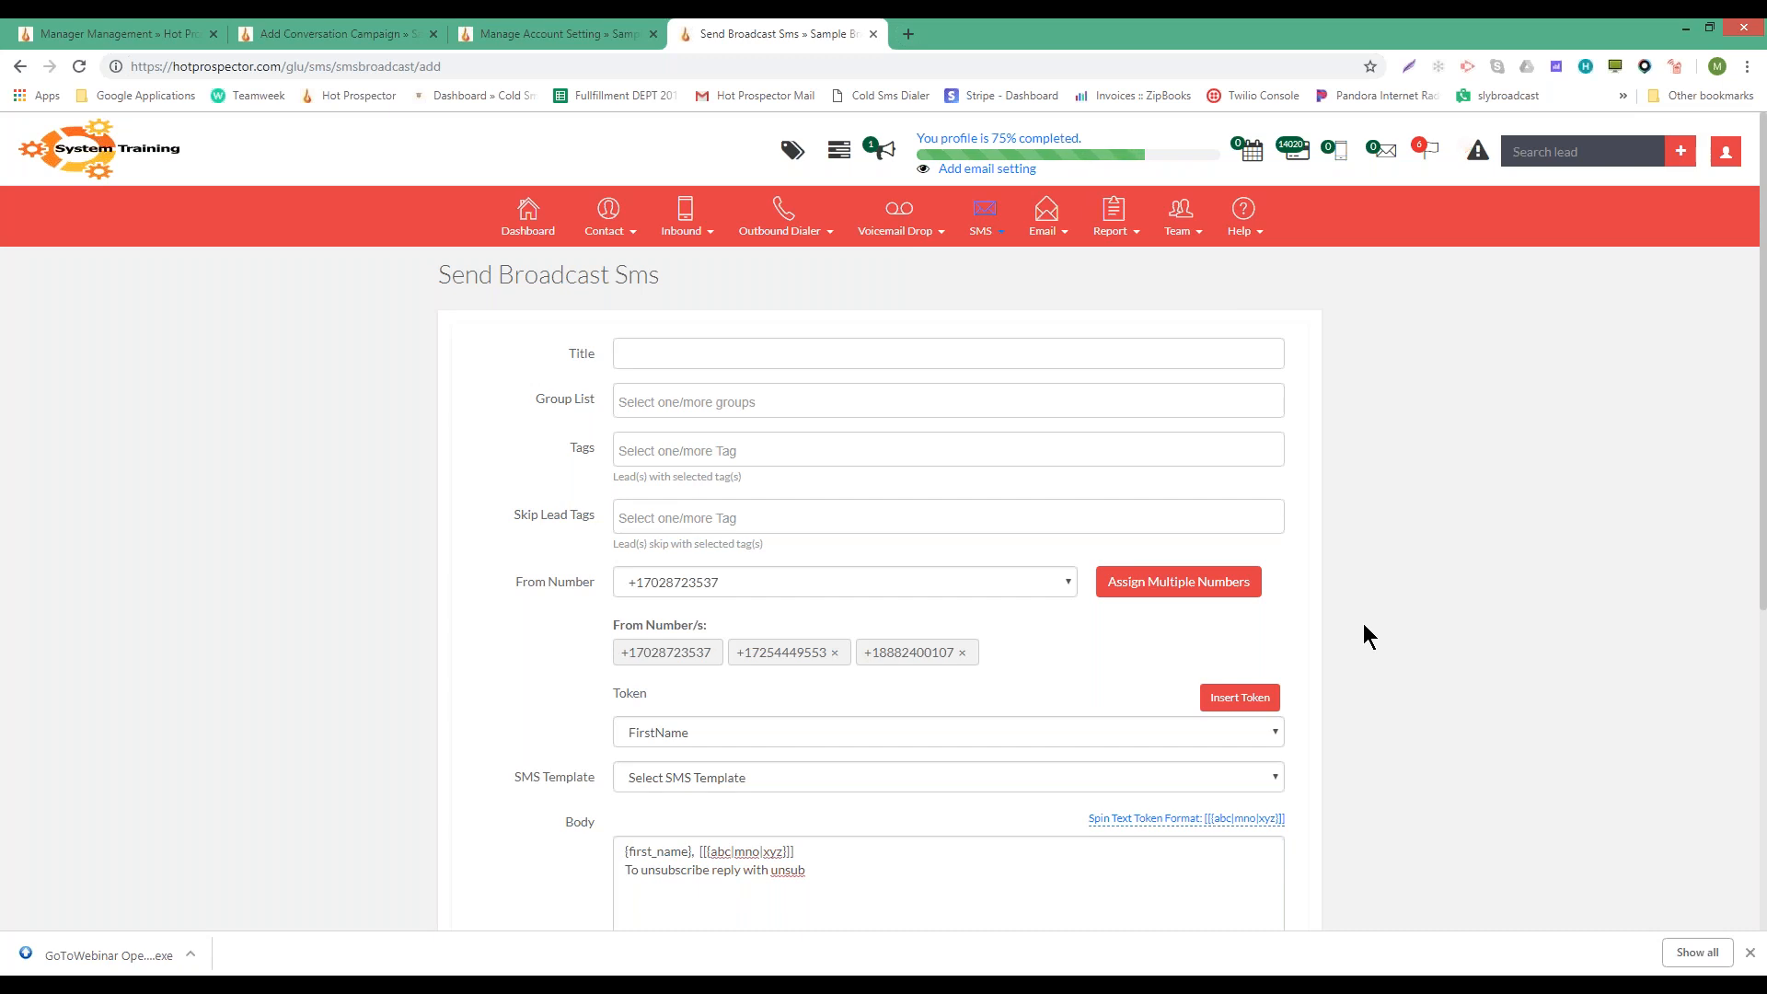
scroll(1364, 625, "down", 2)
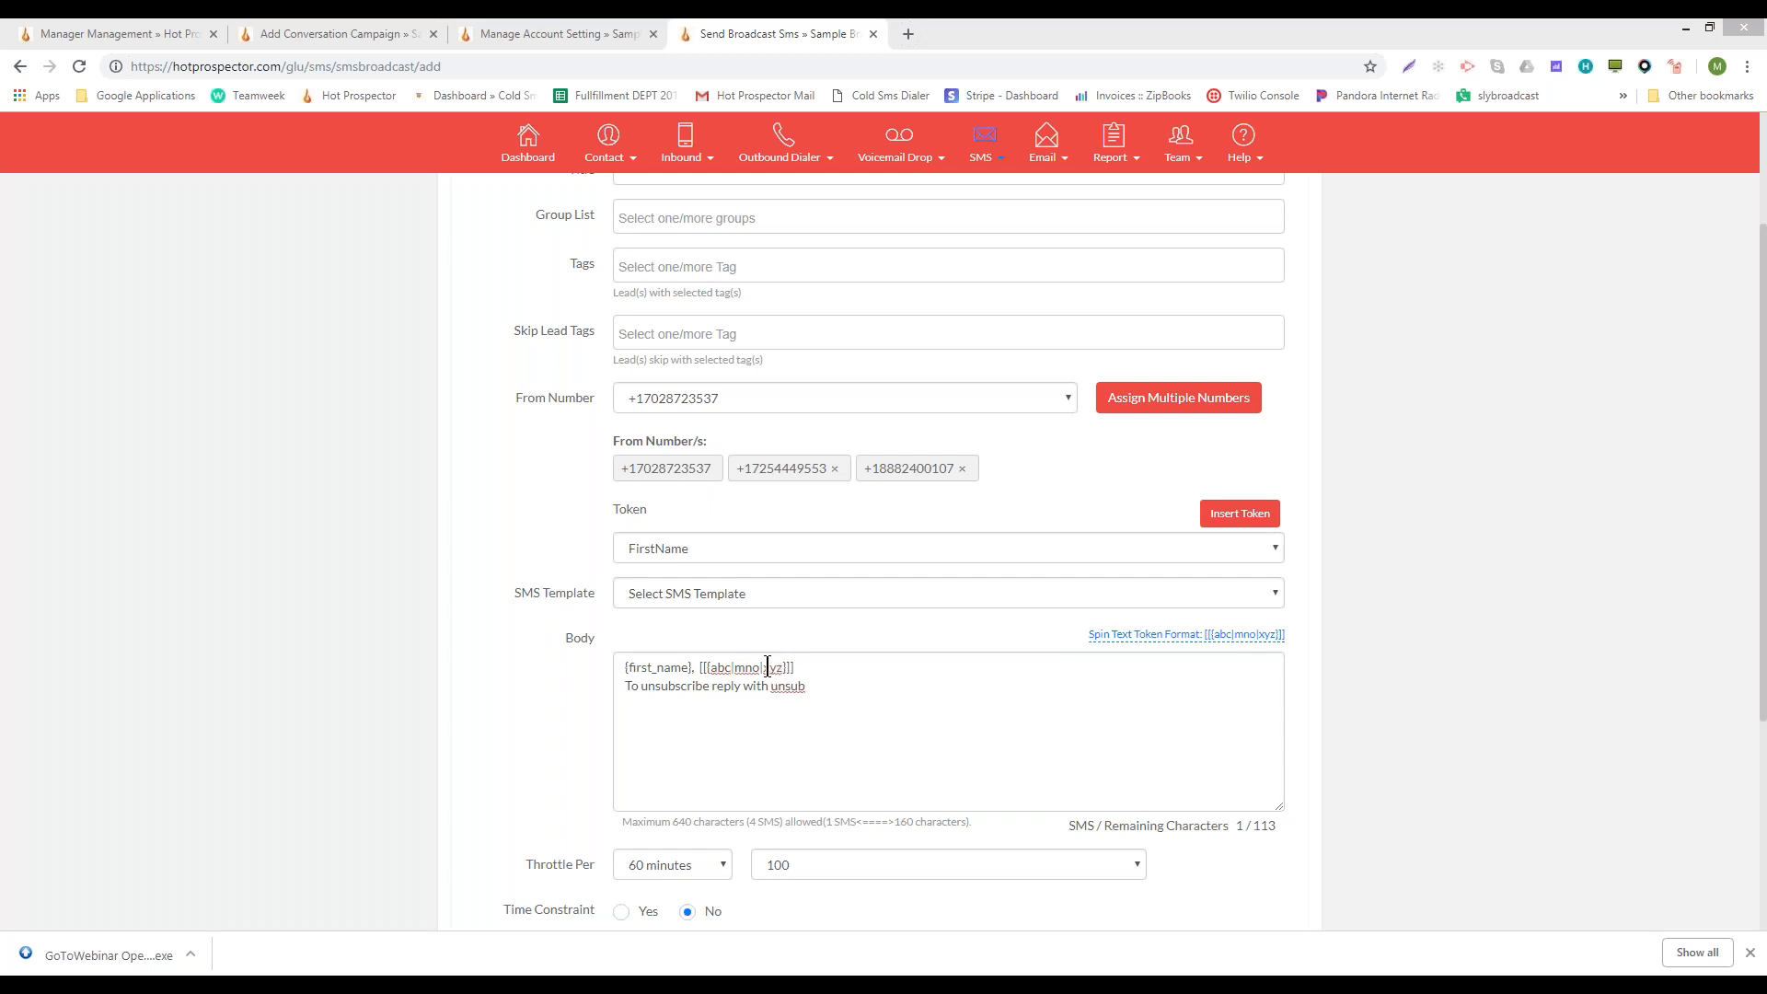
- Replace spin placeholders abc, mno, xyz with hi, good morning, hello, then append 'just wanted to...'
double_click(720, 666)
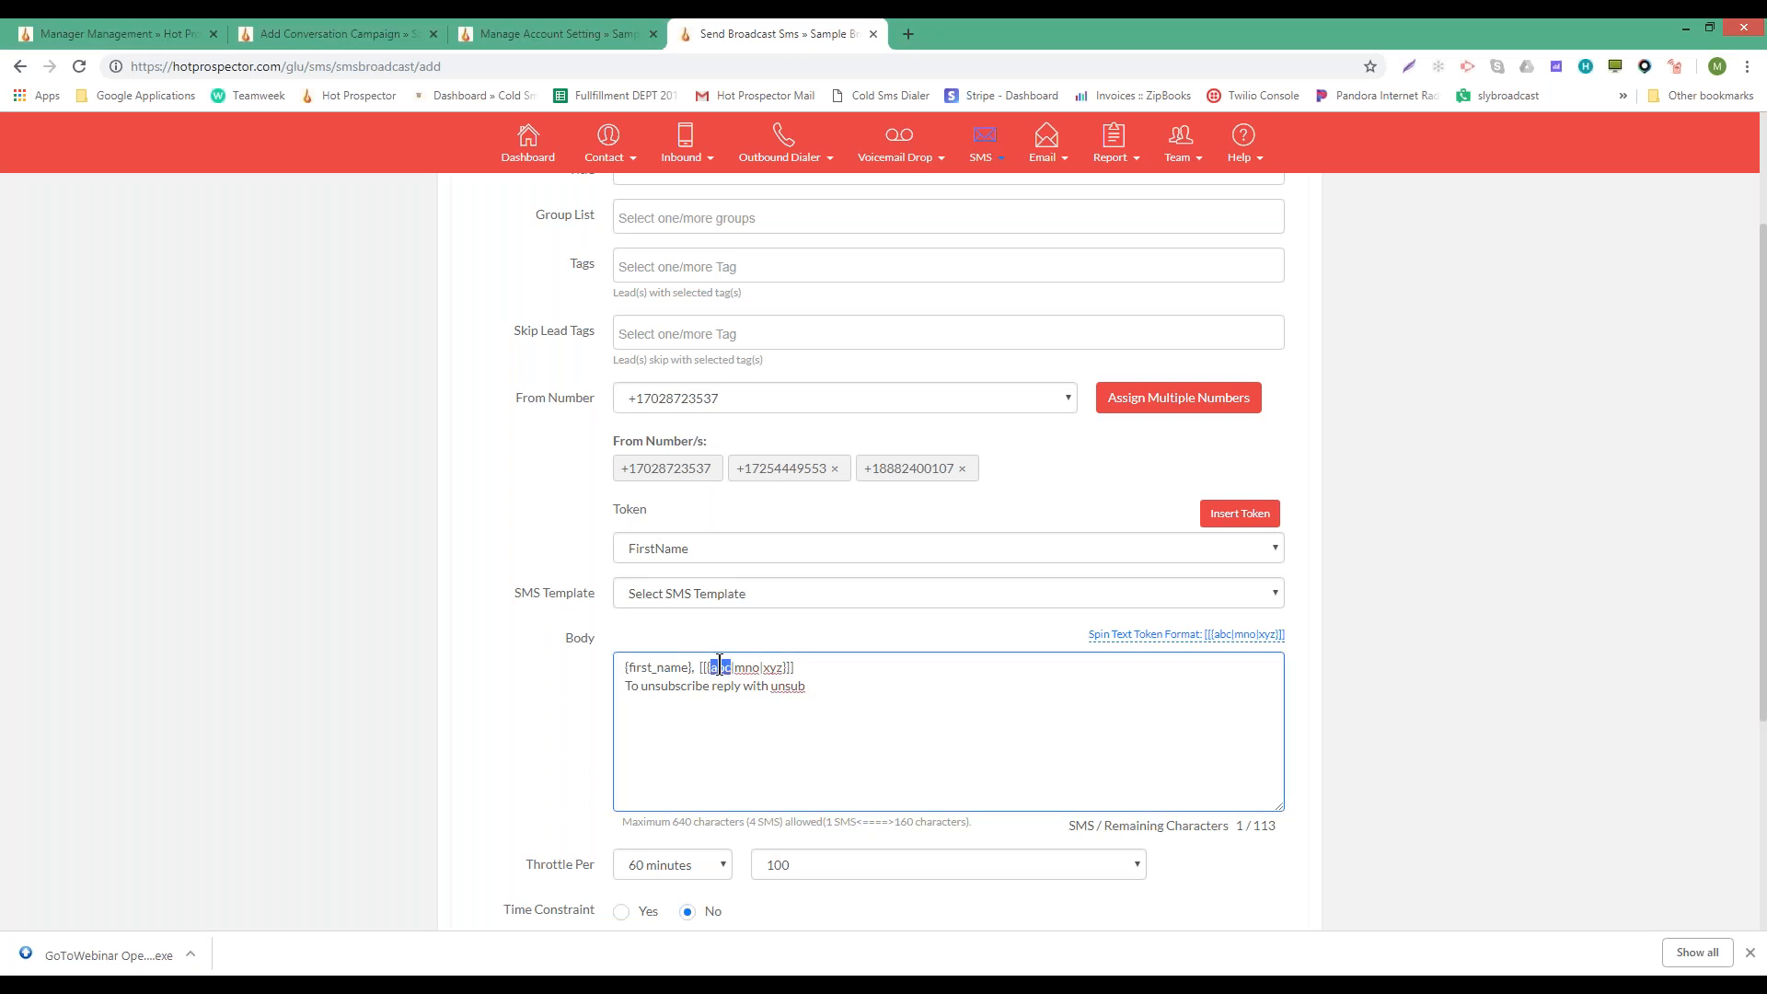
type("hi")
double_click(738, 666)
type("good mornin")
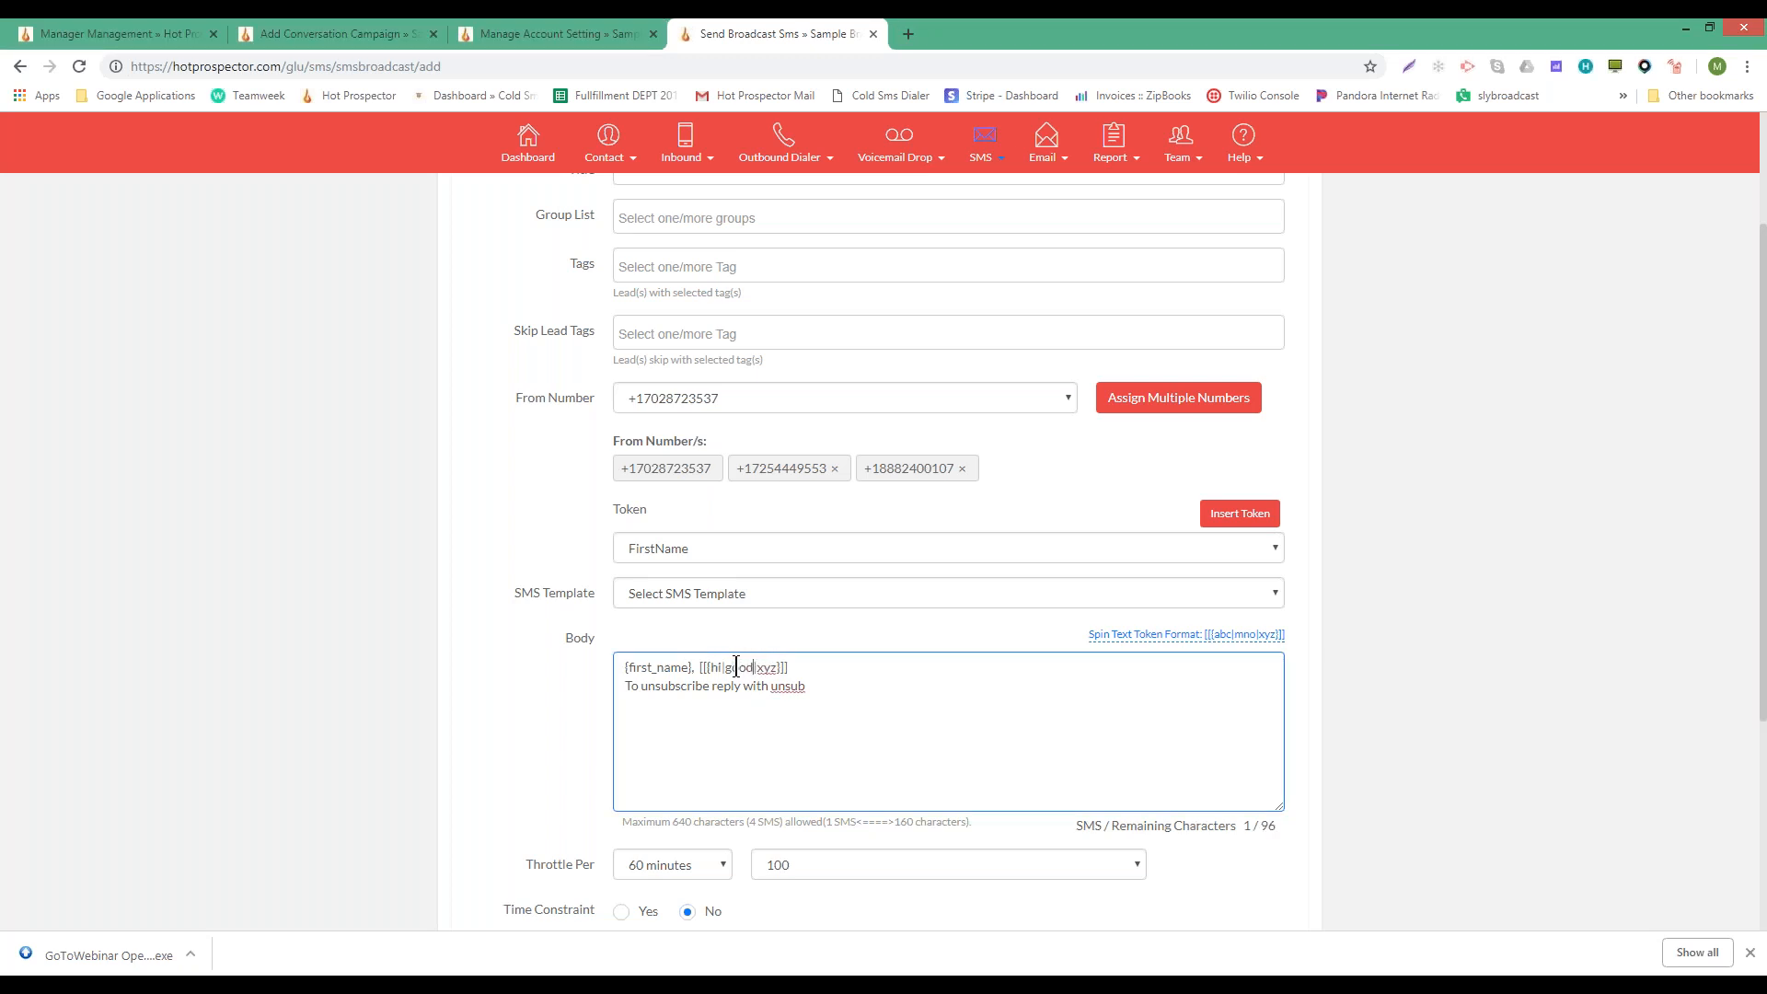
type("g")
double_click(814, 667)
type("hello")
left_click(856, 667)
type("just wanted to...")
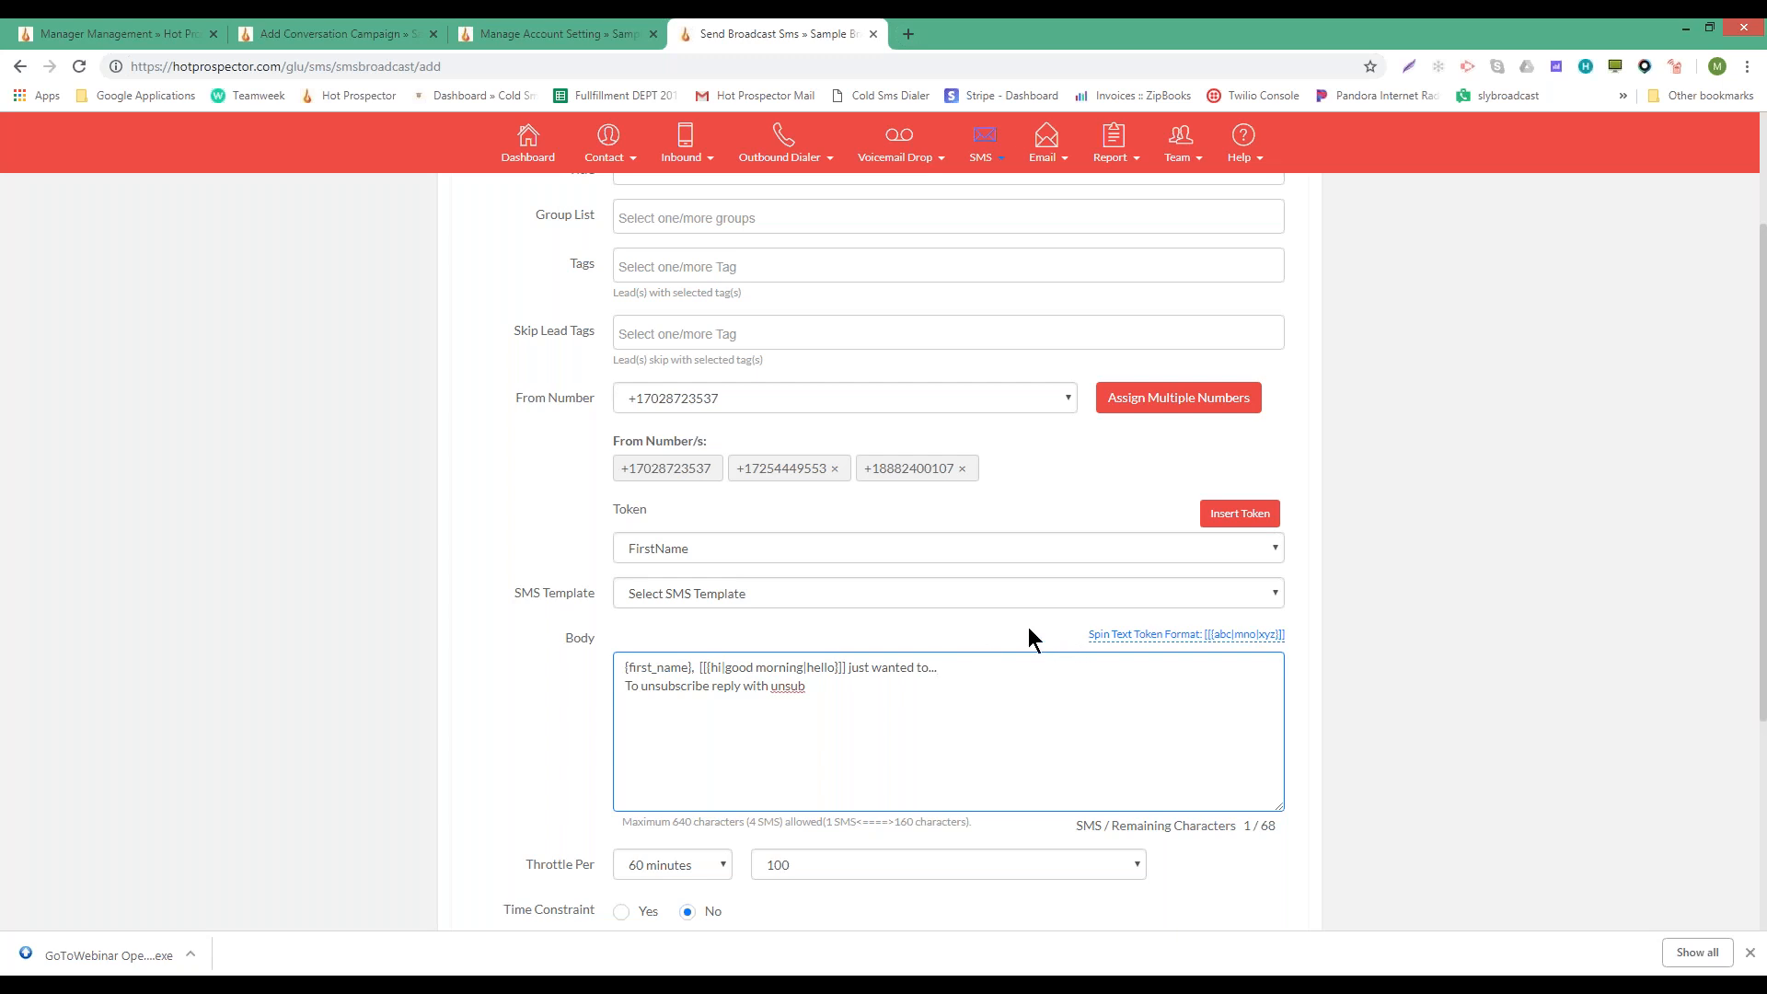
scroll(1024, 626, "down", 1)
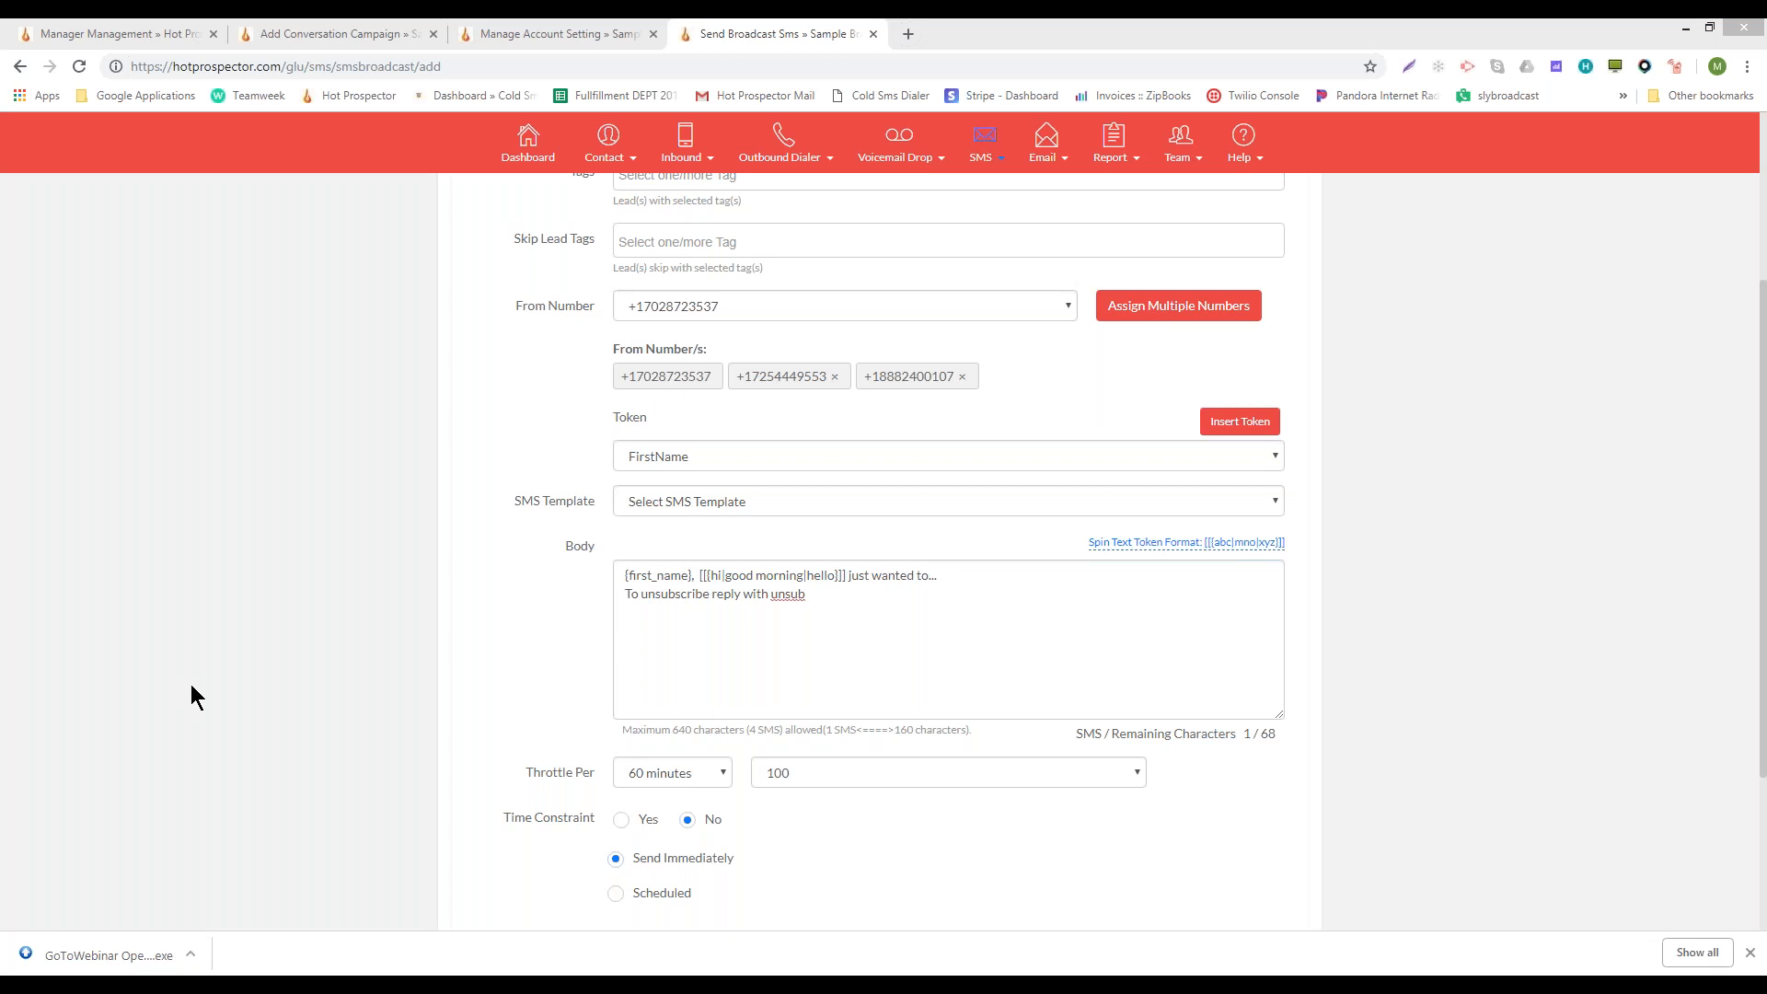
- Scroll to the Throttle Per row and review the time window and message count lists
scroll(306, 659, "down", 2)
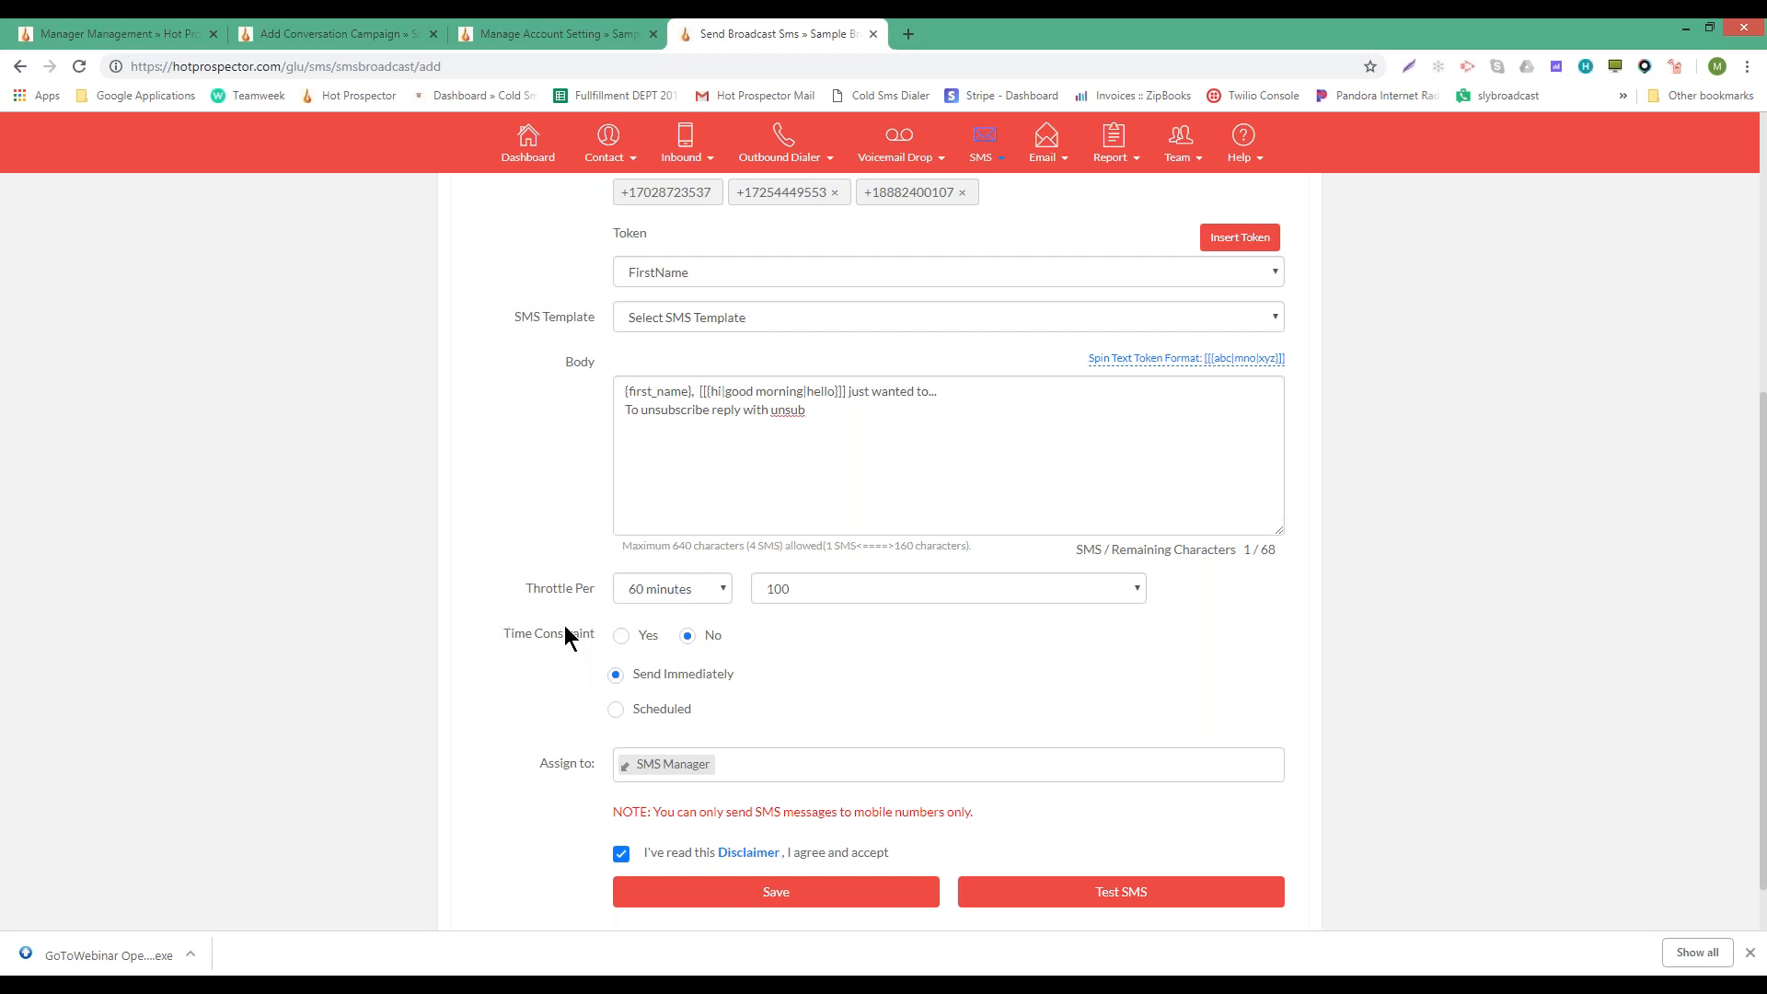
scroll(920, 657, "down", 1)
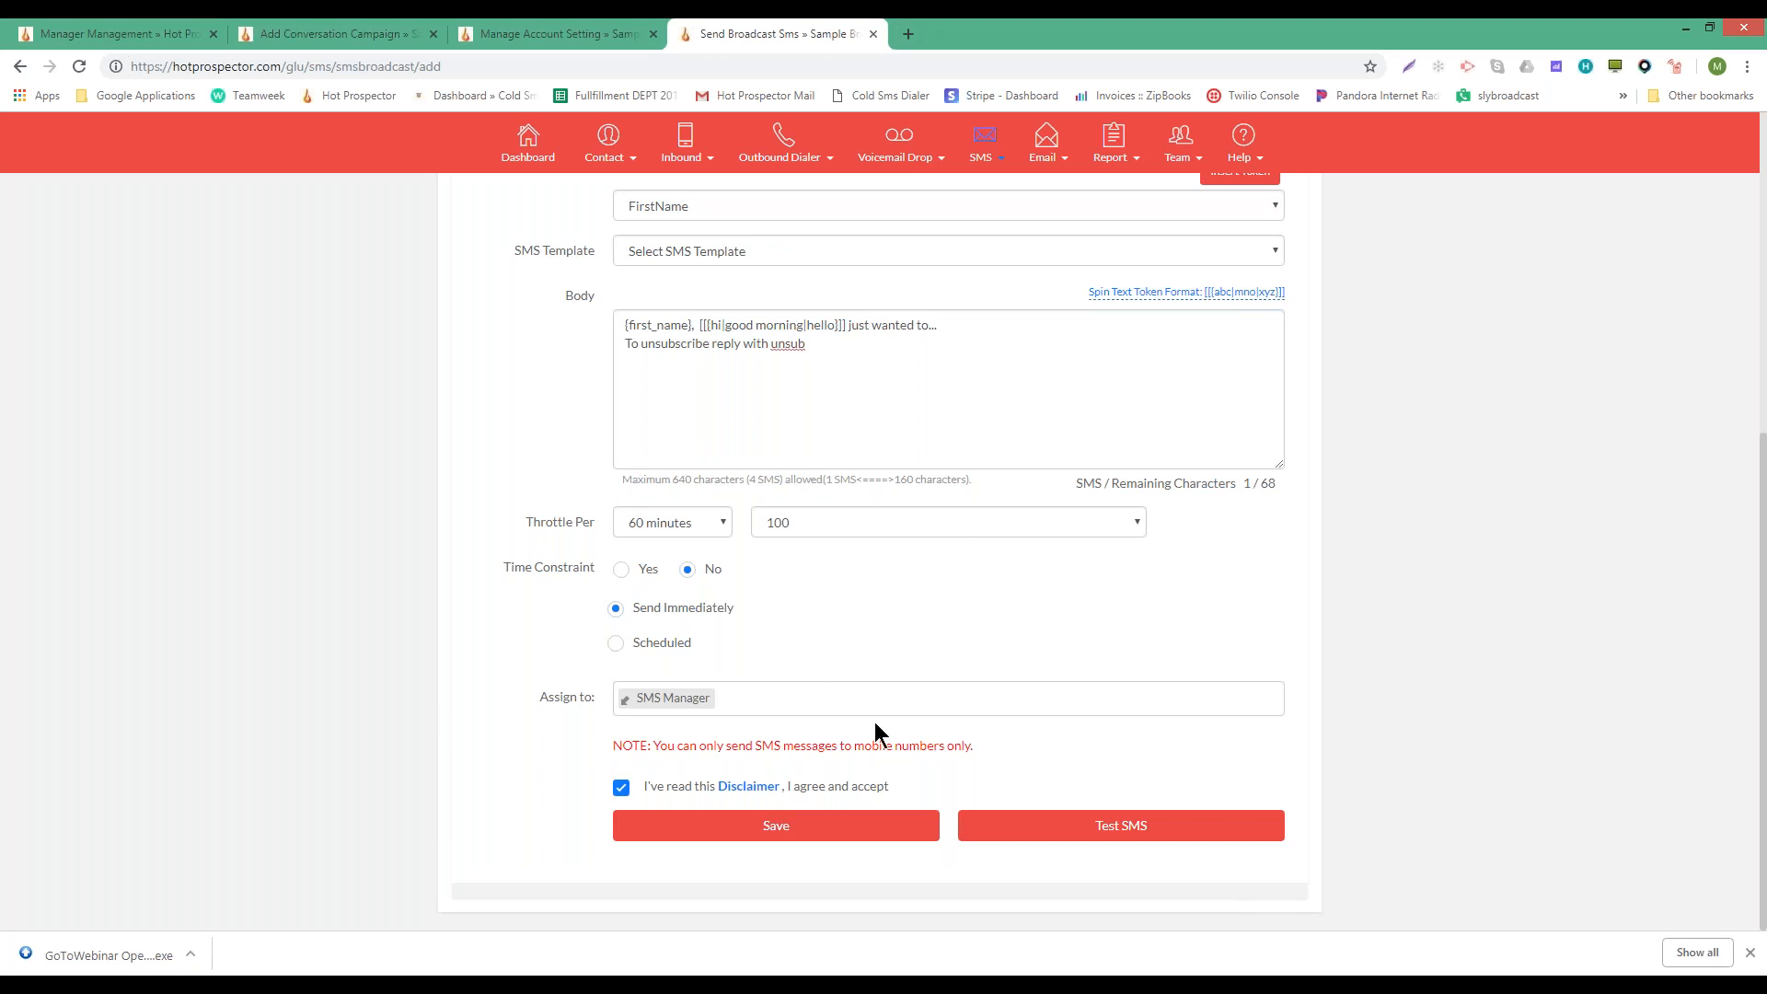
left_click(776, 825)
left_click_drag(840, 345, 561, 309)
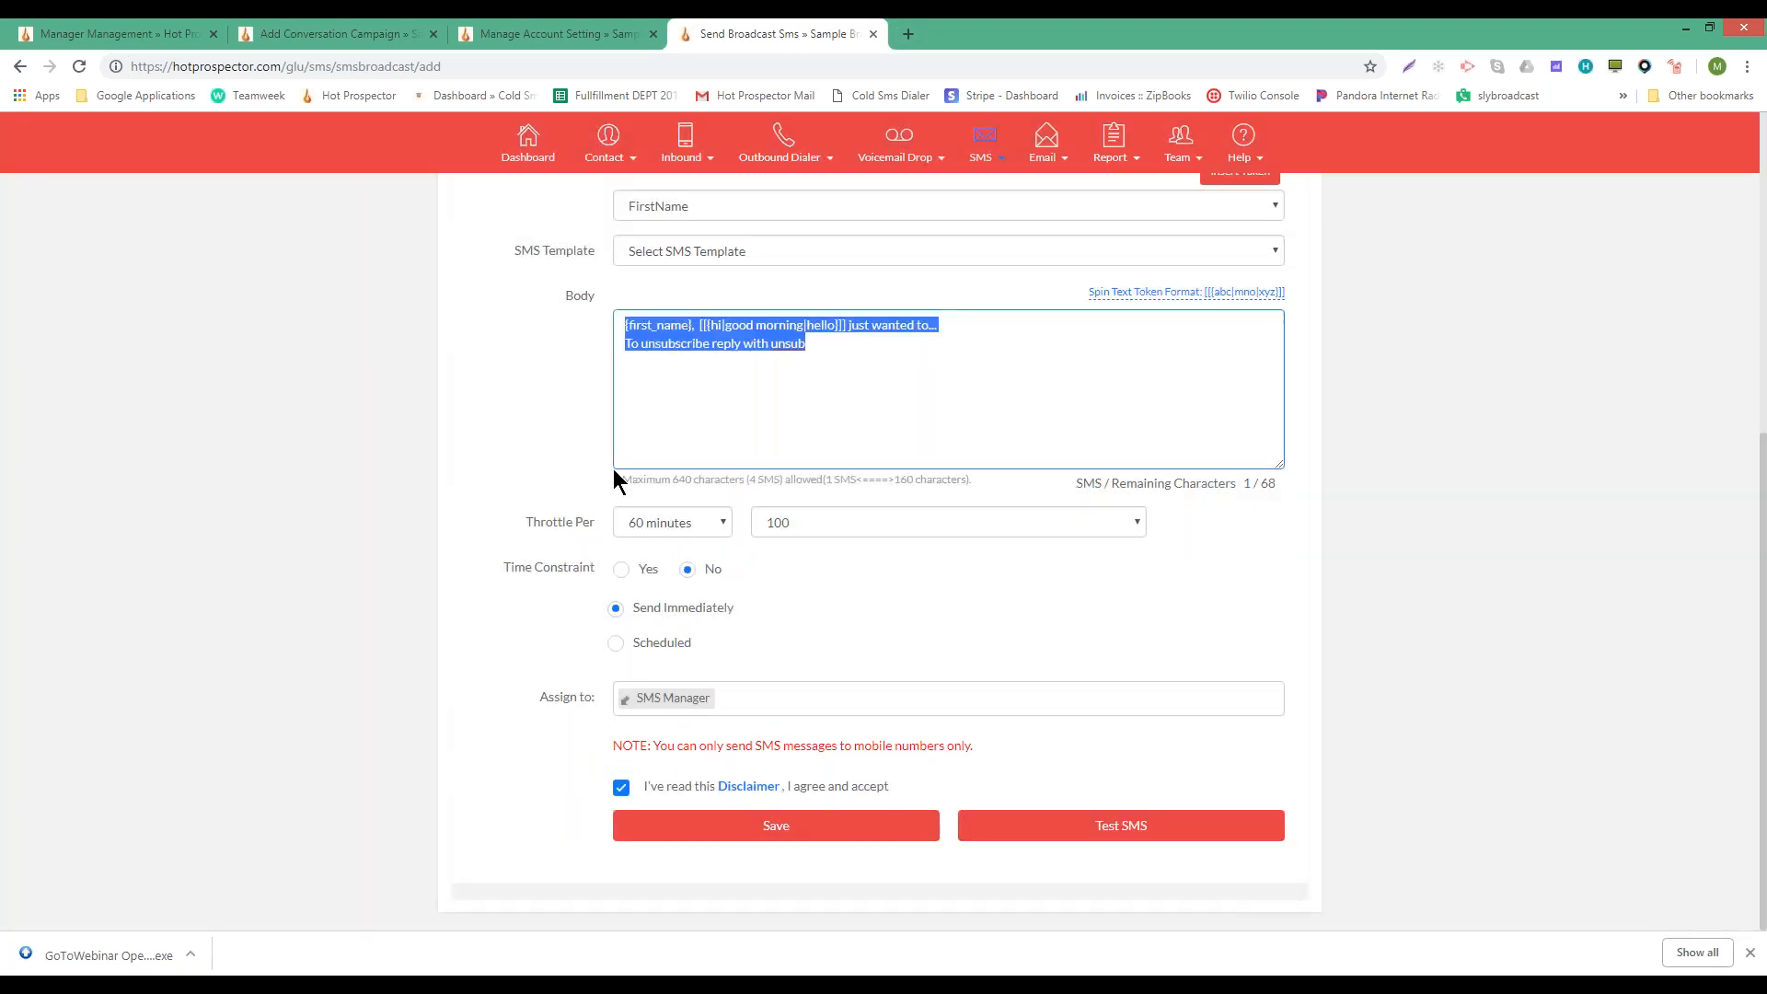
left_click(706, 532)
left_click(705, 532)
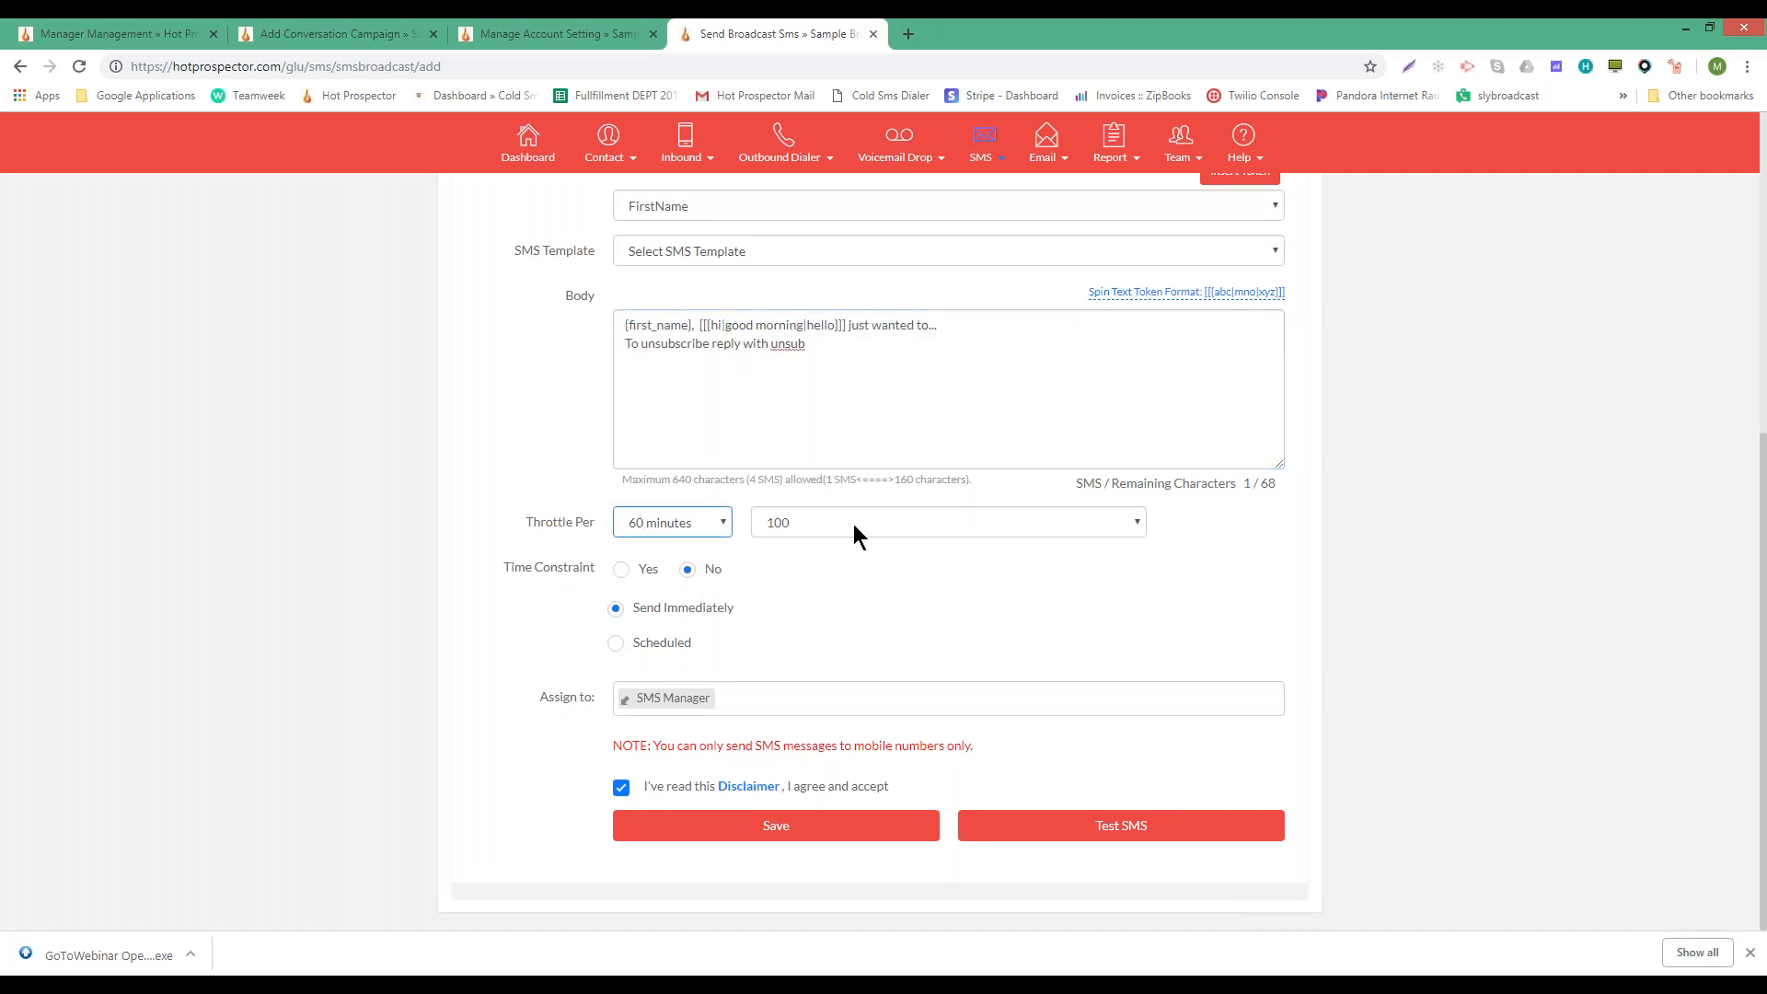
left_click(643, 537)
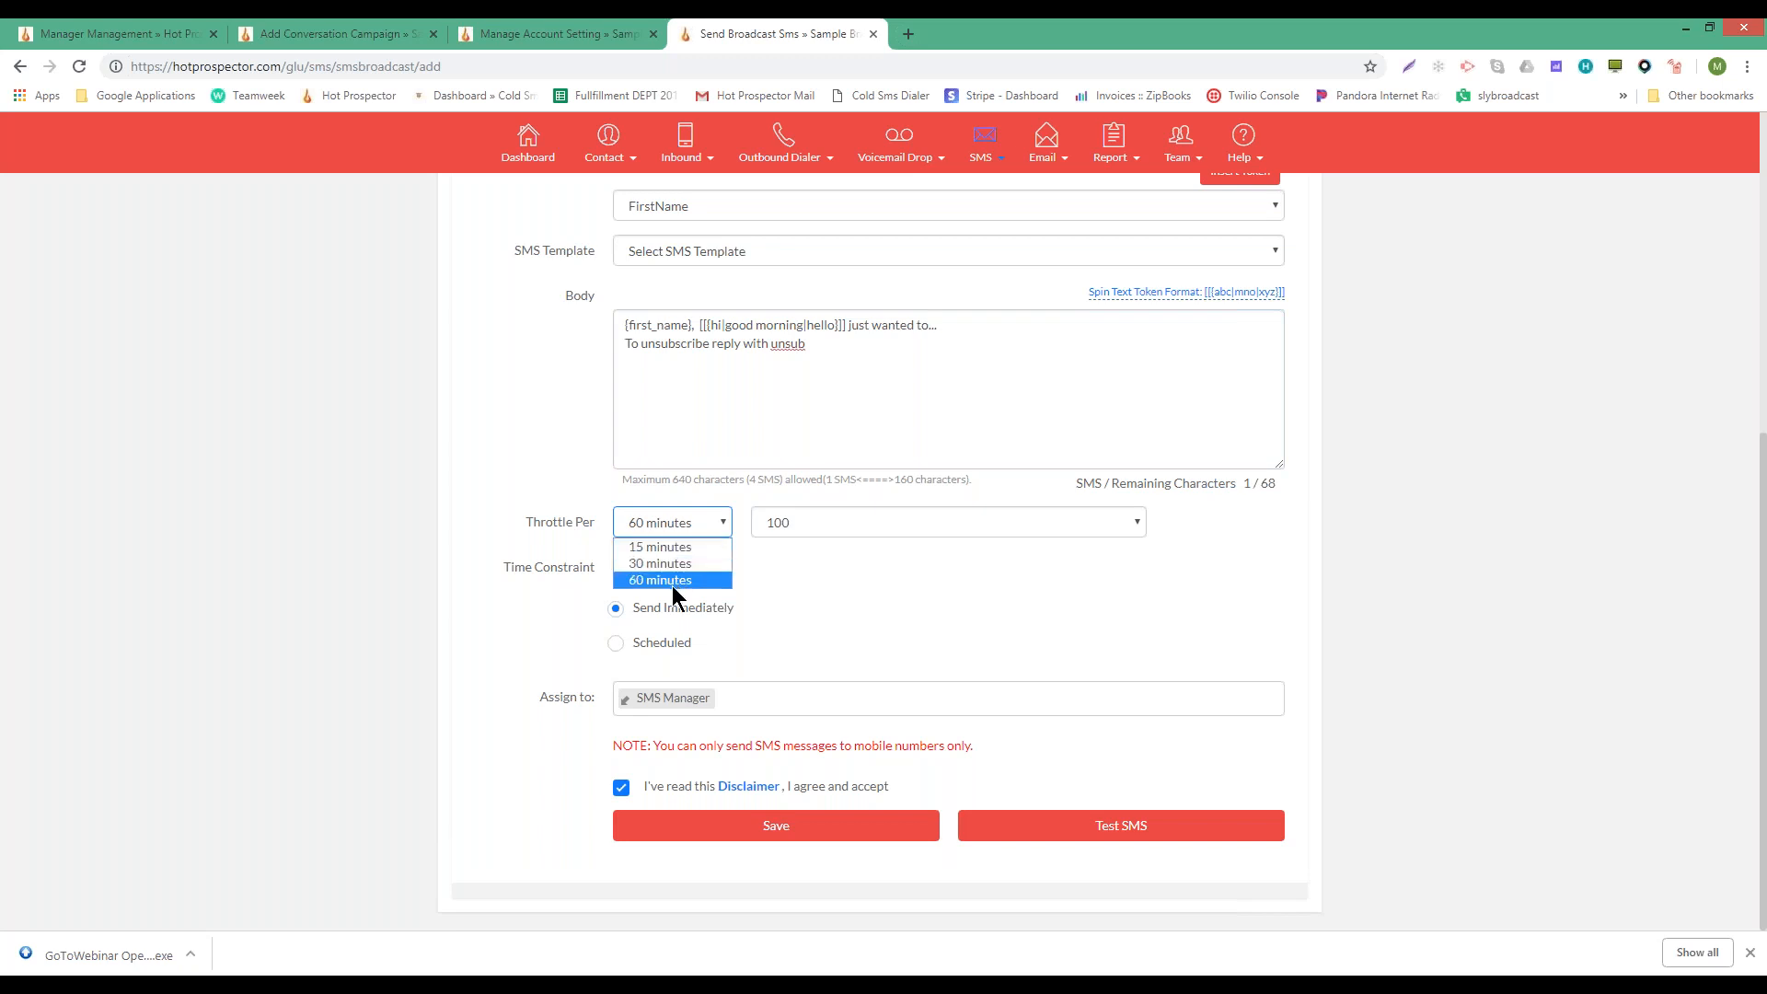
left_click(798, 521)
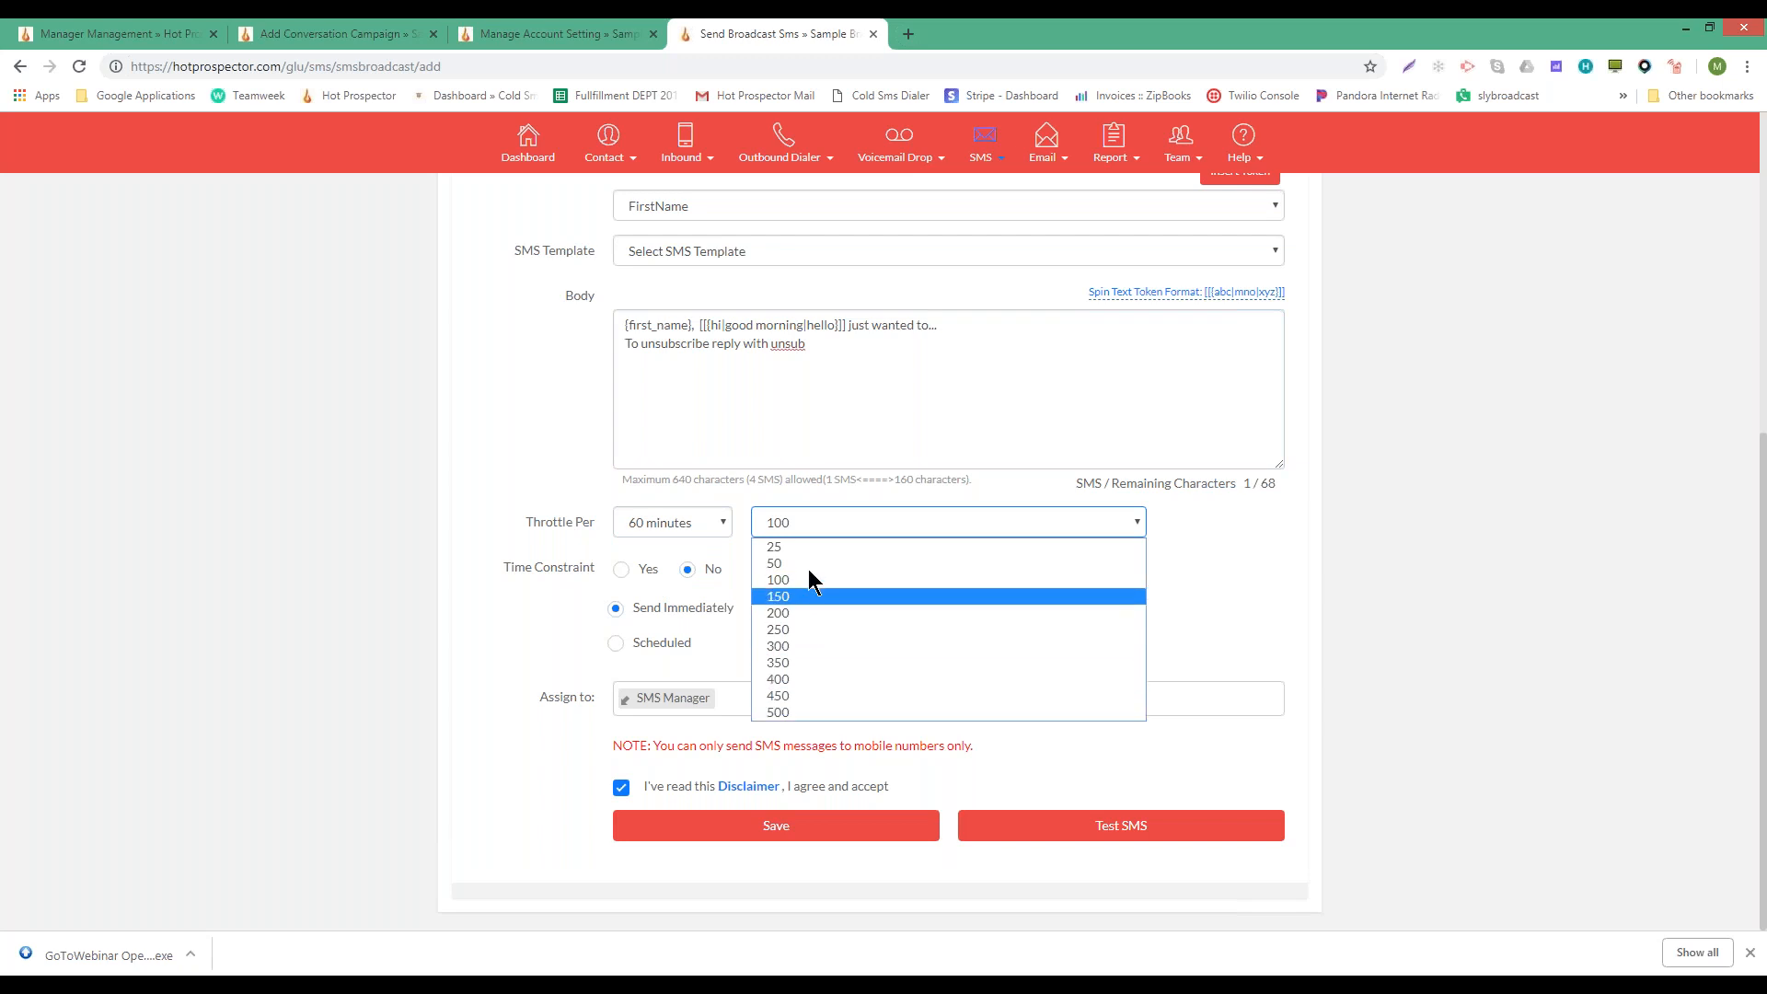
left_click(803, 532)
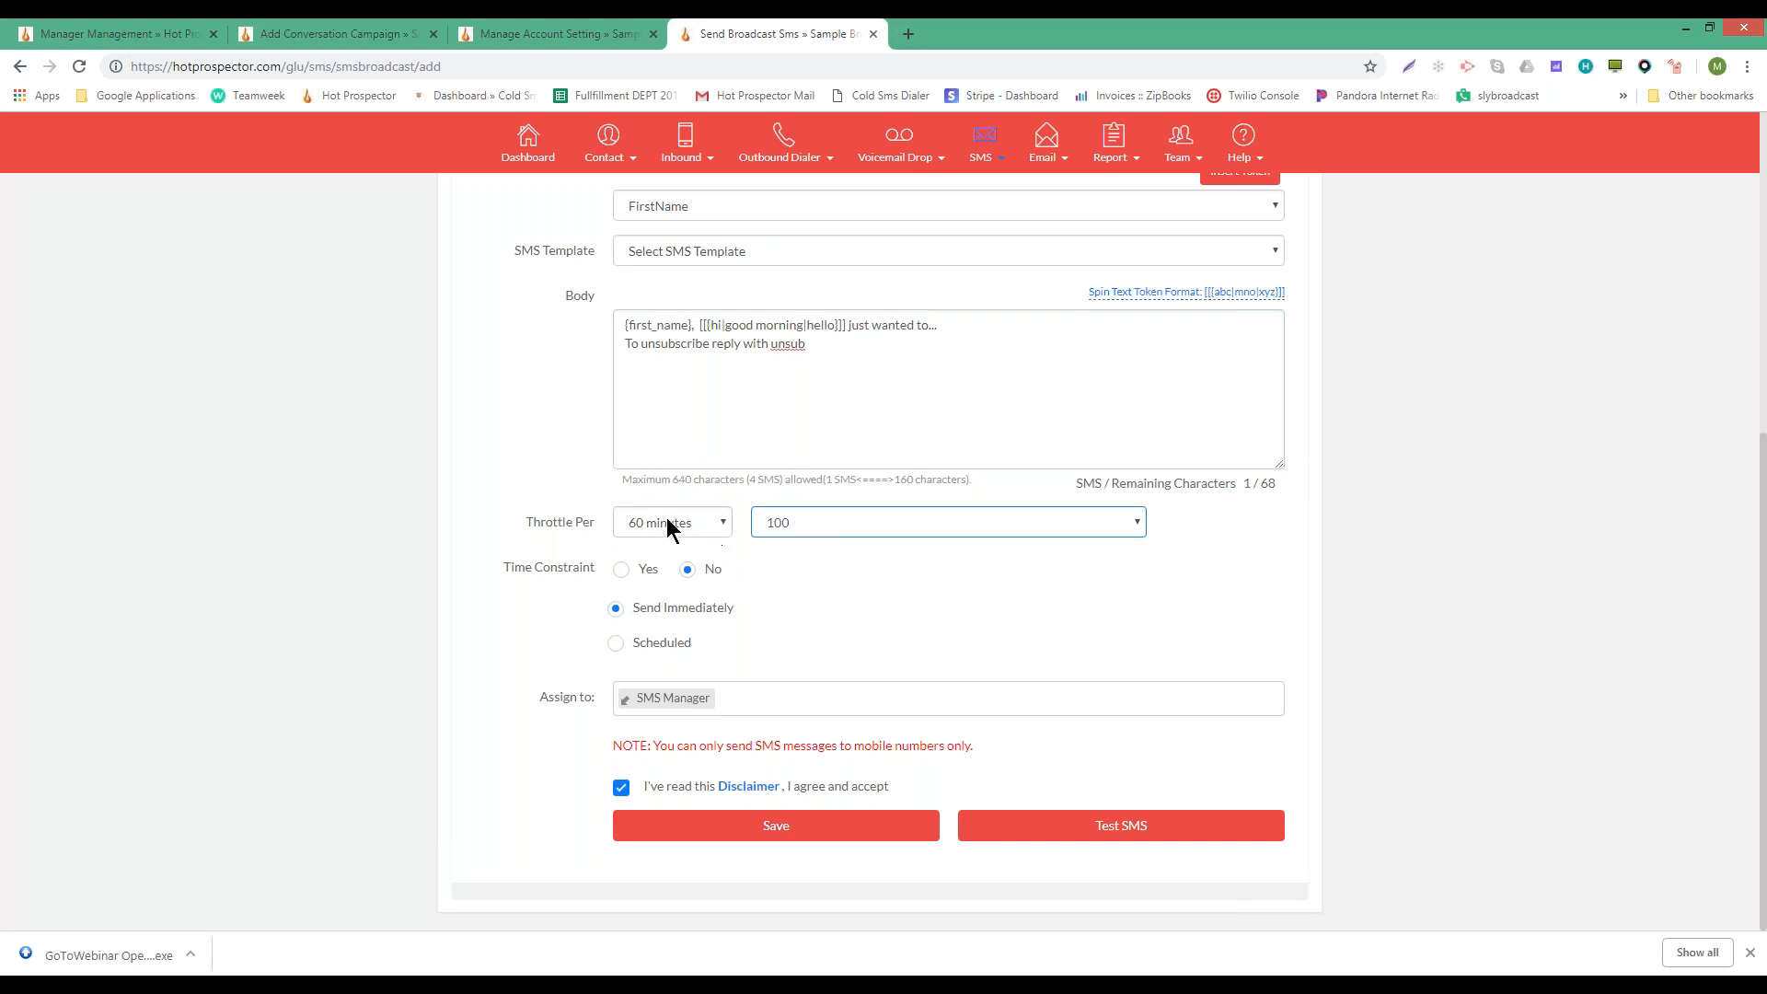
- Set the throttle to 25 messages per 60 minutes
left_click(834, 532)
left_click(575, 532)
left_click(813, 532)
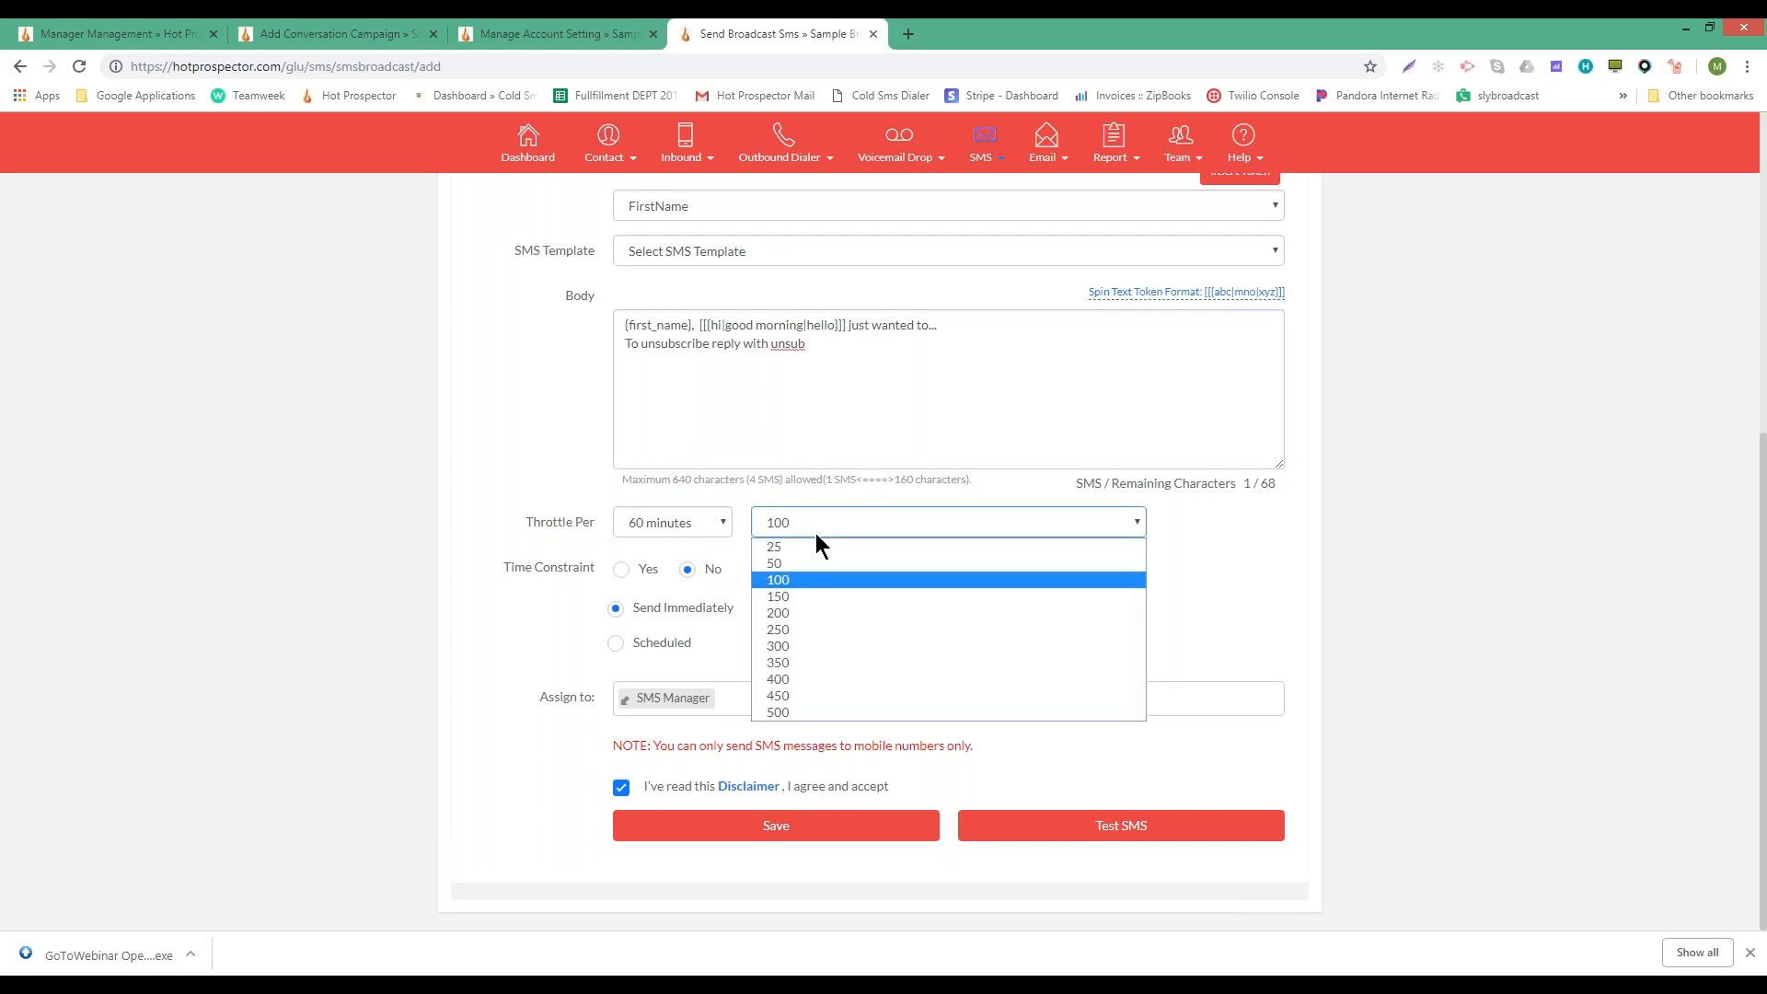
left_click(655, 519)
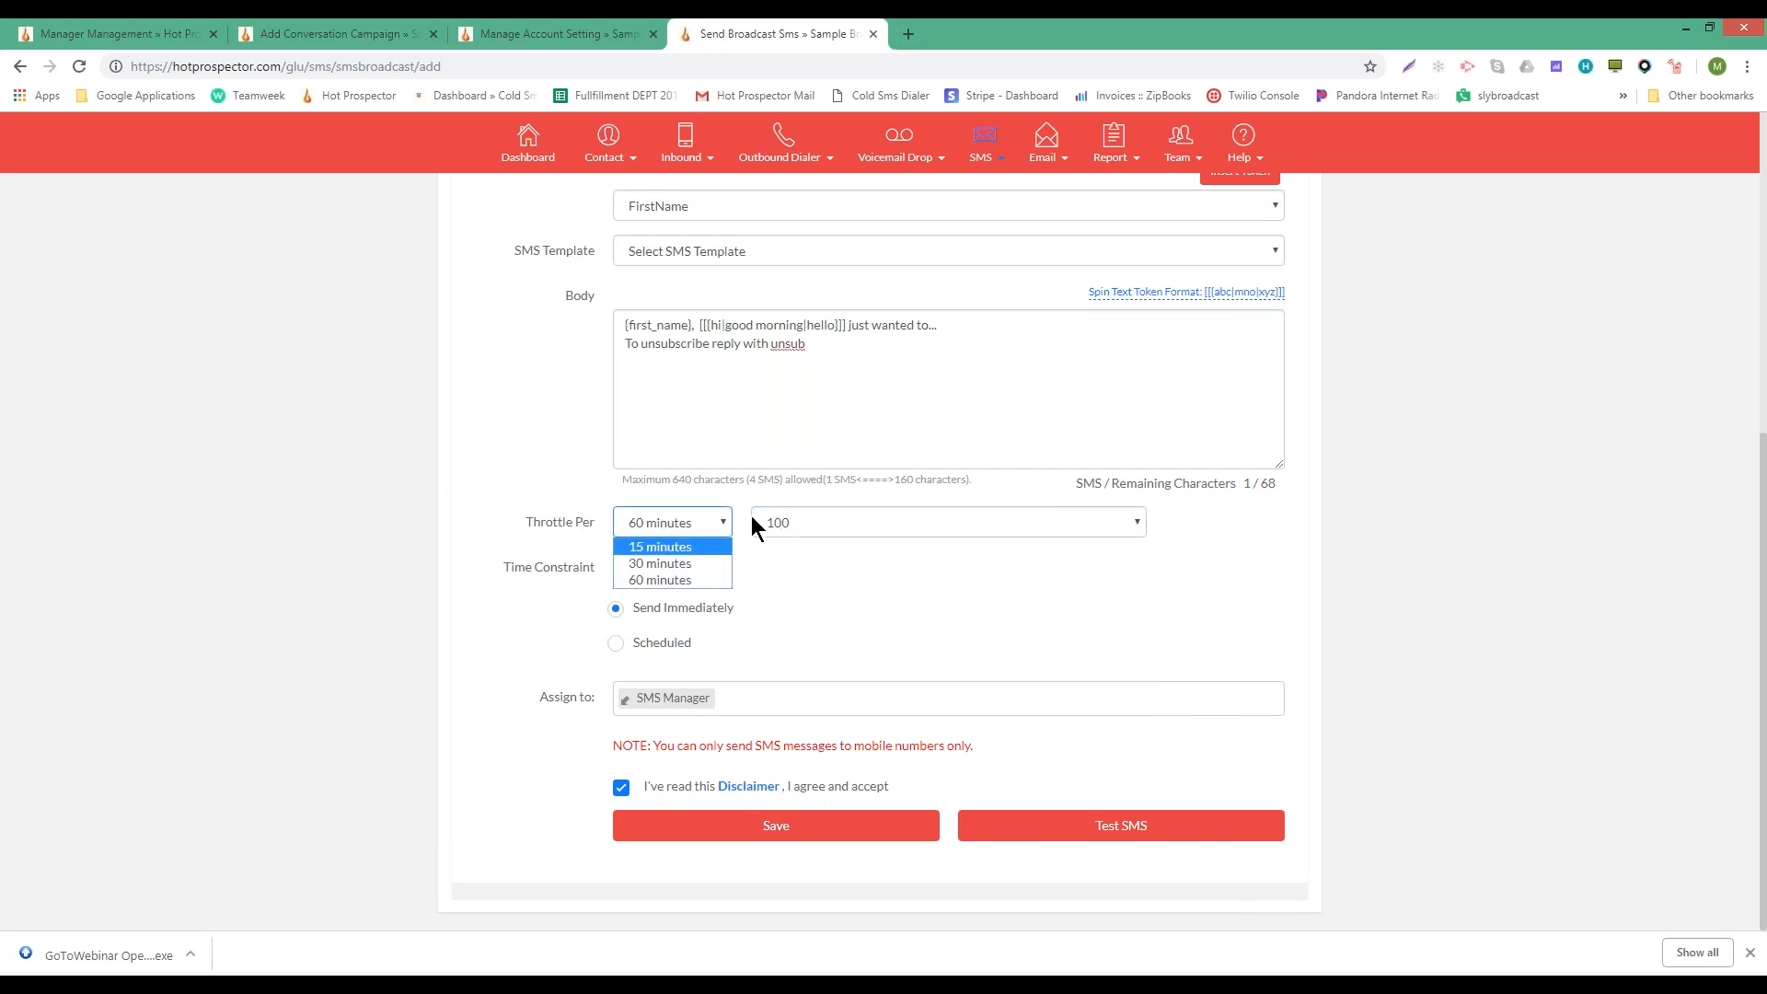
left_click(811, 522)
left_click(807, 549)
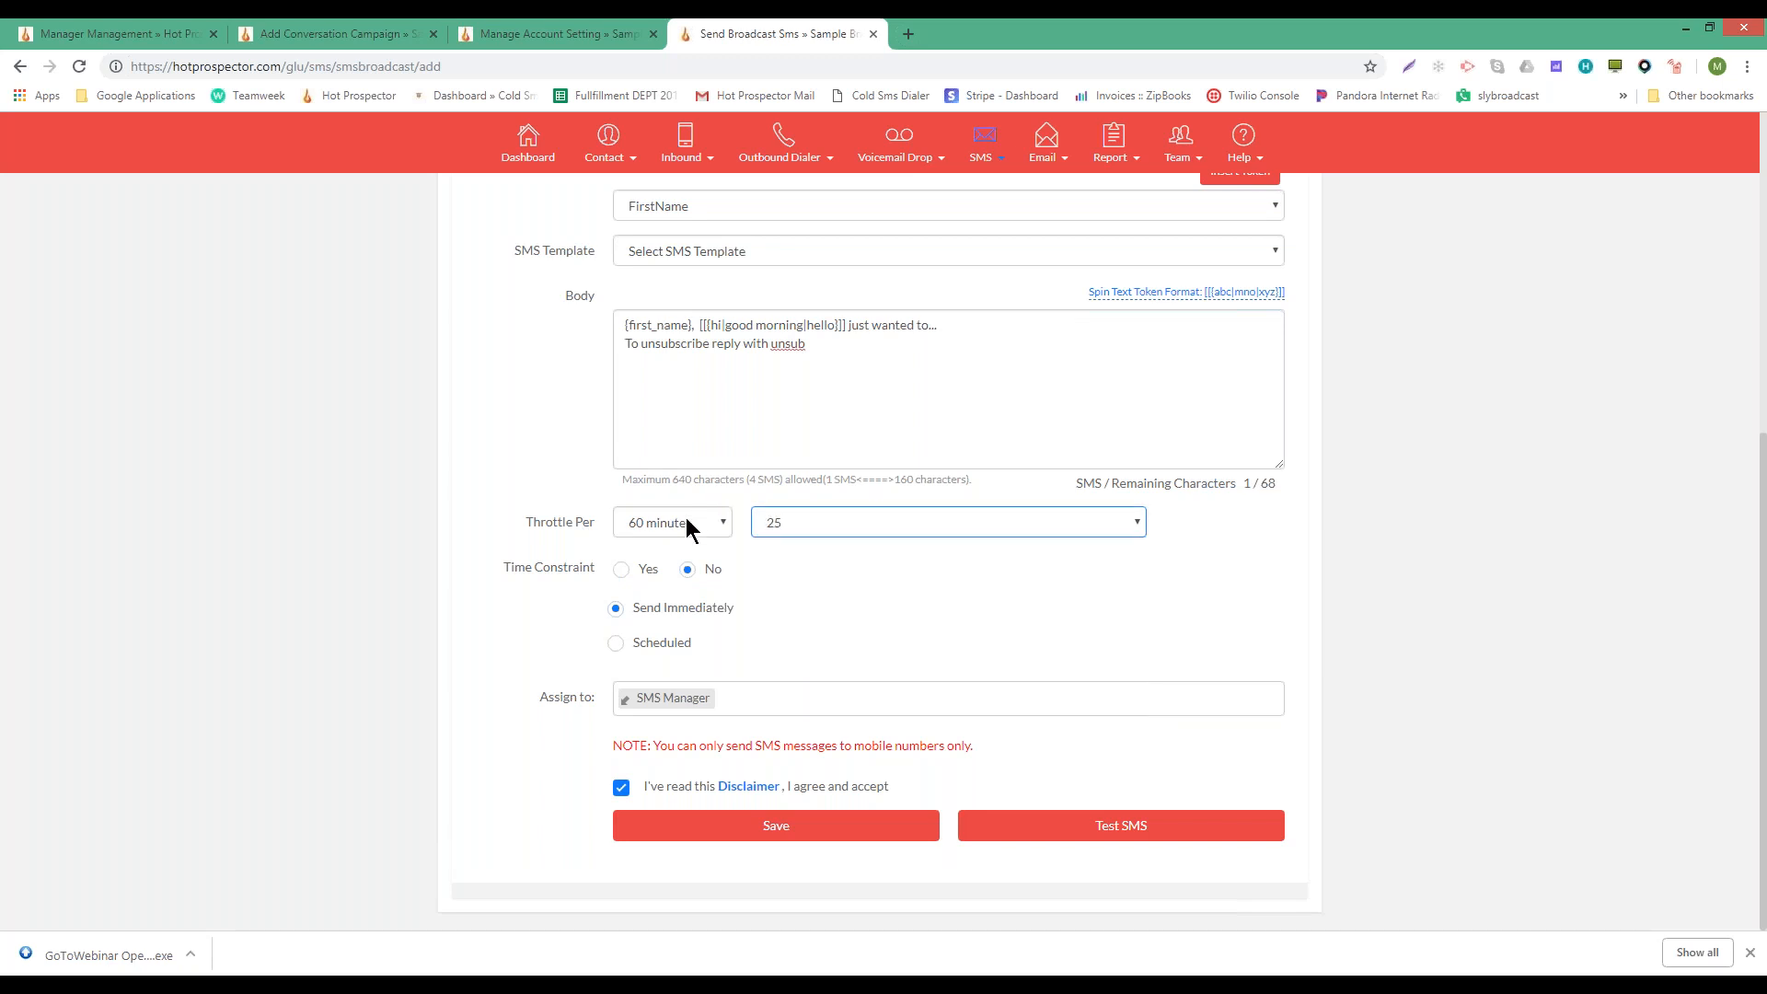
left_click(796, 524)
left_click(723, 527)
left_click(716, 521)
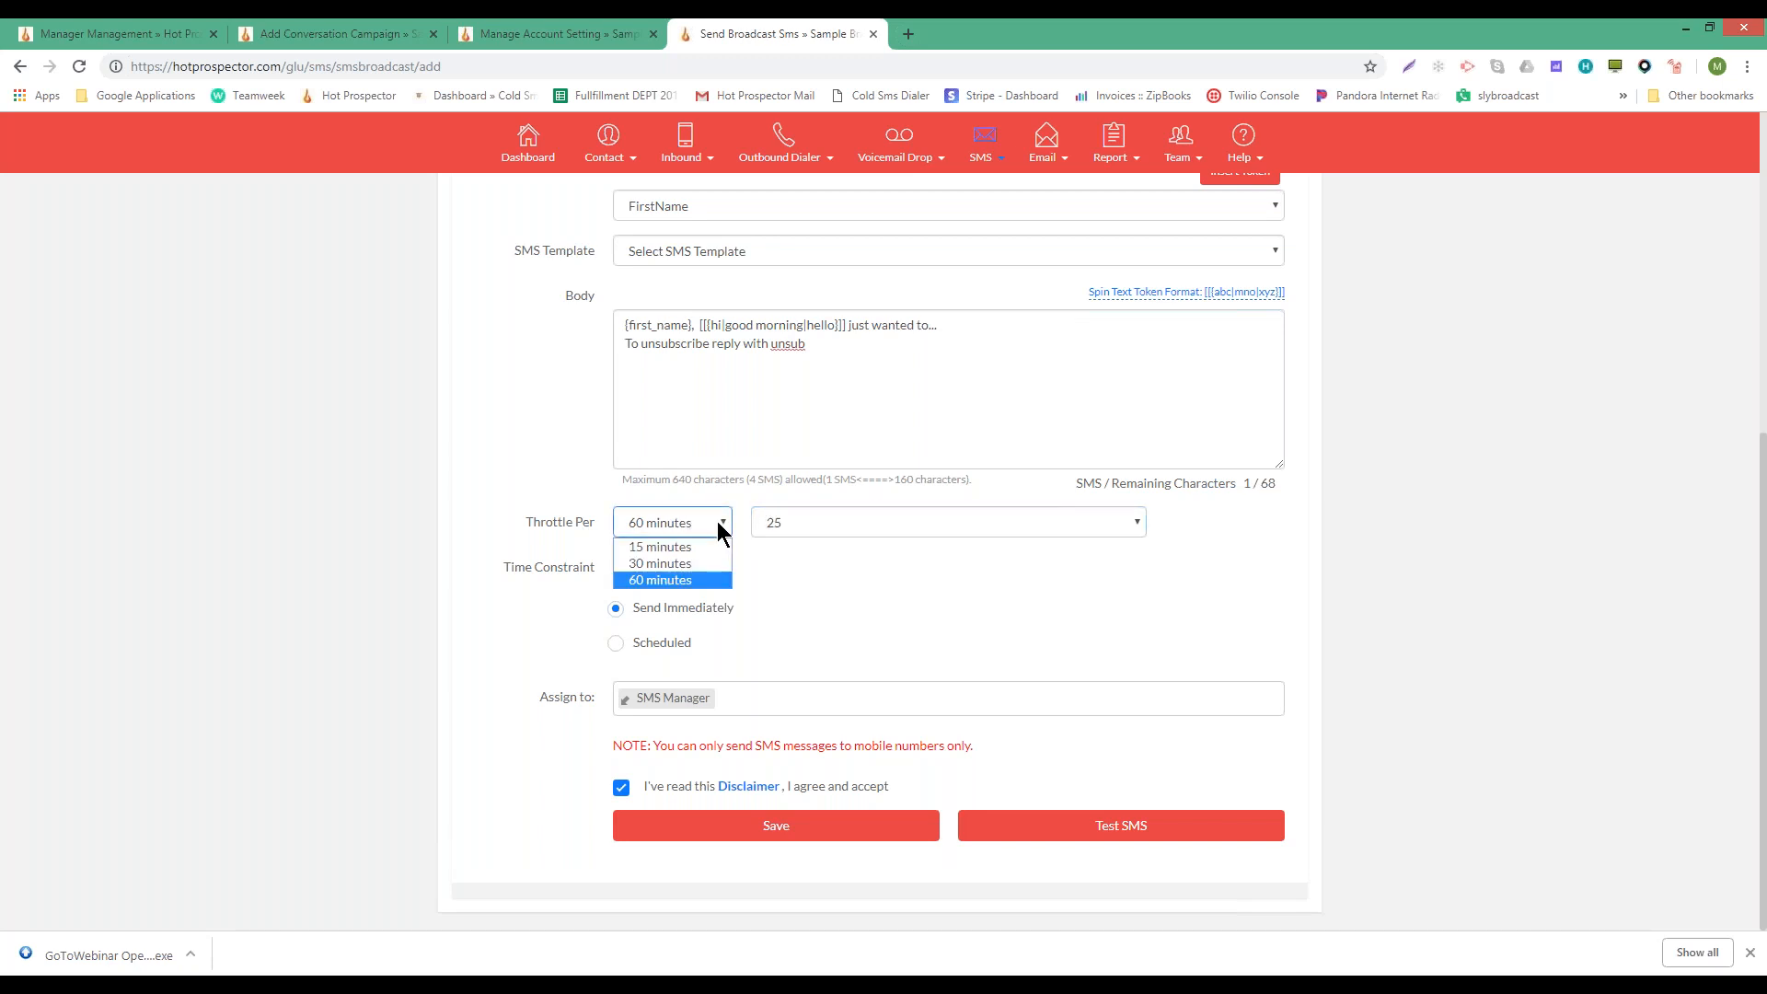
left_click(666, 515)
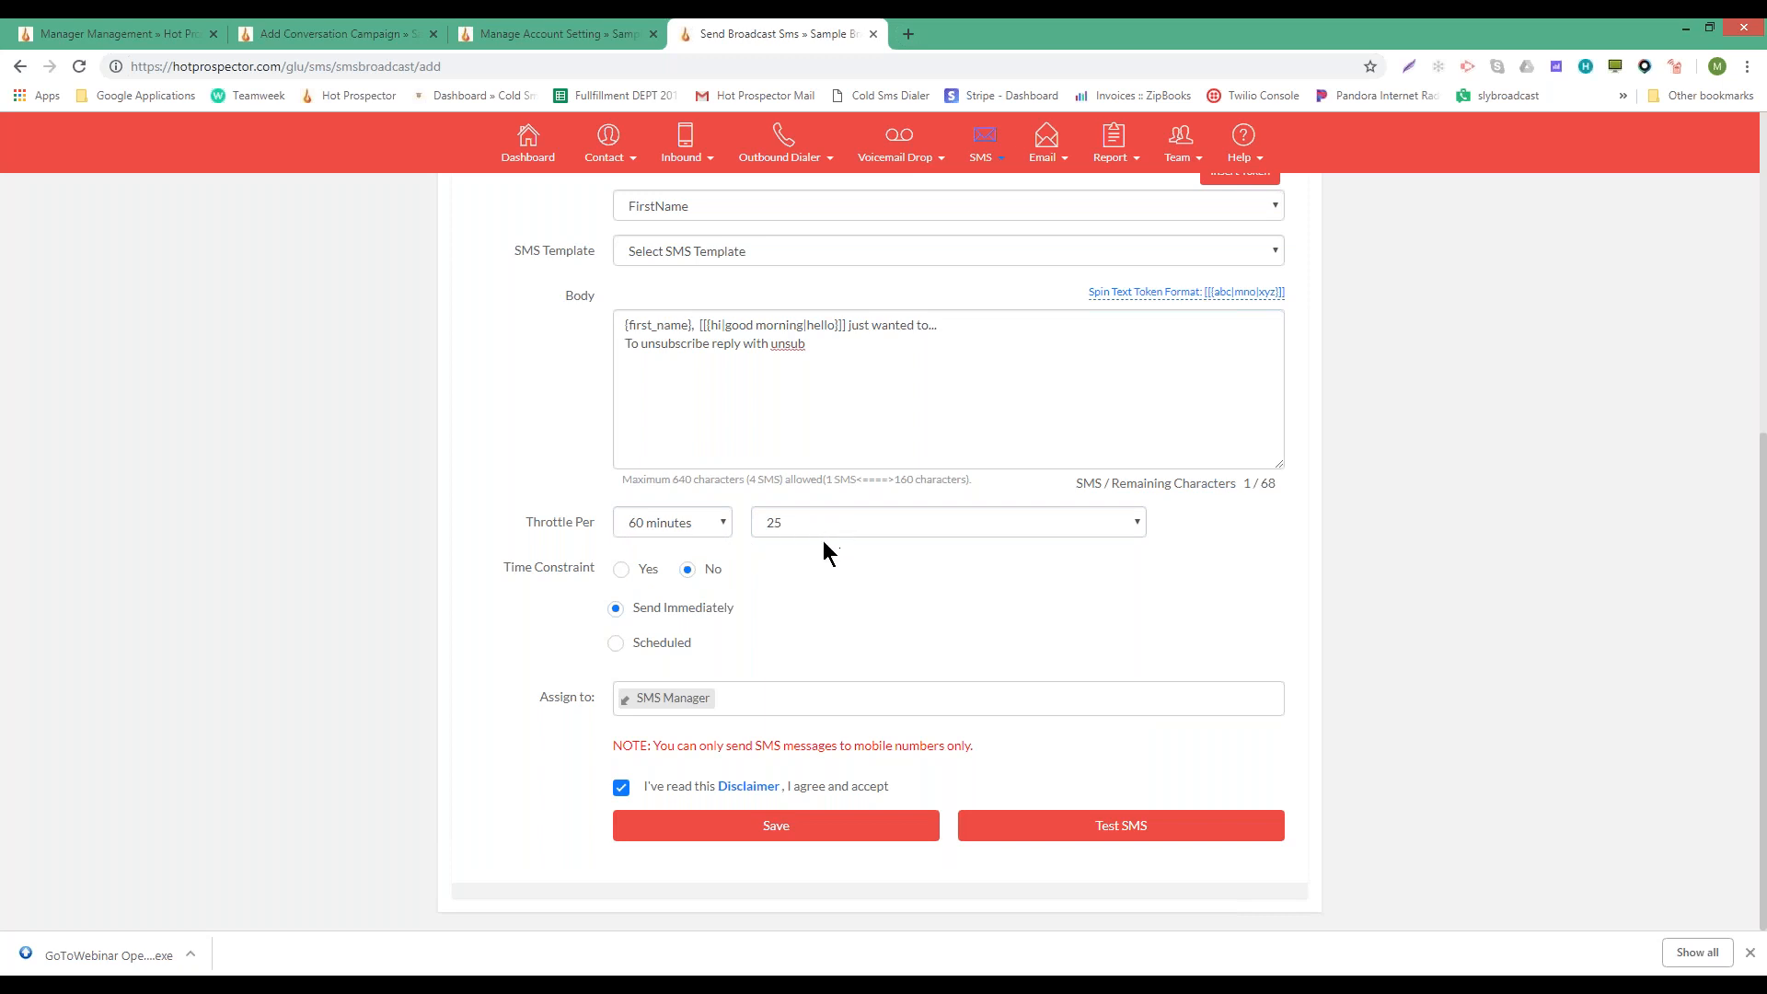
left_click_drag(509, 525, 614, 520)
left_click(521, 500)
scroll(1405, 536, "up", 3)
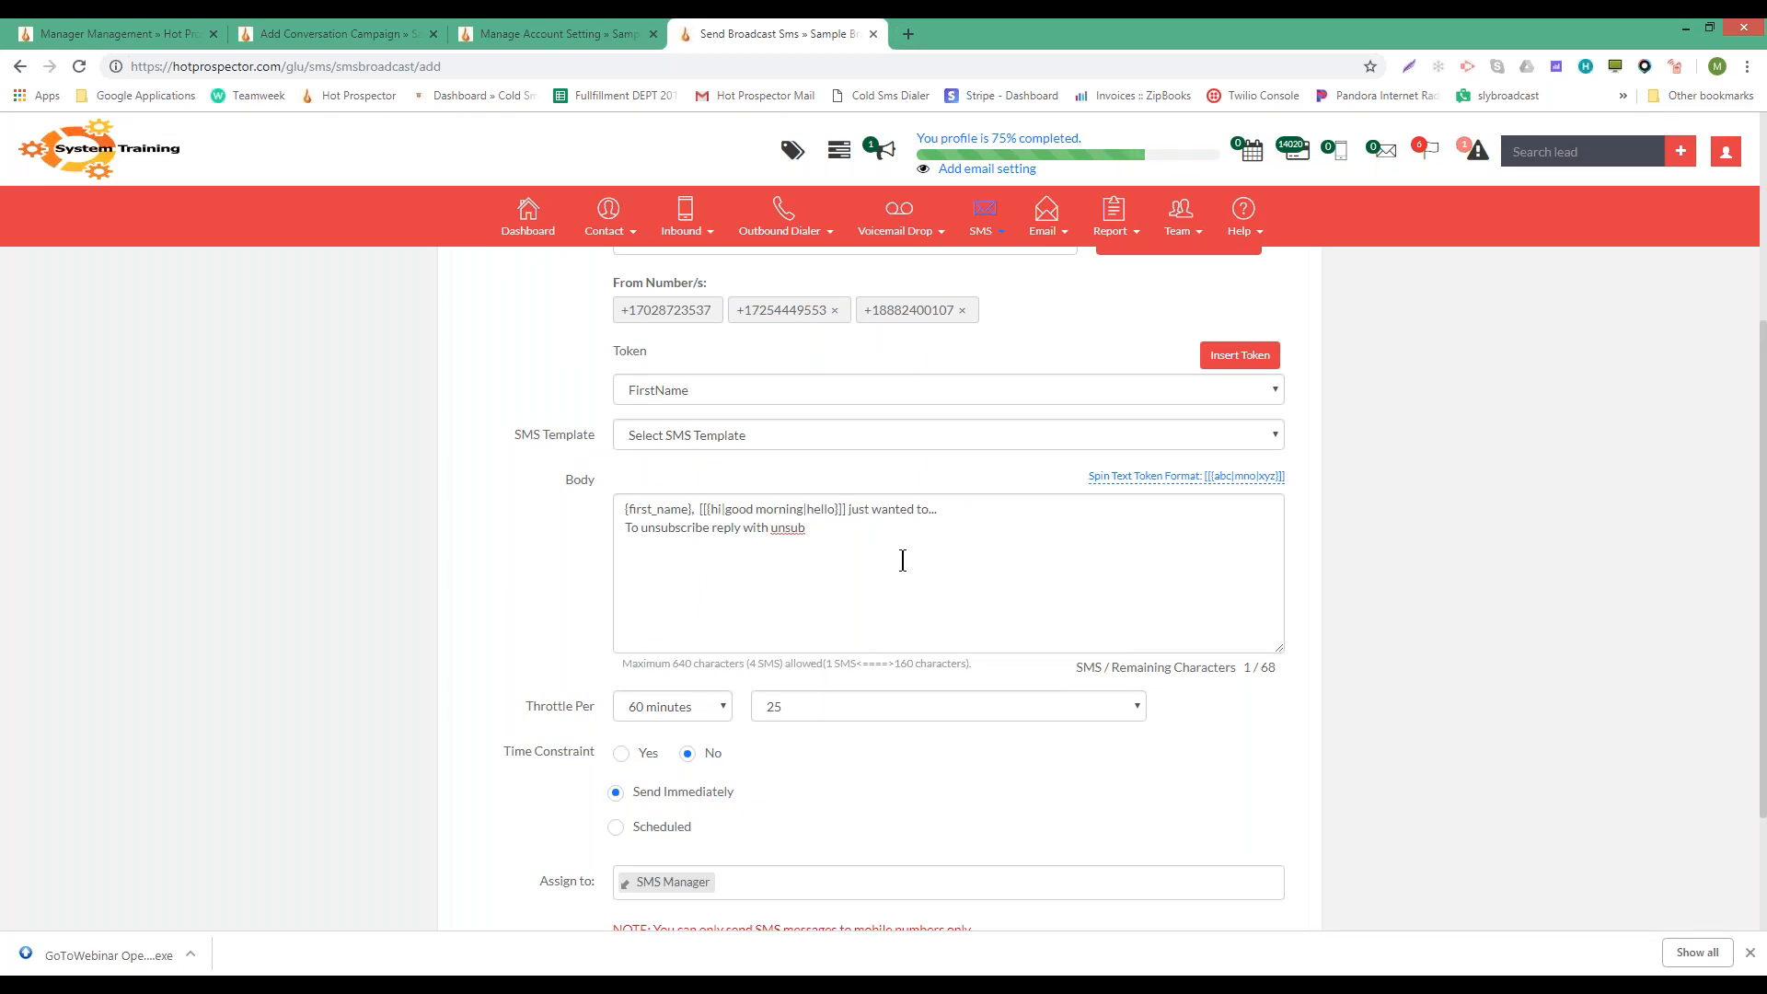
key("XF86AudioLowerVolume")
scroll(865, 591, "down", 2)
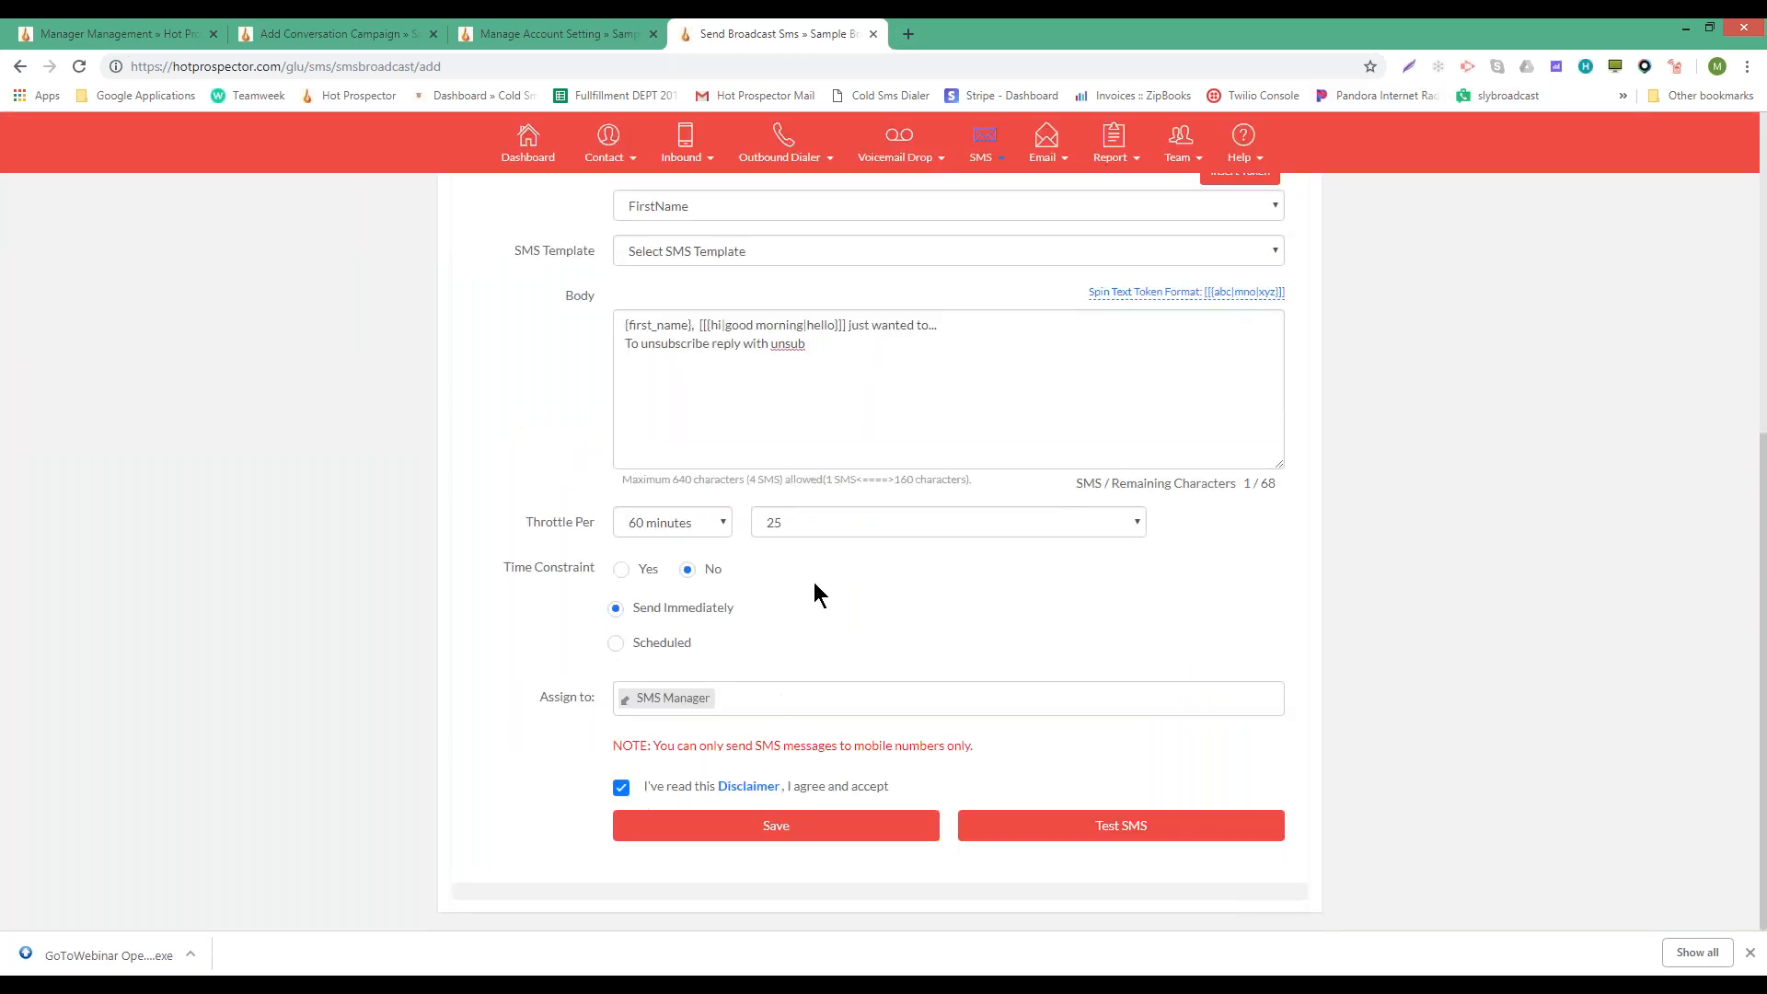
left_click(615, 609)
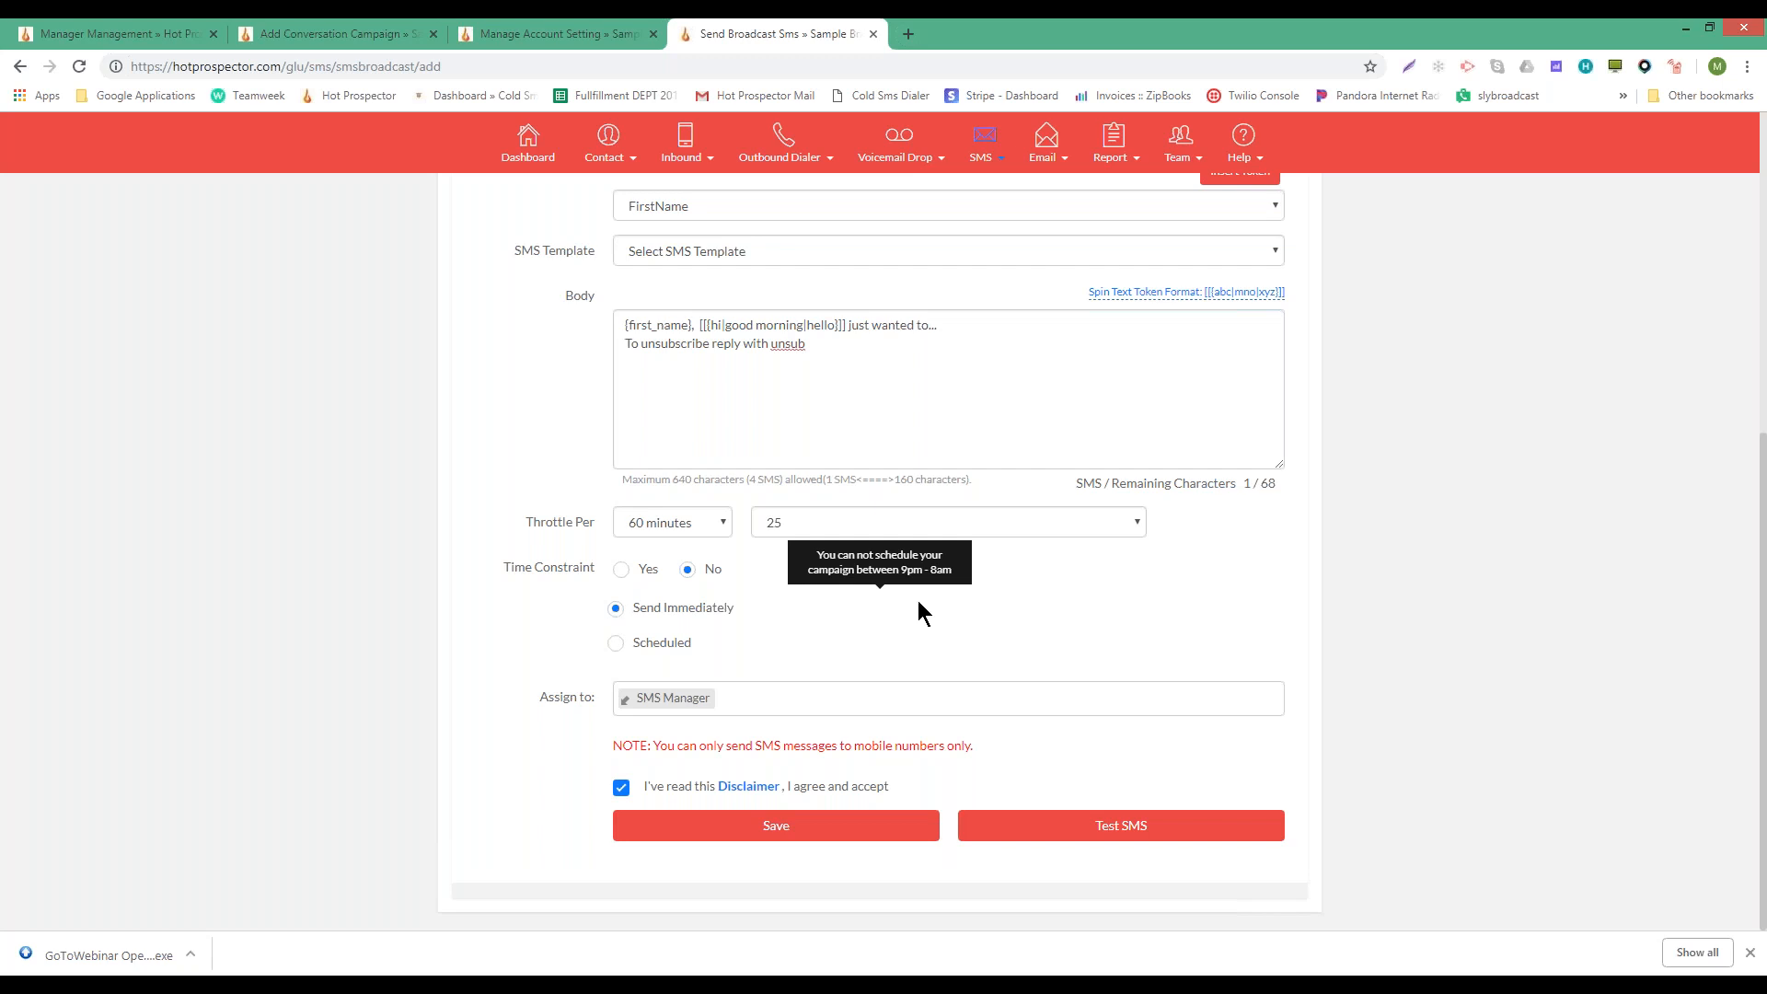
left_click_drag(633, 616, 733, 616)
left_click(996, 219)
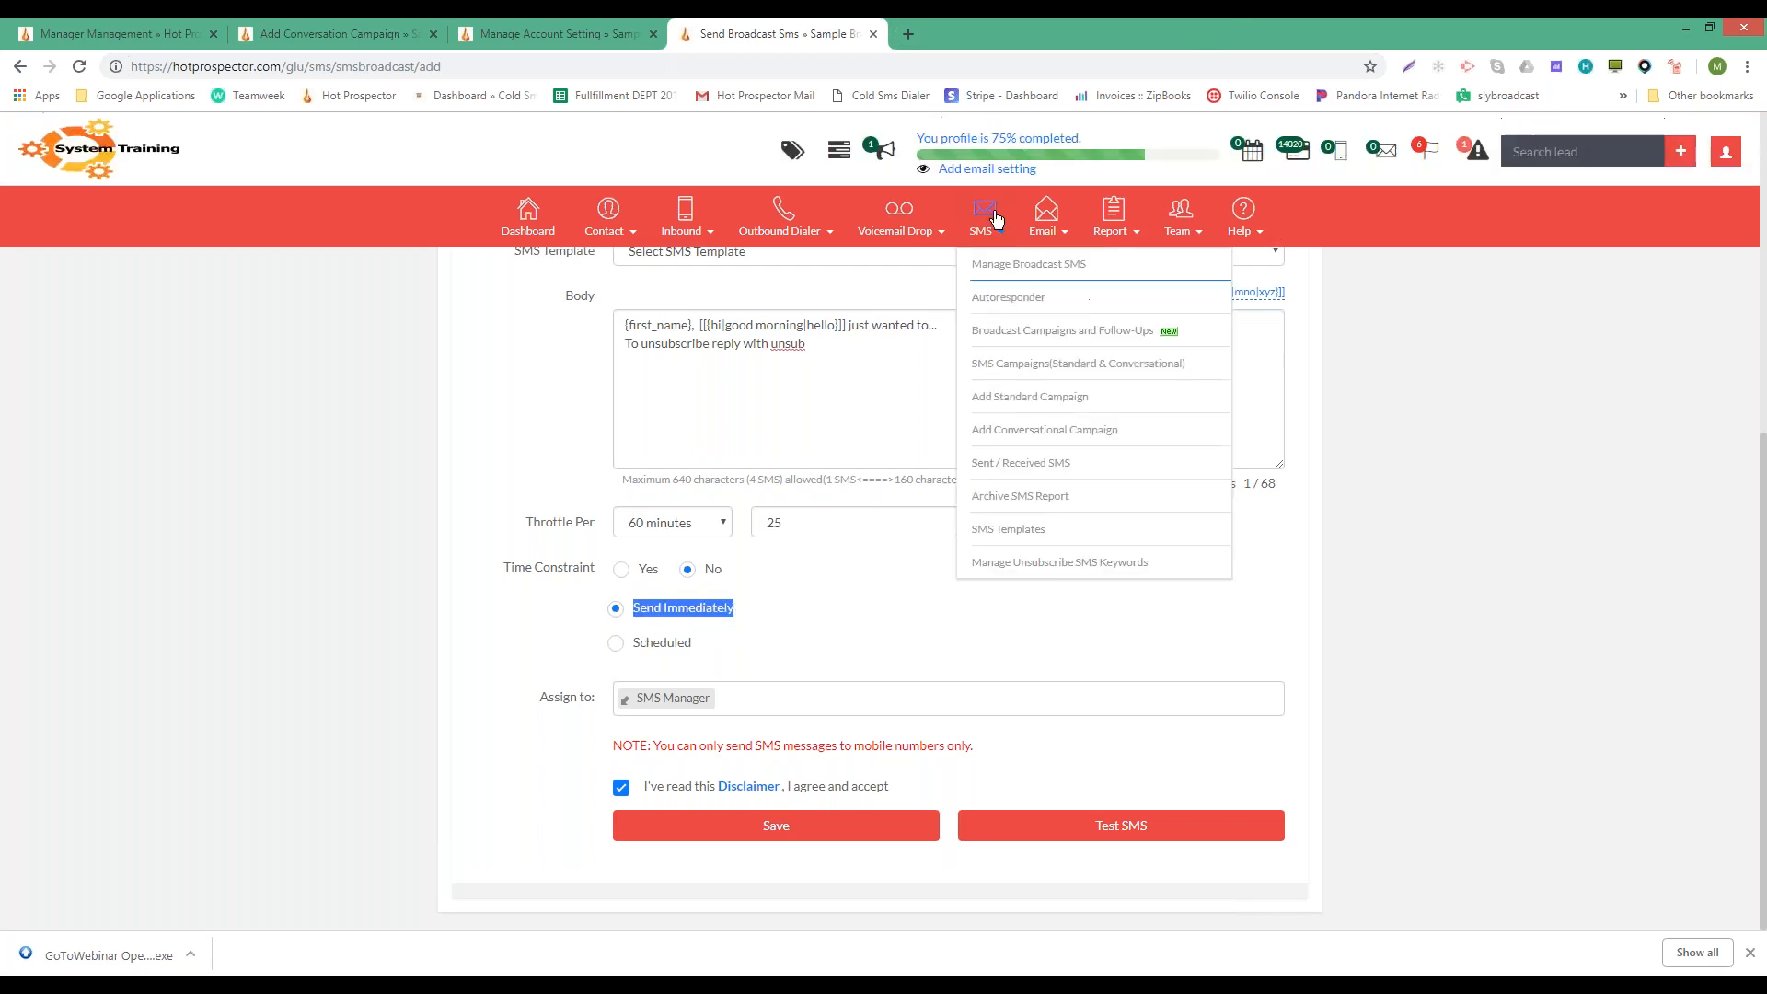
left_click(855, 586)
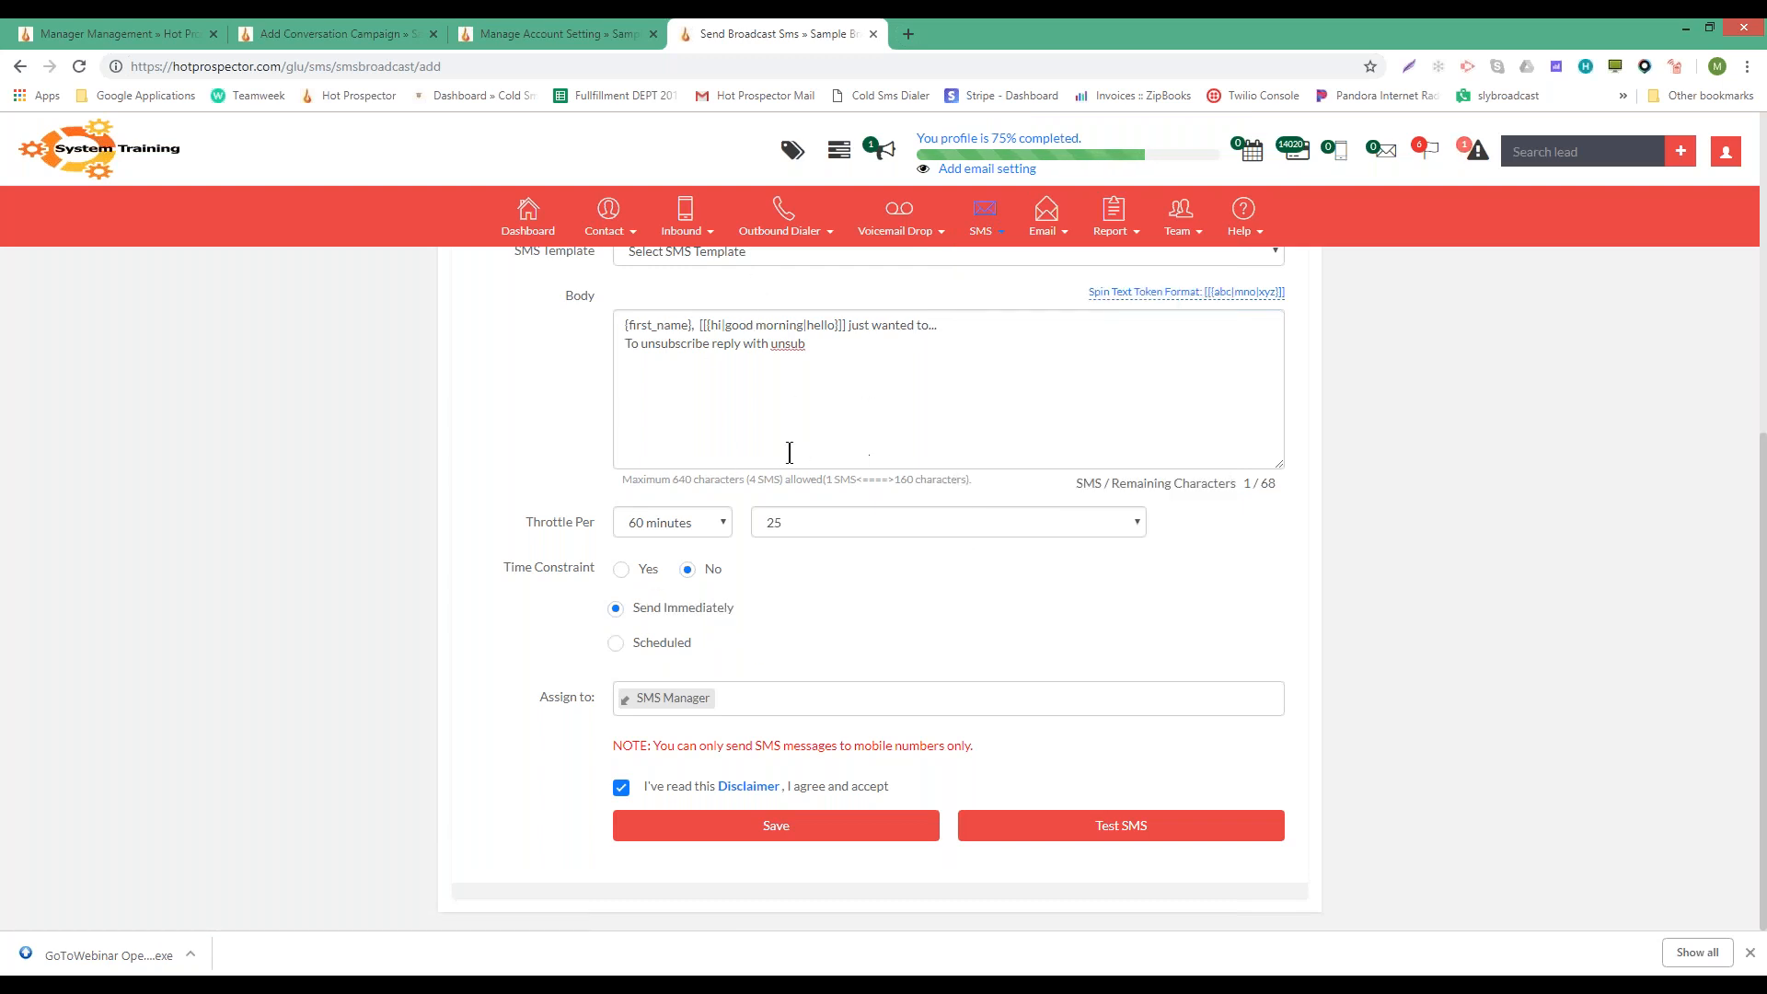
left_click(612, 643)
left_click(705, 706)
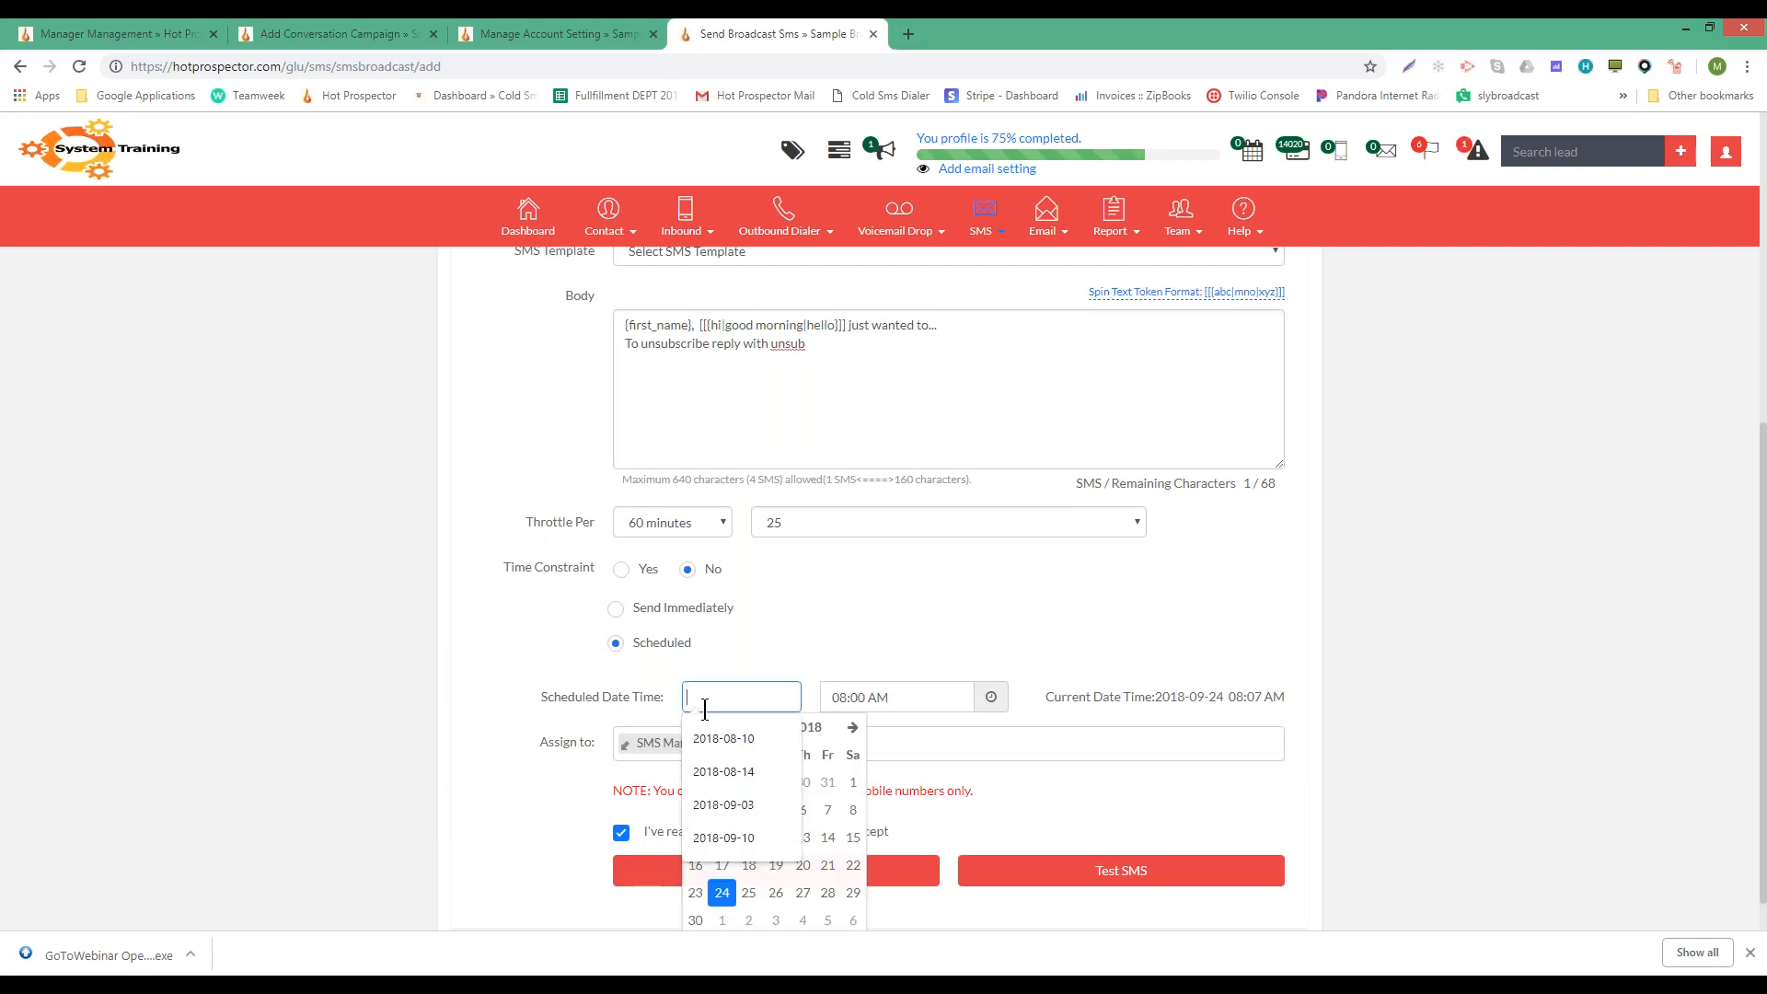
left_click(923, 644)
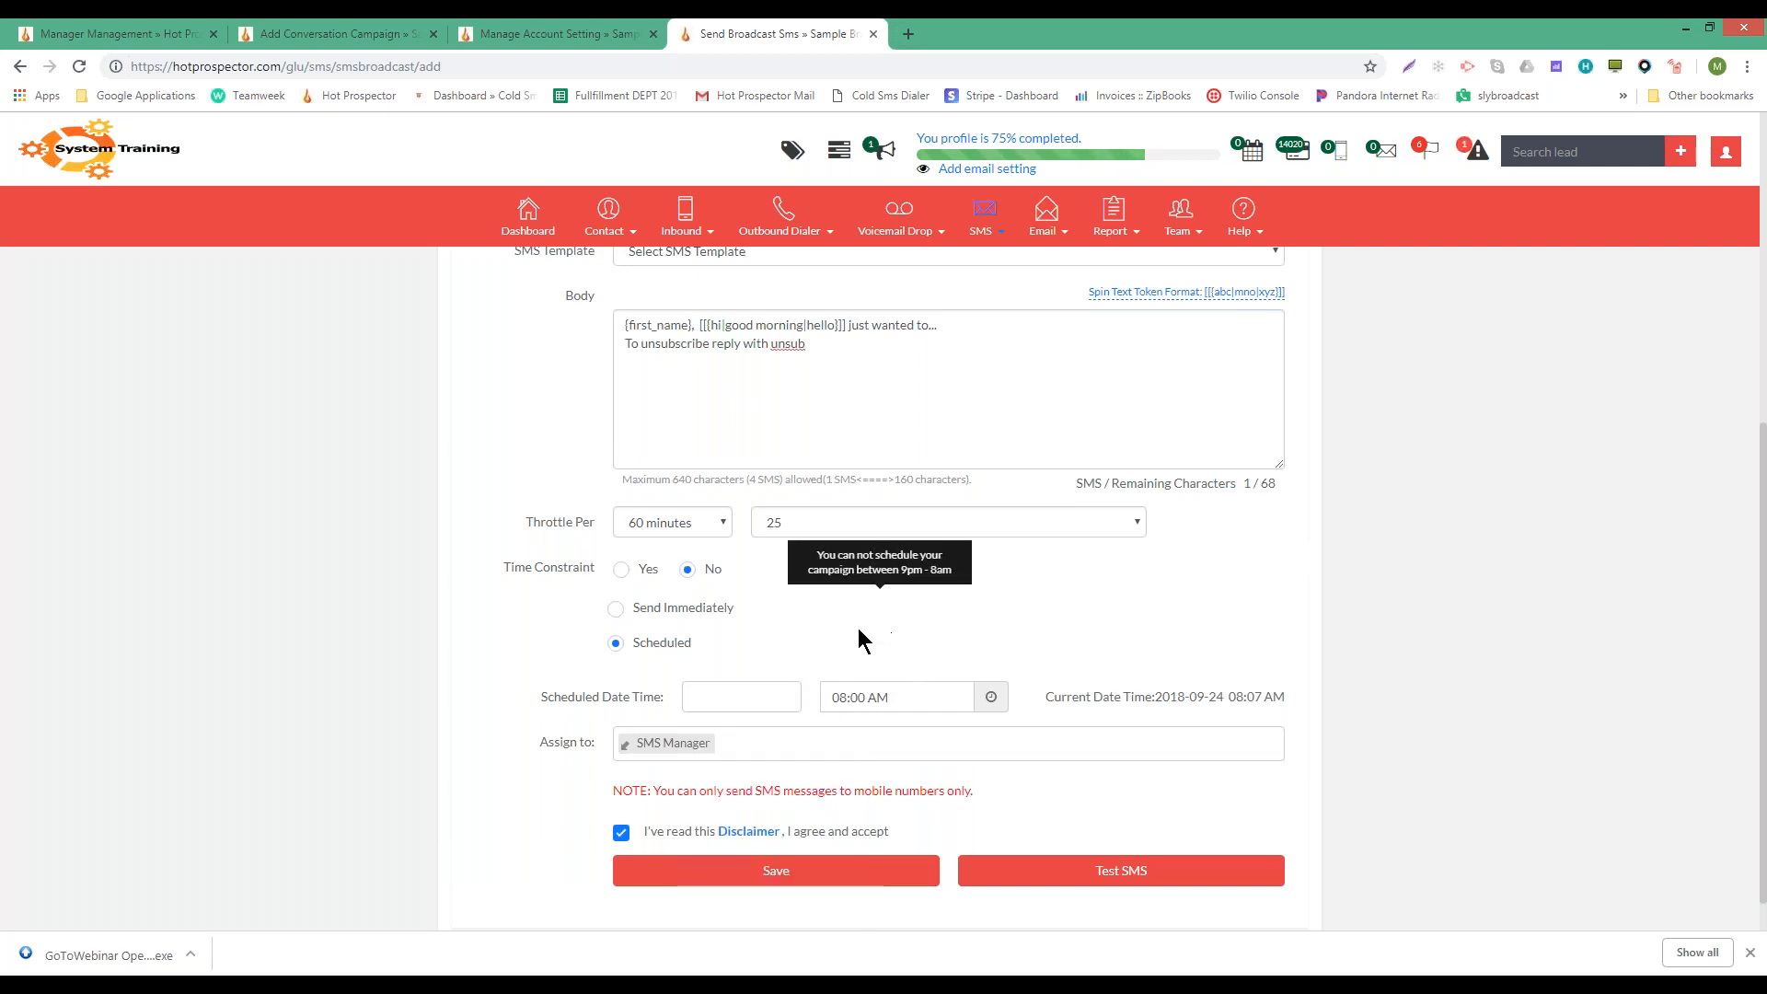
scroll(858, 628, "down", 1)
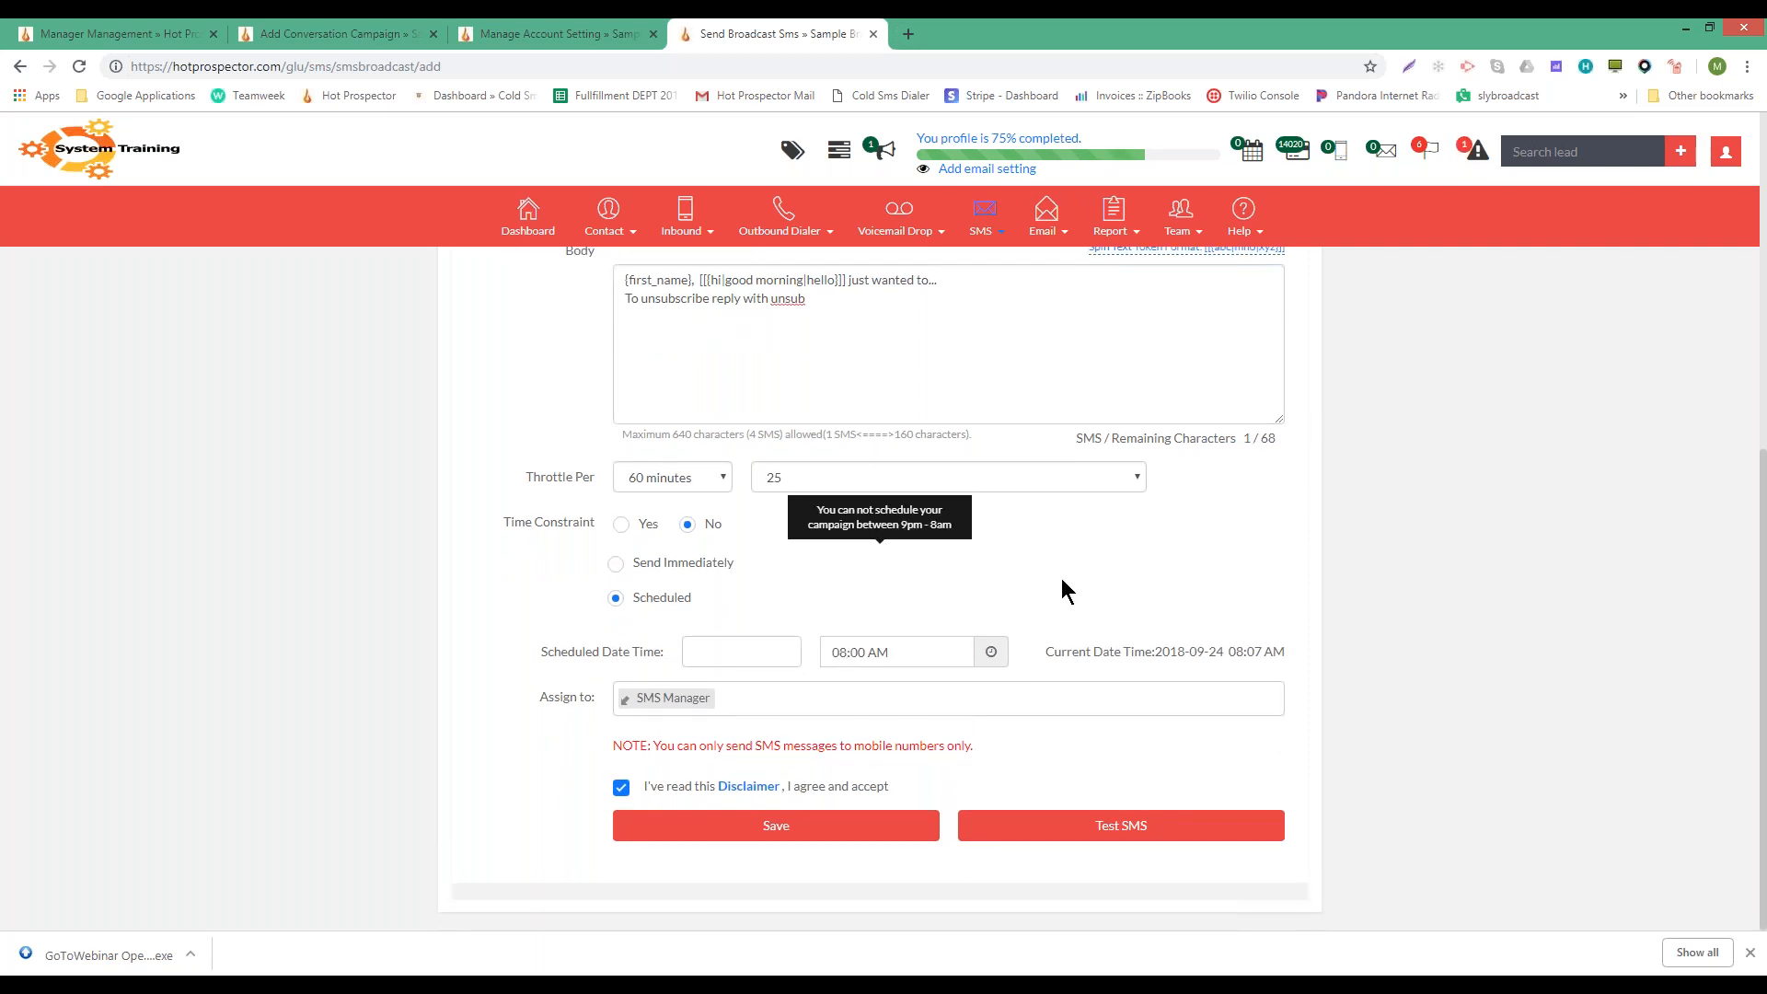
scroll(1062, 580, "up", 6)
scroll(1062, 578, "down", 6)
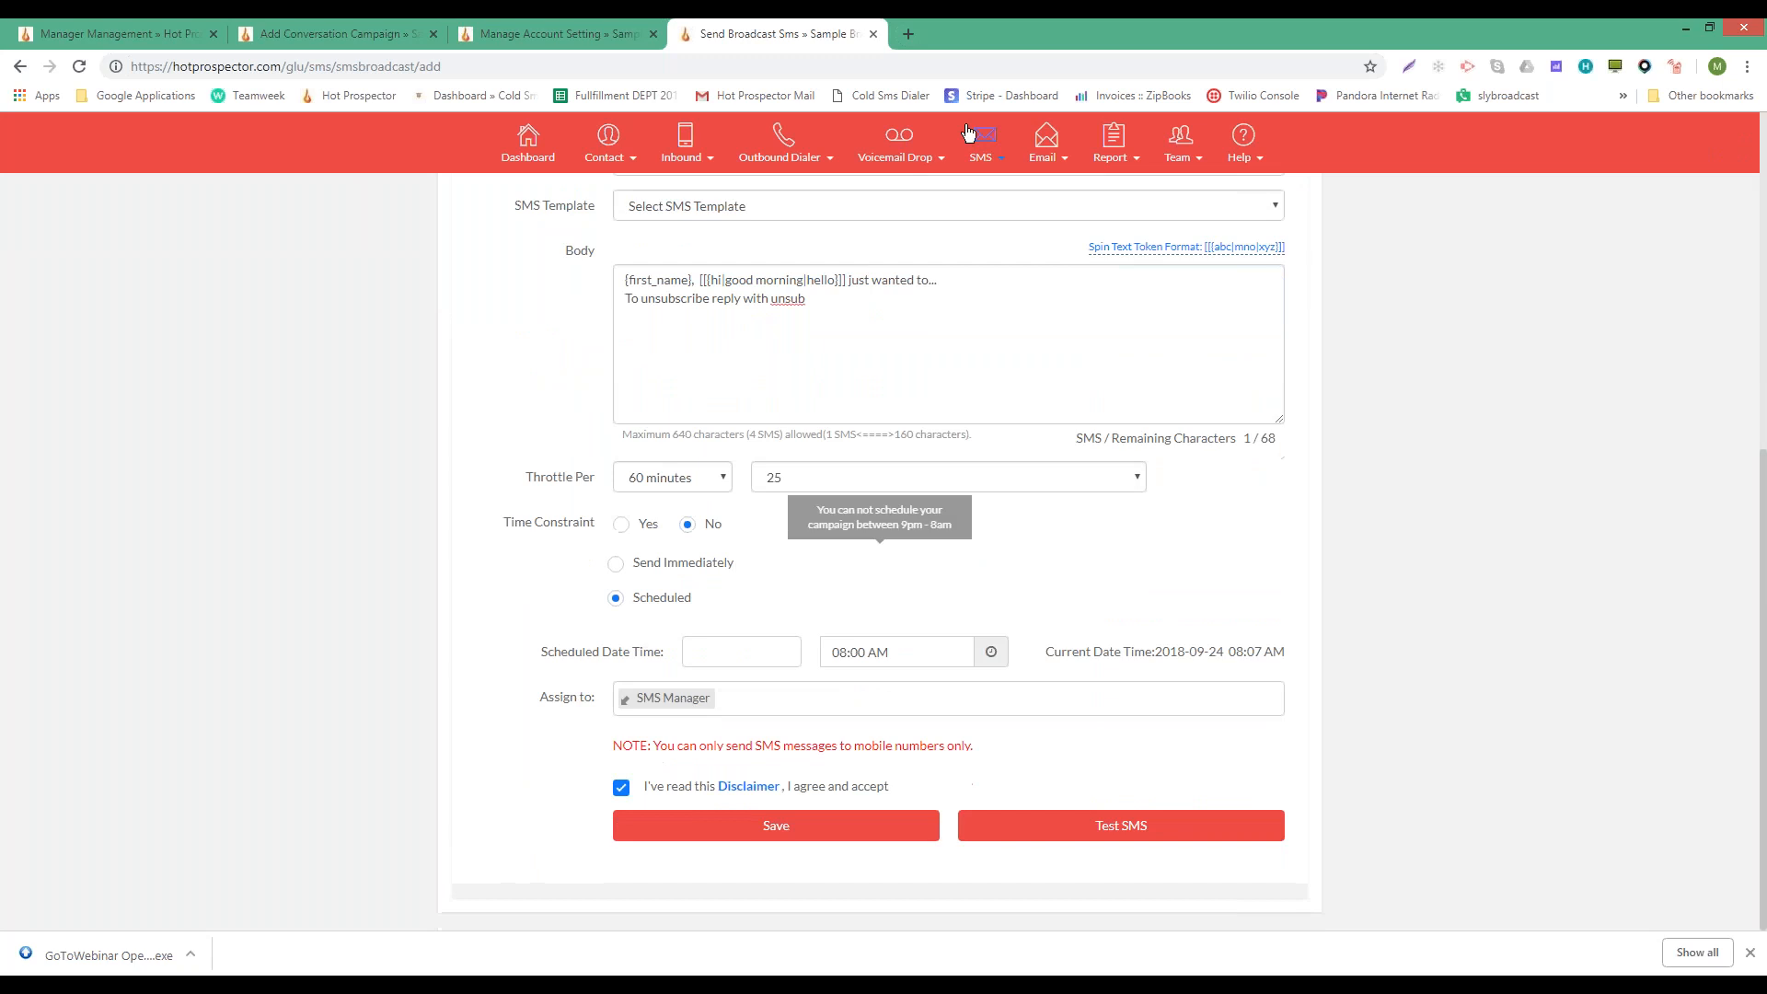
left_click(968, 133)
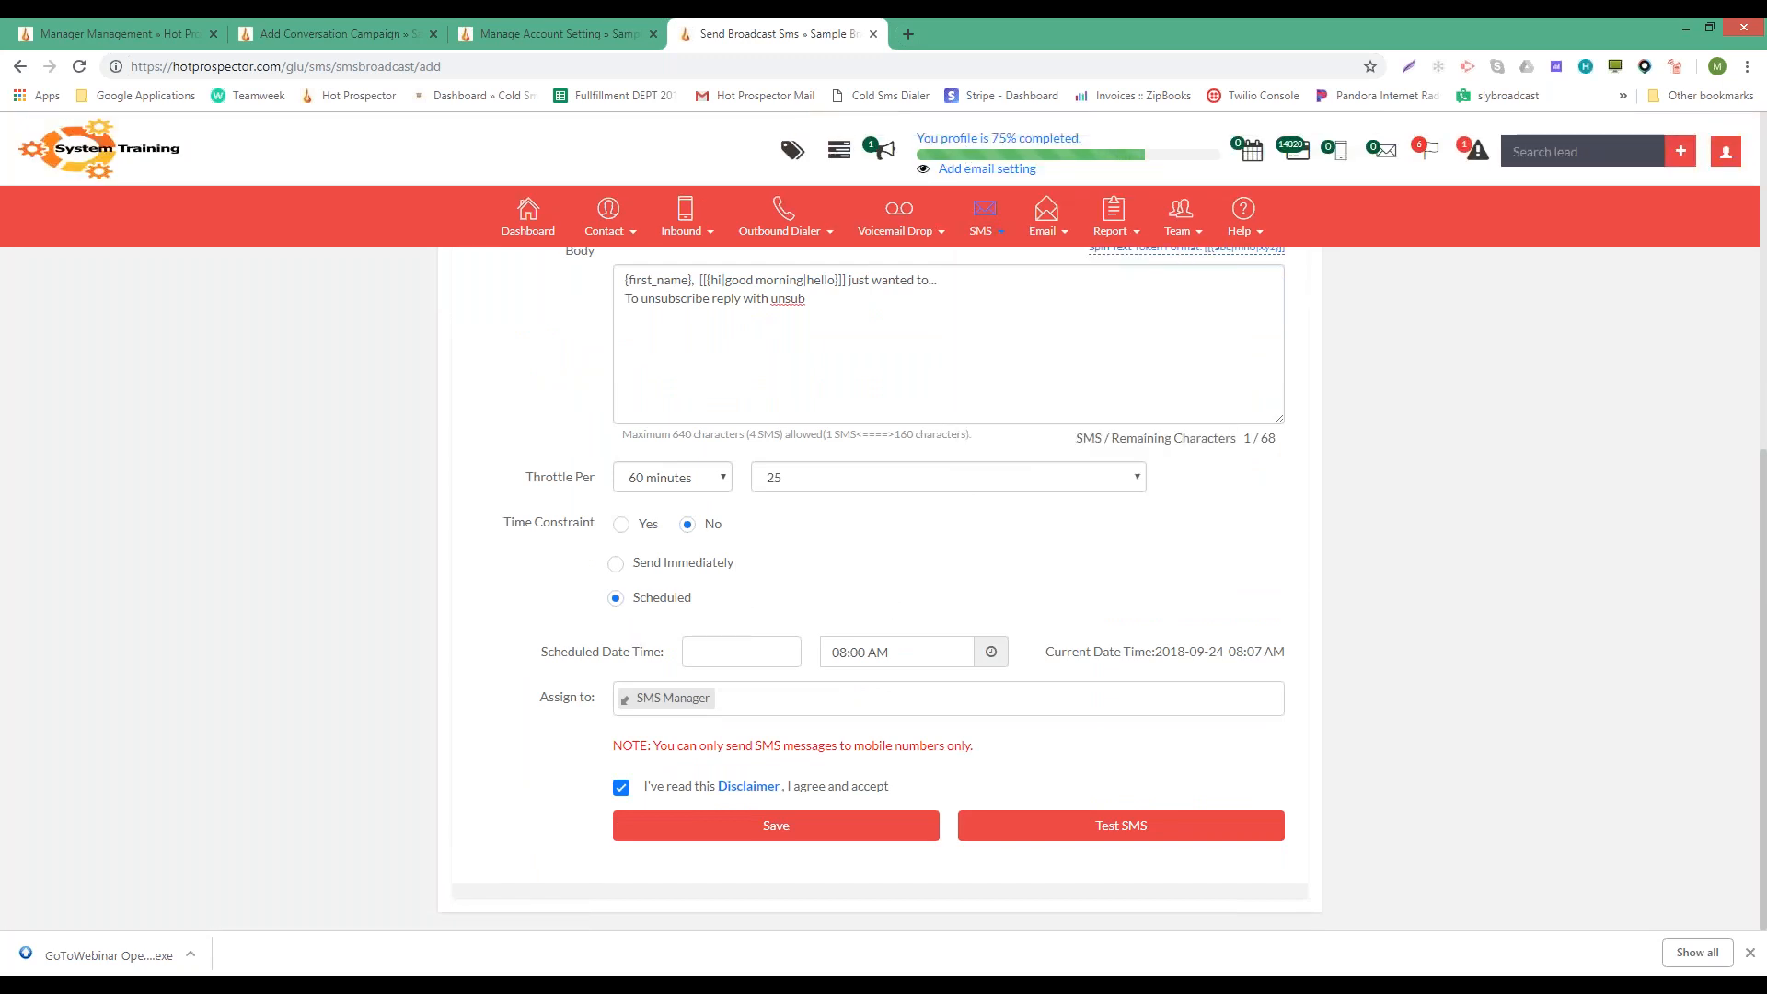
left_click(734, 660)
left_click(775, 651)
left_click_drag(1229, 655, 1251, 650)
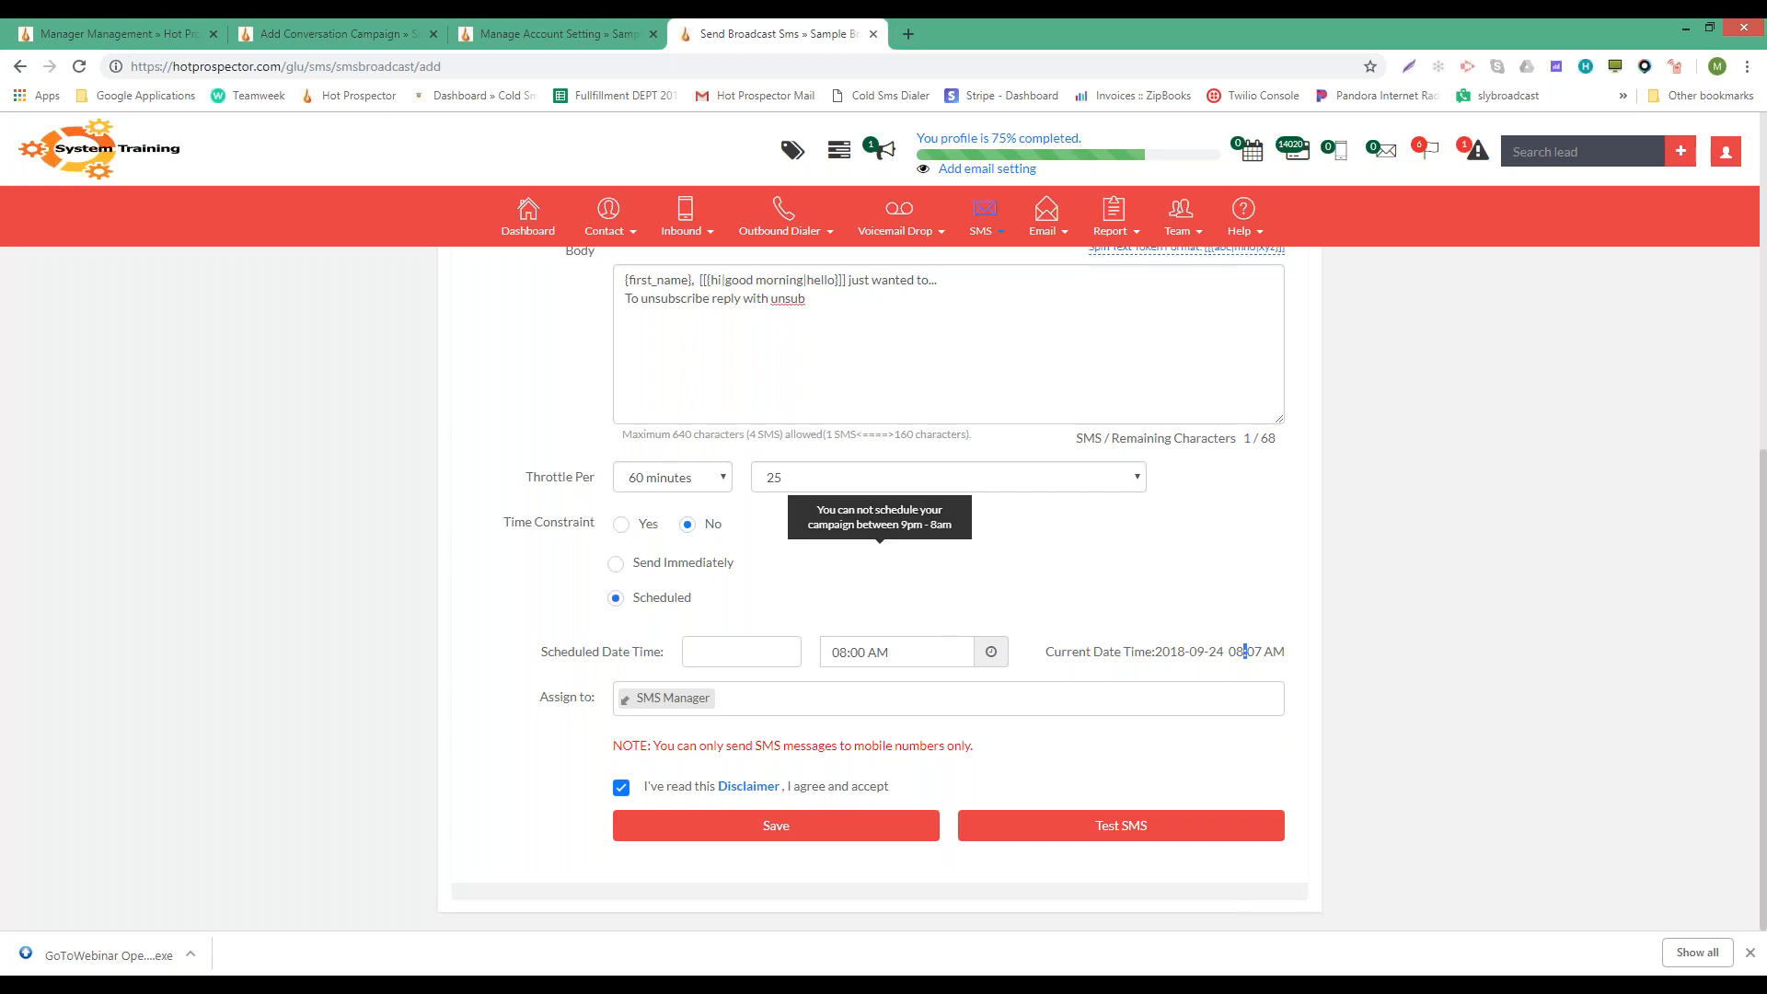
left_click(836, 651)
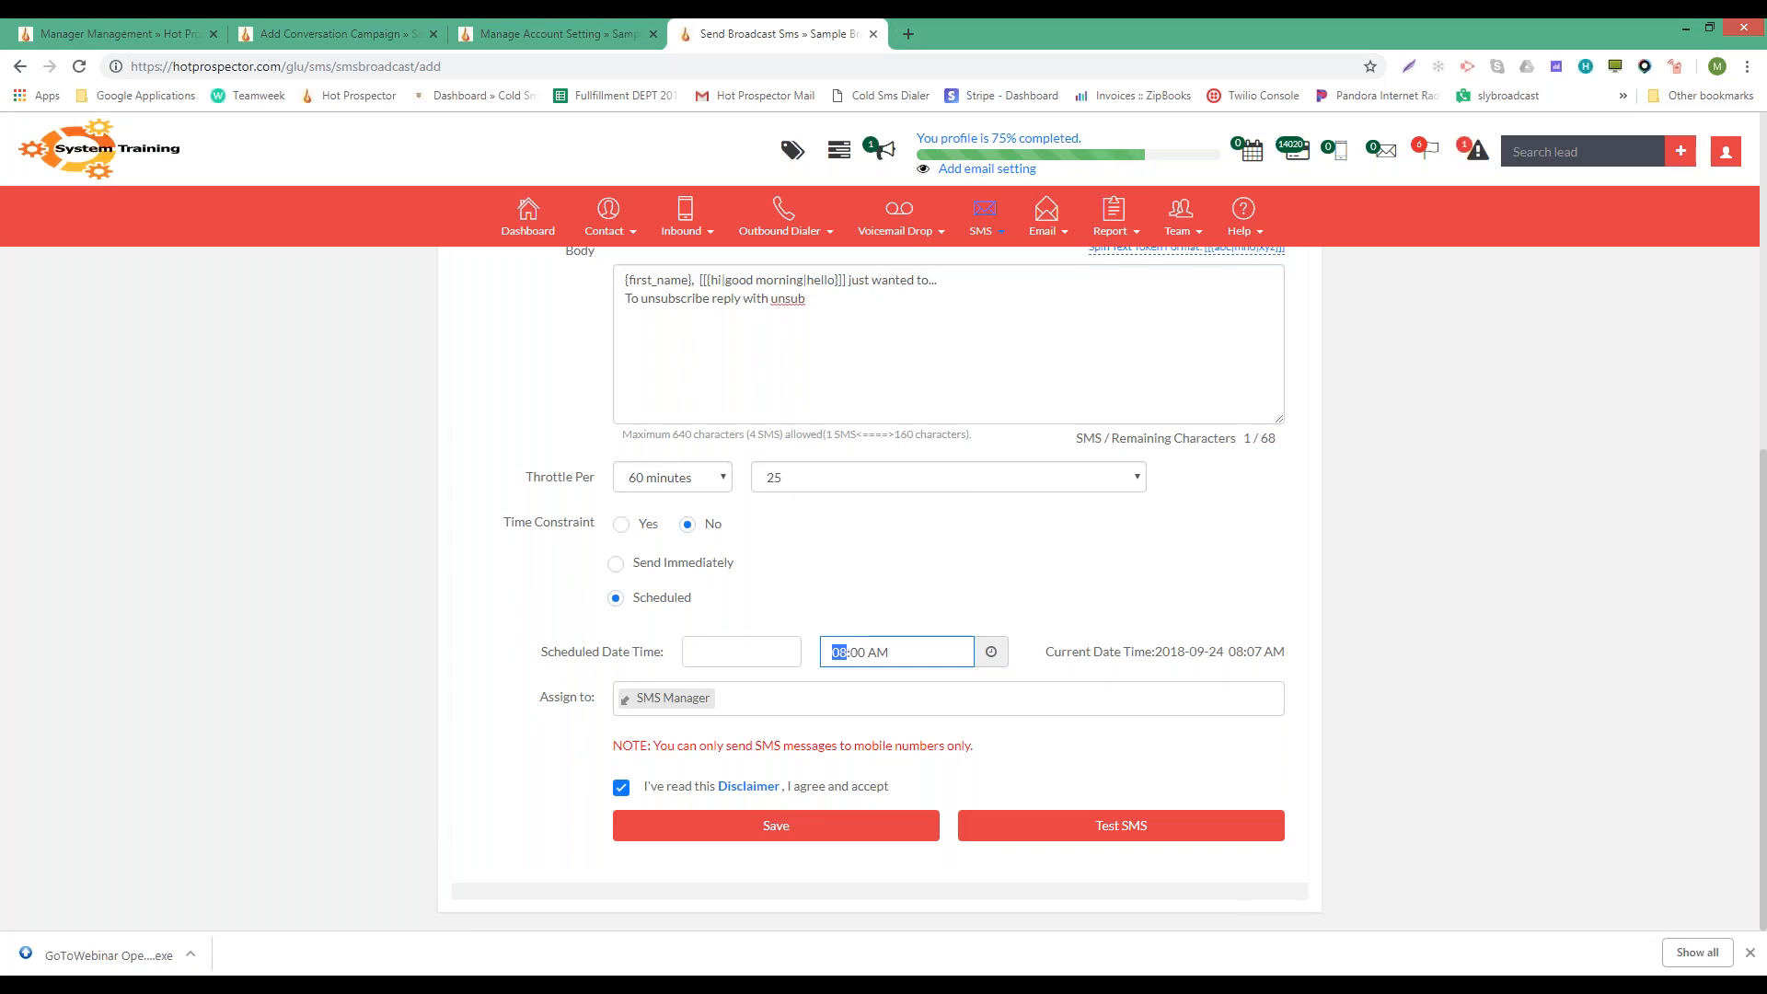
left_click(725, 652)
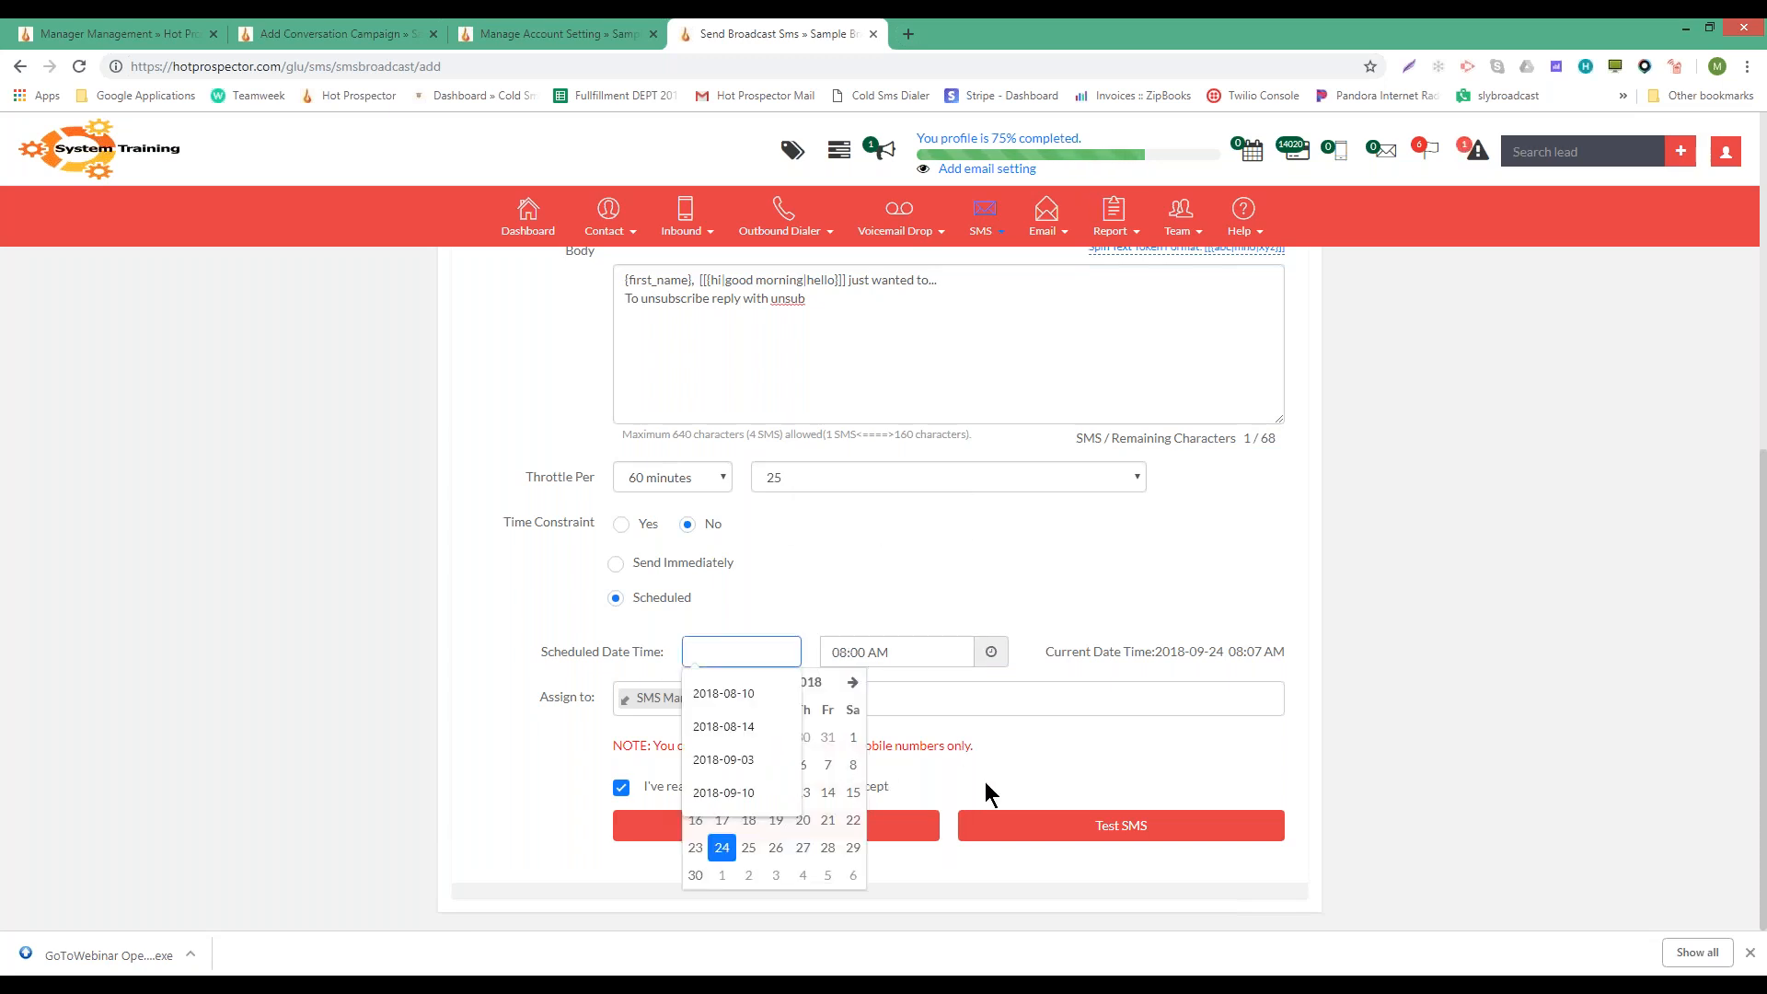
left_click(984, 783)
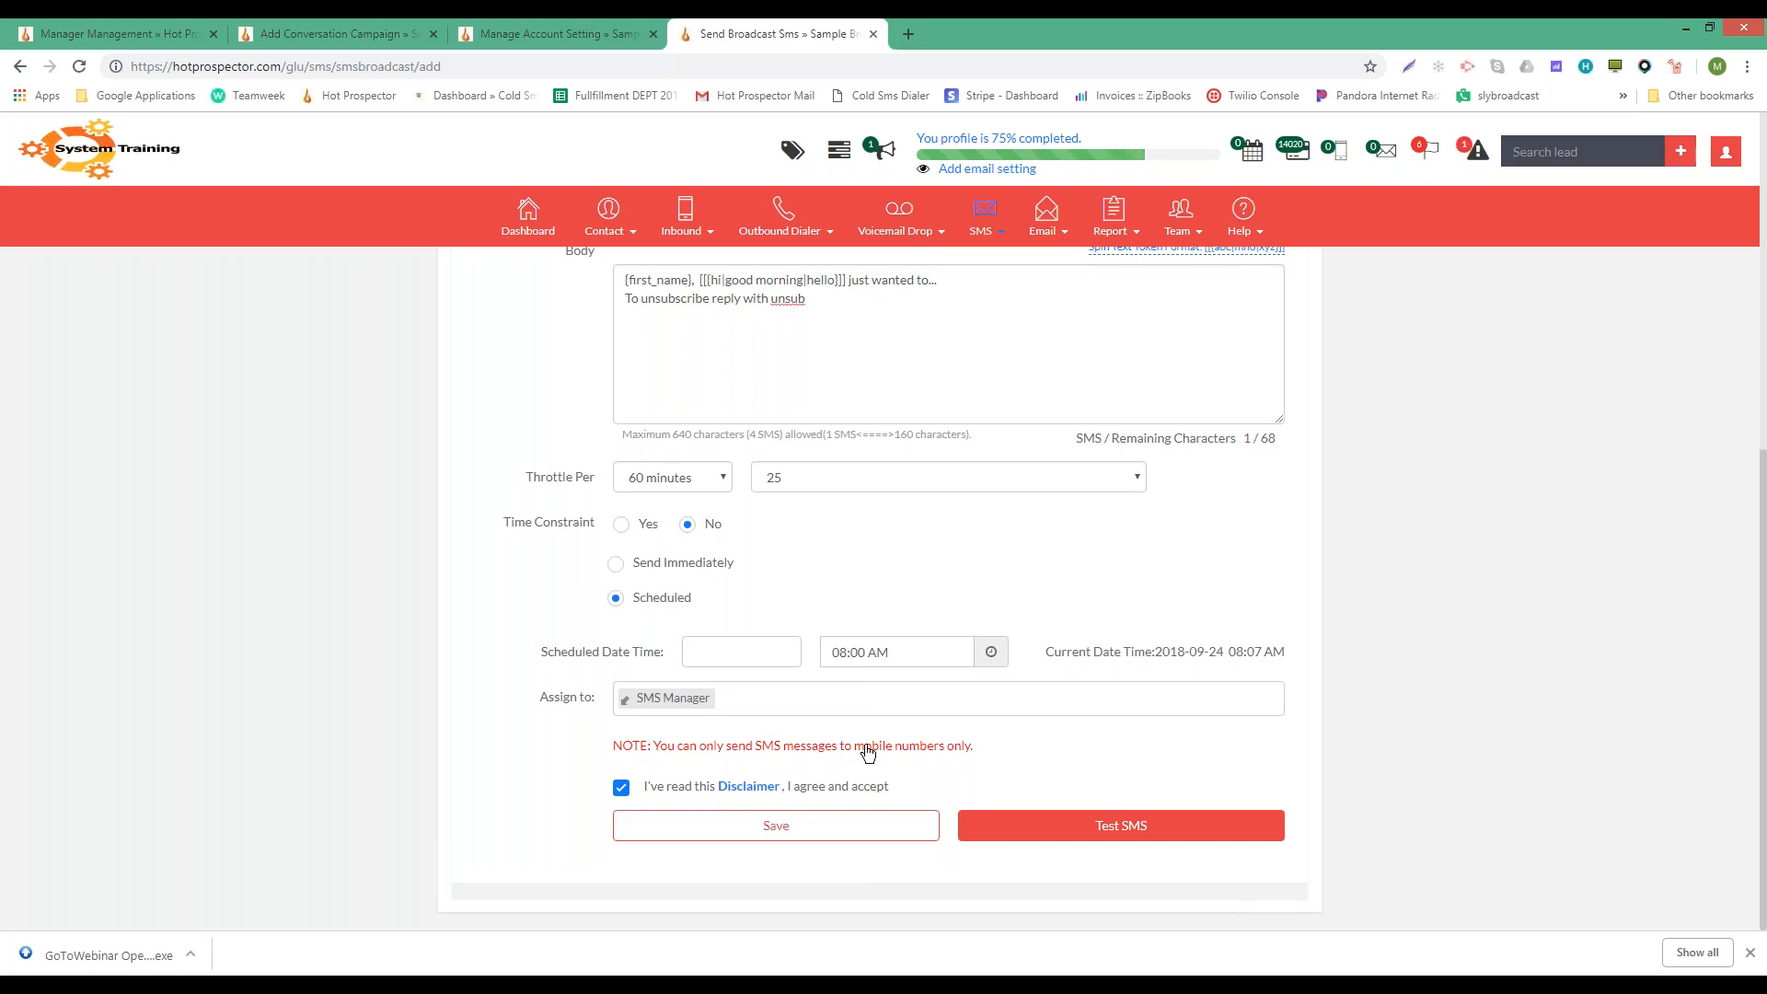
- Submit the broadcast form with Save
scroll(957, 612, "up", 6)
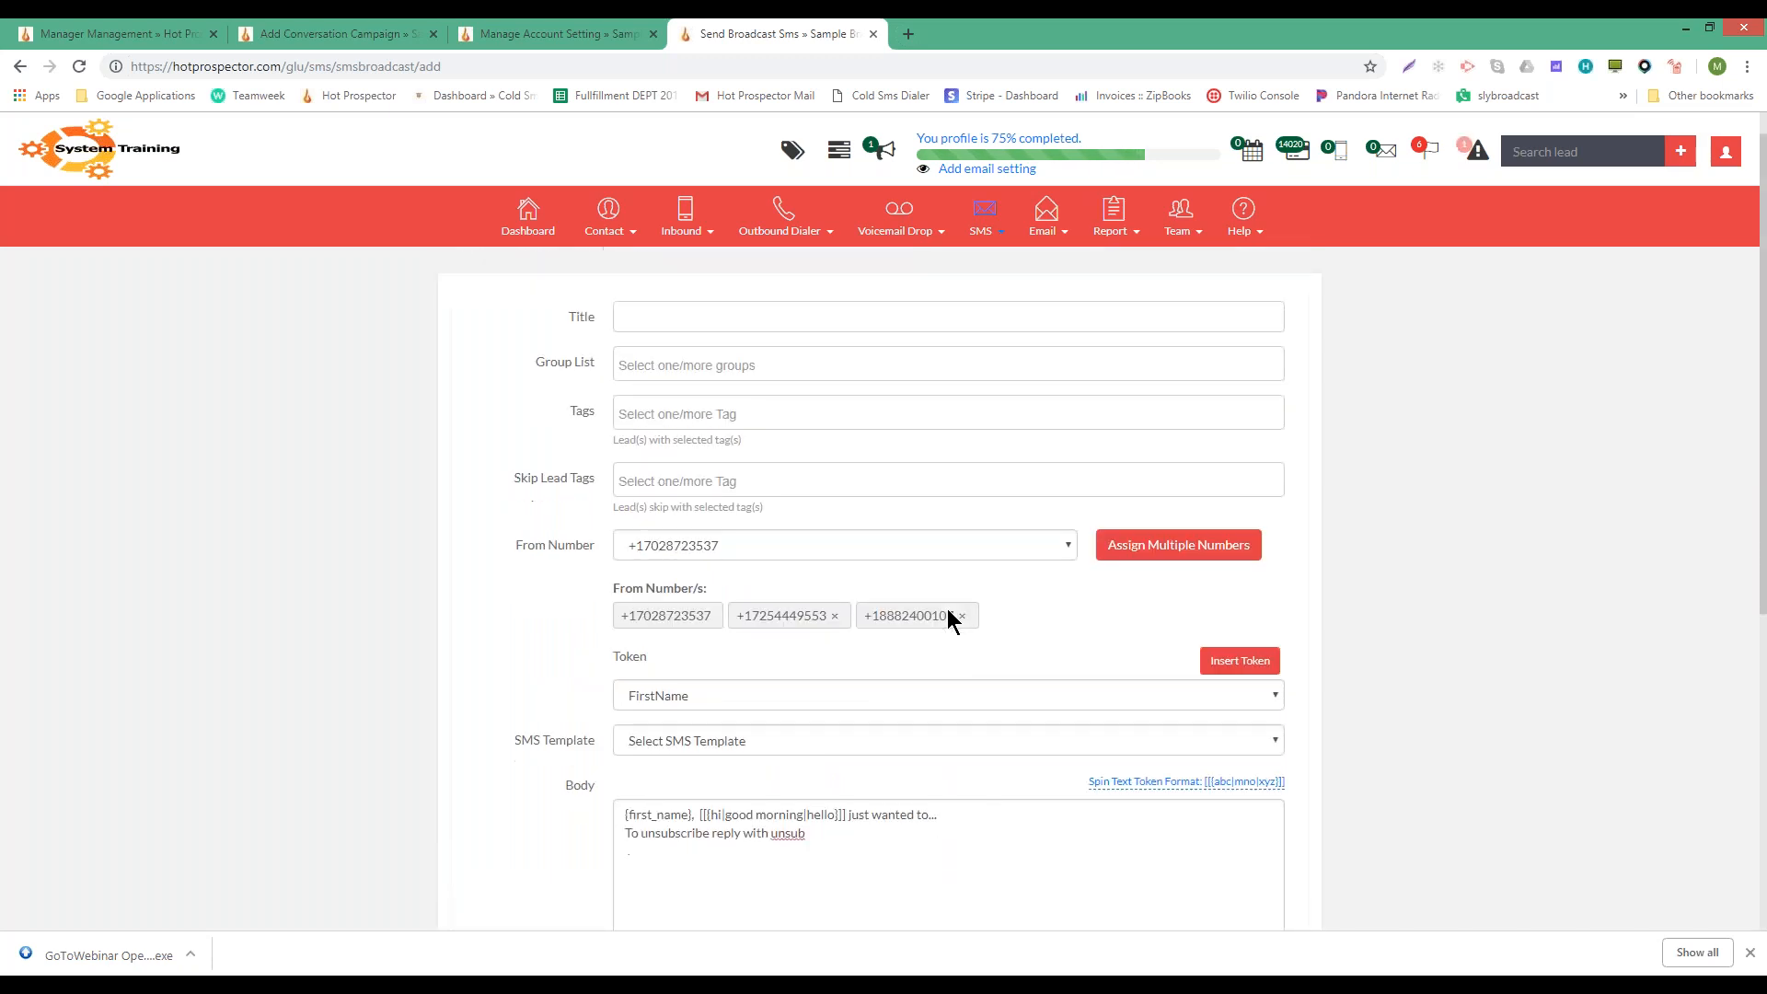
scroll(947, 612, "down", 6)
left_click(813, 819)
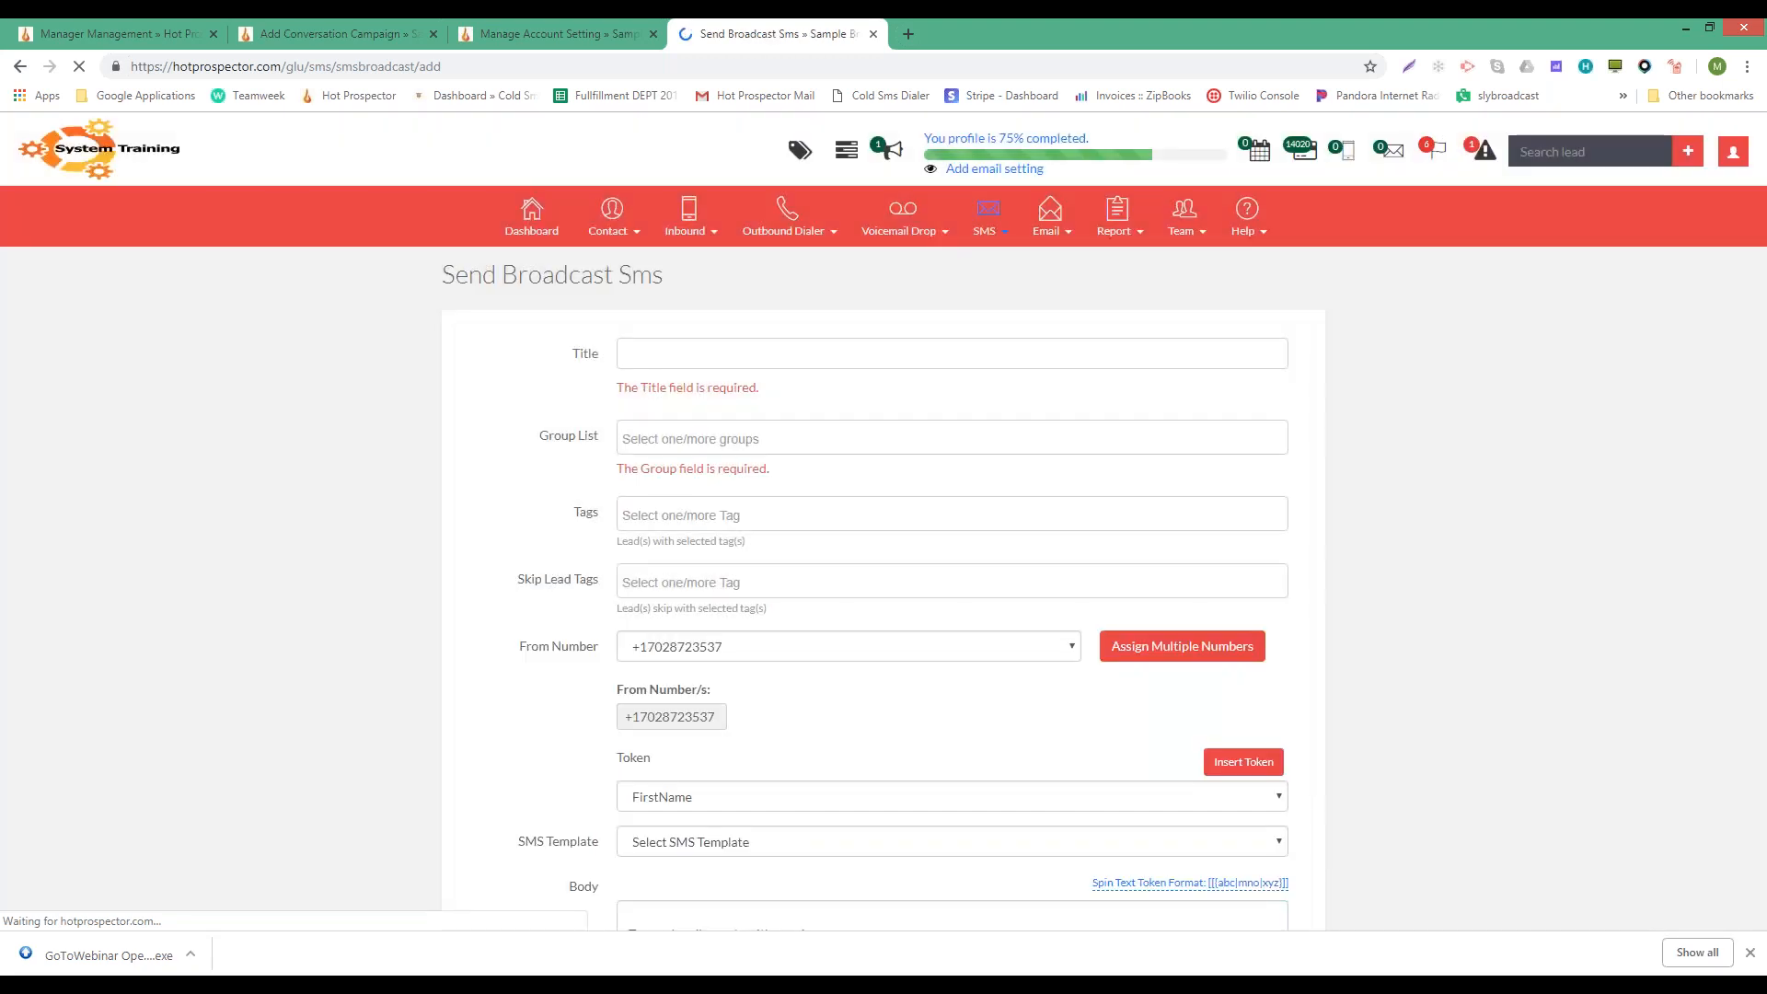
- Enter 'test' as the broadcast title and move on to Group List
left_click(695, 353)
type("e")
key("BackSpace")
type("test")
key("Tab")
key("Tab")
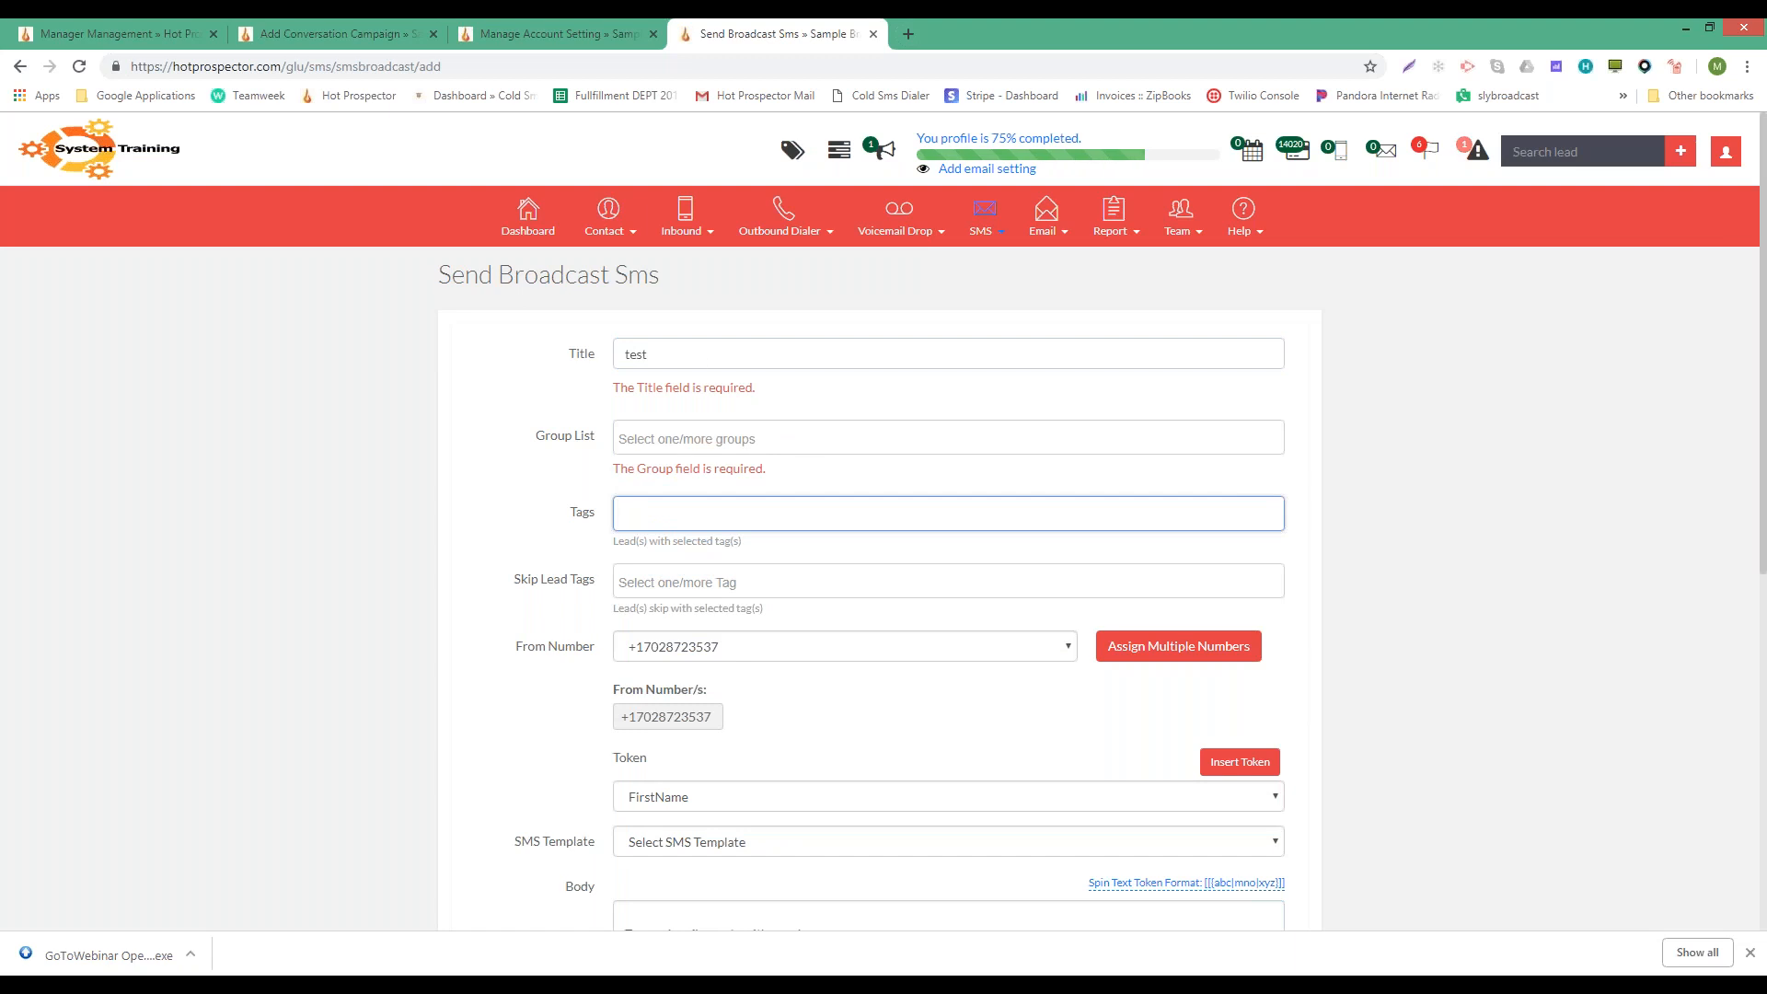
scroll(704, 370, "down", 5)
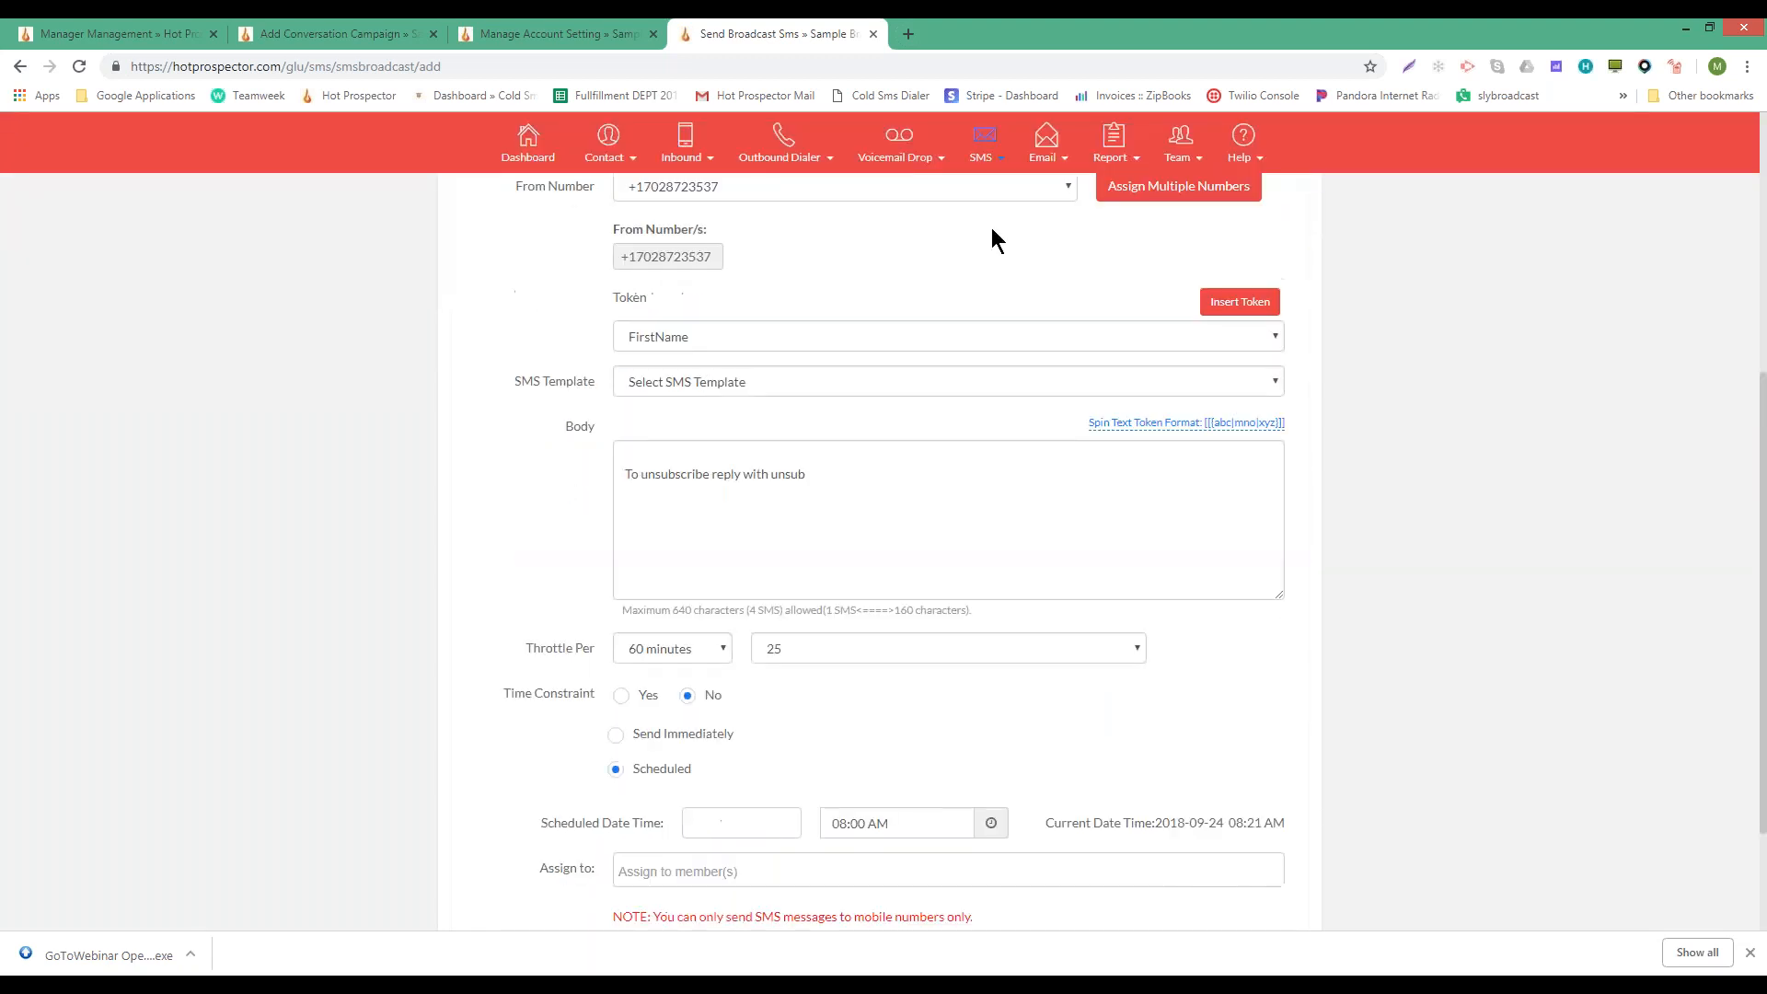
scroll(973, 304, "up", 1)
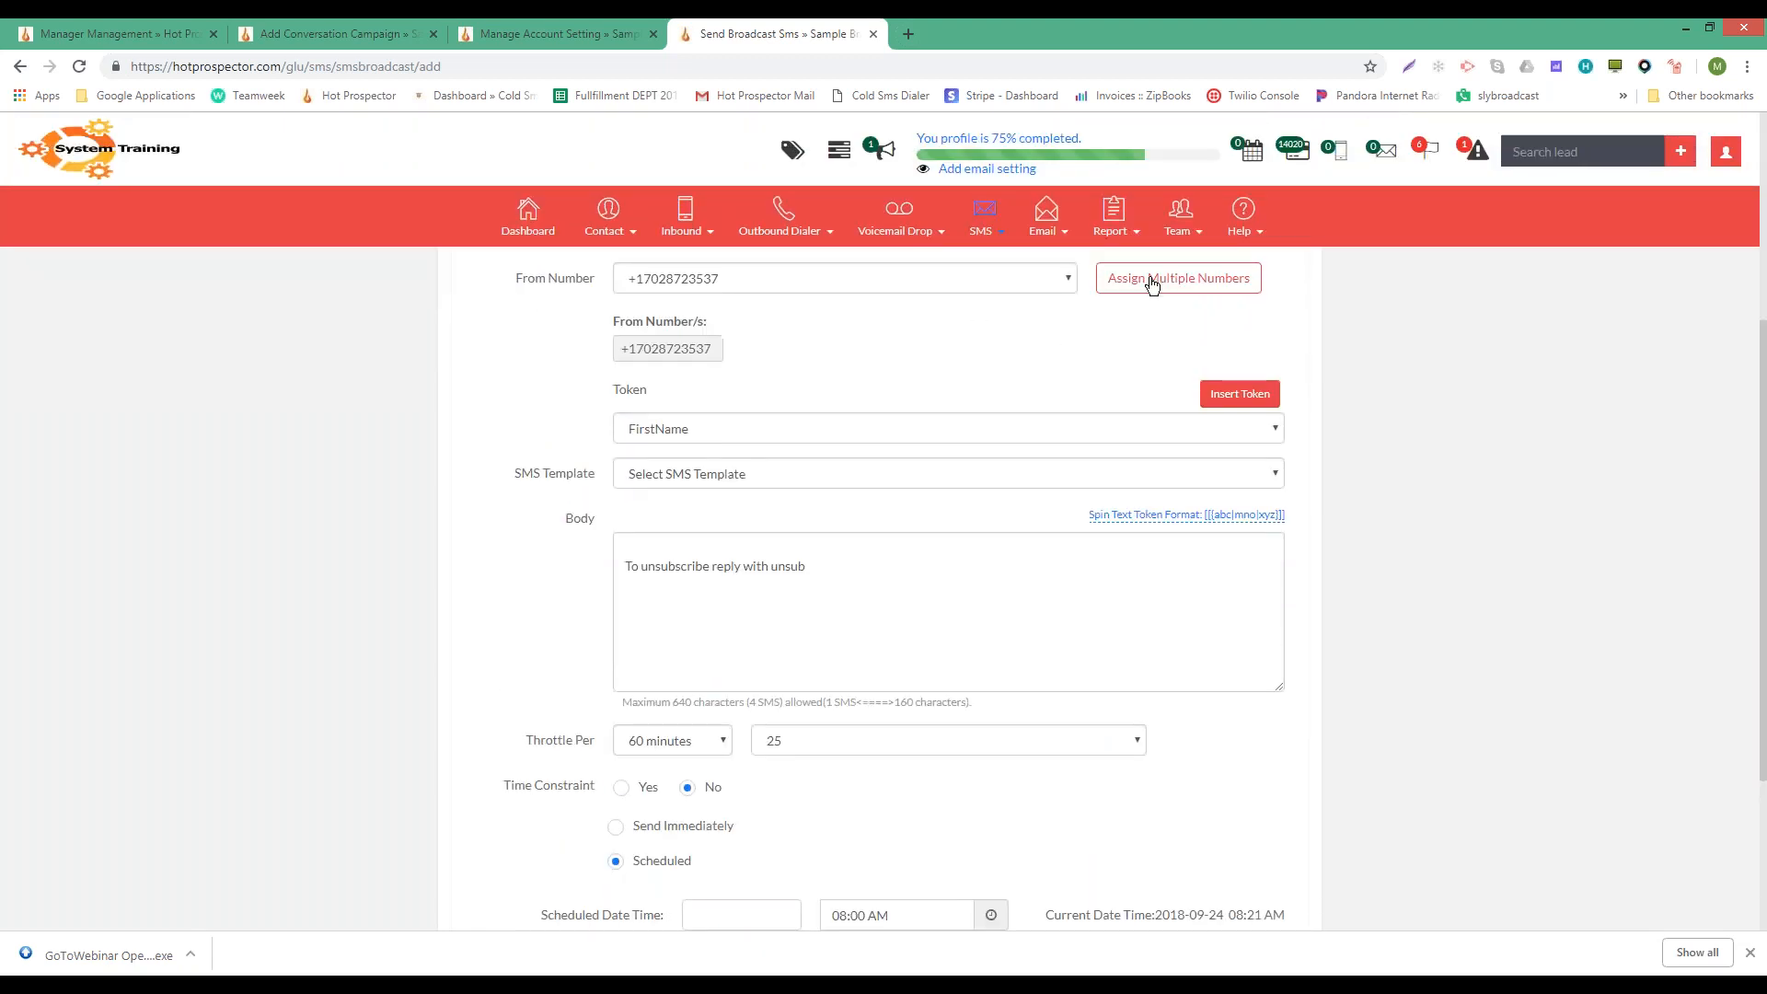
- Assign the two other purchased numbers as additional sender numbers
left_click(1151, 281)
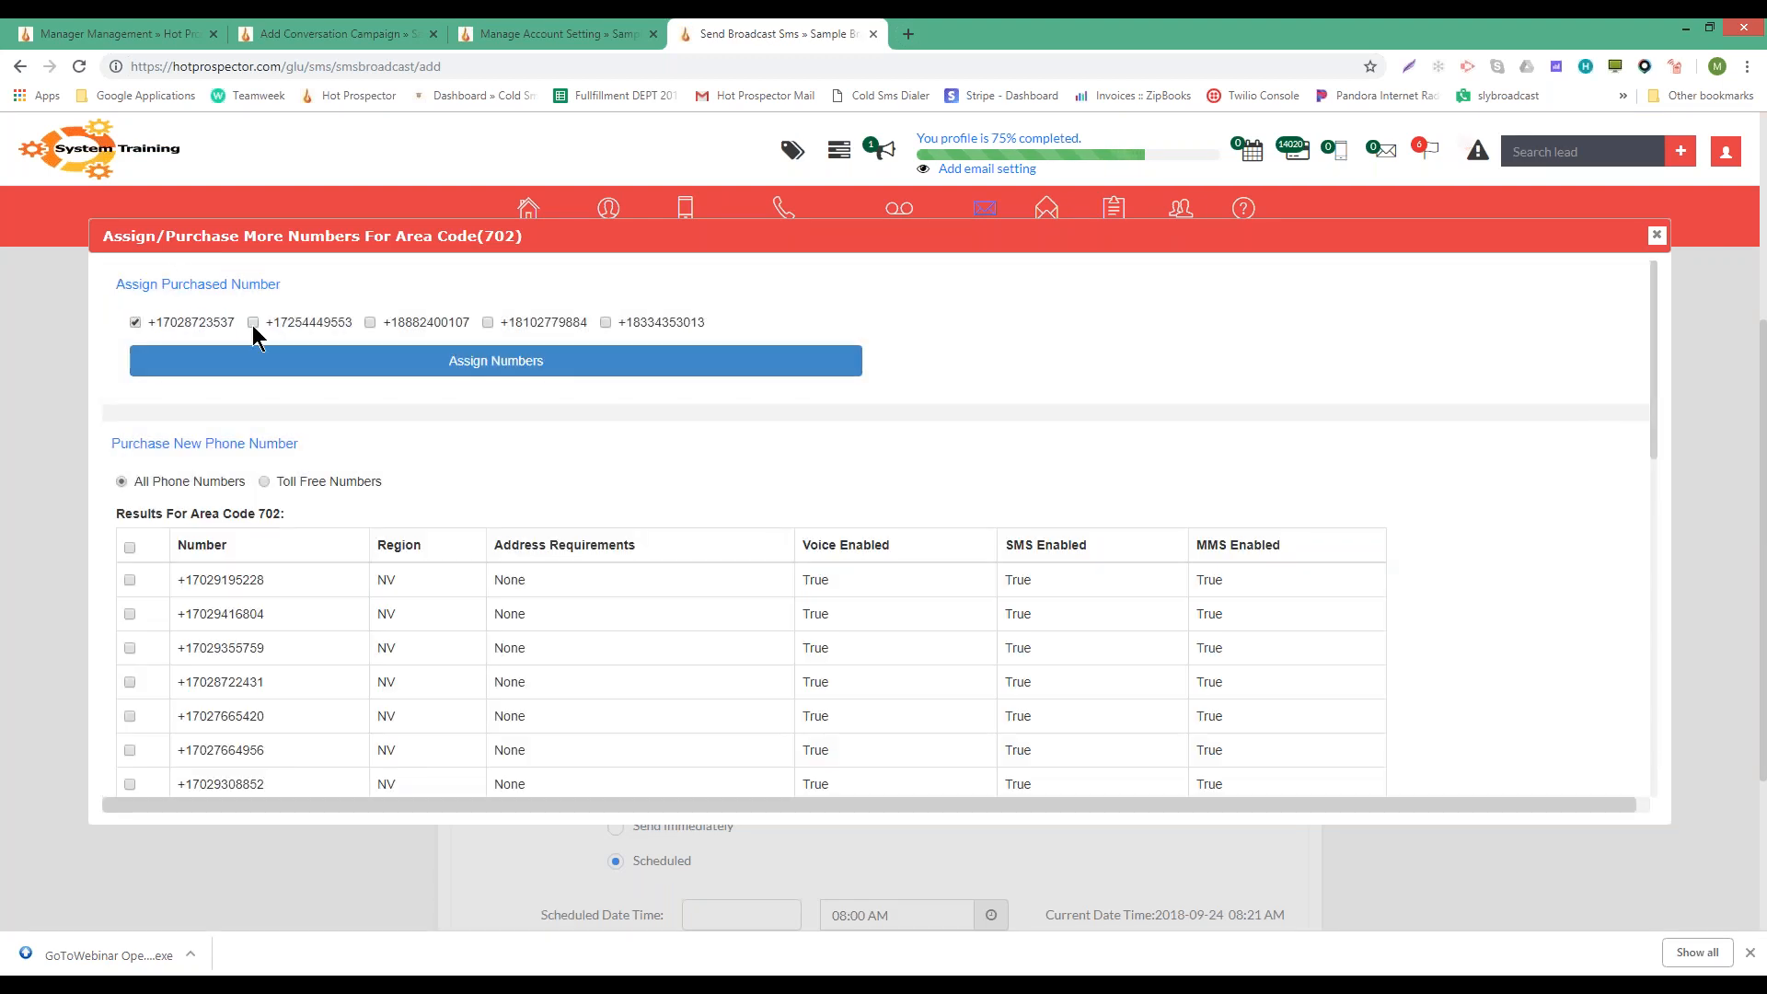
left_click(253, 322)
left_click(368, 322)
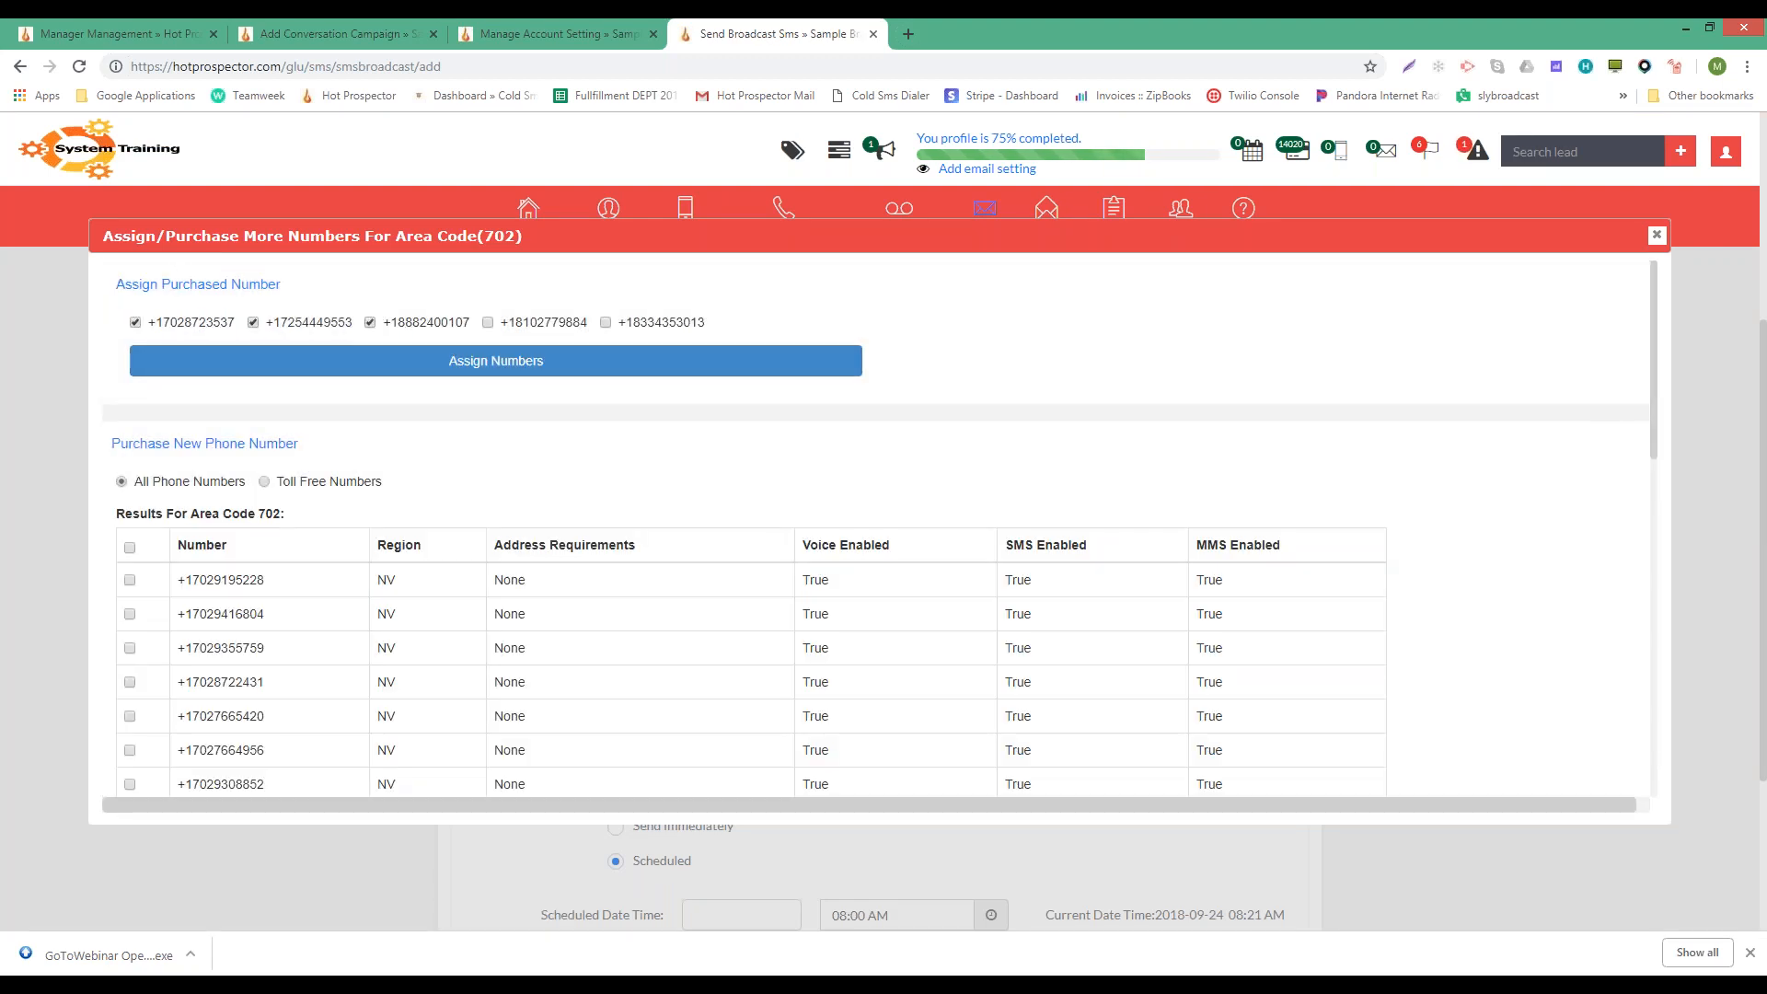
left_click(334, 361)
scroll(773, 403, "down", 3)
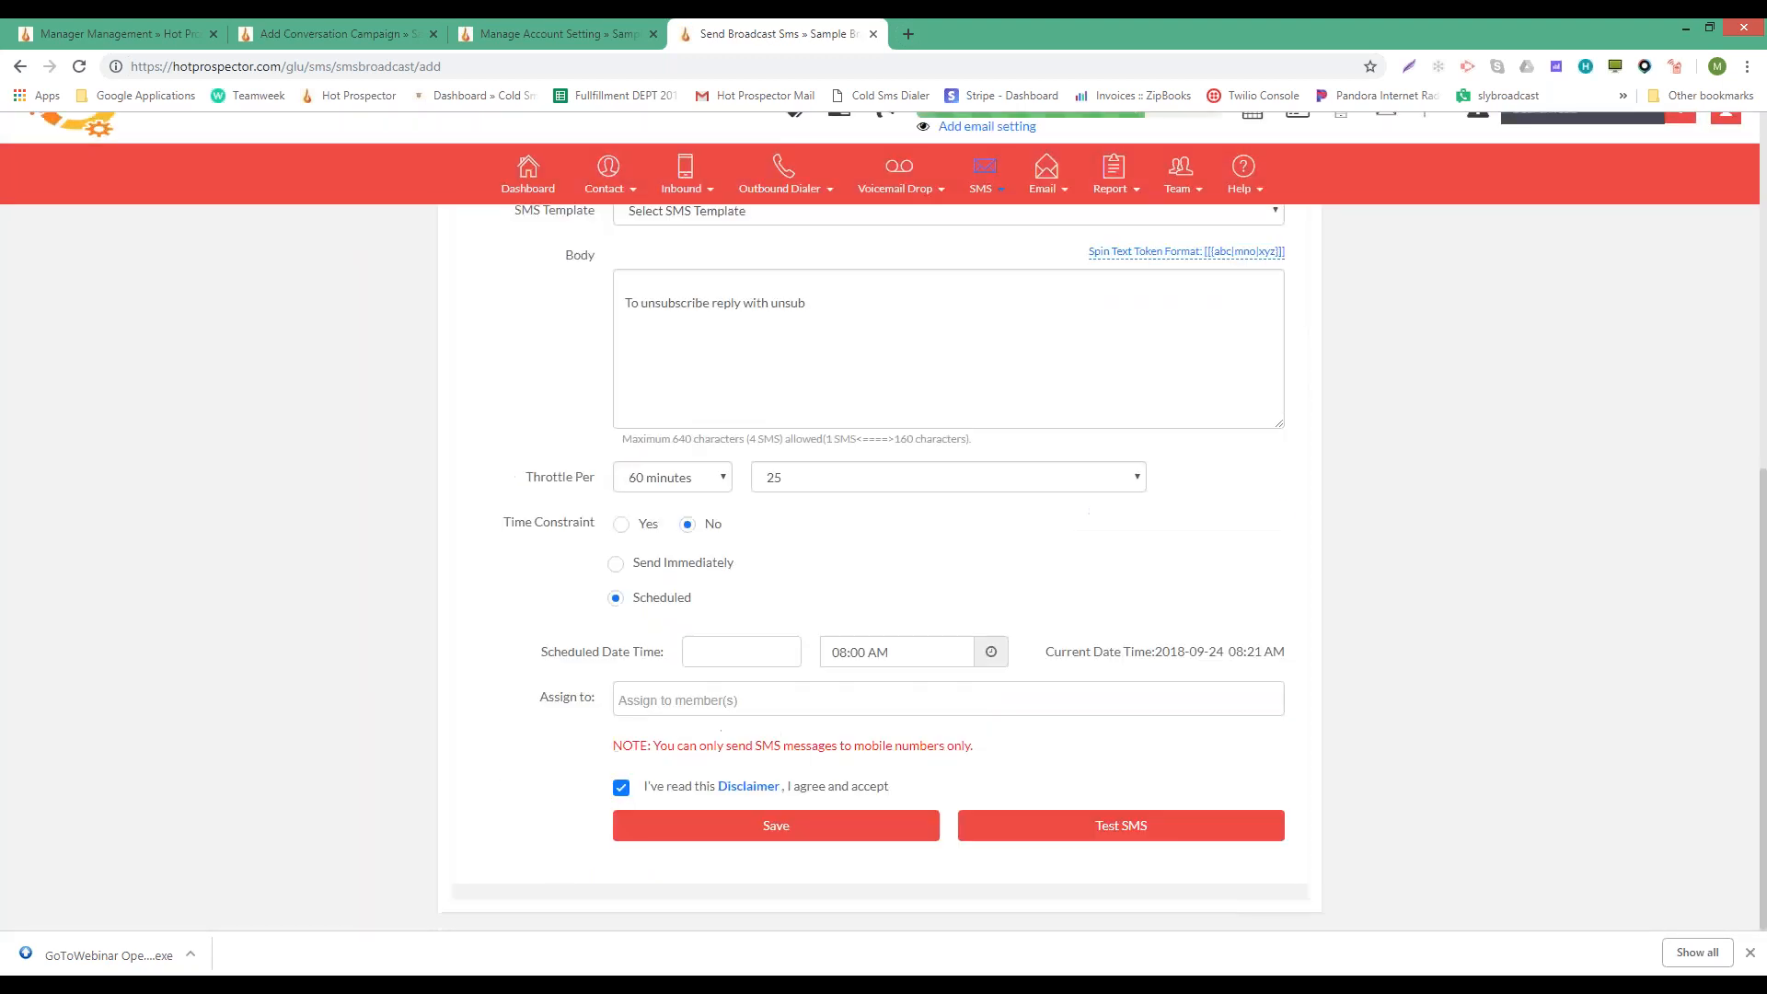
scroll(742, 395, "up", 2)
left_click(654, 465)
- Write 'Testing' as the first line of the message body
type("Testing")
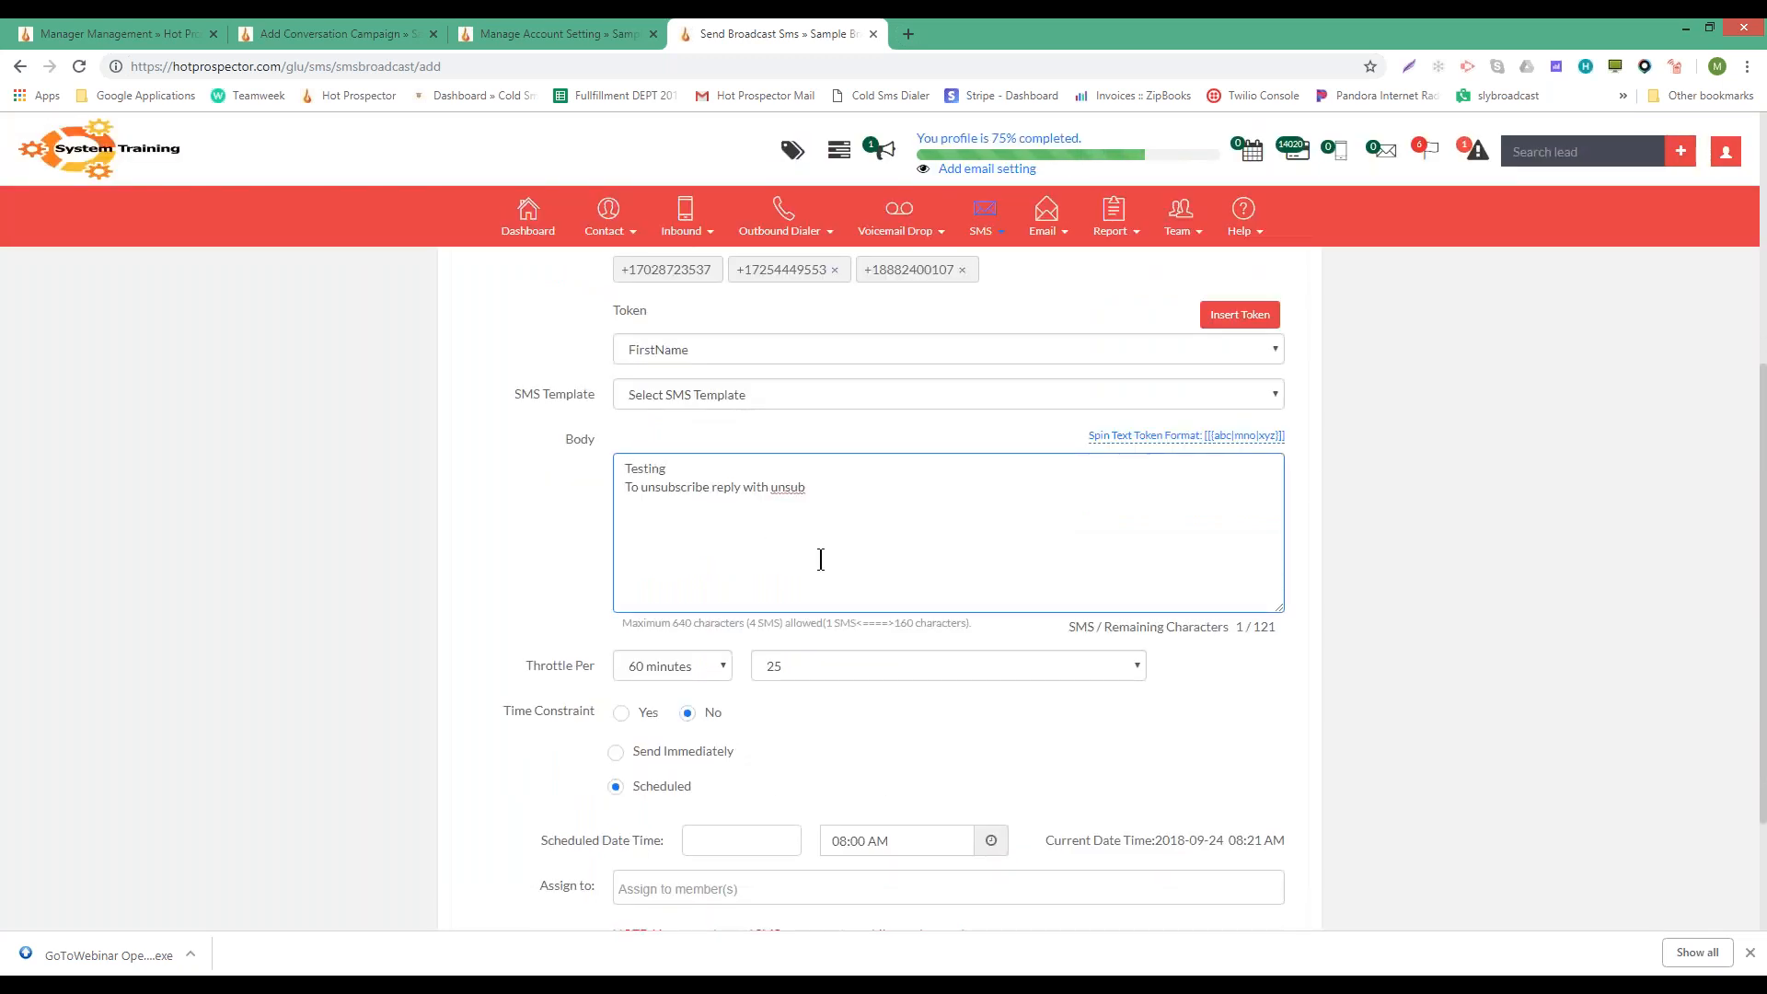
scroll(820, 557, "down", 1)
scroll(820, 558, "down", 2)
- Schedule the broadcast for the 25th at 10:00, leaving it on Scheduled send
left_click(720, 650)
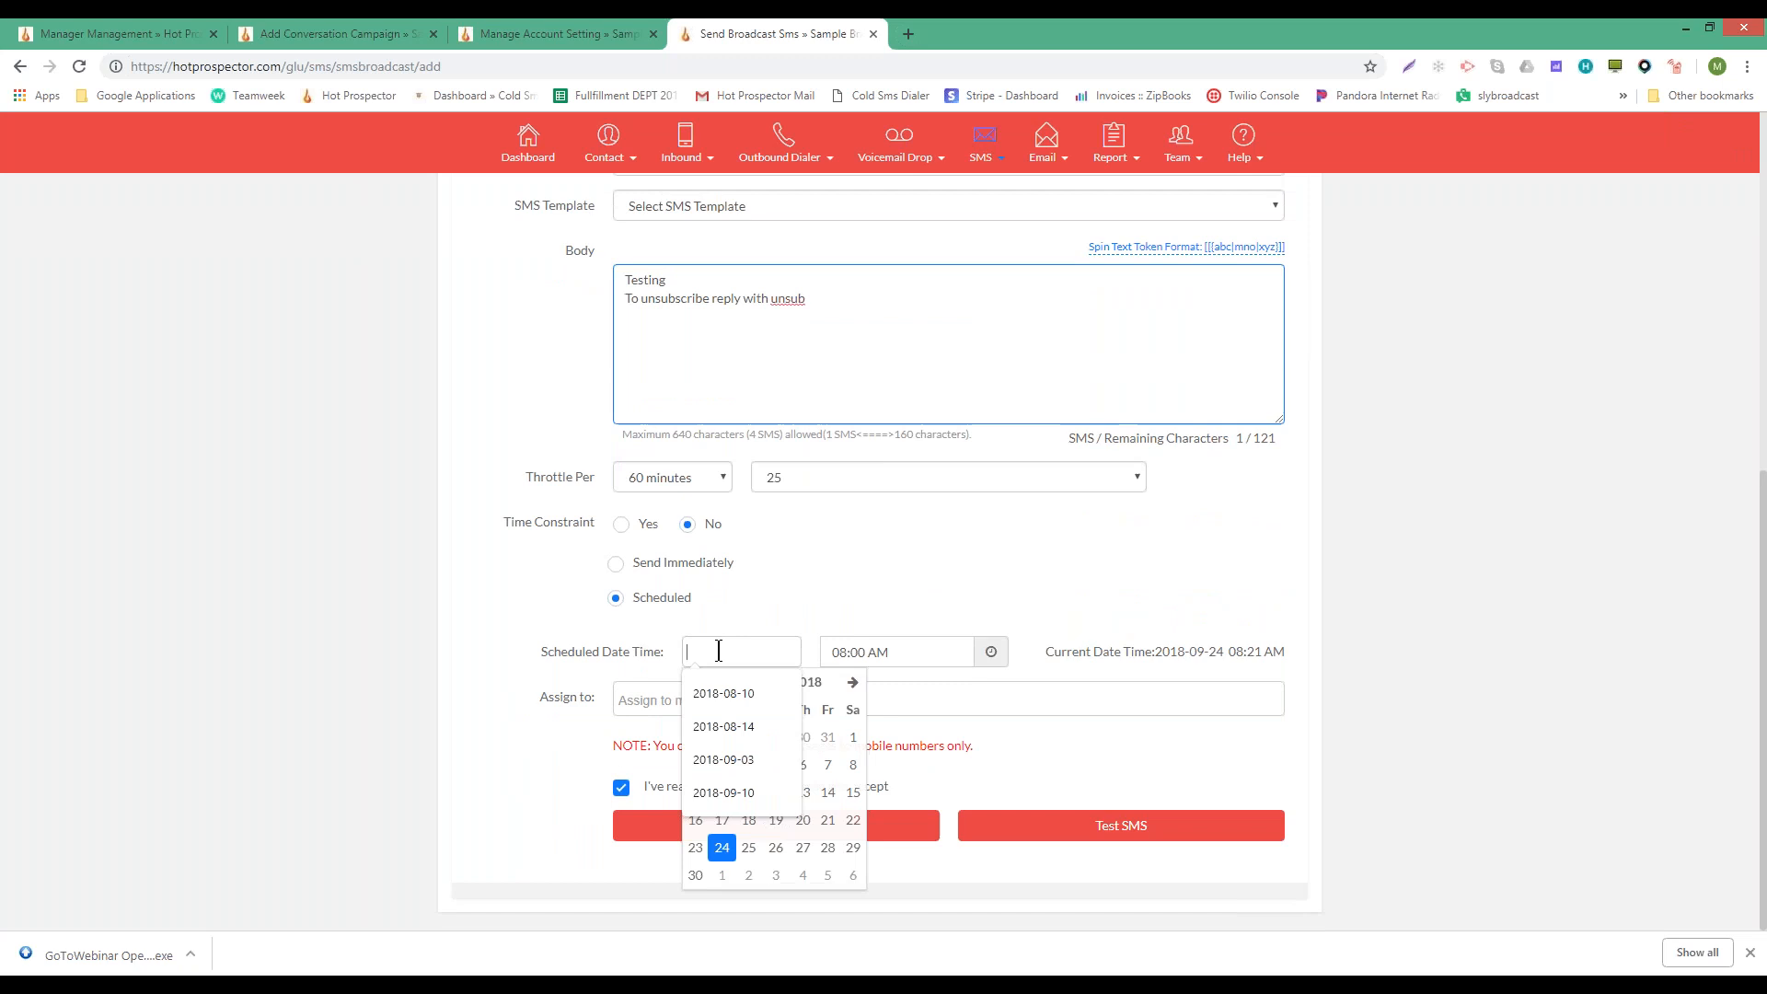
left_click(748, 847)
left_click(838, 650)
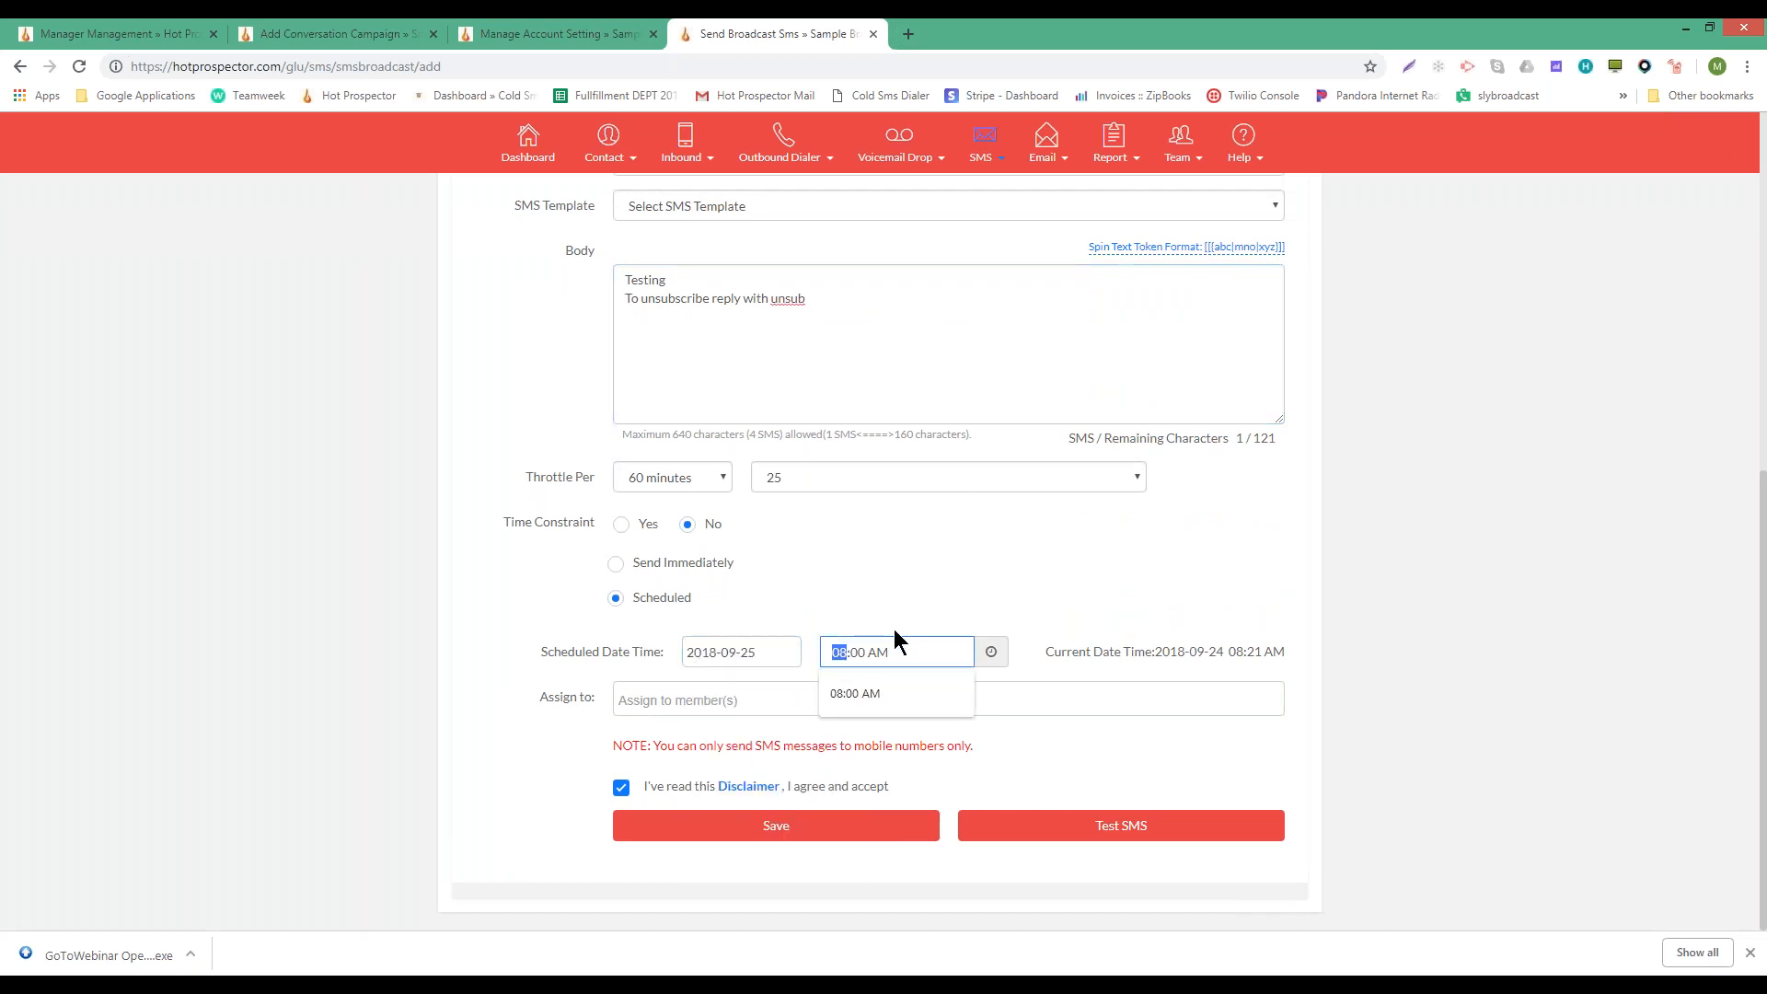
type("10")
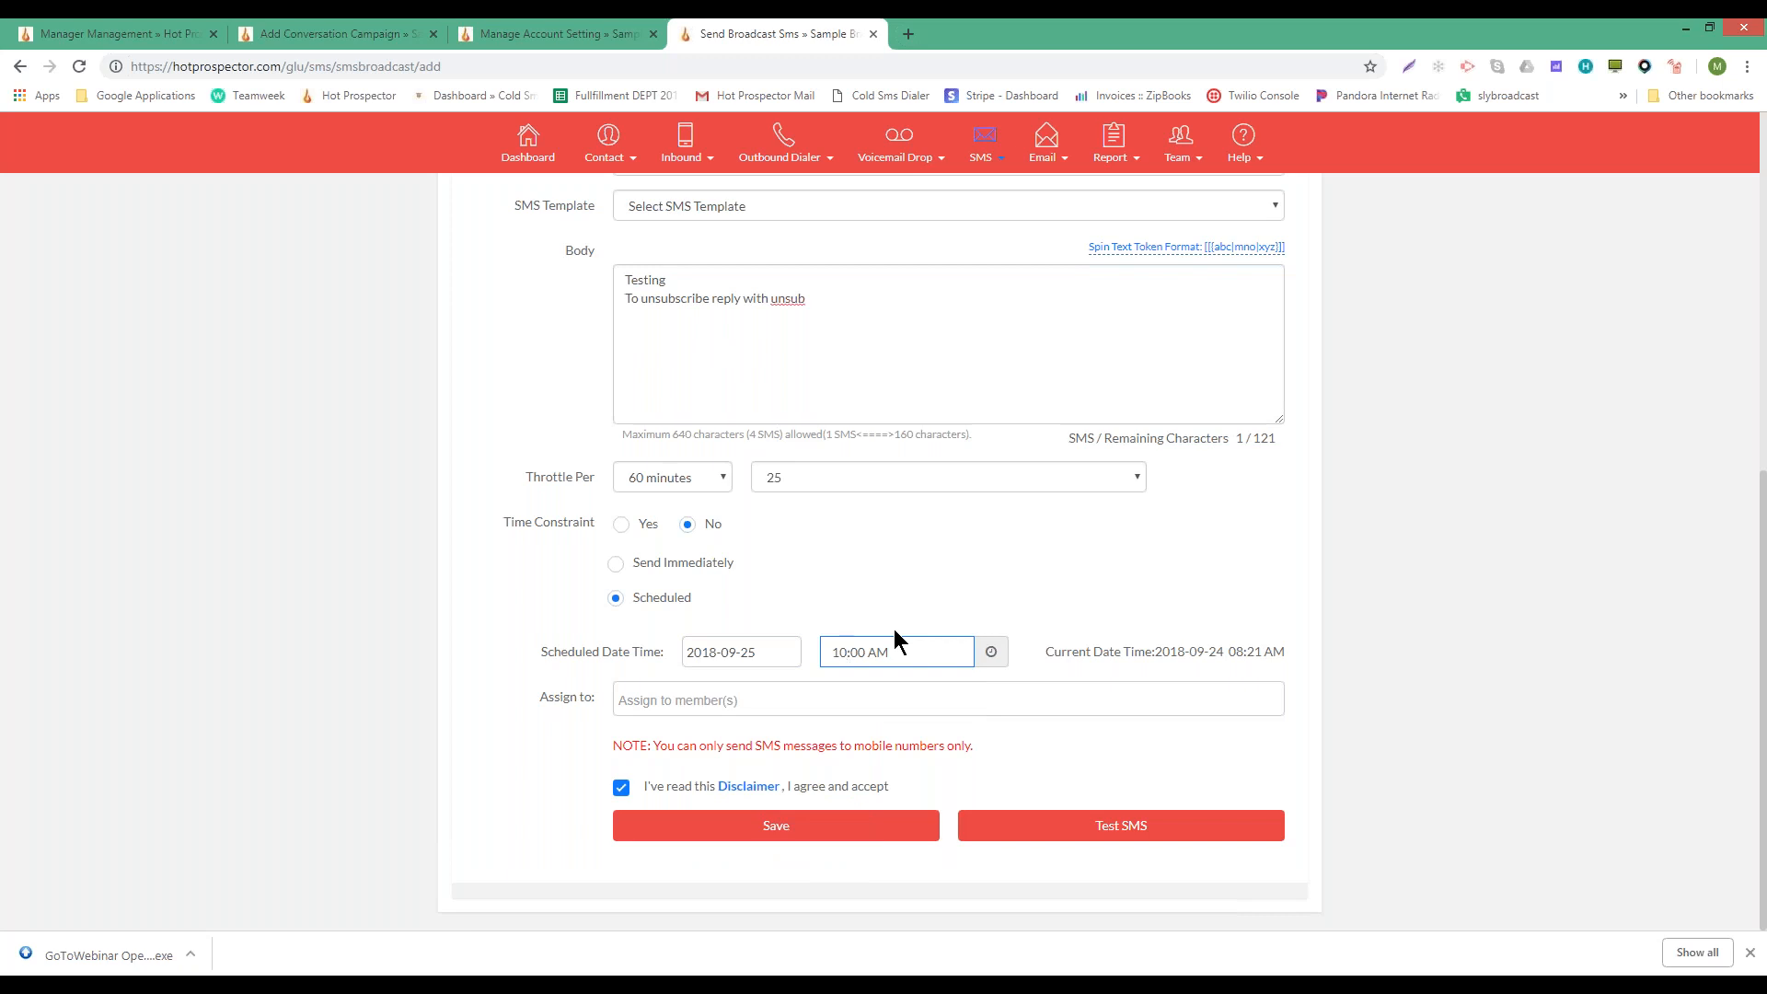
left_click(618, 563)
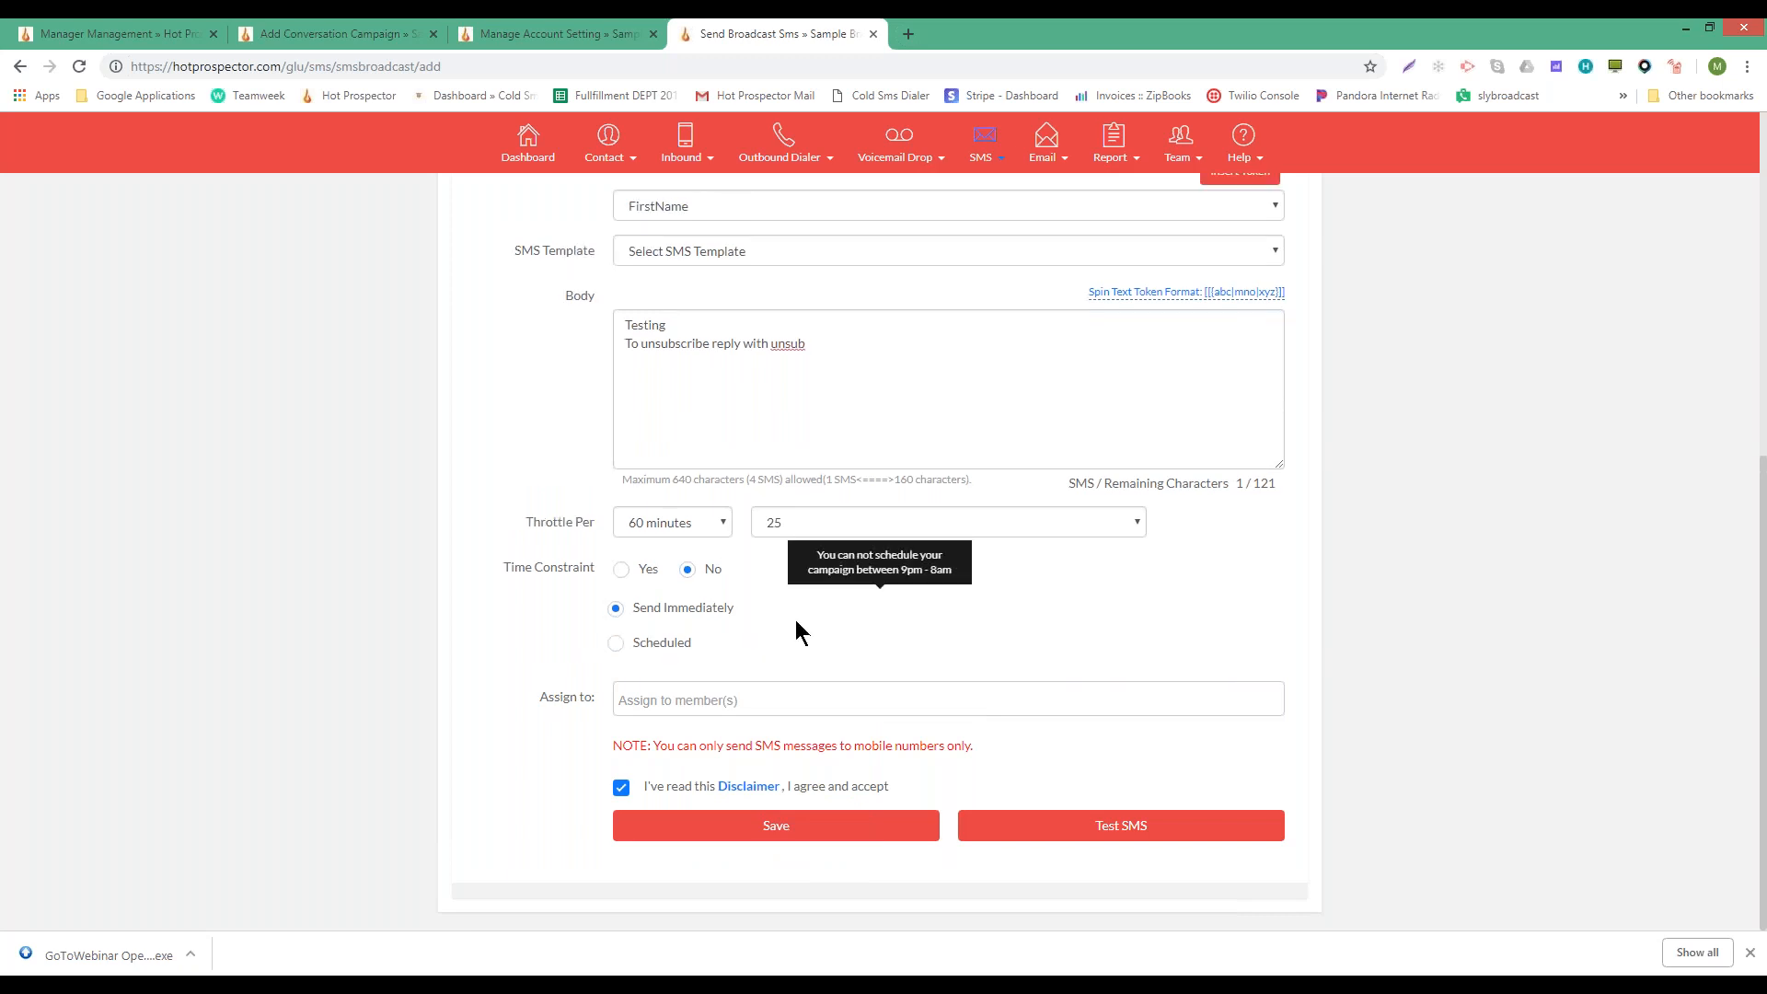
left_click(633, 647)
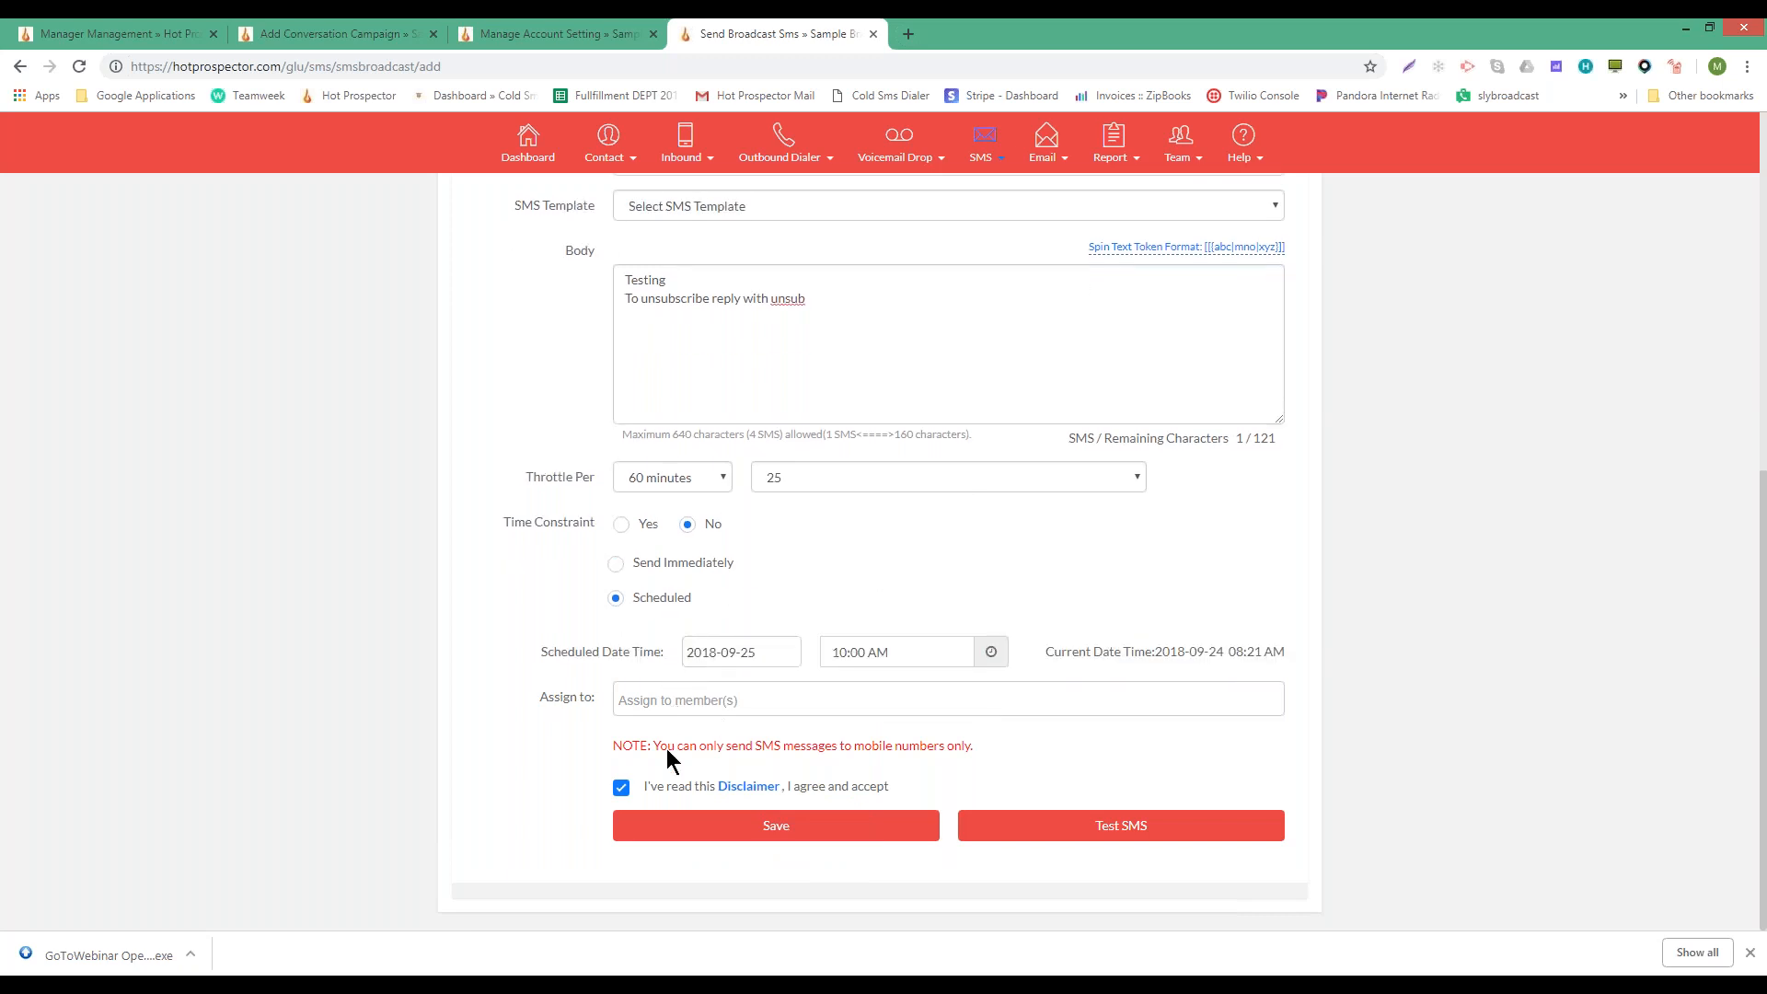
- Resubmit the form and select App test as the broadcast group
left_click(882, 827)
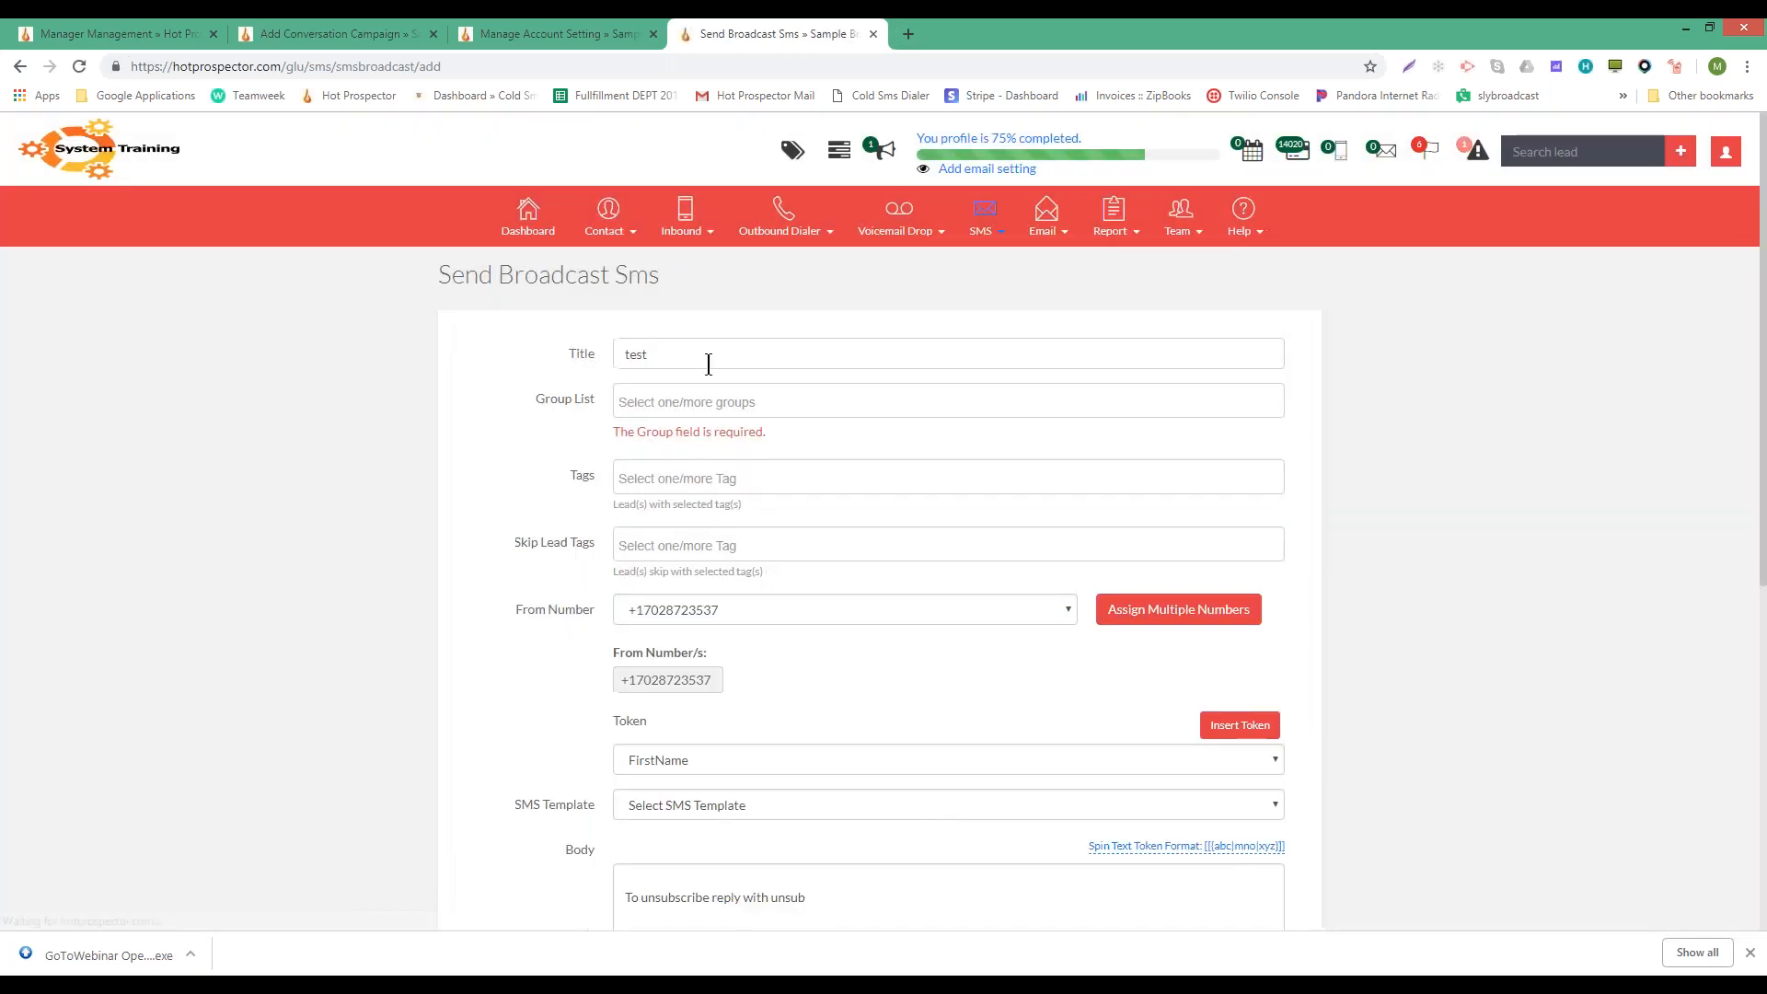
left_click(709, 403)
left_click(672, 488)
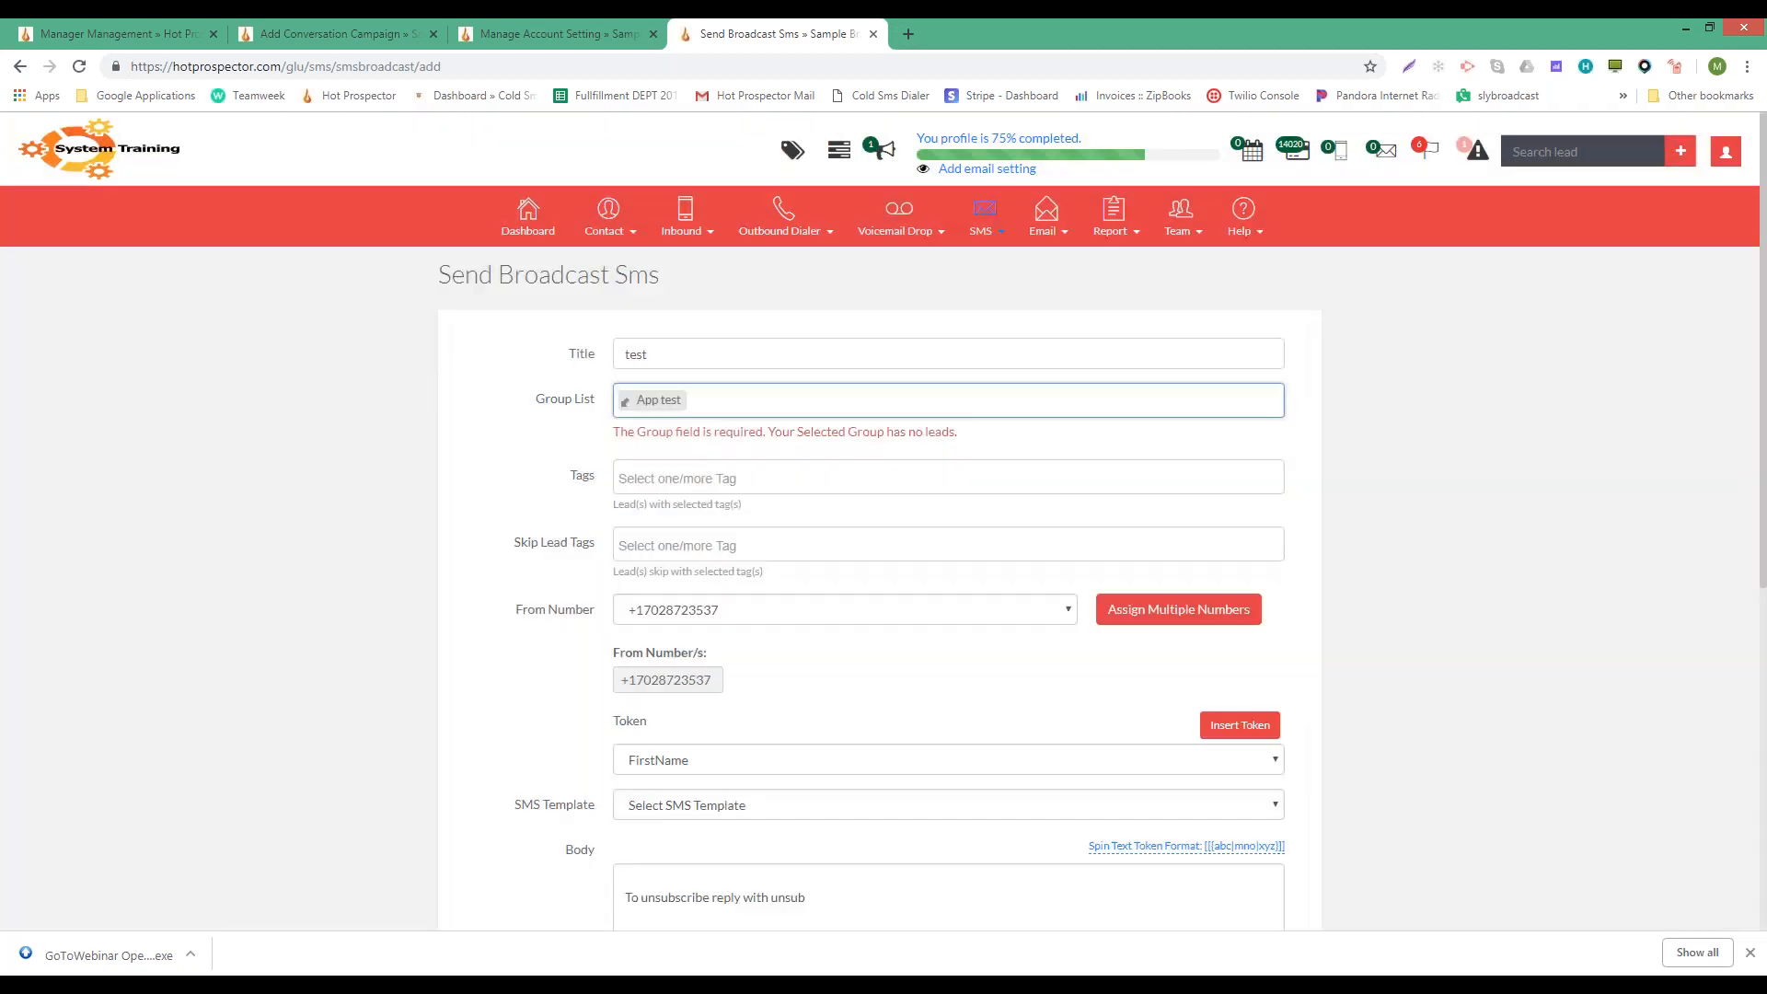
- Reassign the checked sender numbers so three From numbers are listed
scroll(756, 642, "down", 4)
left_click(1178, 240)
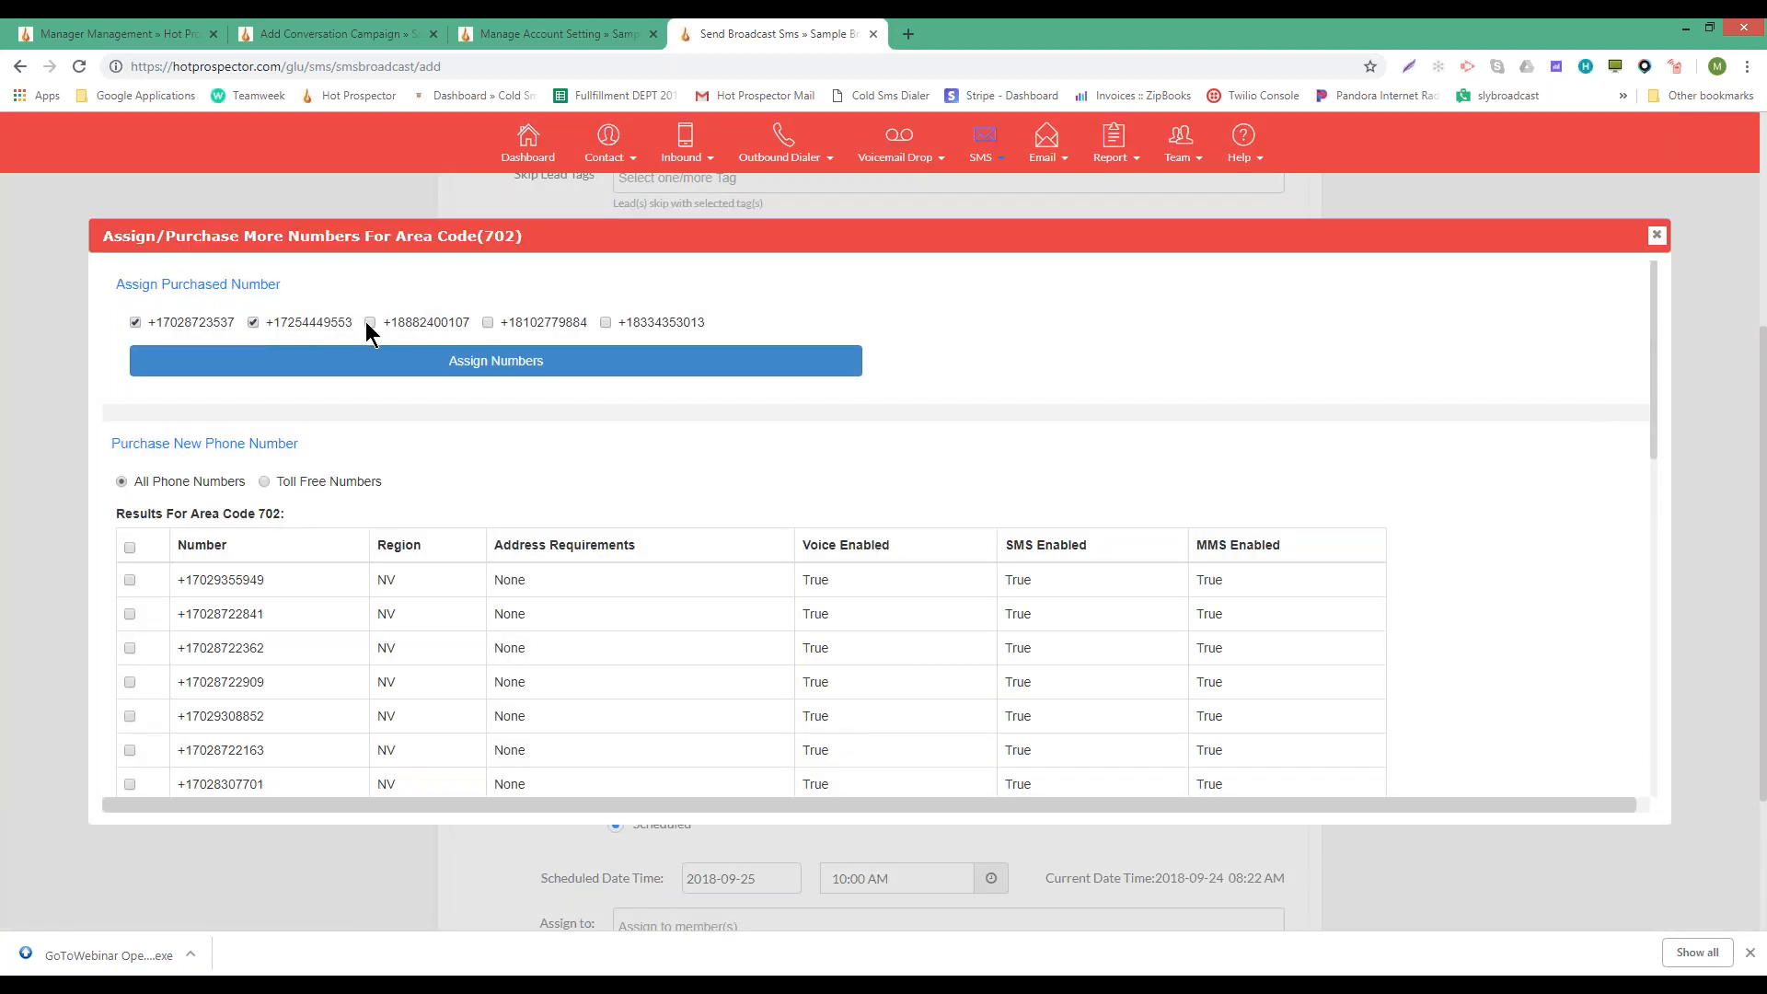
left_click(373, 361)
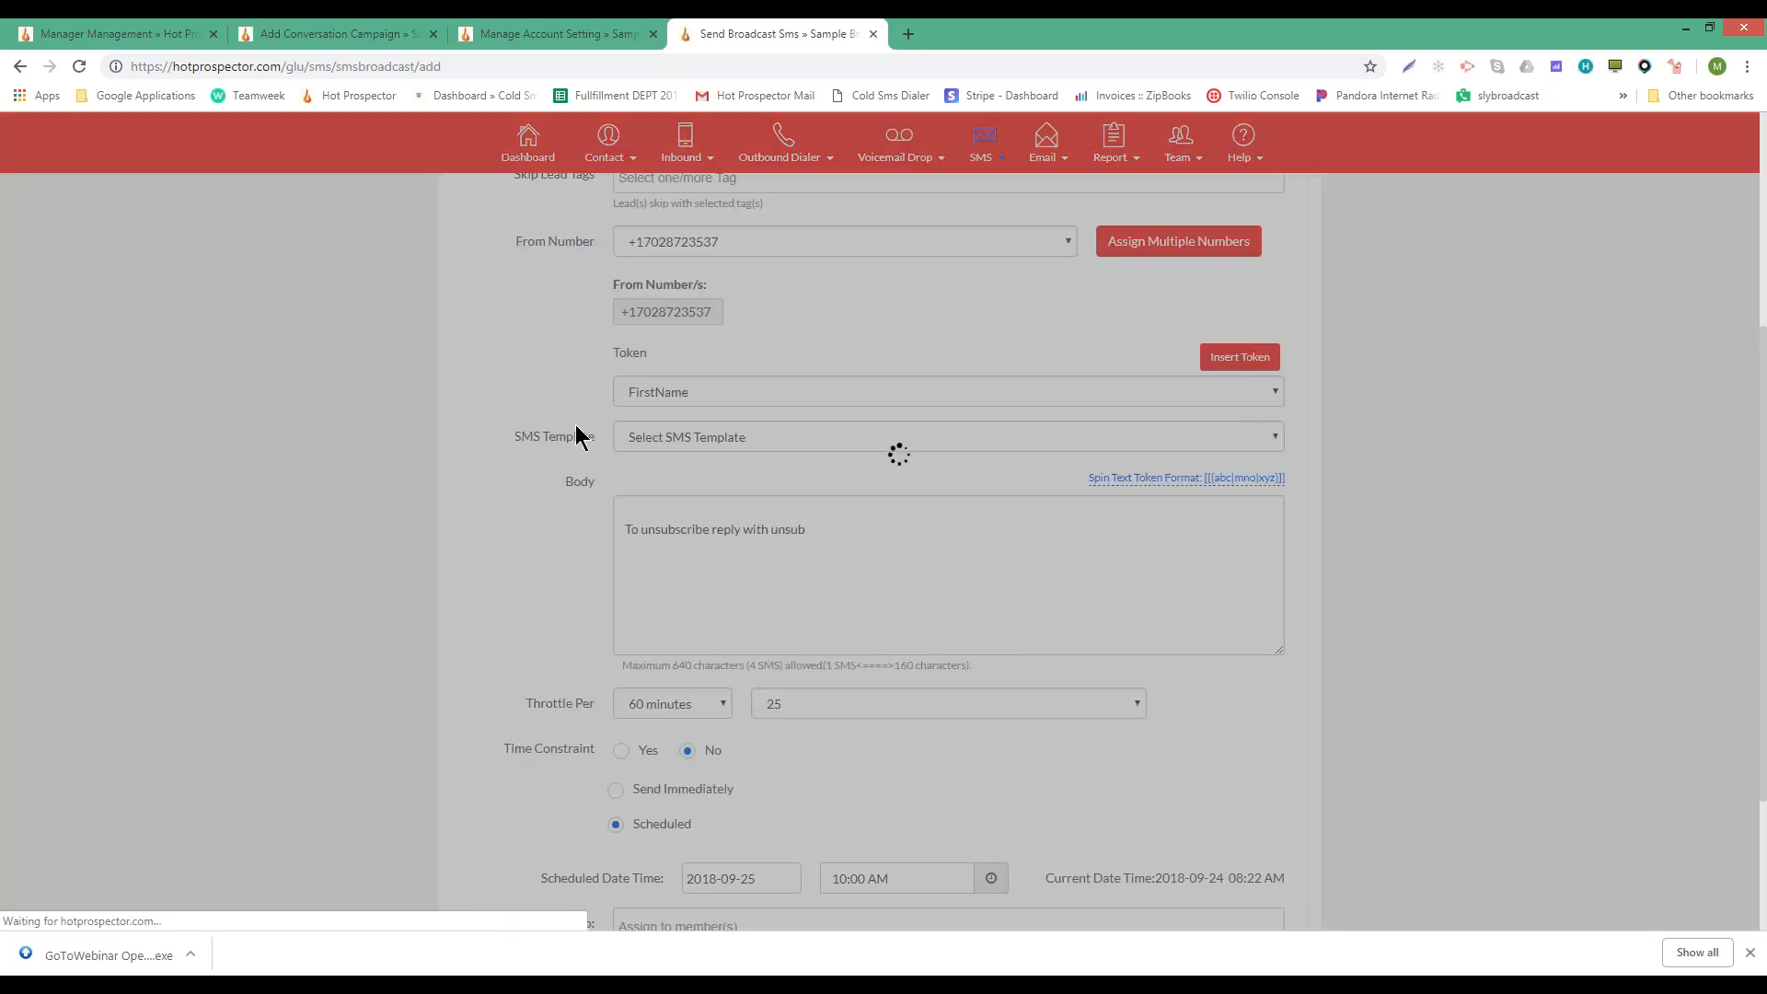
scroll(1123, 322, "down", 1)
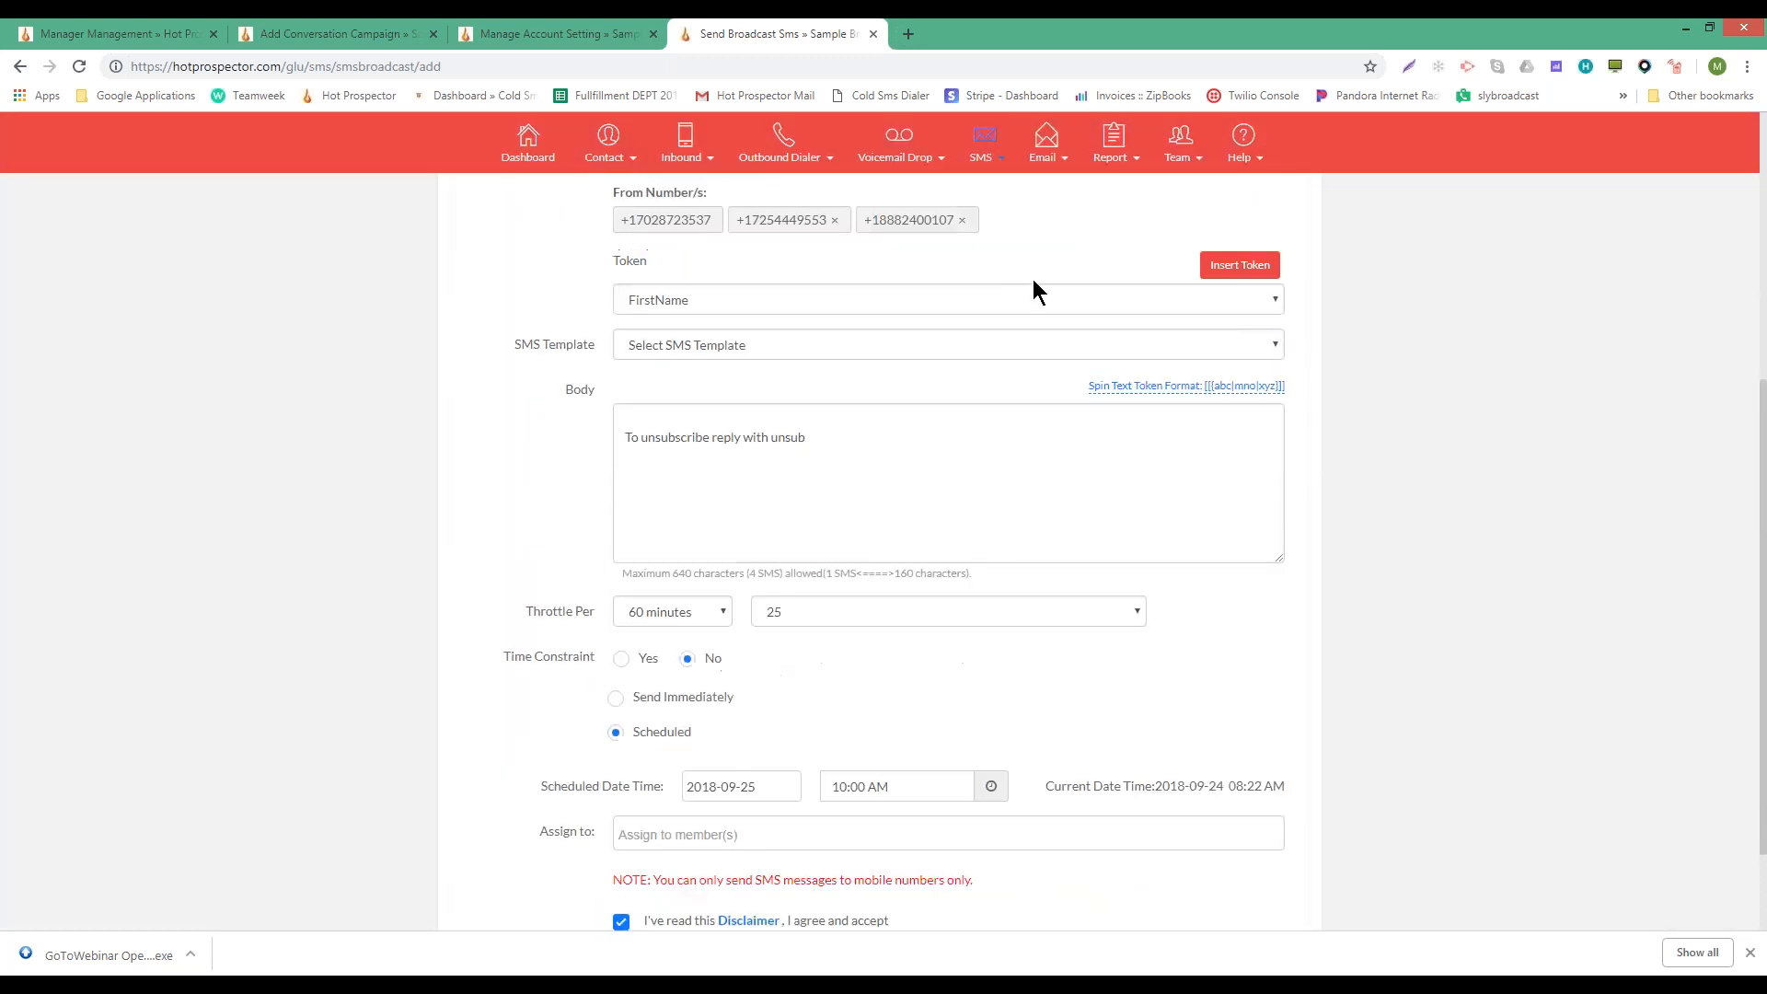
scroll(1032, 279, "up", 1)
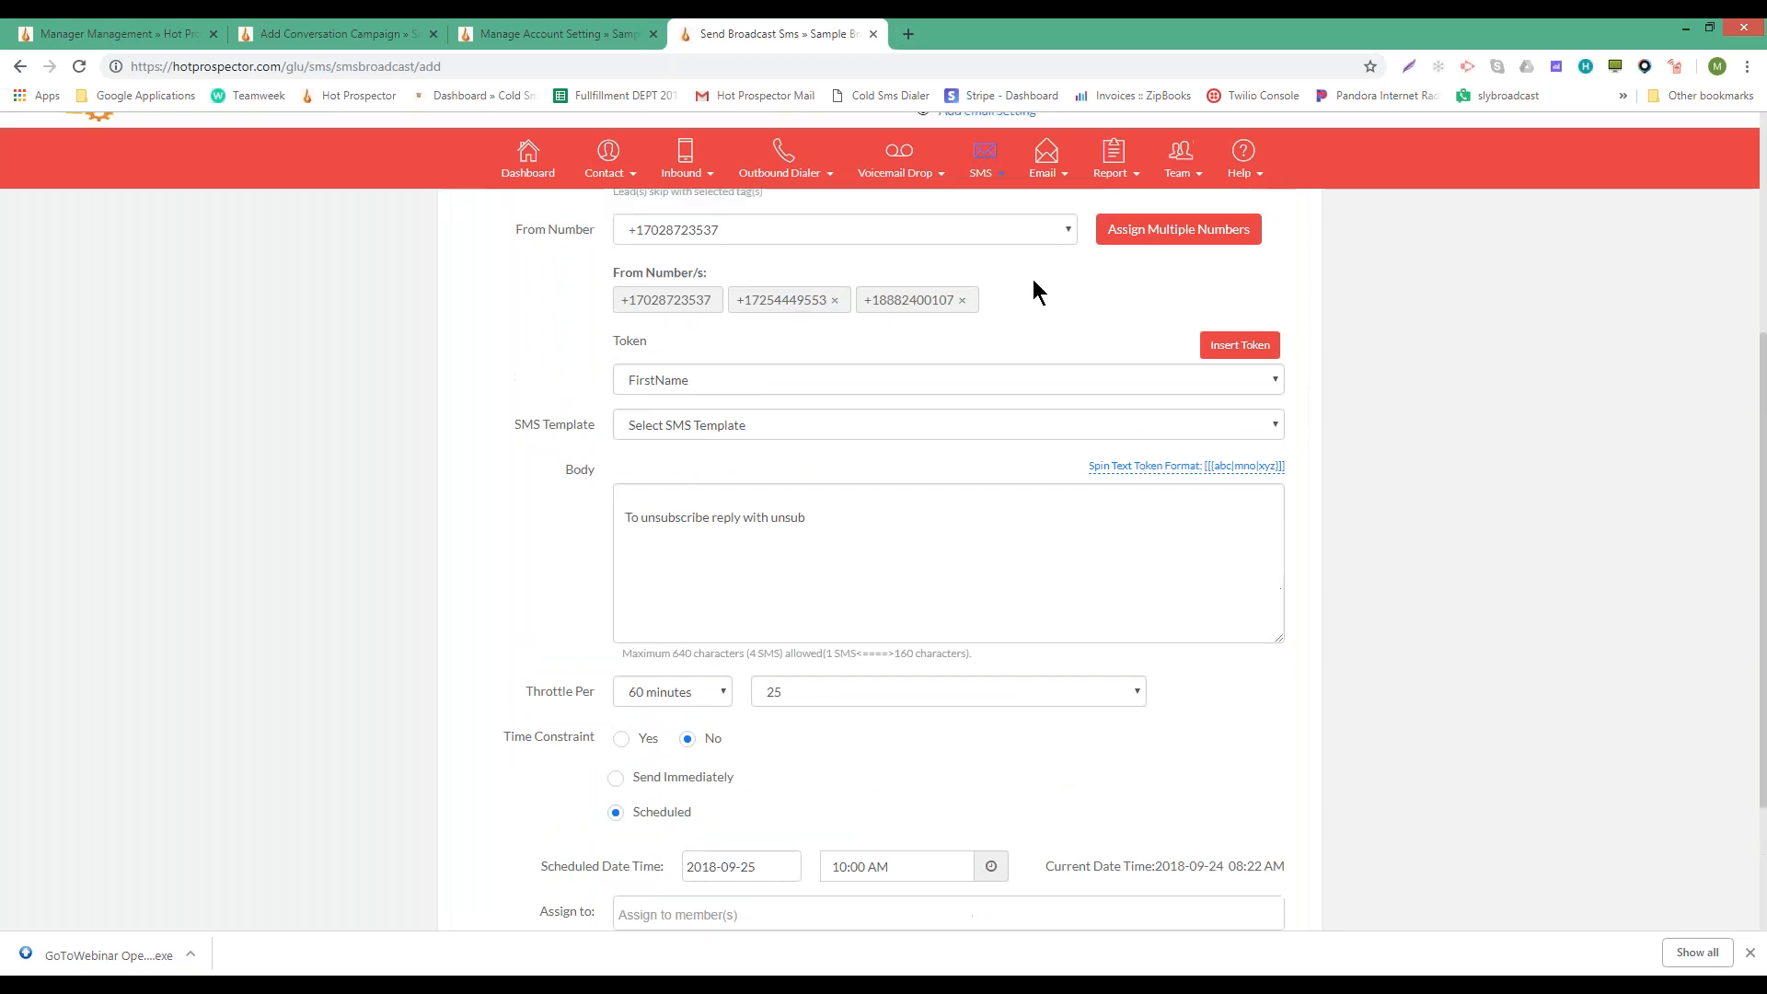
scroll(1038, 285, "down", 2)
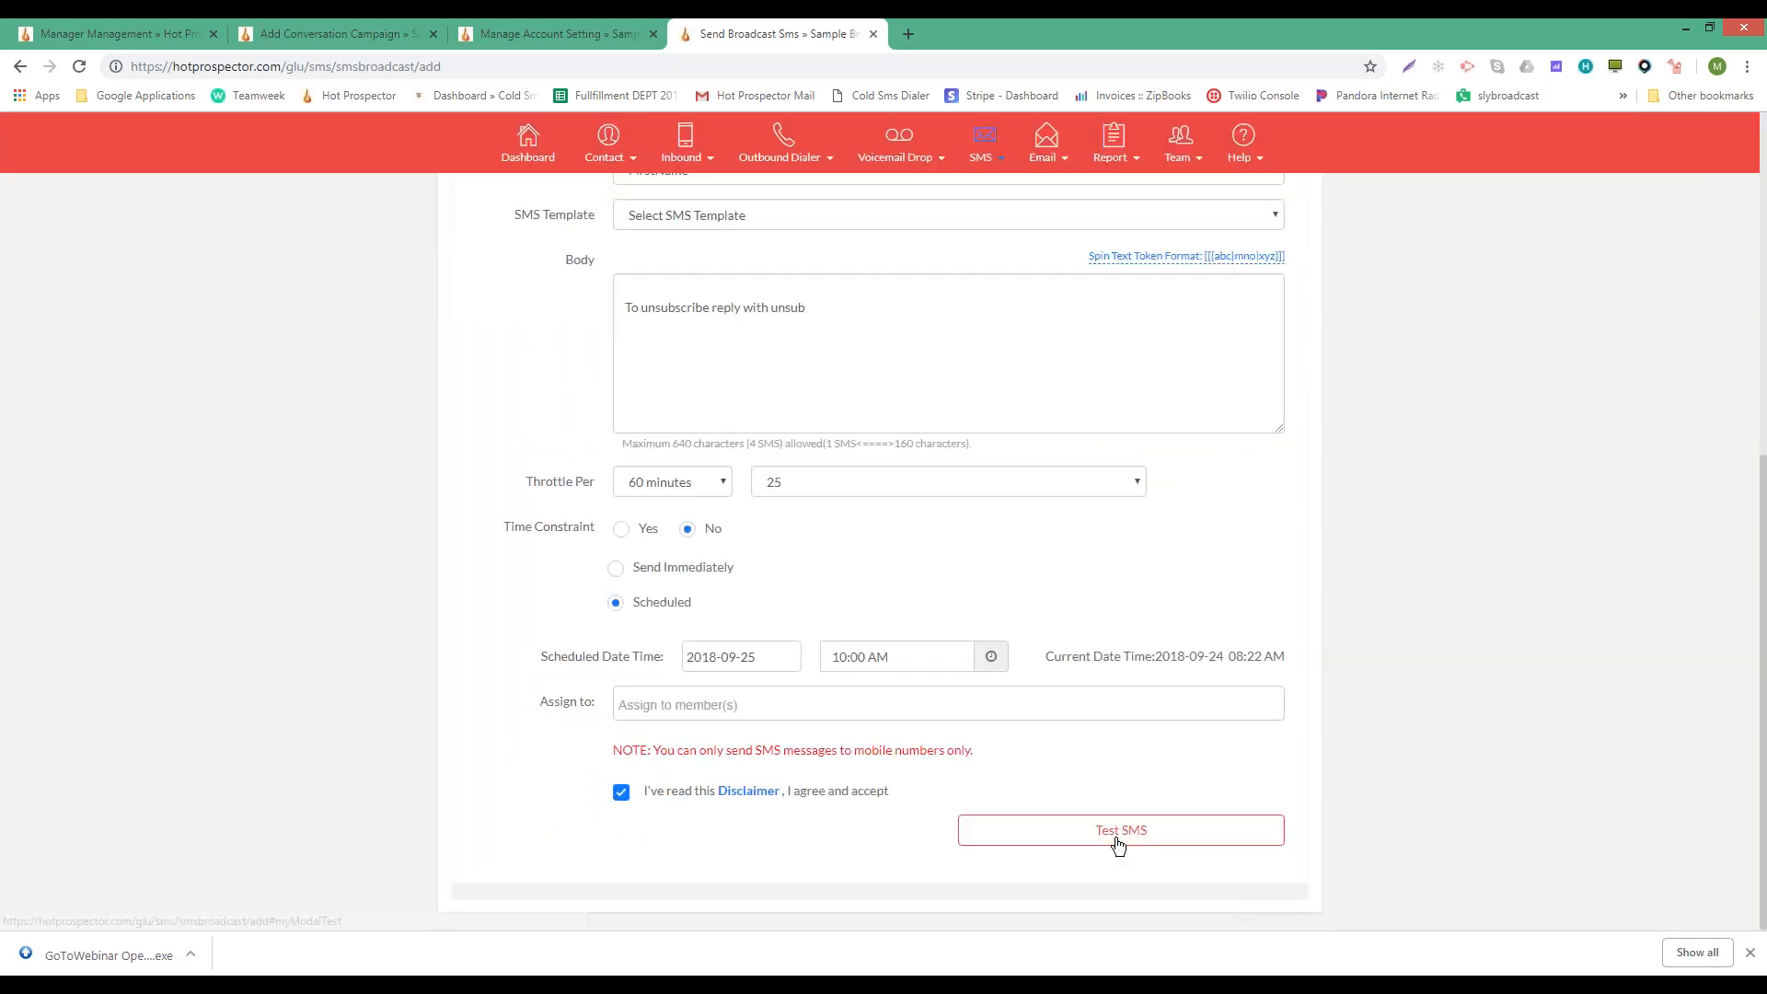
scroll(700, 815, "up", 7)
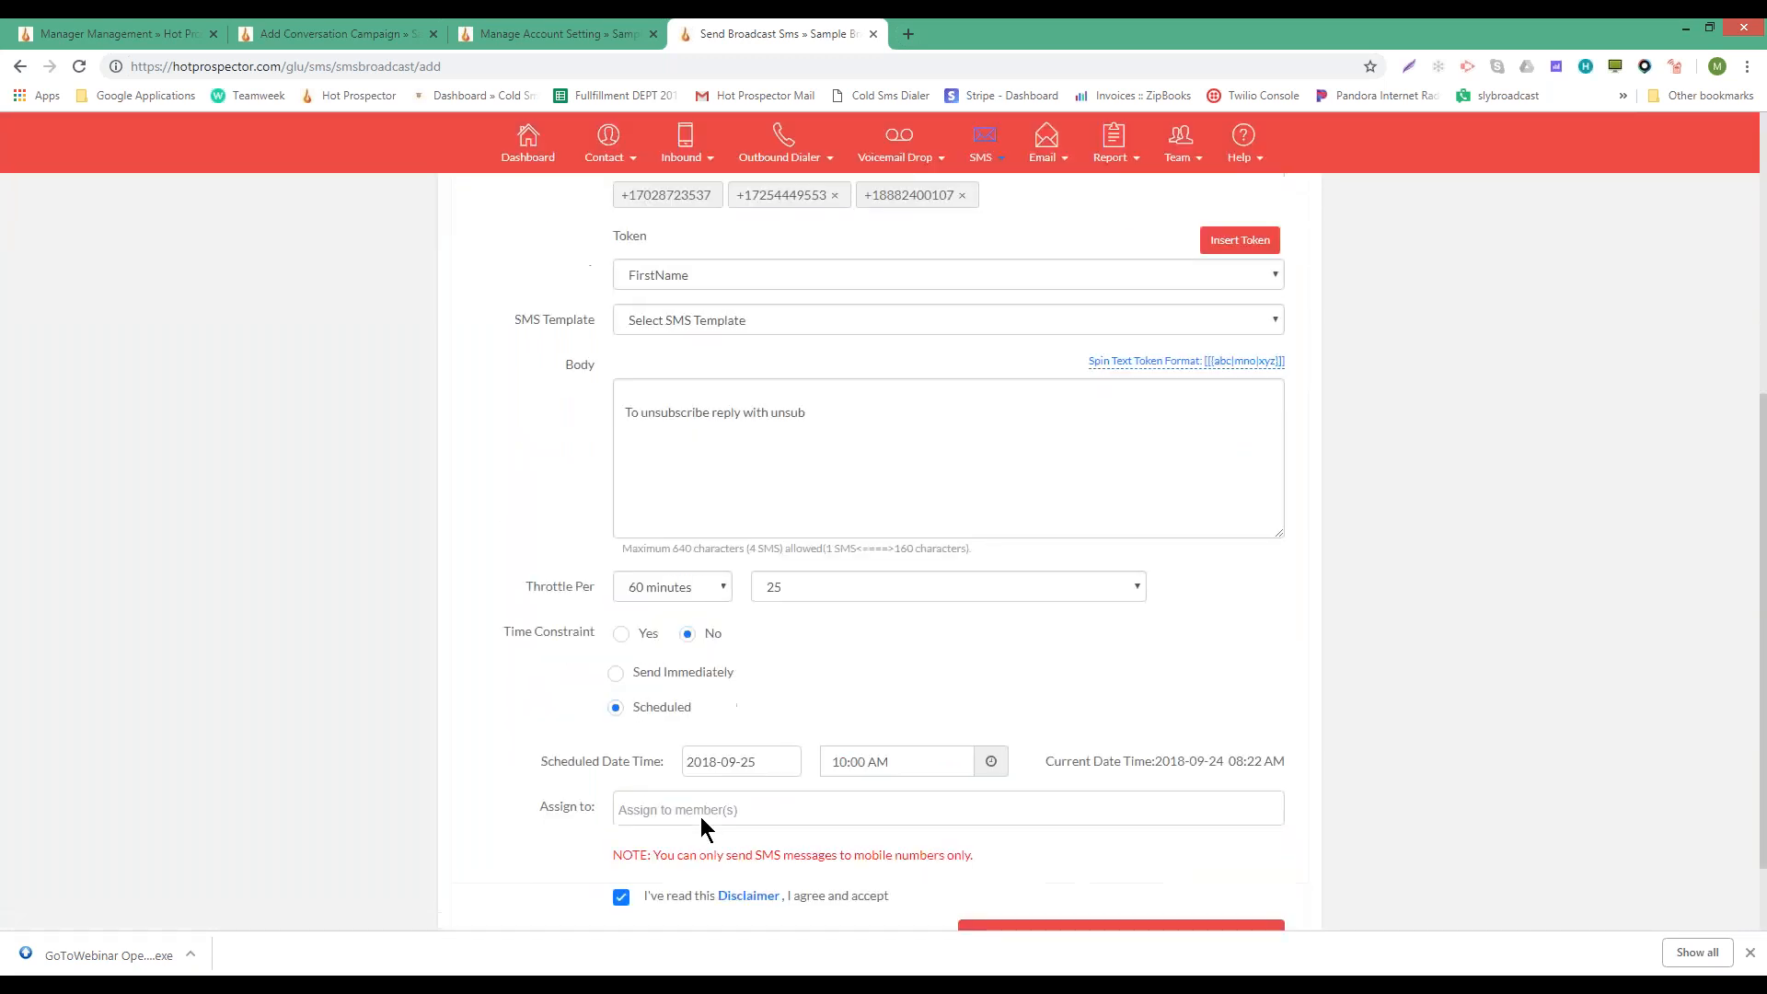
- Remove App test from the Group List
left_click(713, 399)
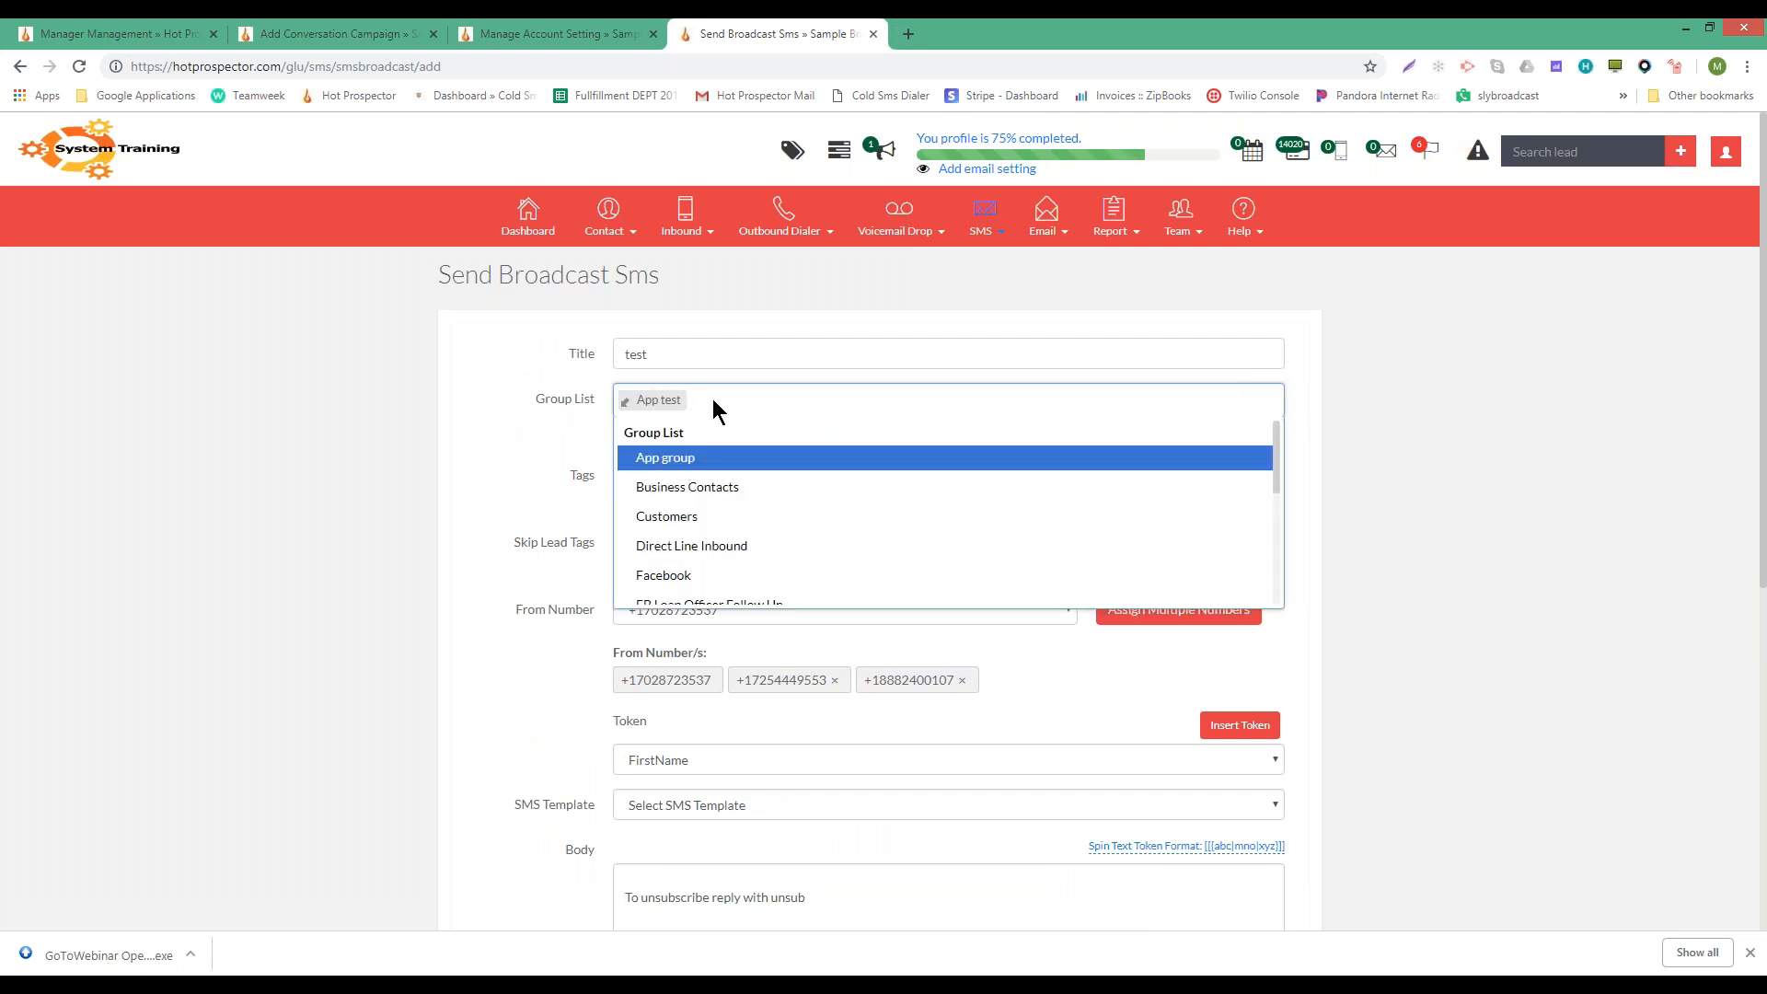
key("BackSpace")
key("BackSpace")
scroll(755, 515, "down", 1)
scroll(757, 523, "down", 5)
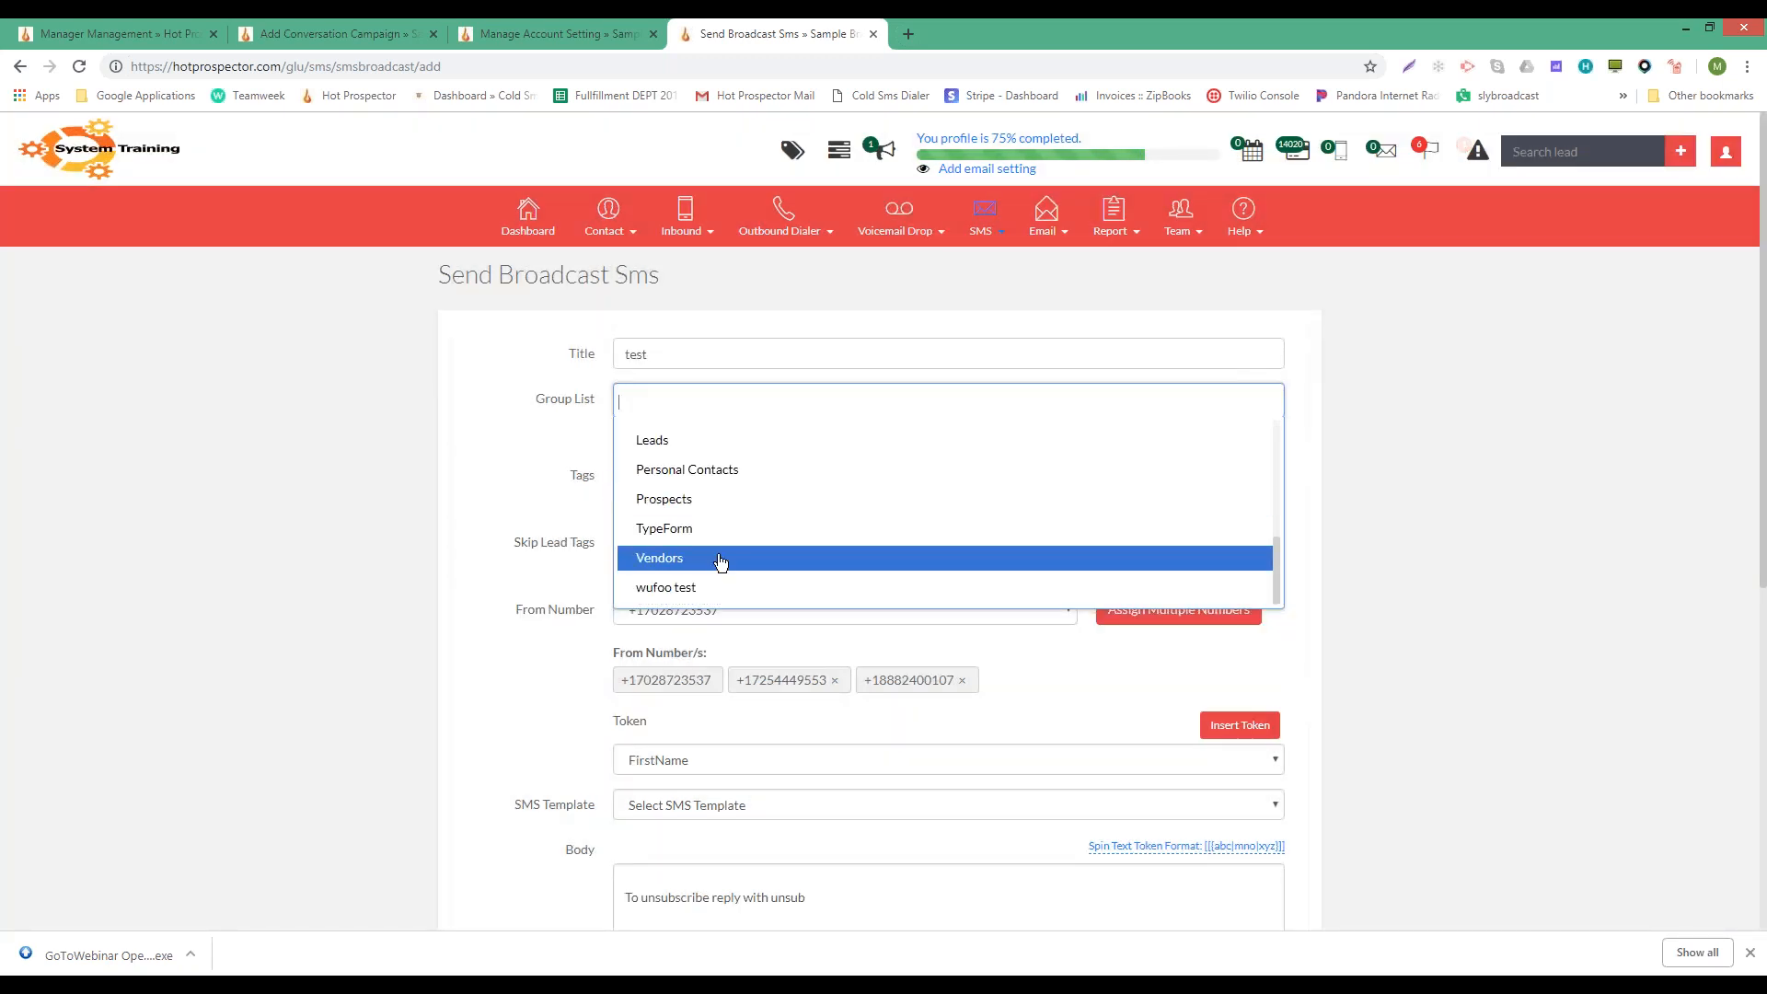
scroll(721, 562, "up", 3)
scroll(720, 562, "up", 3)
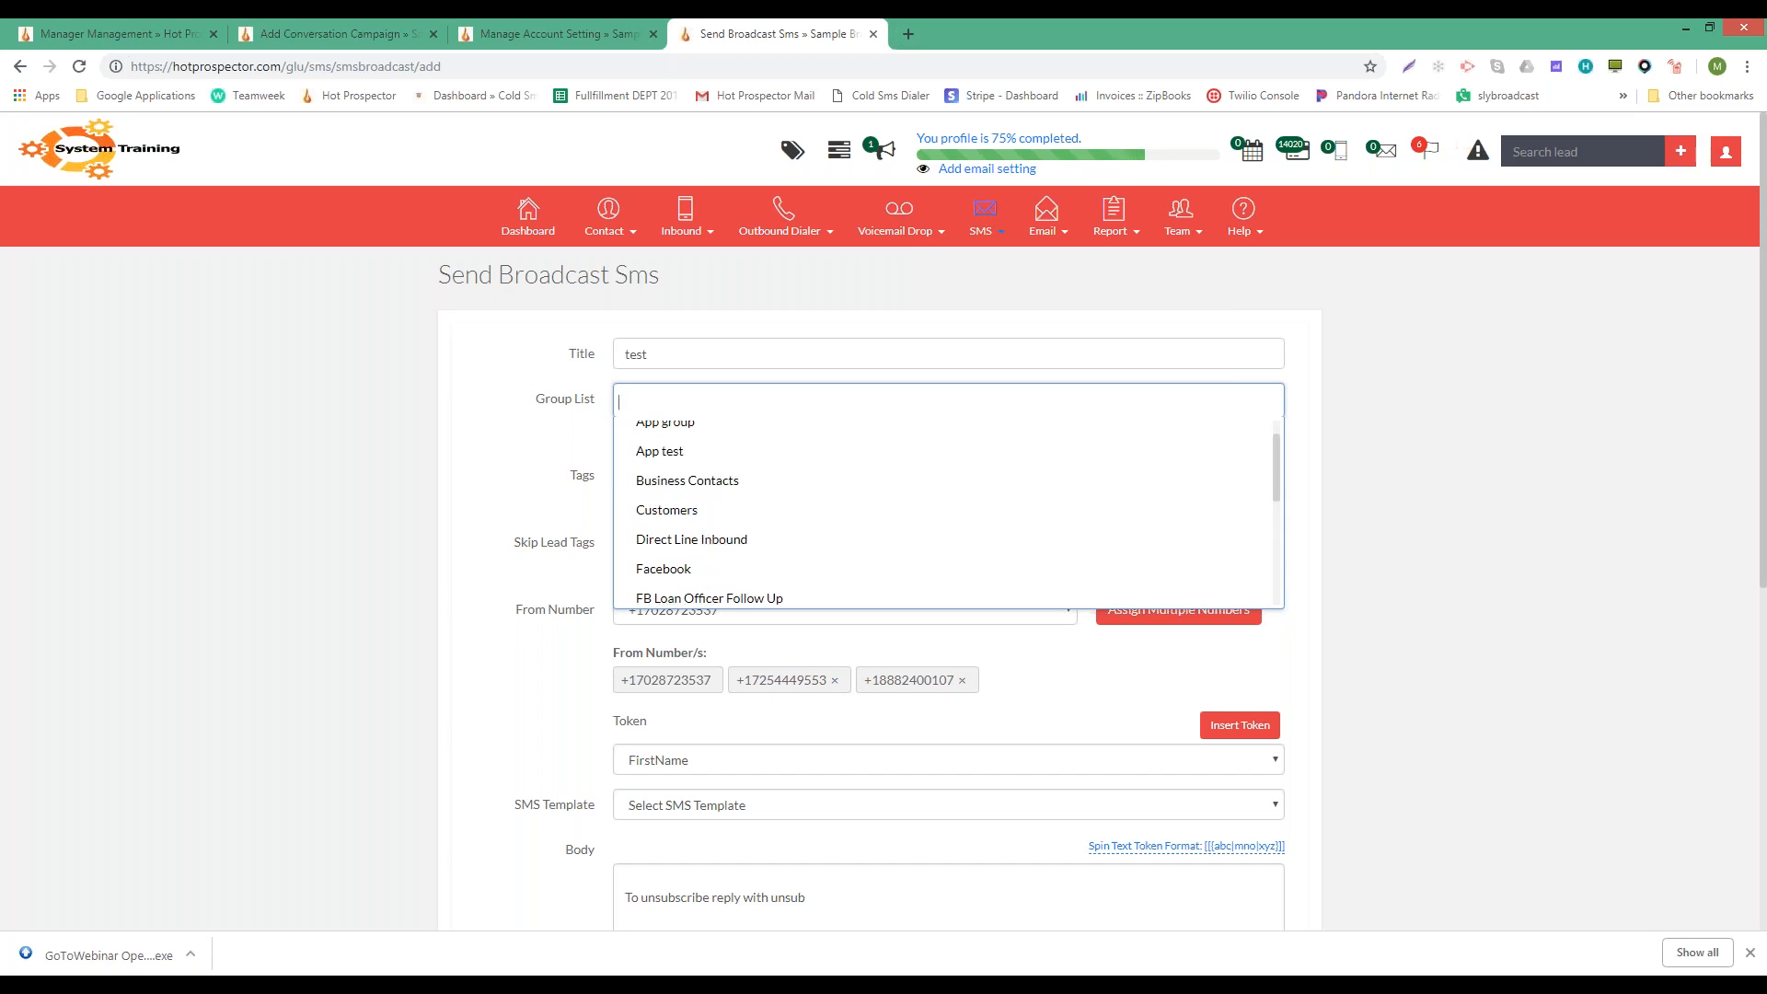
scroll(947, 512, "down", 3)
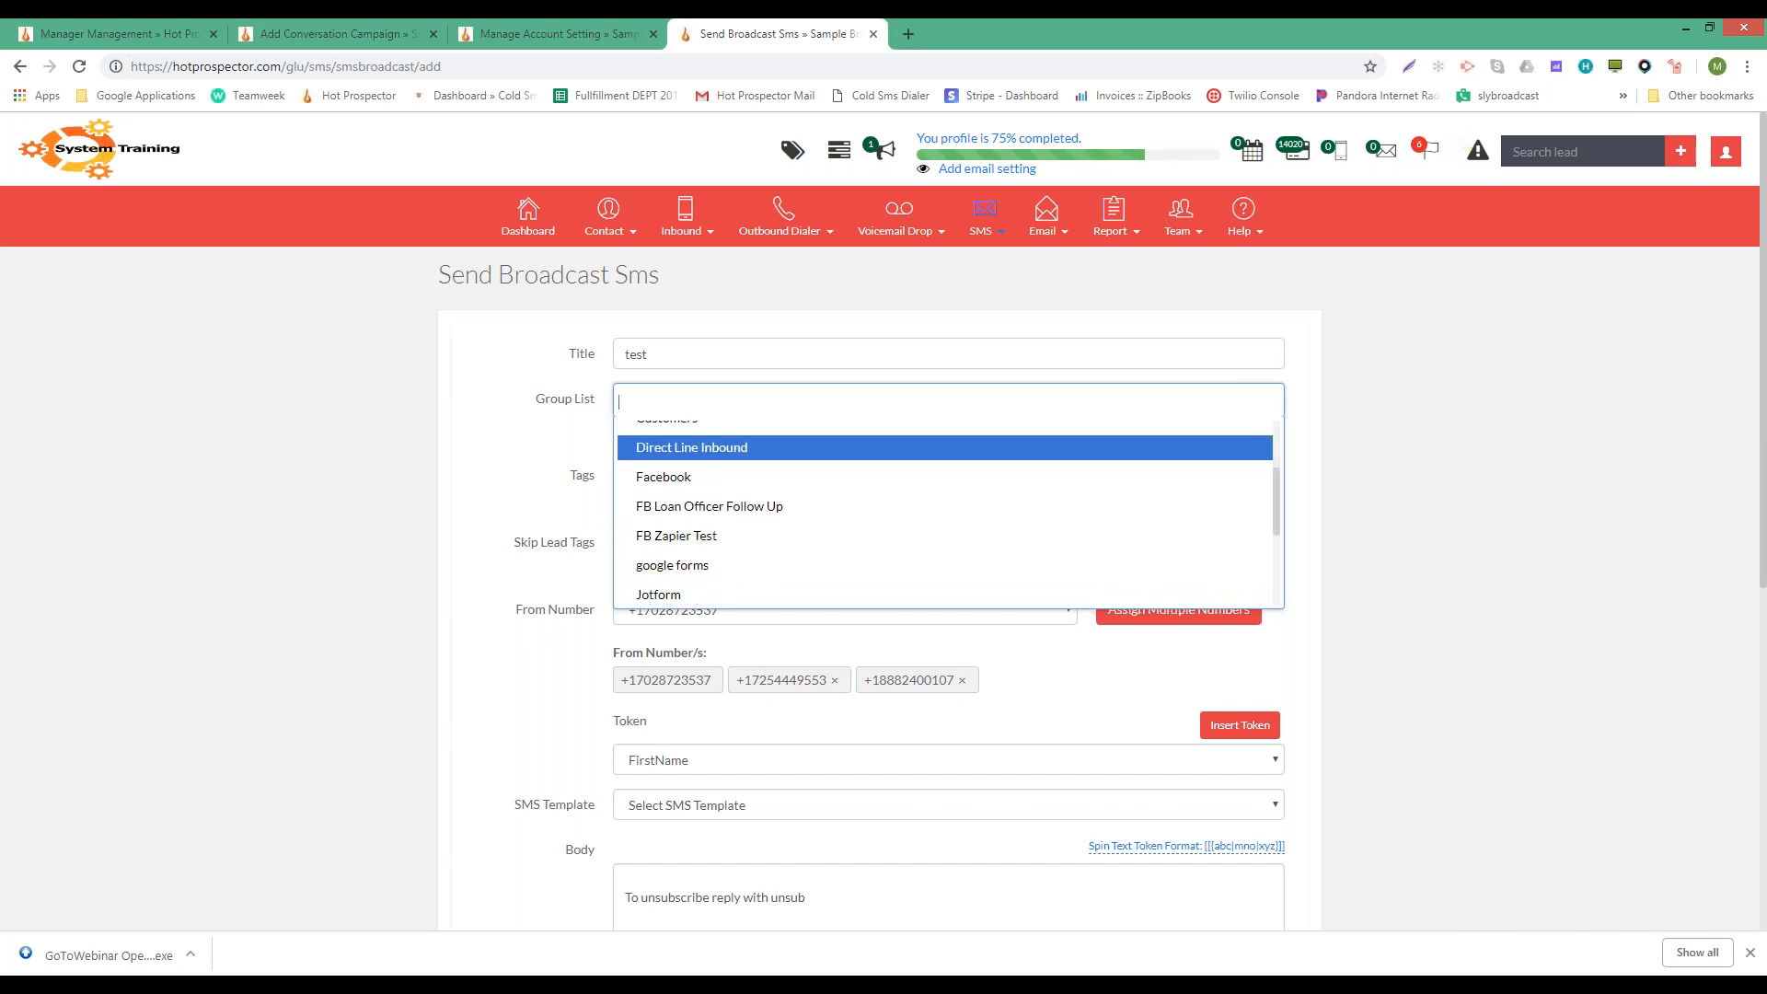
- Search 'te', add wufoo test, then remove it after the no-leads error
type("te")
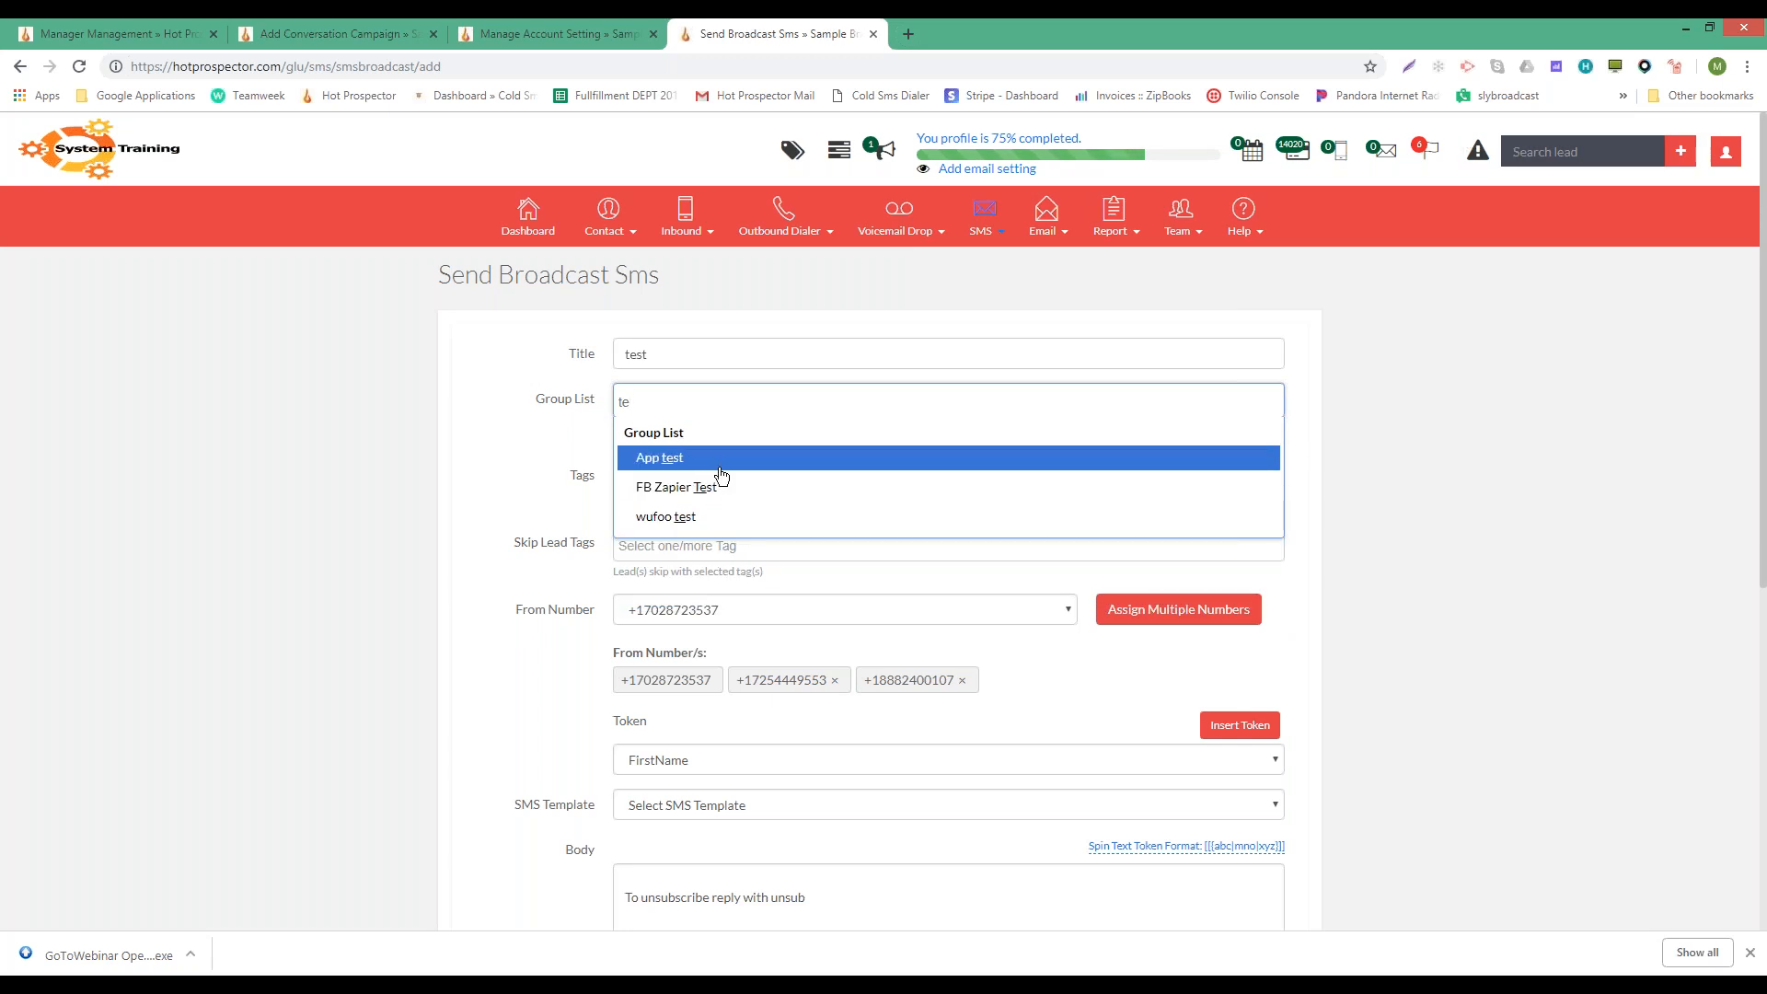
left_click(681, 521)
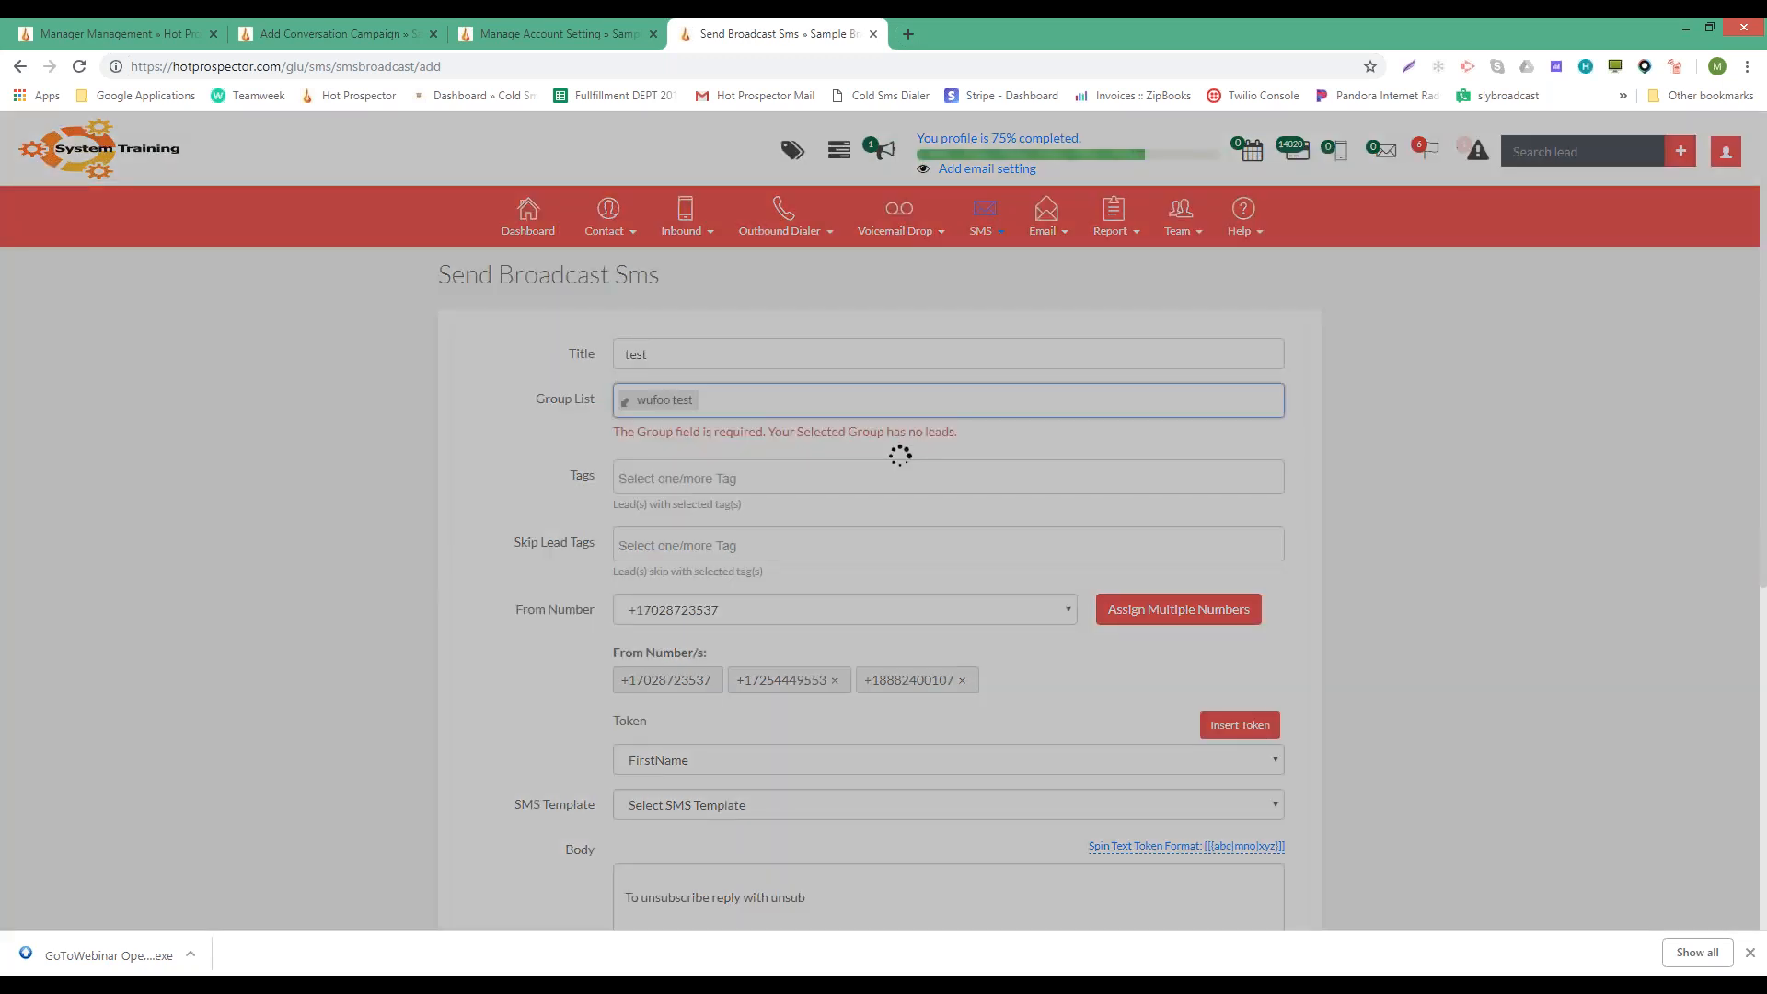
left_click(752, 410)
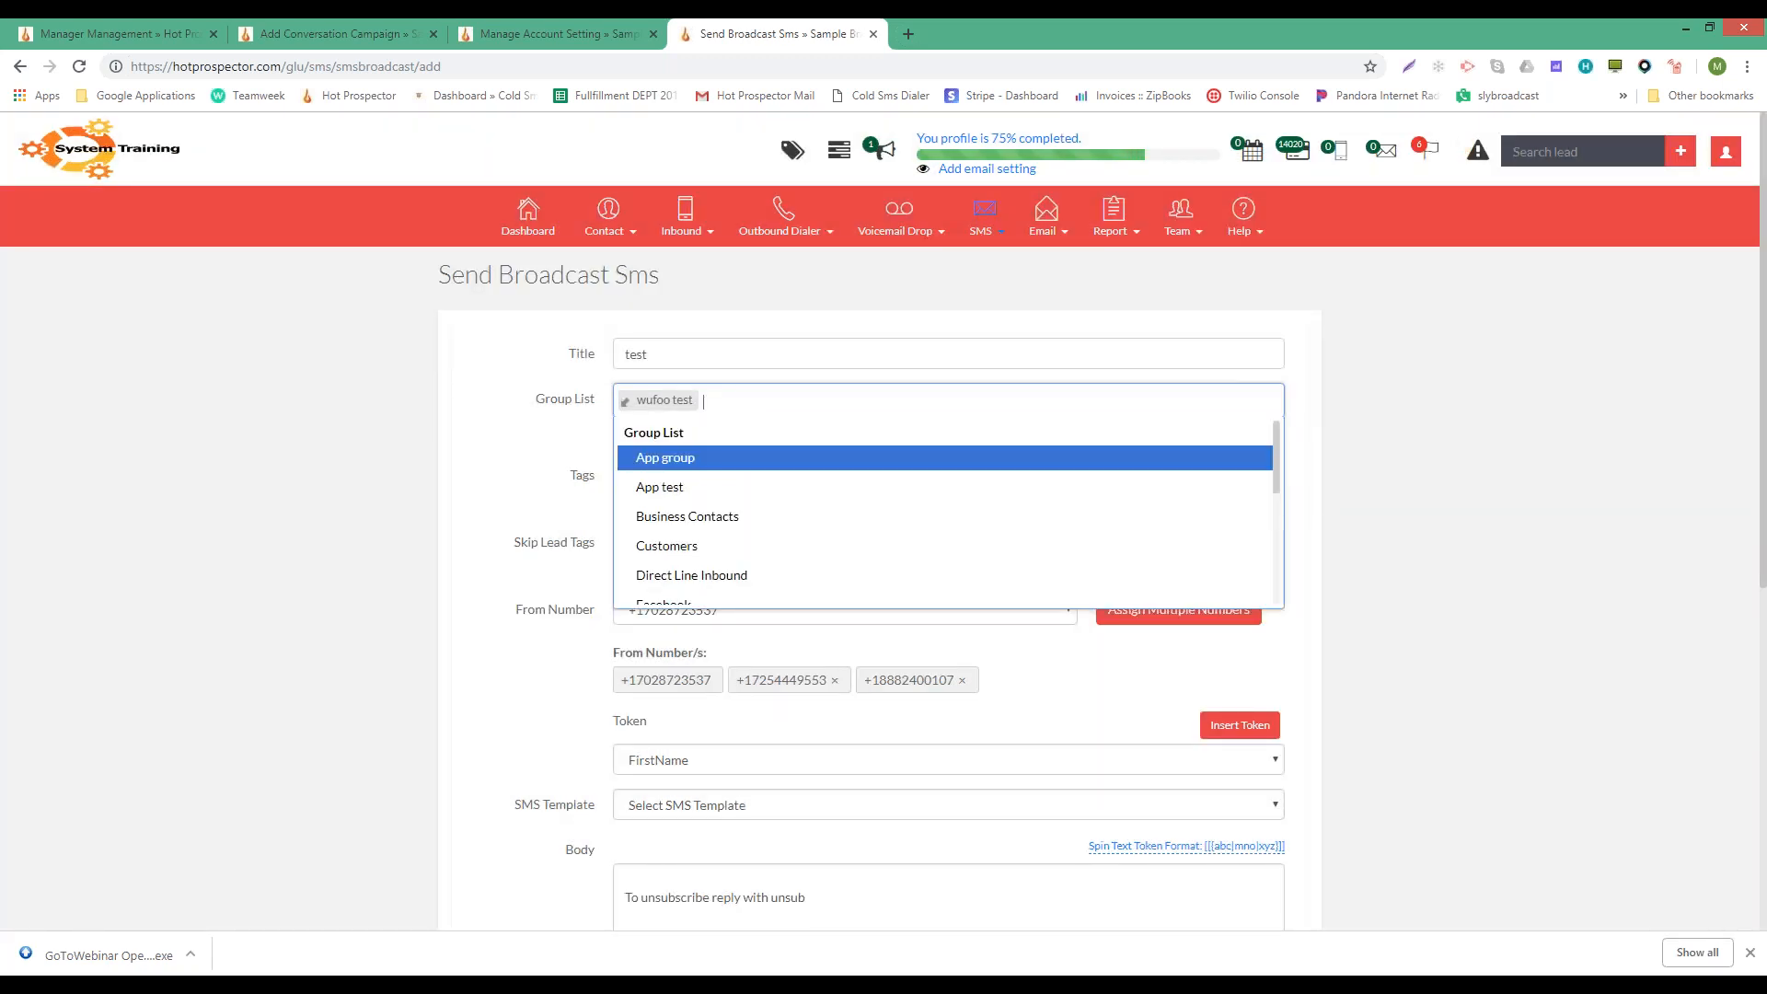
key("BackSpace")
key("BackSpace")
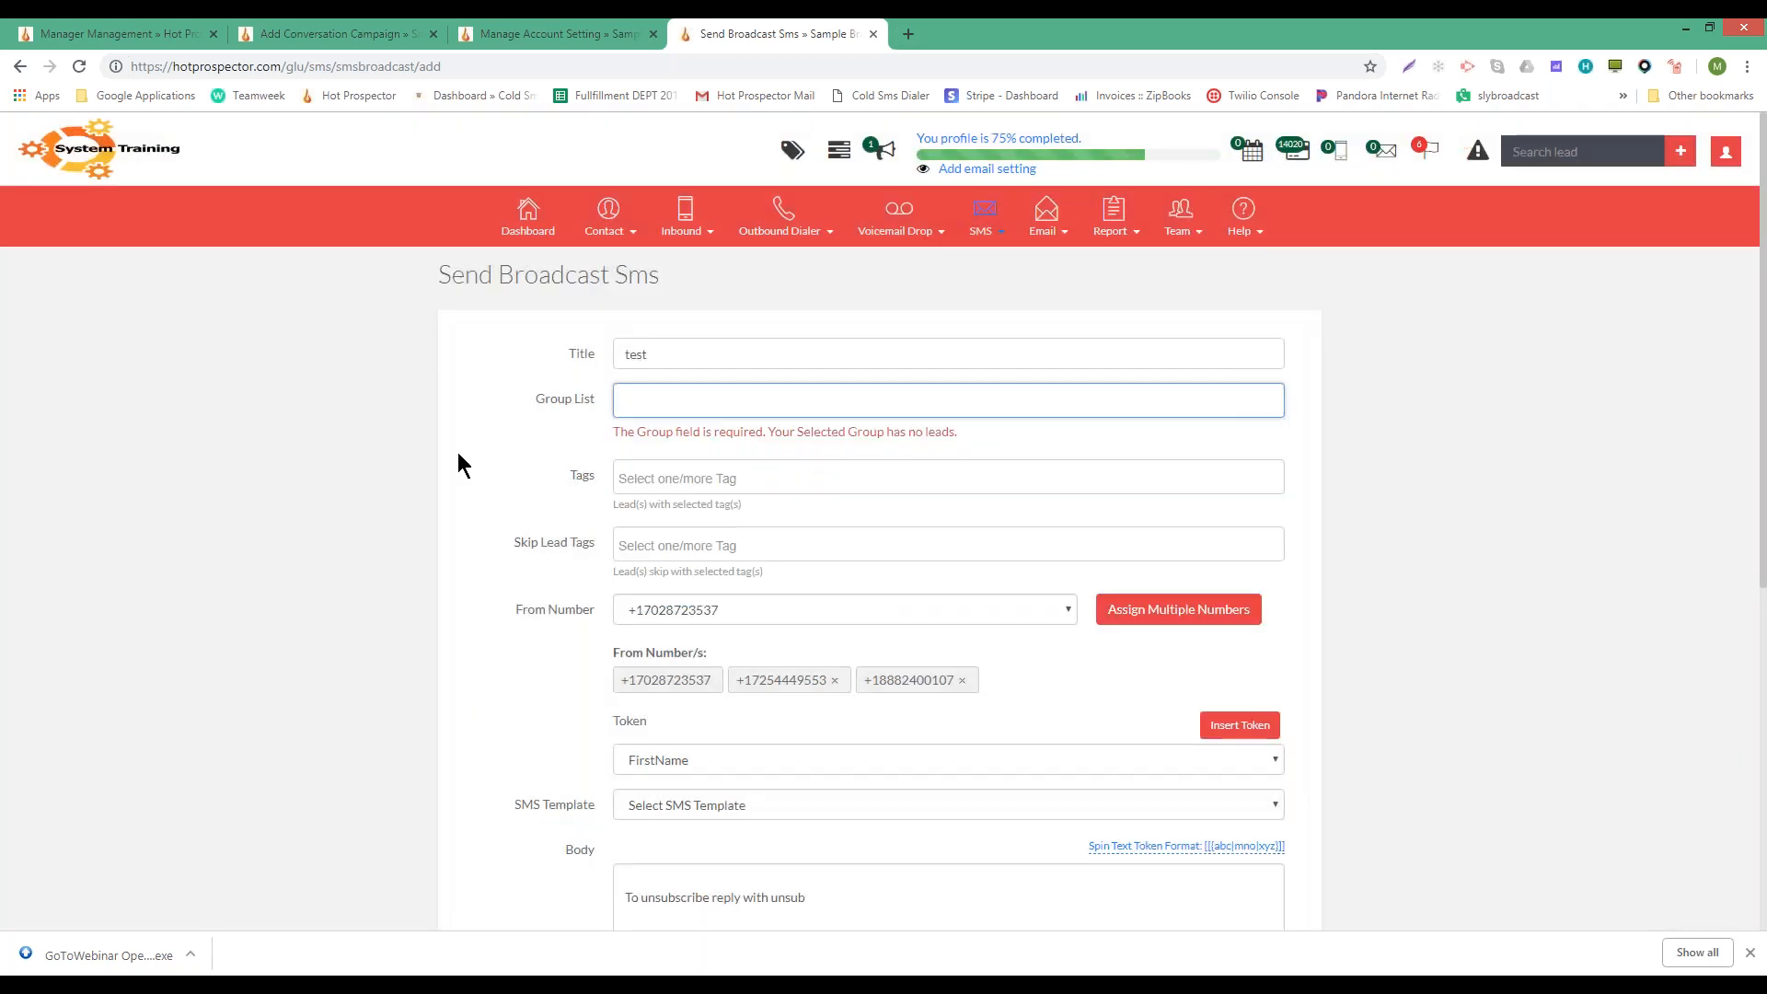
- Set Test Tag 2018 as a skip lead tag
left_click(684, 545)
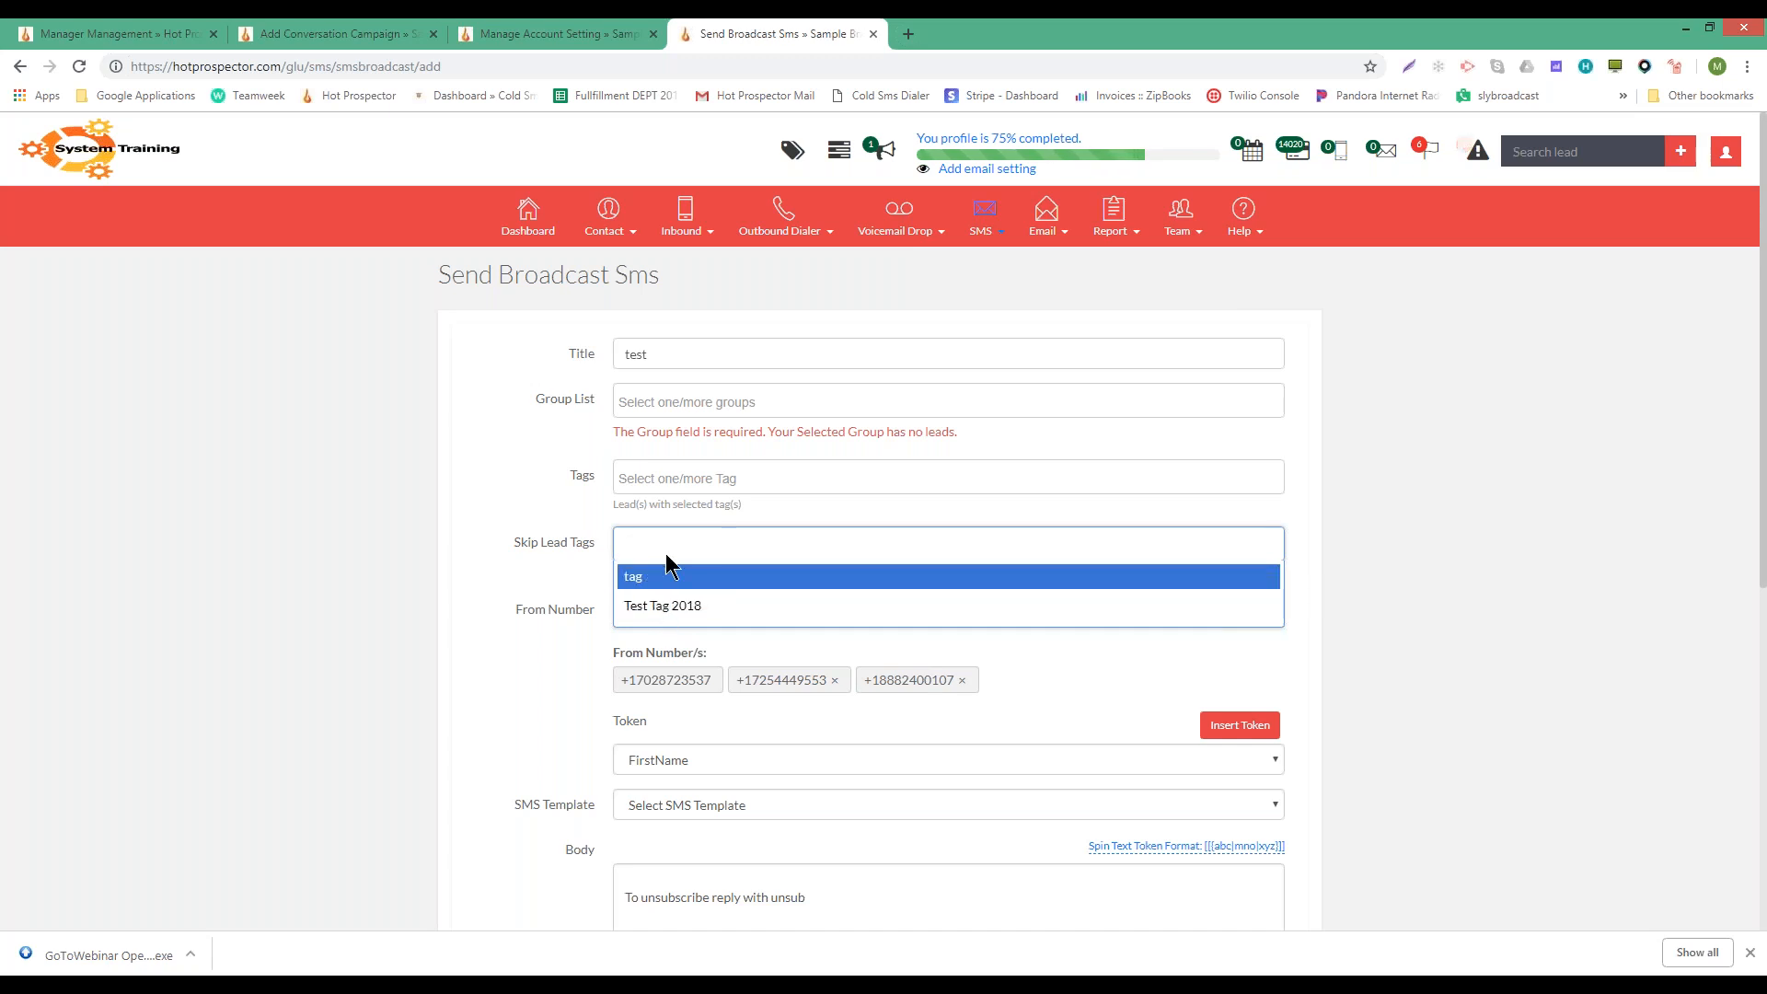
left_click(554, 546)
left_click(683, 546)
left_click(682, 482)
left_click(682, 480)
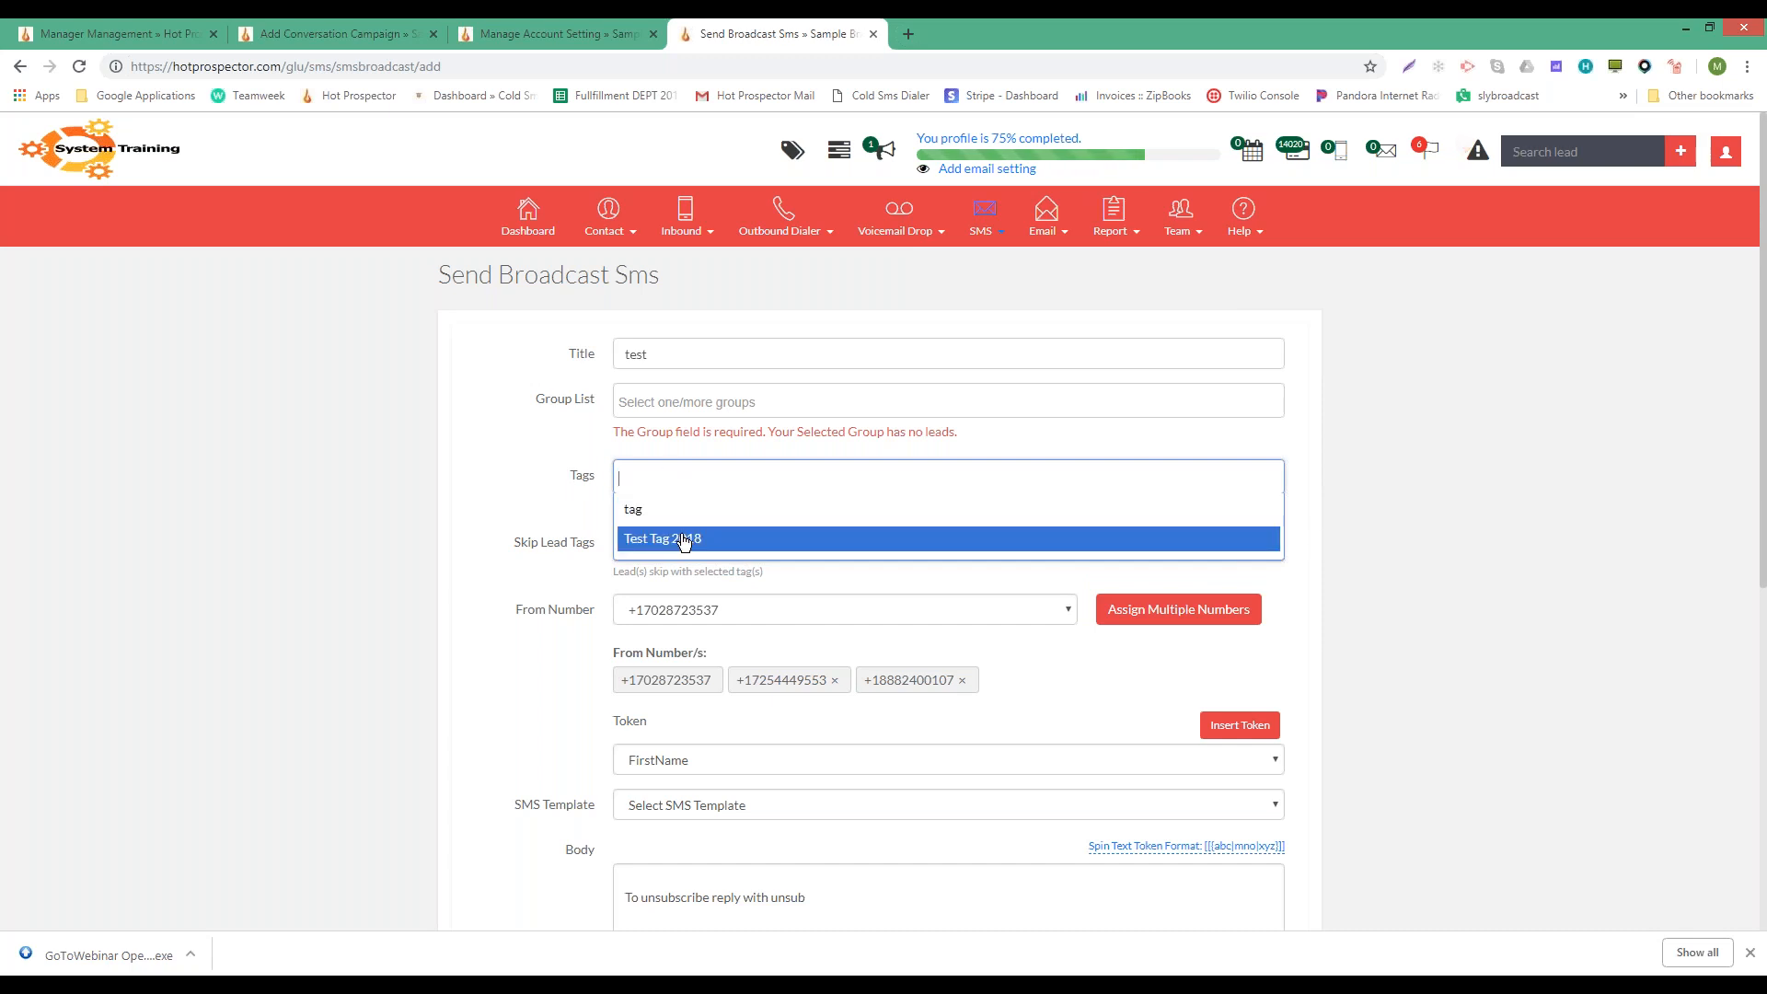
left_click(493, 485)
left_click(666, 480)
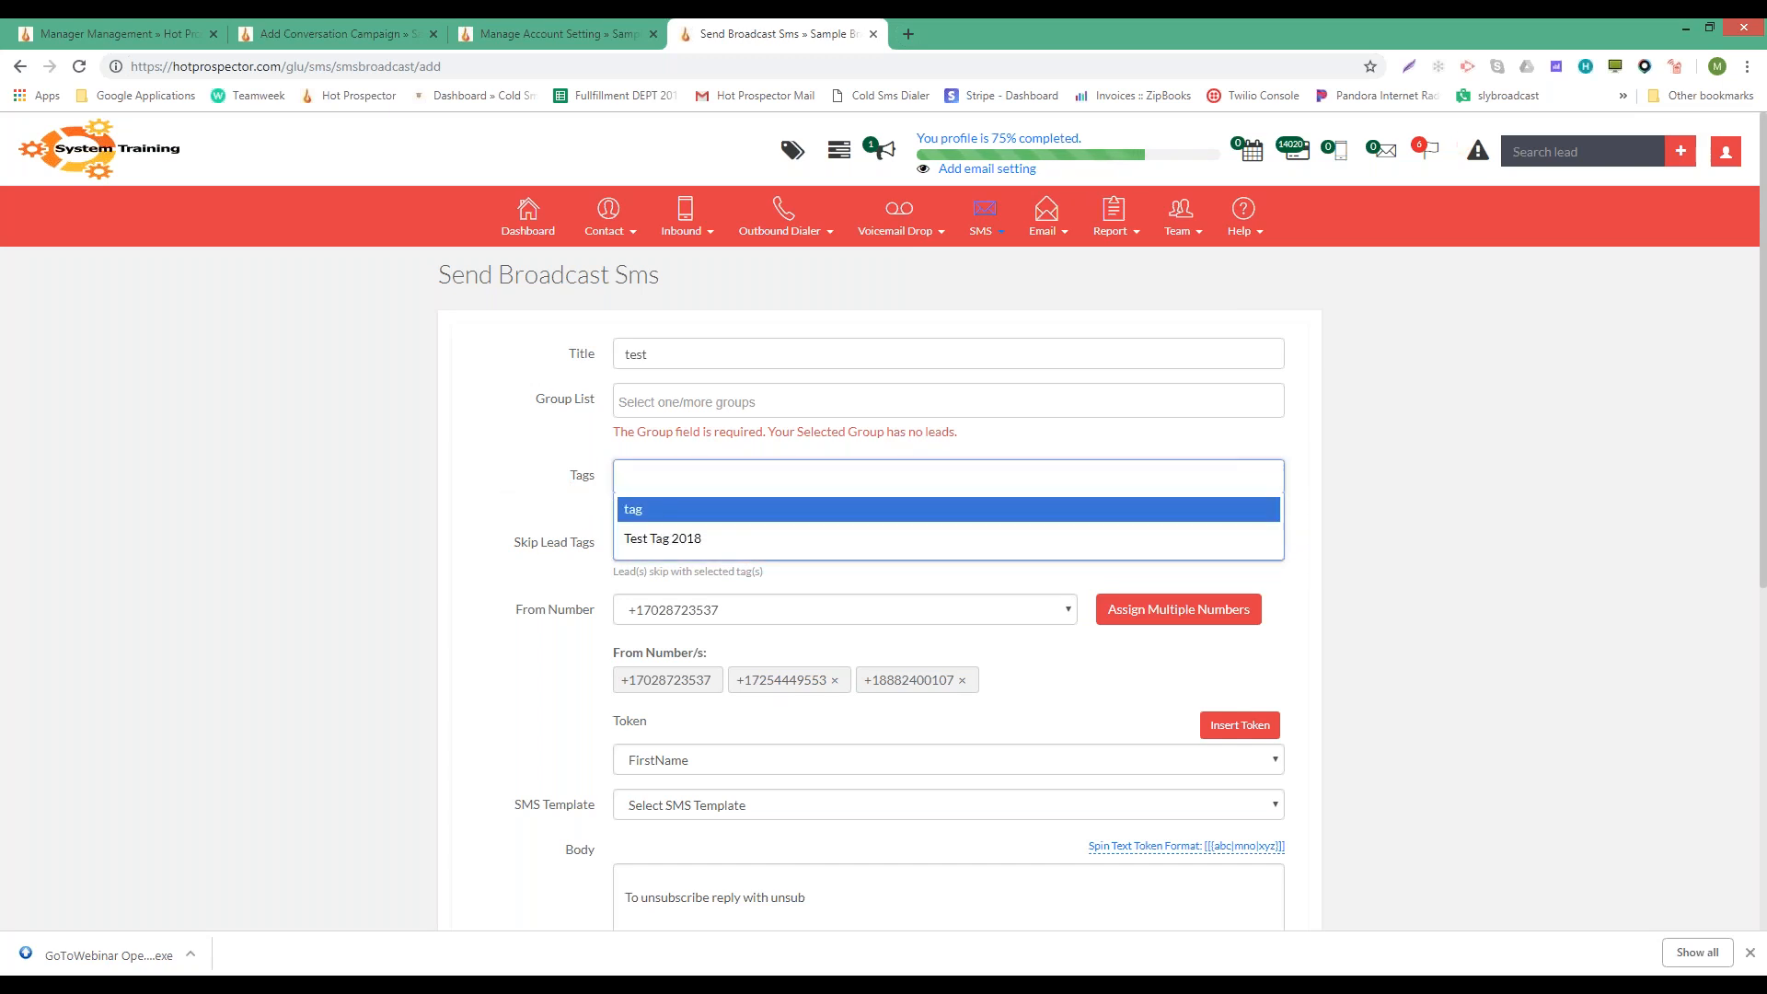
left_click(560, 474)
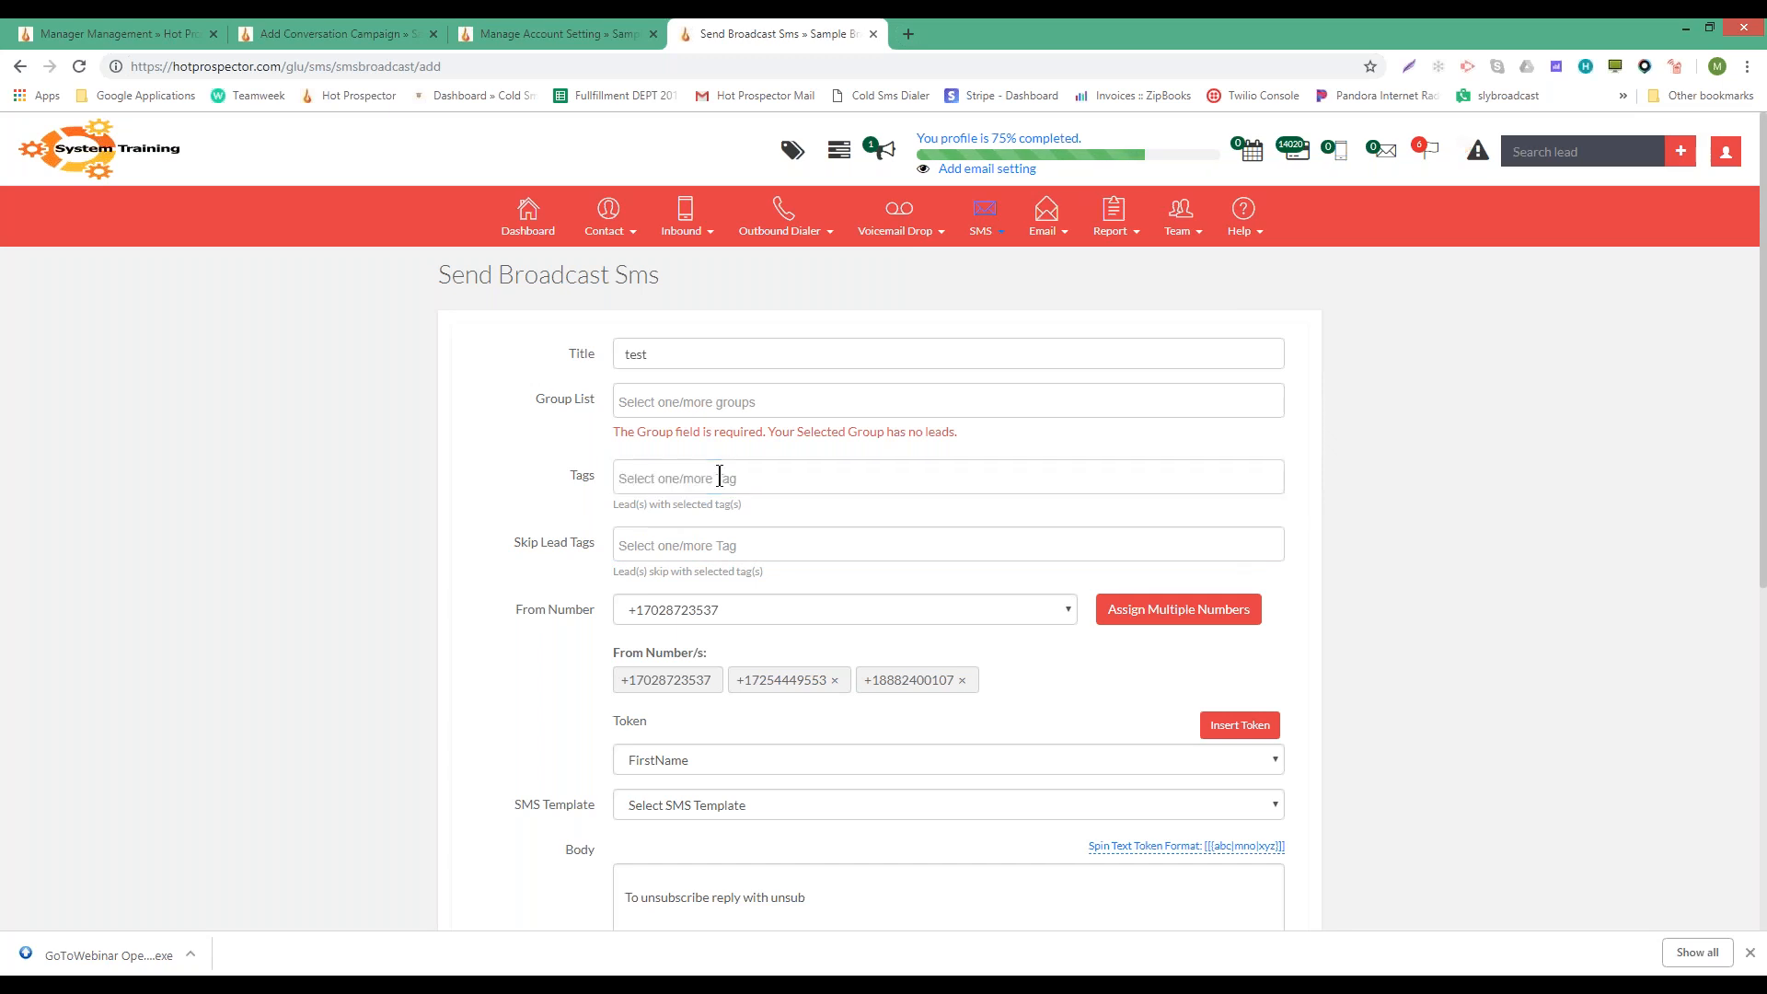
left_click(647, 477)
left_click(565, 487)
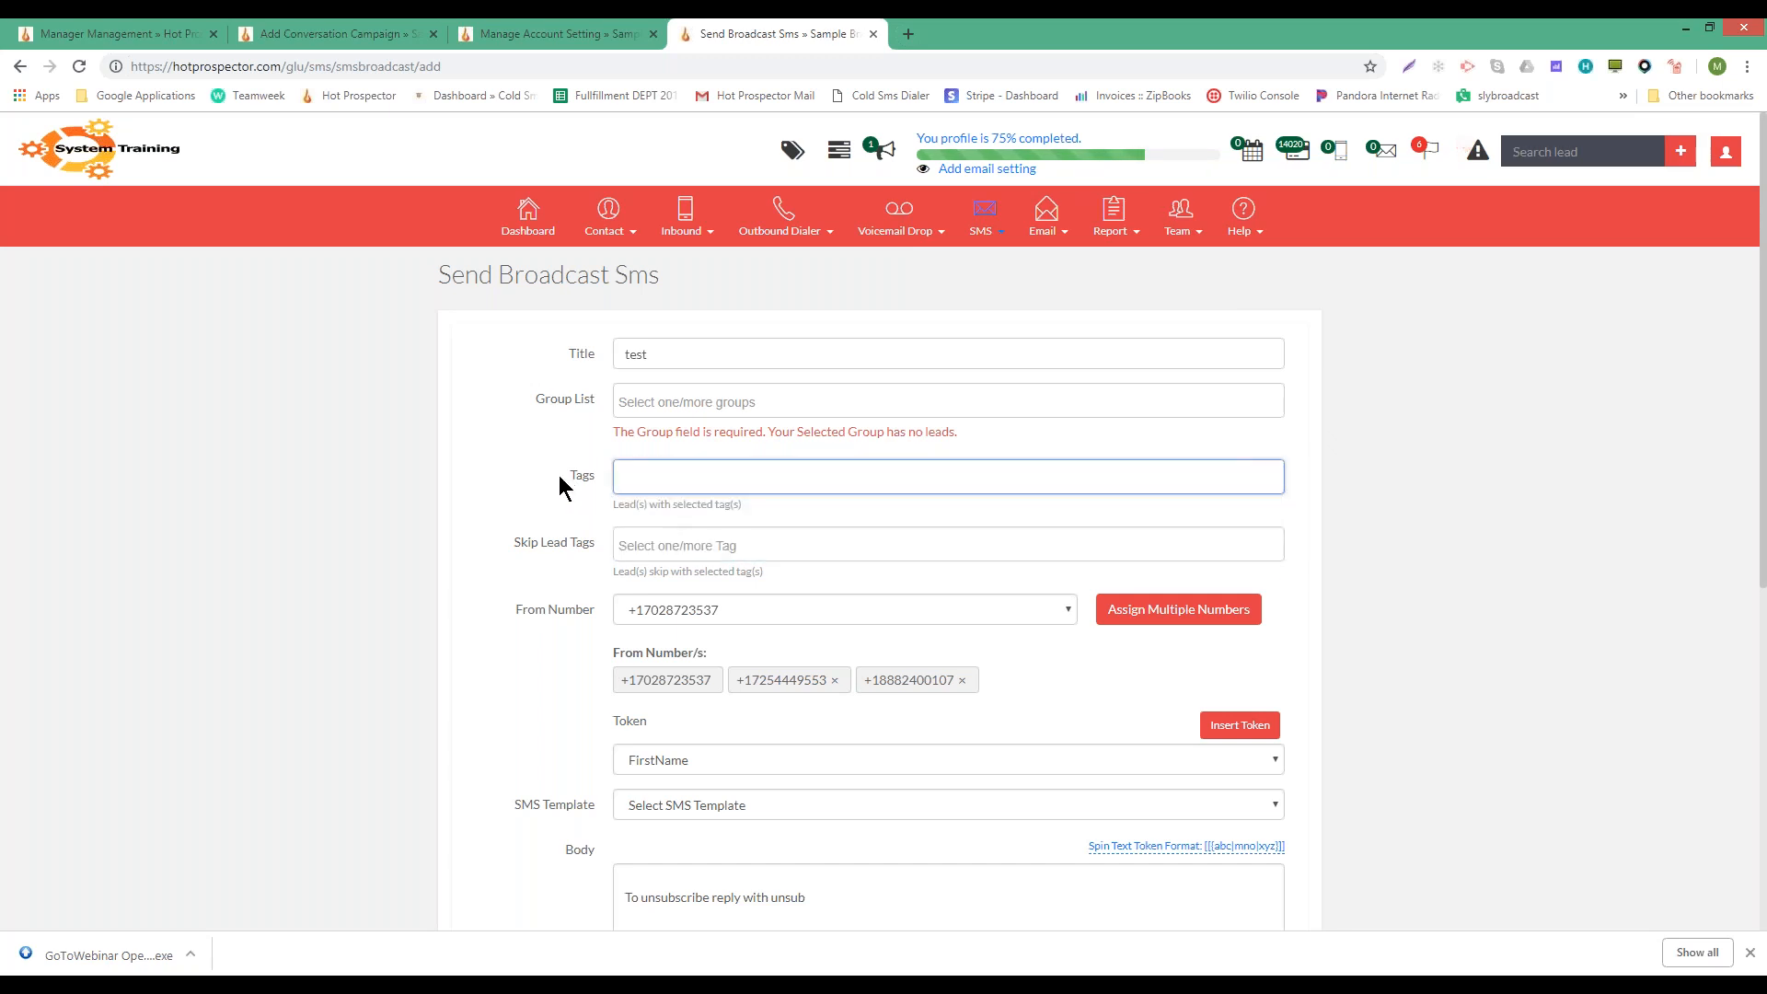
left_click(686, 545)
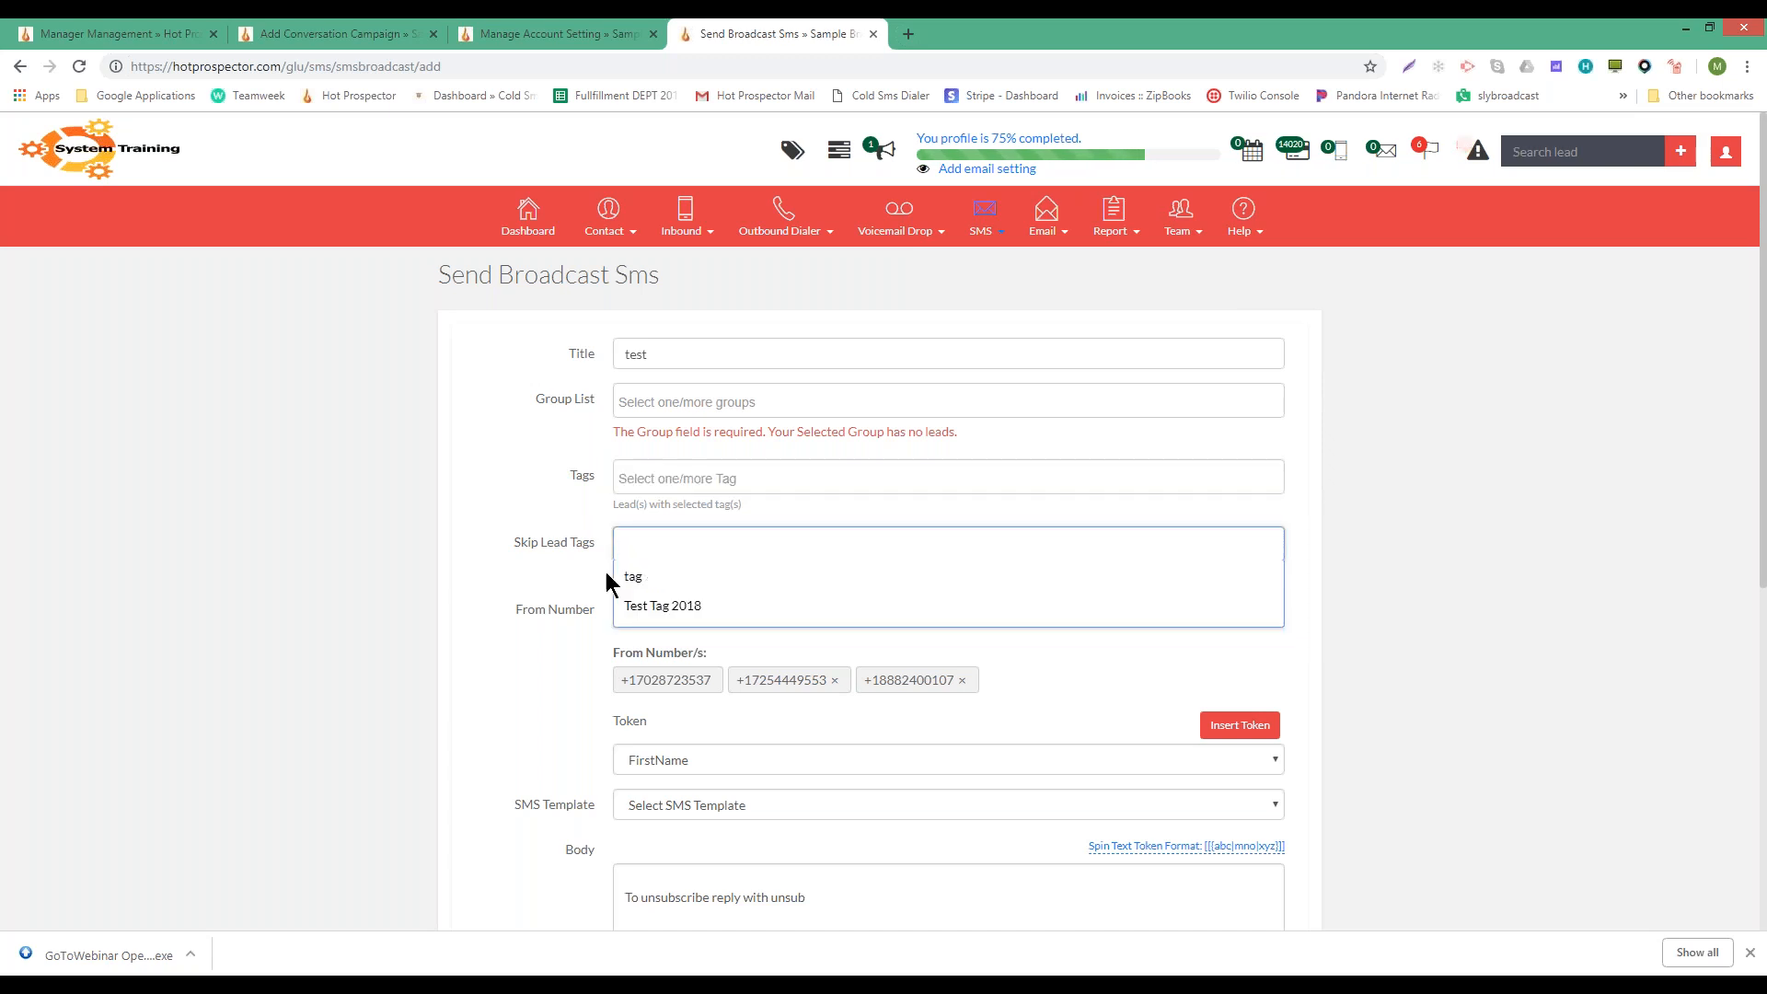
left_click(685, 613)
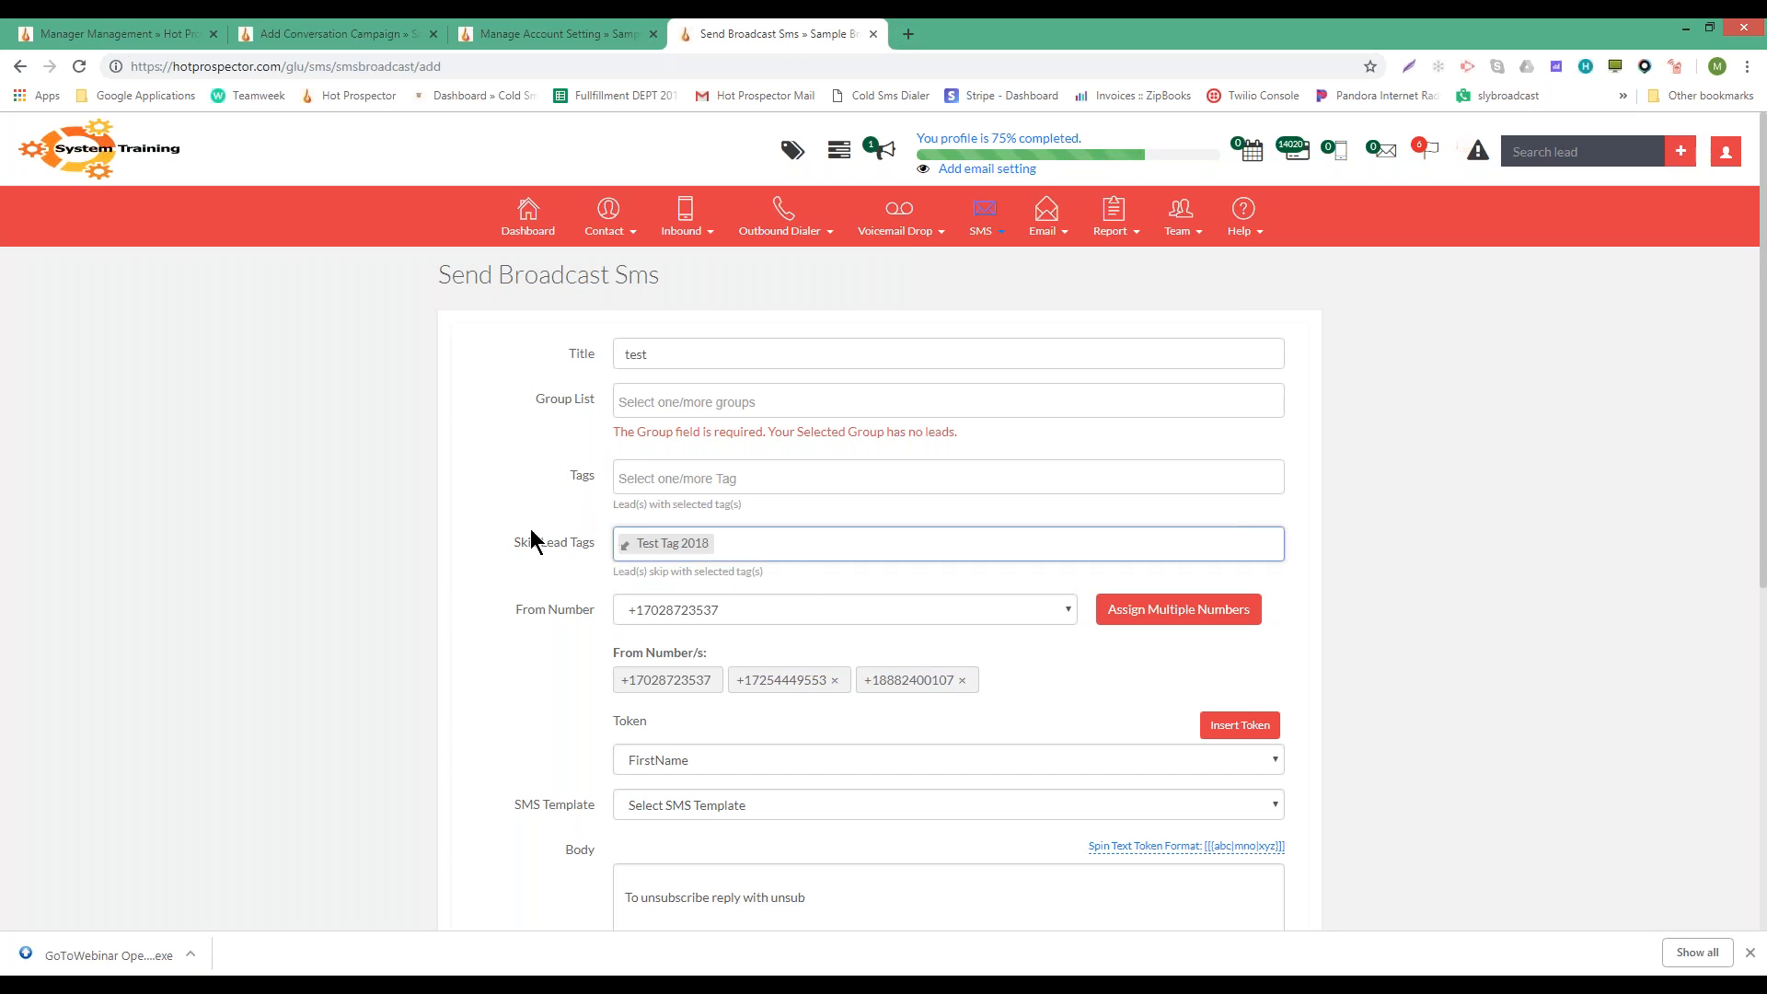
- Select Customers as the broadcast's group
left_click(703, 404)
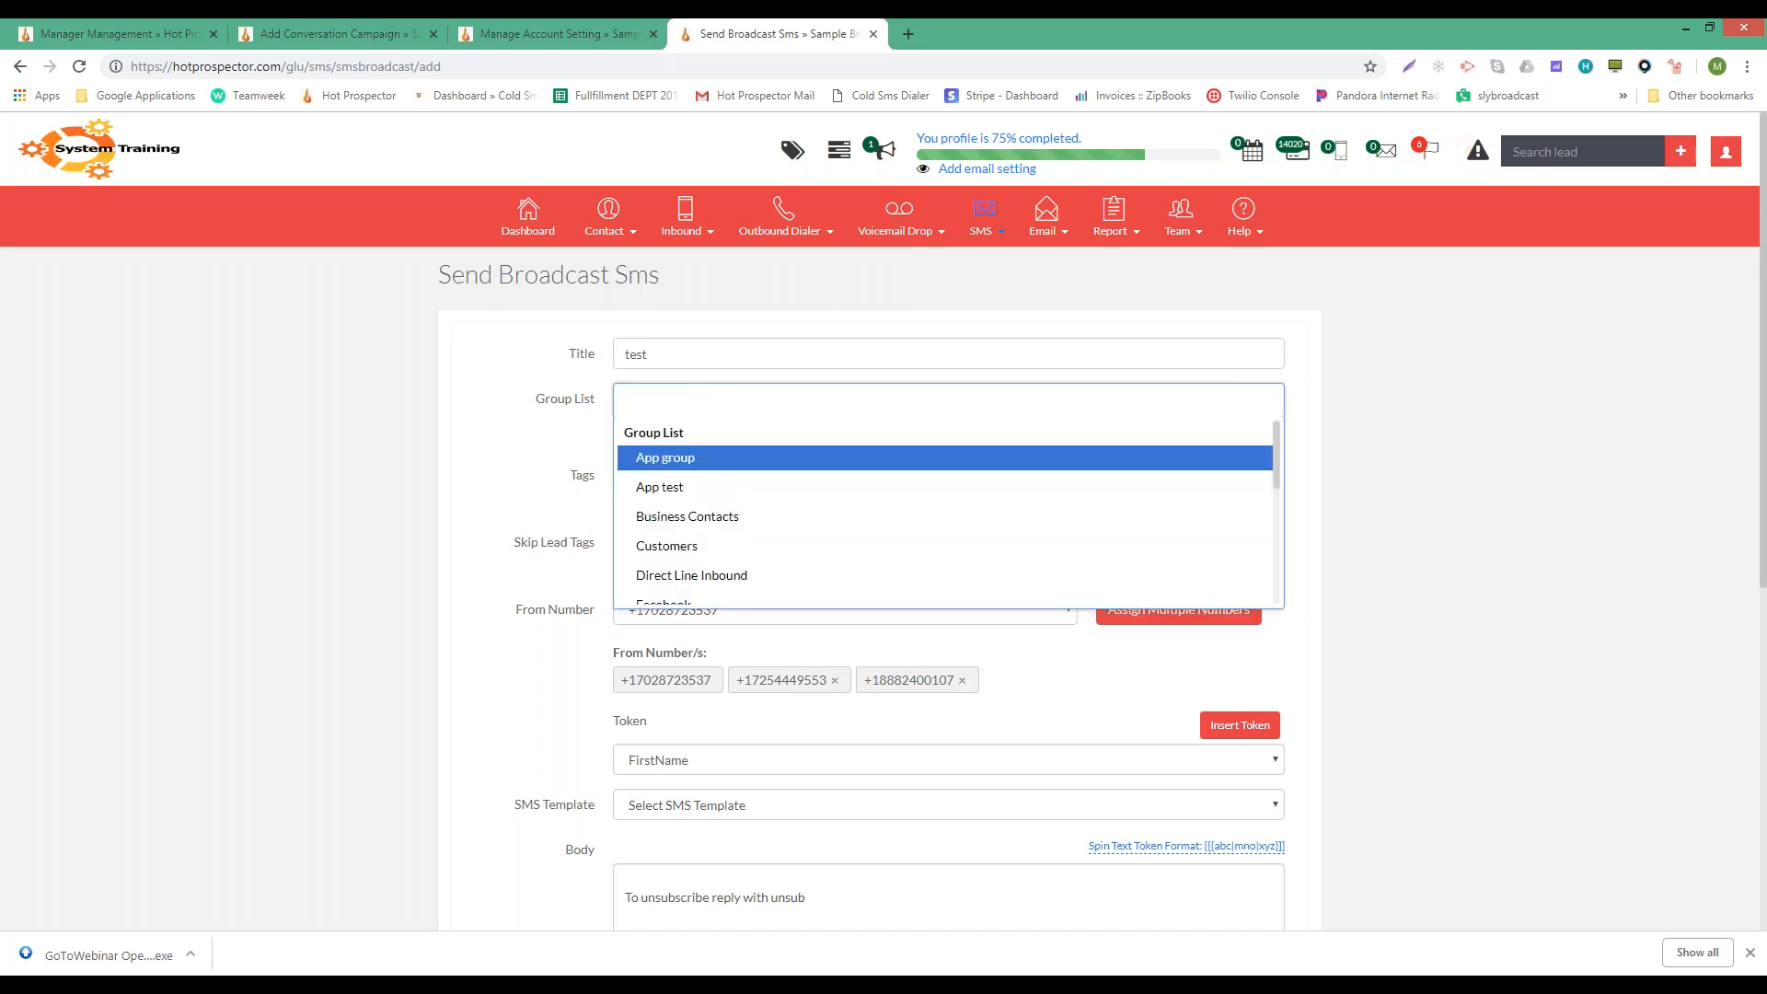
left_click(667, 546)
left_click(727, 398)
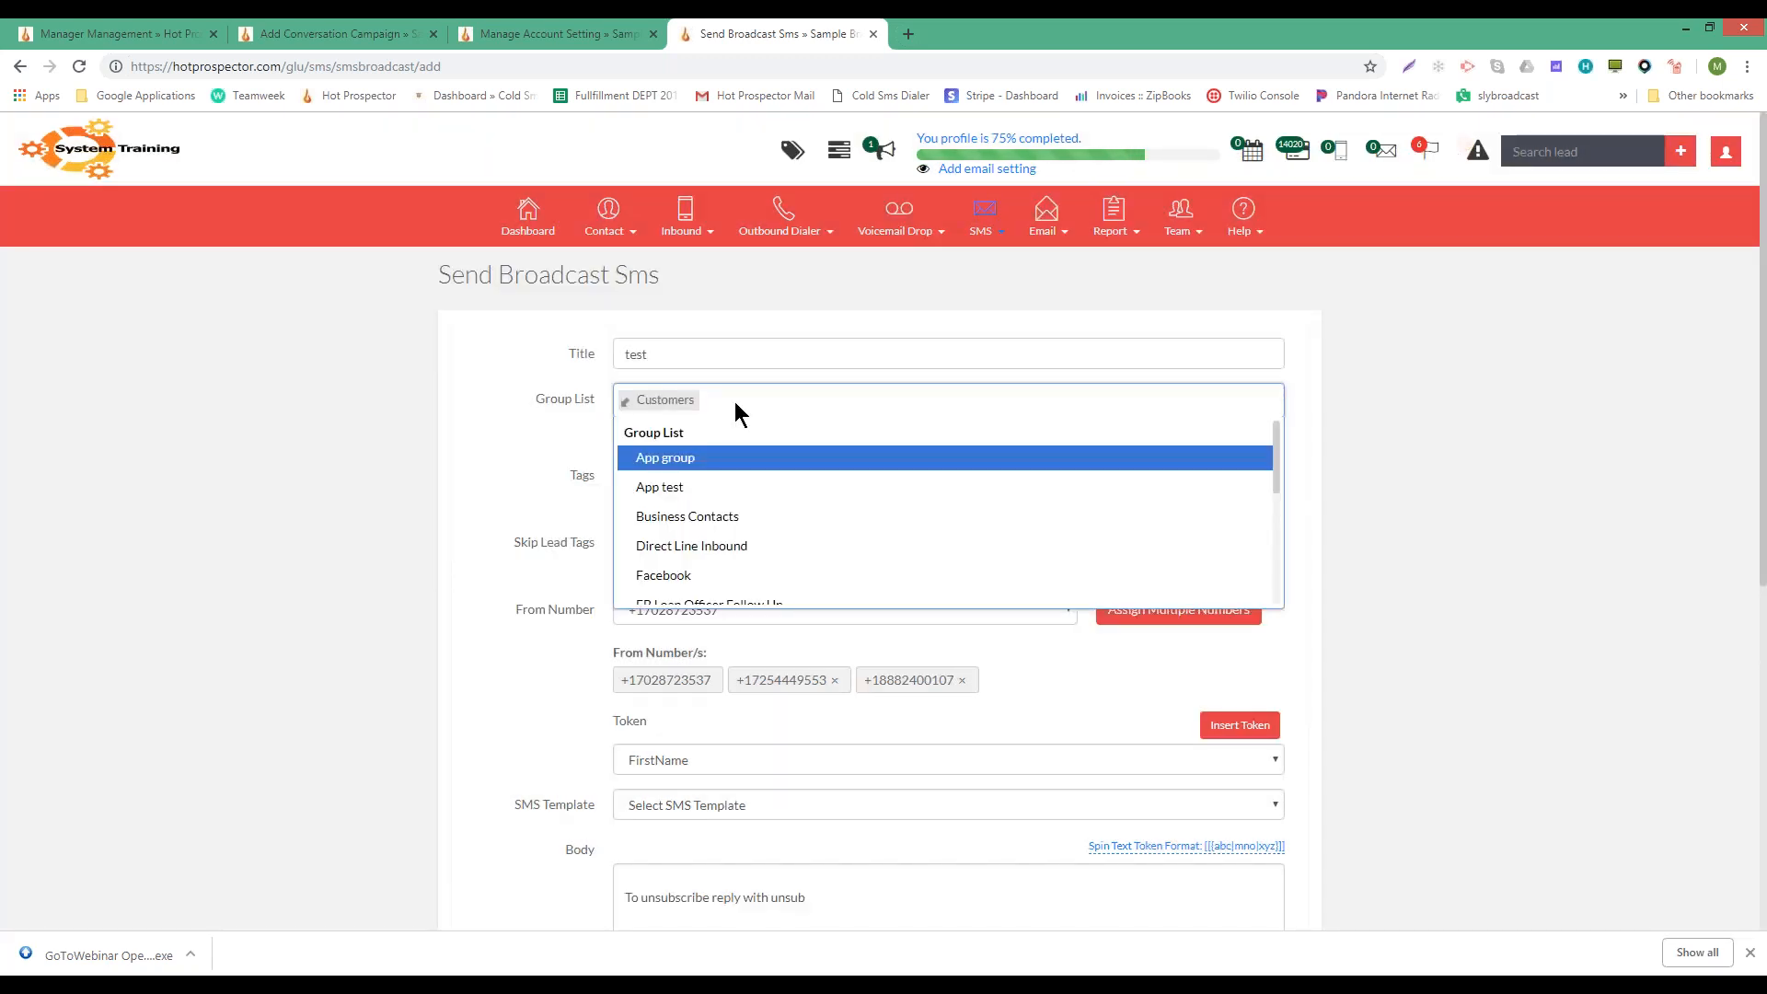
key("BackSpace")
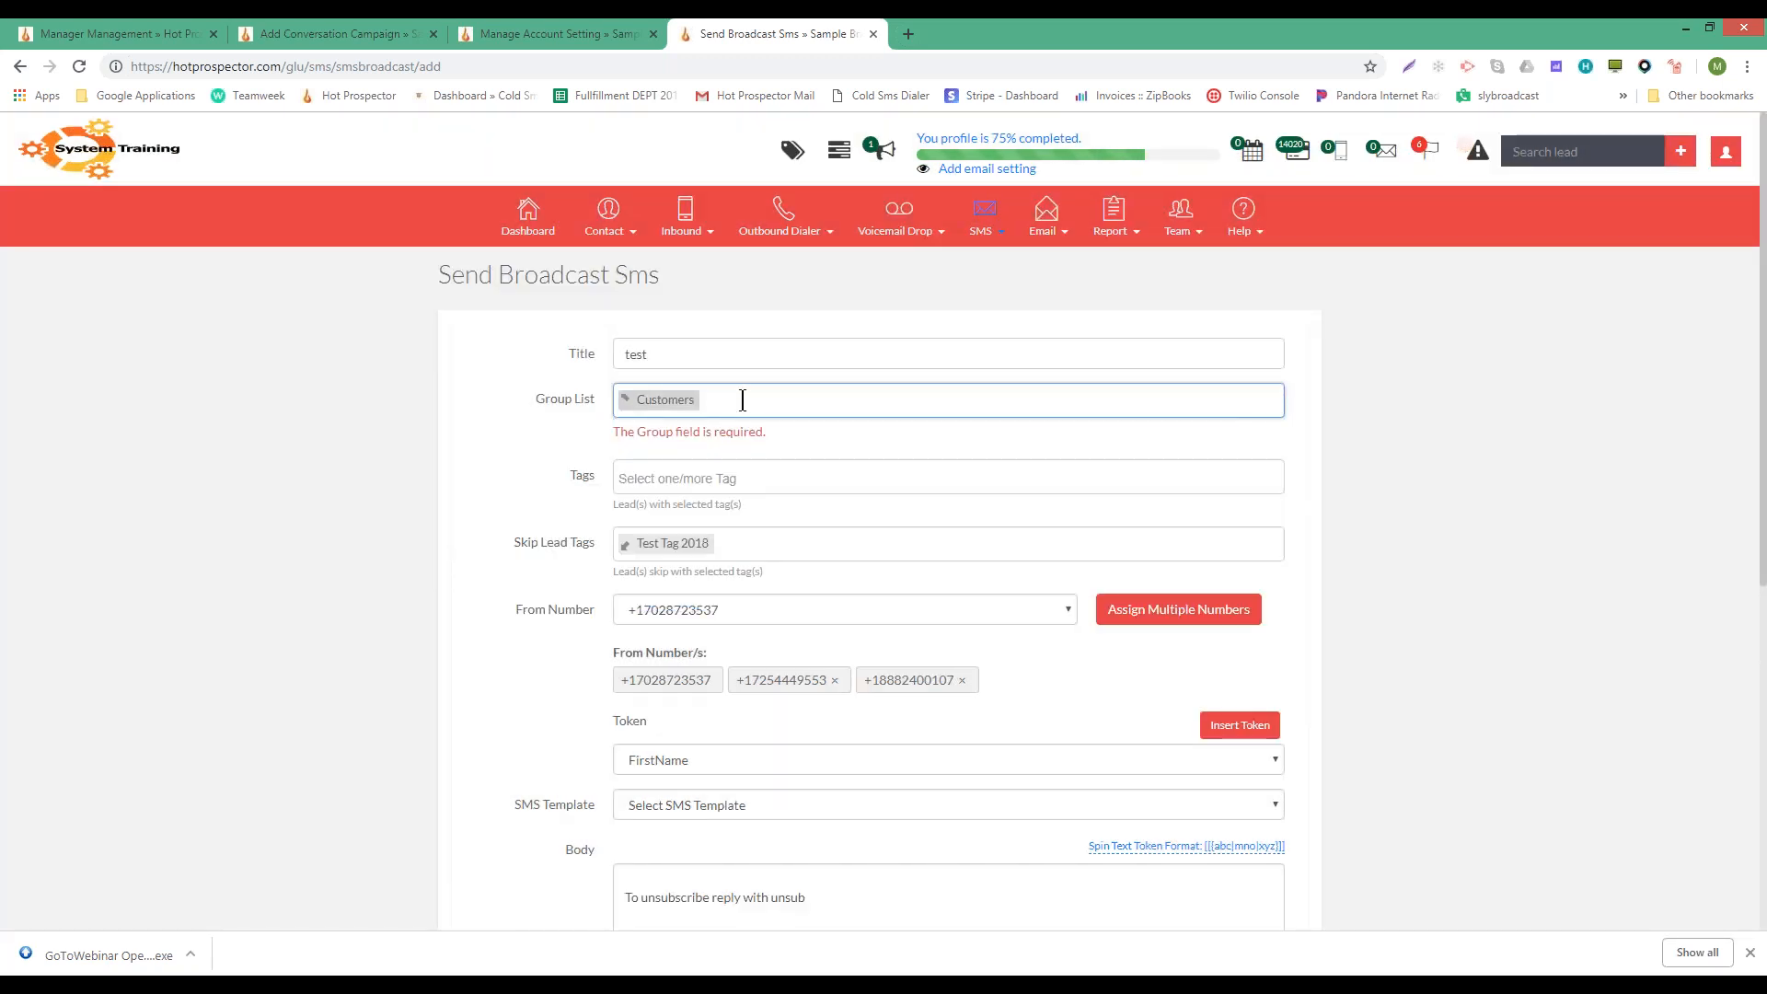
- Replace Customers with Personal Contacts in the Group List
key("BackSpace")
scroll(730, 543, "down", 2)
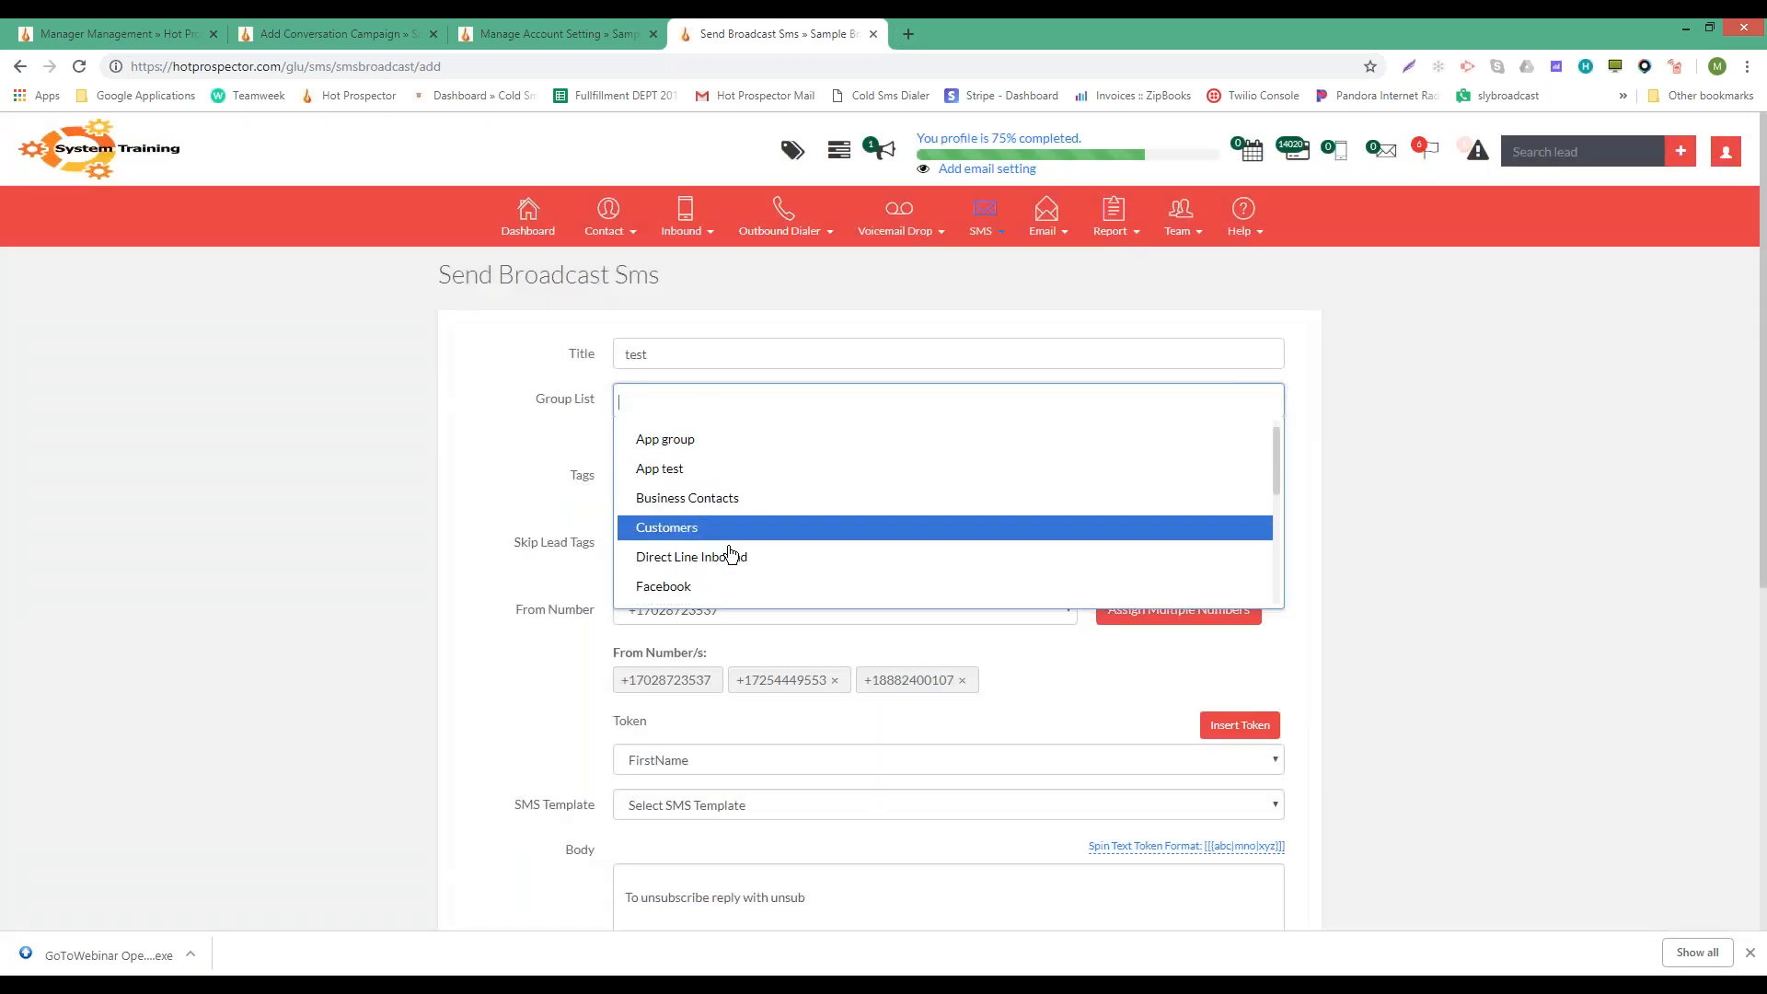
scroll(727, 515, "down", 3)
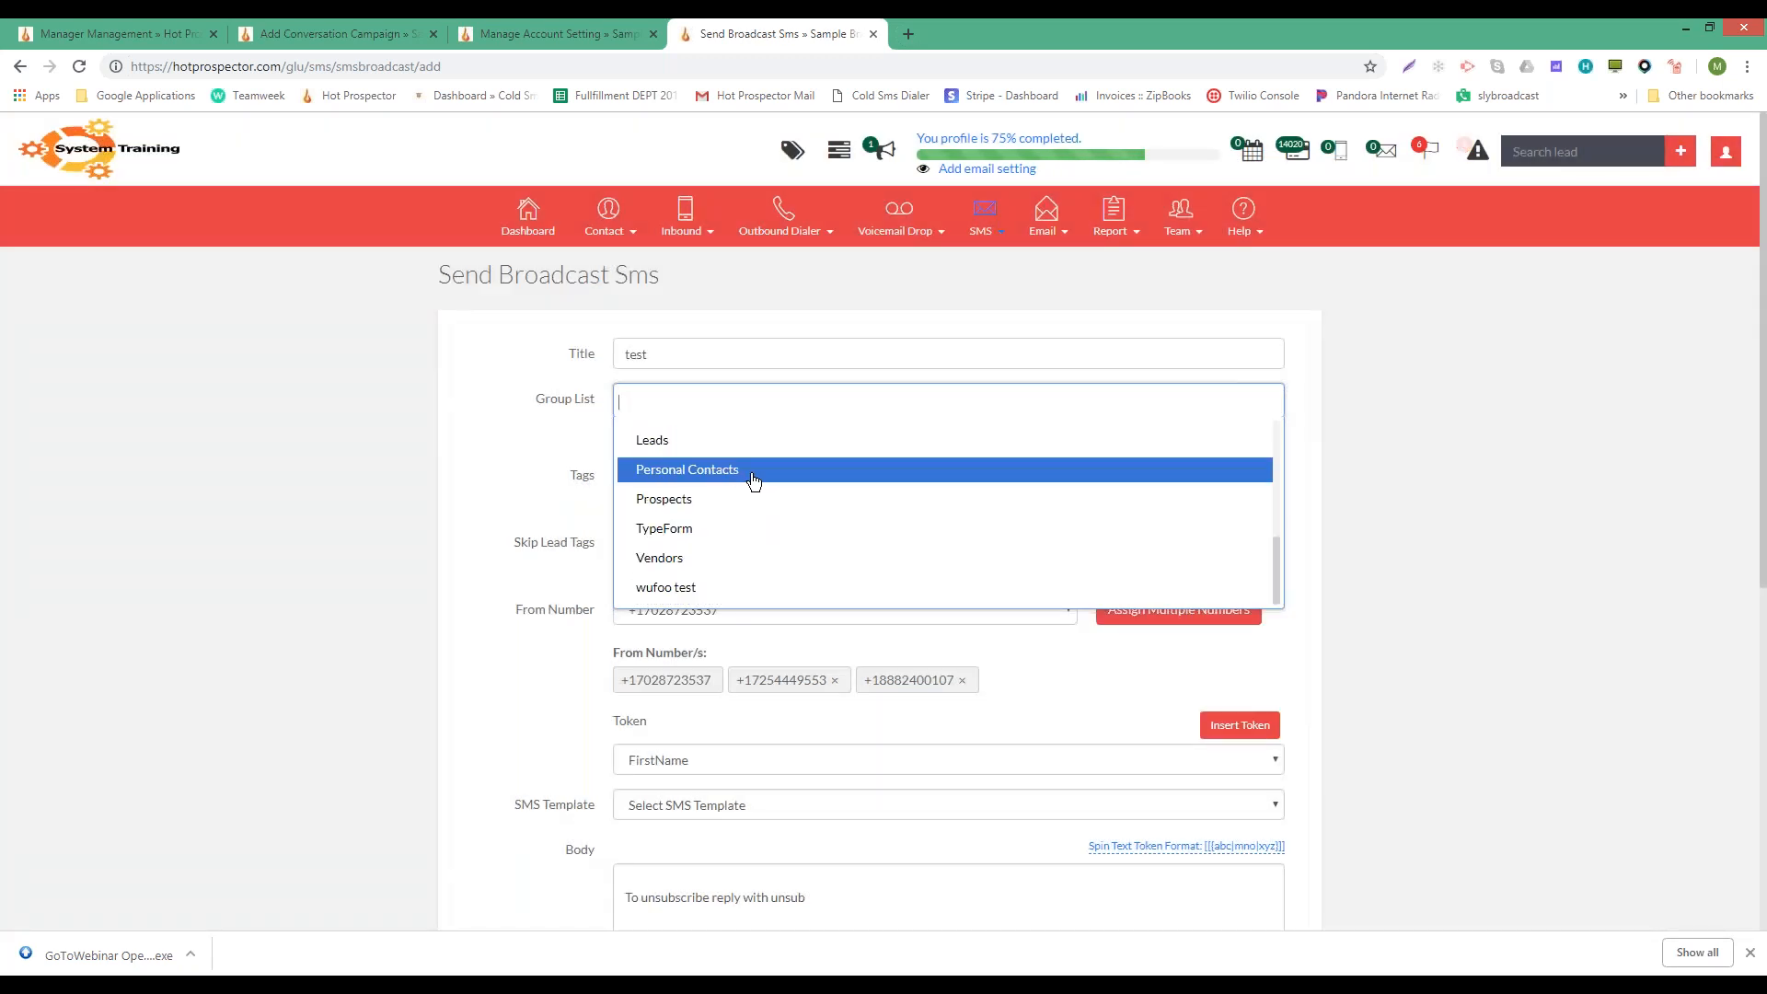
left_click(753, 480)
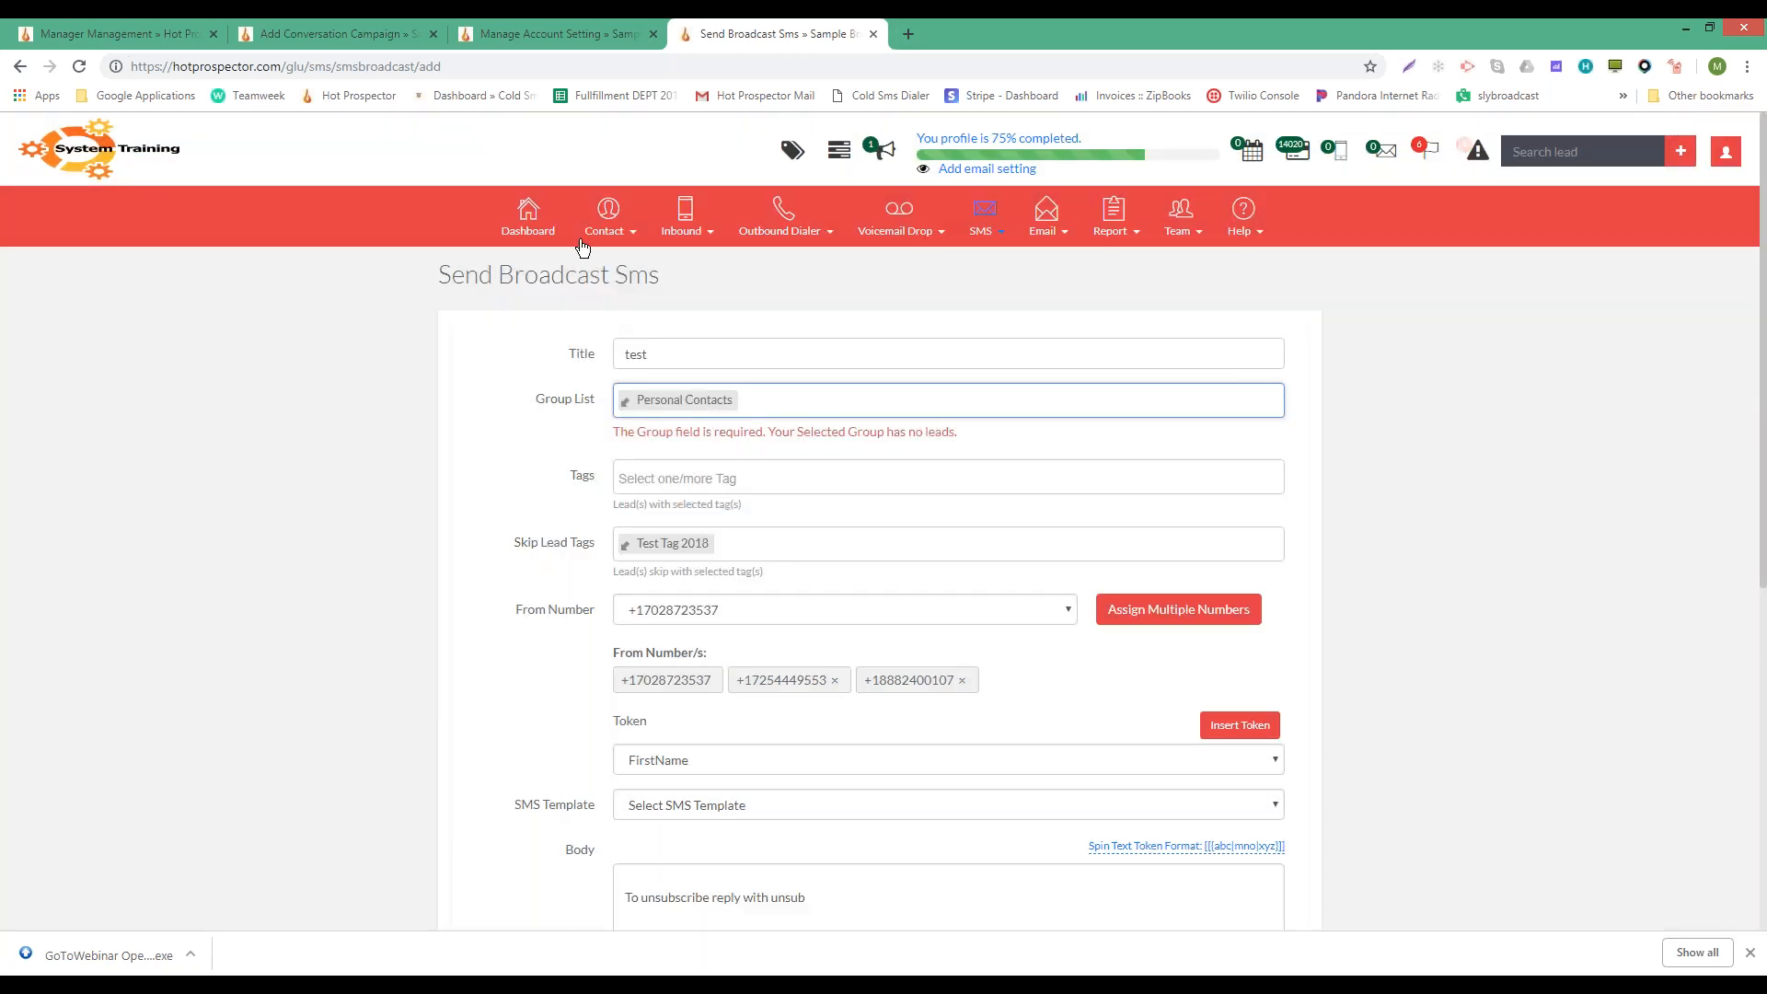
mouse_move(586, 241)
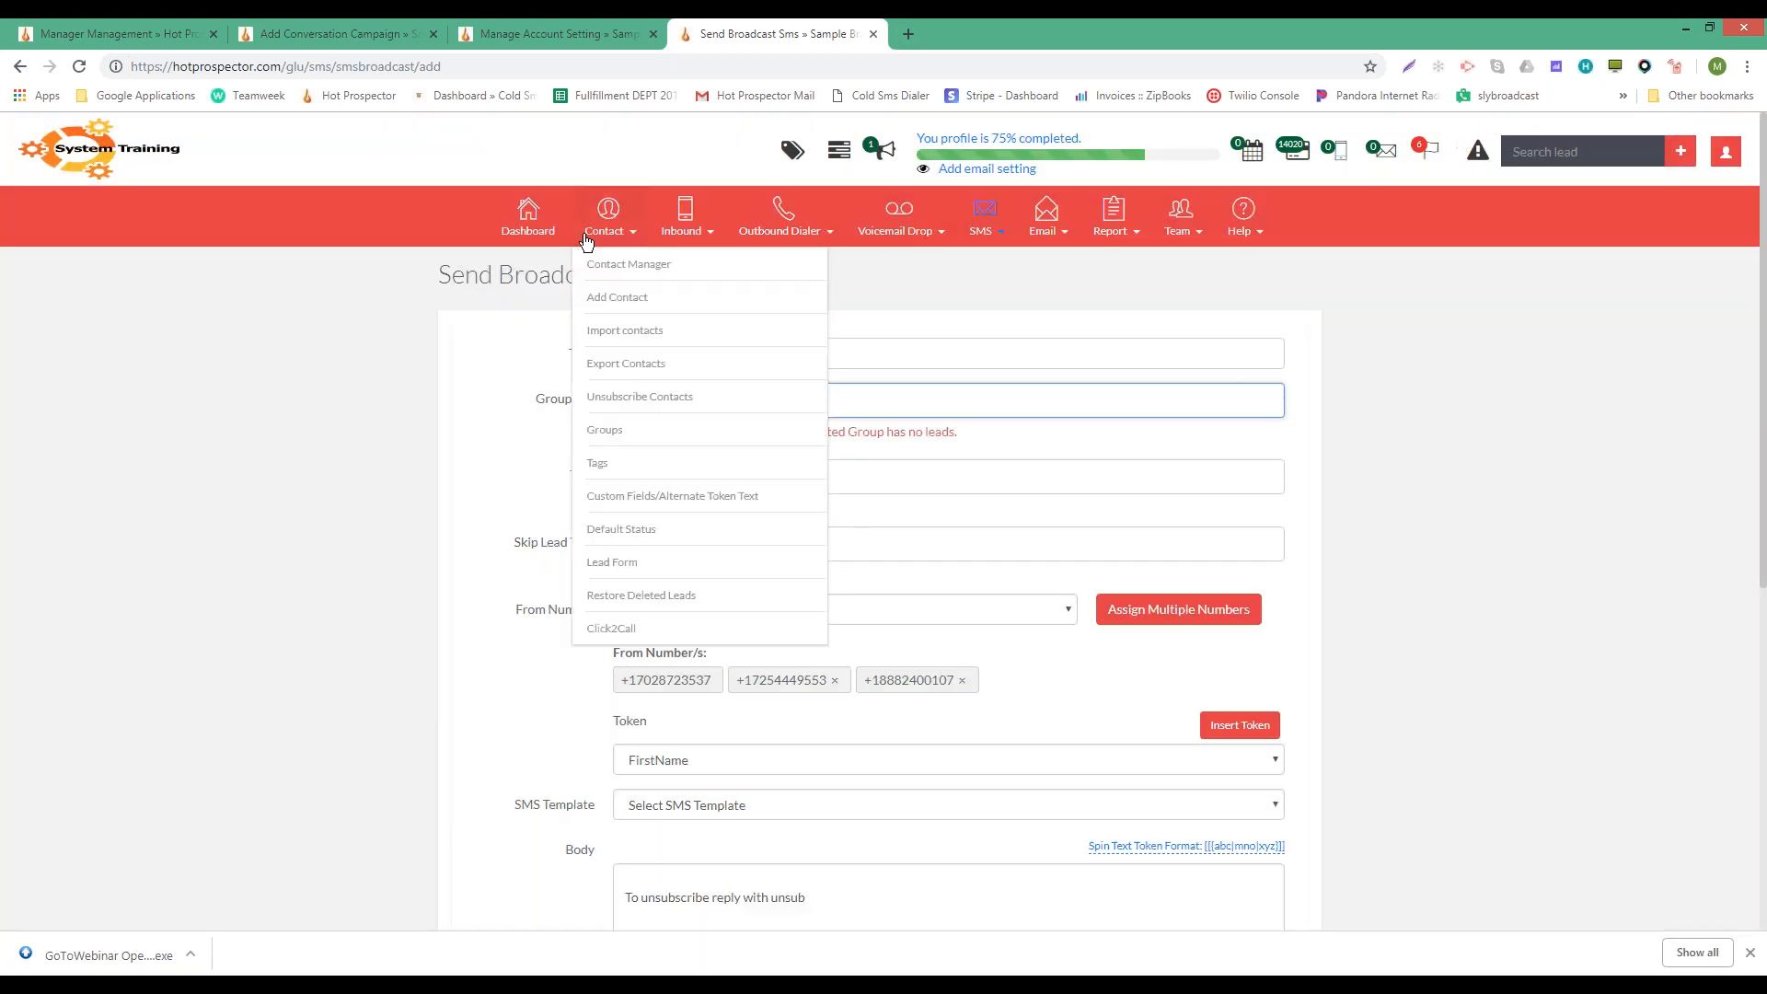
left_click(384, 355)
scroll(780, 466, "down", 3)
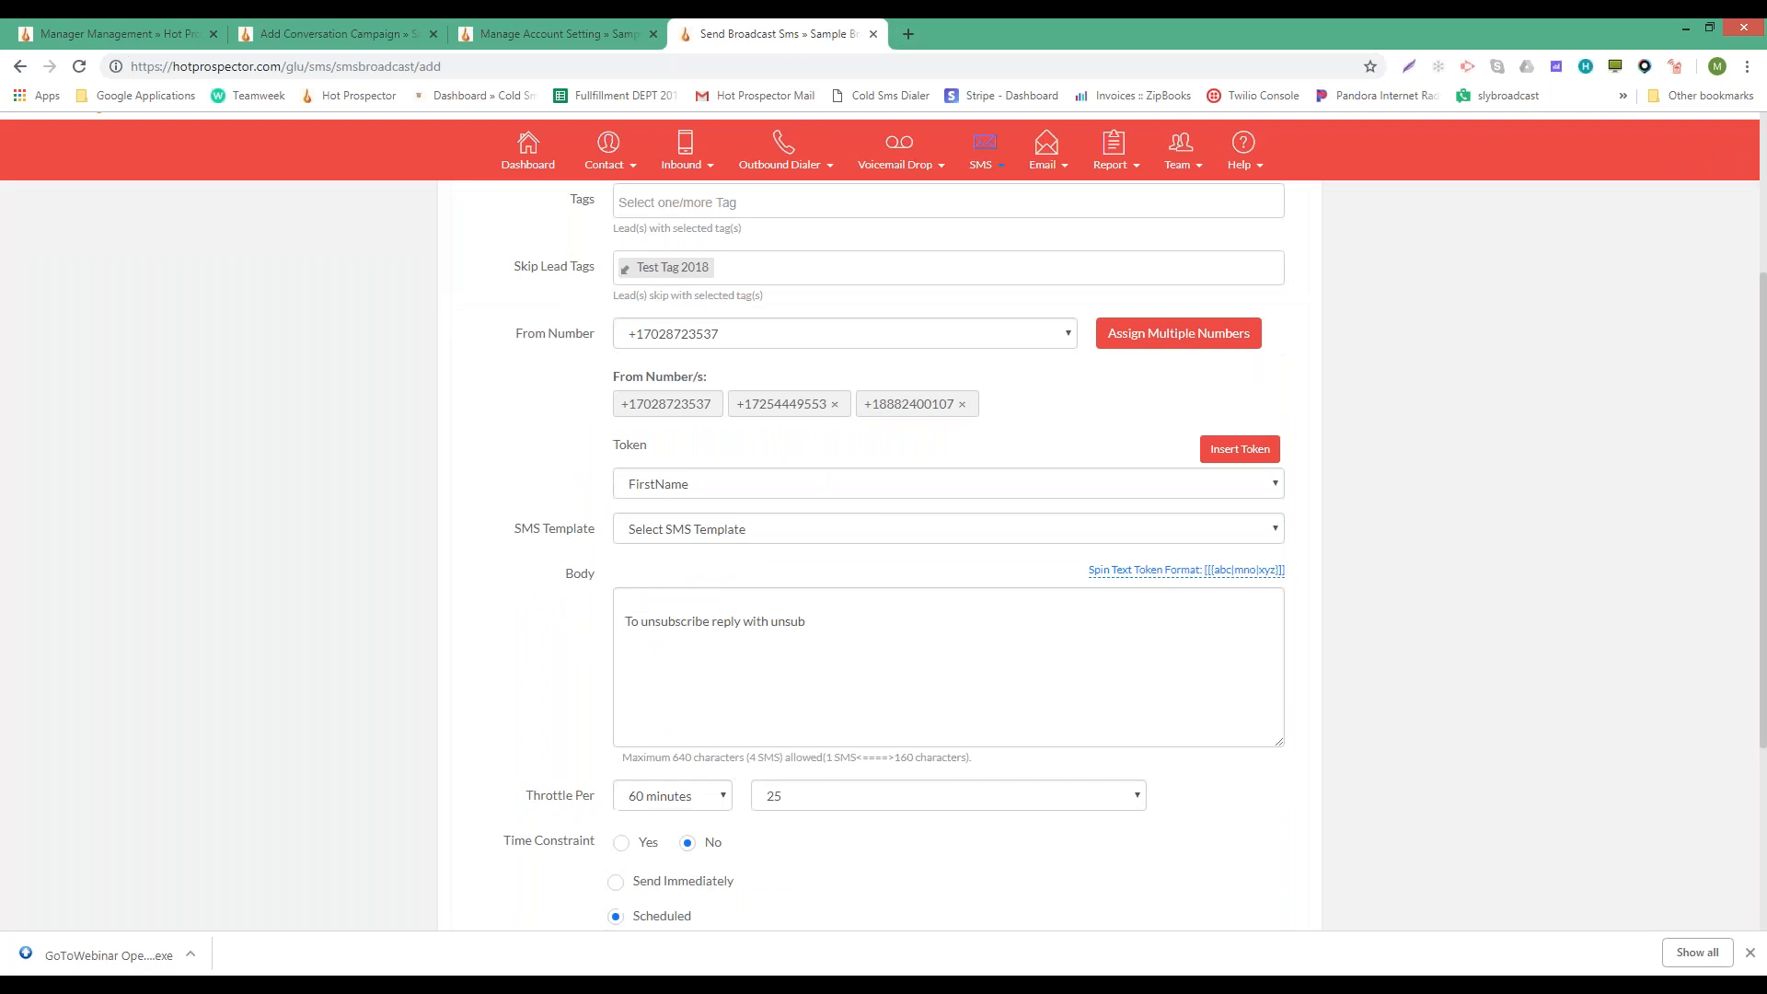
scroll(780, 465, "up", 3)
- Open the Groups page in a new browser tab
mouse_move(609, 219)
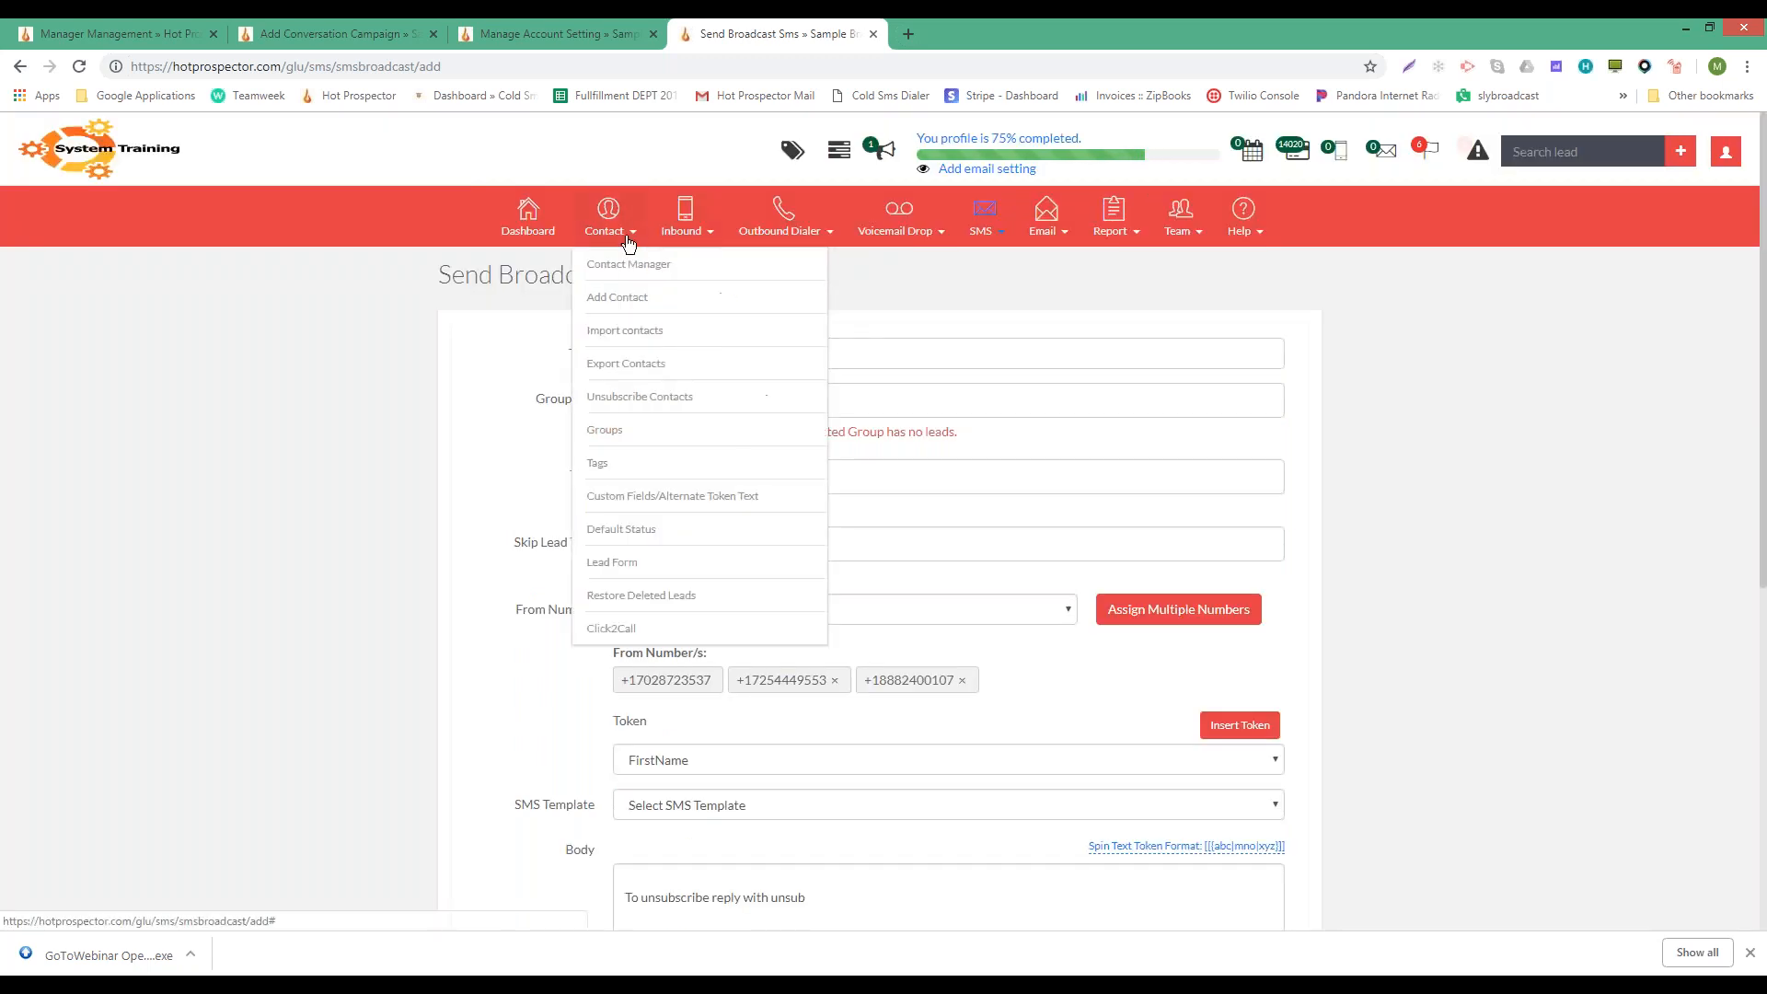
right_click(653, 436)
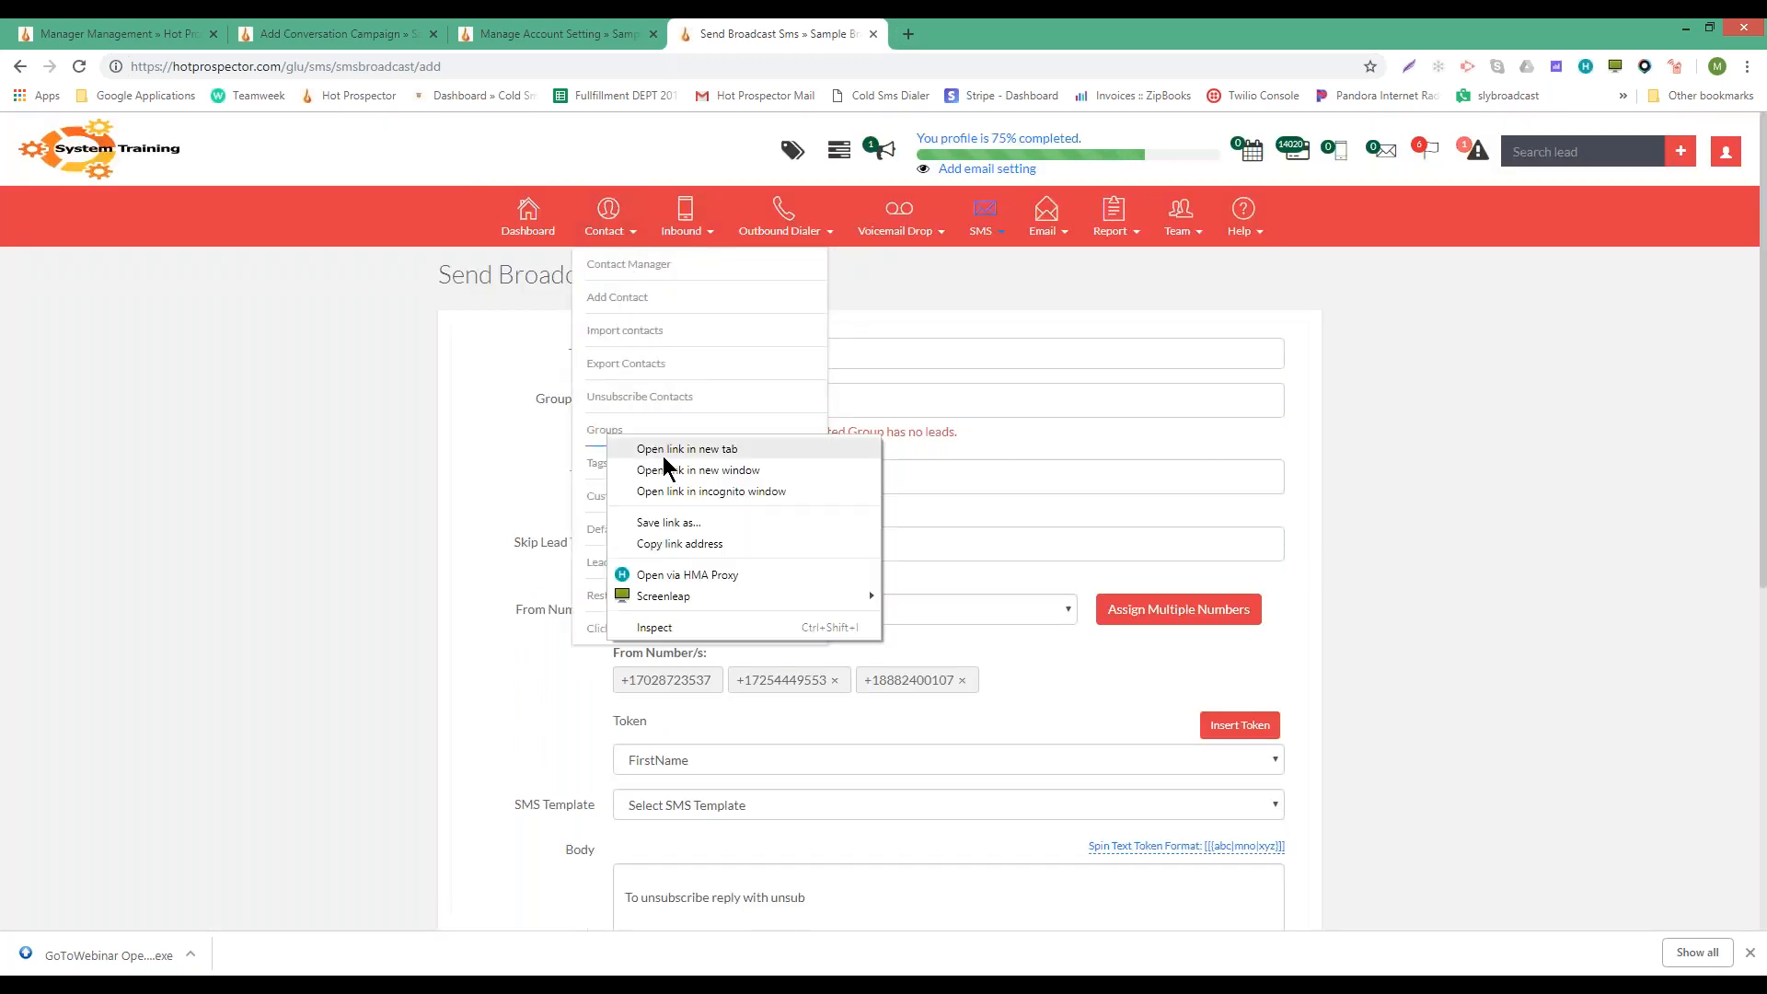
left_click(667, 449)
left_click(973, 27)
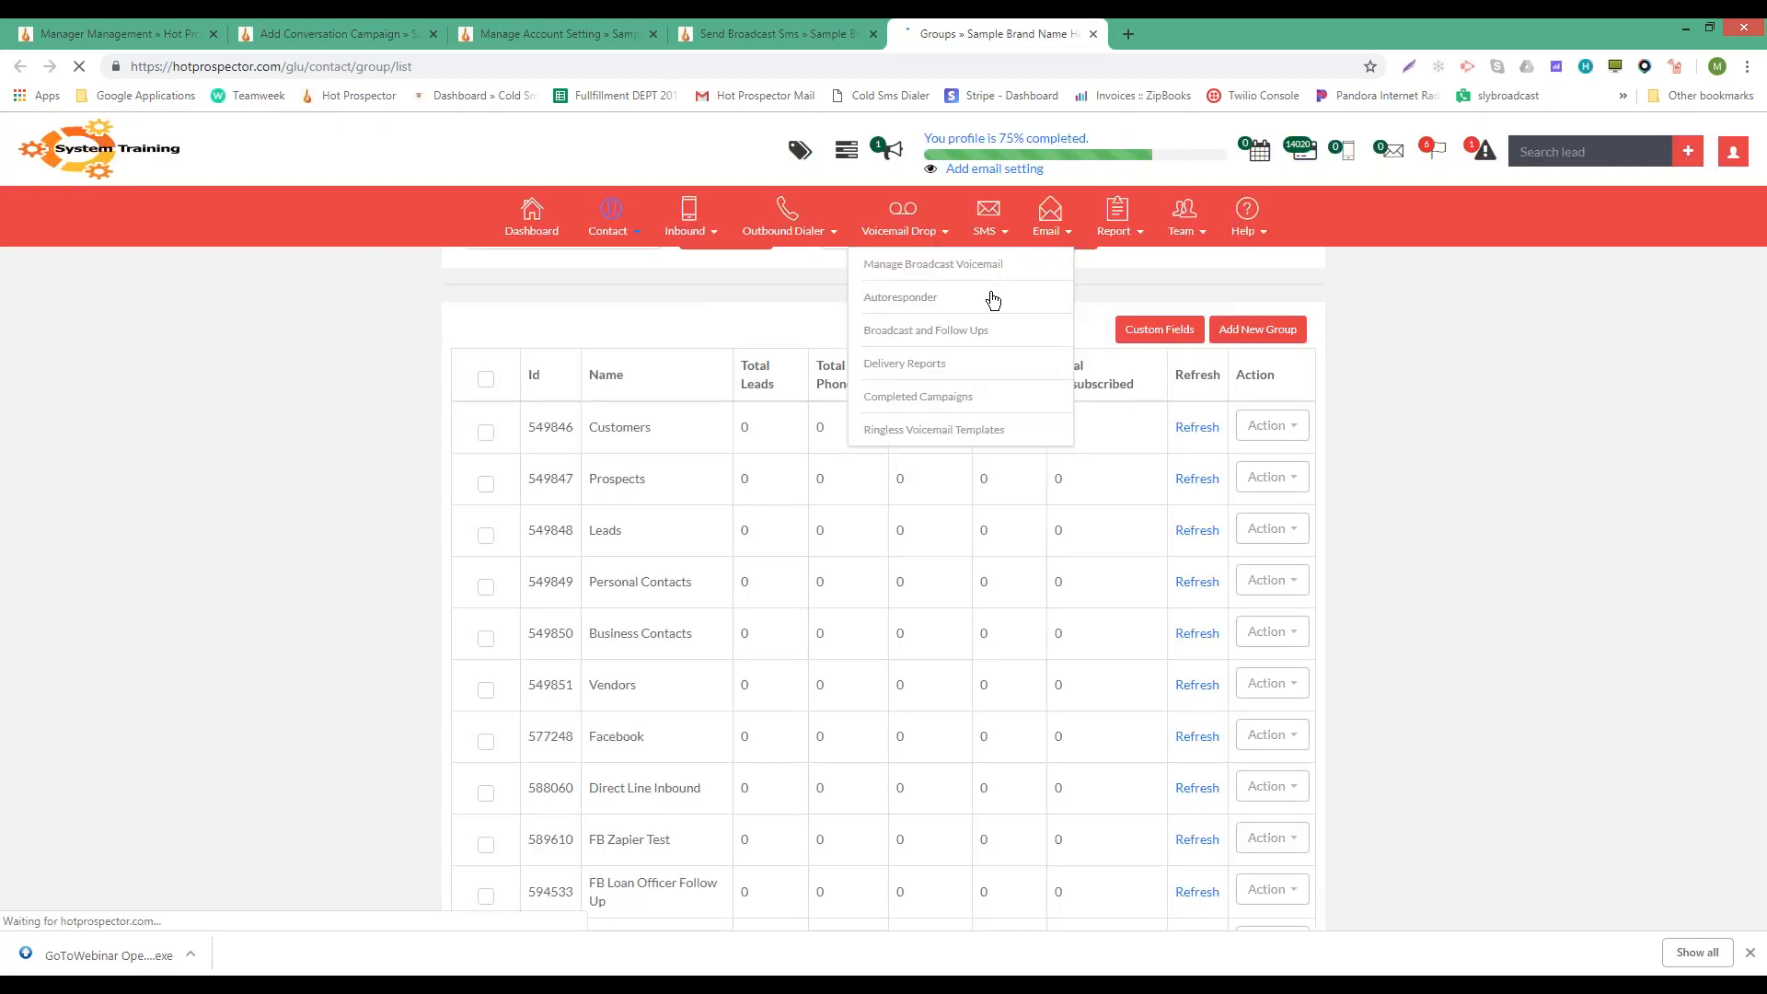
- Refresh lead counts for ten groups, from wufoo test up to Personal Contacts
scroll(1079, 539, "down", 5)
left_click(1193, 811)
left_click(1194, 760)
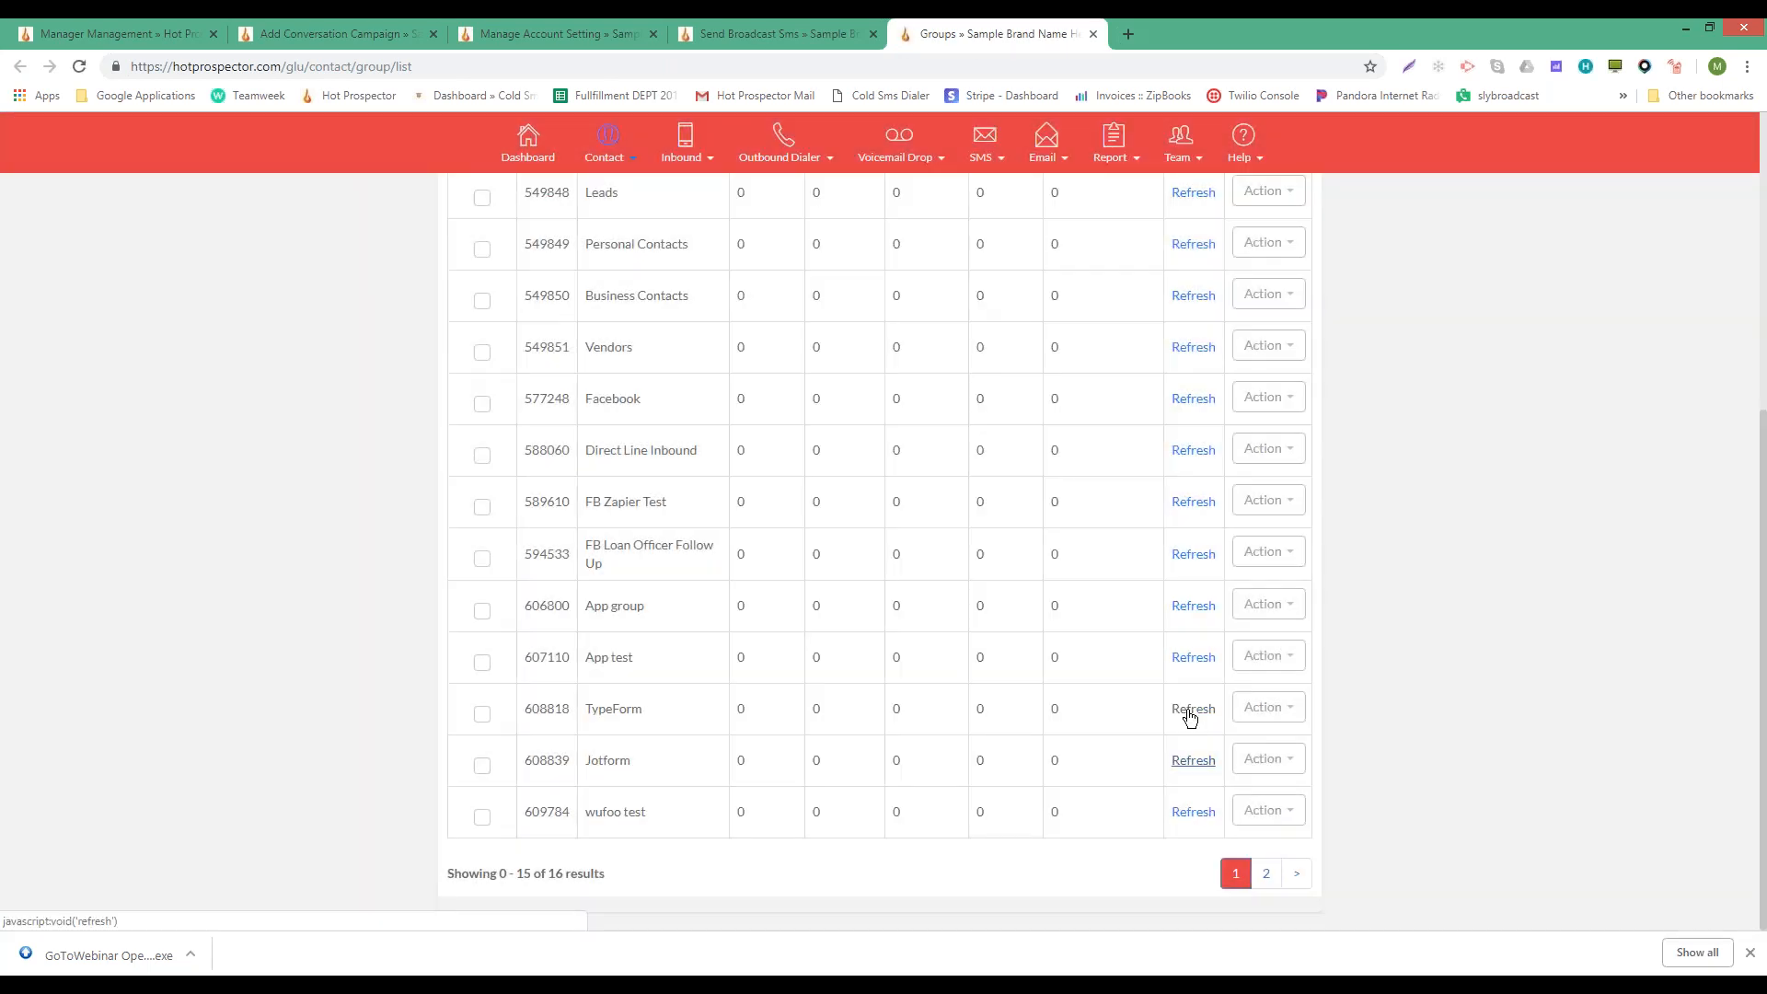
left_click(1191, 606)
left_click(1191, 603)
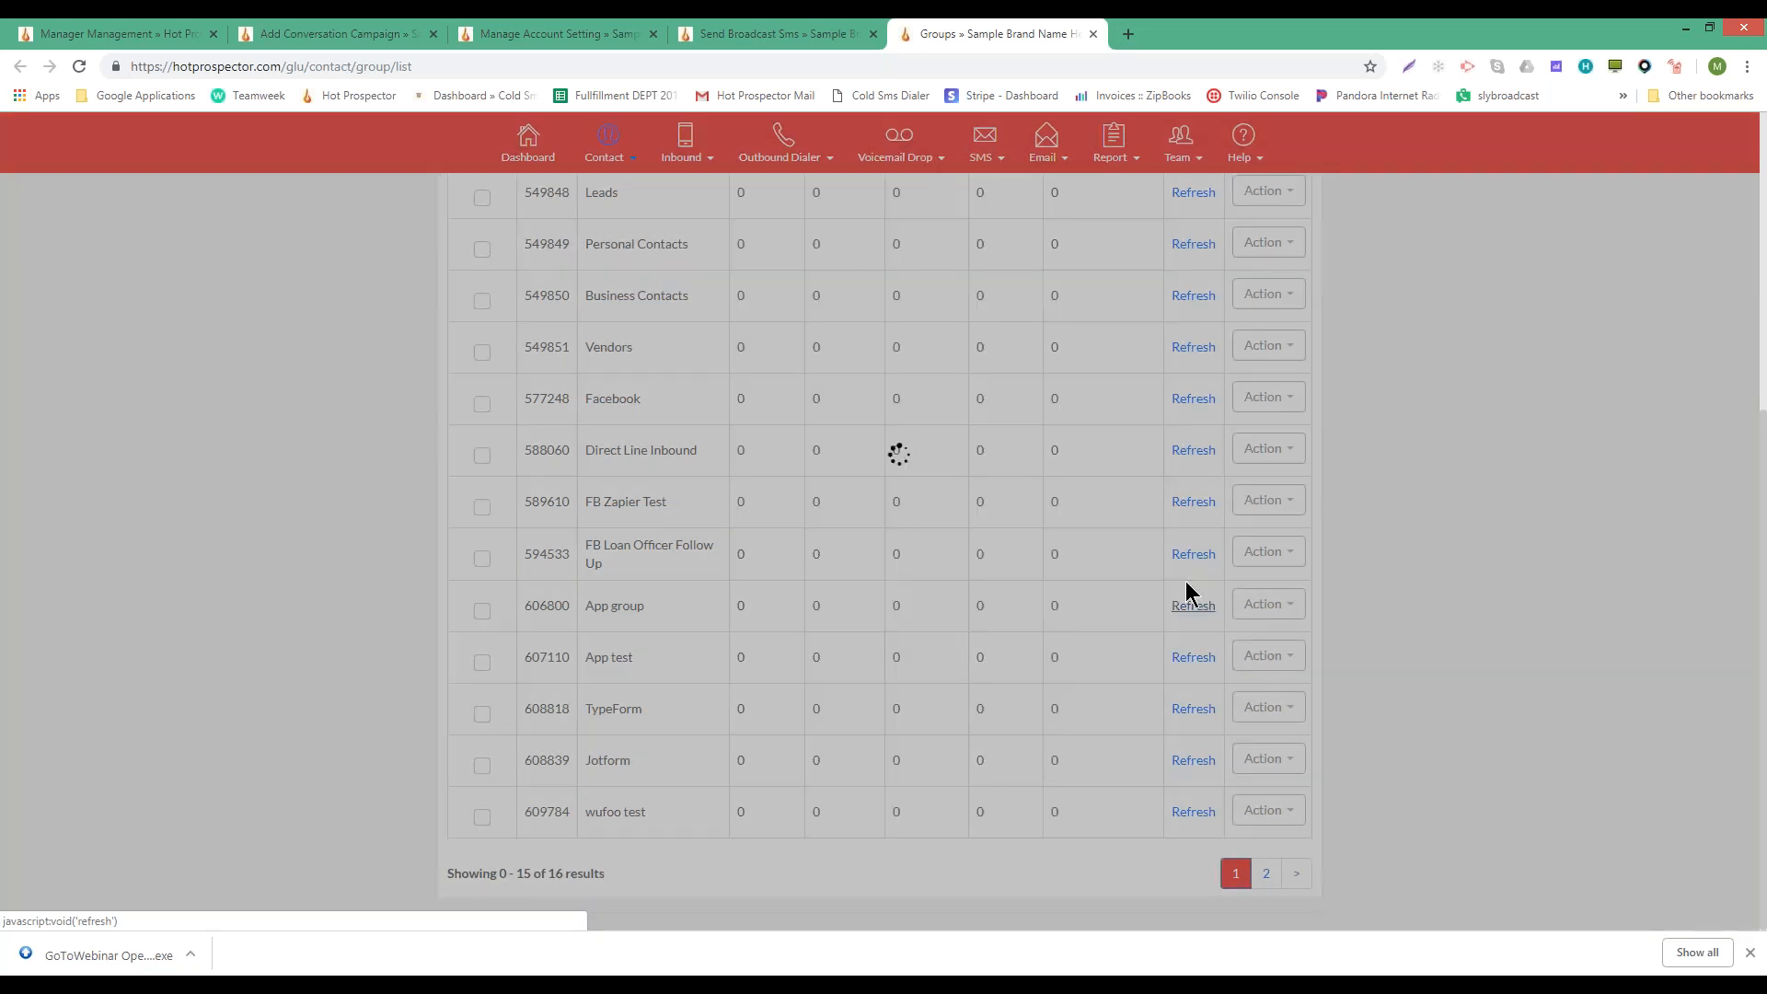
left_click(1192, 553)
left_click(1200, 487)
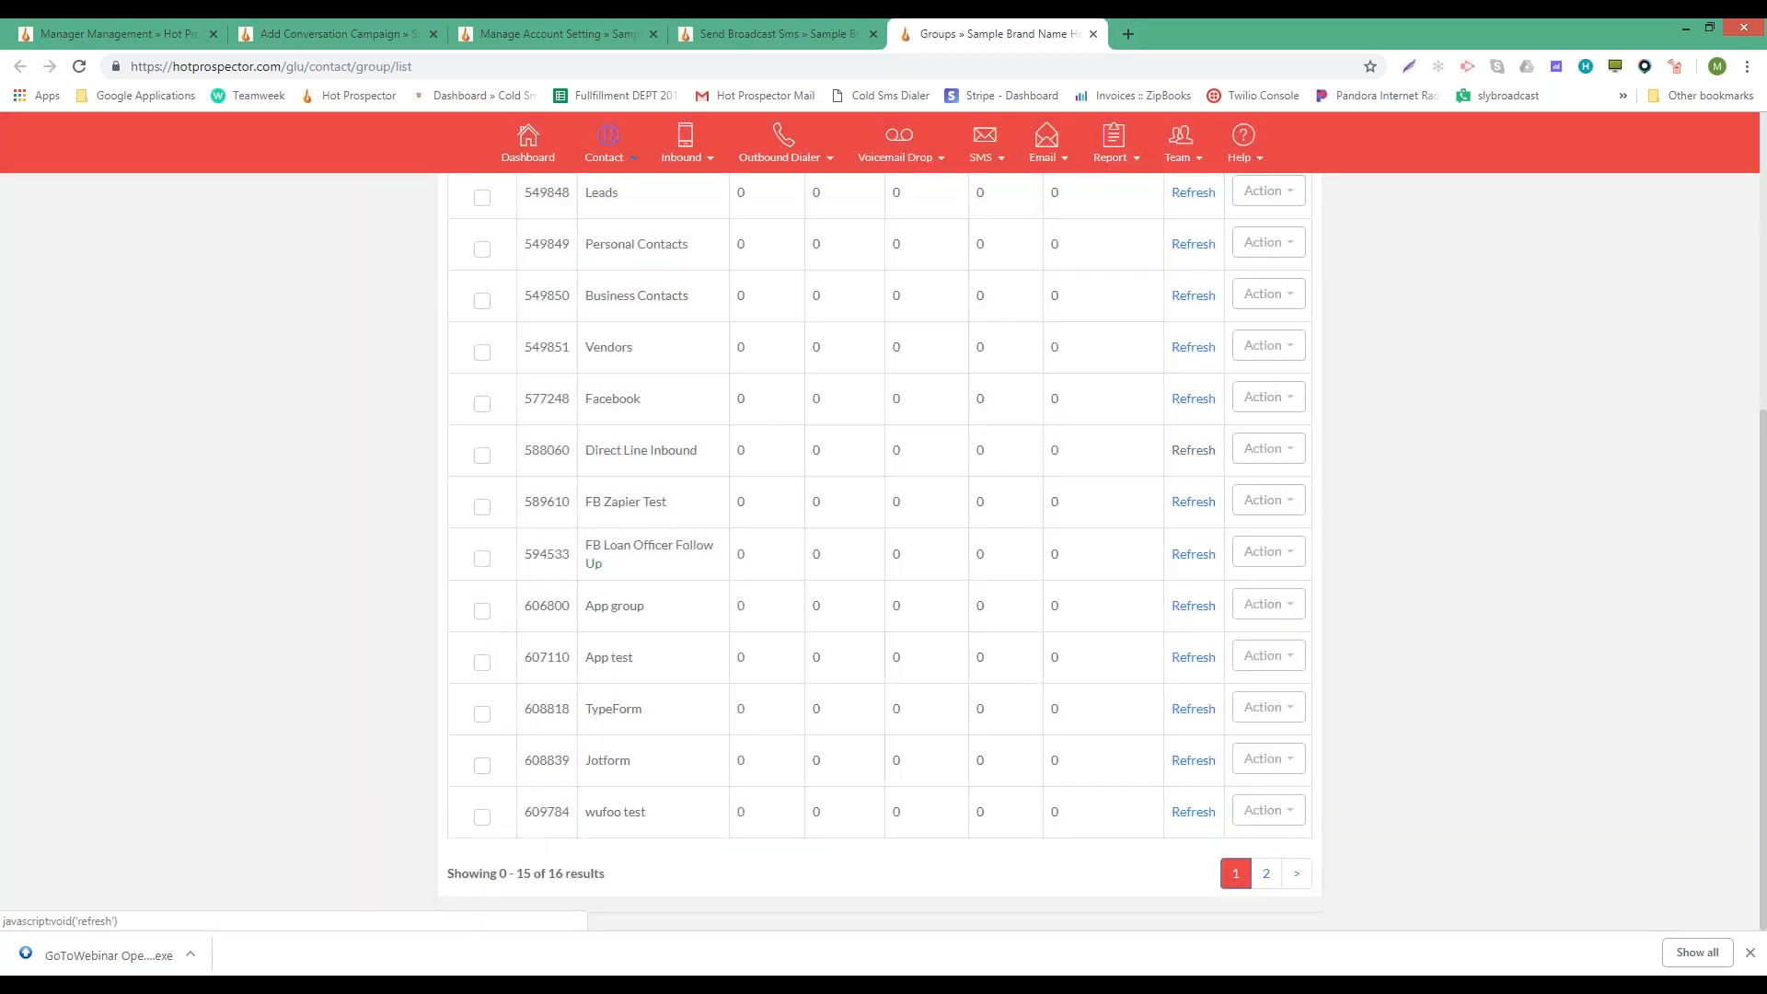
left_click(1193, 450)
left_click(1192, 347)
left_click(1209, 296)
left_click(1204, 247)
scroll(1223, 274, "up", 5)
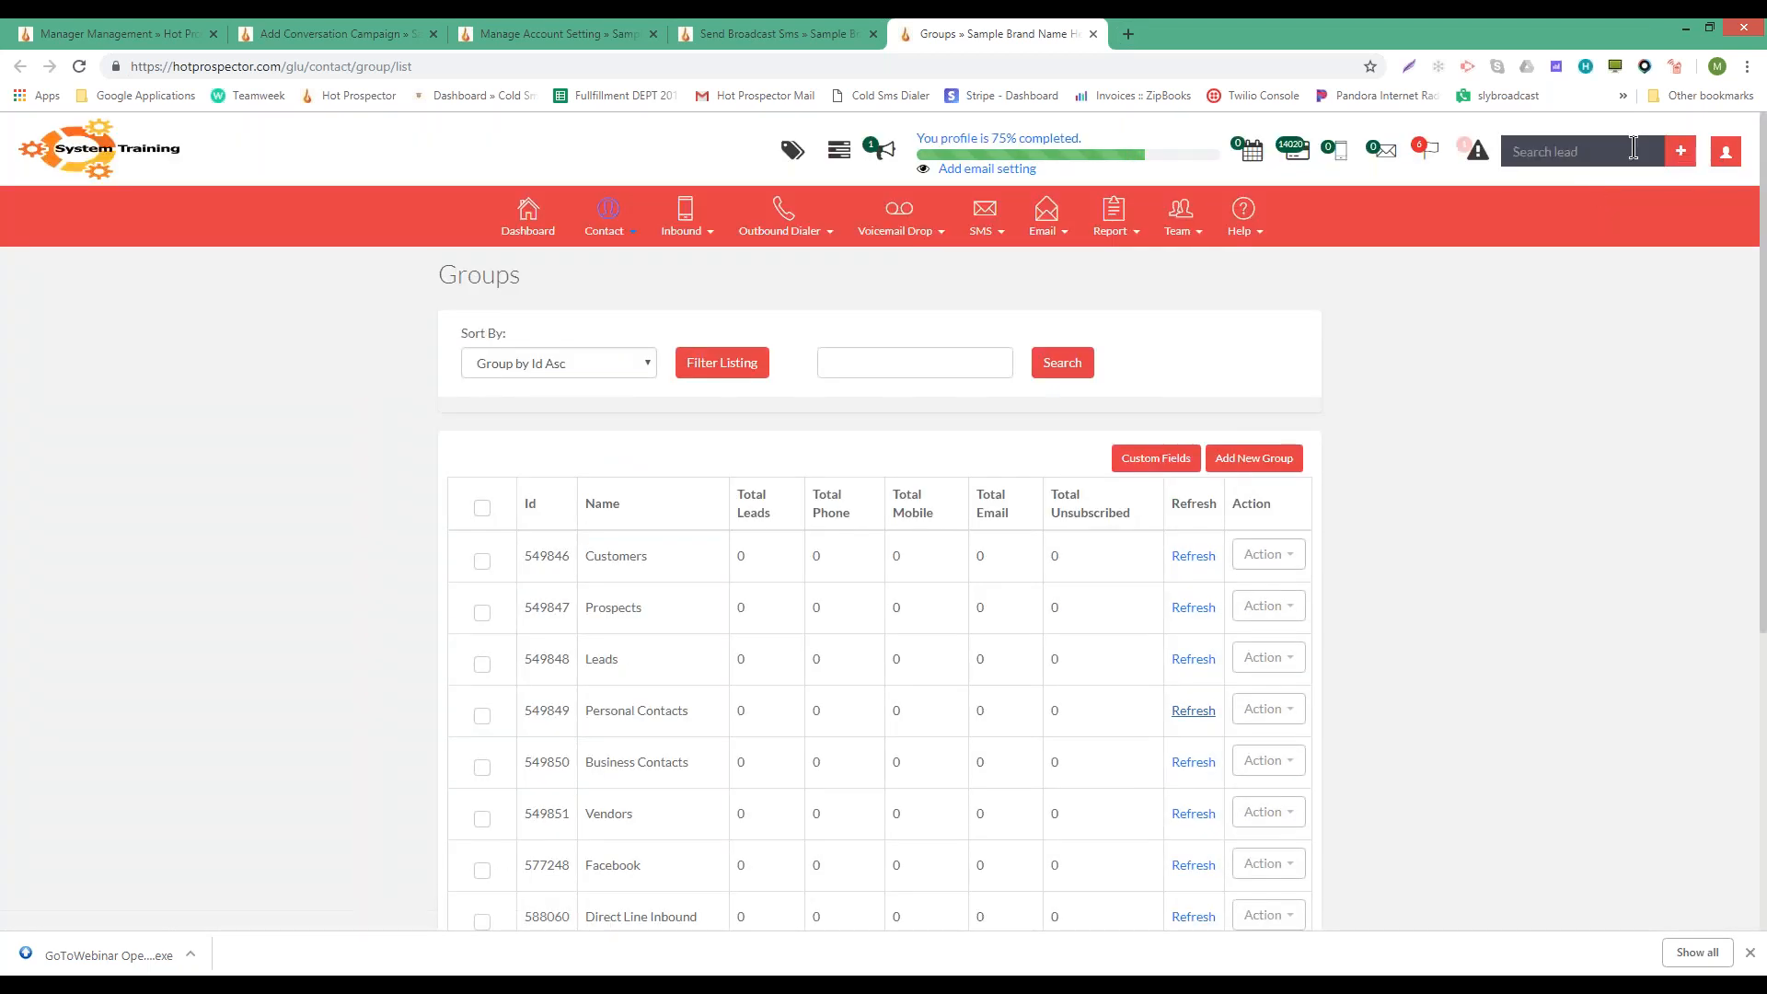
- Add a quick lead with a first name, last name and mobile number to the App test group
left_click(1681, 151)
left_click(1478, 226)
type("M")
key("Tab")
type("L")
key("Tab")
key("Tab")
key("Tab")
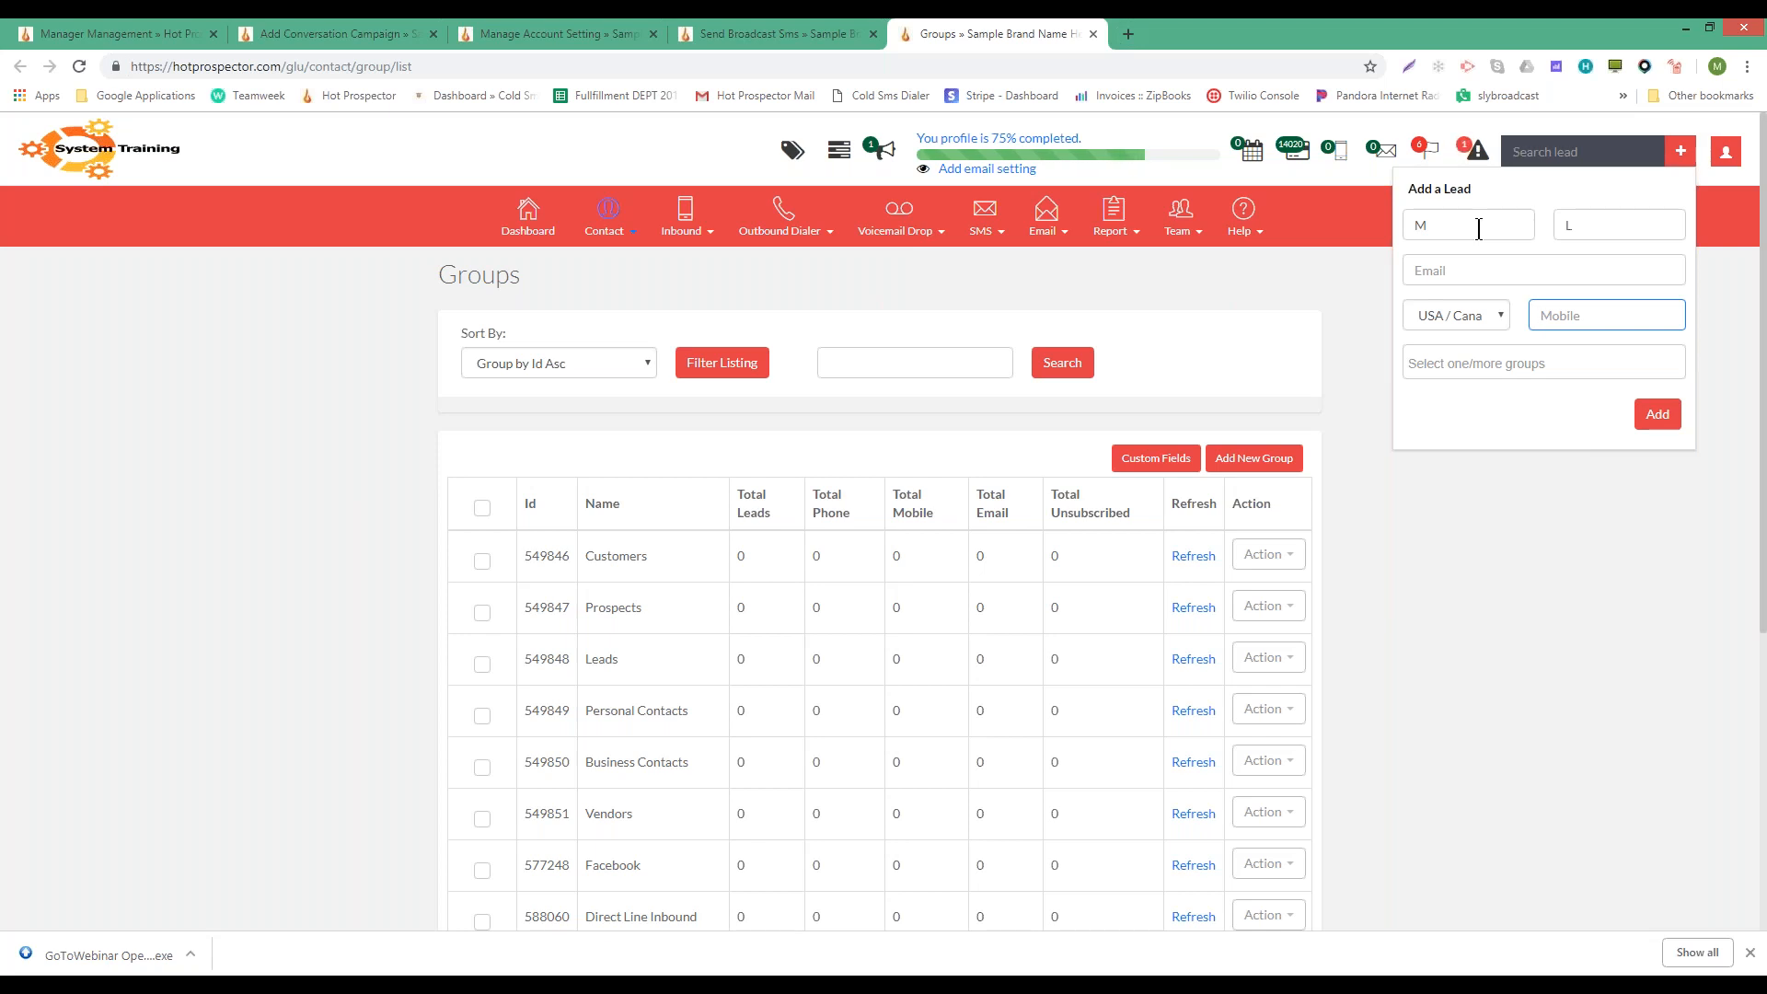
left_click(1515, 370)
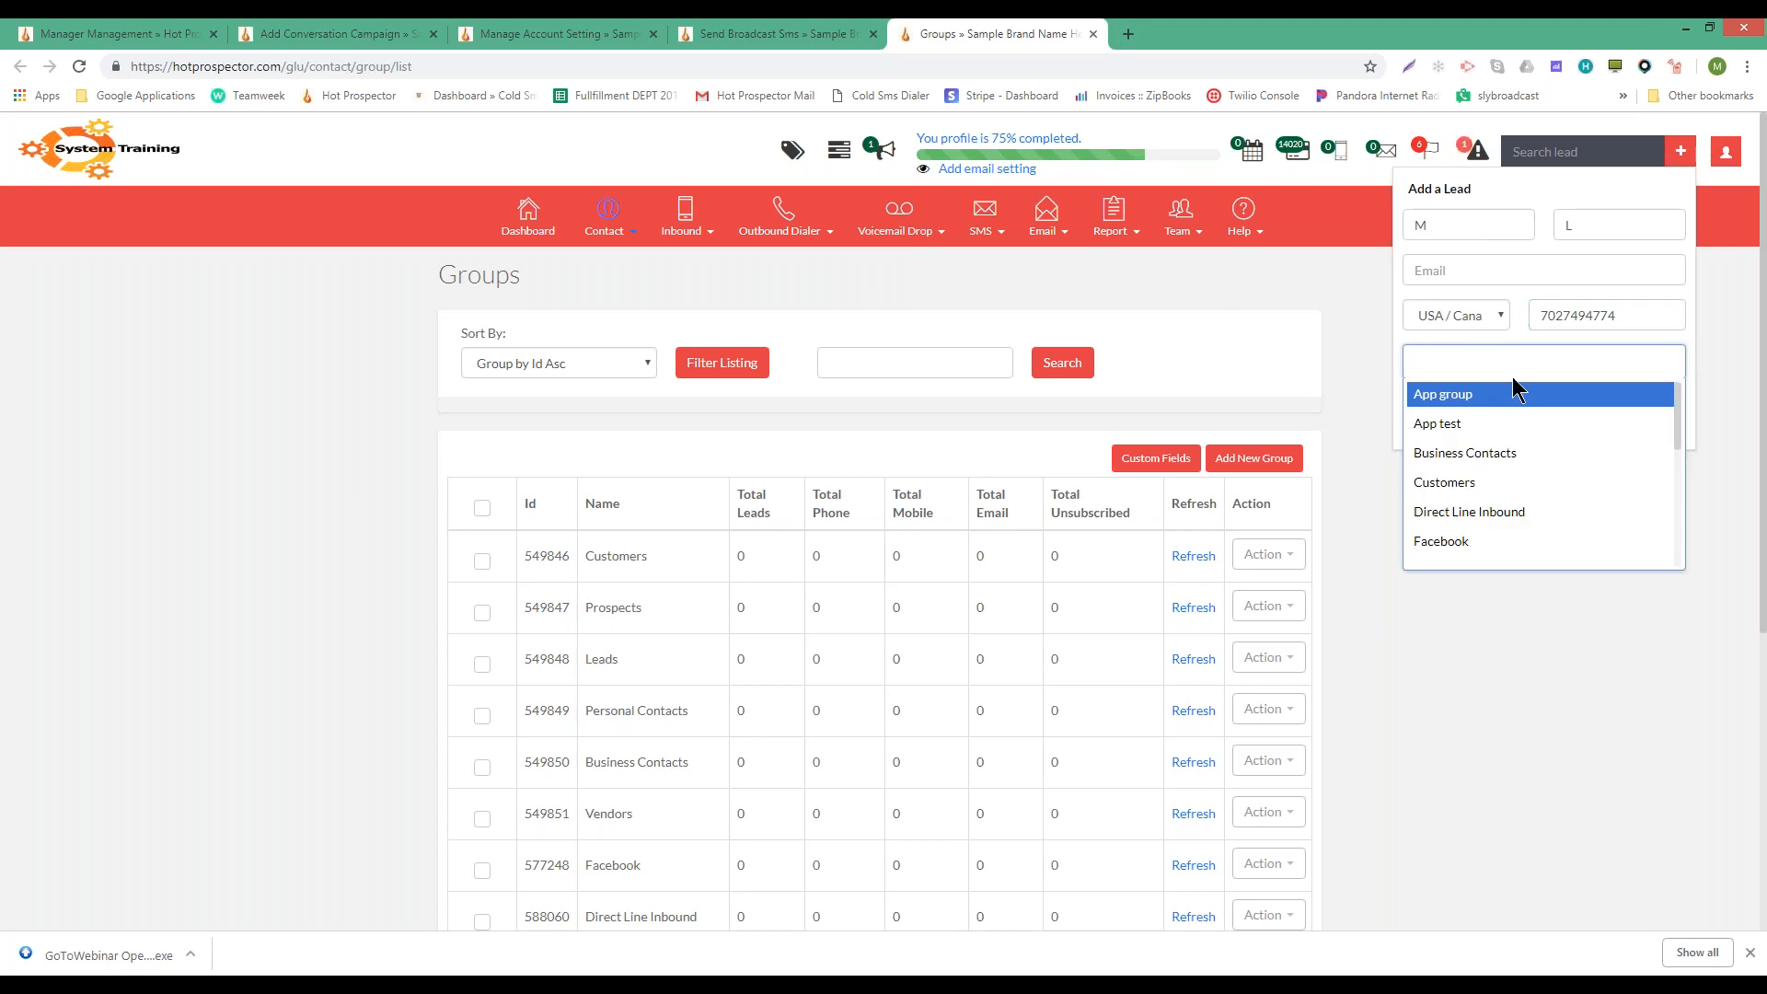
left_click(1498, 420)
left_click(1648, 416)
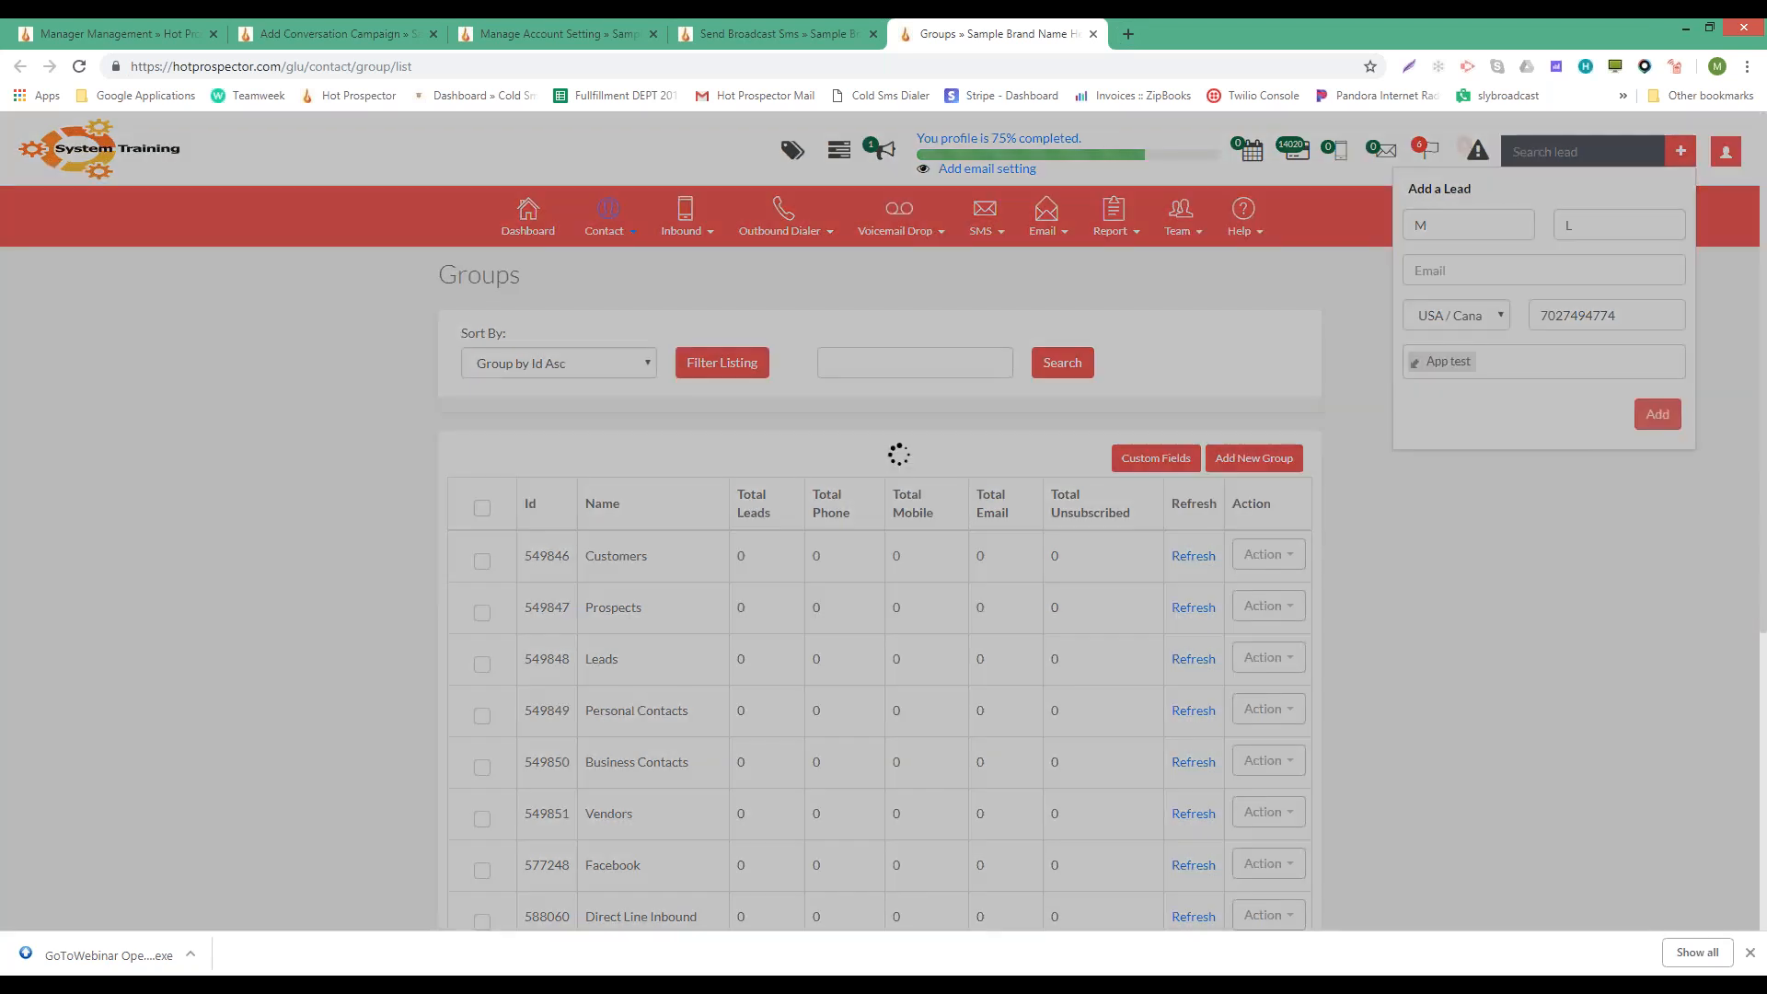
left_click(795, 27)
- Replace Personal Contacts with App test as the broadcast's recipient group
left_click(802, 400)
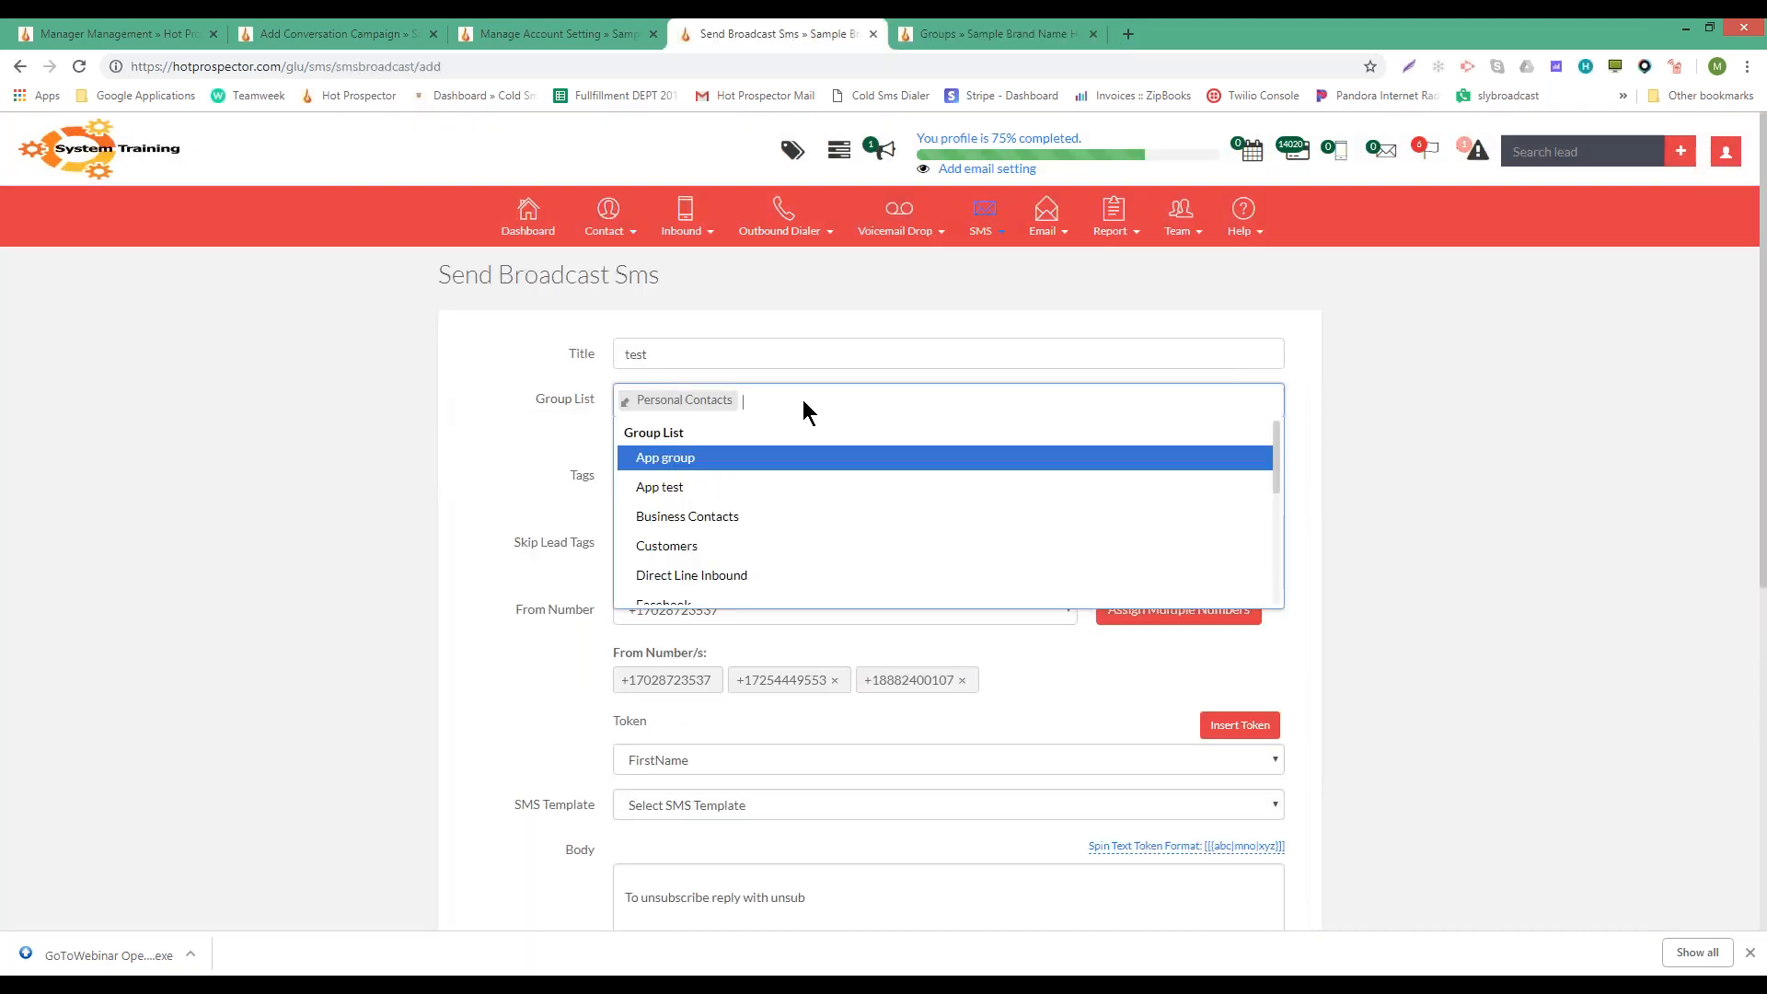
key("BackSpace")
key("BackSpace")
key("Return")
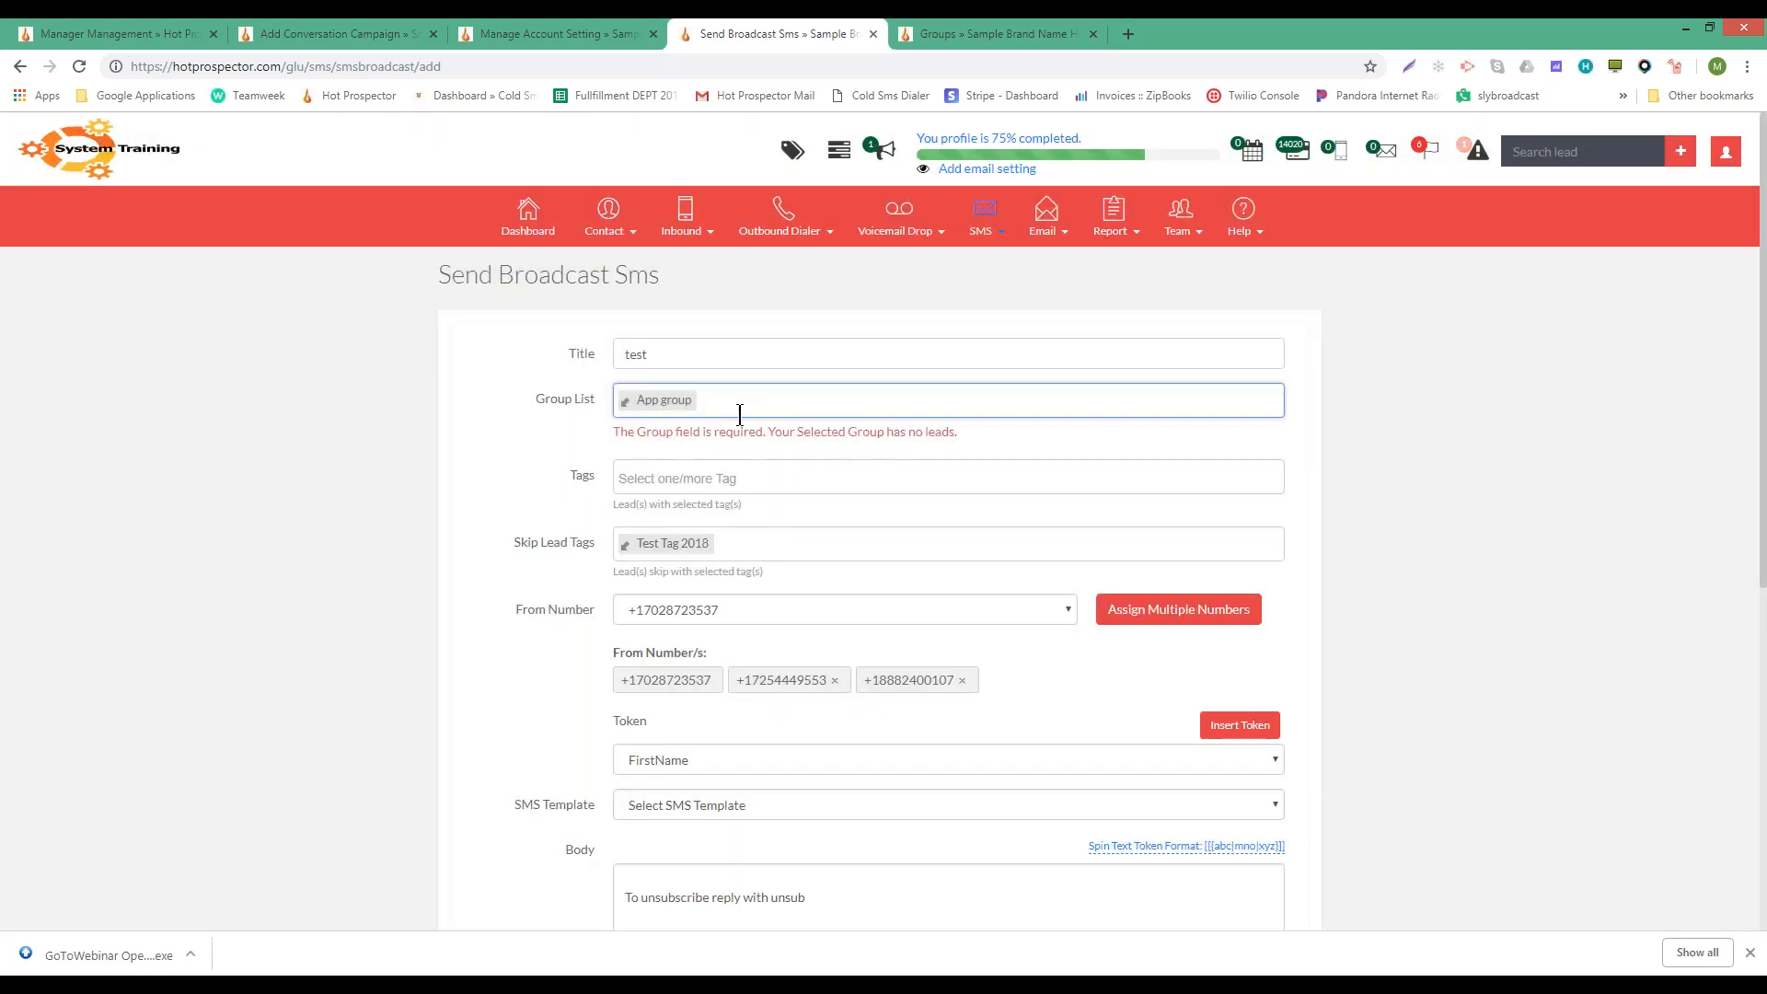
left_click(739, 406)
key("BackSpace")
key("BackSpace")
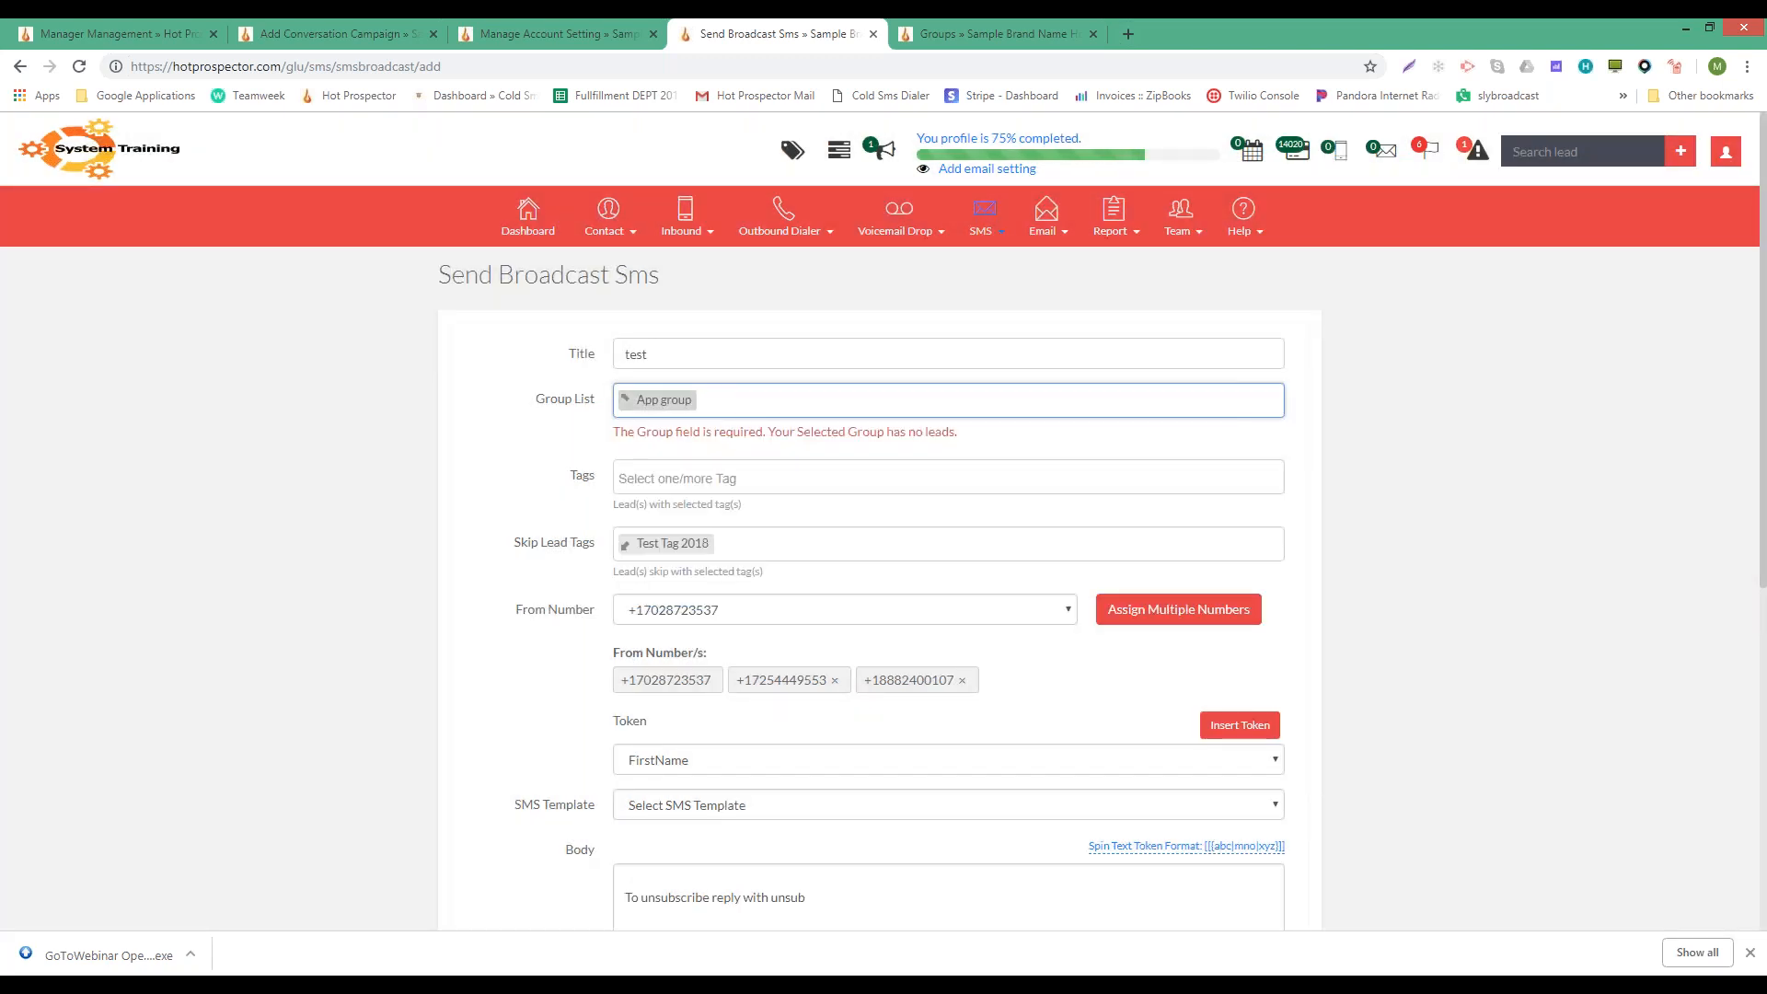
left_click(722, 406)
left_click(692, 488)
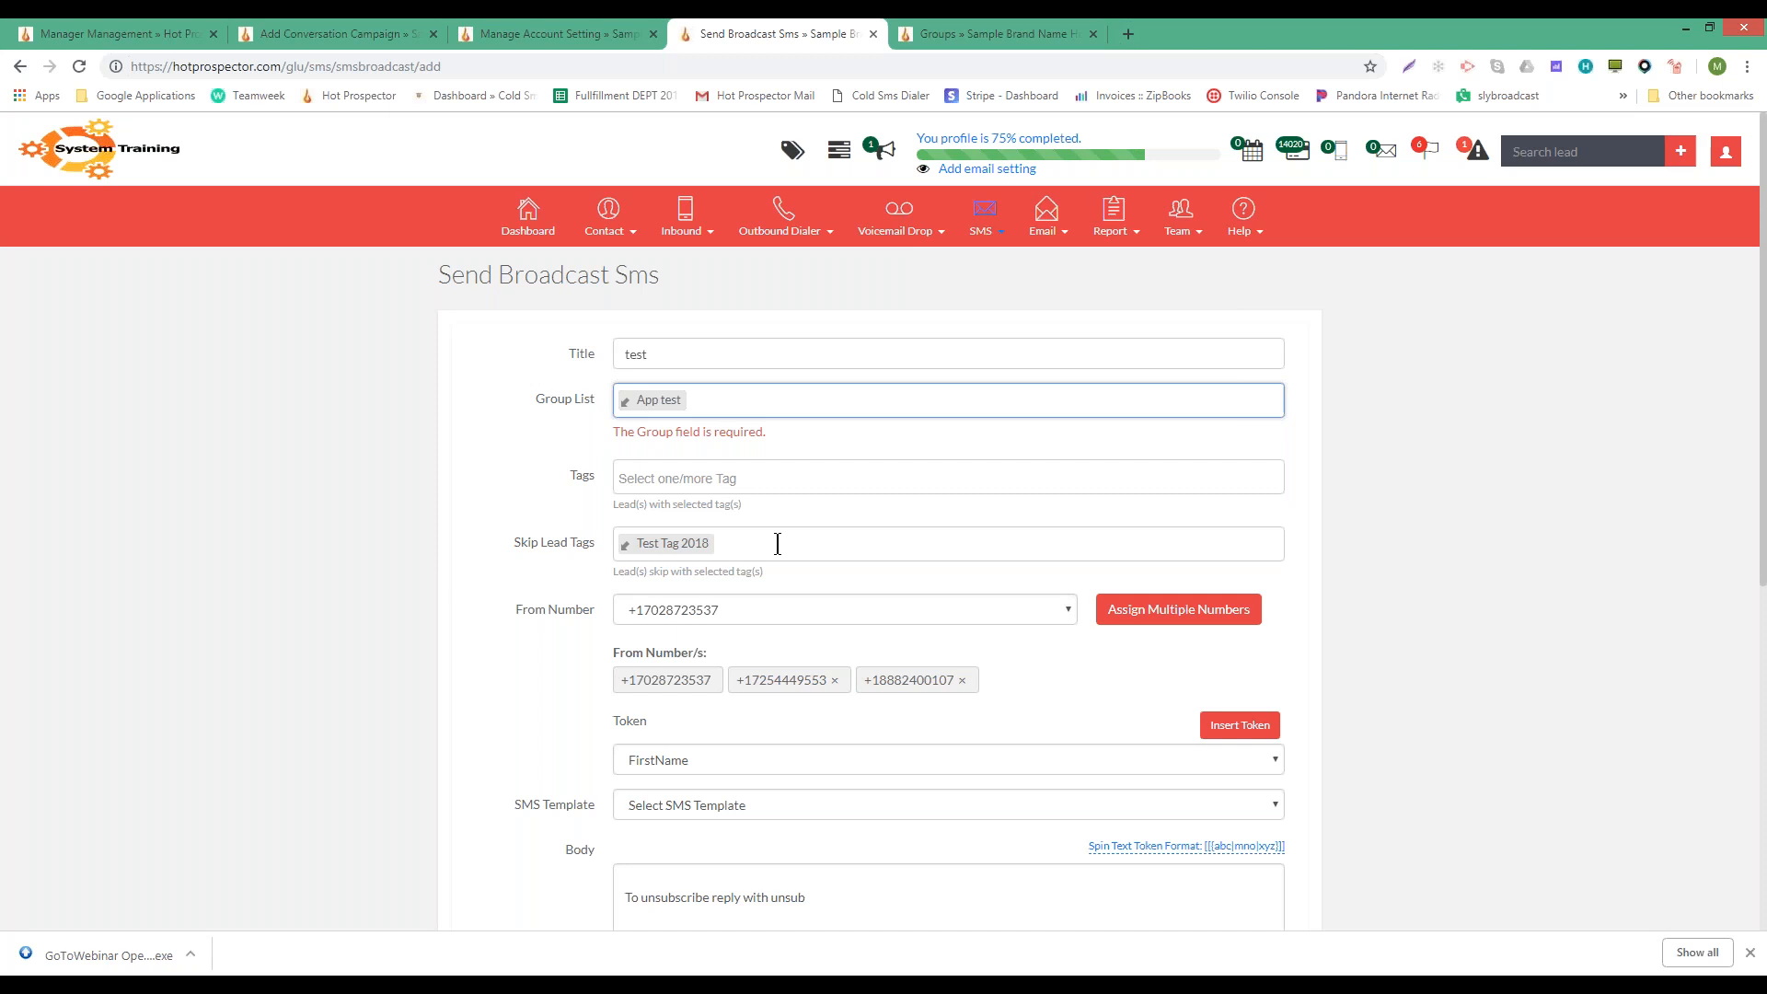
- Start the broadcast message body with the word 'test'
scroll(777, 543, "down", 6)
left_click(825, 280)
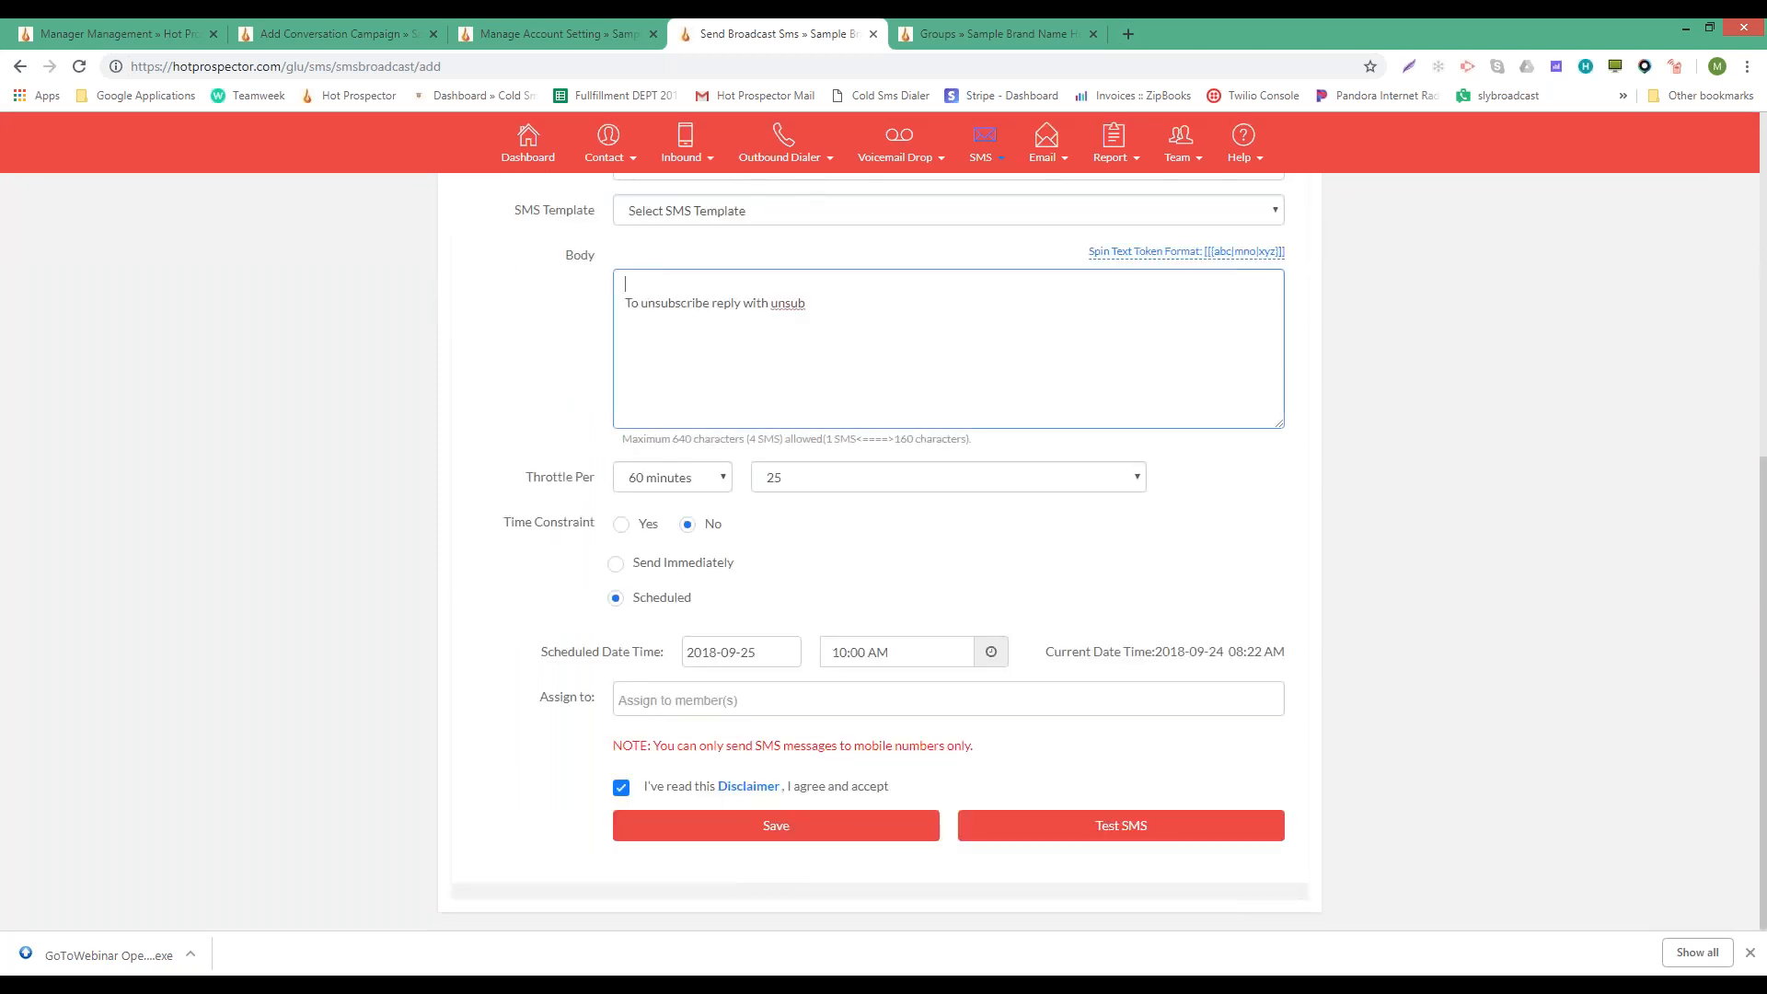
type("test")
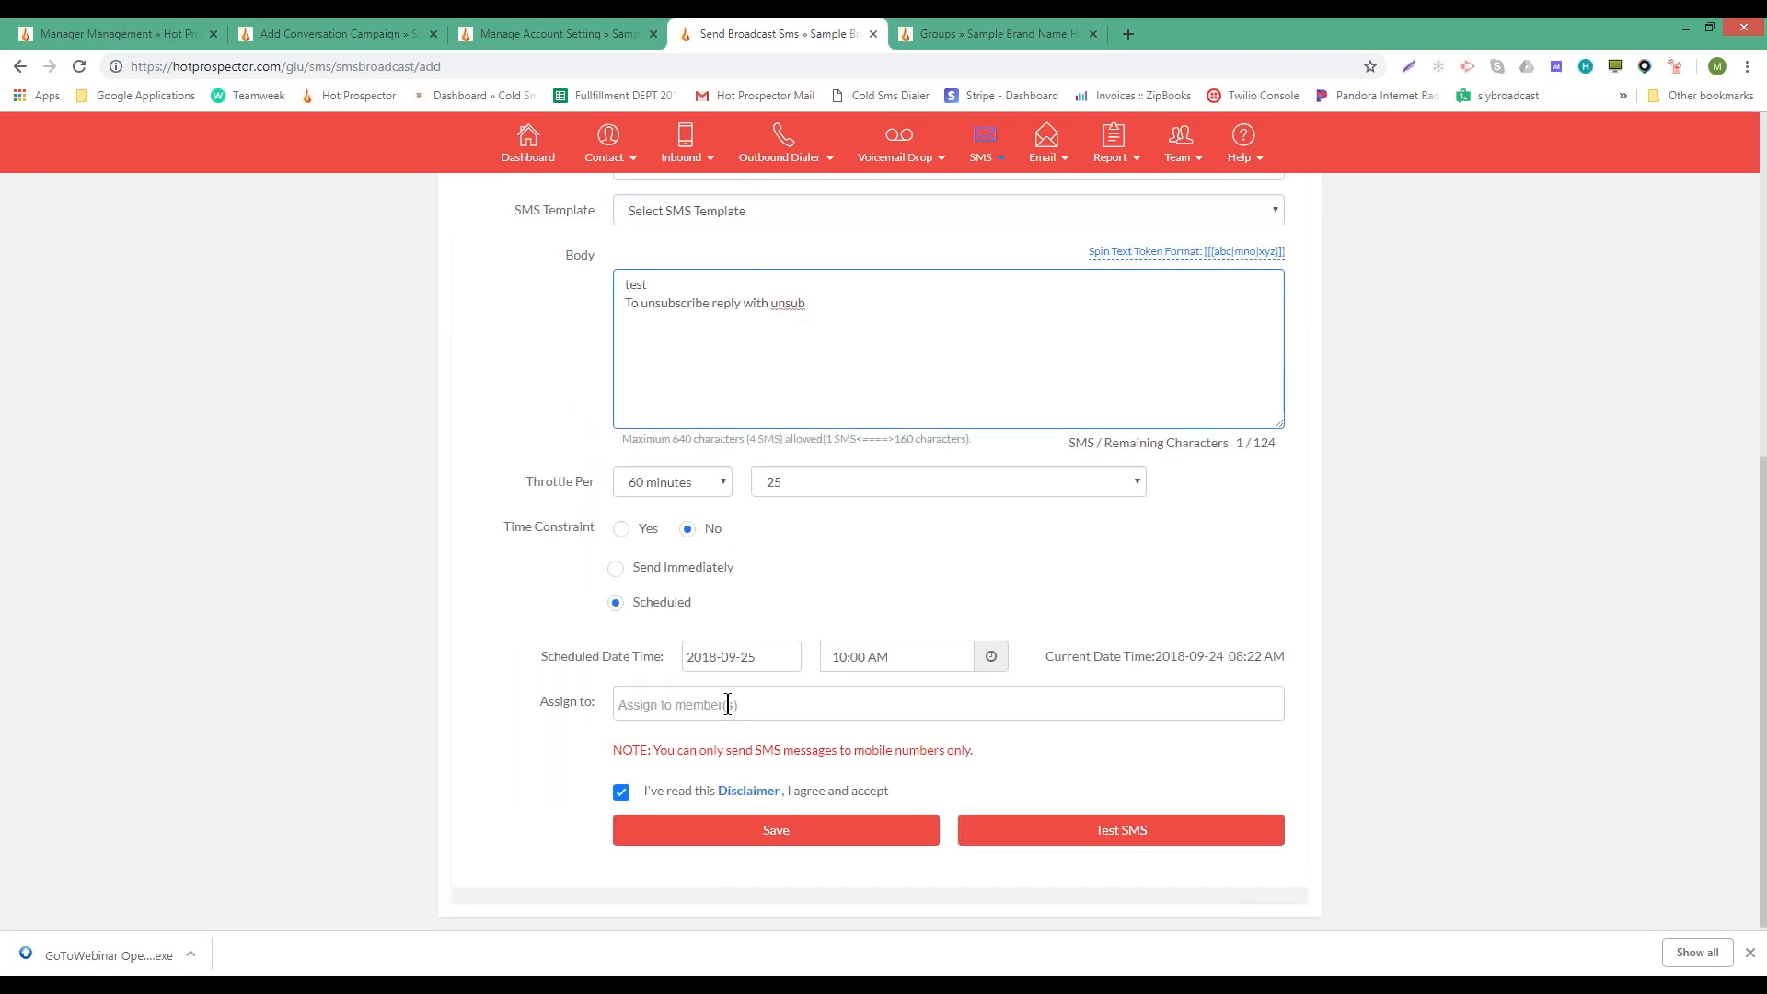
scroll(665, 369, "up", 8)
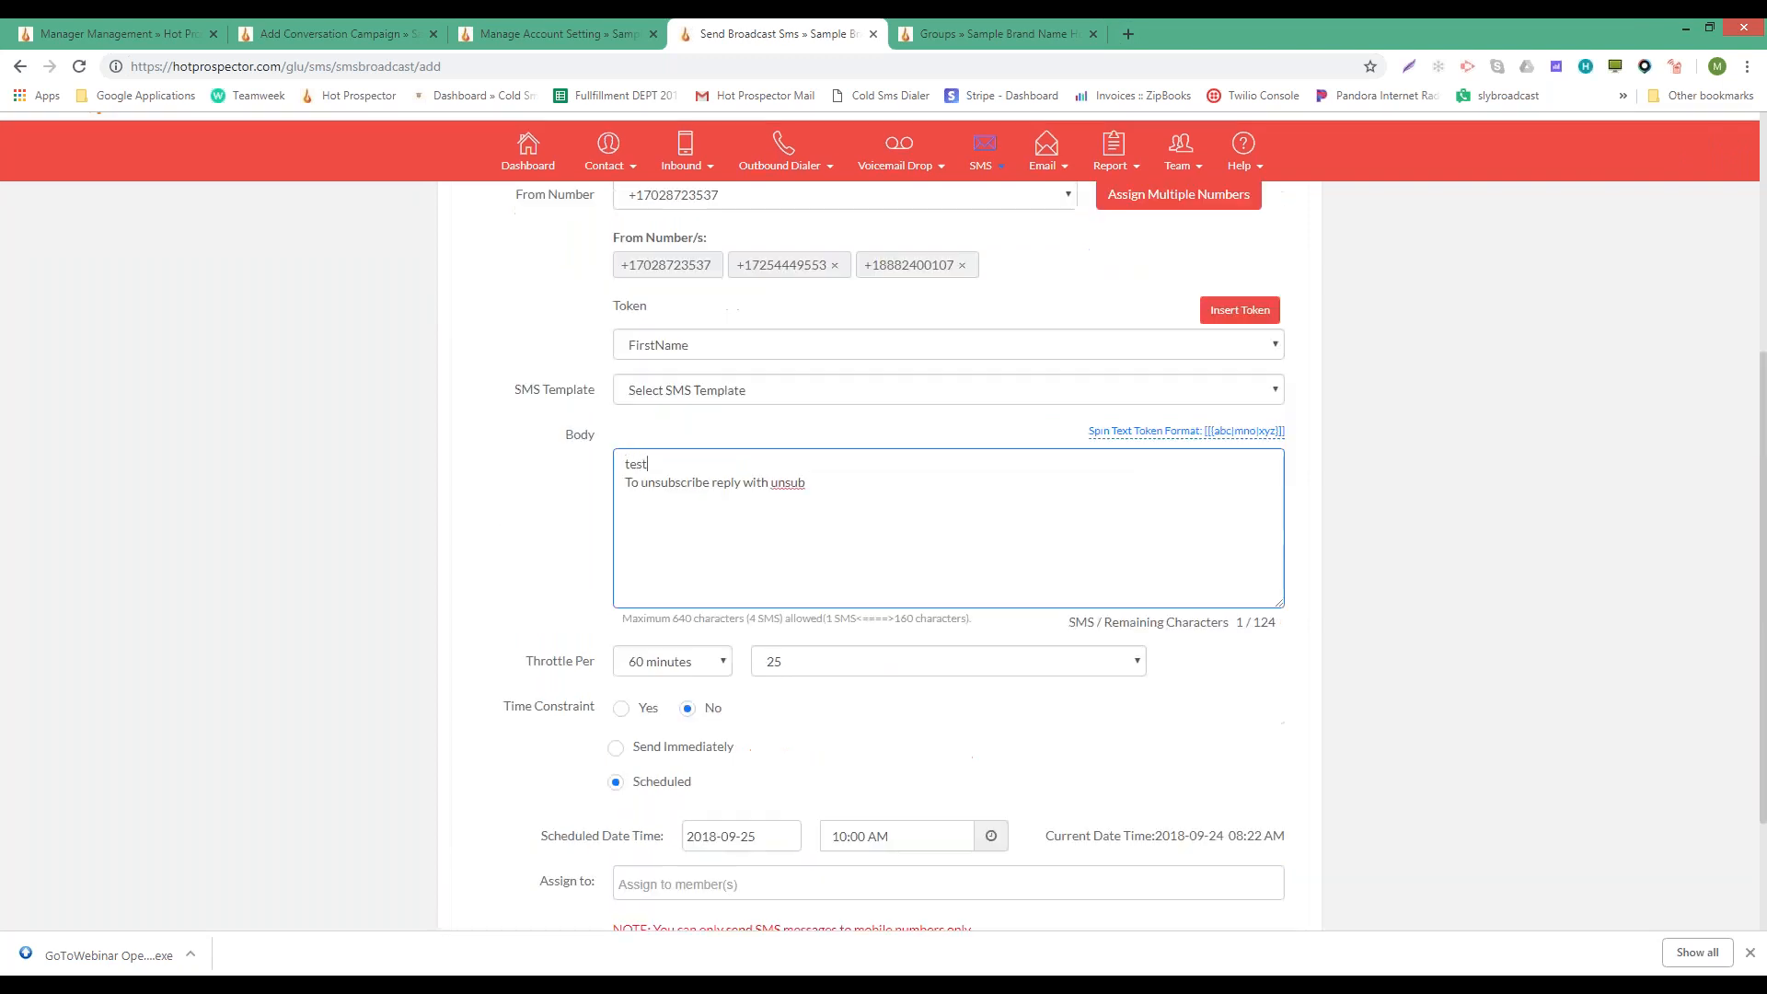
left_click(666, 356)
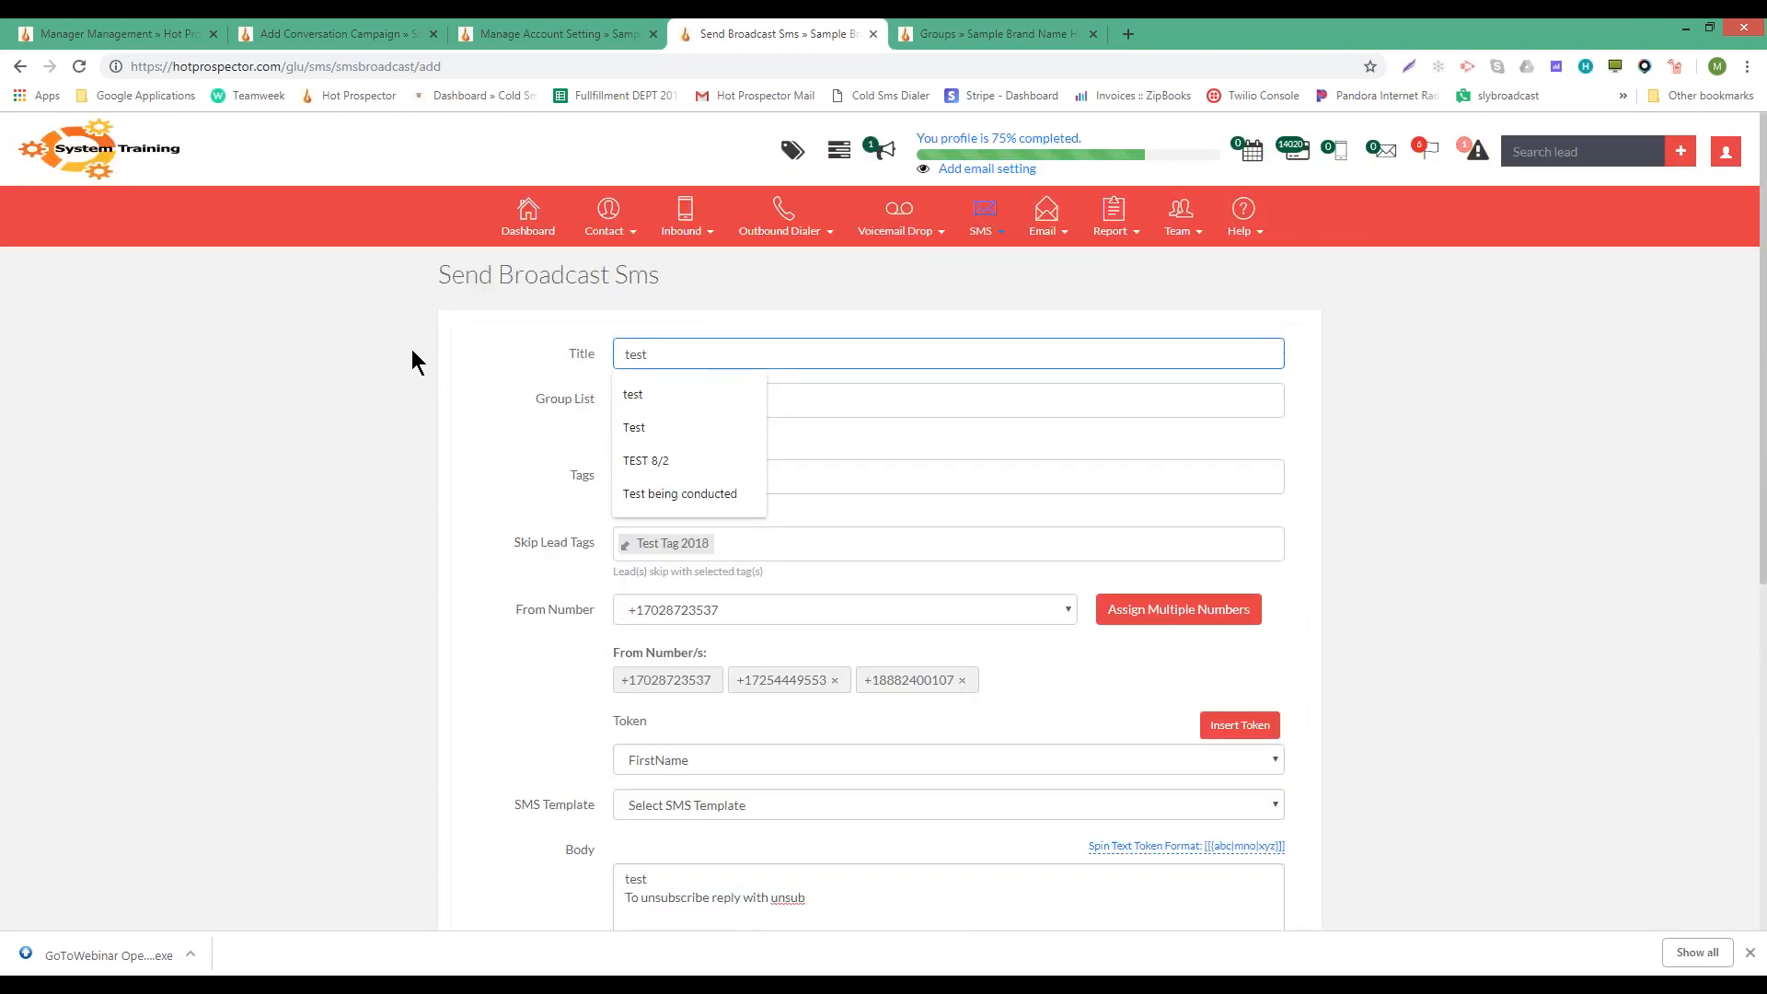
key("Tab")
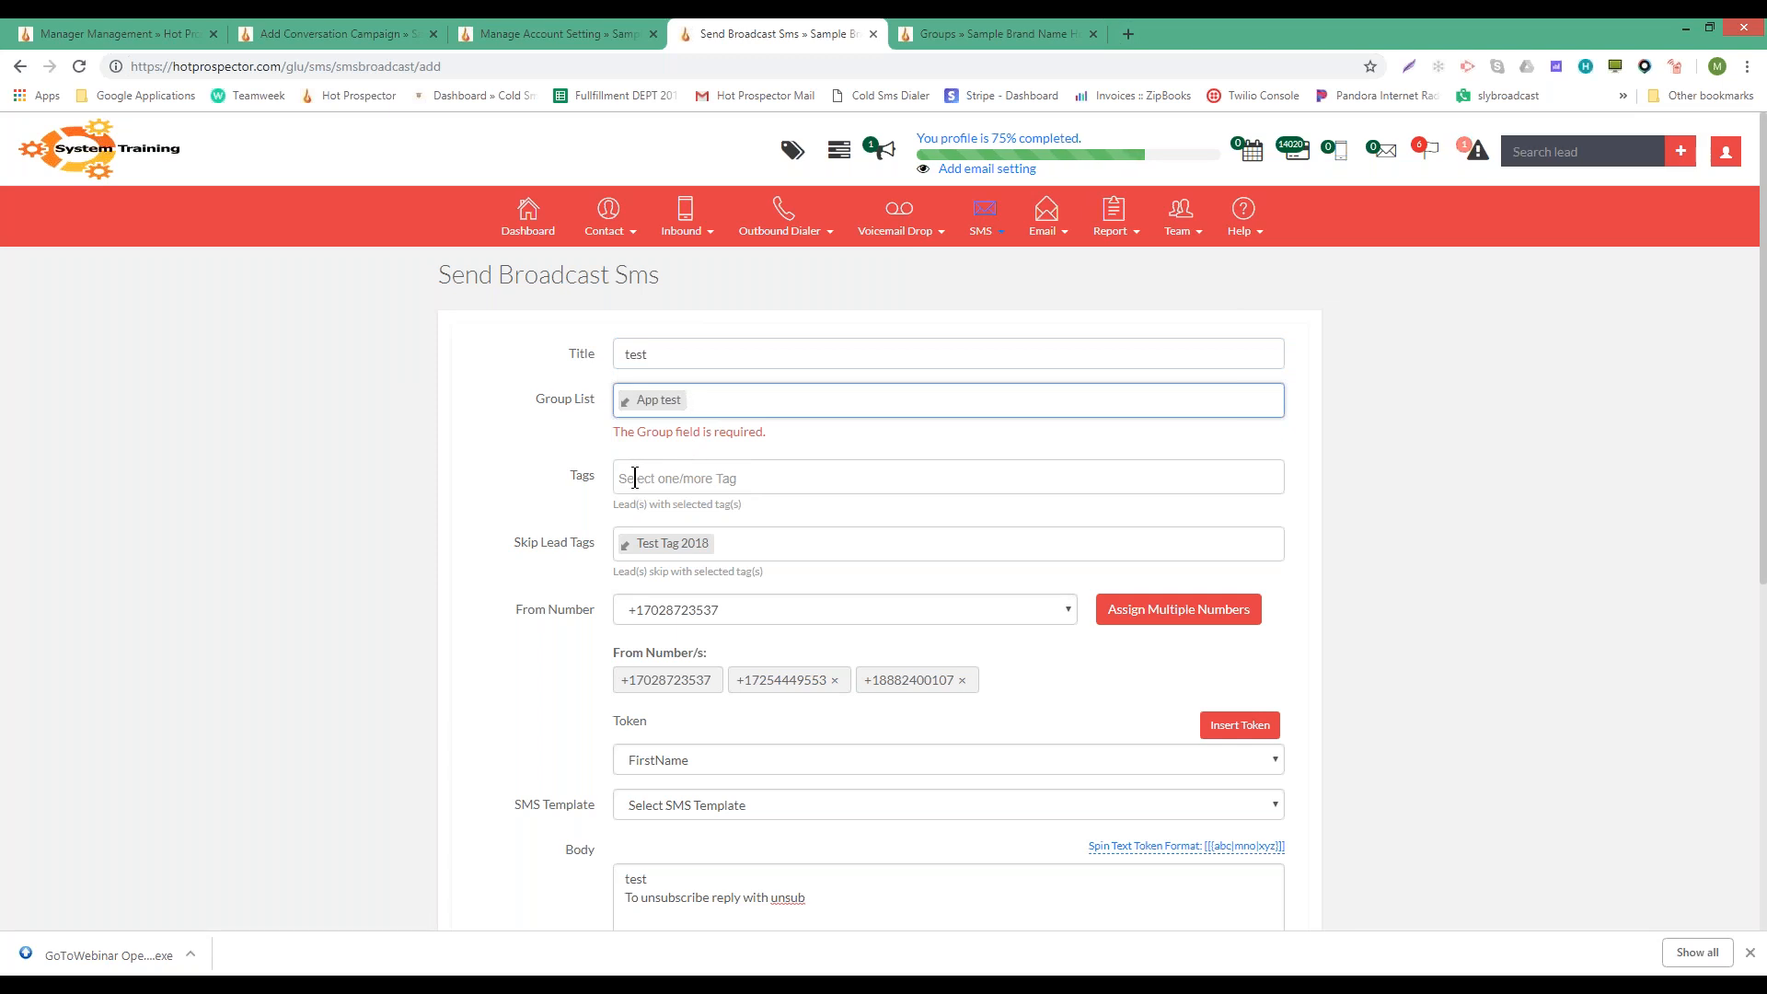
- Remove Test Tag 2018 from the Skip Lead Tags
left_click(743, 540)
key("BackSpace")
key("BackSpace")
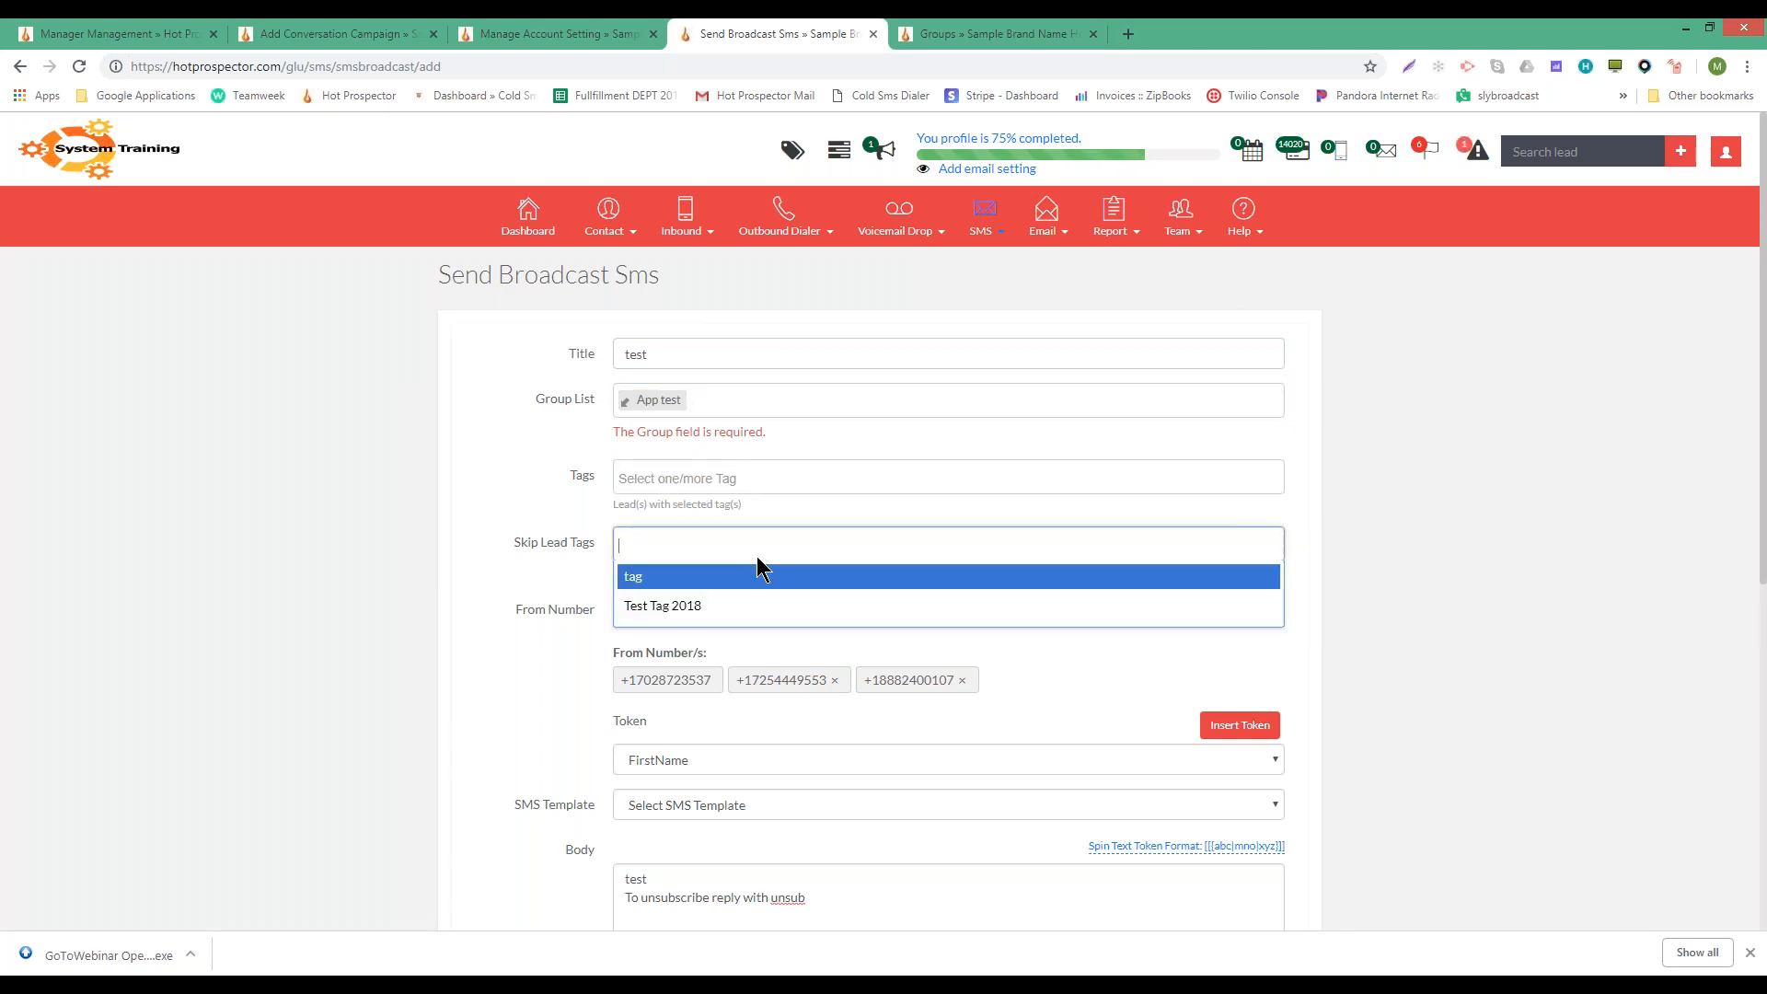
left_click(482, 559)
scroll(676, 547, "down", 1)
scroll(675, 548, "down", 5)
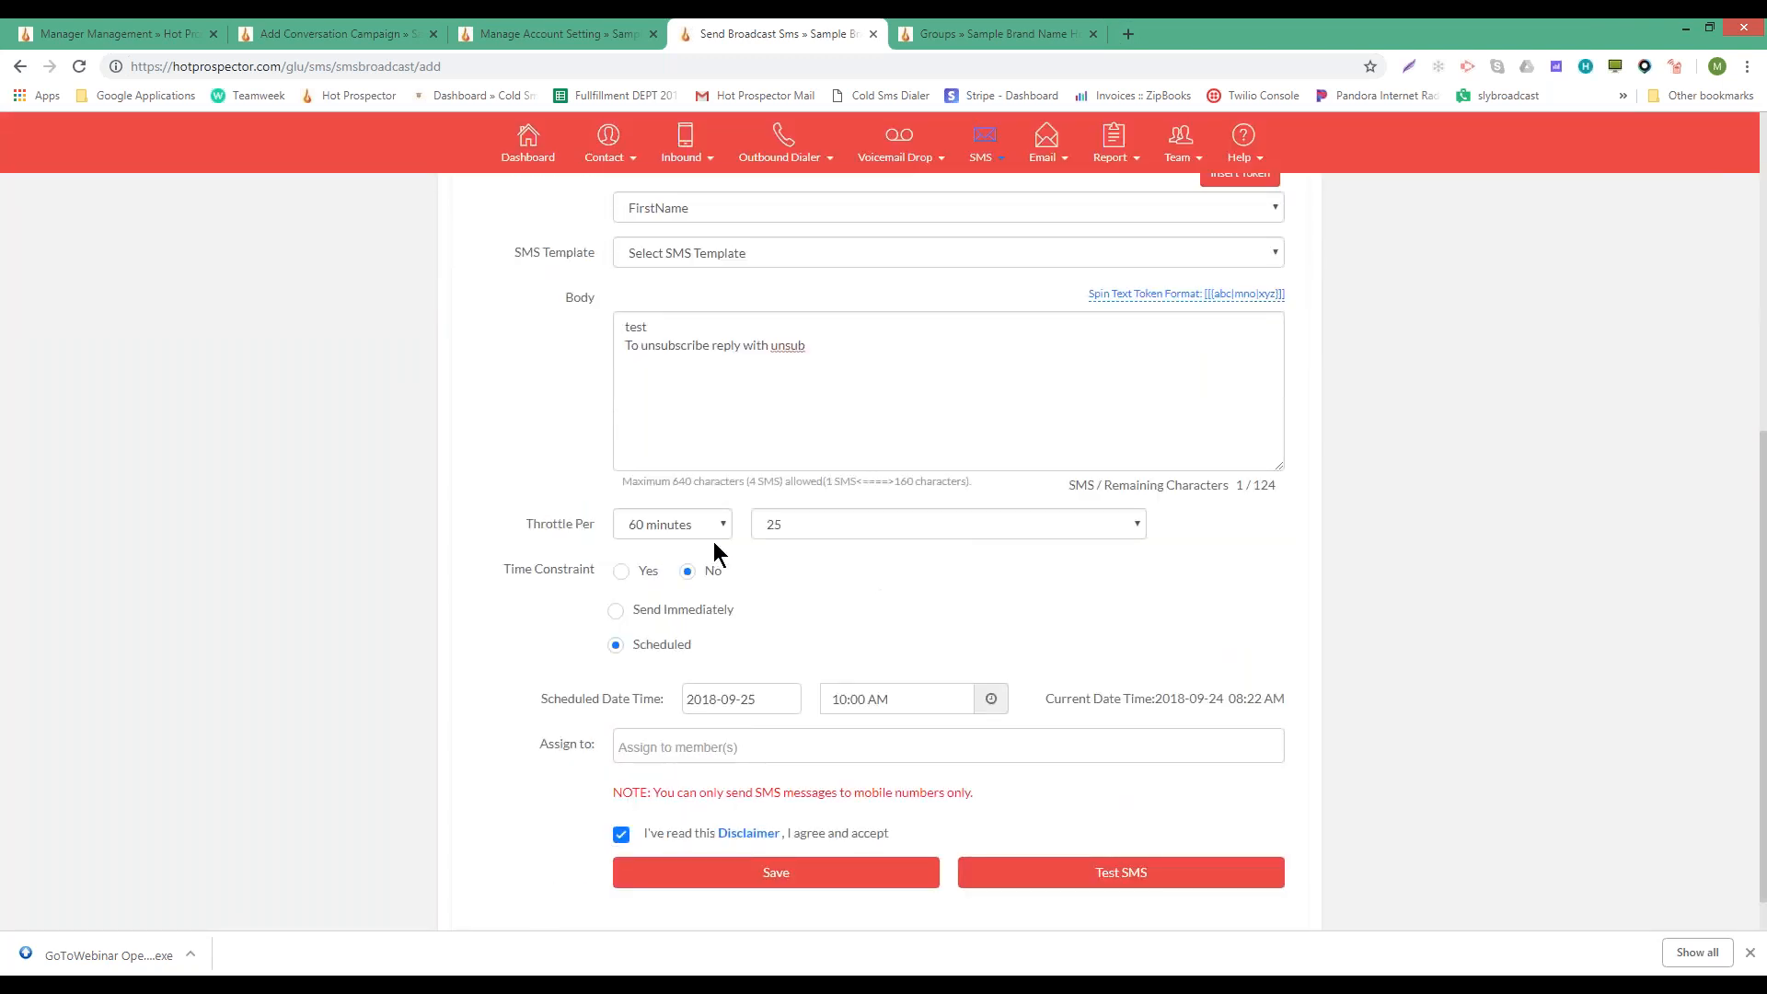
- Save the test broadcast campaign and view its empty batch list
left_click(644, 872)
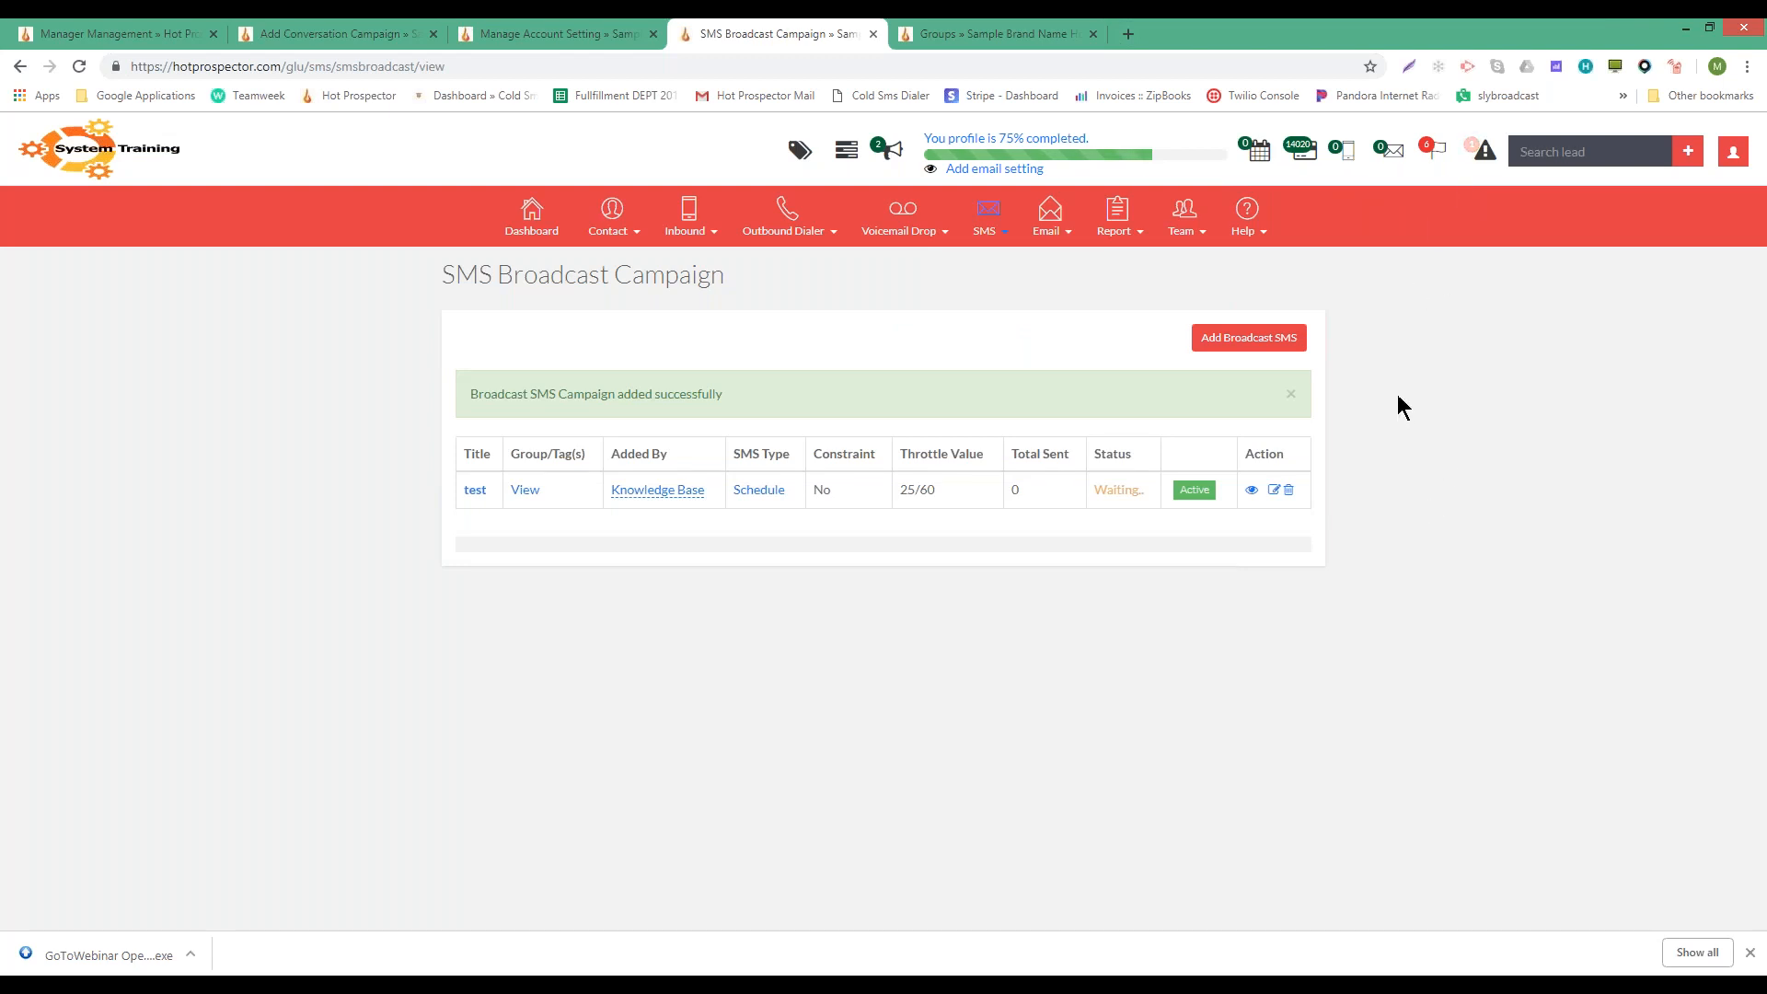
left_click(1252, 489)
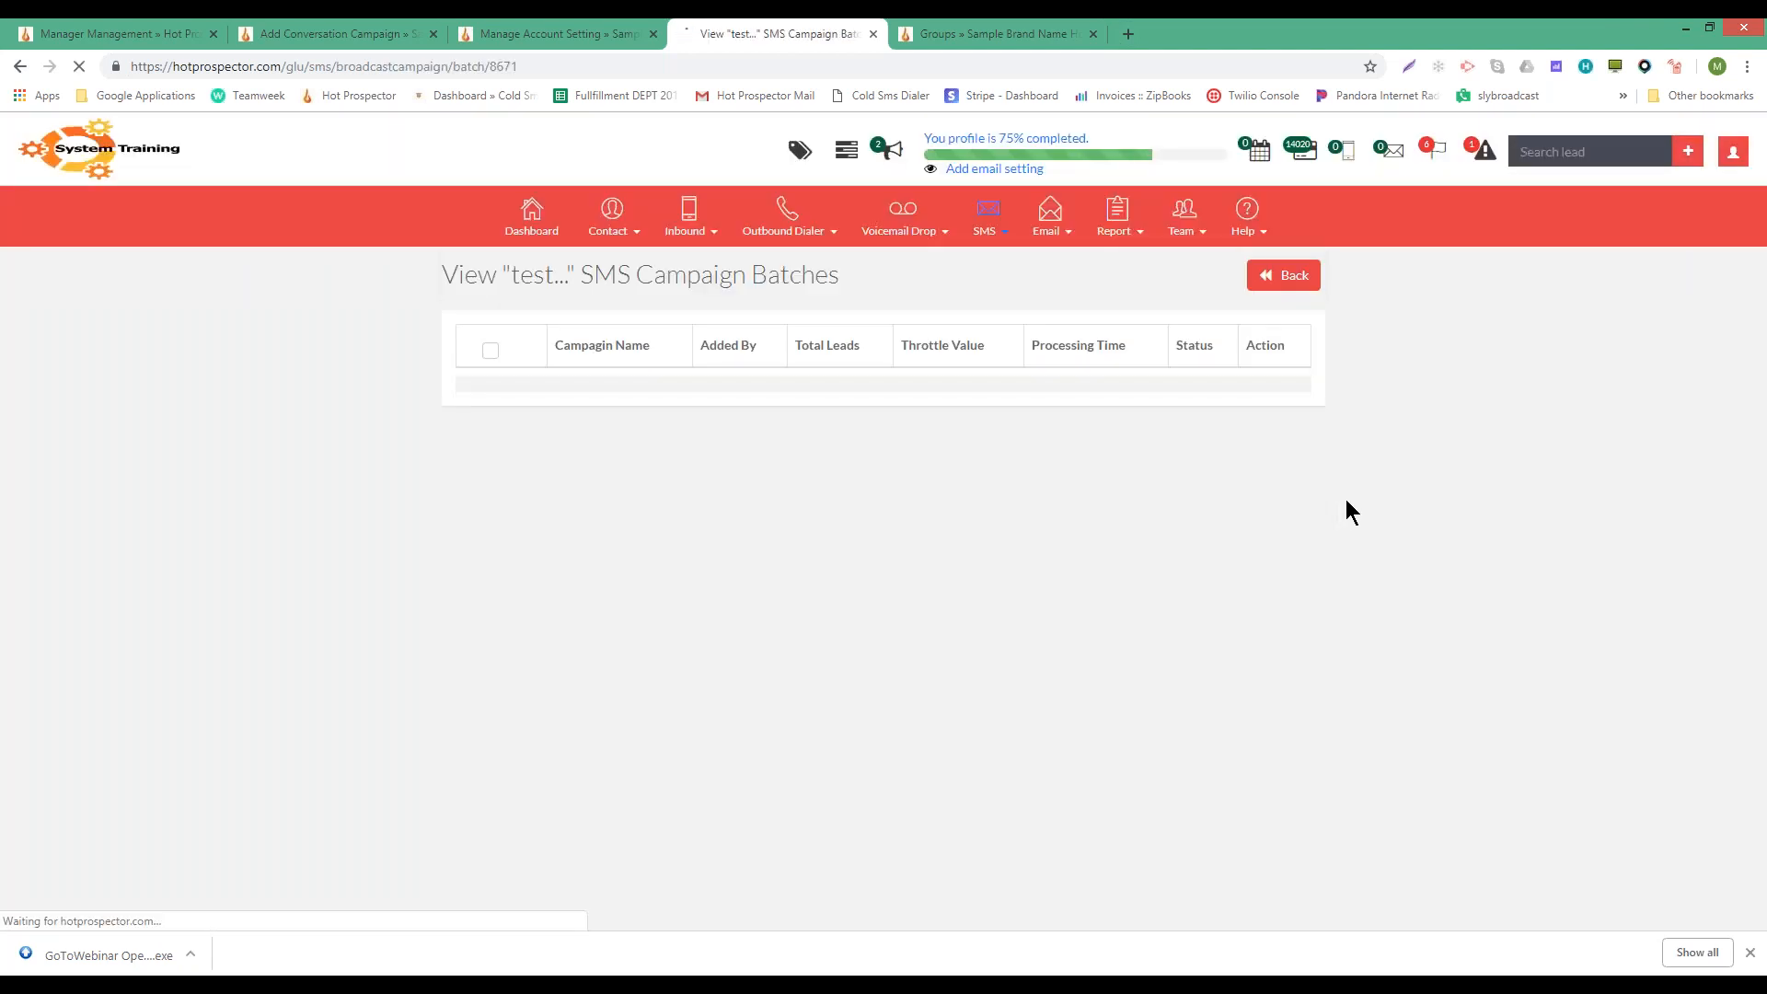
- Return from the batches page to the SMS Broadcast Campaign list
left_click(1304, 287)
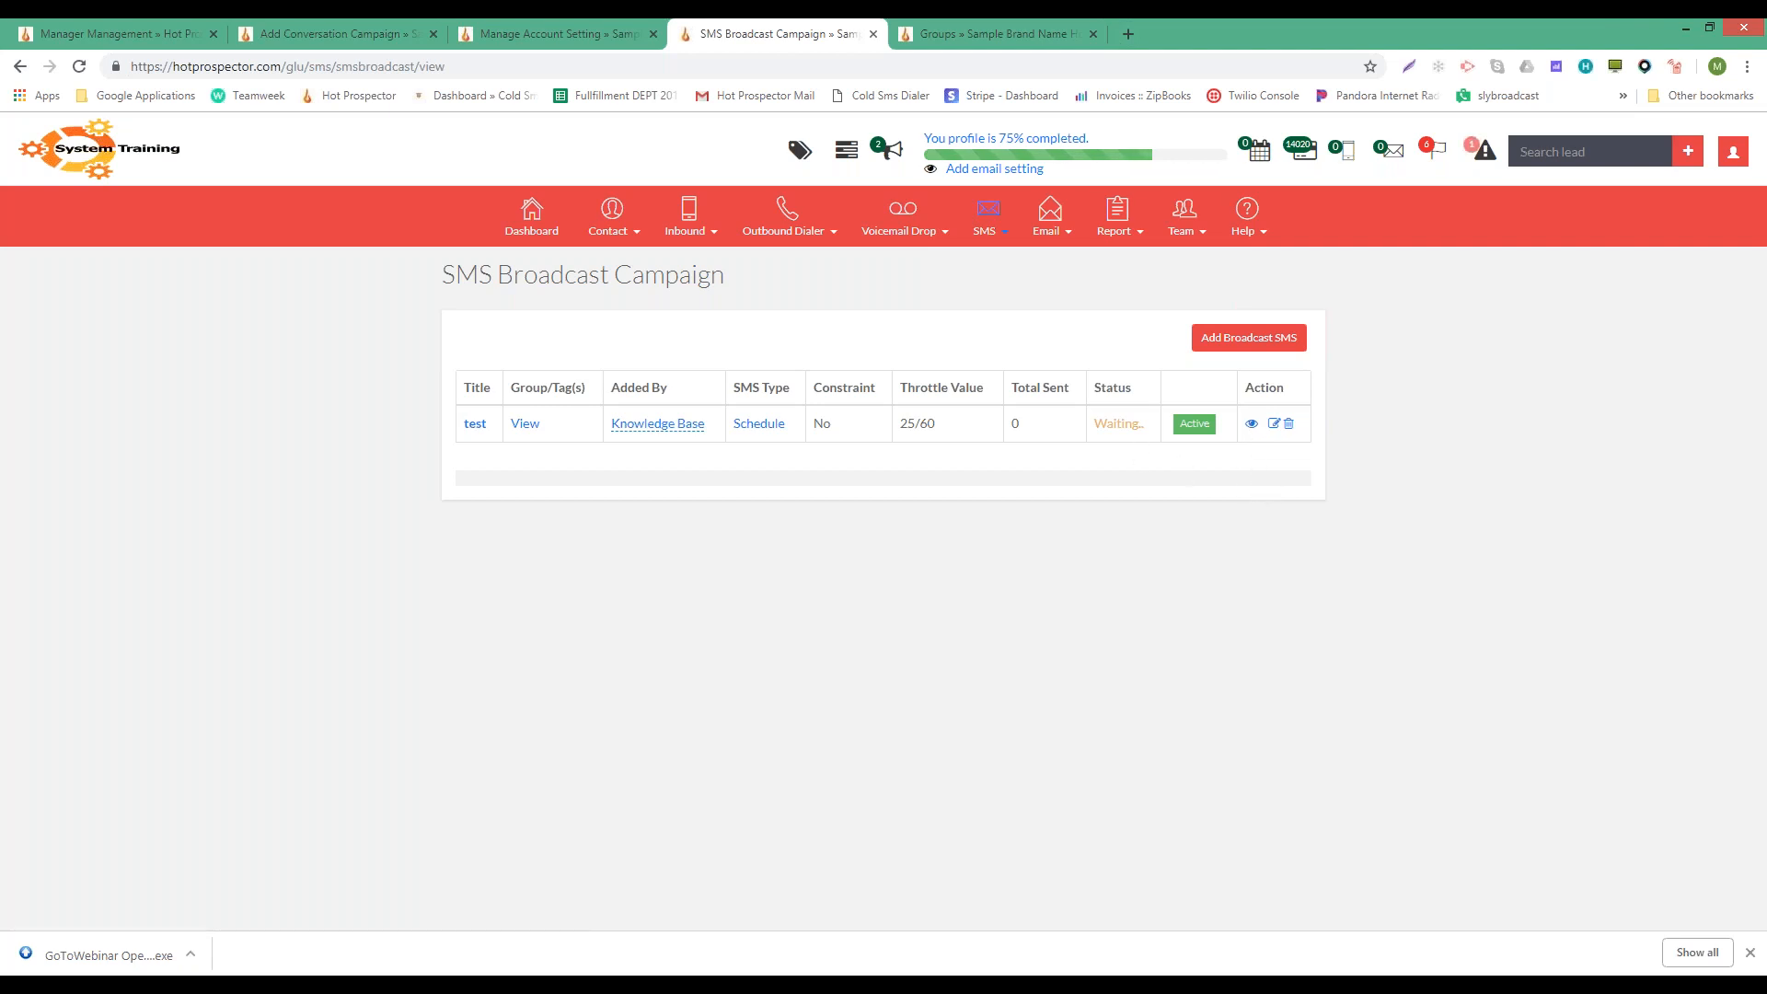
- Highlight the test campaign's Waiting status and bring up the SMS navigation menu
double_click(1109, 422)
double_click(1128, 426)
double_click(1129, 421)
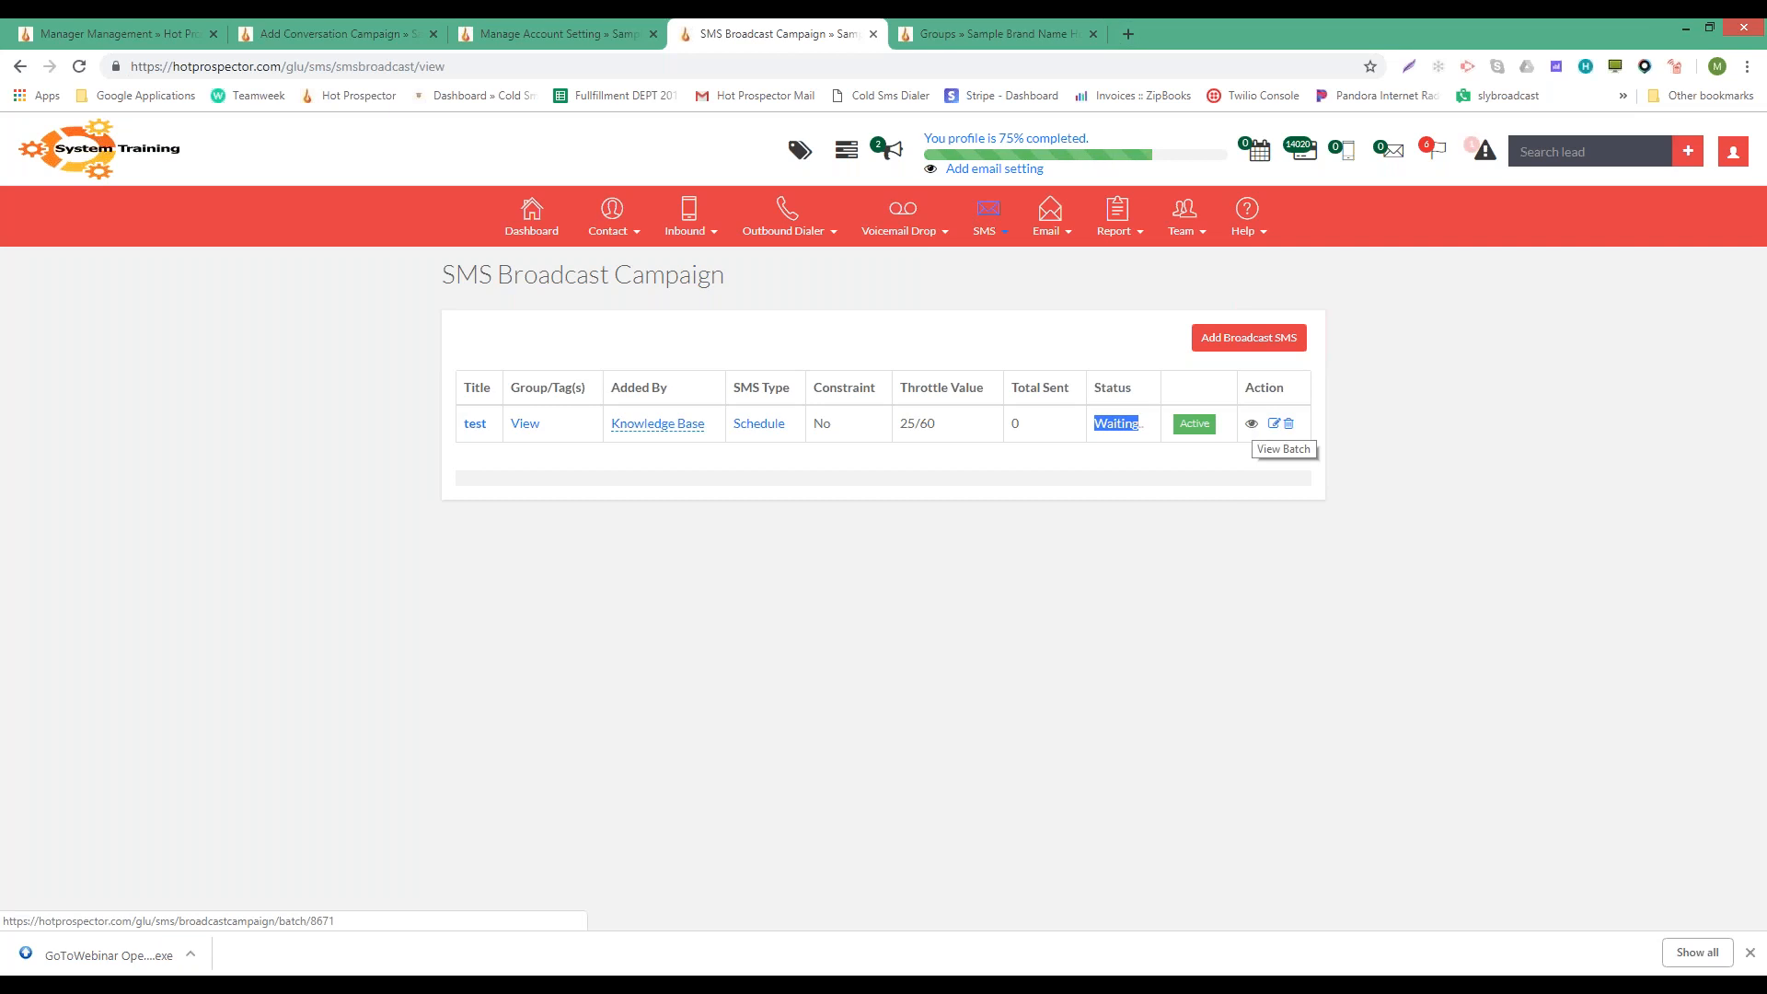
mouse_move(993, 225)
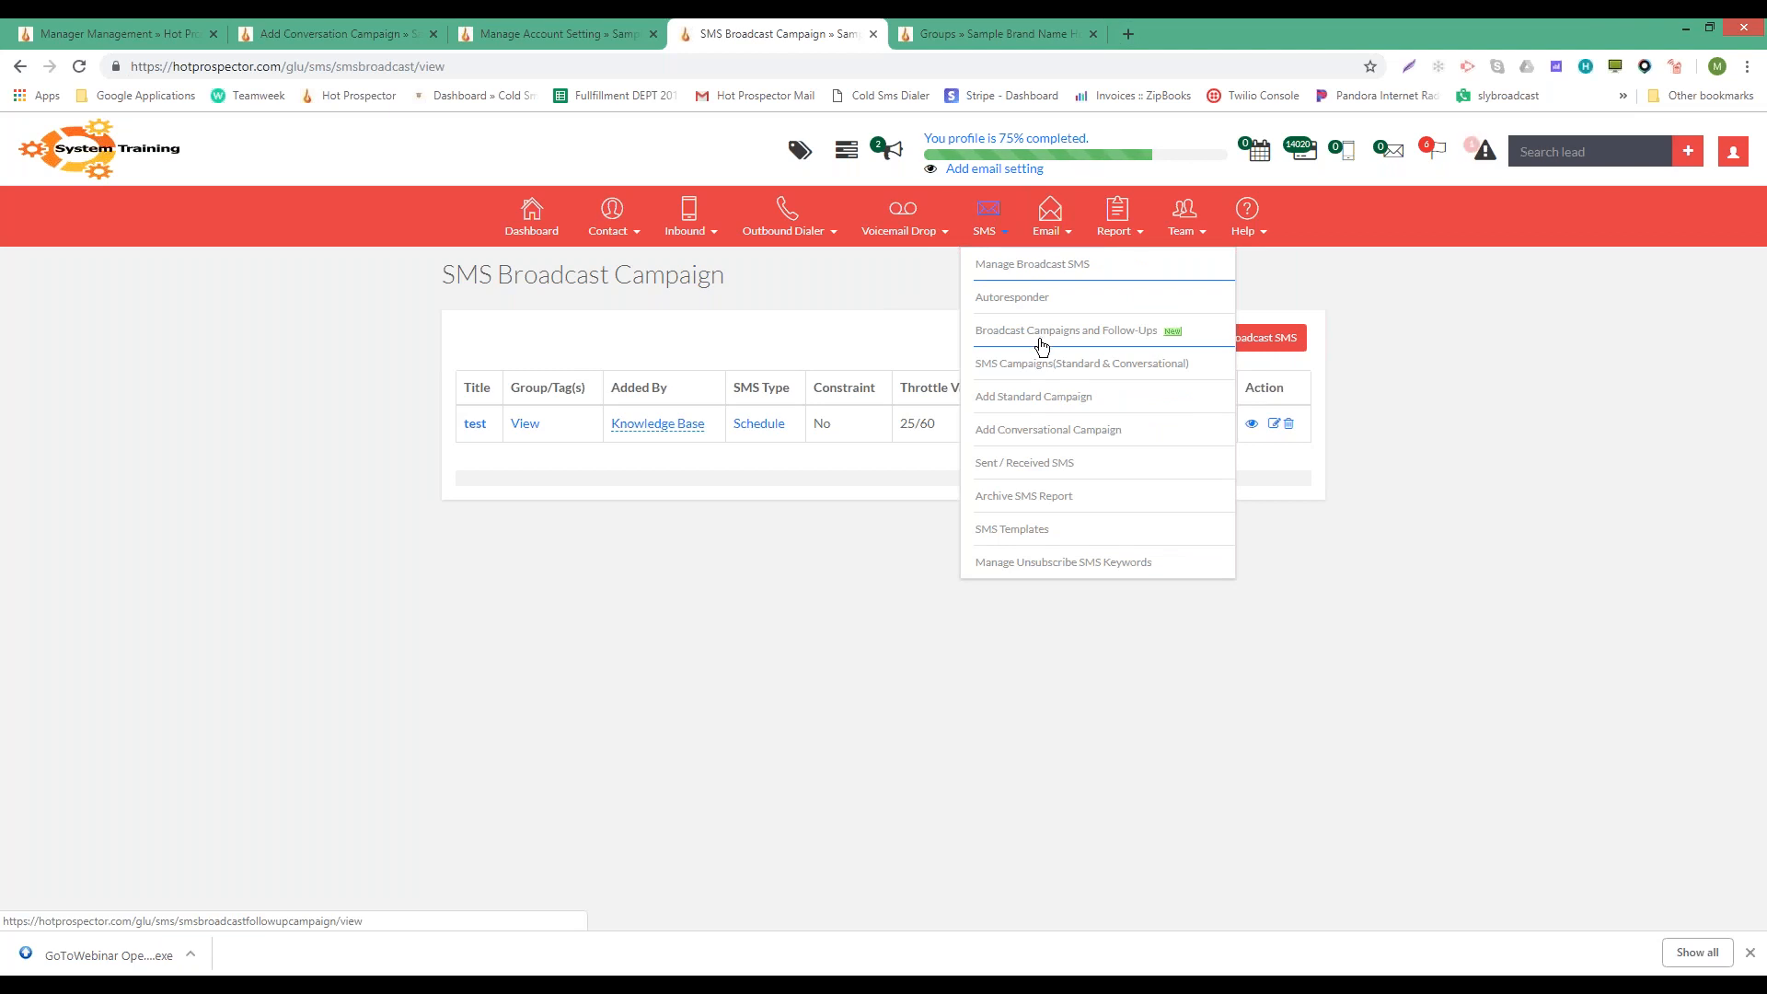
- Go to Broadcast Campaigns and Follow-Ups from the SMS menu
left_click(1067, 267)
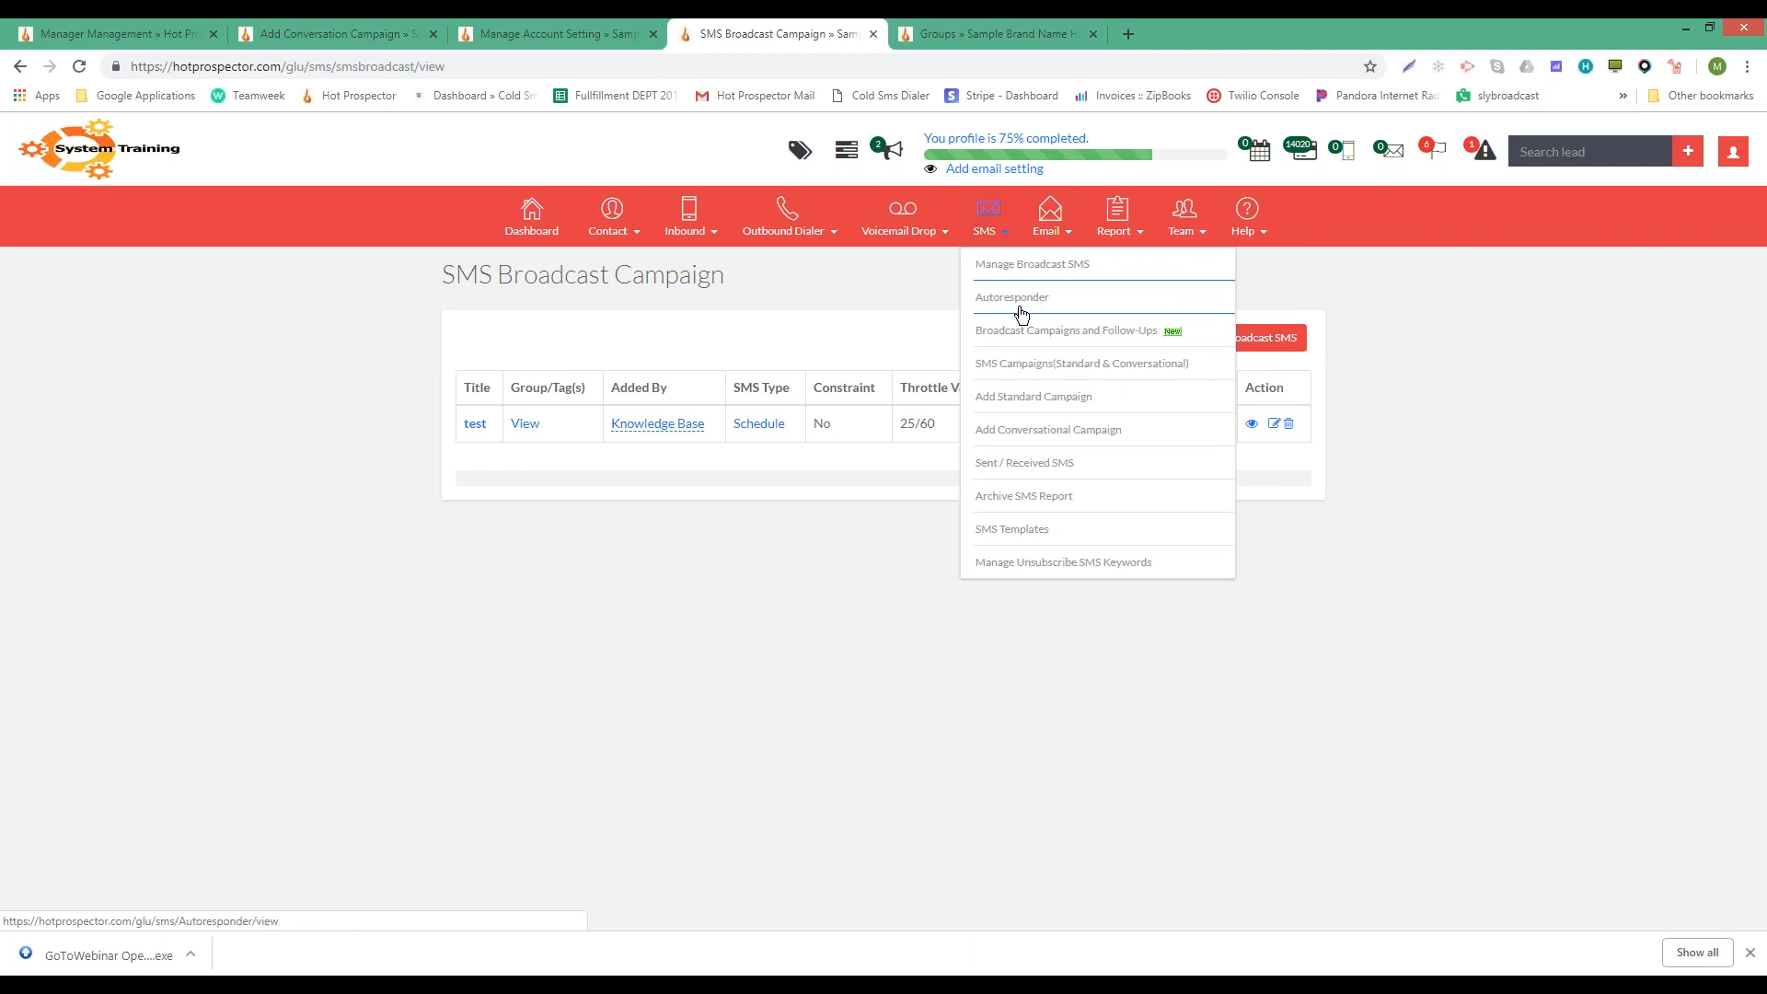
left_click(1018, 329)
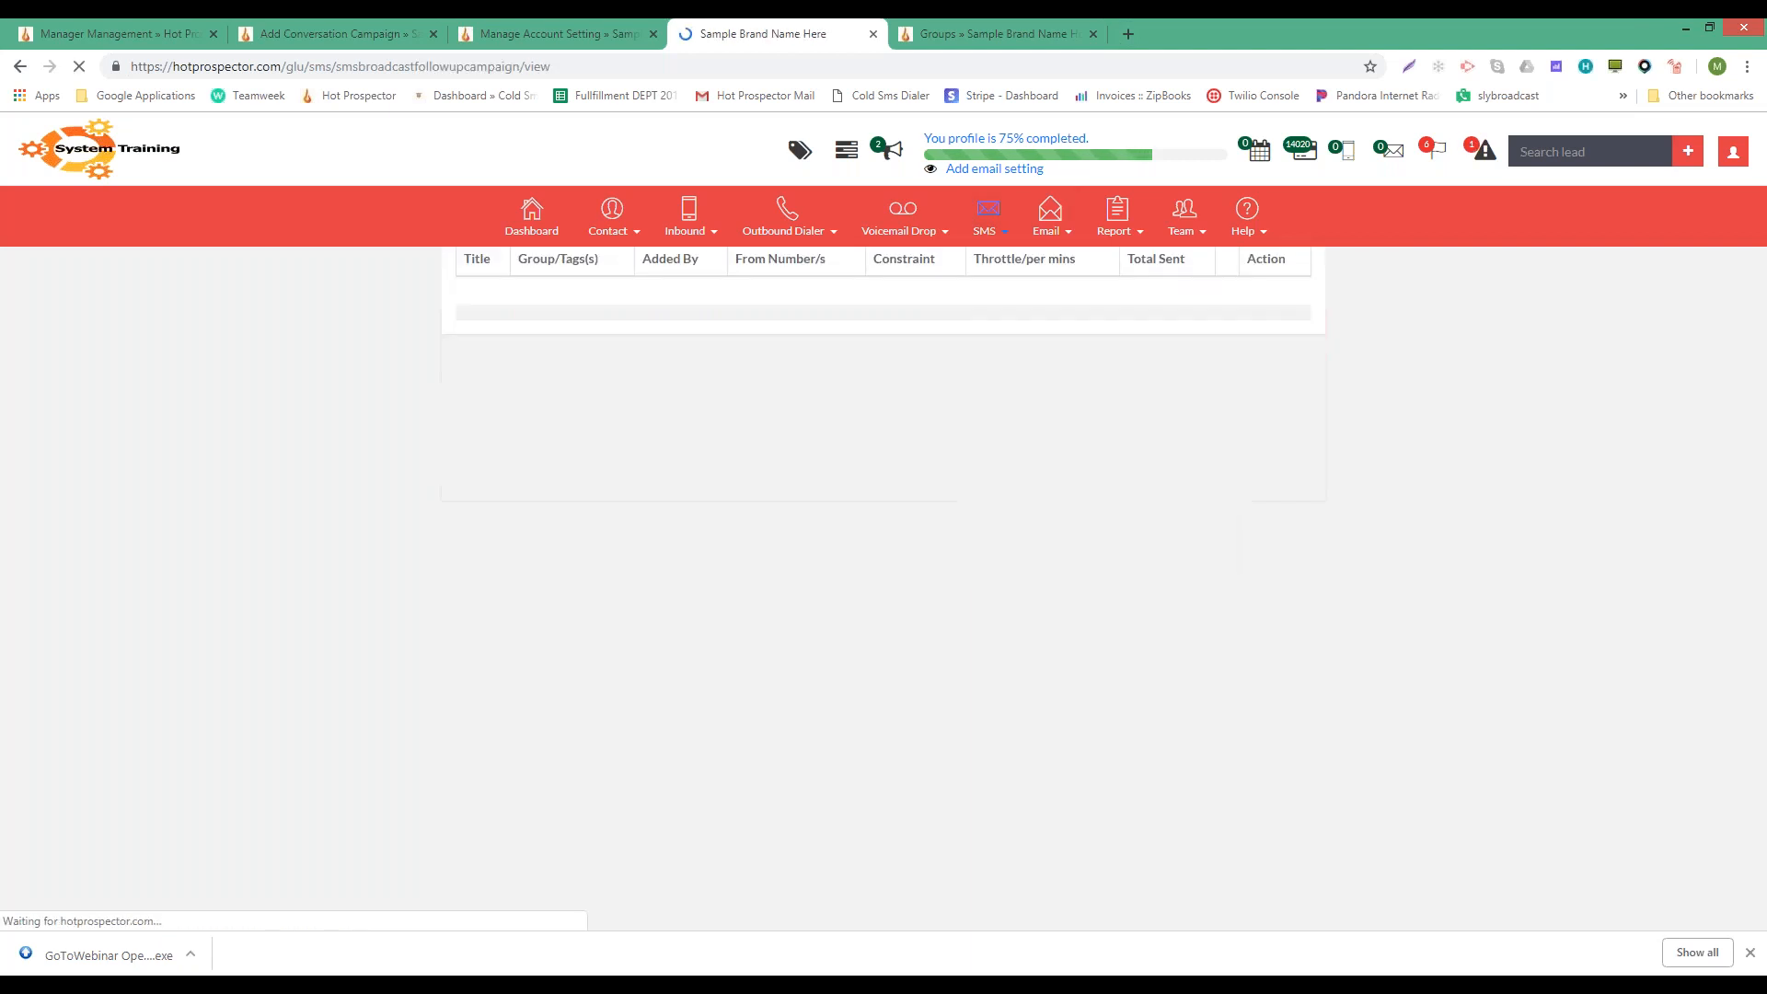
- Start a new follow-up campaign titled 'test' targeting the App test group
left_click(1234, 339)
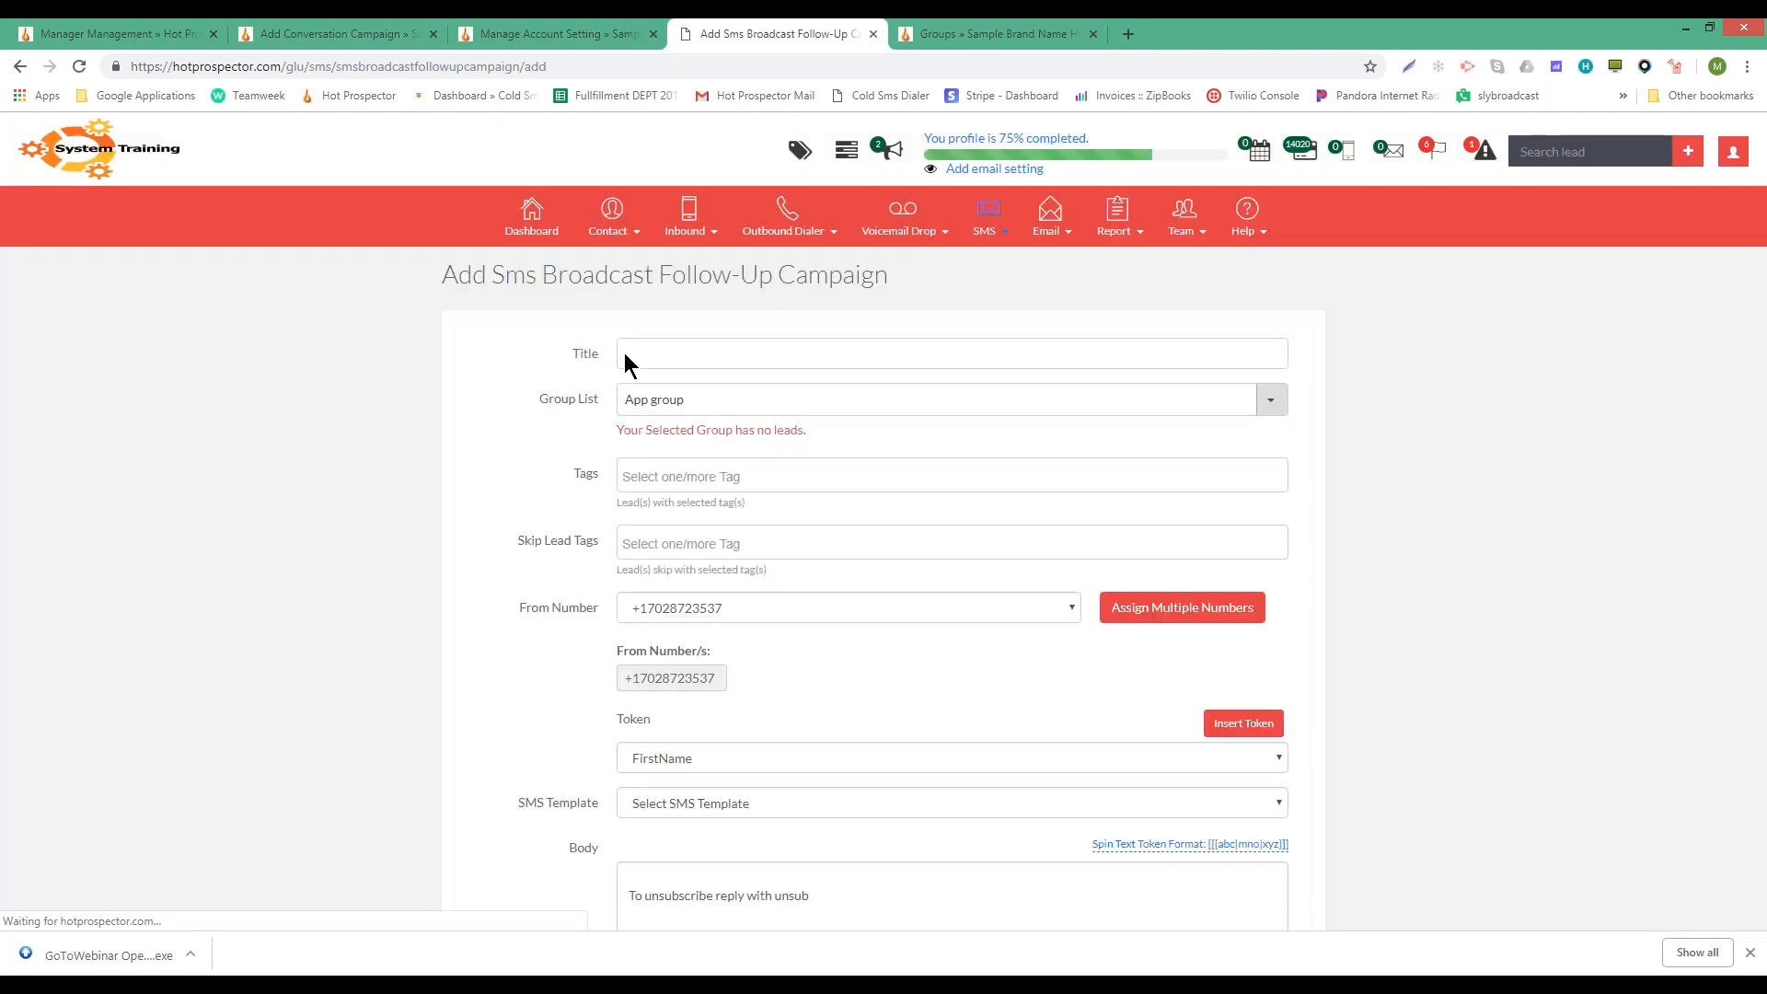
left_click(625, 354)
type("test")
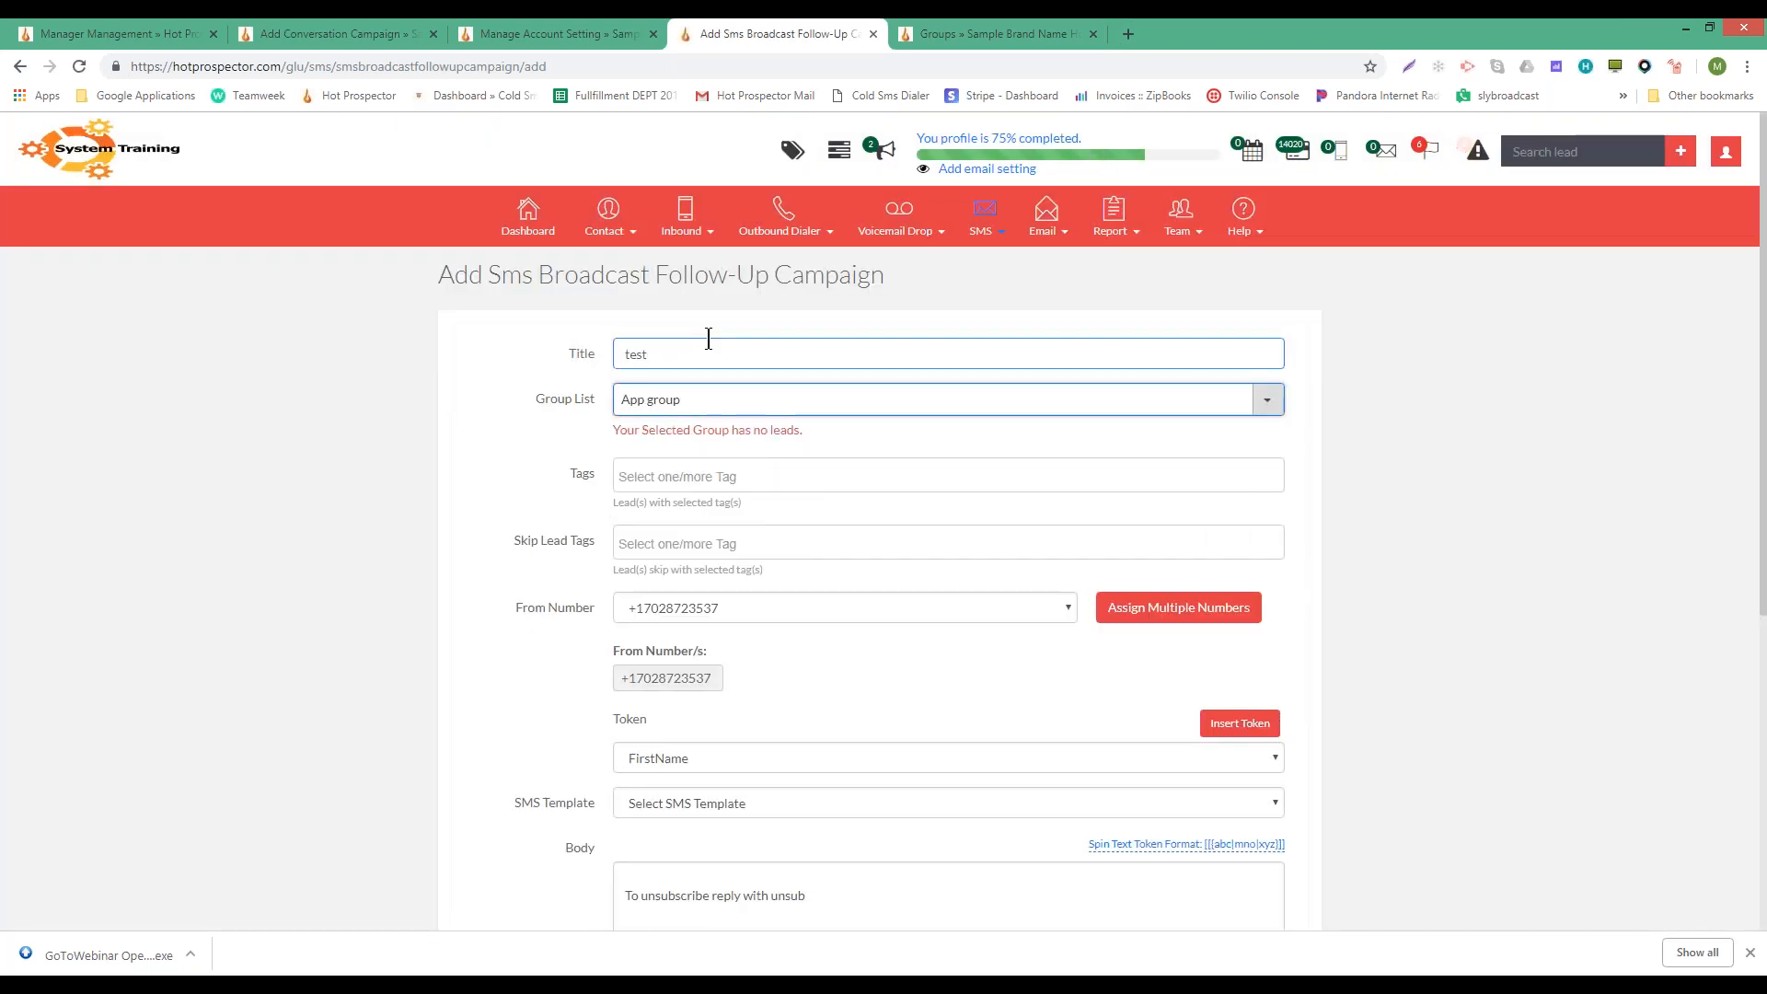
left_click(682, 401)
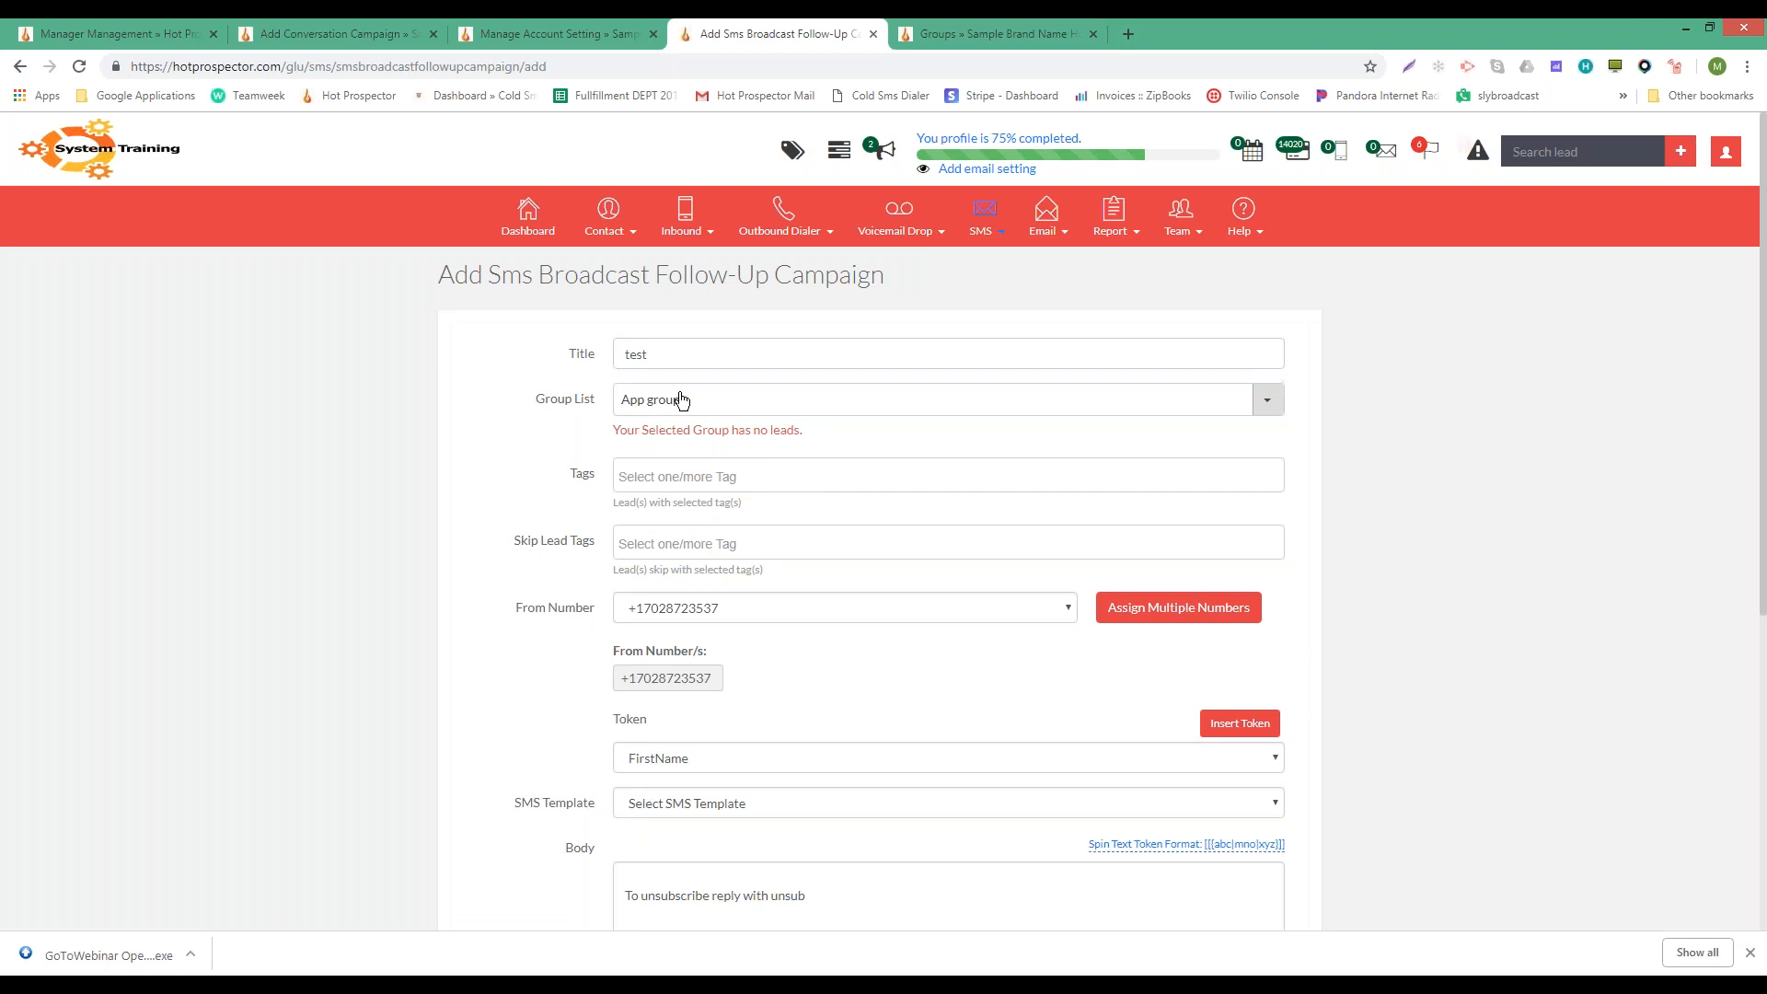
left_click(682, 401)
left_click(750, 513)
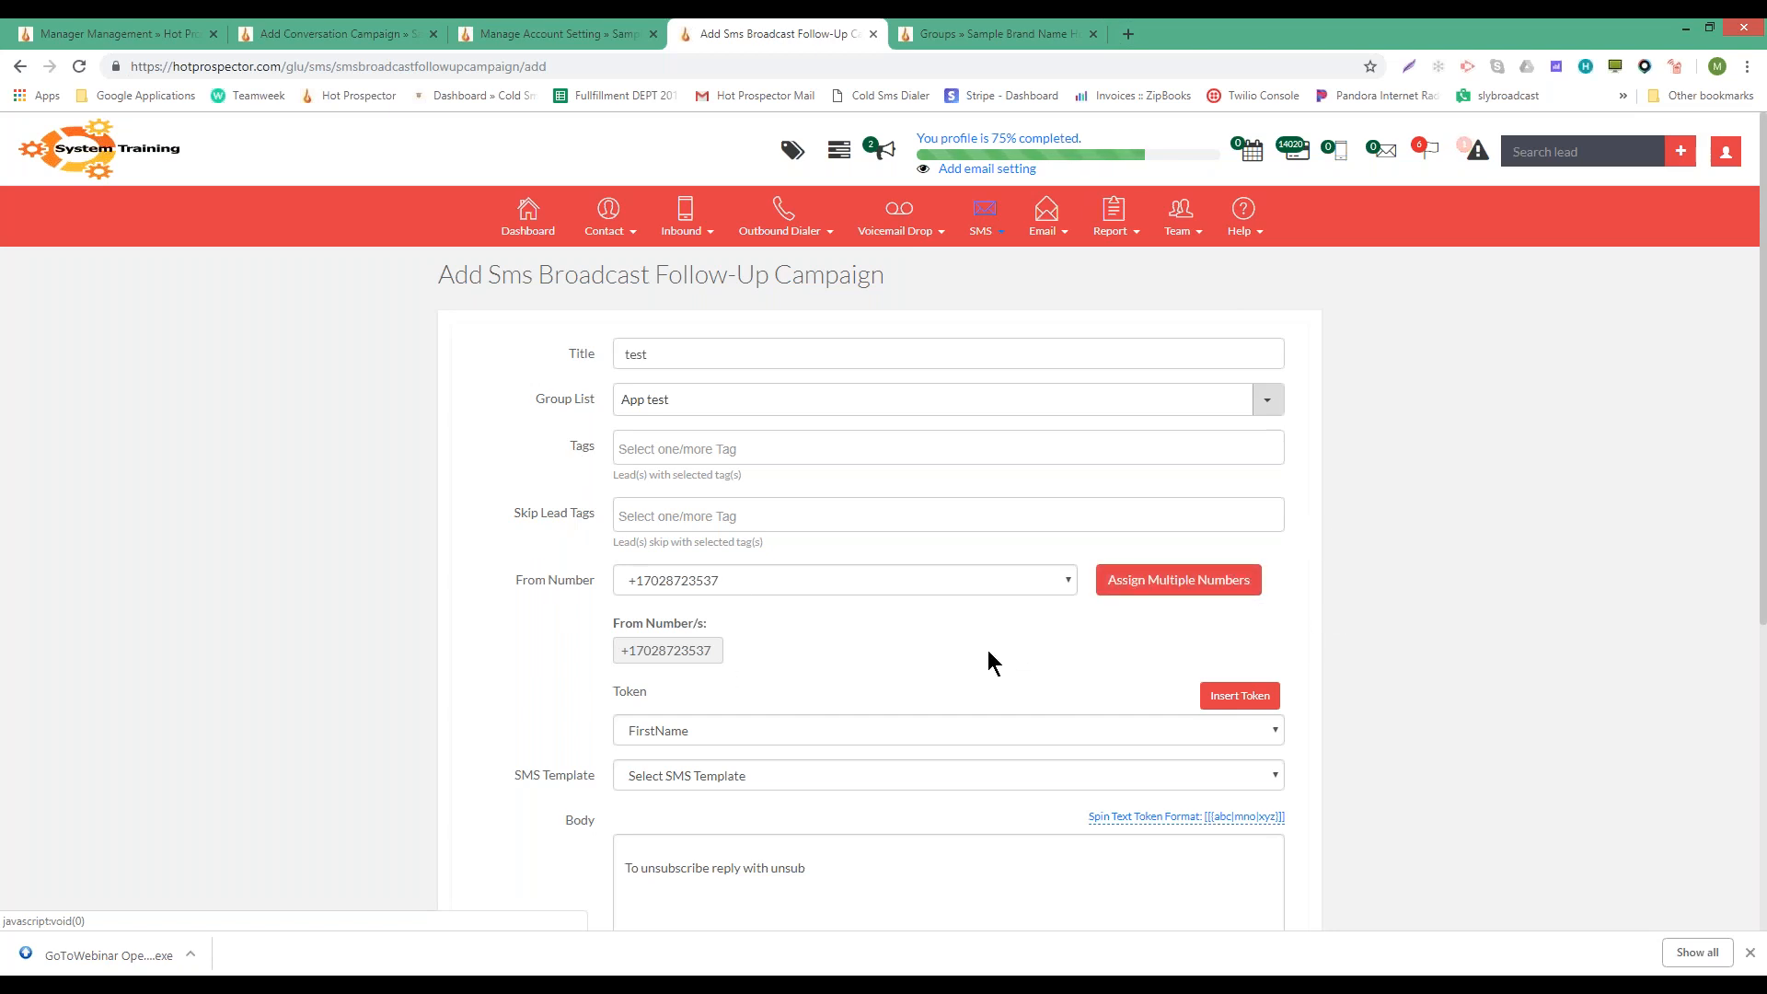
- Leave the SMS template unselected and begin the body with 'Test'
scroll(986, 650, "down", 2)
left_click(715, 596)
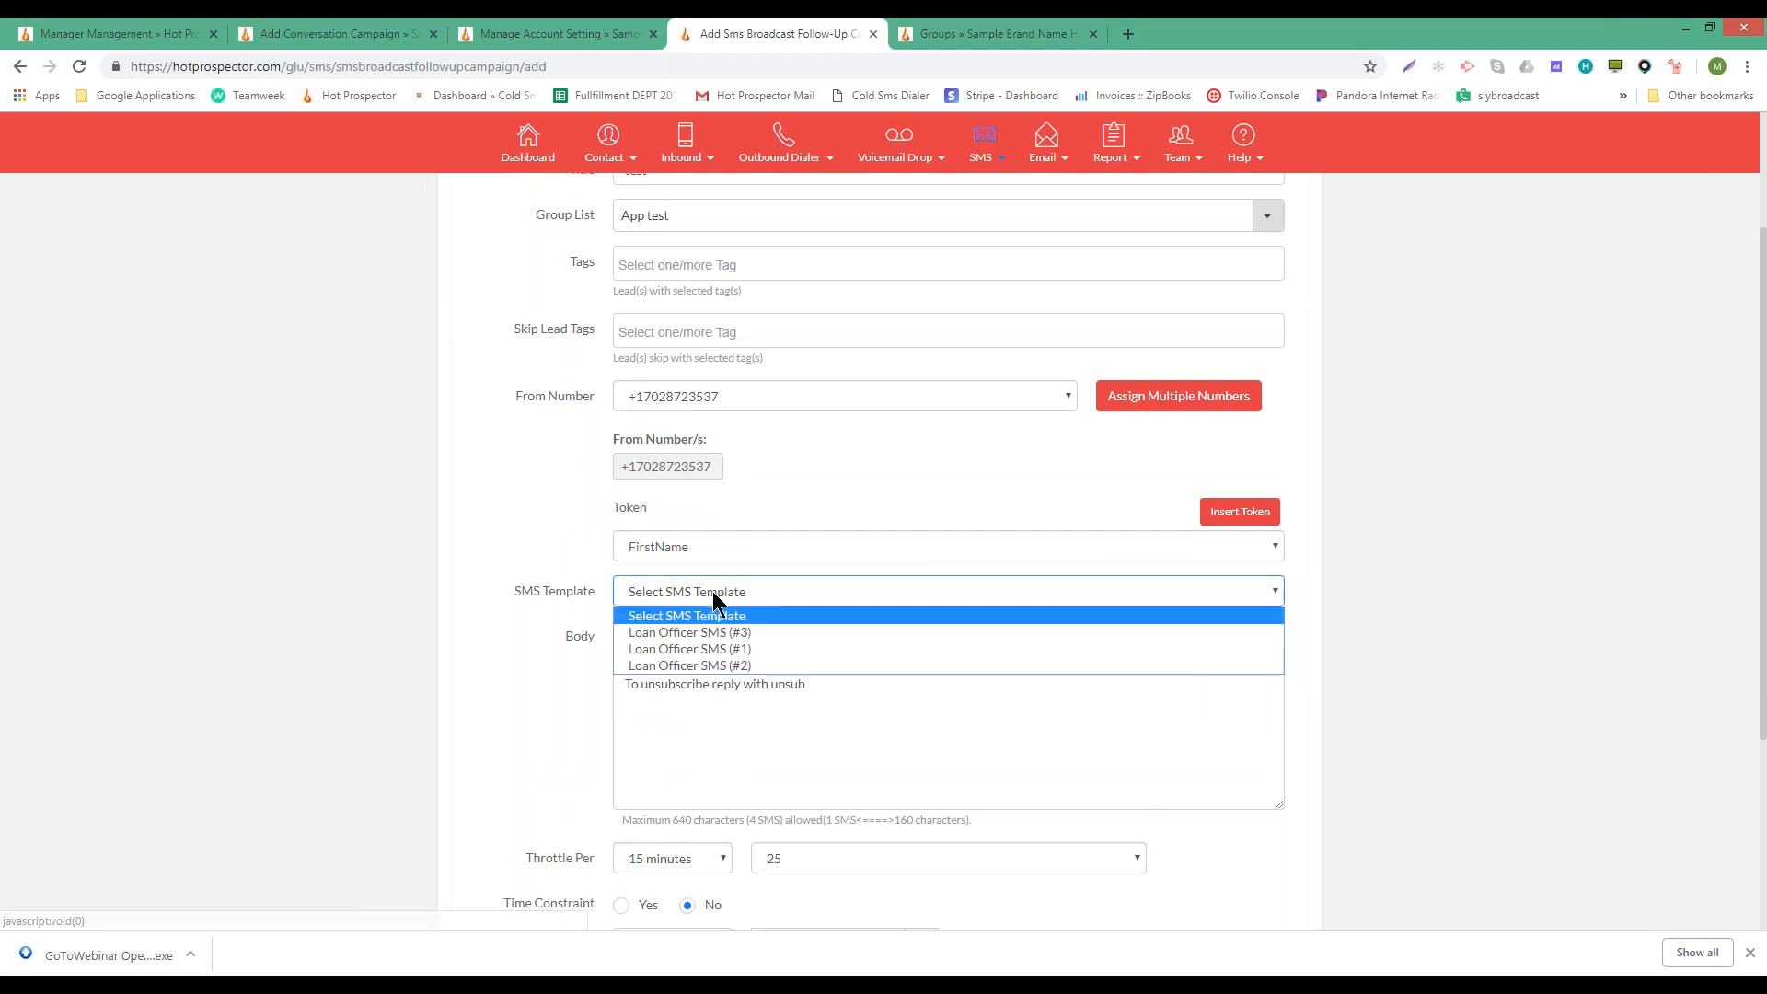
left_click(704, 615)
left_click(679, 663)
type("Te")
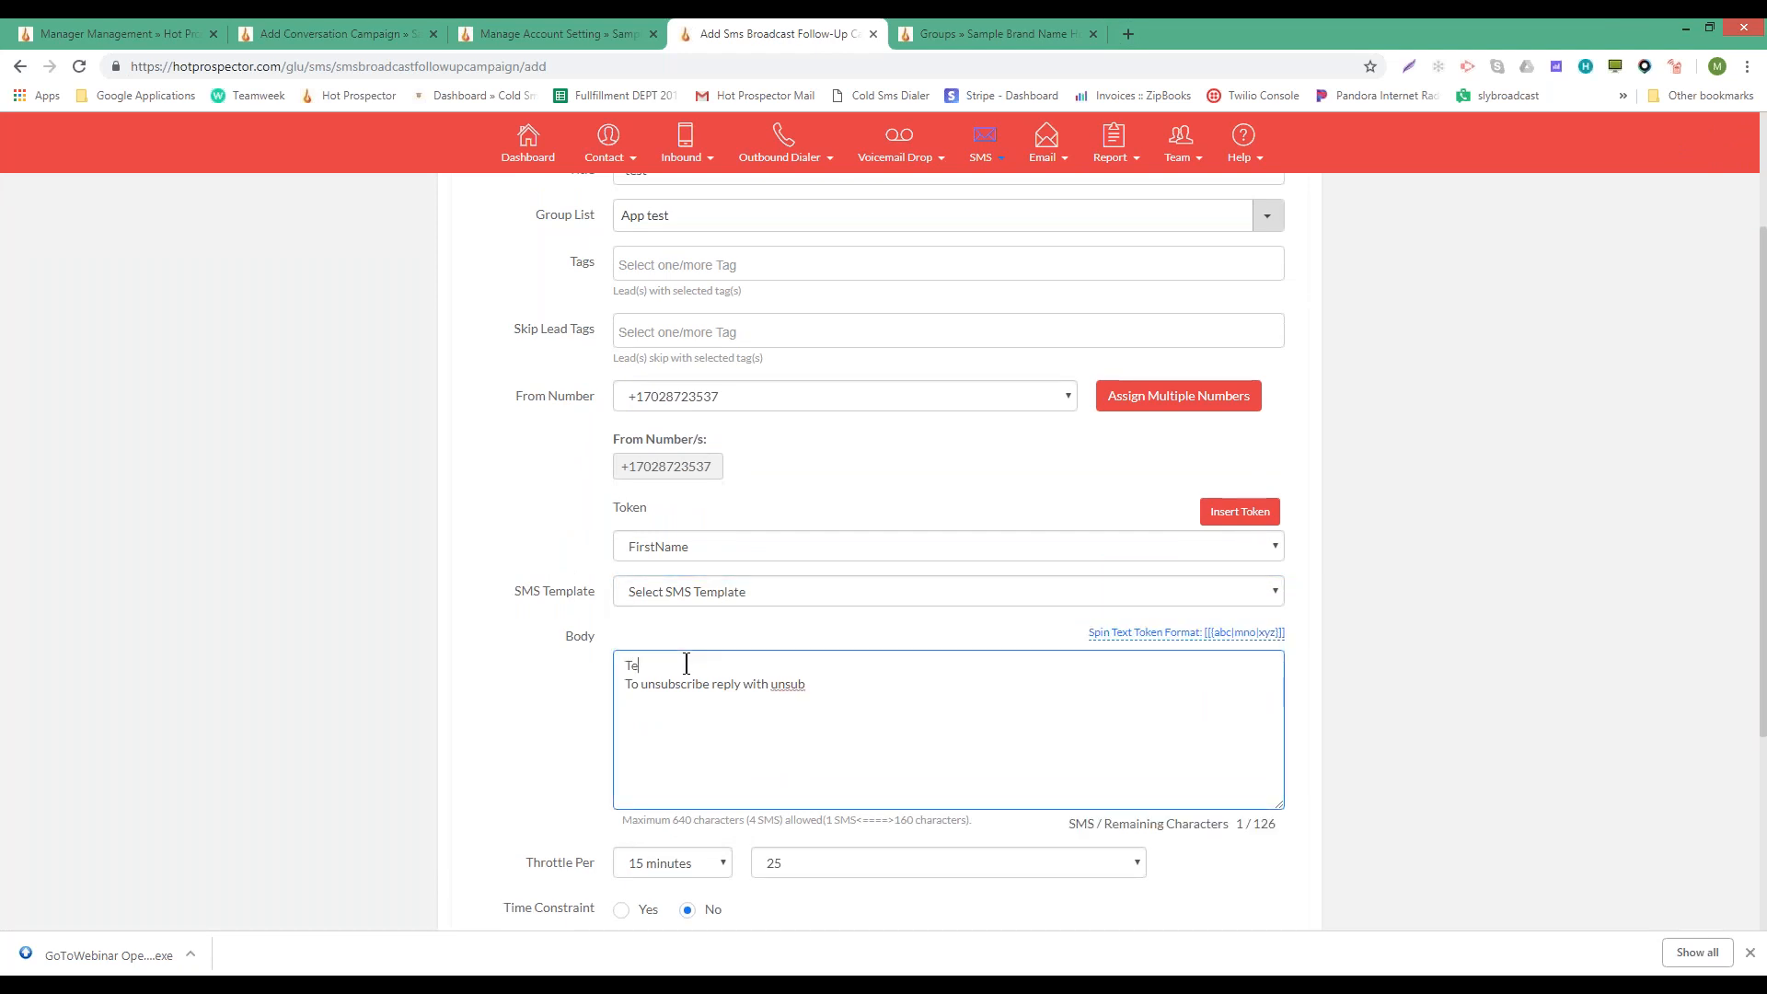
type("st")
- Keep throttling at 25 messages per 15 minutes
scroll(683, 615, "down", 2)
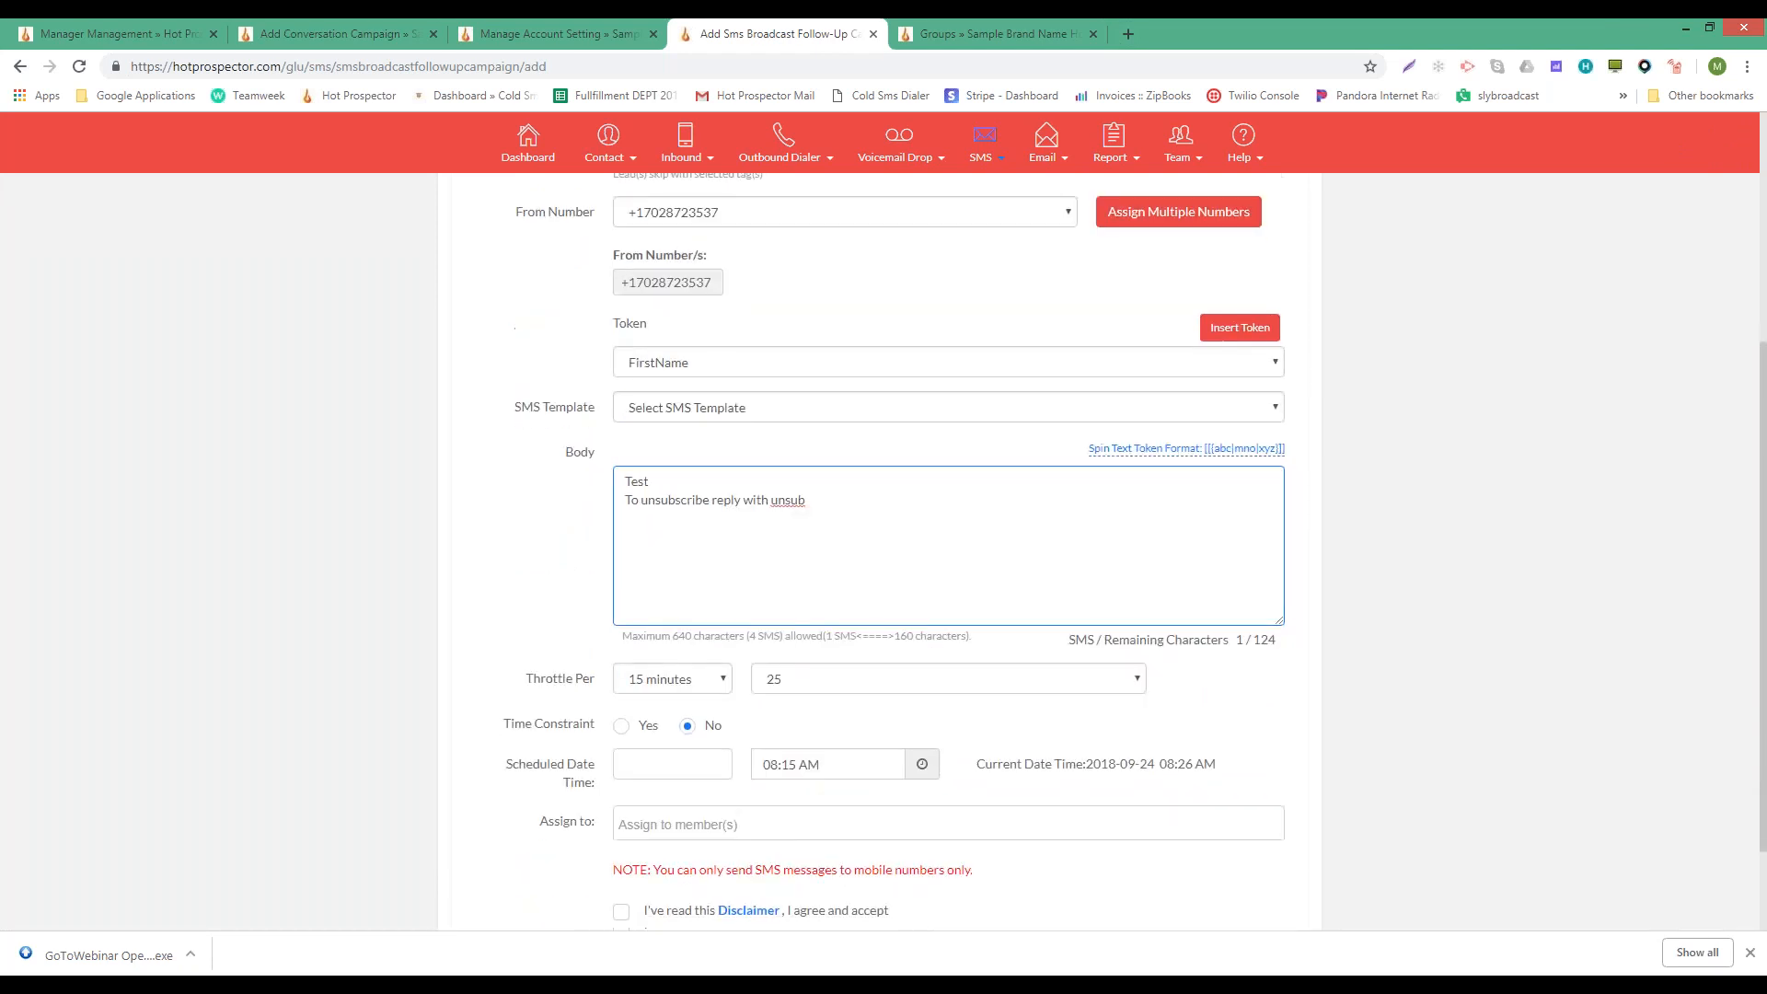
left_click(853, 681)
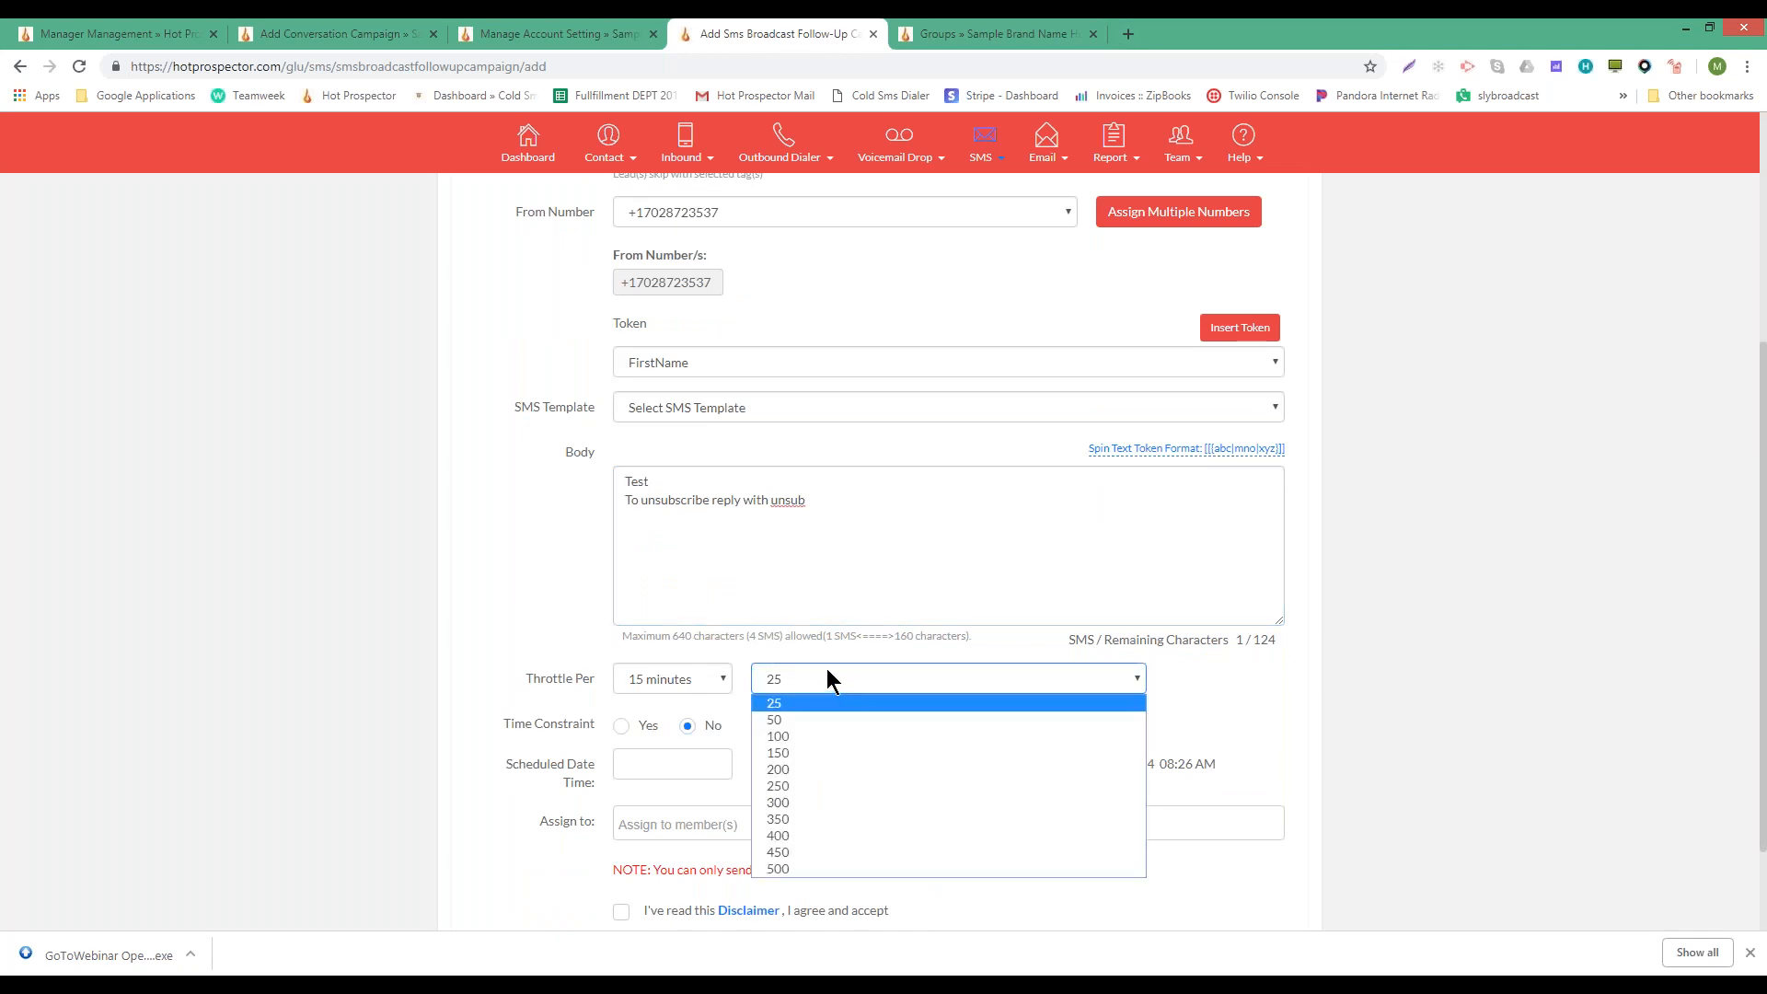
left_click(701, 681)
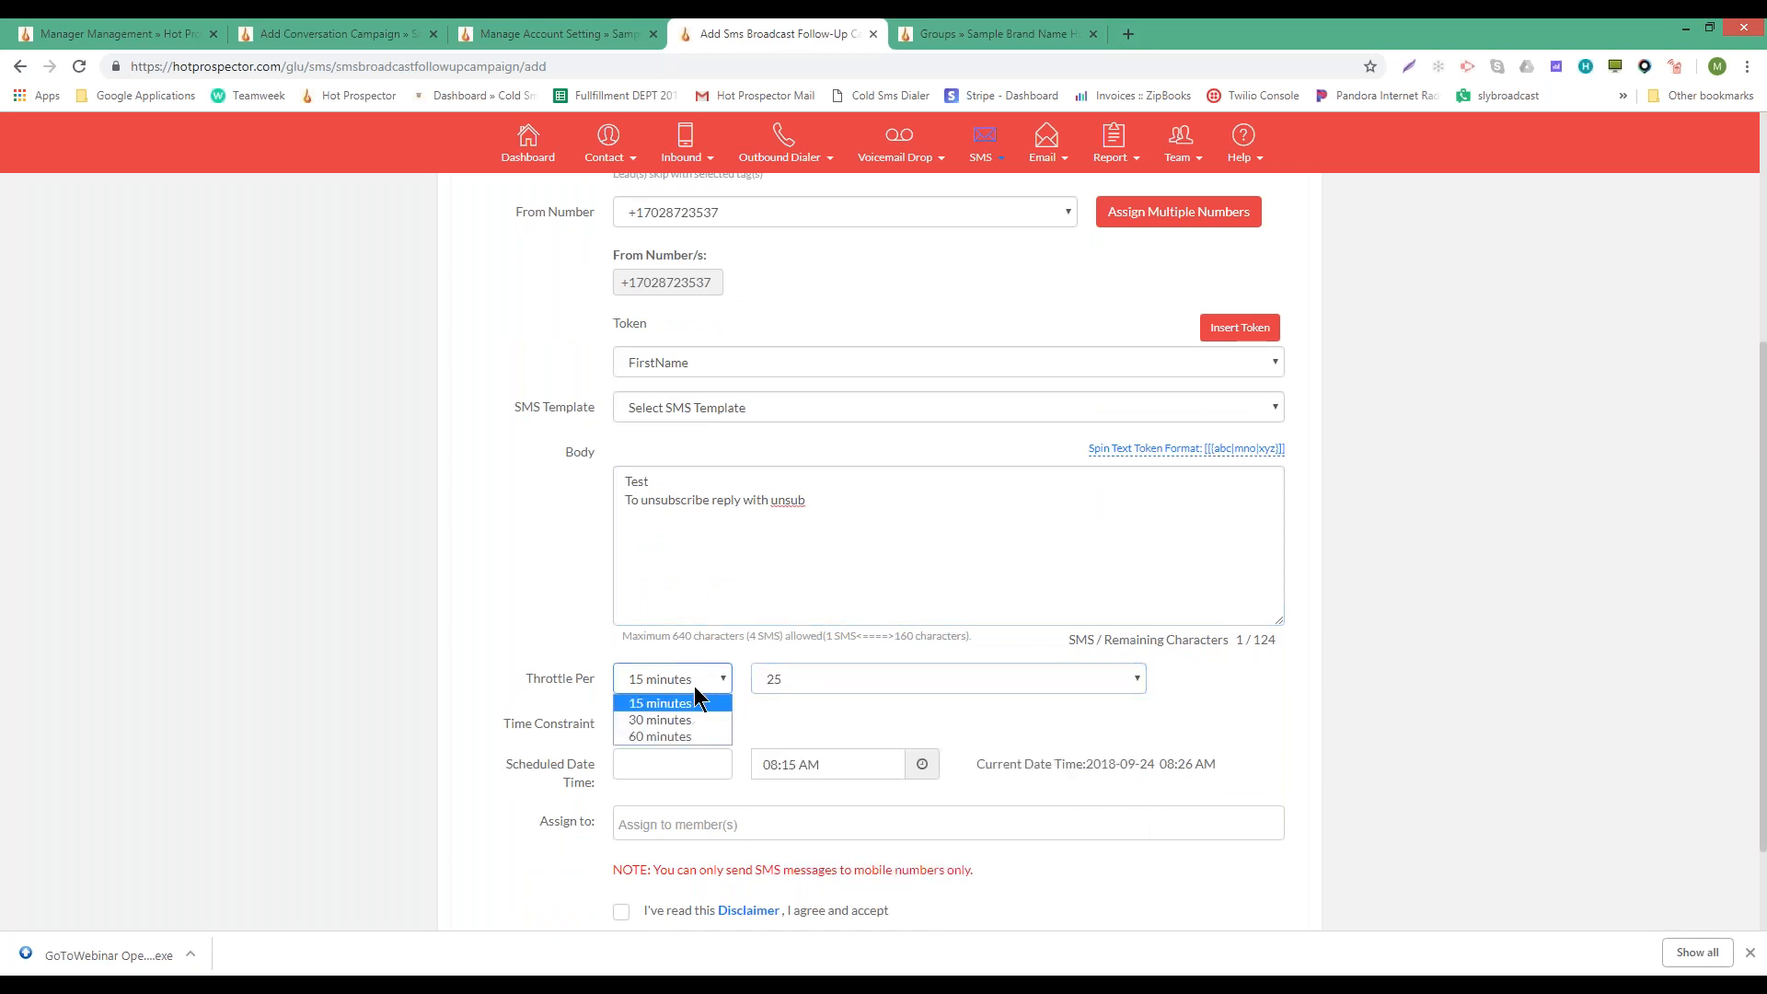
left_click(678, 697)
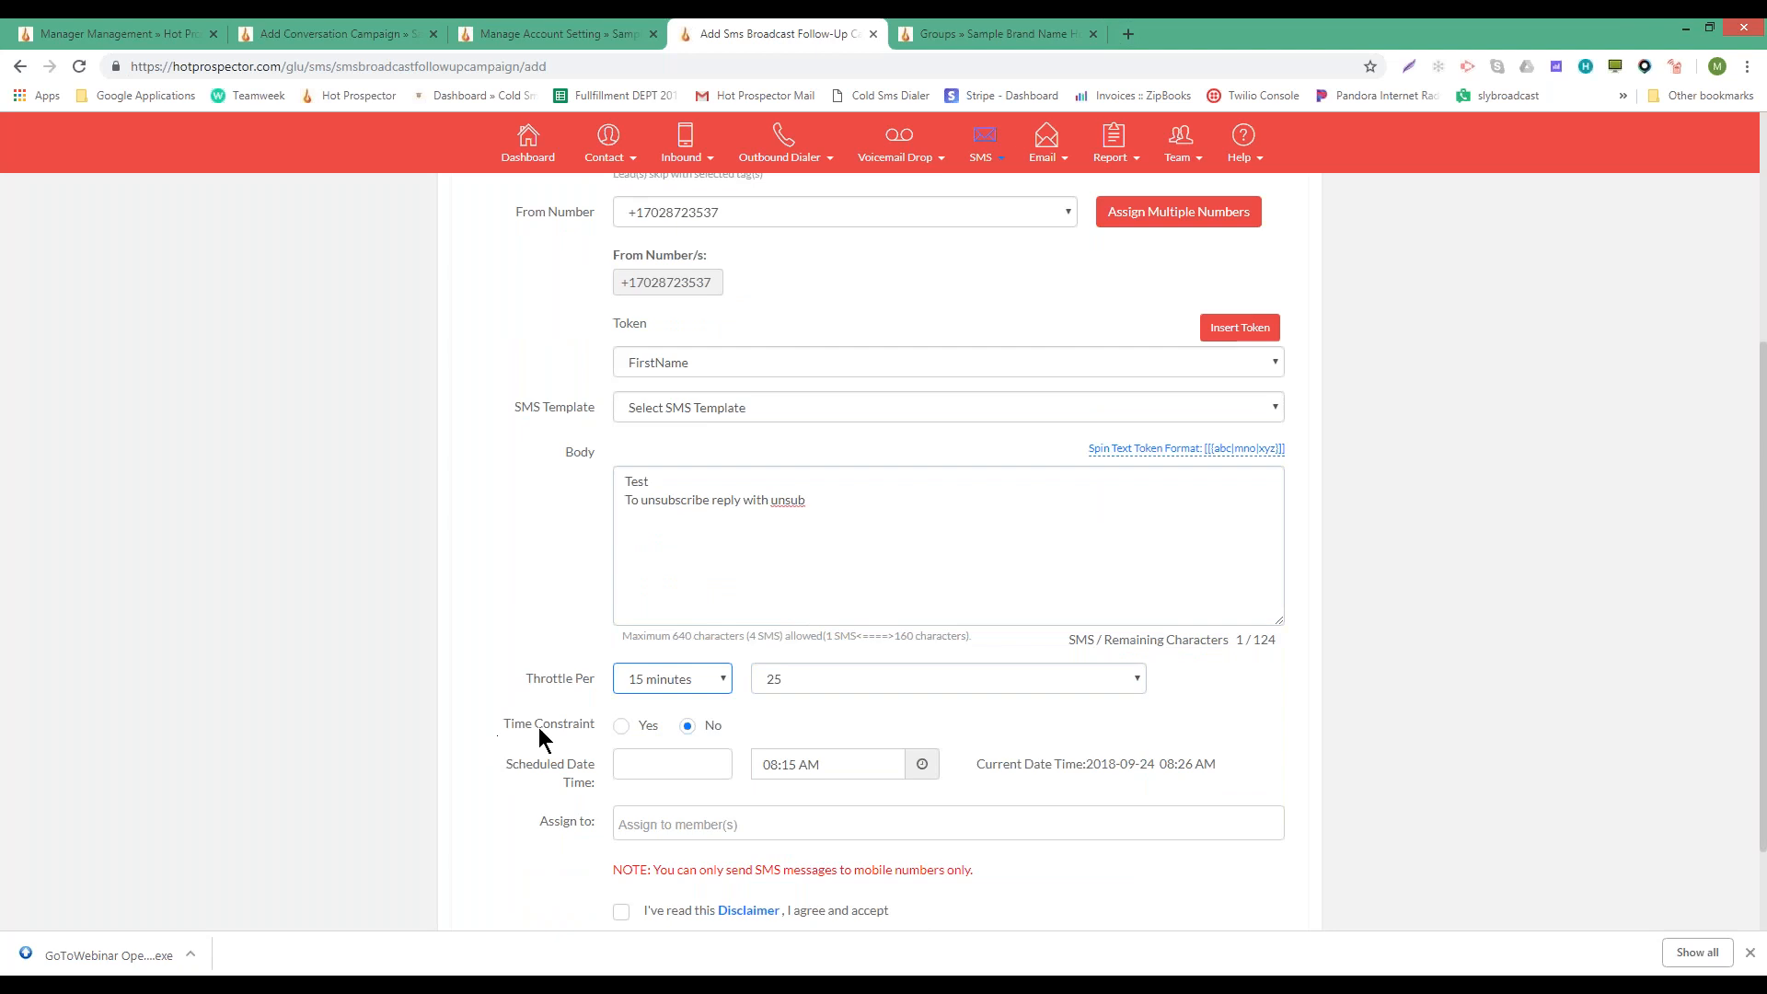
left_click_drag(488, 731, 599, 729)
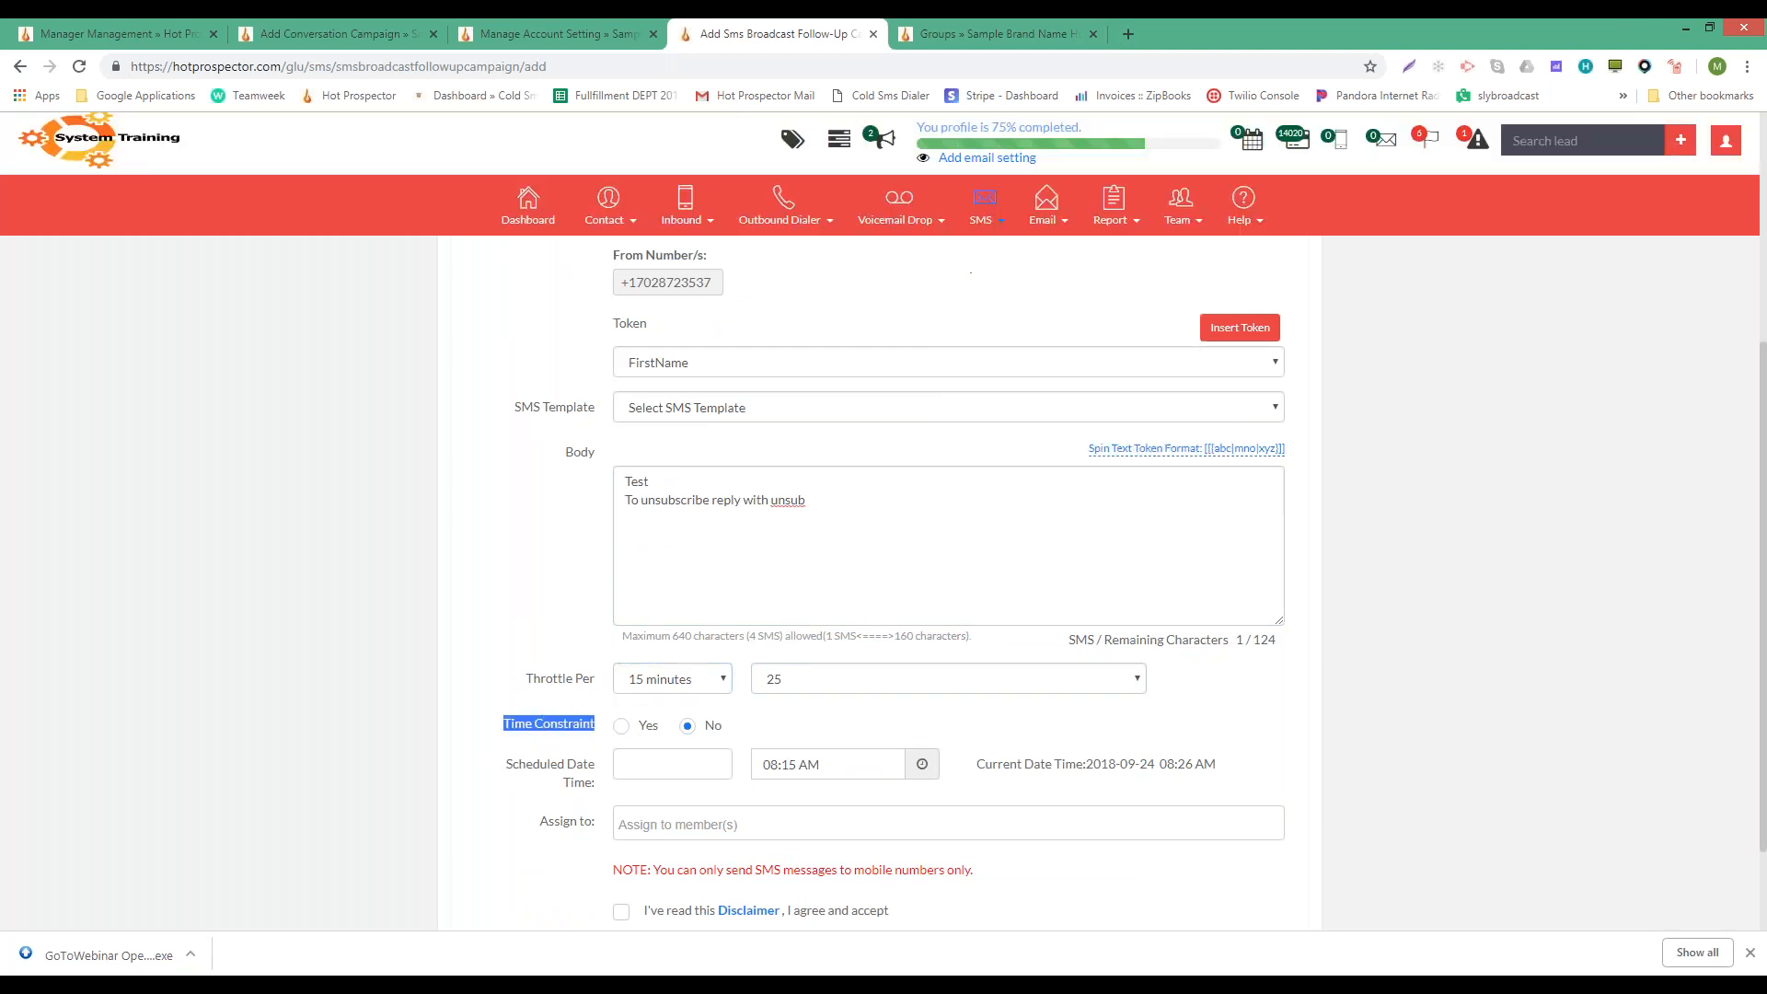
left_click(501, 702)
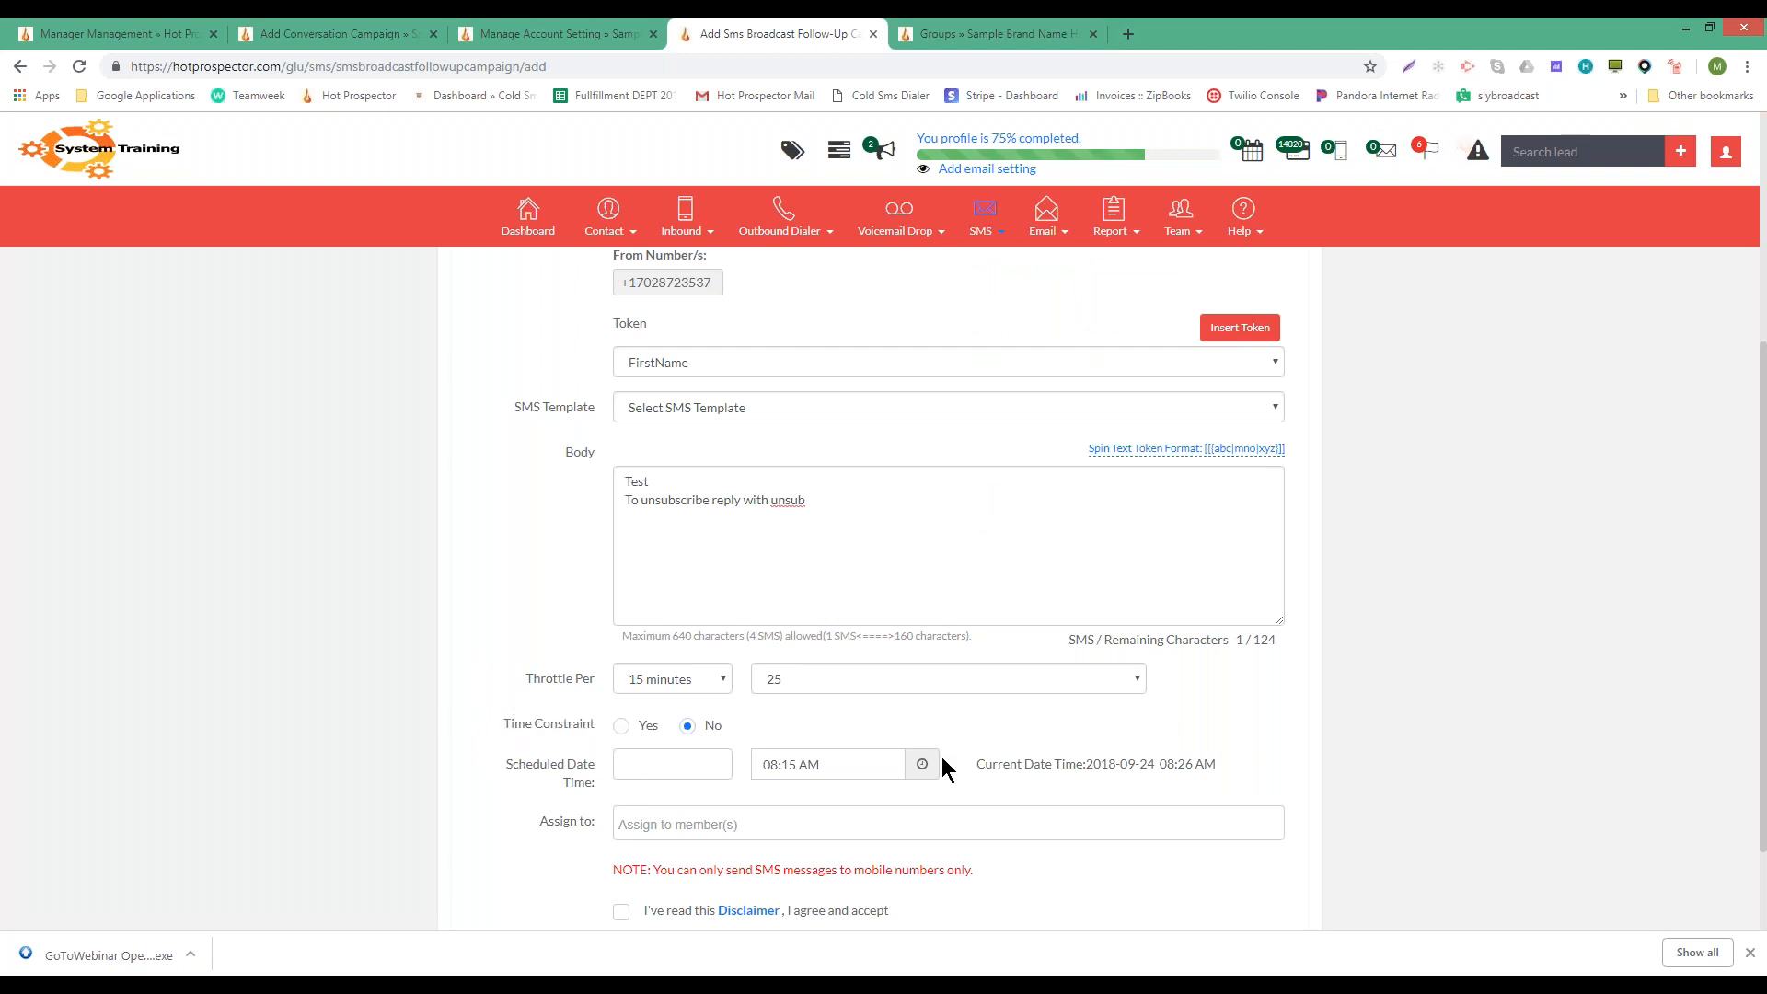
- Turn Time Constraint on, revealing the 08:00 AM–06:00 PM window, and click into Block Days
left_click(621, 726)
scroll(1012, 736, "down", 1)
scroll(1010, 726, "down", 4)
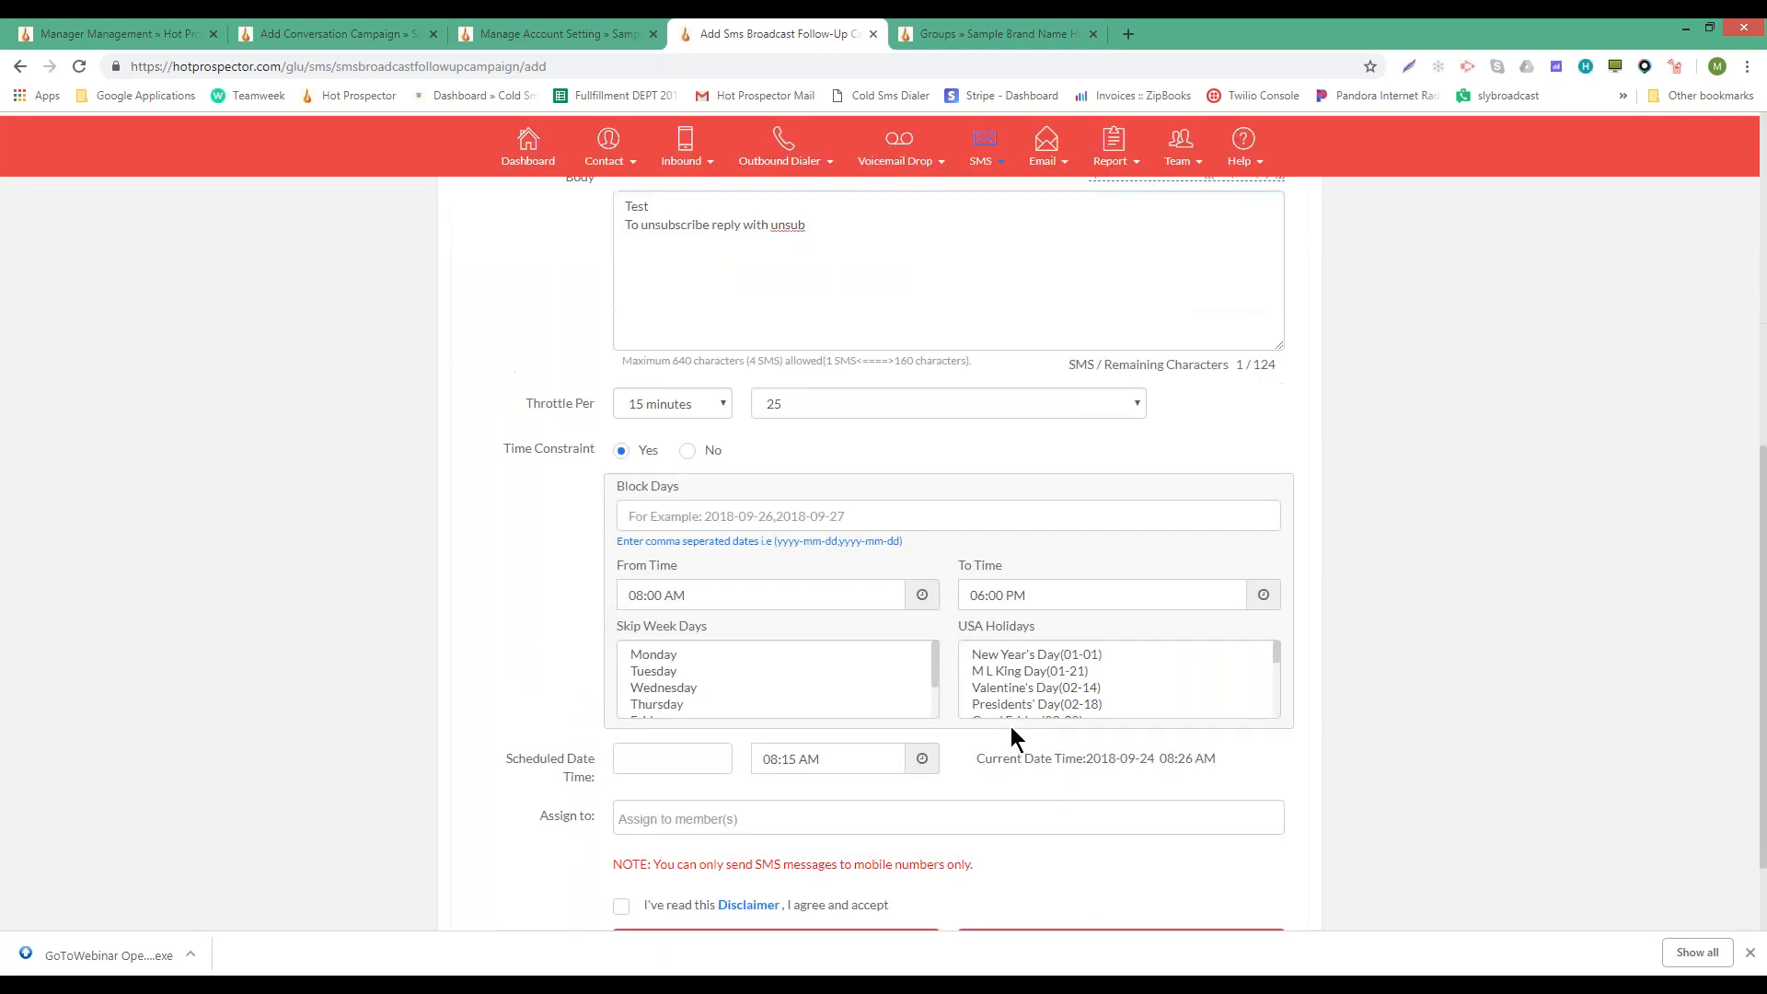
scroll(884, 407, "up", 4)
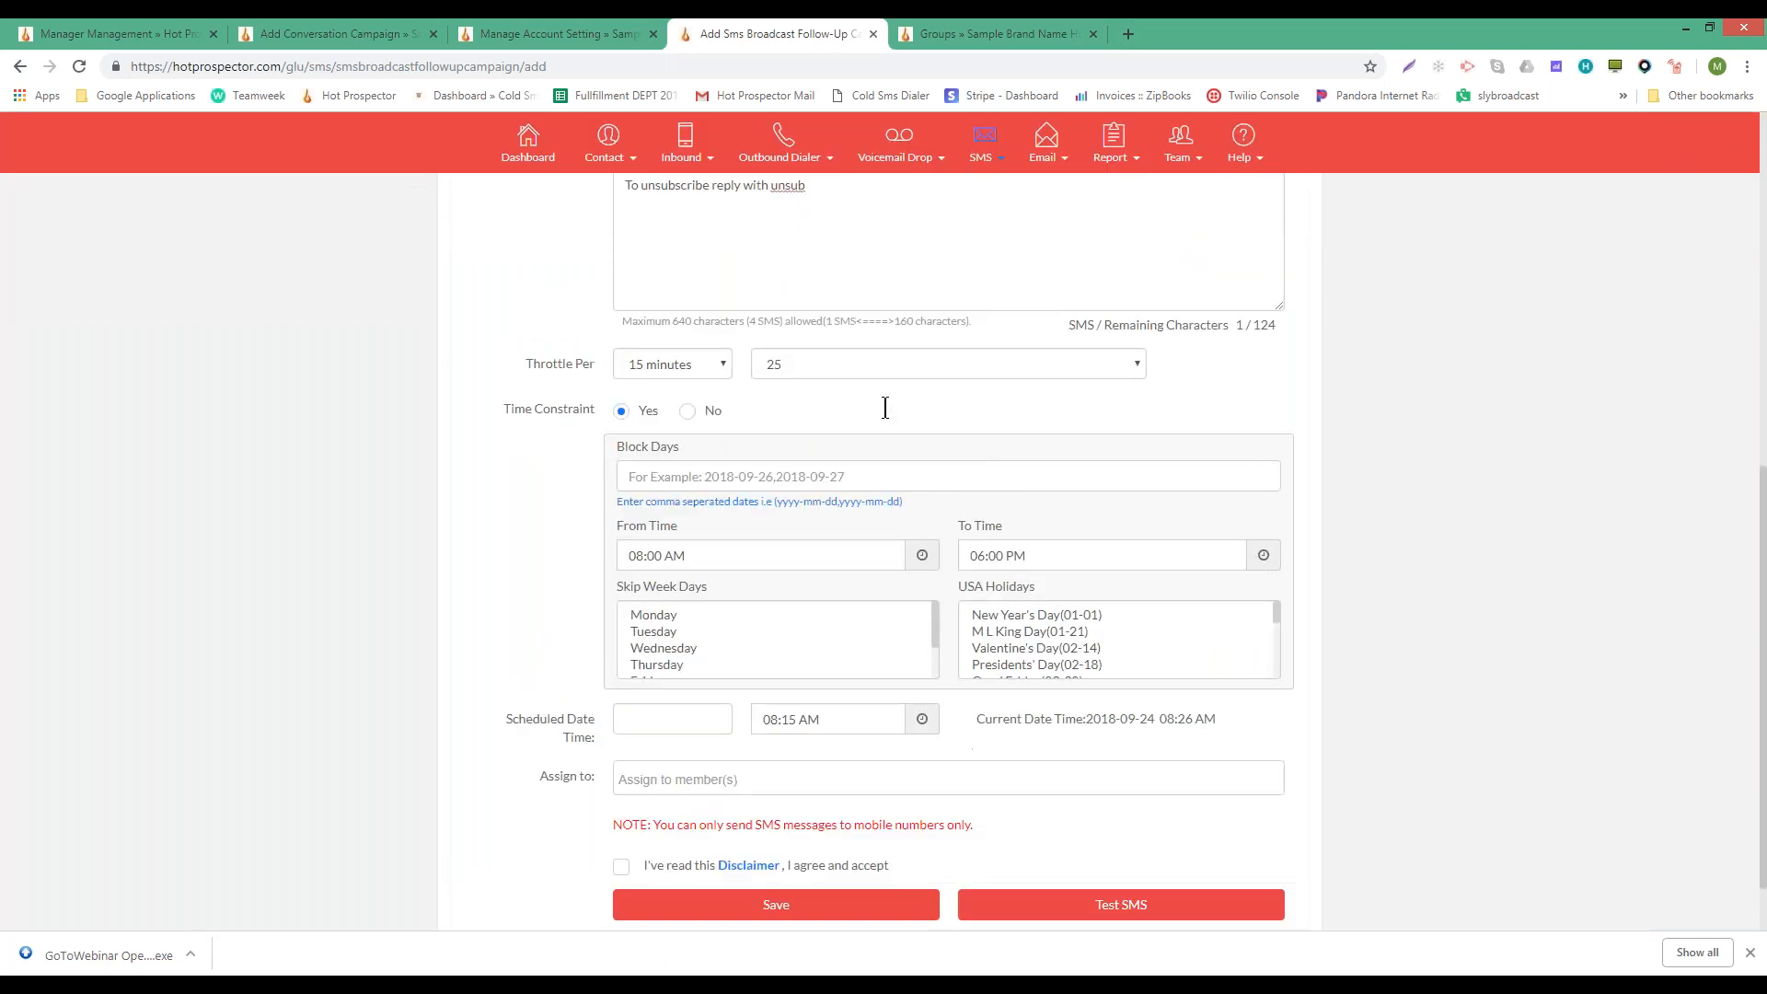
scroll(716, 548, "down", 2)
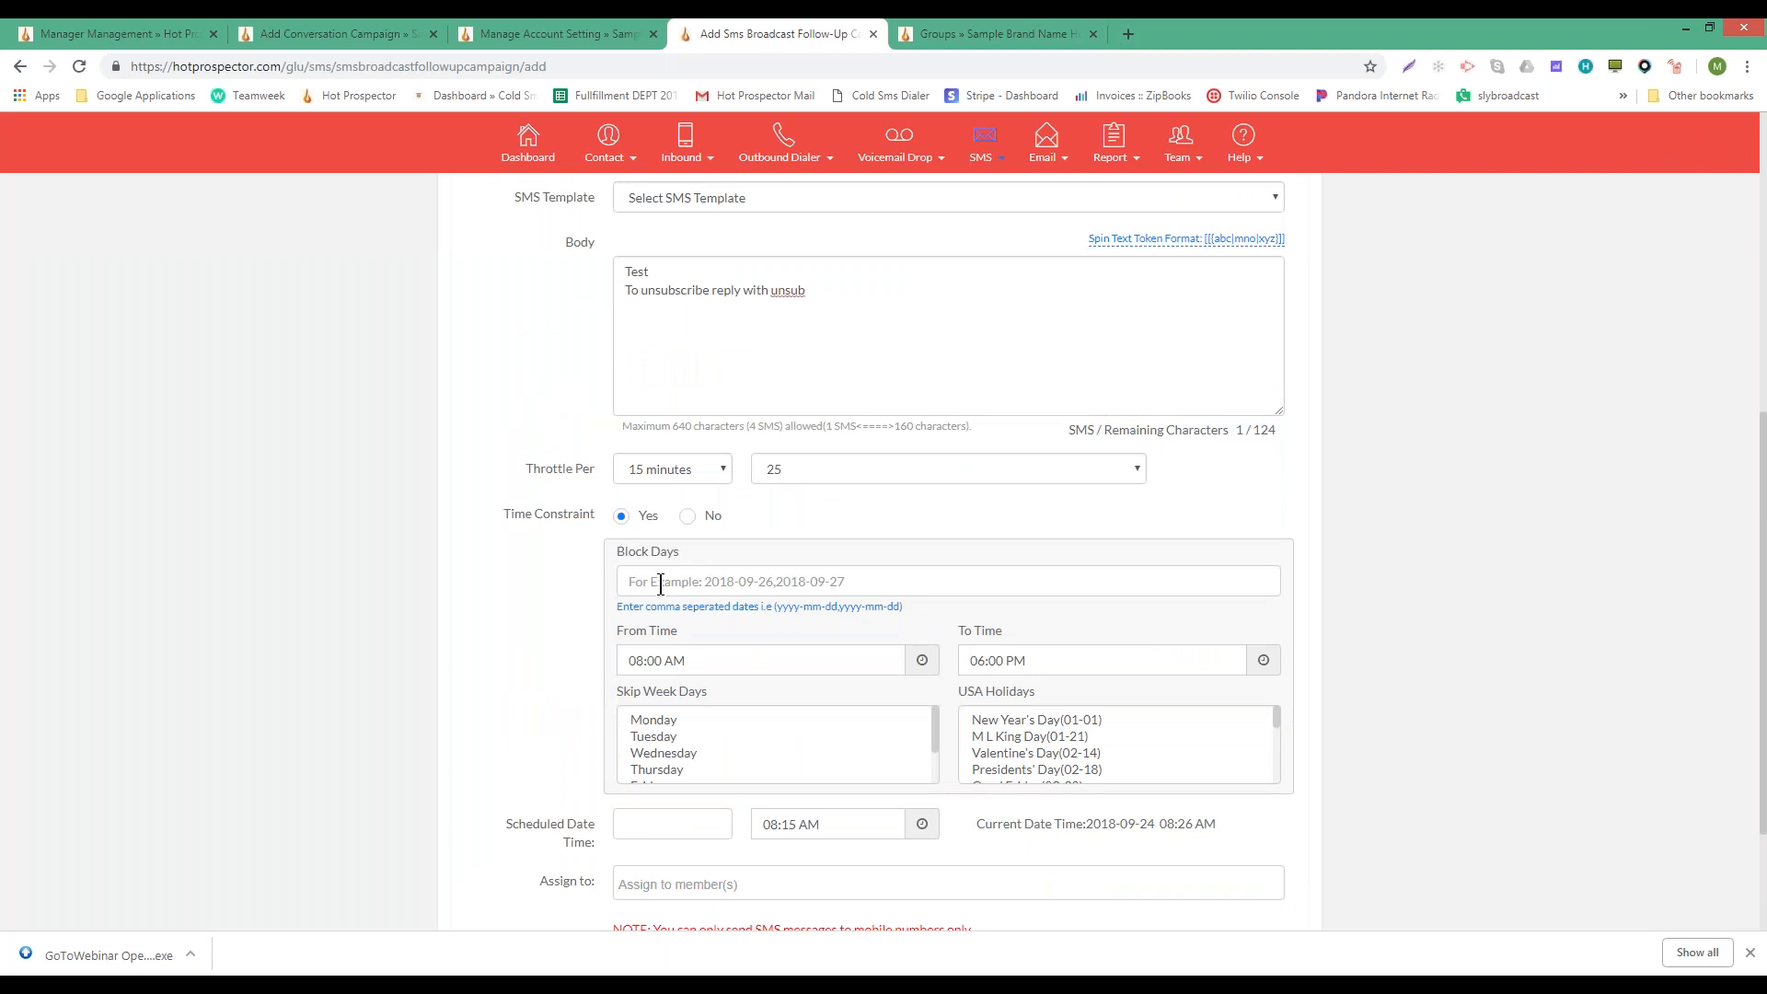
left_click(660, 583)
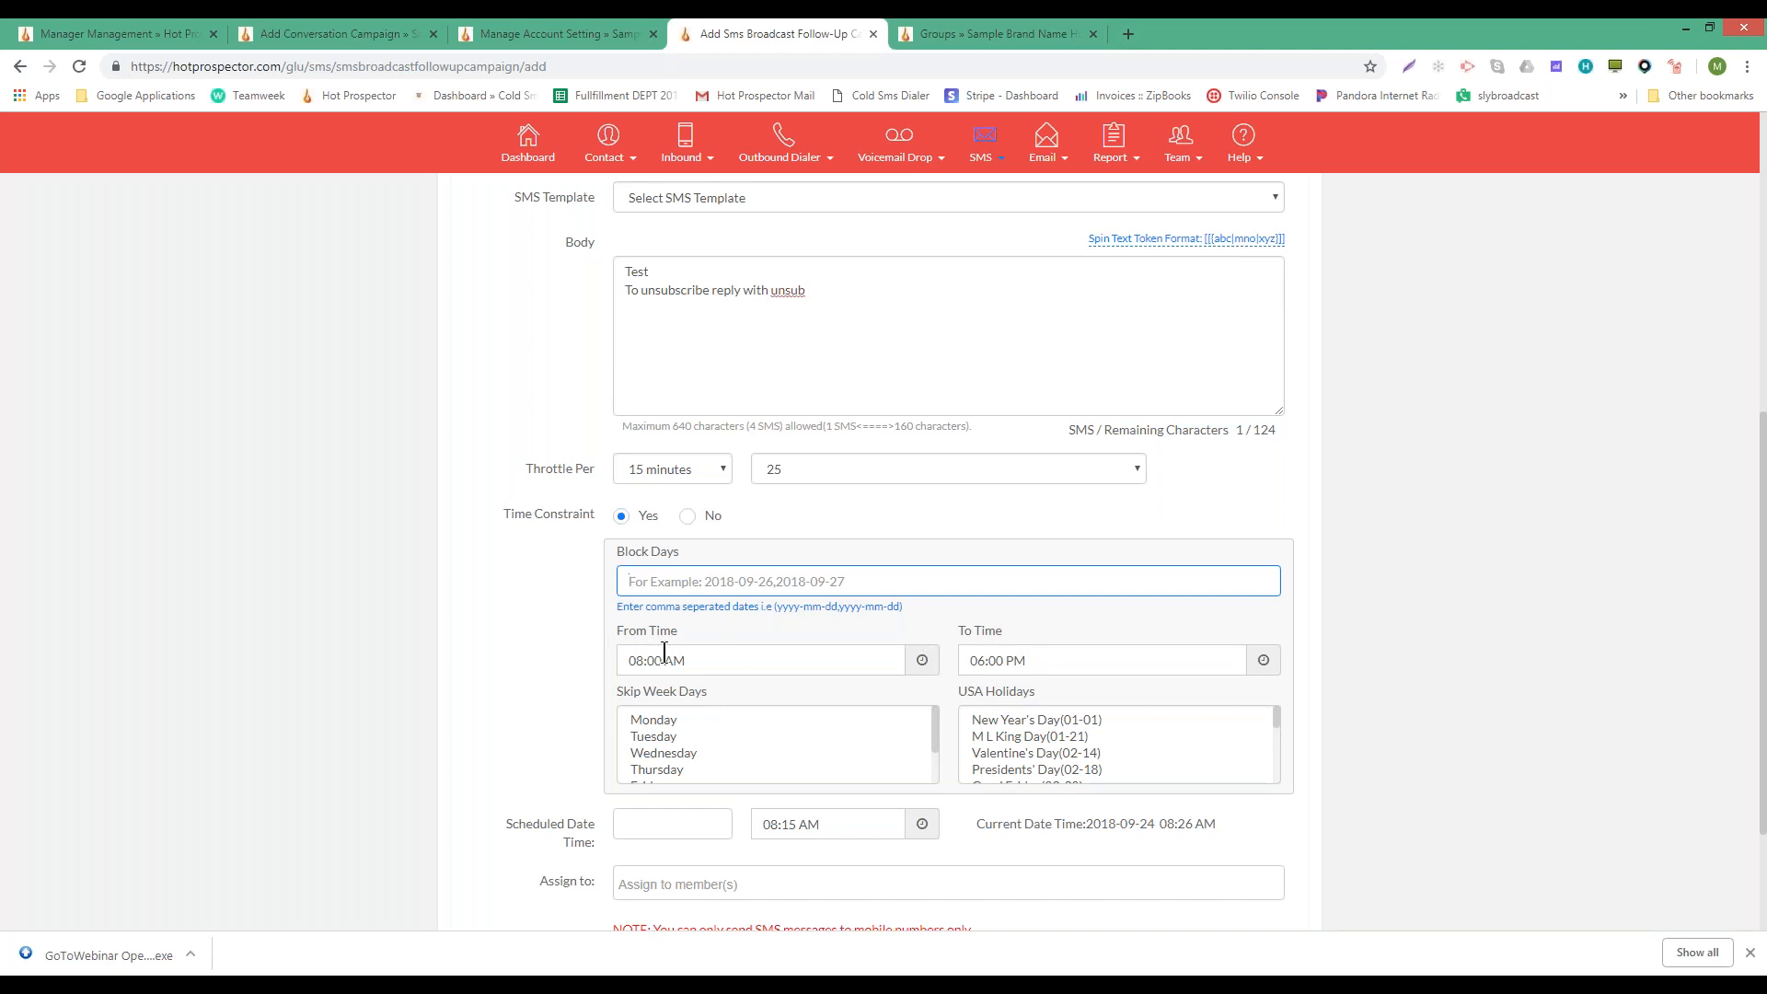
- Change the From Time hour to 10 AM
left_click(635, 657)
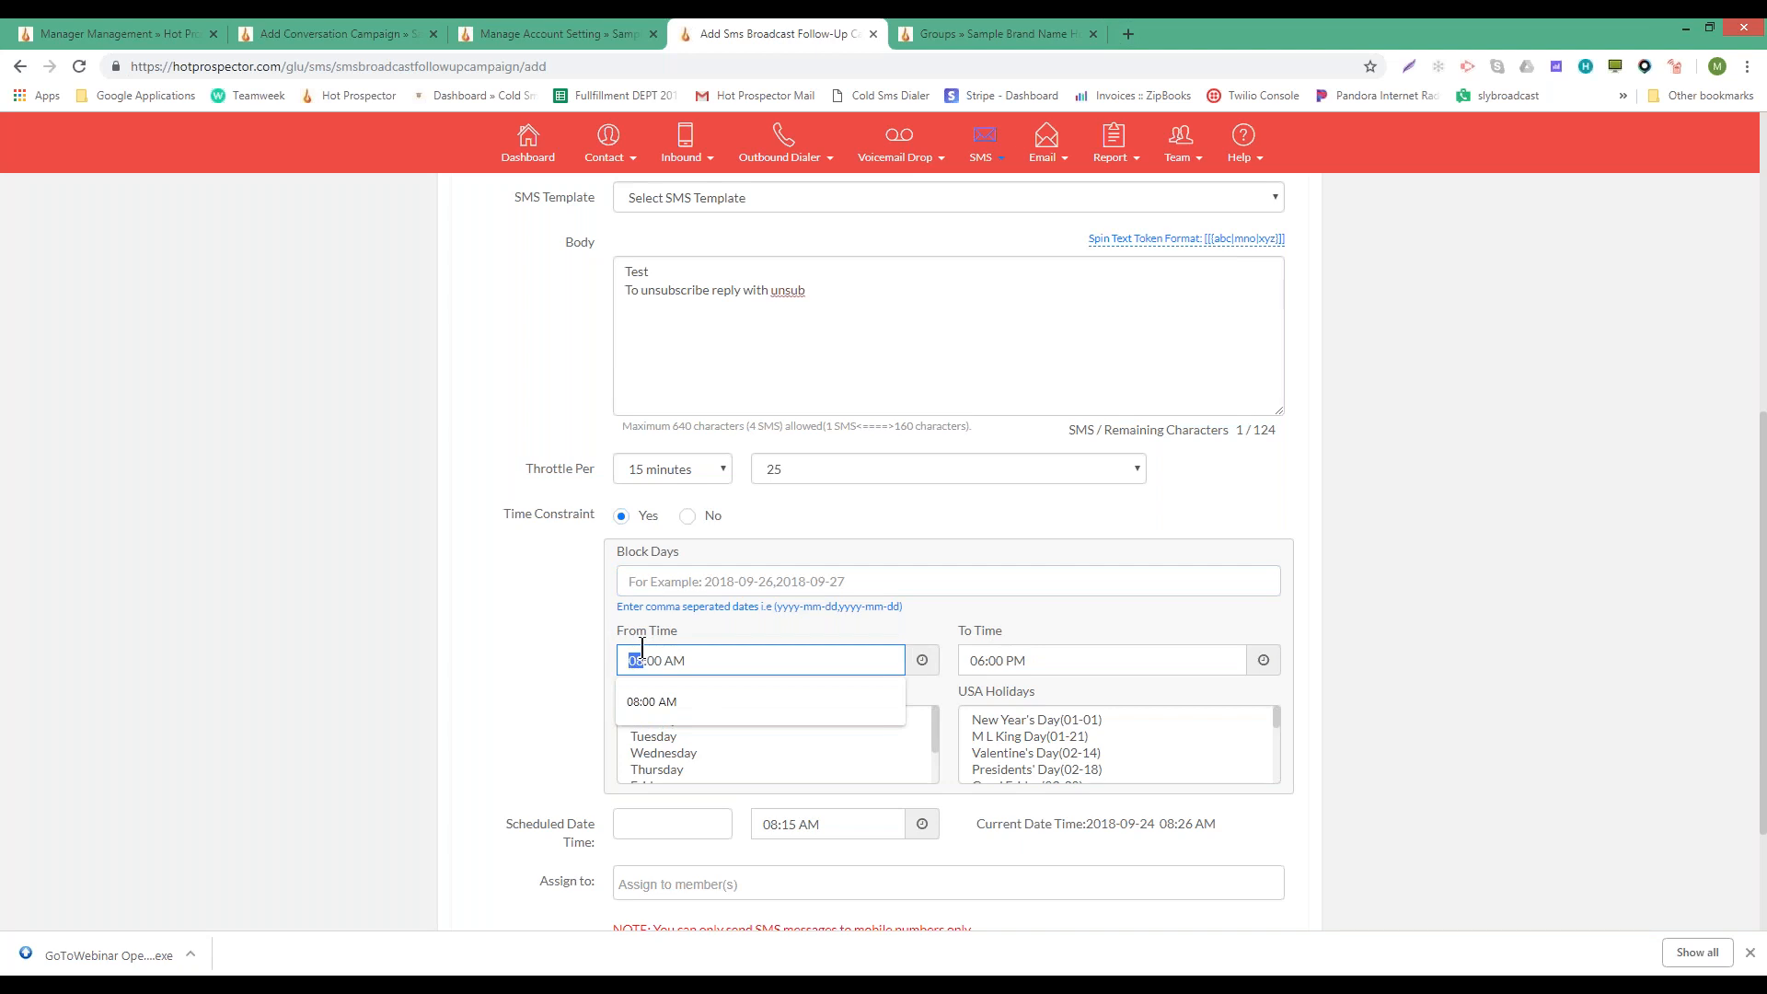
type("10")
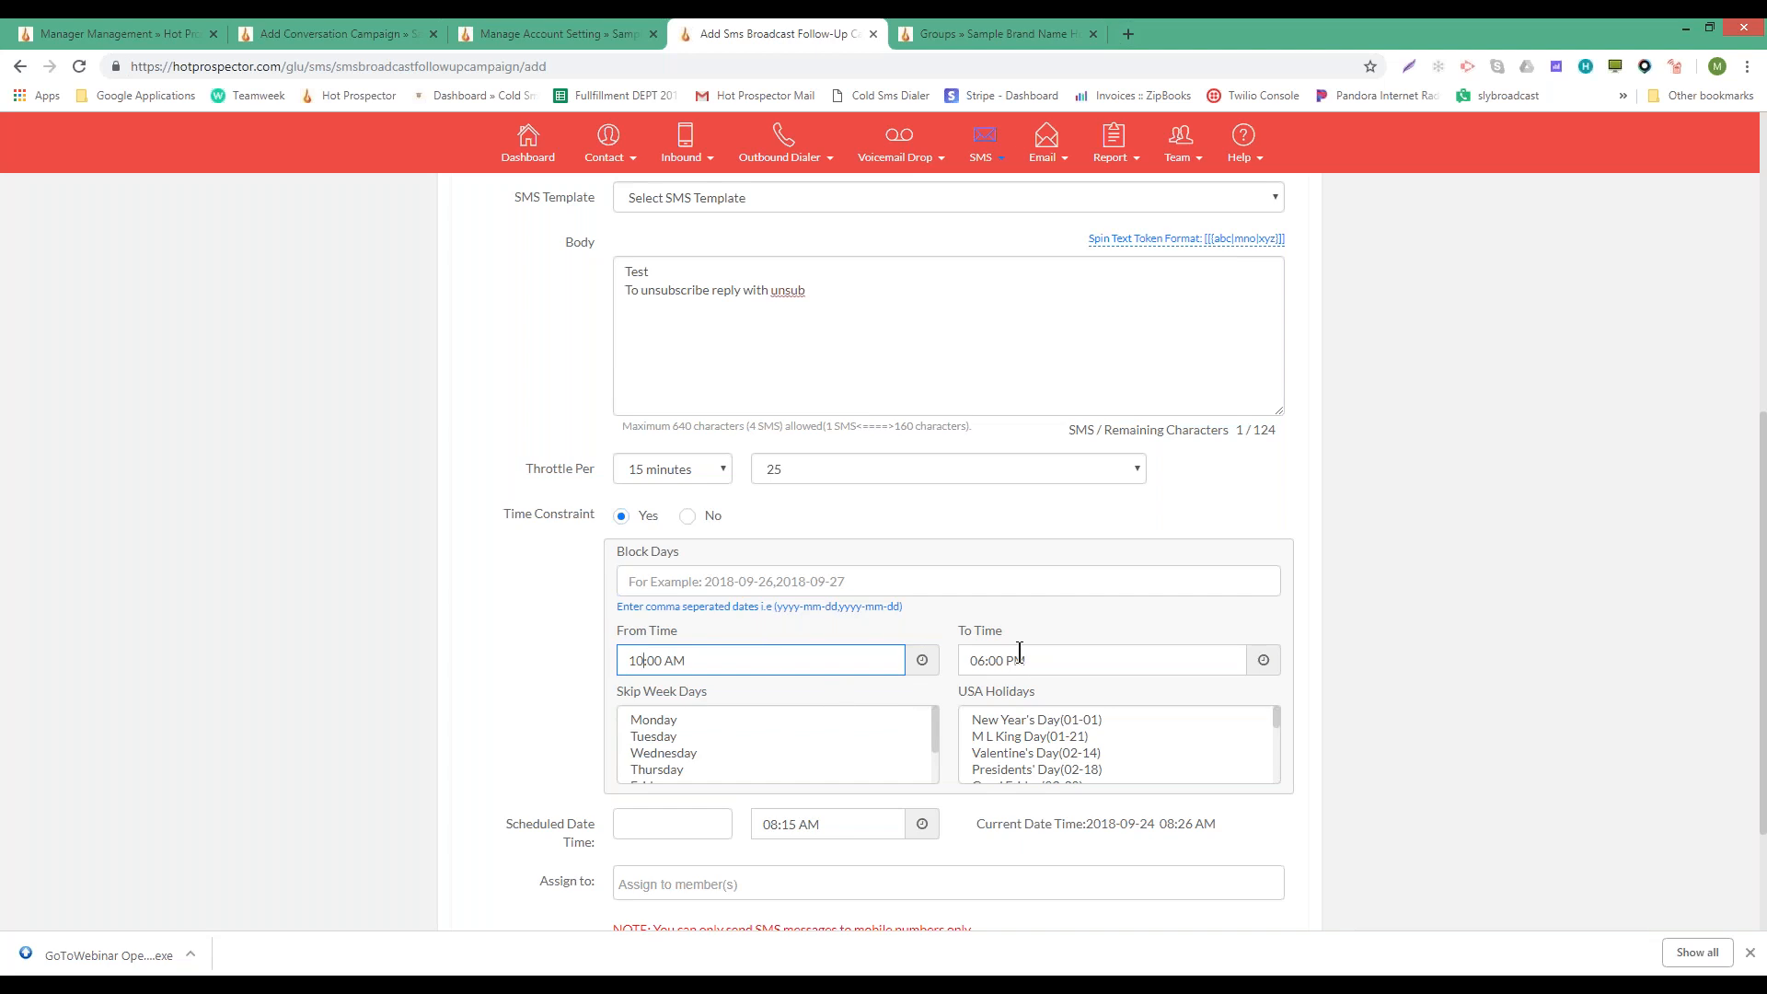
left_click(966, 663)
type("2")
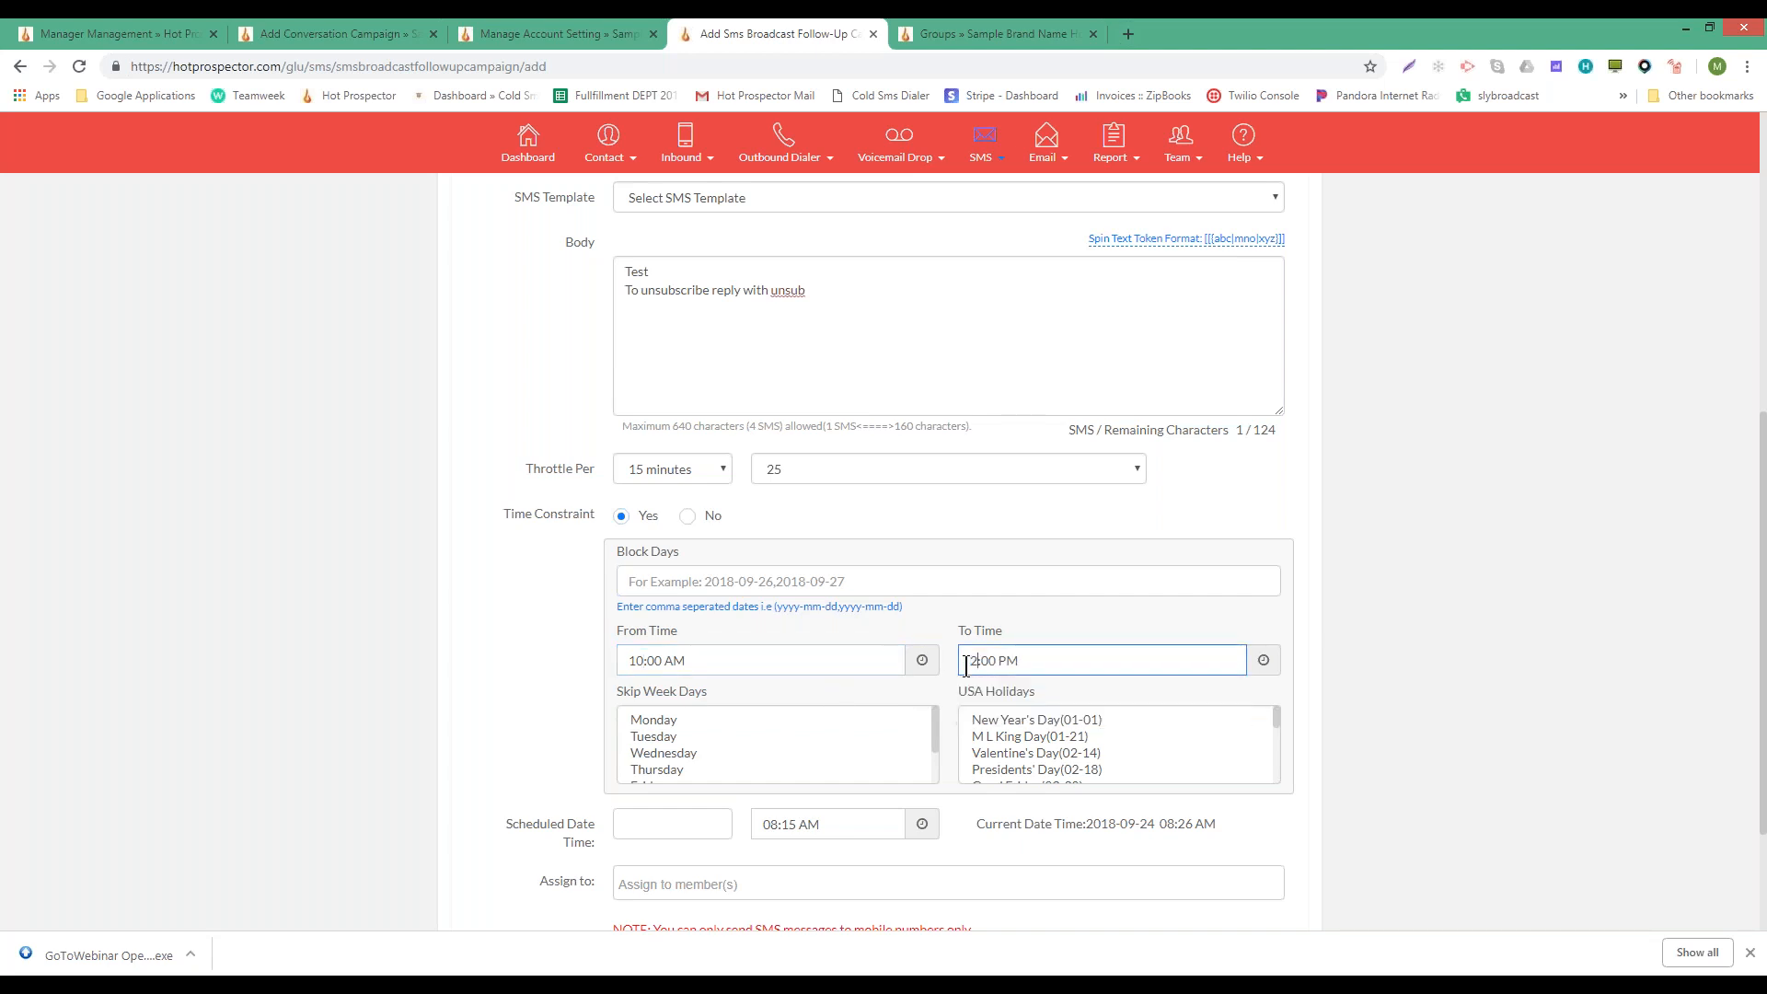
key("shift+Tab")
key("shift+Tab")
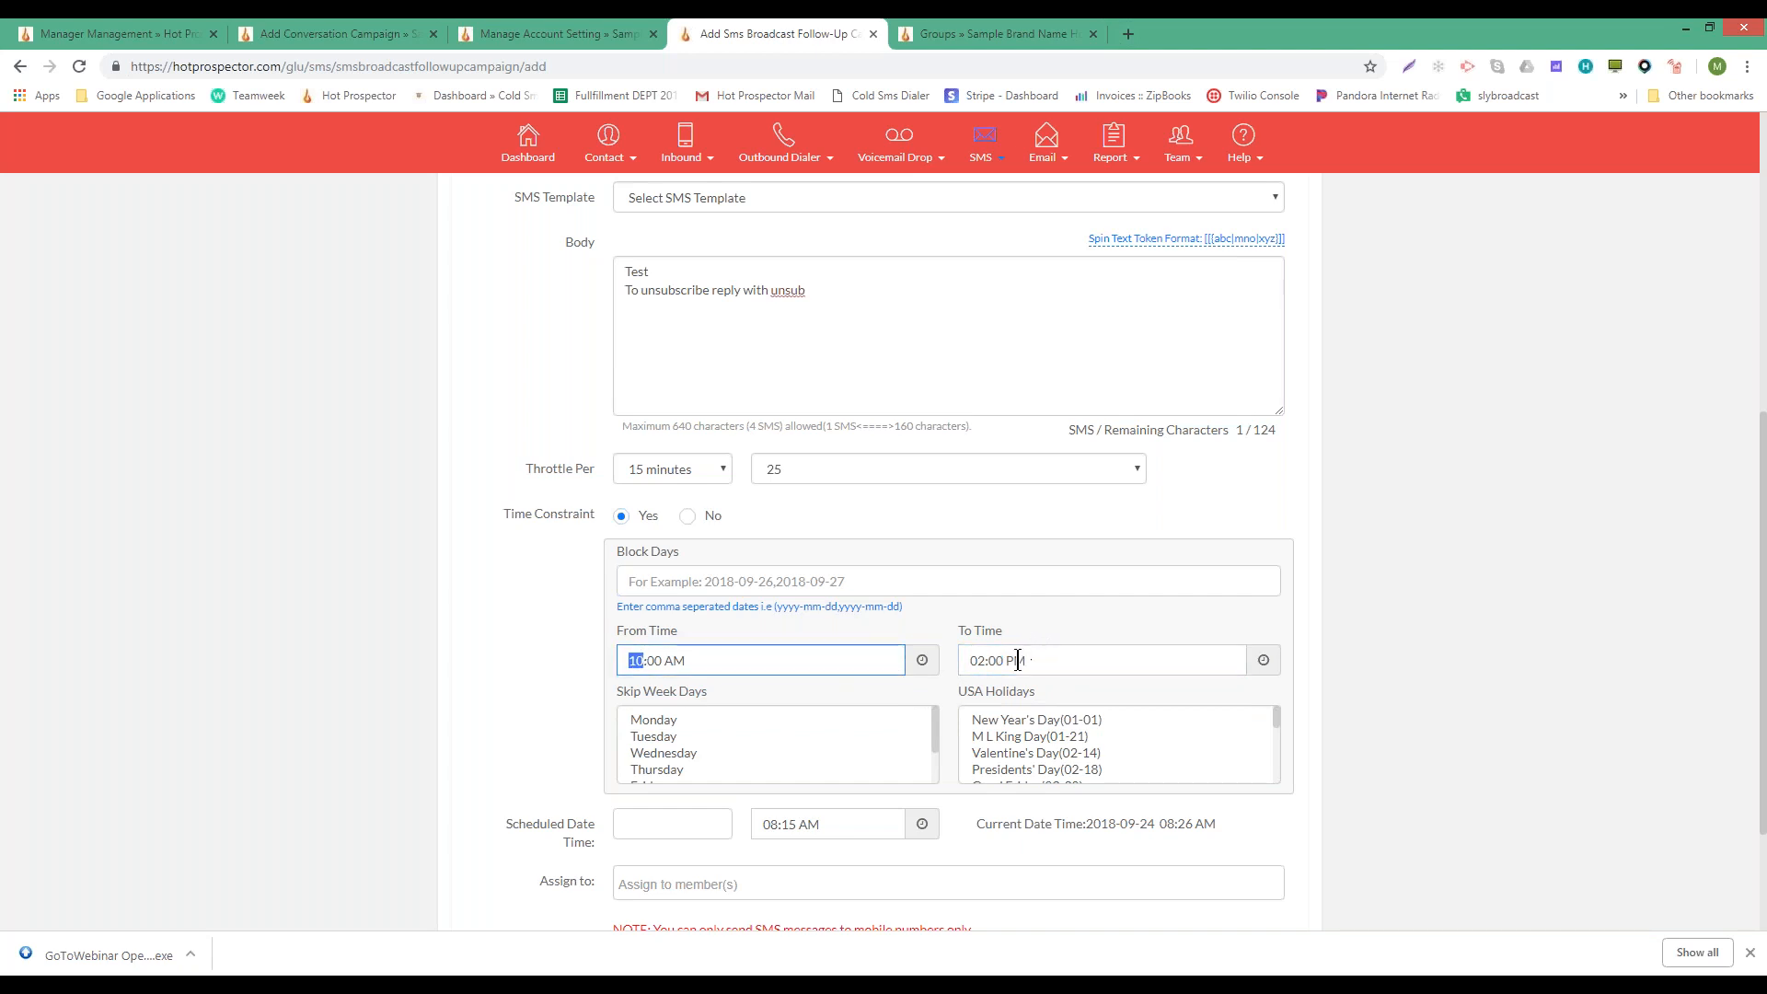
left_click(978, 660)
left_click(637, 662)
left_click(977, 660)
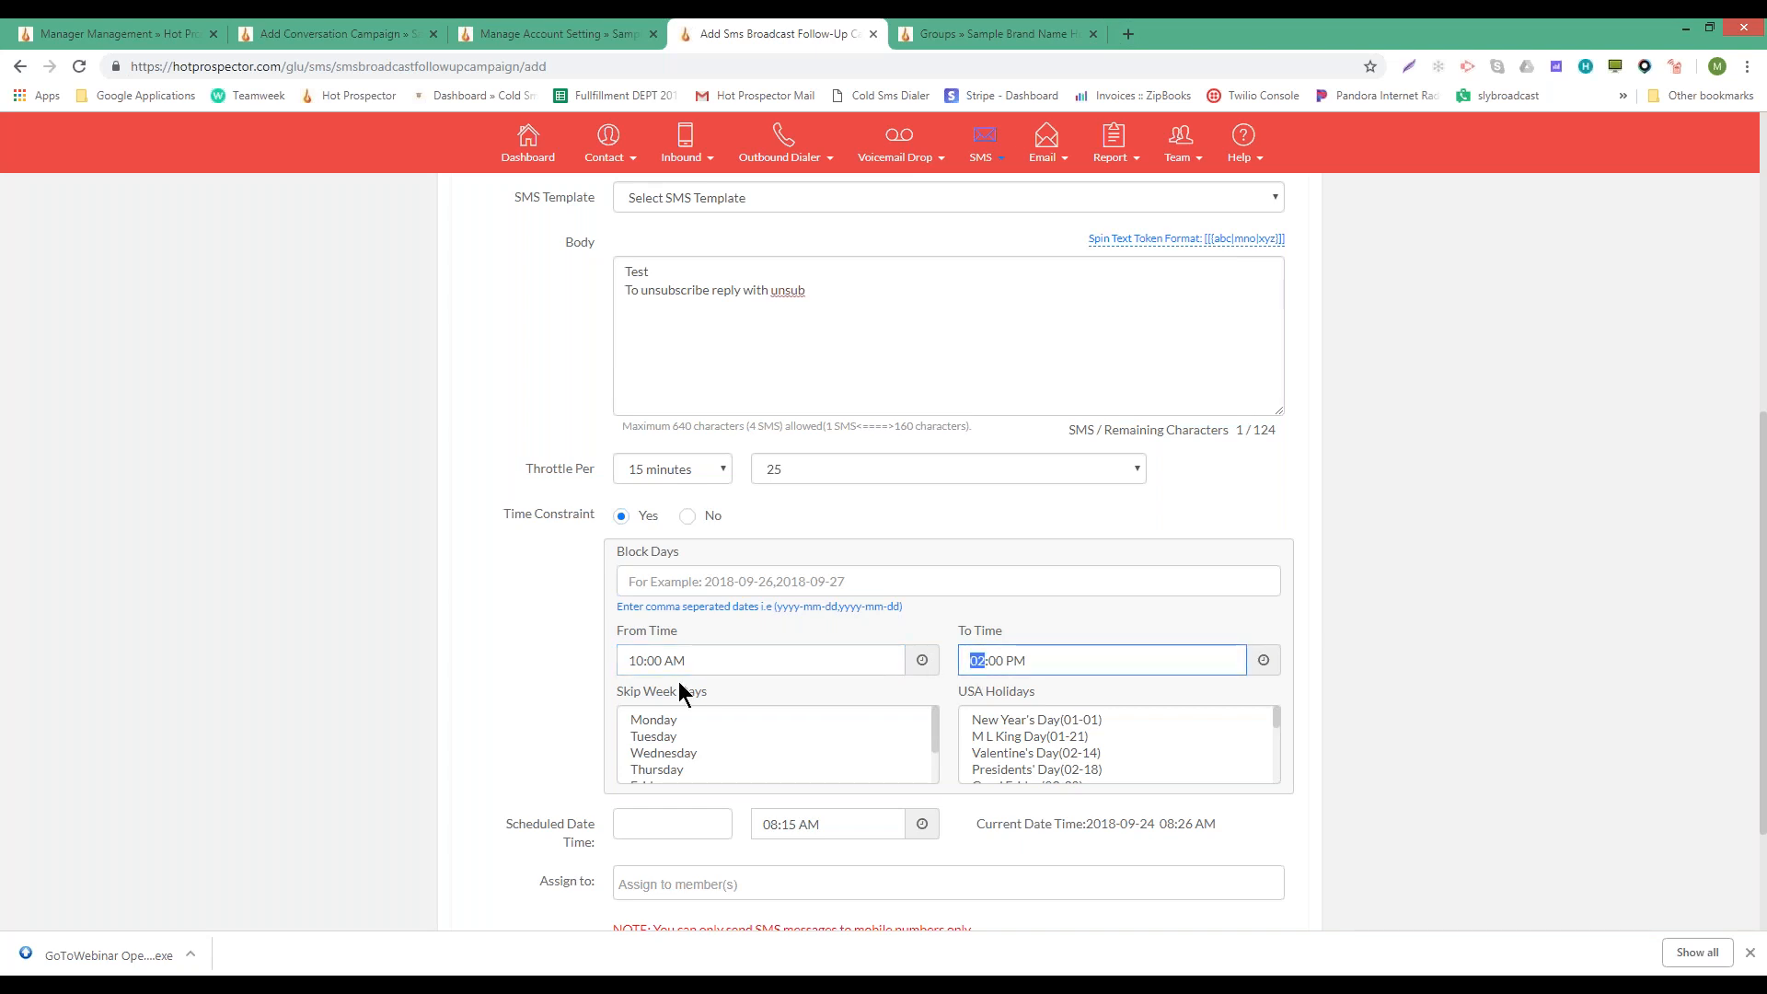
left_click(645, 672)
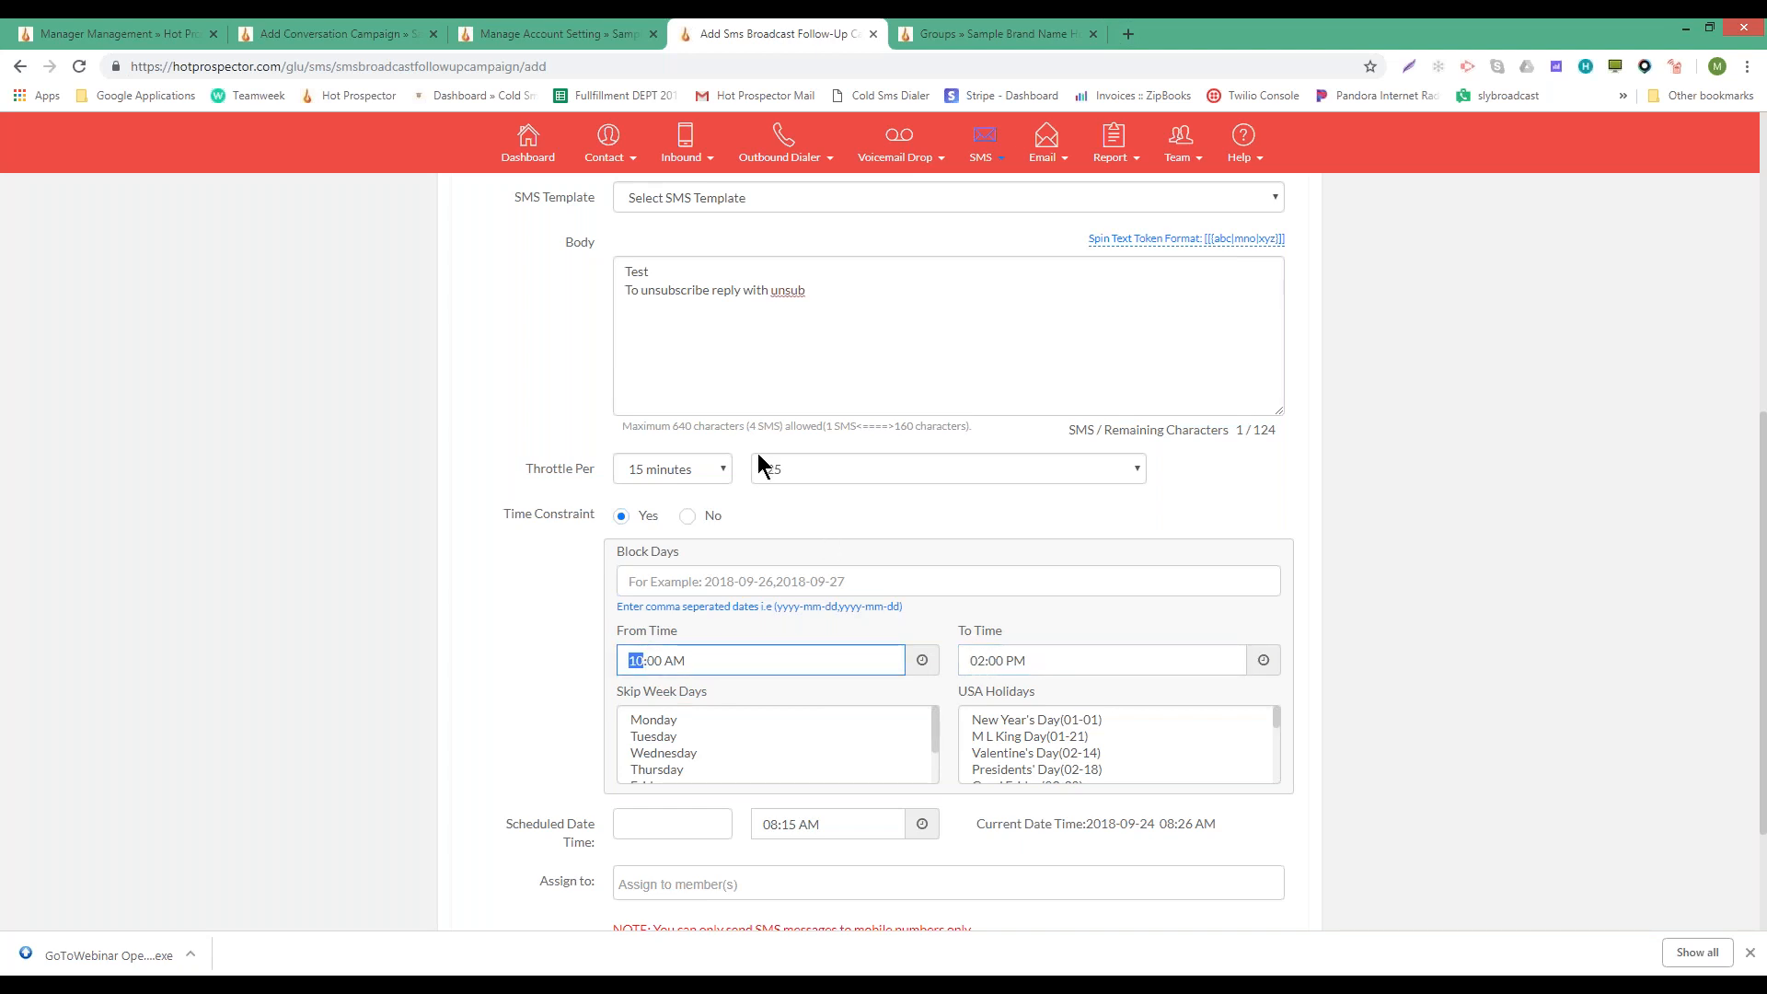
left_click(696, 473)
left_click(696, 473)
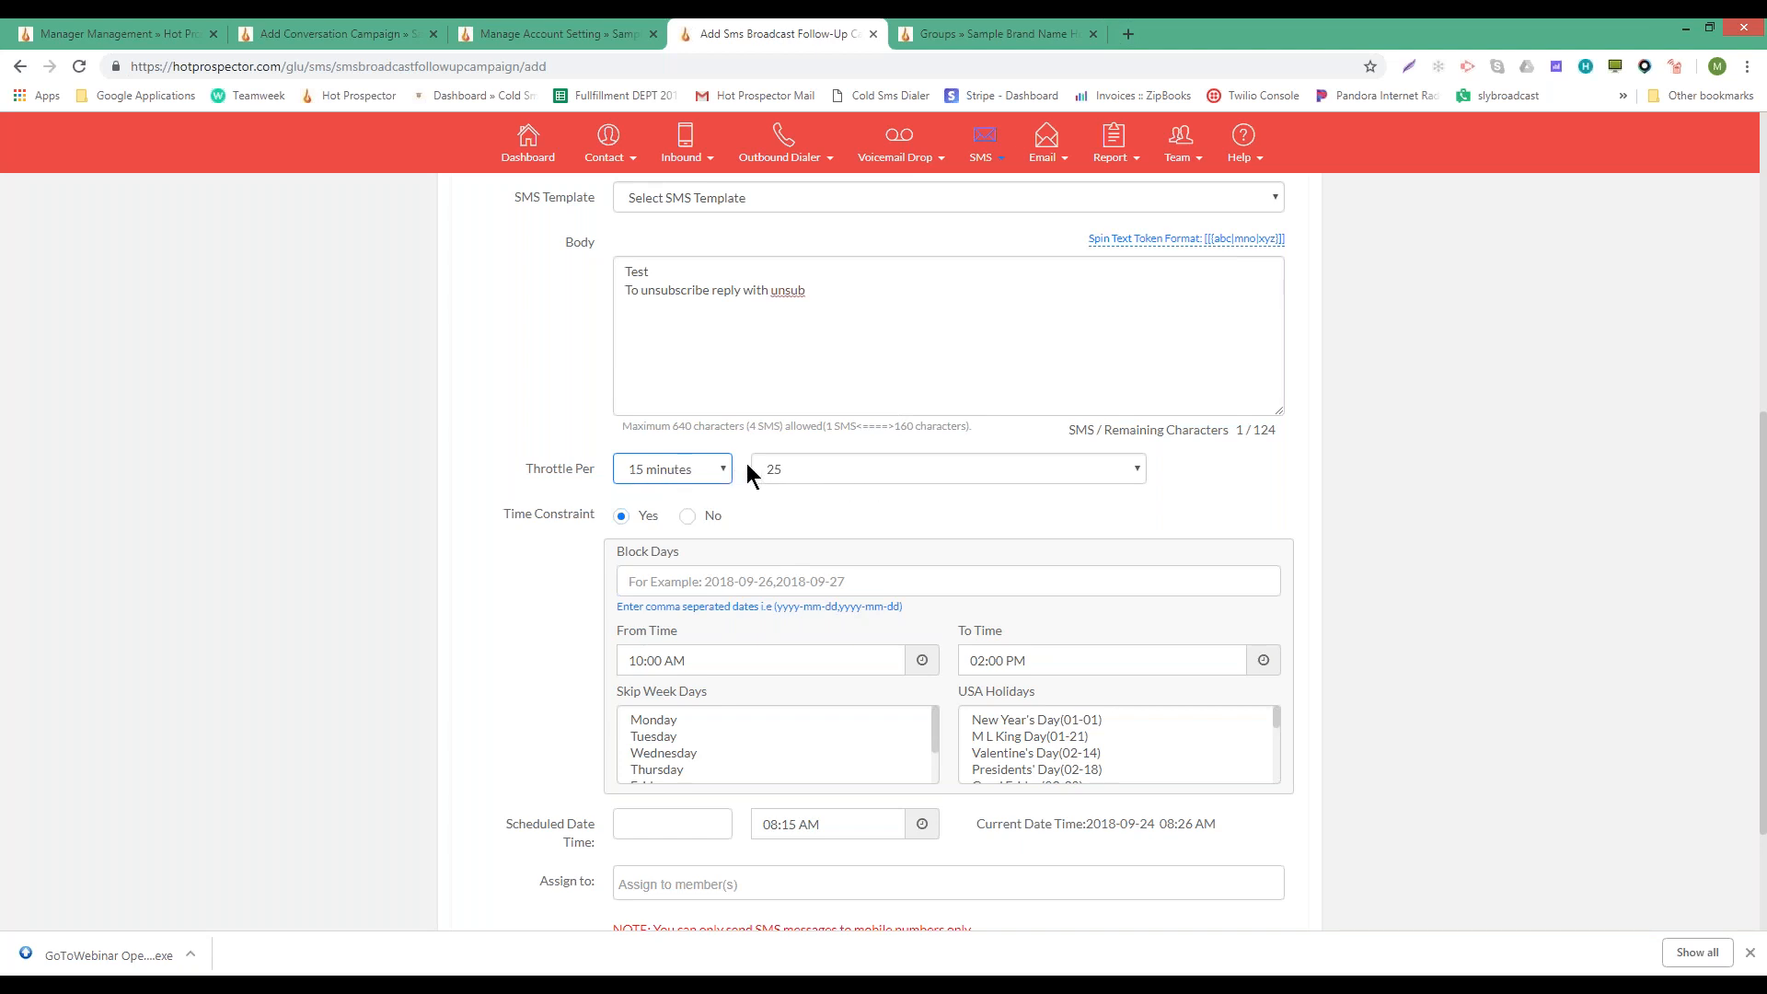
- Change the To Time hour to 12, making the window 10:00 AM–12:00 PM
double_click(632, 662)
double_click(980, 661)
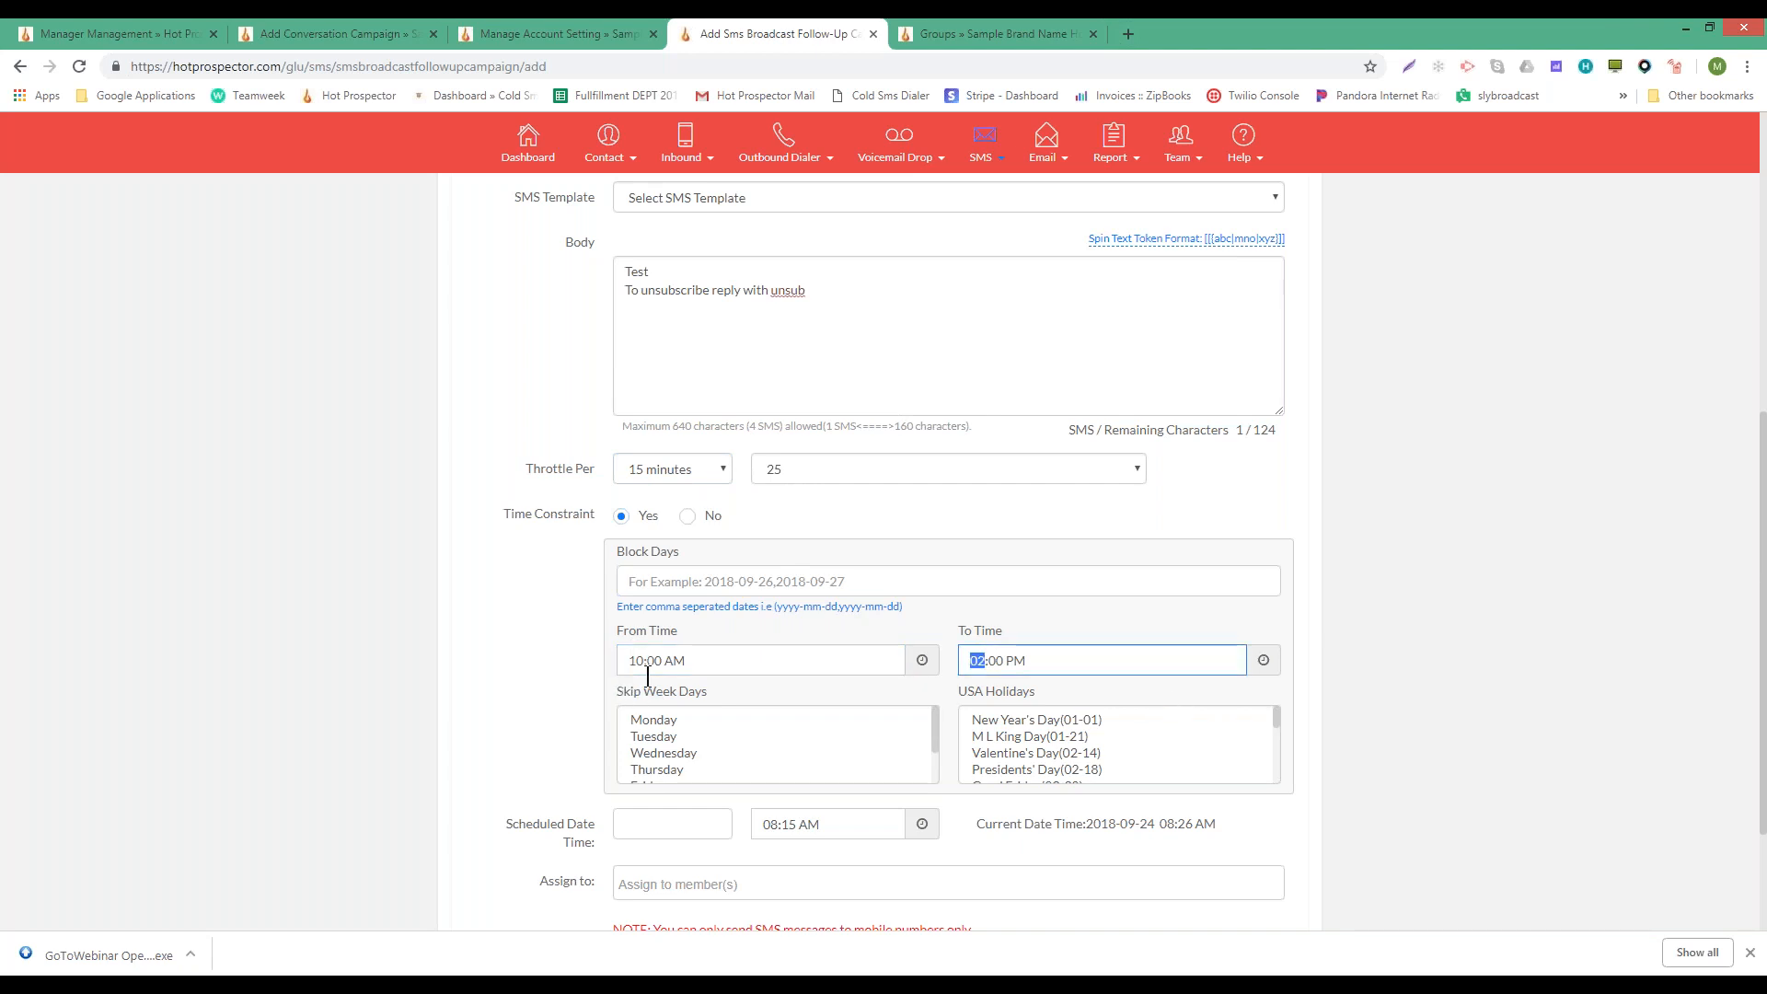
type("12")
left_click(636, 662)
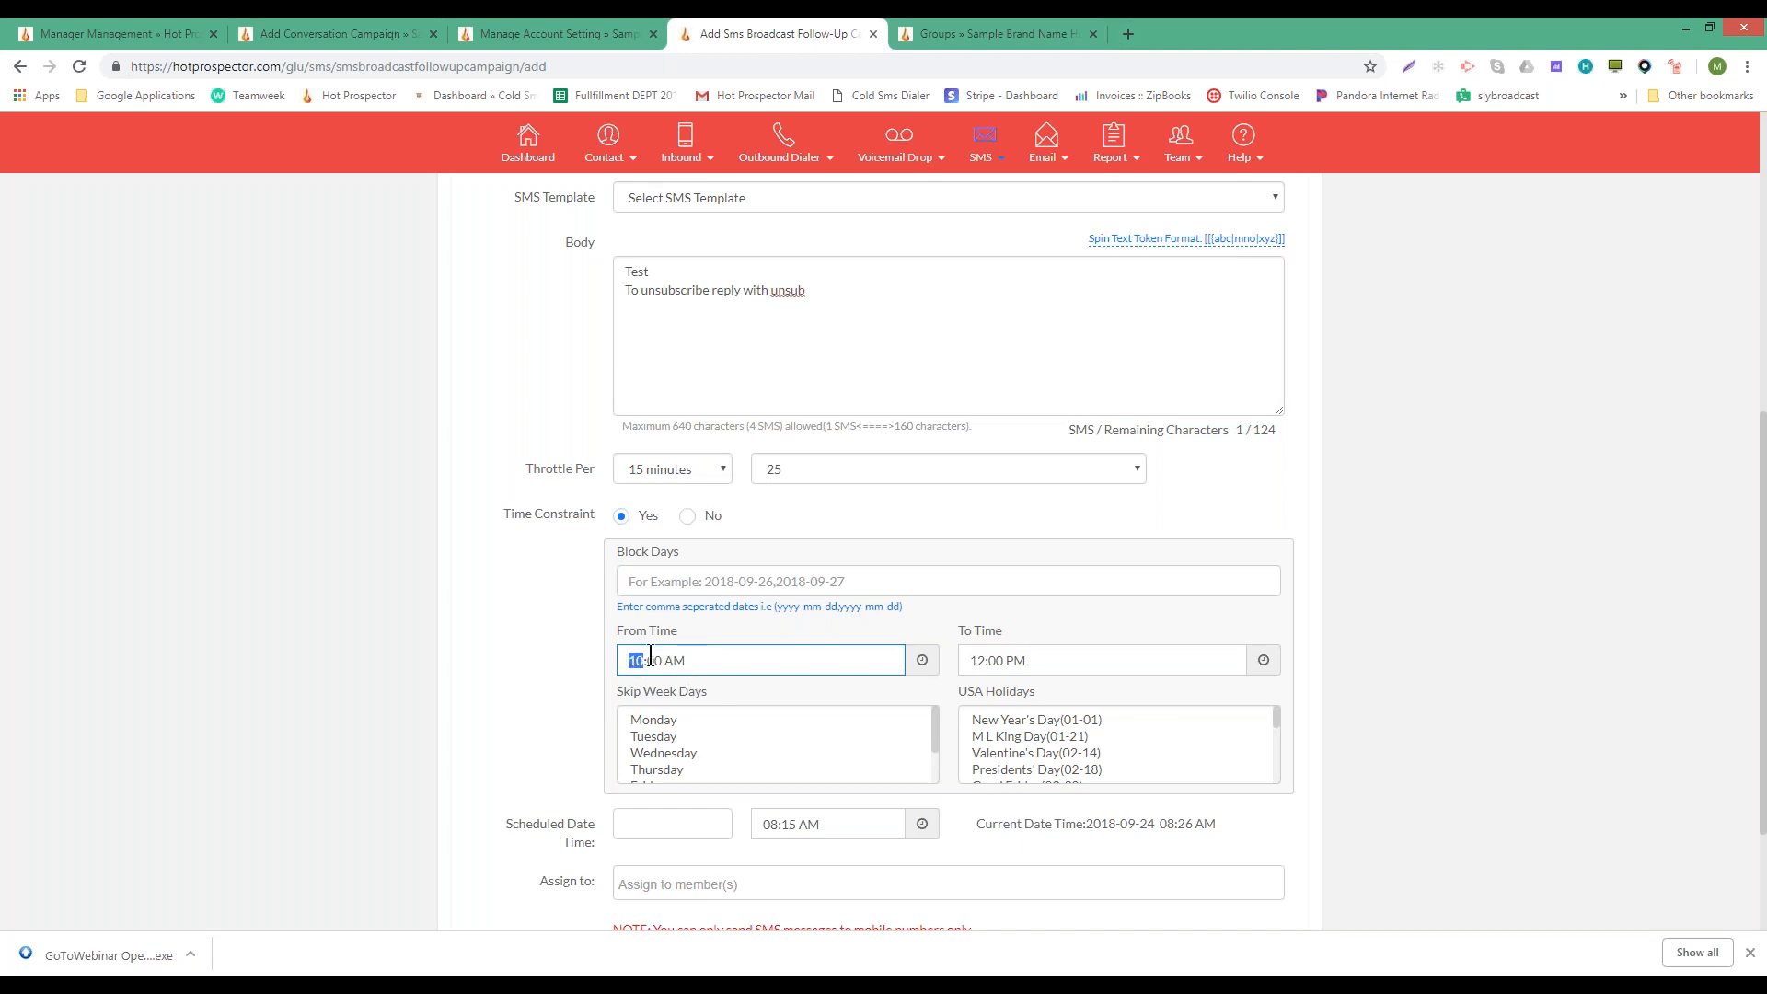
- Skip Thursday, Saturday and Sunday as sending days
scroll(721, 748, "down", 1)
left_click(666, 752)
left_click_drag(660, 764, 661, 753)
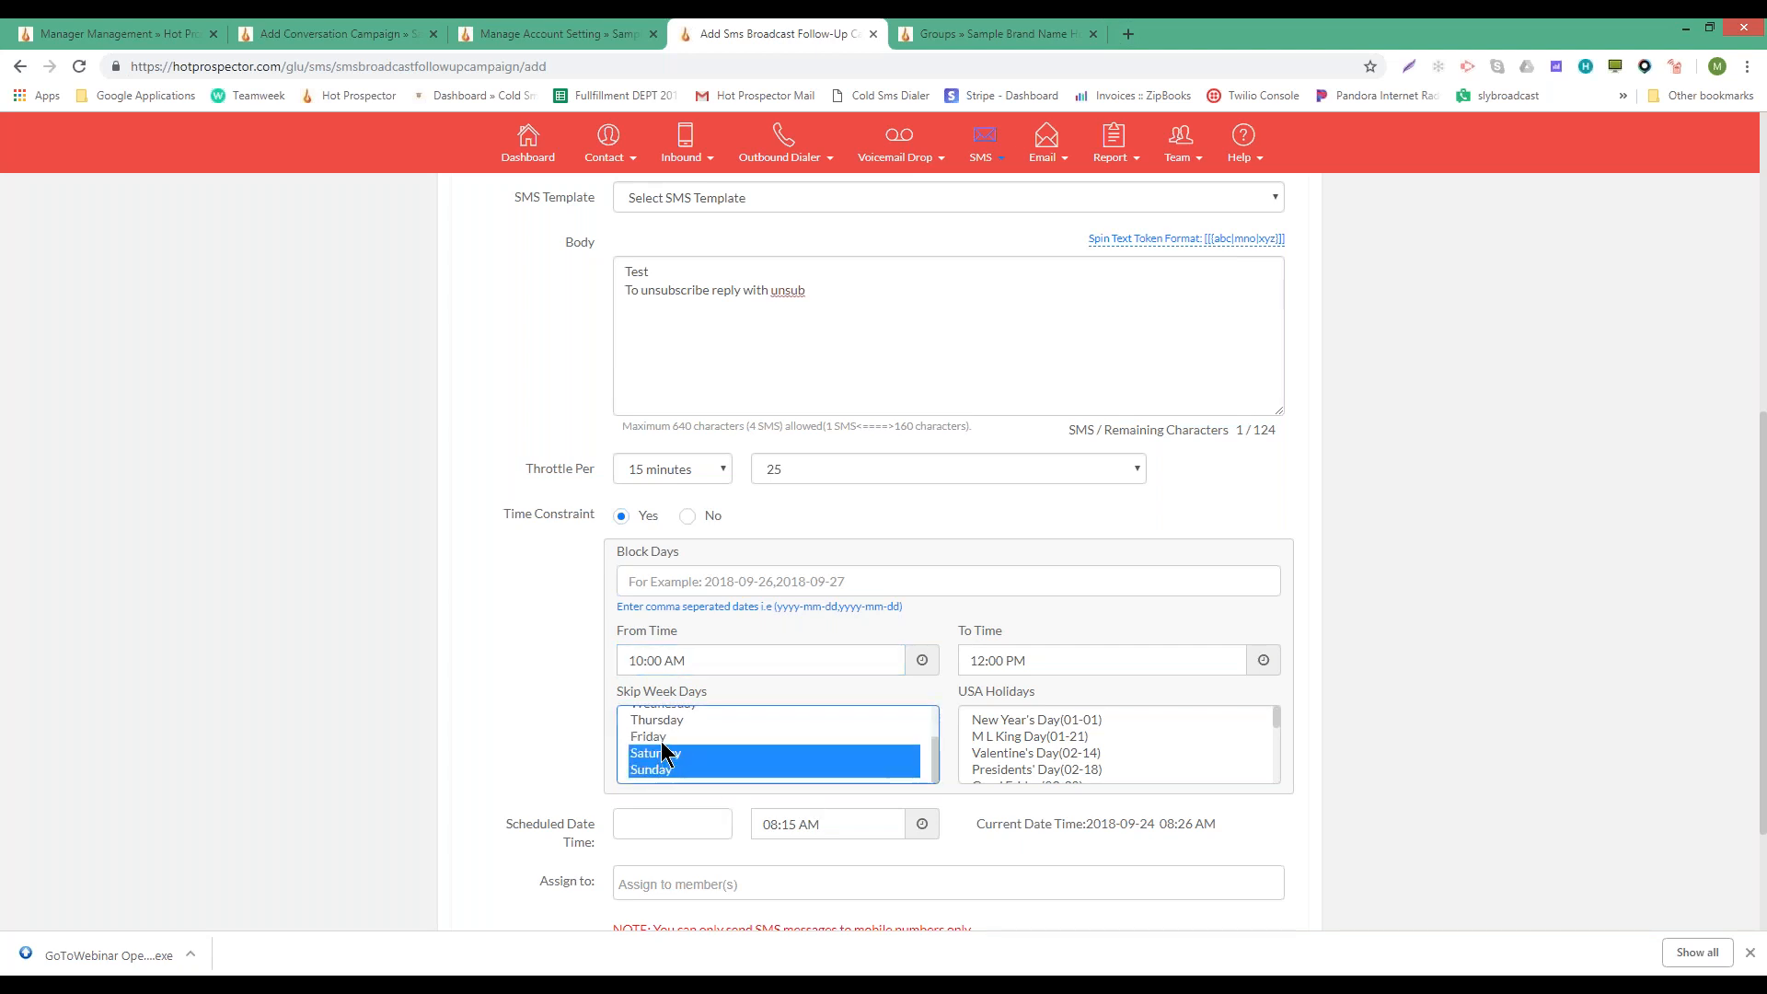
left_click(665, 717, "ctrl")
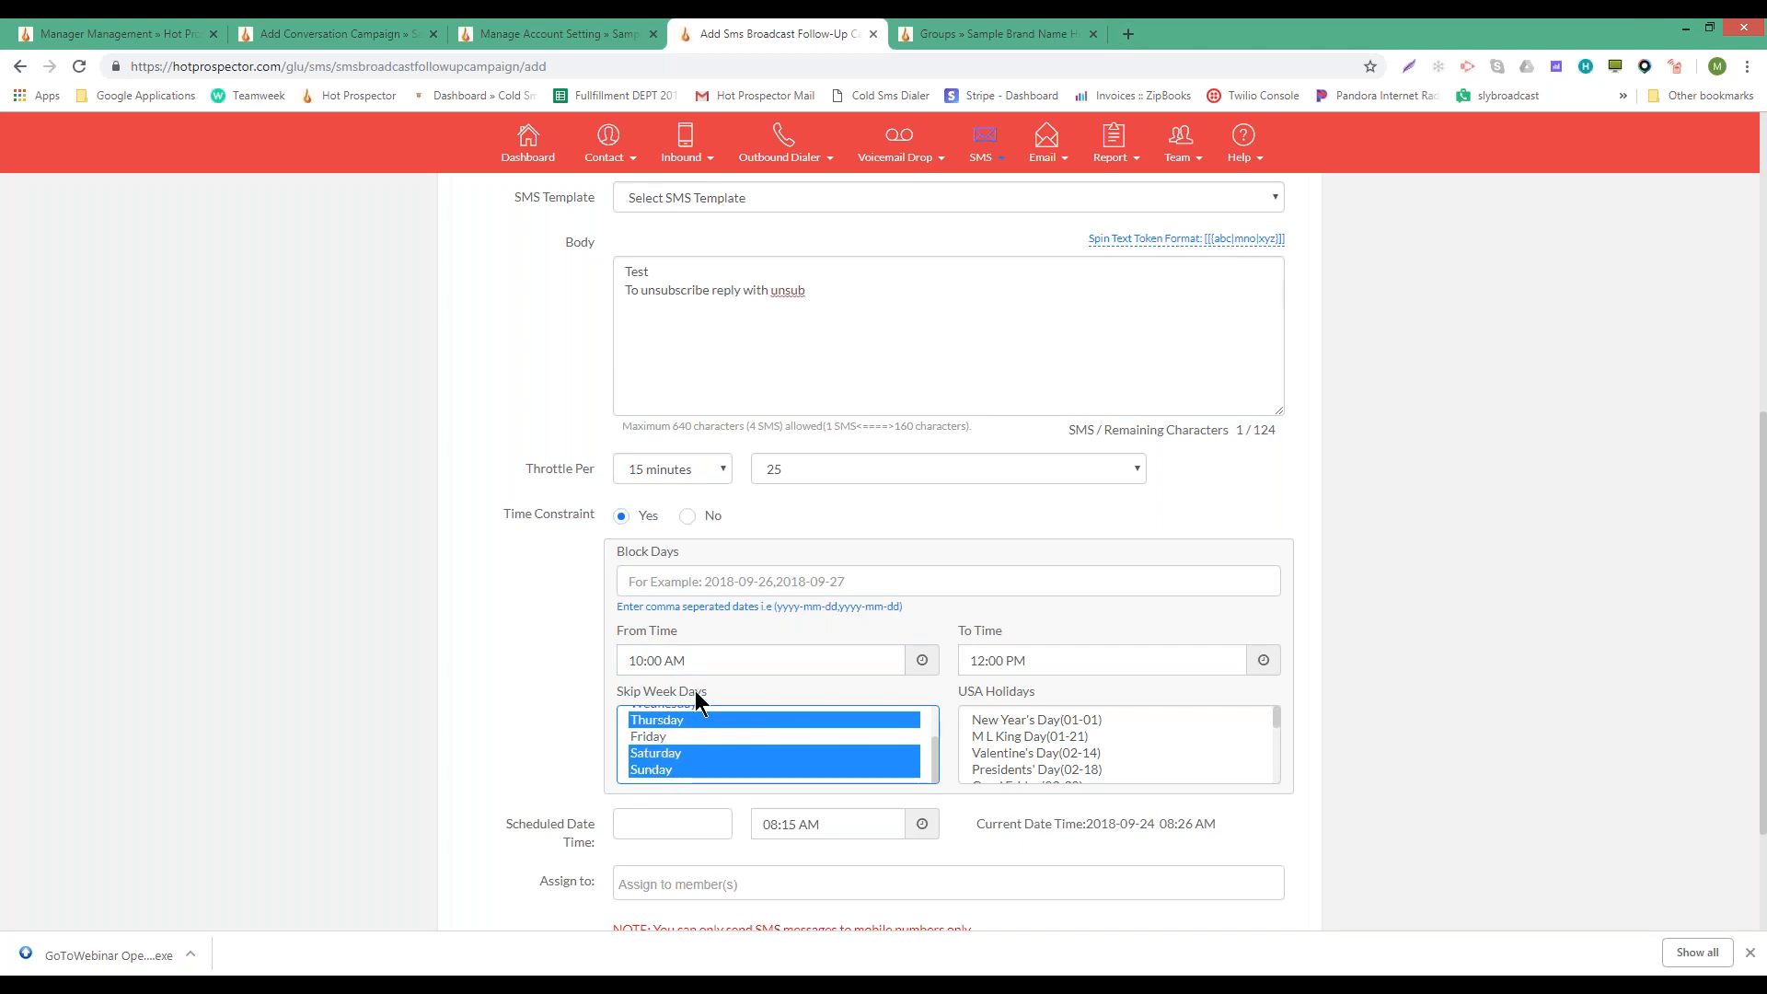
- Block Halloween (10-31) in the USA Holidays list
scroll(1044, 722, "down", 3)
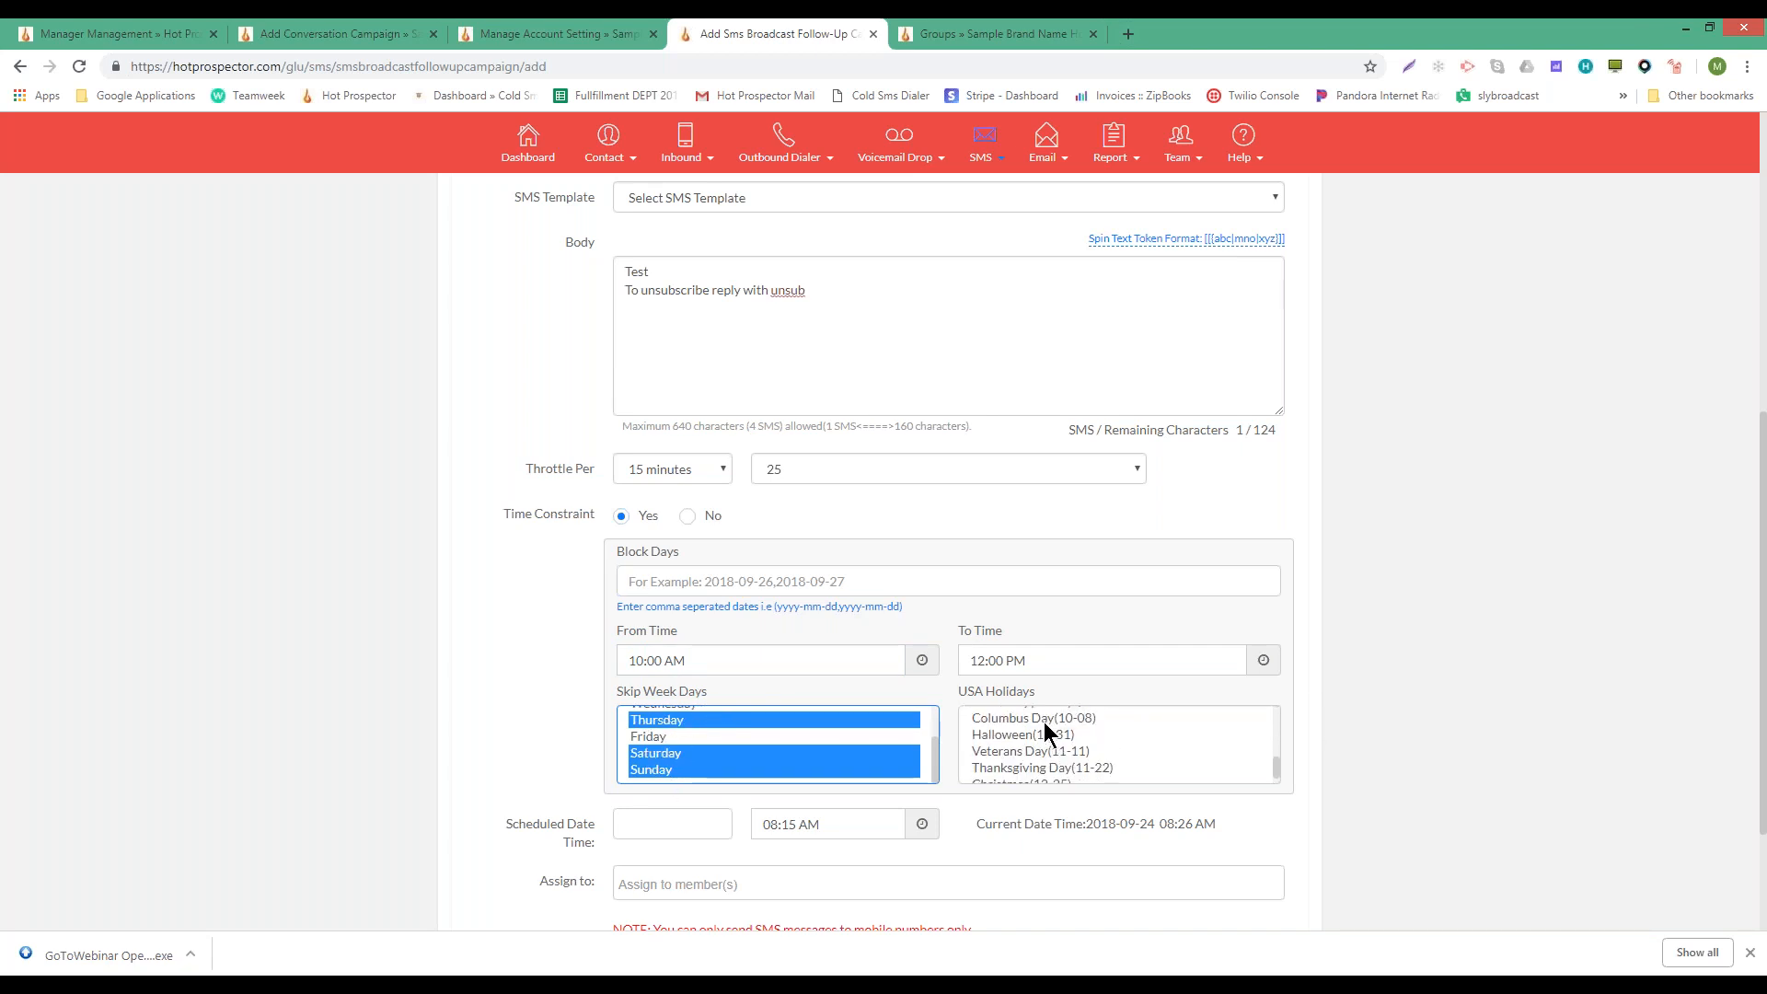
scroll(1043, 733, "up", 3)
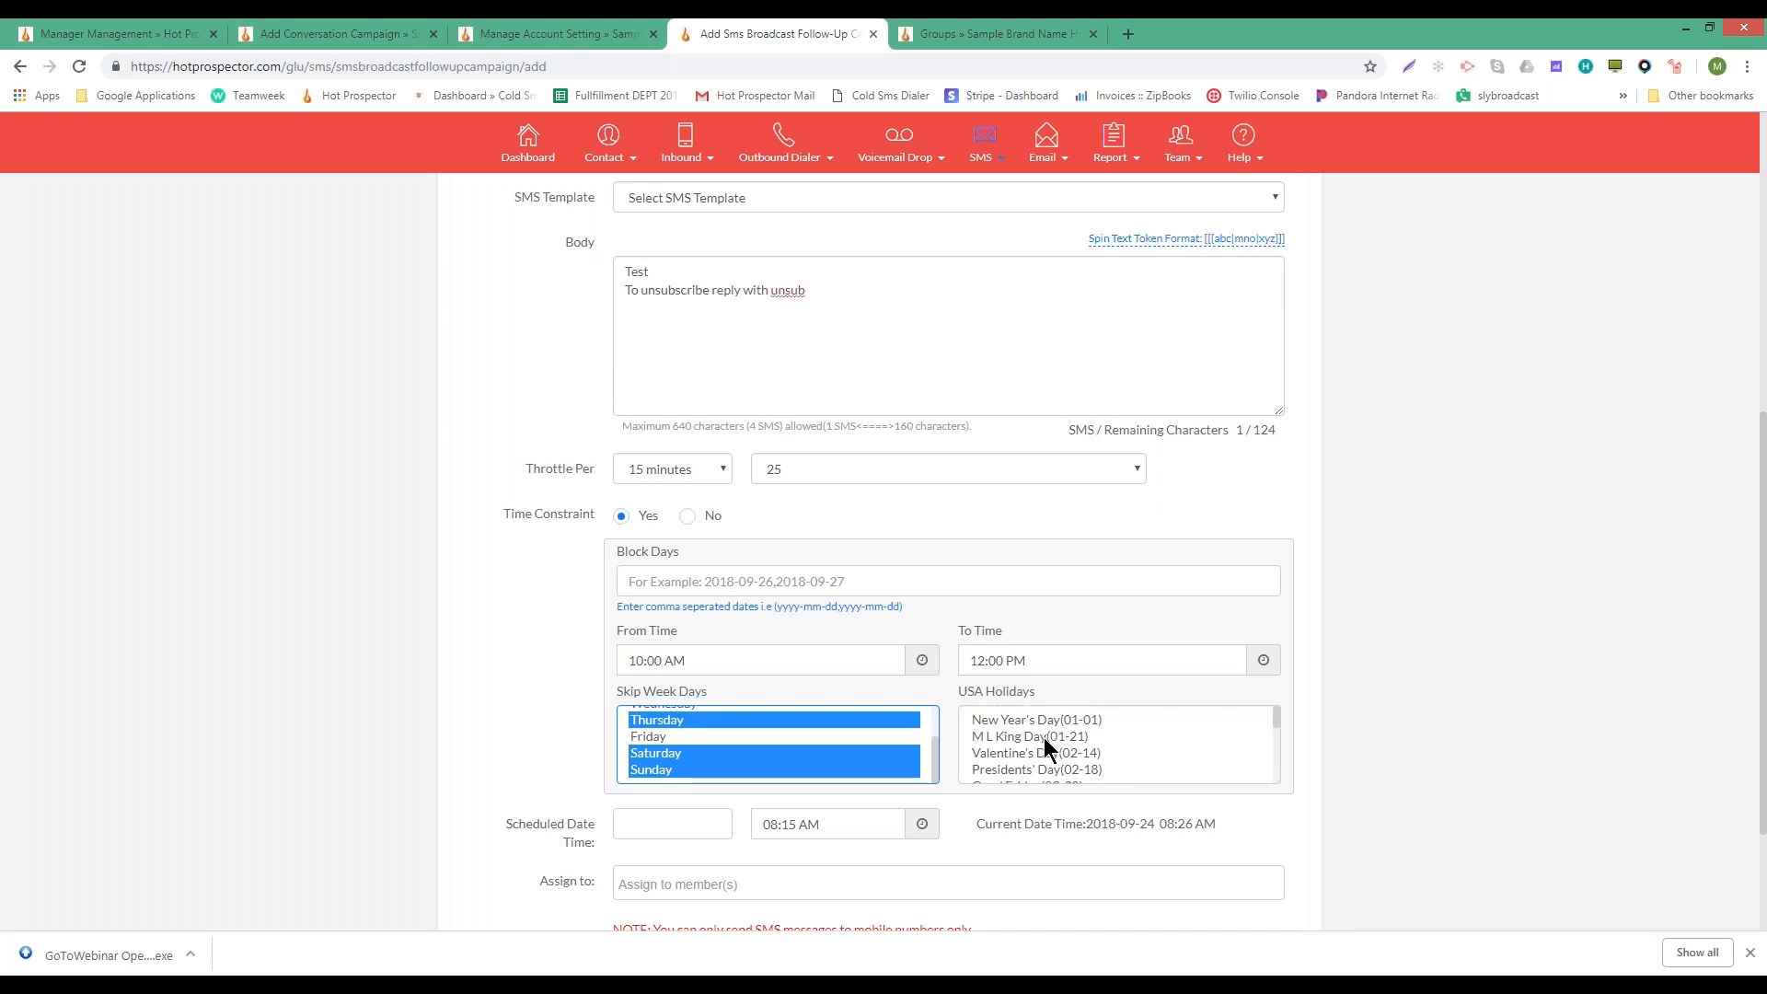
scroll(1053, 749, "down", 4)
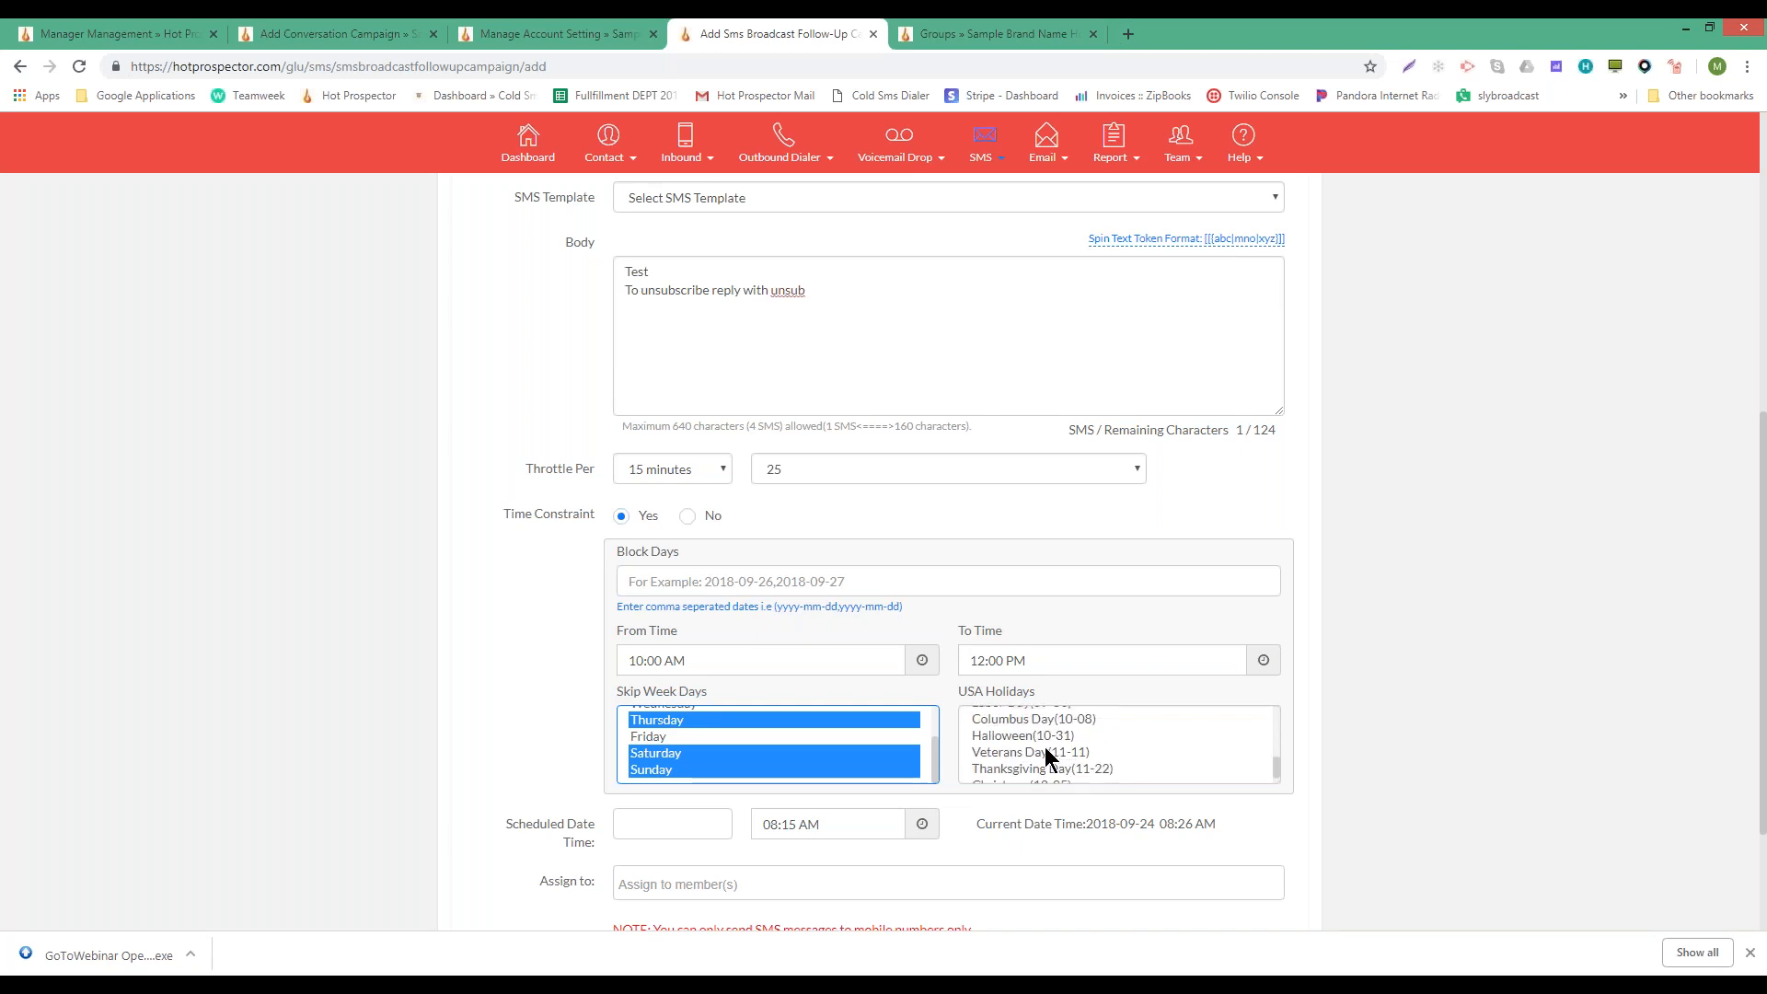
left_click(1020, 735)
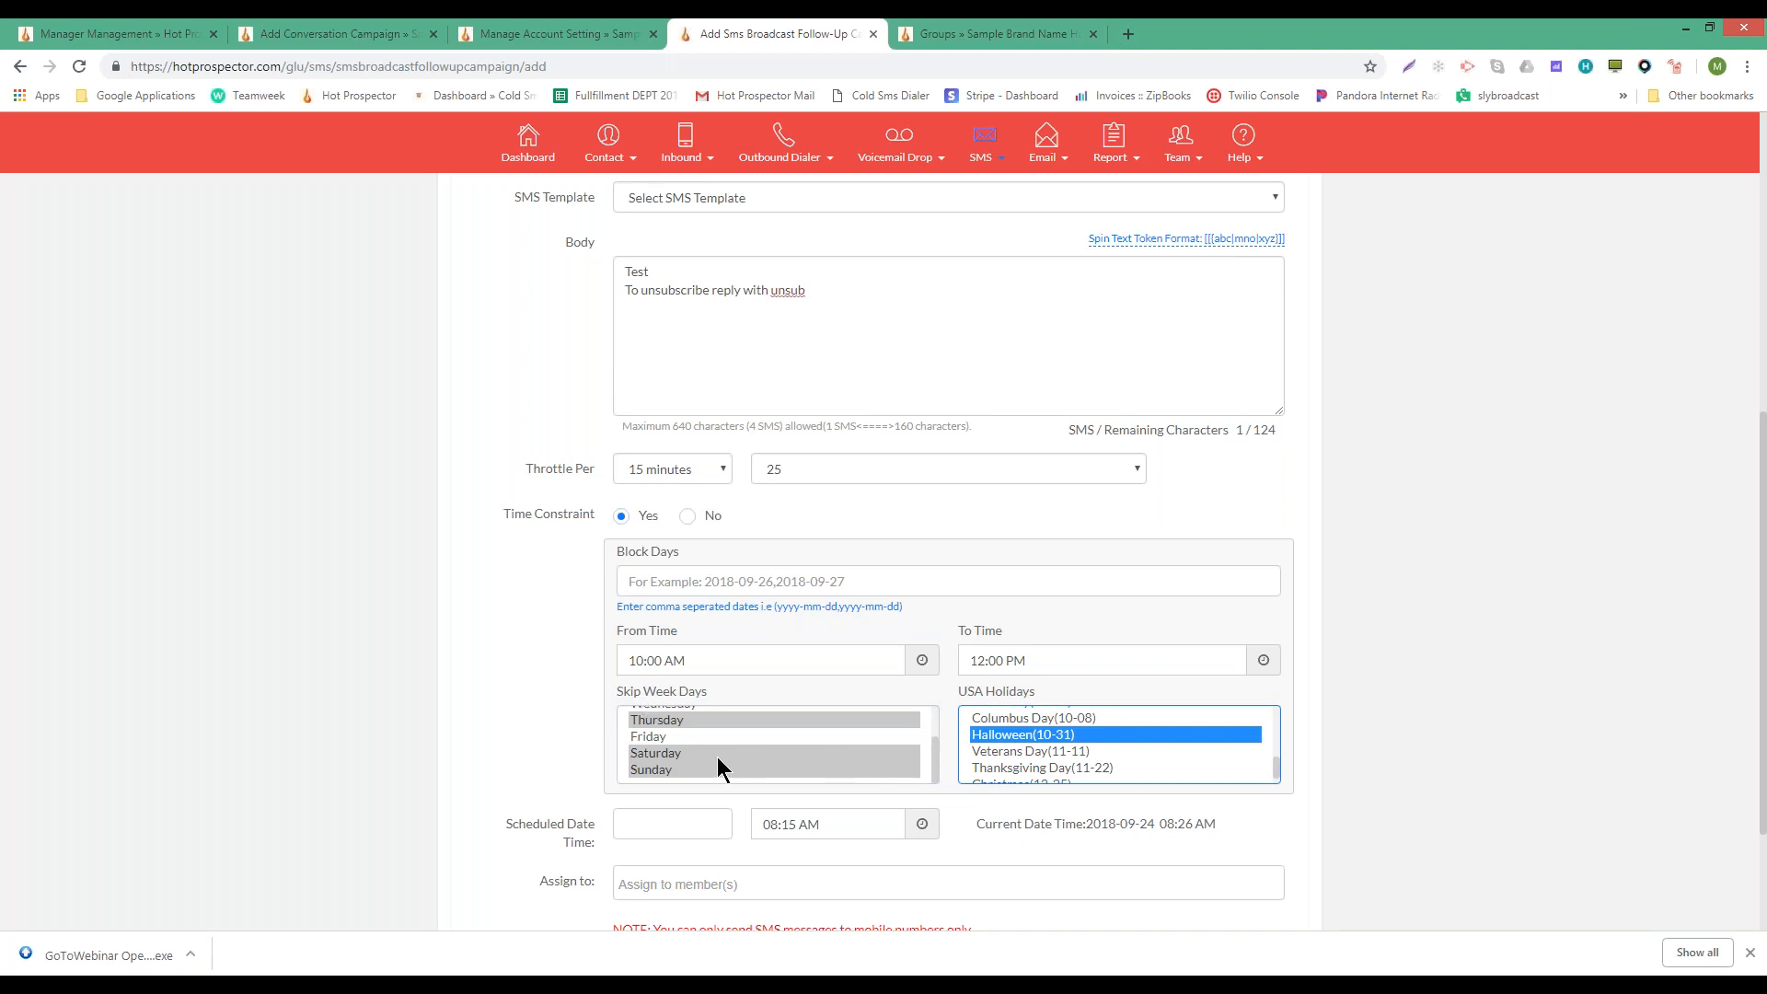
scroll(716, 753, "down", 2)
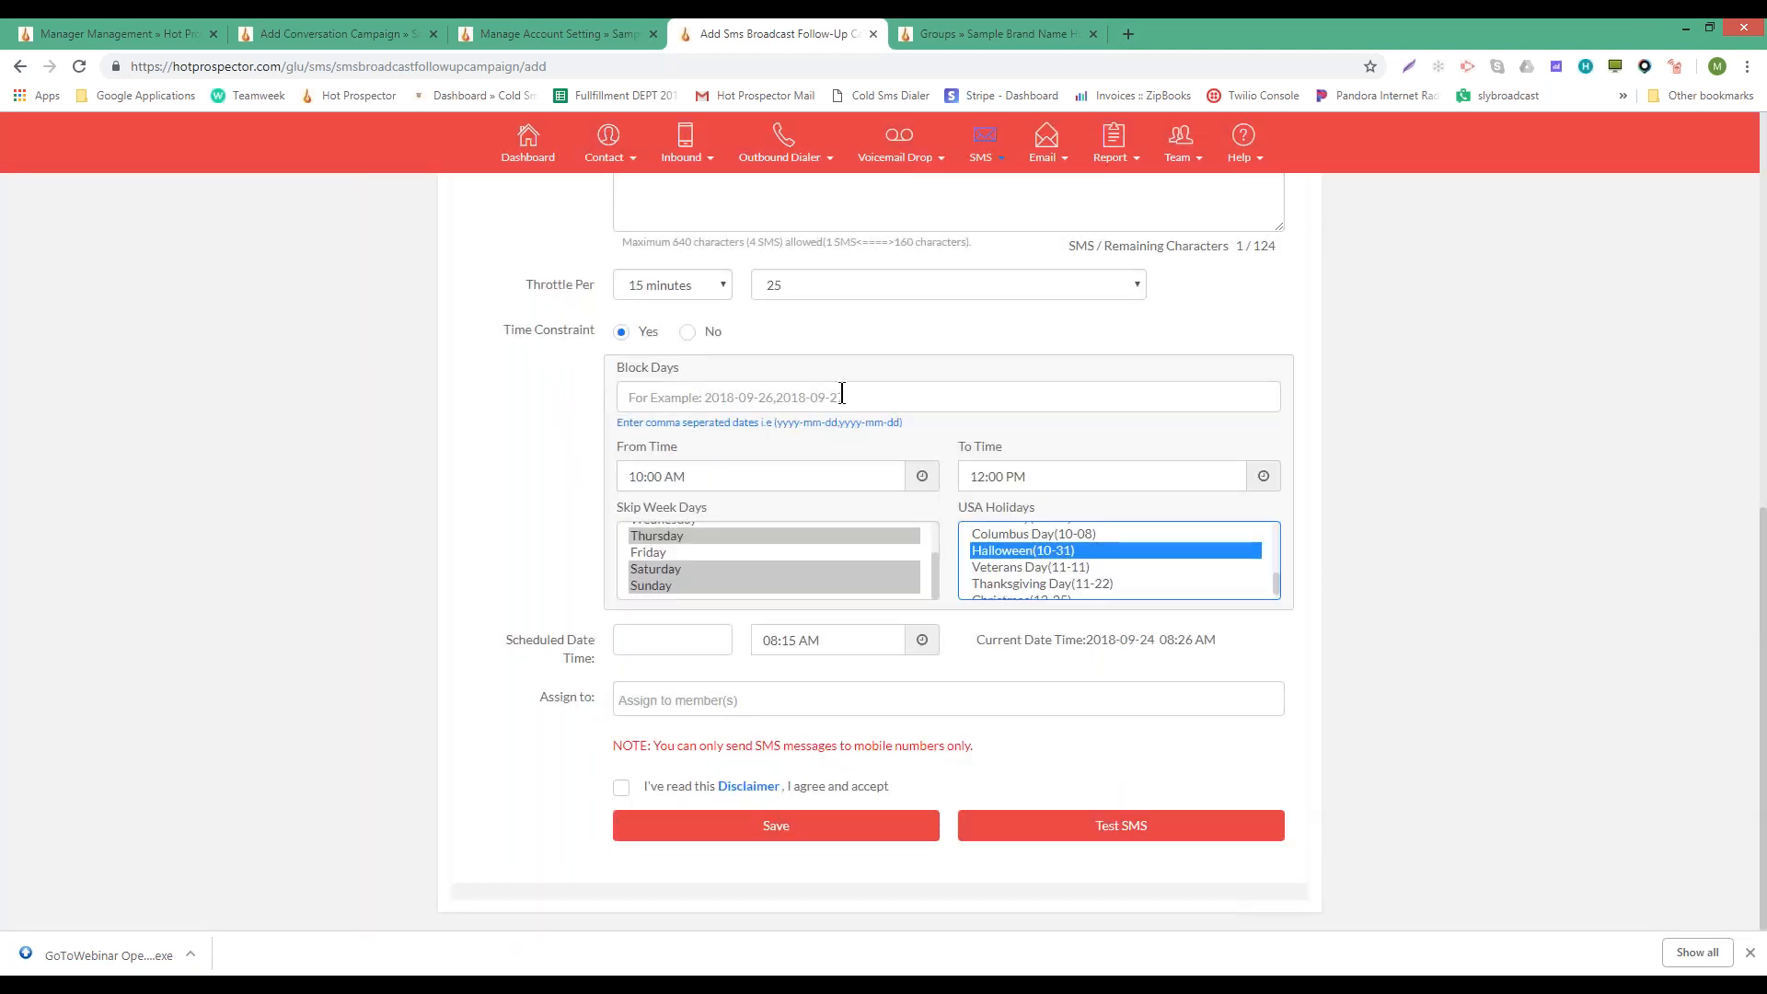
- Schedule the follow-up for September 26 at 10:30
left_click(621, 647)
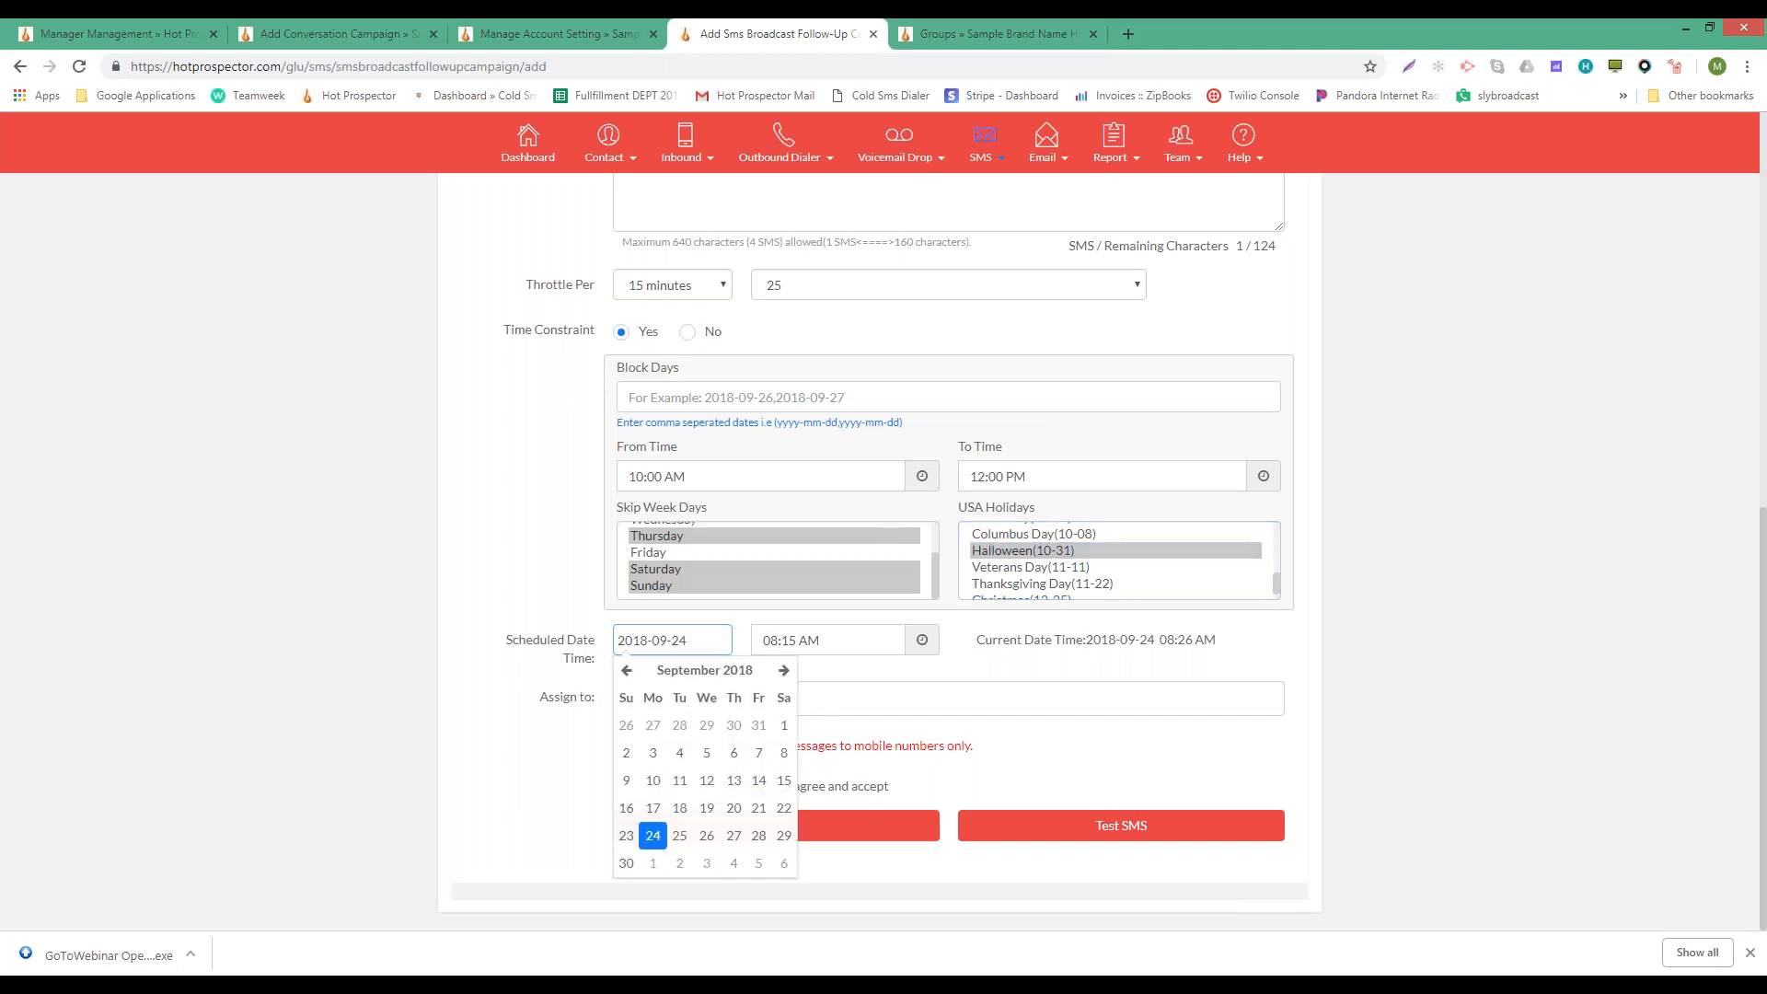
left_click(771, 639)
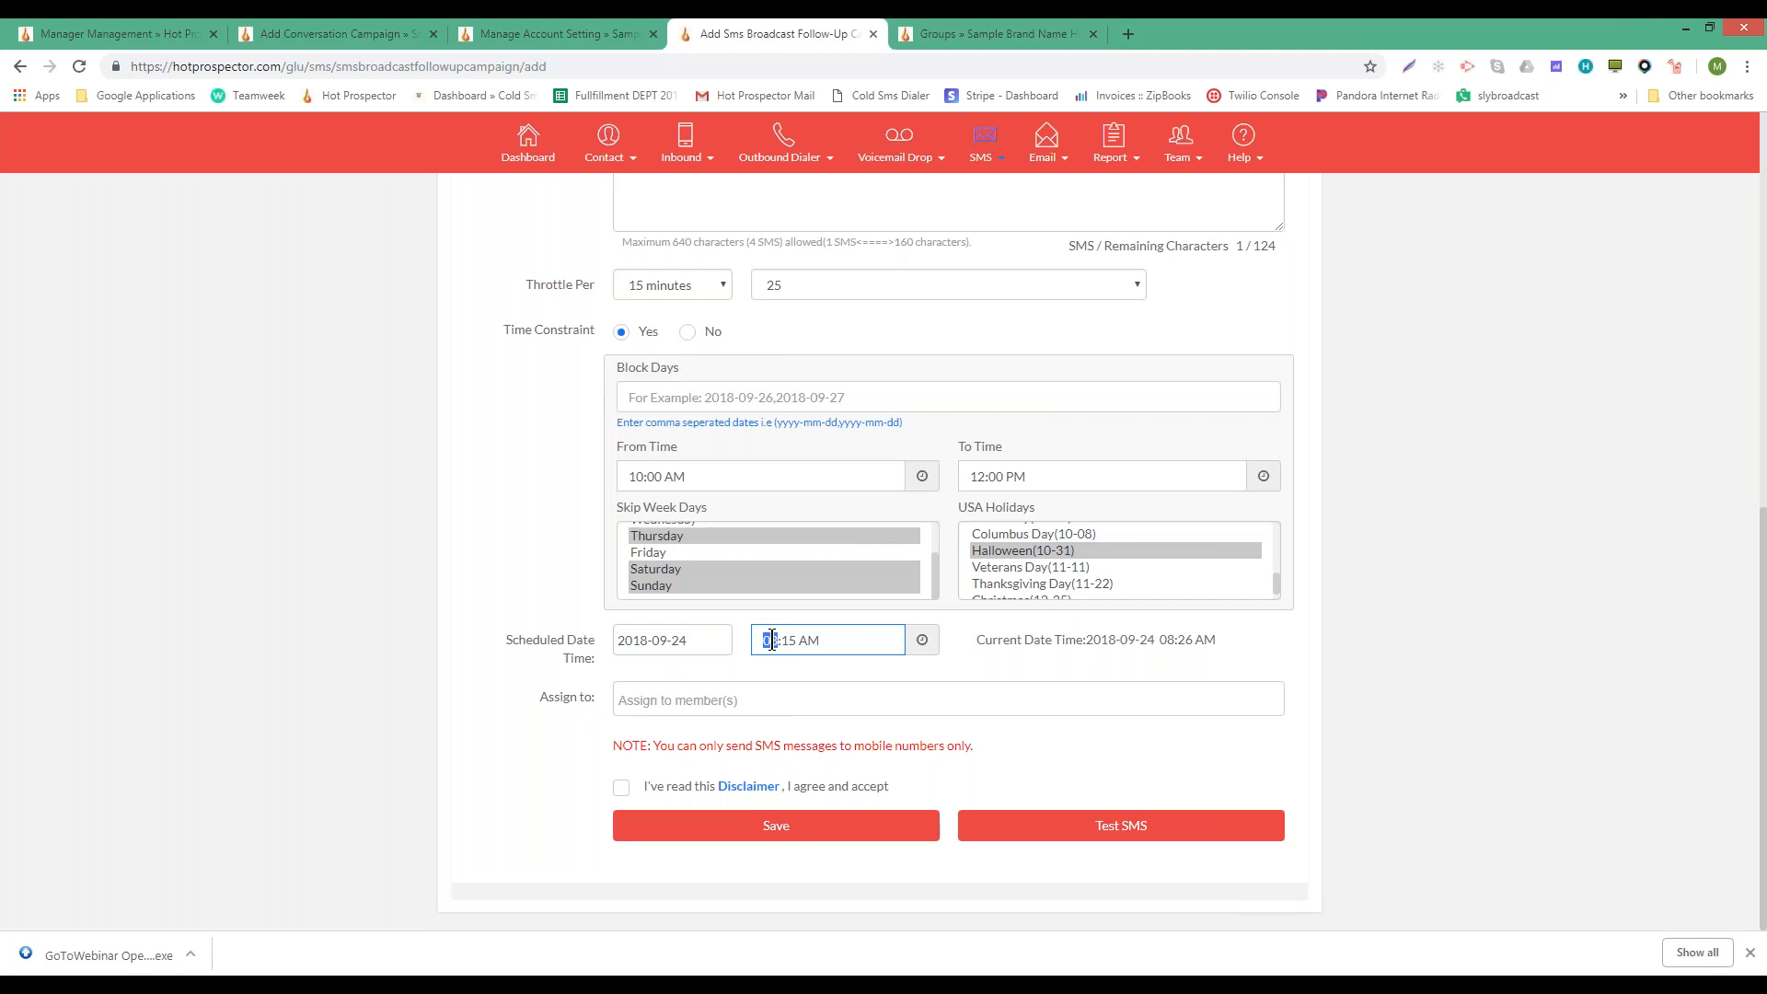
left_click(714, 638)
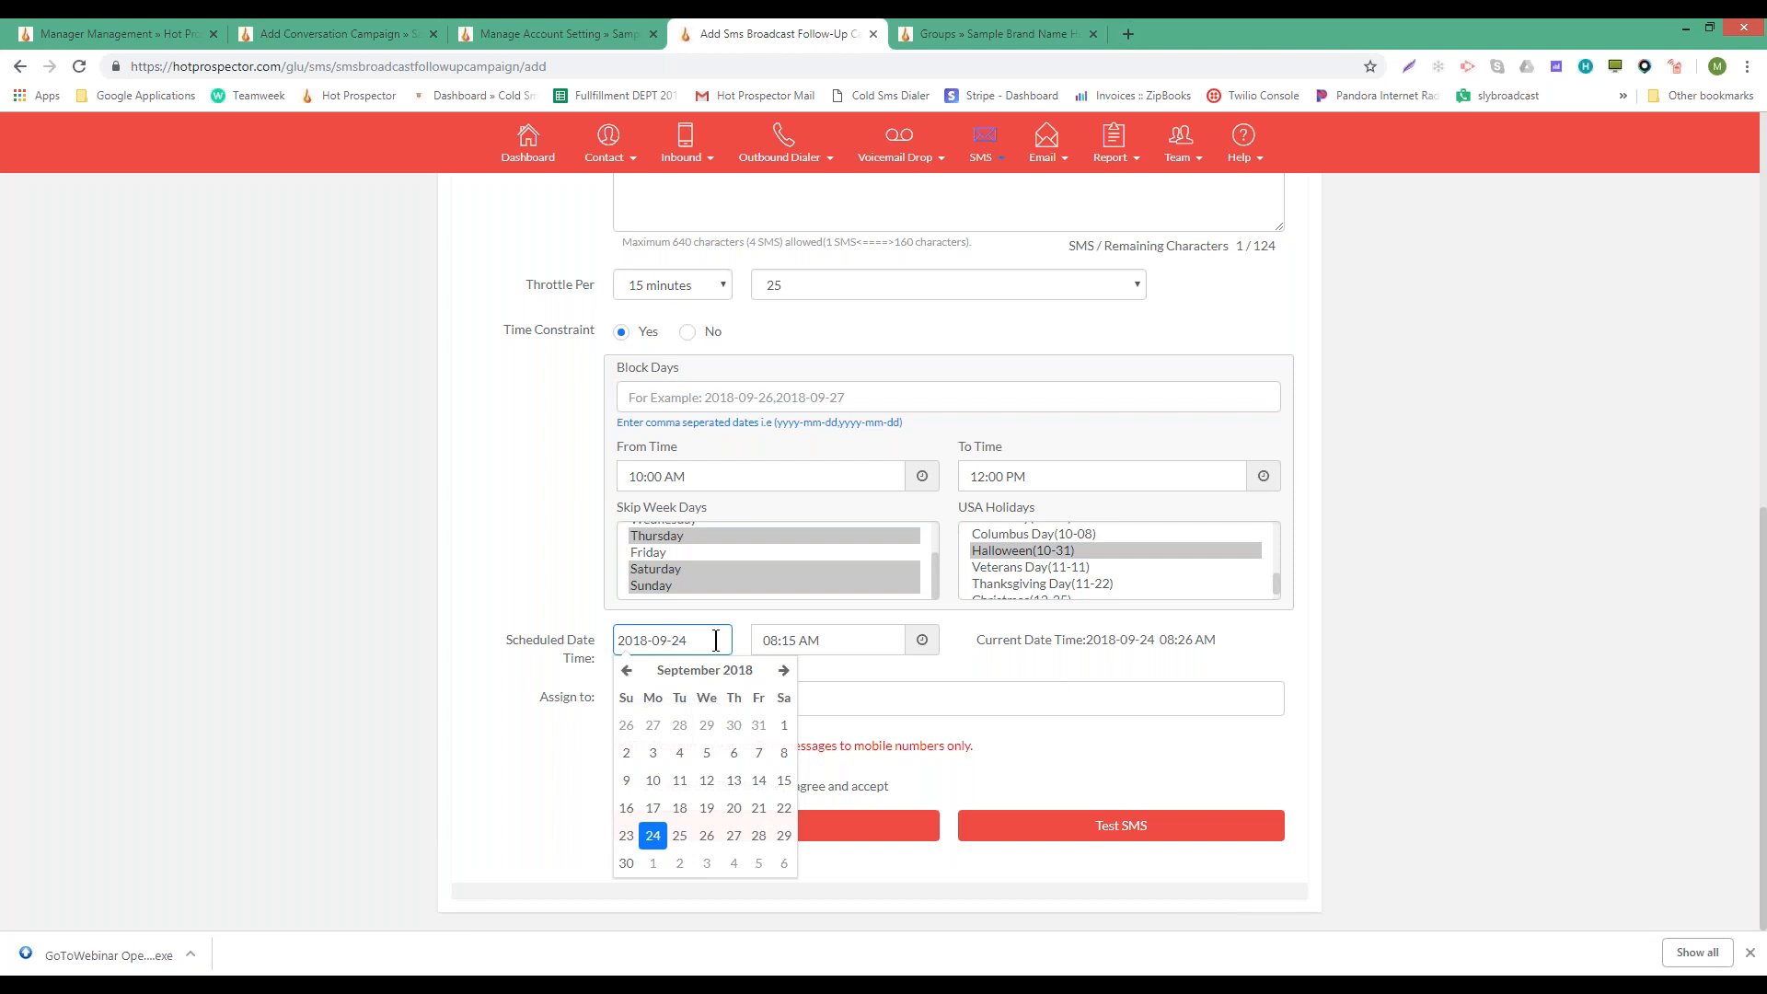
left_click(521, 429)
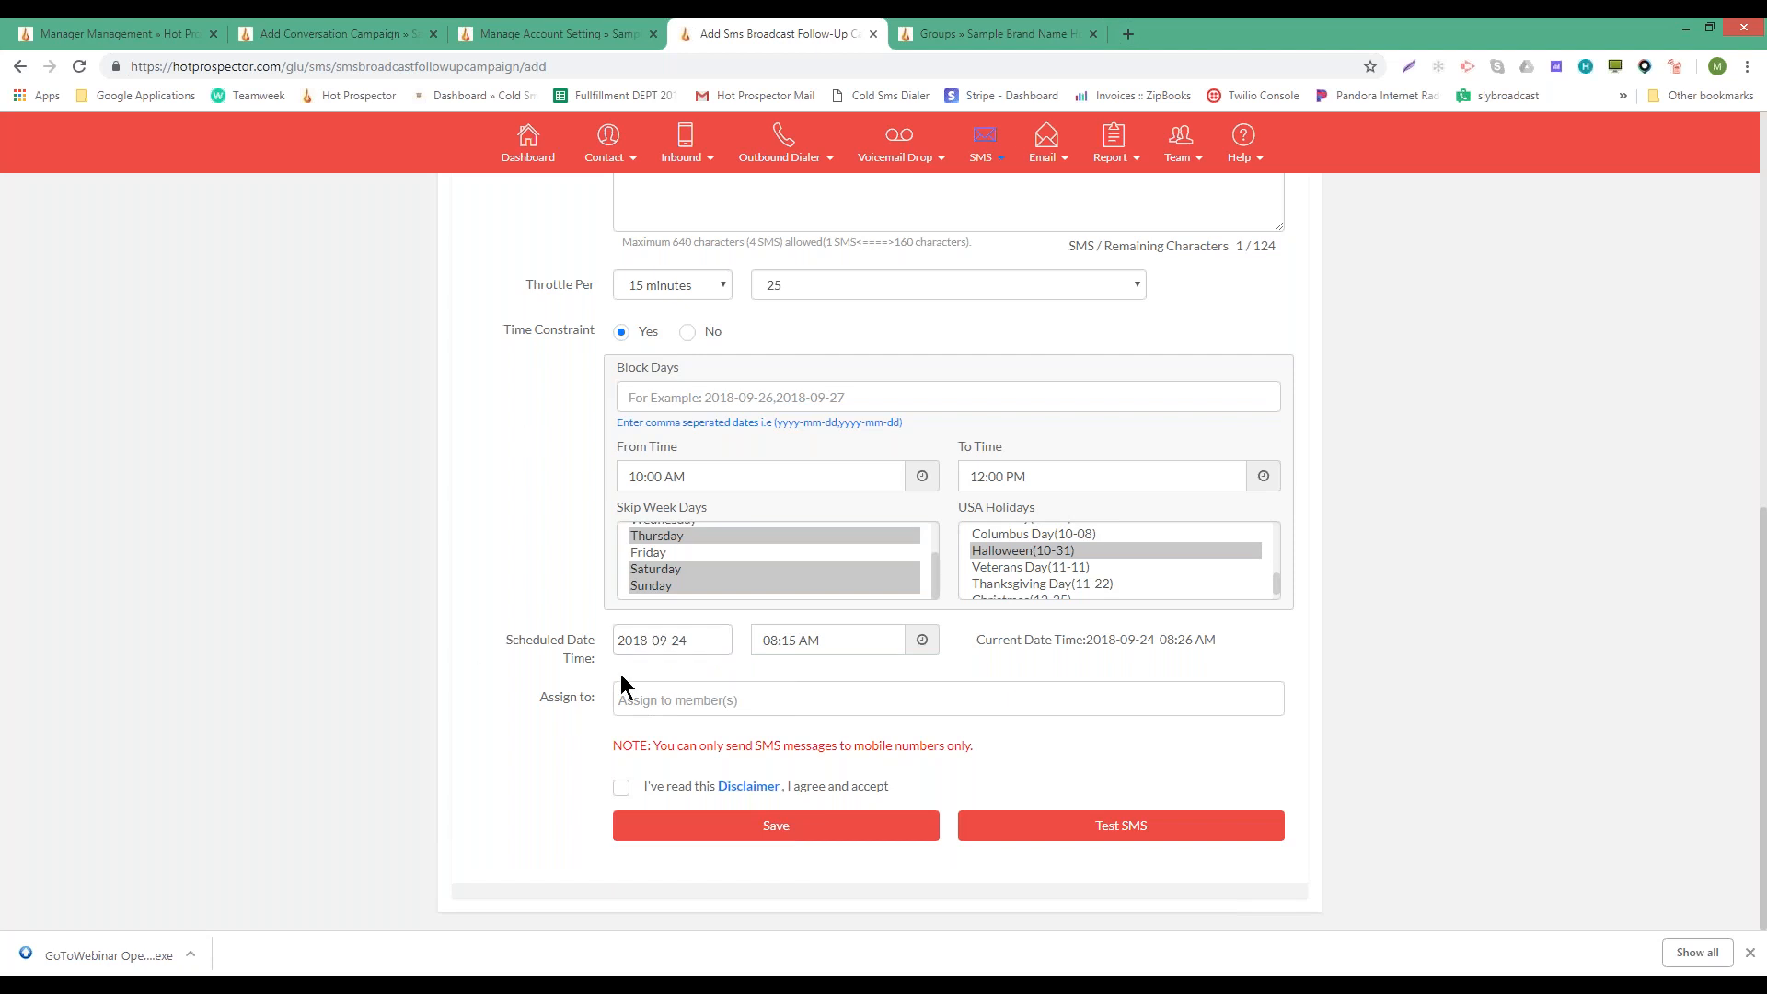
left_click(724, 641)
left_click(707, 836)
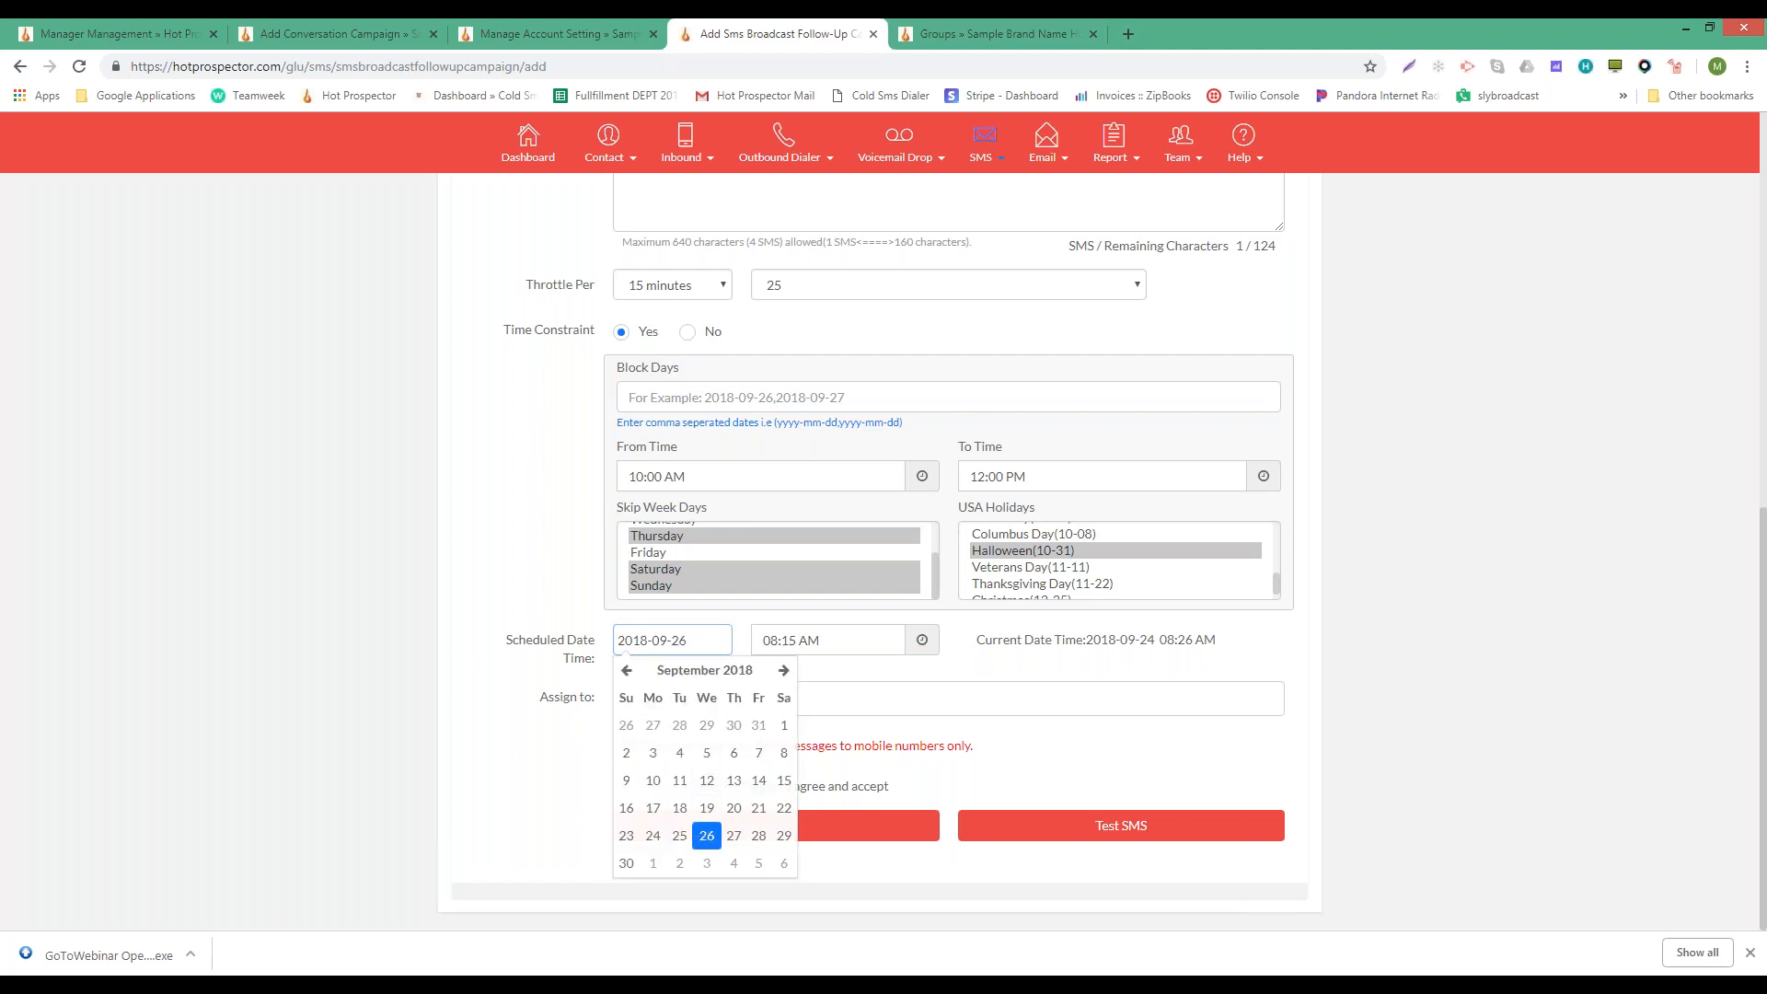
left_click(768, 640)
left_click(779, 639)
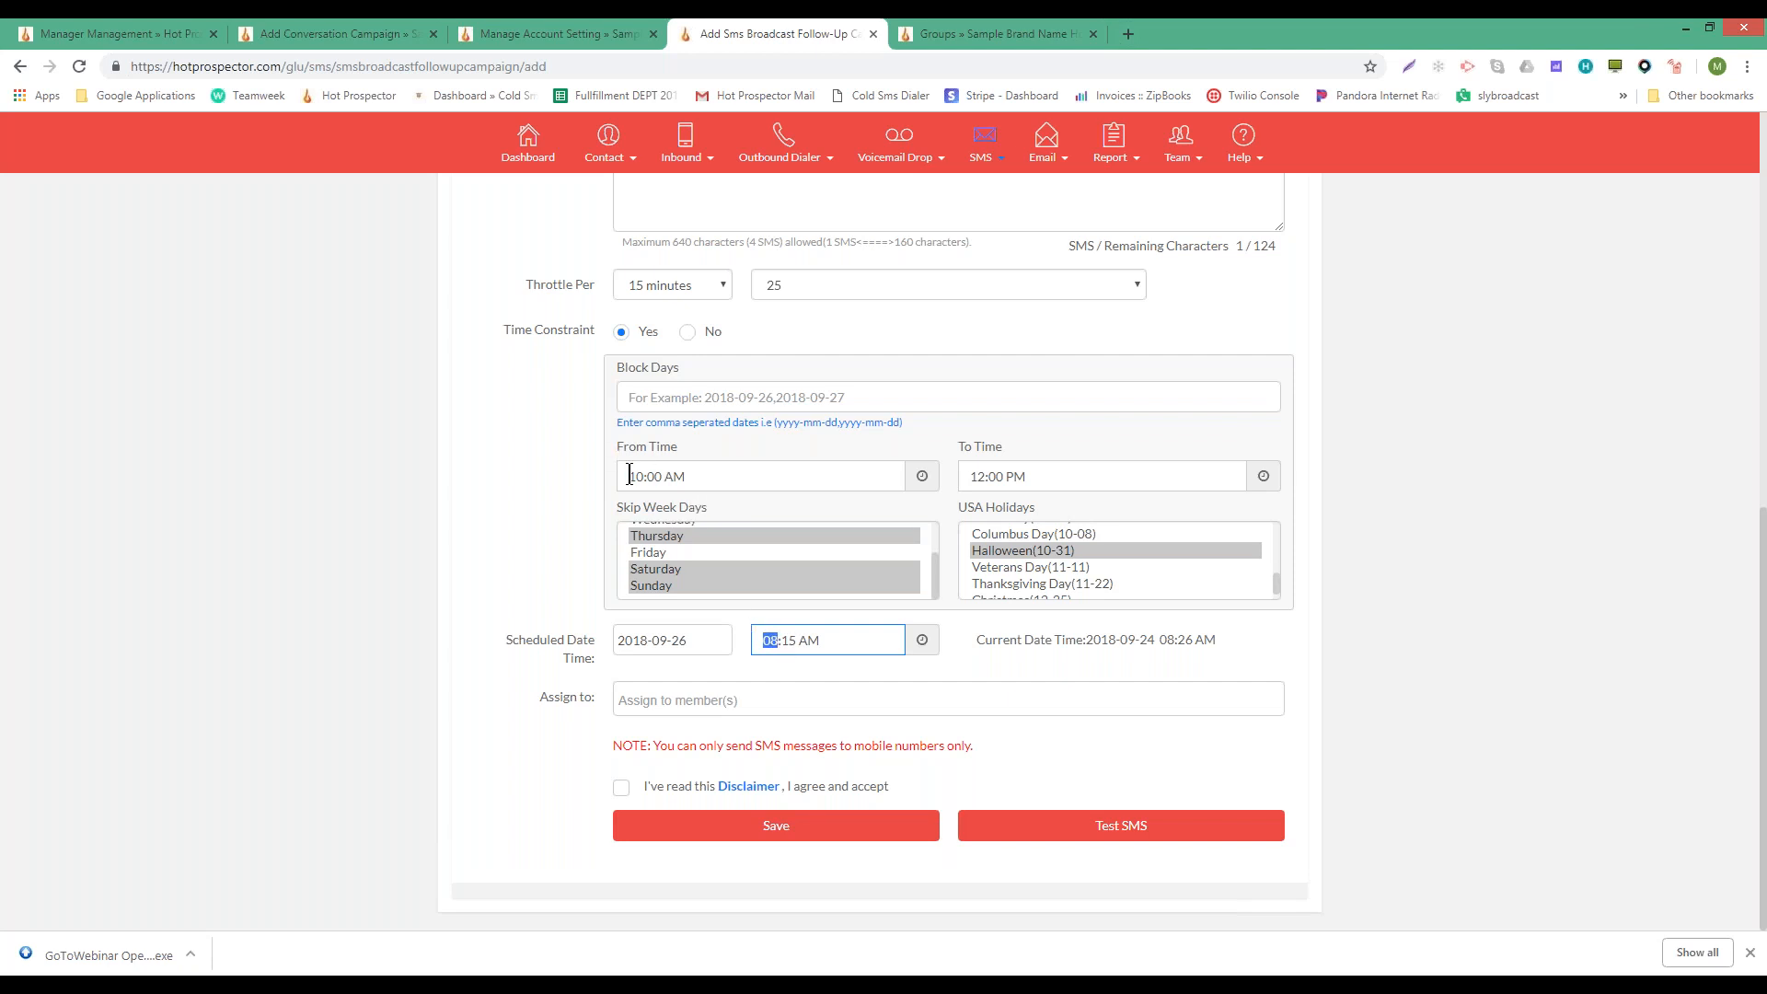
type("10:30")
- Accept the disclaimer and save the SMS follow-up campaign
left_click(829, 696)
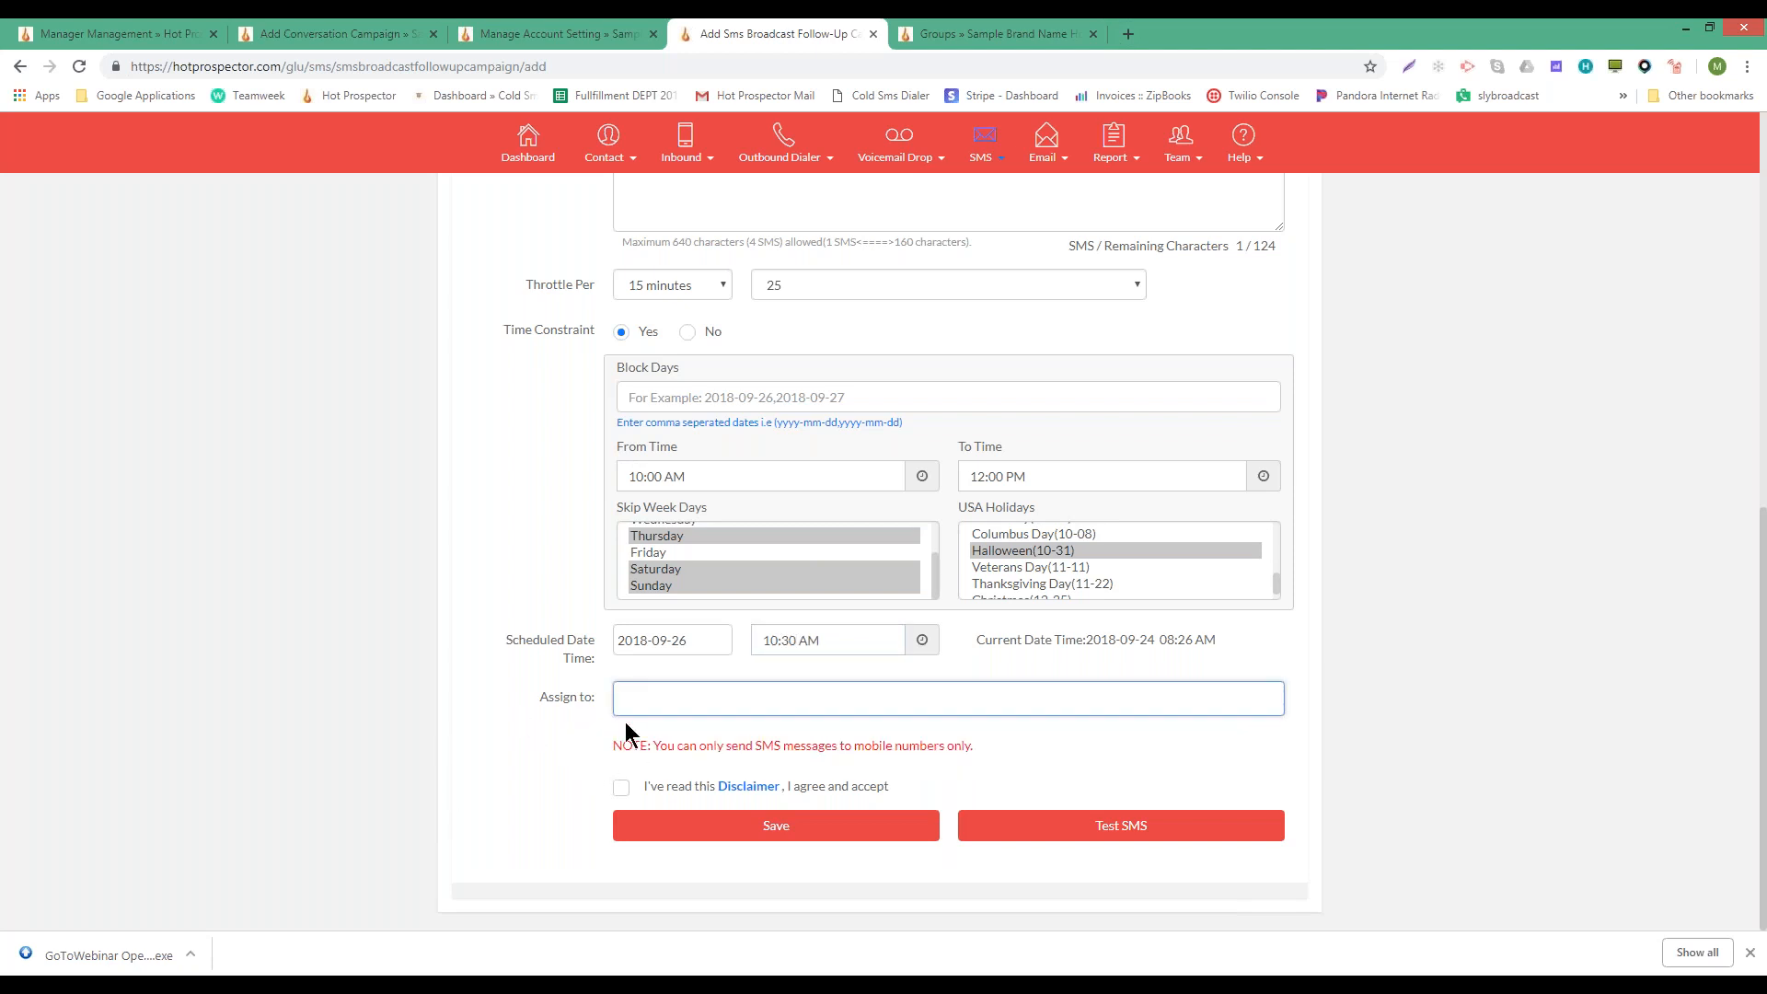
left_click(621, 788)
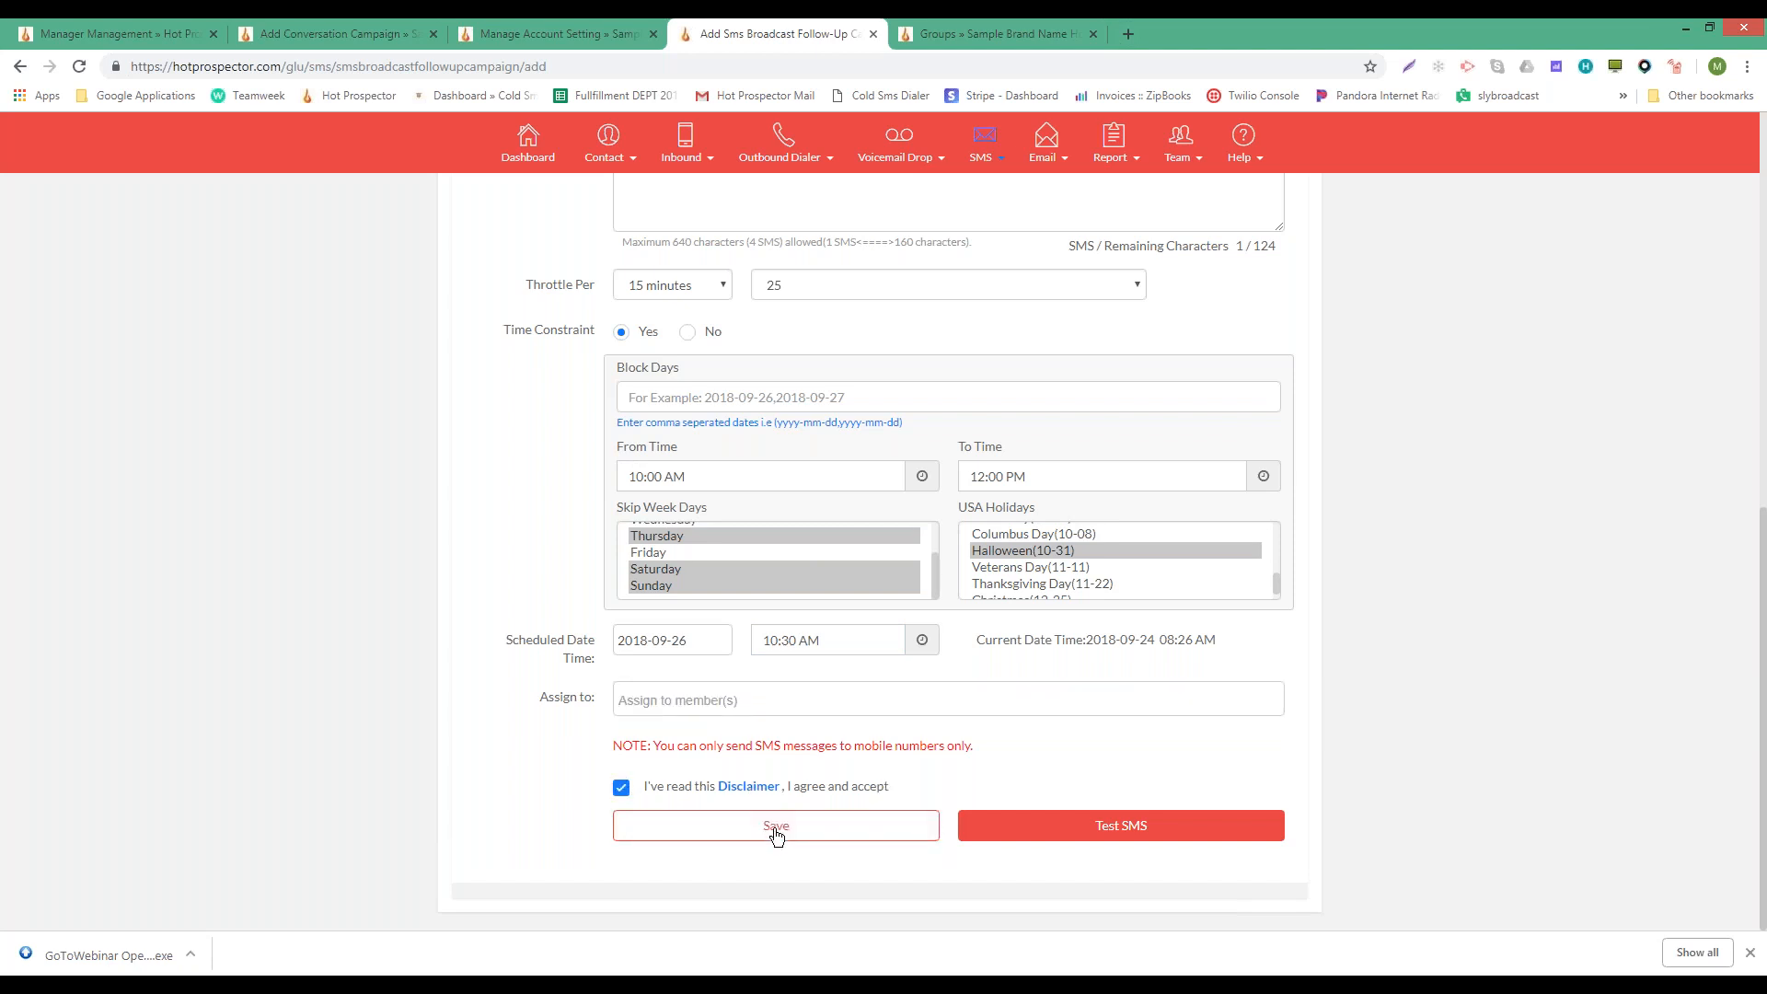
scroll(951, 441, "up", 4)
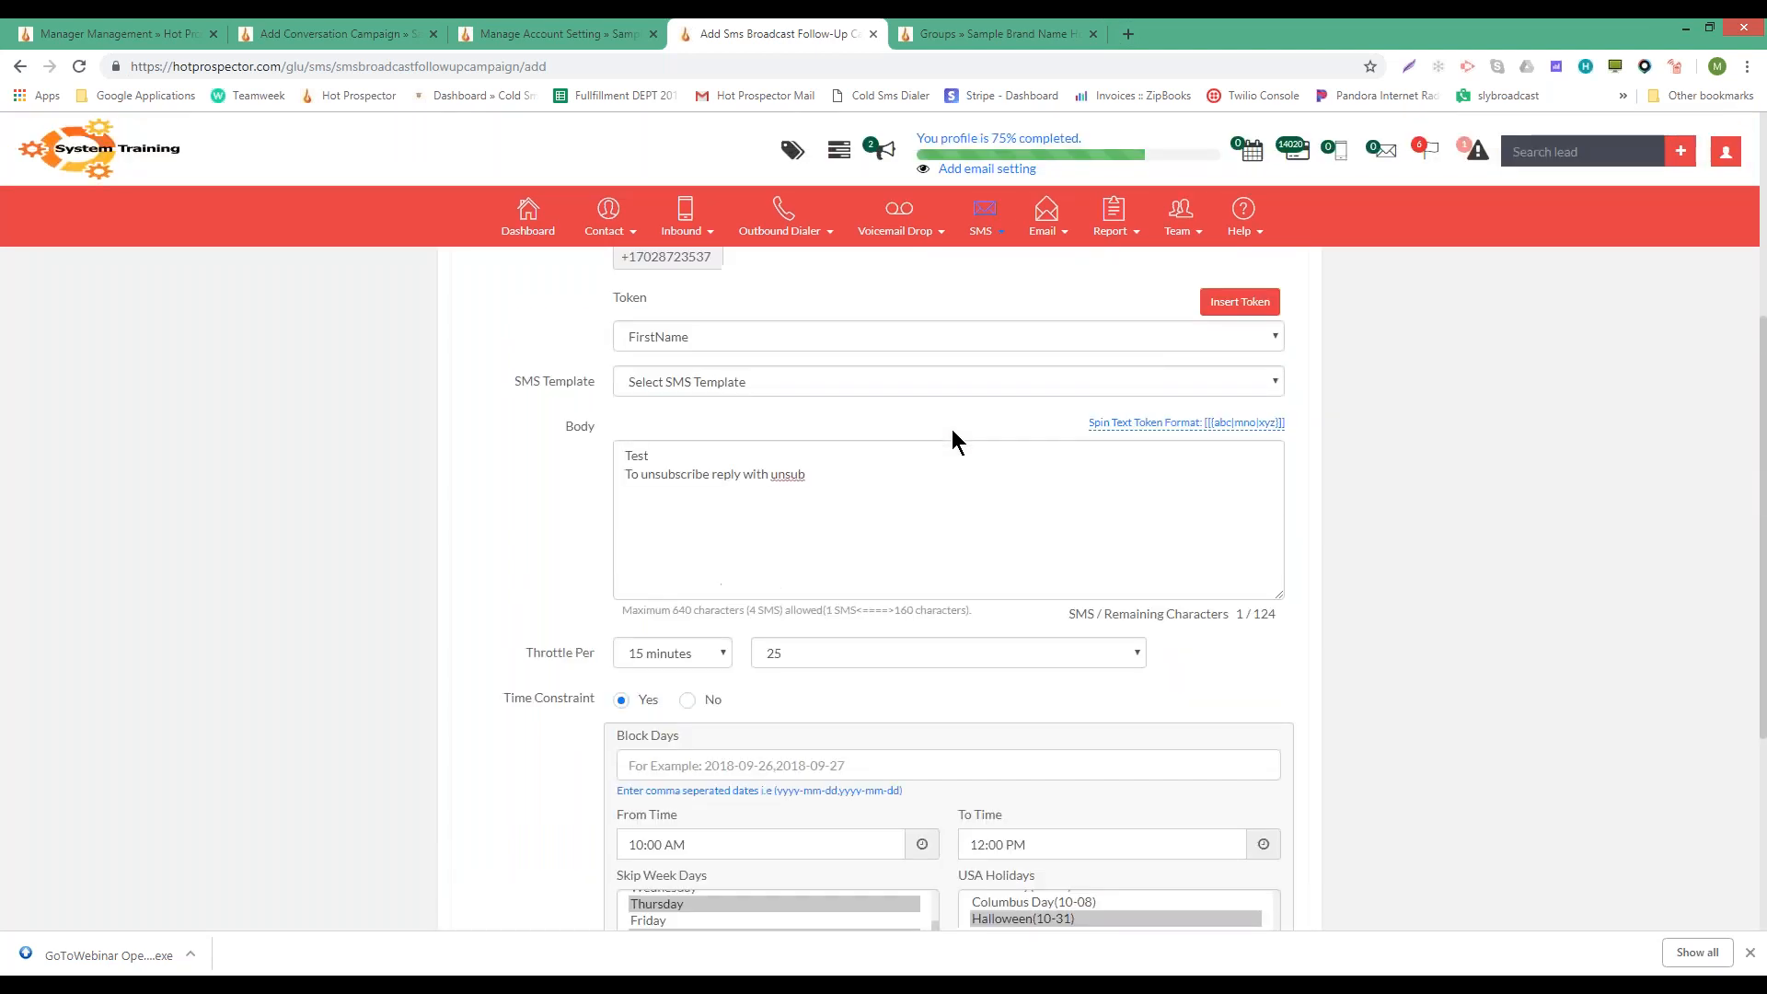
scroll(952, 428, "up", 4)
scroll(768, 869, "down", 9)
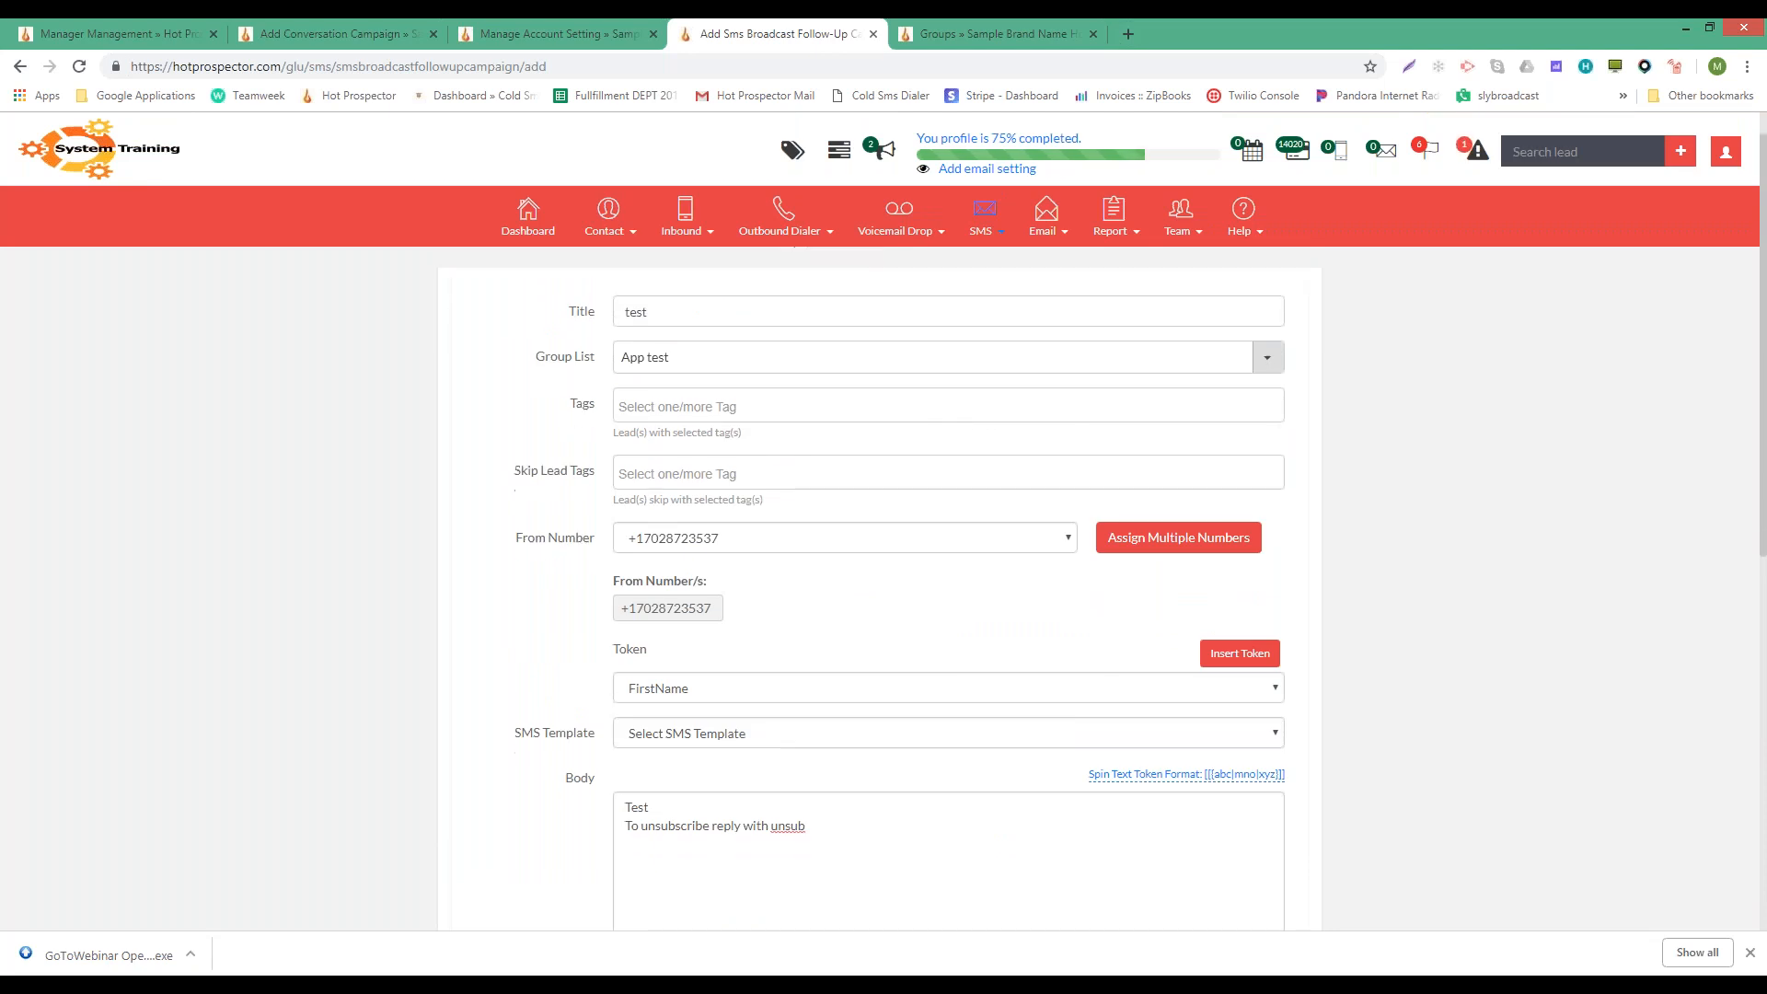
left_click(769, 826)
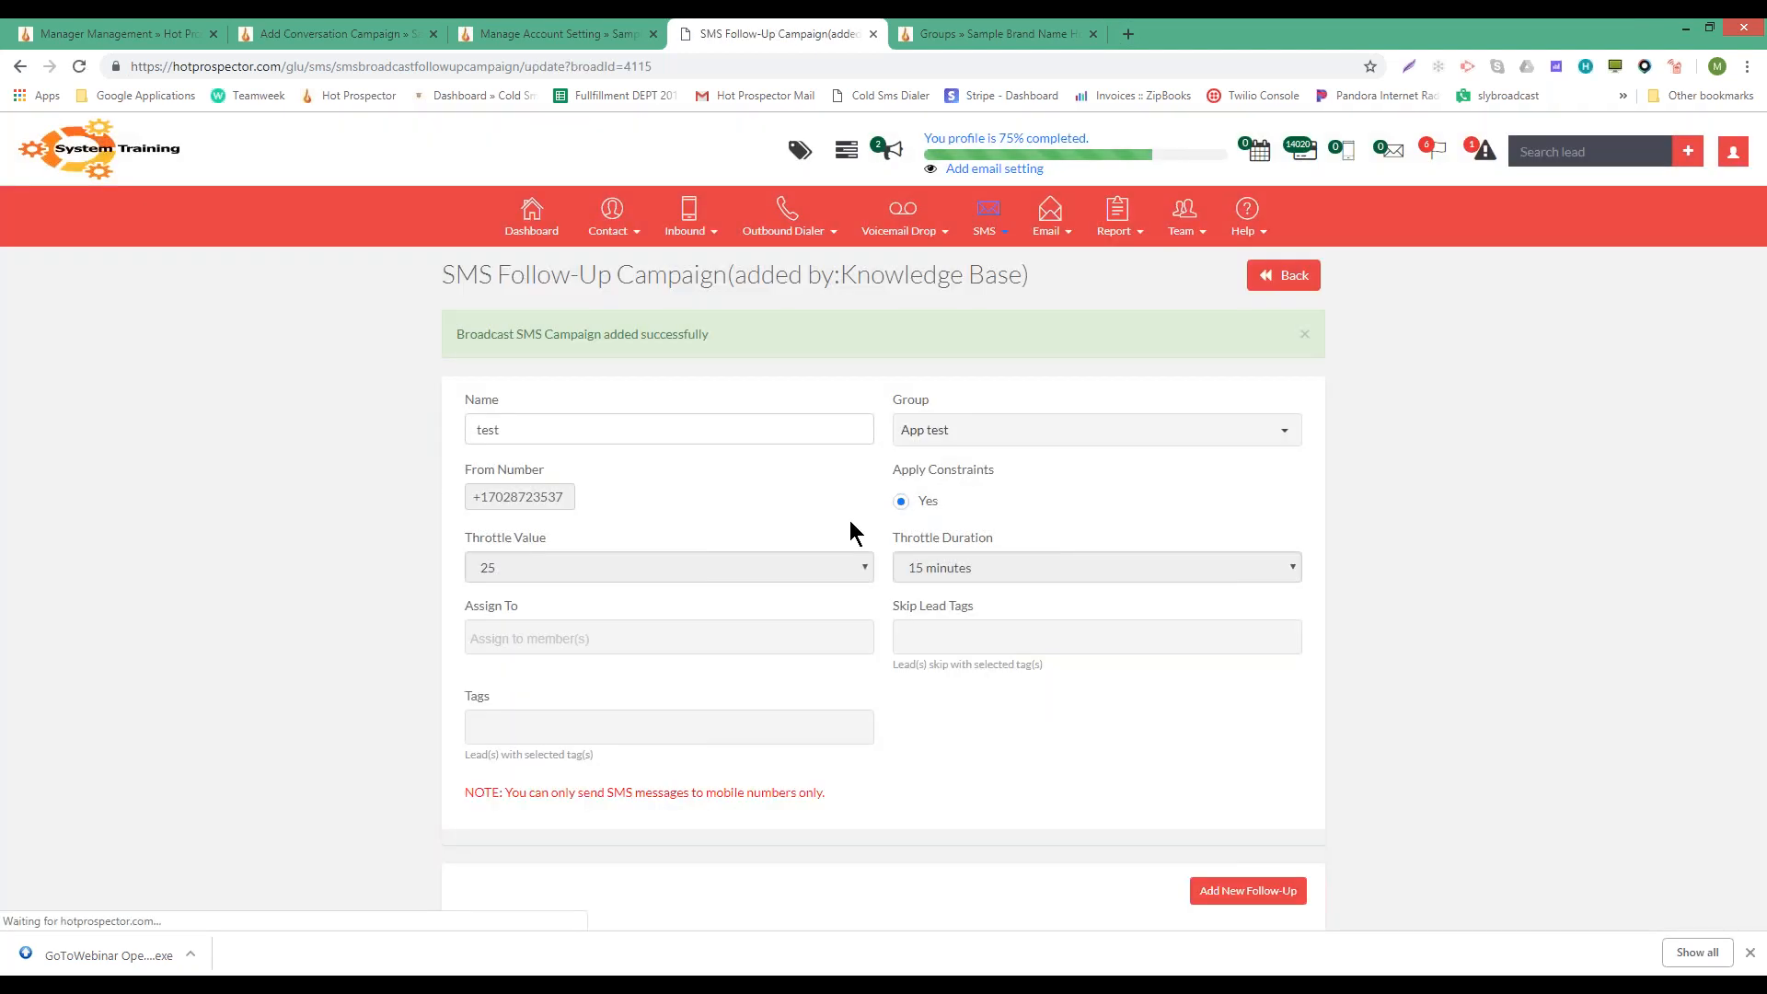
scroll(848, 521, "down", 2)
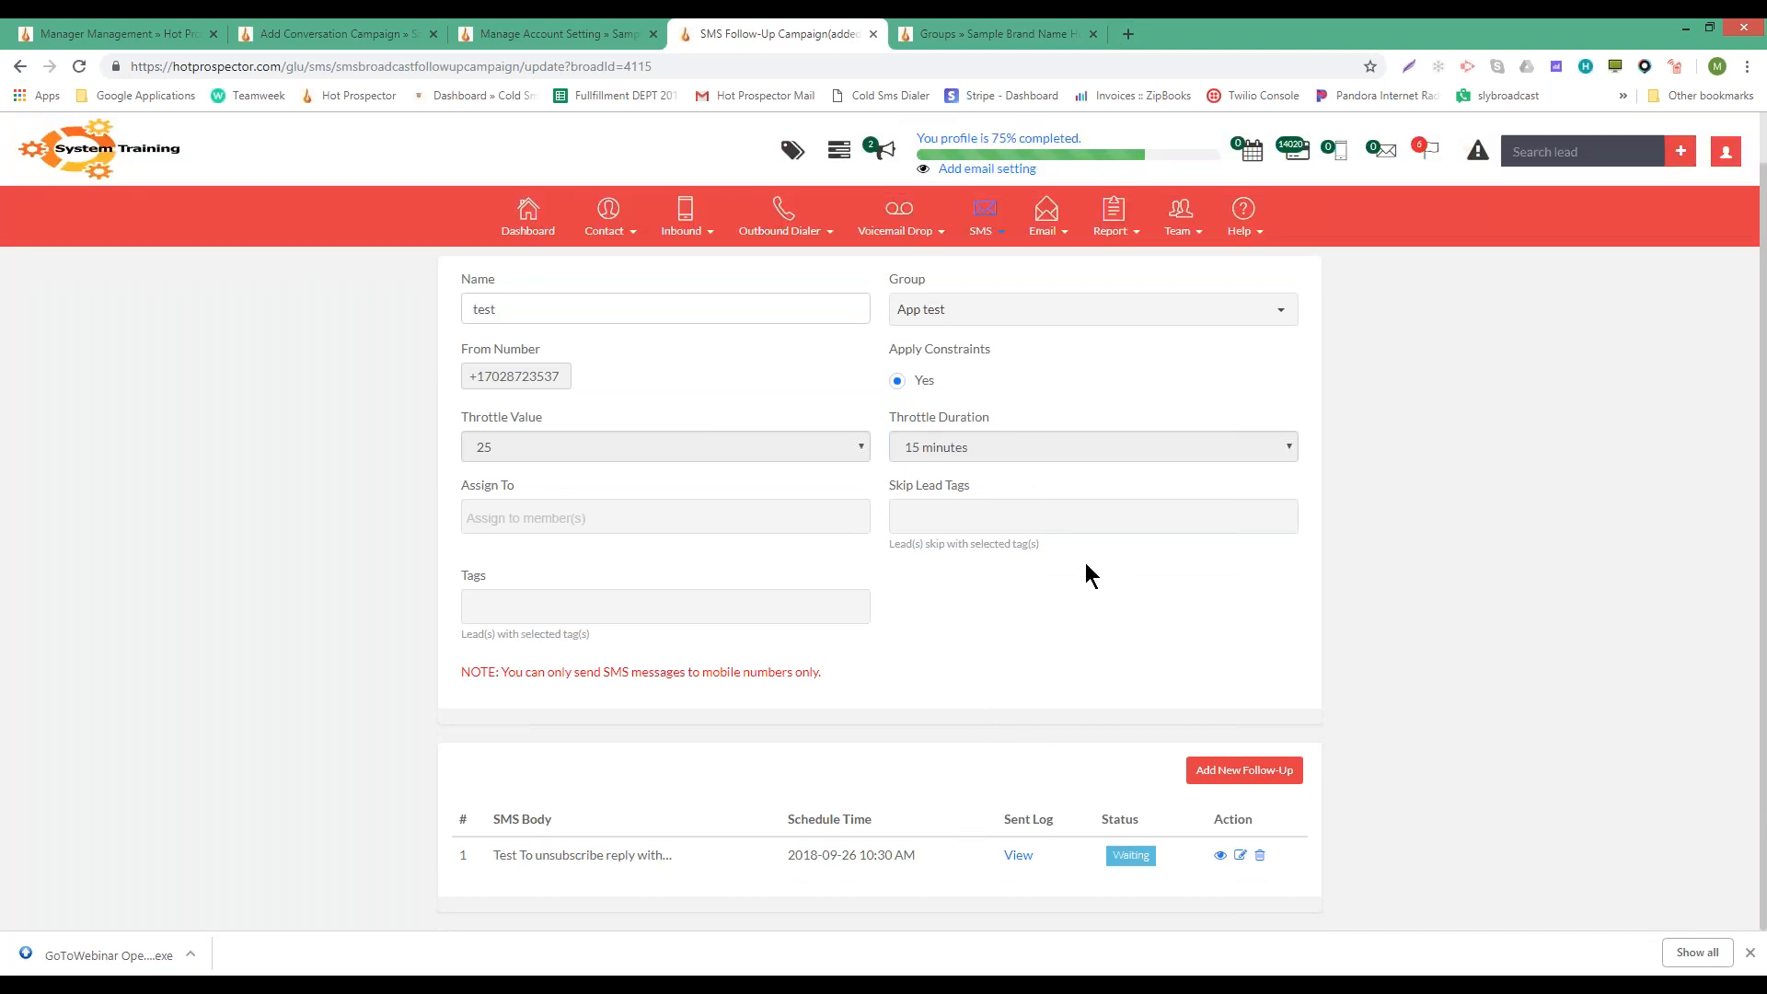
mouse_move(954, 198)
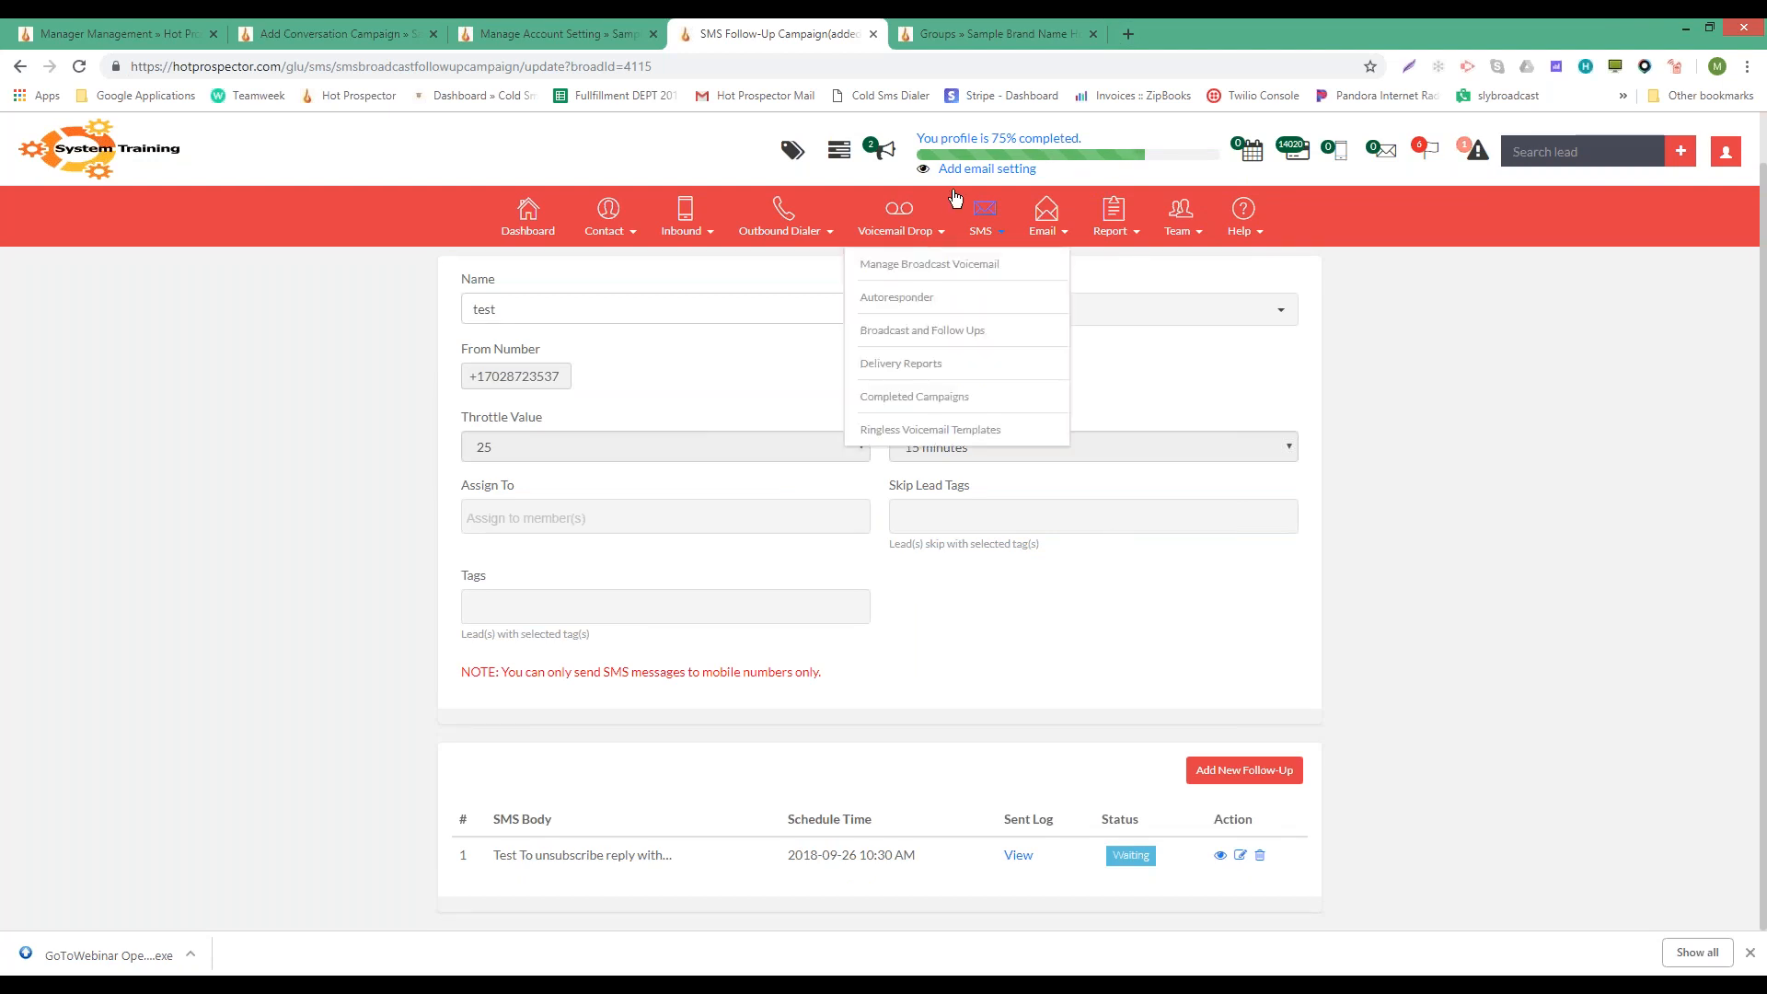
scroll(878, 577, "up", 1)
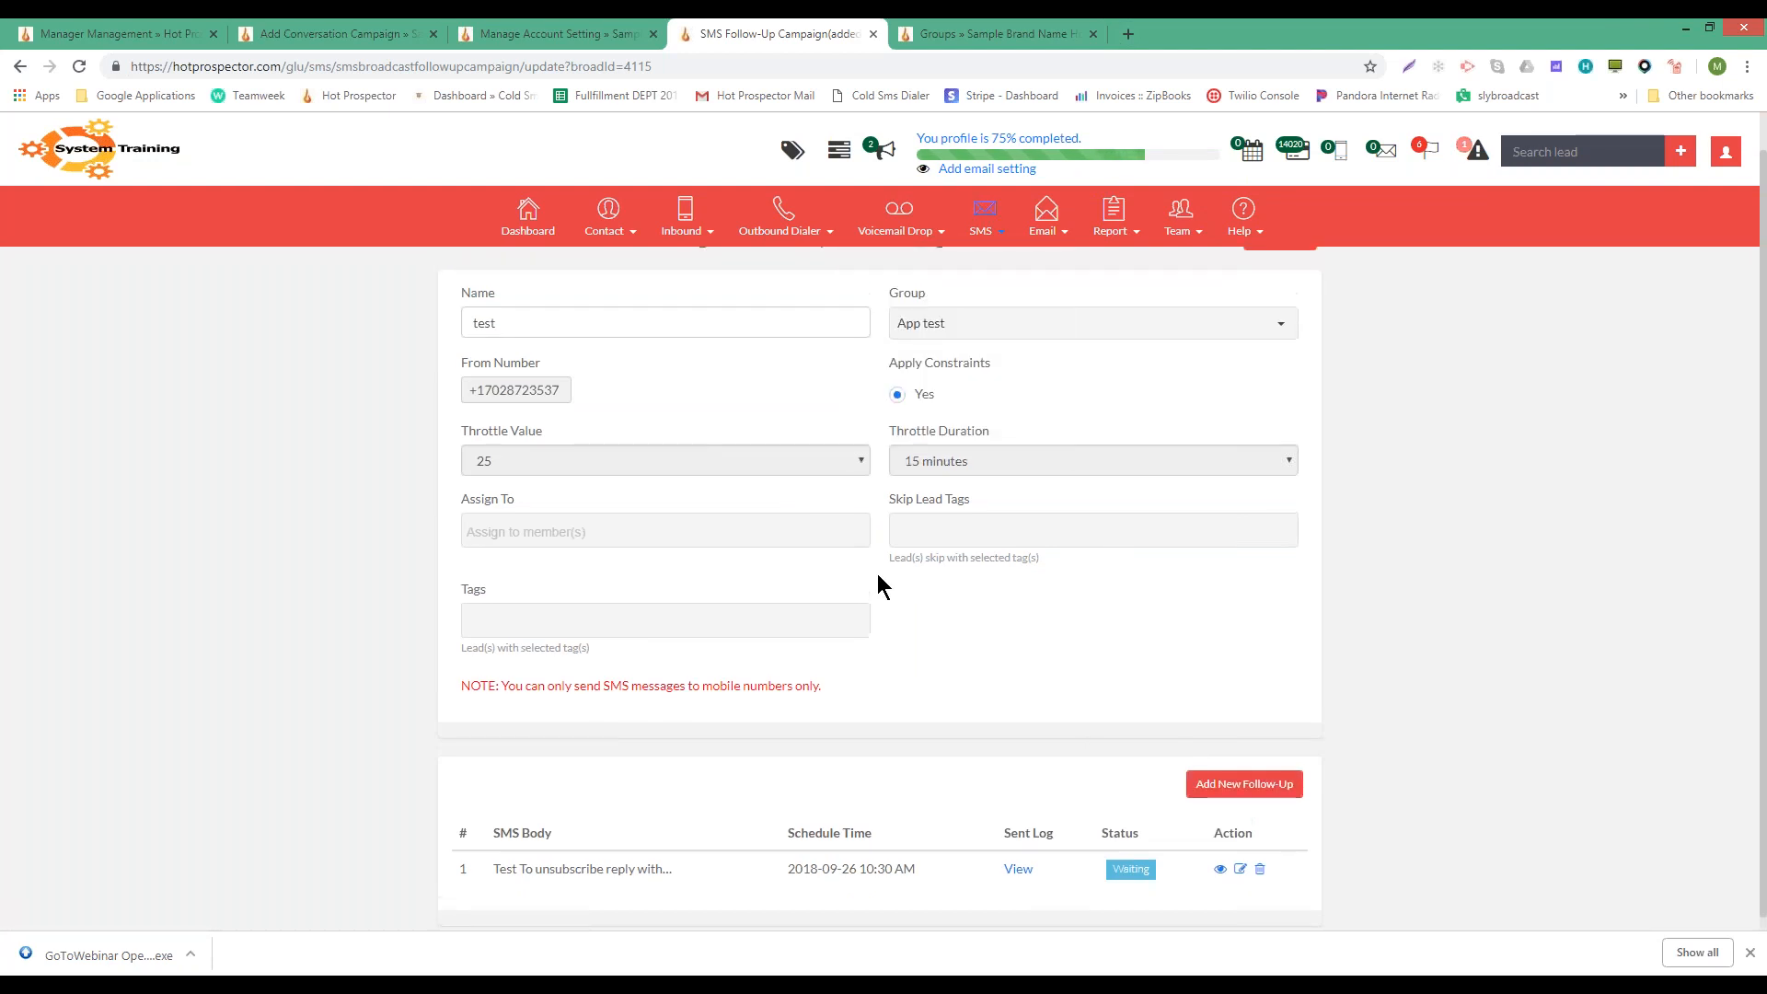
scroll(879, 586, "up", 1)
mouse_move(995, 223)
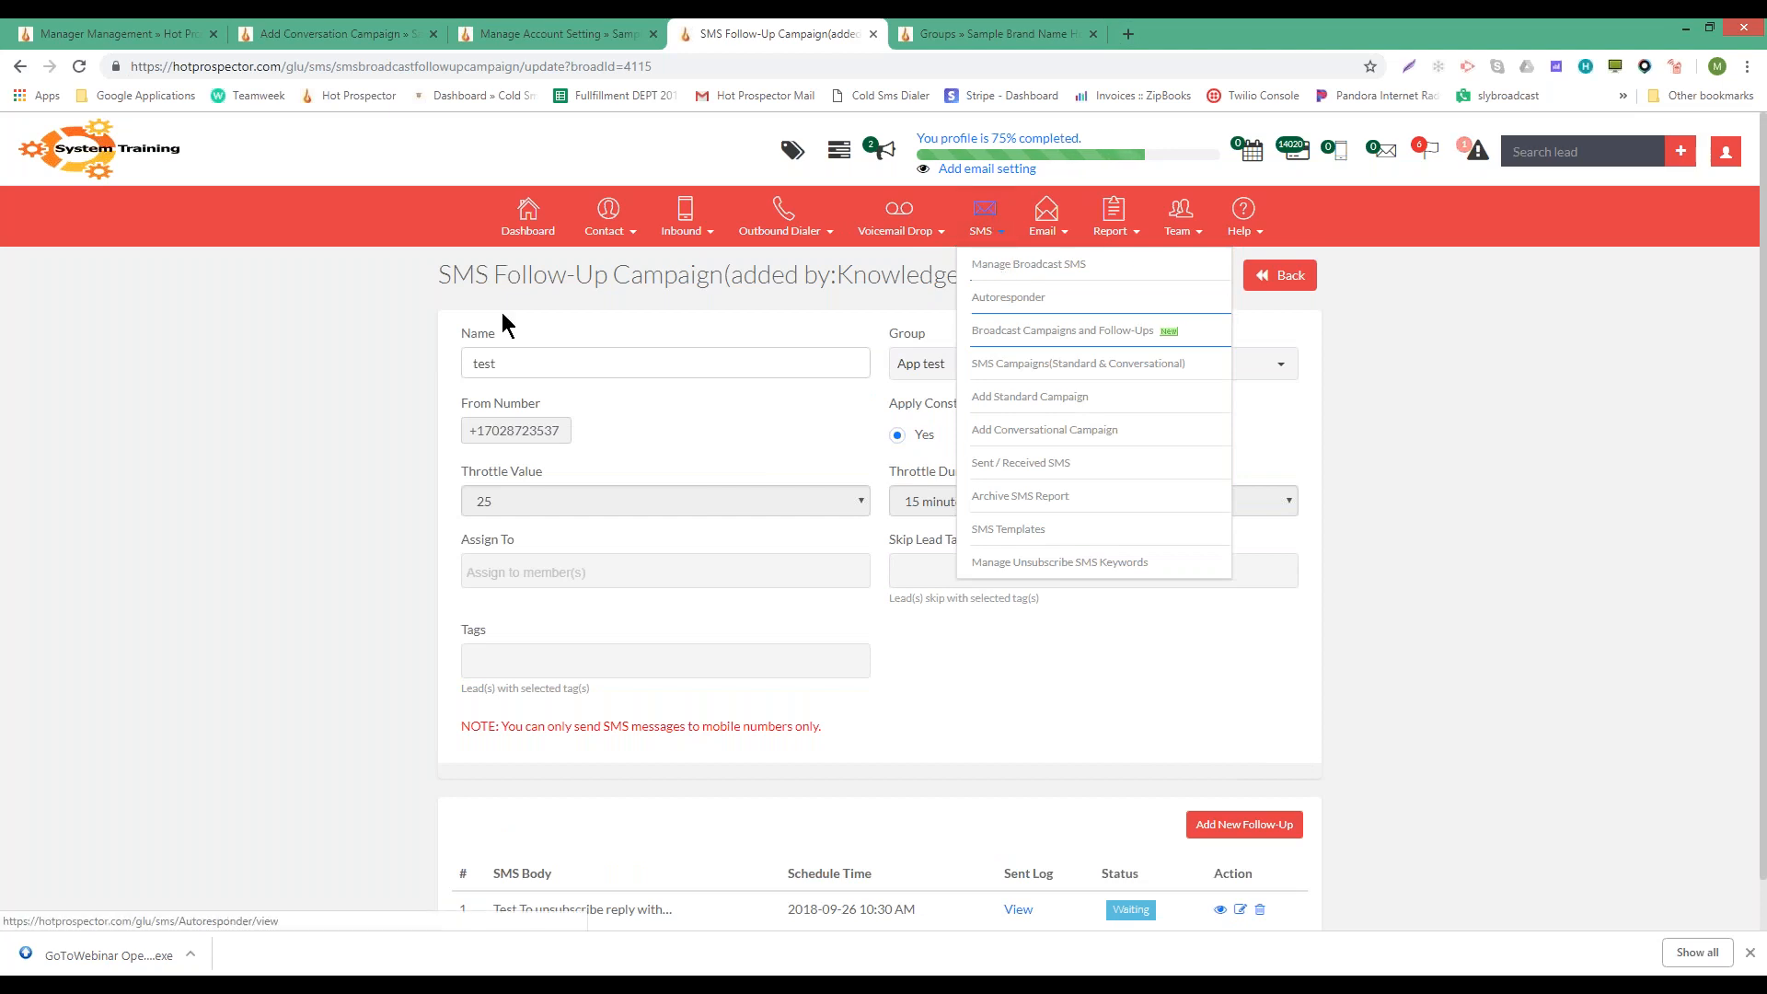
scroll(1156, 659, "down", 1)
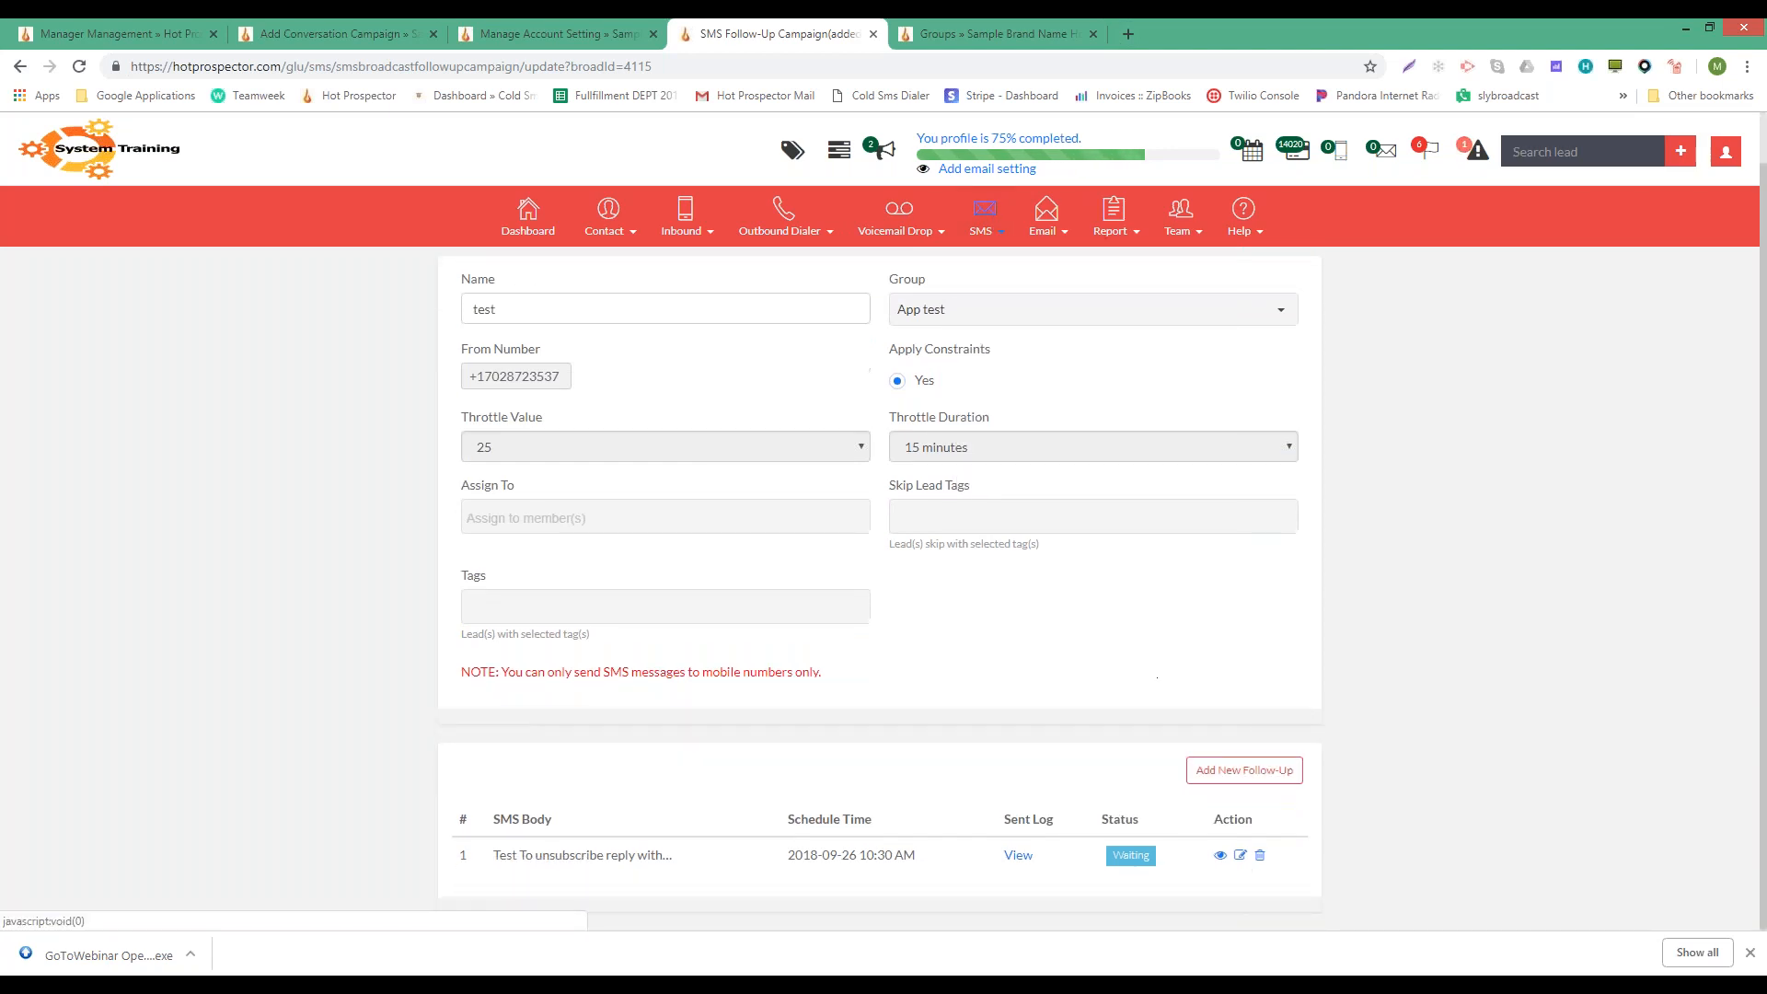
left_click(1253, 776)
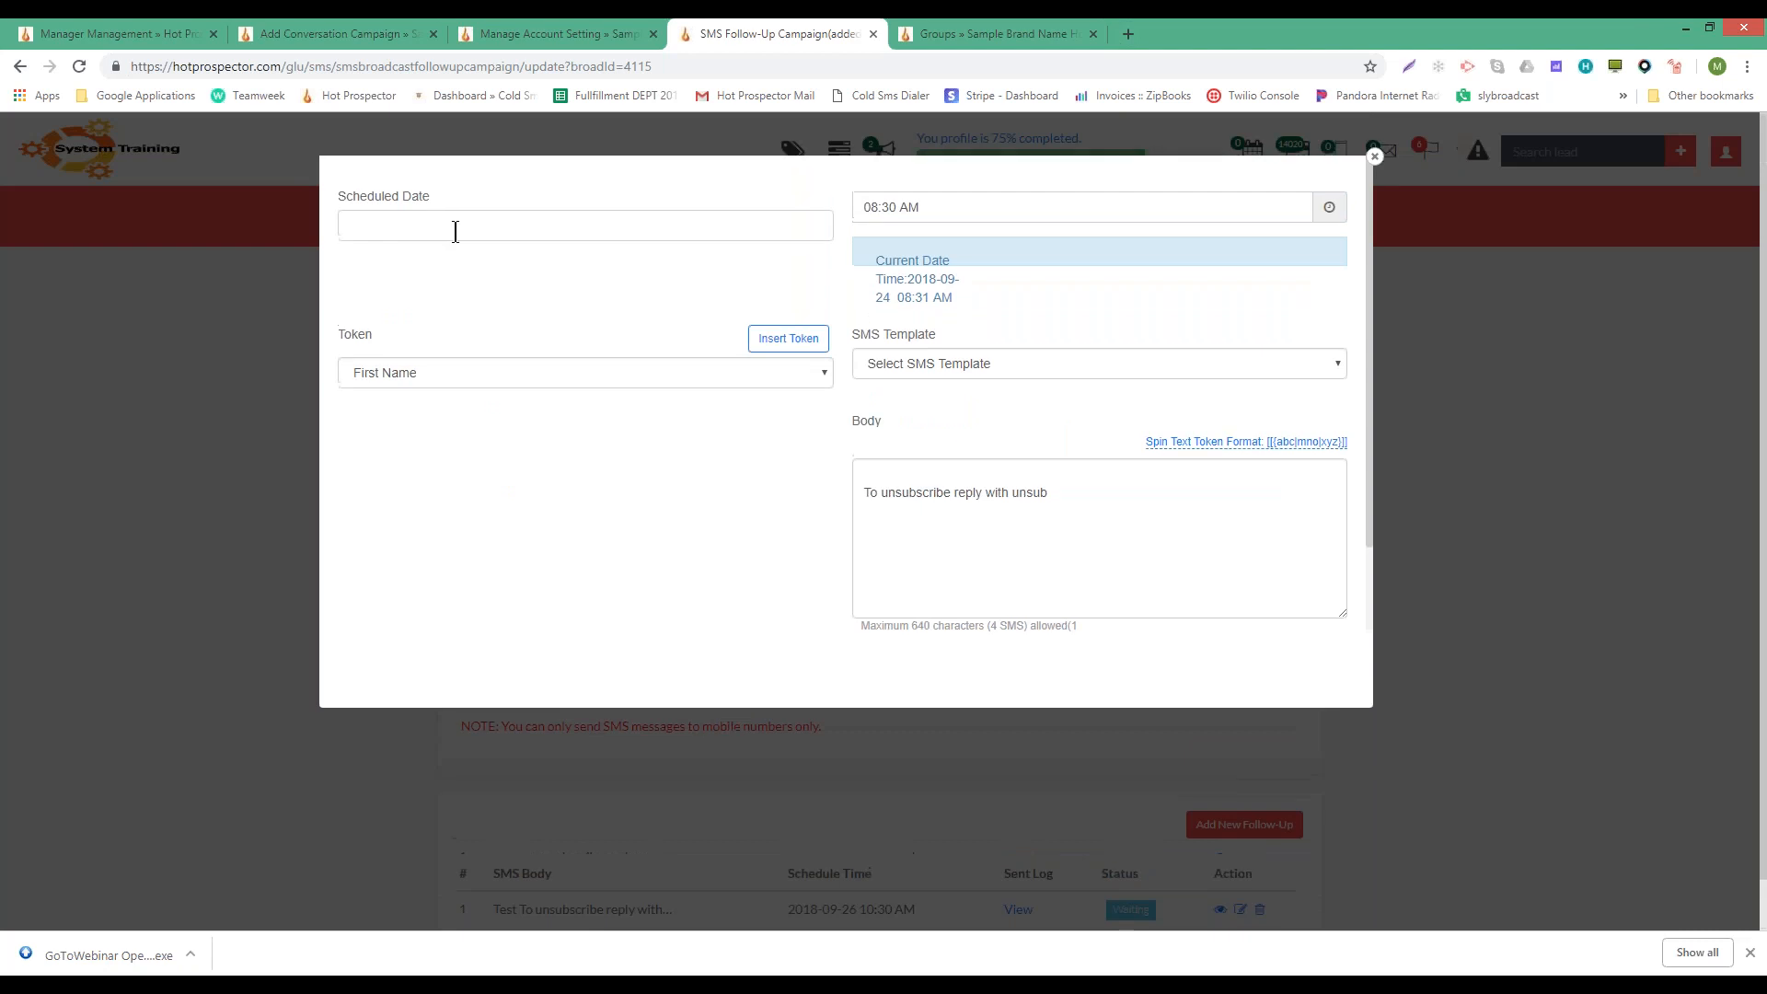
- Write 'test' as the new follow-up's message body
left_click(364, 226)
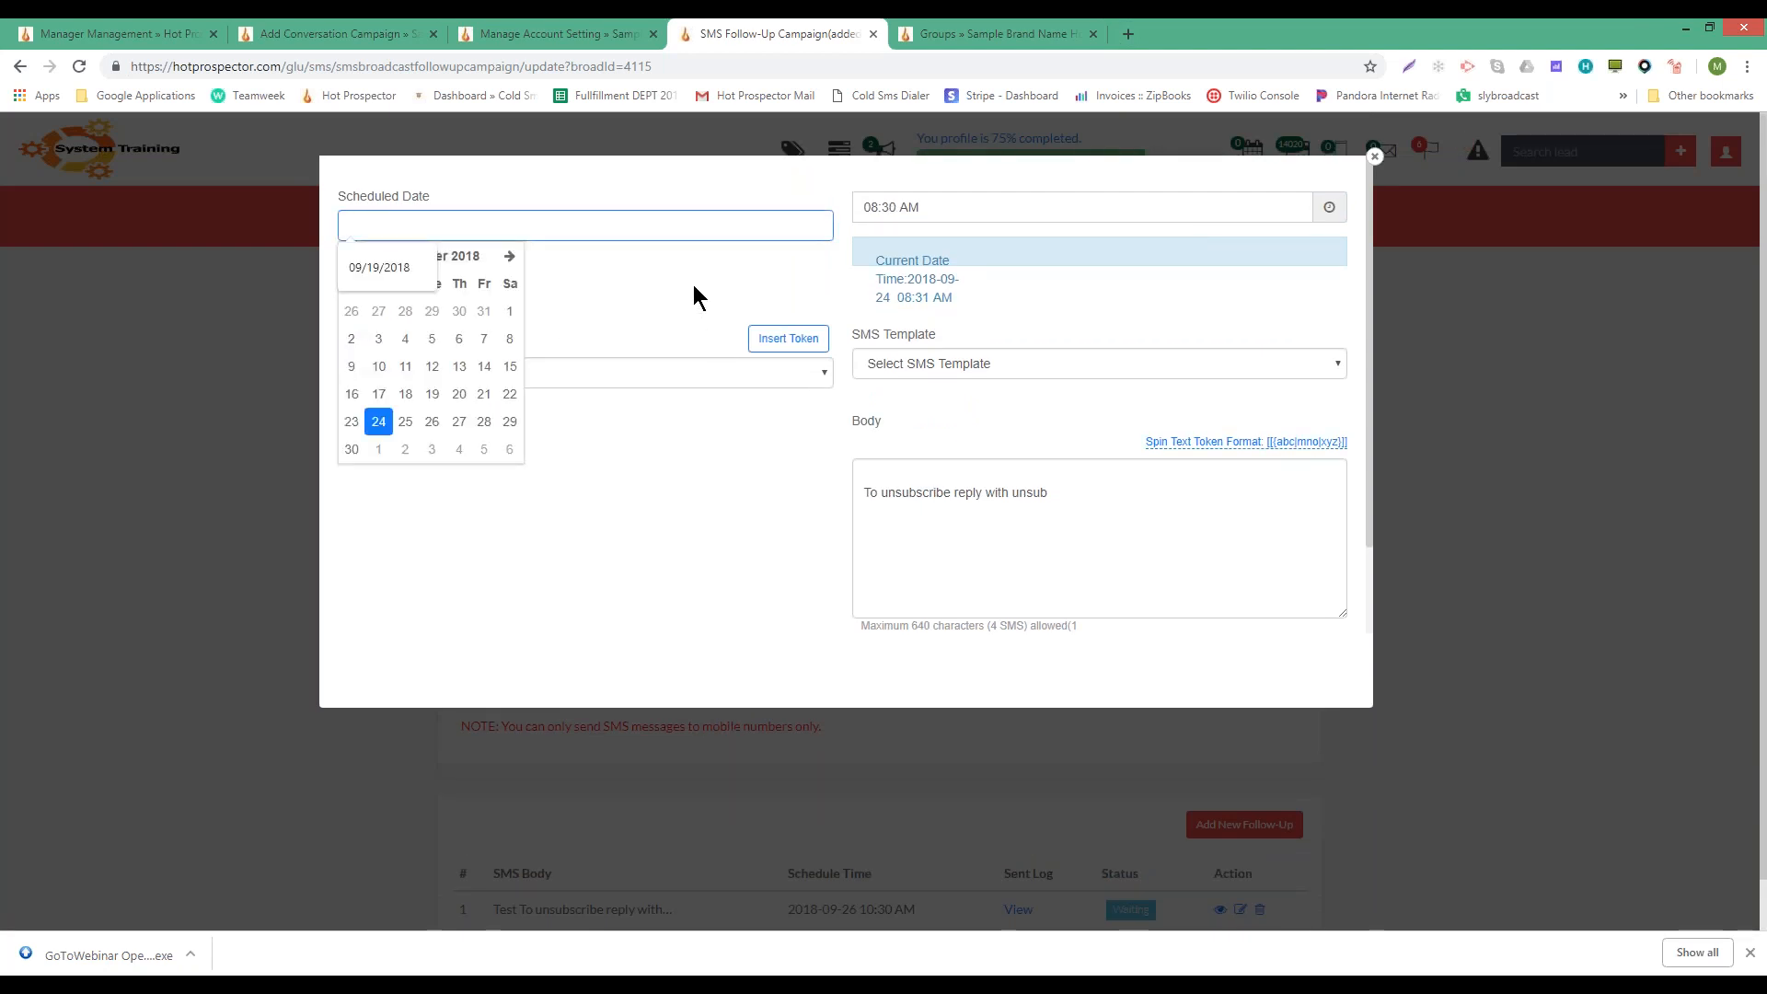
left_click(993, 206)
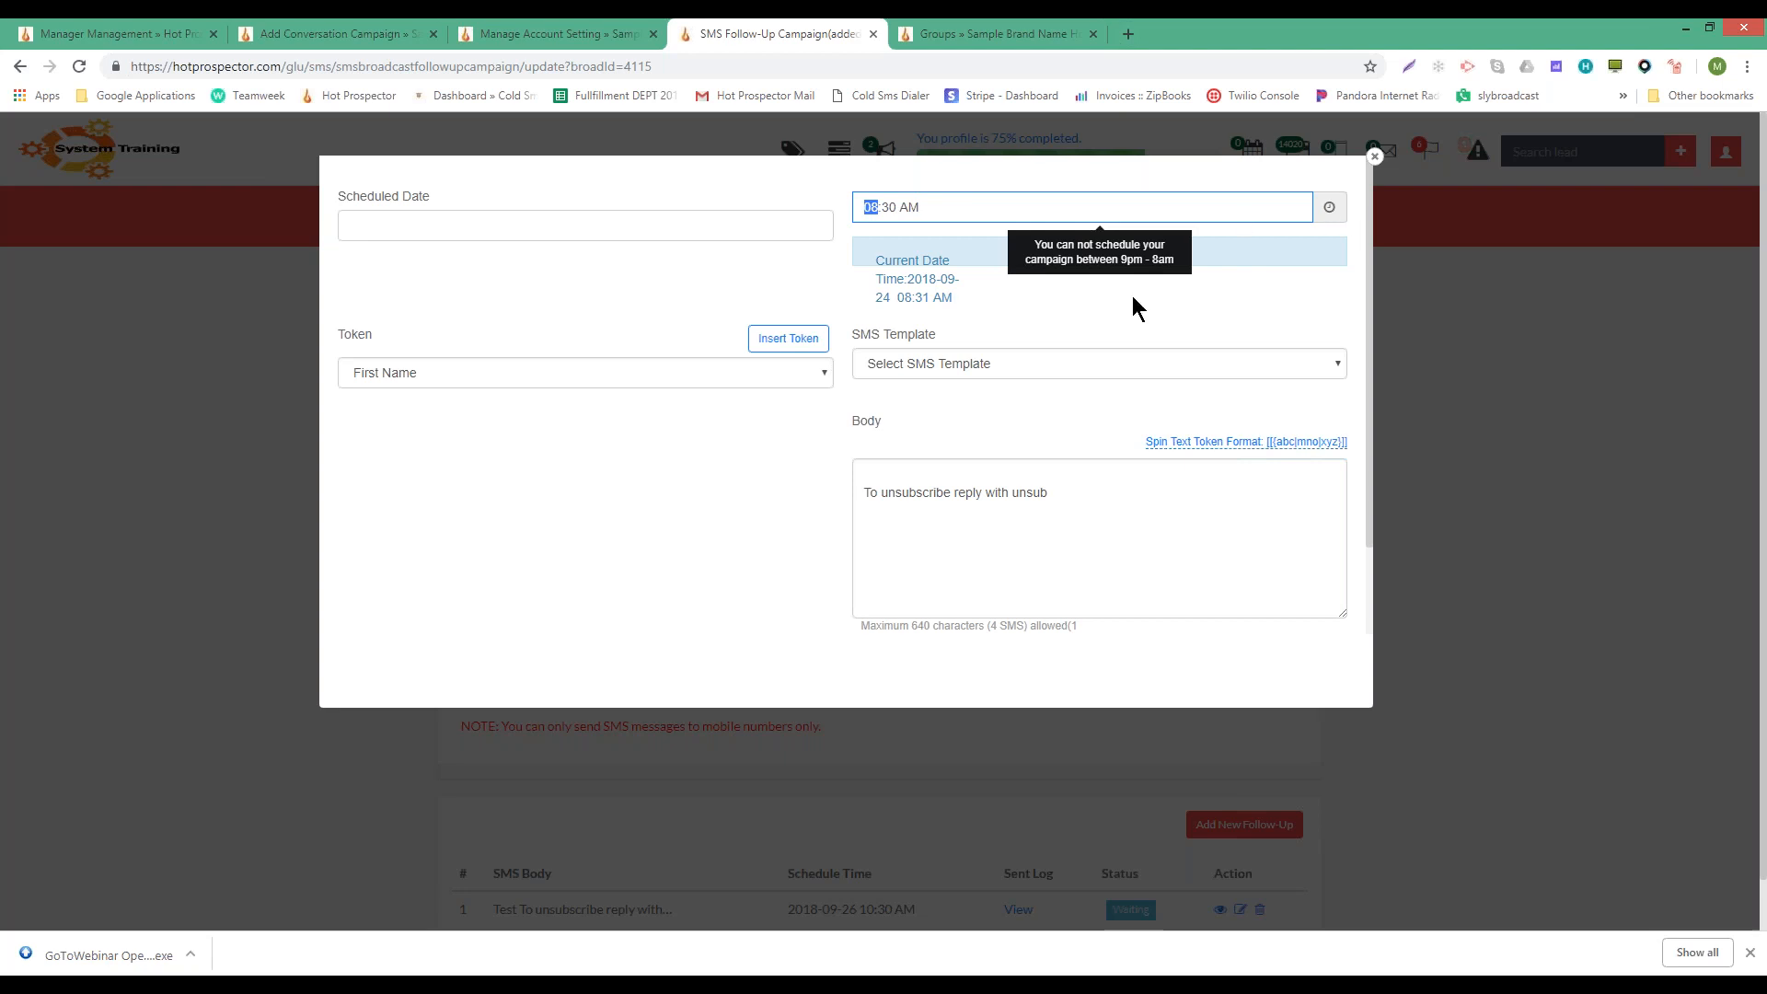
left_click(947, 364)
left_click(980, 359)
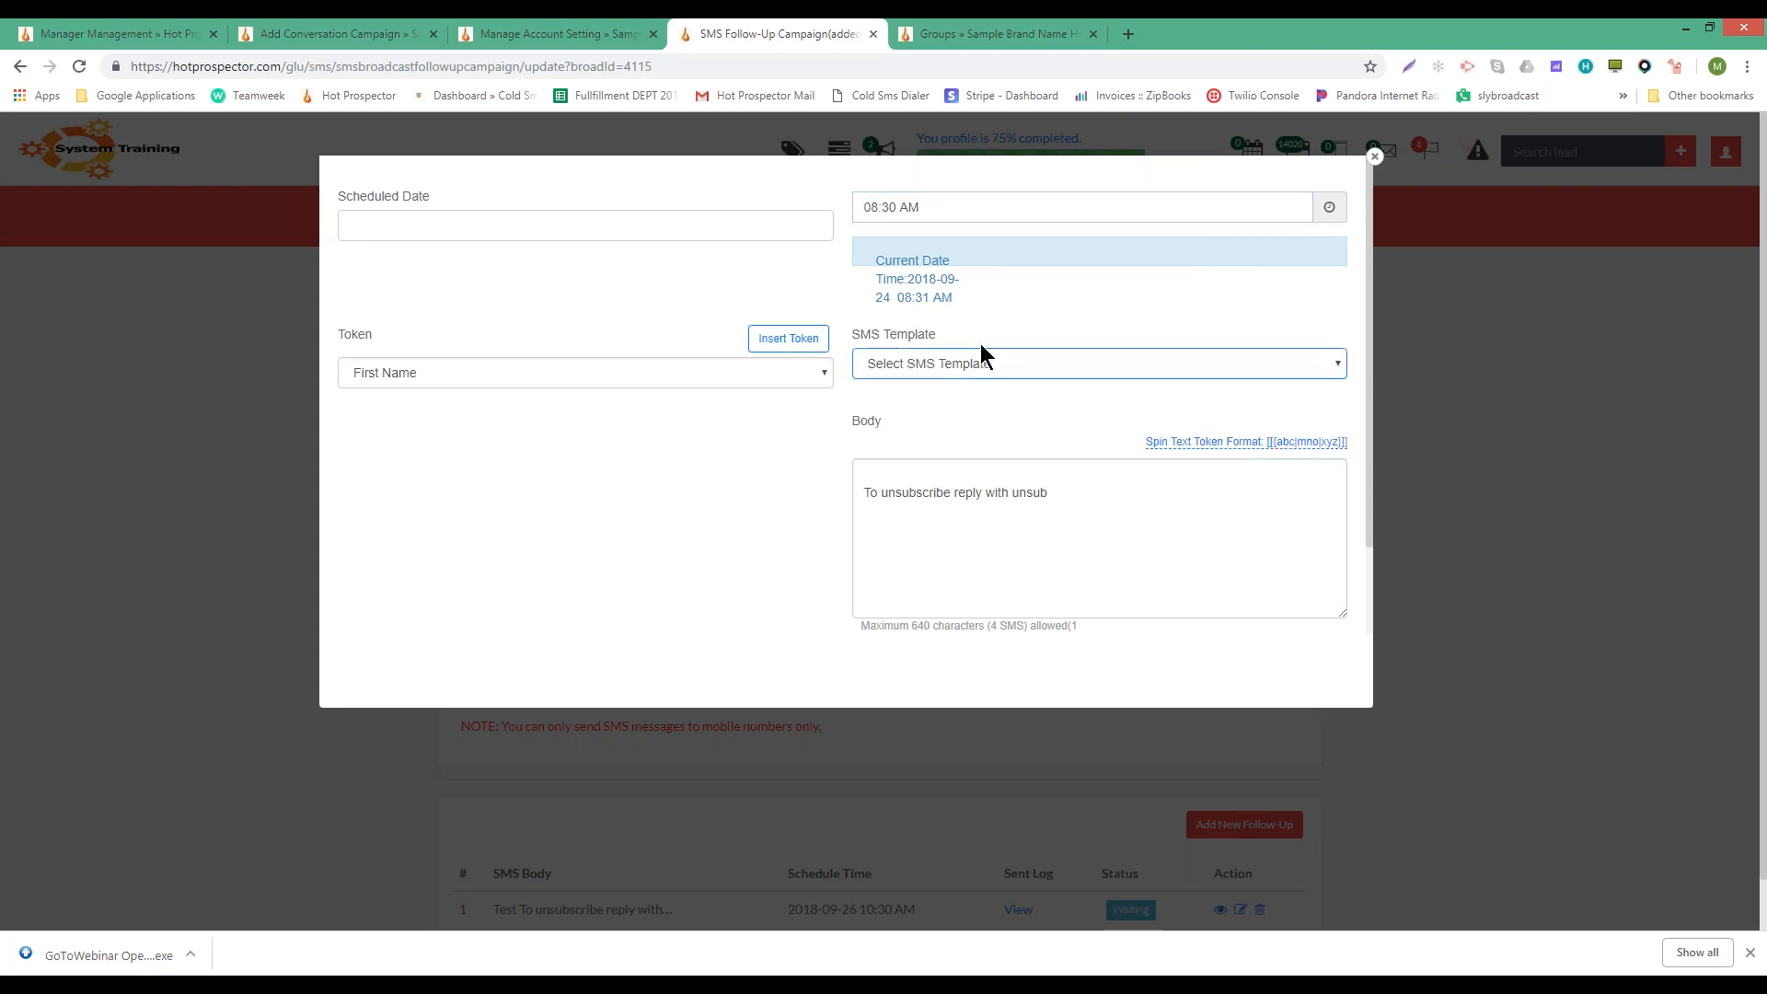
left_click(911, 469)
type("test")
left_click(734, 446)
scroll(733, 445, "down", 2)
scroll(733, 457, "up", 2)
- Set the follow-up time to 10:45 and submit the follow-up
left_click(406, 225)
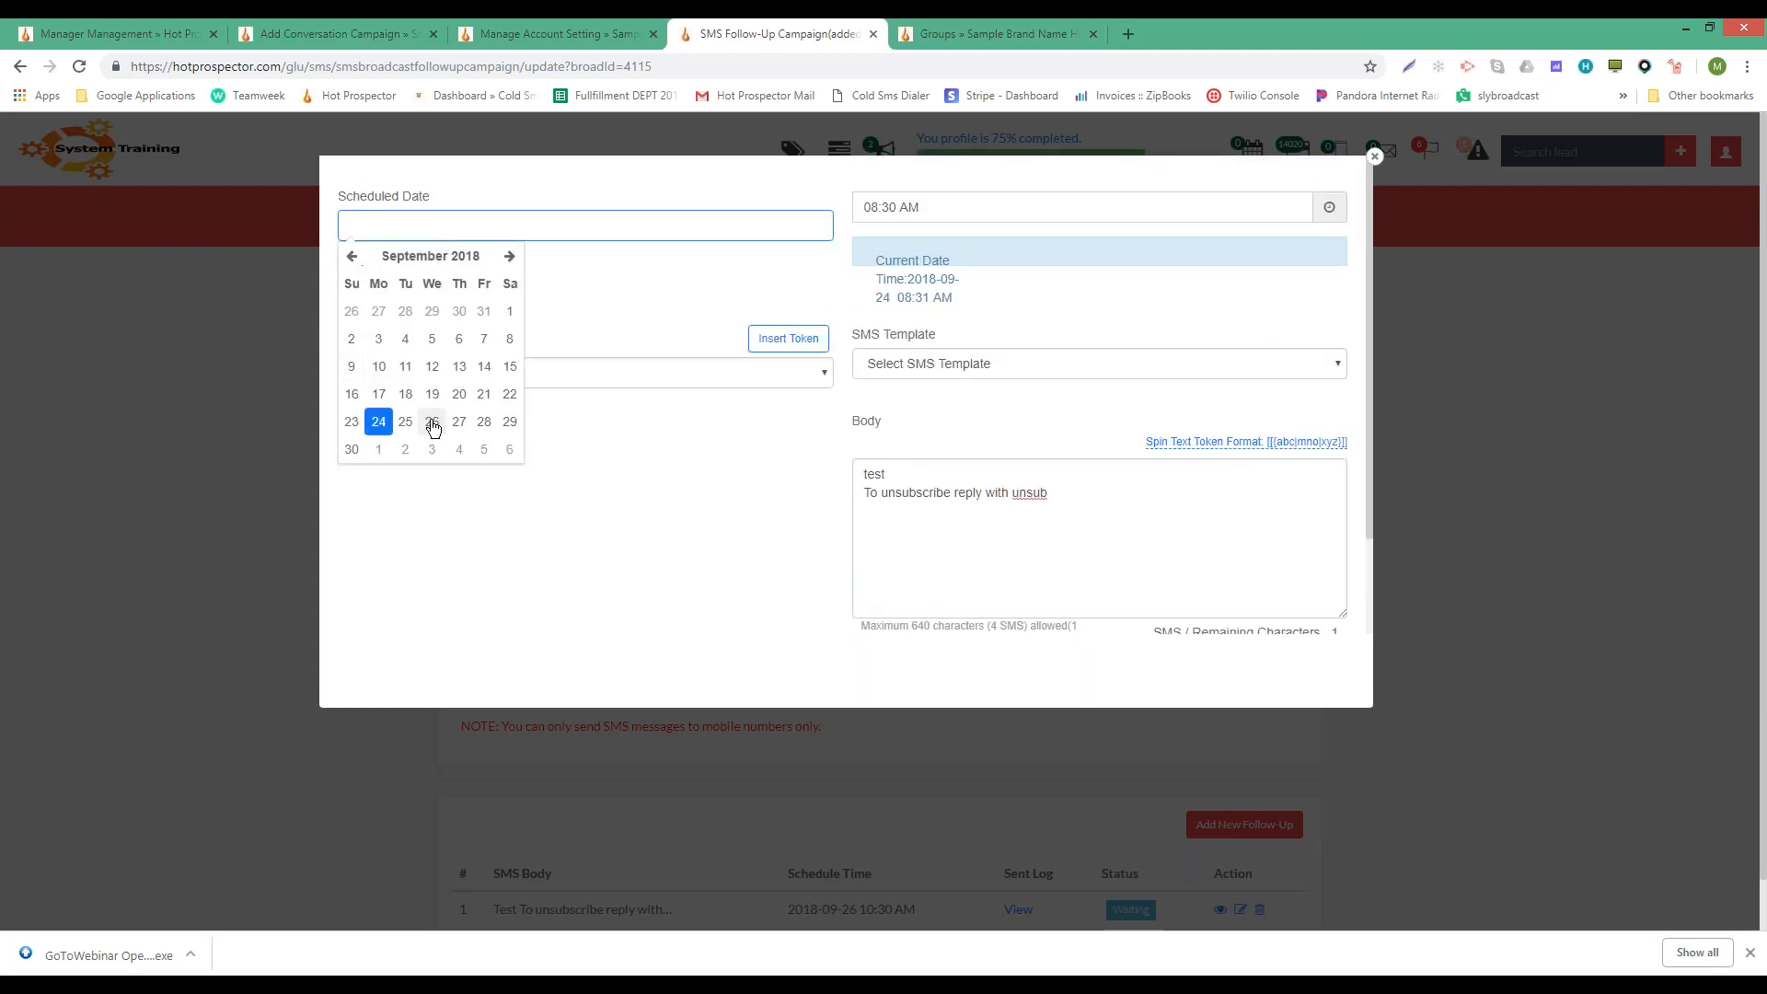
key("Tab")
type("10")
key("Tab")
type("45")
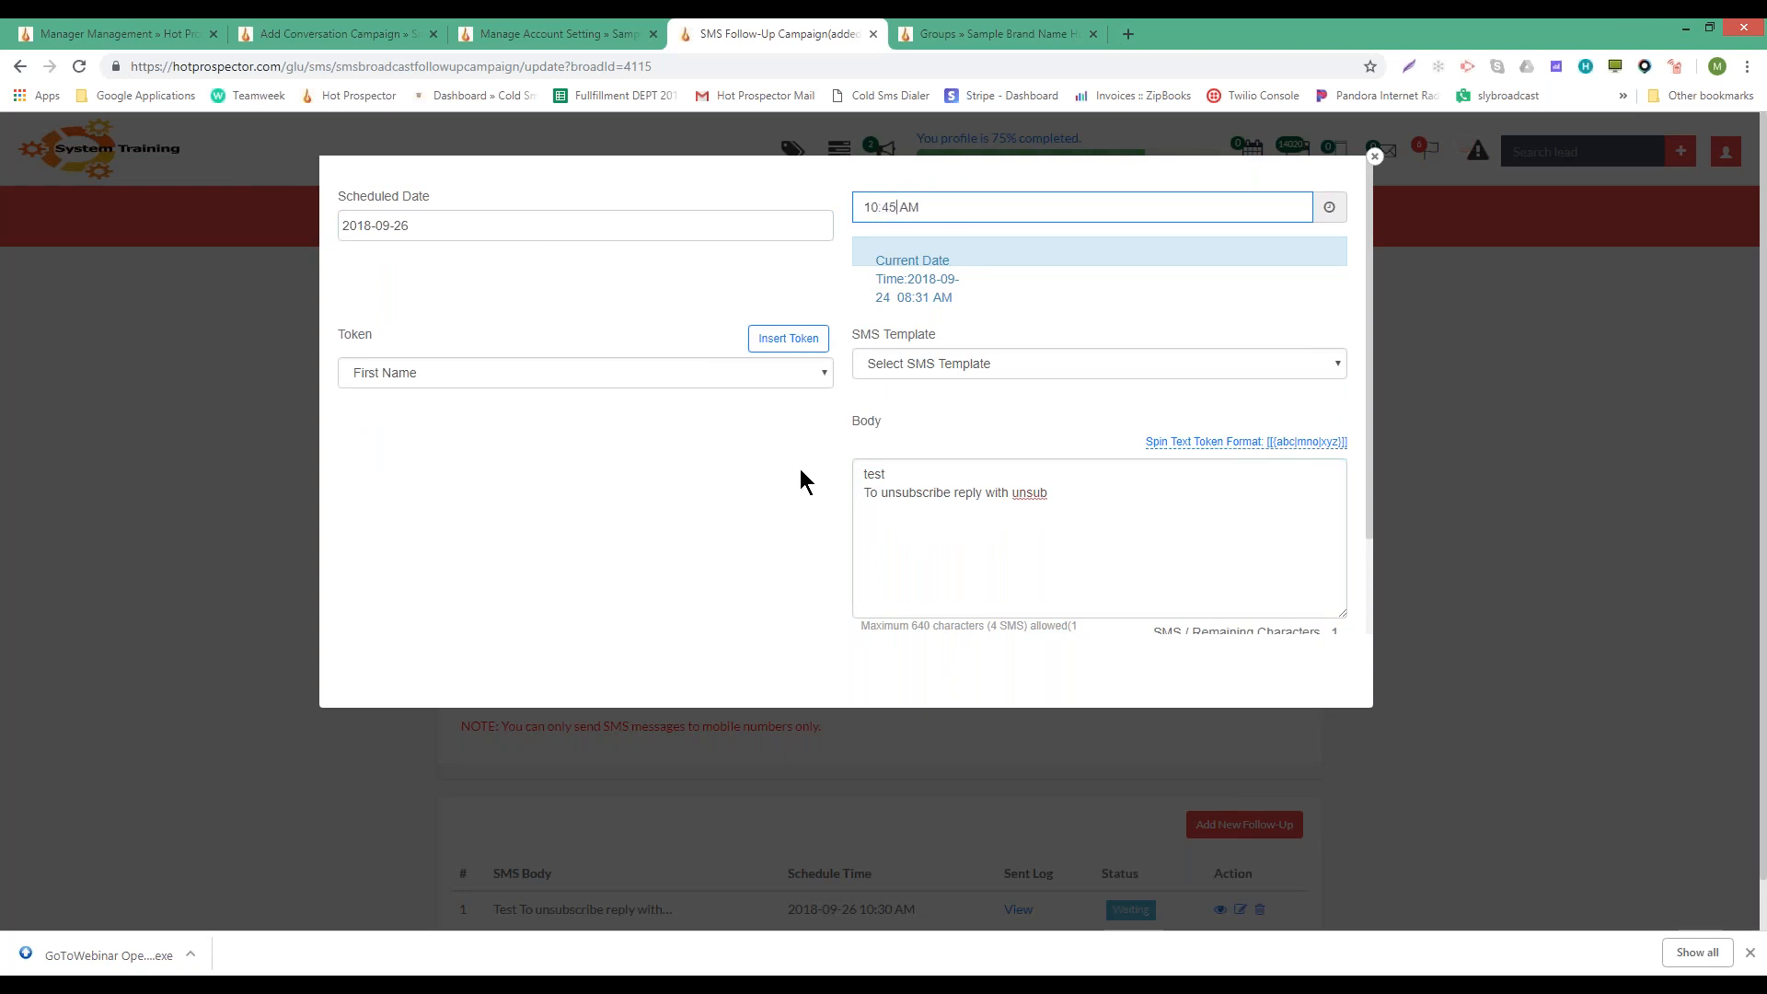
scroll(799, 468, "down", 2)
left_click(576, 595)
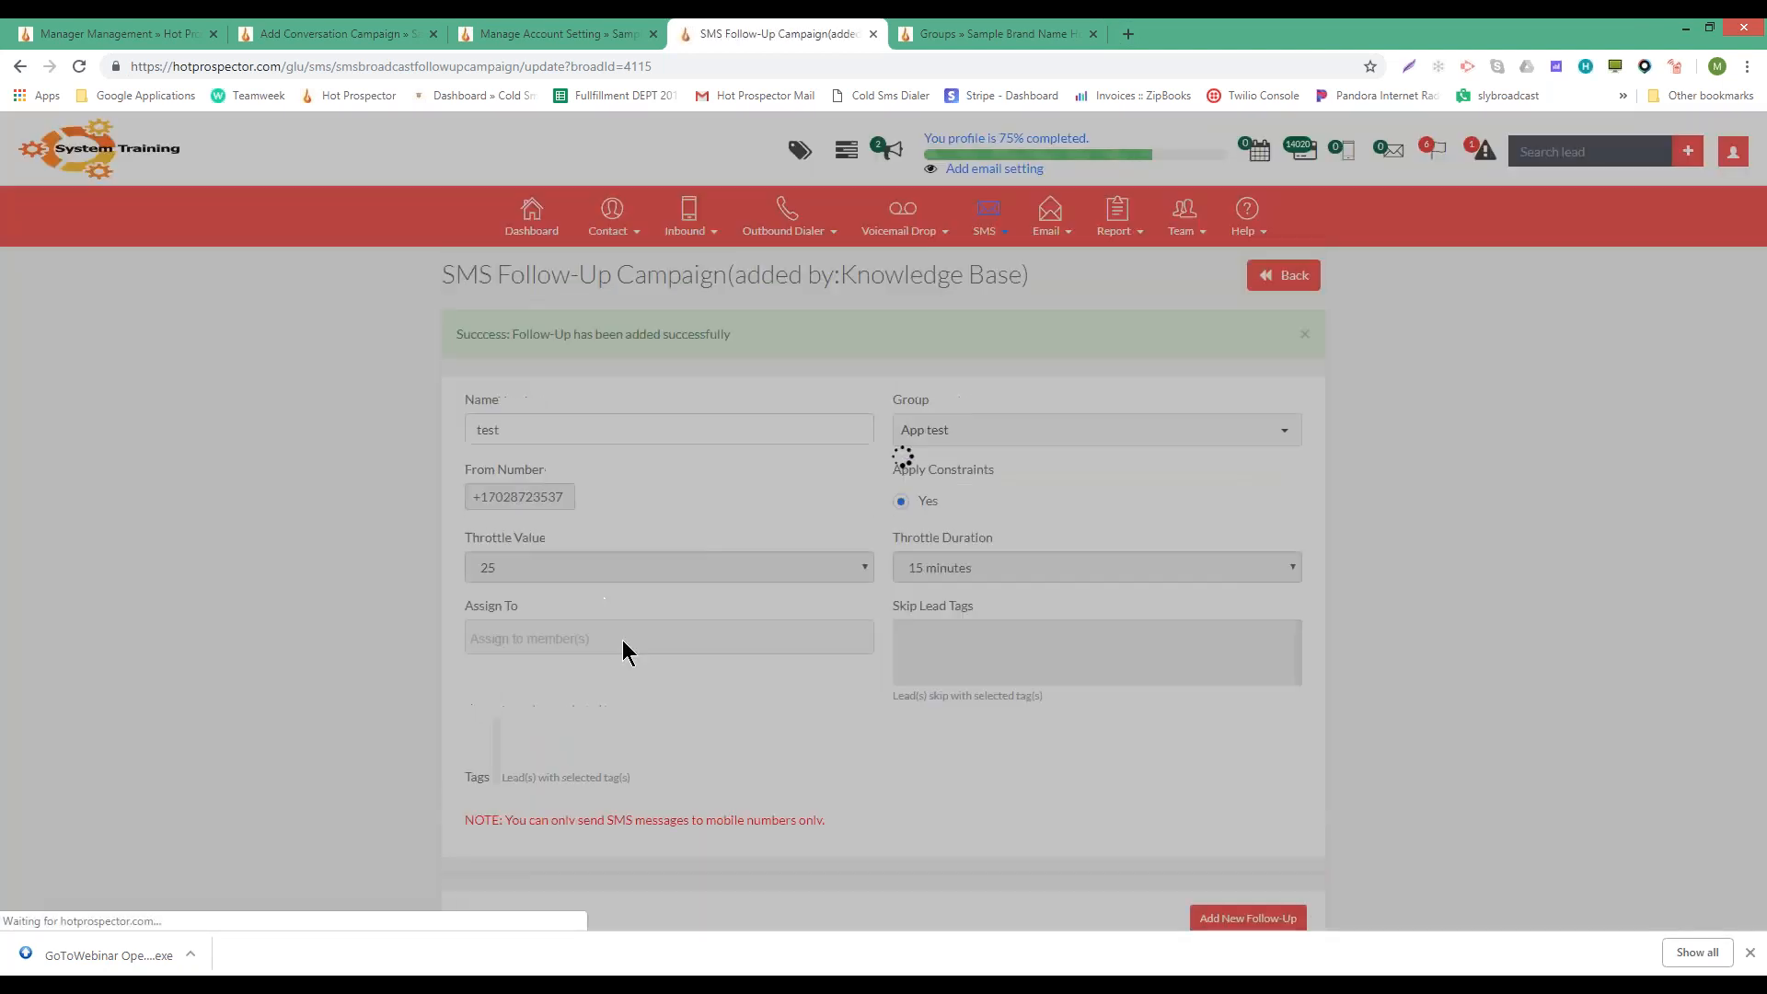
scroll(651, 670, "down", 3)
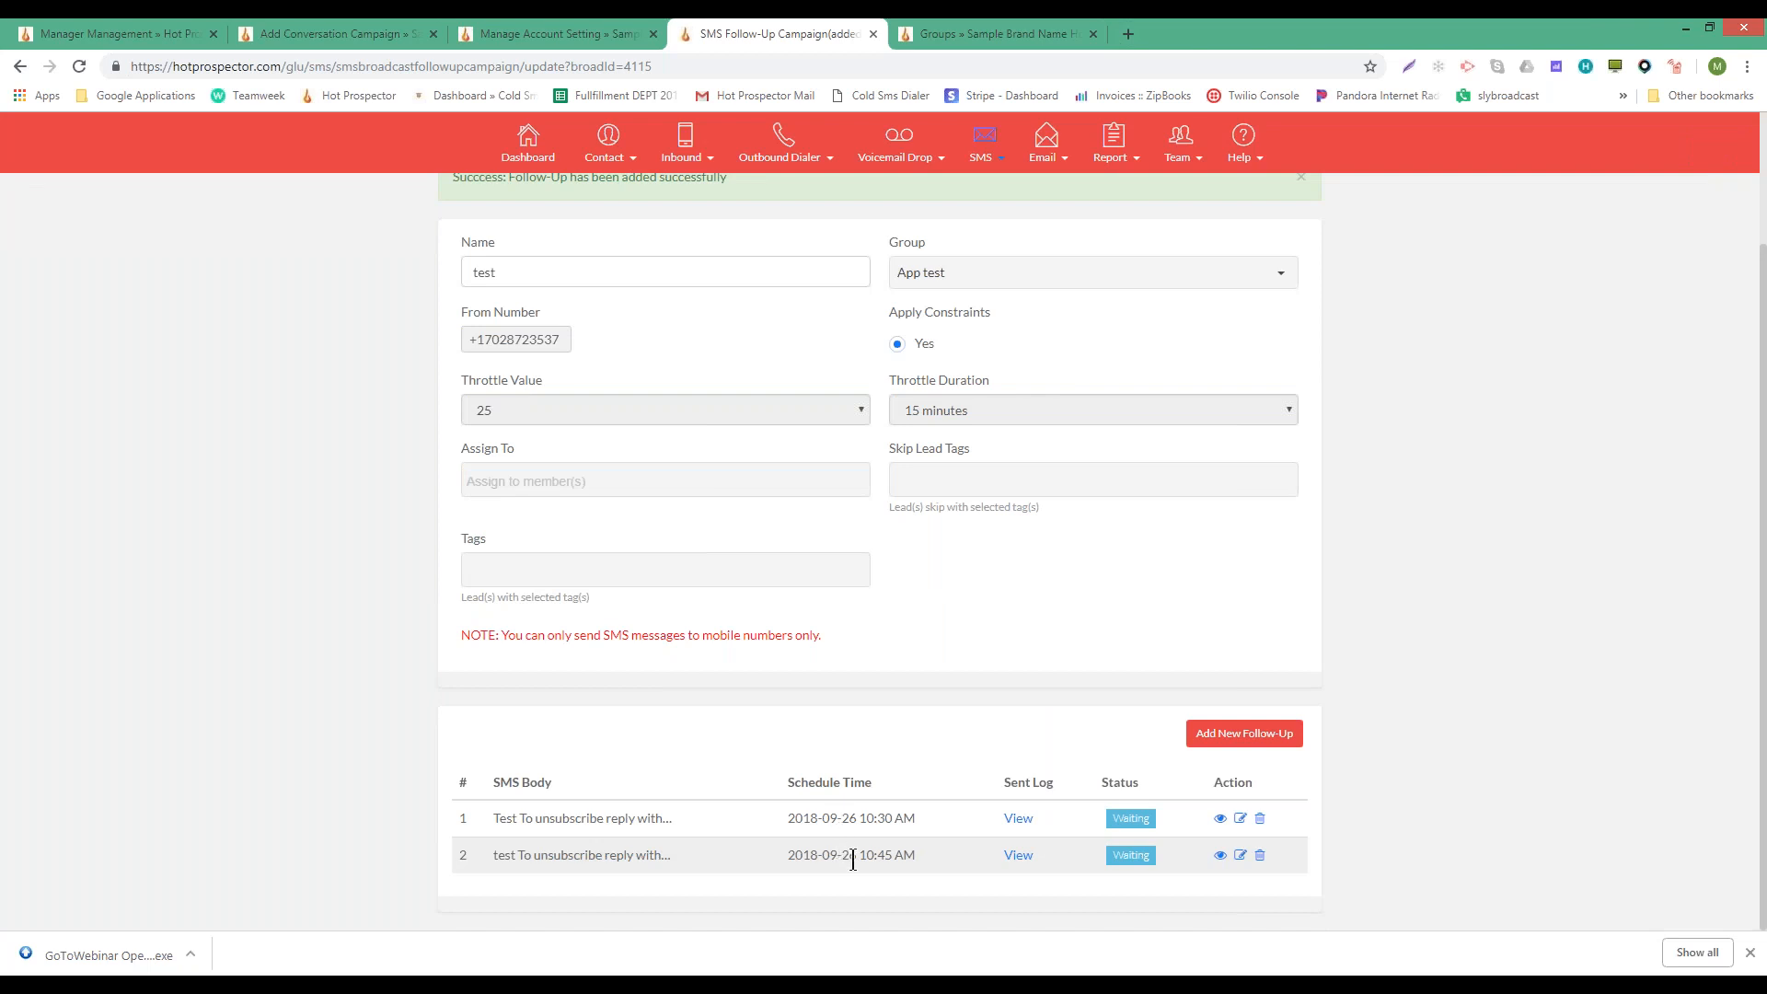
mouse_move(1031, 821)
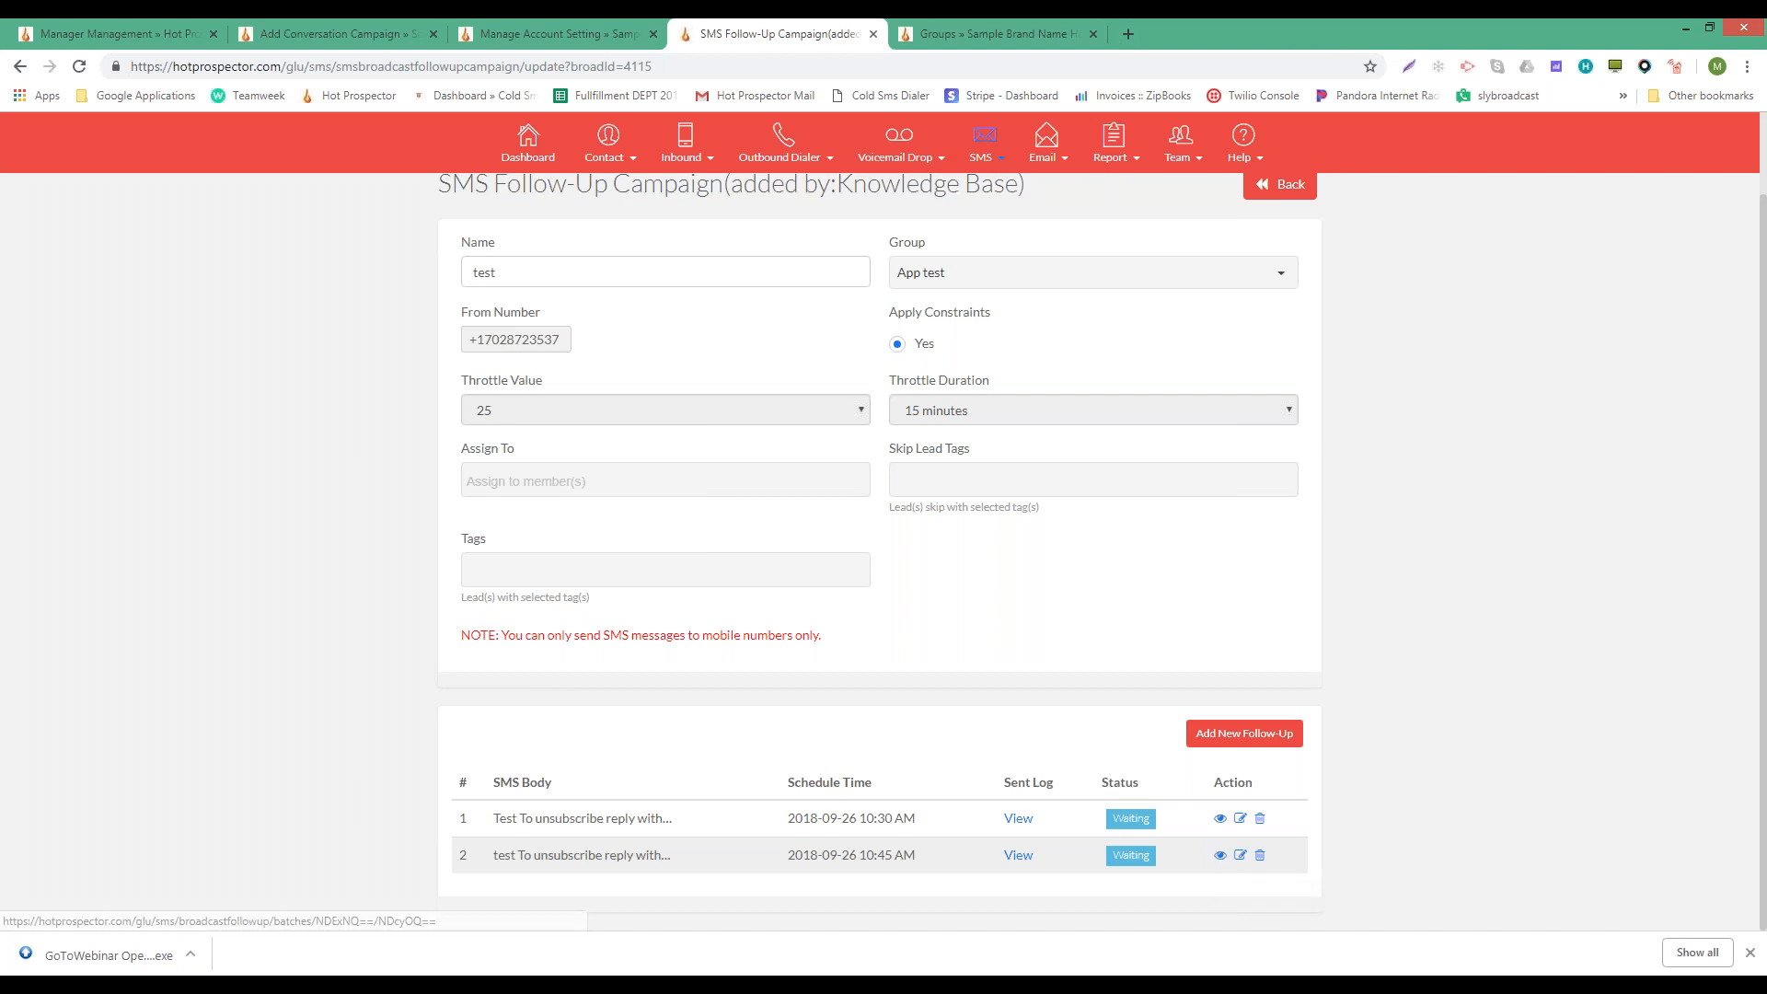
left_click(1220, 855)
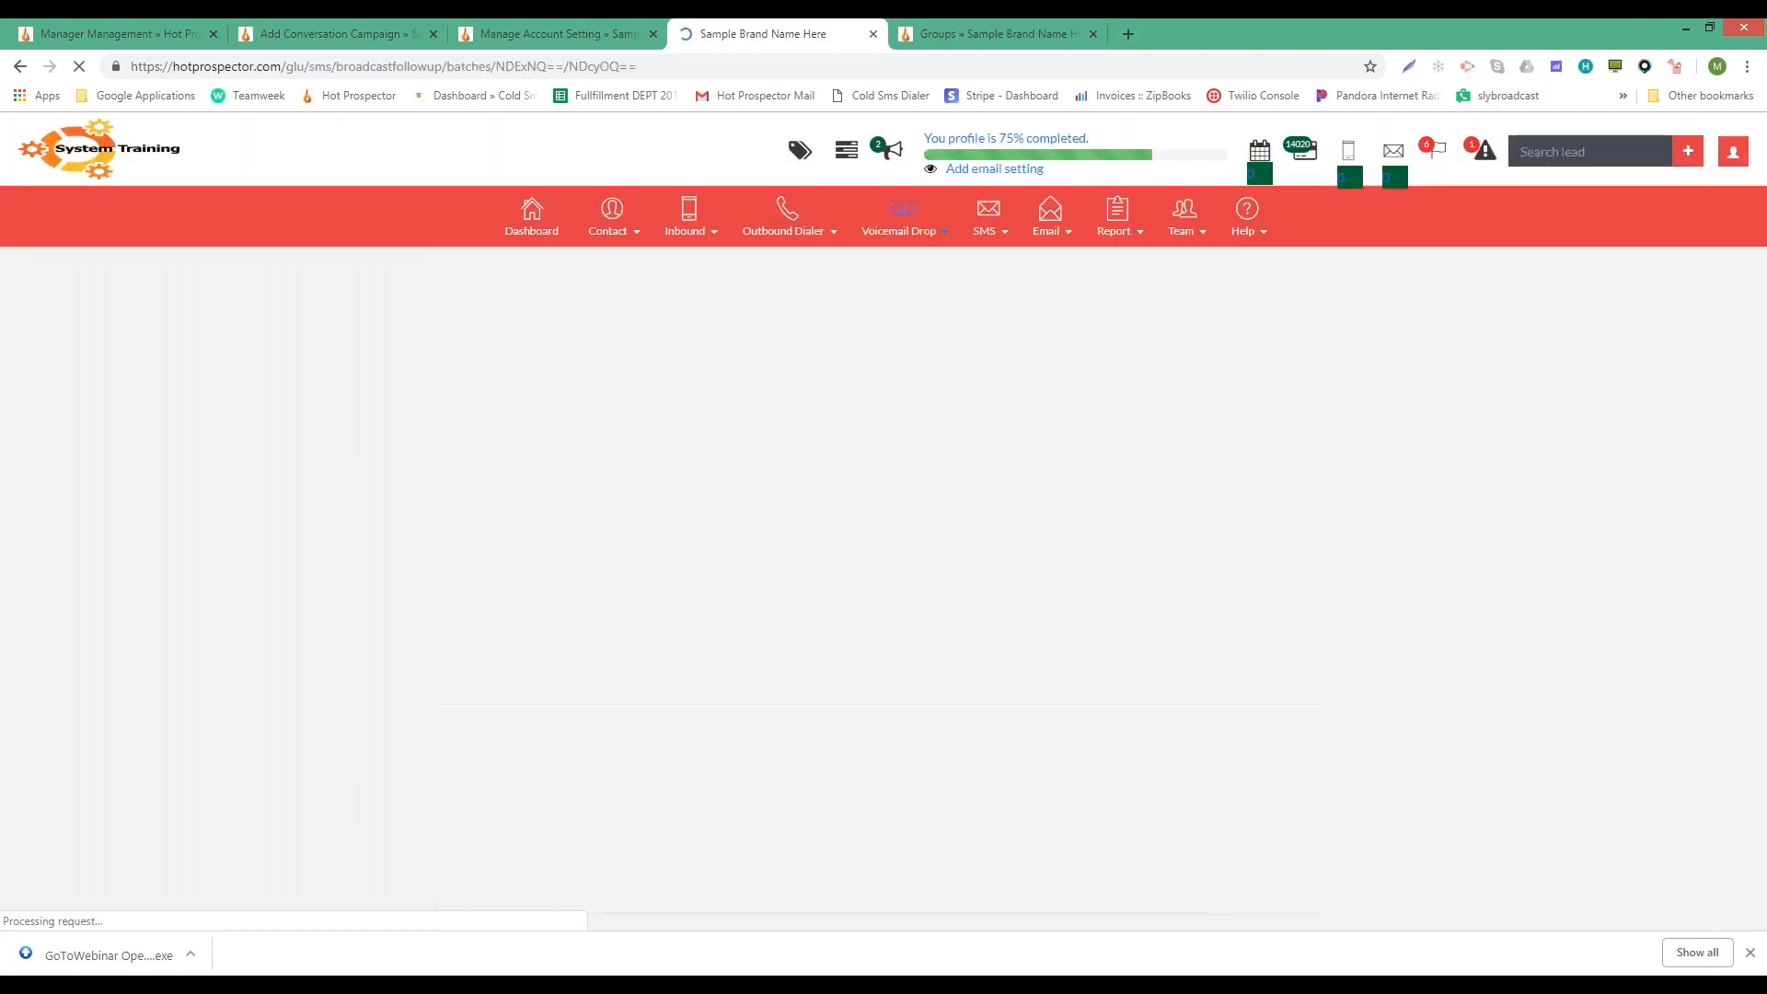
left_click(476, 276)
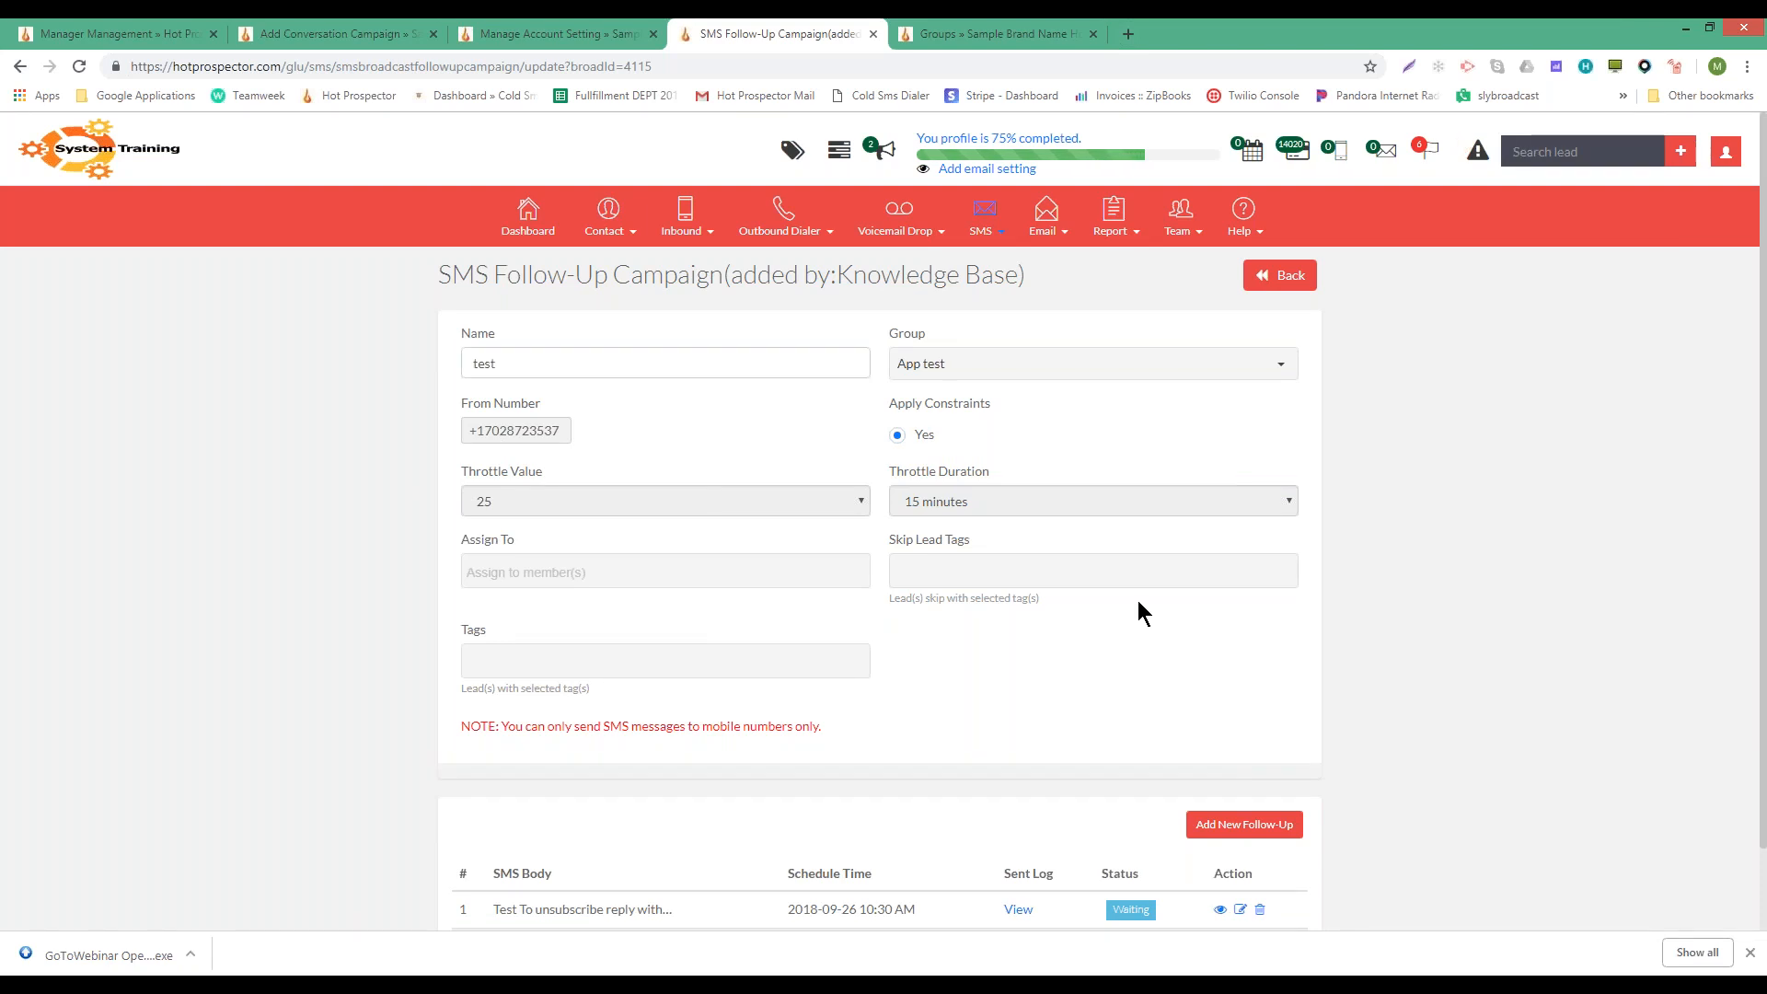
- Highlight the follow-ups' message text, the 10:45 AM time and the word unsubscribe
scroll(994, 709, "down", 1)
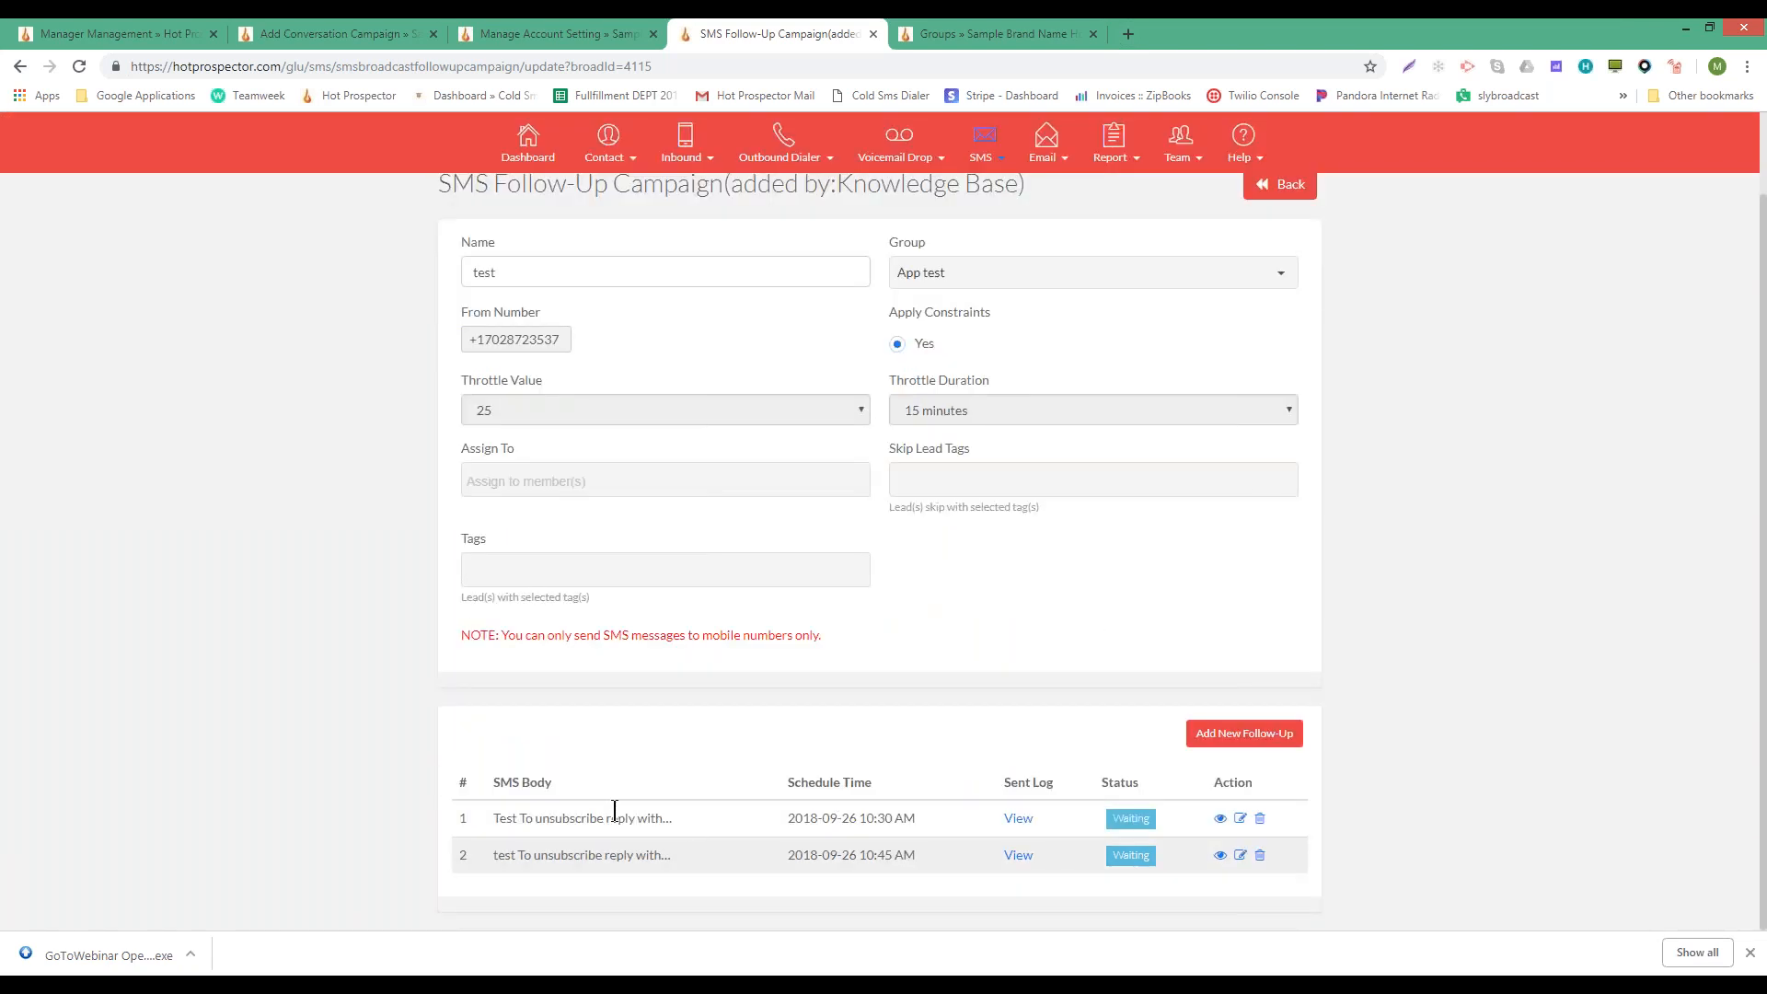
left_click_drag(493, 818, 687, 835)
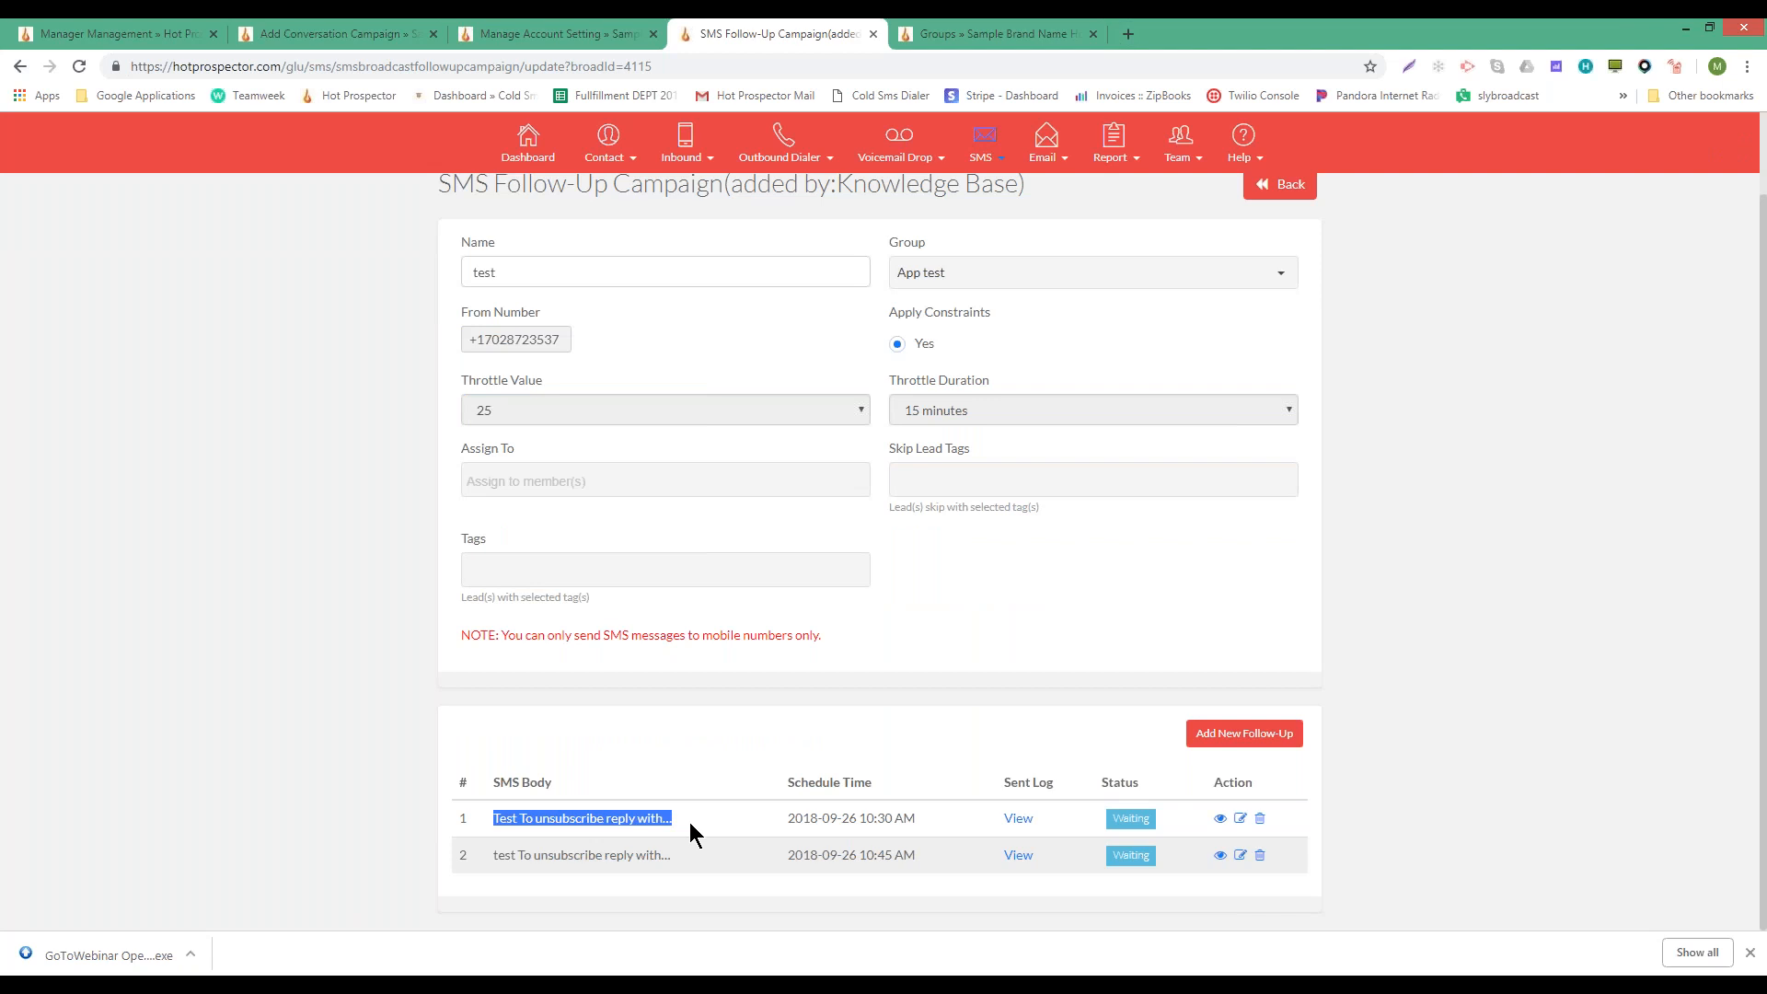
left_click(688, 832)
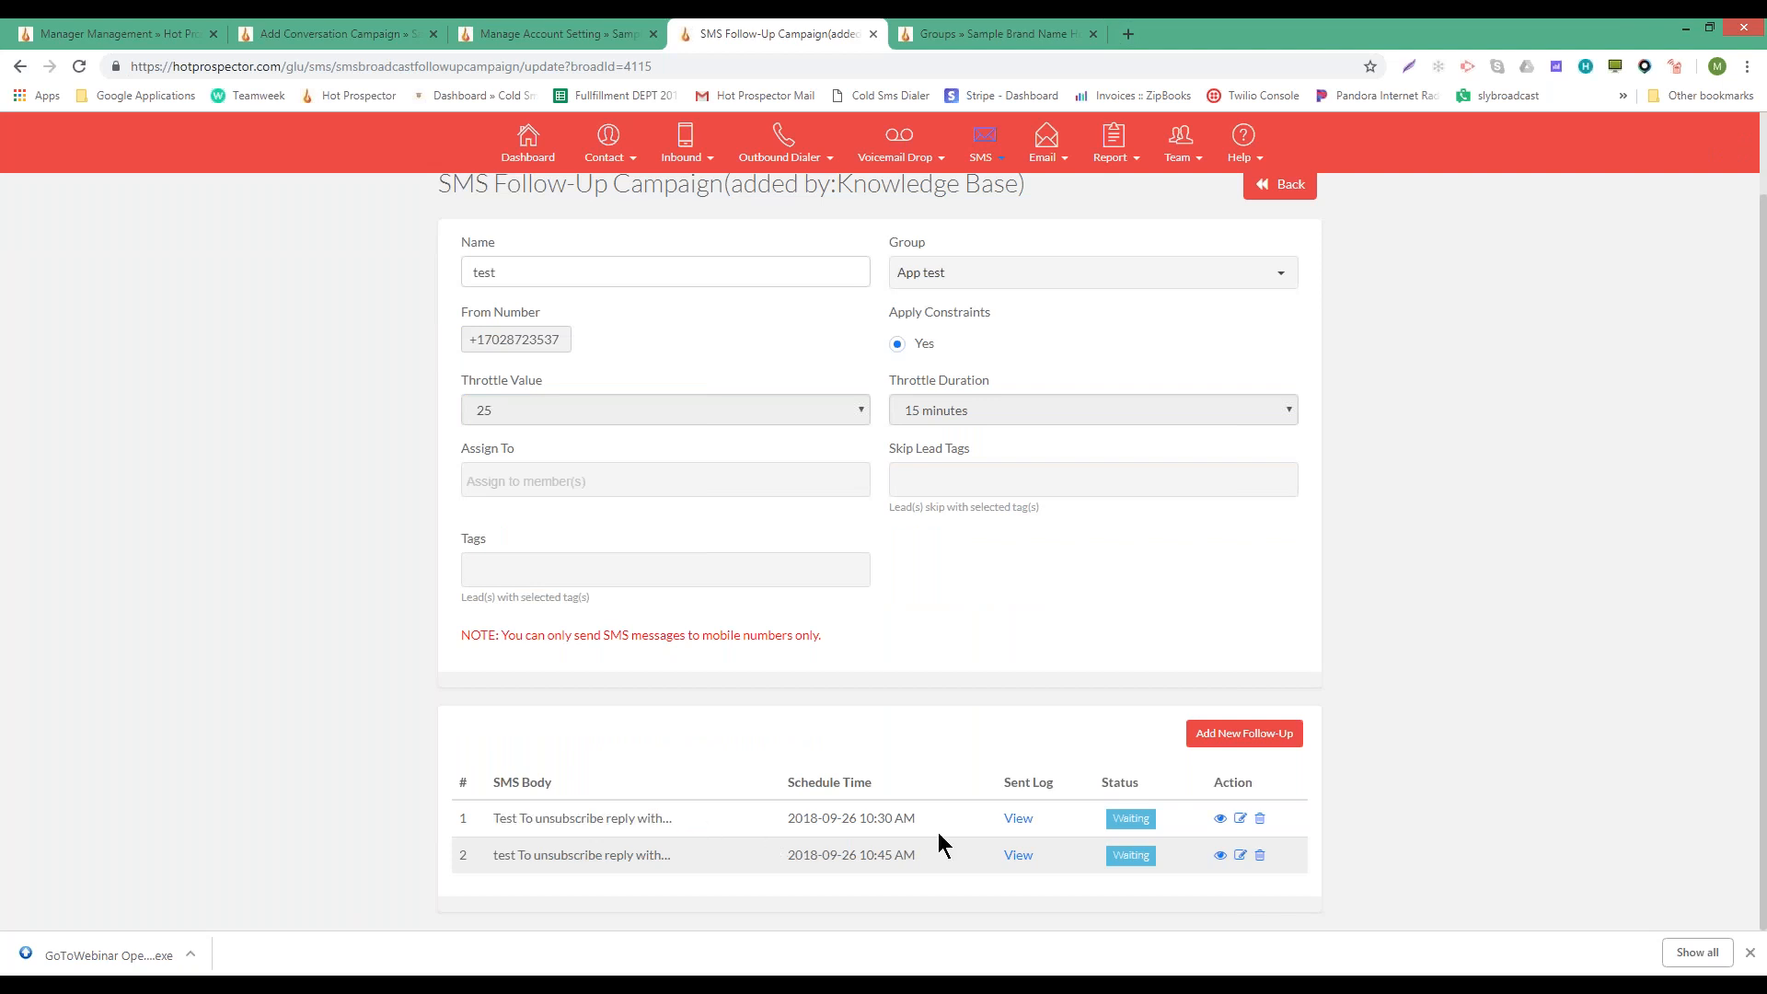
left_click_drag(488, 858, 694, 863)
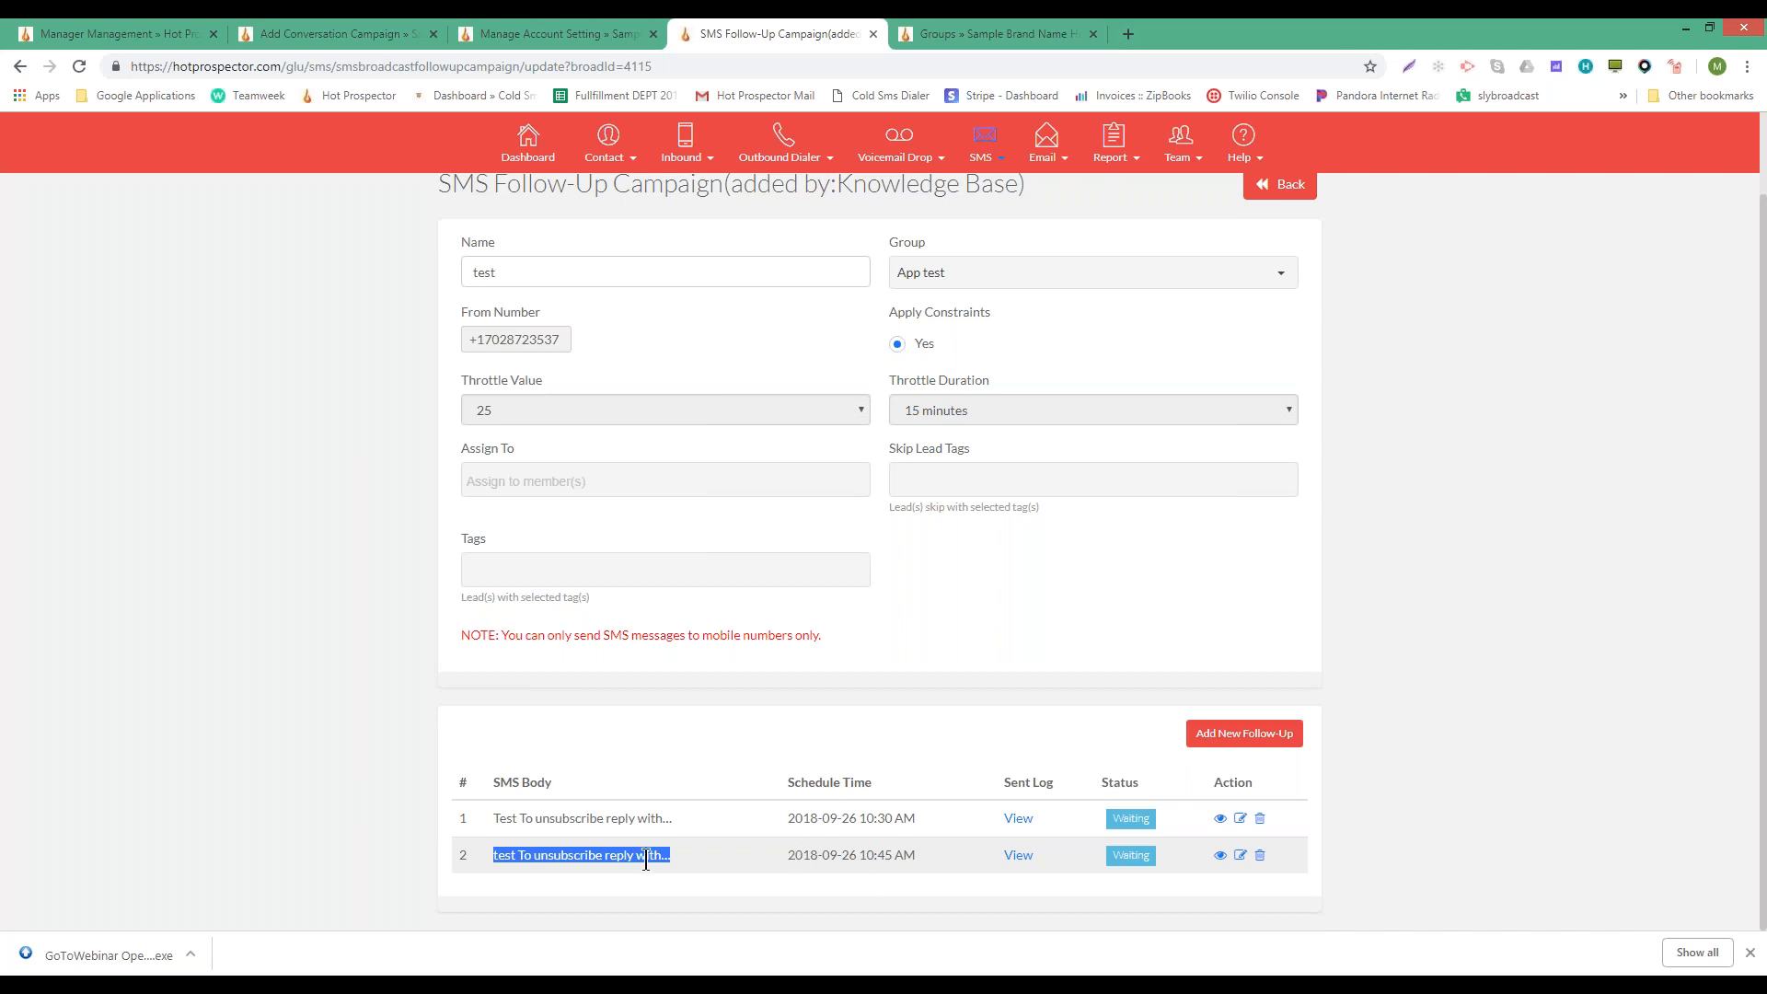
left_click_drag(862, 858, 924, 858)
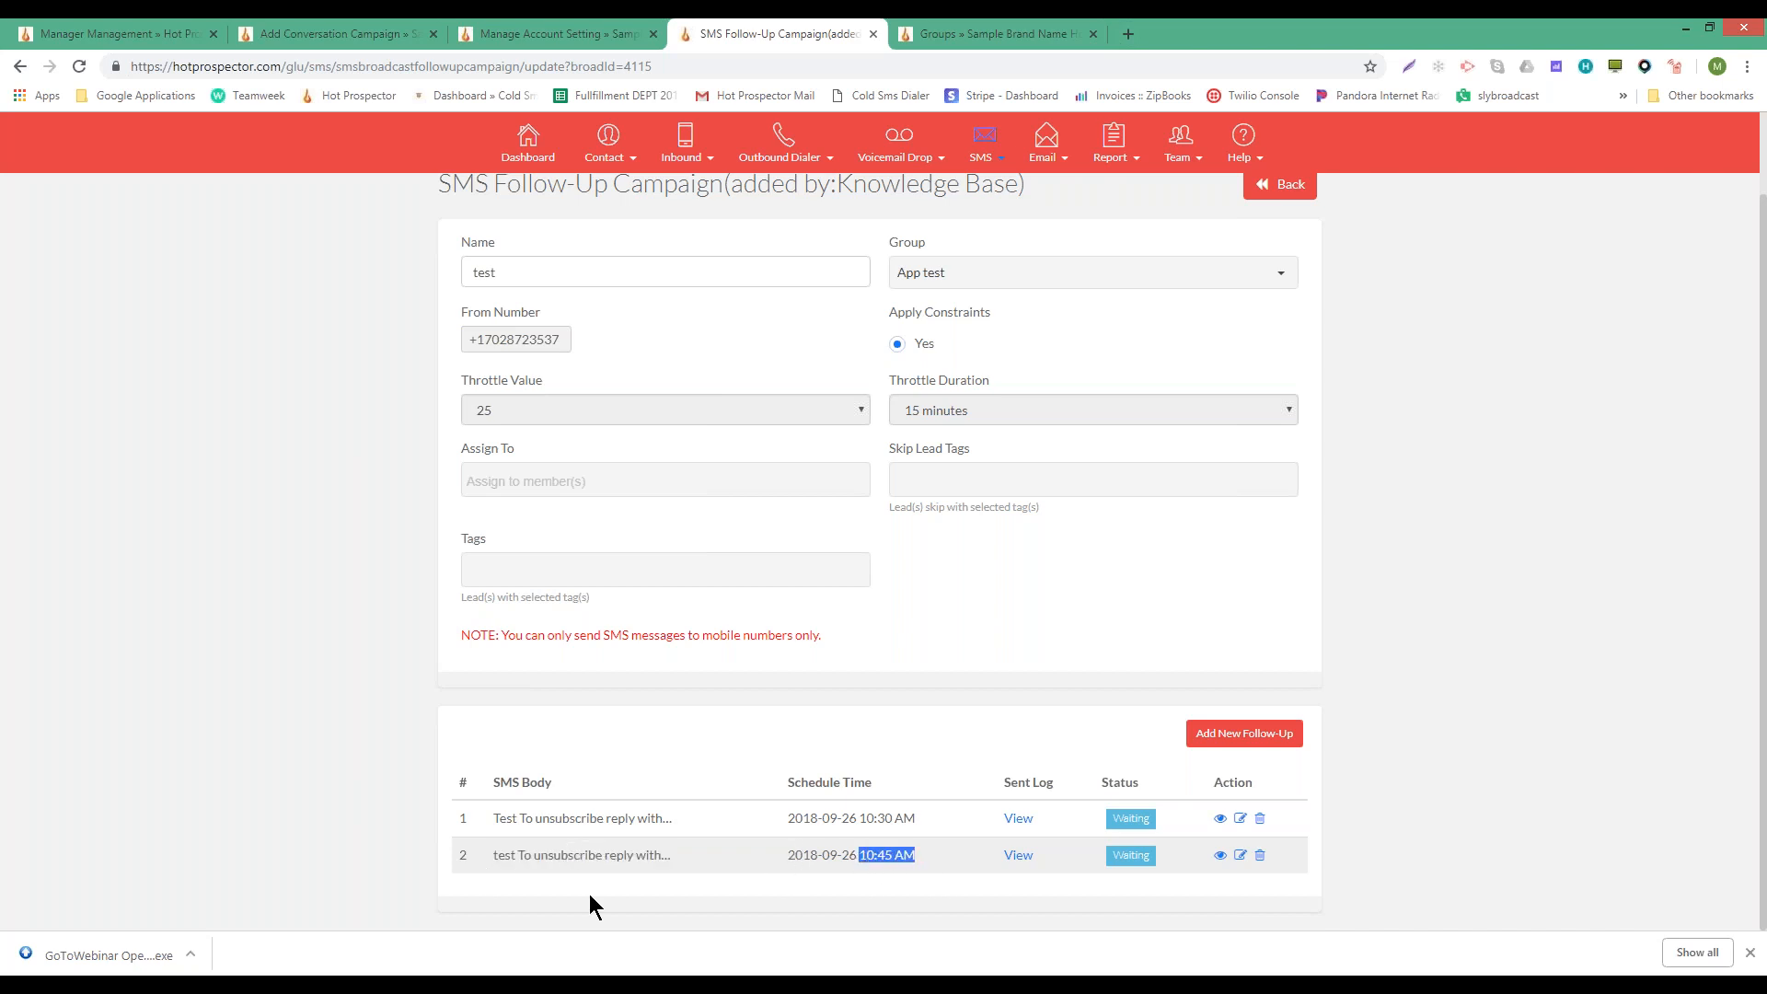
double_click(901, 865)
left_click_drag(488, 852, 729, 863)
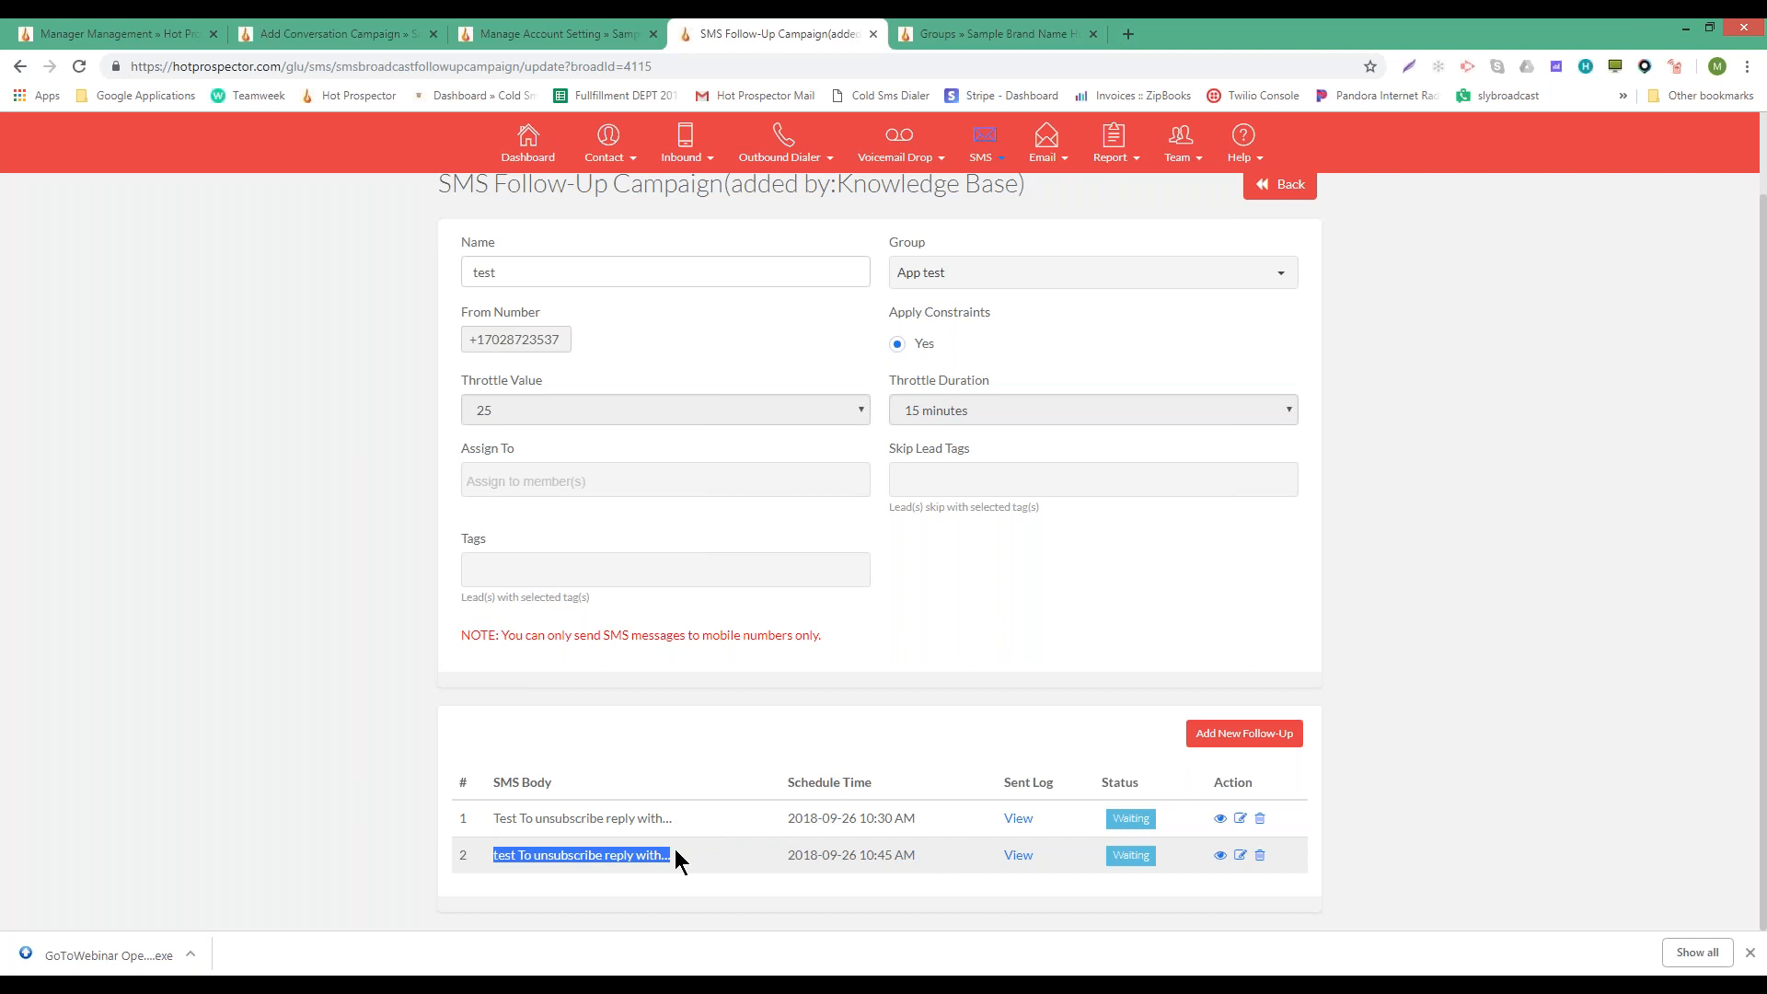
double_click(571, 855)
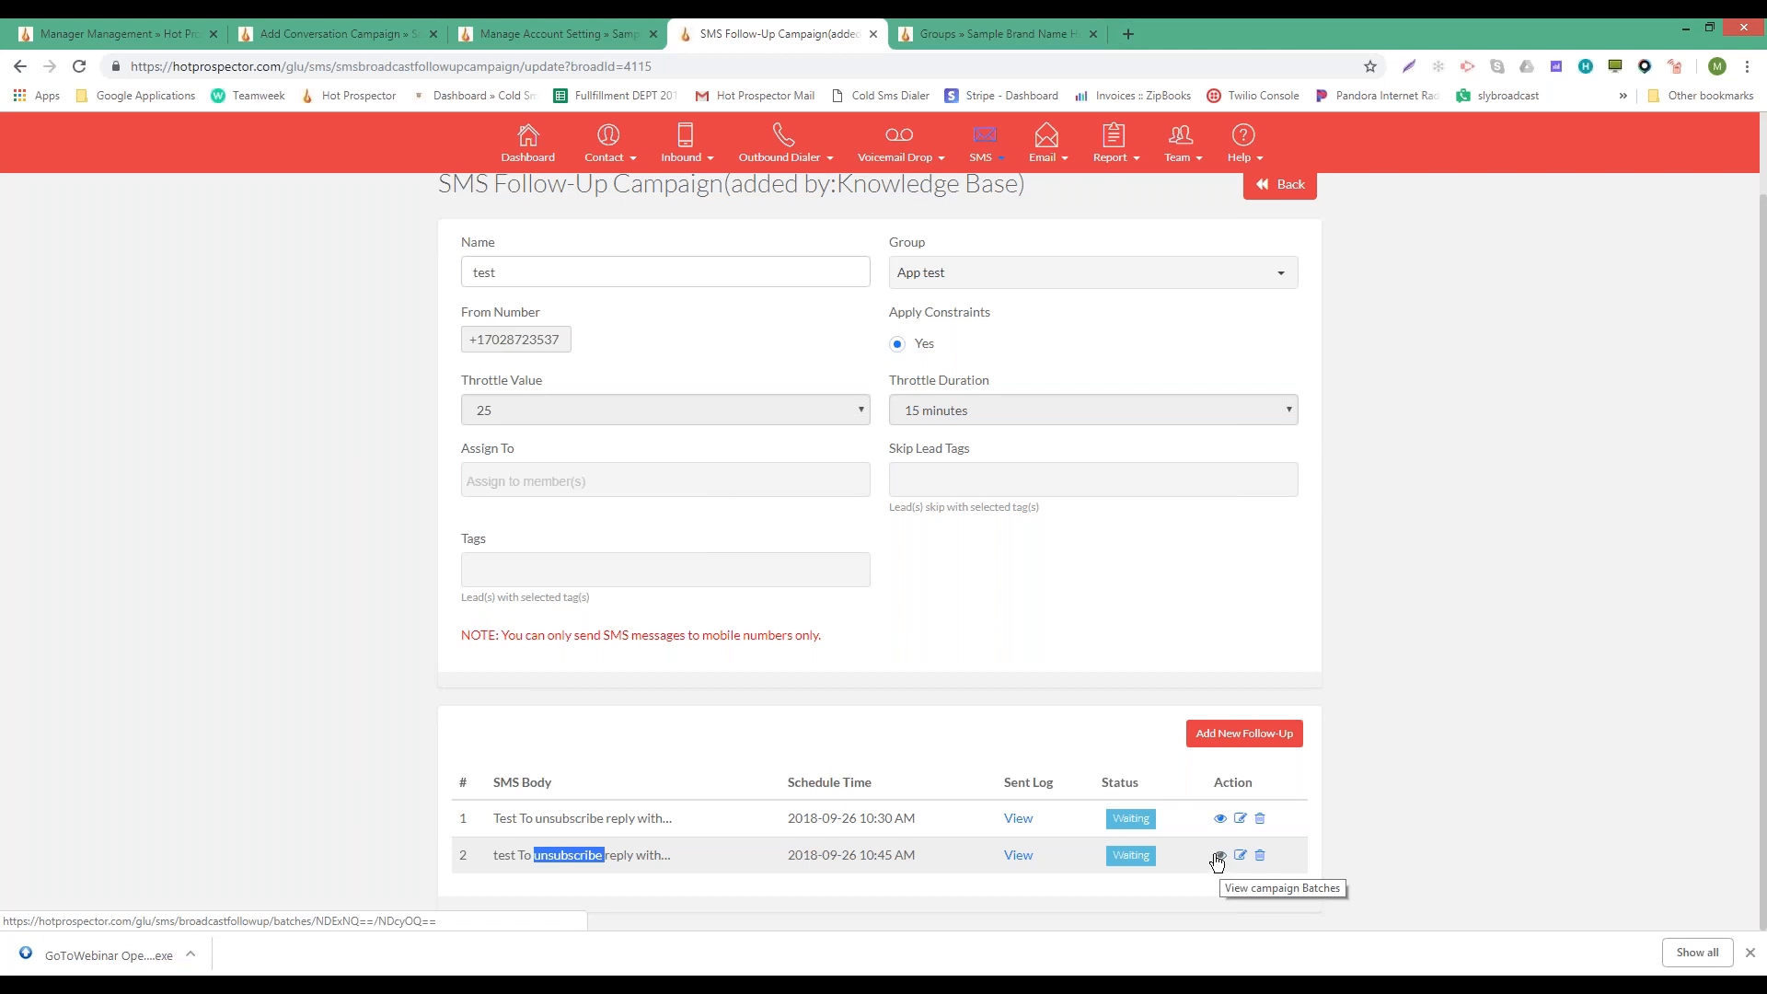
left_click(1069, 732)
- Return to the top of the page and open the SMS menu
scroll(1069, 731, "up", 2)
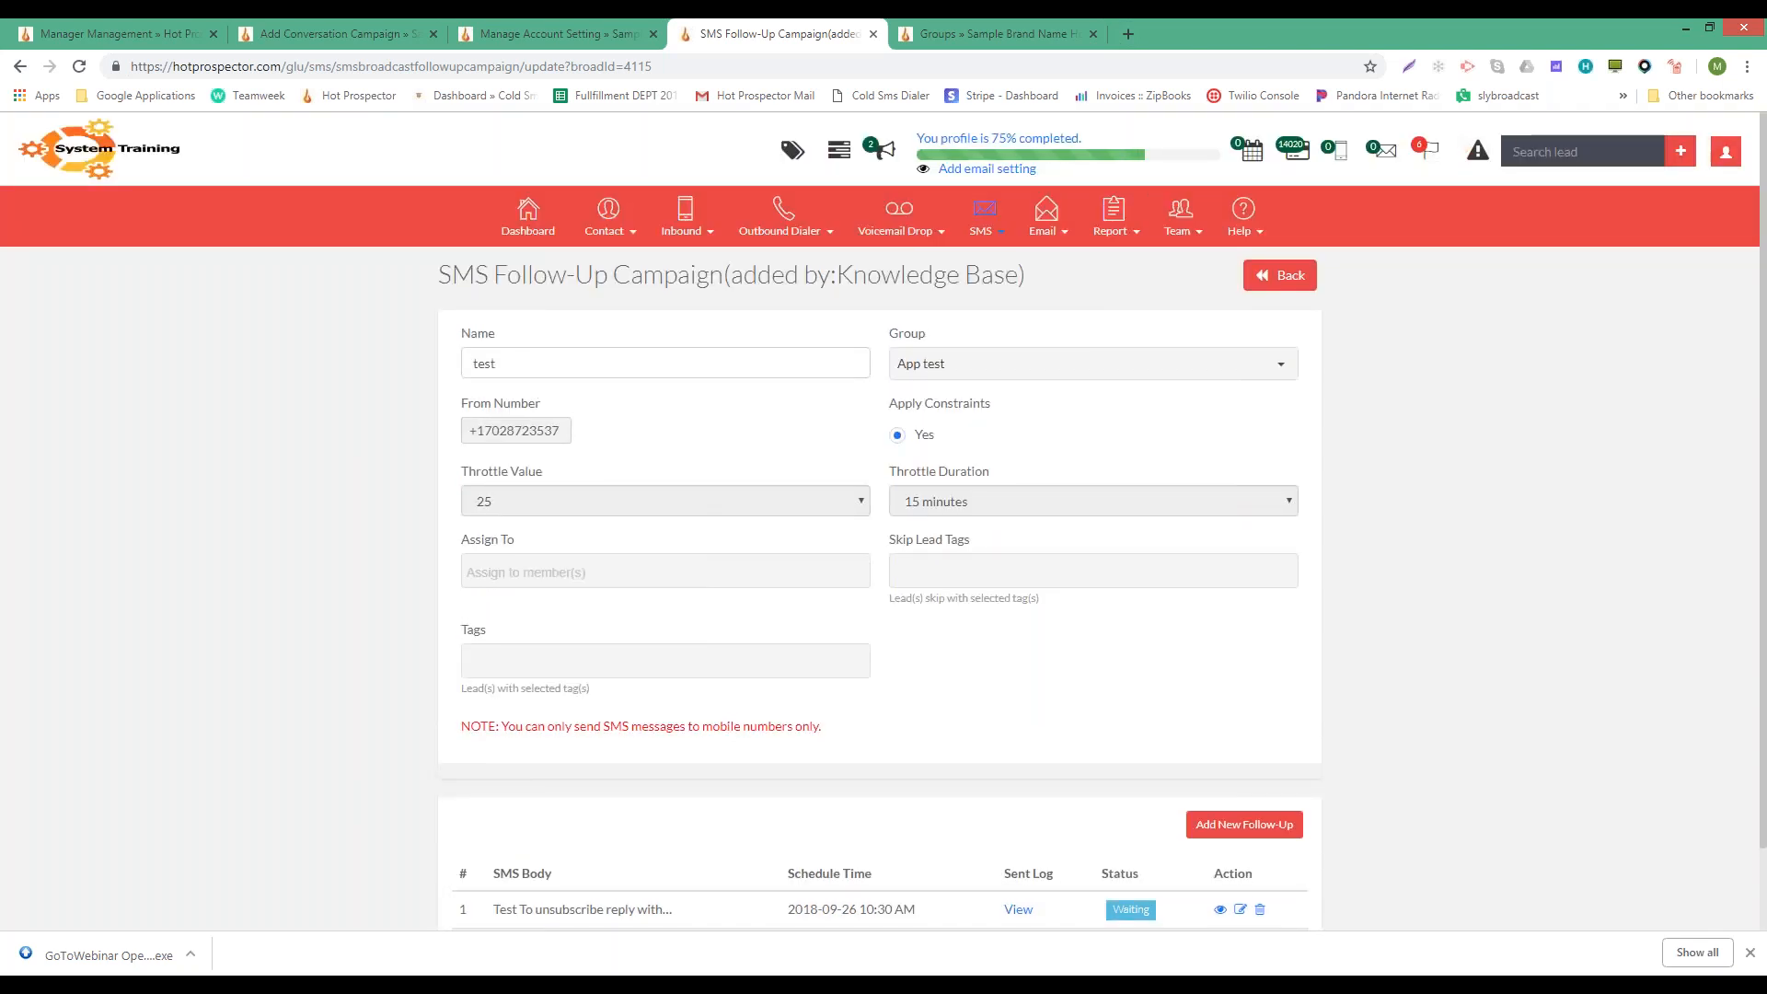
scroll(1237, 727, "down", 1)
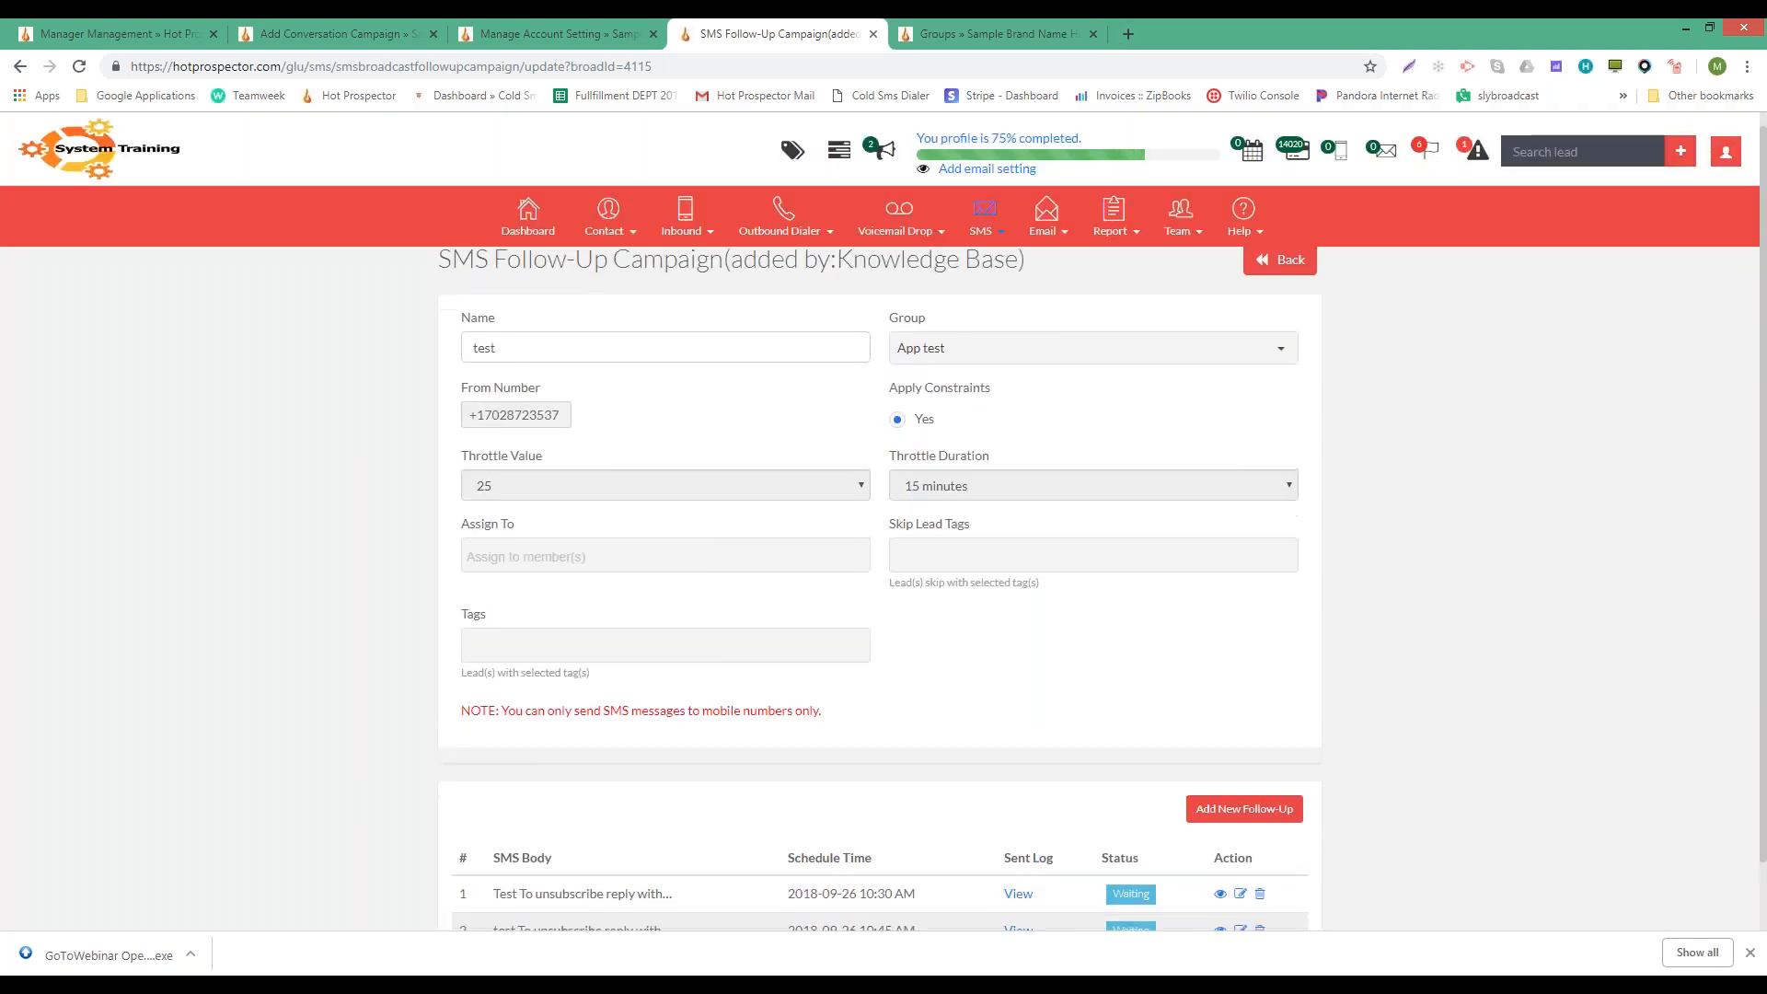
scroll(1238, 727, "up", 1)
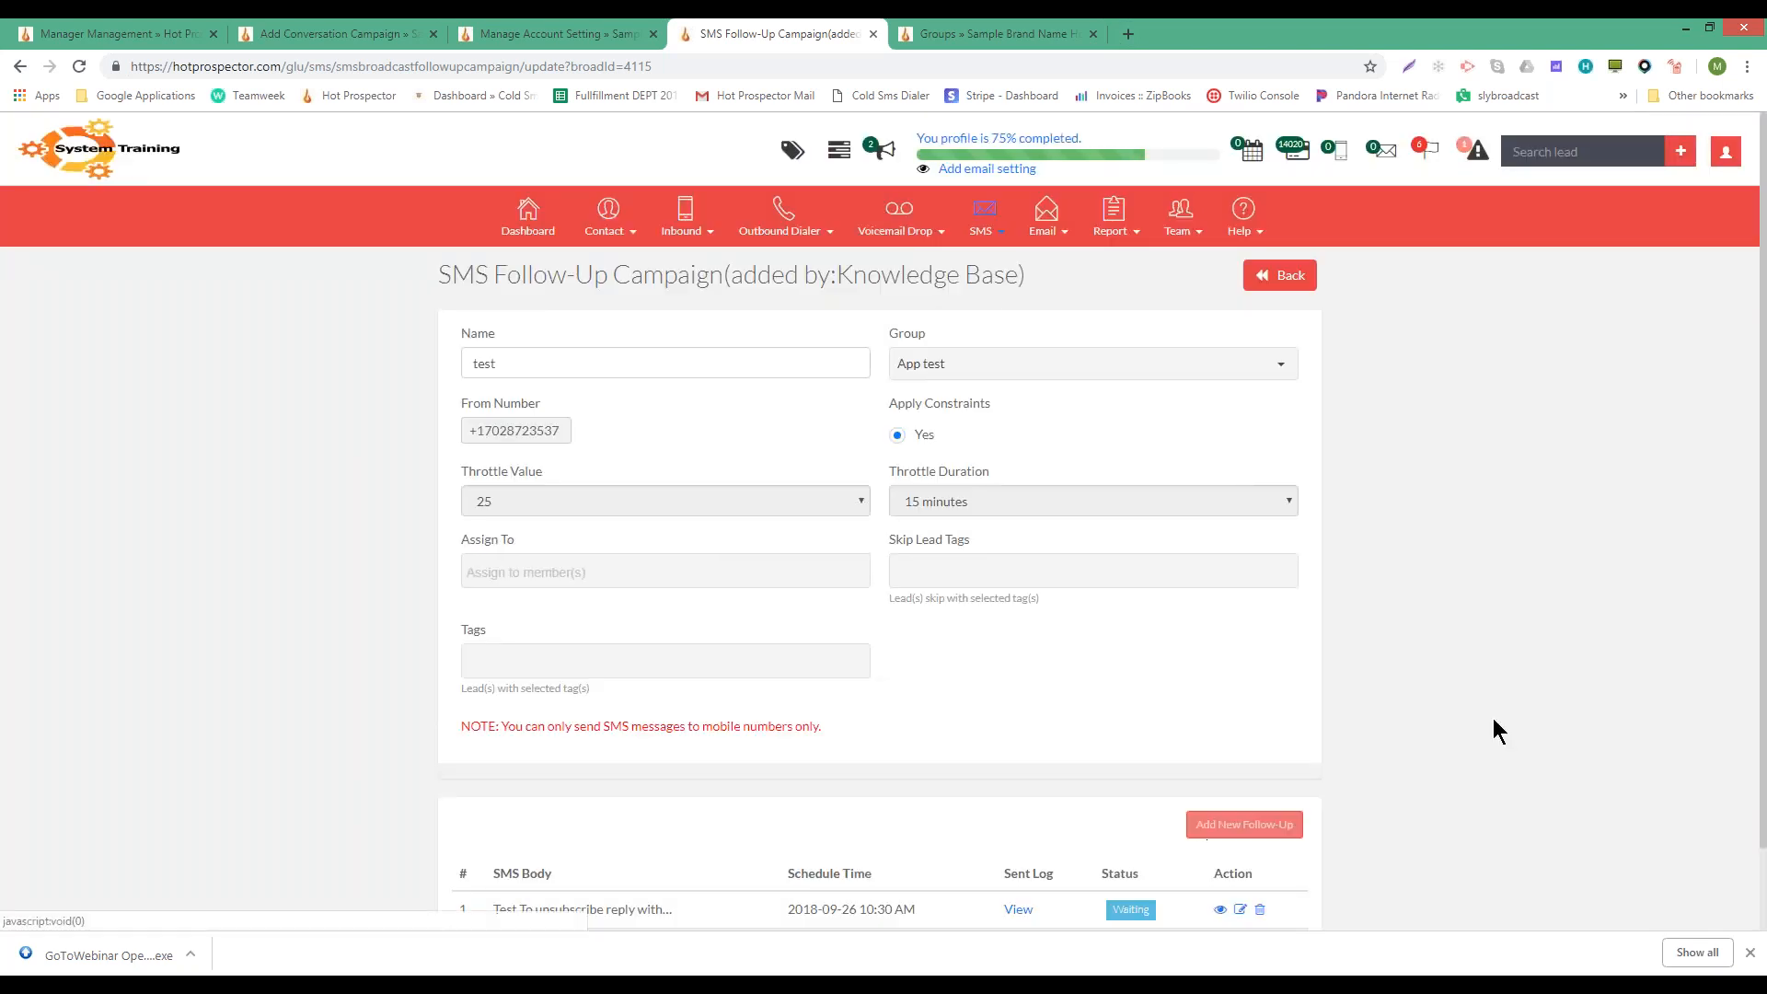
scroll(1366, 757, "down", 1)
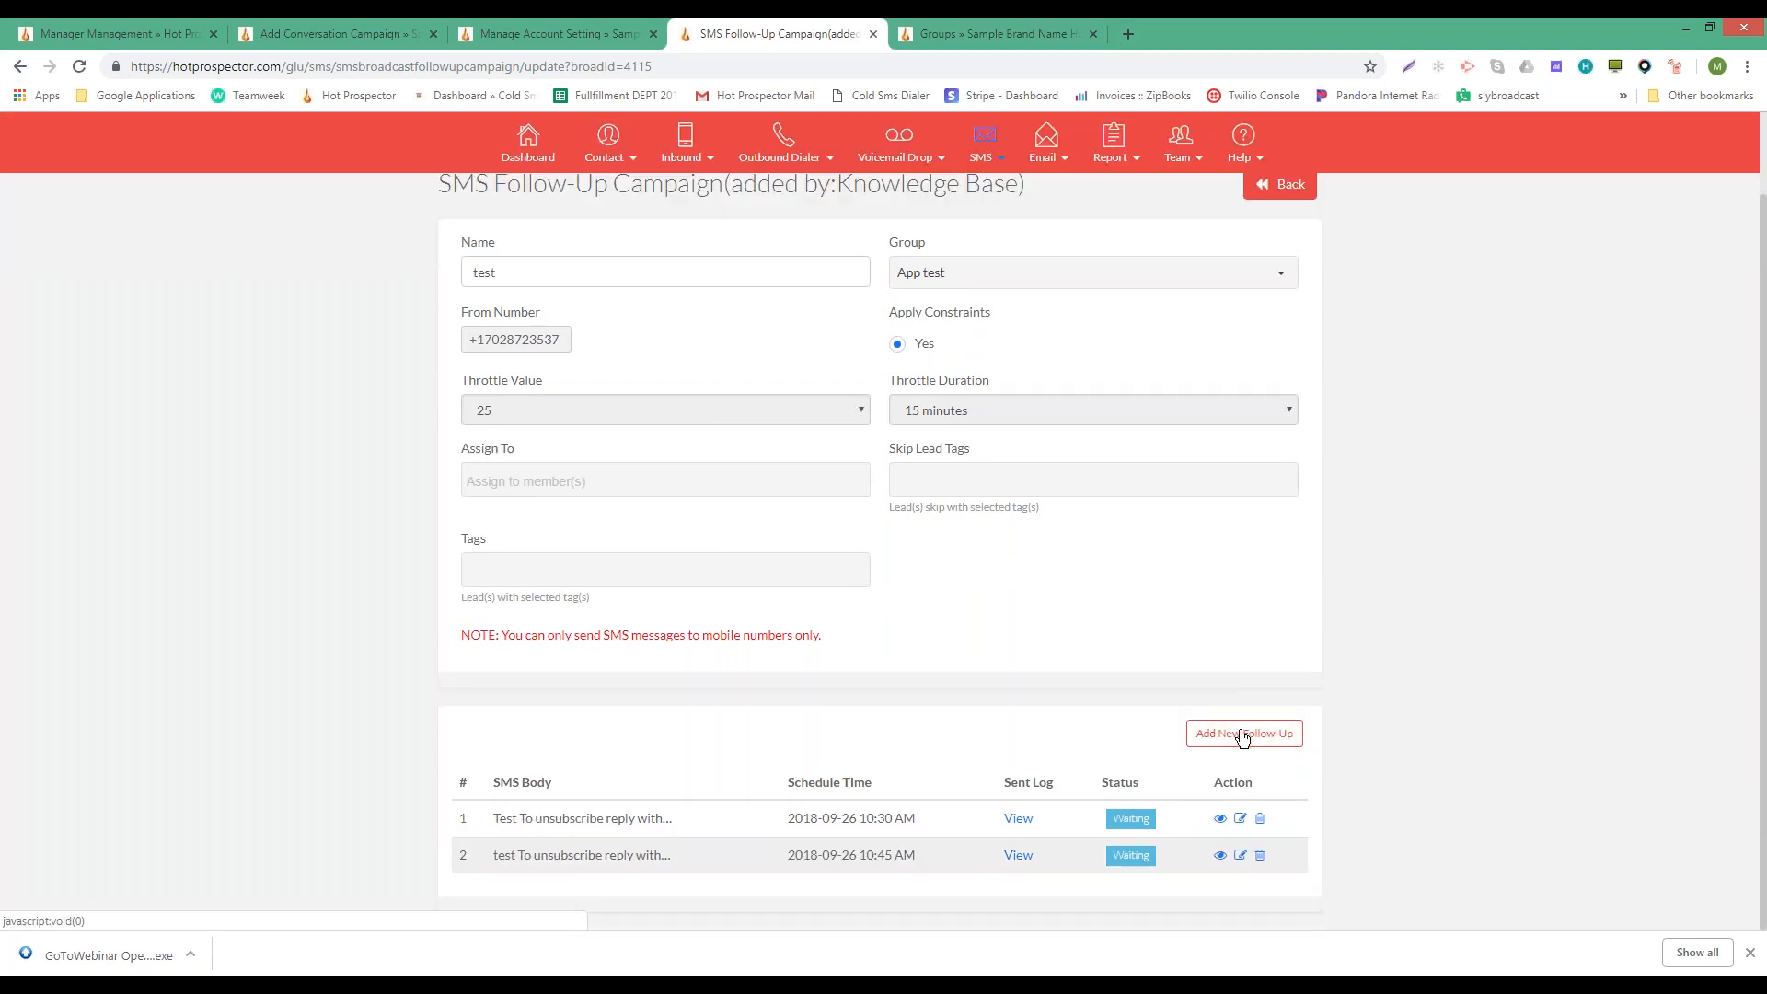
scroll(1200, 649, "up", 1)
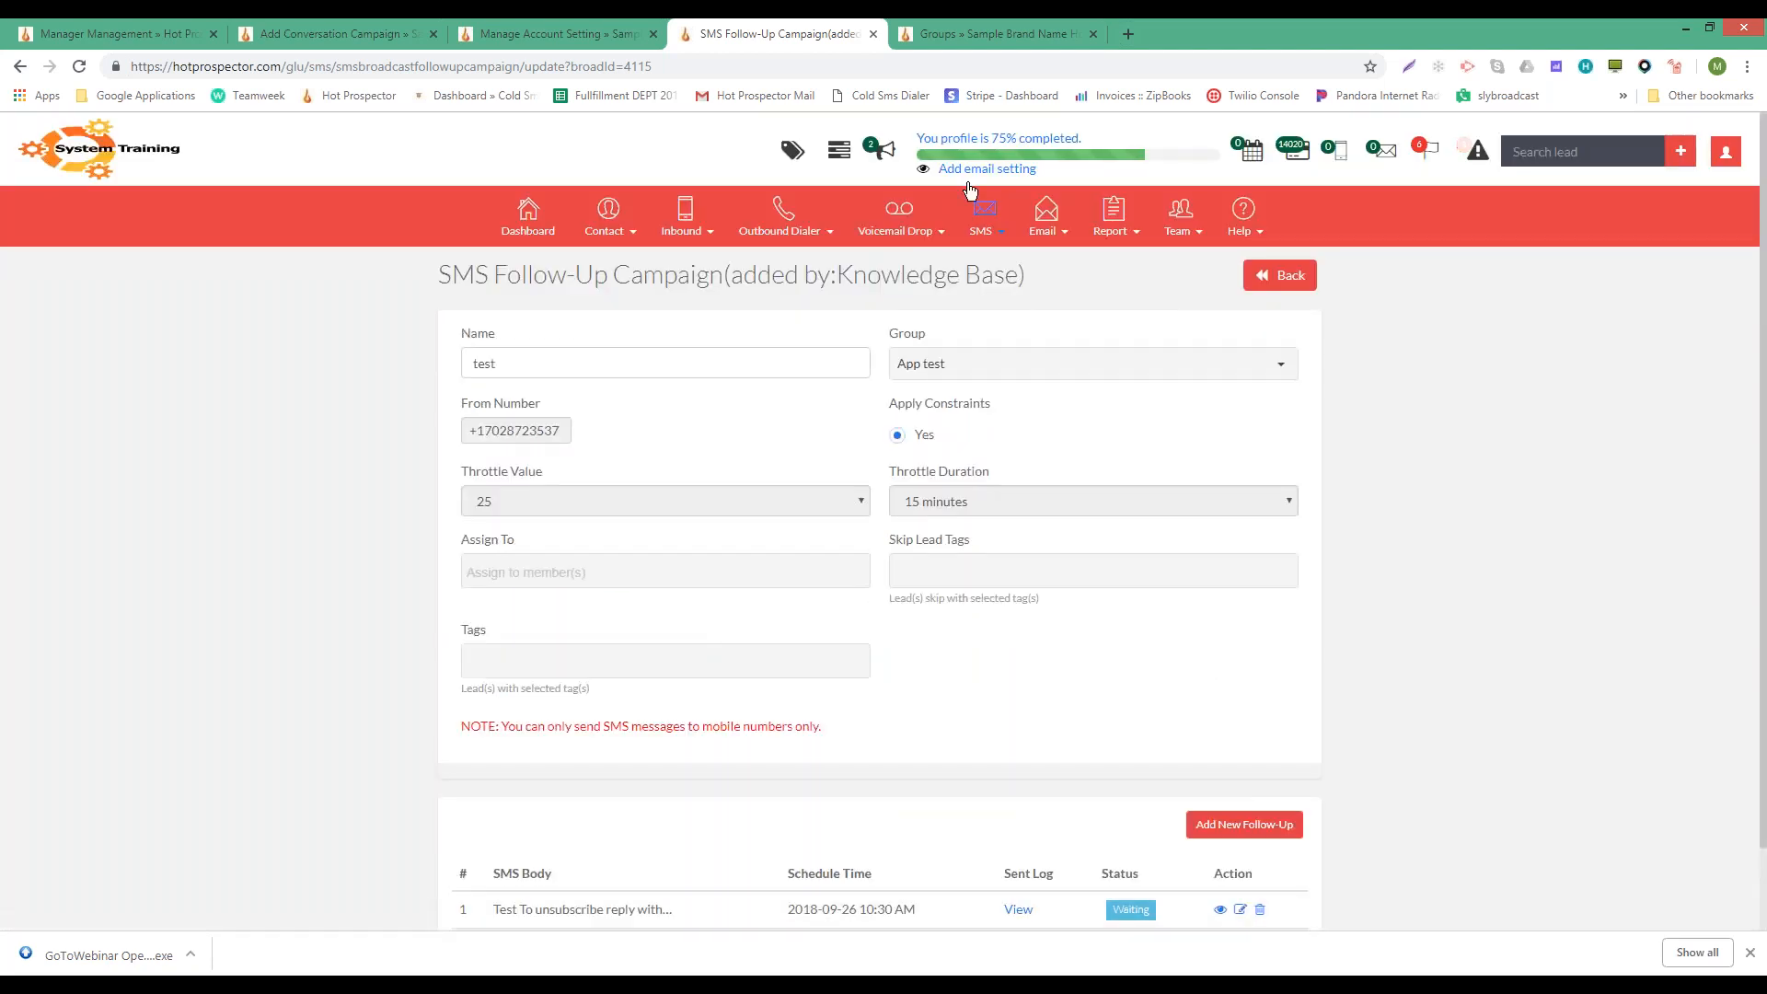
left_click(983, 214)
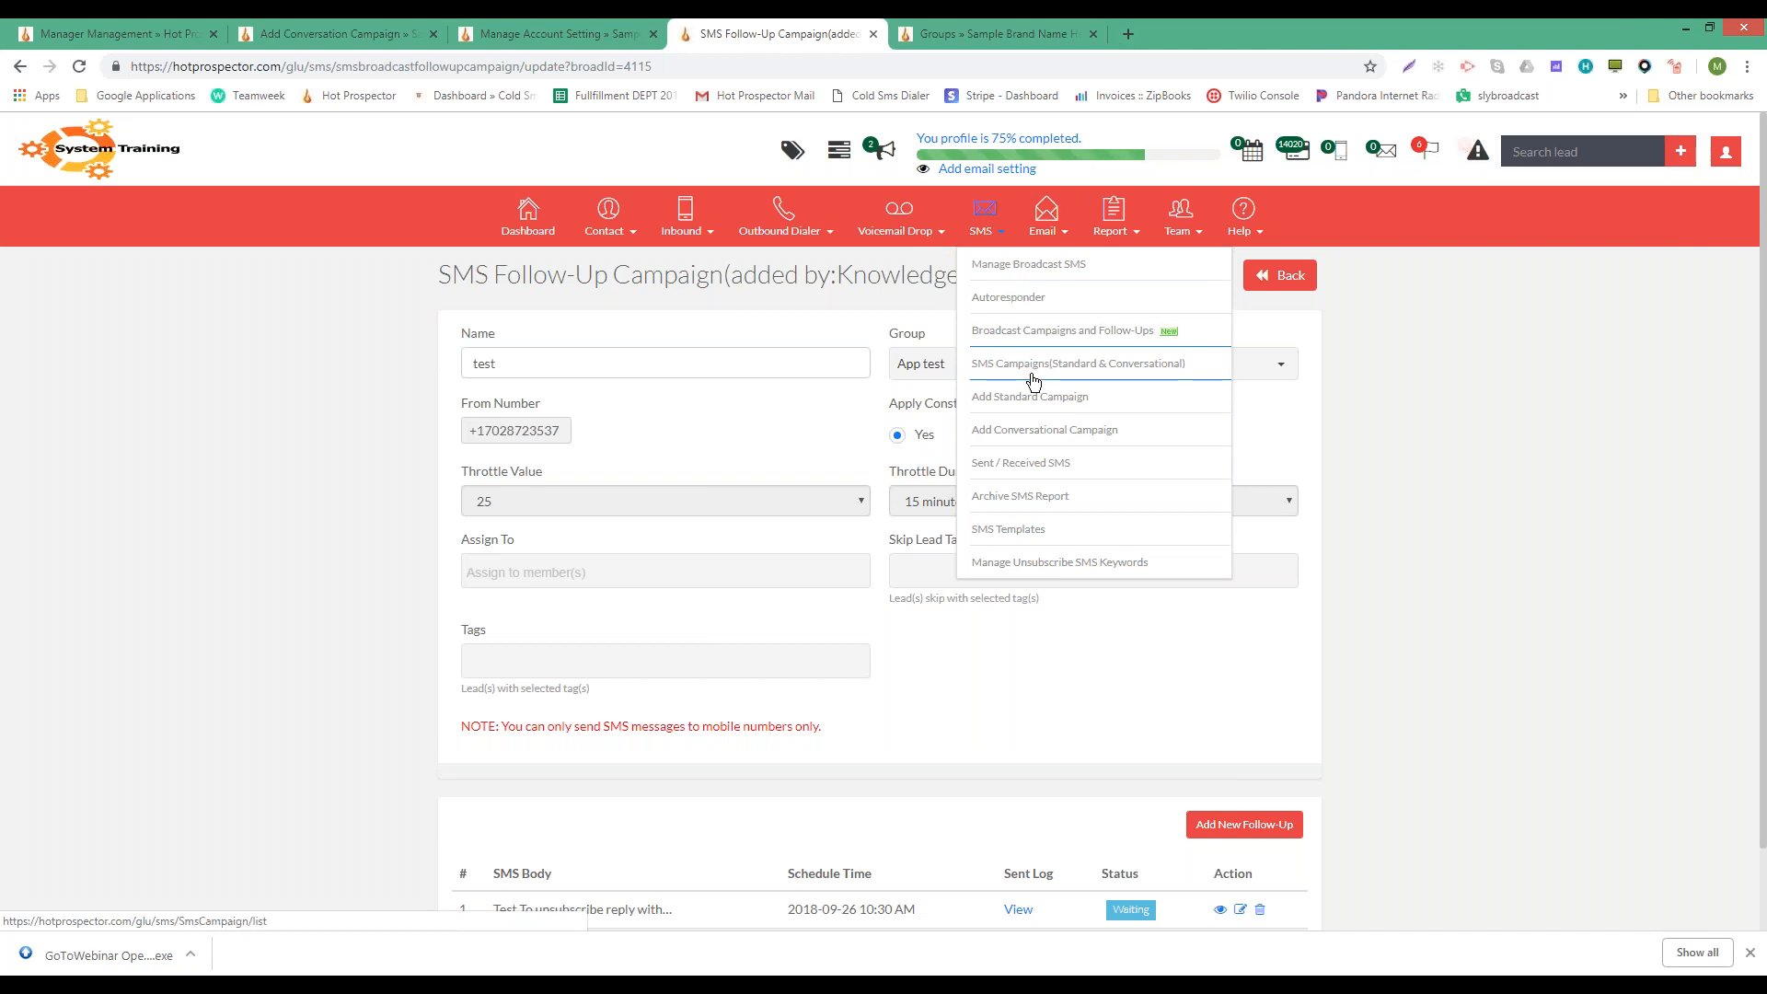
- Visit SMS Autoresponder, then Broadcast Campaigns and Follow-Ups, then go back to Autoresponder
left_click(1024, 304)
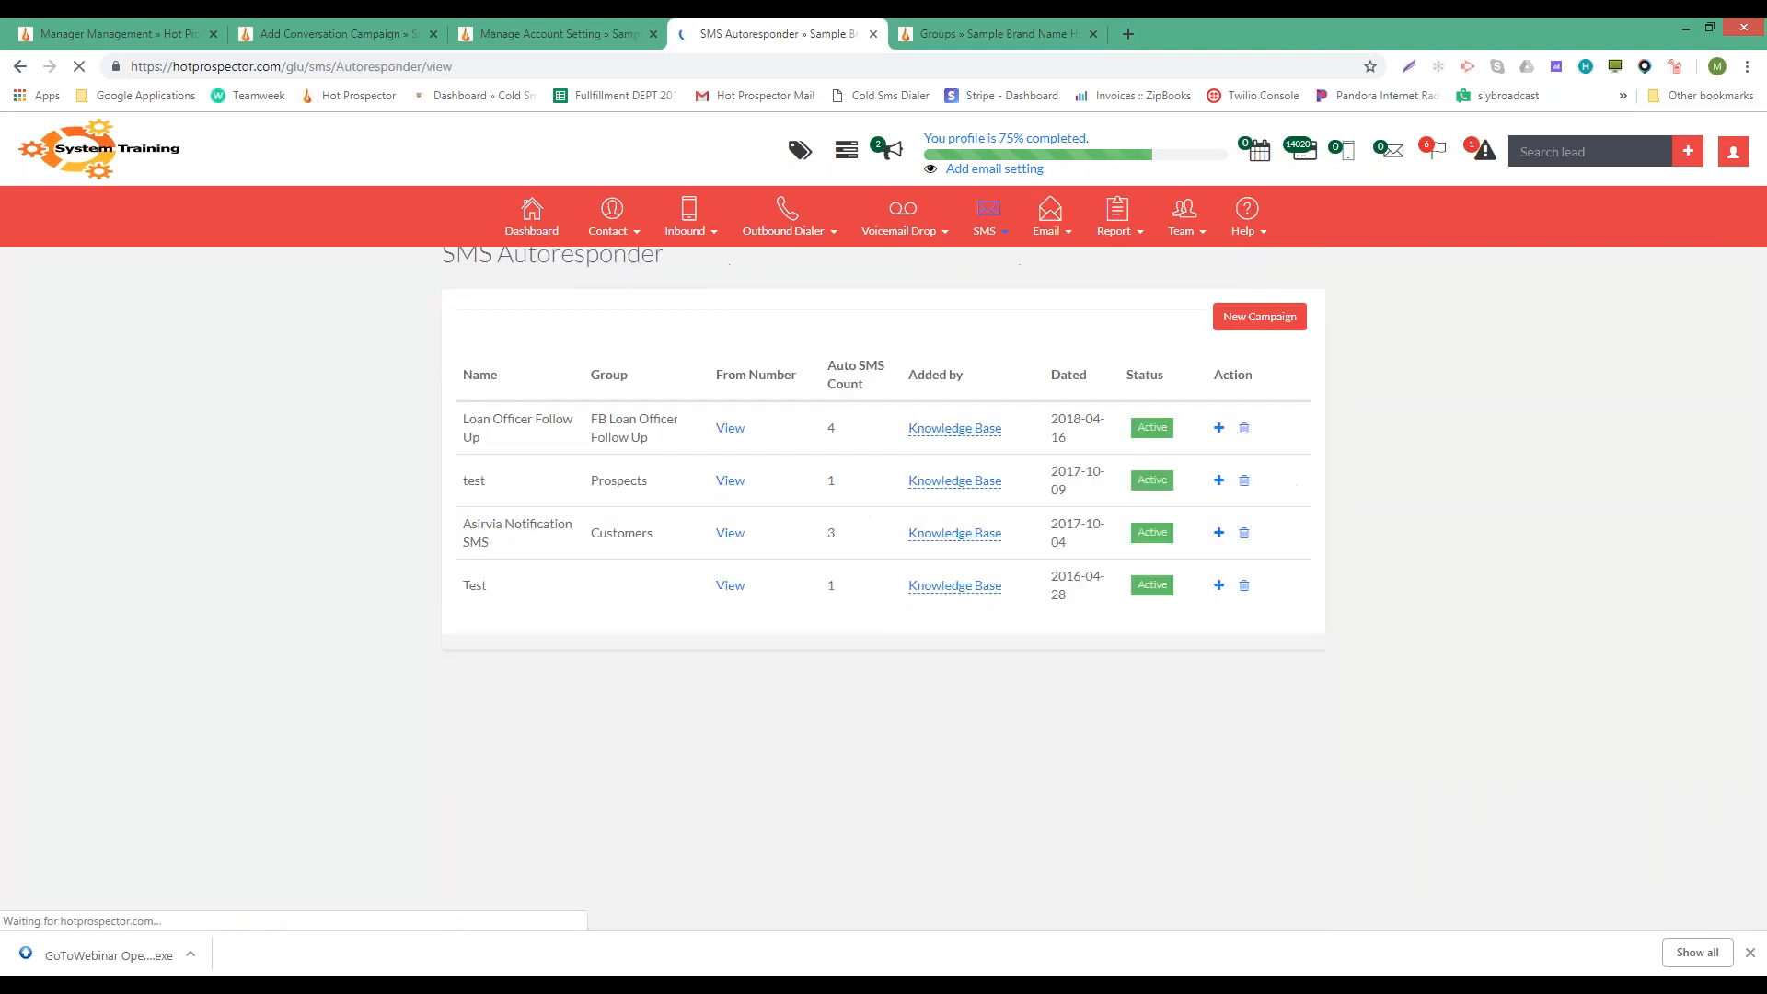
left_click(989, 228)
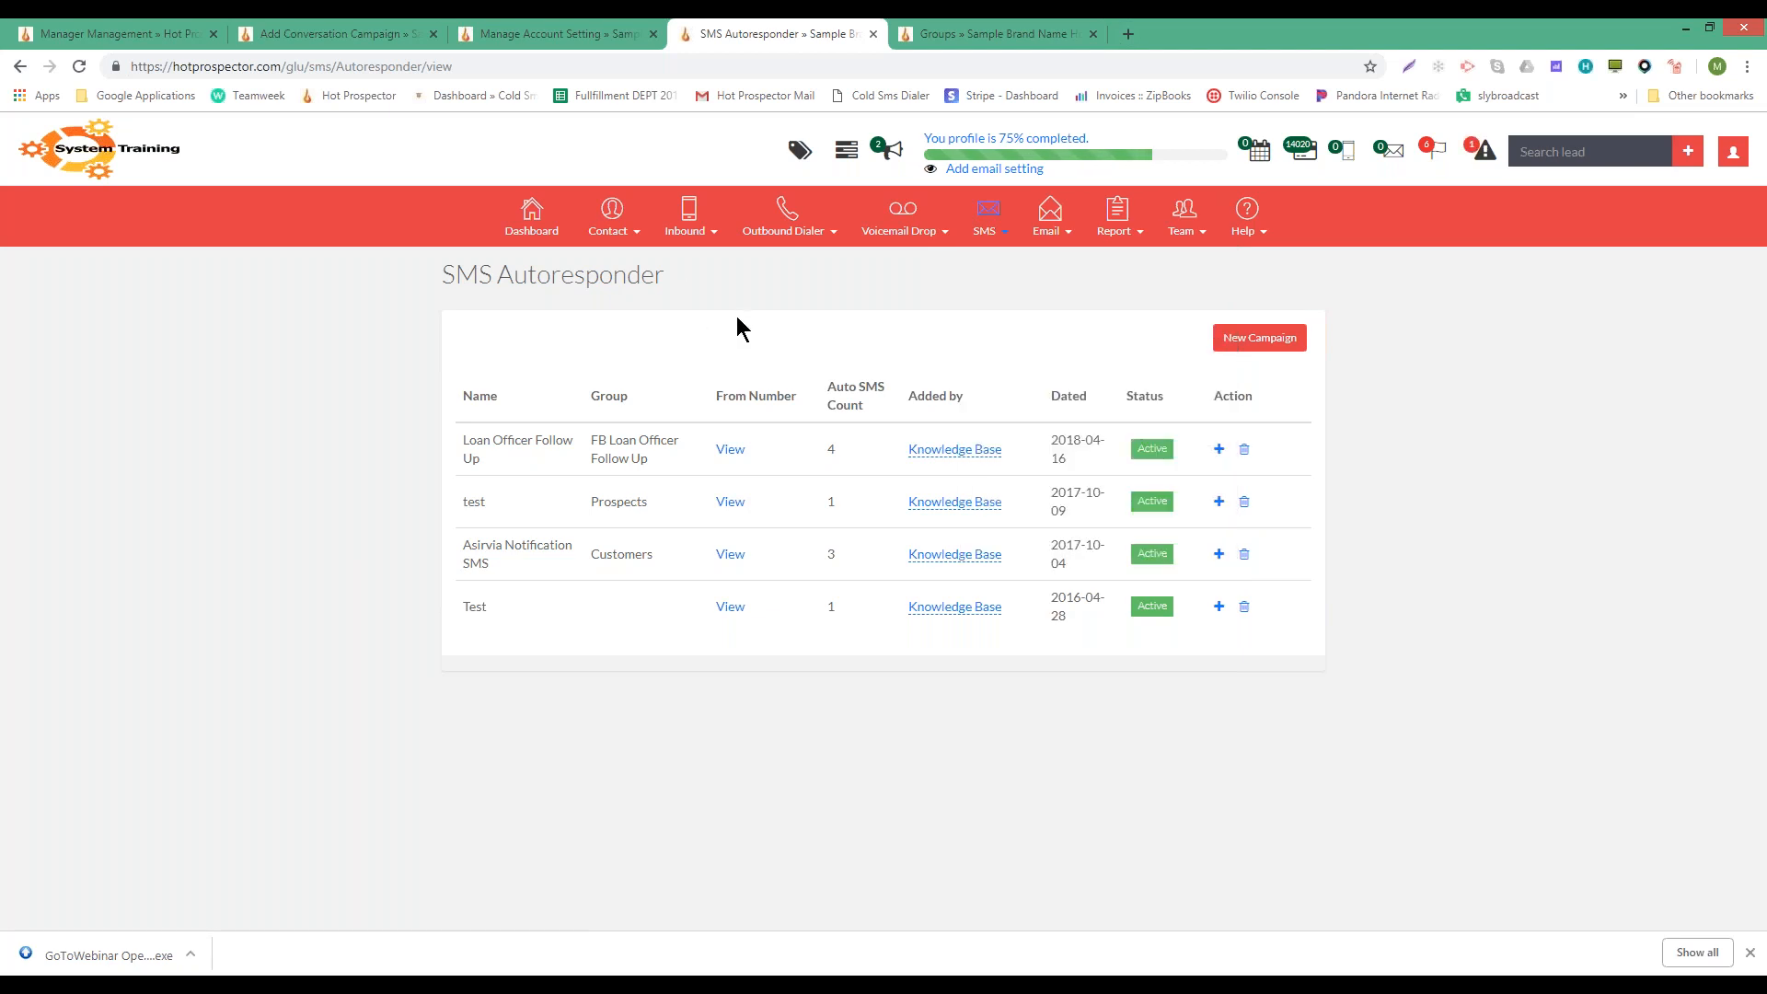
mouse_move(994, 230)
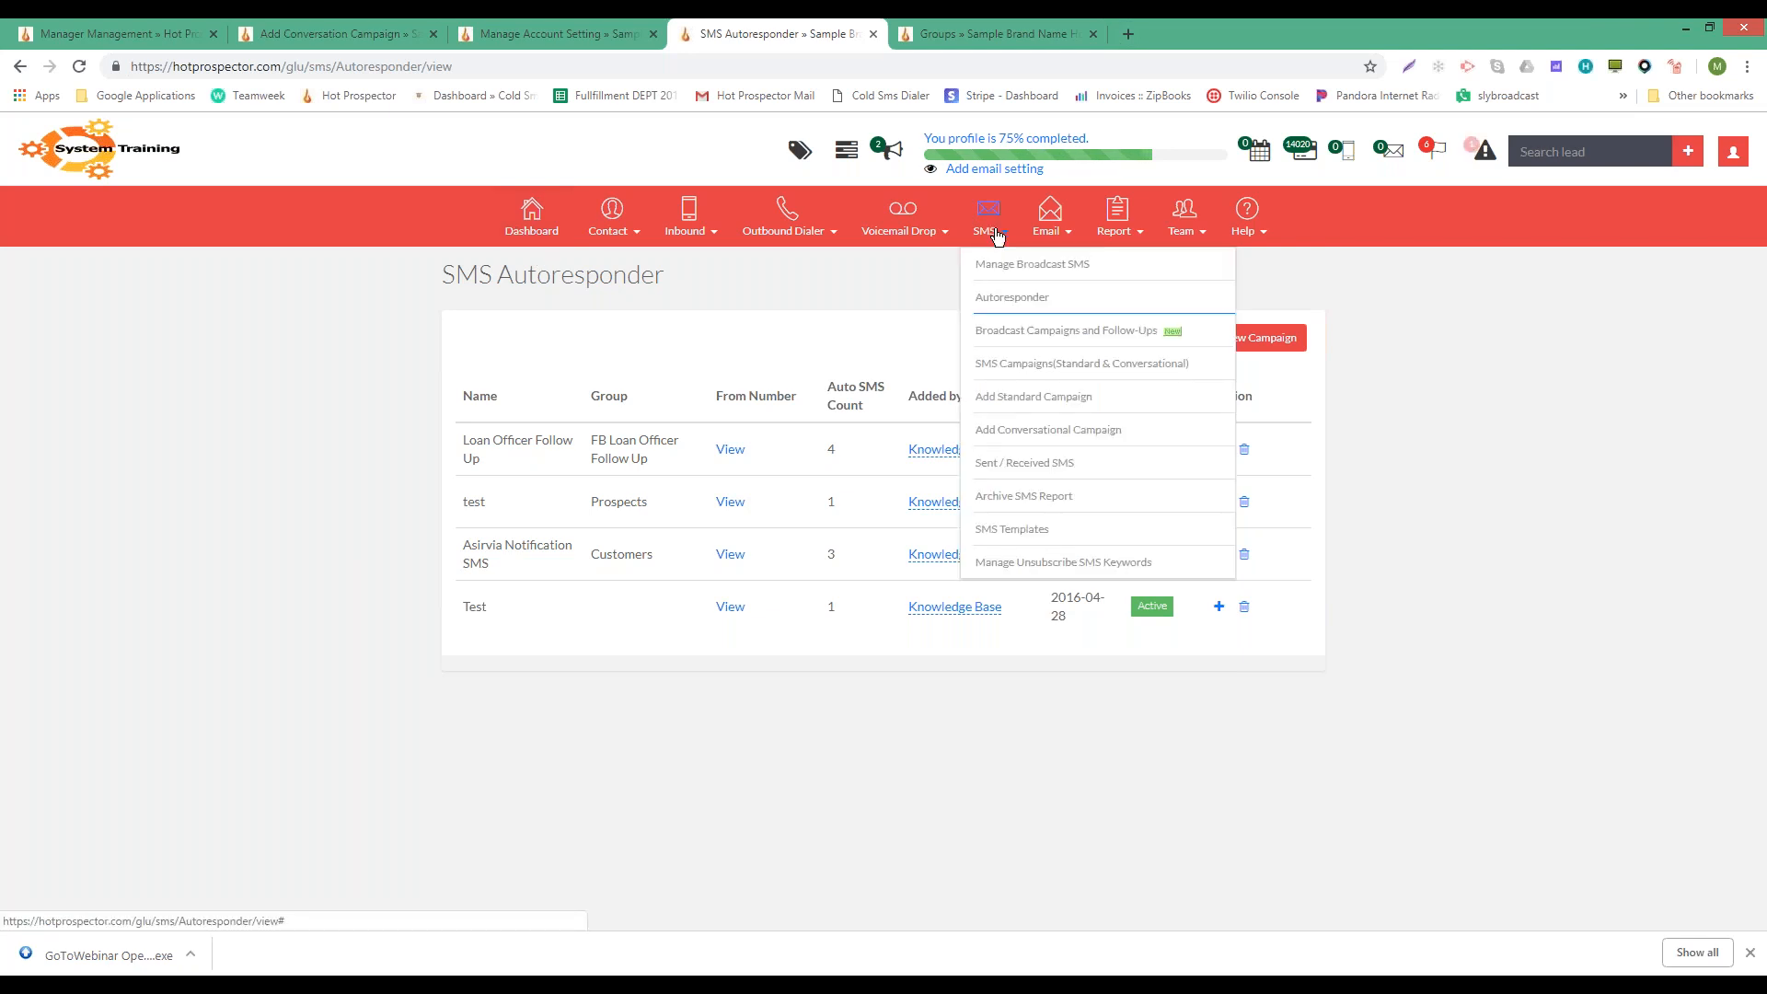
left_click(1066, 330)
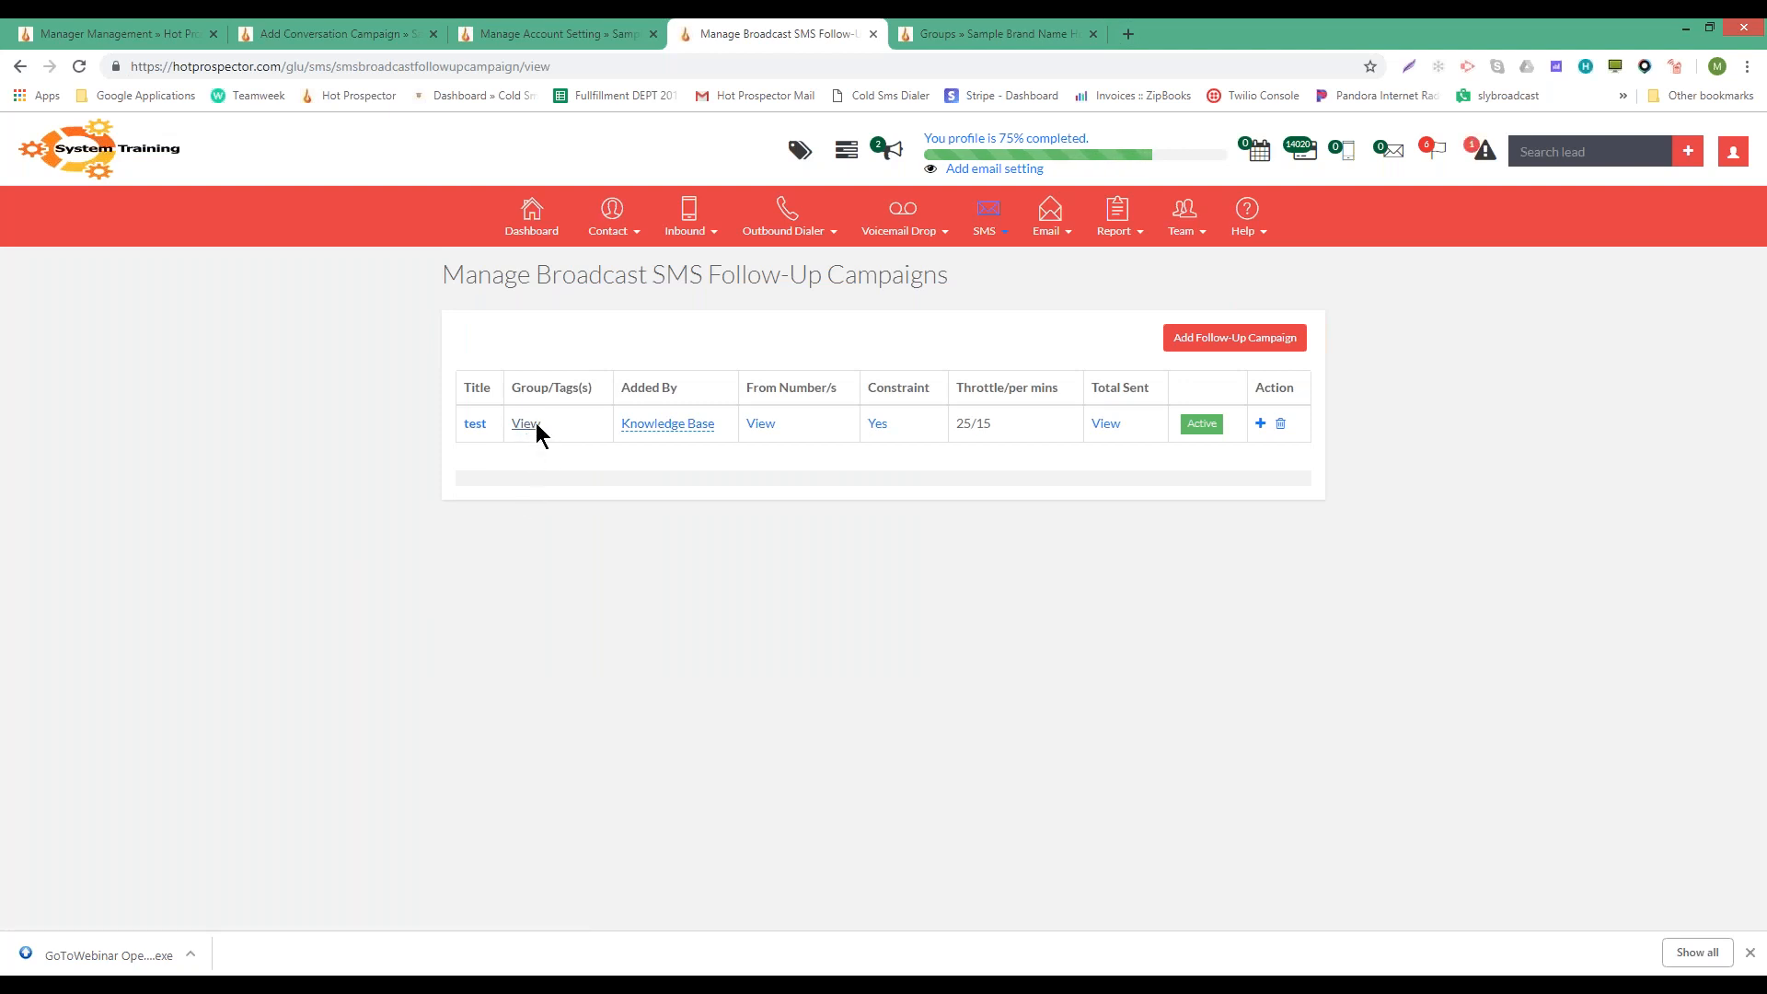
mouse_move(999, 230)
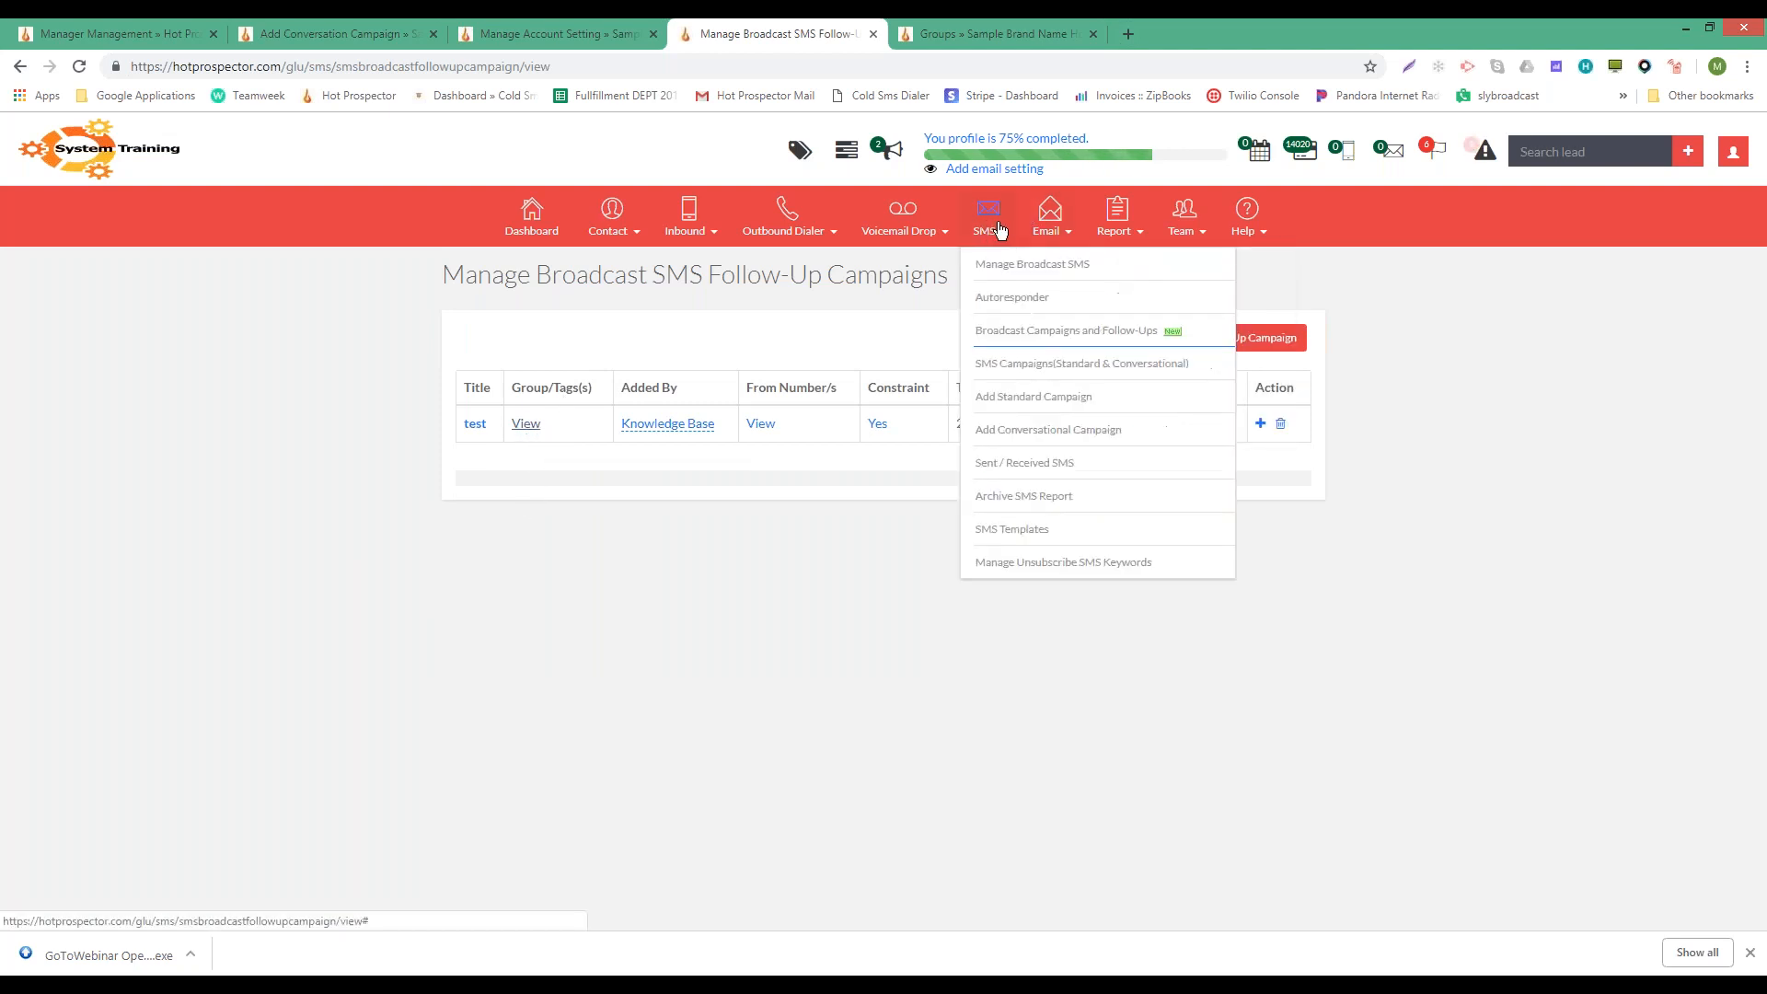
left_click(1011, 299)
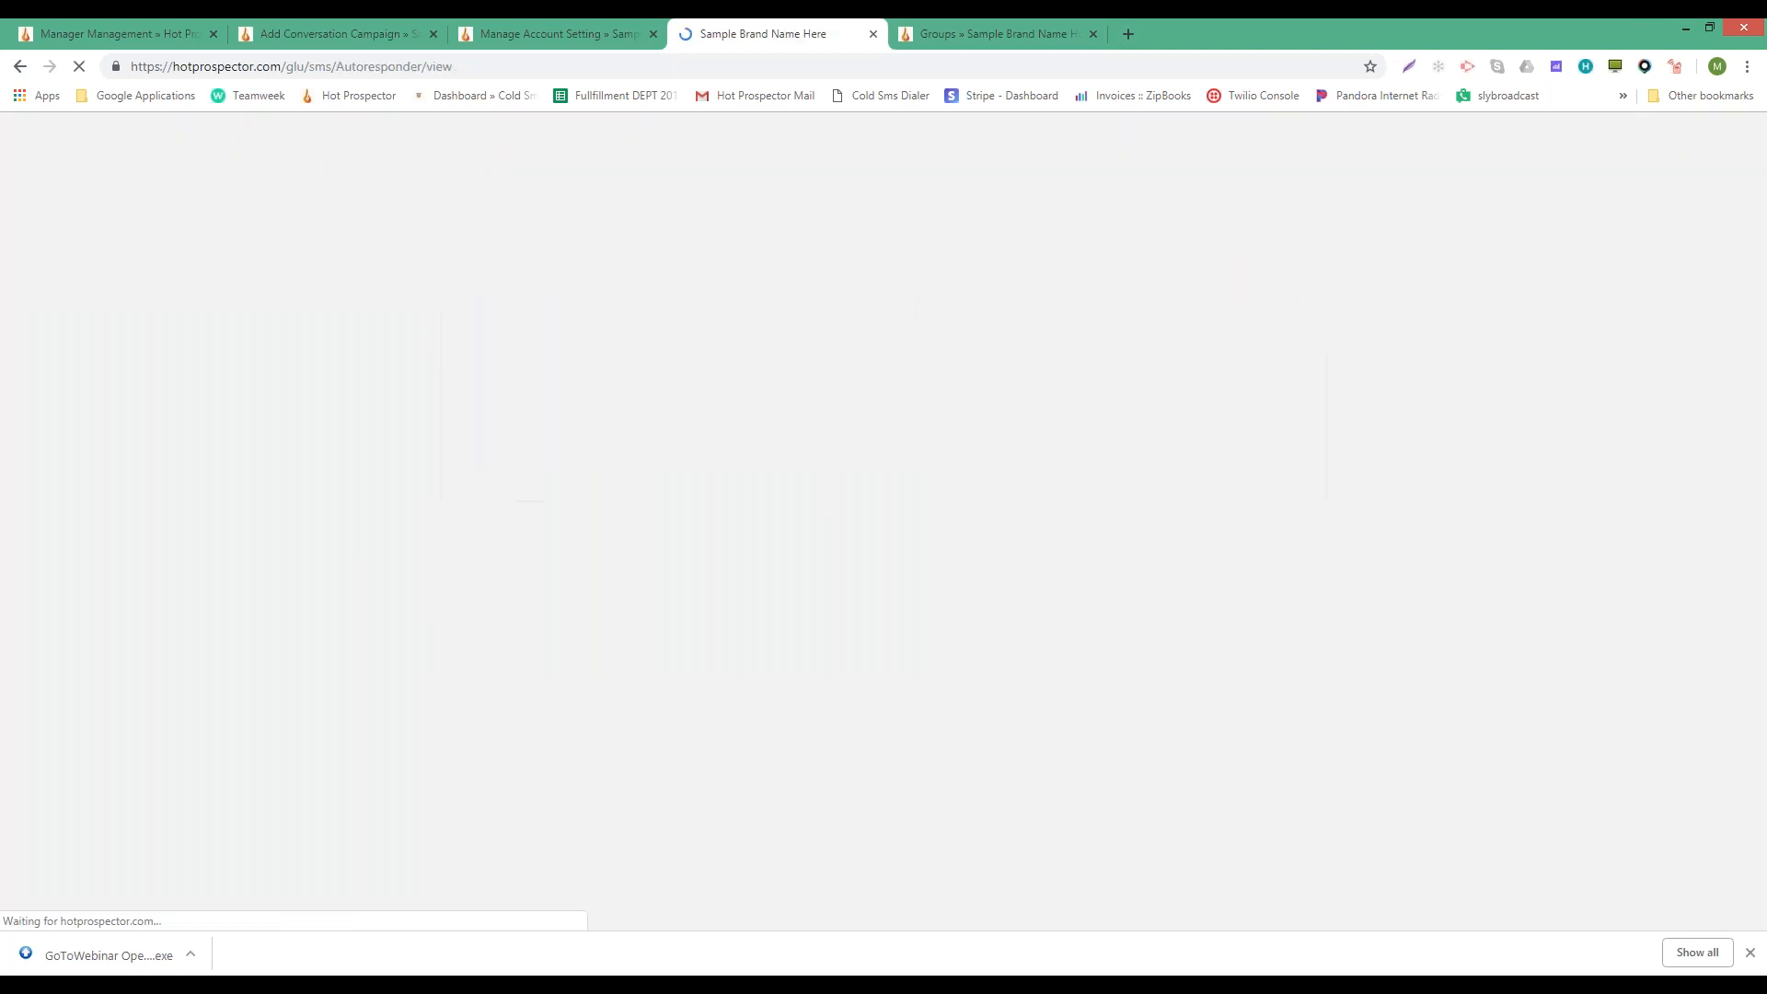
- Create a new autoresponder named 'test' targeting the Business Contacts group
left_click(1257, 337)
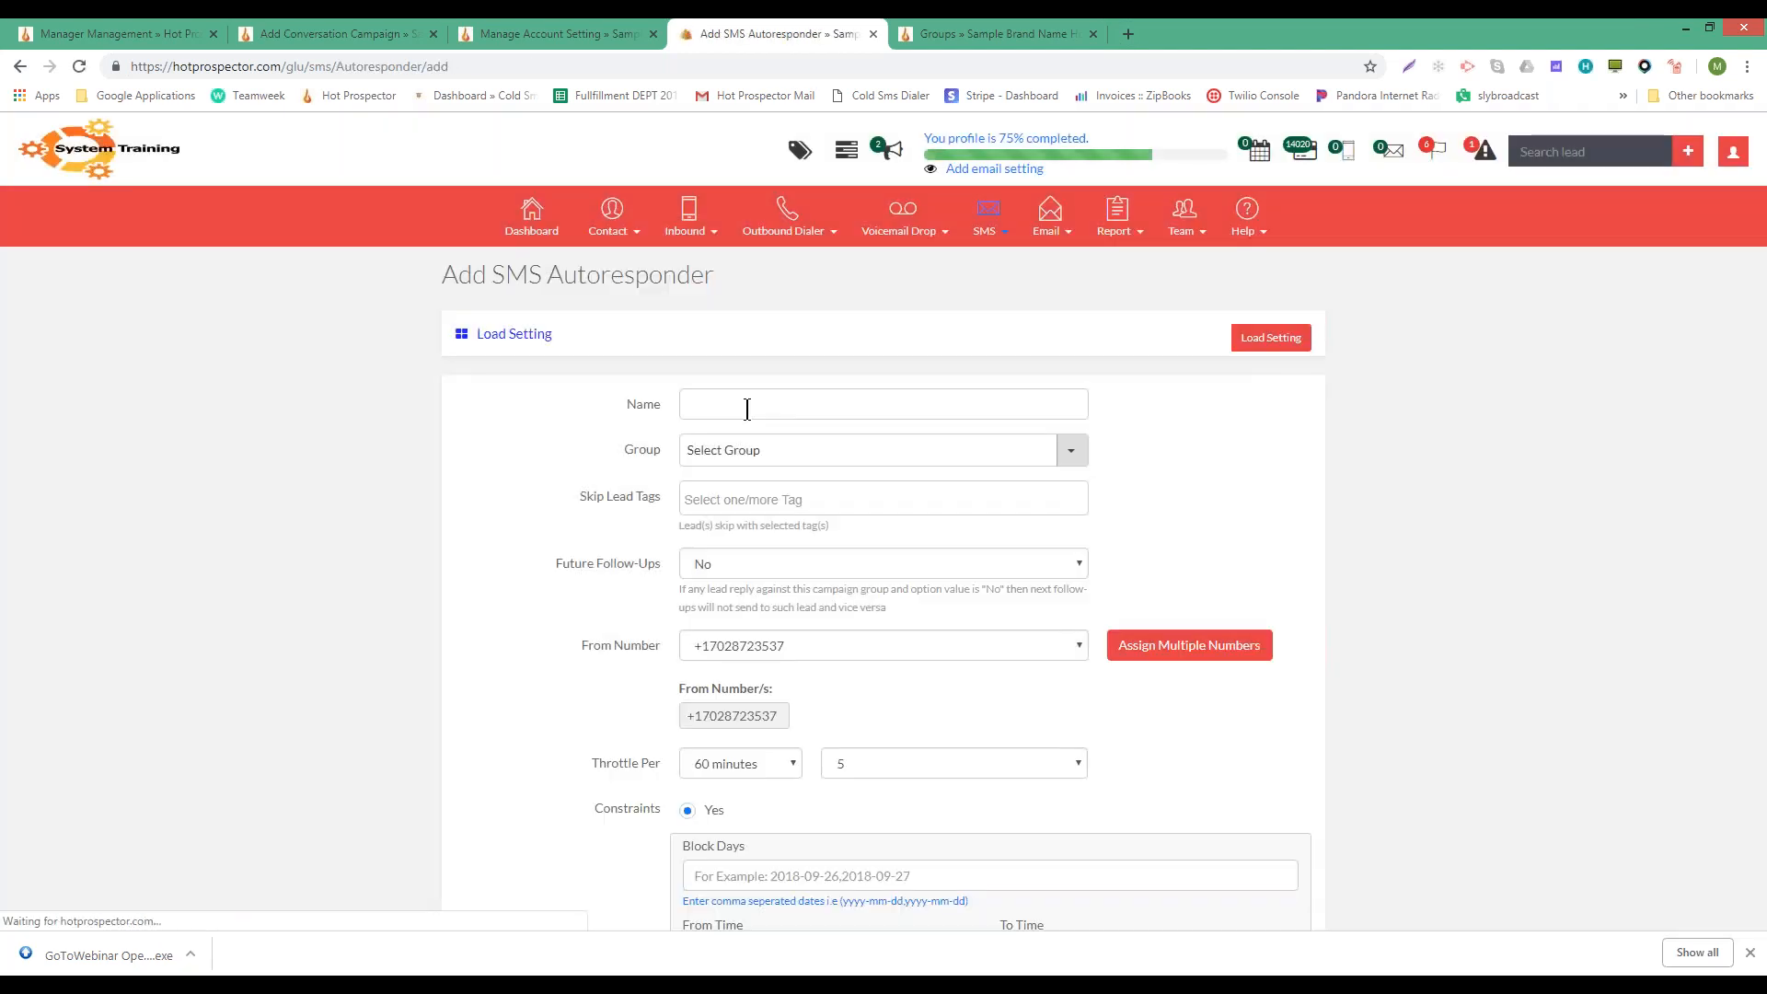
left_click(745, 405)
left_click(730, 476)
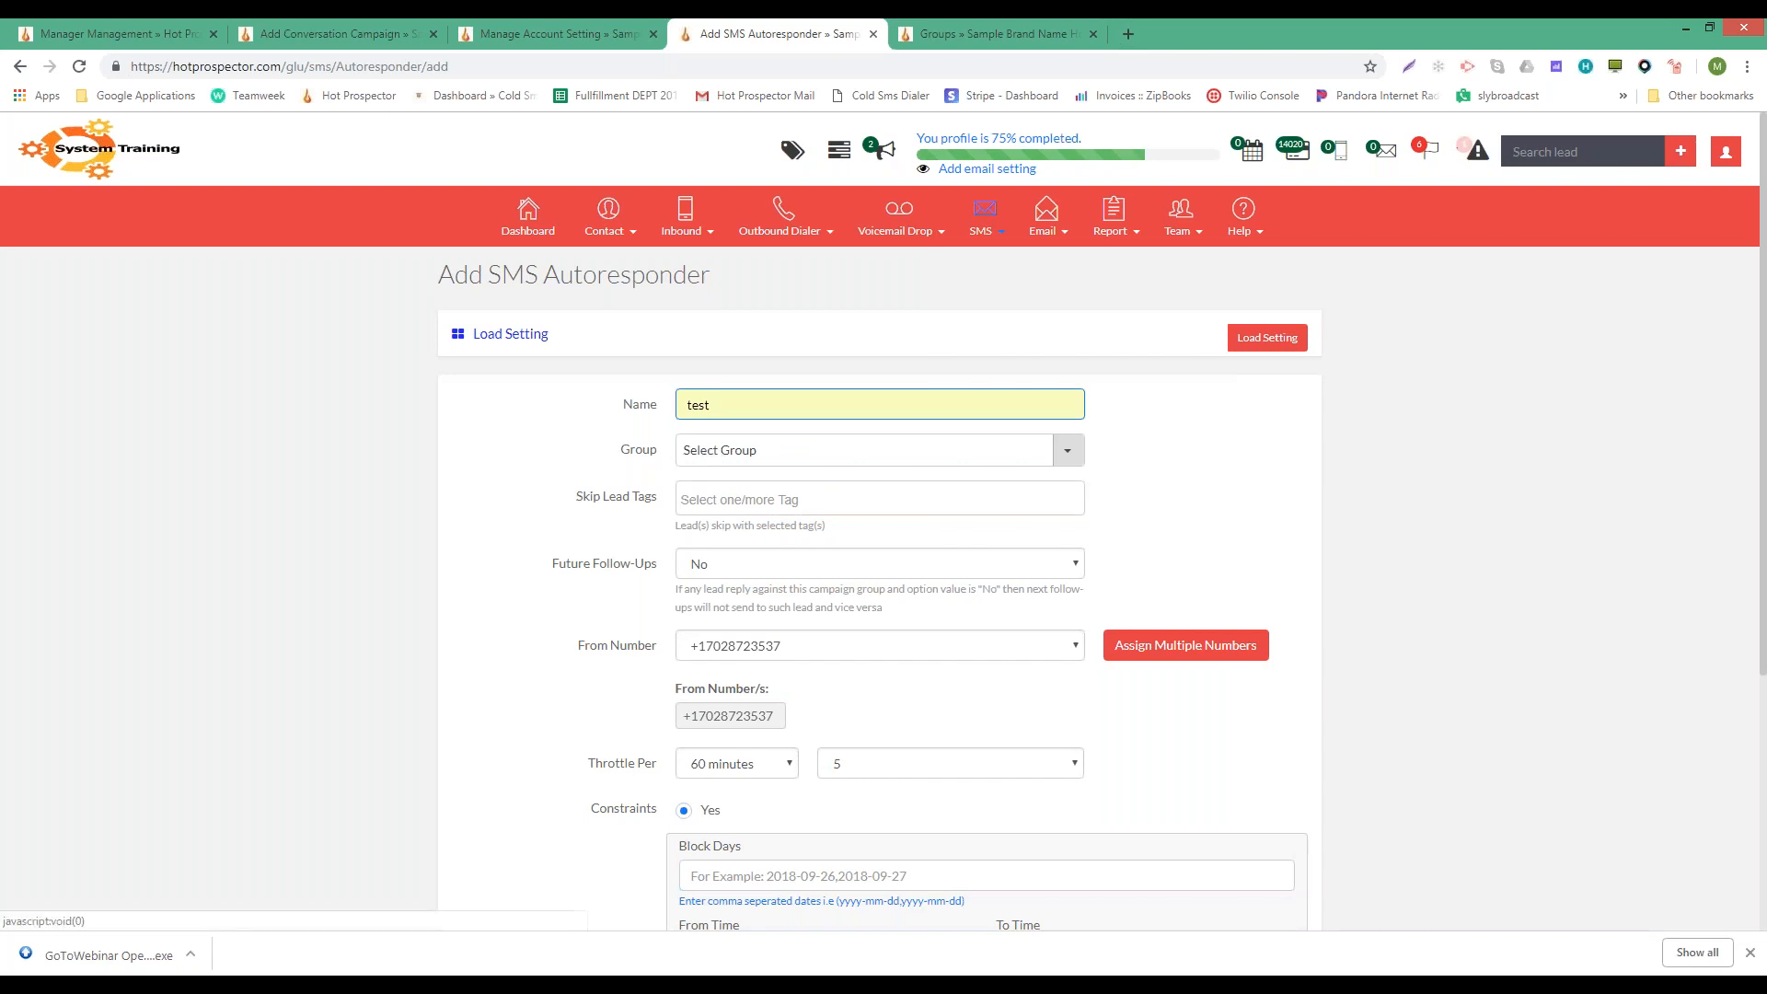
left_click(810, 450)
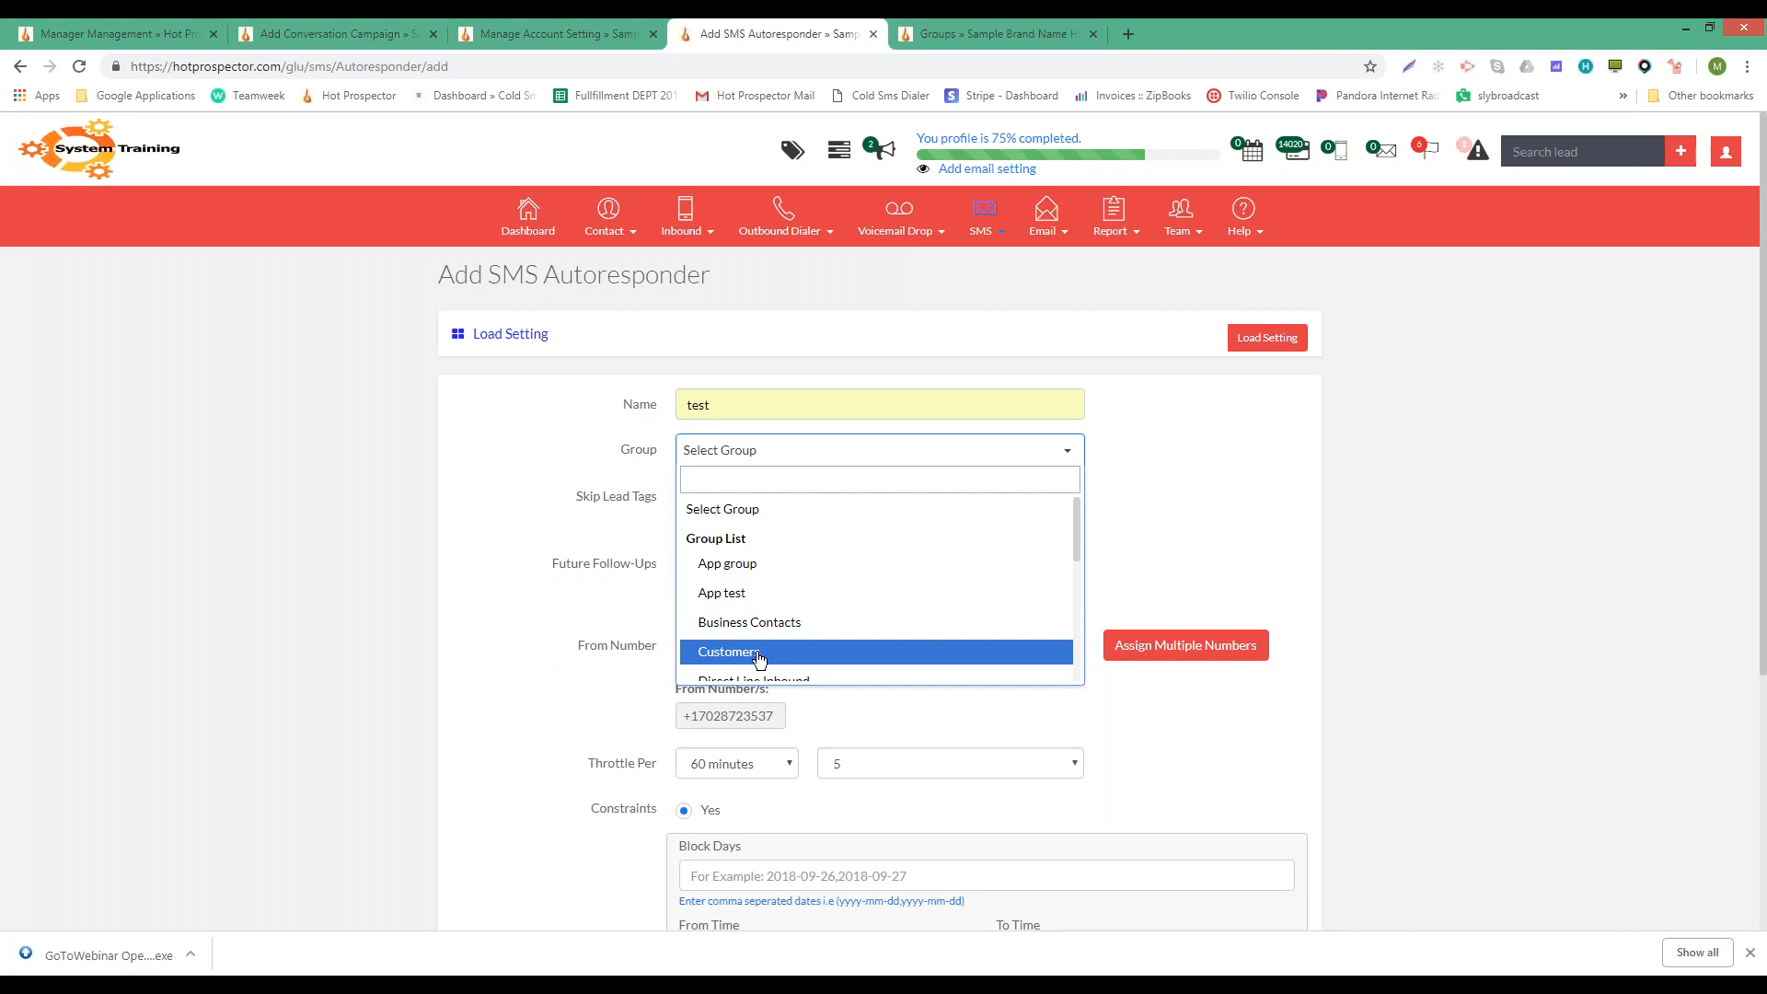
left_click(759, 655)
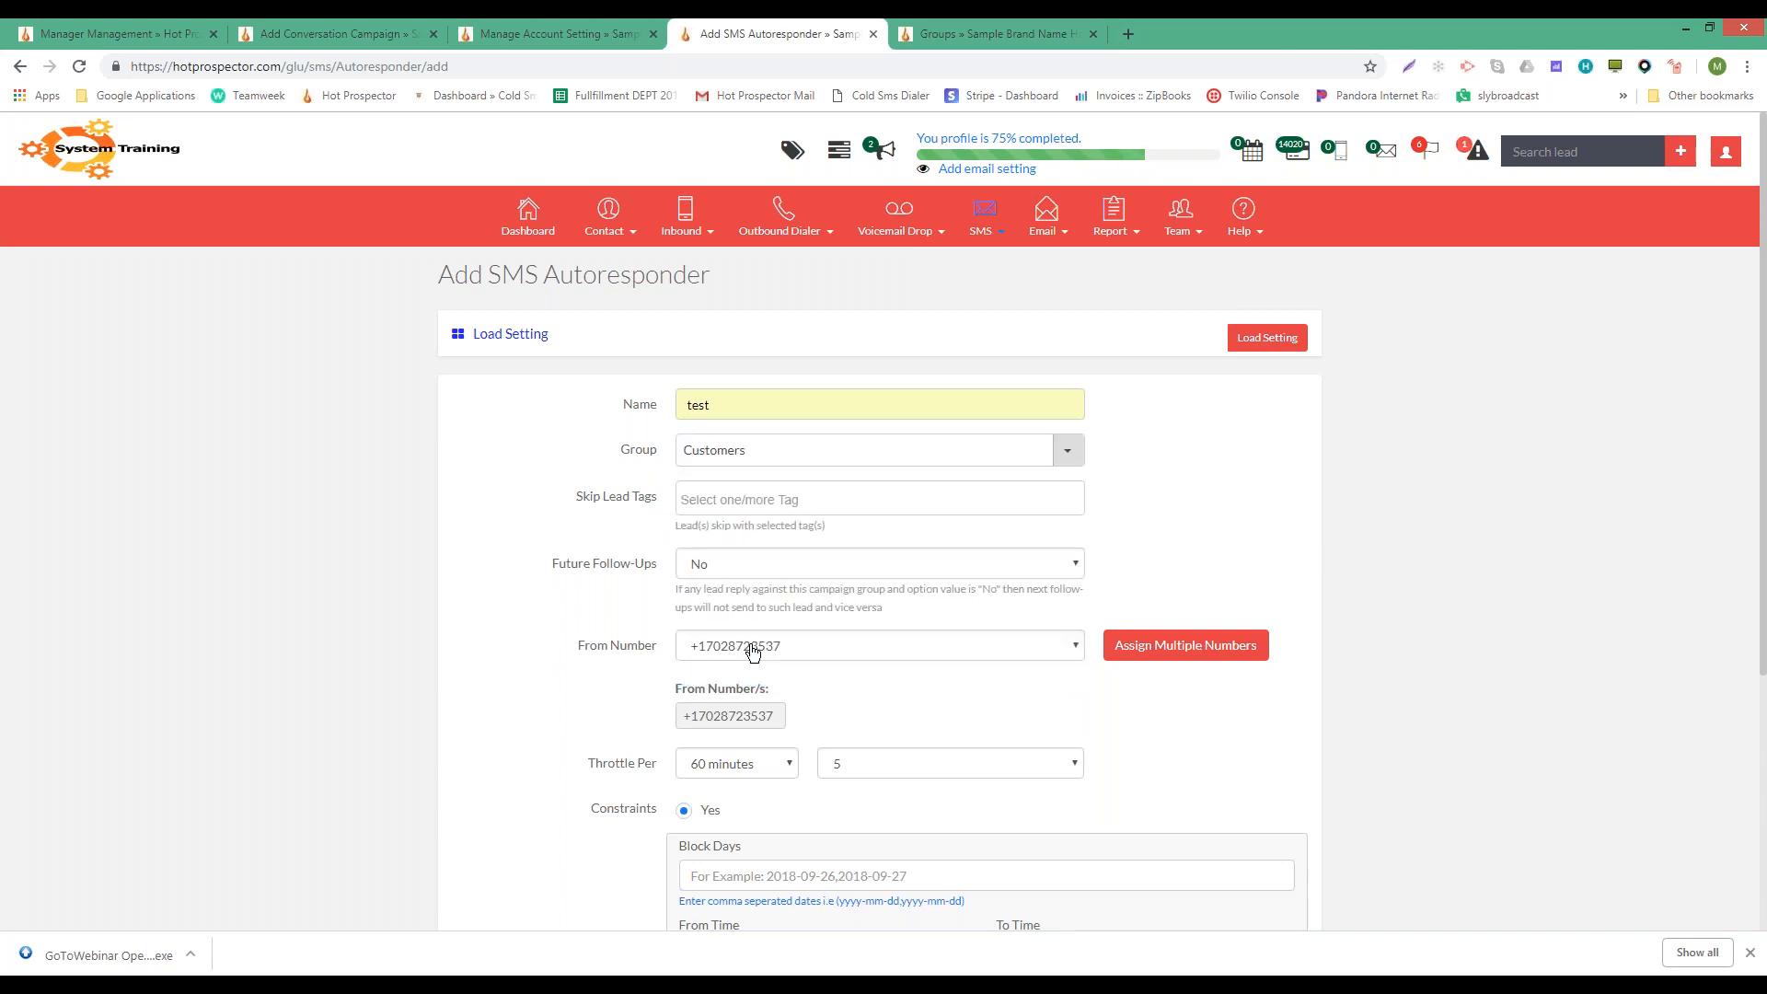
left_click(823, 449)
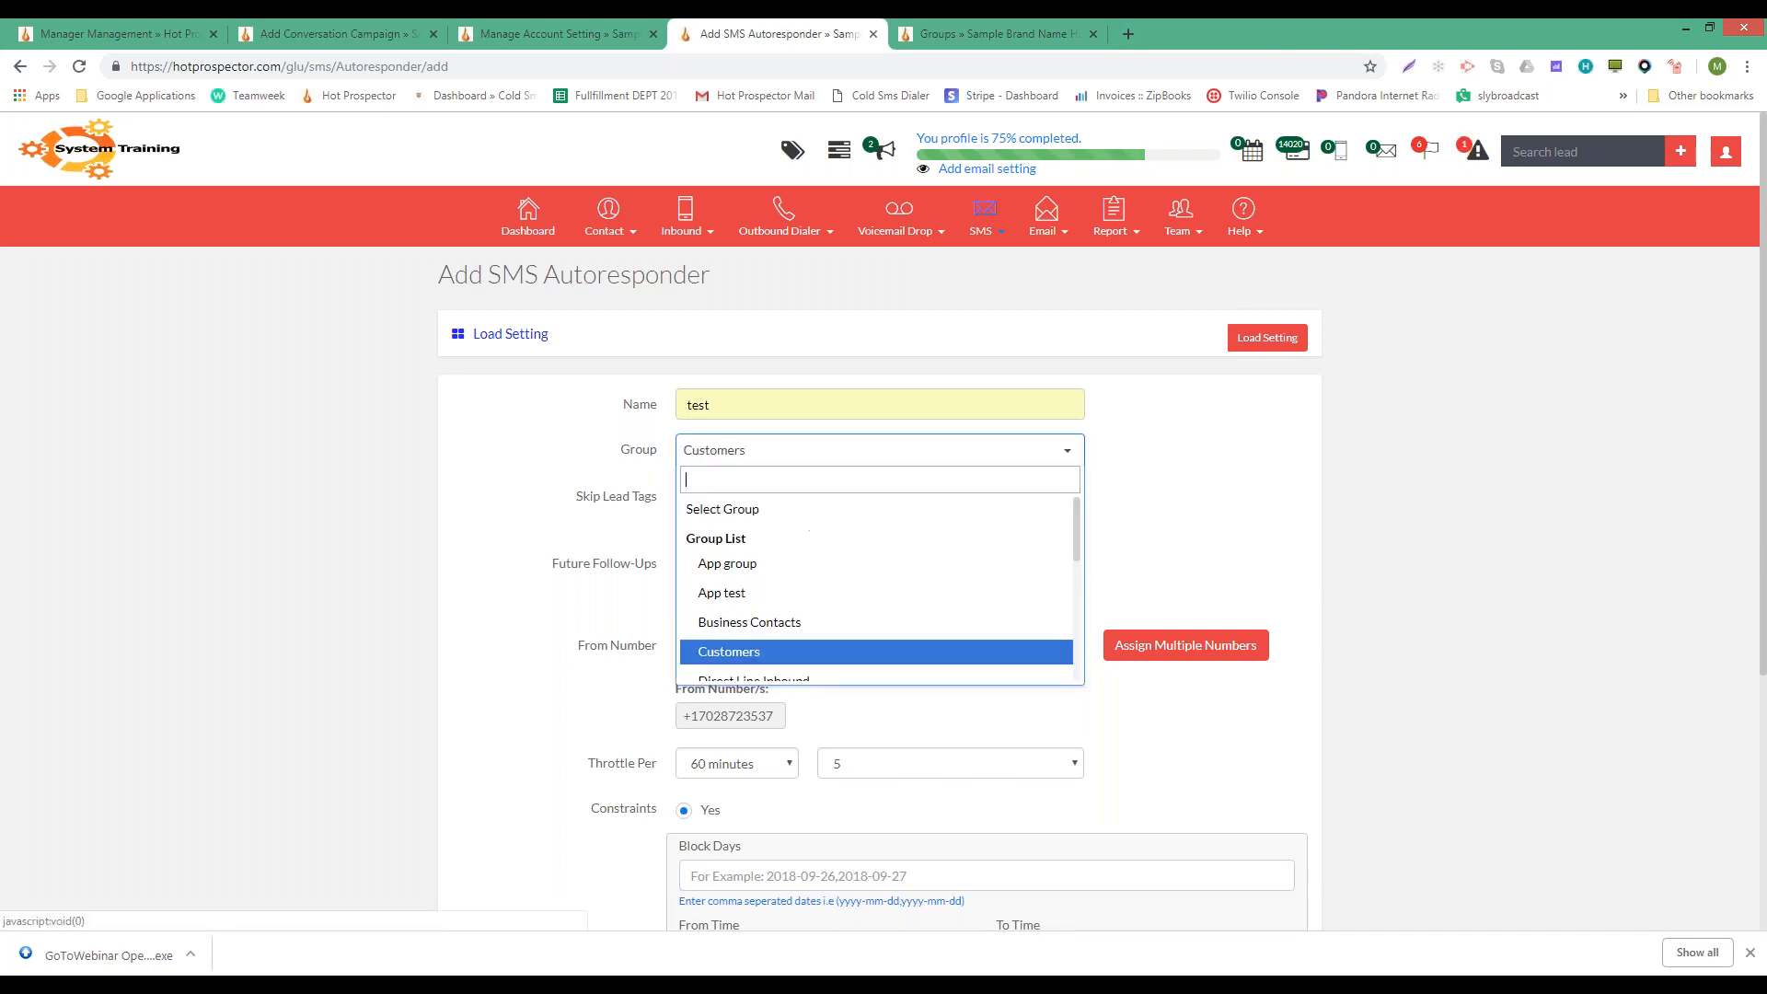
left_click(764, 623)
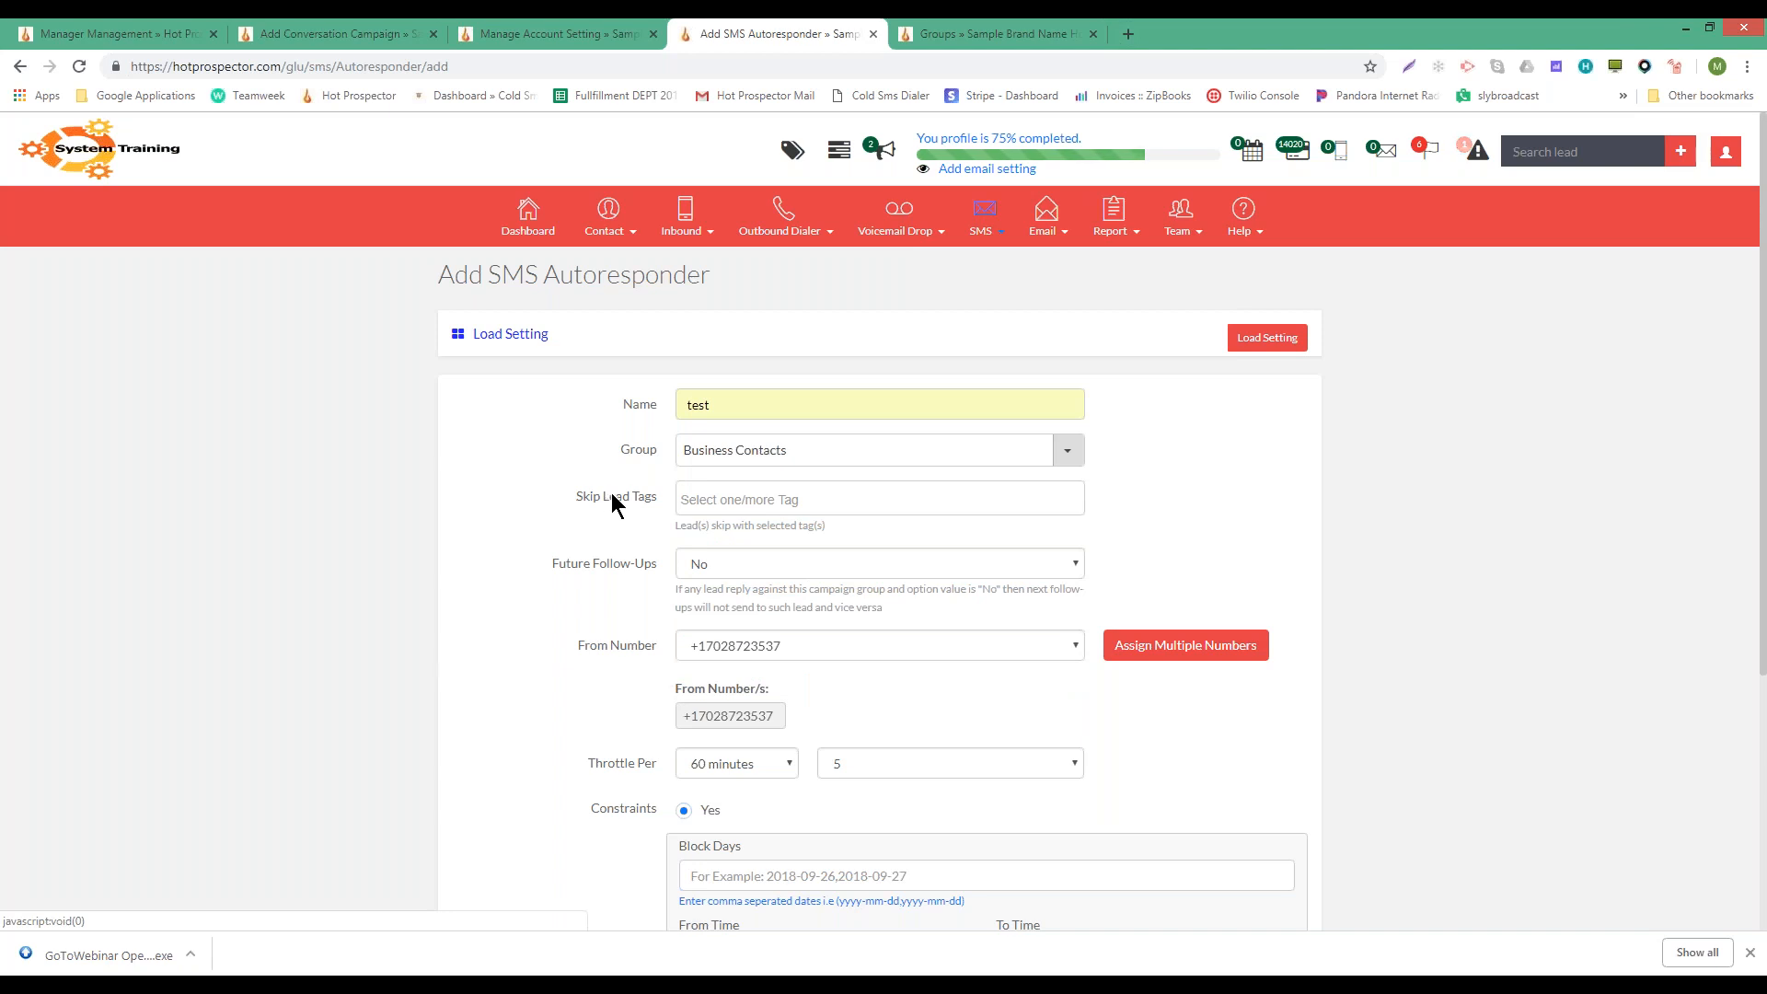
left_click(740, 497)
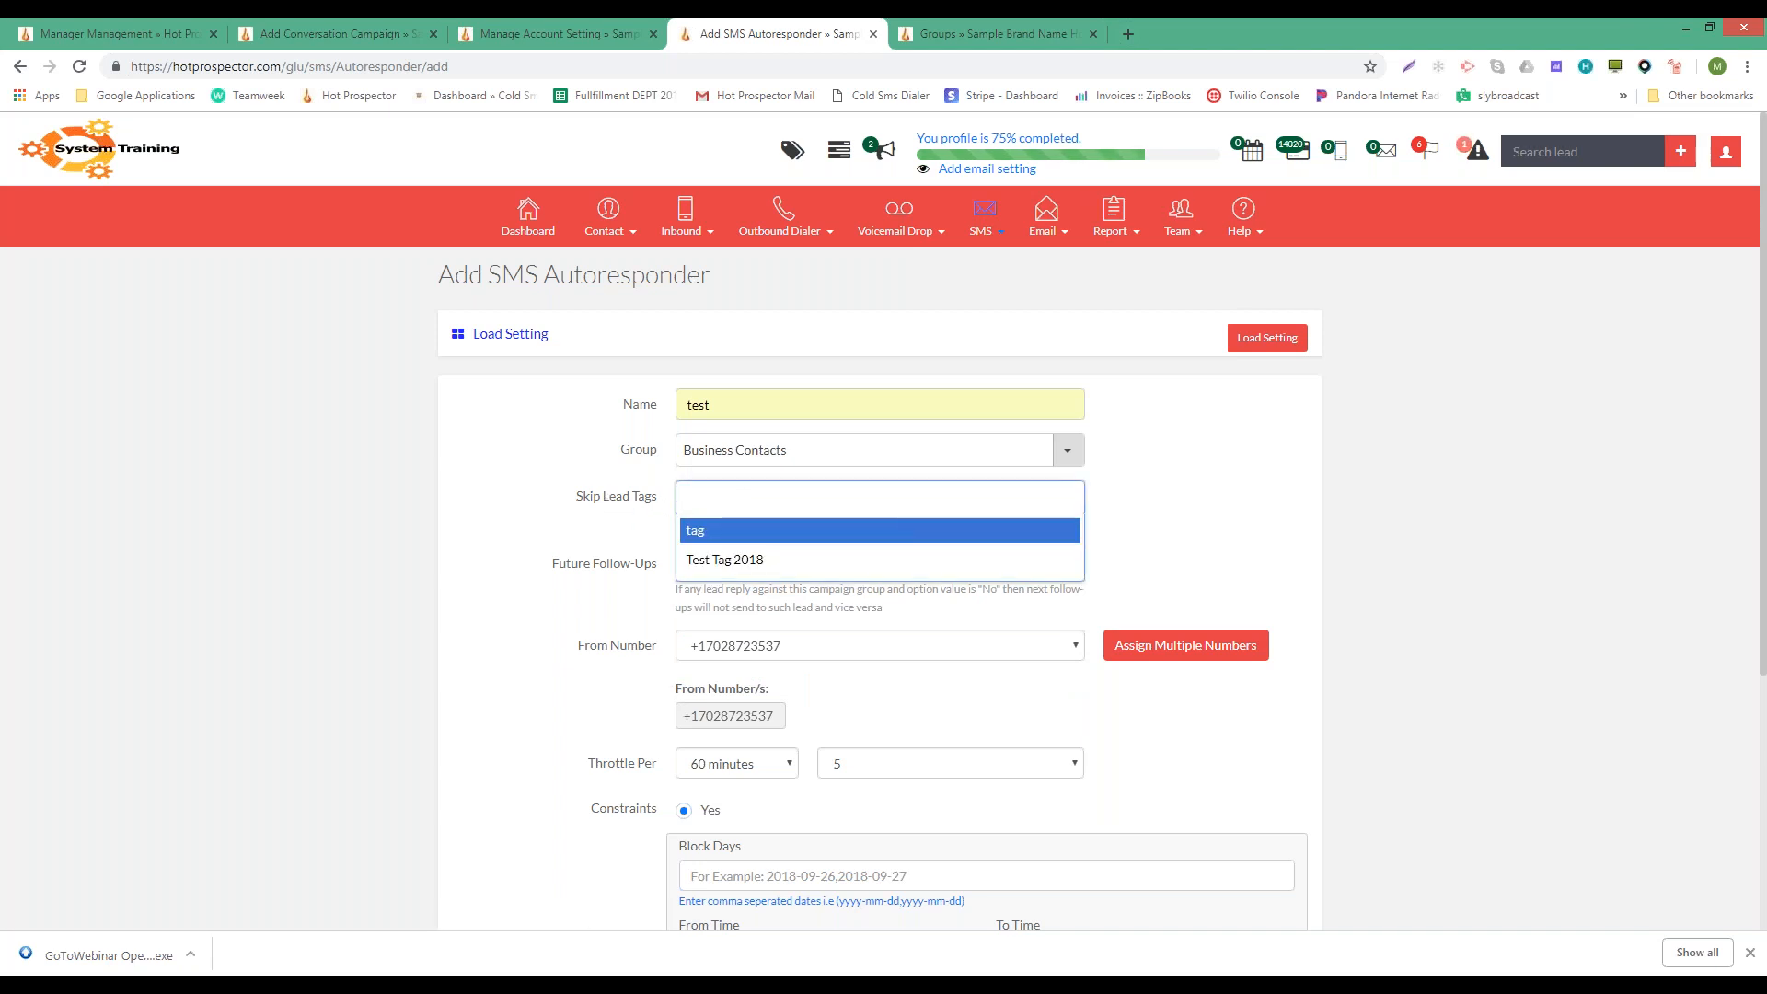
left_click(570, 502)
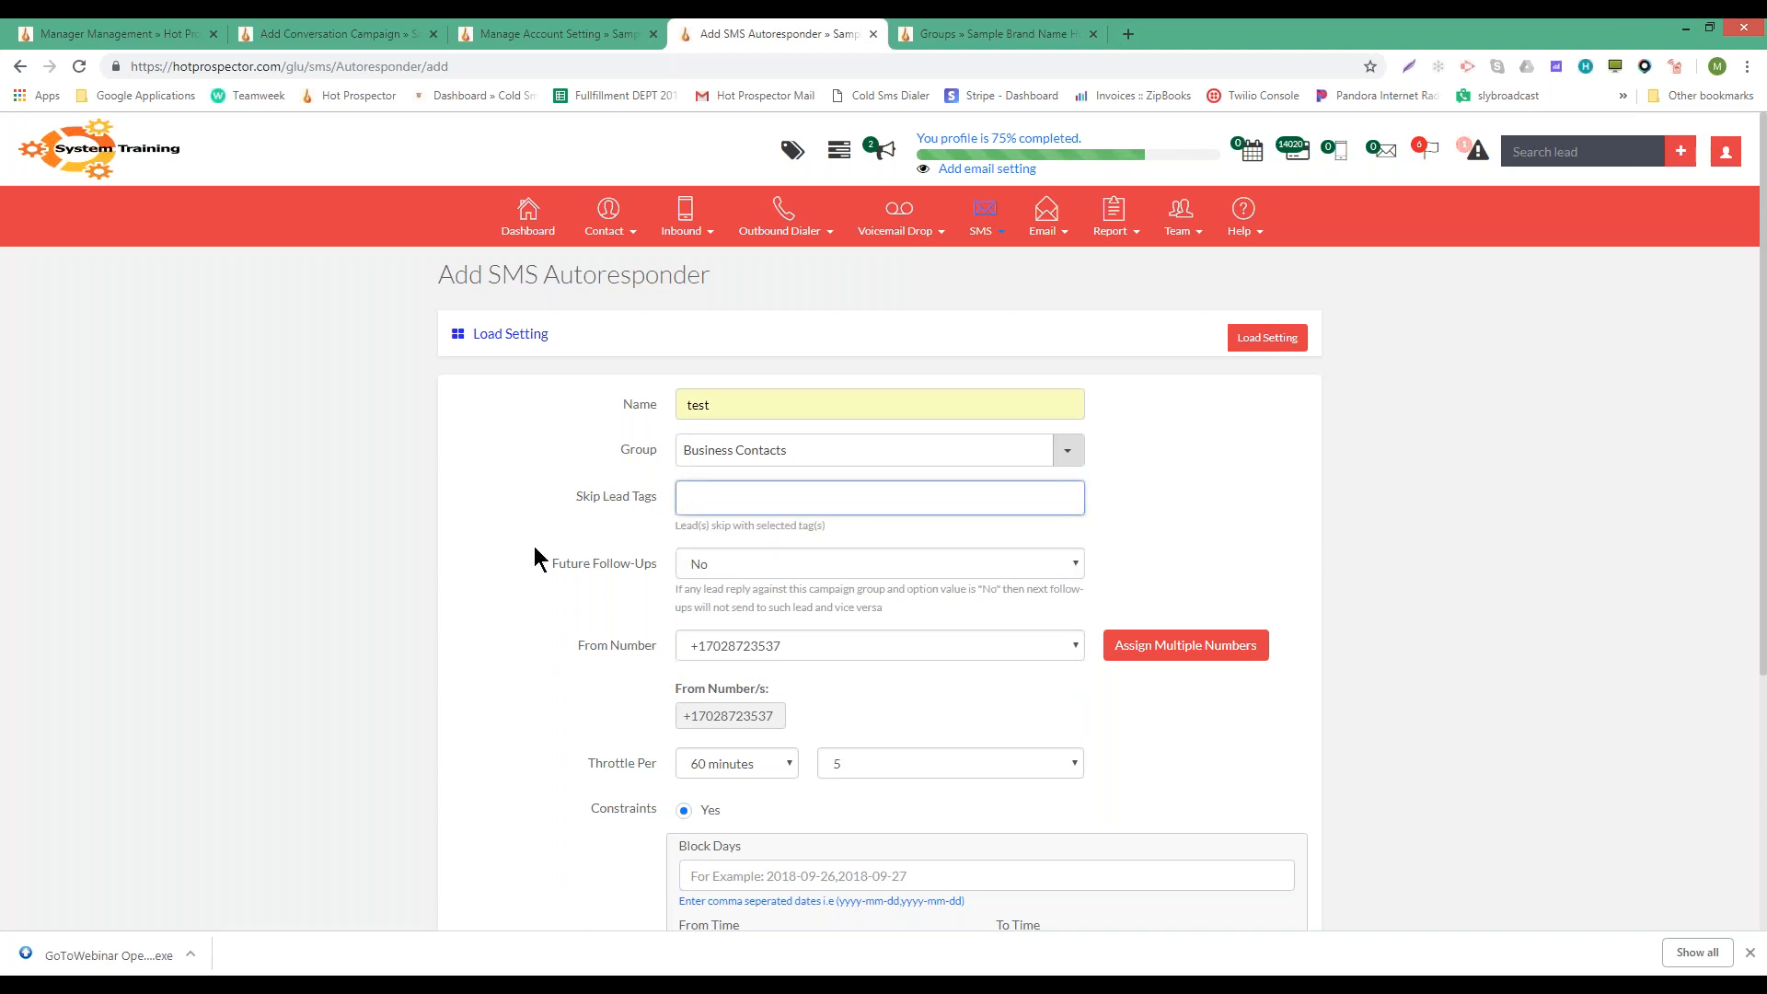
left_click(566, 564)
left_click_drag(649, 570, 659, 565)
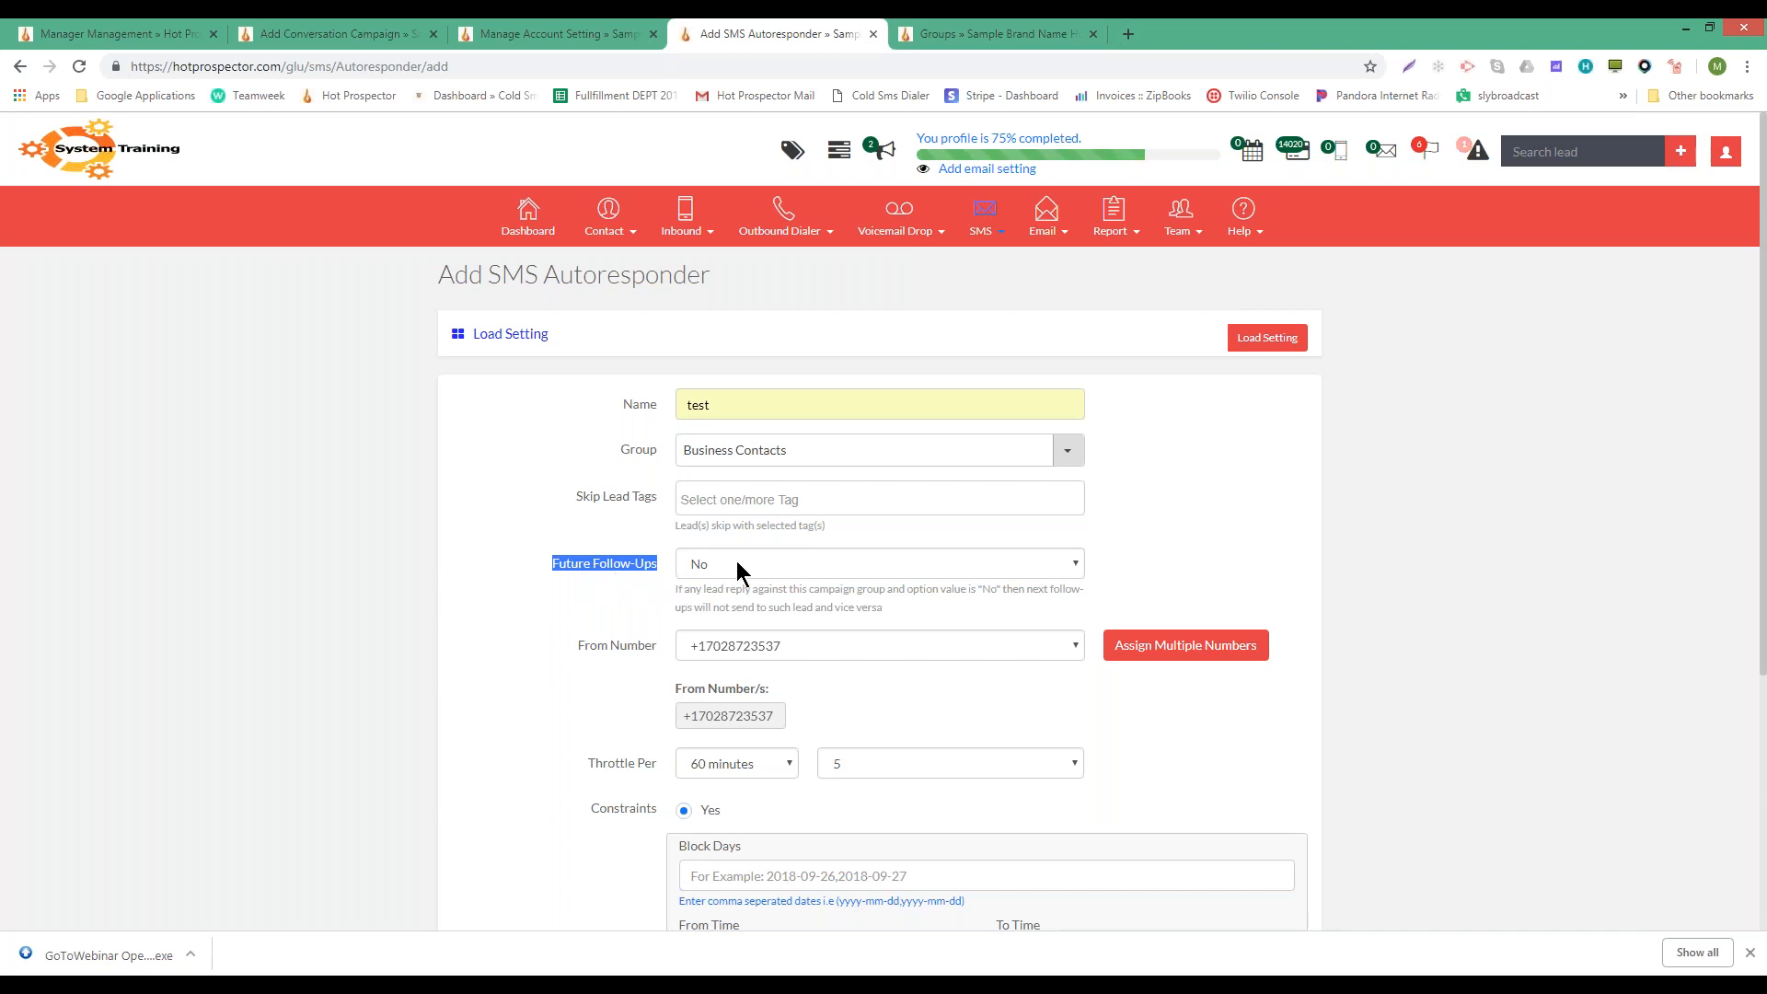
mouse_move(989, 225)
left_click(710, 565)
left_click(706, 603)
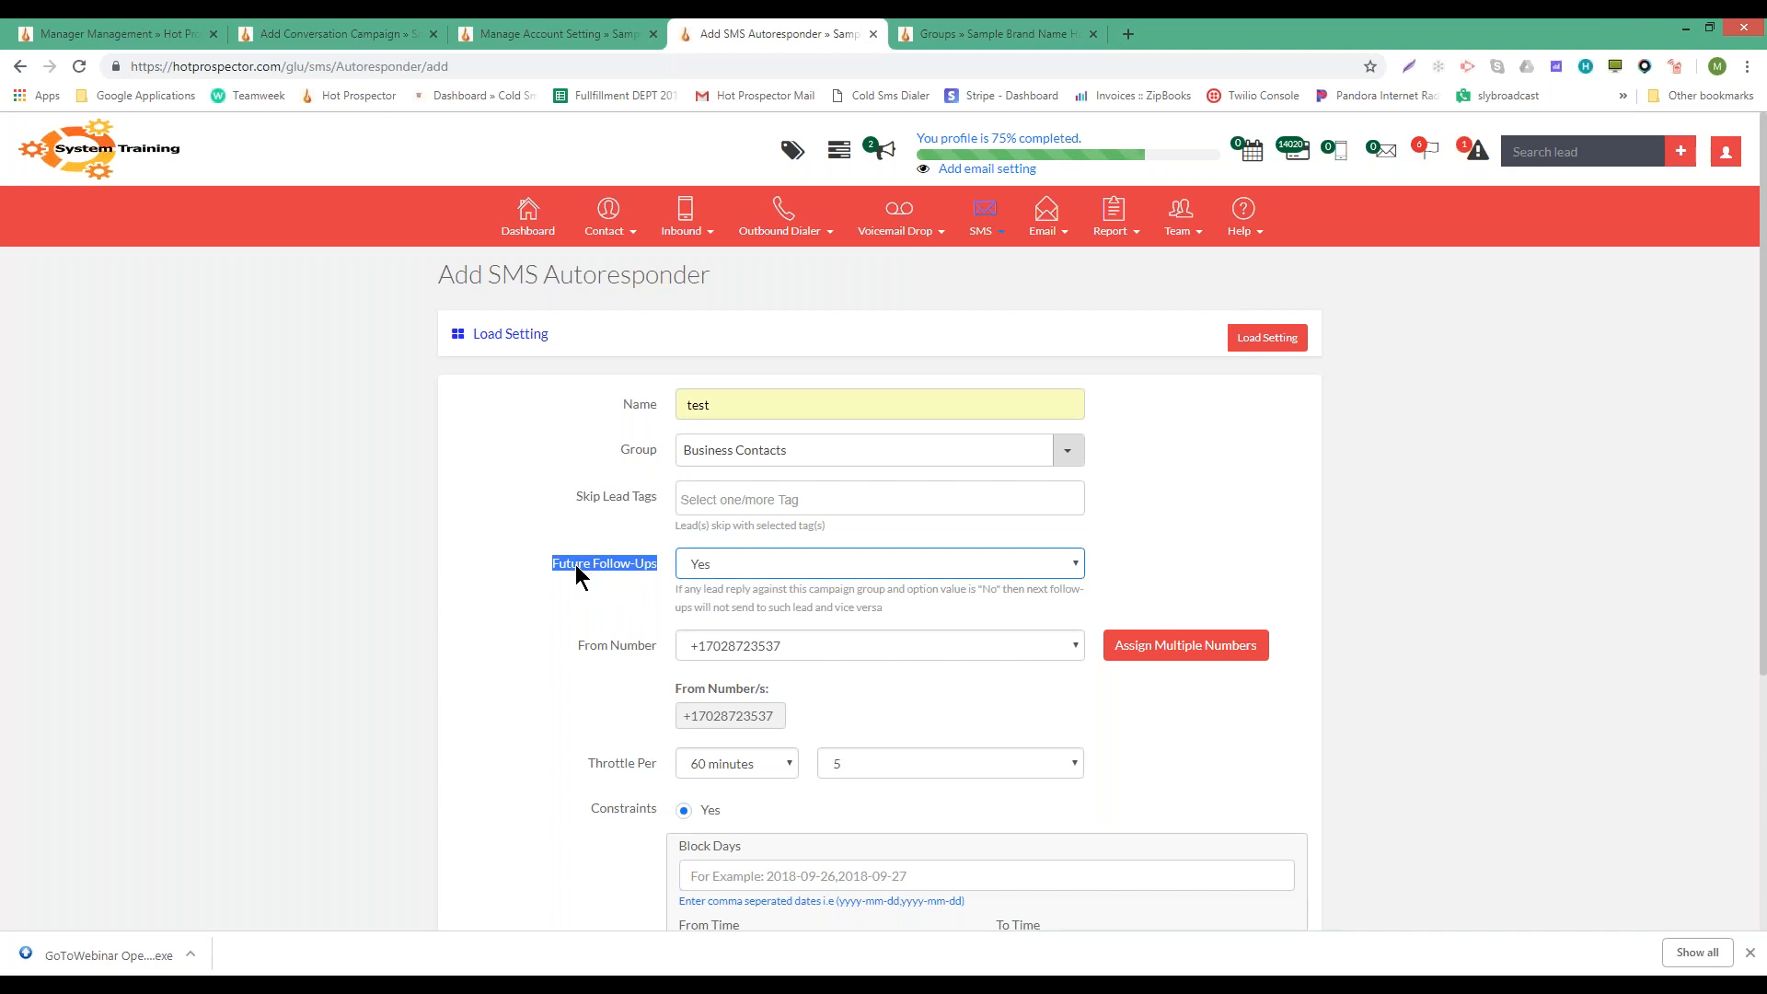
left_click(745, 563)
left_click(746, 563)
left_click(736, 563)
left_click(731, 589)
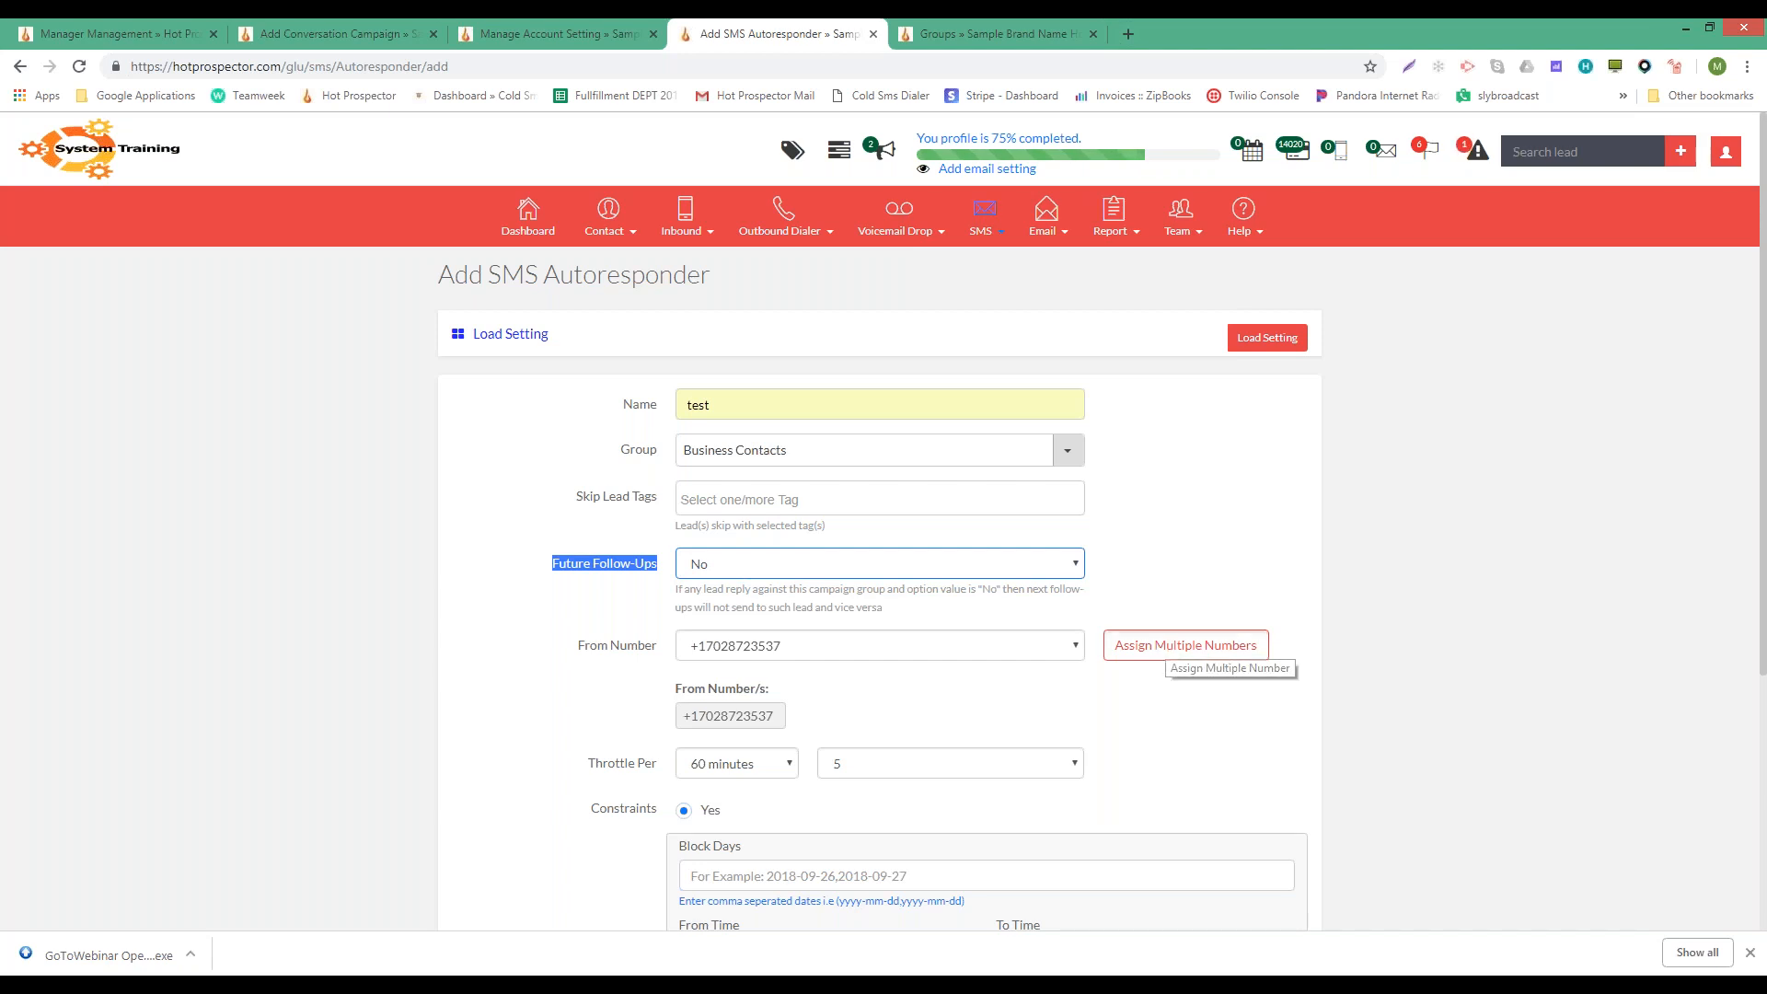
- Assign three more purchased numbers so the autoresponder sends from four numbers
left_click(1173, 644)
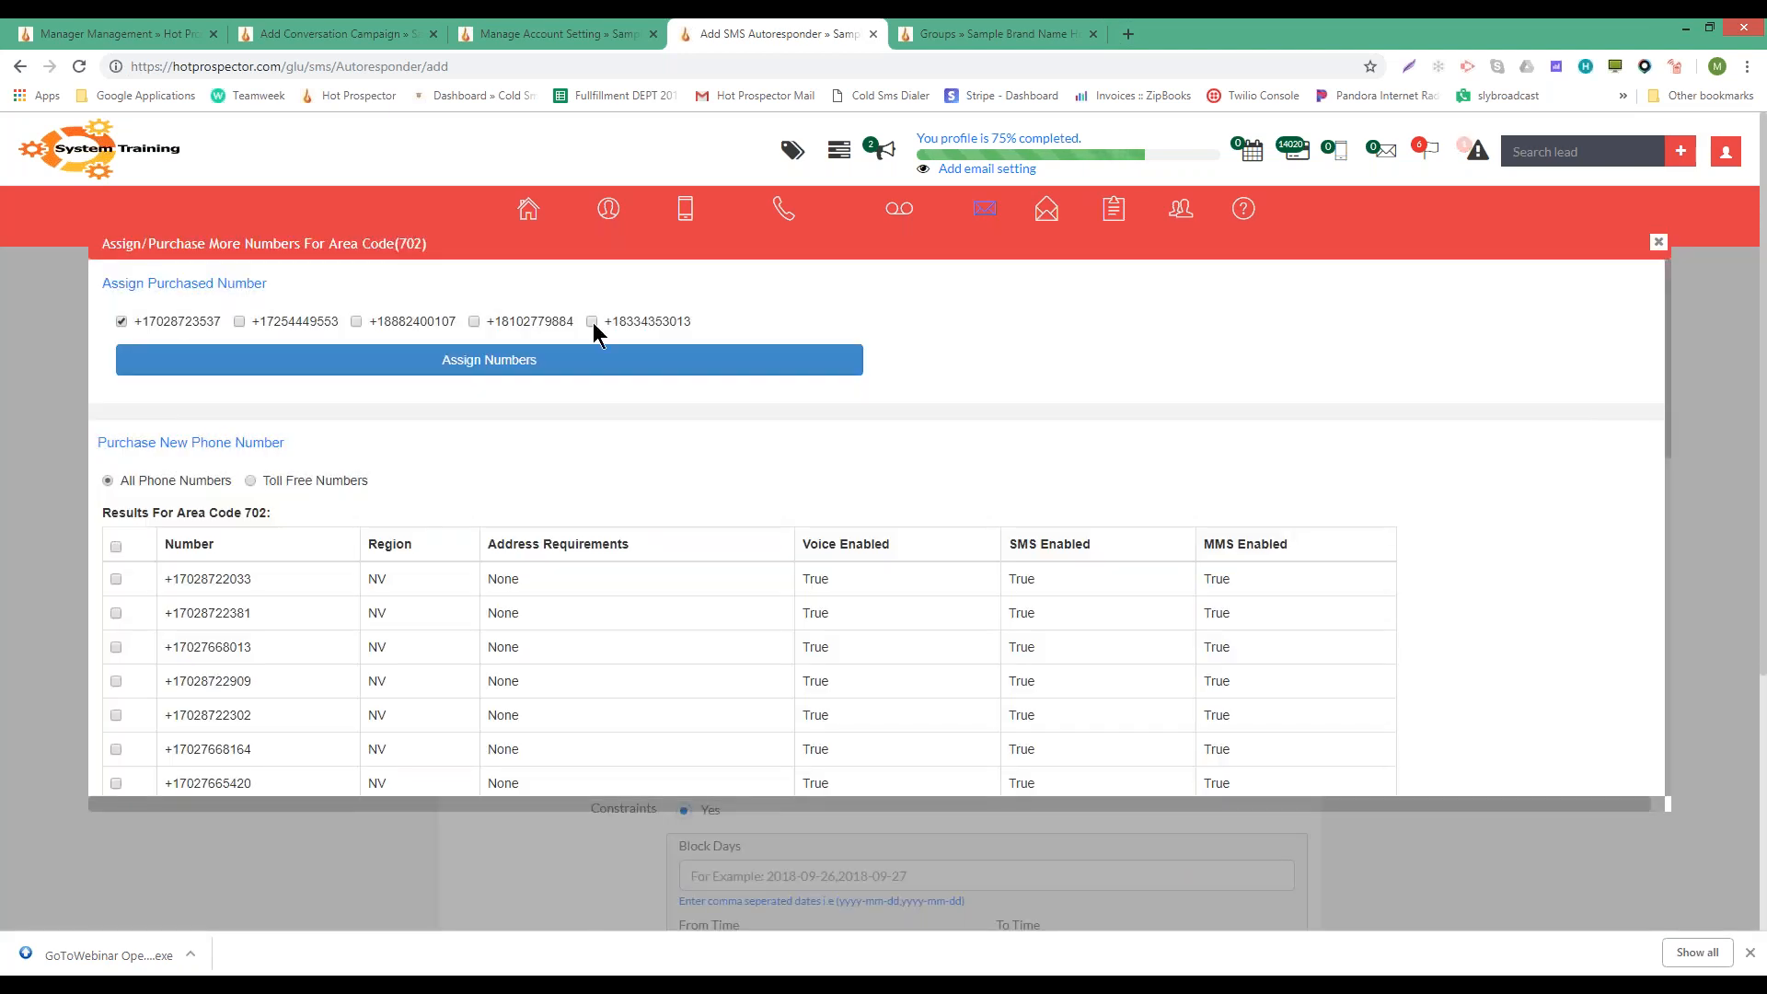
left_click(592, 321)
left_click(474, 321)
left_click(428, 331)
left_click(423, 359)
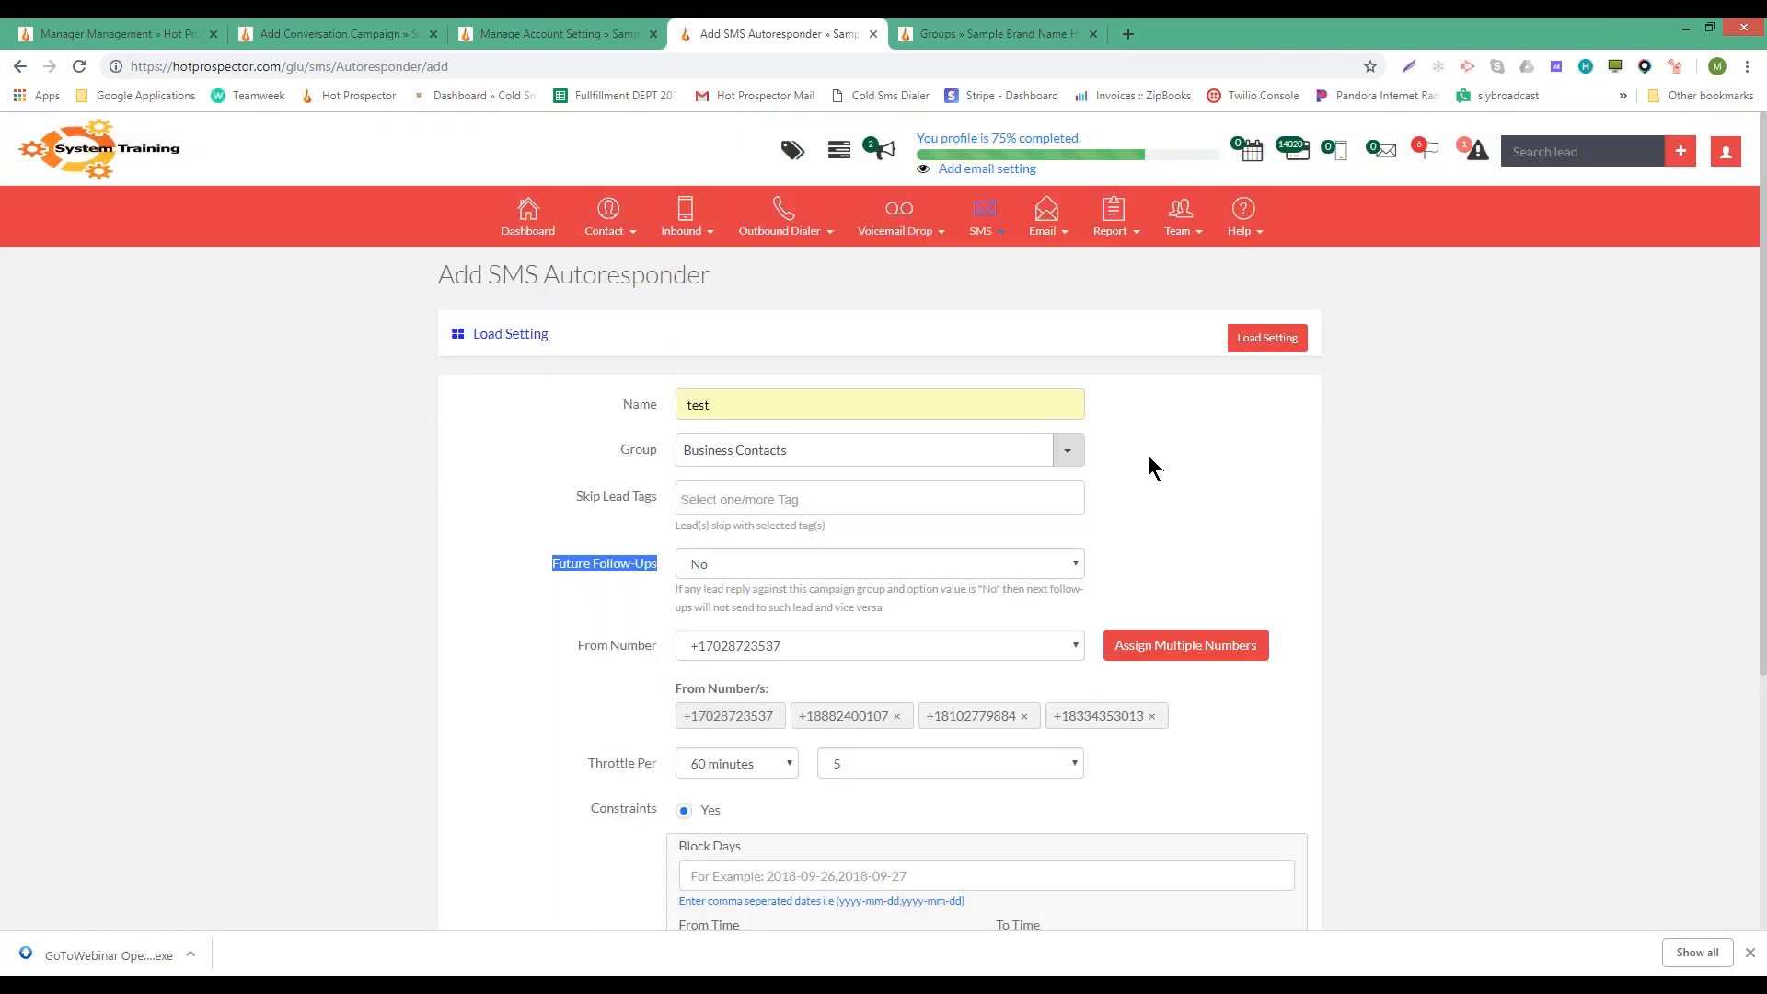
scroll(1142, 457, "down", 3)
left_click(736, 488)
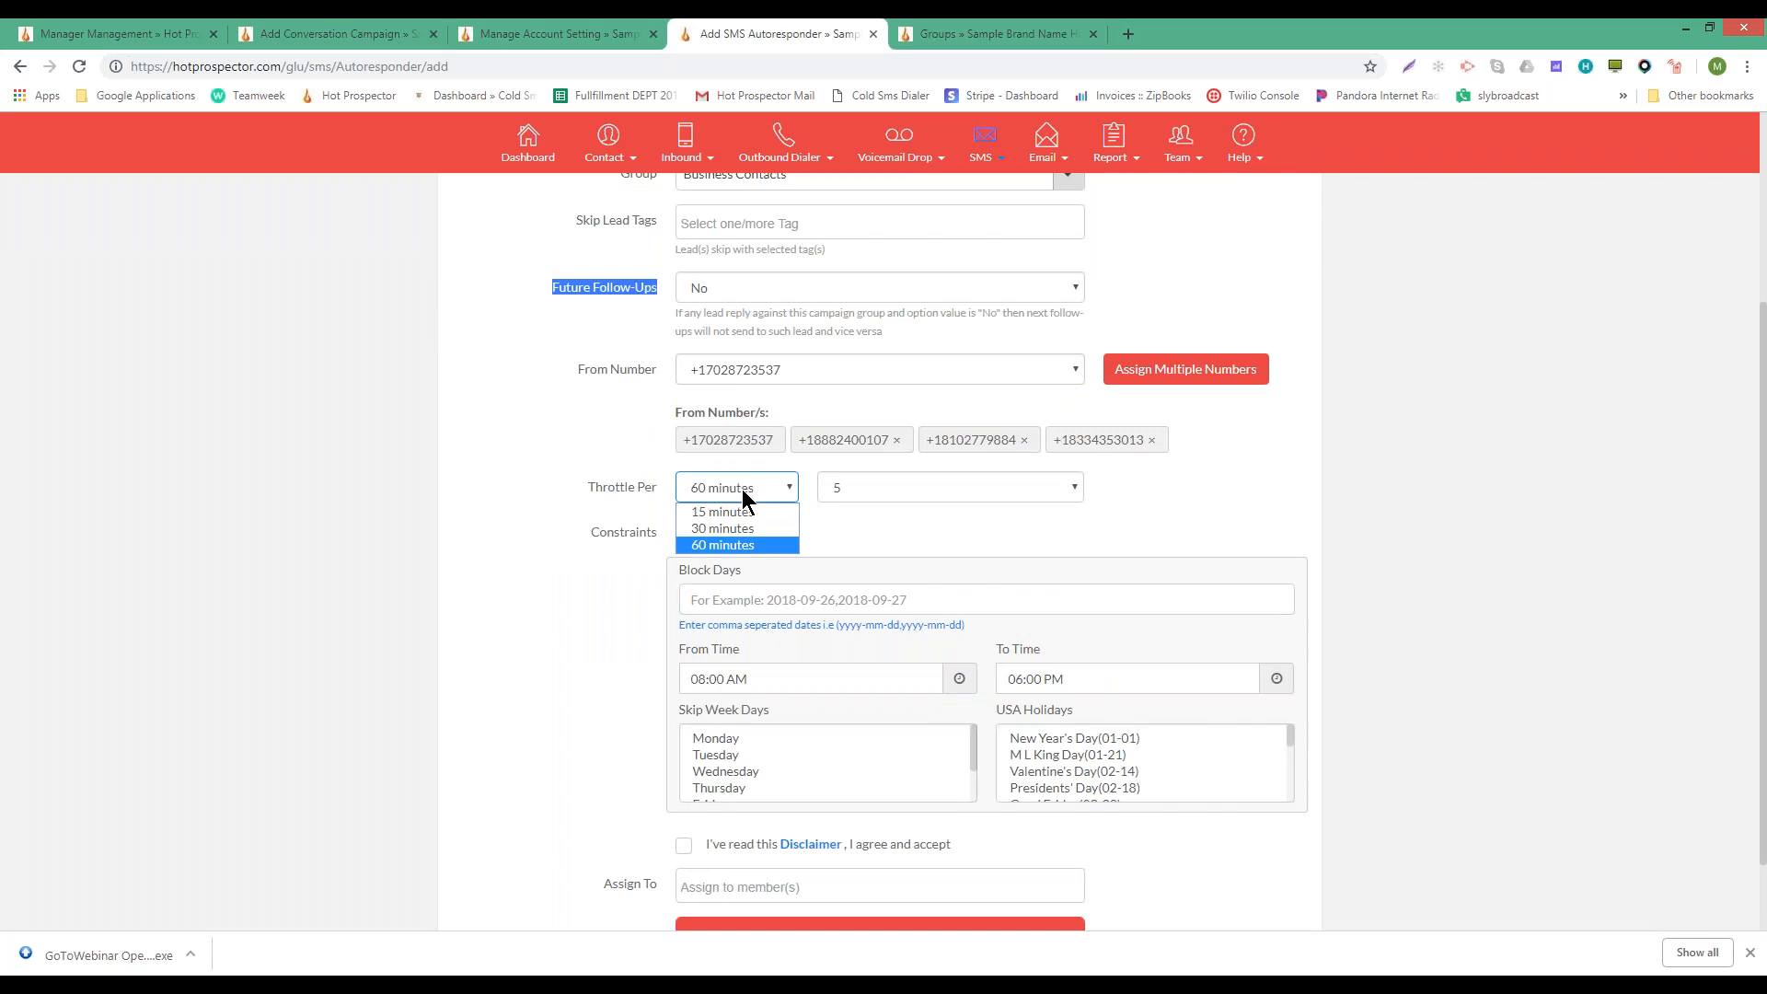
- Set the autoresponder throttle to 200 messages per 15 minutes
left_click(742, 489)
left_click(743, 489)
left_click(900, 488)
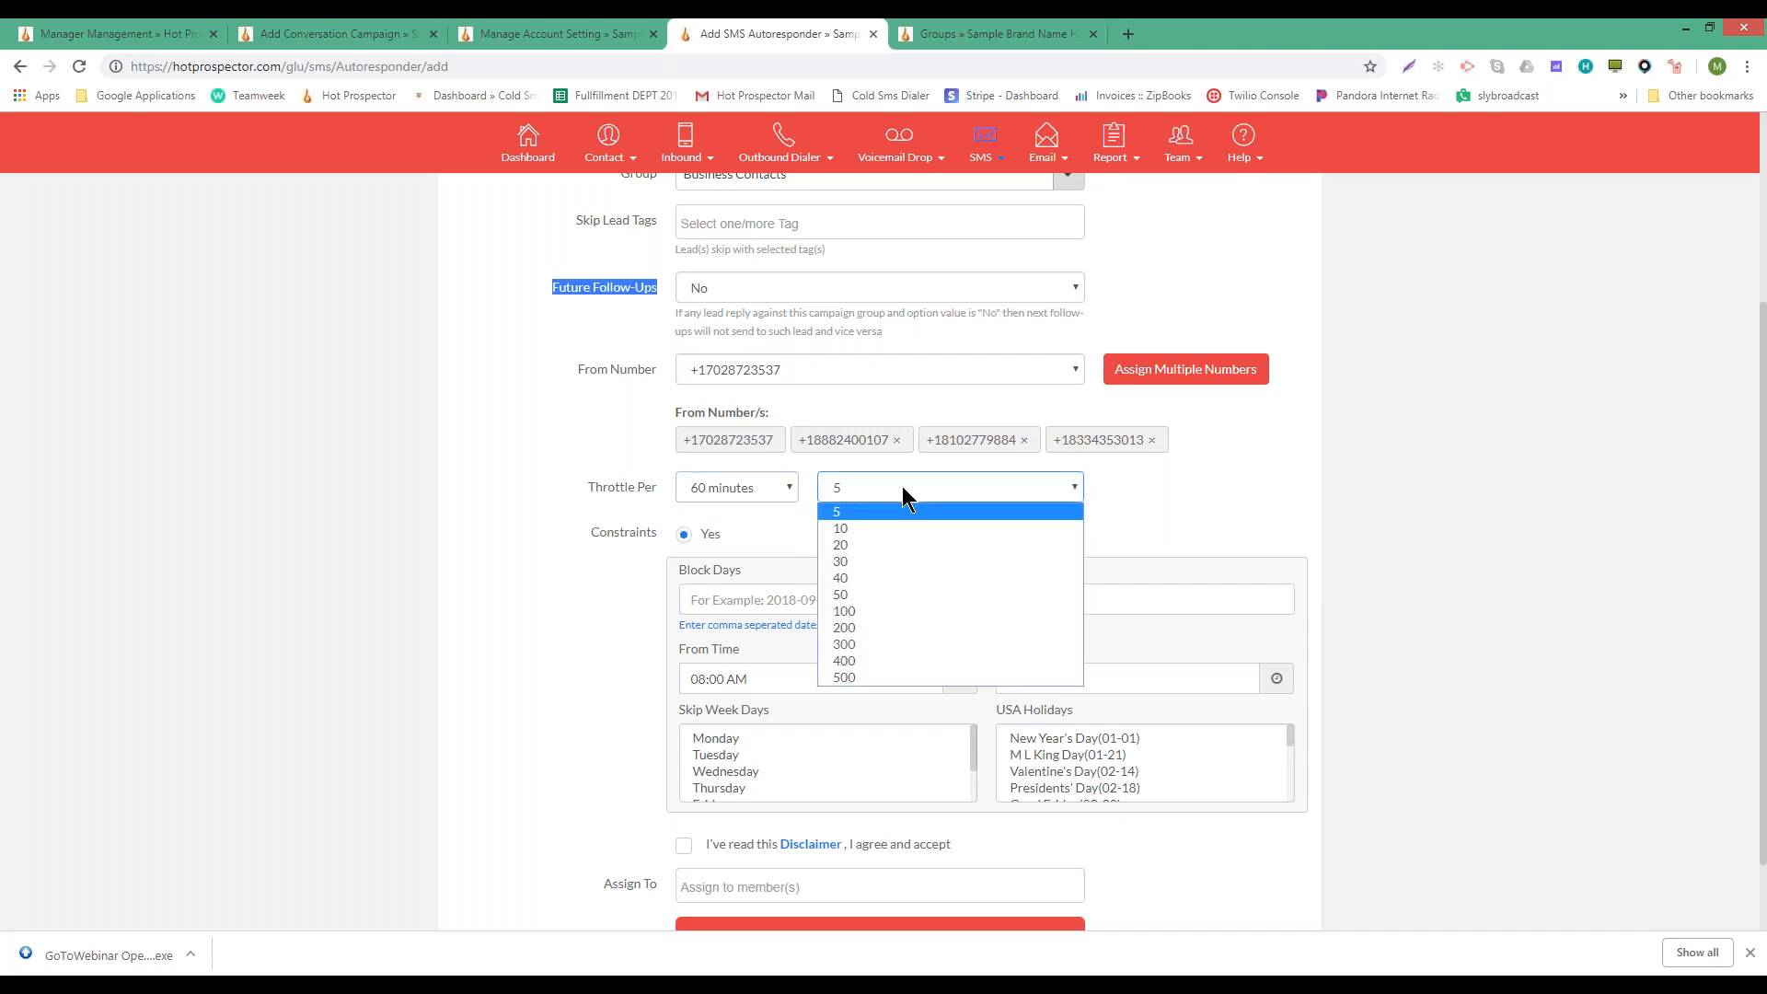
left_click(883, 678)
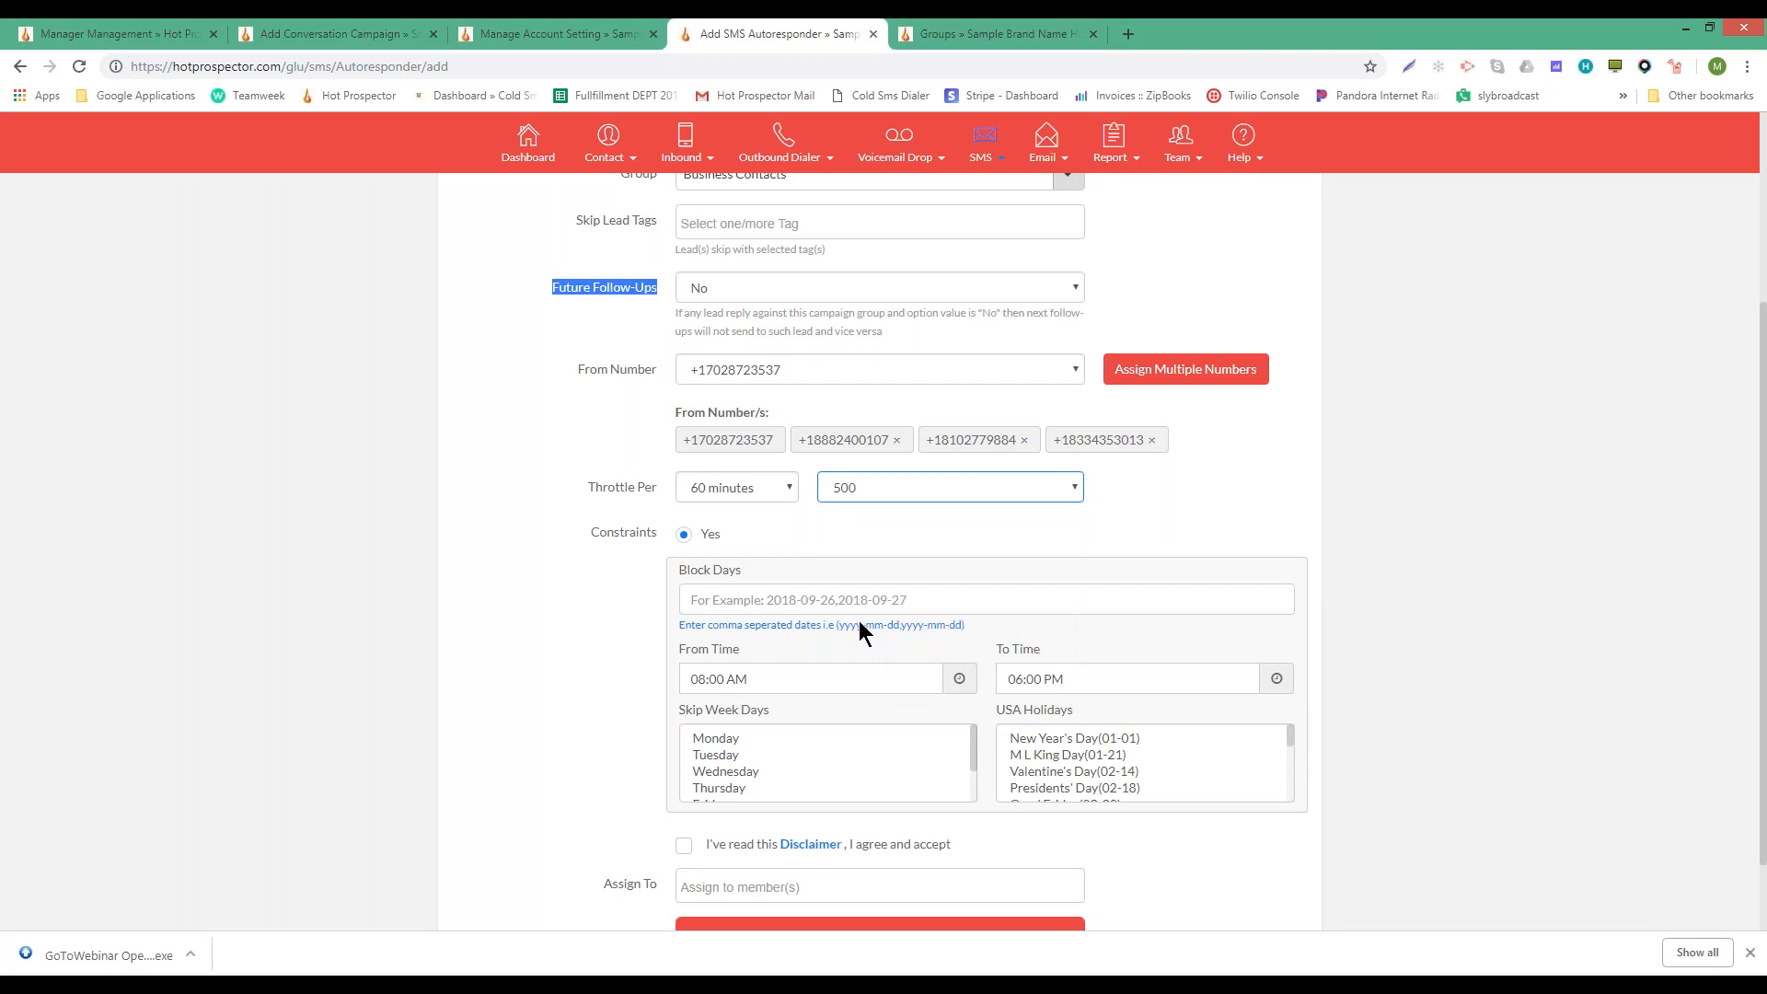
left_click(911, 486)
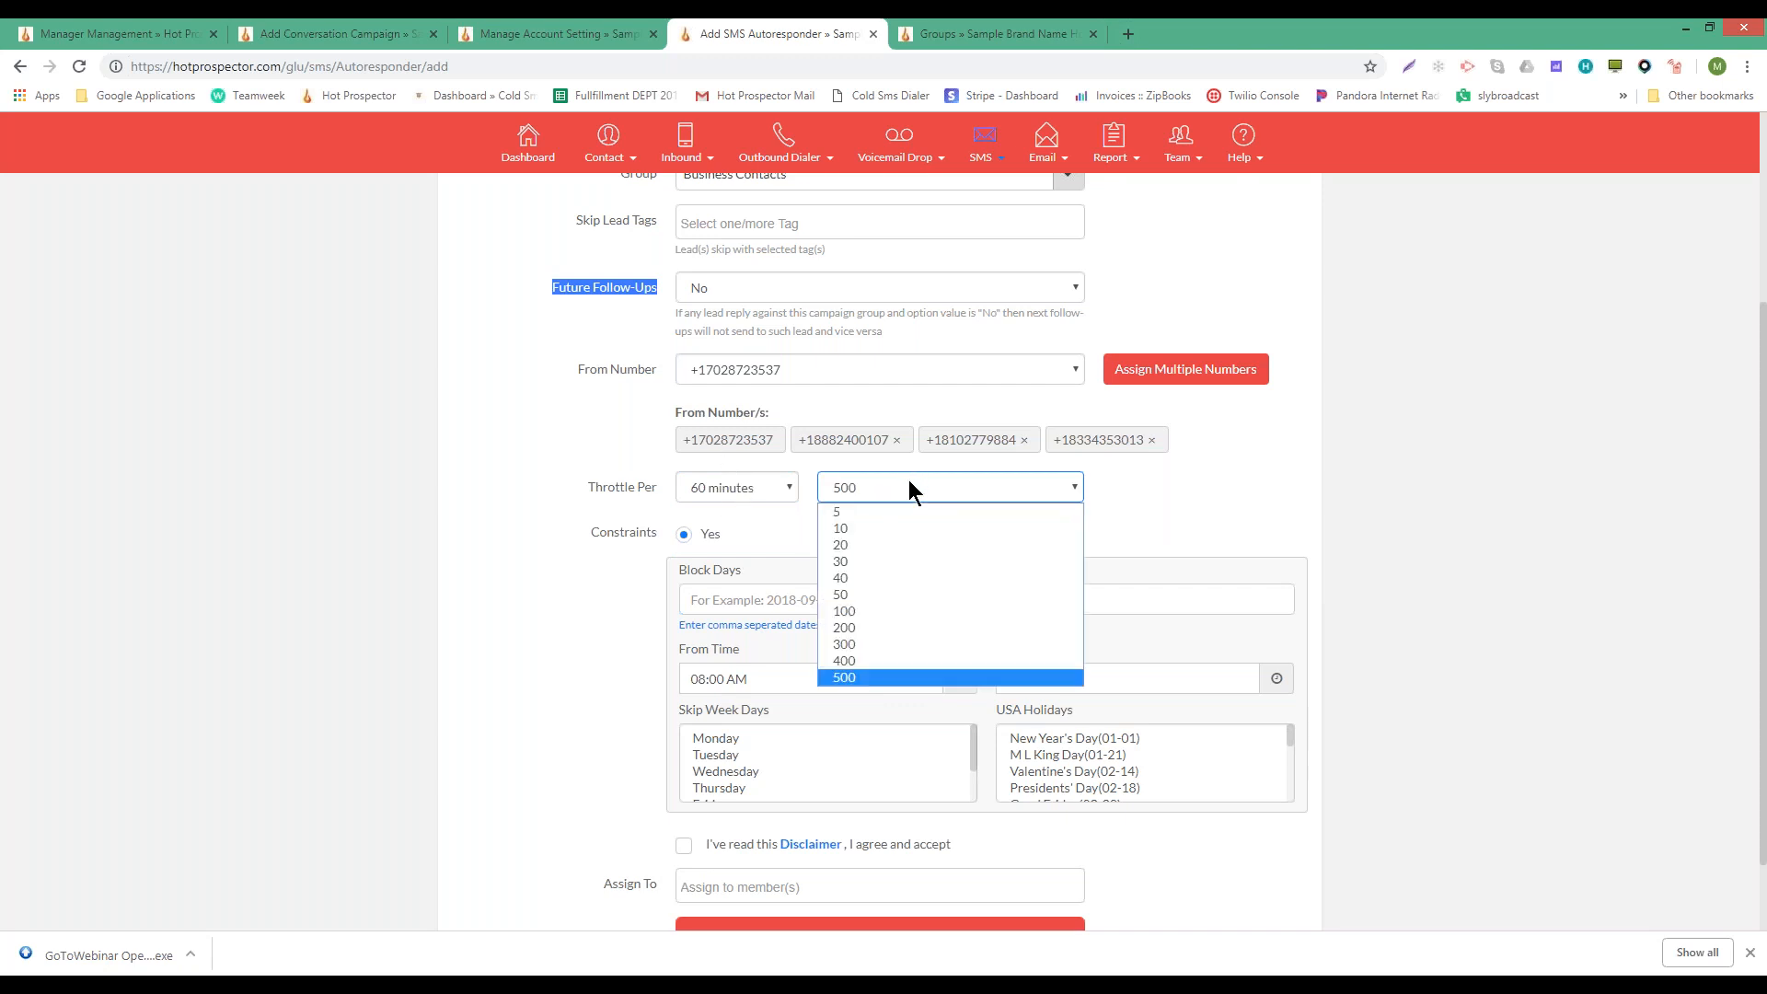
left_click(880, 626)
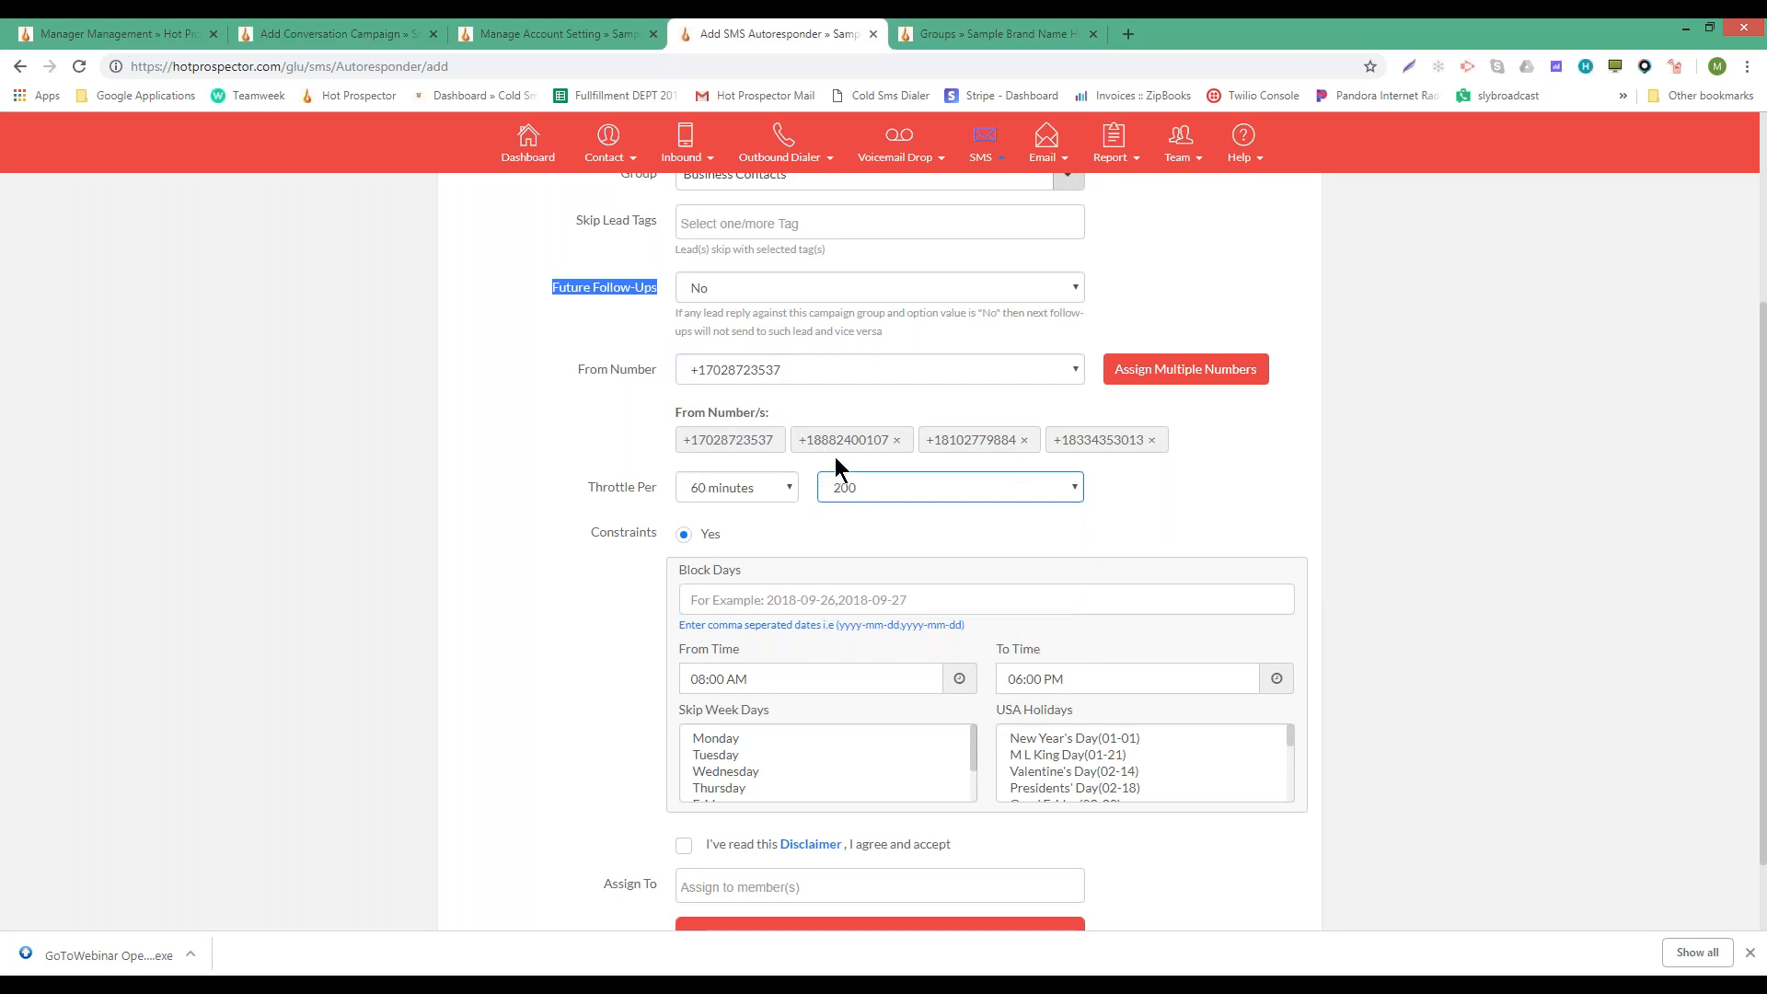
left_click(756, 485)
left_click(752, 512)
left_click(752, 495)
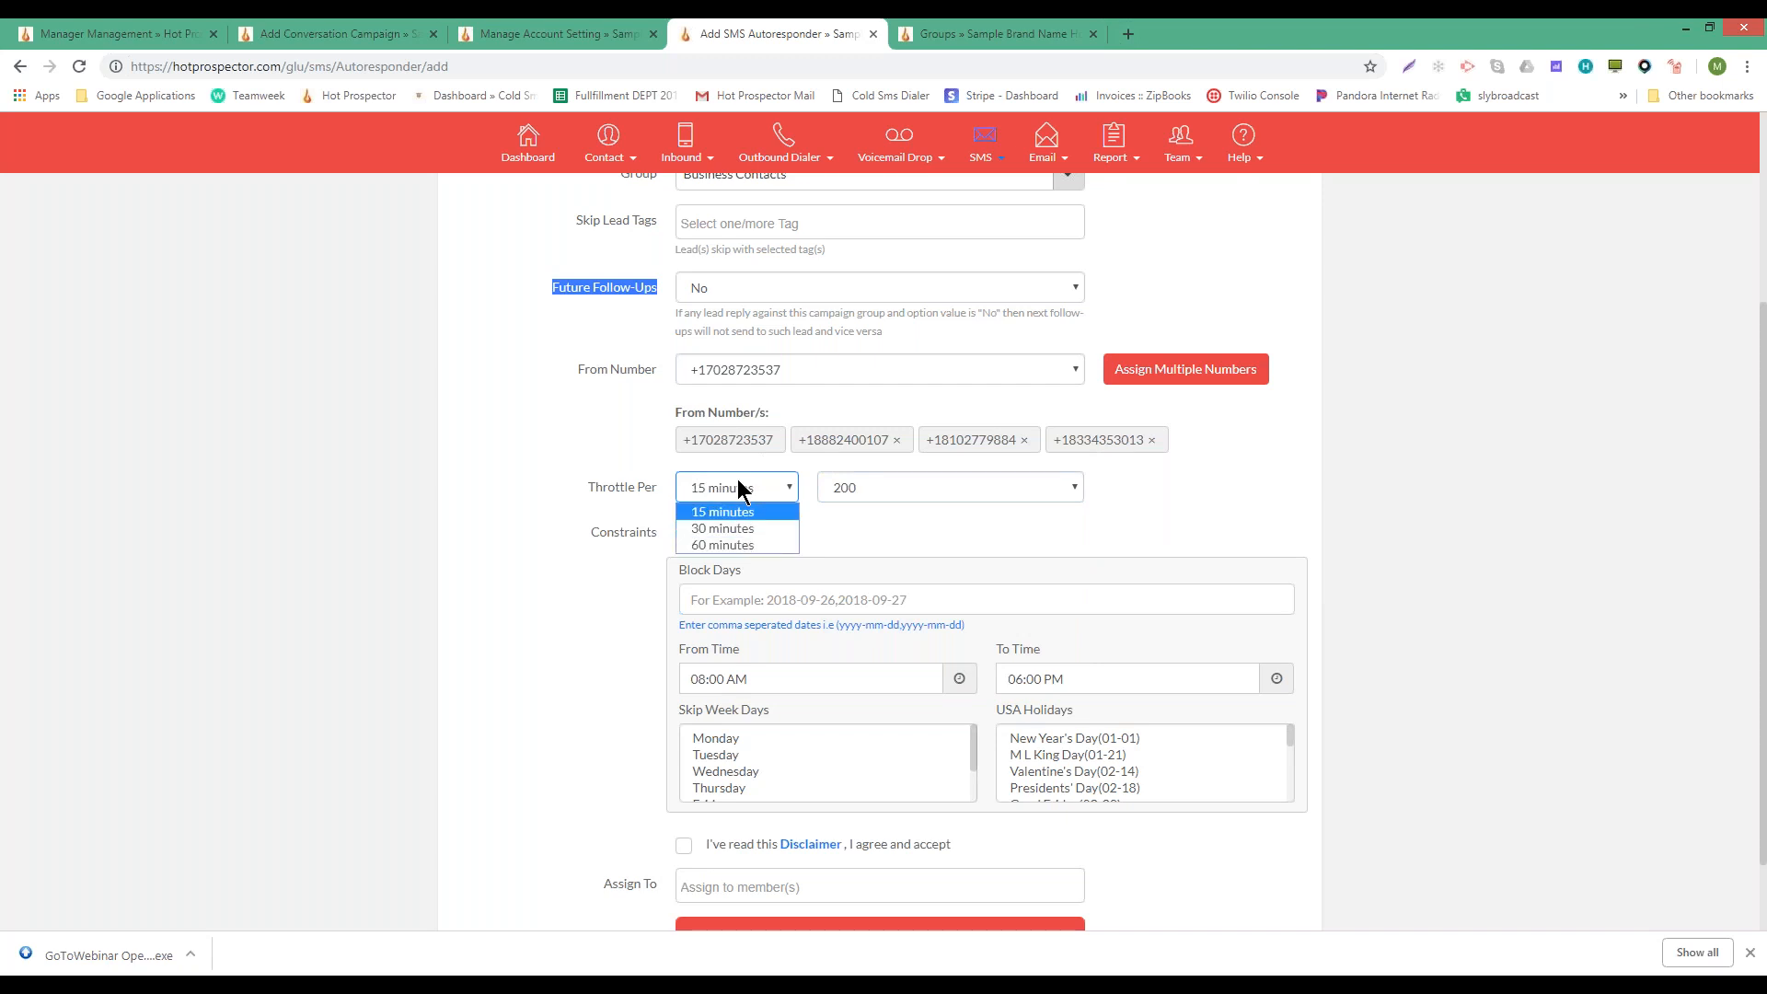
left_click(736, 512)
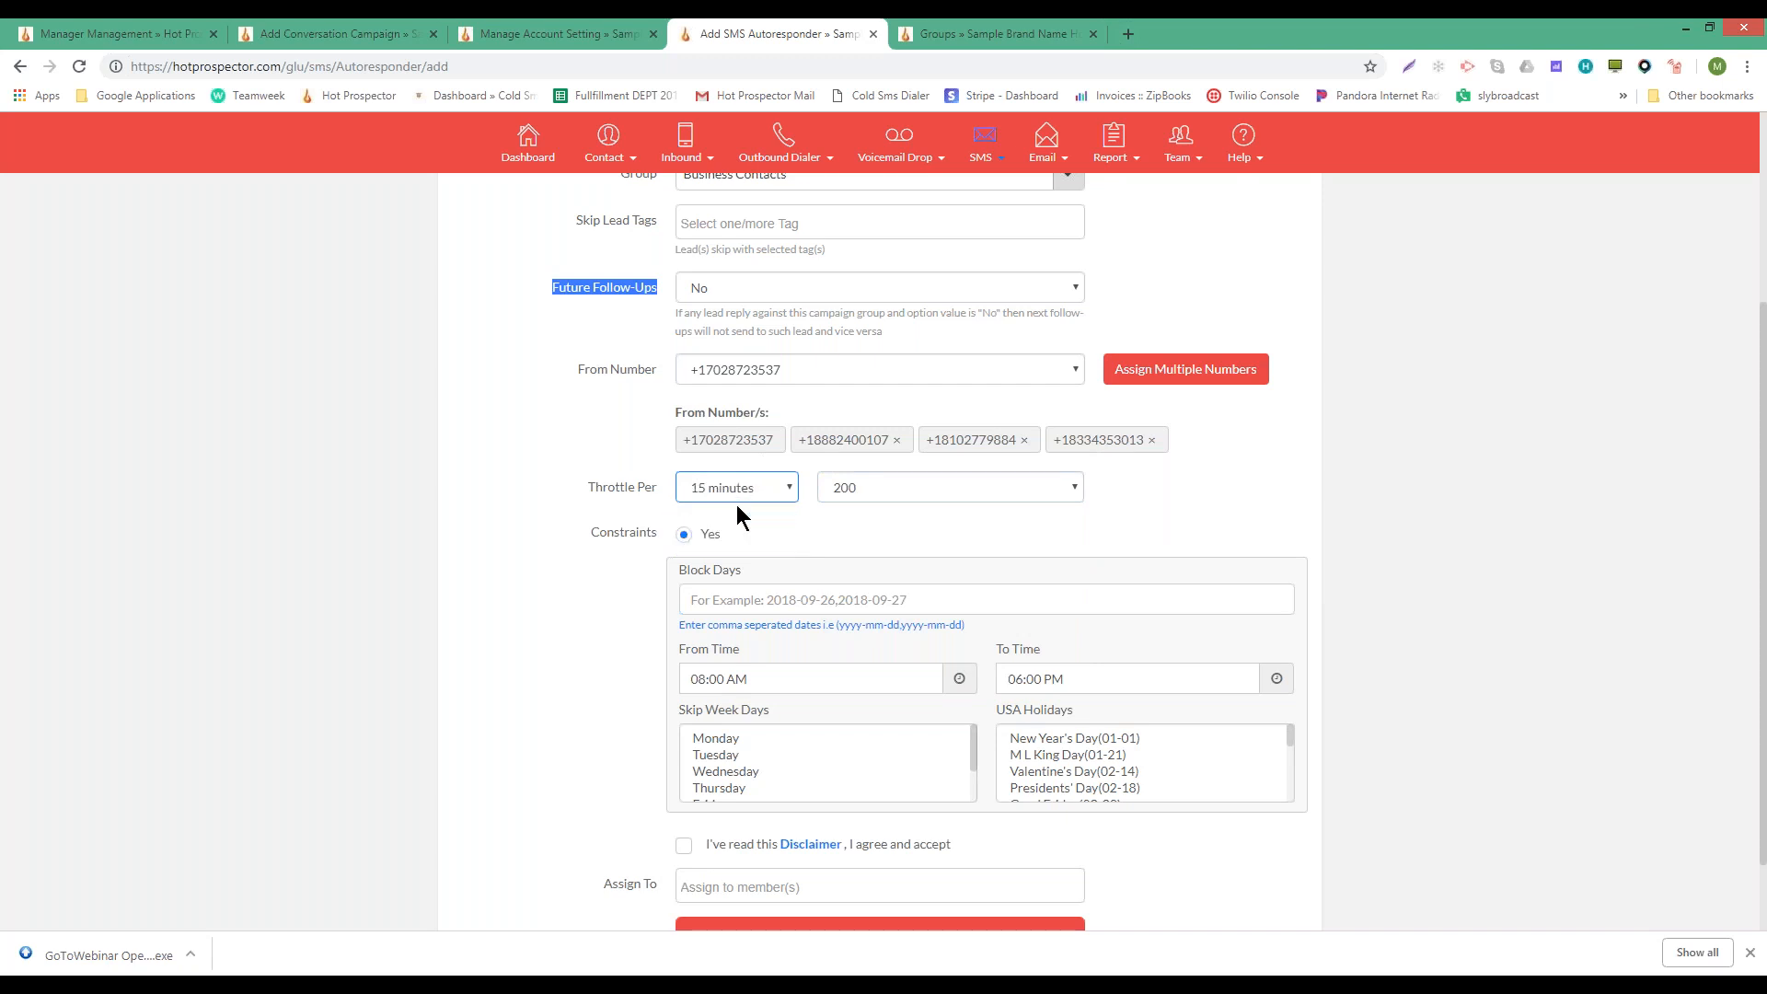
left_click(1176, 495)
scroll(1175, 493, "up", 3)
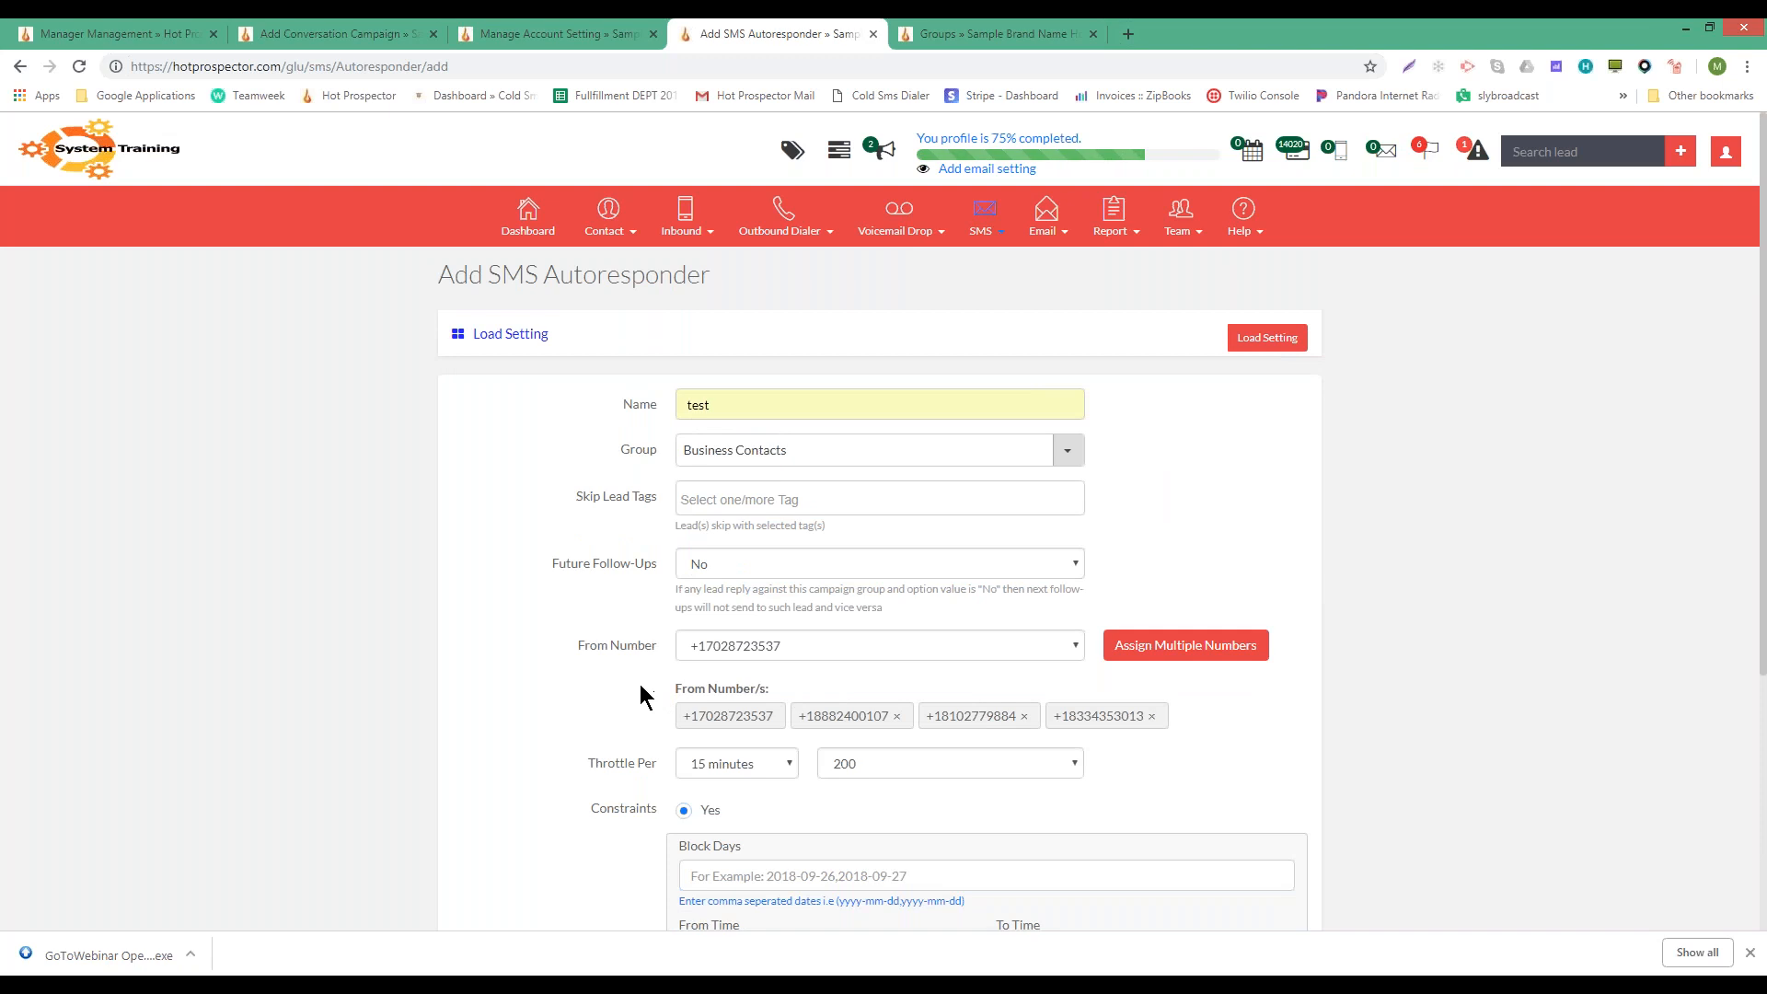
- Set the sending From Time to 10:00 AM
scroll(639, 683, "down", 3)
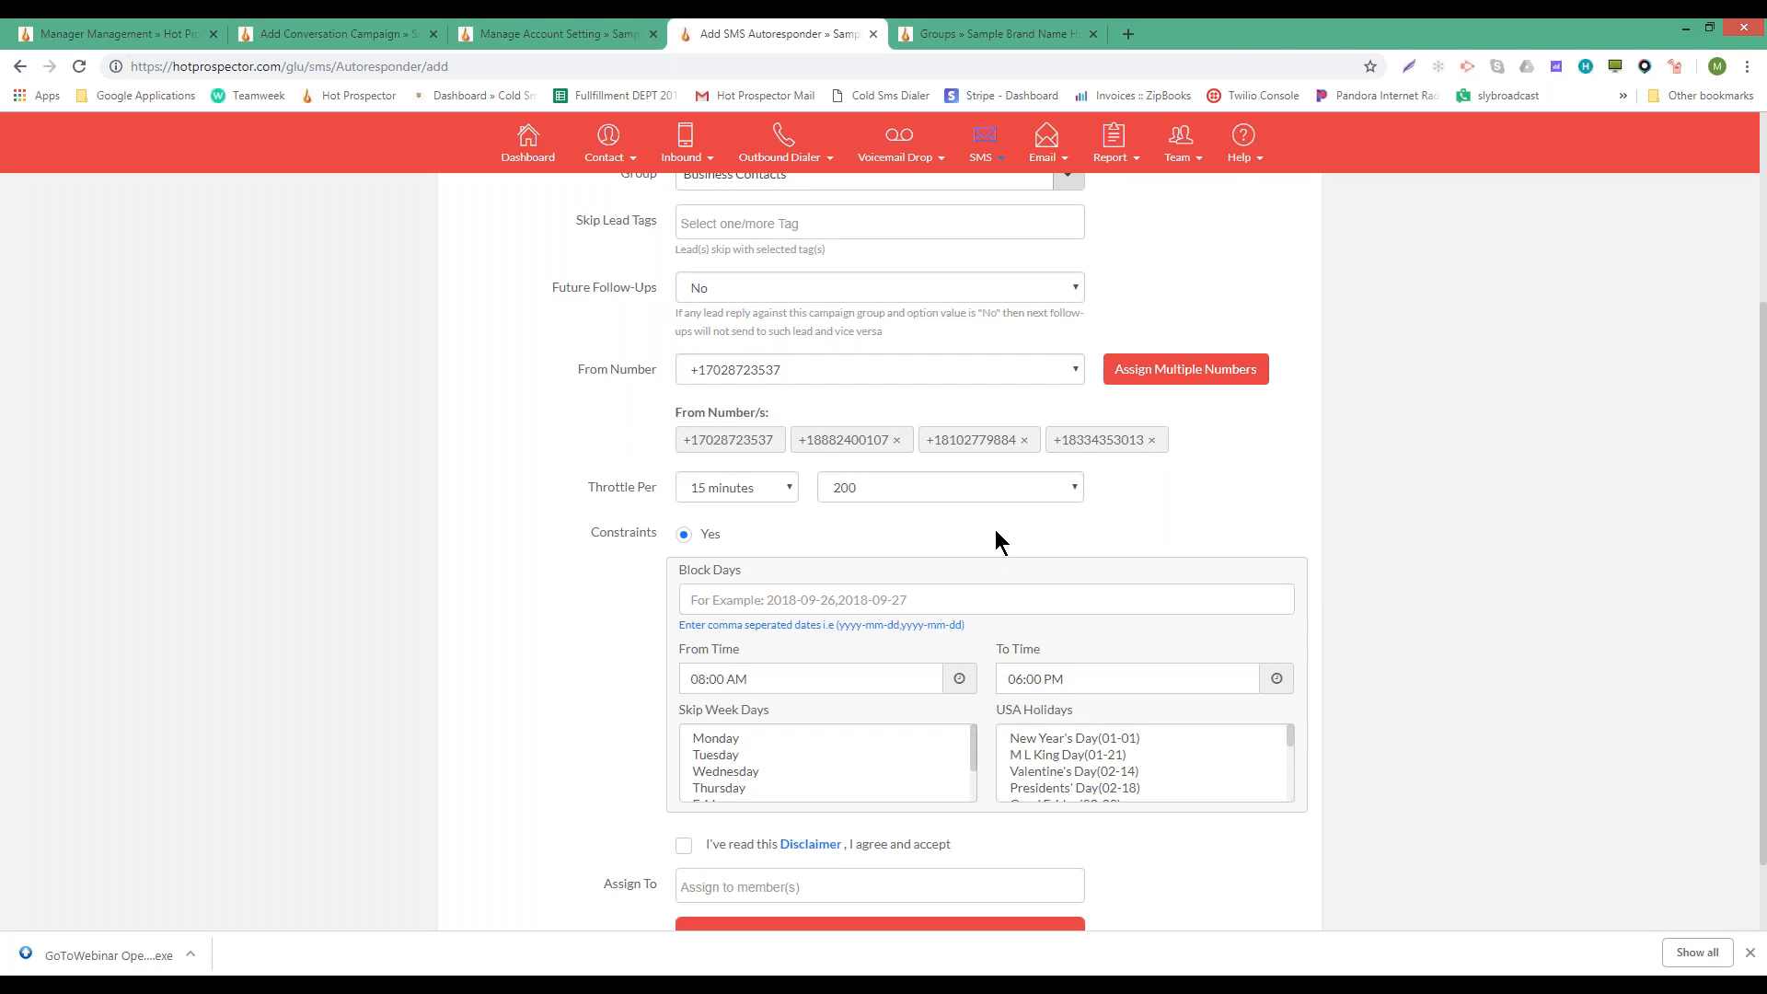
left_click(688, 598)
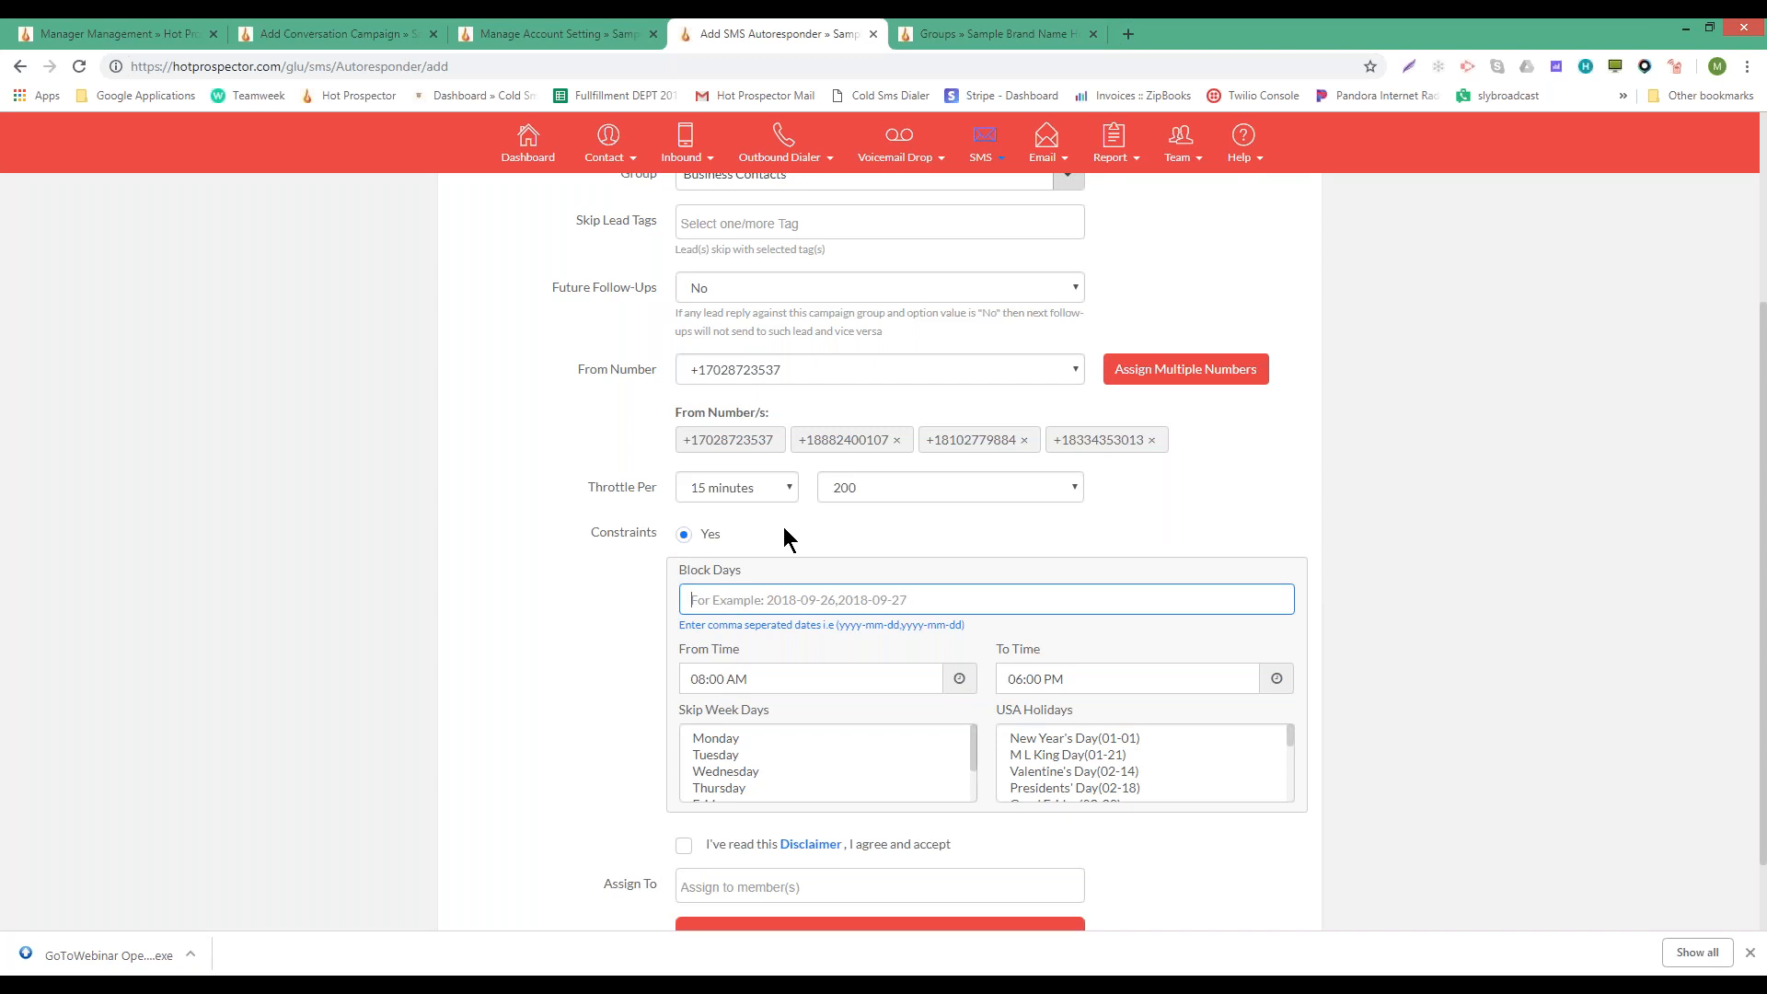
scroll(783, 531, "down", 1)
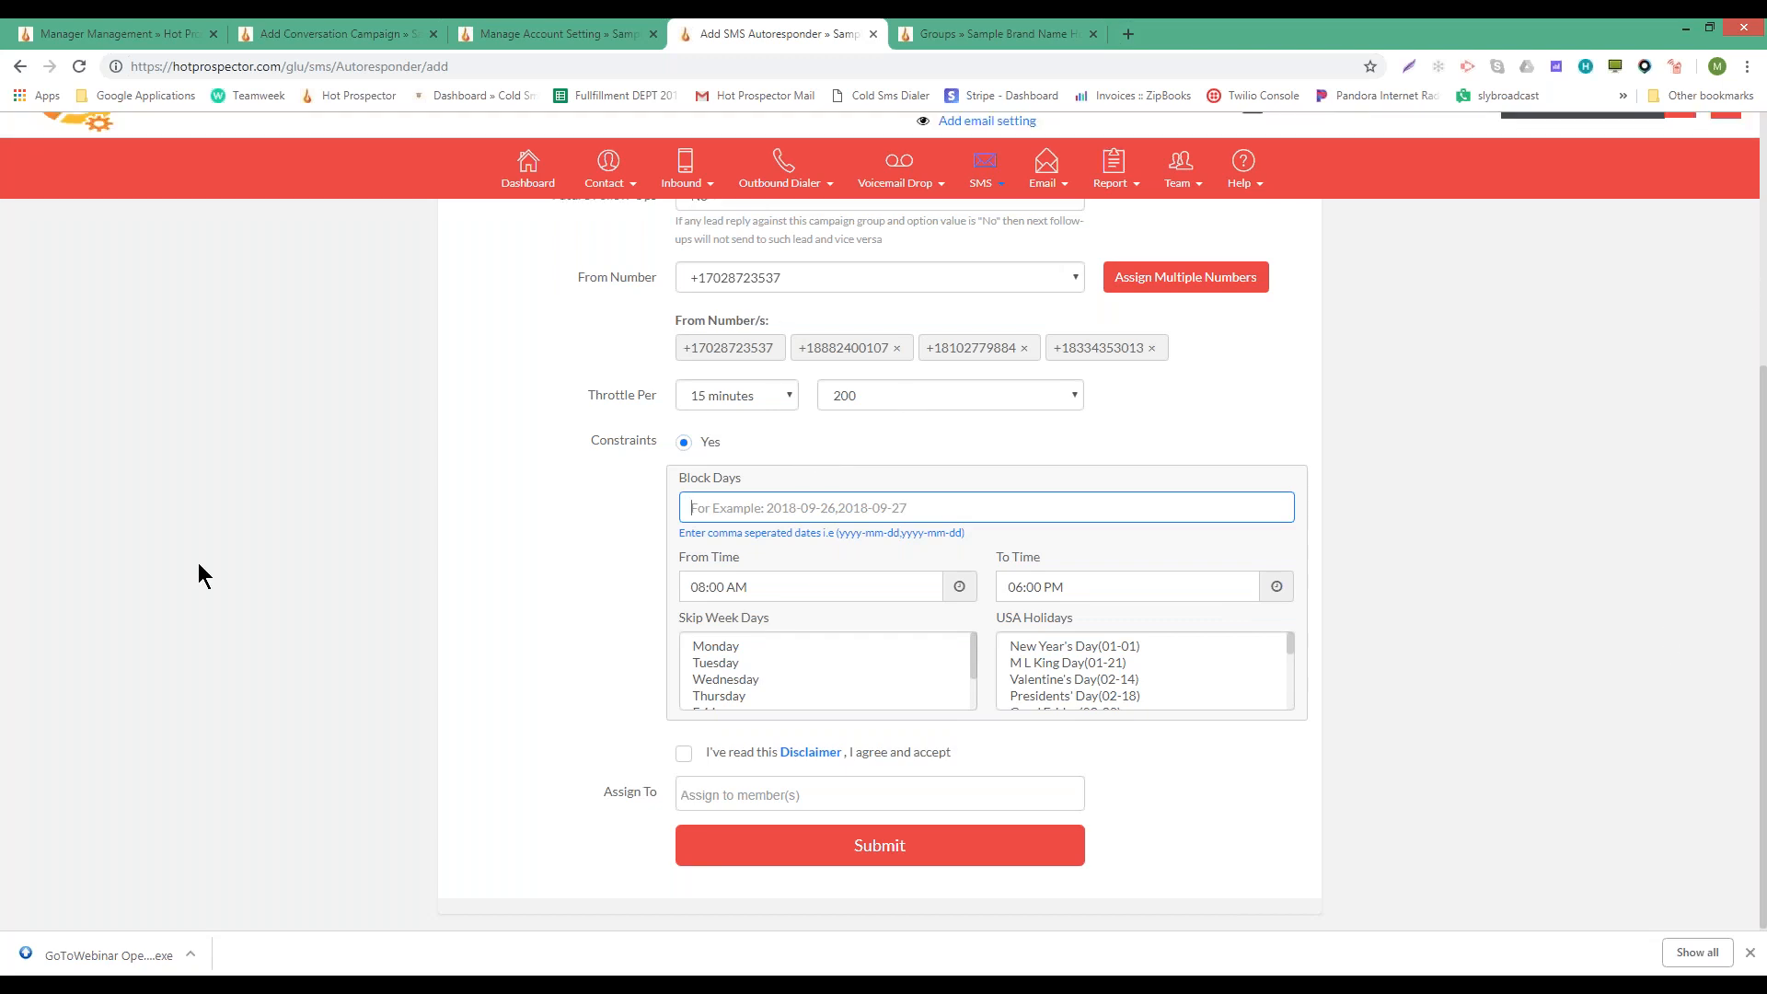
left_click(699, 586)
left_click(738, 587)
left_click(597, 588)
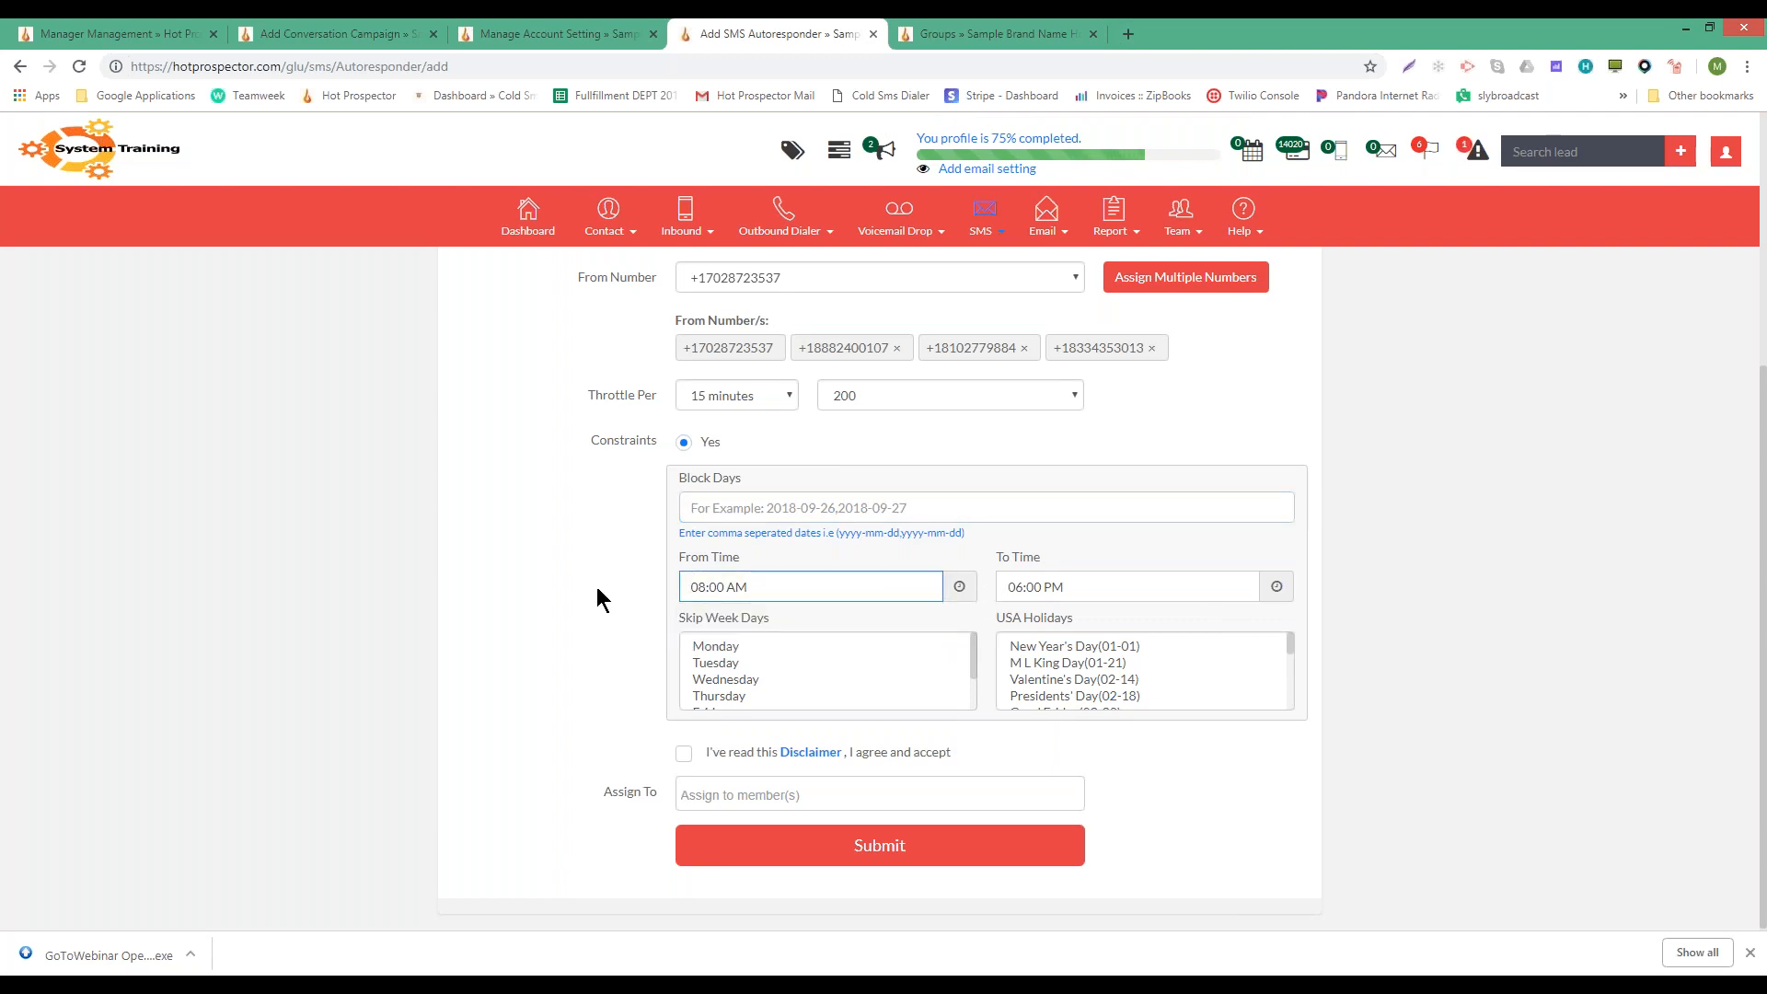
left_click(694, 587)
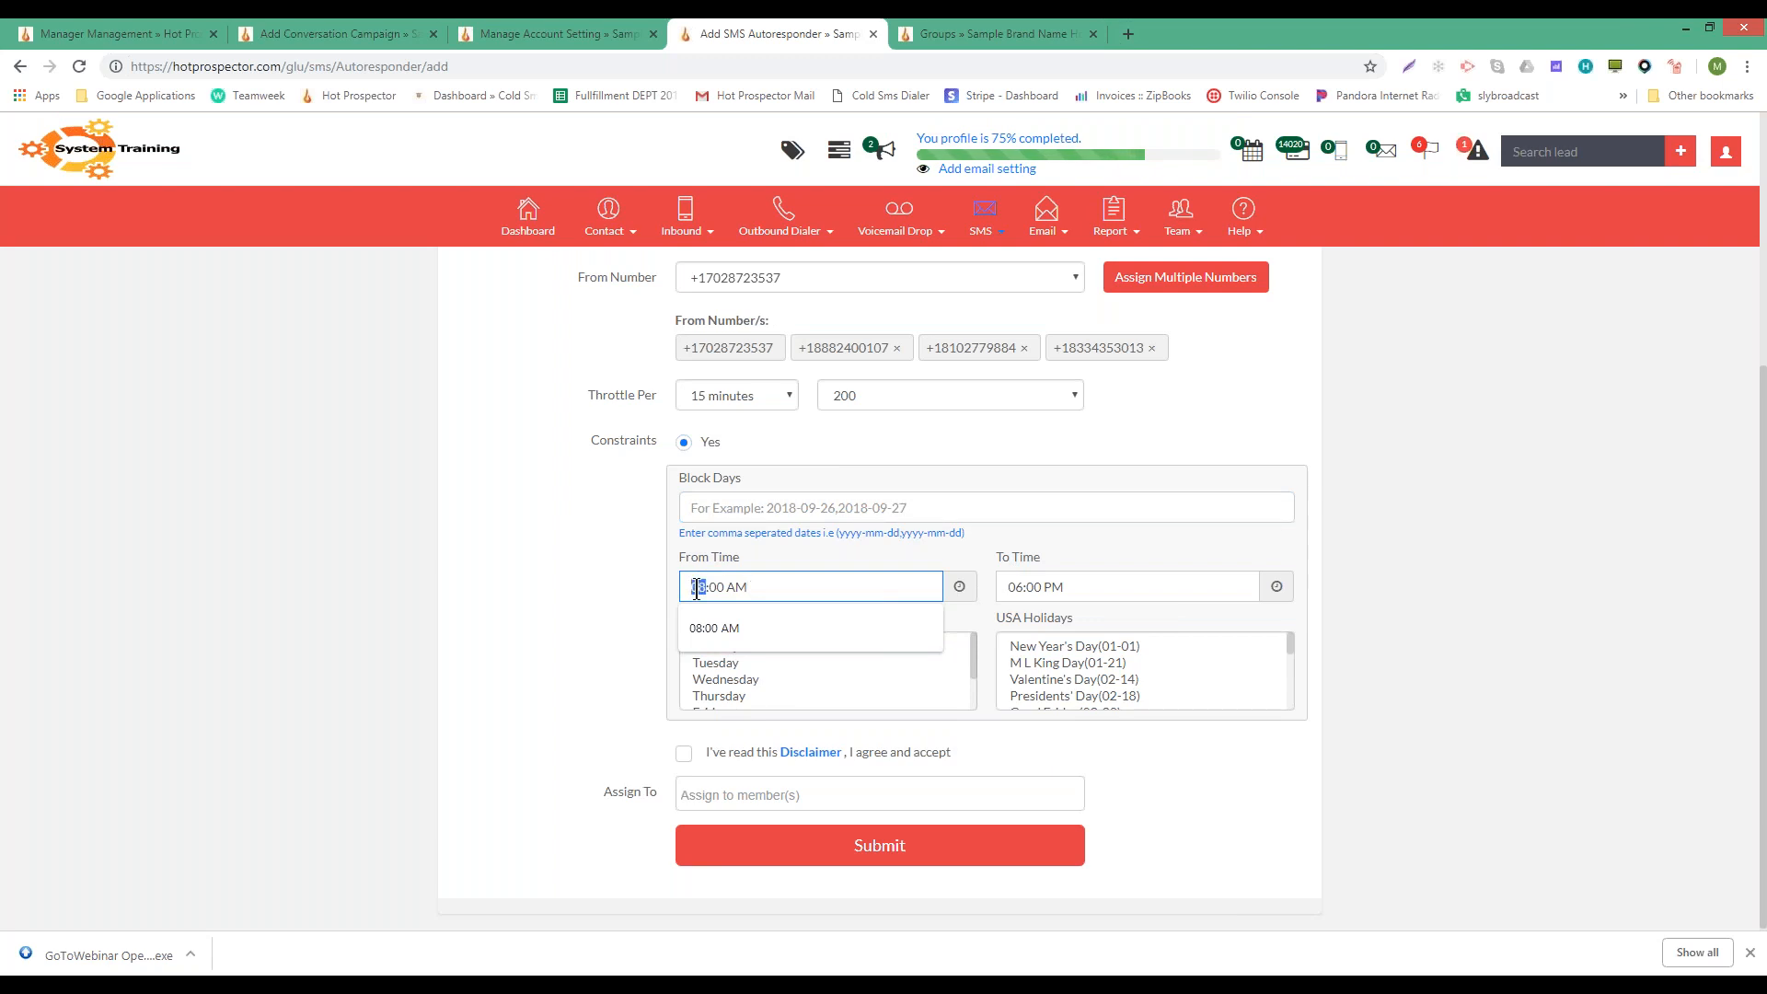
type("10")
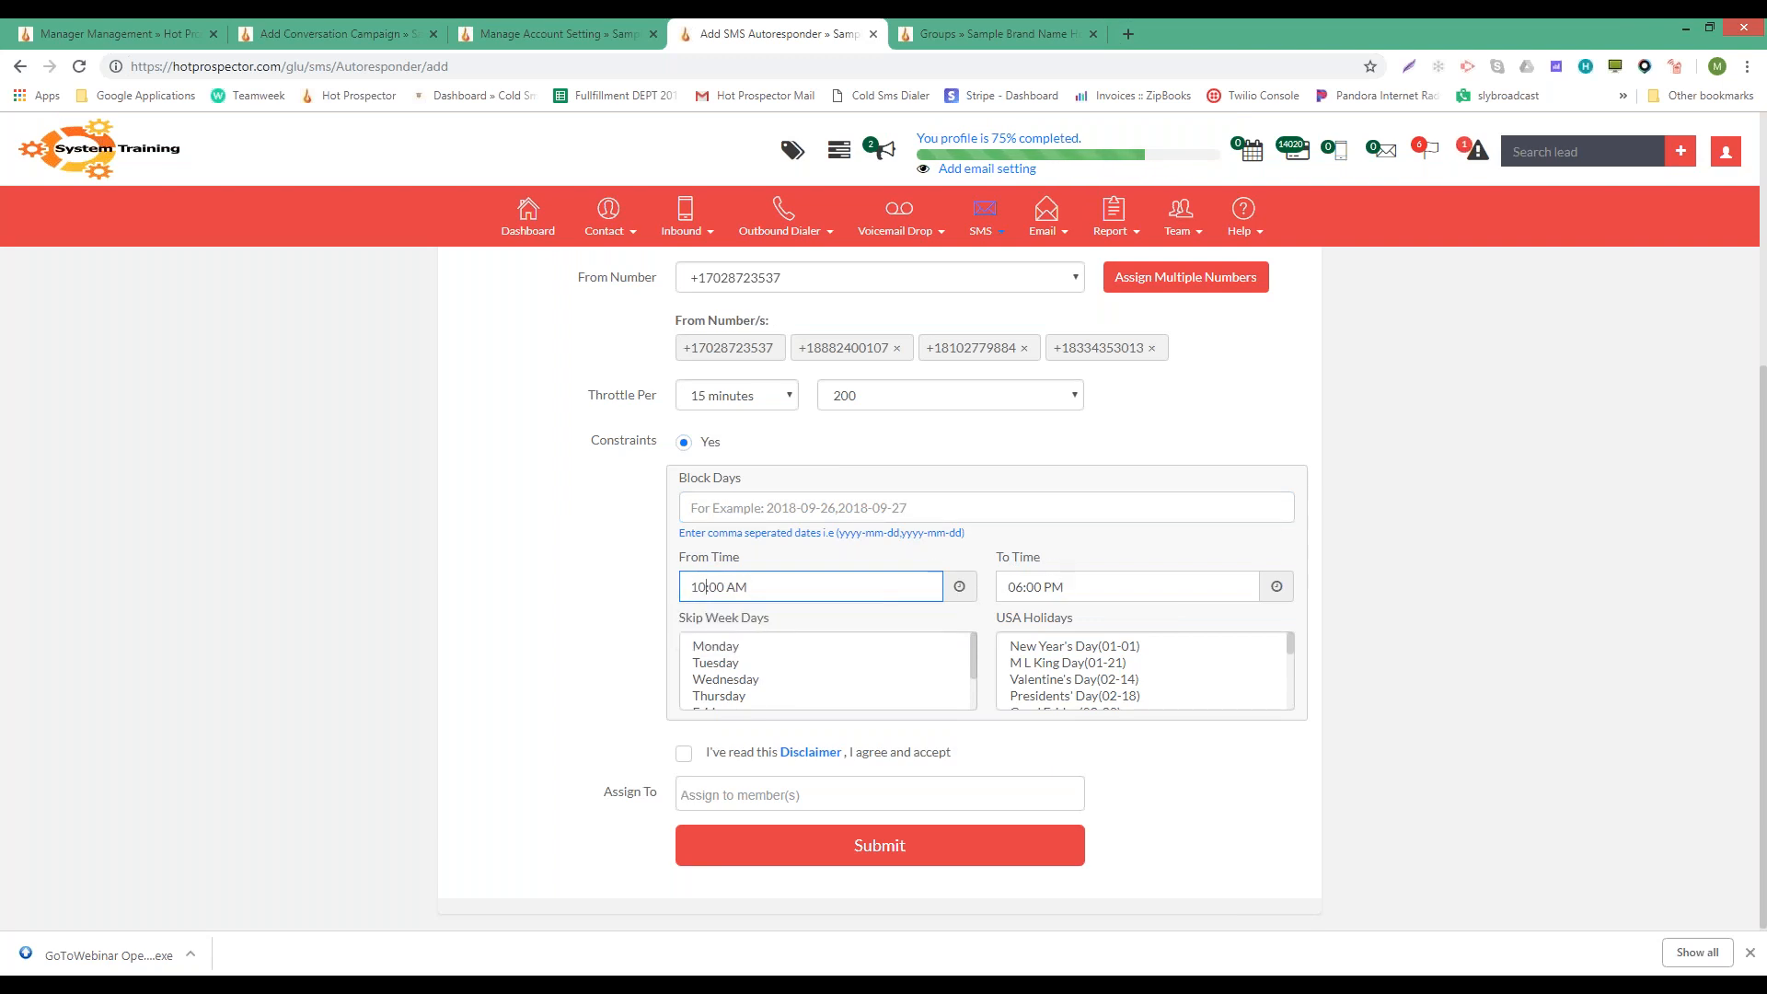
- Skip Saturday and Sunday and block every USA holiday from New Year's Day to Christmas
scroll(825, 668, "down", 2)
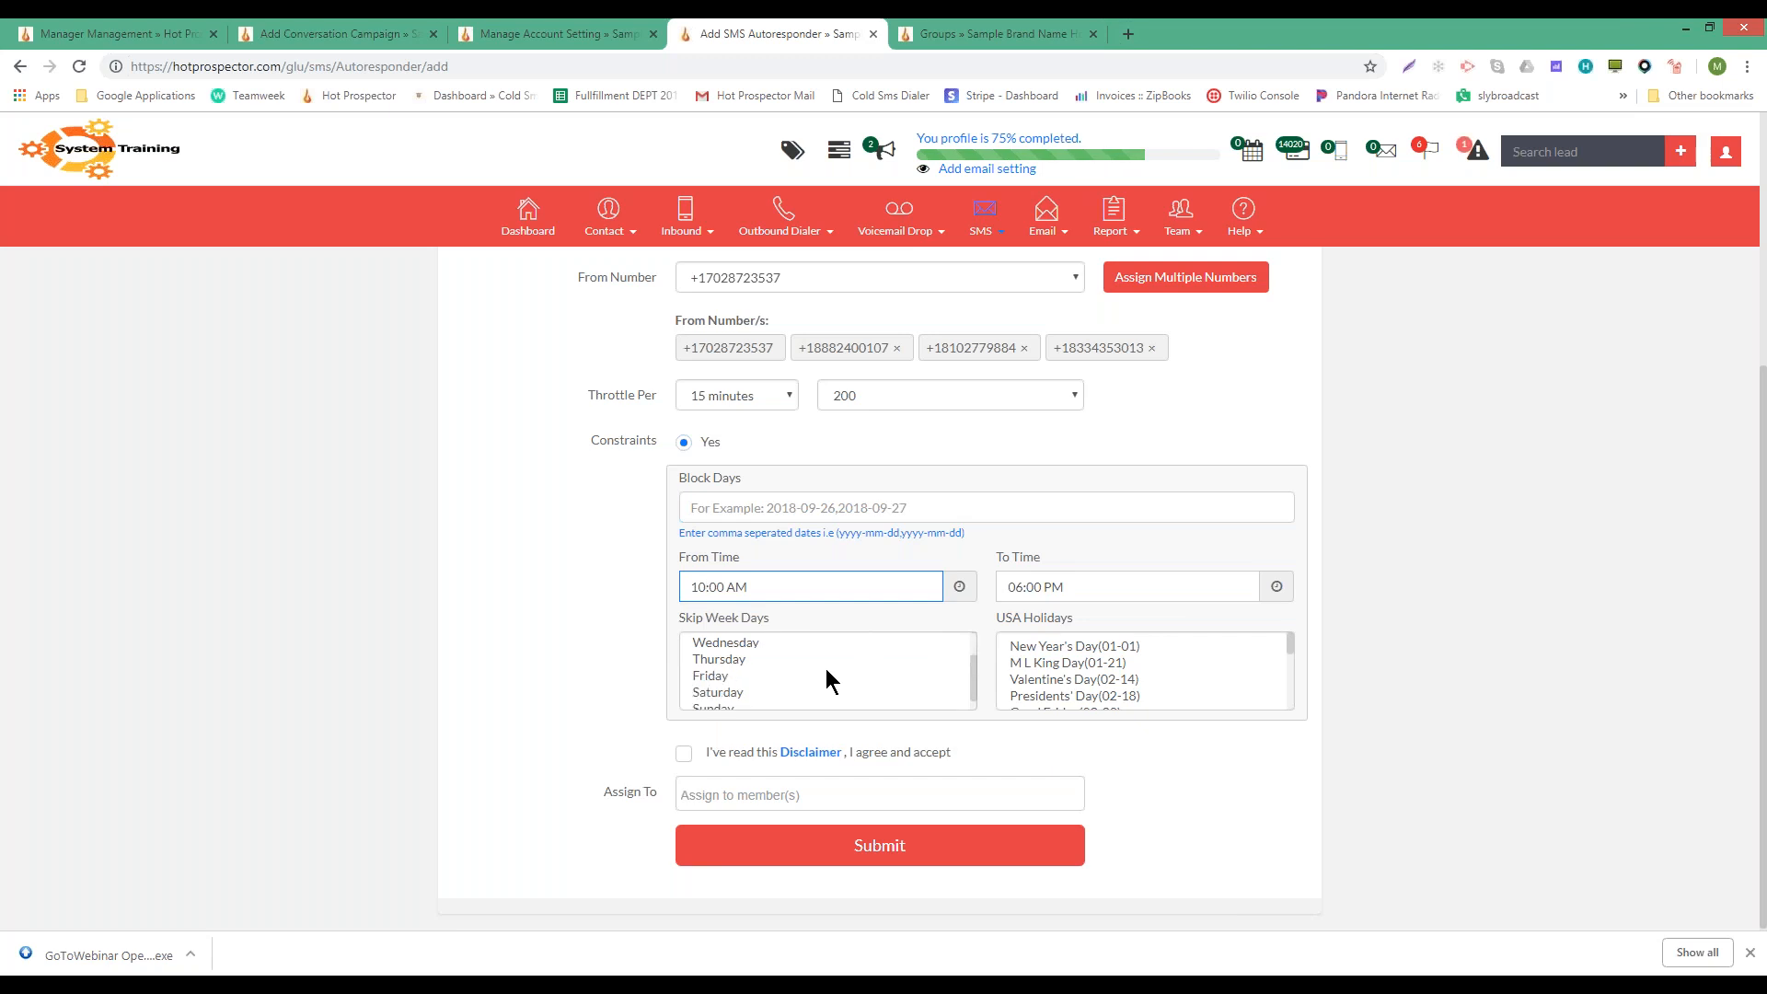
left_click(715, 681)
left_click(717, 697, "ctrl")
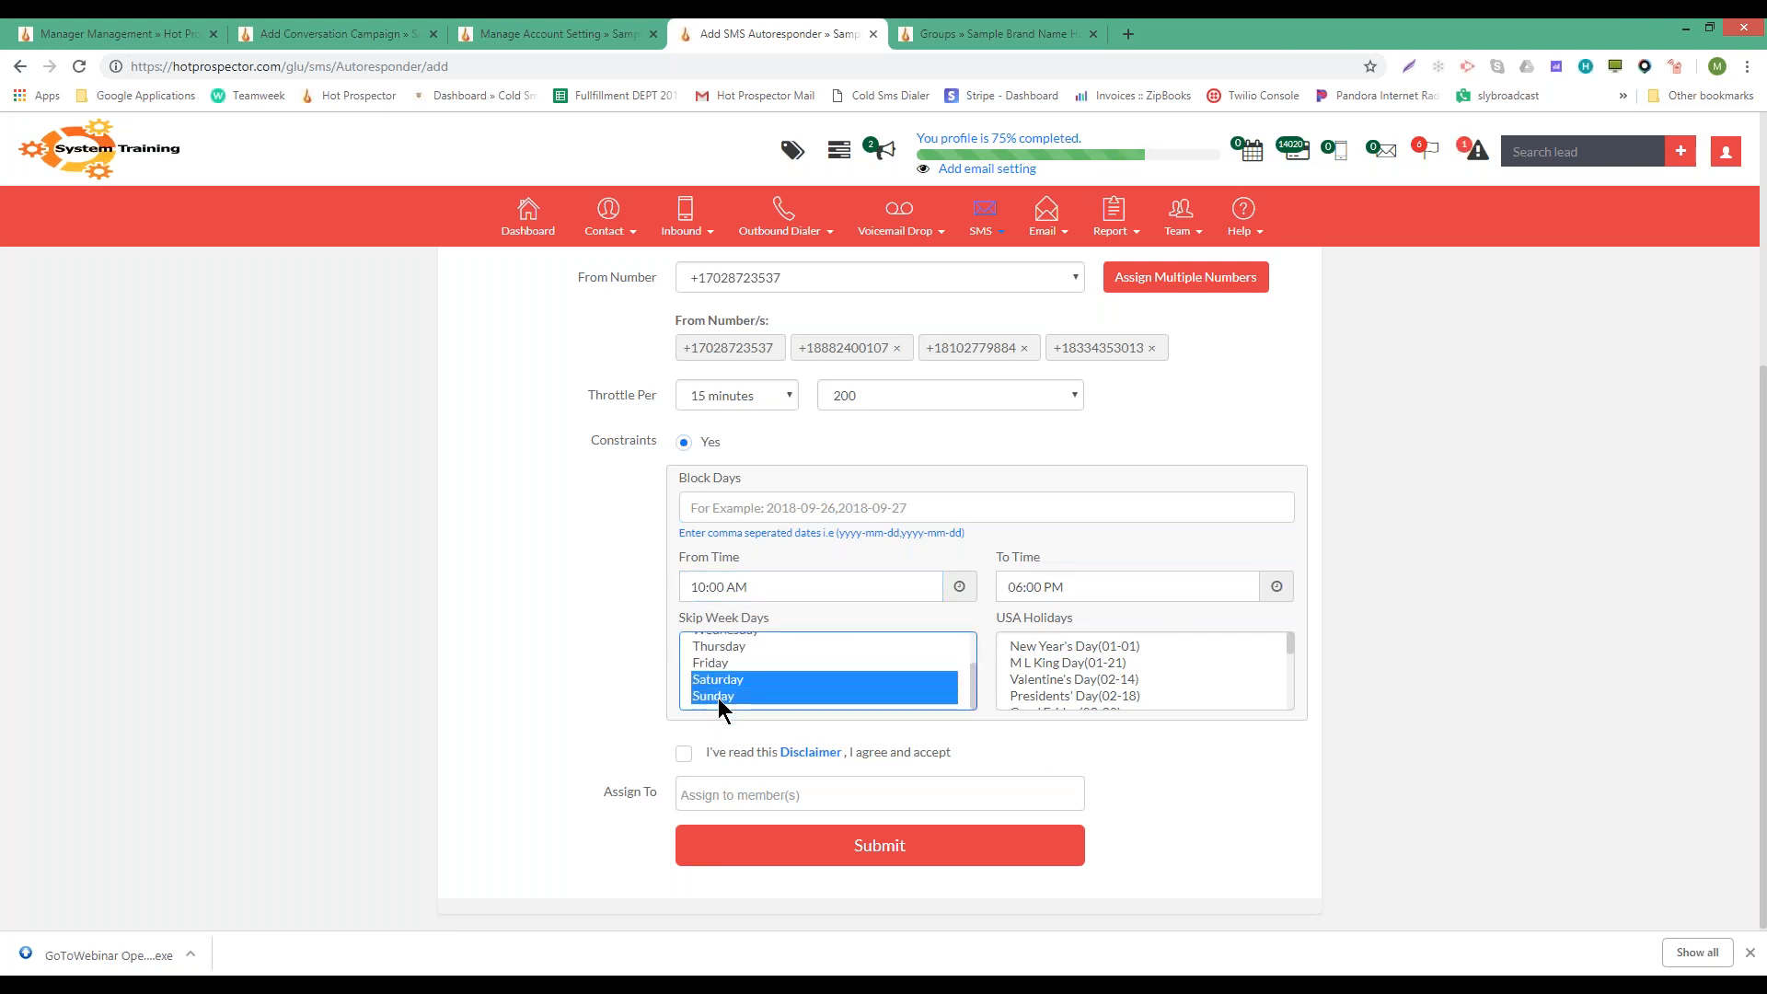
scroll(1365, 726, "up", 3)
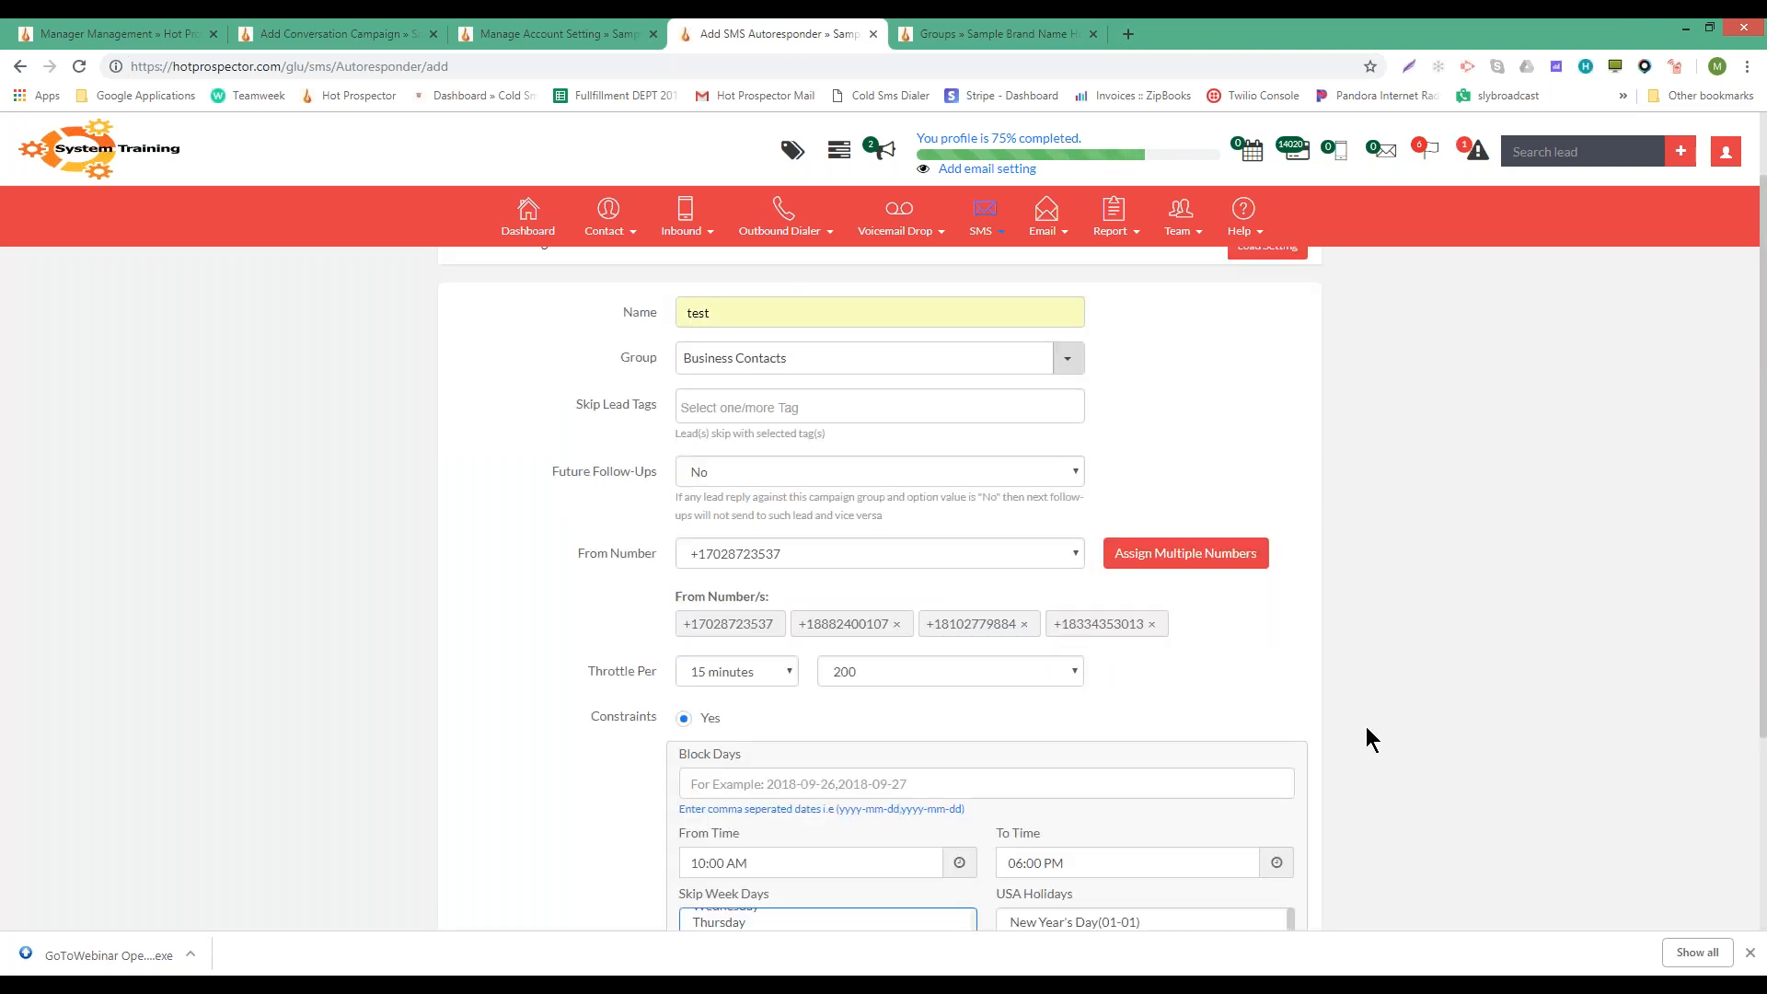
scroll(1346, 716, "down", 3)
left_click(1126, 641)
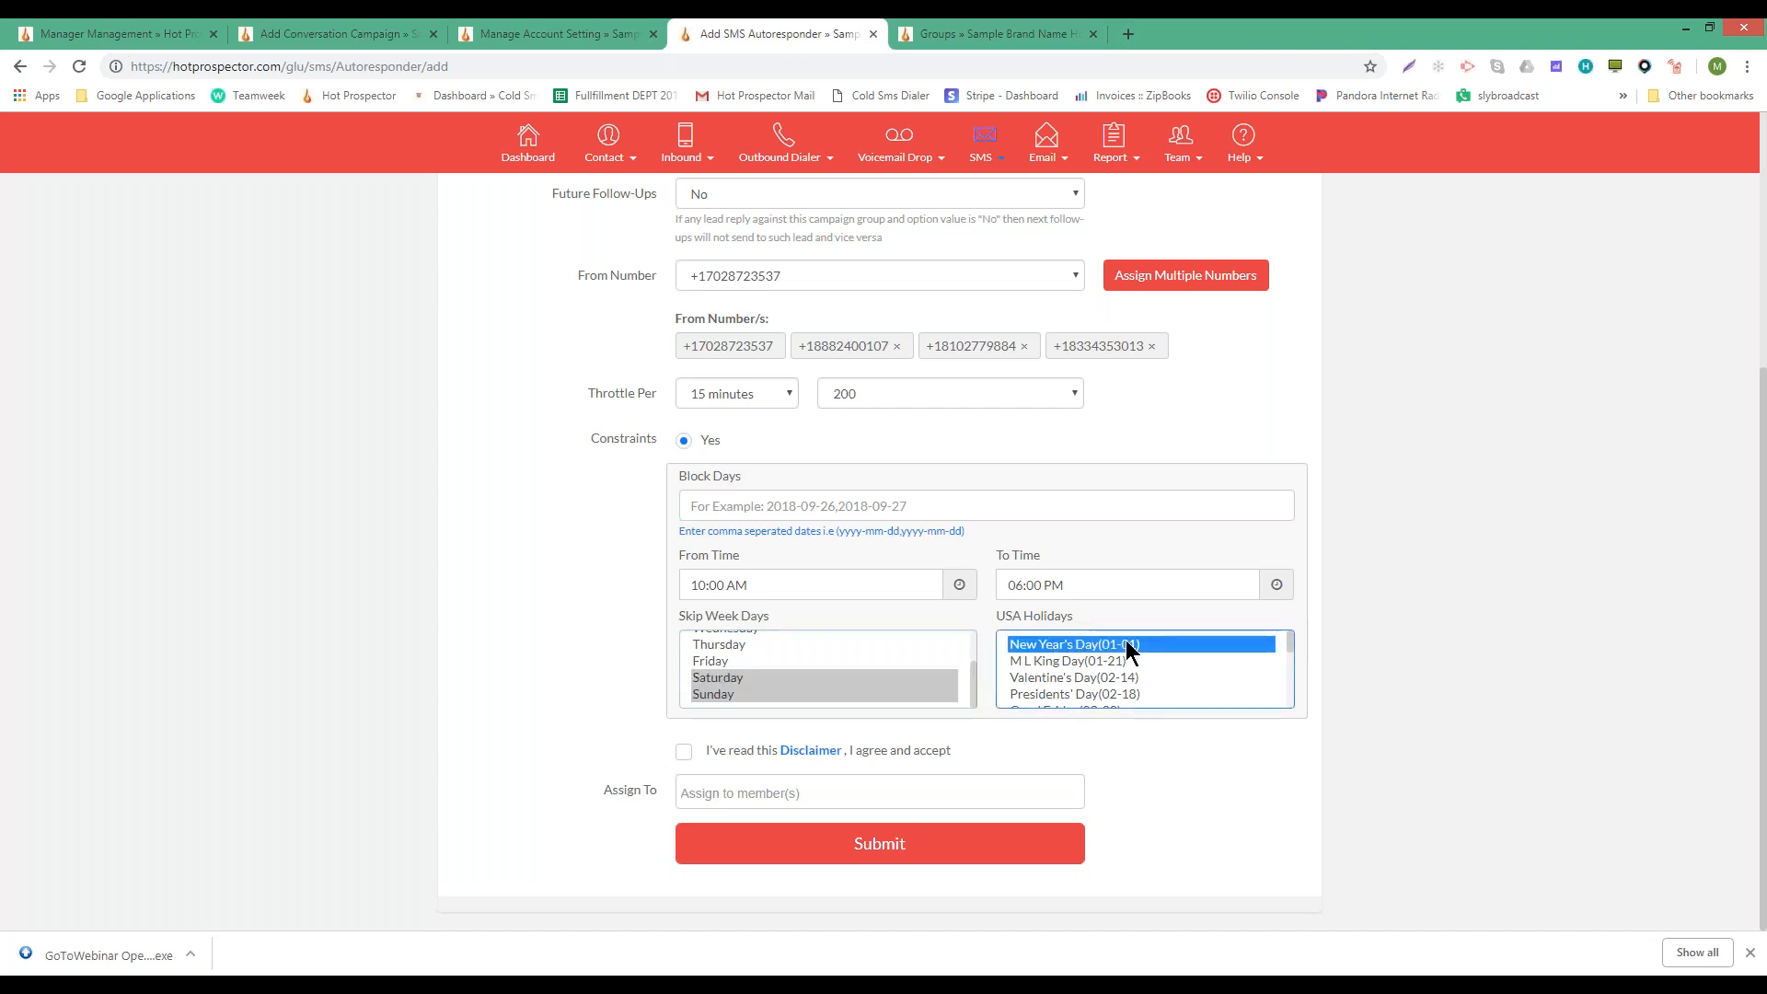
scroll(1127, 641, "down", 3)
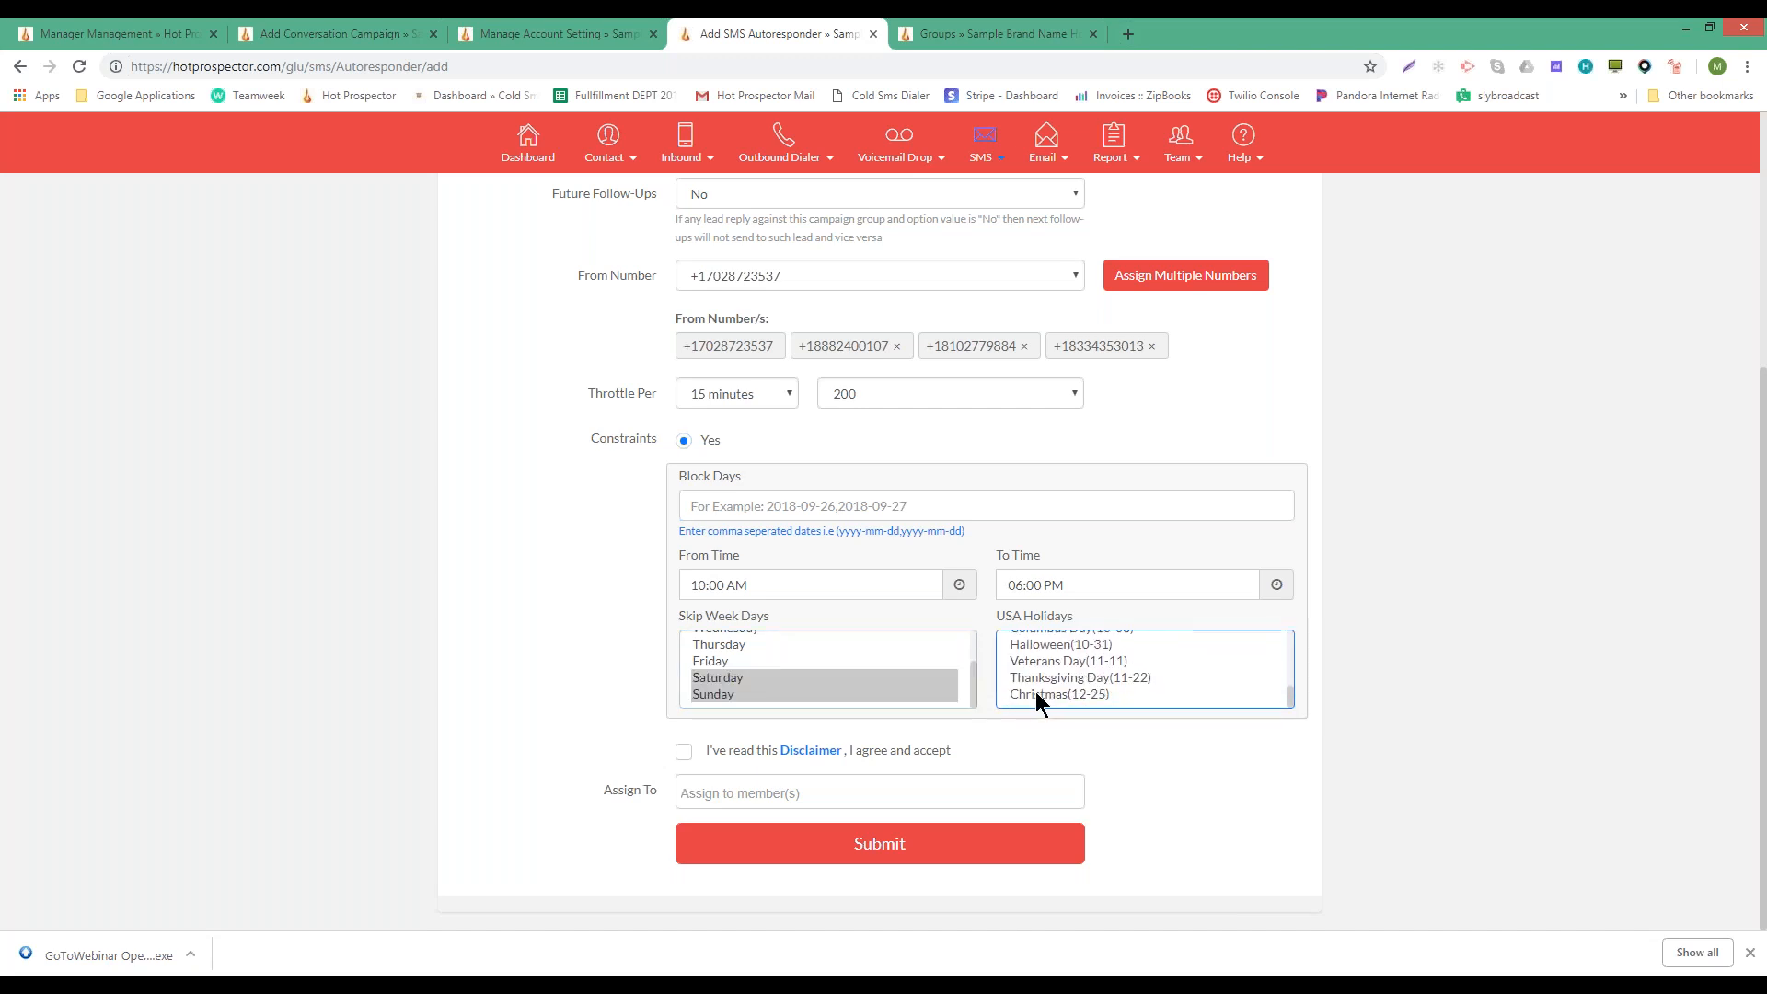
left_click(1040, 694, "shift")
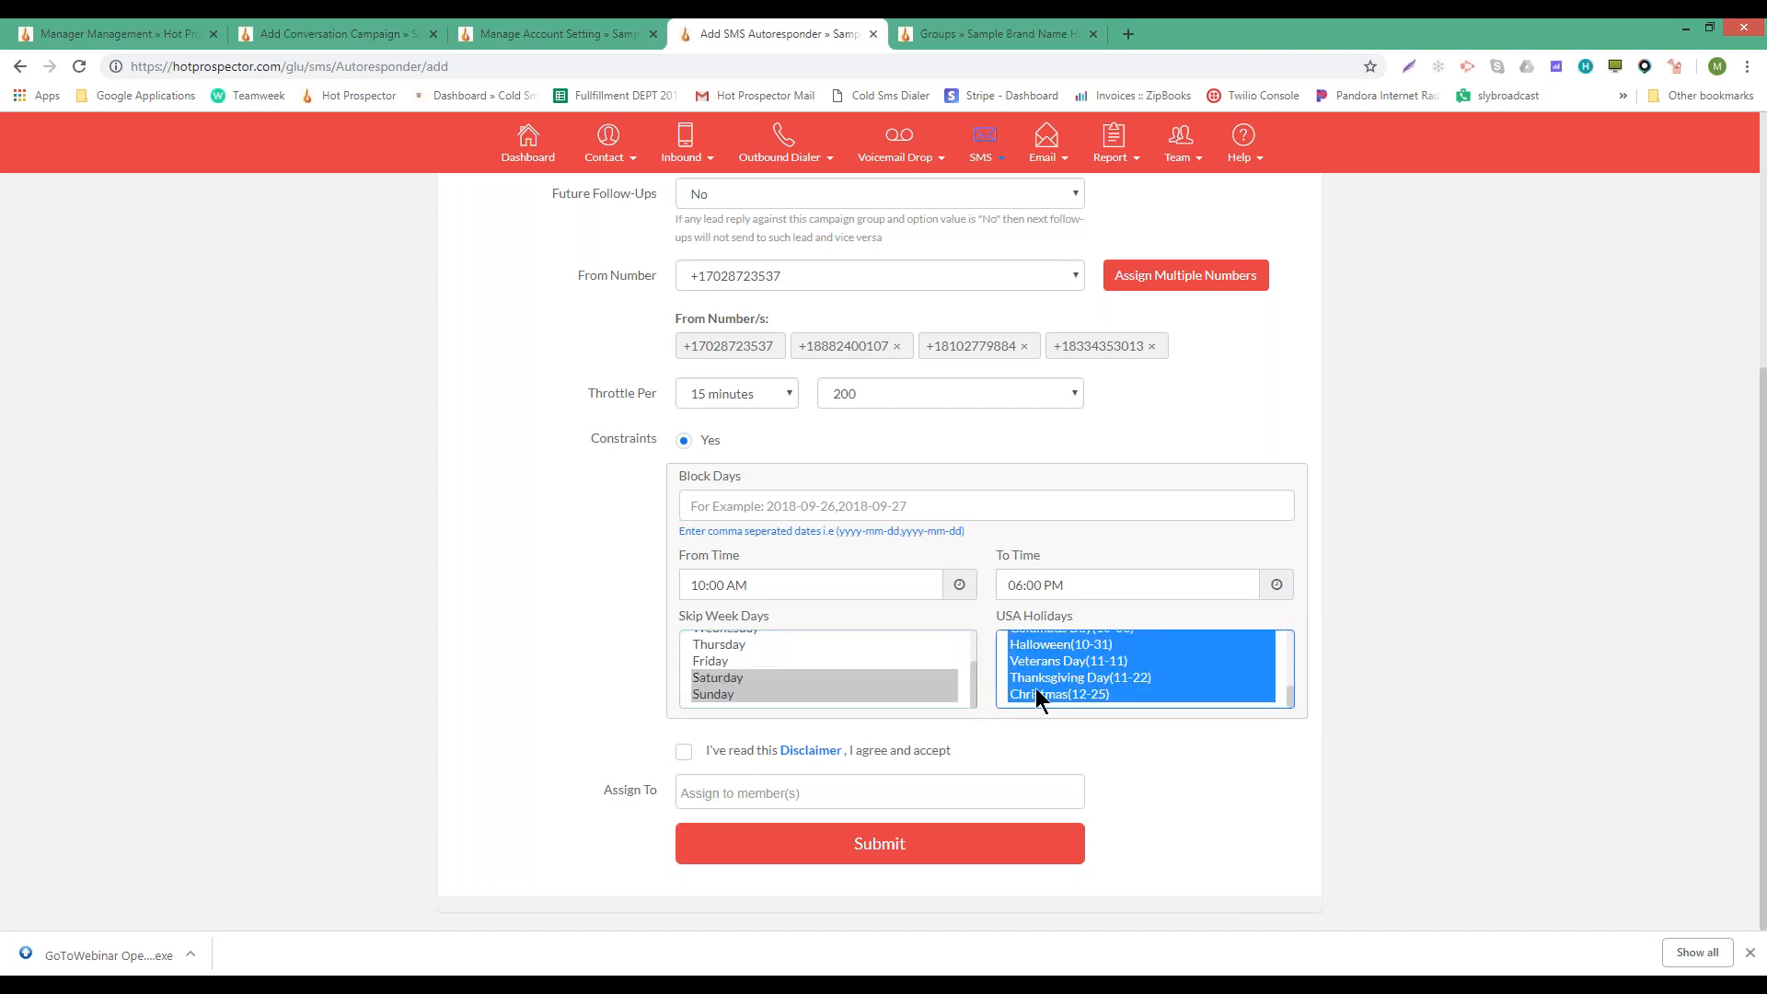
- Accept the disclaimer and submit the new autoresponder
left_click(683, 752)
scroll(1211, 703, "up", 2)
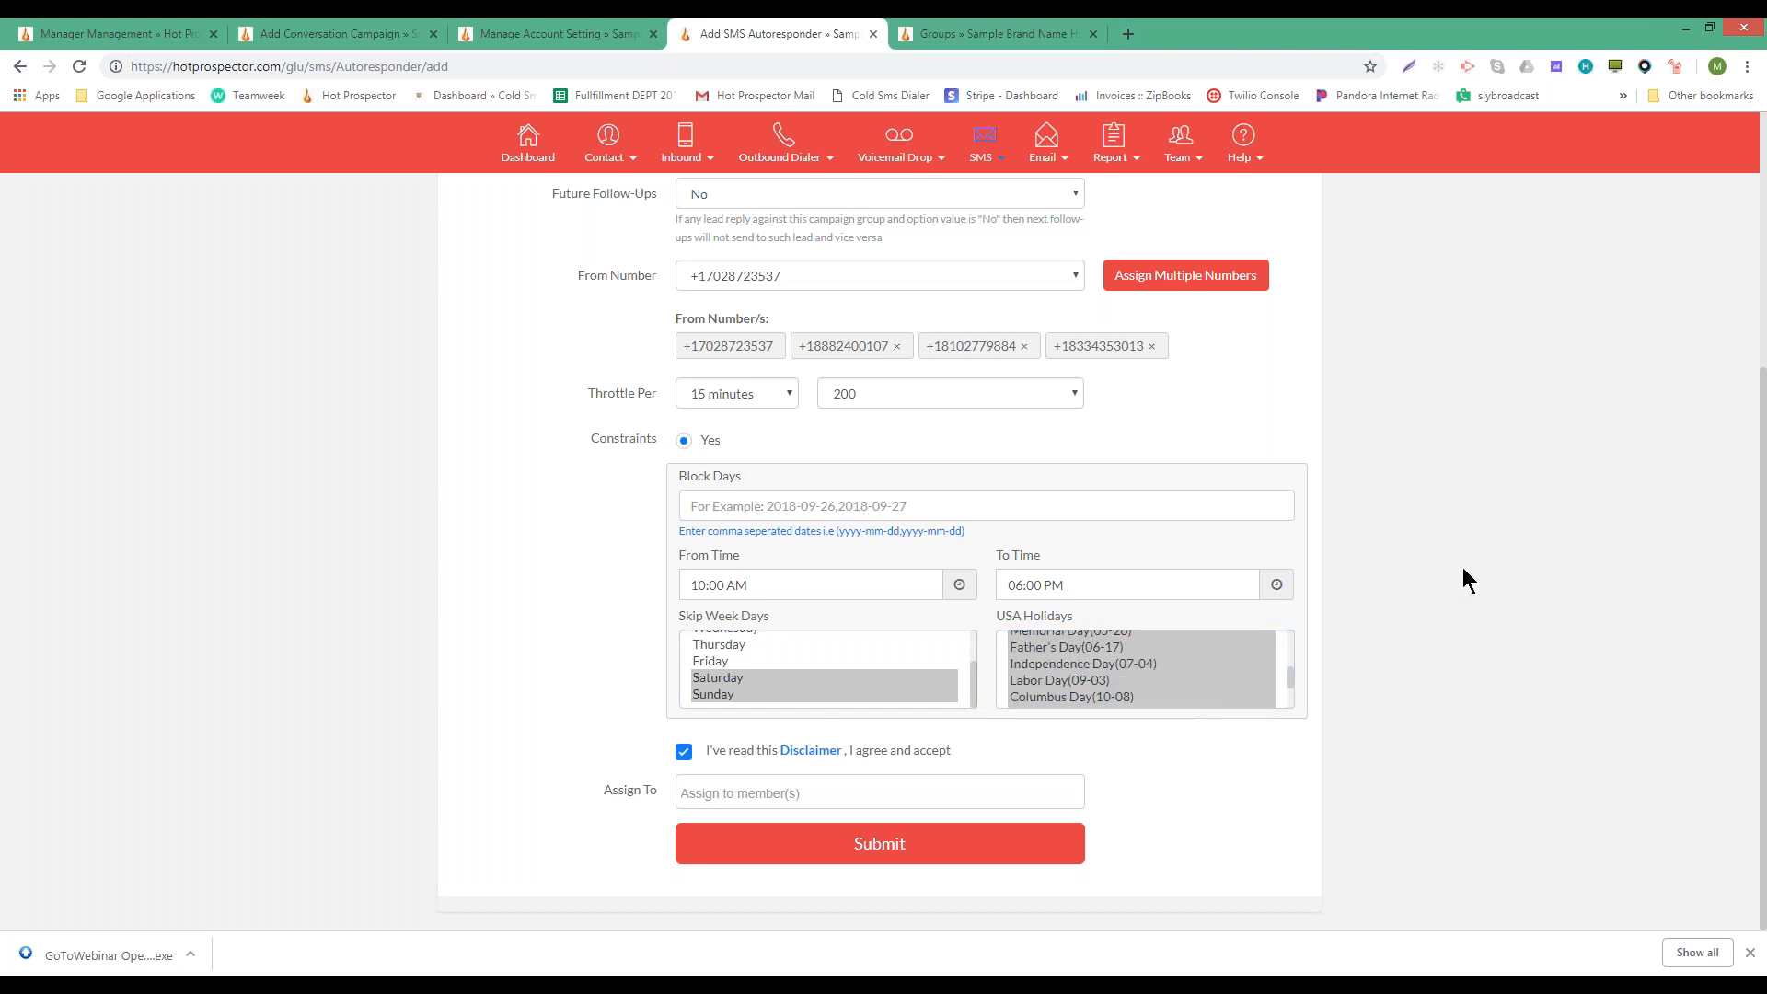
scroll(1463, 576, "up", 4)
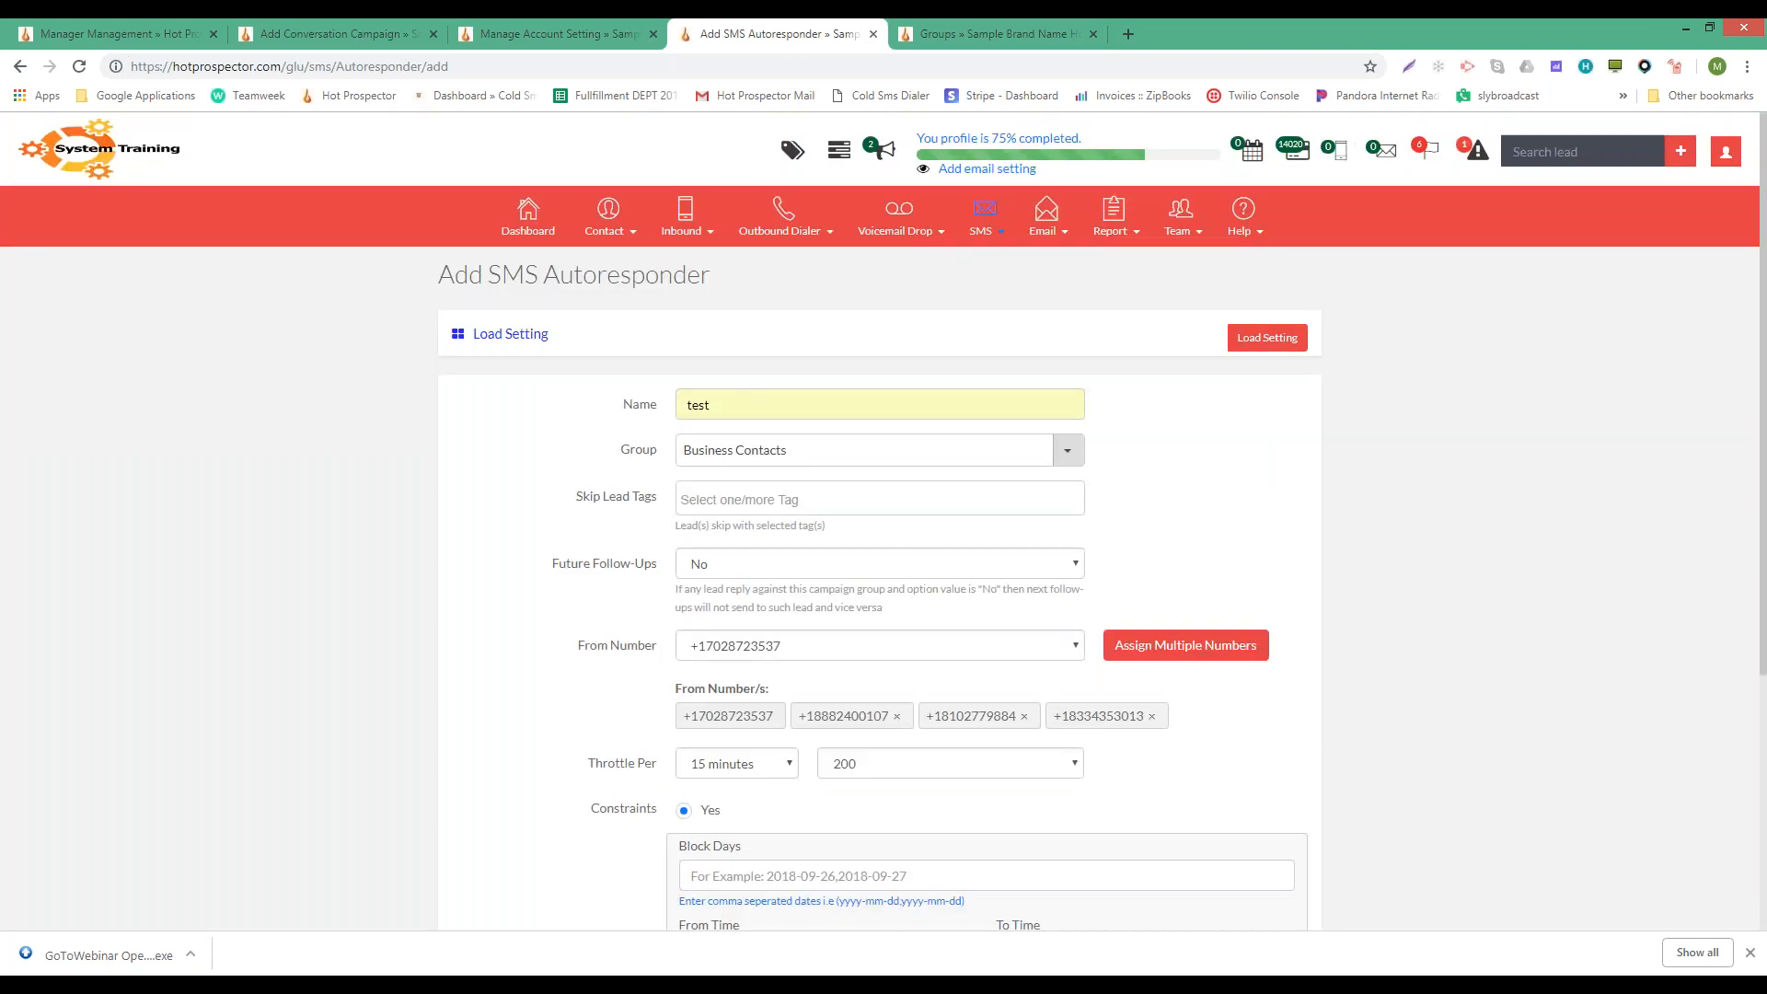
scroll(1399, 547, "down", 4)
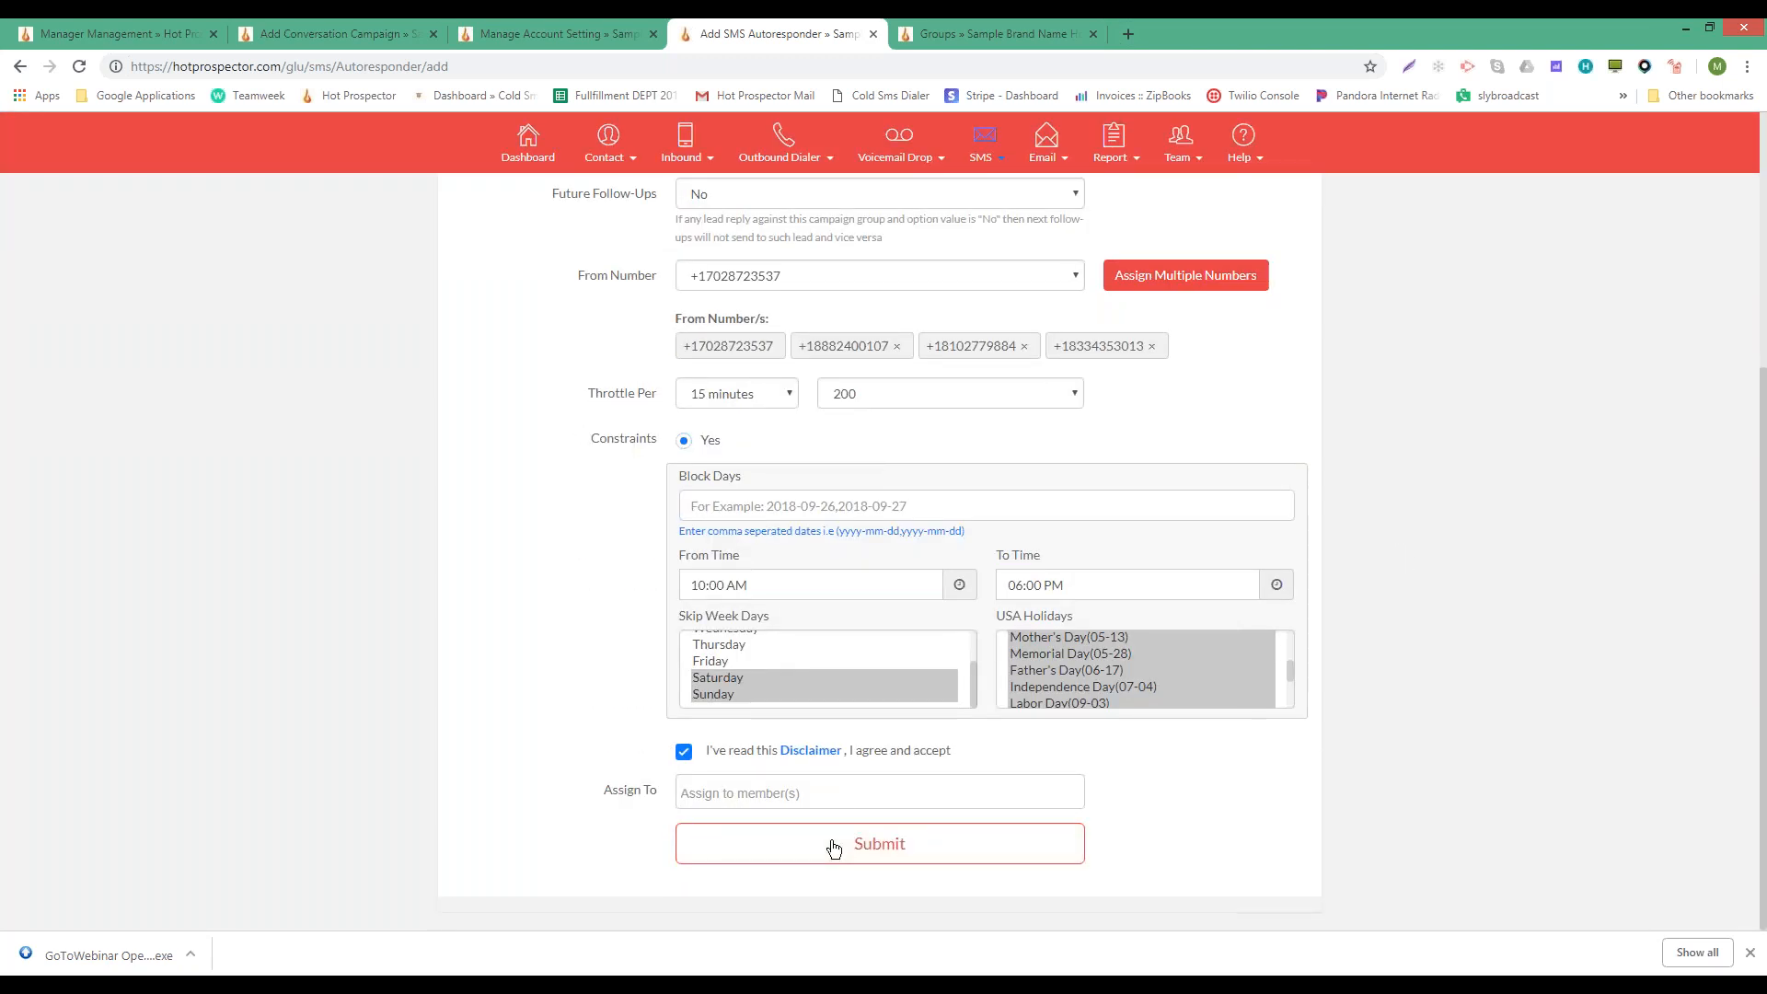
left_click(833, 847)
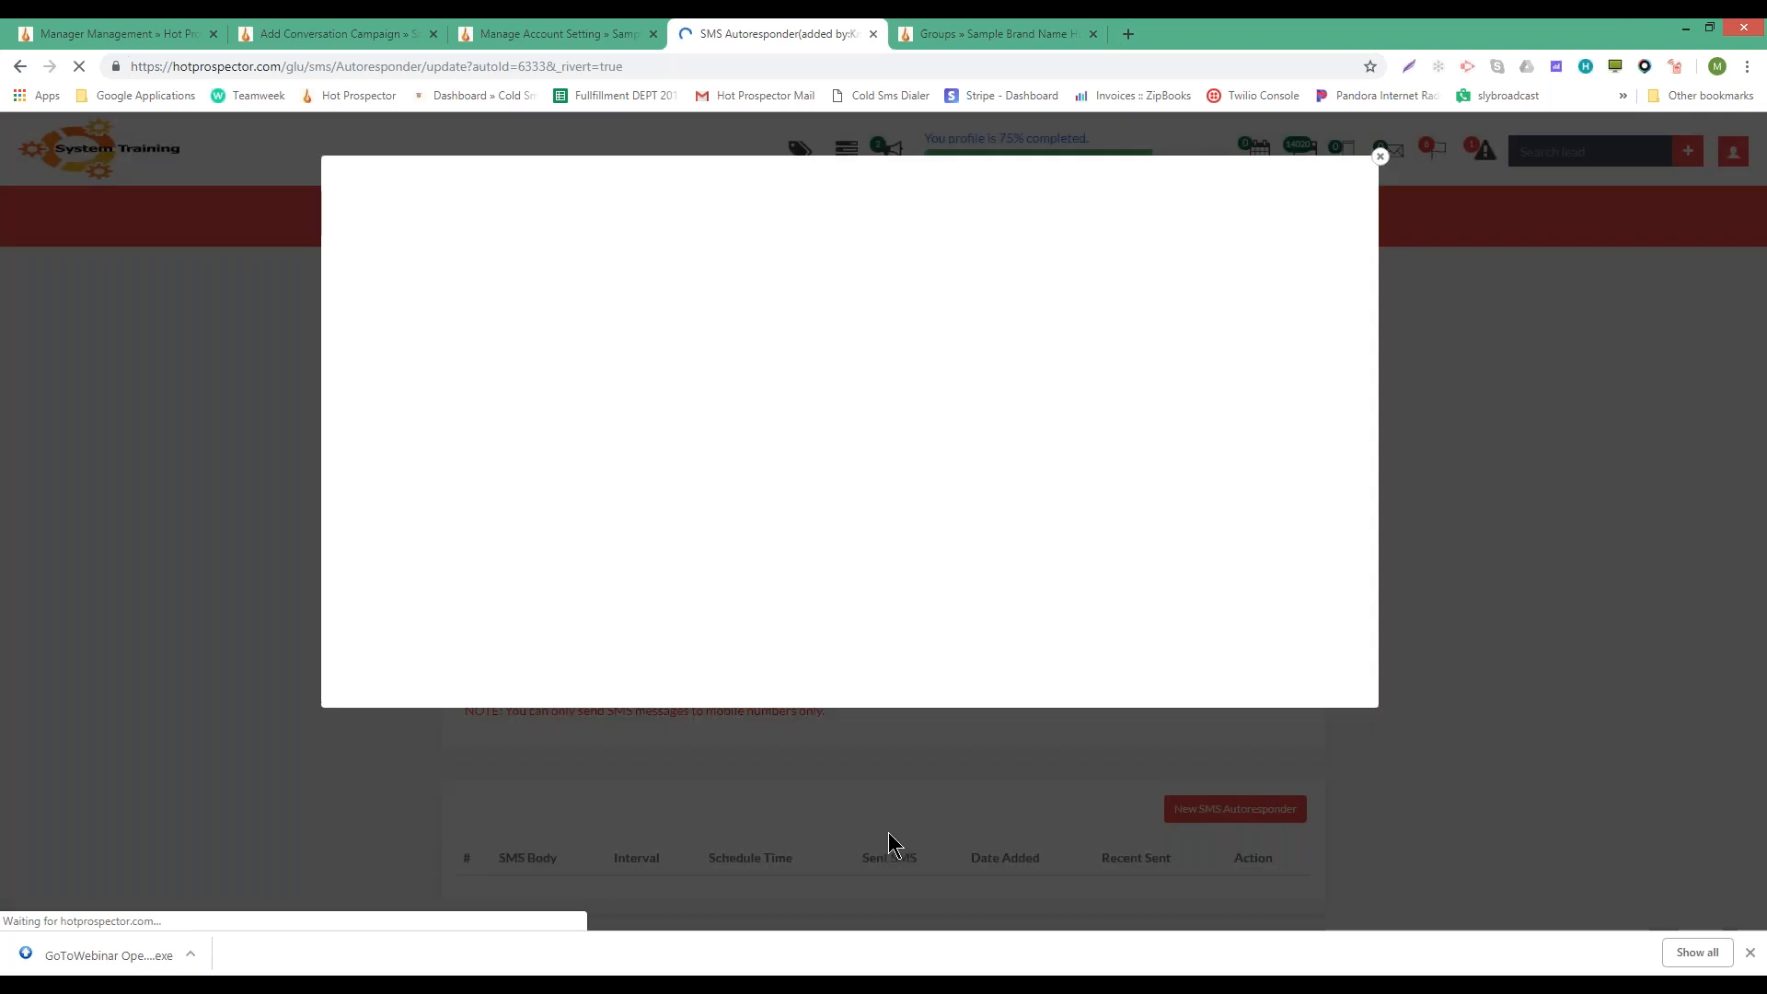
- Start a new SMS autoresponder message, correcting its interval from 6 to 0 days
left_click(367, 221)
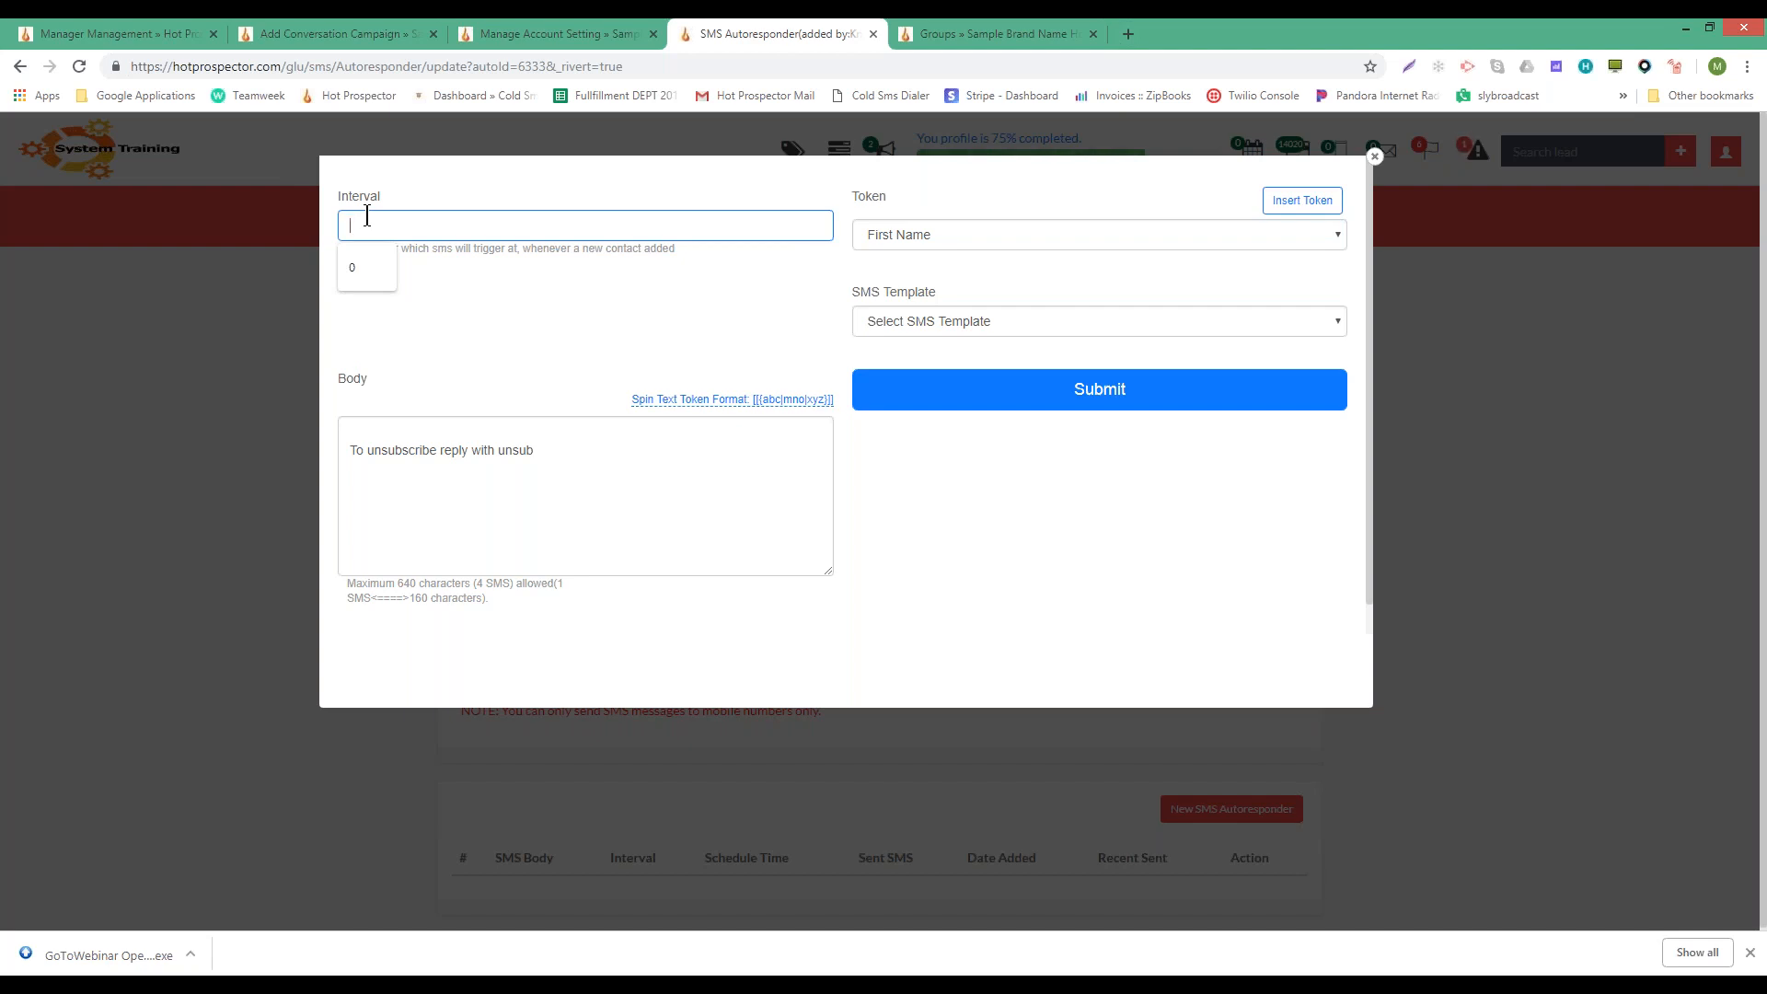
type("6")
key("Tab")
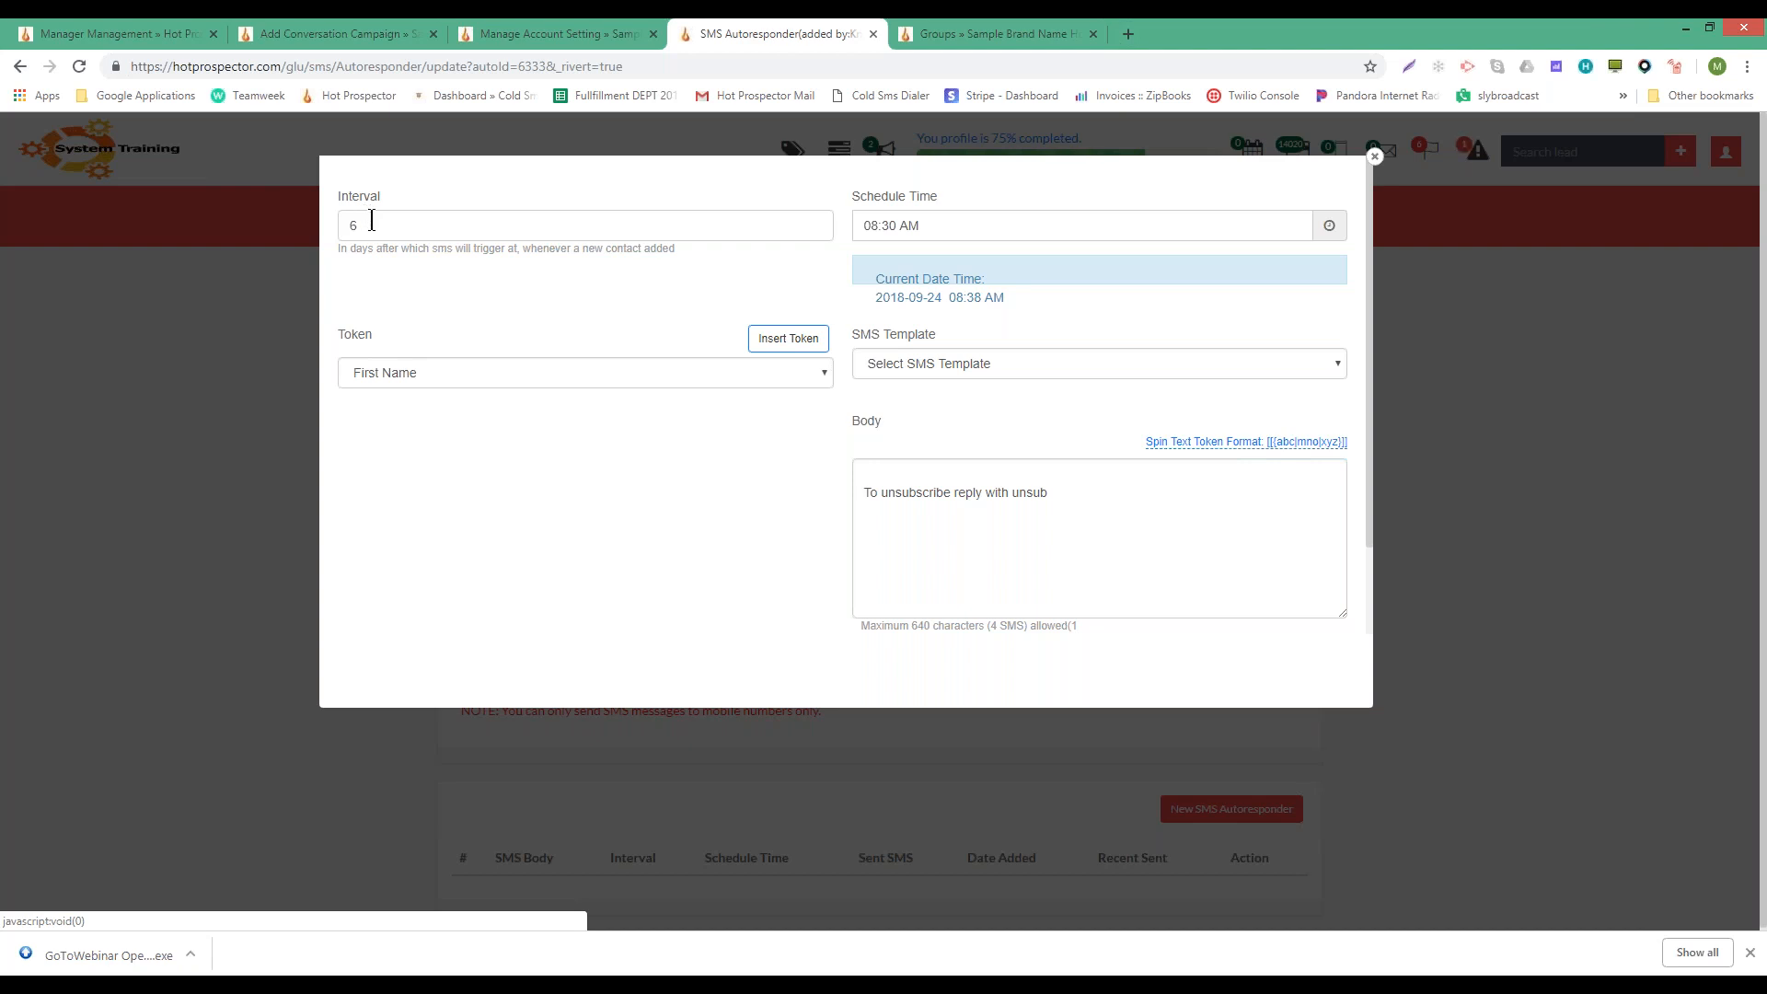
left_click(373, 220)
key("BackSpace")
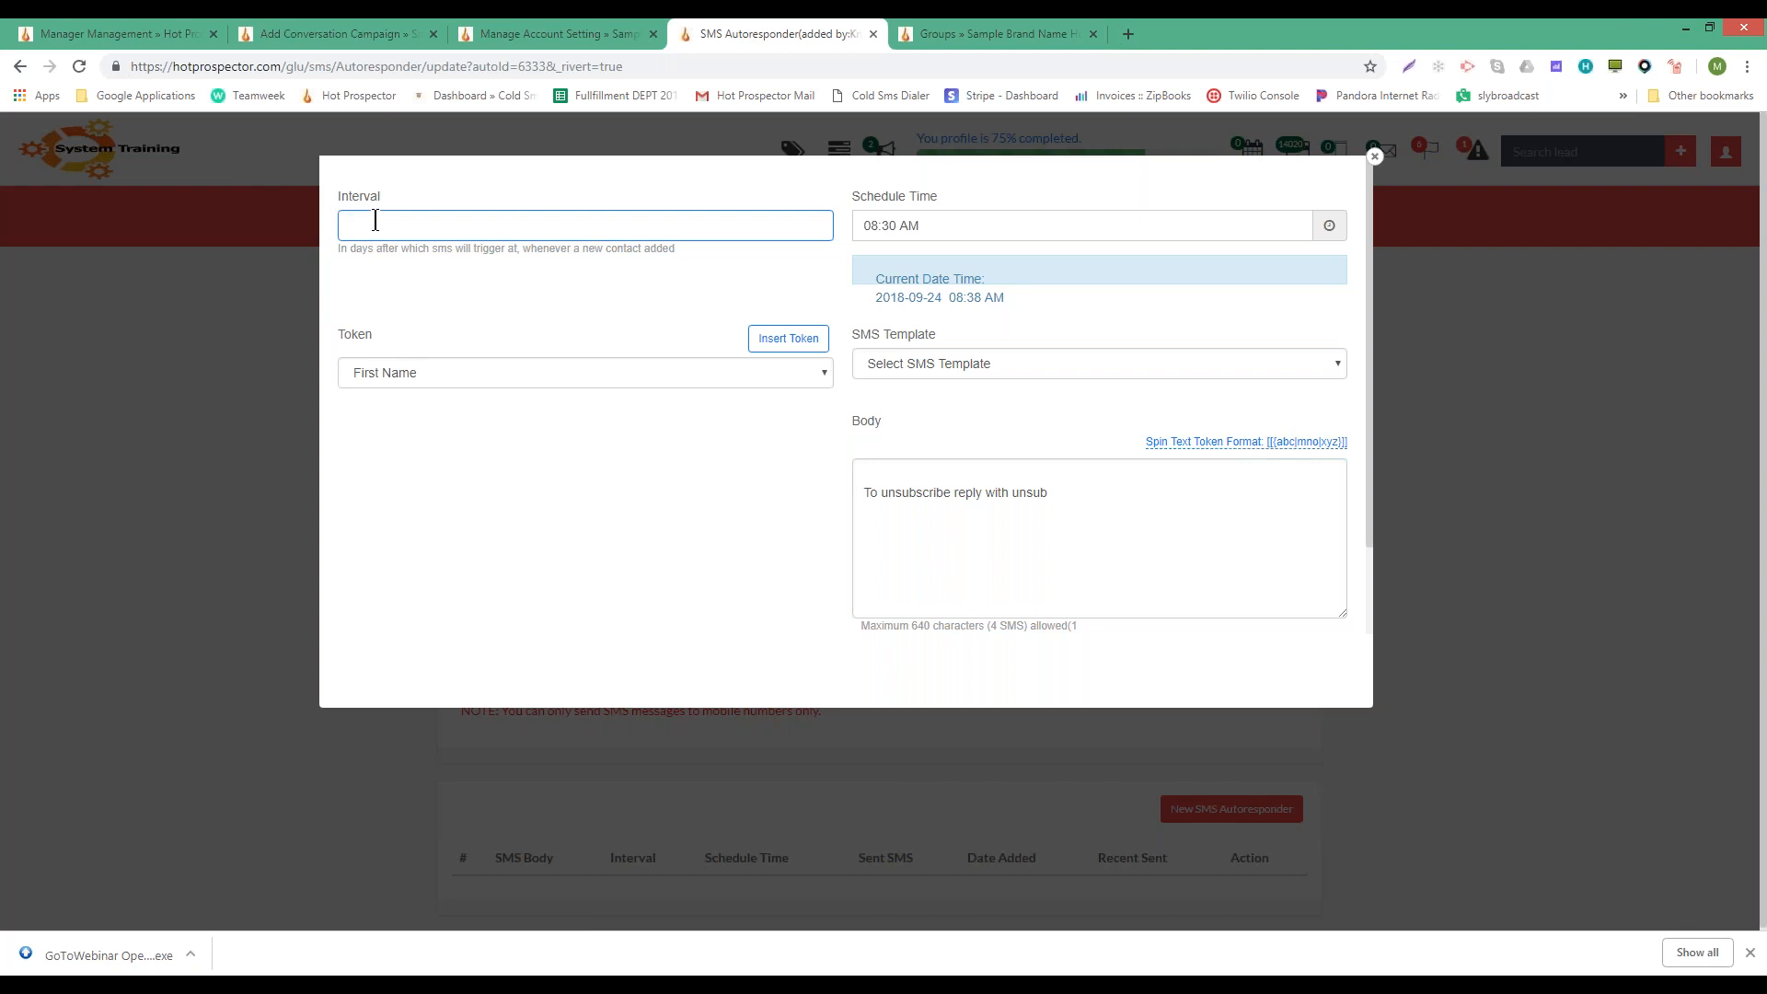
type("0")
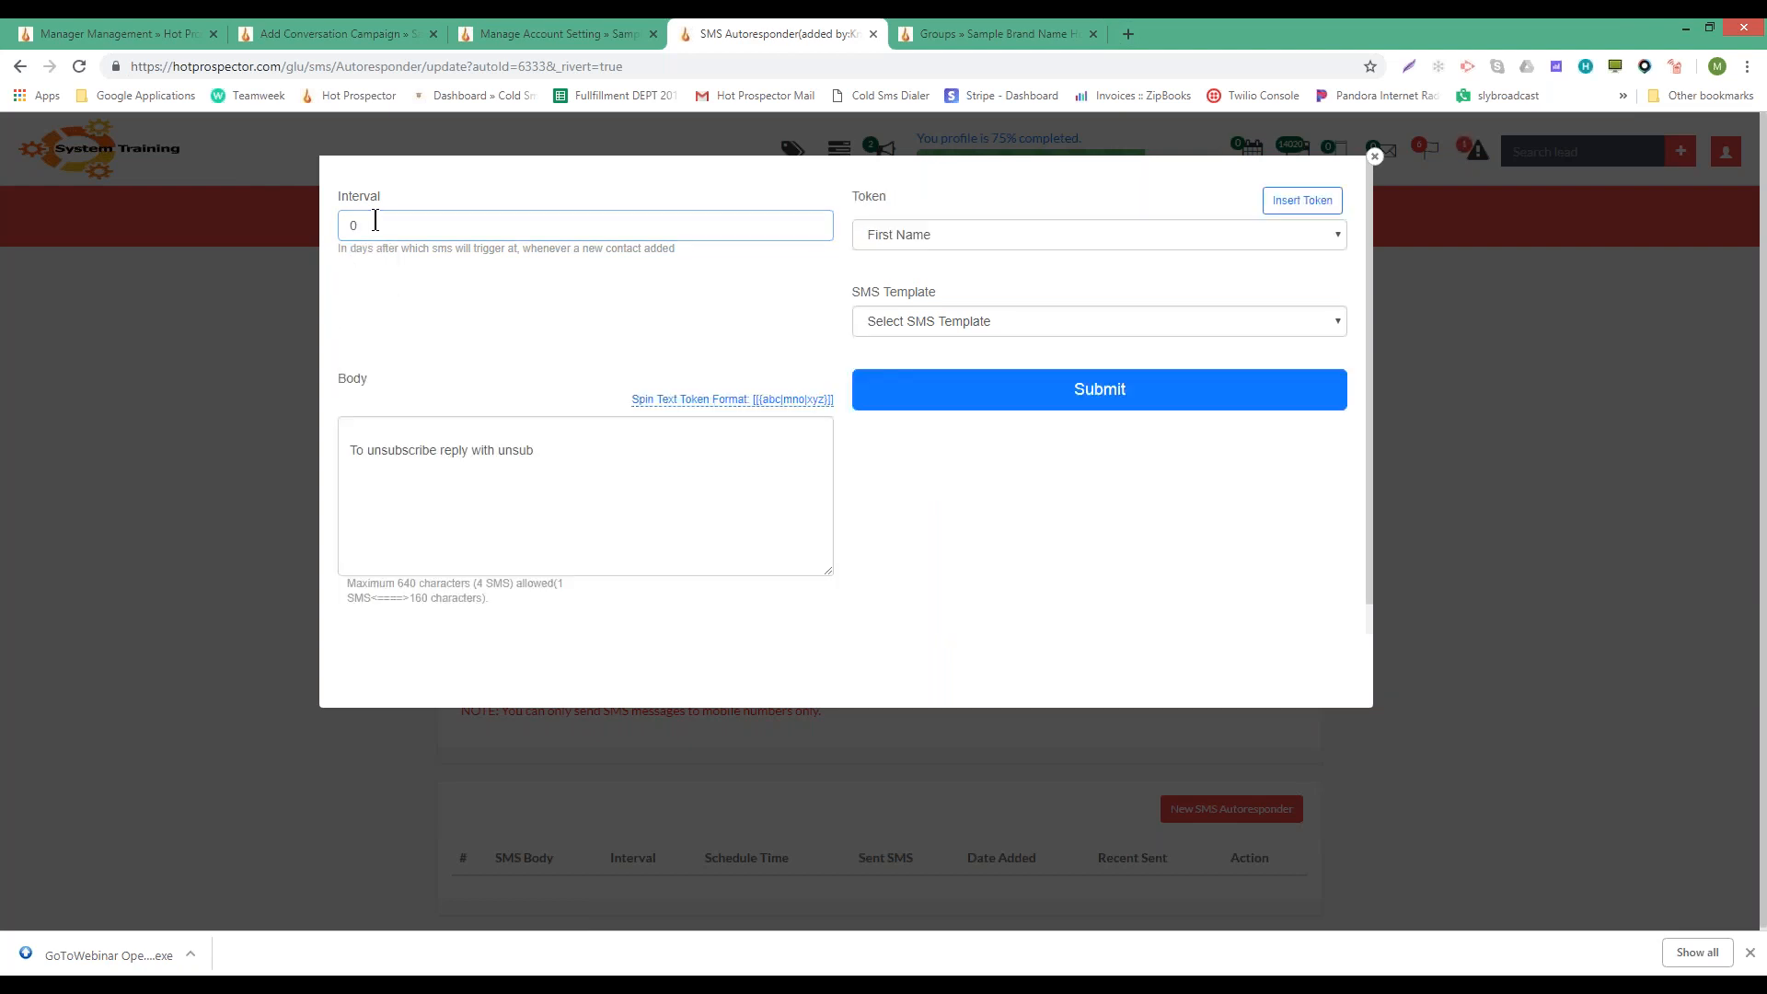
left_click(373, 222)
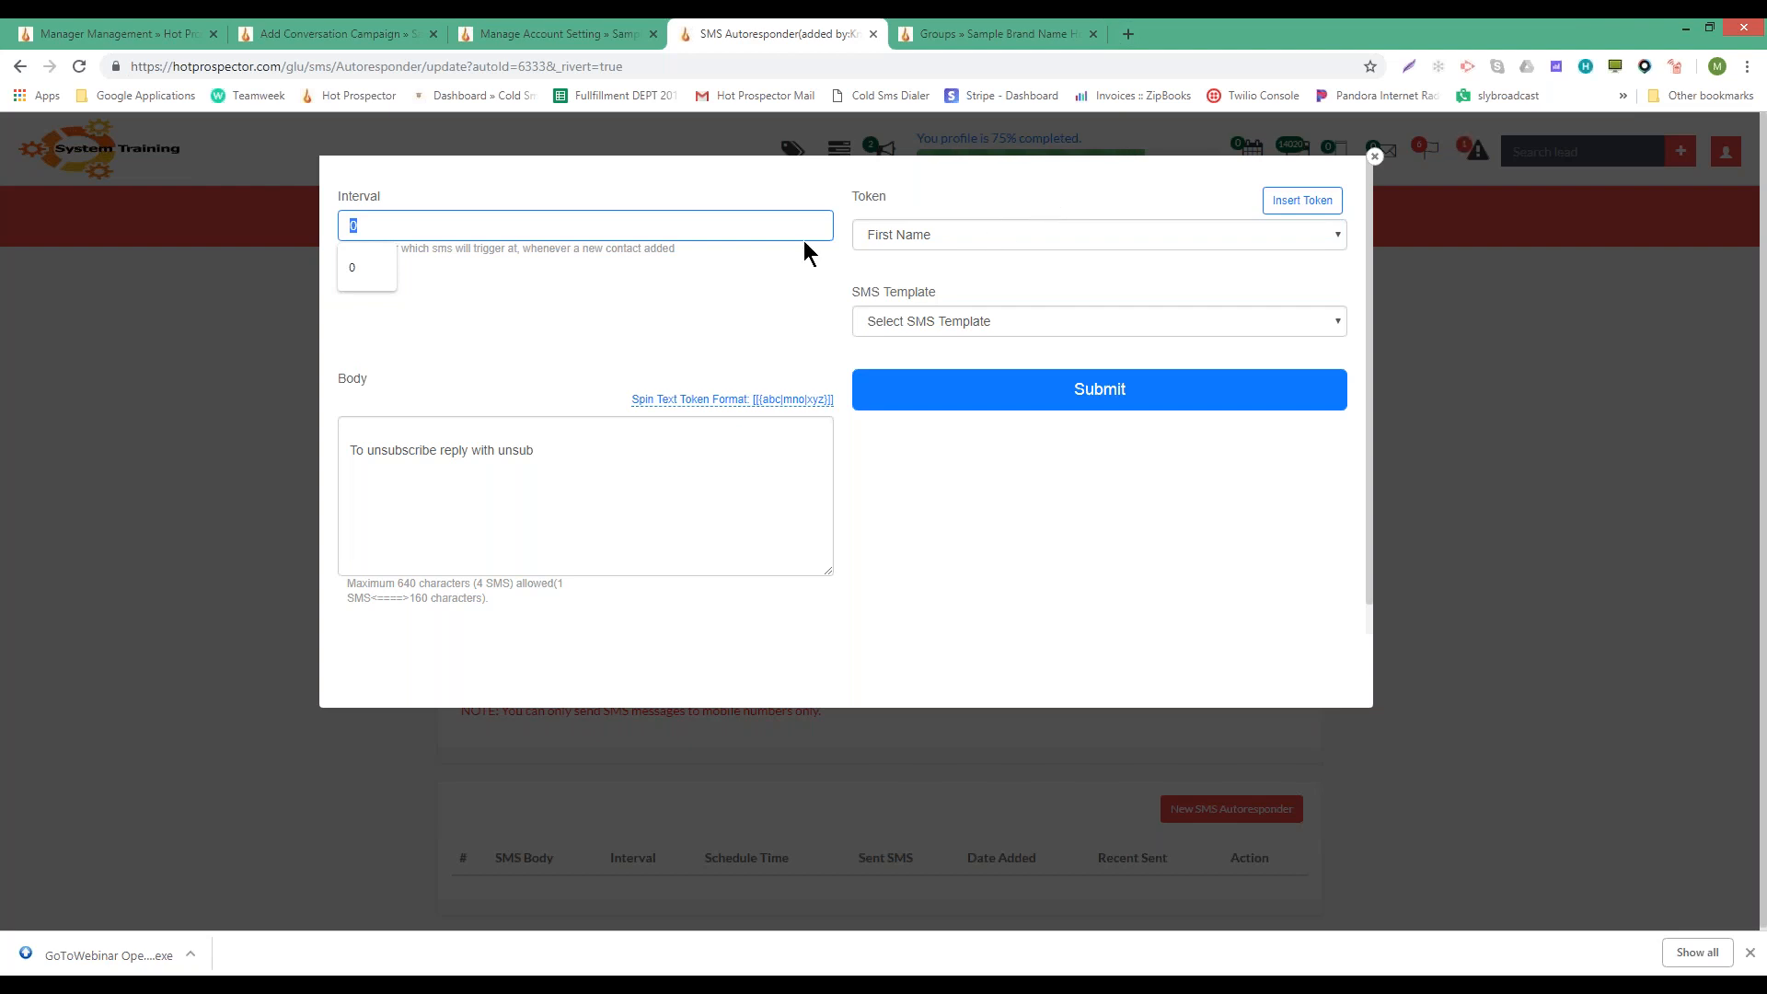
- Set the message interval back to 0 days after briefly trying 1
key("BackSpace")
type("1")
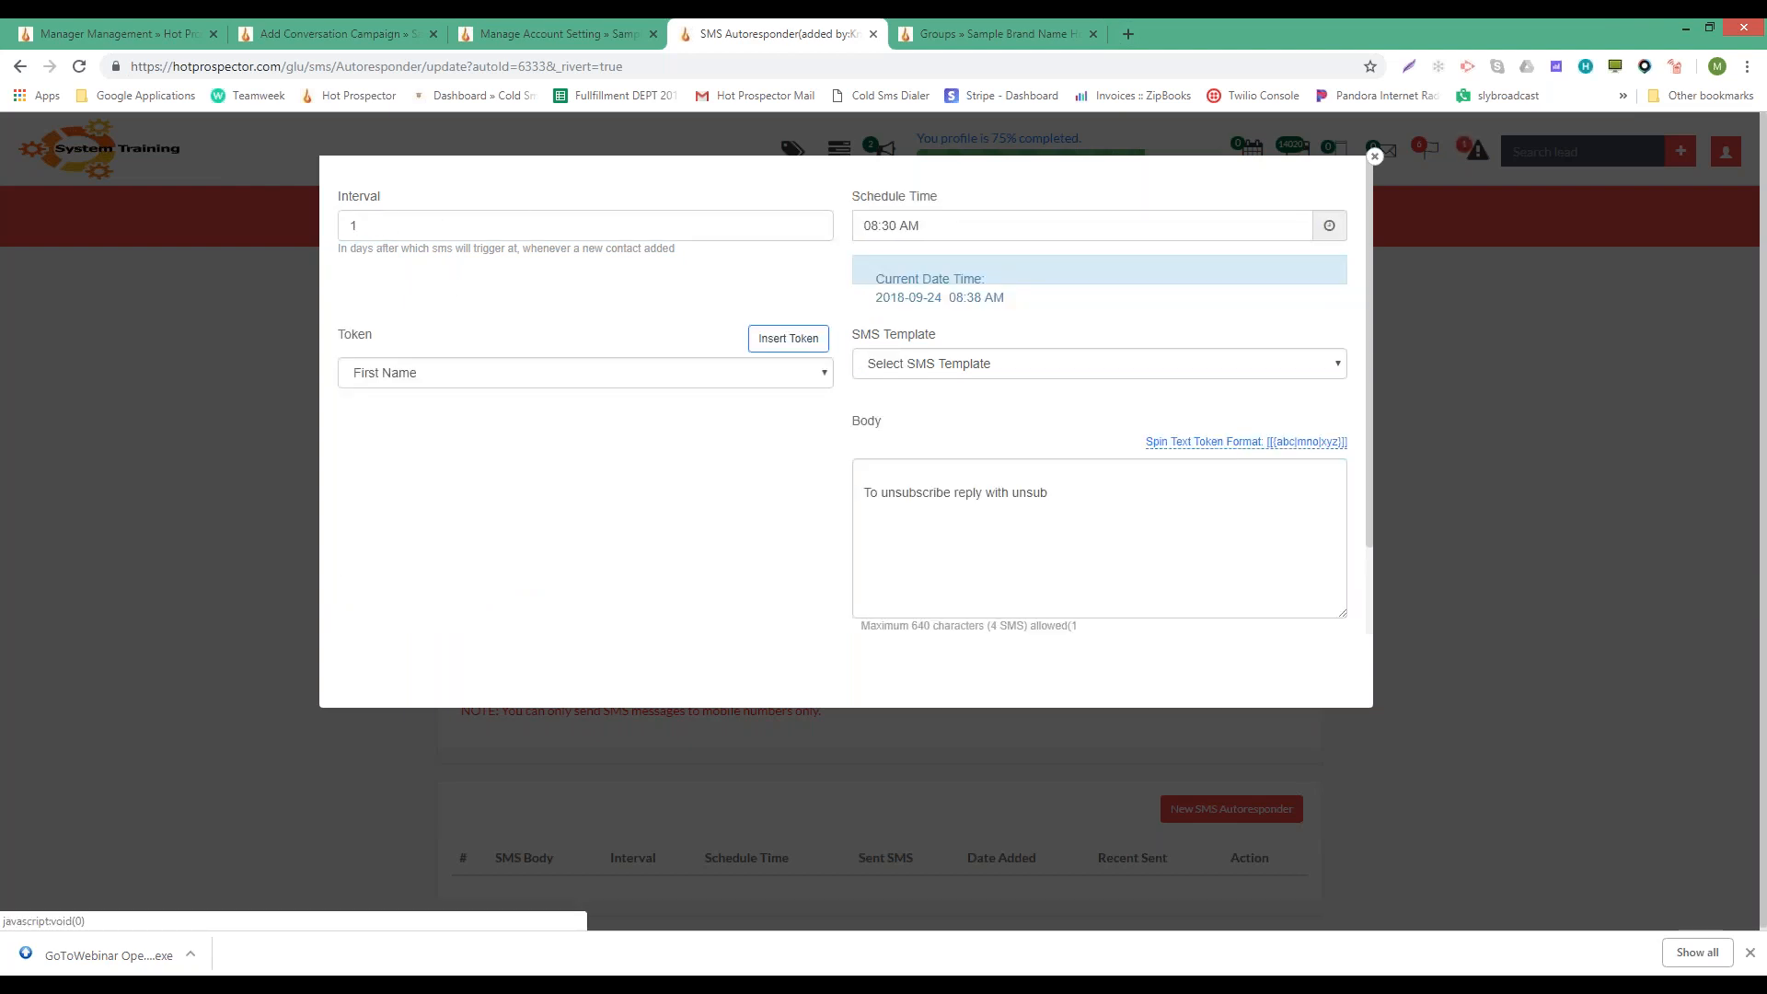
left_click(869, 221)
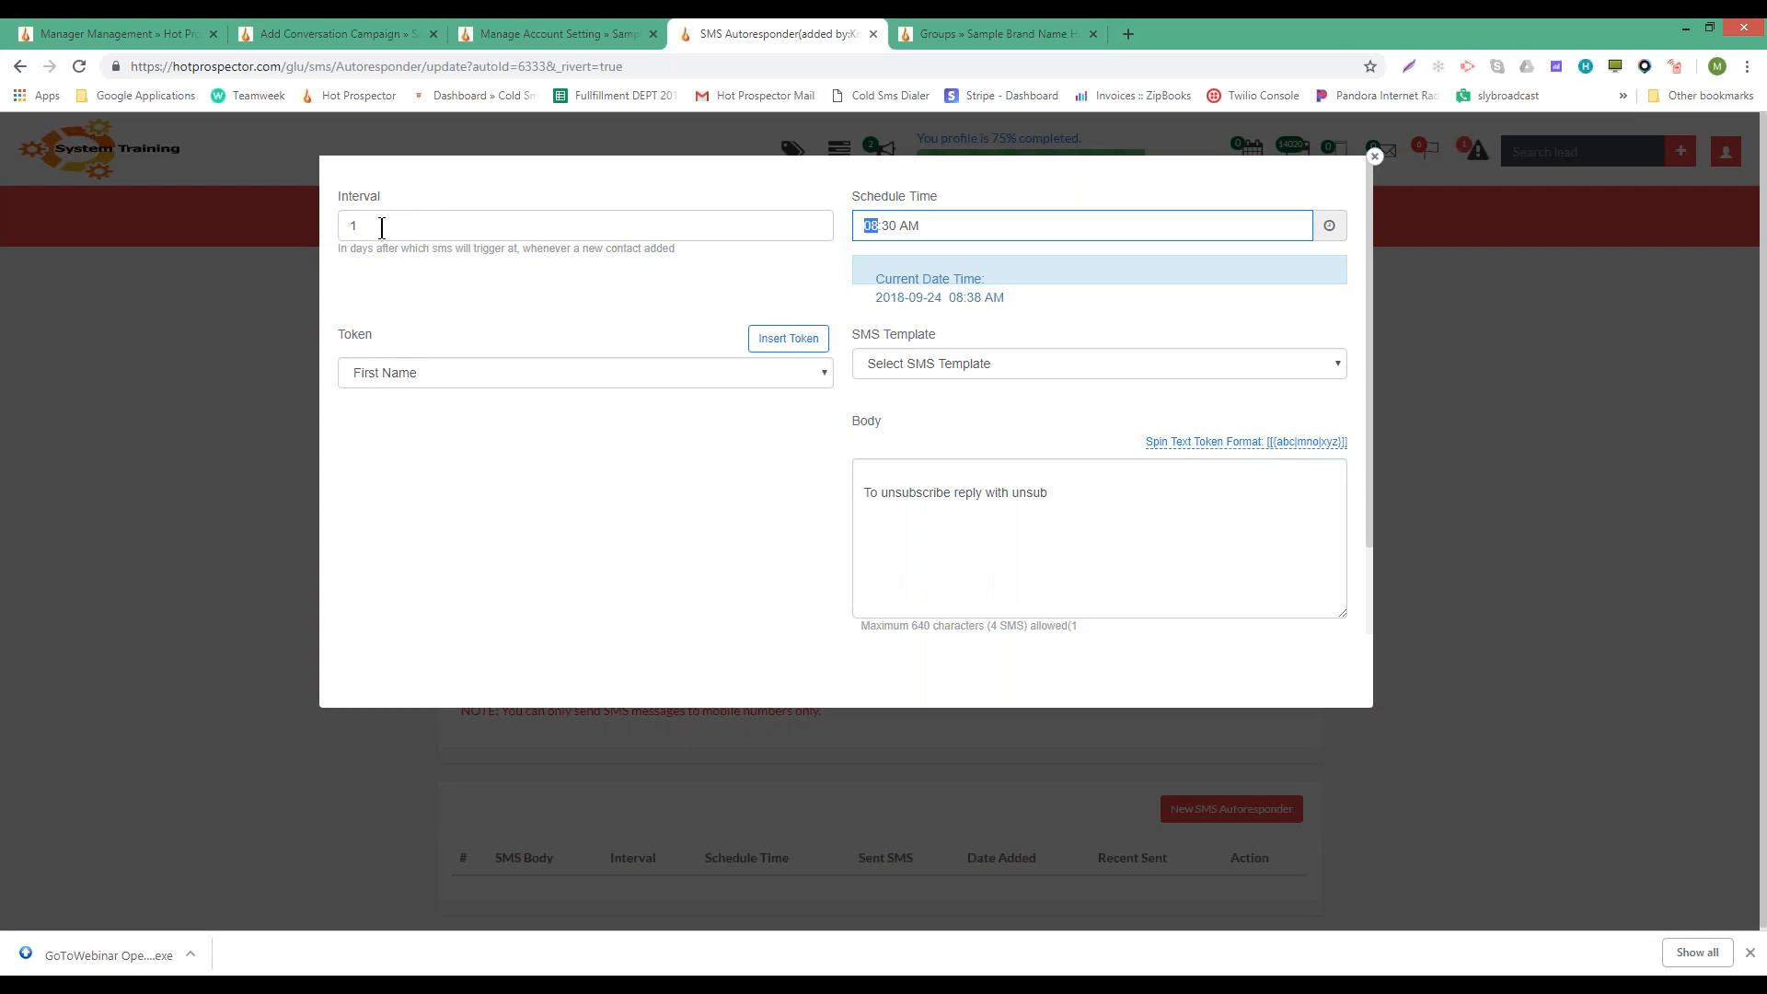
left_click_drag(365, 225, 313, 232)
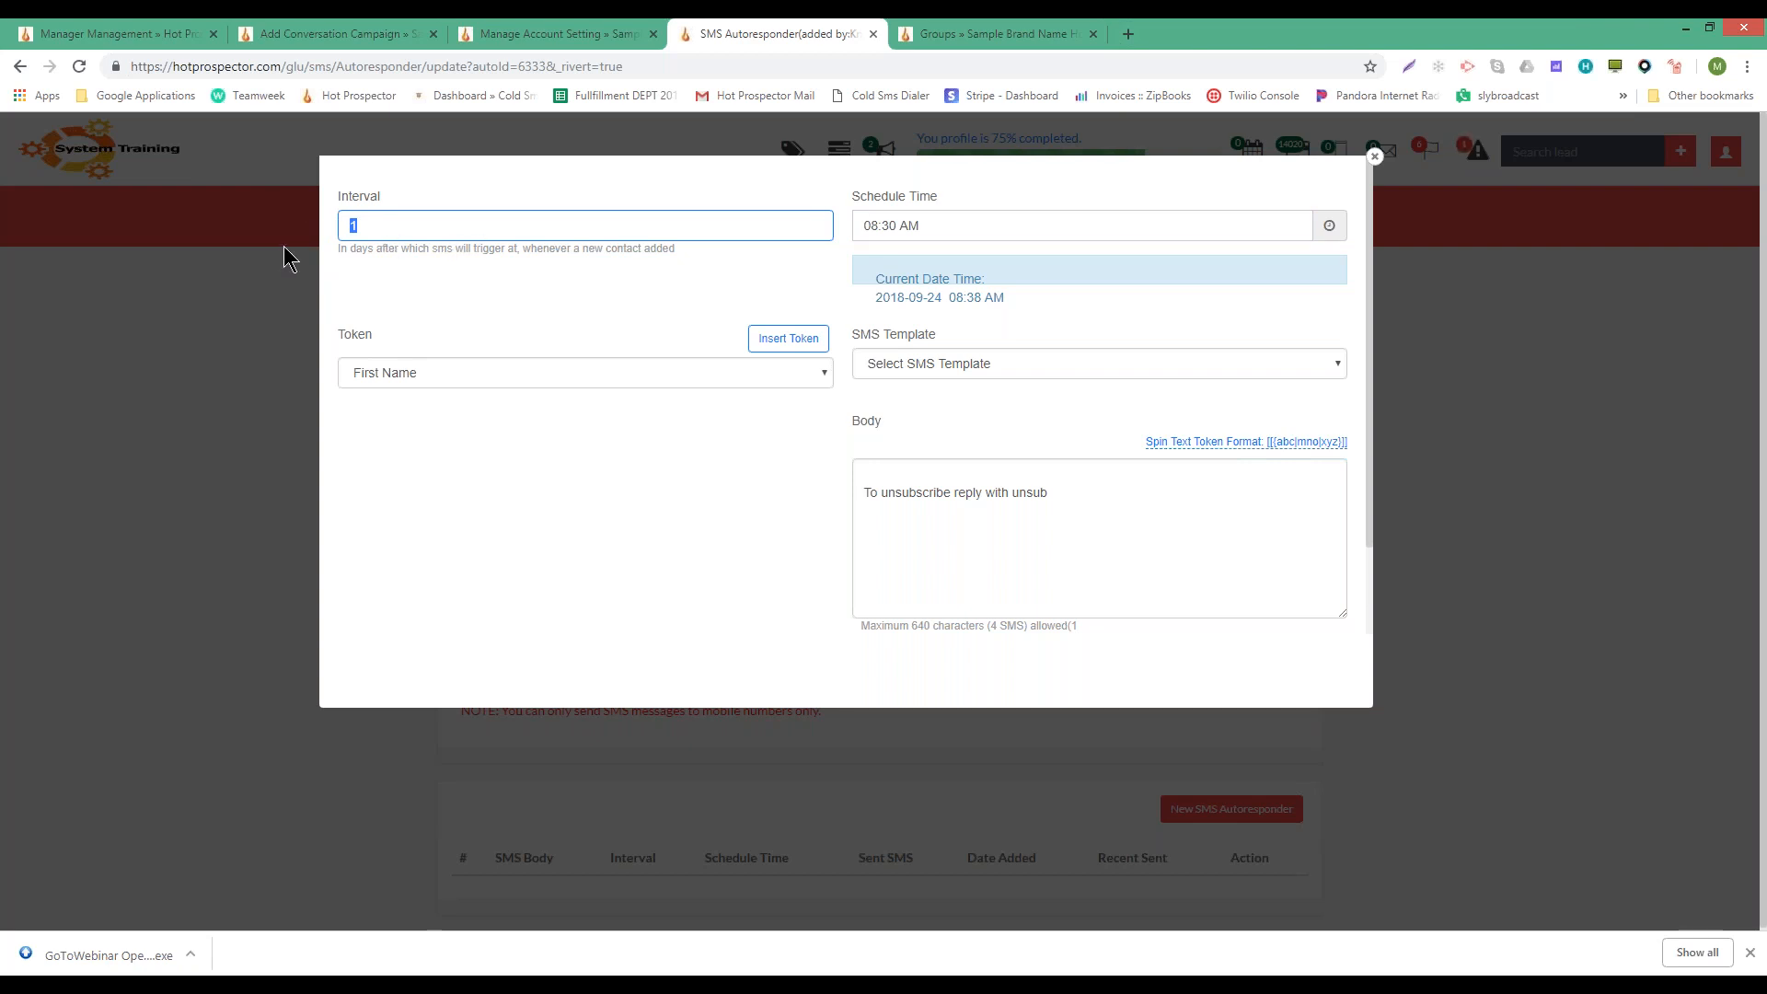
left_click(360, 220)
key("BackSpace")
type("0")
key("Tab")
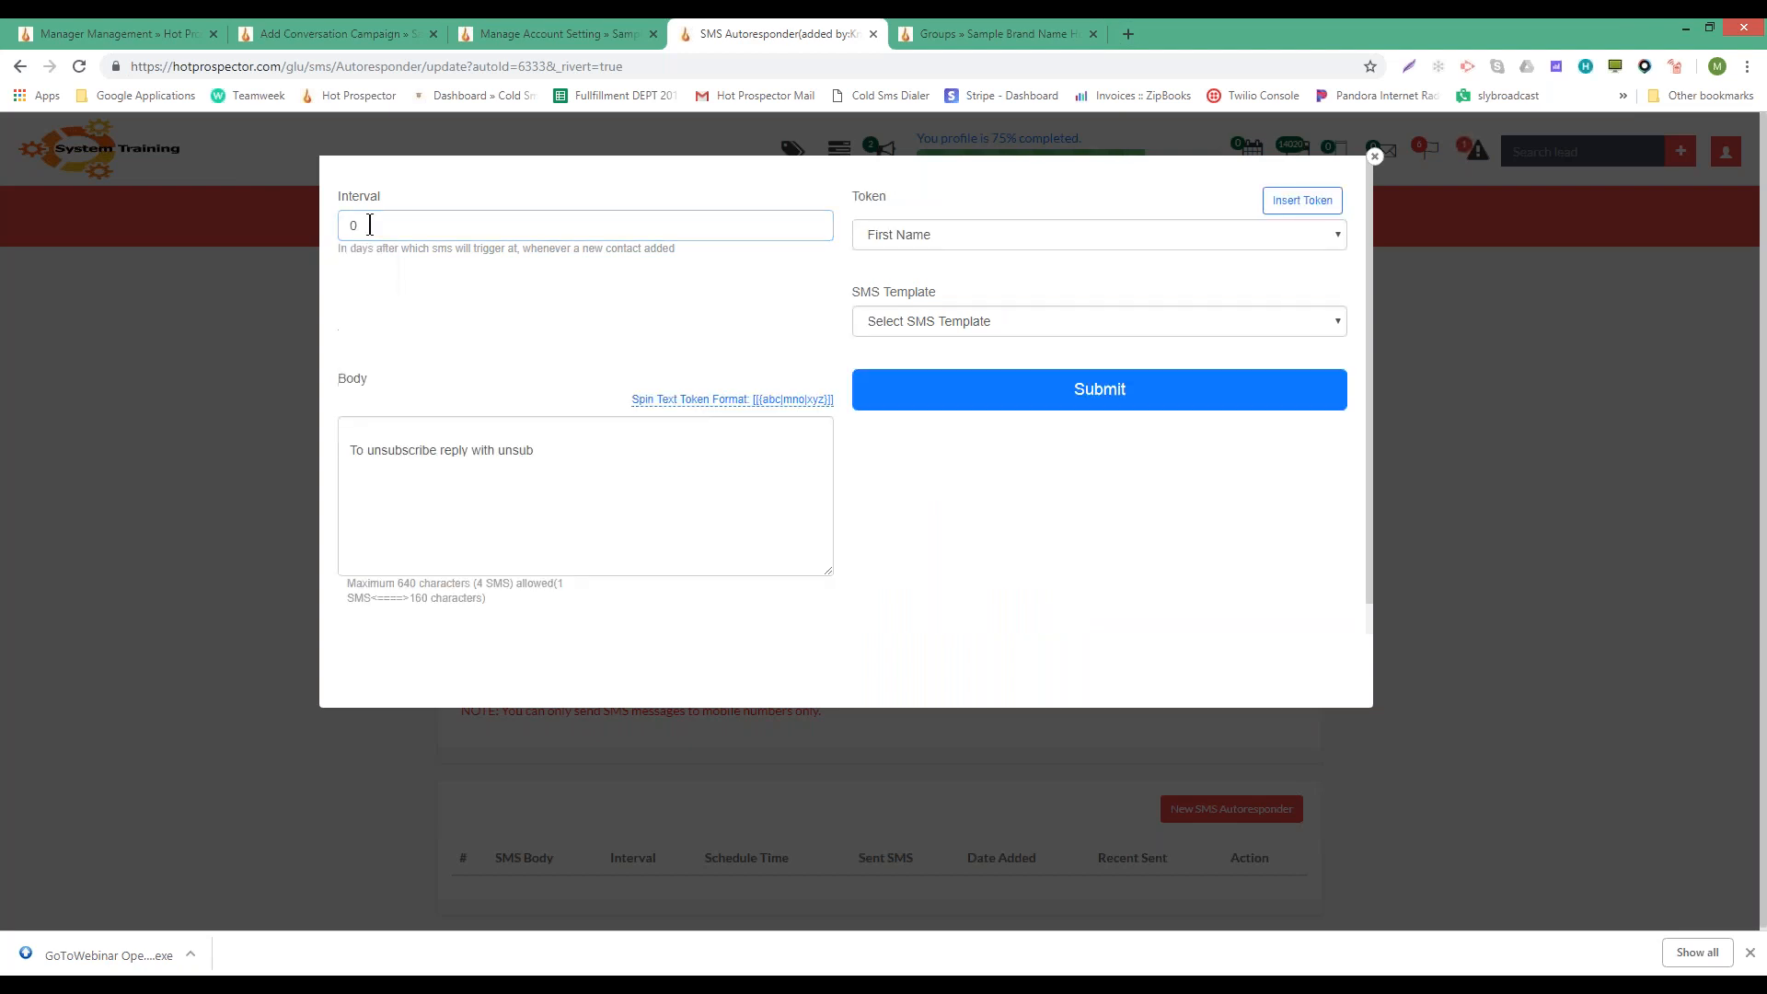
- Type 'Testing' above the unsubscribe line, keep the First Name token, and submit the message
left_click(501, 418)
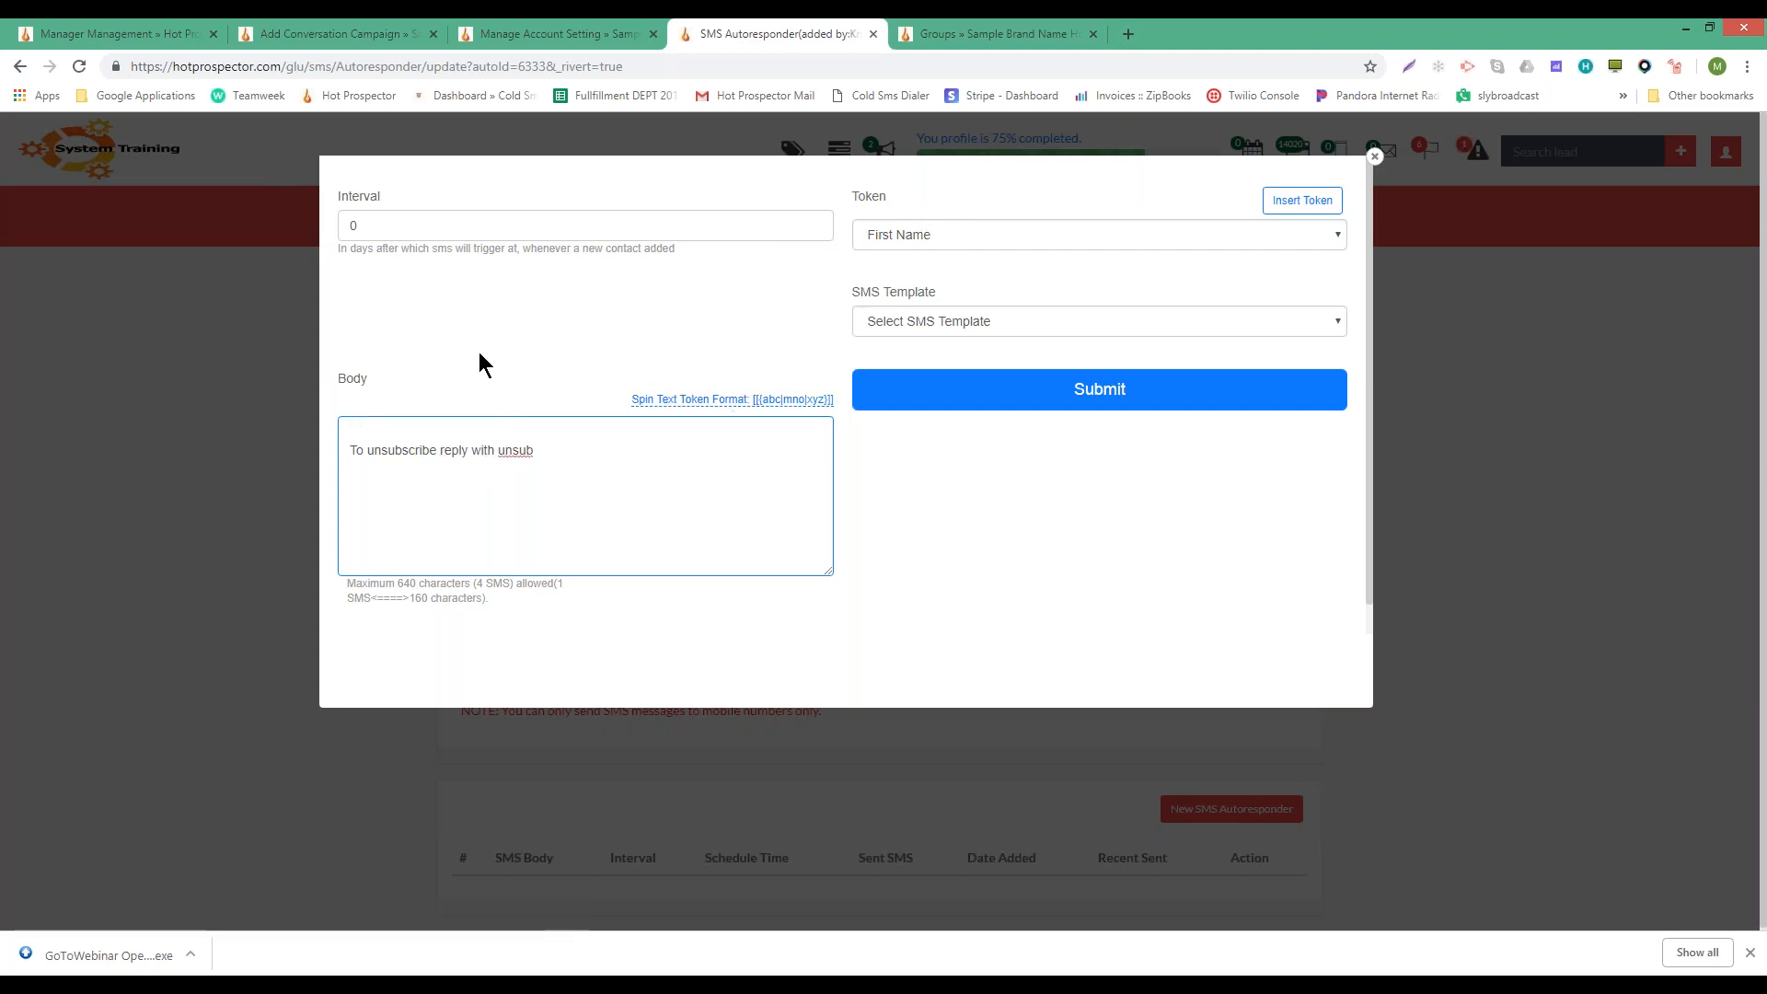
left_click(1164, 239)
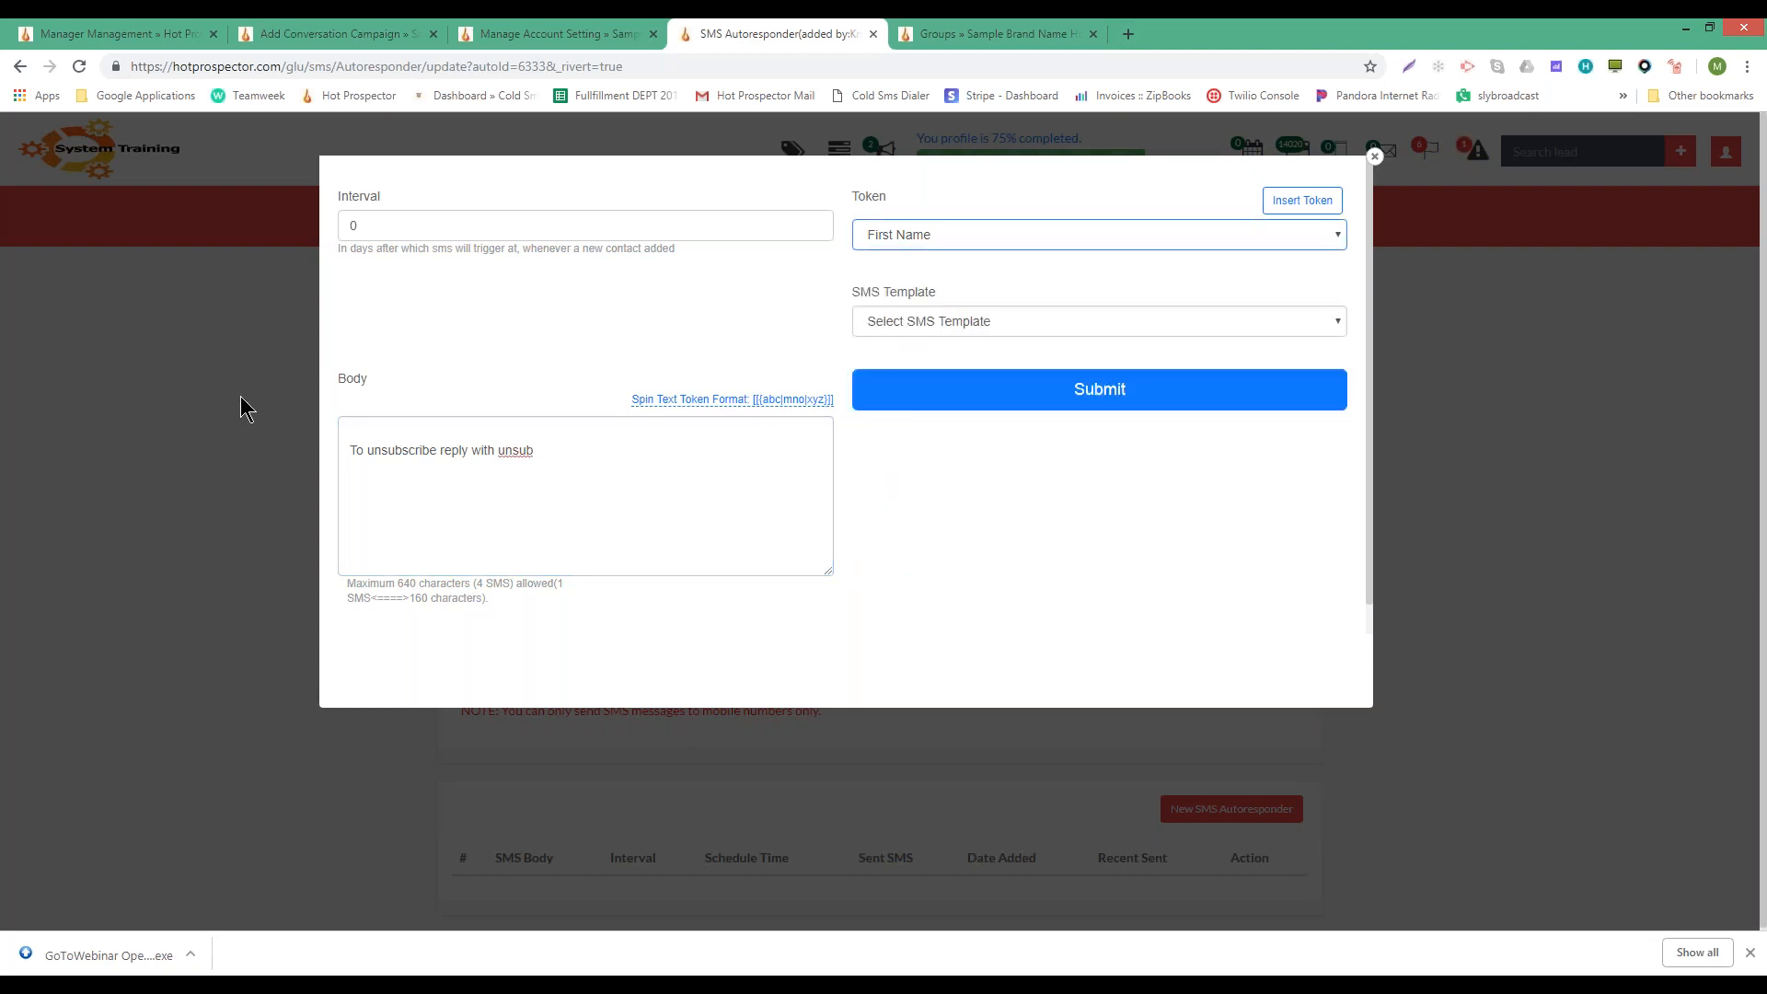
left_click(1130, 241)
left_click(973, 232)
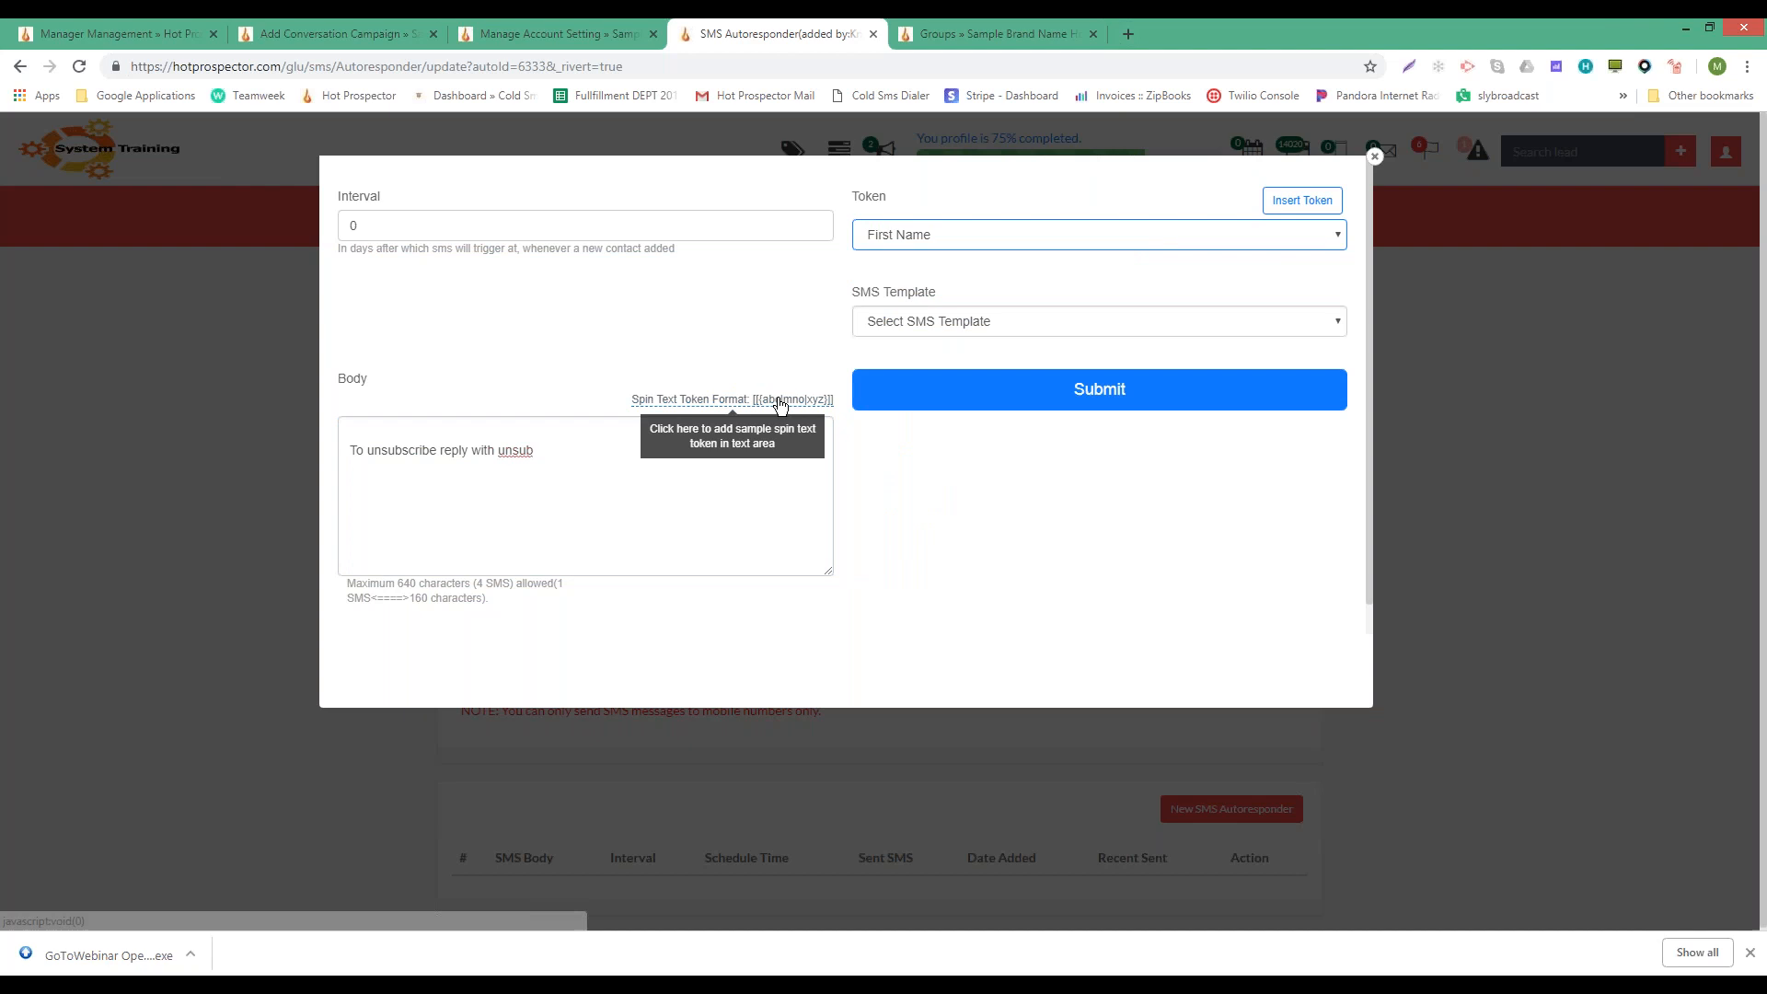
left_click(362, 437)
type("T")
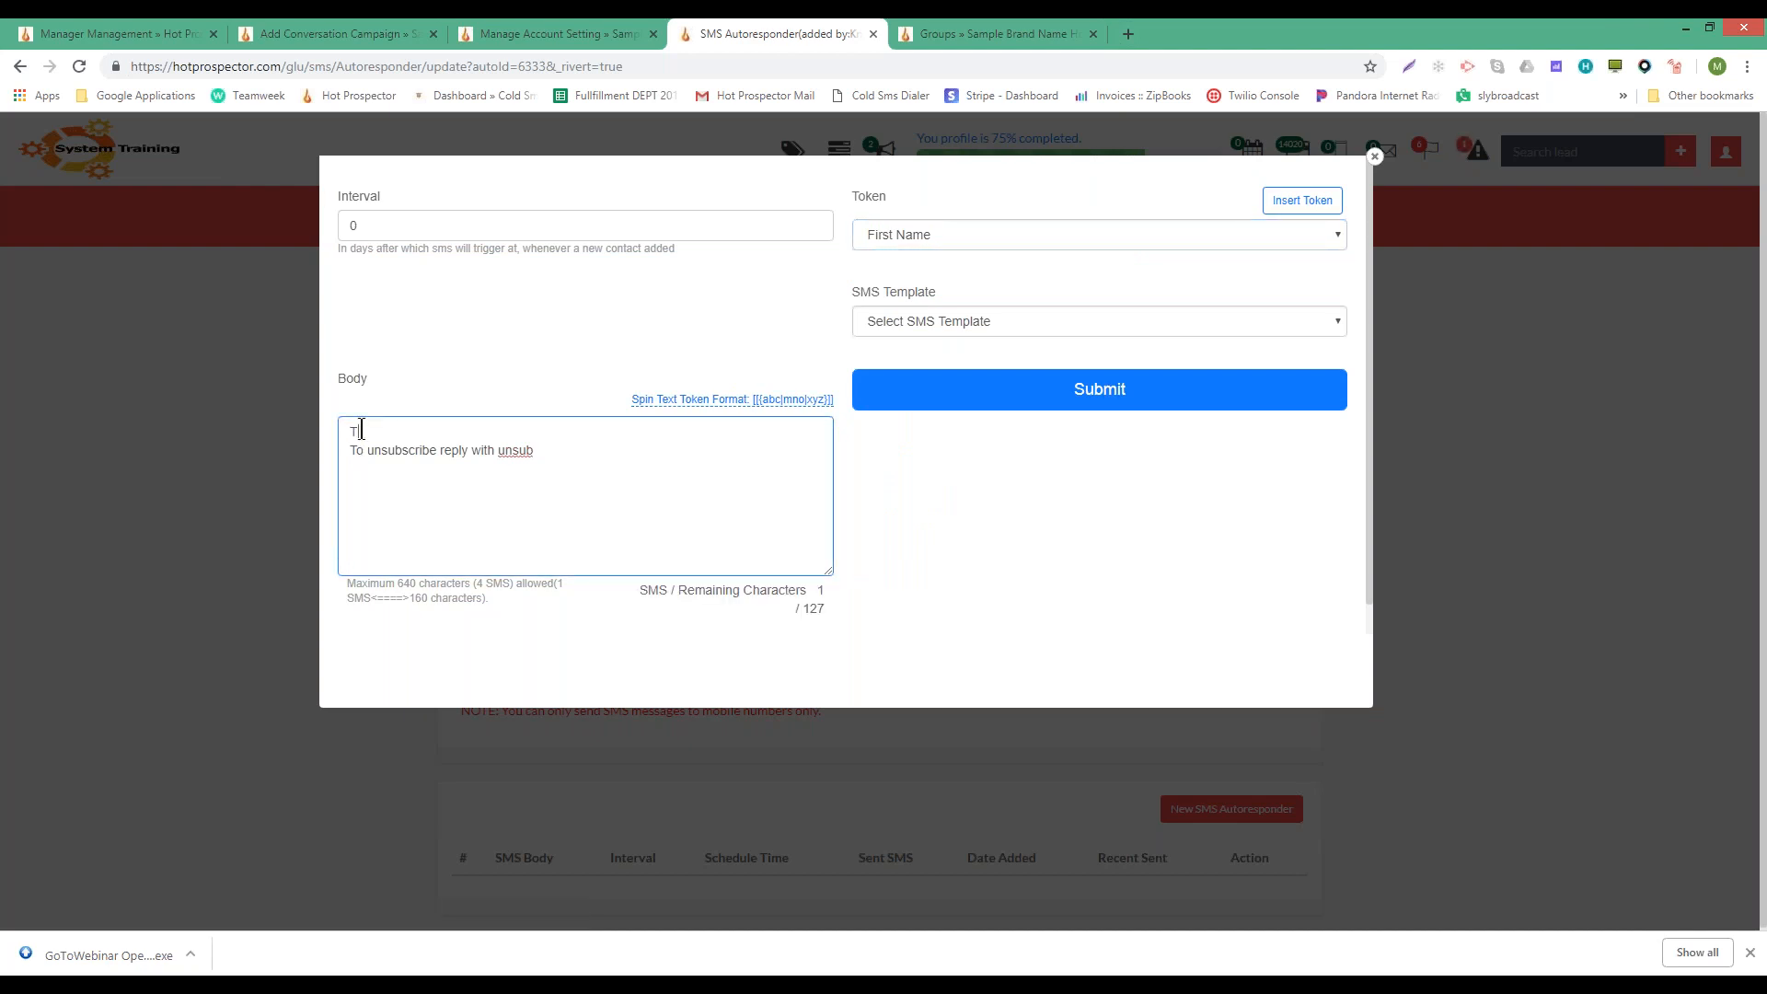
type("esting")
left_click(410, 226)
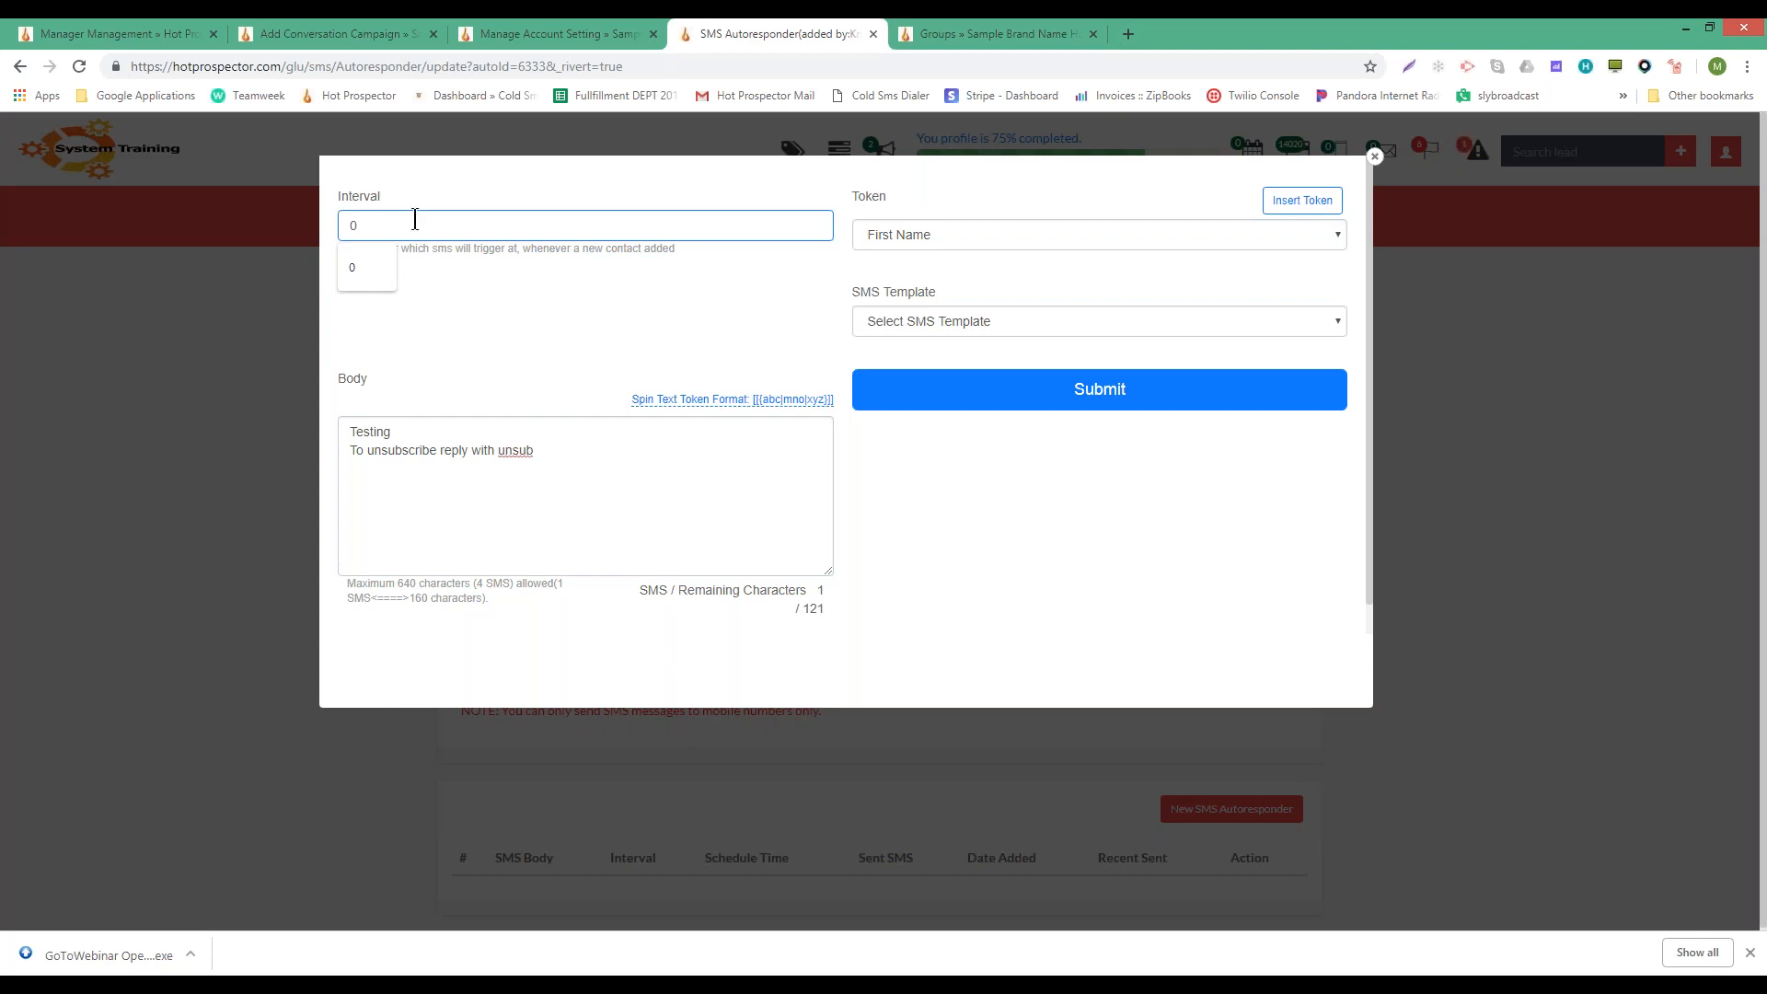
left_click(1112, 388)
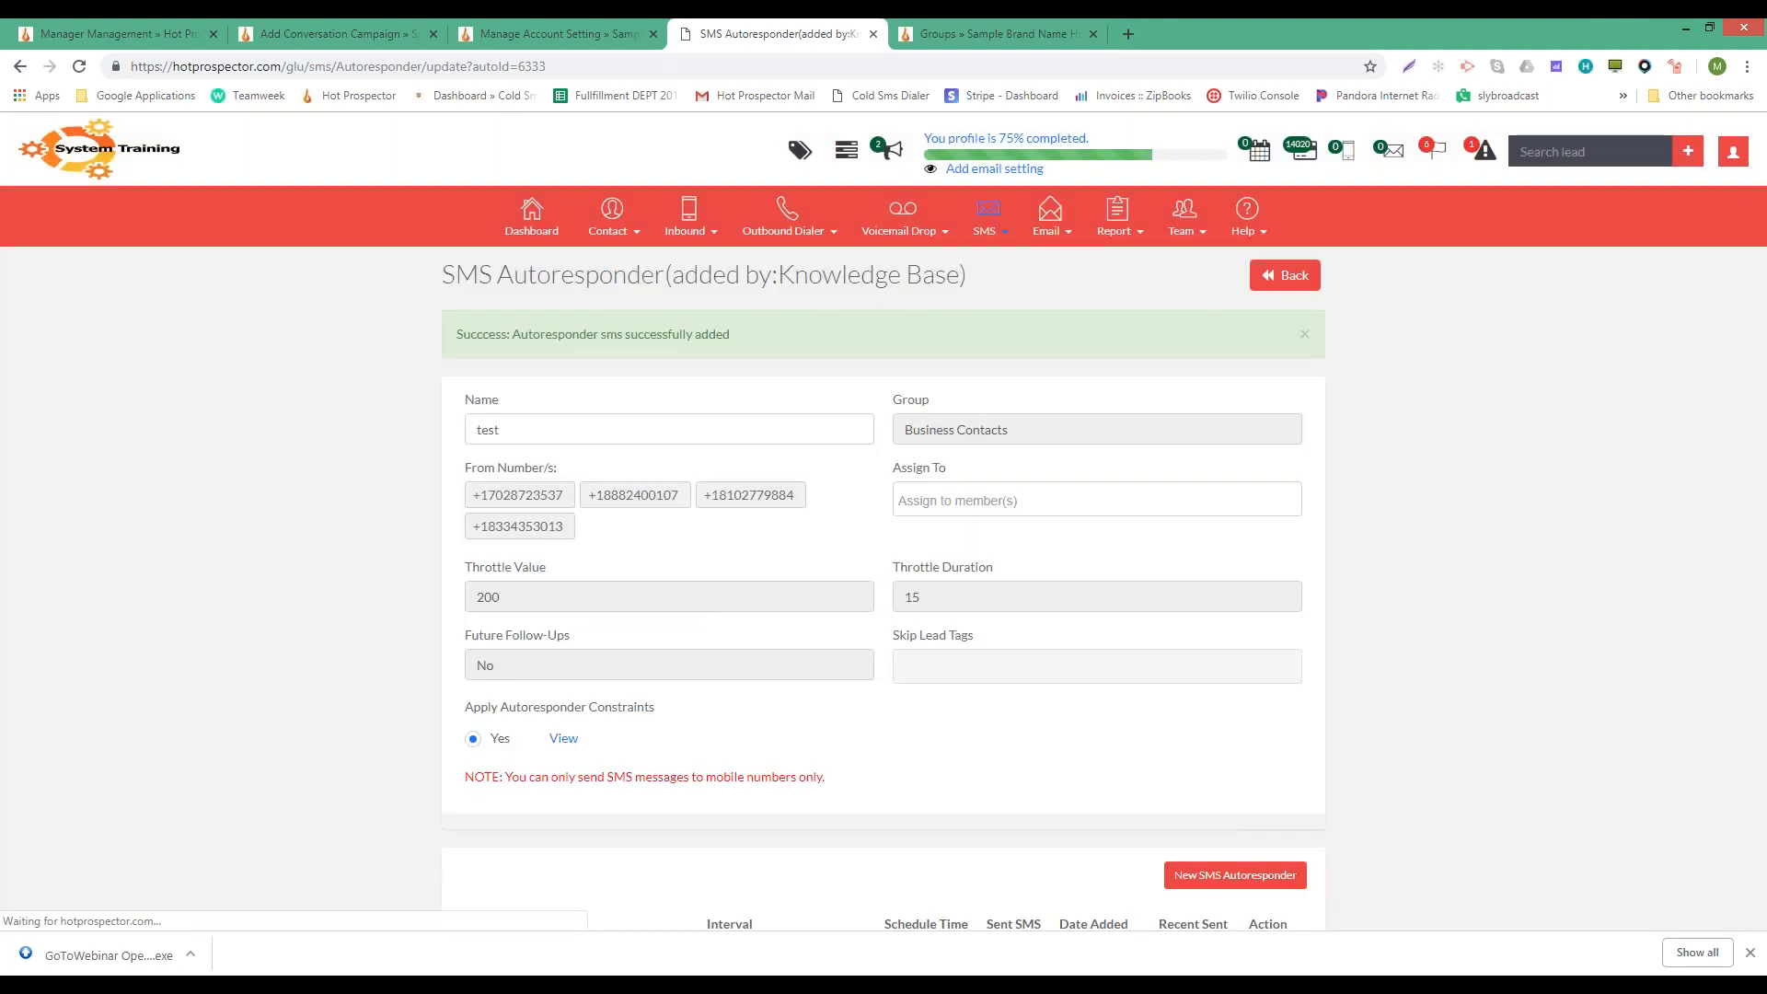
- Start a new autoresponder message with a 1-day interval and a 12:15 PM send time
scroll(1054, 633, "down", 3)
left_click(1255, 766)
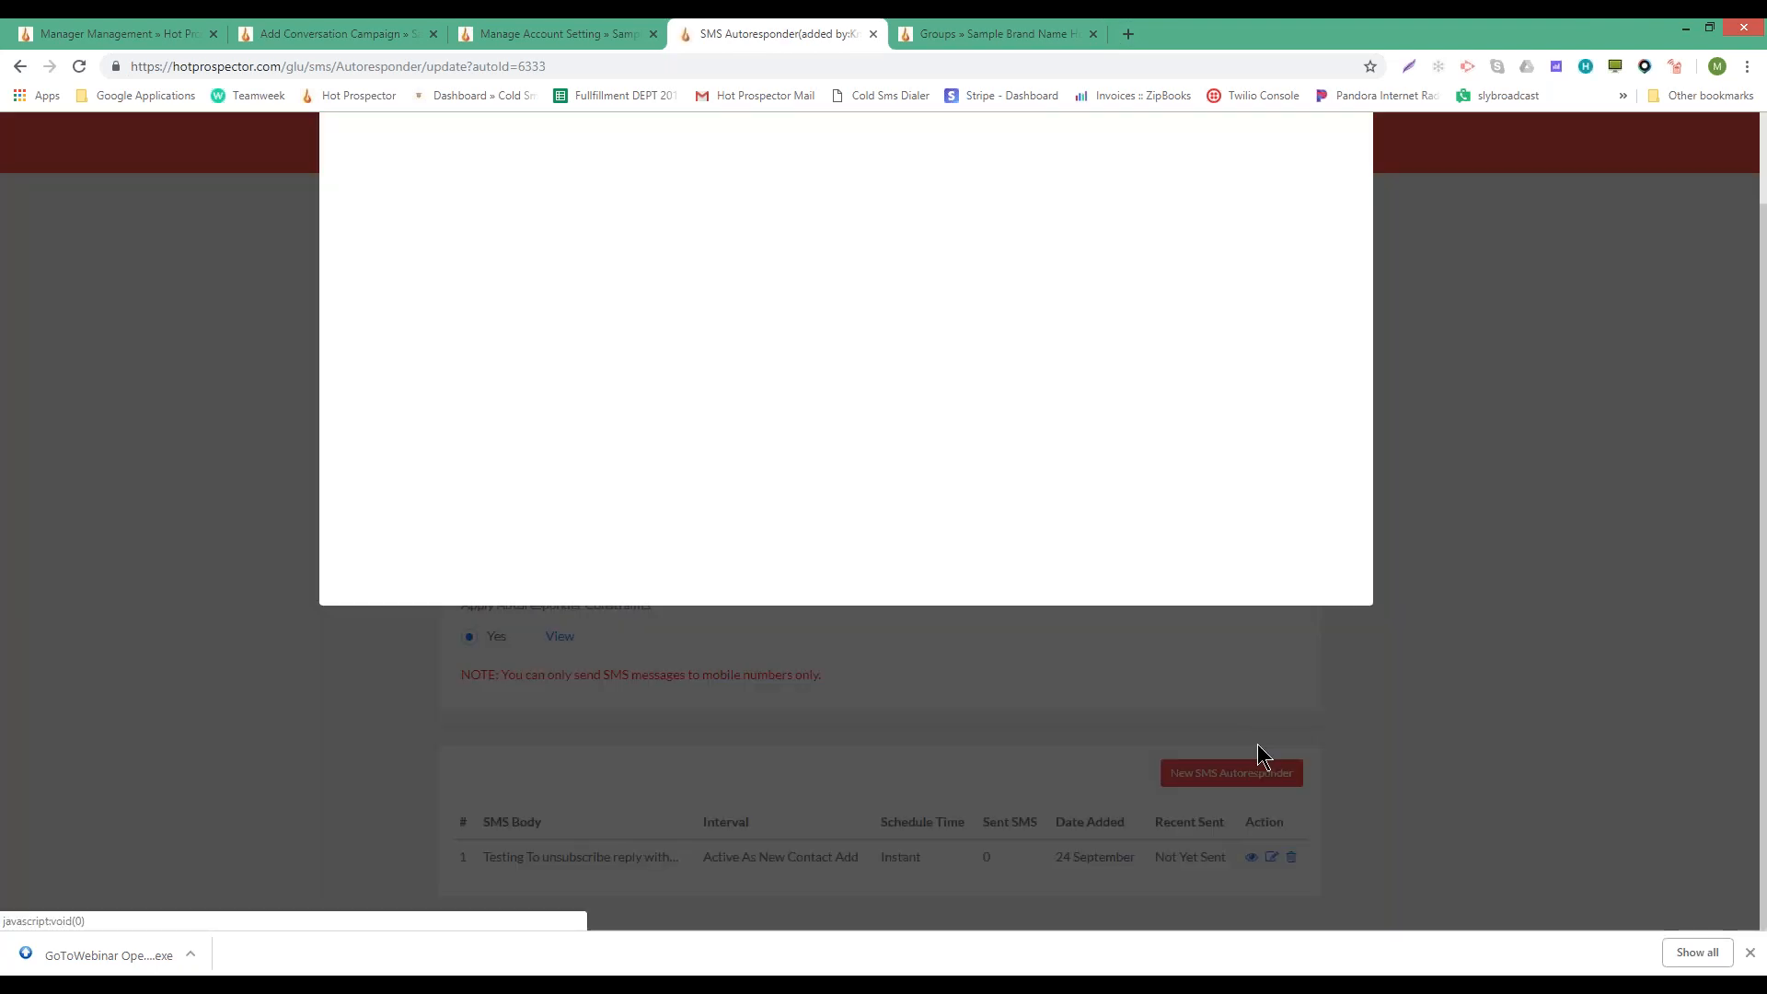
left_click(421, 222)
type("1")
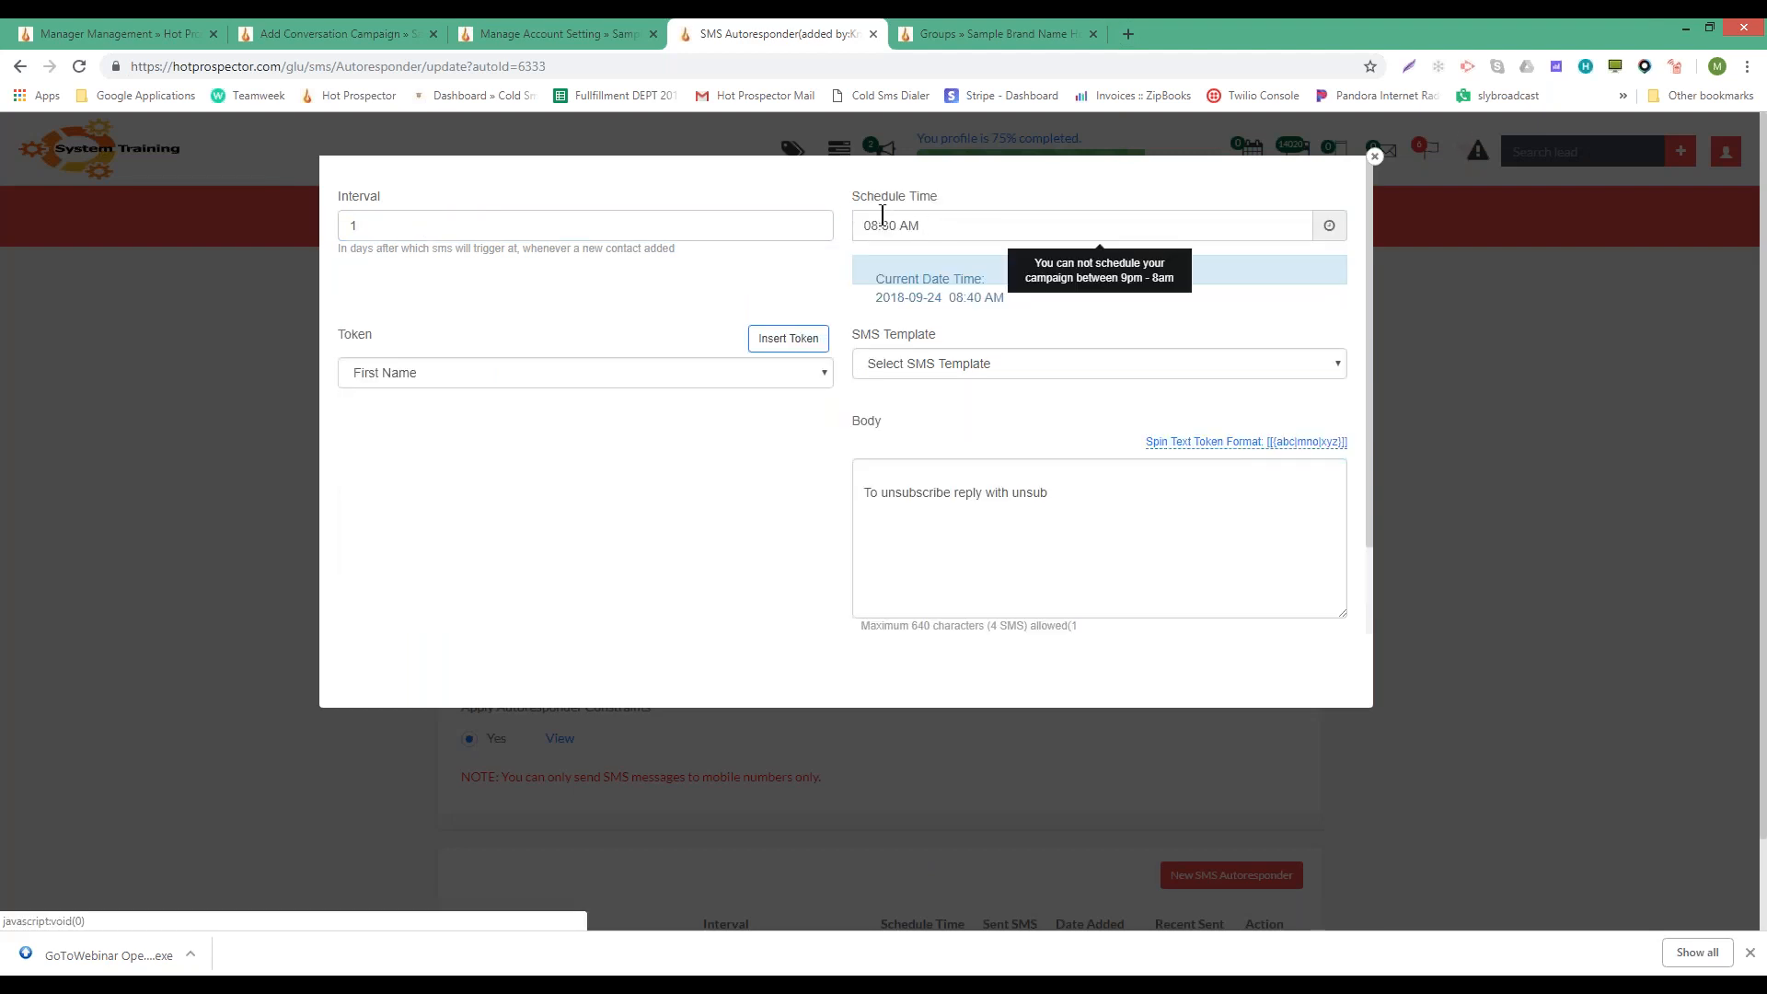
double_click(866, 227)
type("12:15")
left_click(866, 227)
key("Tab")
key("Tab")
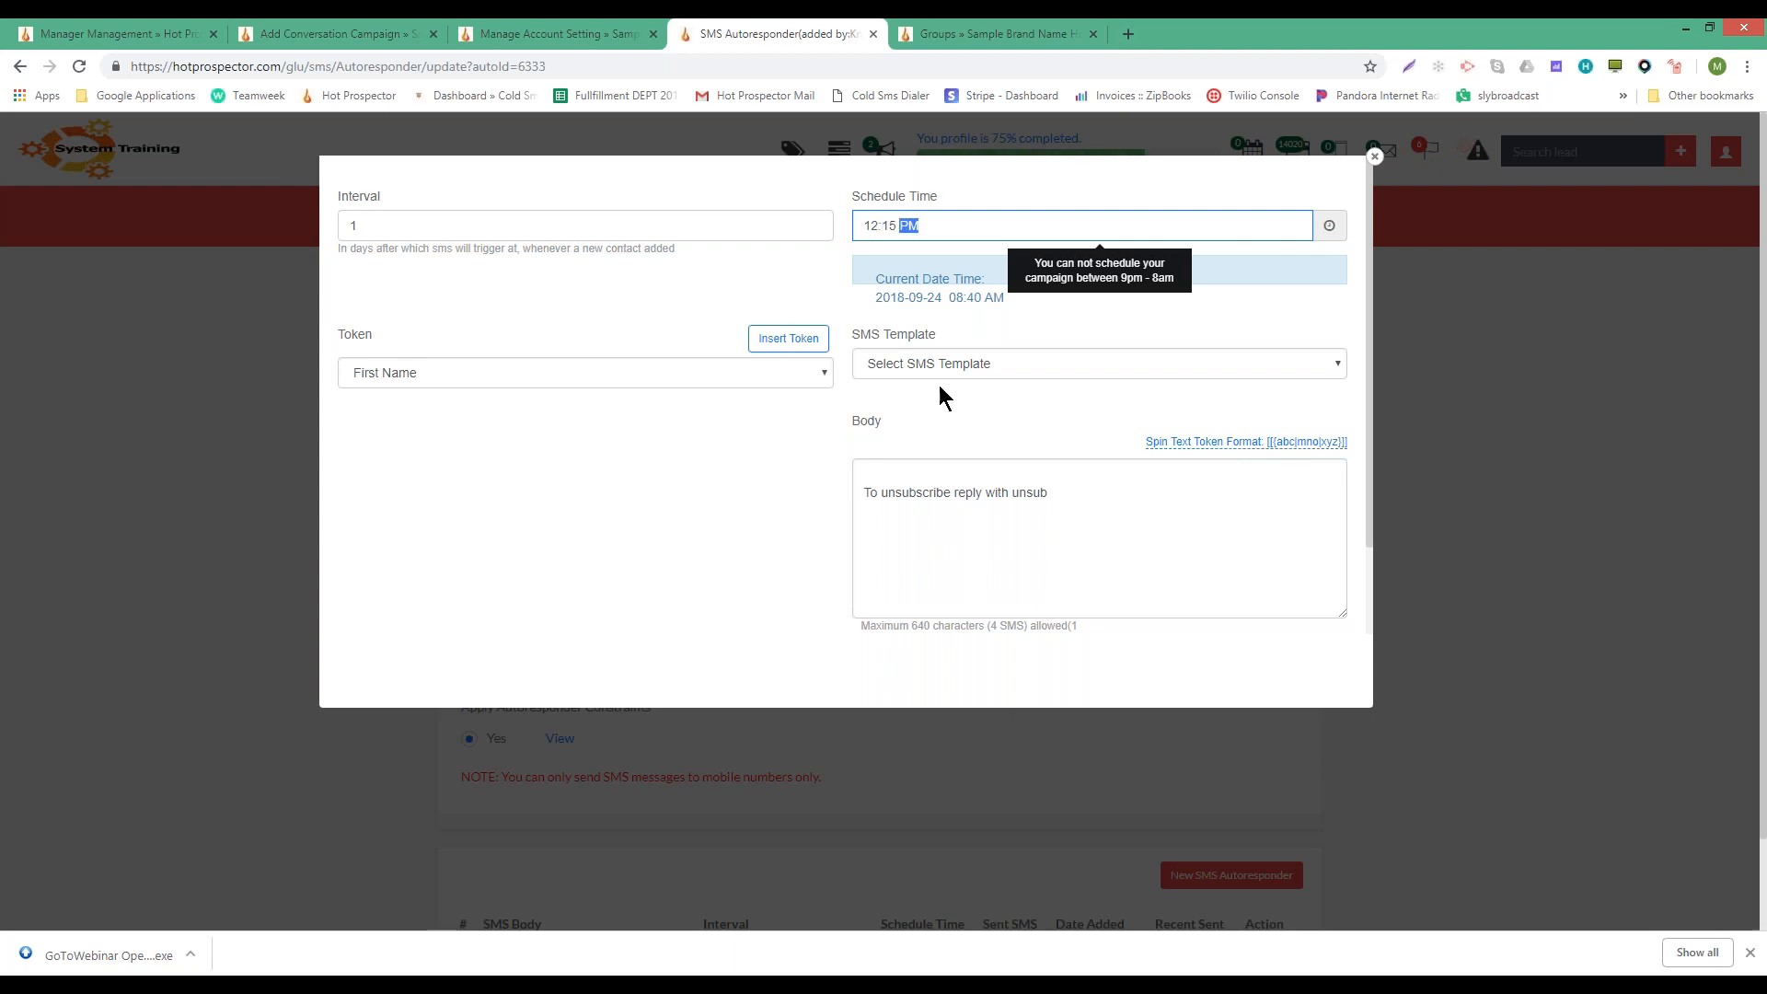
- Enter 'Testing follow up' as the message body and submit it
left_click(936, 462)
type("T")
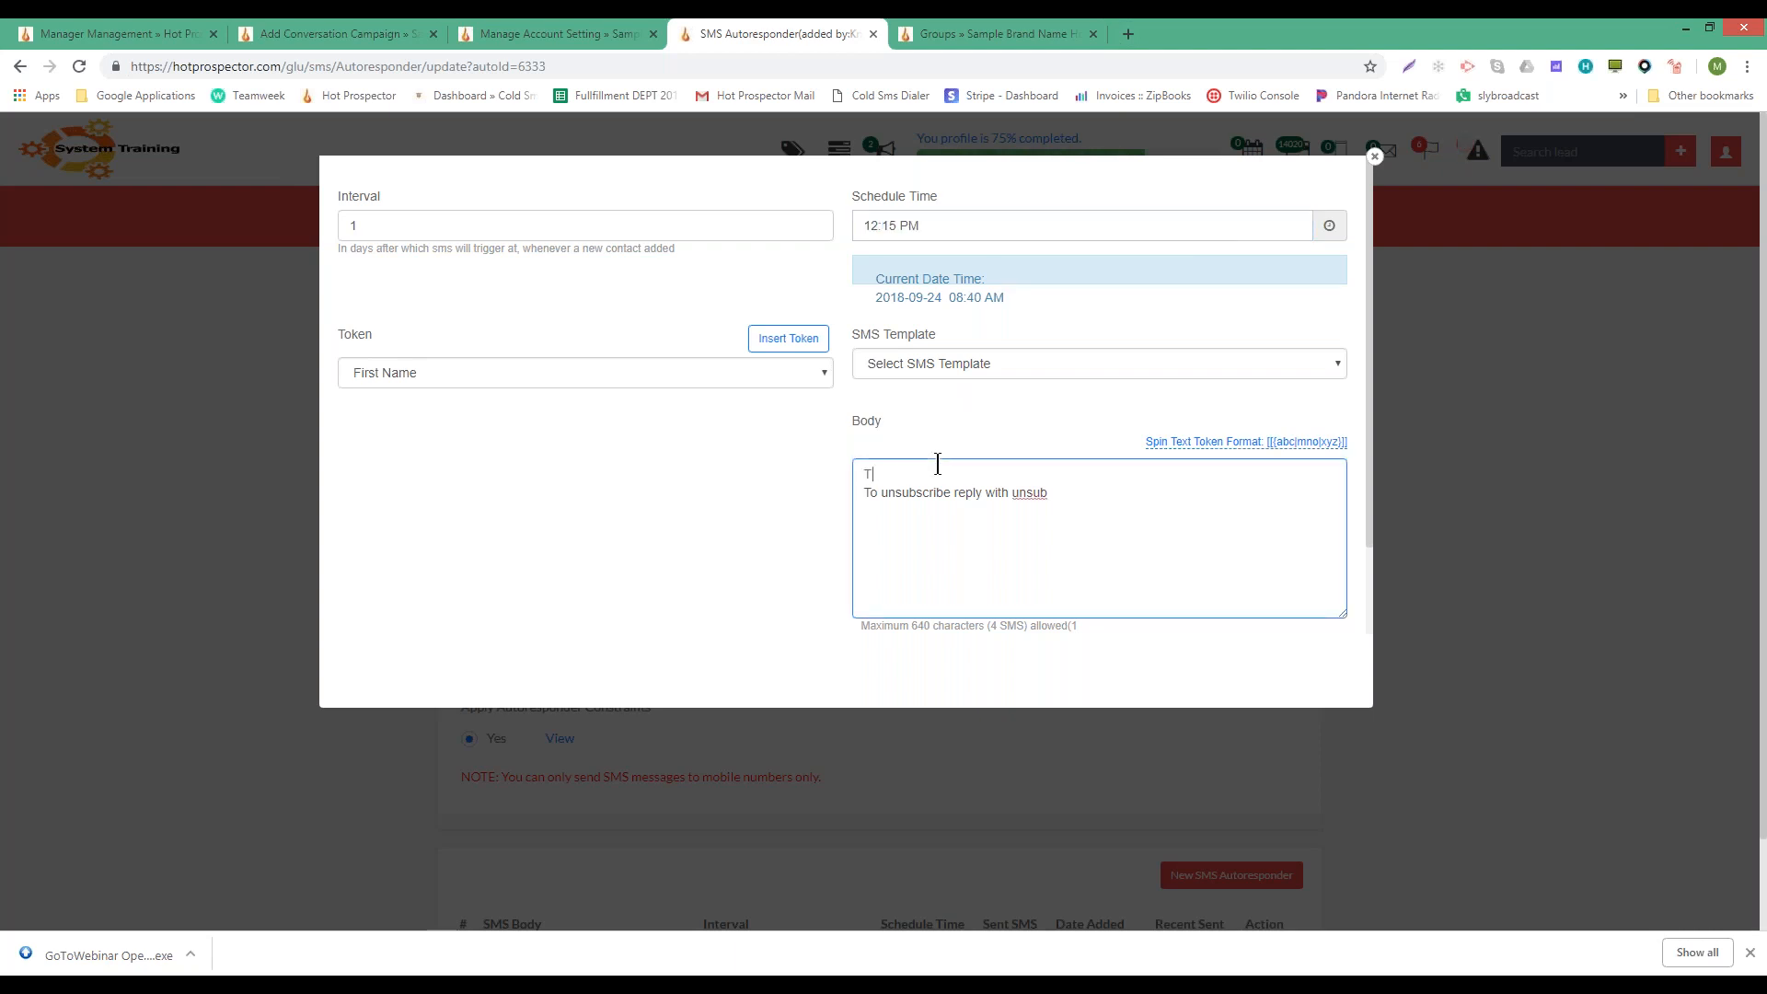
type("esting follow up")
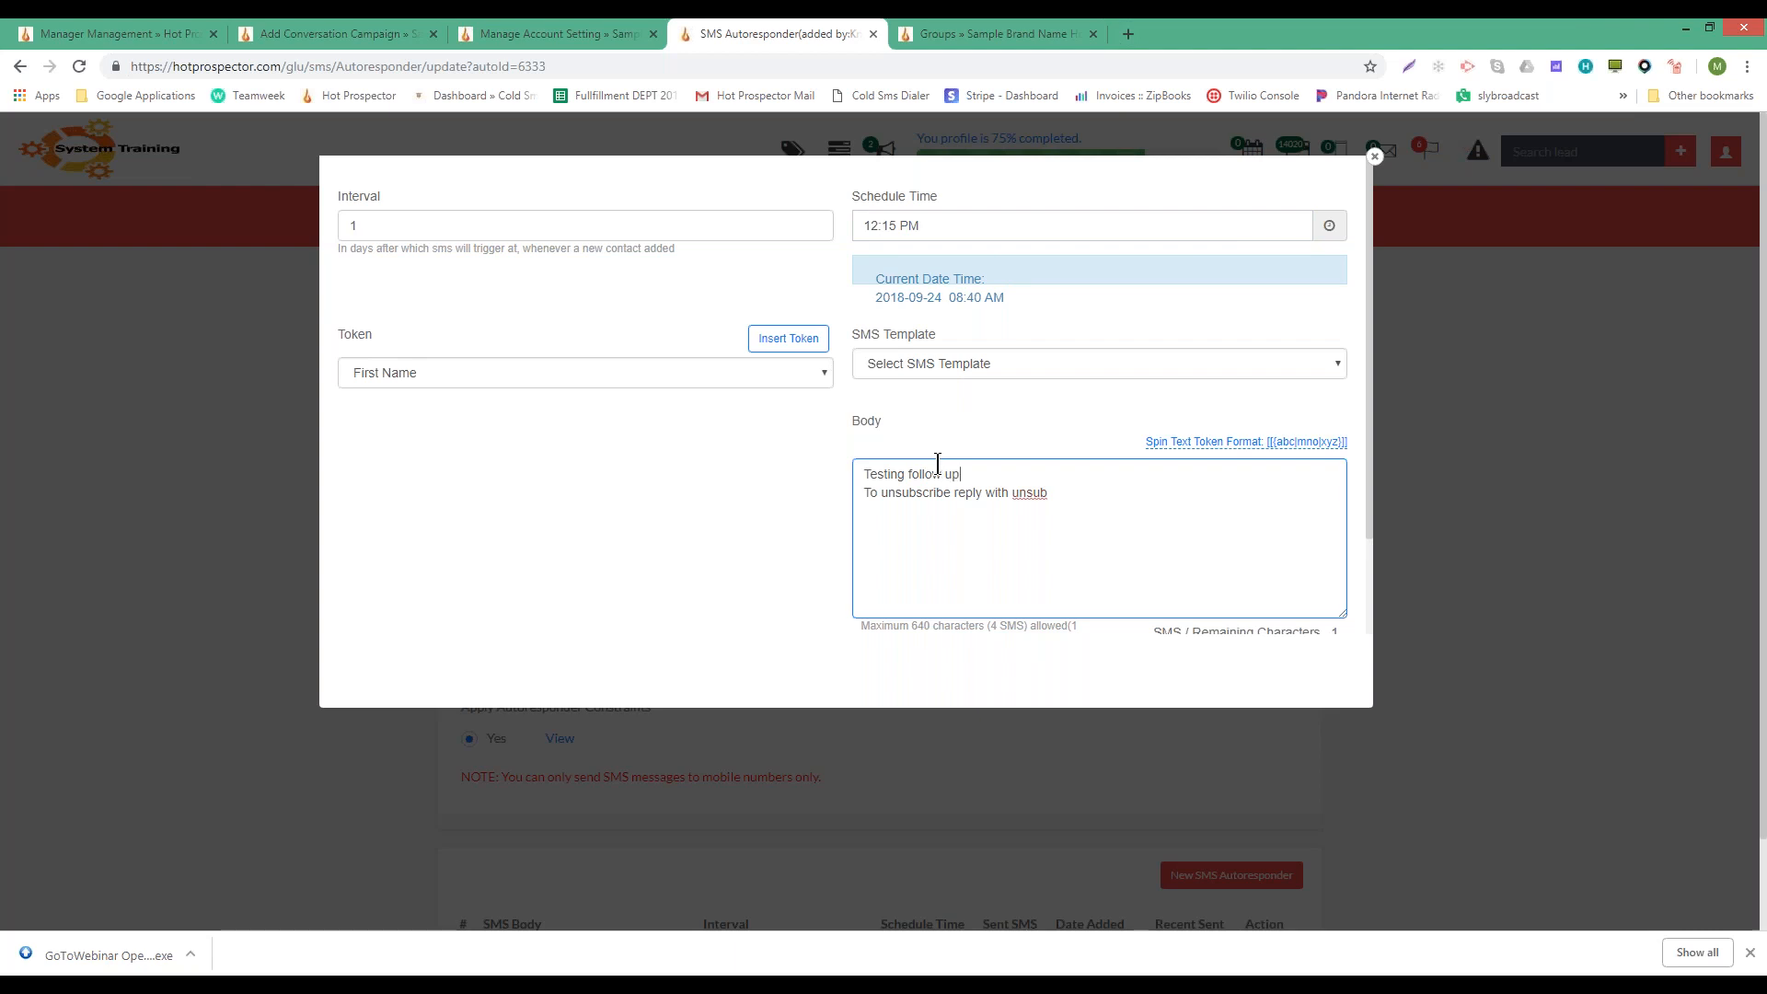
left_click(509, 610)
scroll(508, 609, "down", 1)
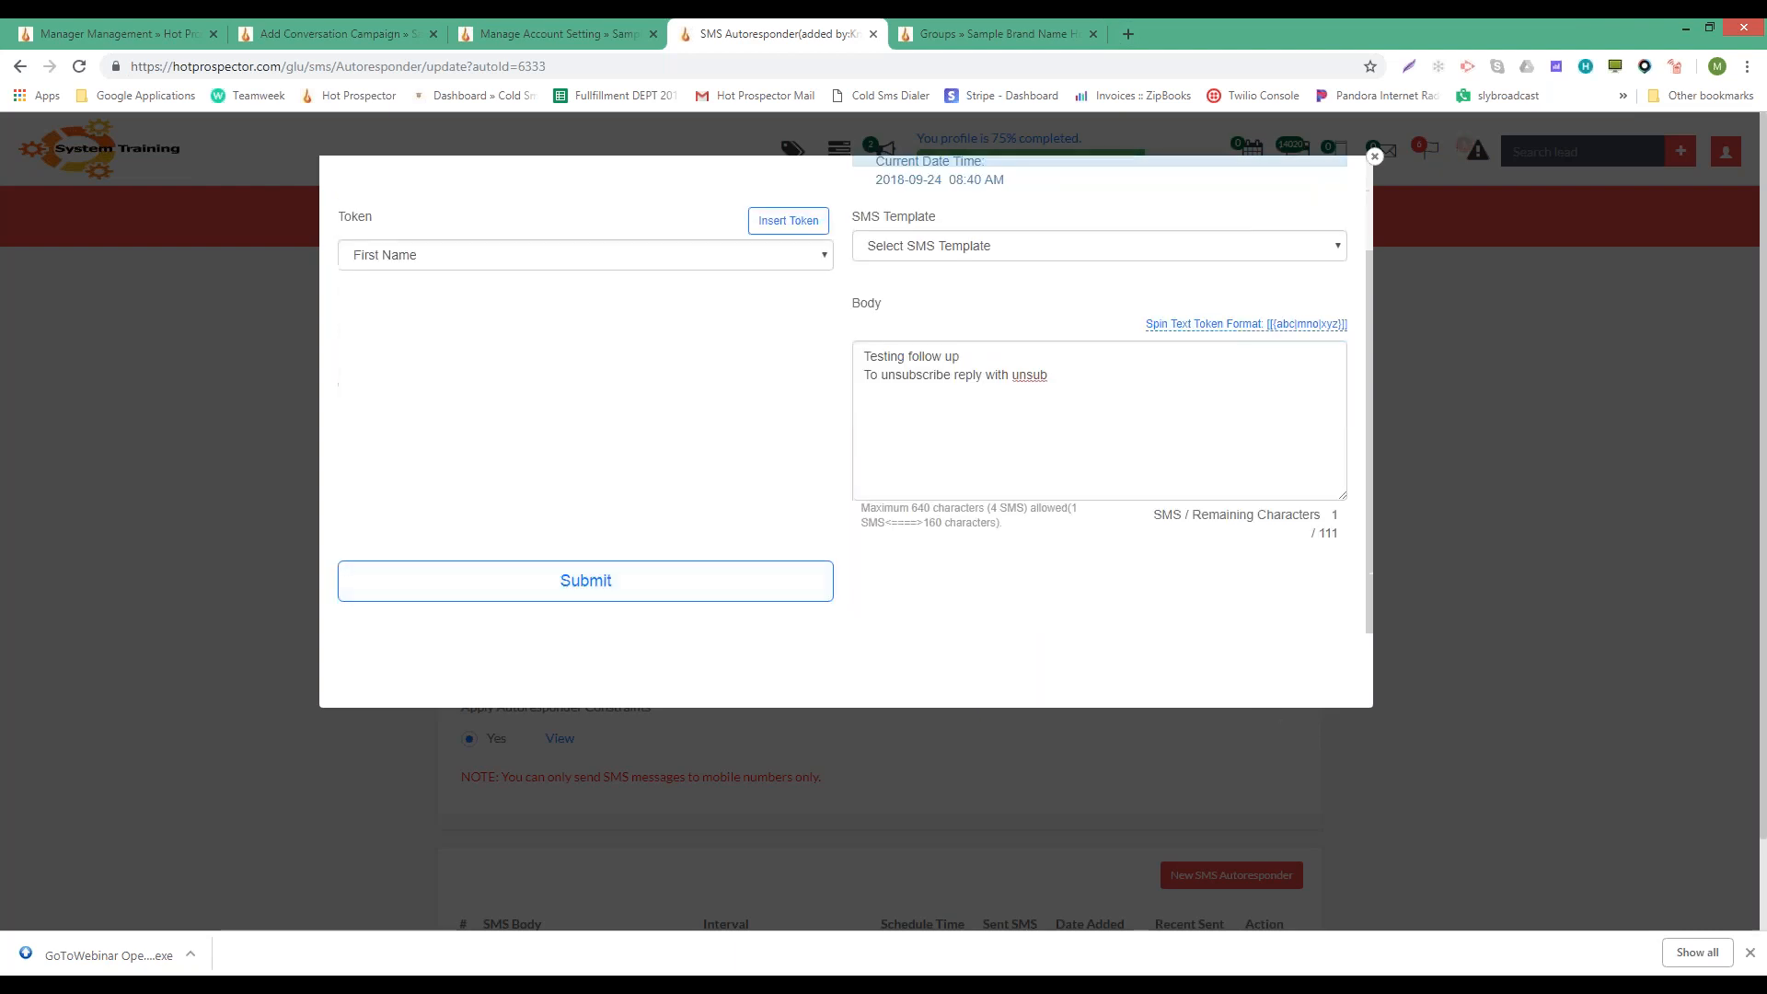
left_click(509, 588)
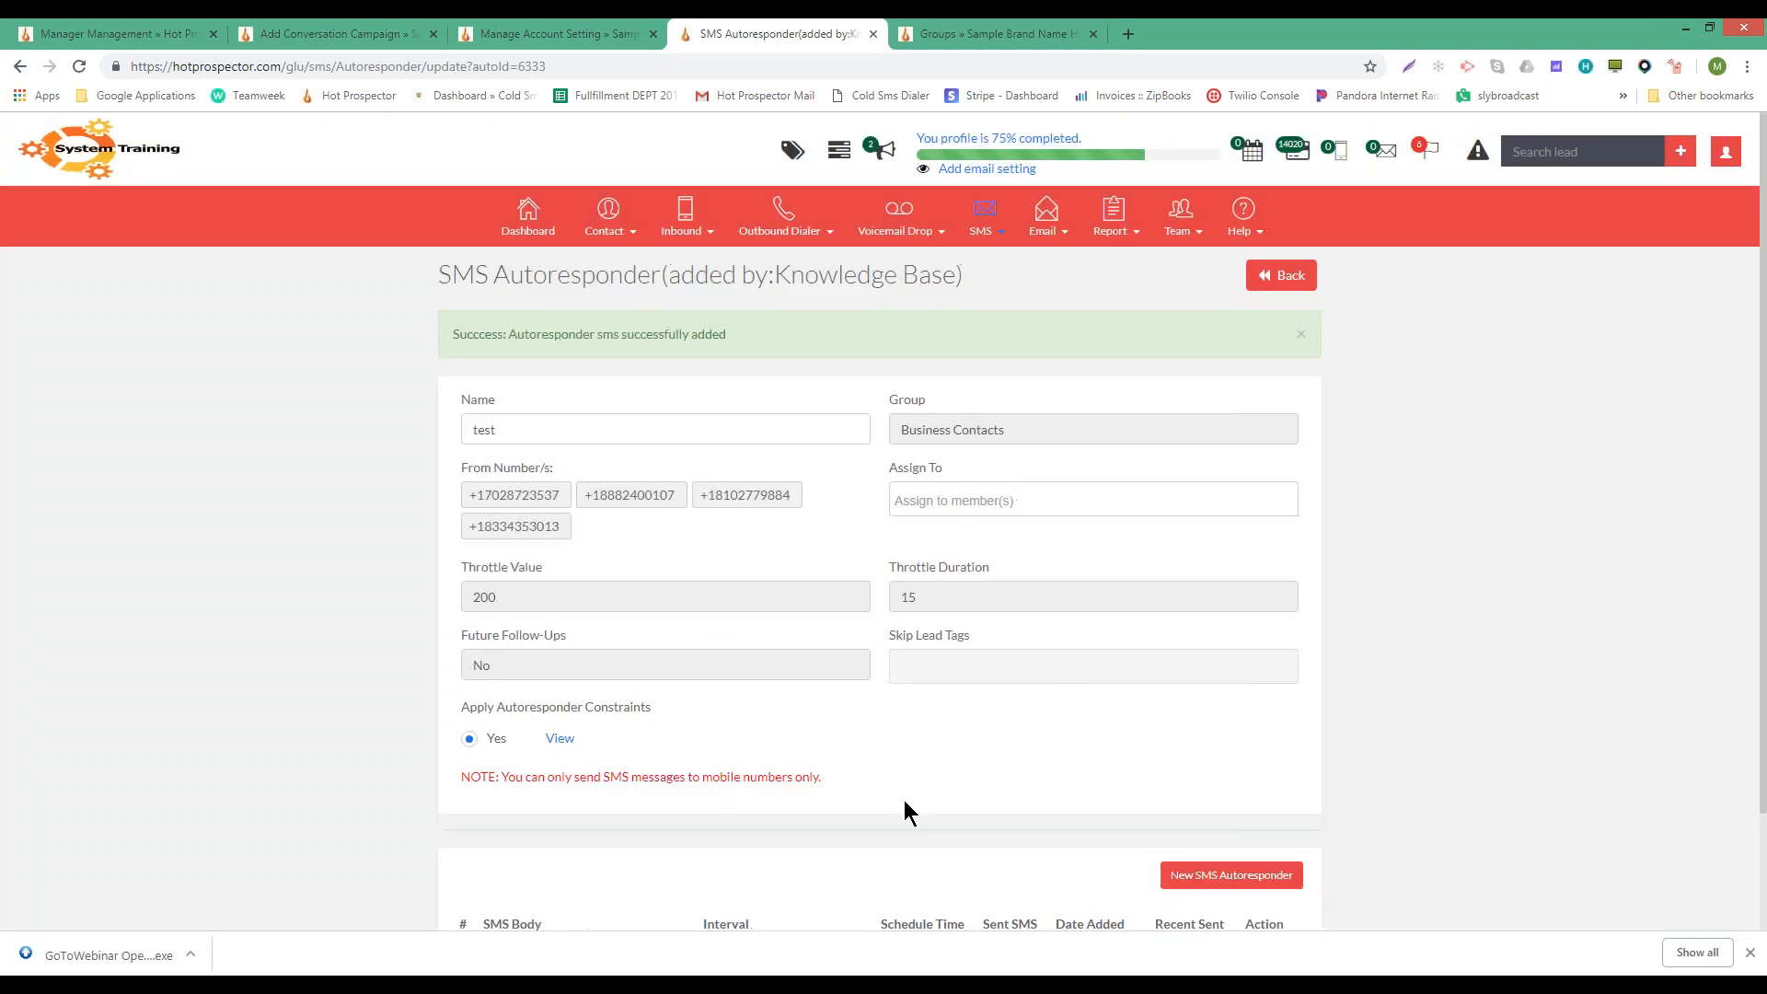
scroll(1290, 697, "down", 2)
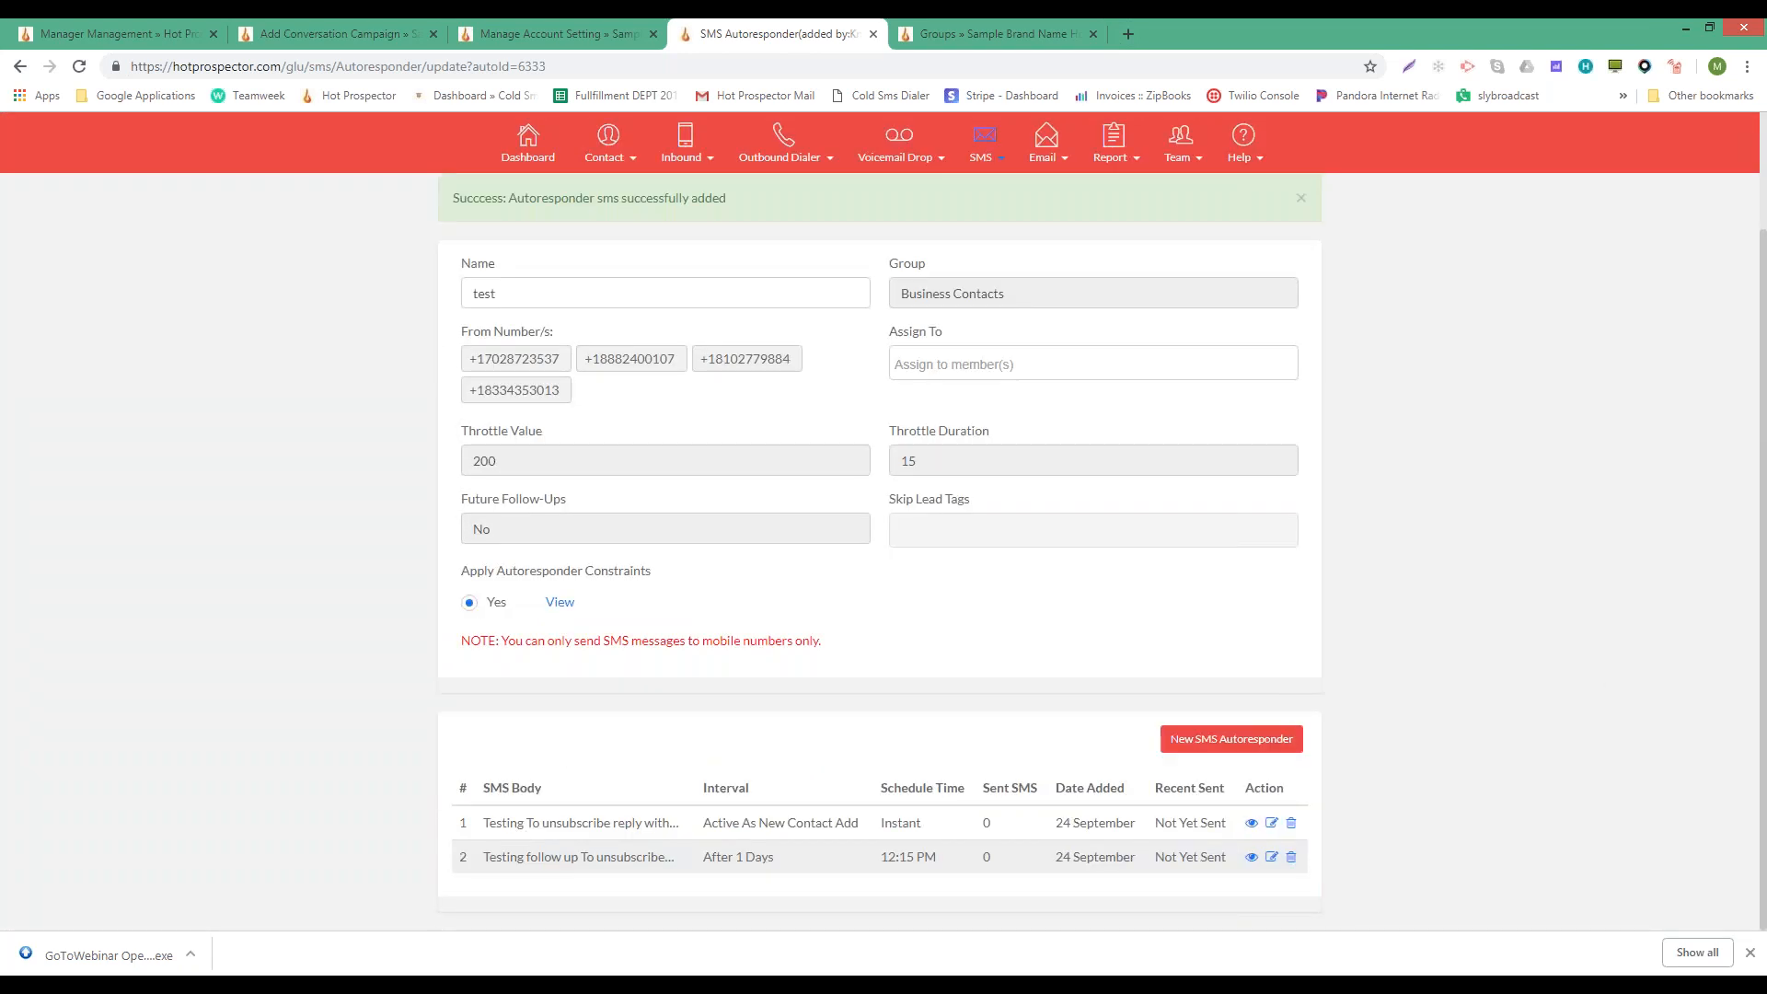
left_click(1187, 745)
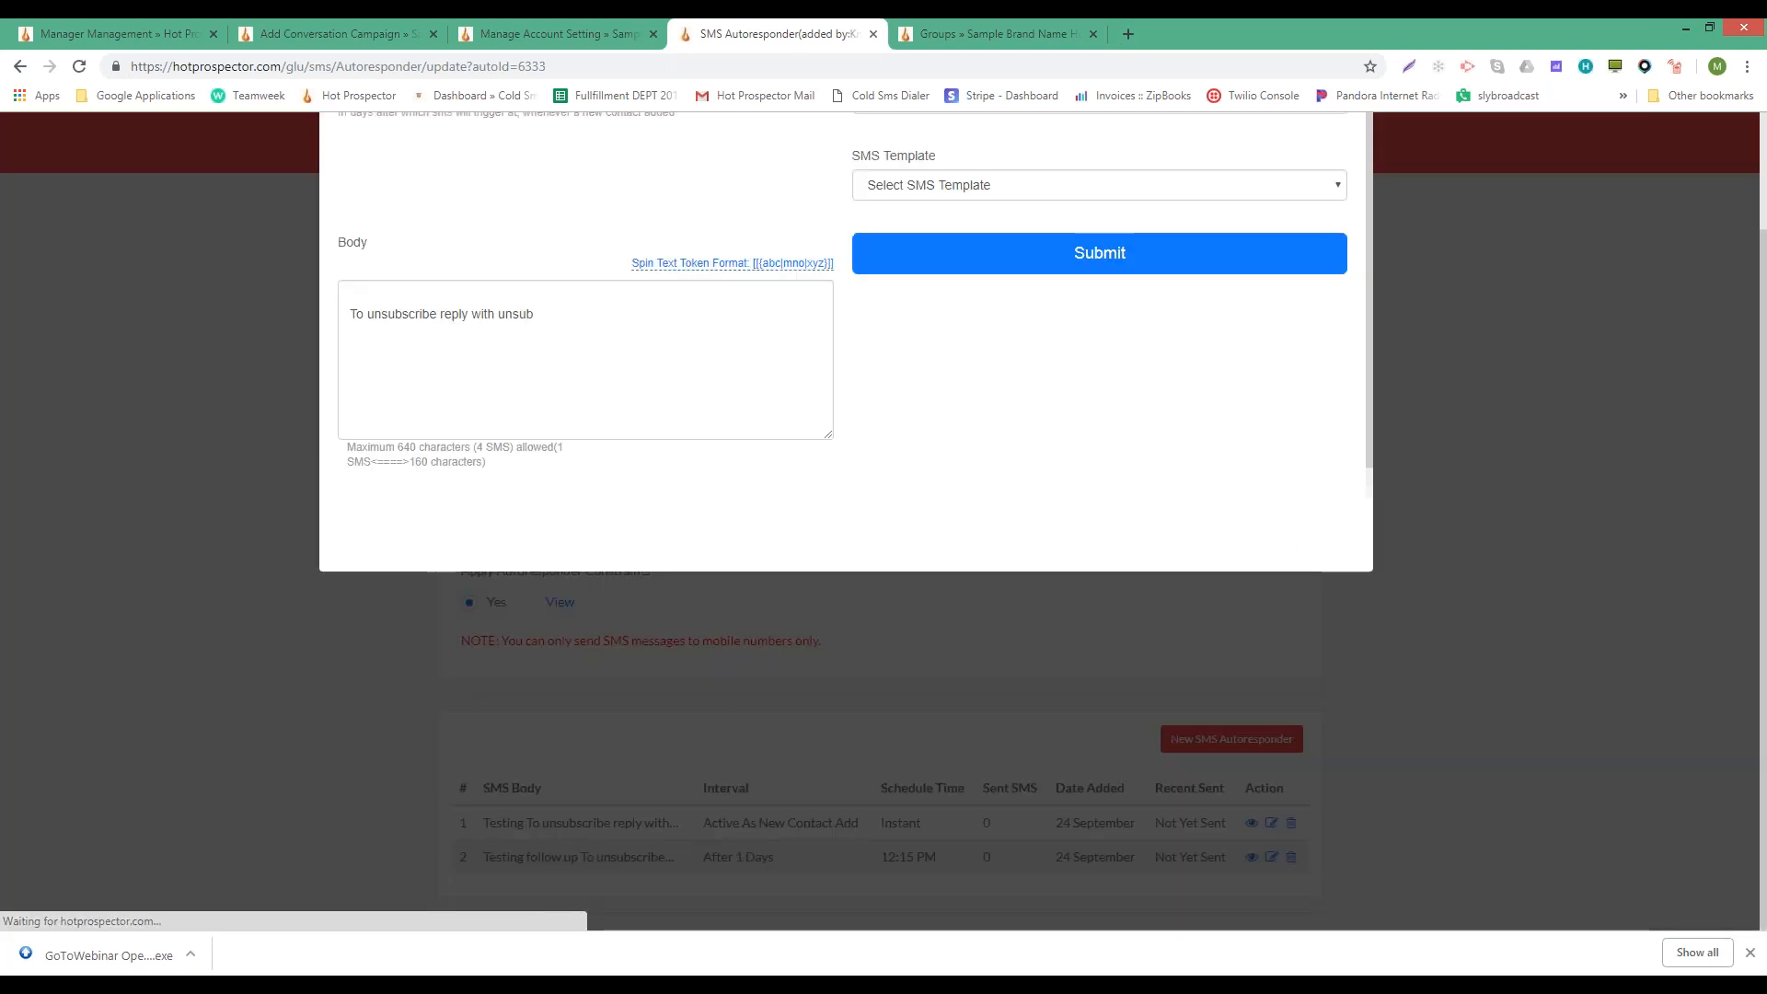
scroll(589, 442, "up", 2)
left_click(414, 237)
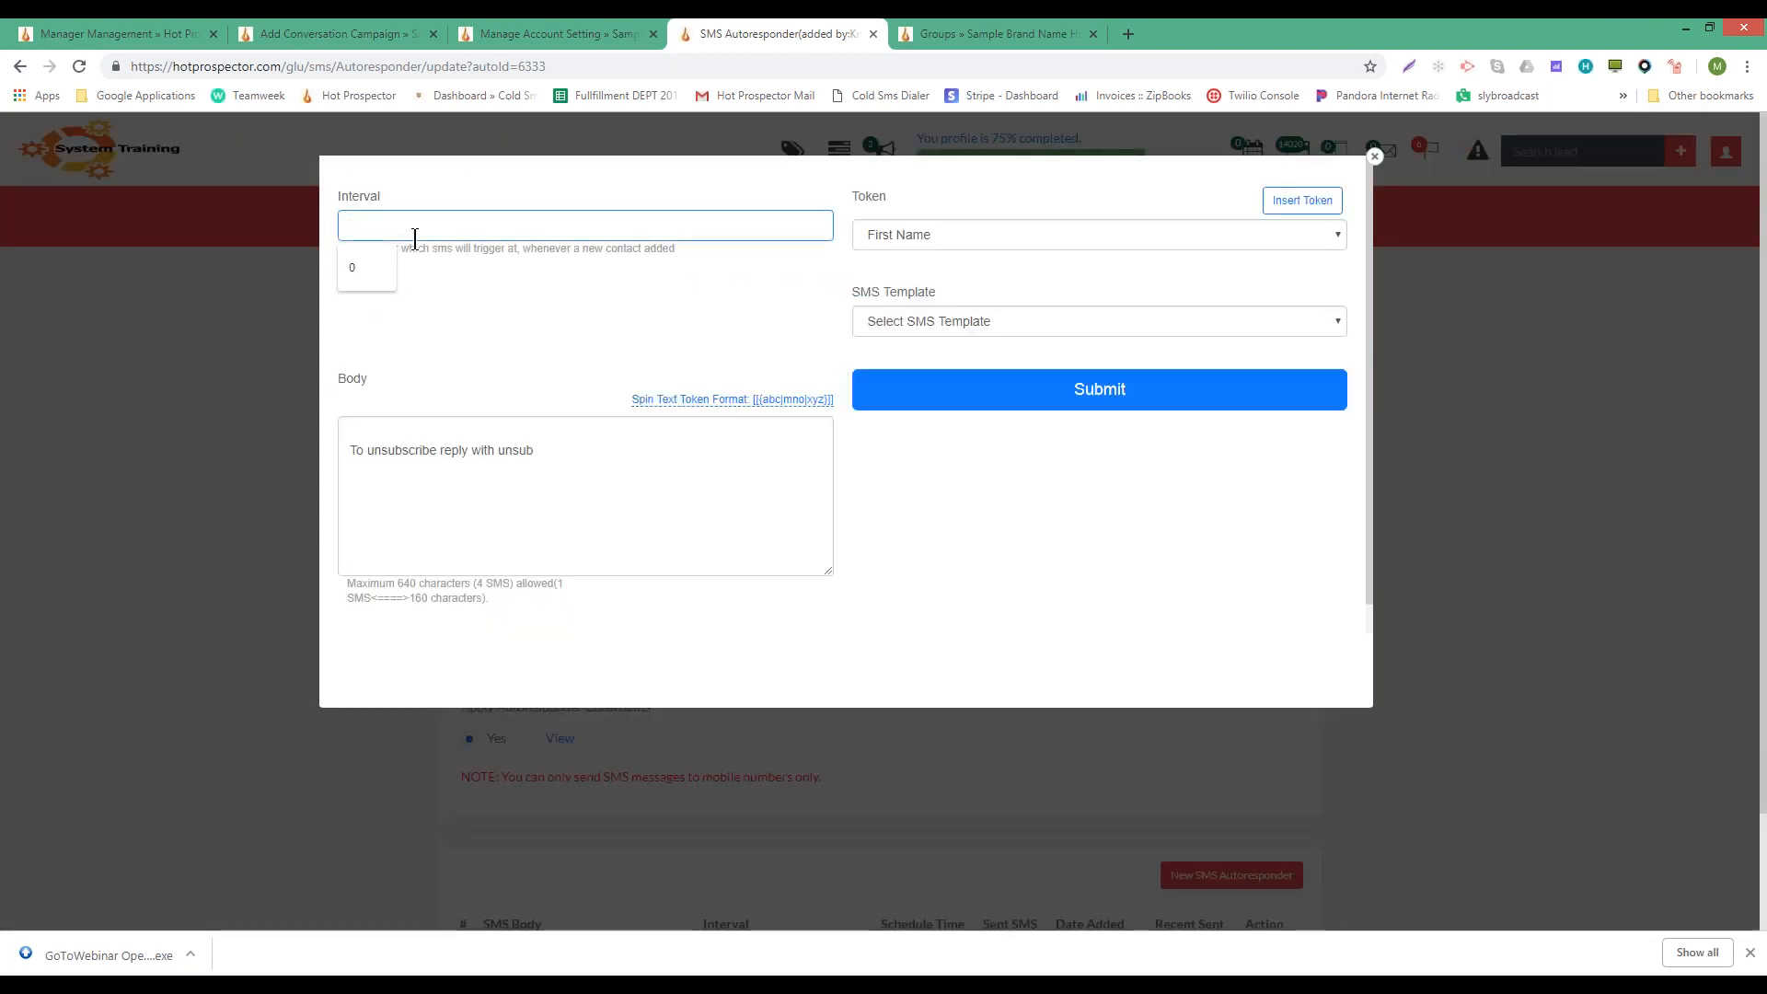
type("1")
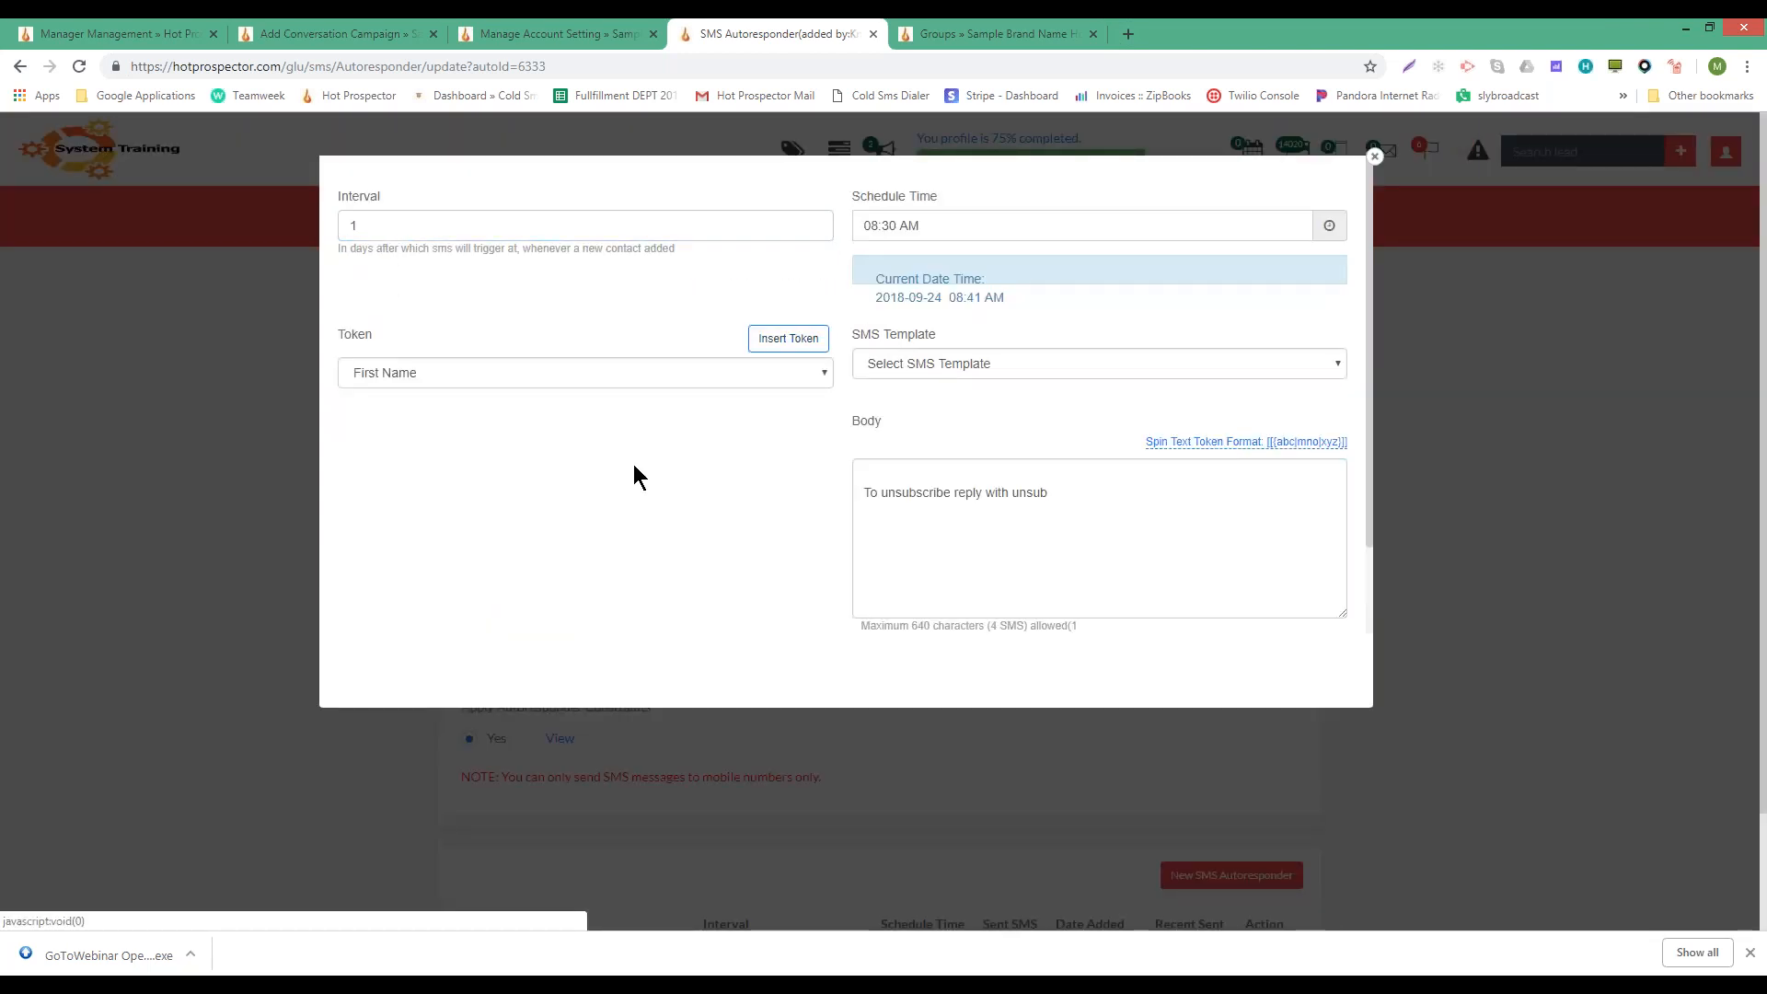
left_click(871, 227)
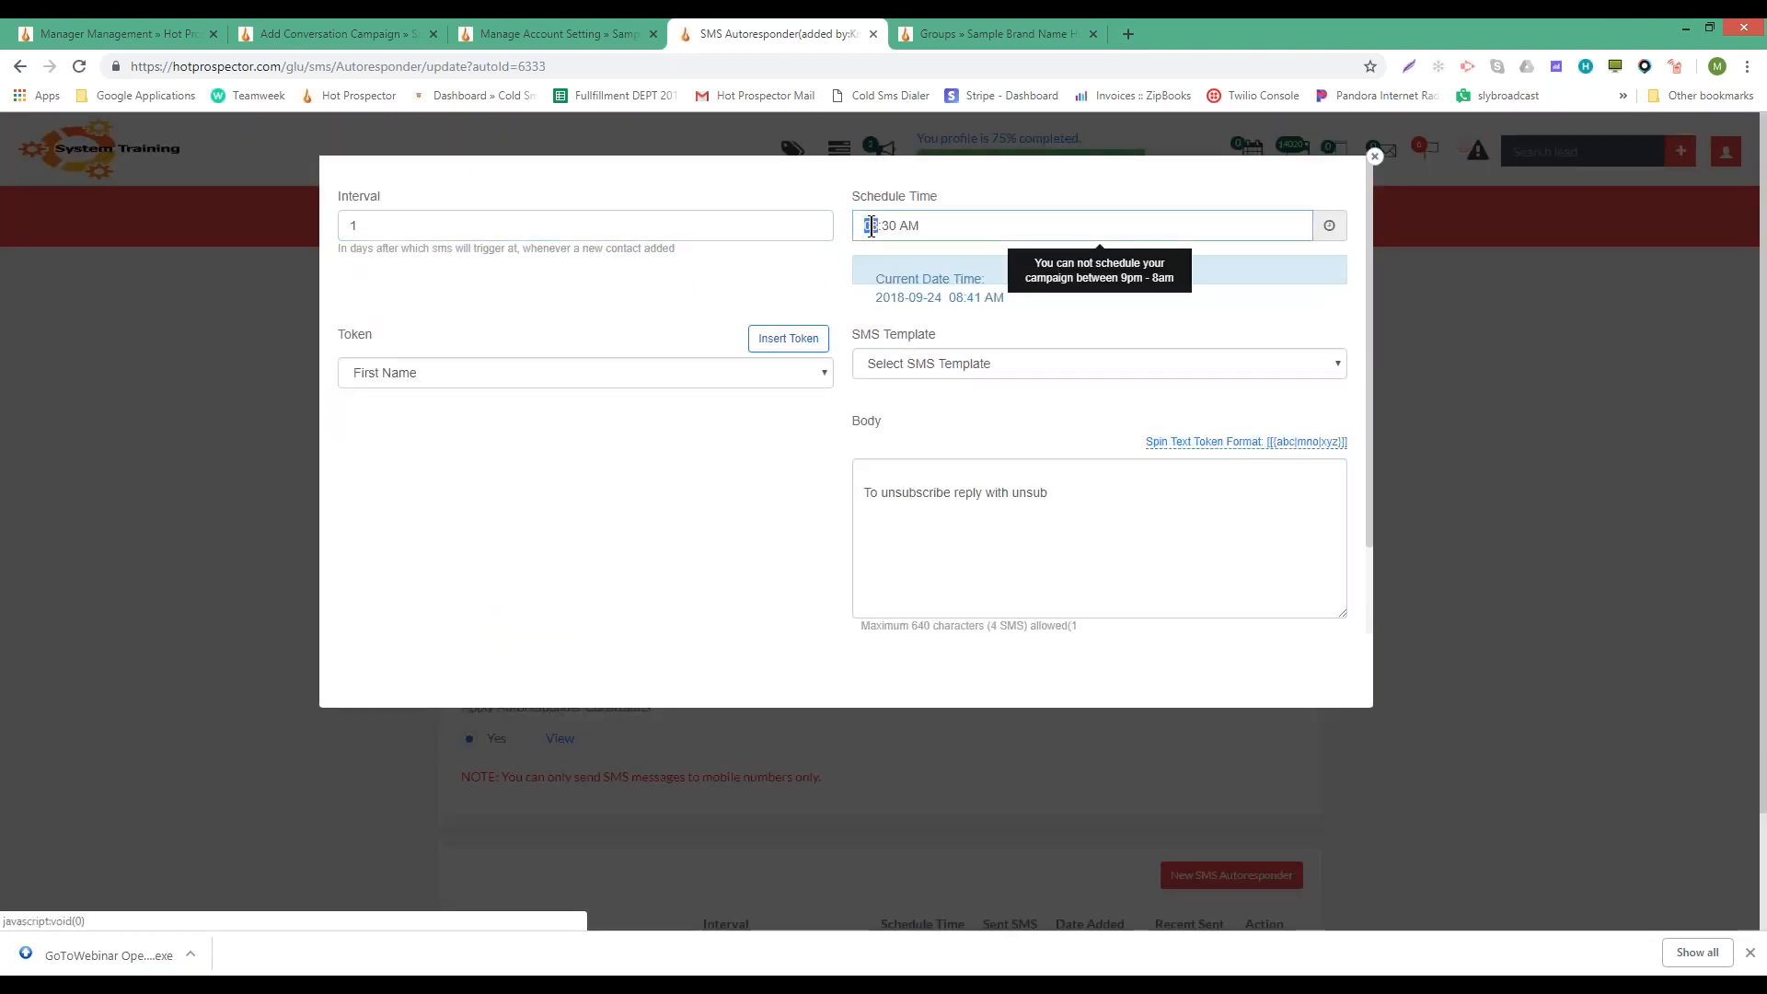
type("2")
key("Tab")
key("Tab")
key("Up")
left_click(909, 465)
type("tewst")
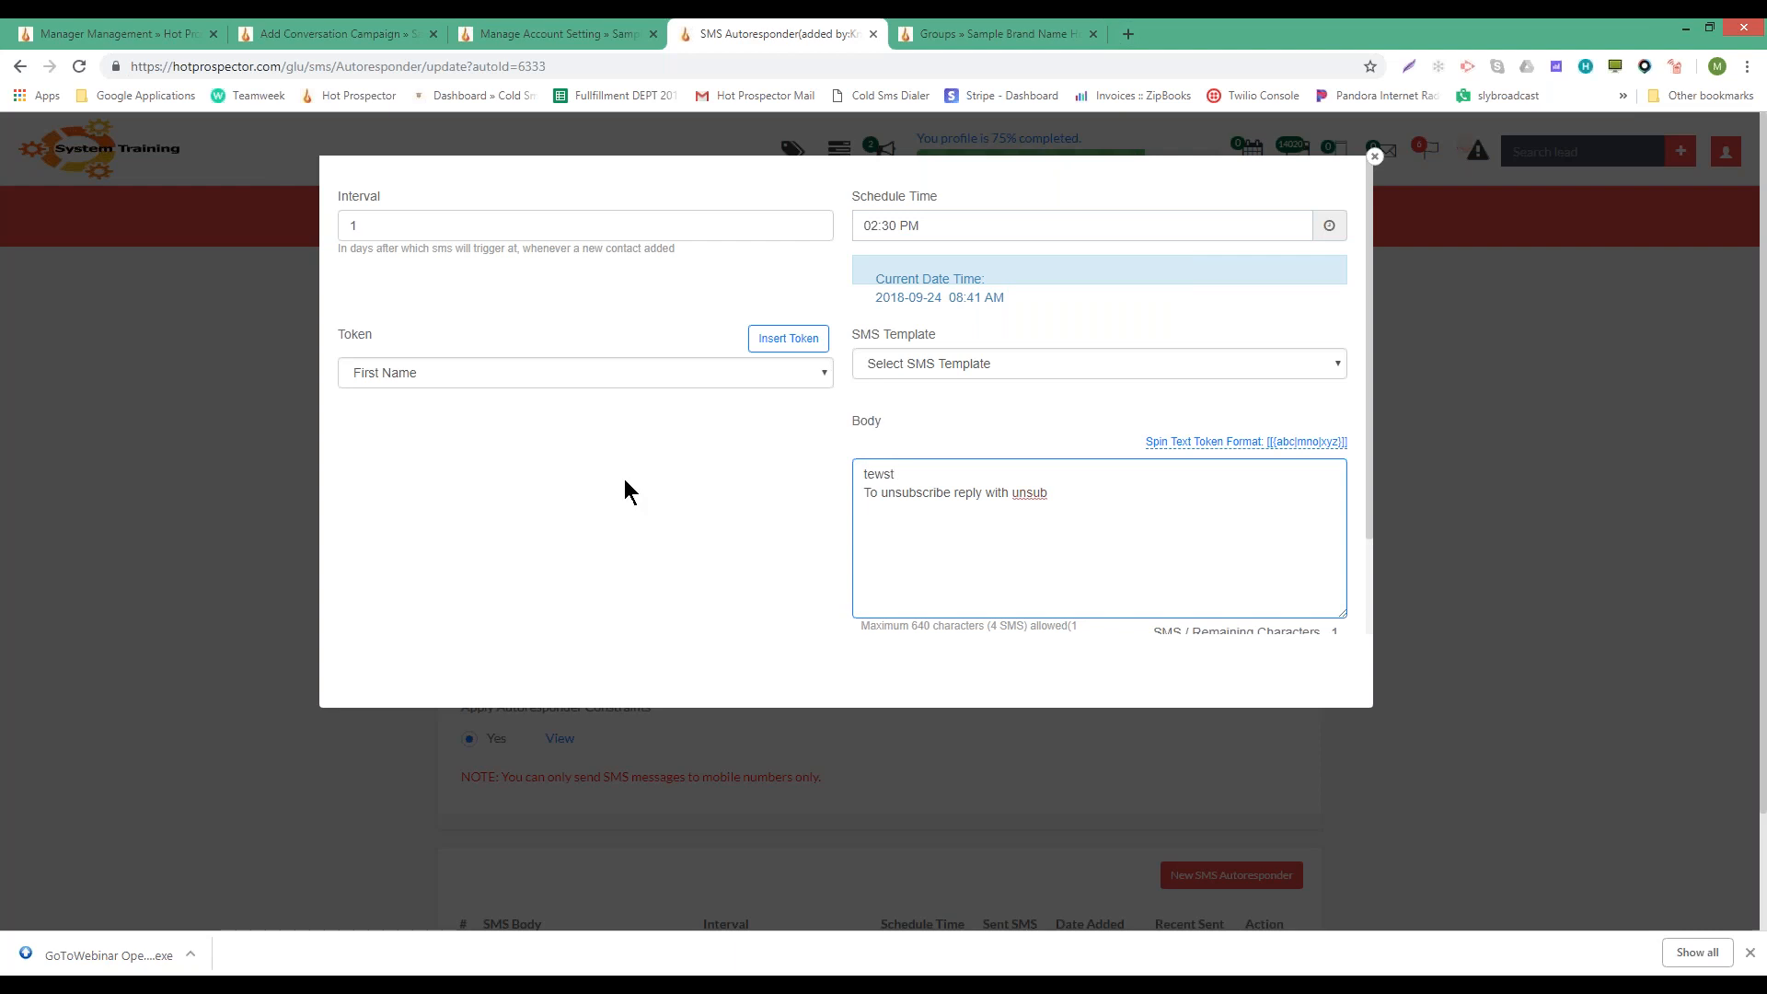
scroll(624, 479, "down", 1)
left_click(592, 579)
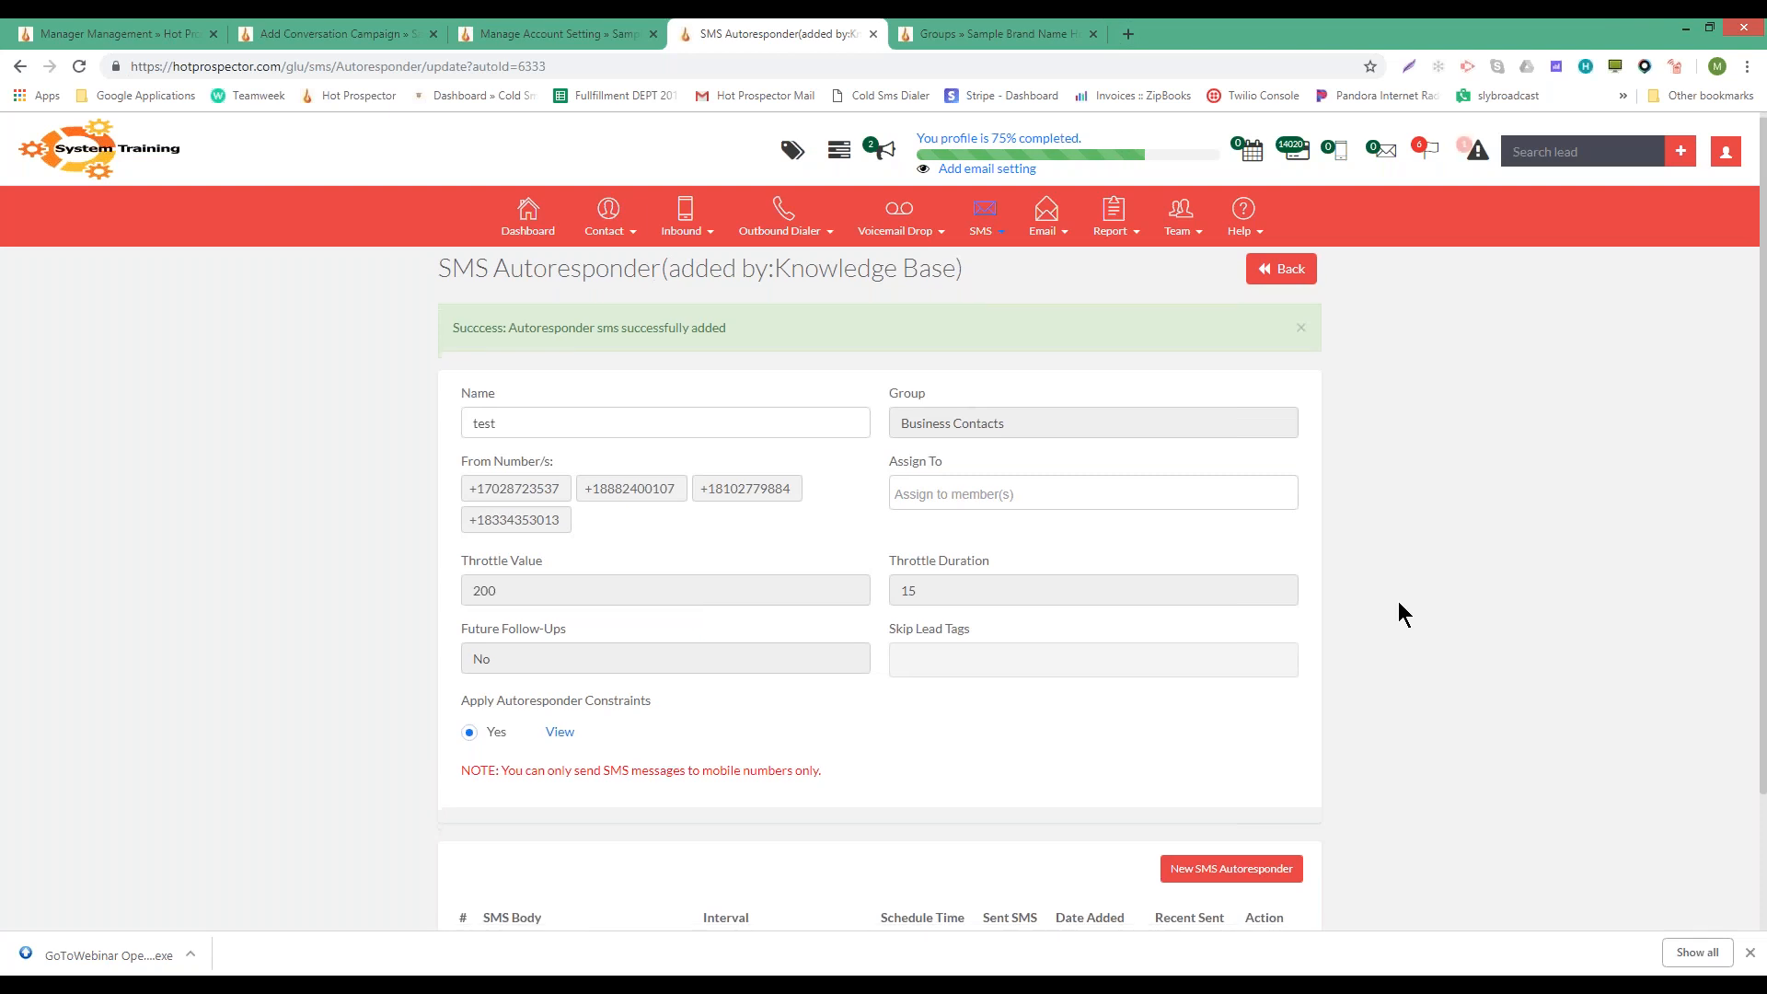
scroll(1430, 612, "down", 2)
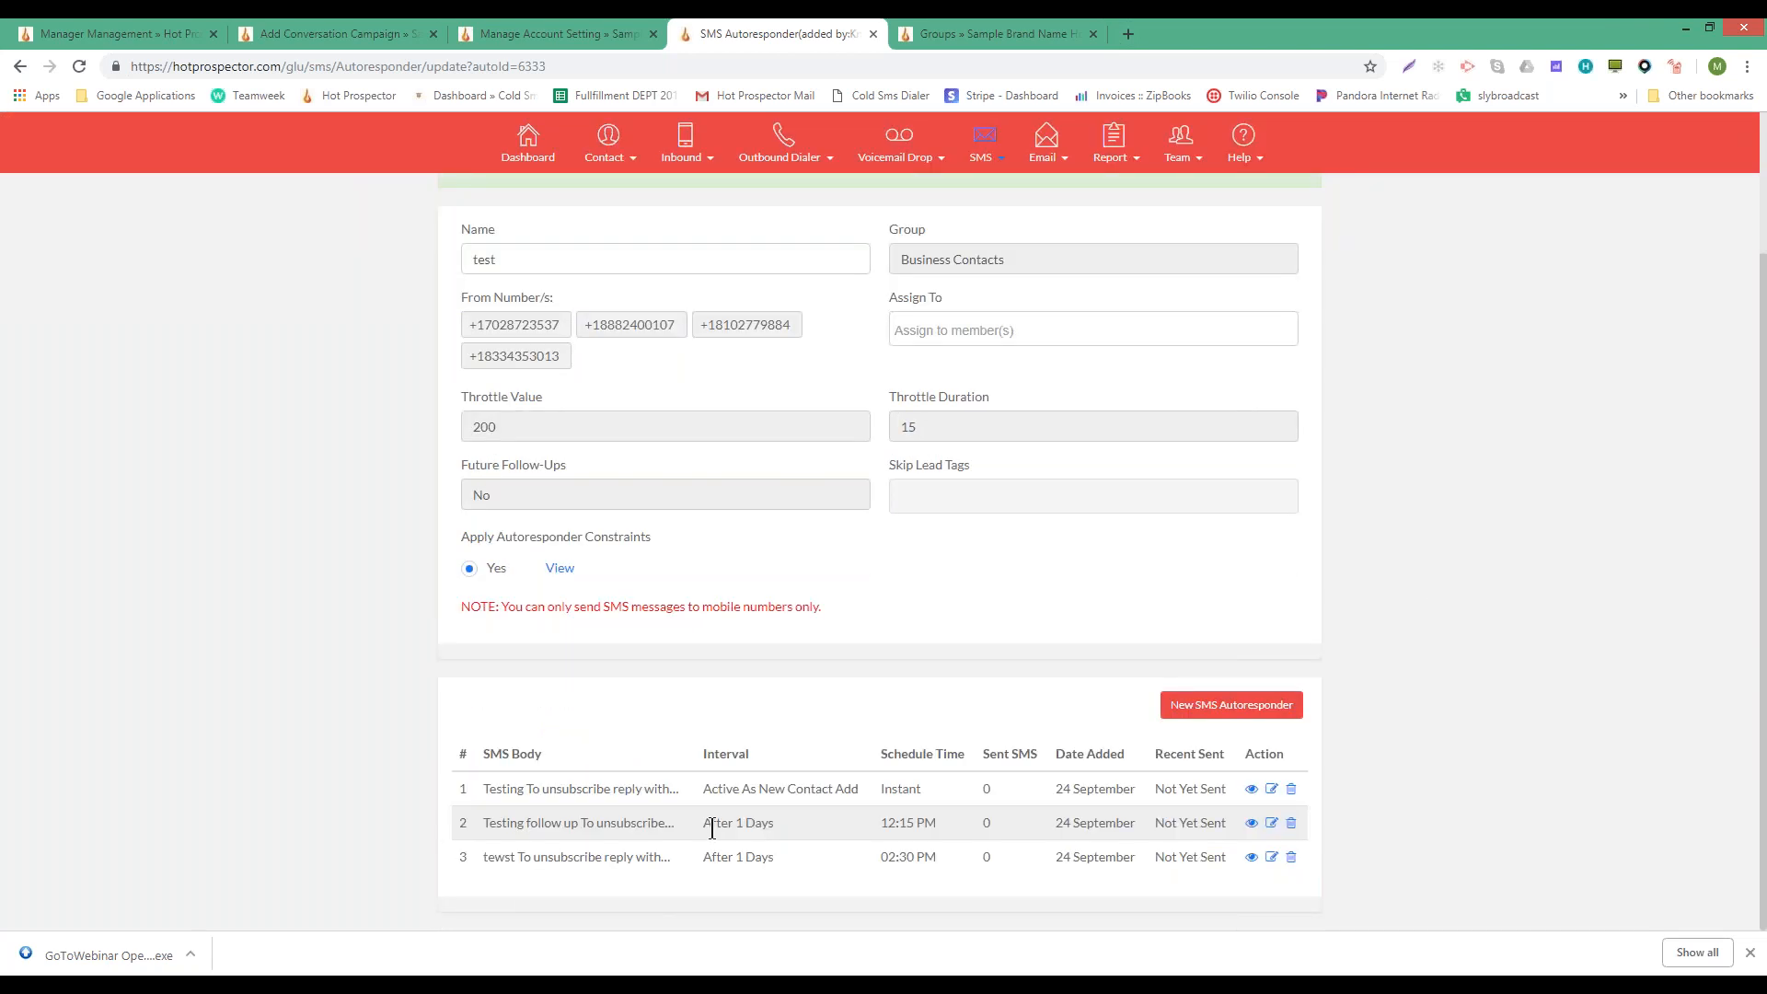
left_click_drag(702, 823, 803, 870)
left_click(772, 833)
left_click(1226, 711)
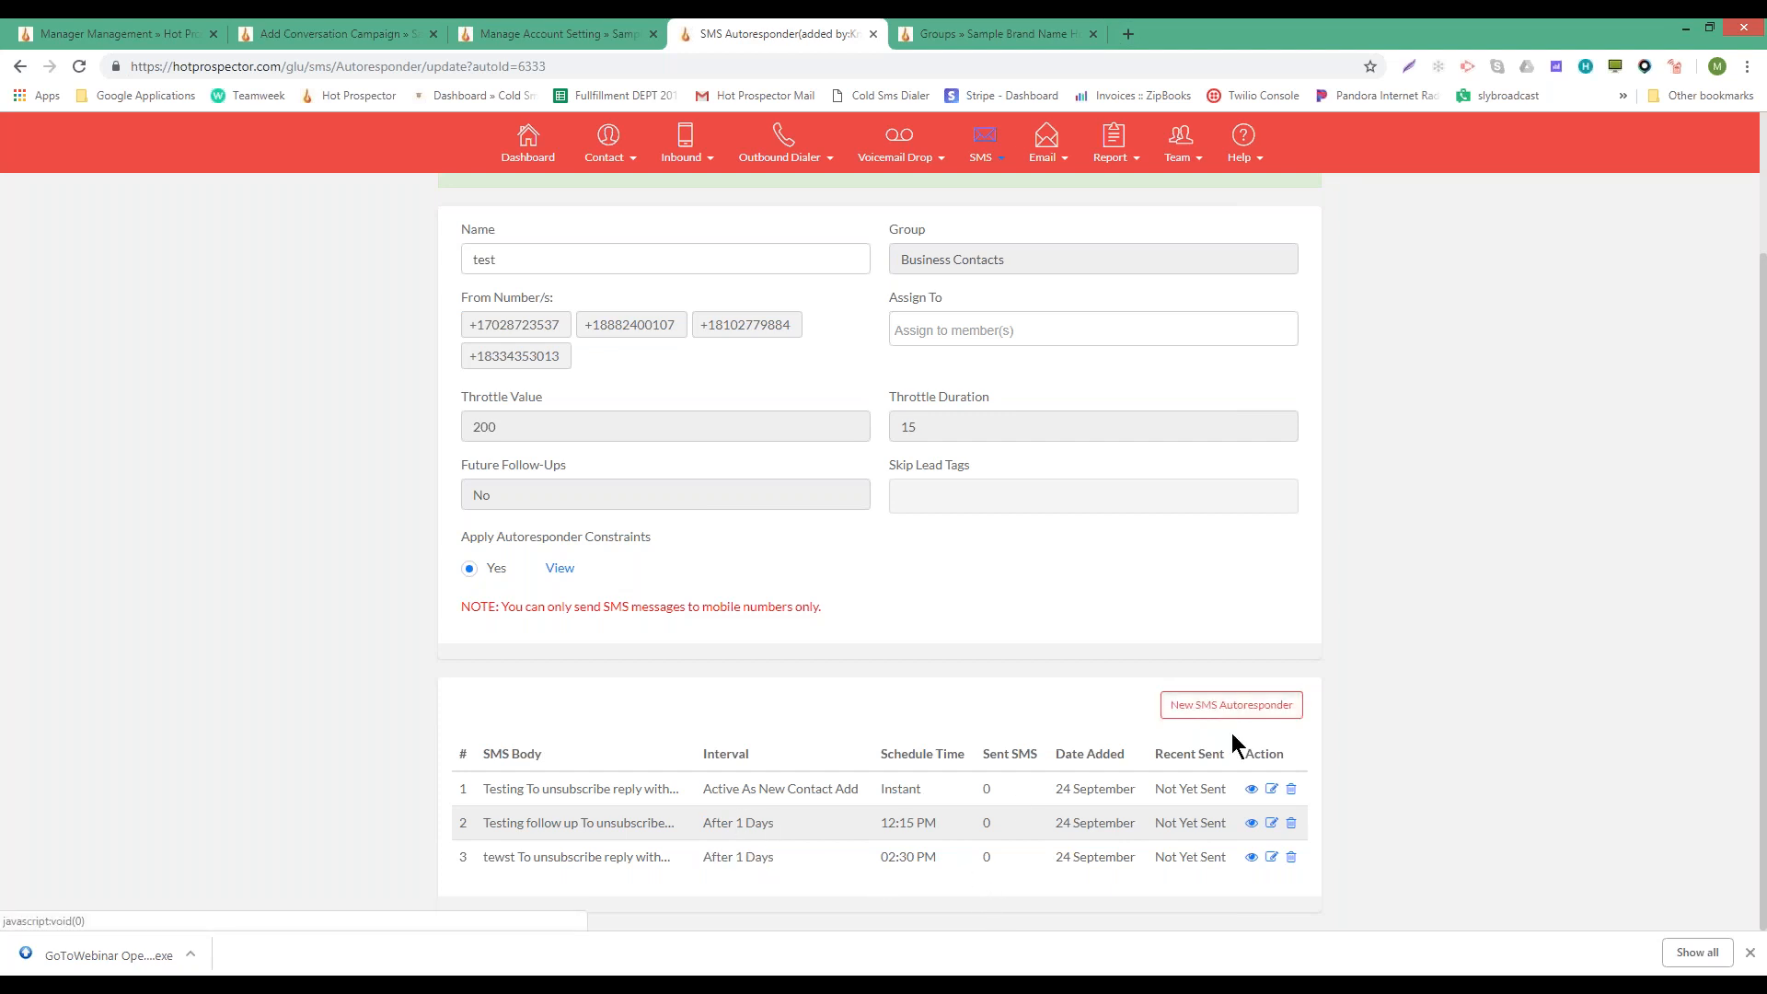
left_click(418, 223)
type("0")
key("Tab")
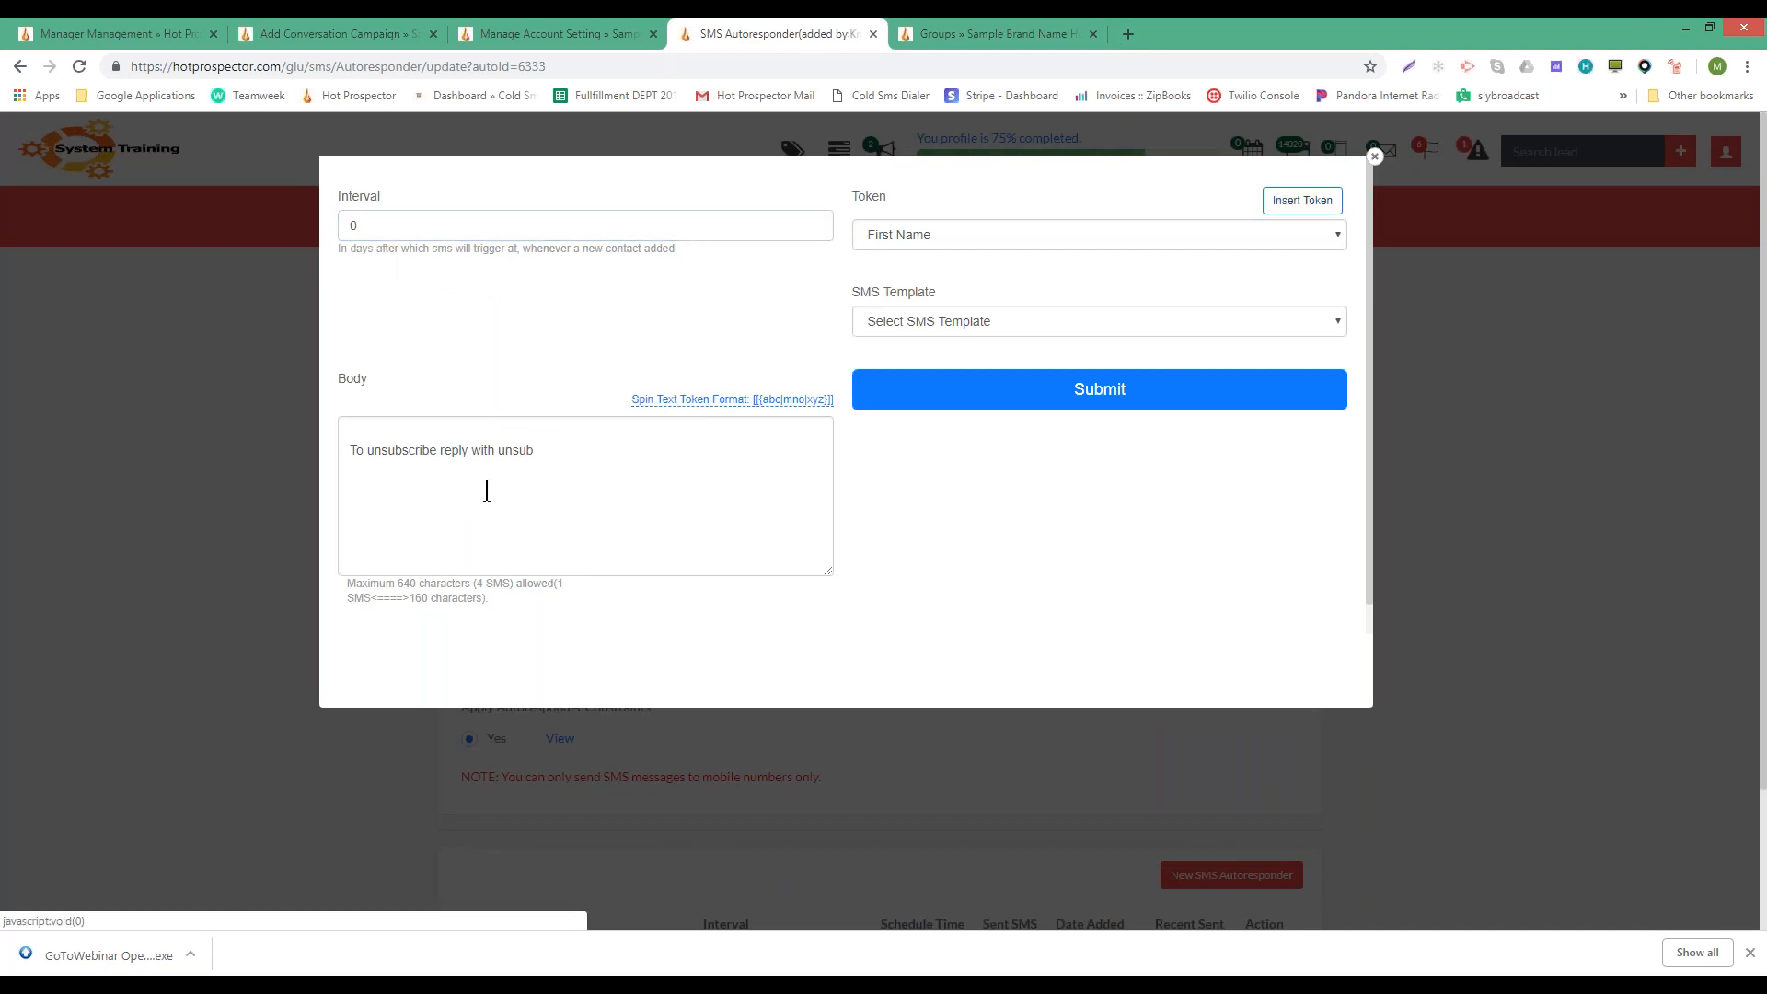
left_click(439, 423)
type("test")
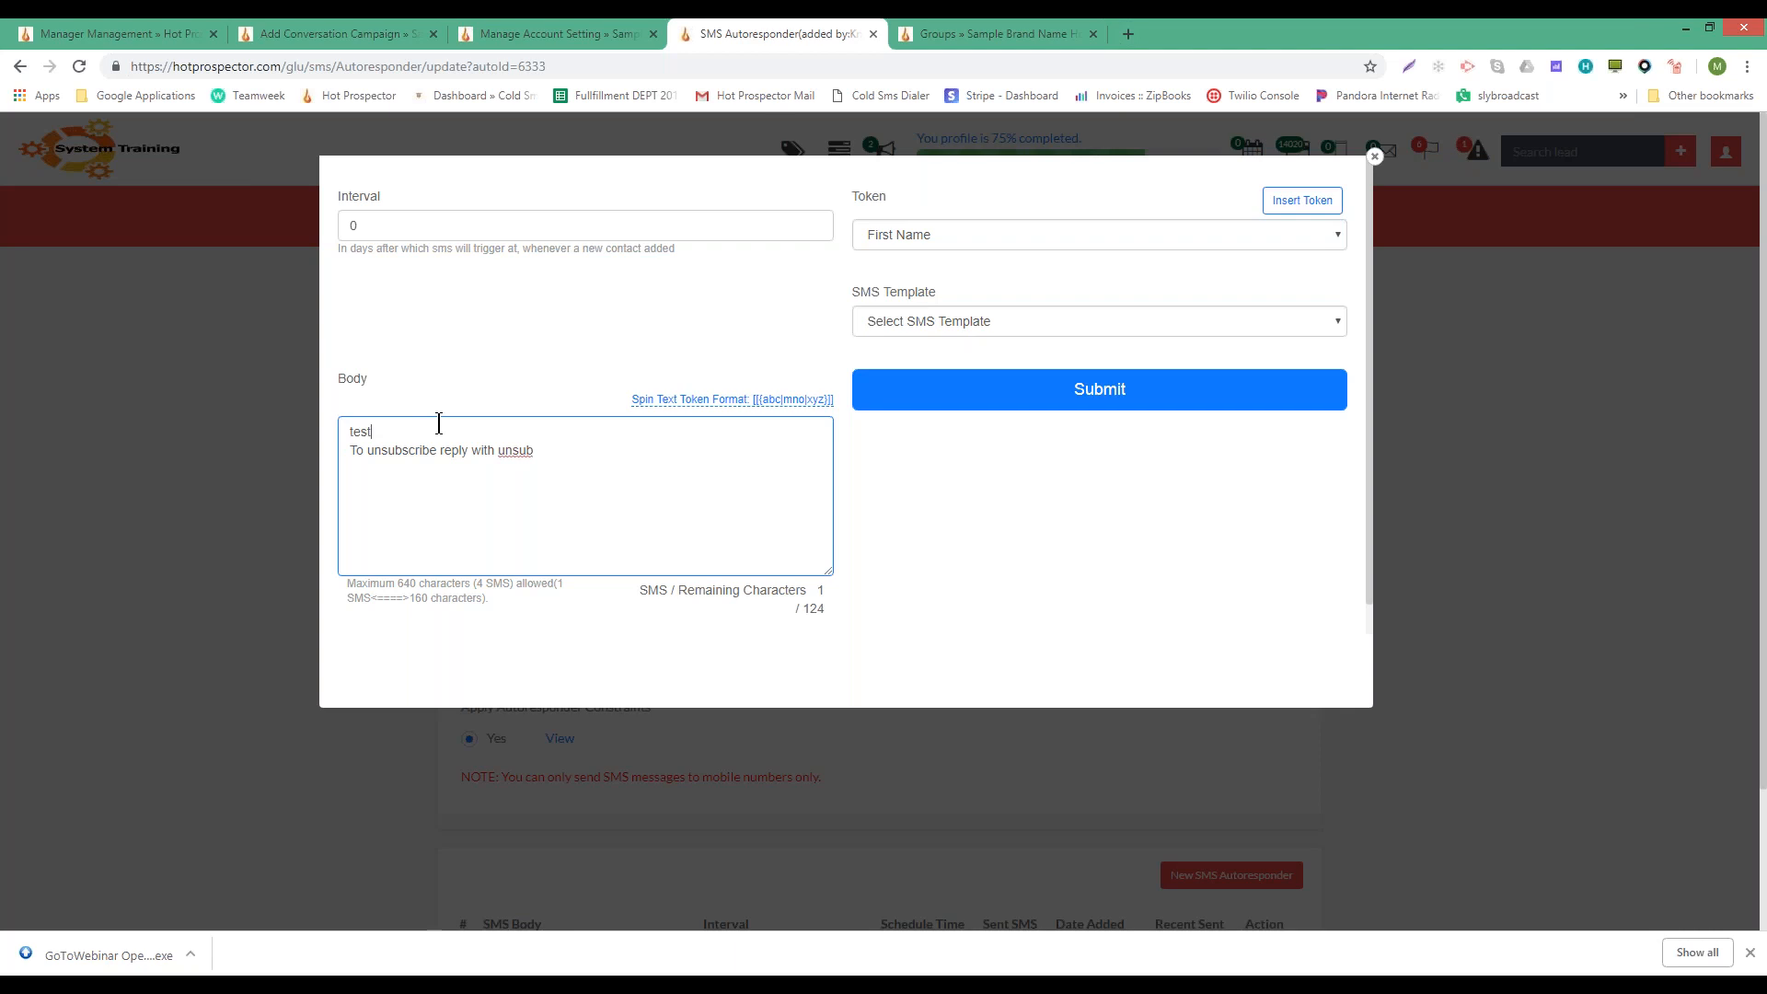
left_click(1036, 396)
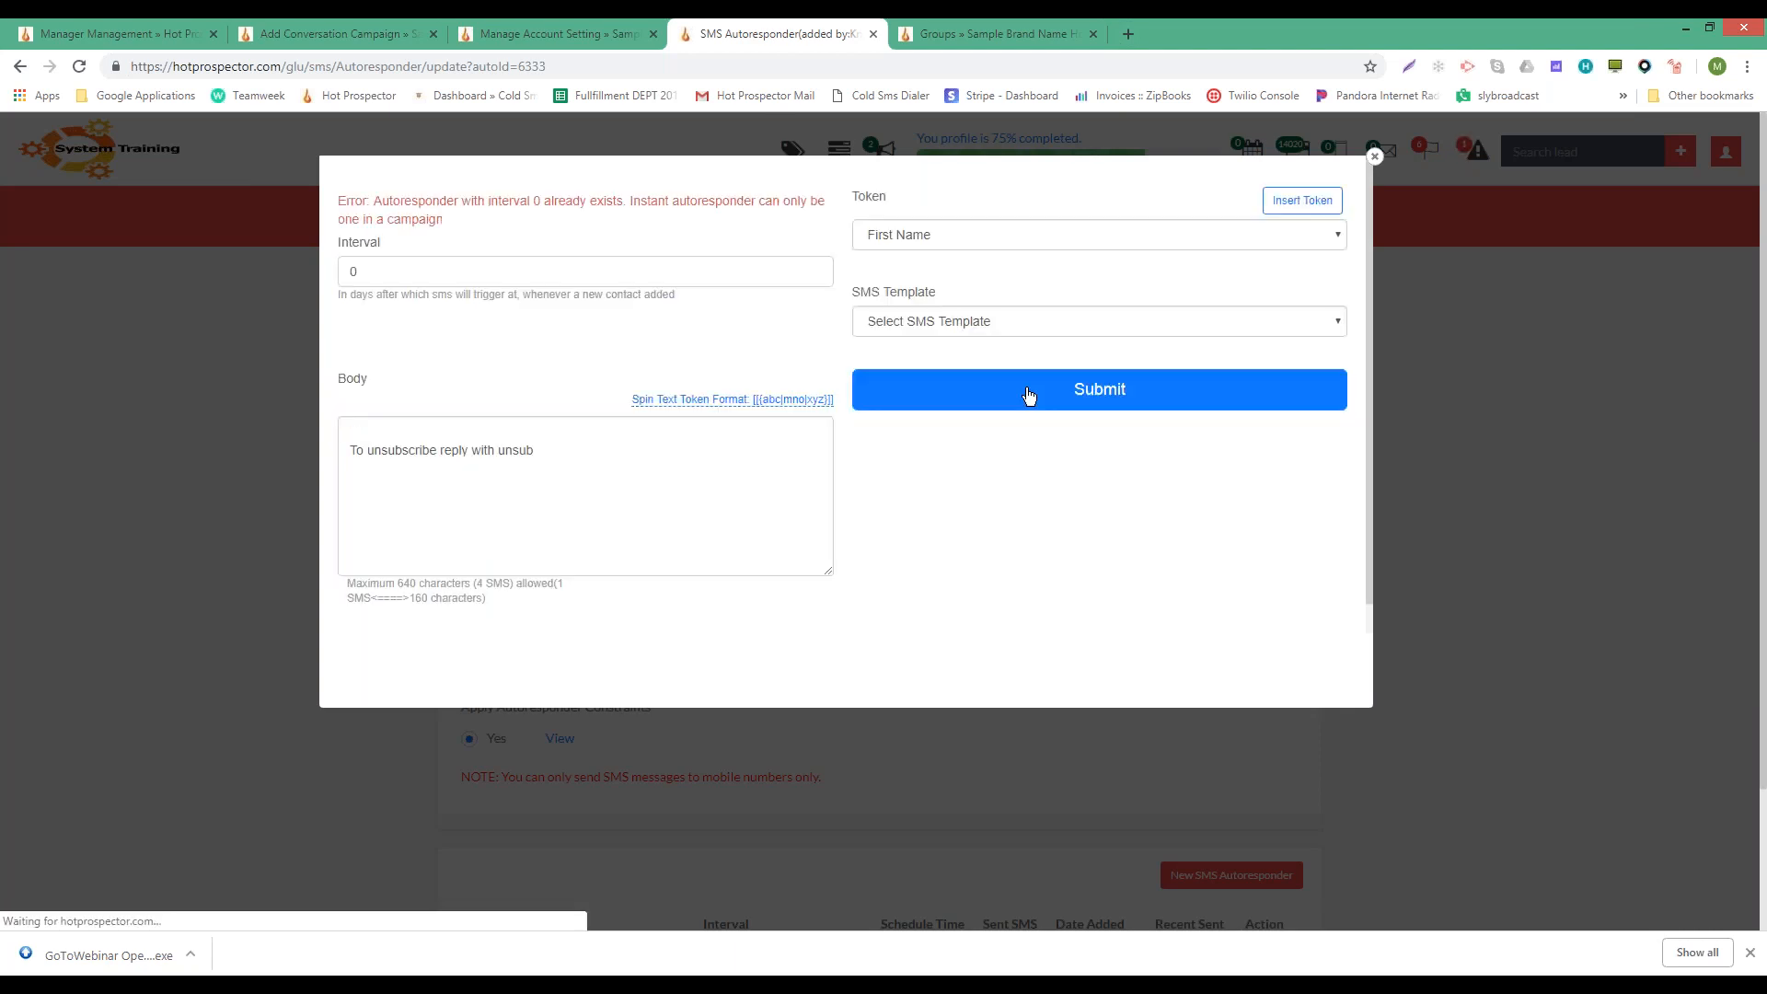
left_click_drag(539, 201, 544, 202)
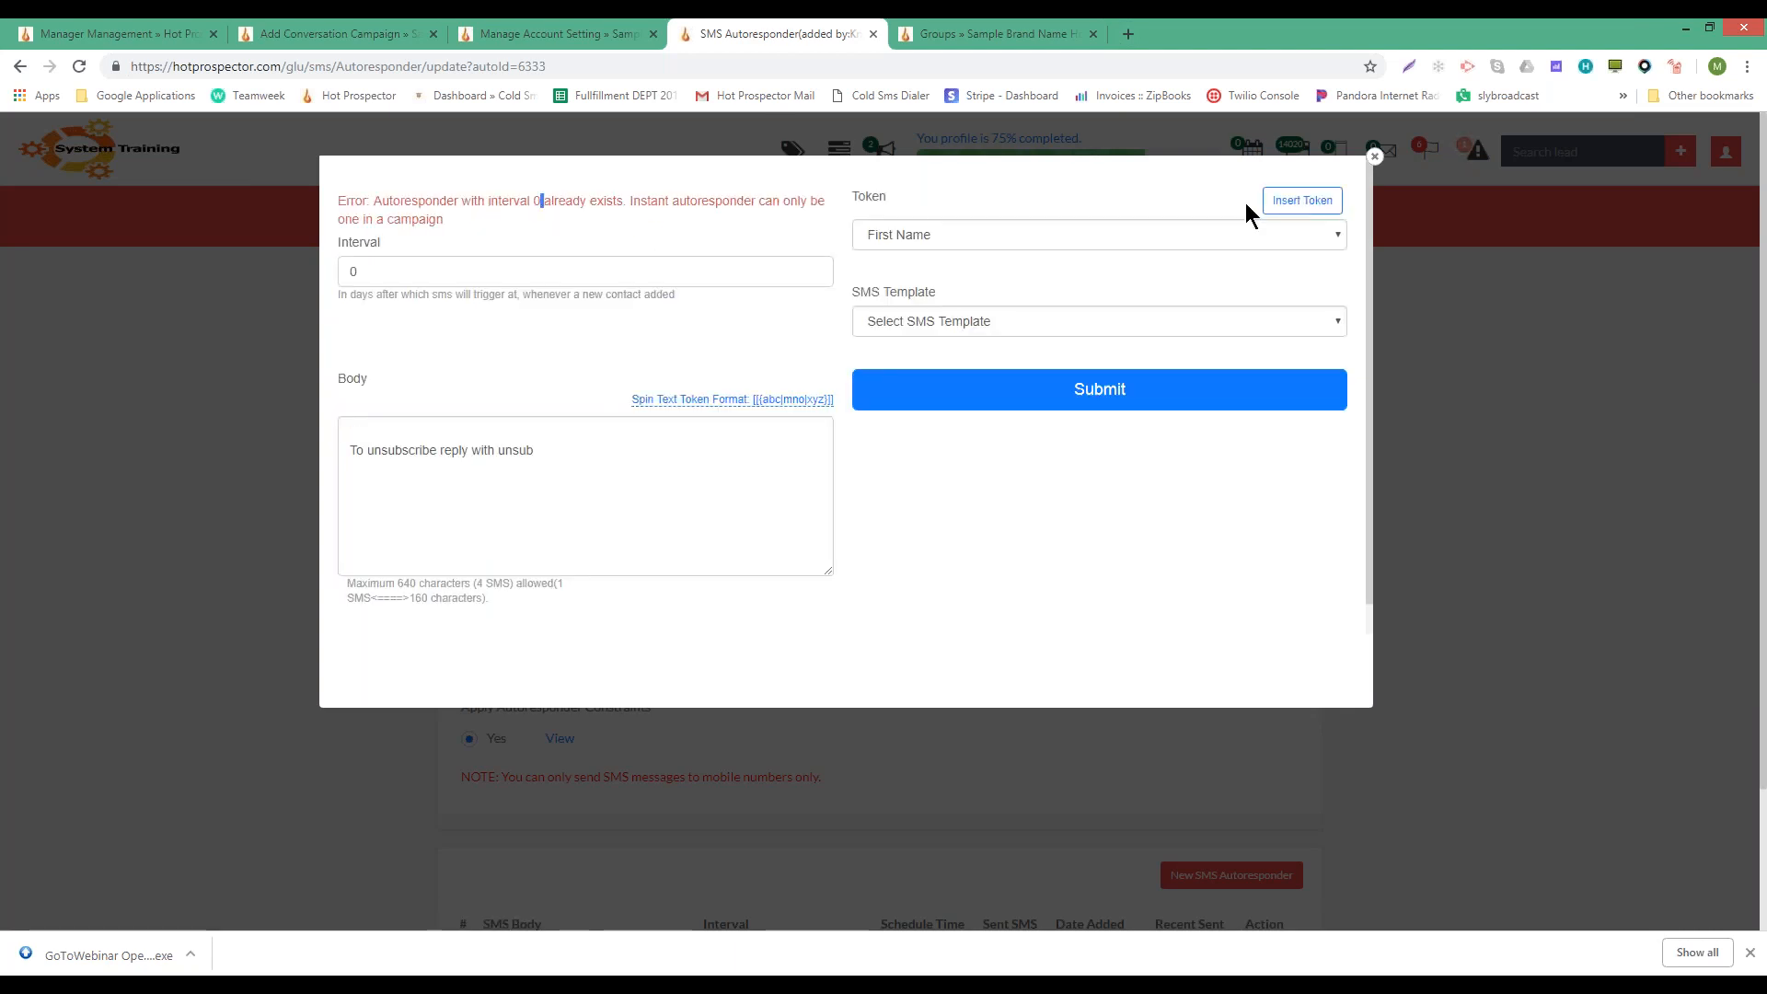
left_click(1375, 156)
scroll(1363, 667, "down", 2)
left_click_drag(702, 822, 771, 857)
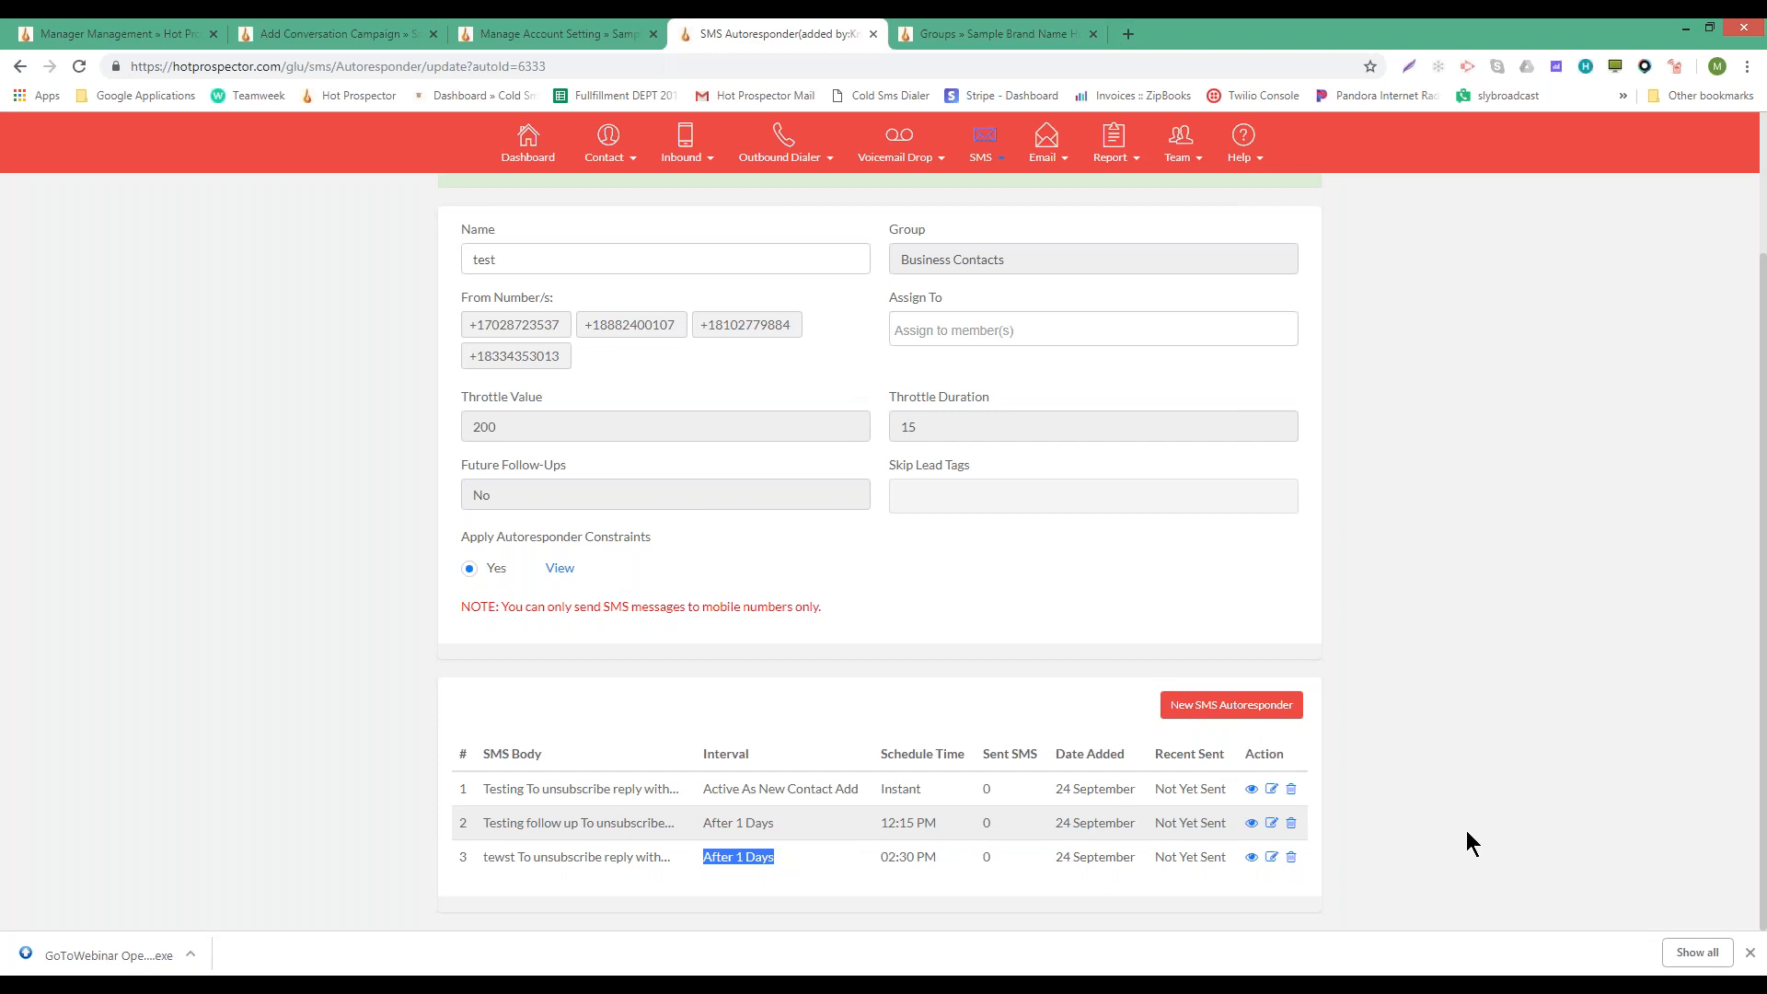
- Delete both After 1 Days follow-up messages, confirming each deletion
left_click(1291, 825)
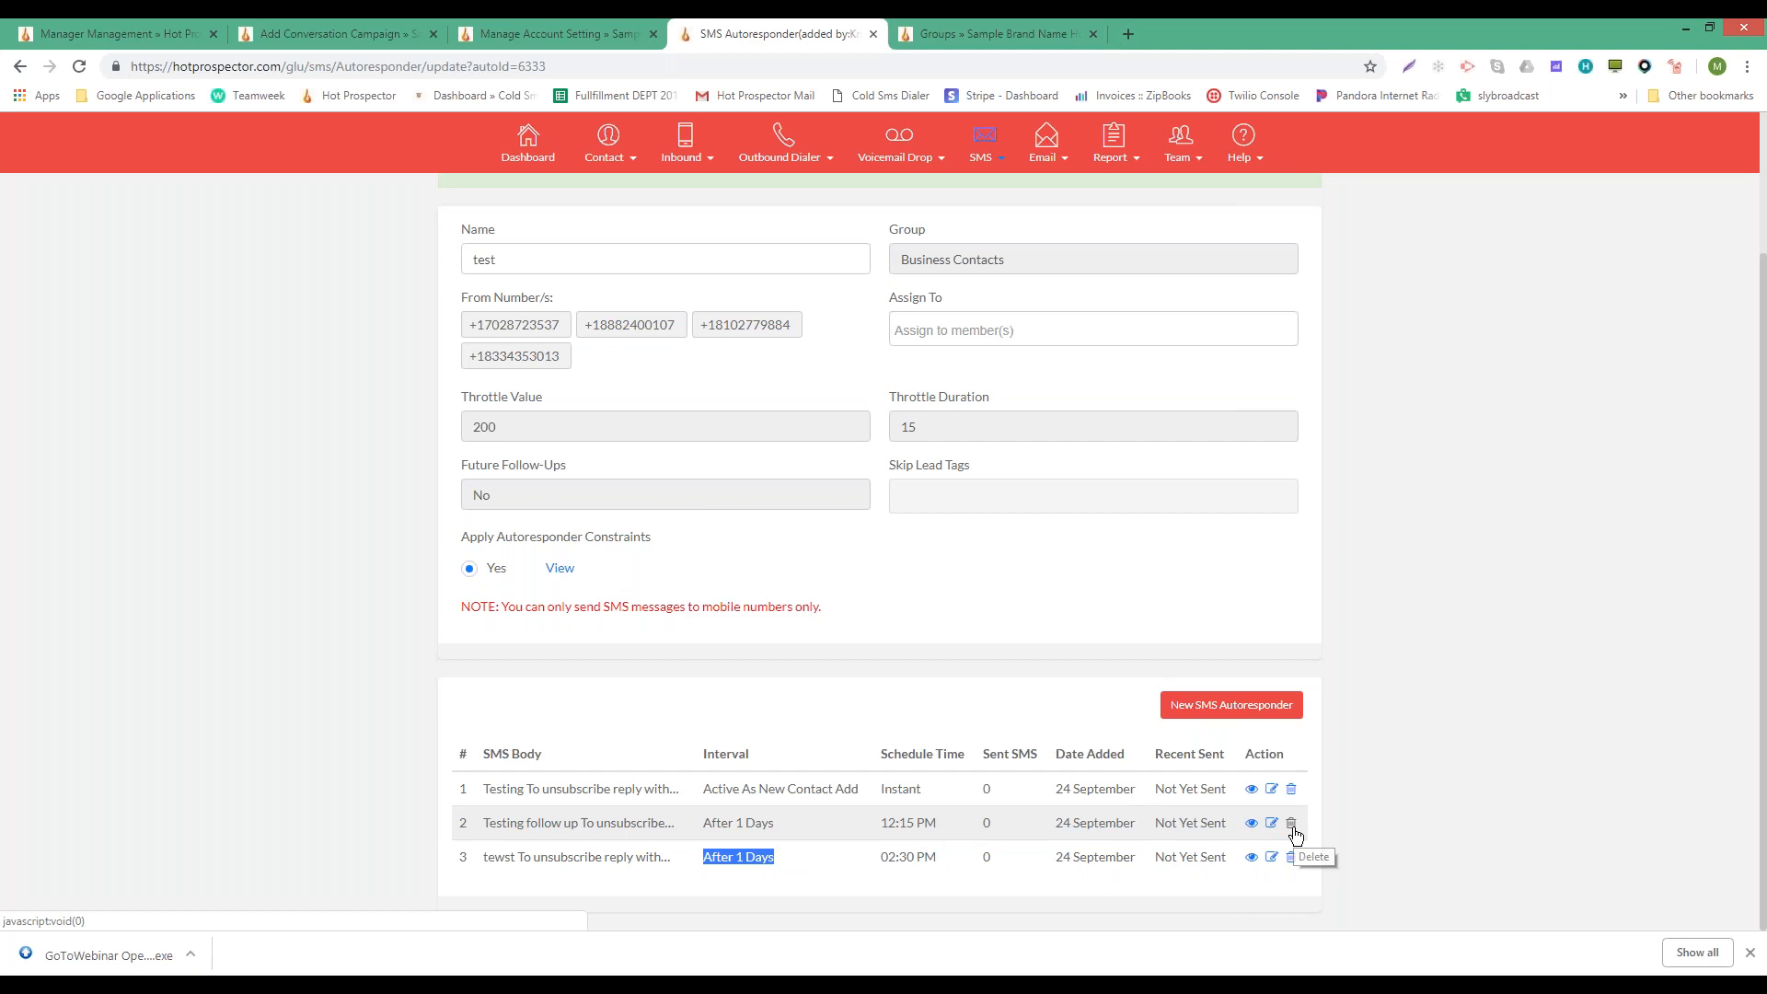
left_click(949, 166)
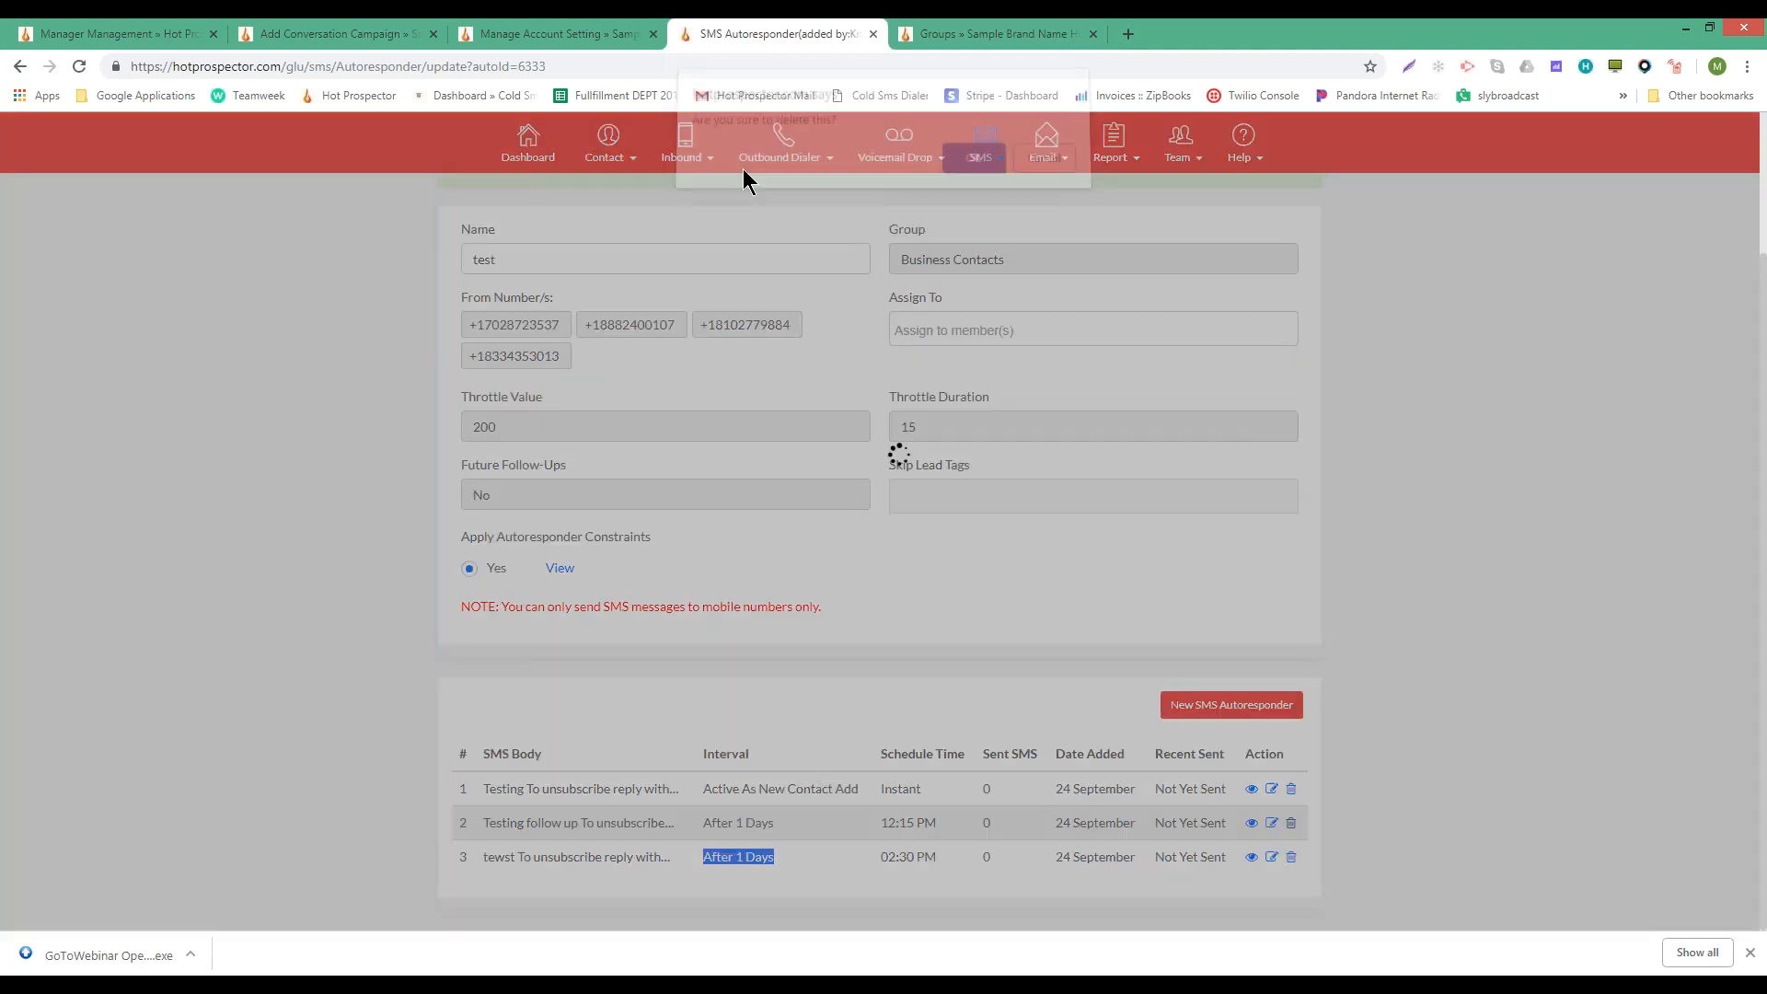
left_click(1289, 857)
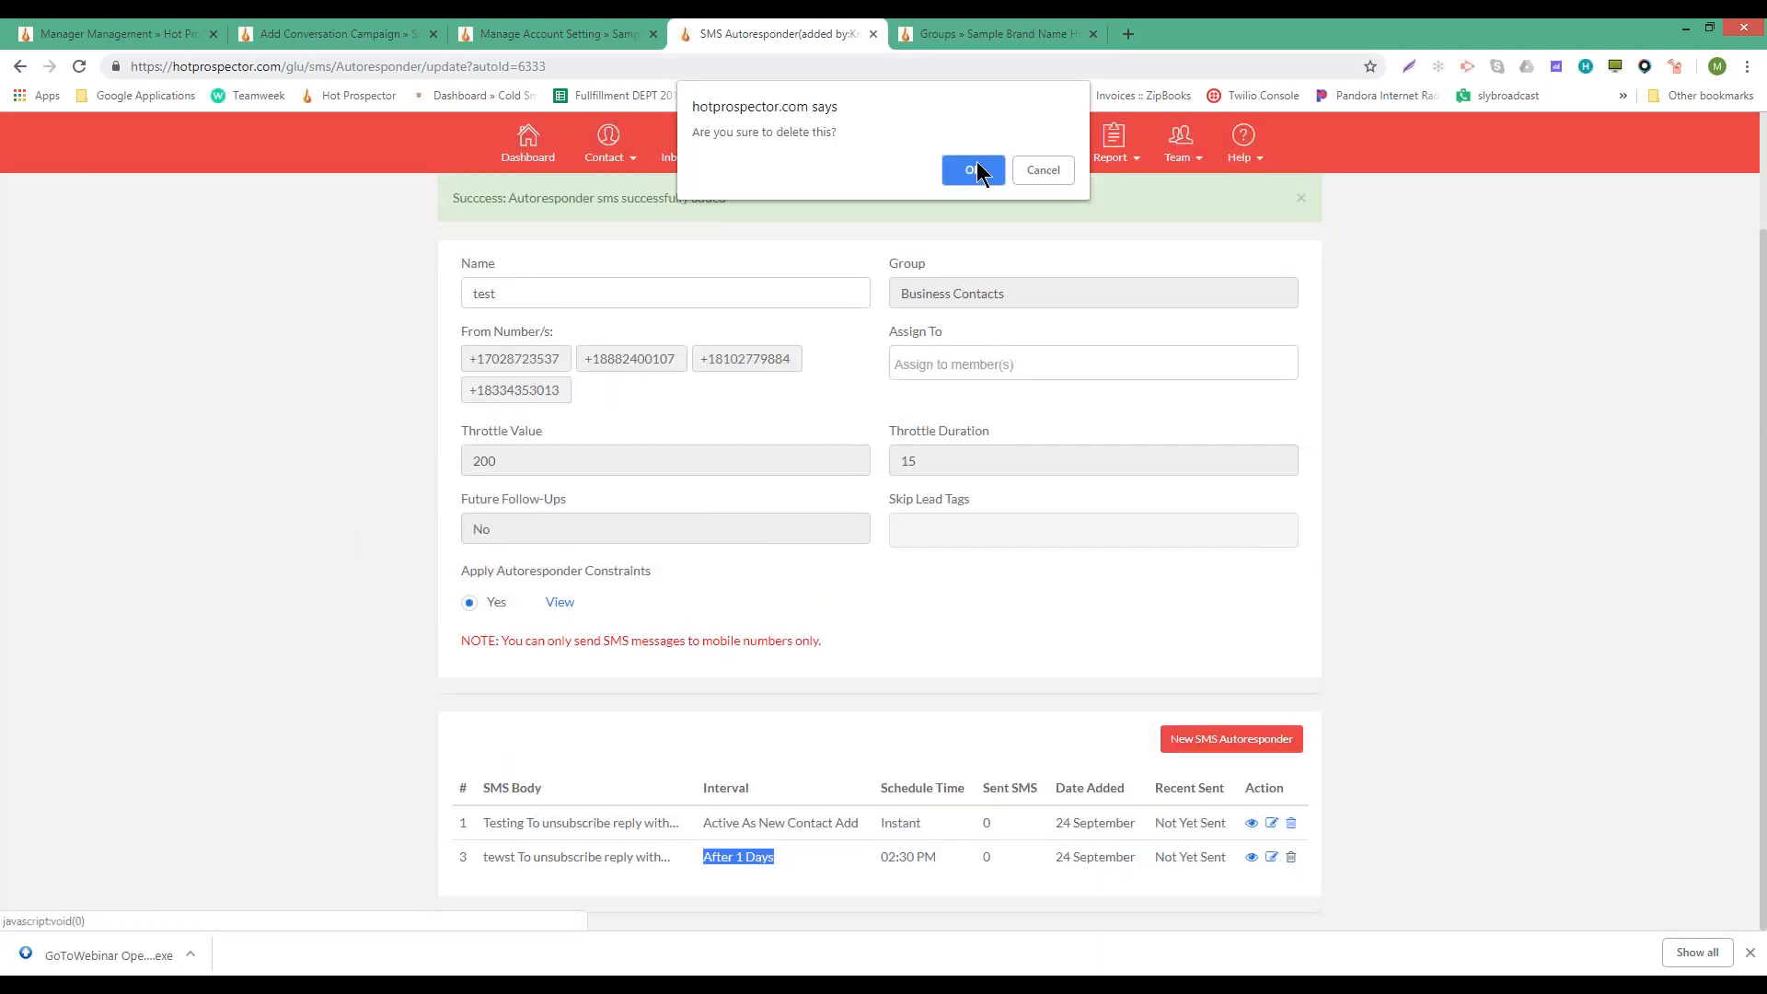
left_click(973, 172)
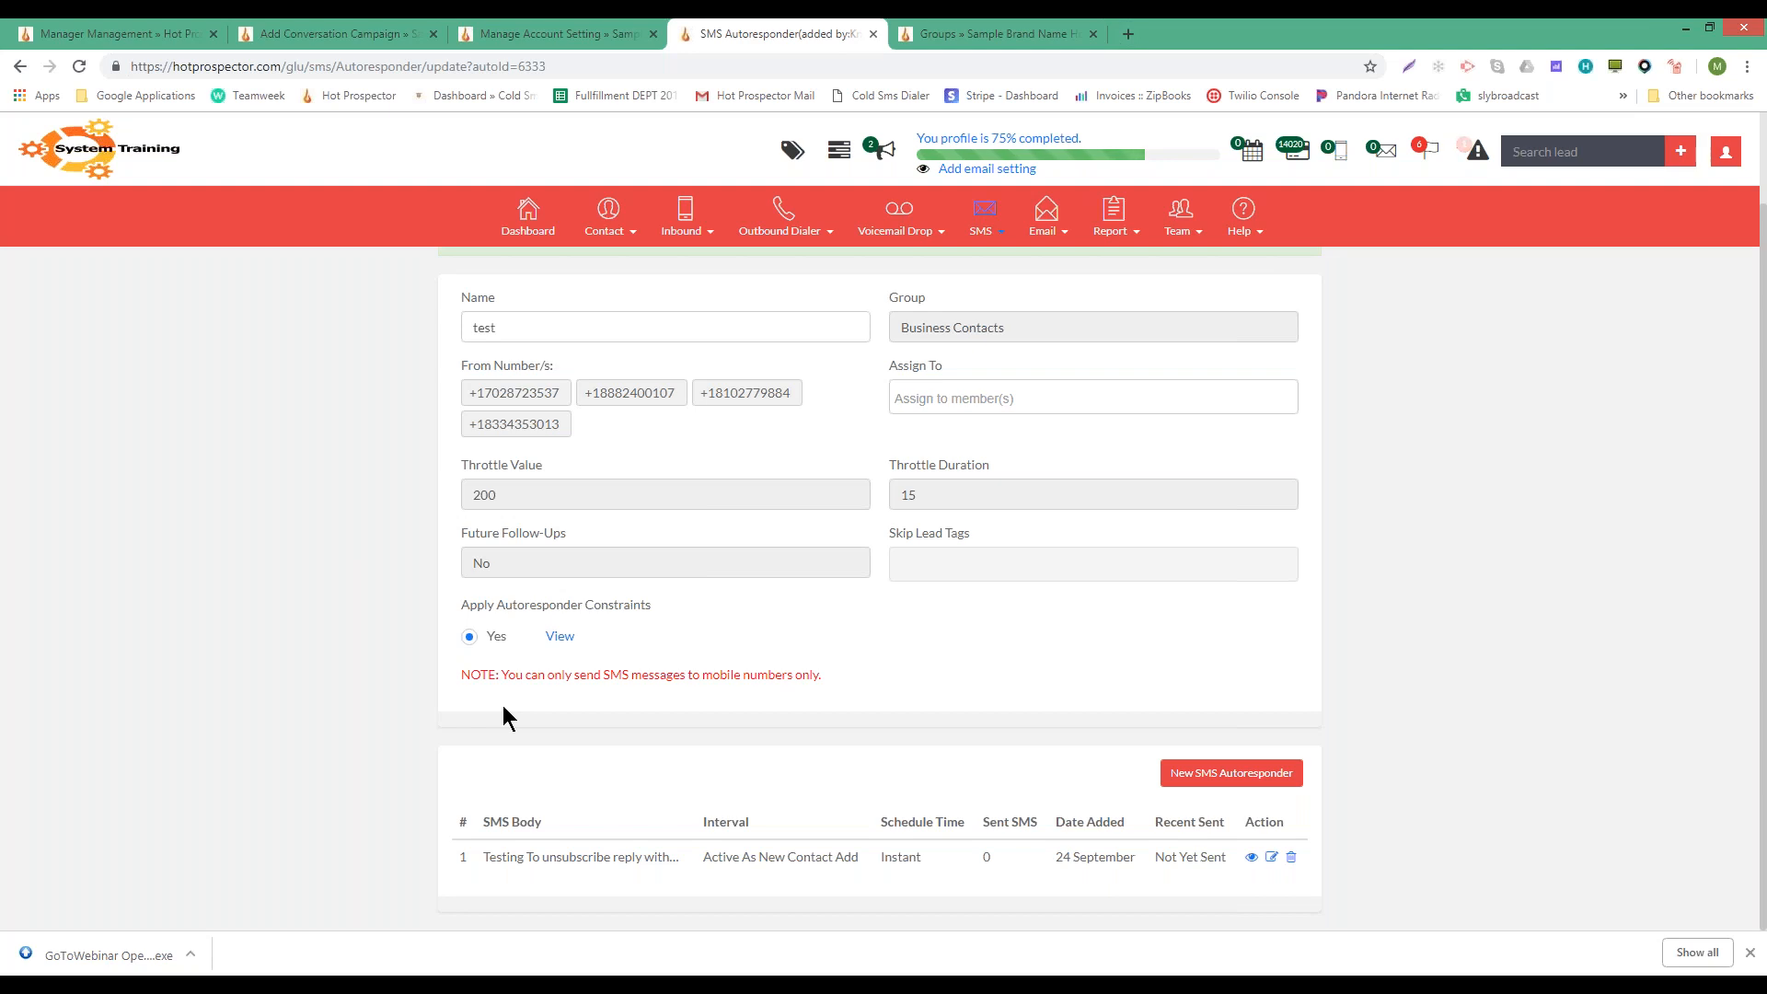
- Go back from the test autoresponder to the SMS Autoresponder campaign list
scroll(1467, 671, "up", 1)
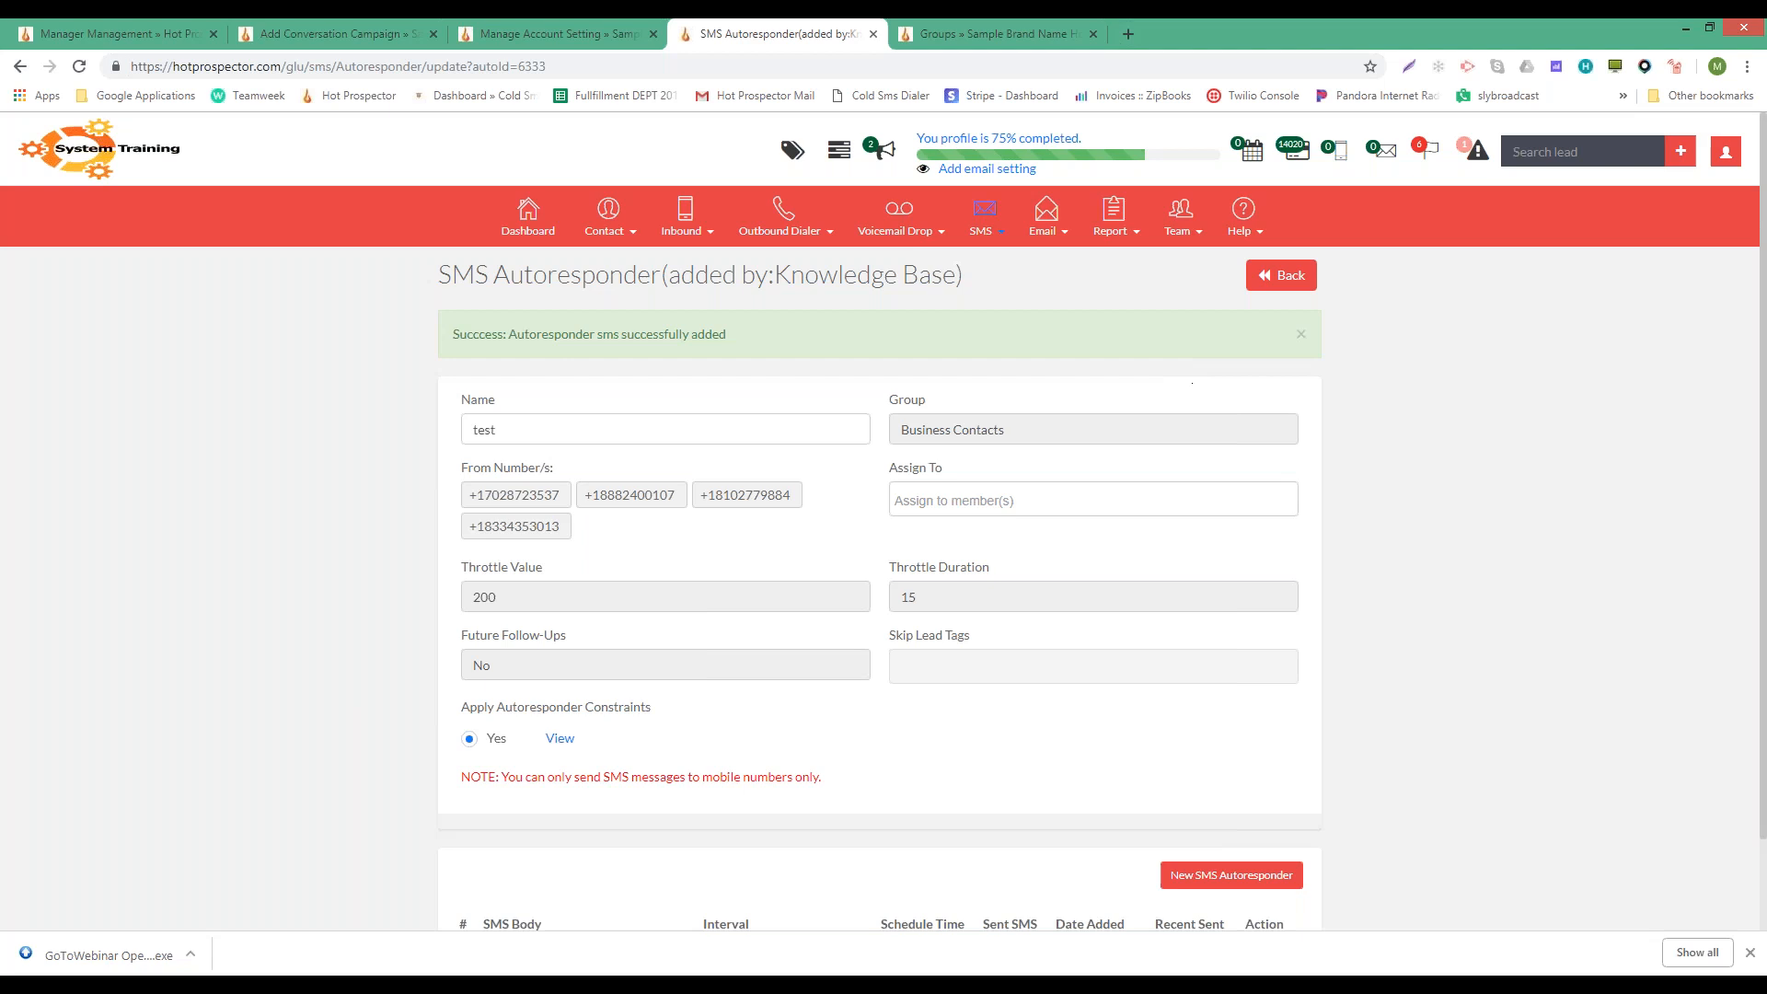
left_click(1282, 291)
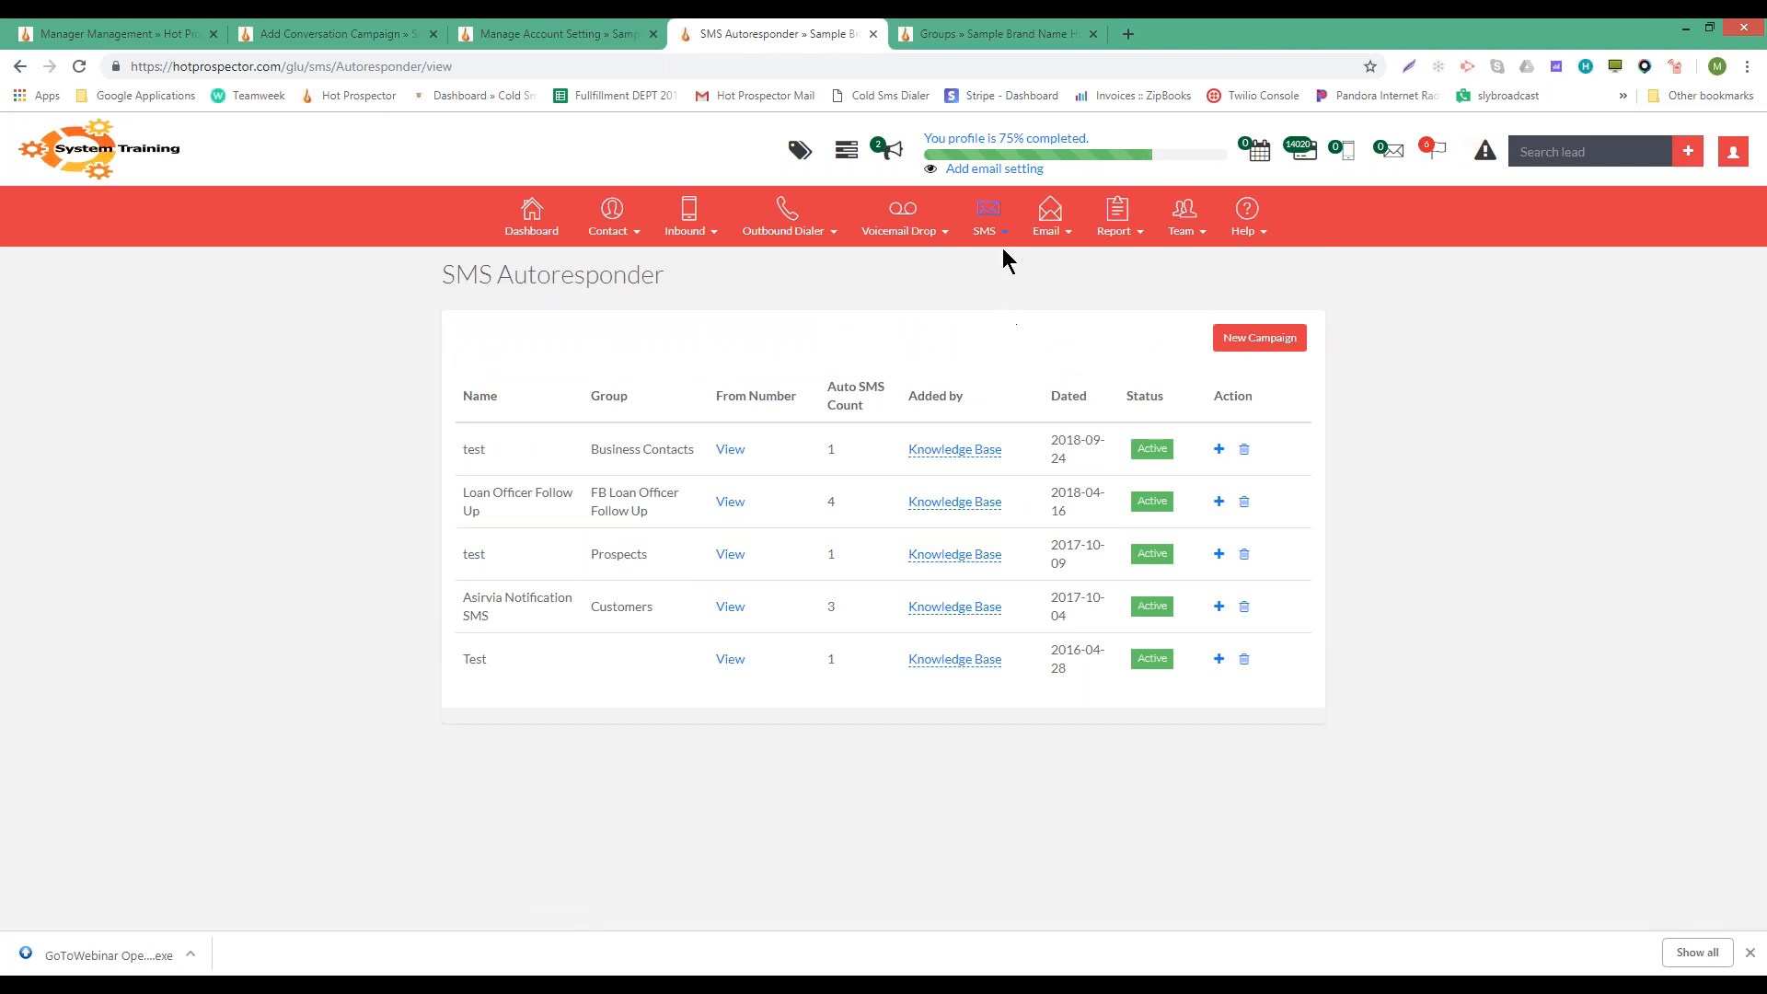
mouse_move(993, 241)
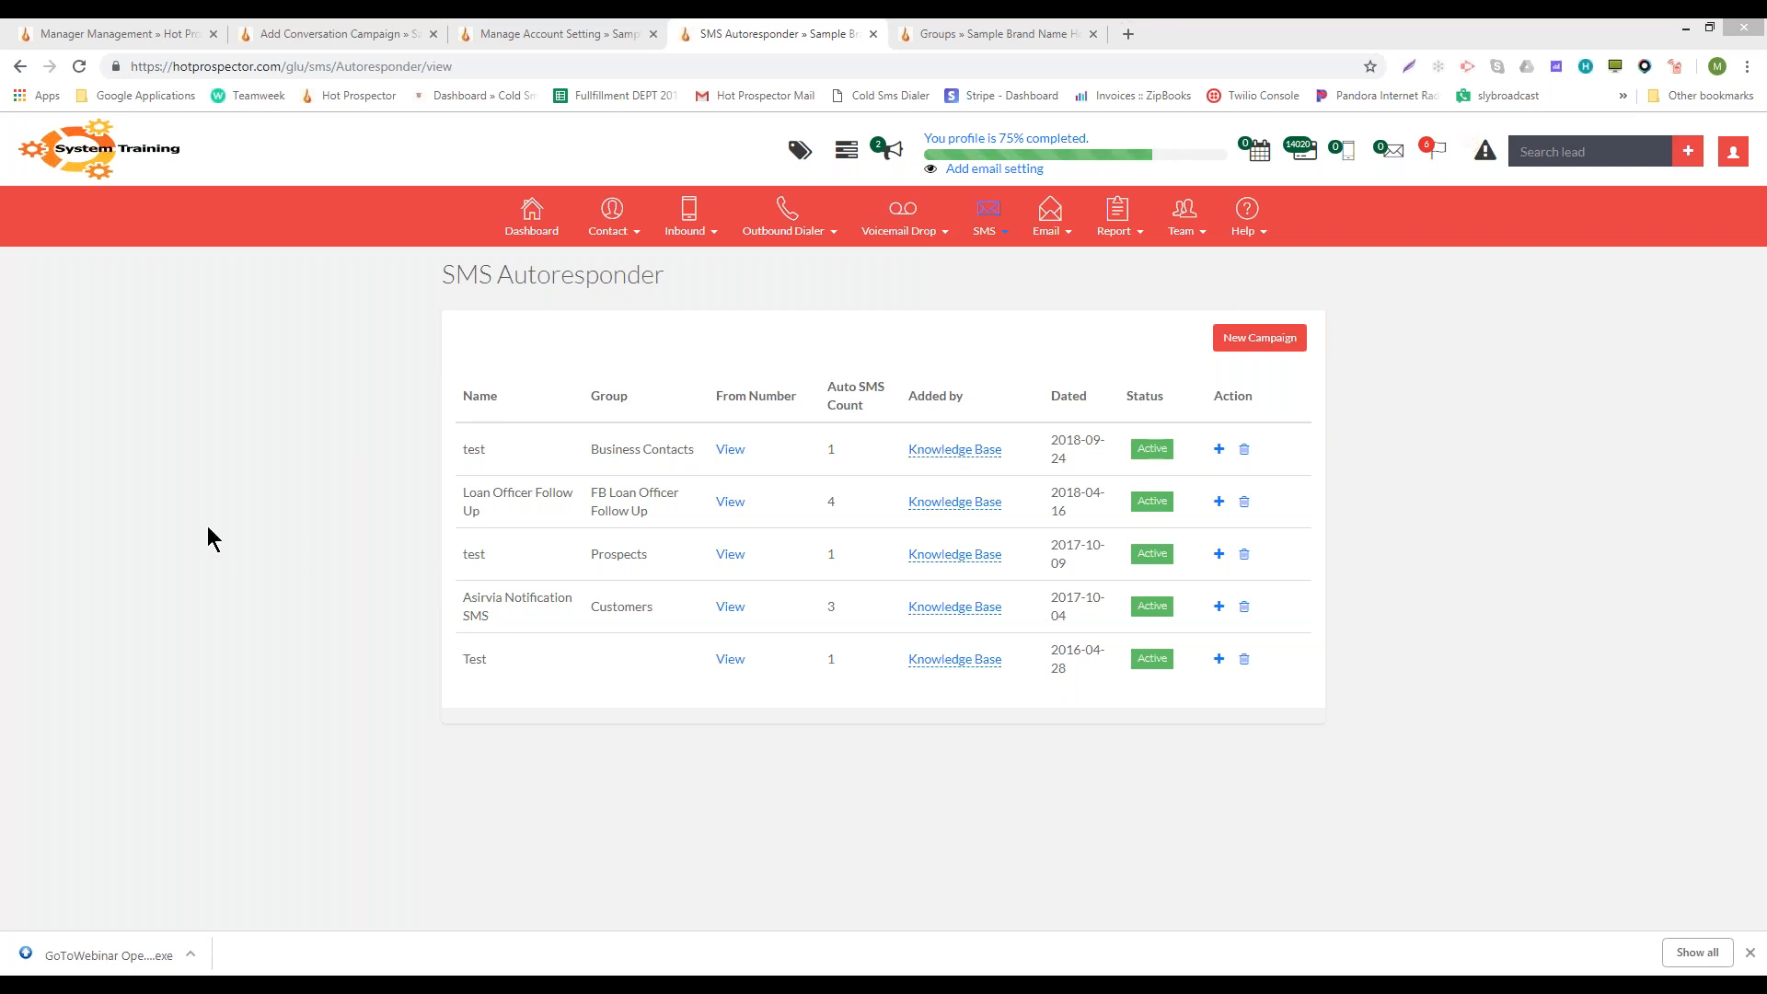
- Open SMS Campaigns, check the empty archive, and return to the list showing Demo
left_click(1010, 219)
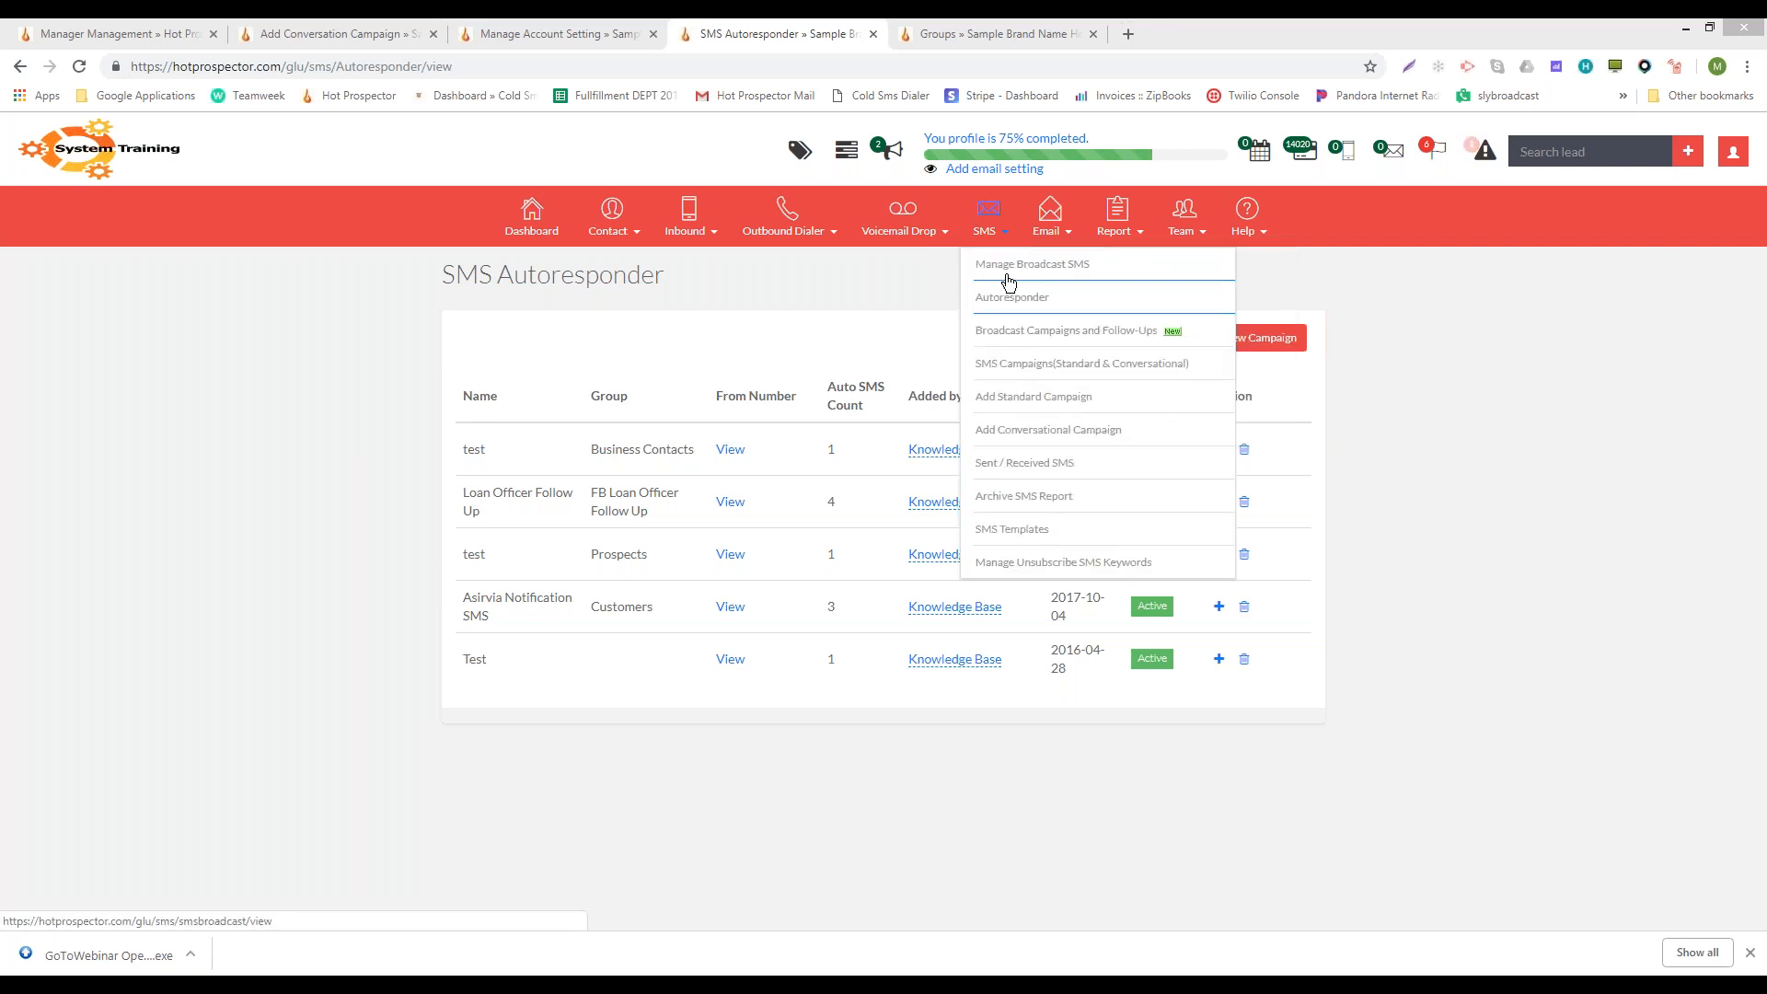
left_click(1055, 368)
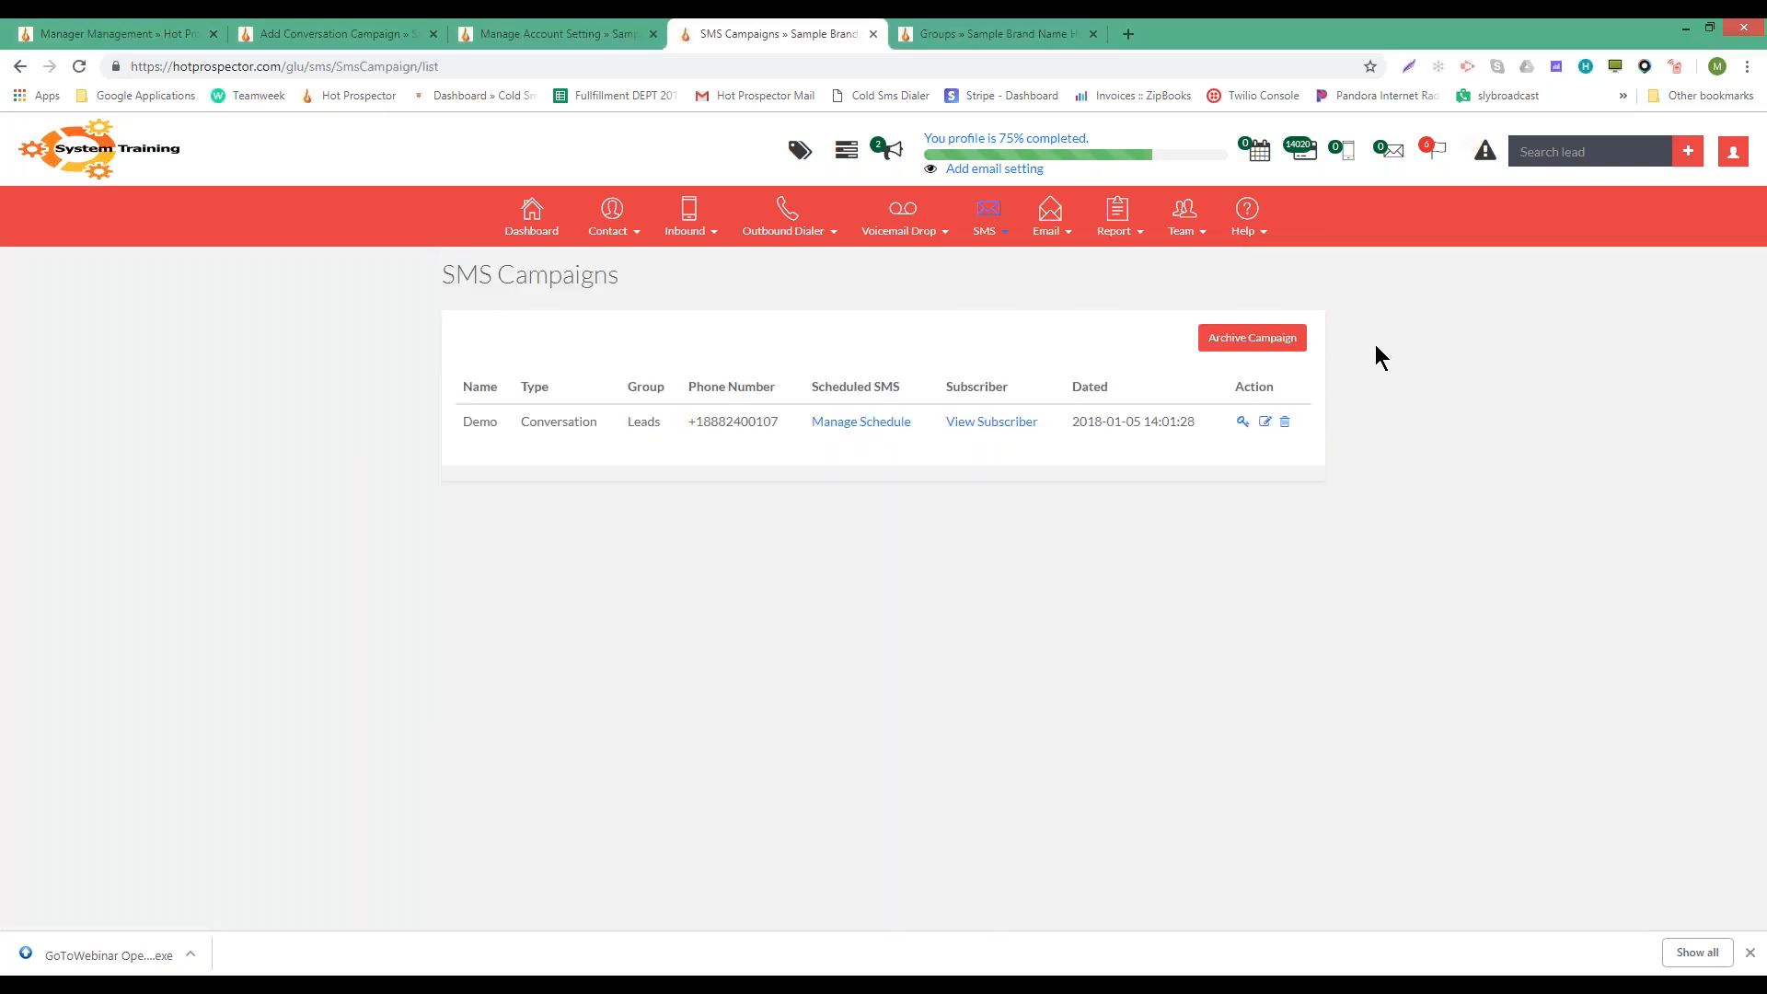
left_click(1291, 355)
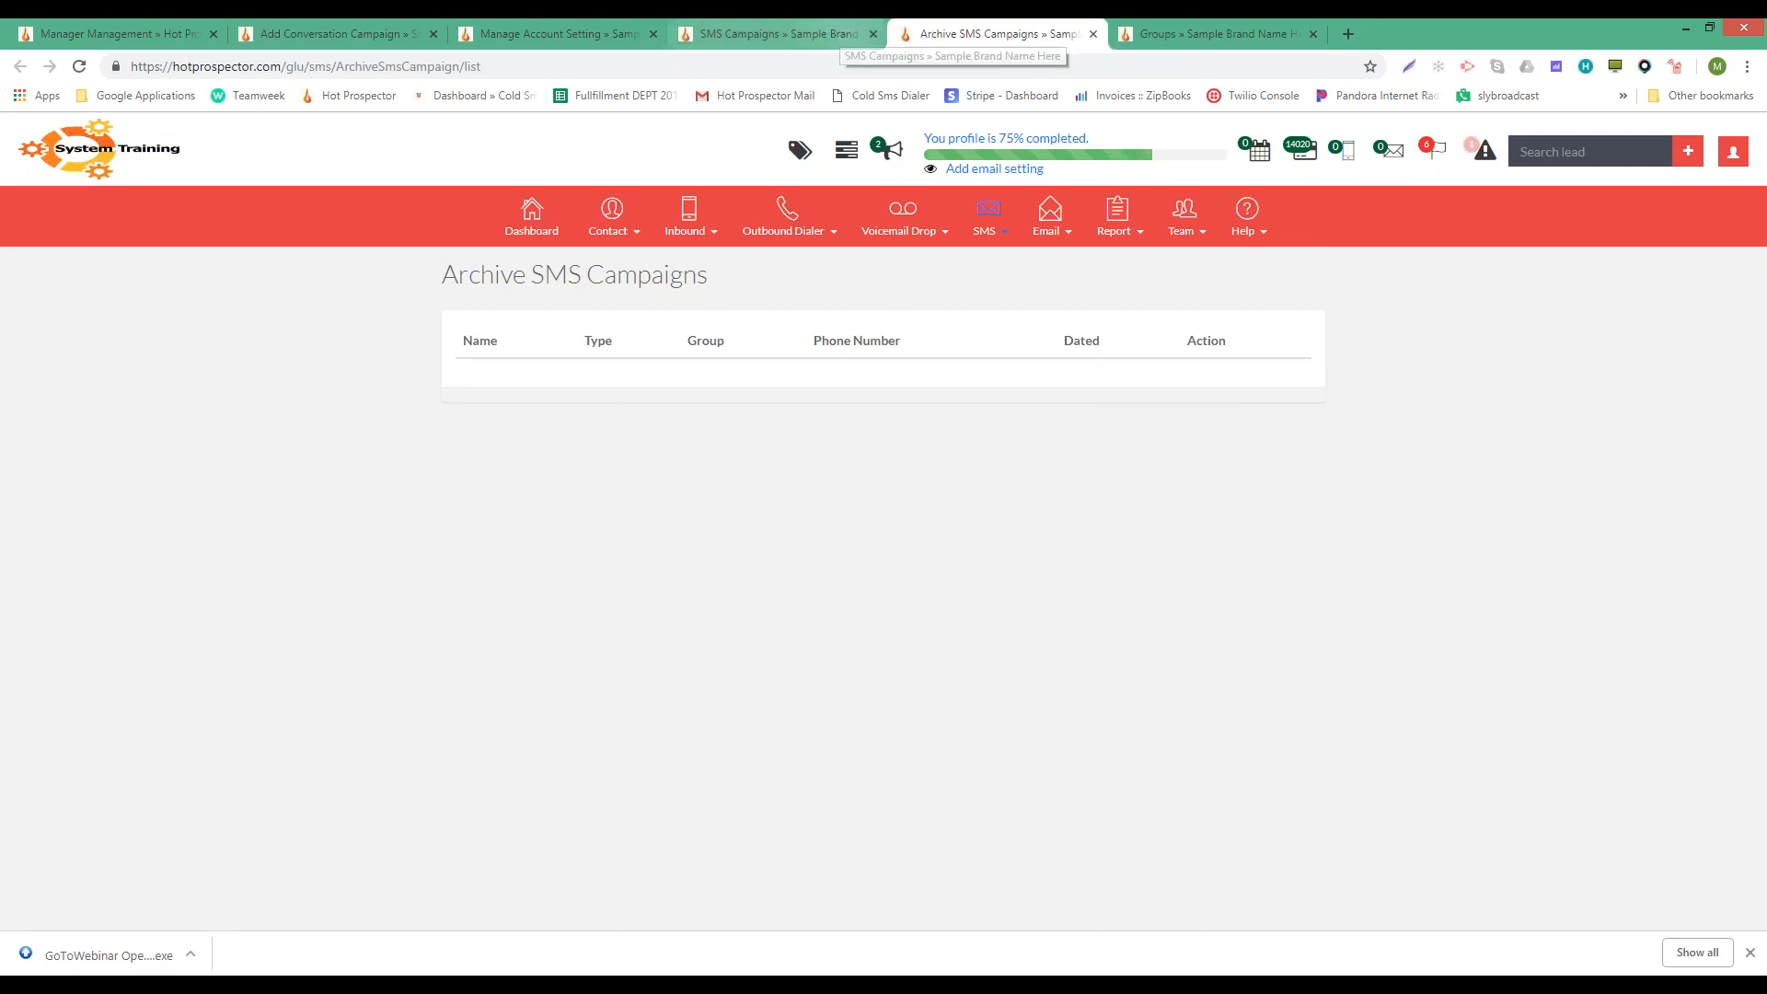
left_click(986, 224)
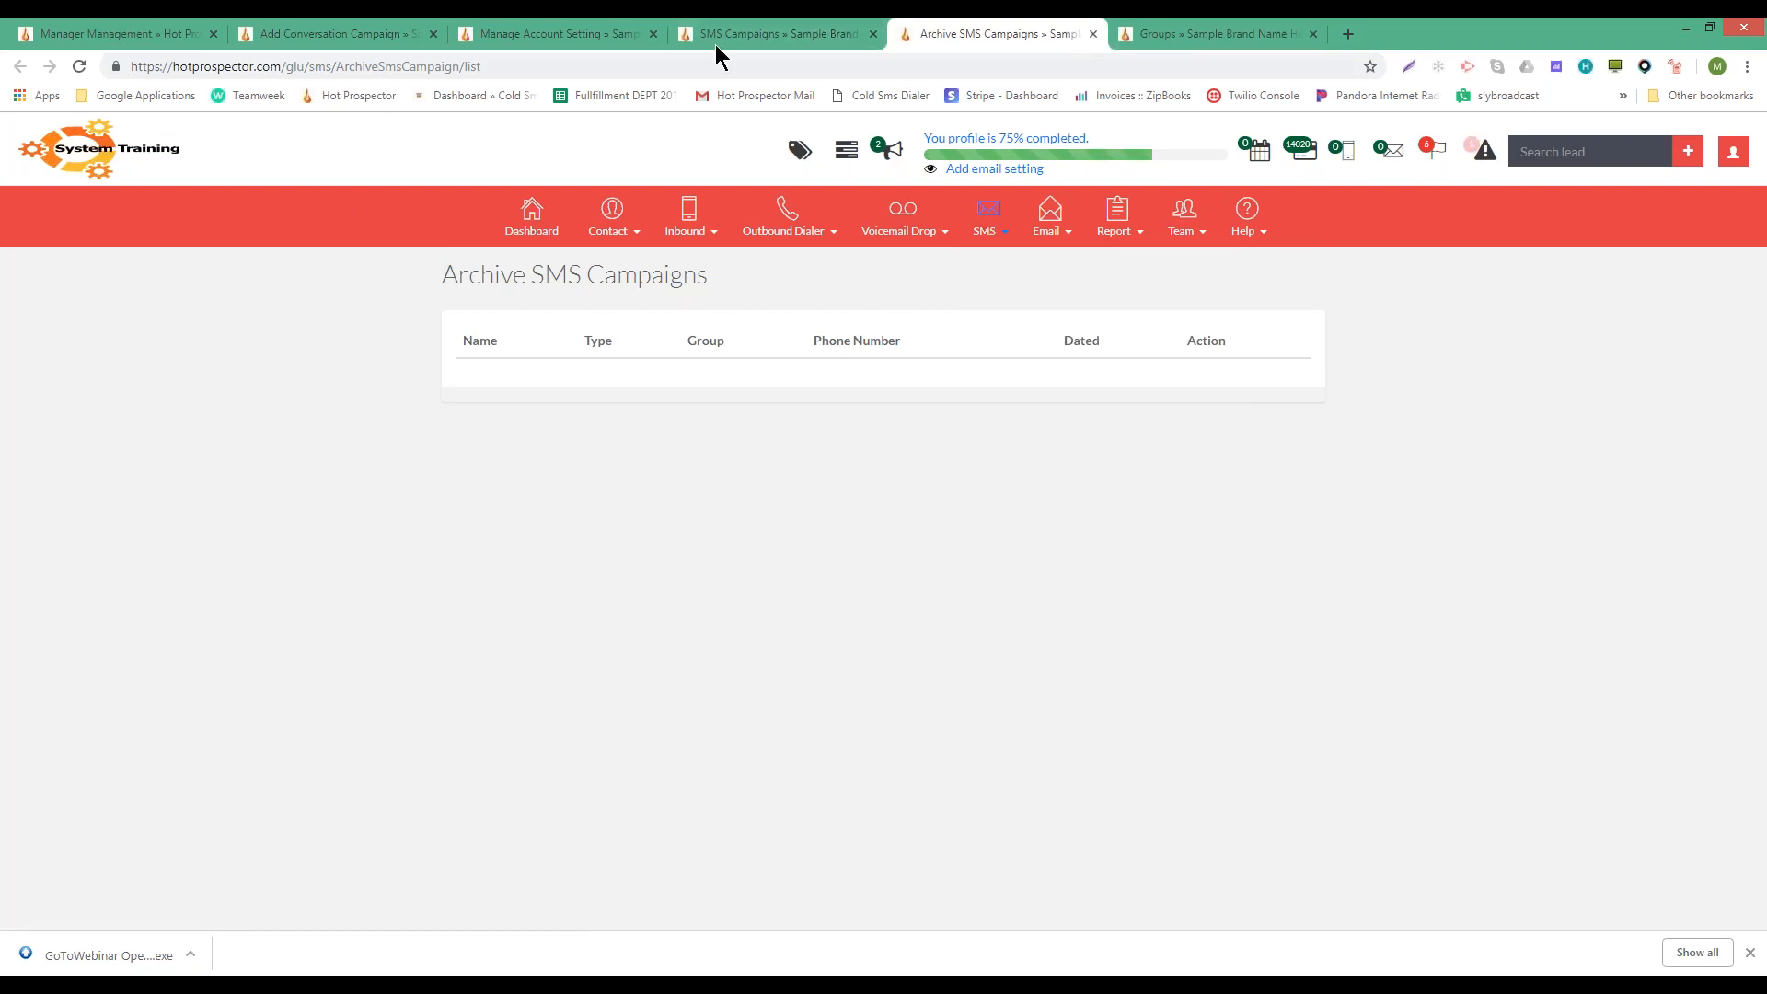
left_click(787, 33)
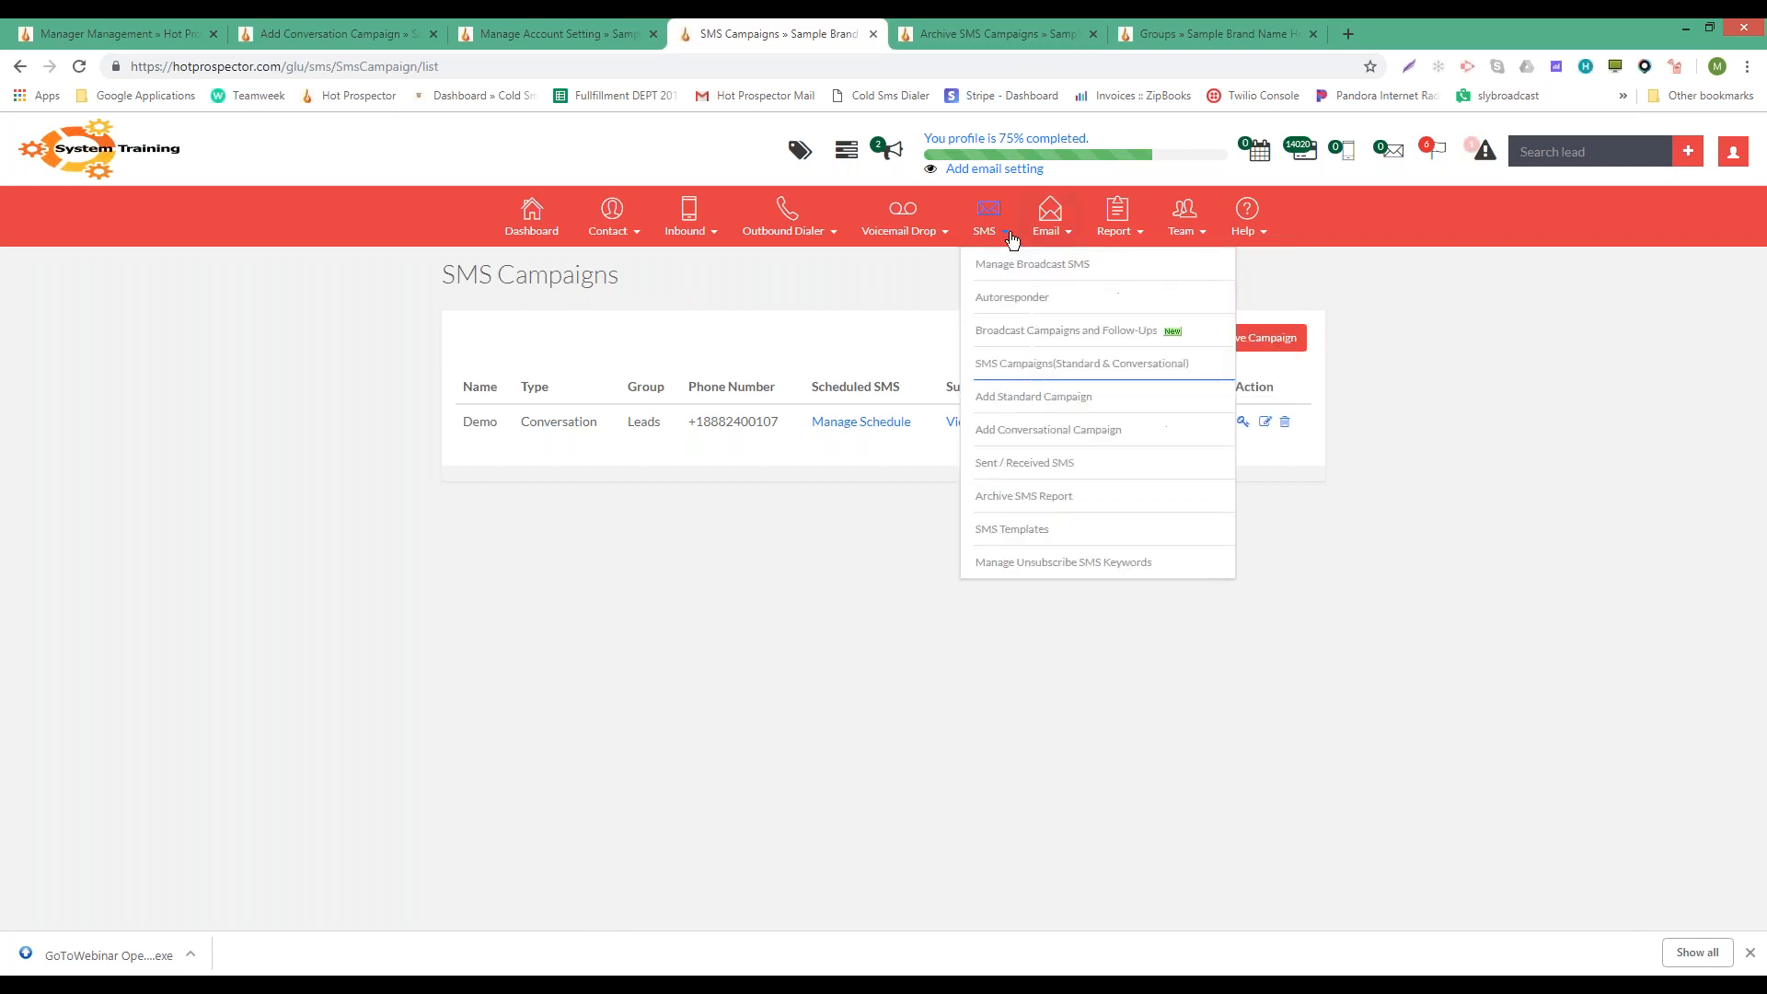
mouse_move(993, 230)
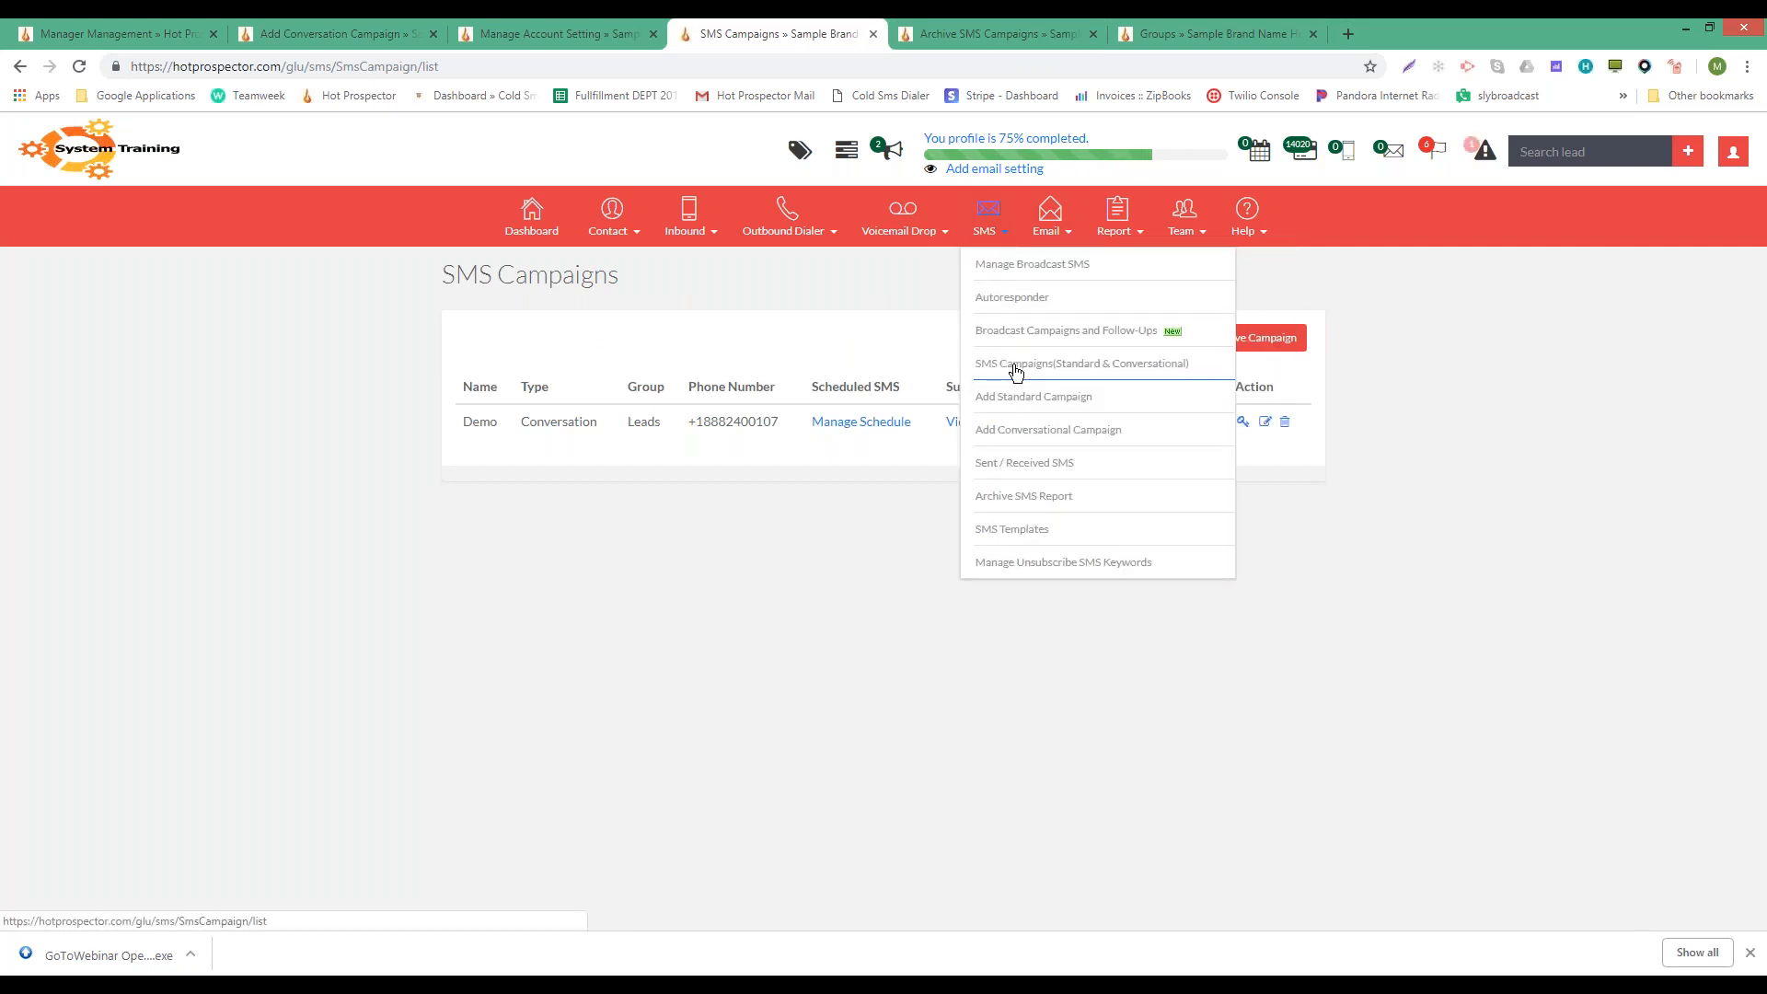
- Start a new conversational campaign and enter 'Test' as its campaign name
left_click(1016, 430)
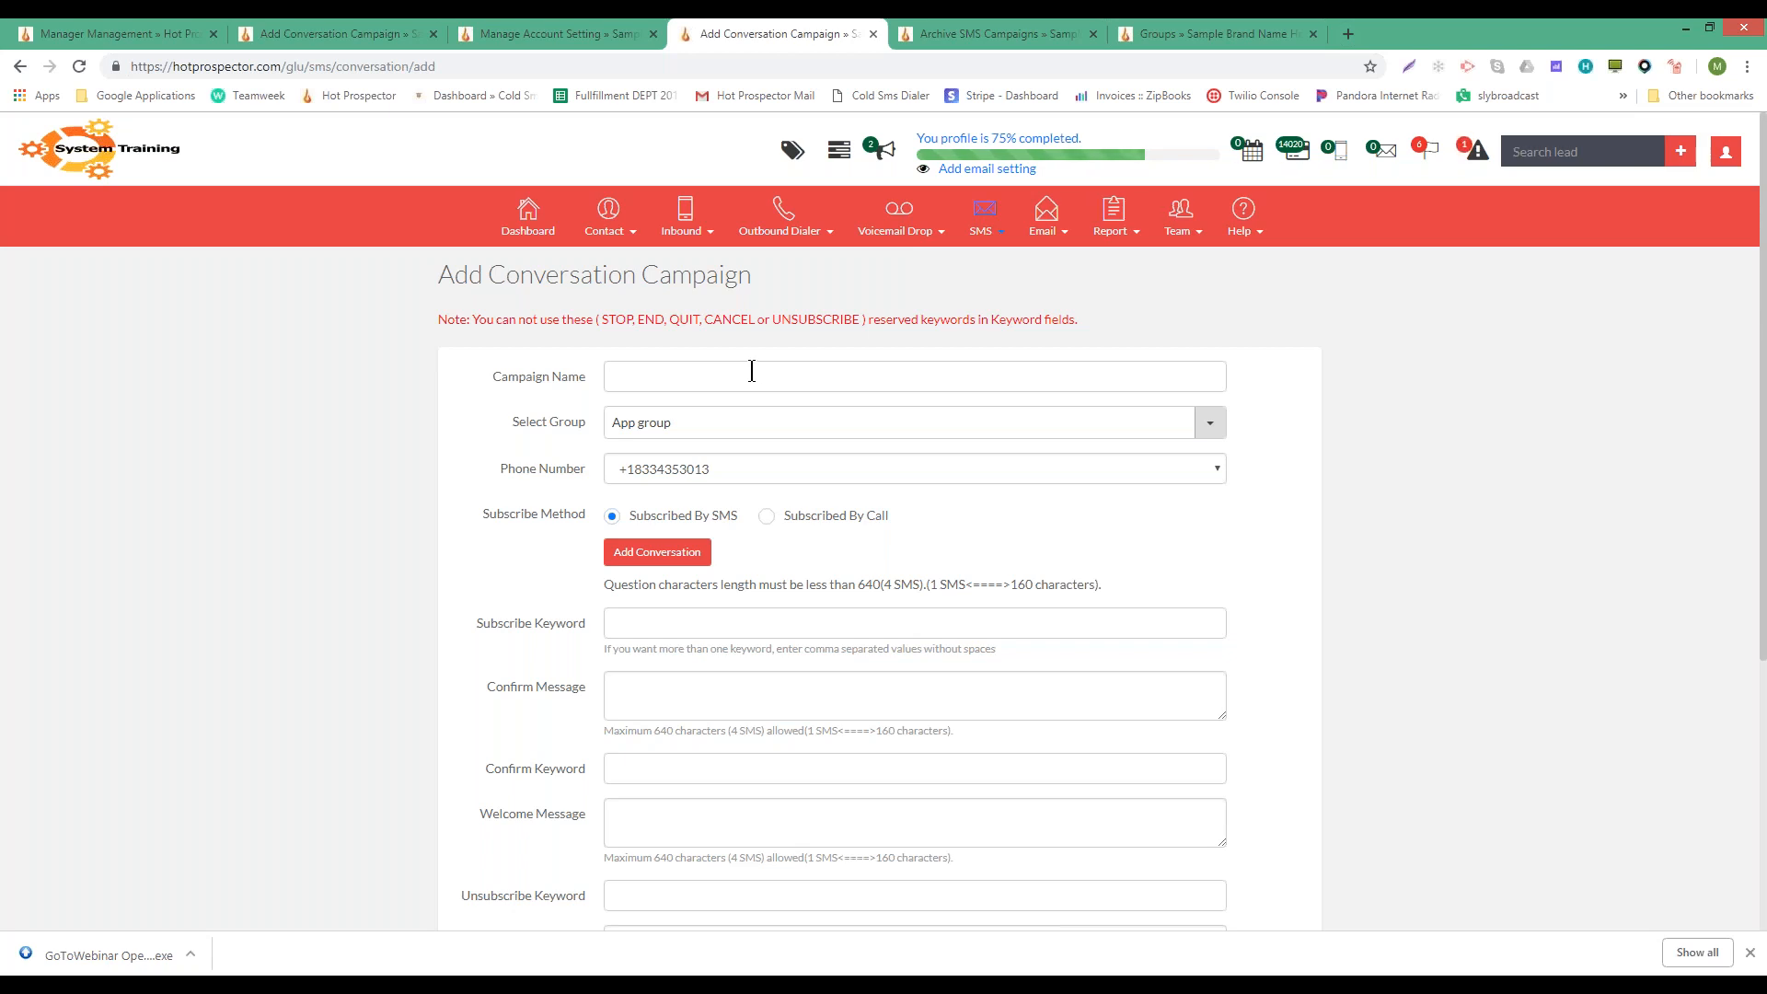
left_click(752, 371)
type("Test")
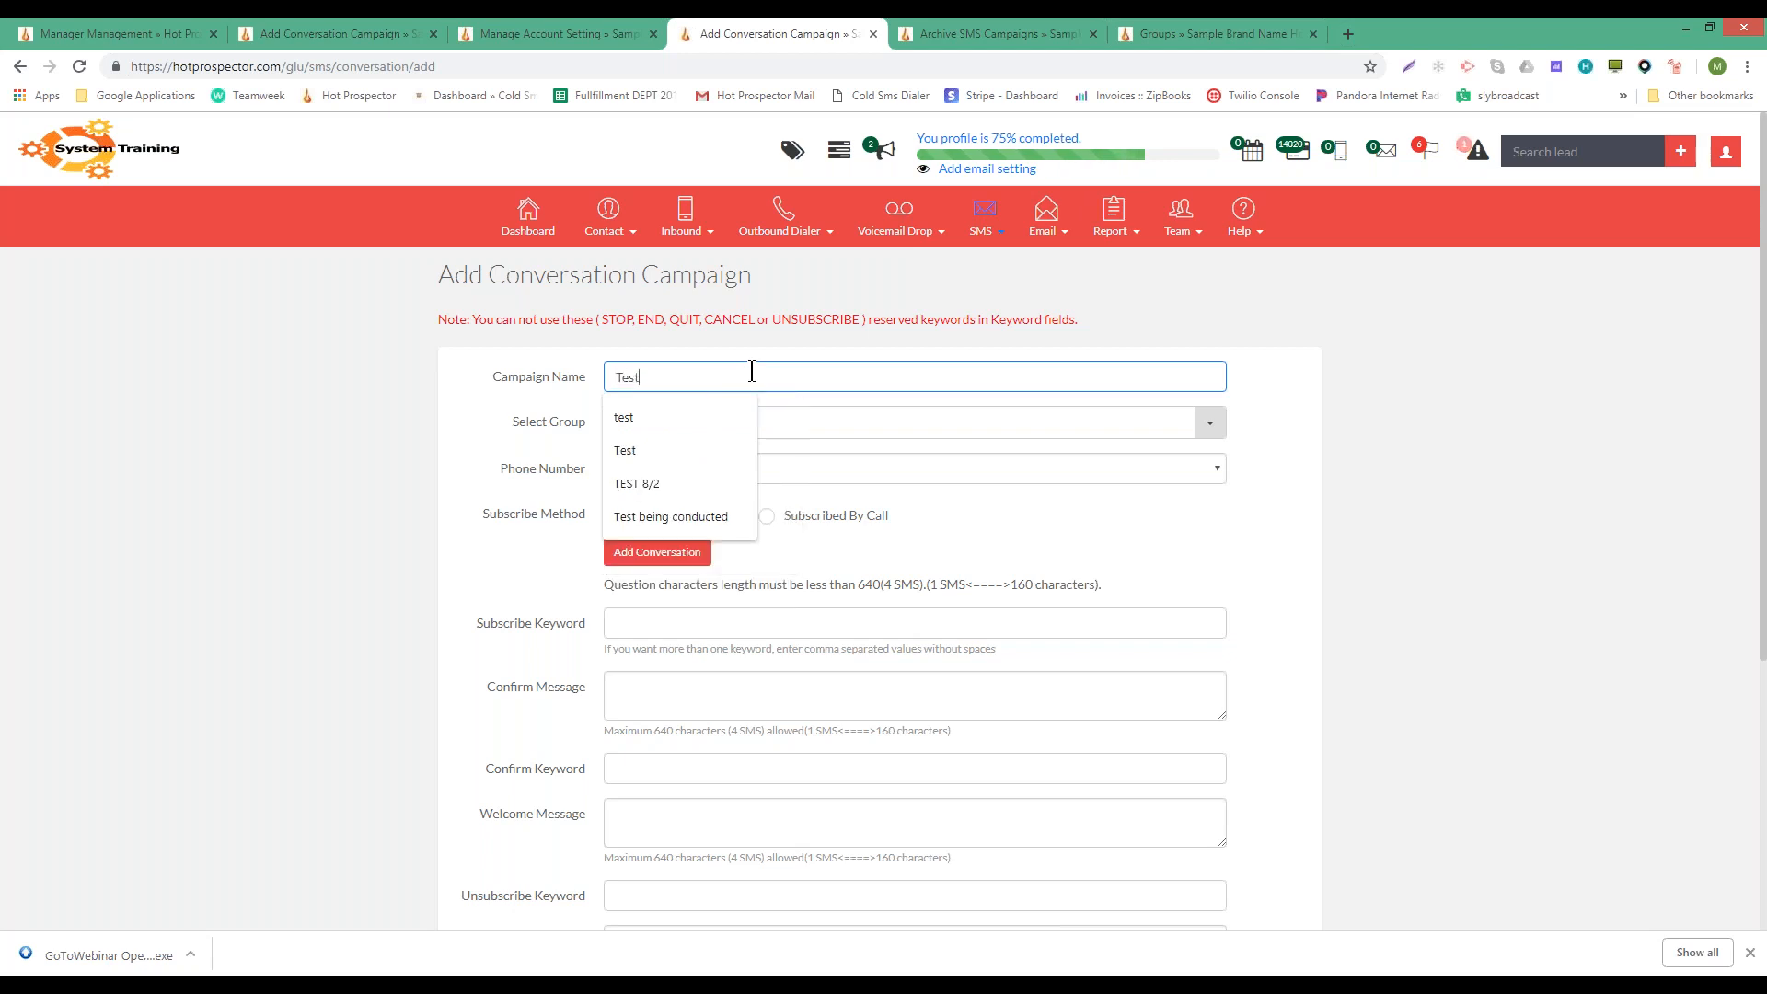
key("Tab")
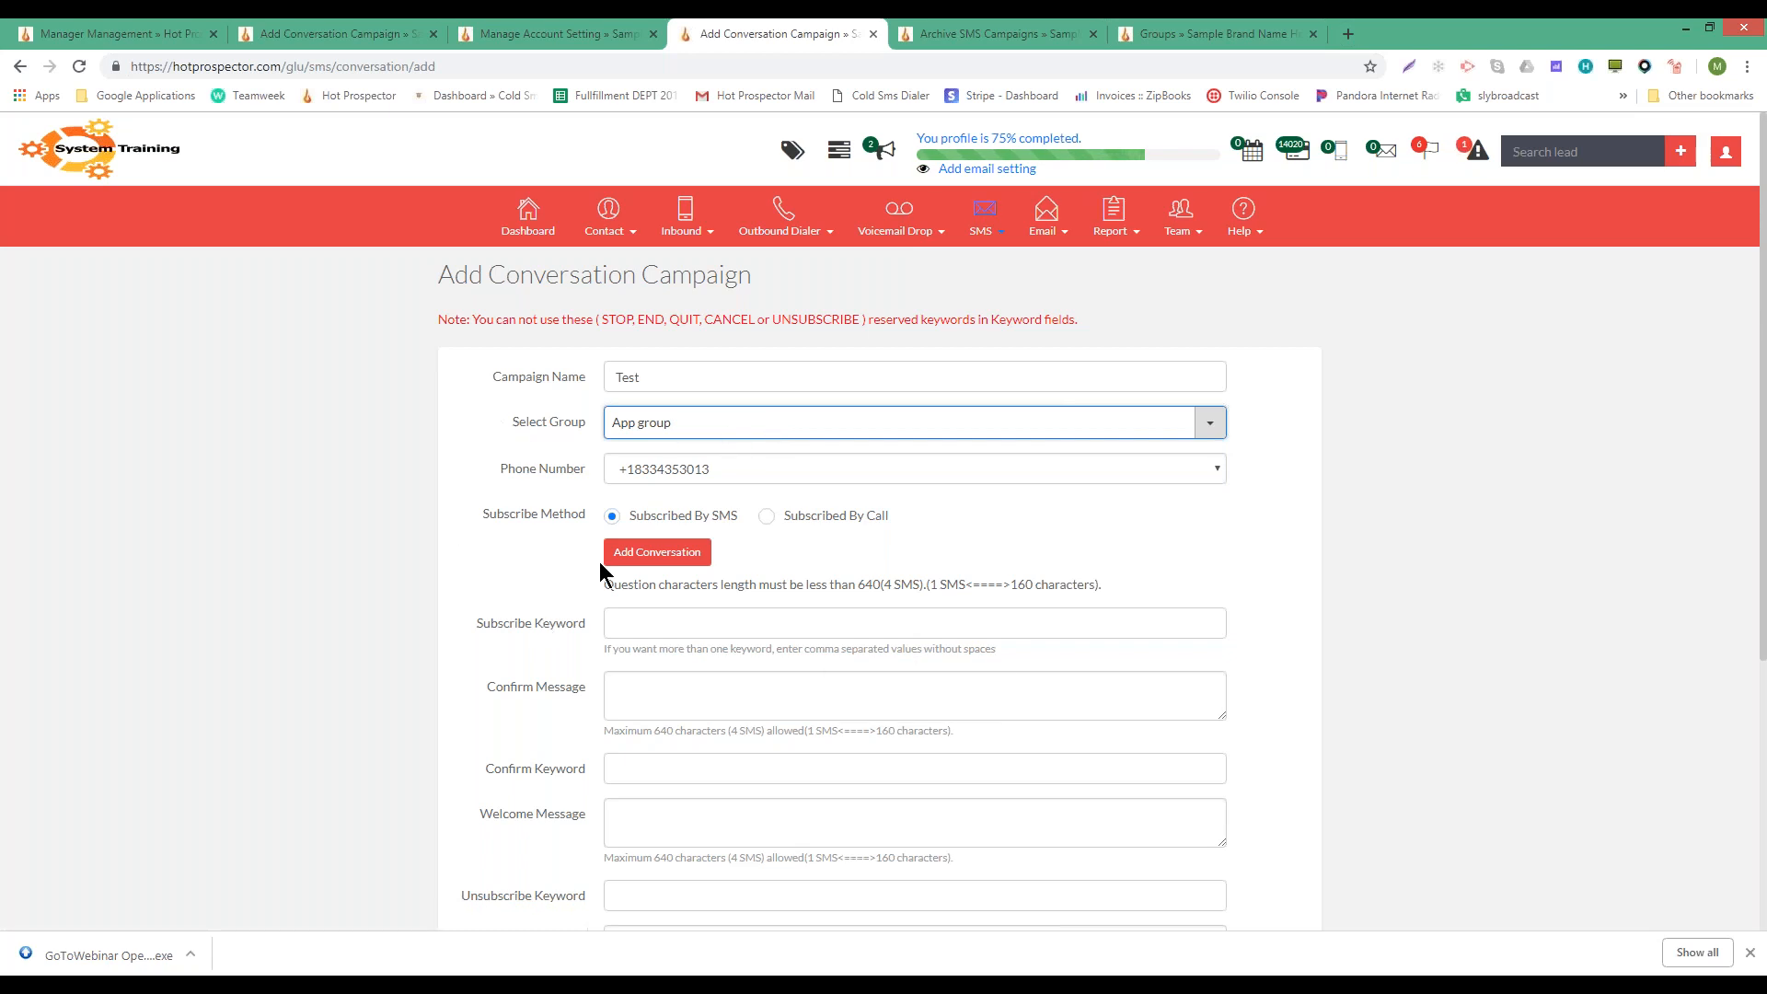
left_click(668, 425)
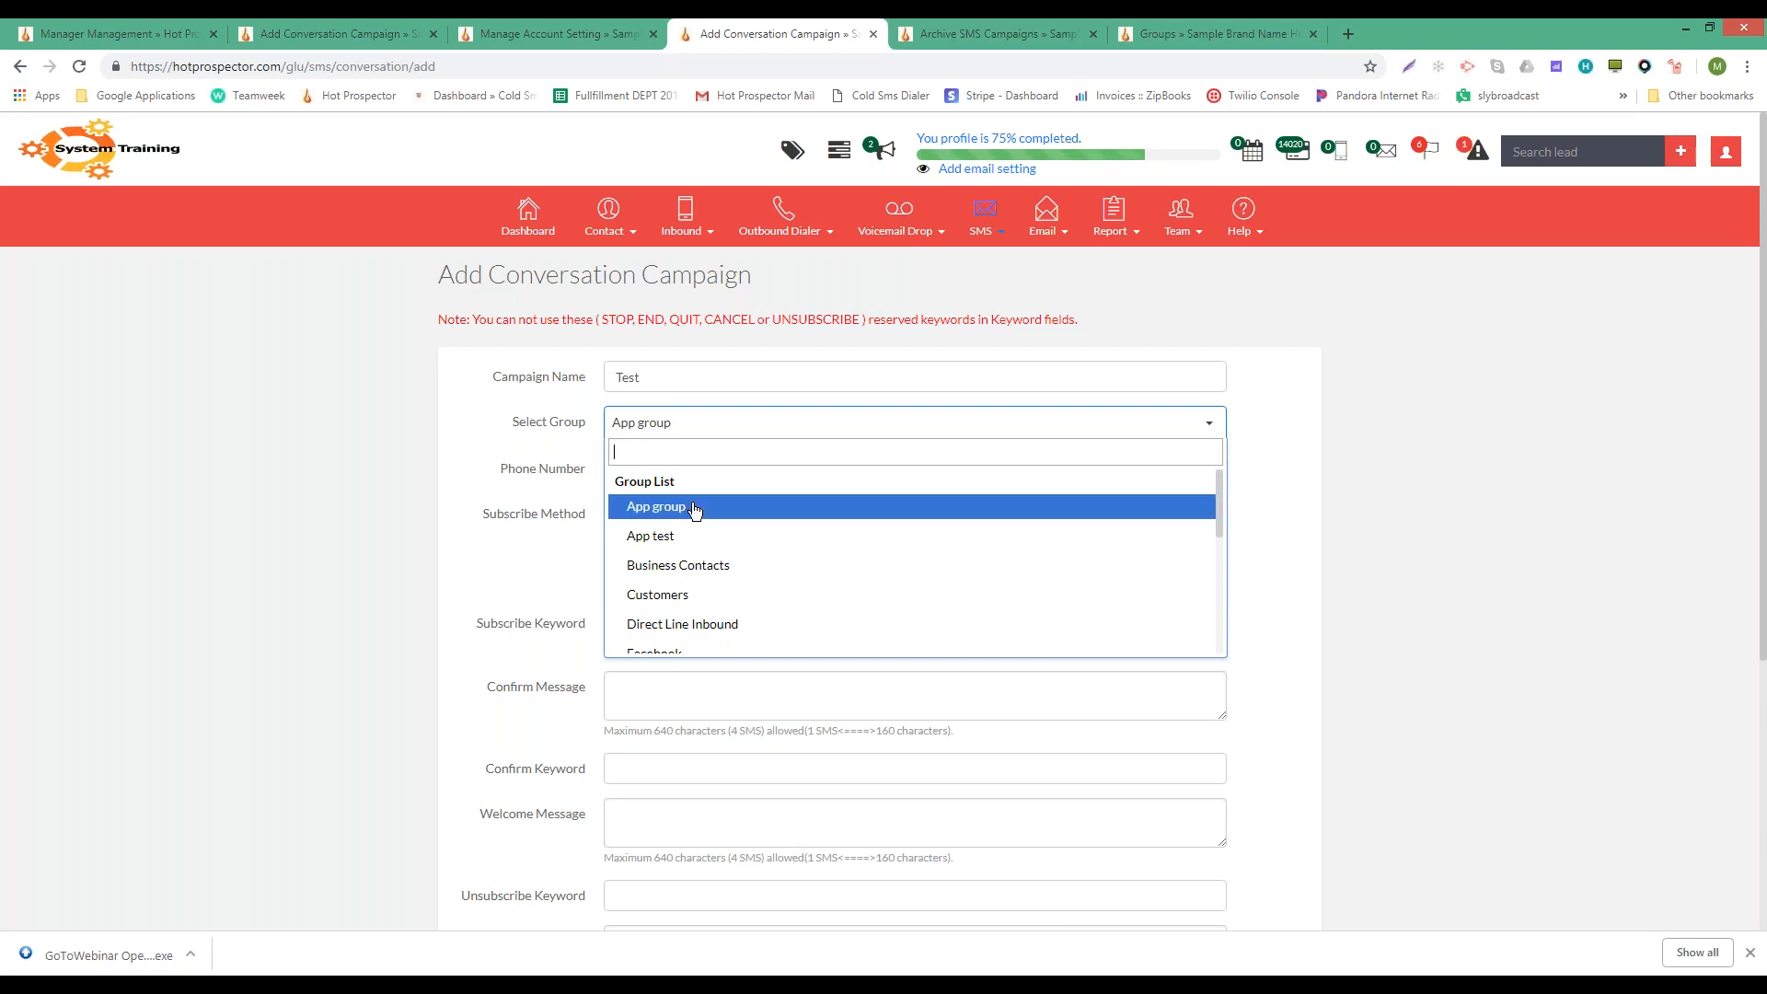
- Assign the Test campaign to Business Contacts and keep the only available sending phone number
left_click(692, 564)
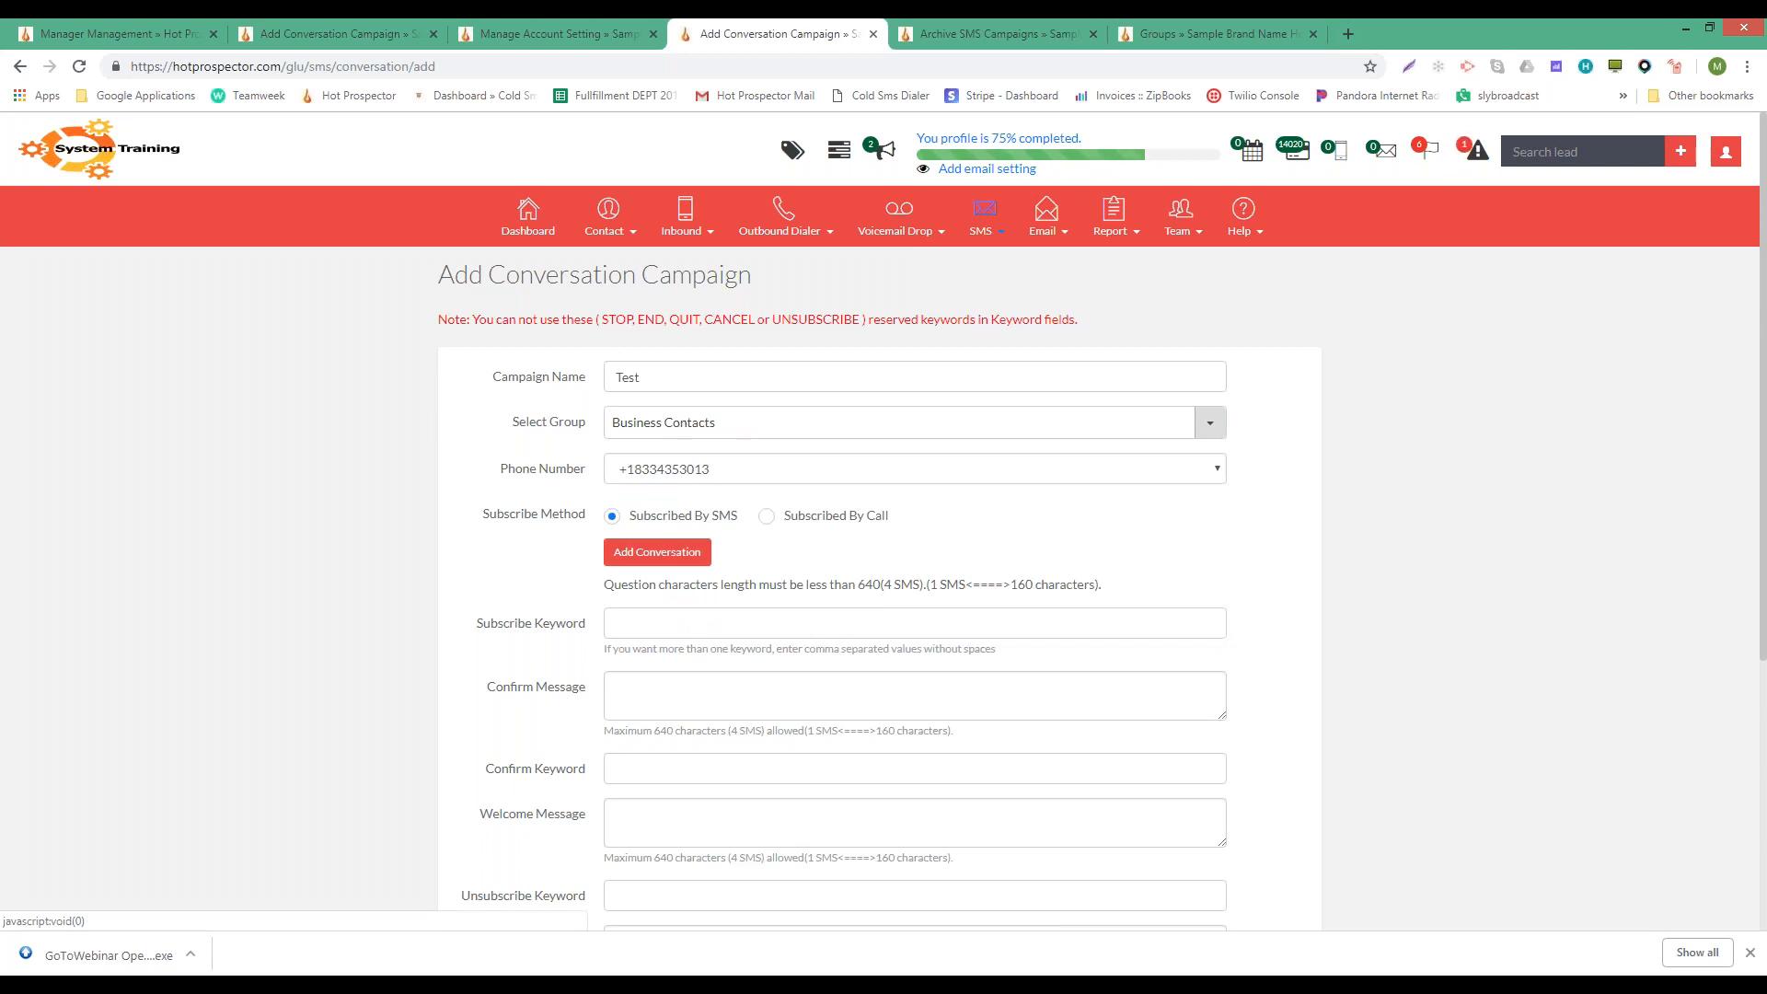
left_click(840, 475)
left_click(840, 475)
left_click(840, 476)
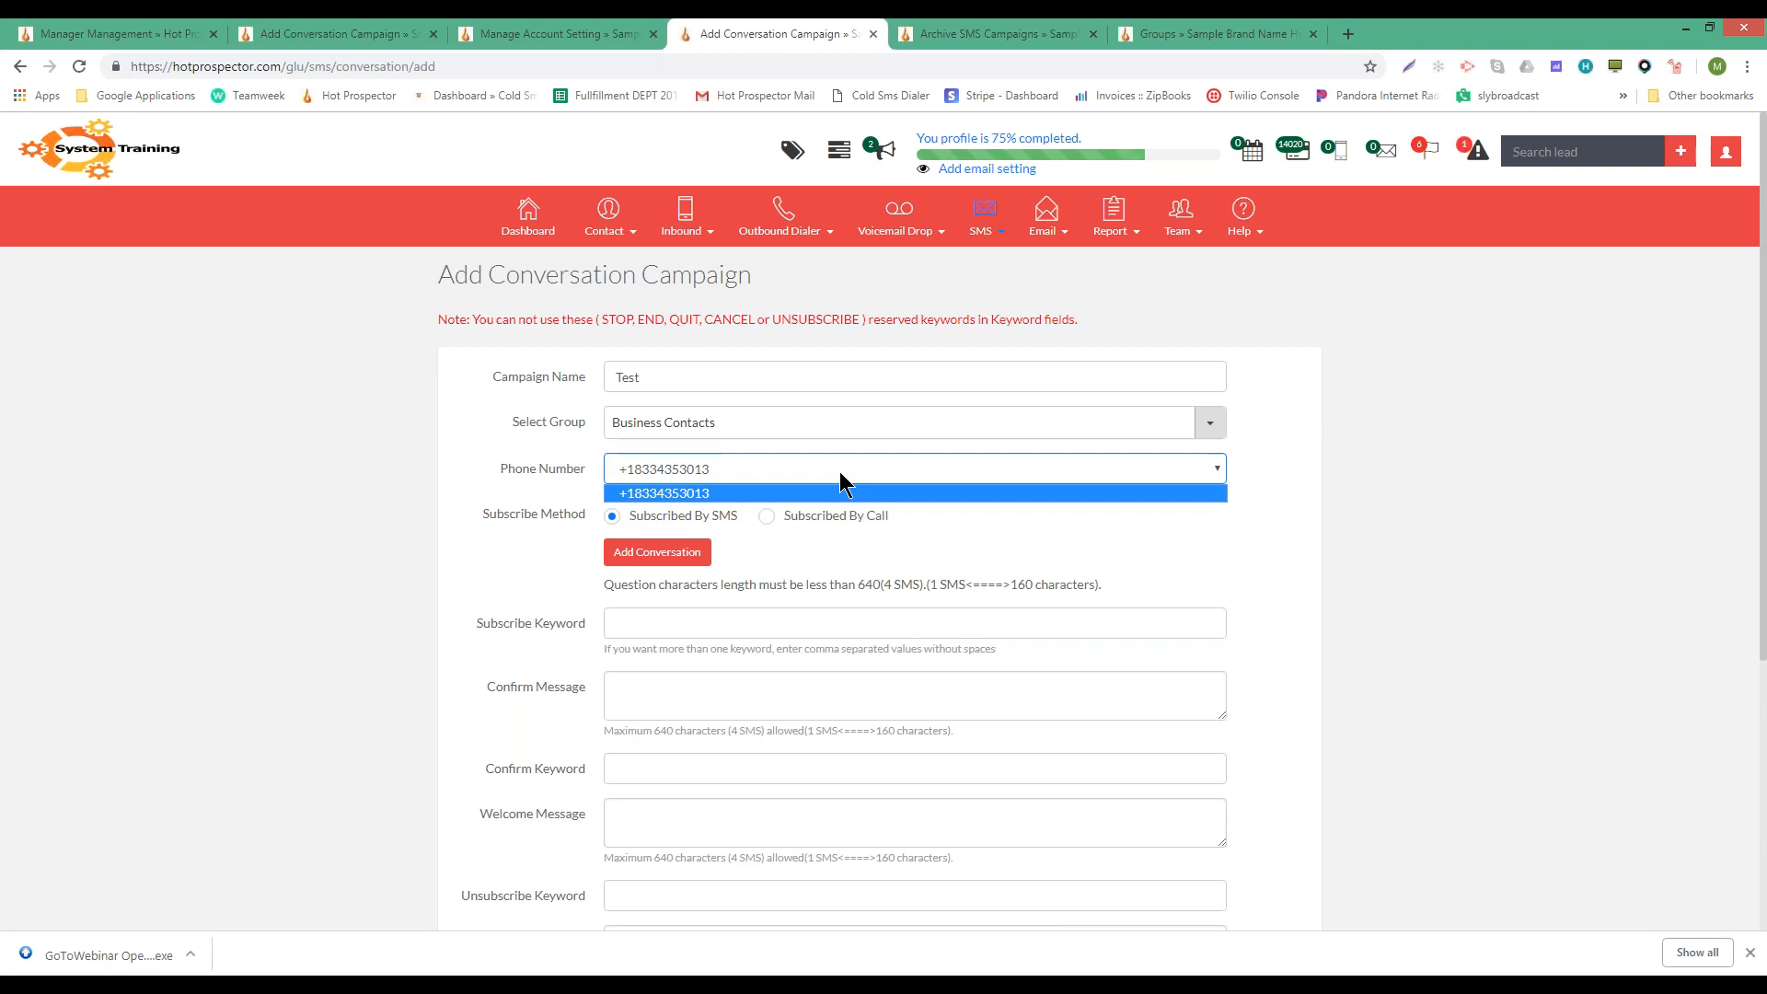
left_click(840, 473)
left_click(841, 473)
left_click(359, 433)
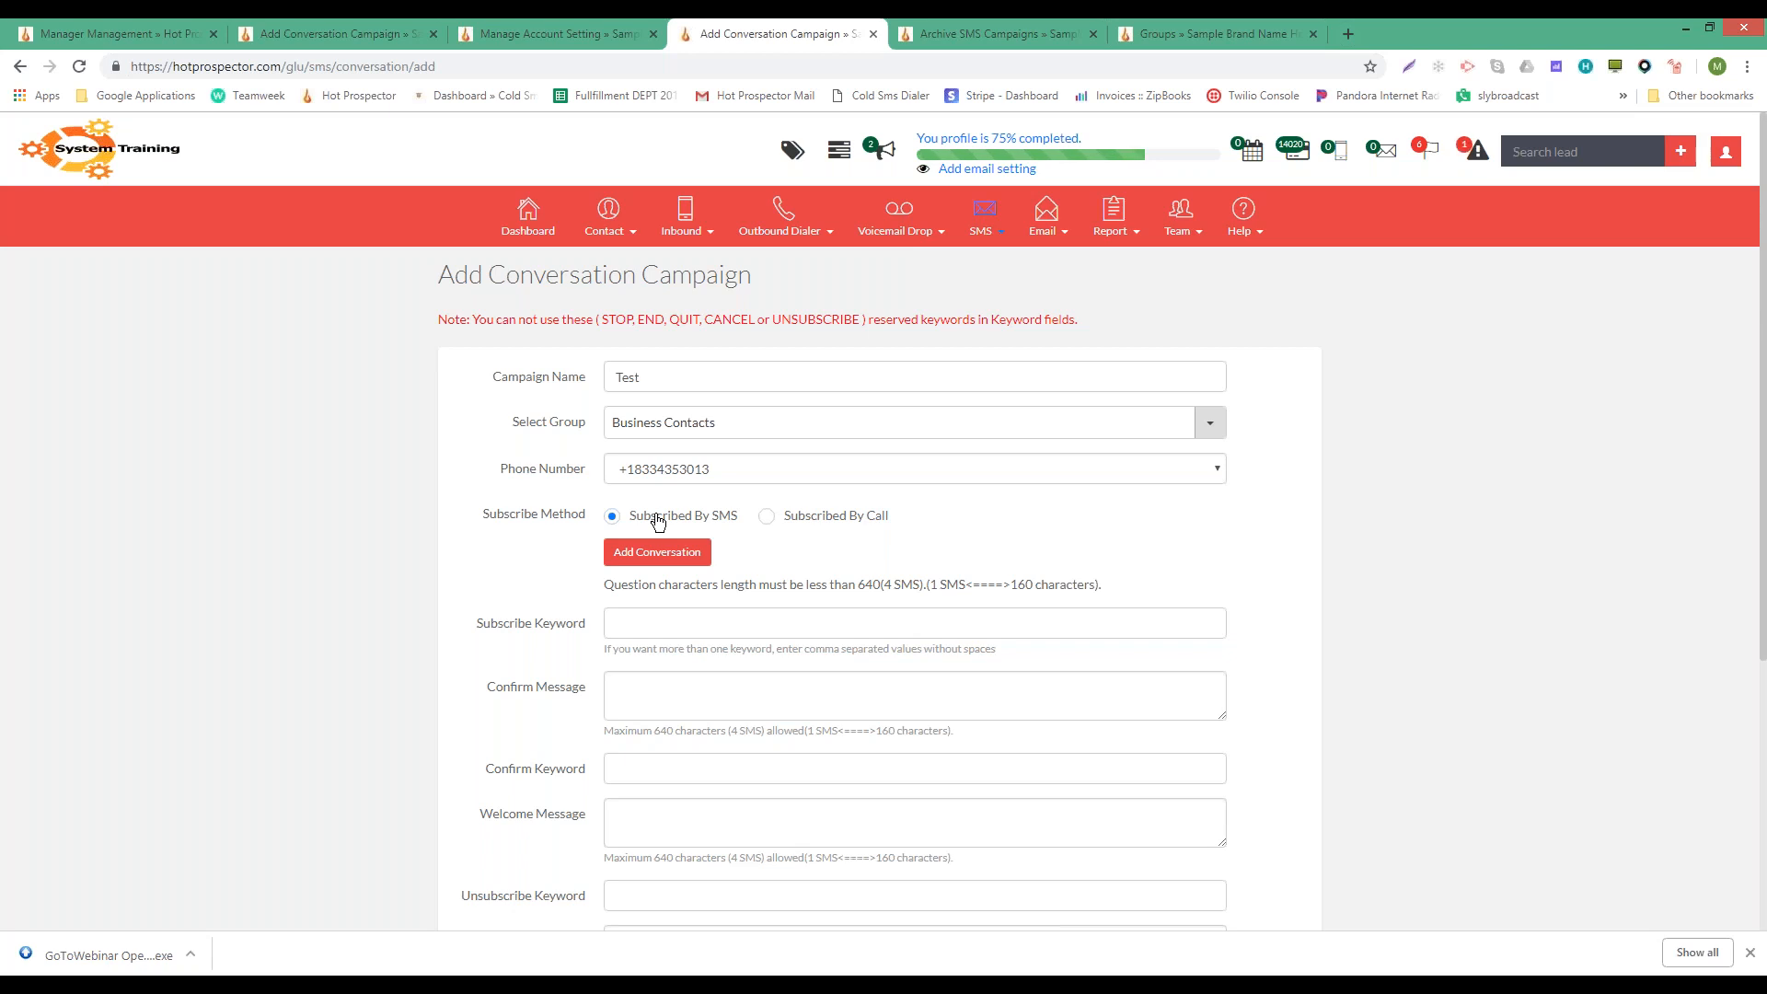
- Switch subscription to by call via caller ID and settle on a text greeting after trying MP3
left_click(768, 515)
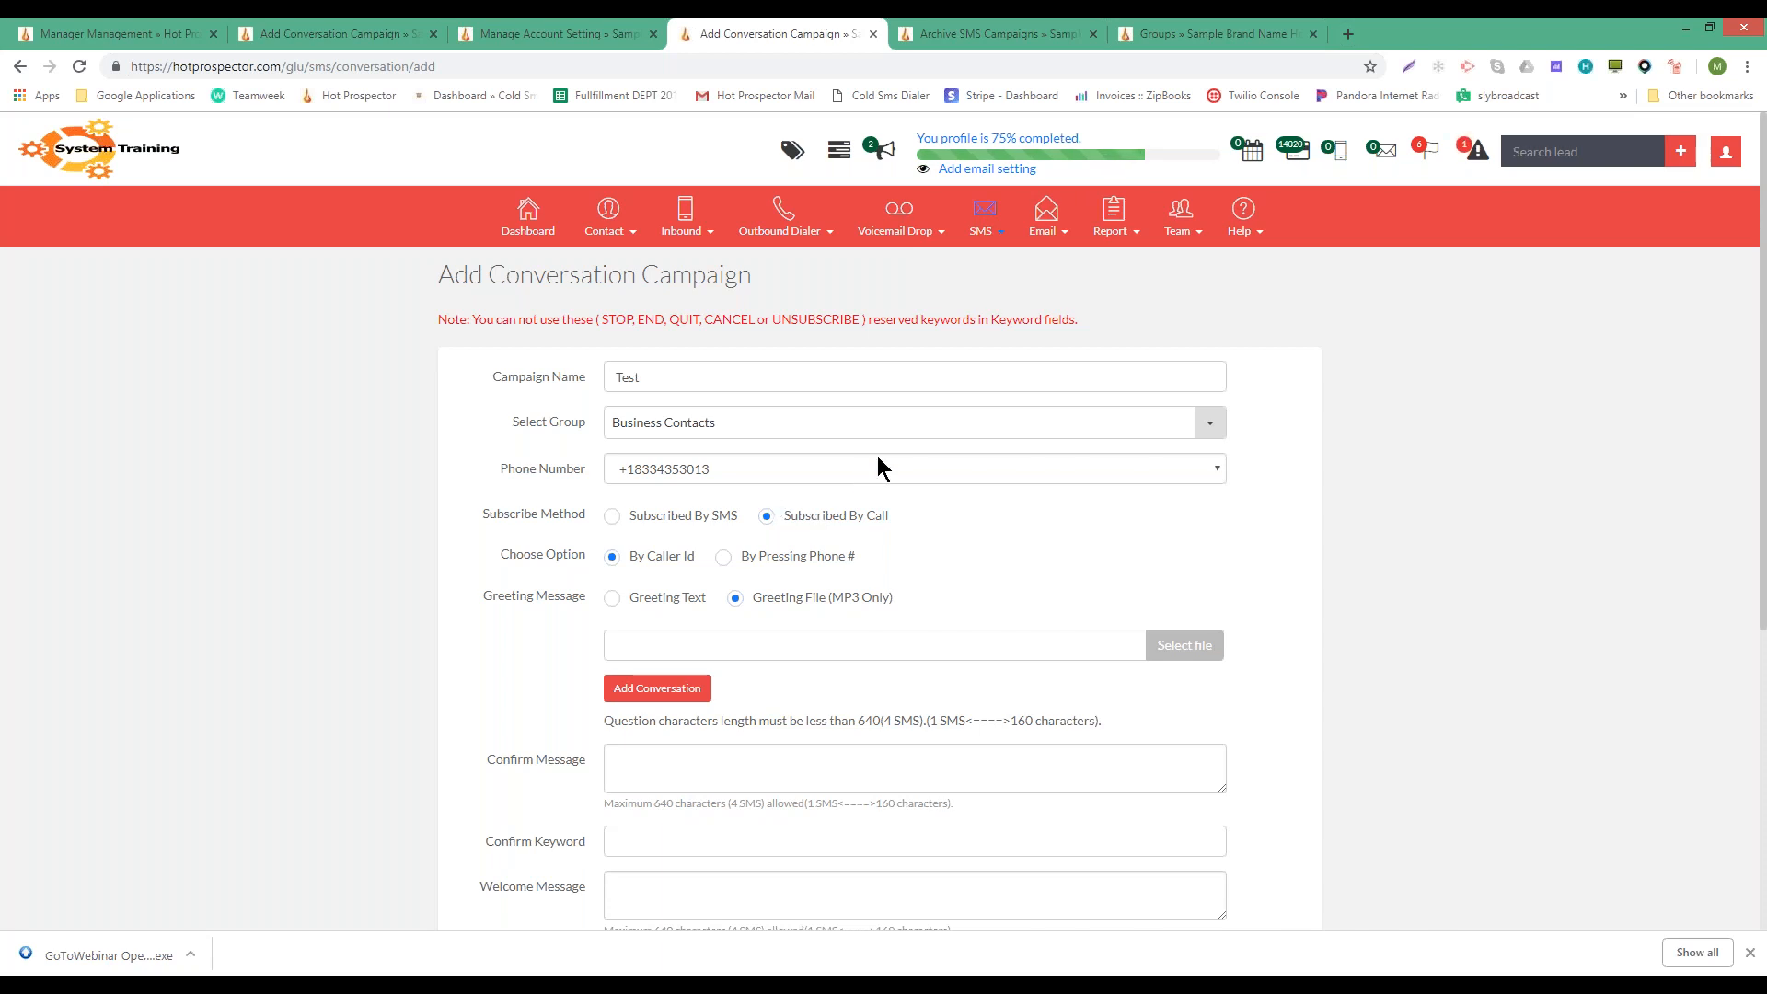
left_click_drag(499, 556, 590, 563)
left_click(649, 607)
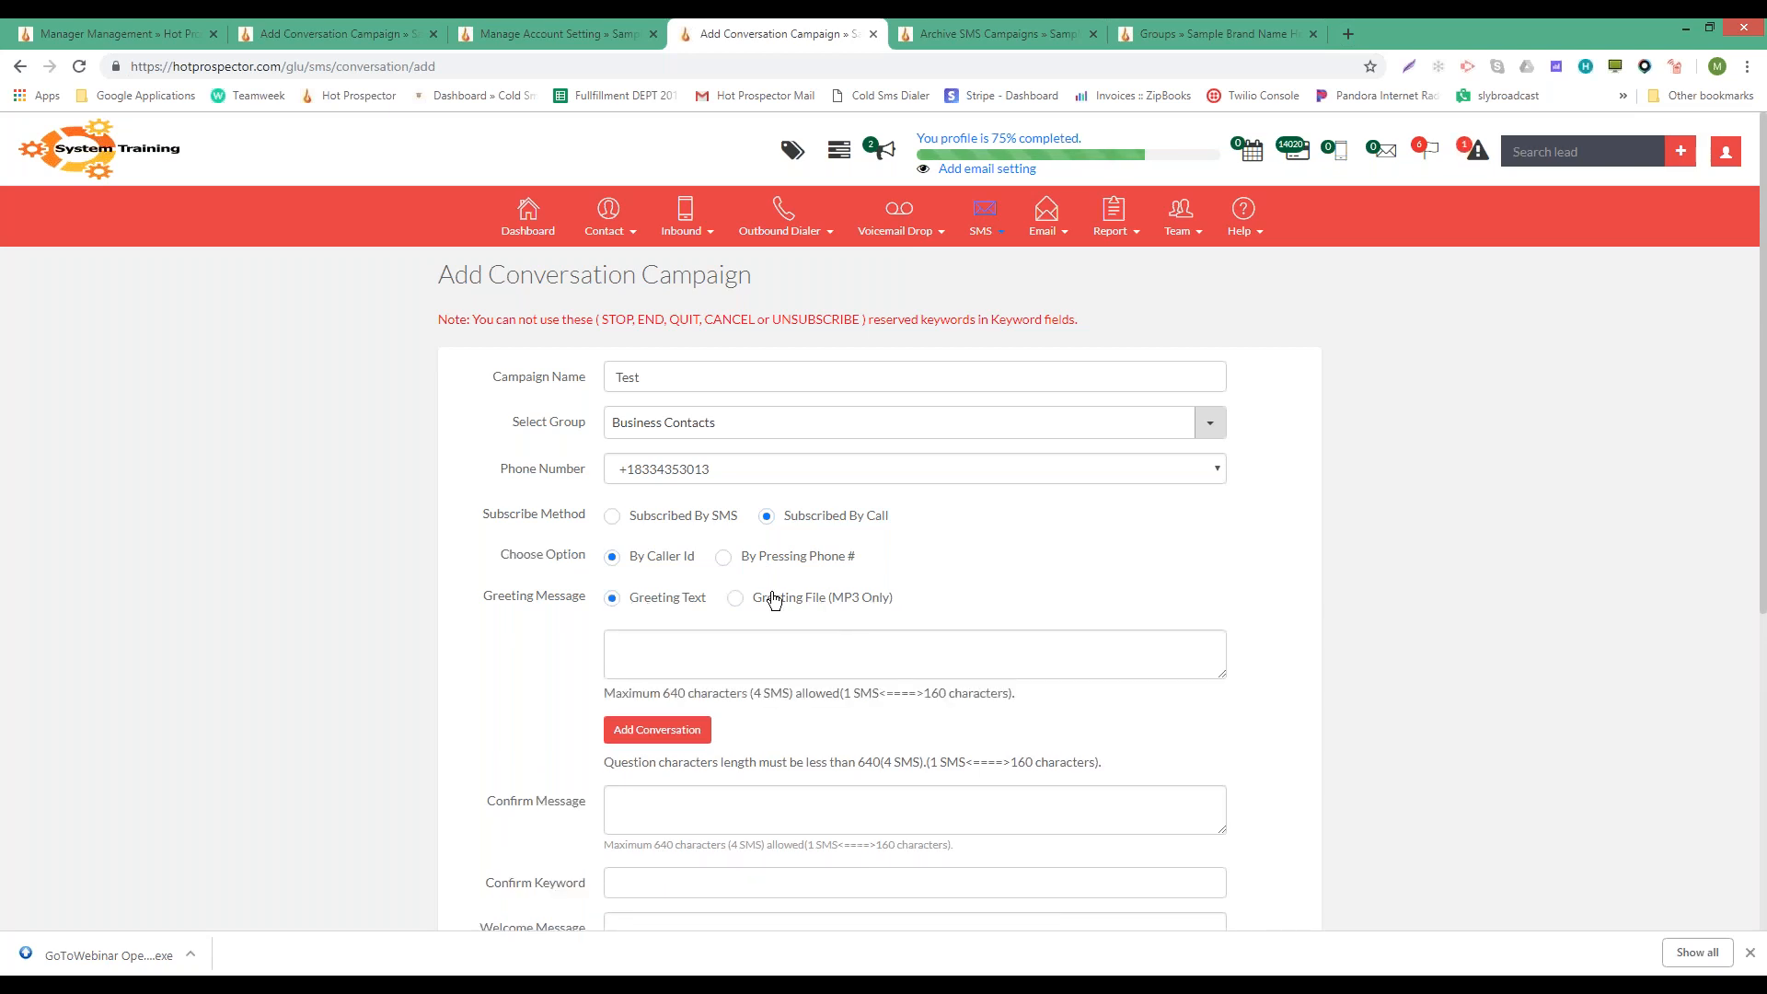
left_click(773, 599)
left_click(633, 599)
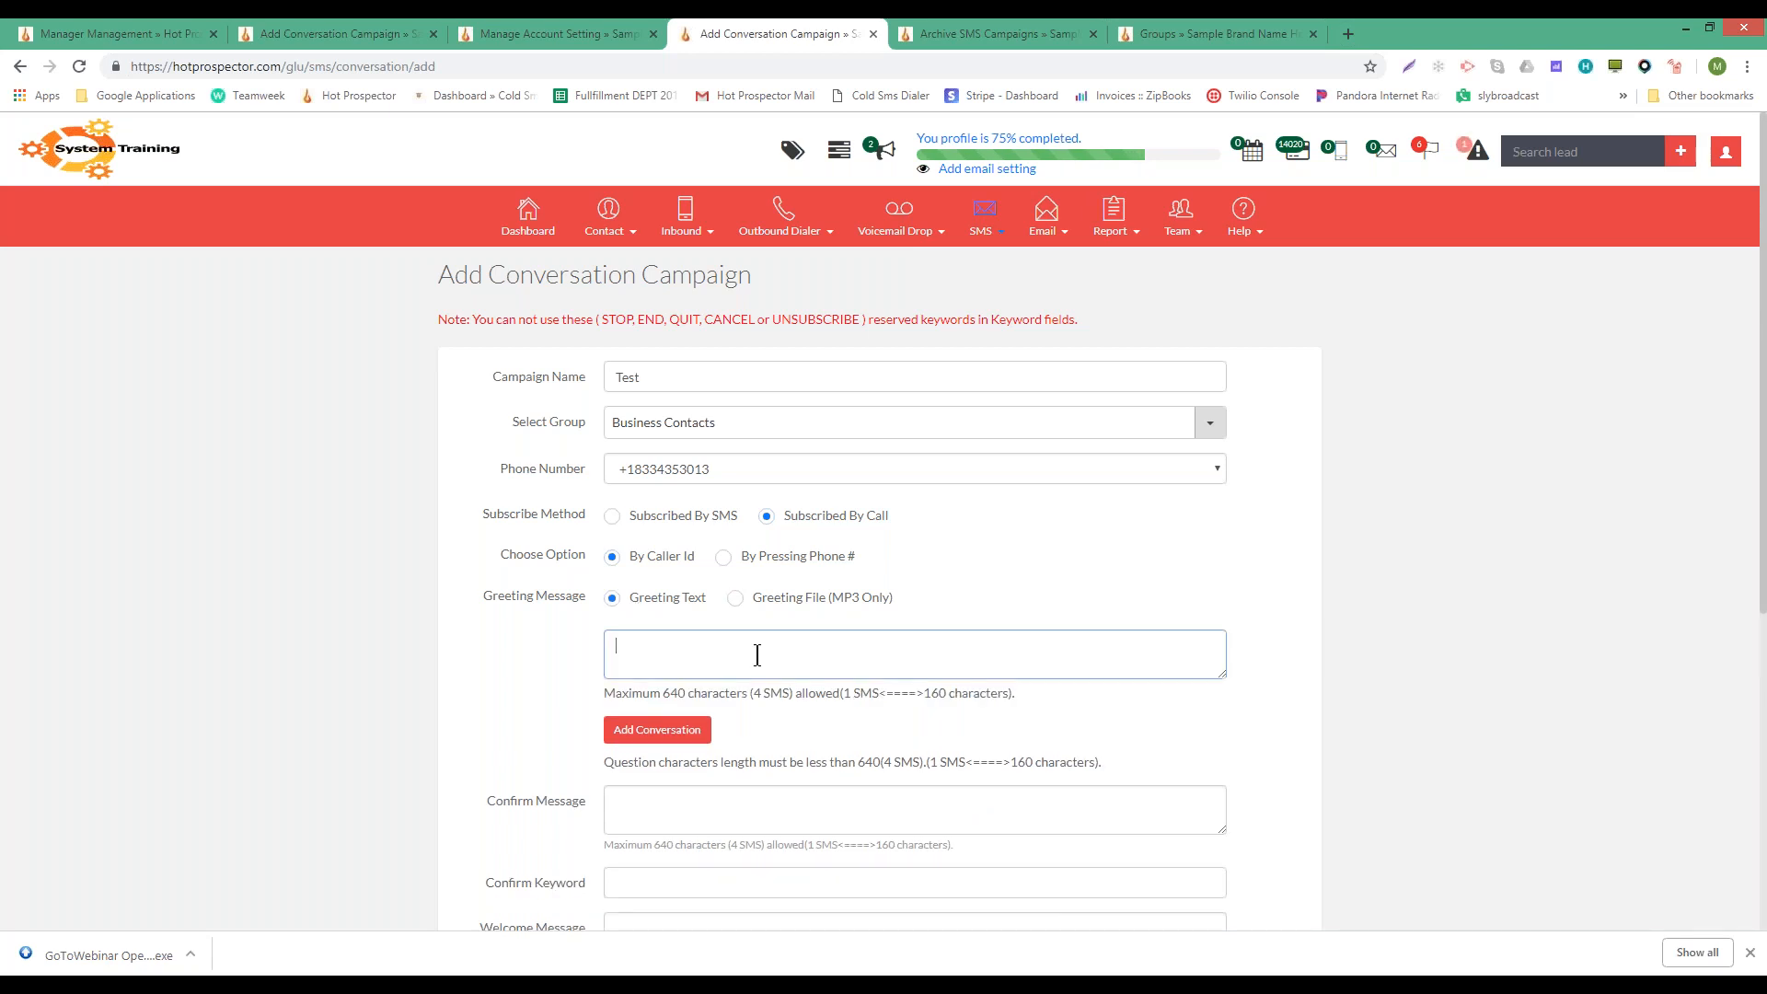
left_click(789, 600)
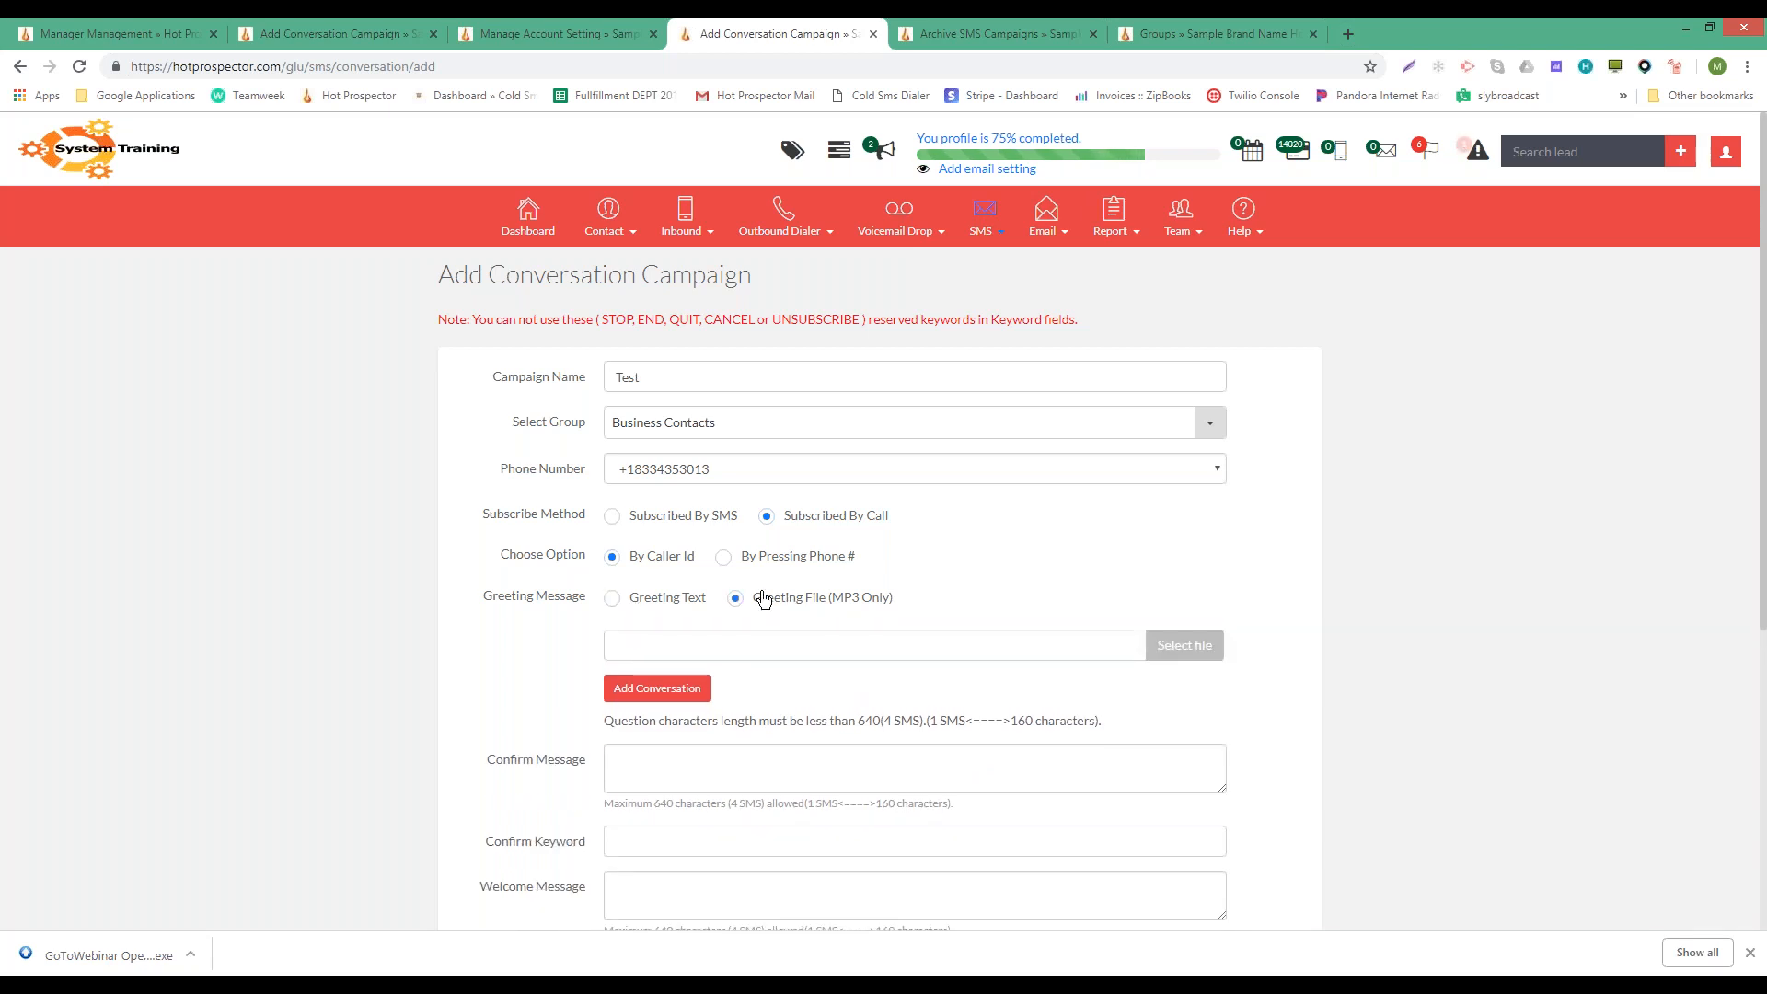
left_click(664, 600)
left_click(639, 650)
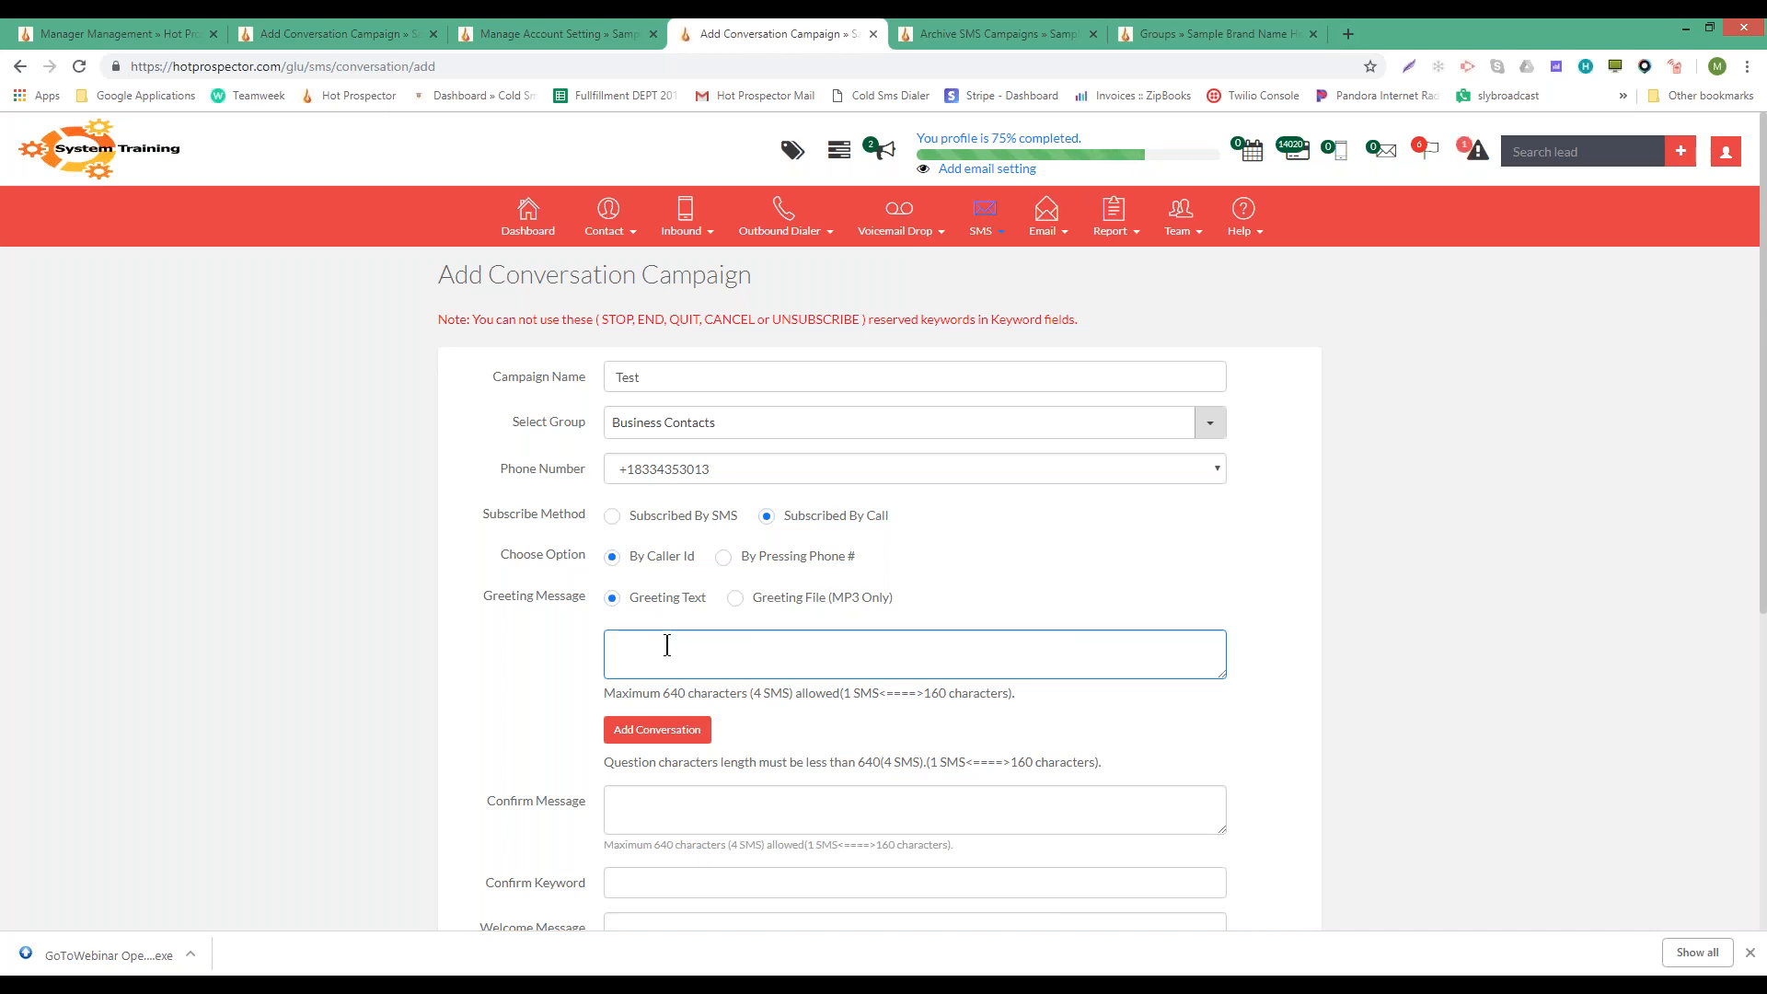
scroll(667, 645, "down", 4)
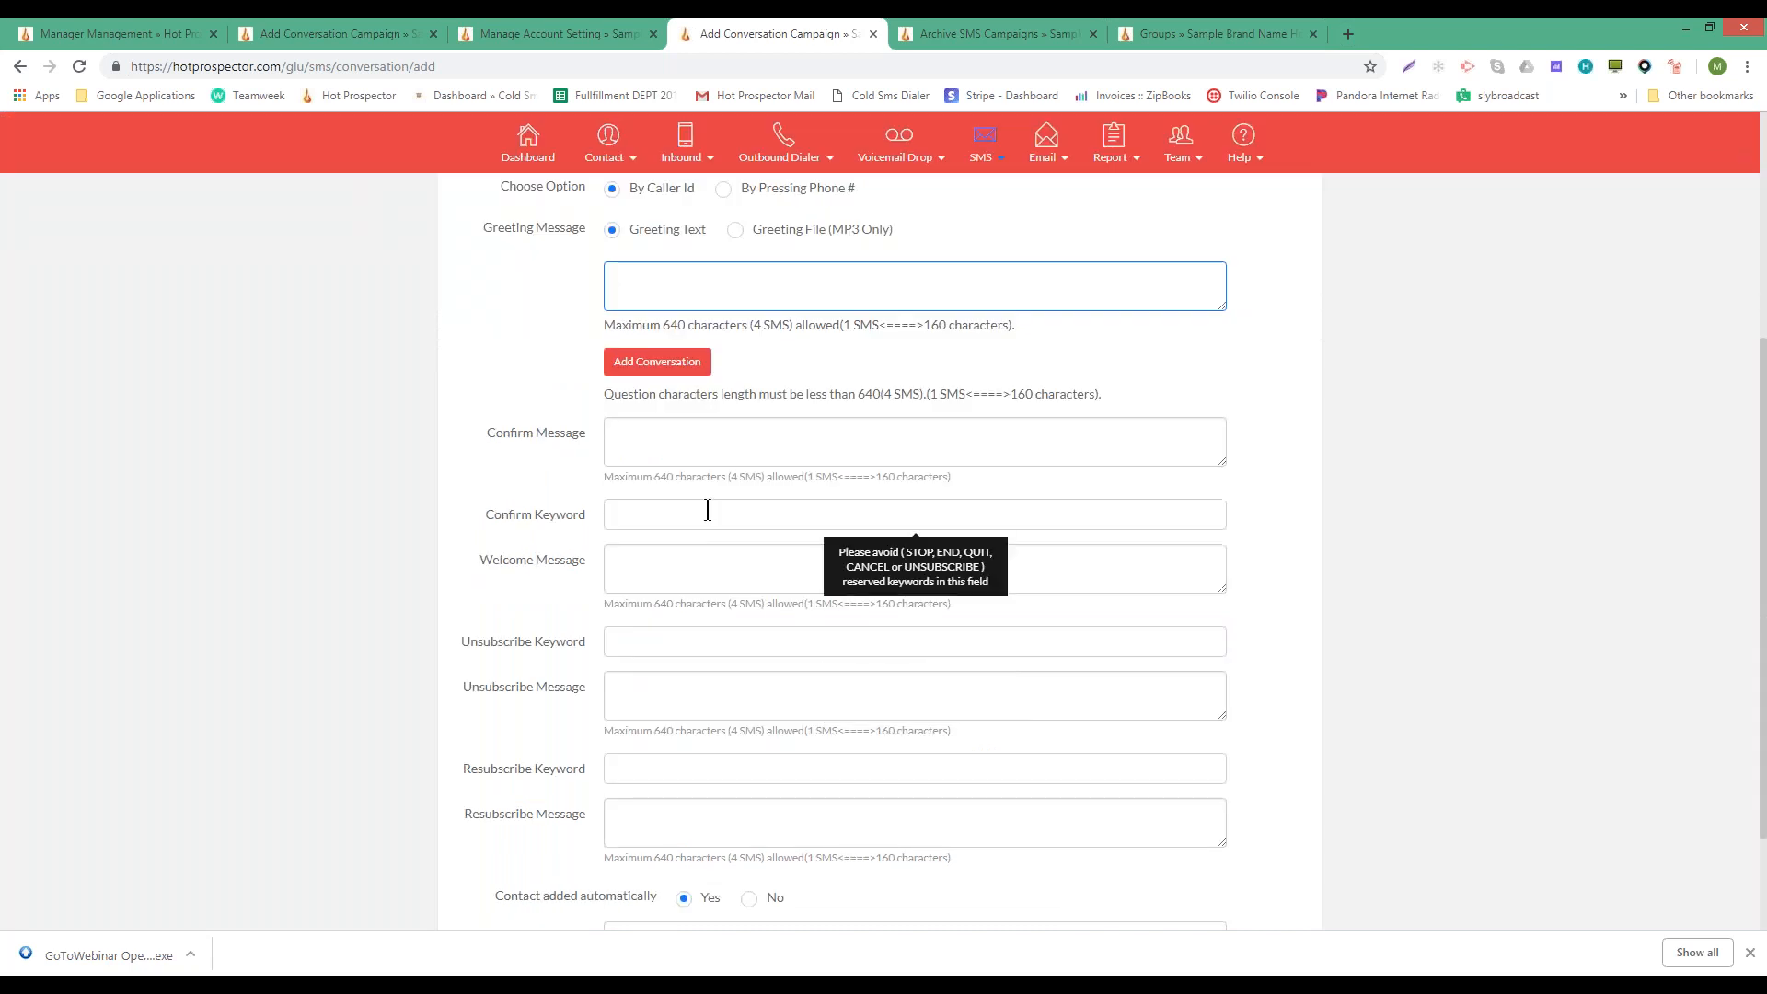
scroll(707, 509, "up", 3)
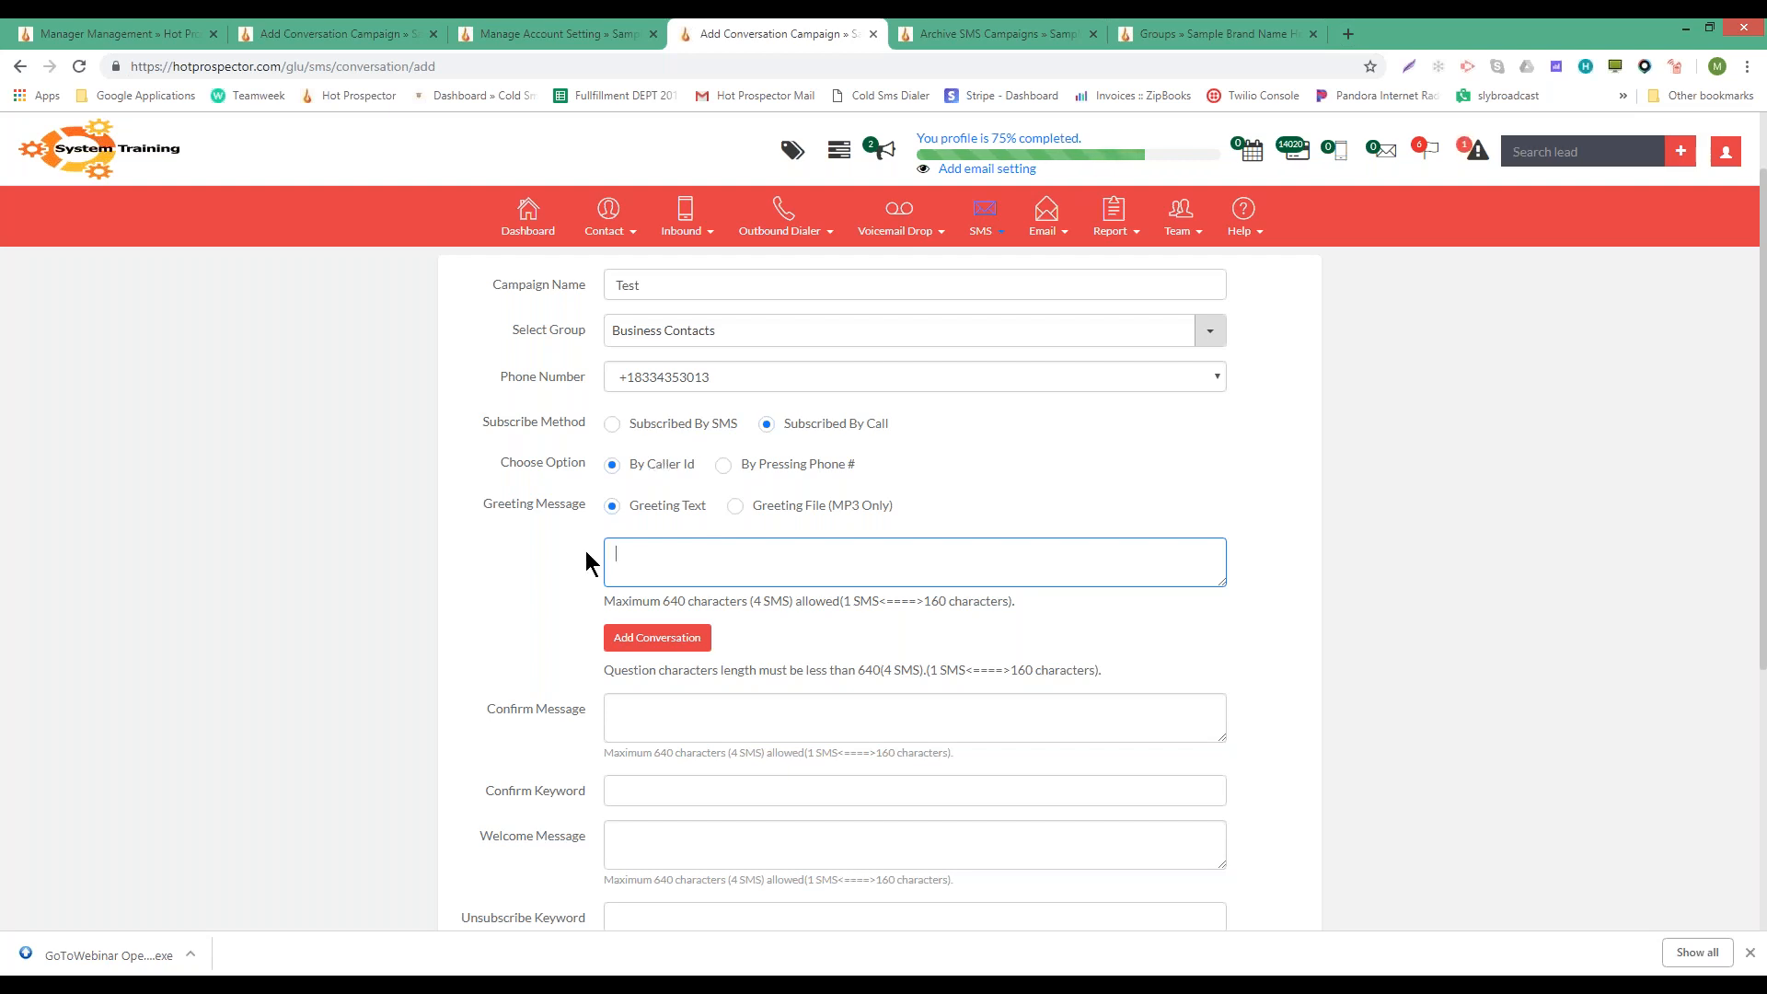
- Switch the campaign back to subscribing by SMS
left_click(650, 428)
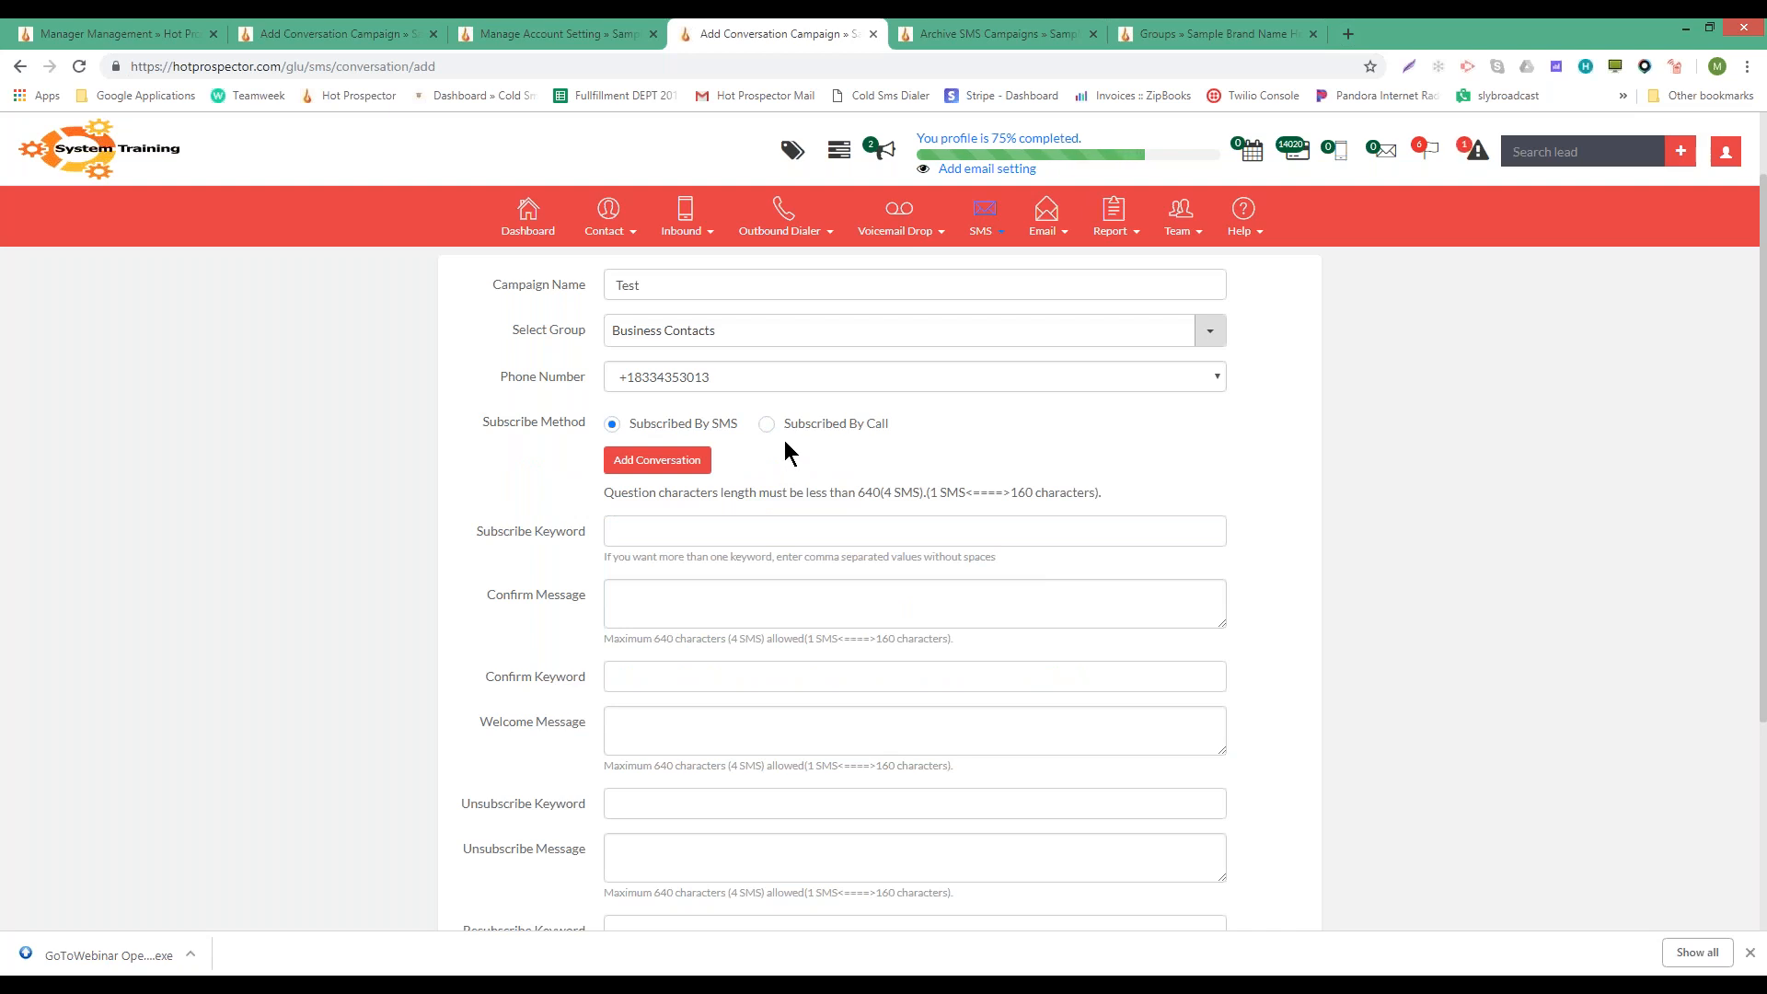
left_click(697, 474)
scroll(696, 464, "down", 2)
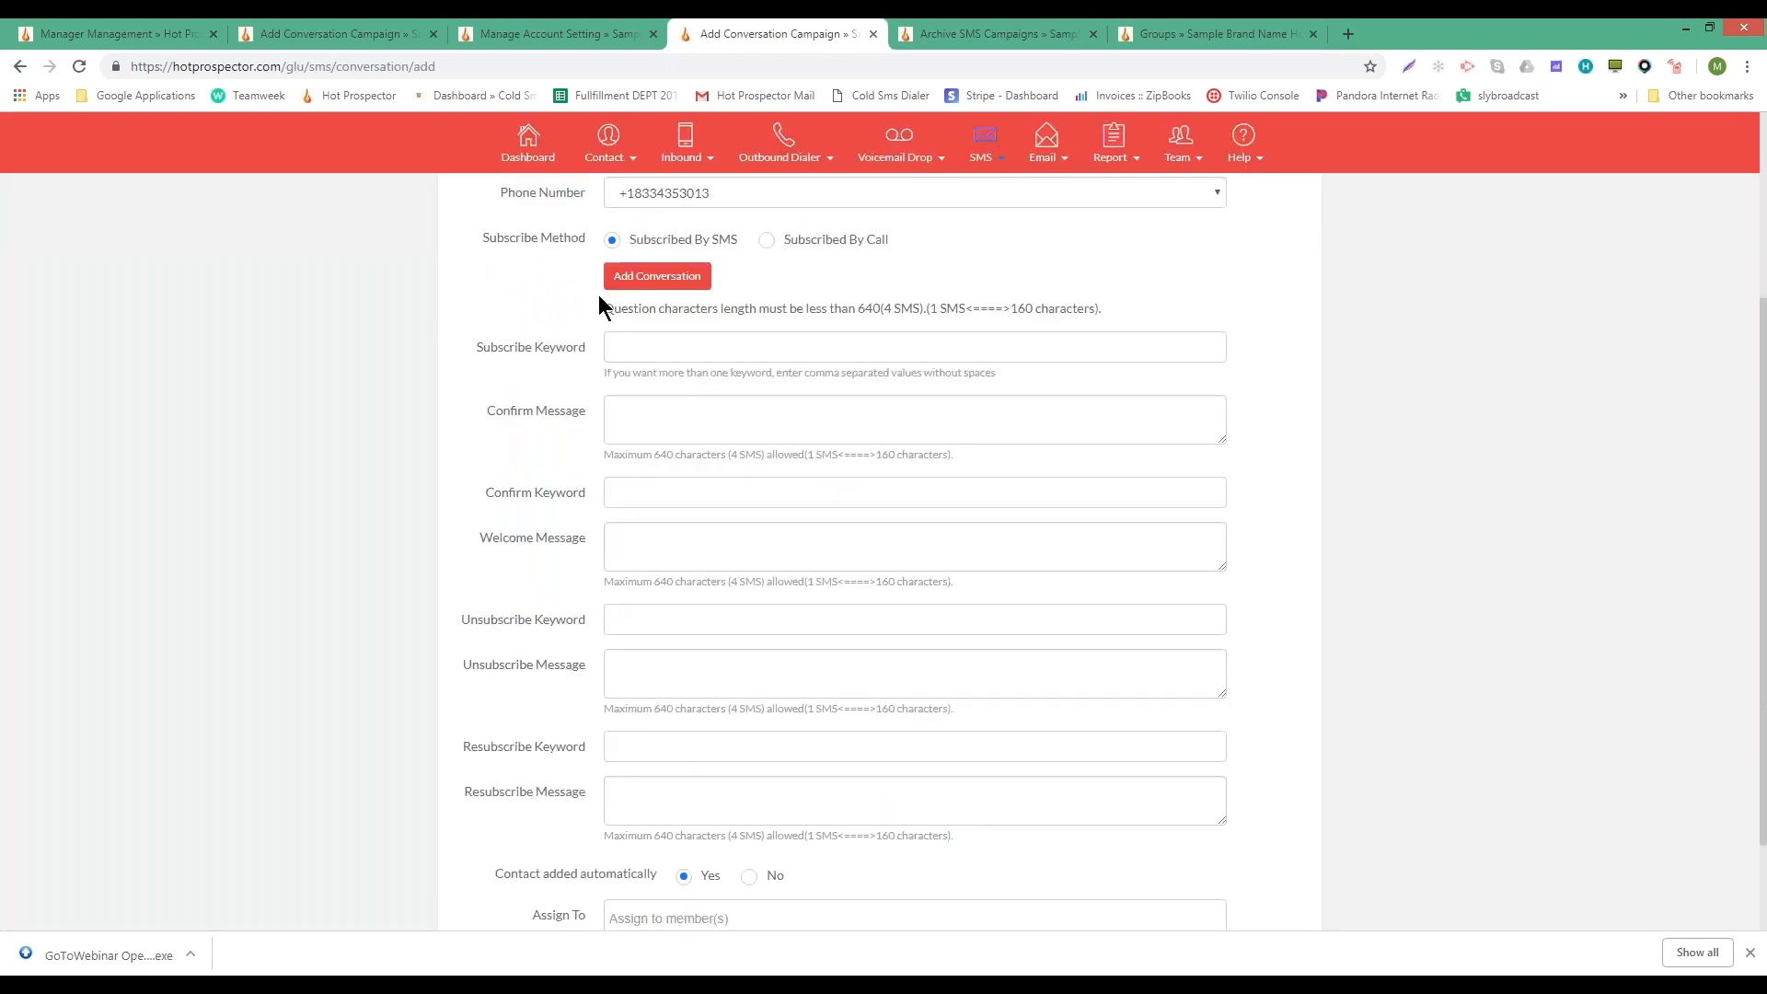
left_click(666, 347)
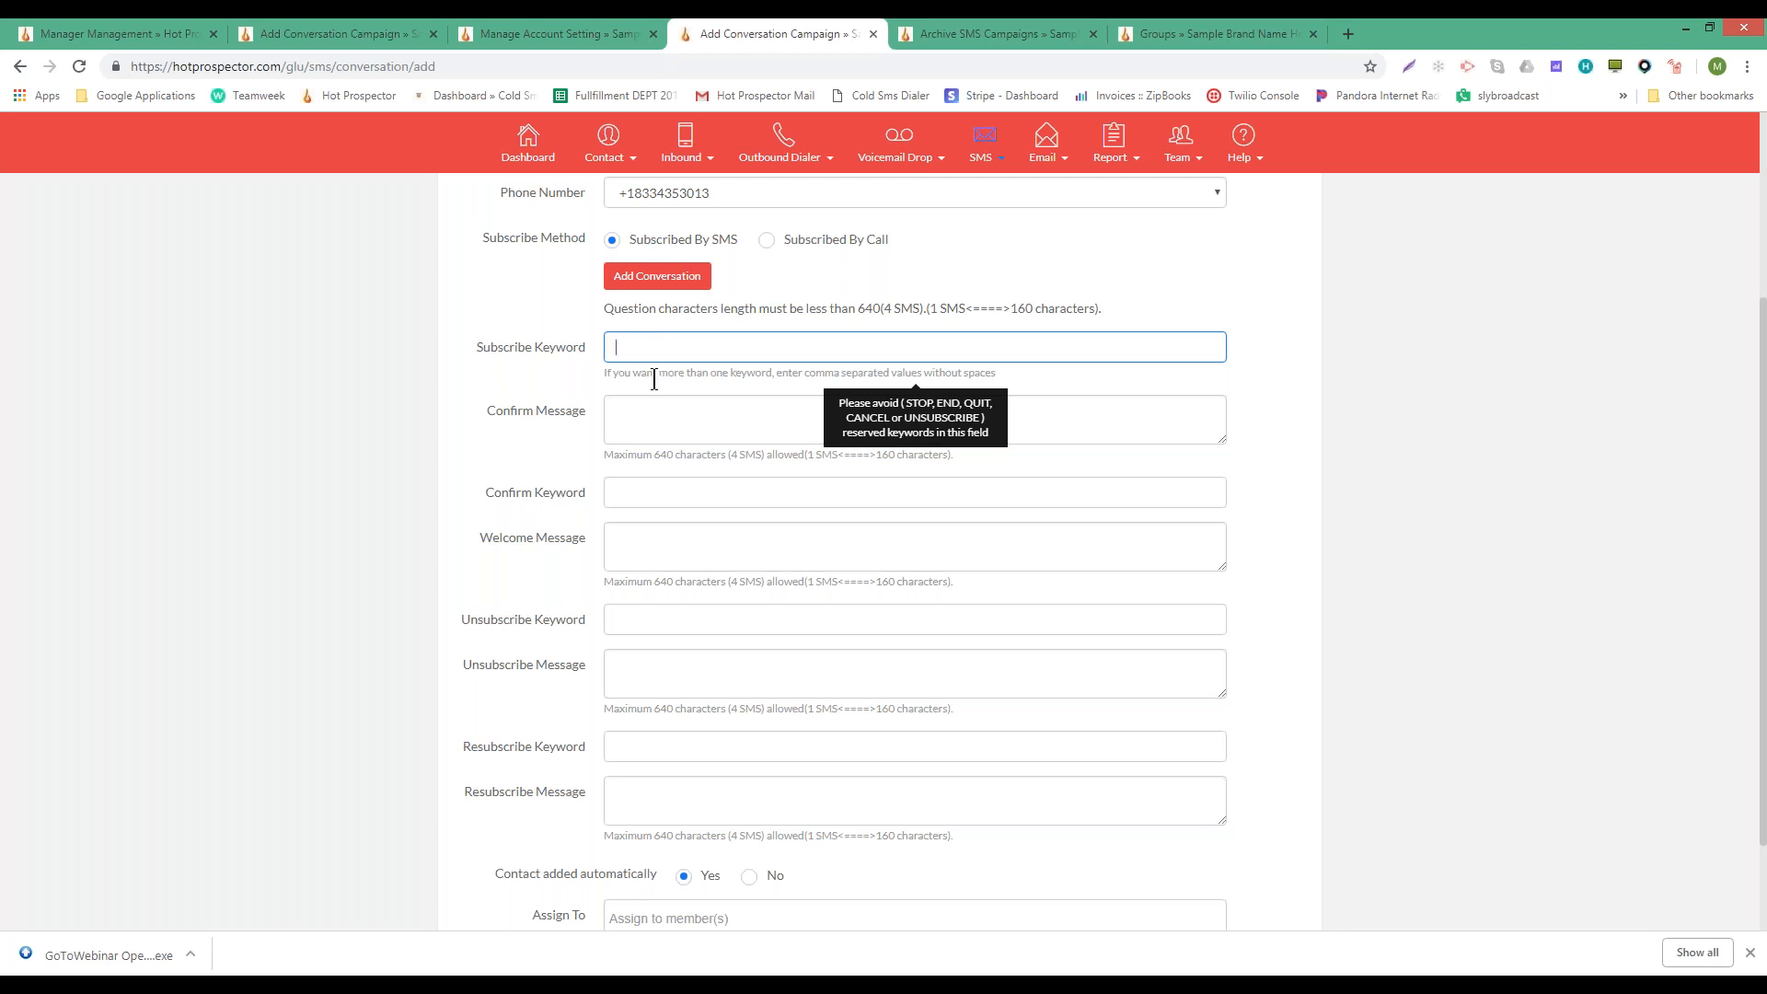
- Review the confirmation fields and reserved-keyword note, returning to the empty Subscribe Keyword field
left_click(635, 425)
left_click(623, 490)
left_click(619, 347)
left_click_drag(473, 344, 582, 348)
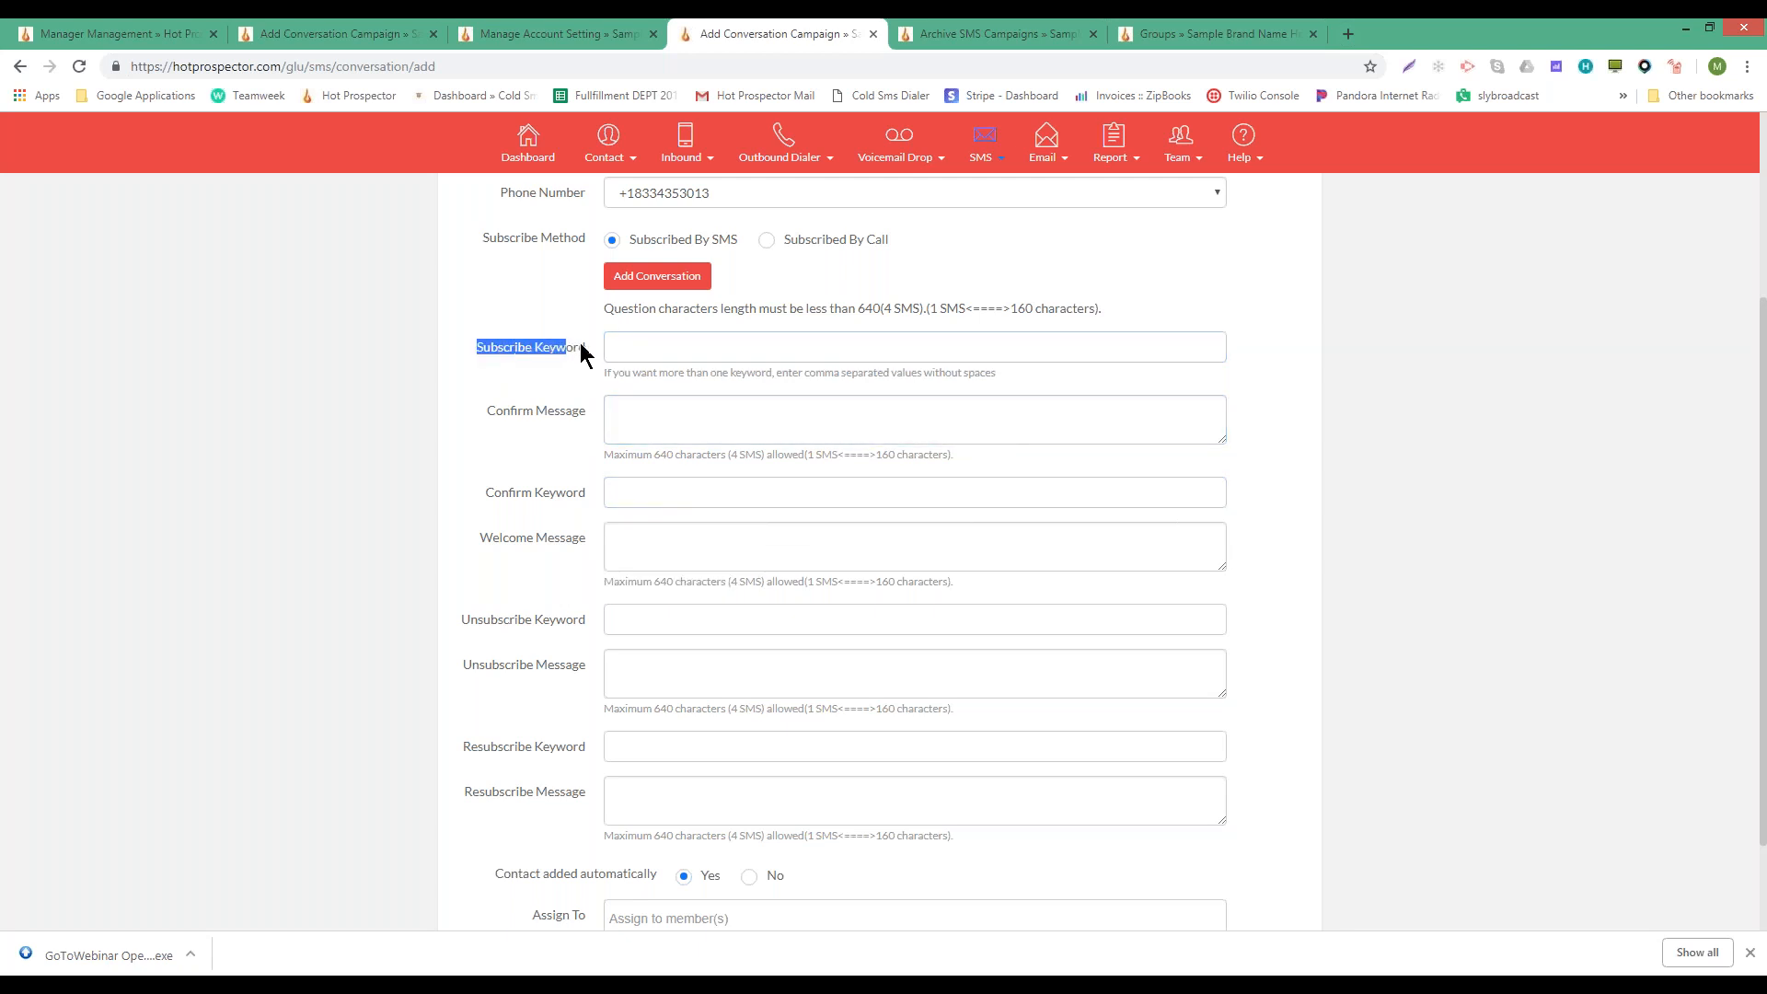
left_click(624, 349)
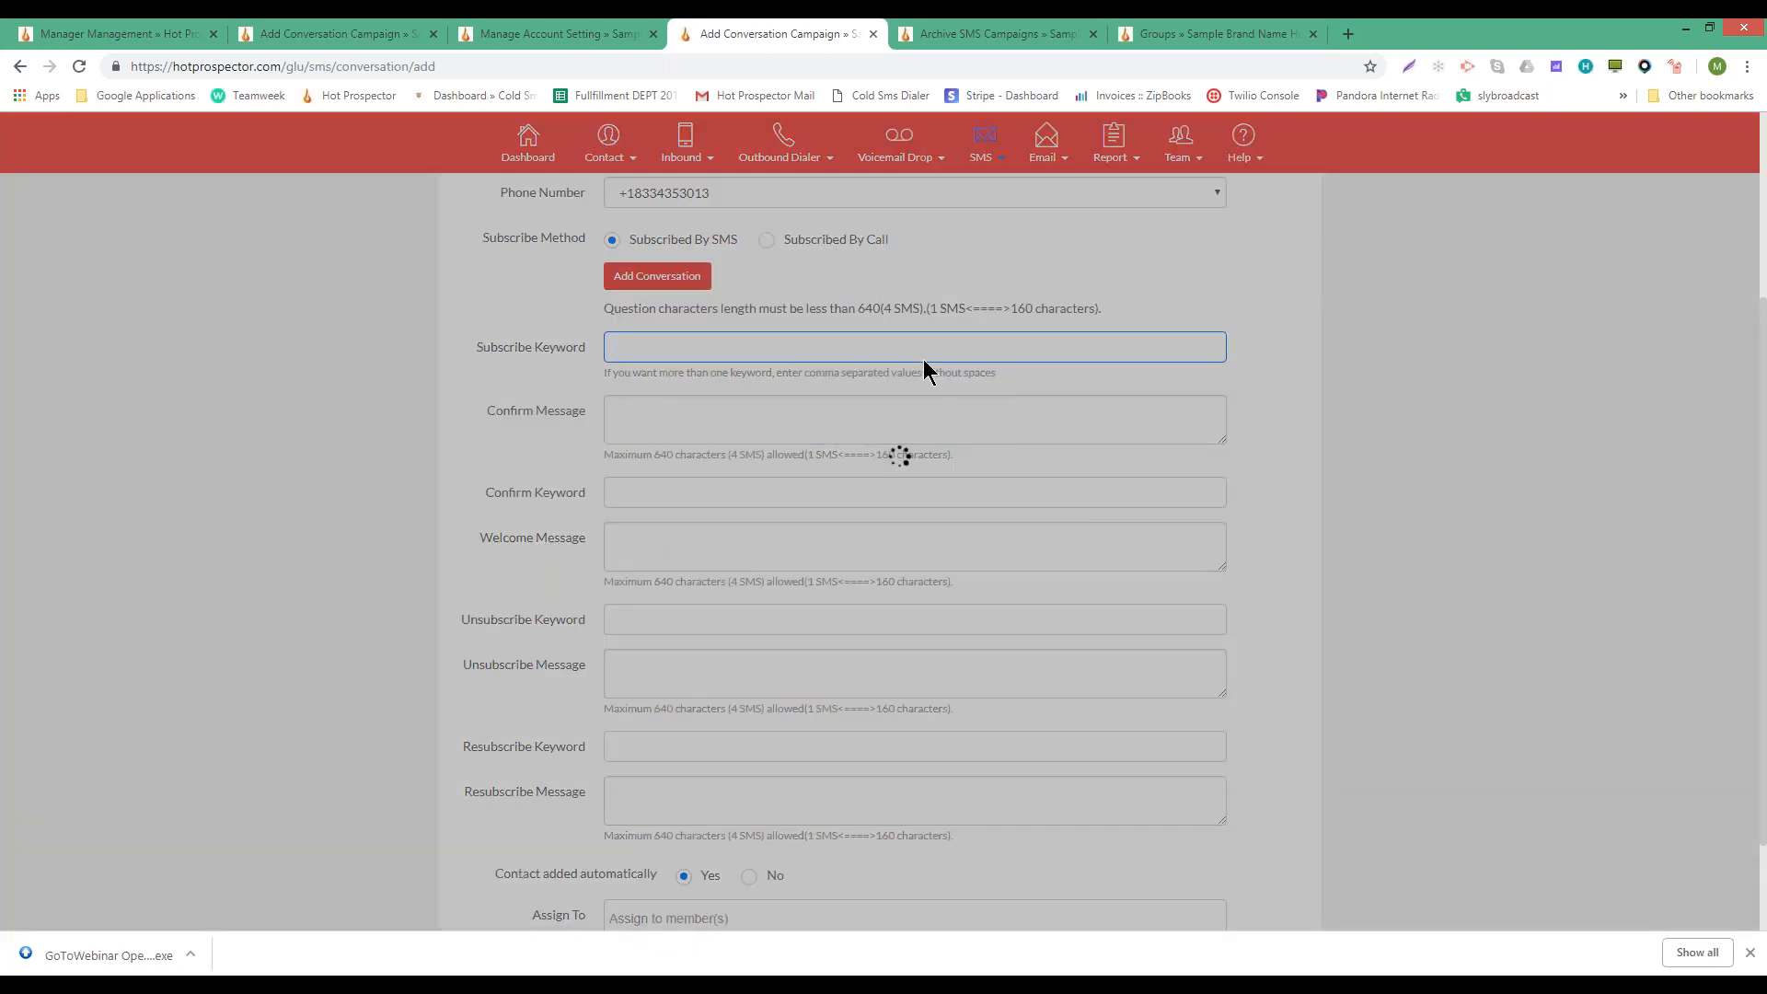
scroll(924, 359, "up", 3)
scroll(916, 534, "up", 1)
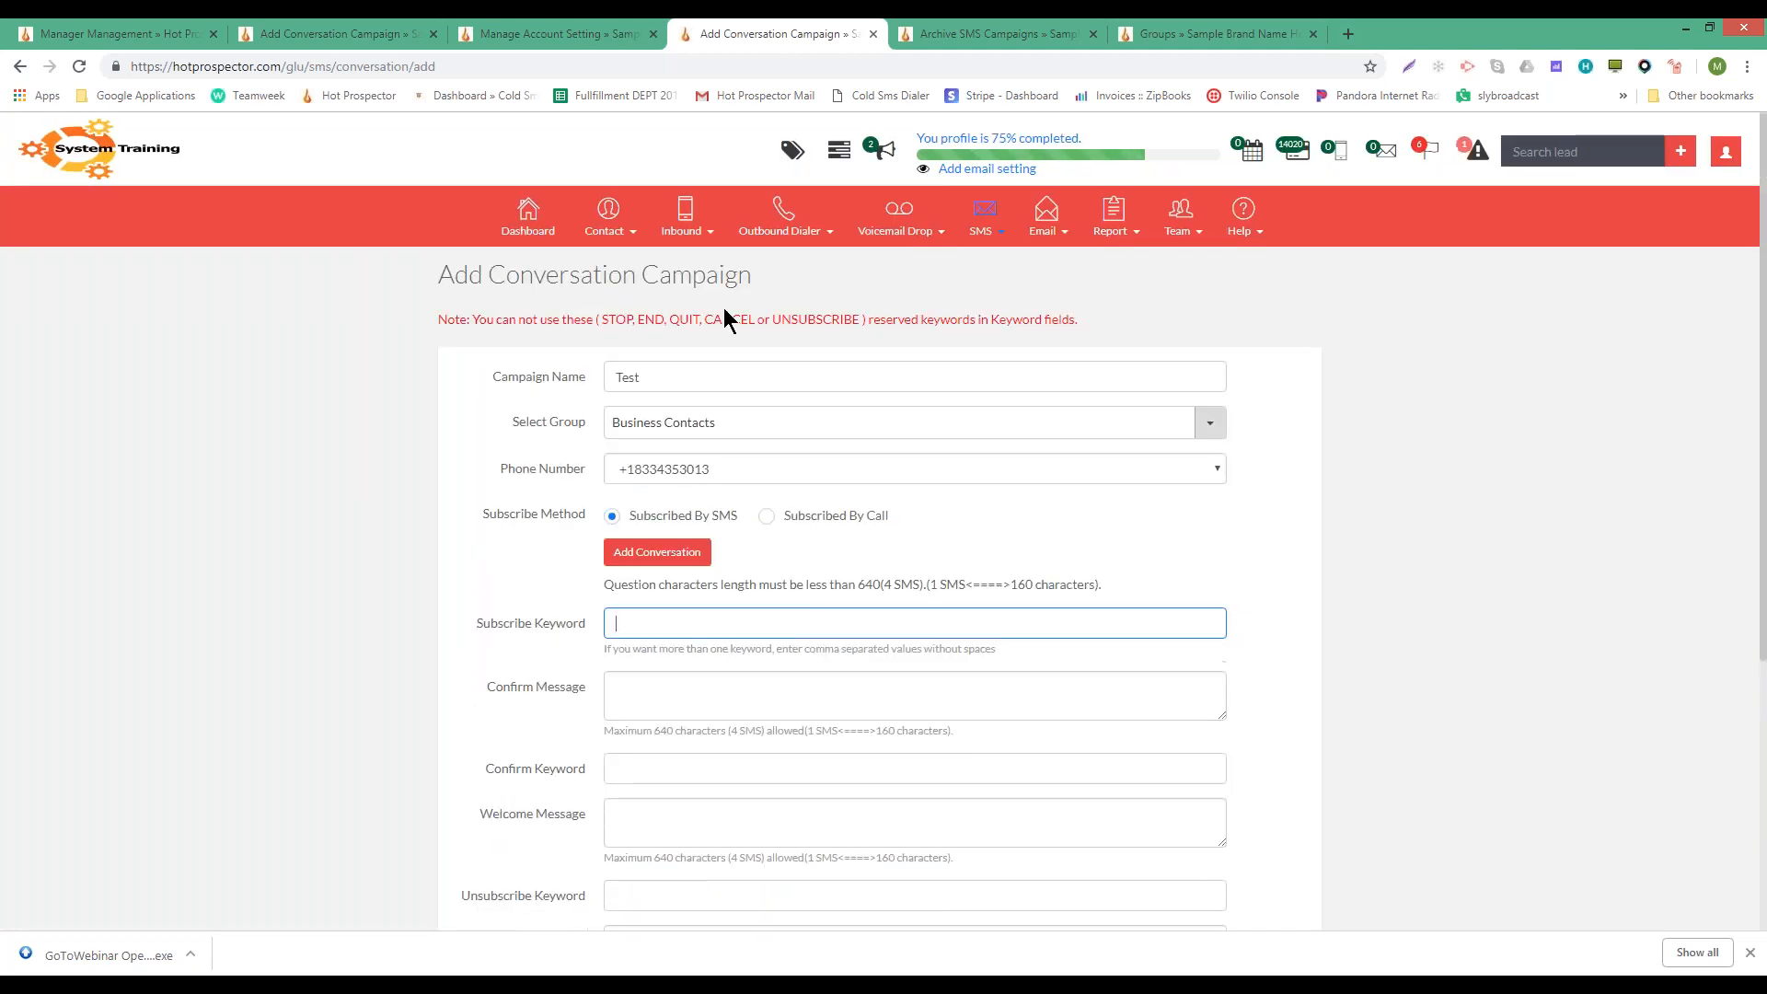
left_click_drag(599, 316, 865, 319)
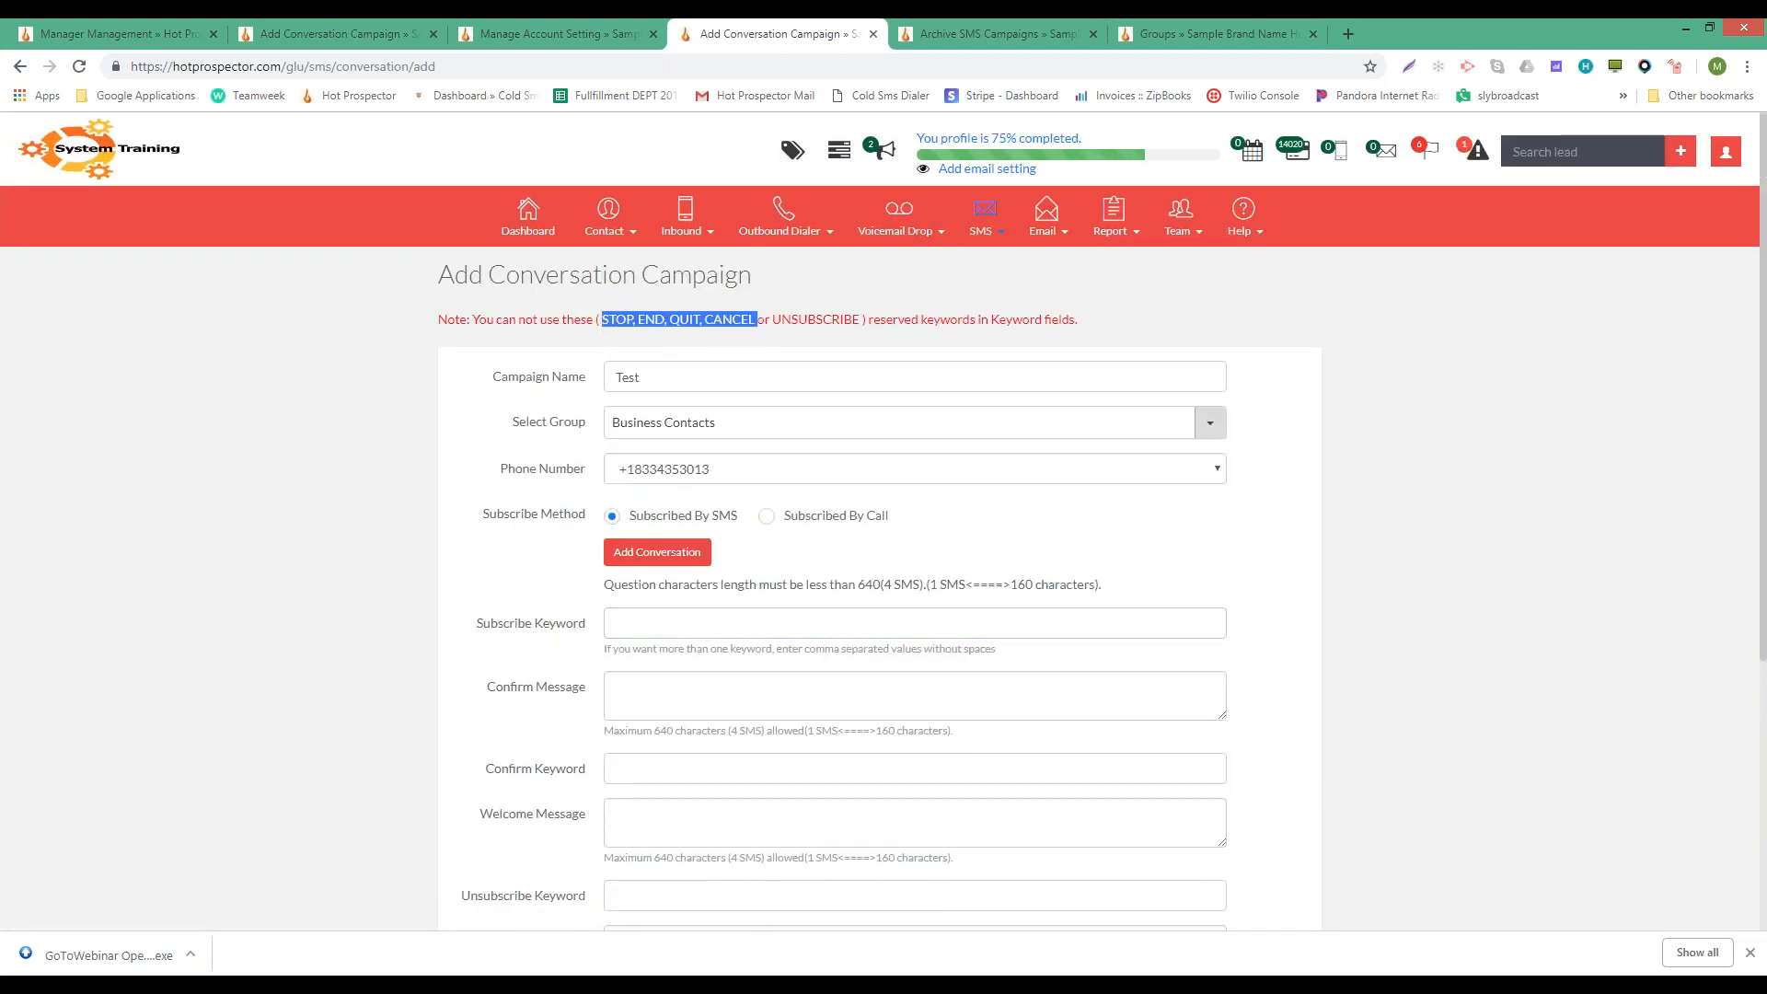
left_click(667, 629)
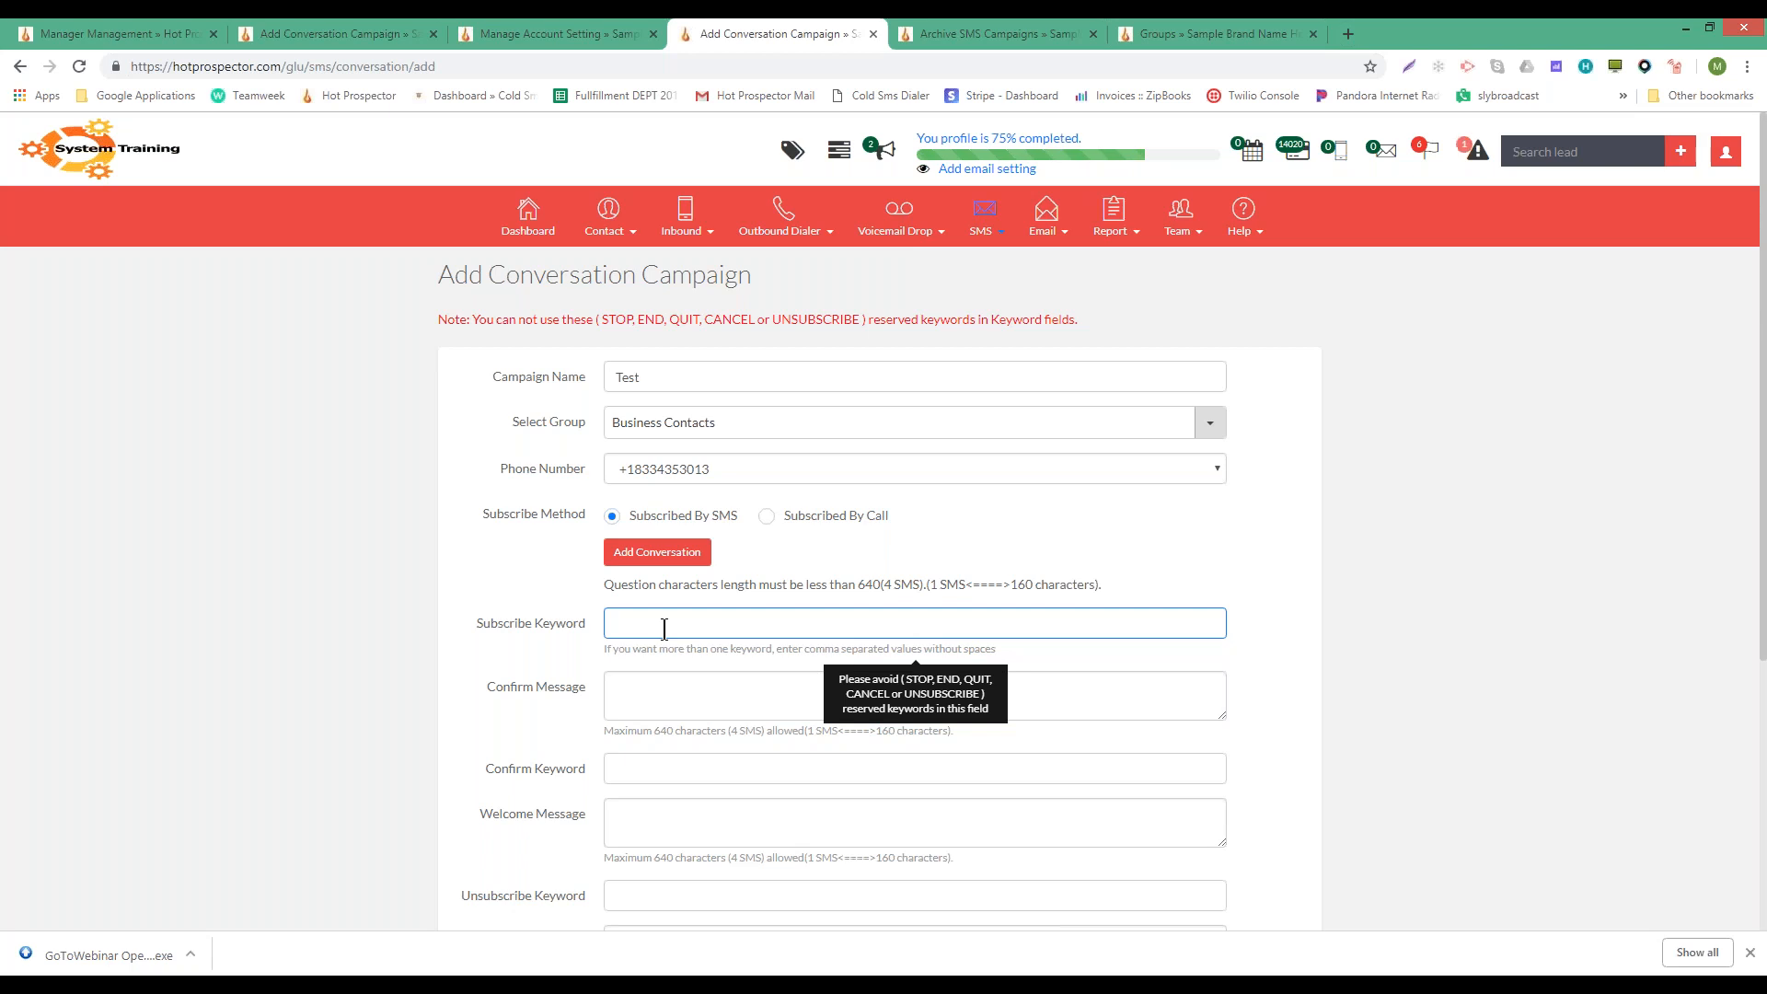
- Type 'Enter' as the campaign's subscribe keyword
type("E")
type("Enter")
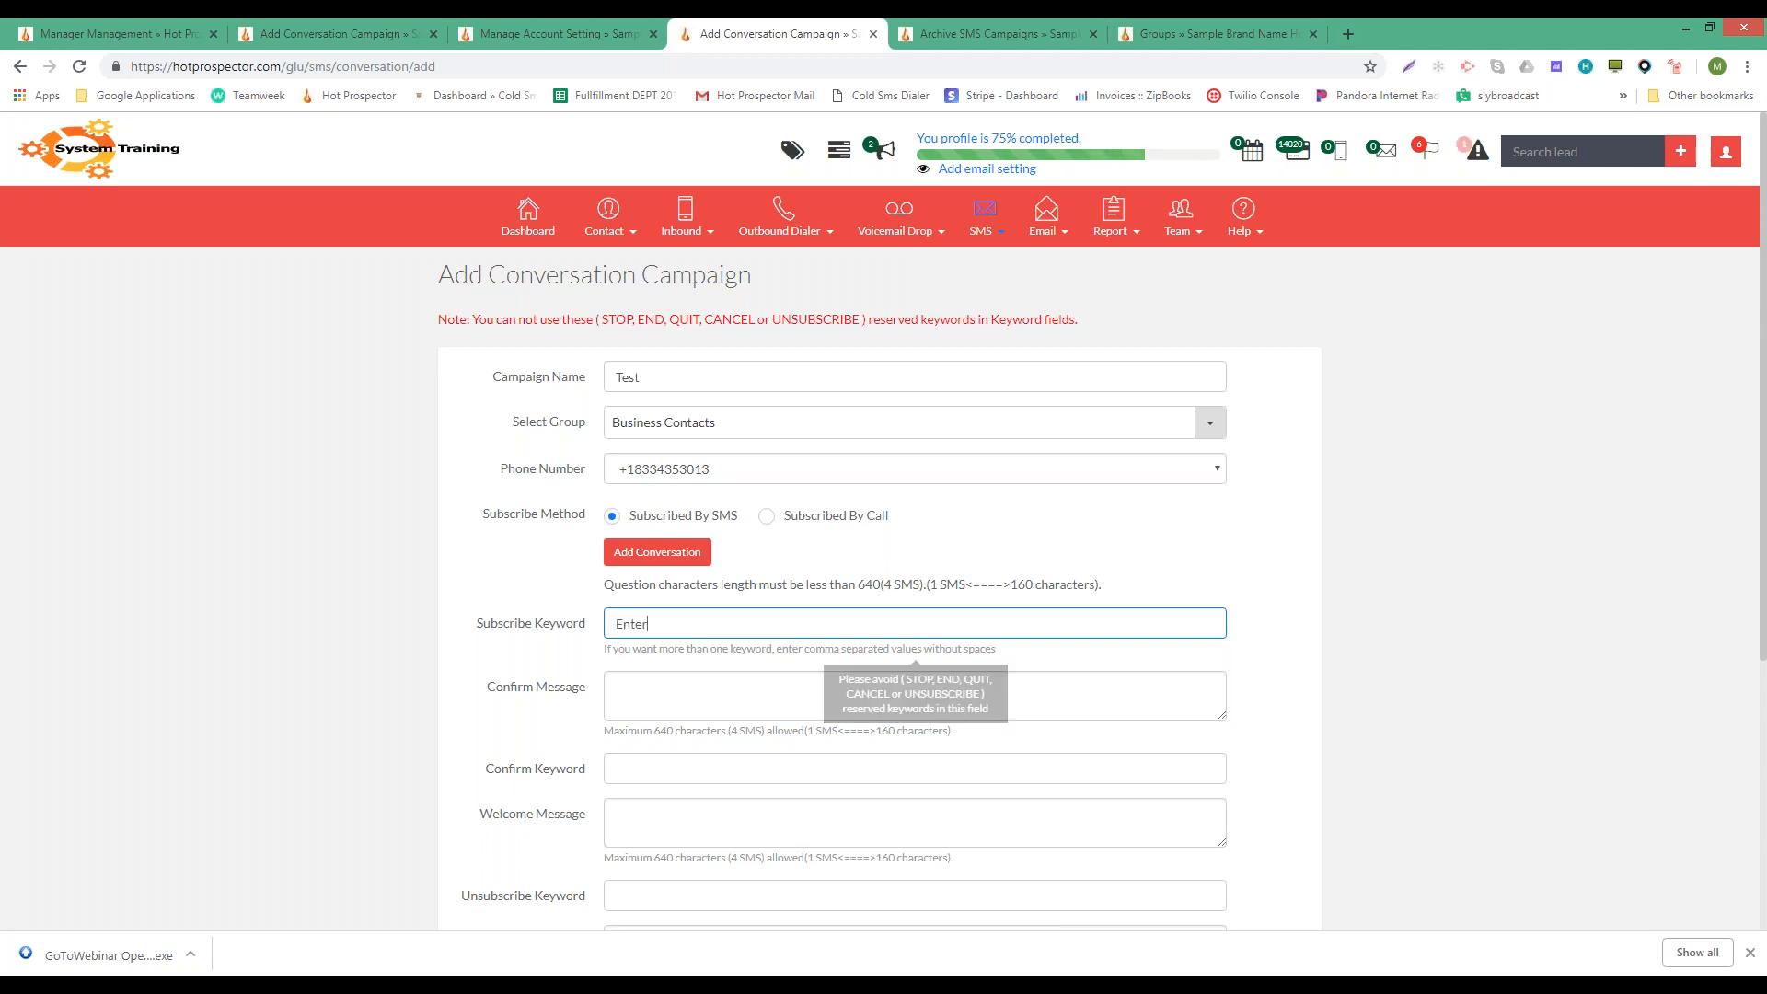
left_click(624, 683)
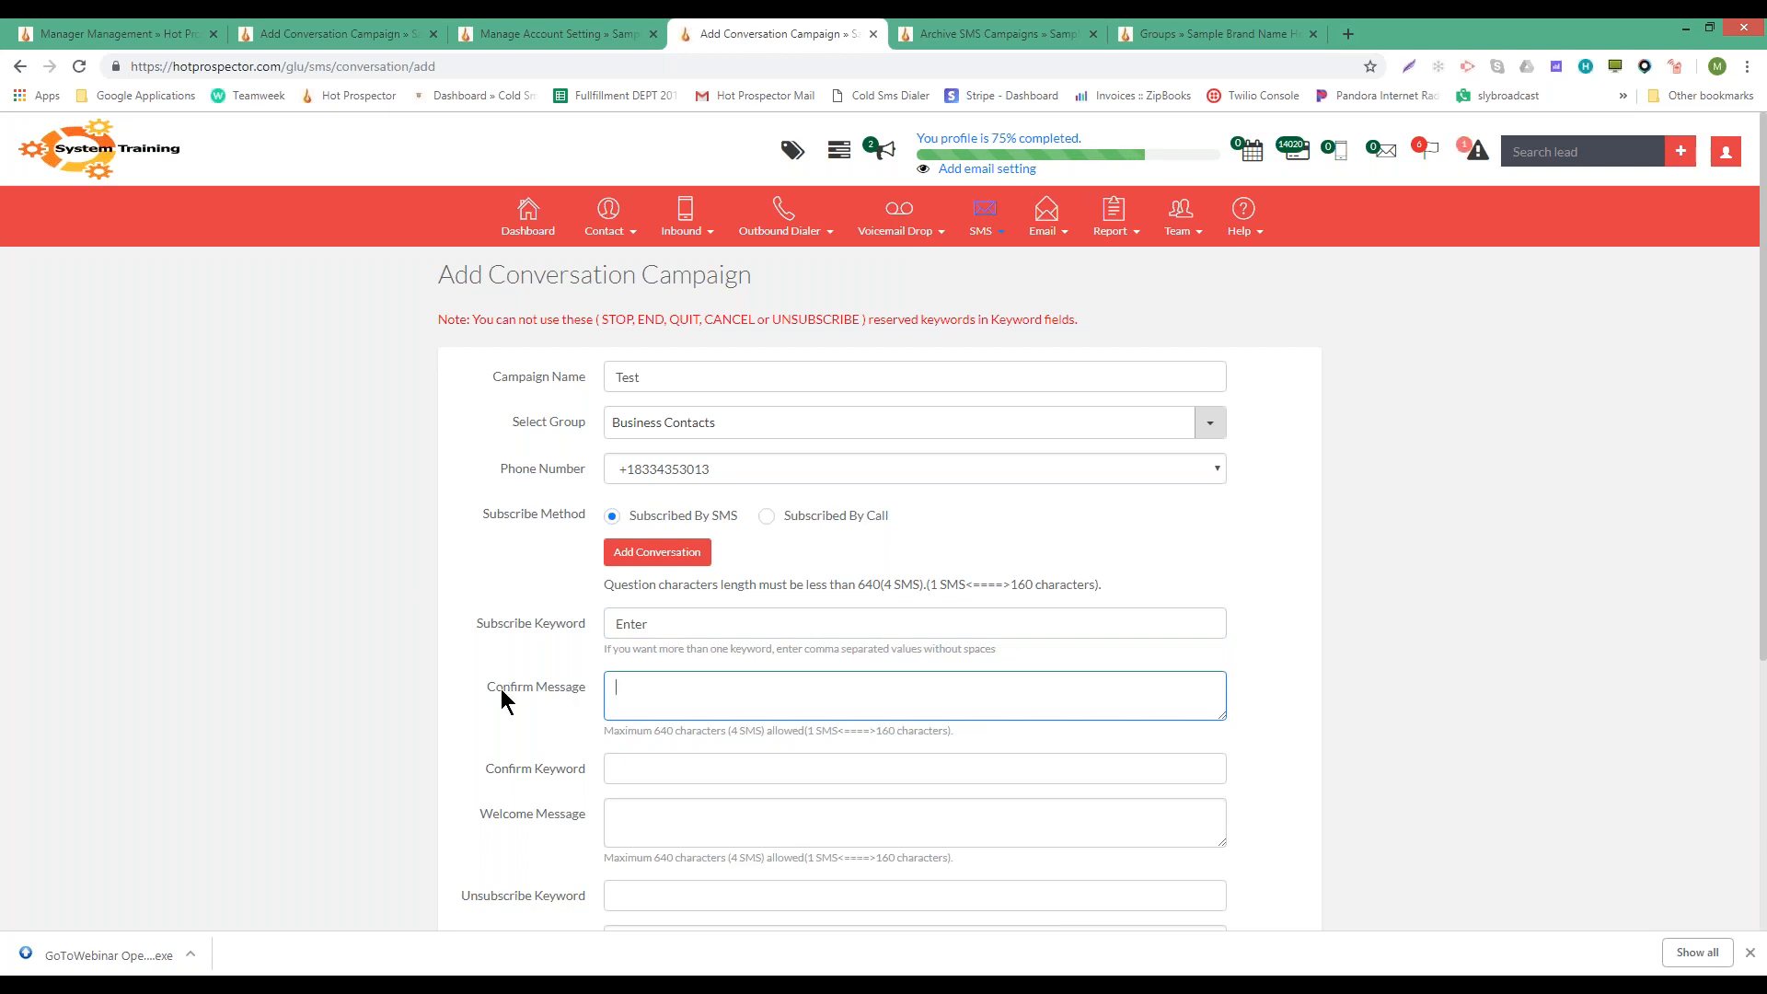
scroll(639, 689, "down", 1)
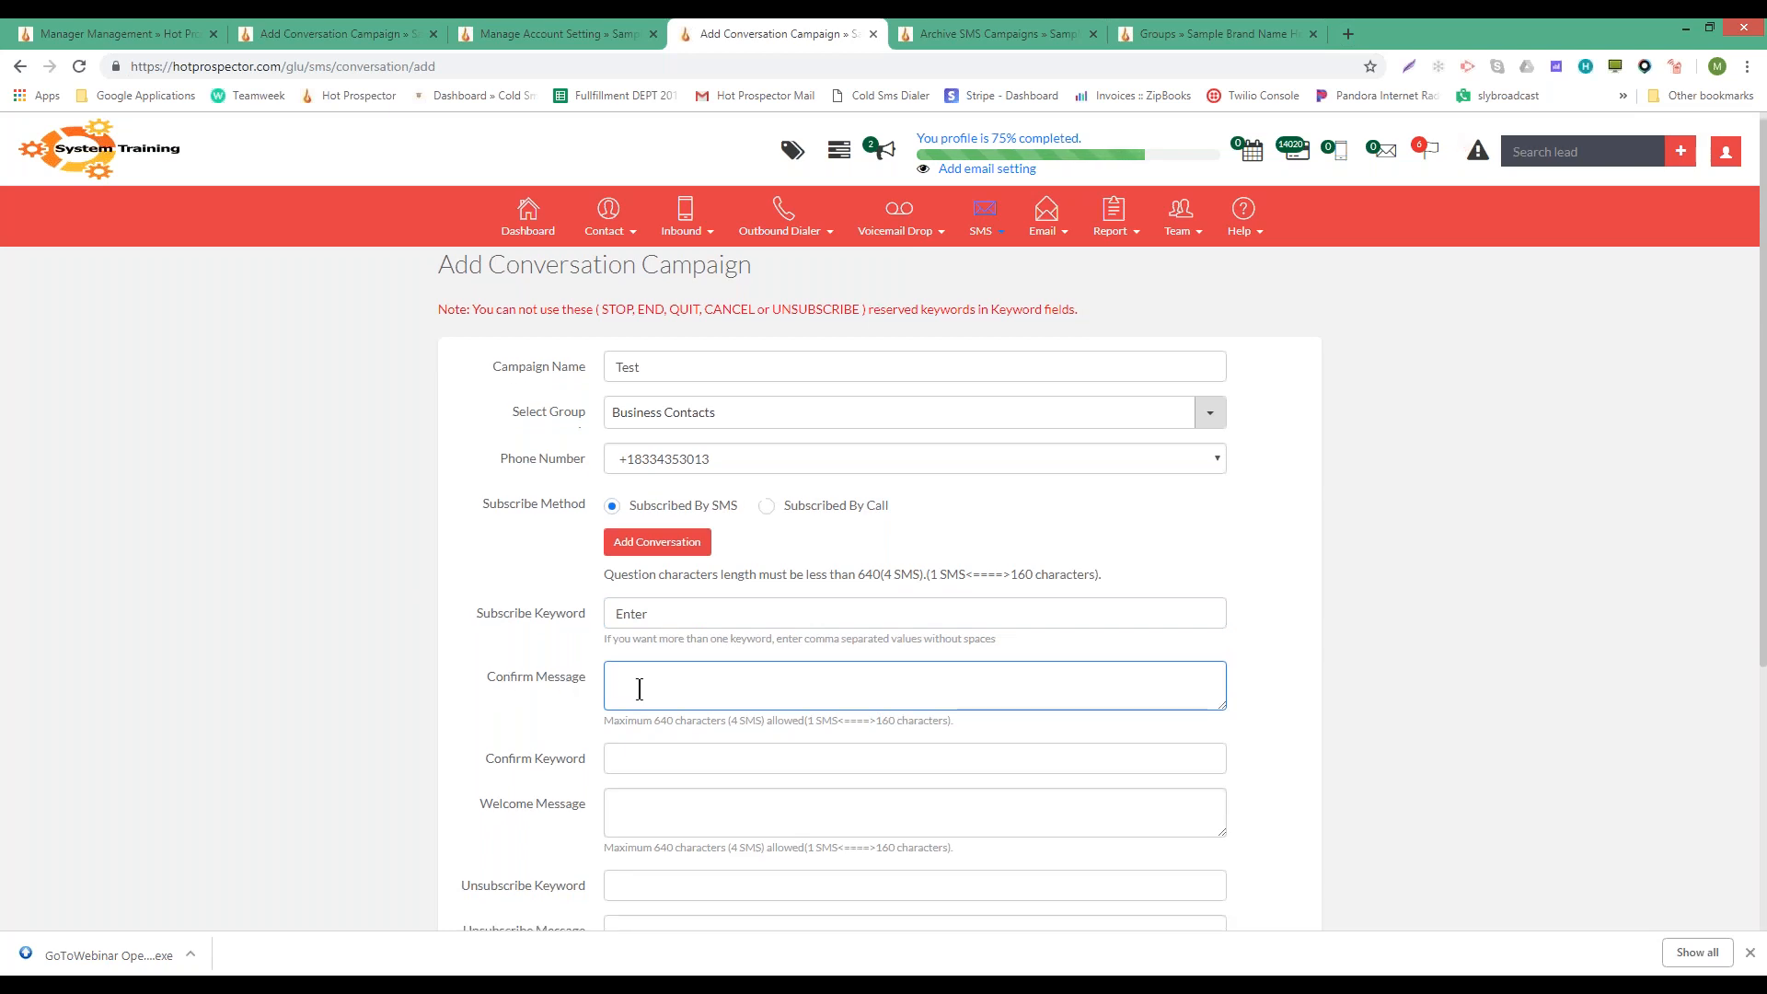
scroll(639, 689, "down", 1)
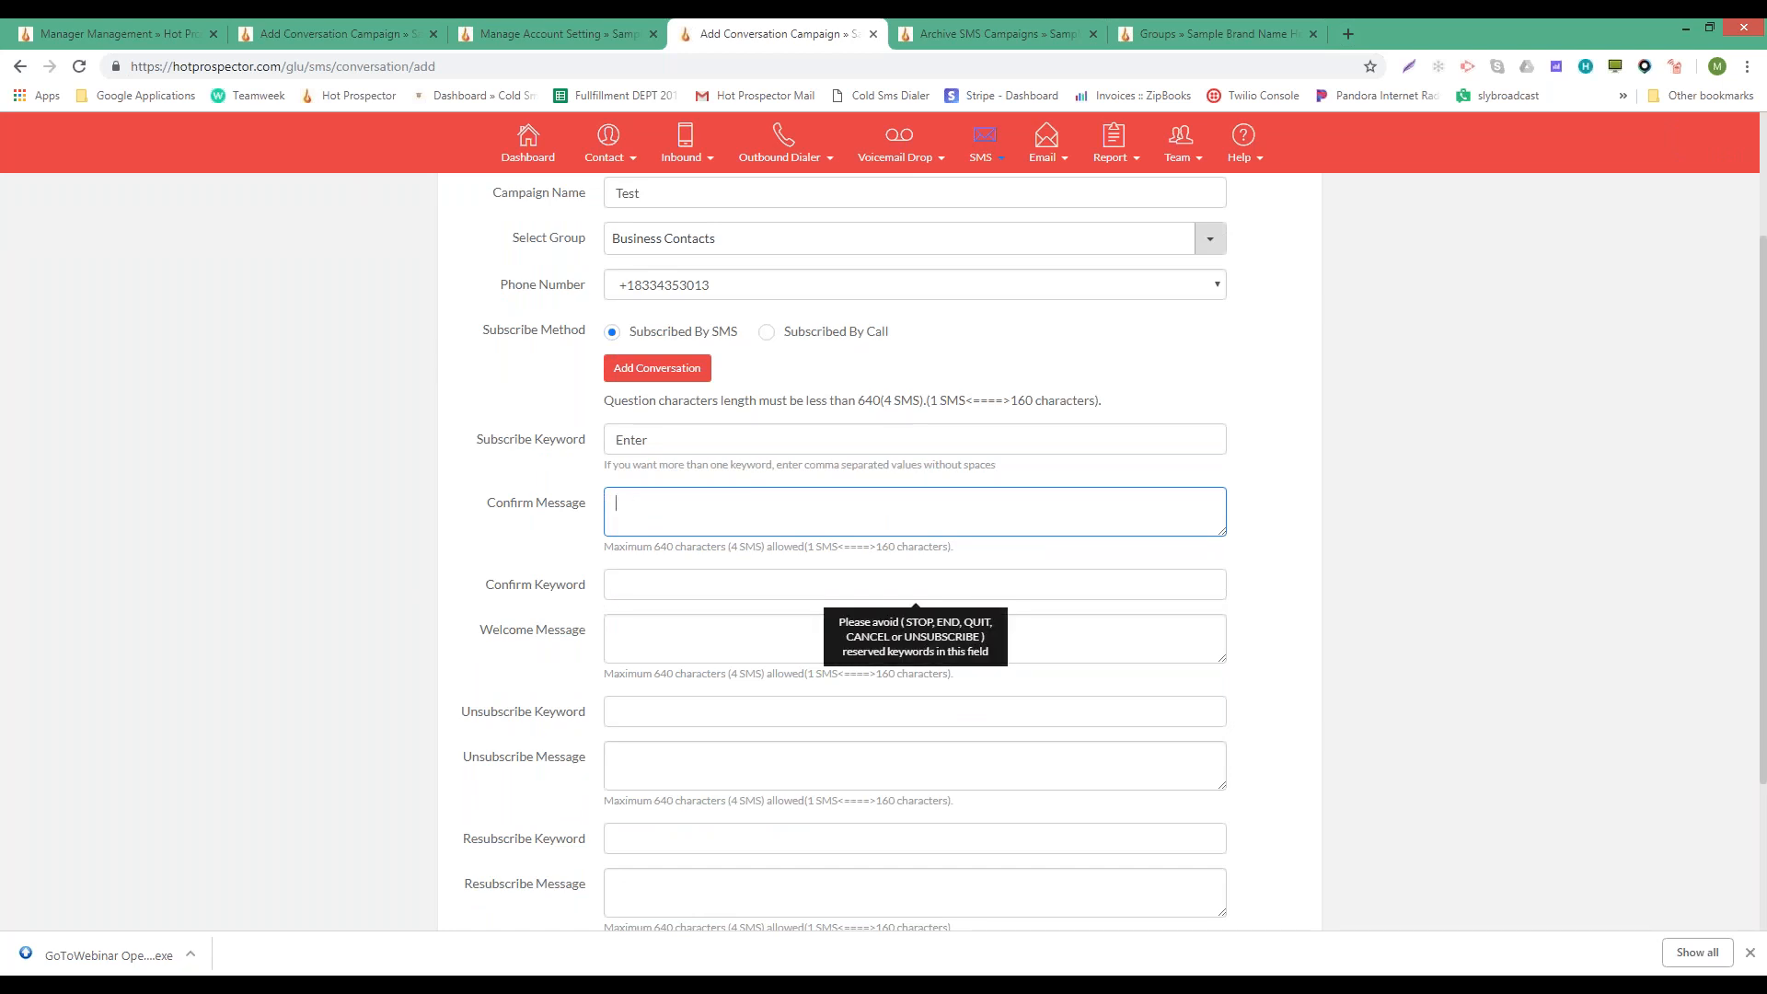
- Review the confirm keyword and confirmation message fields, then add the first question row
left_click(657, 583)
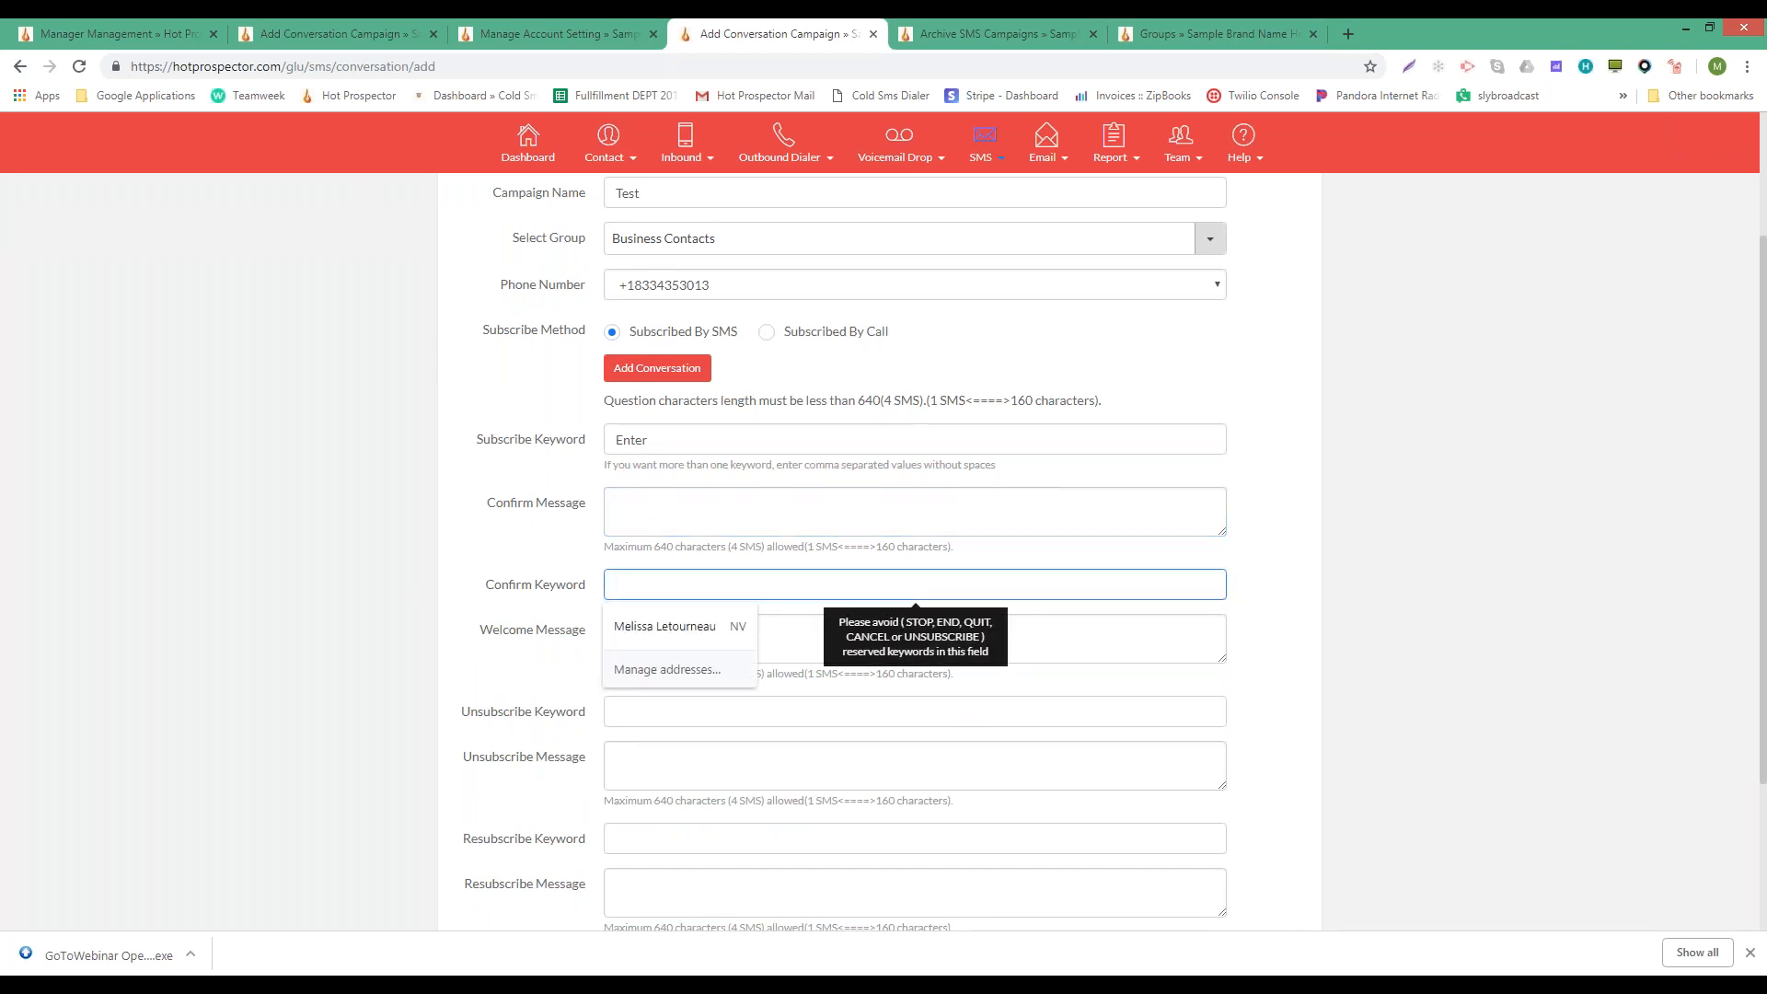
double_click(643, 439)
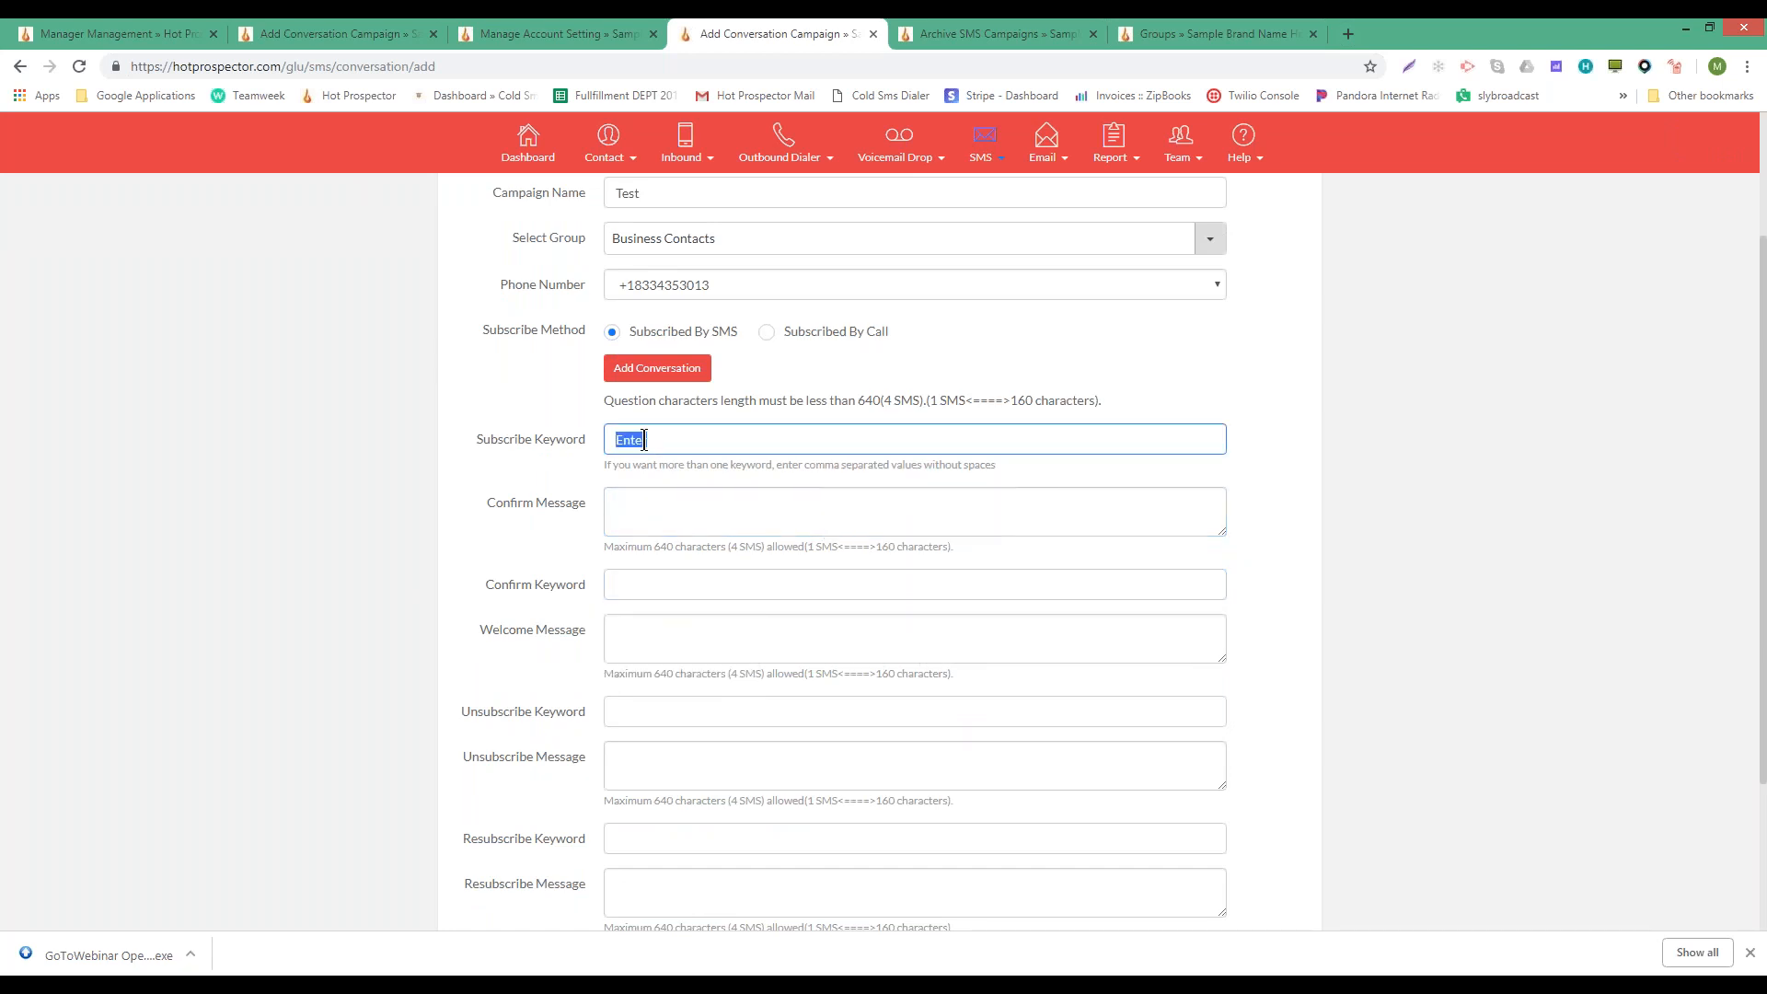
left_click(642, 583)
left_click(646, 440)
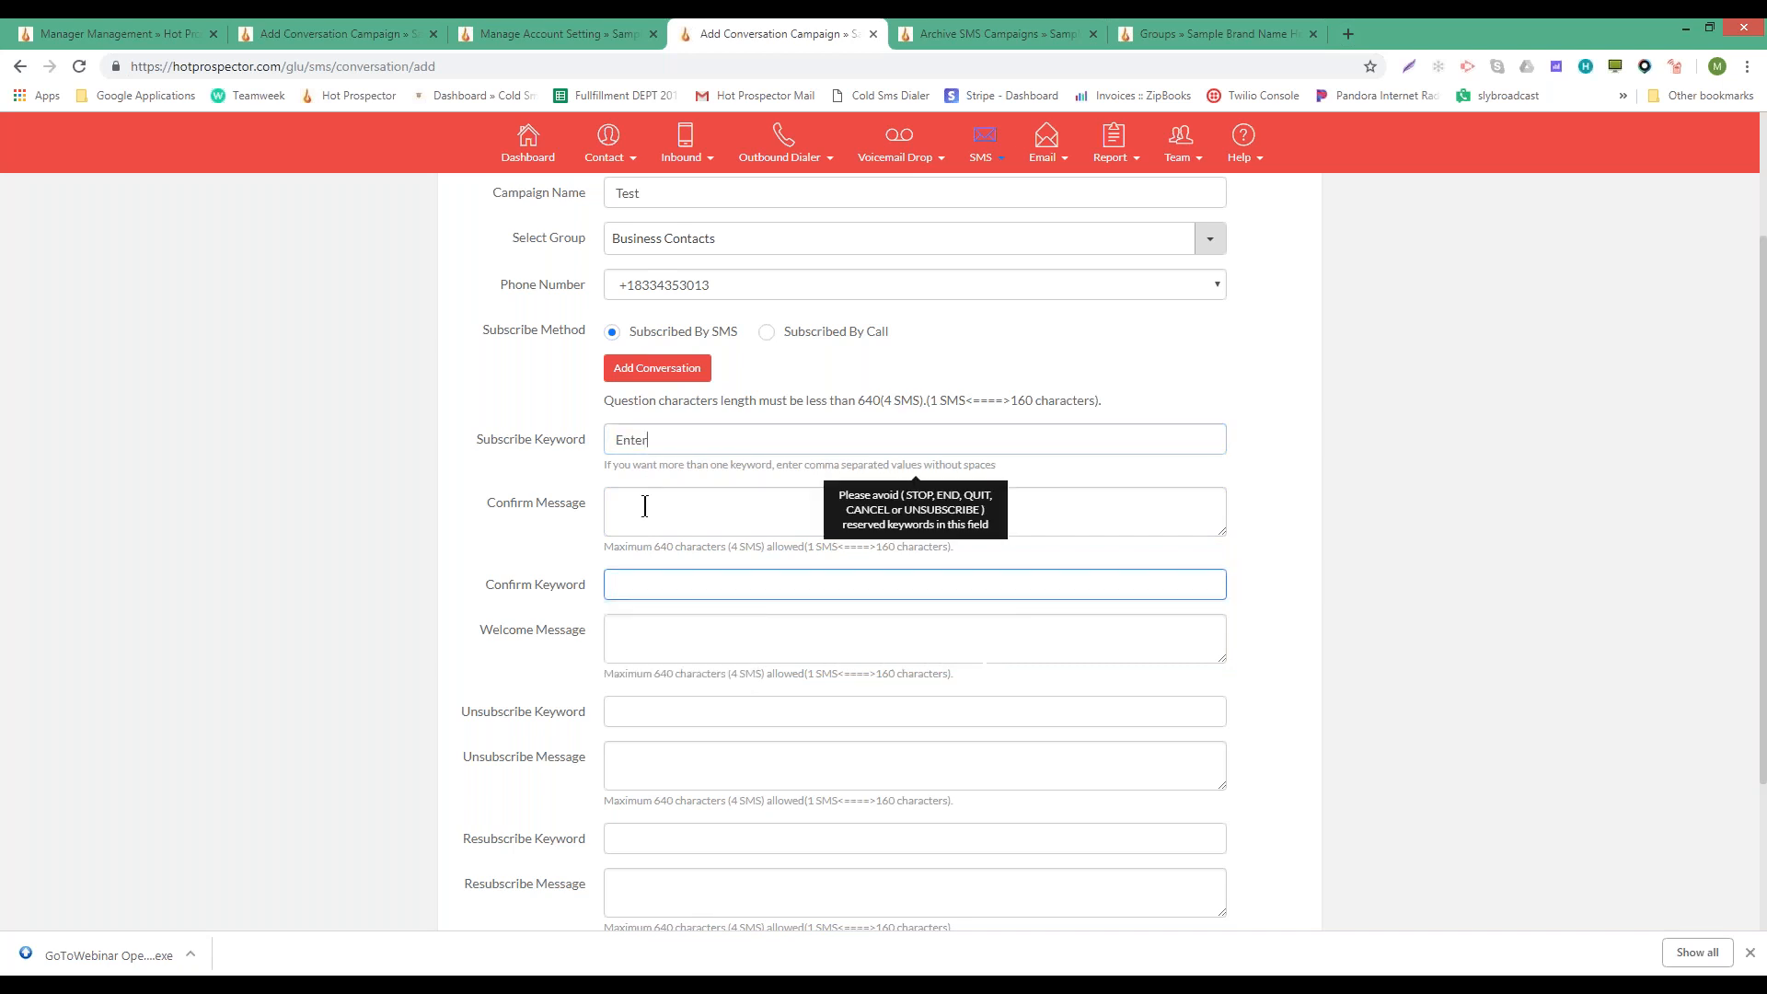
left_click(629, 507)
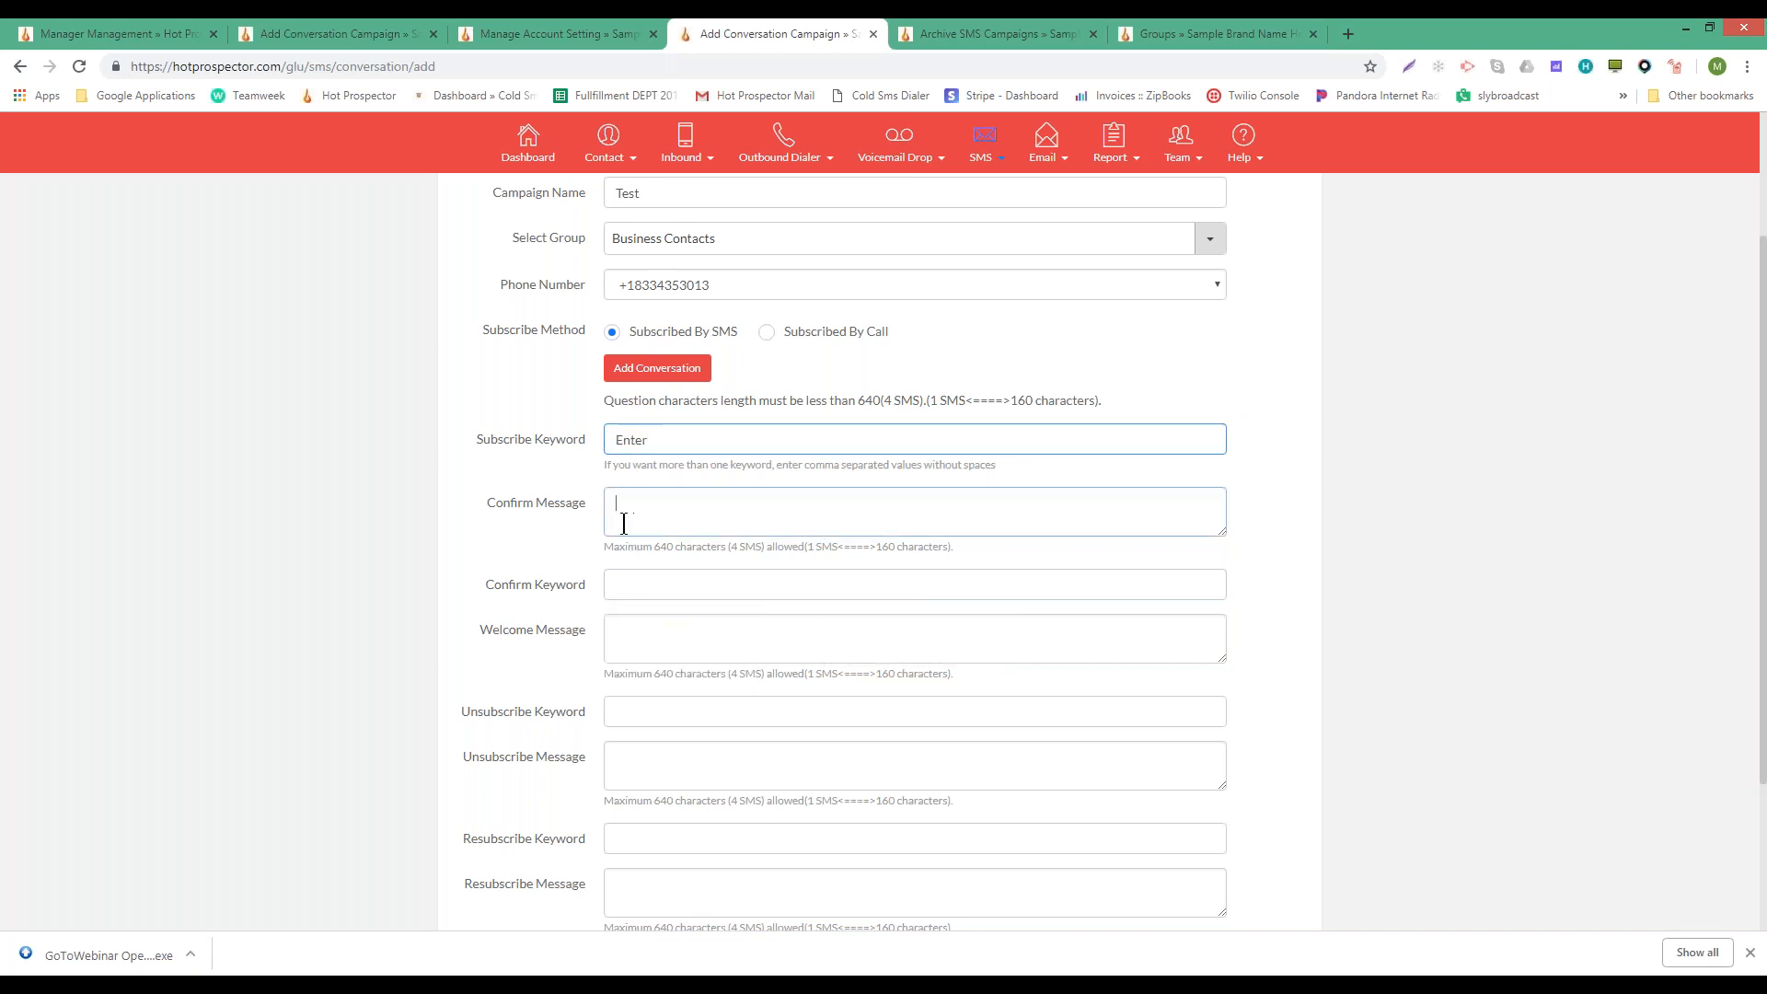
left_click(635, 584)
left_click(670, 442)
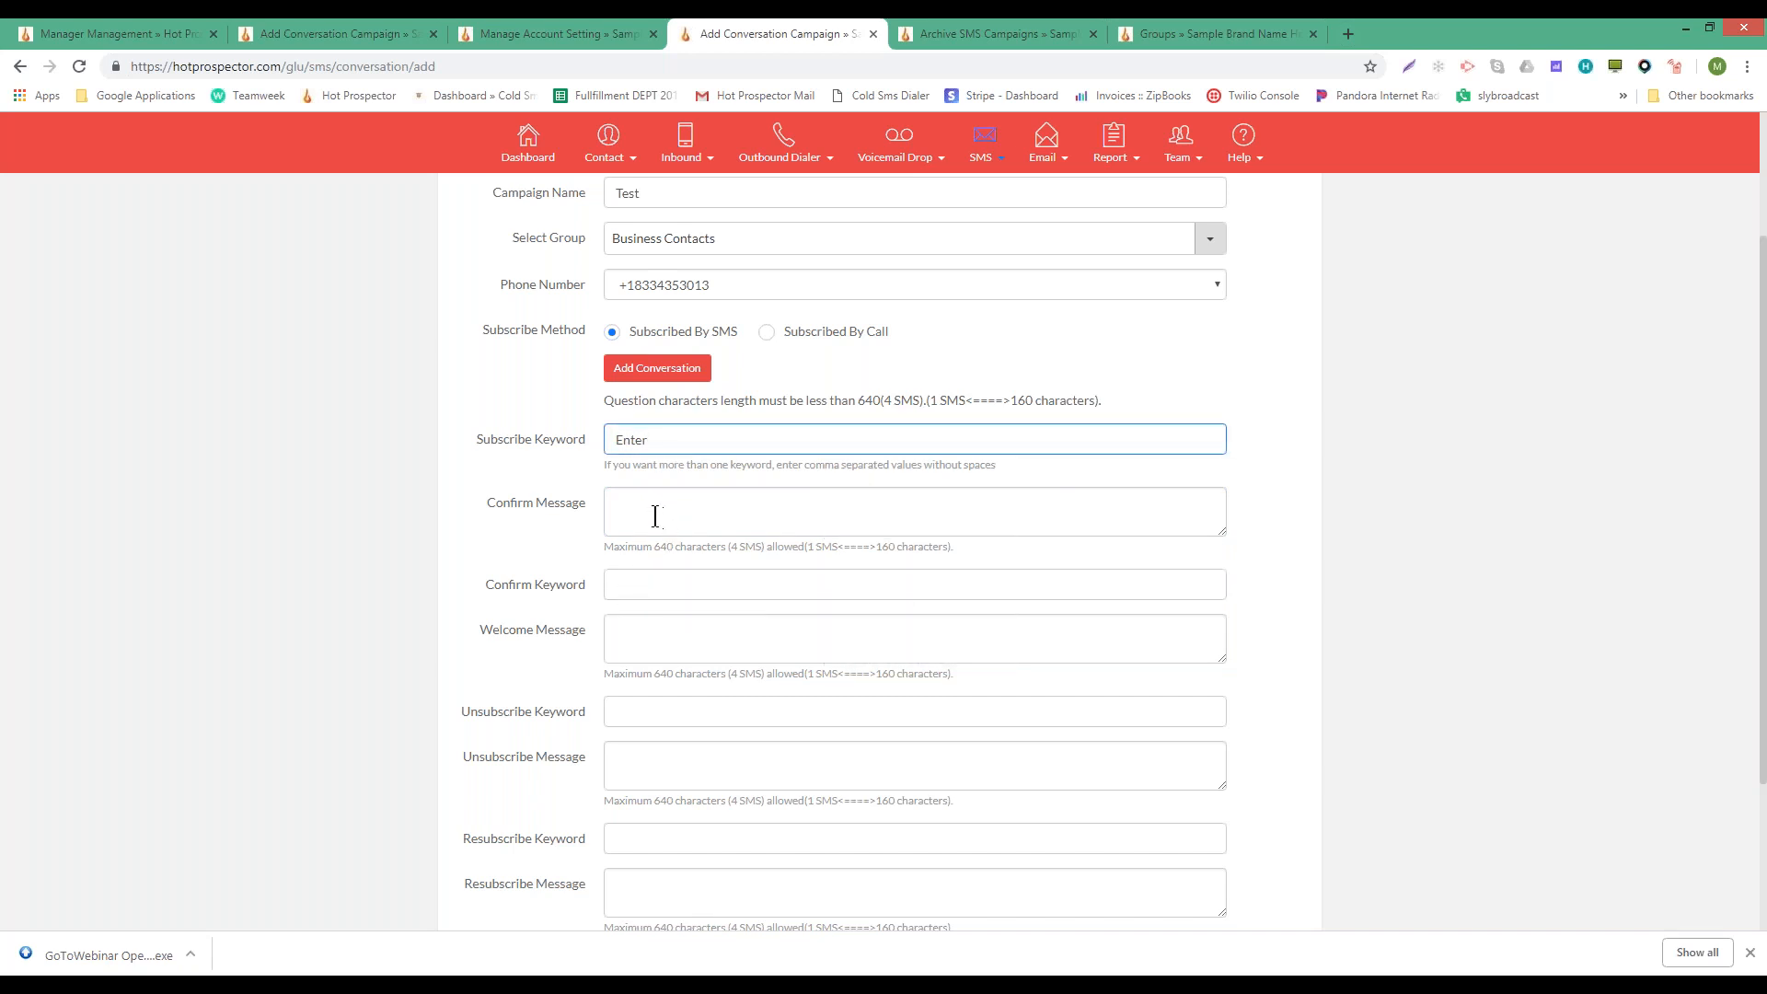
left_click(622, 507)
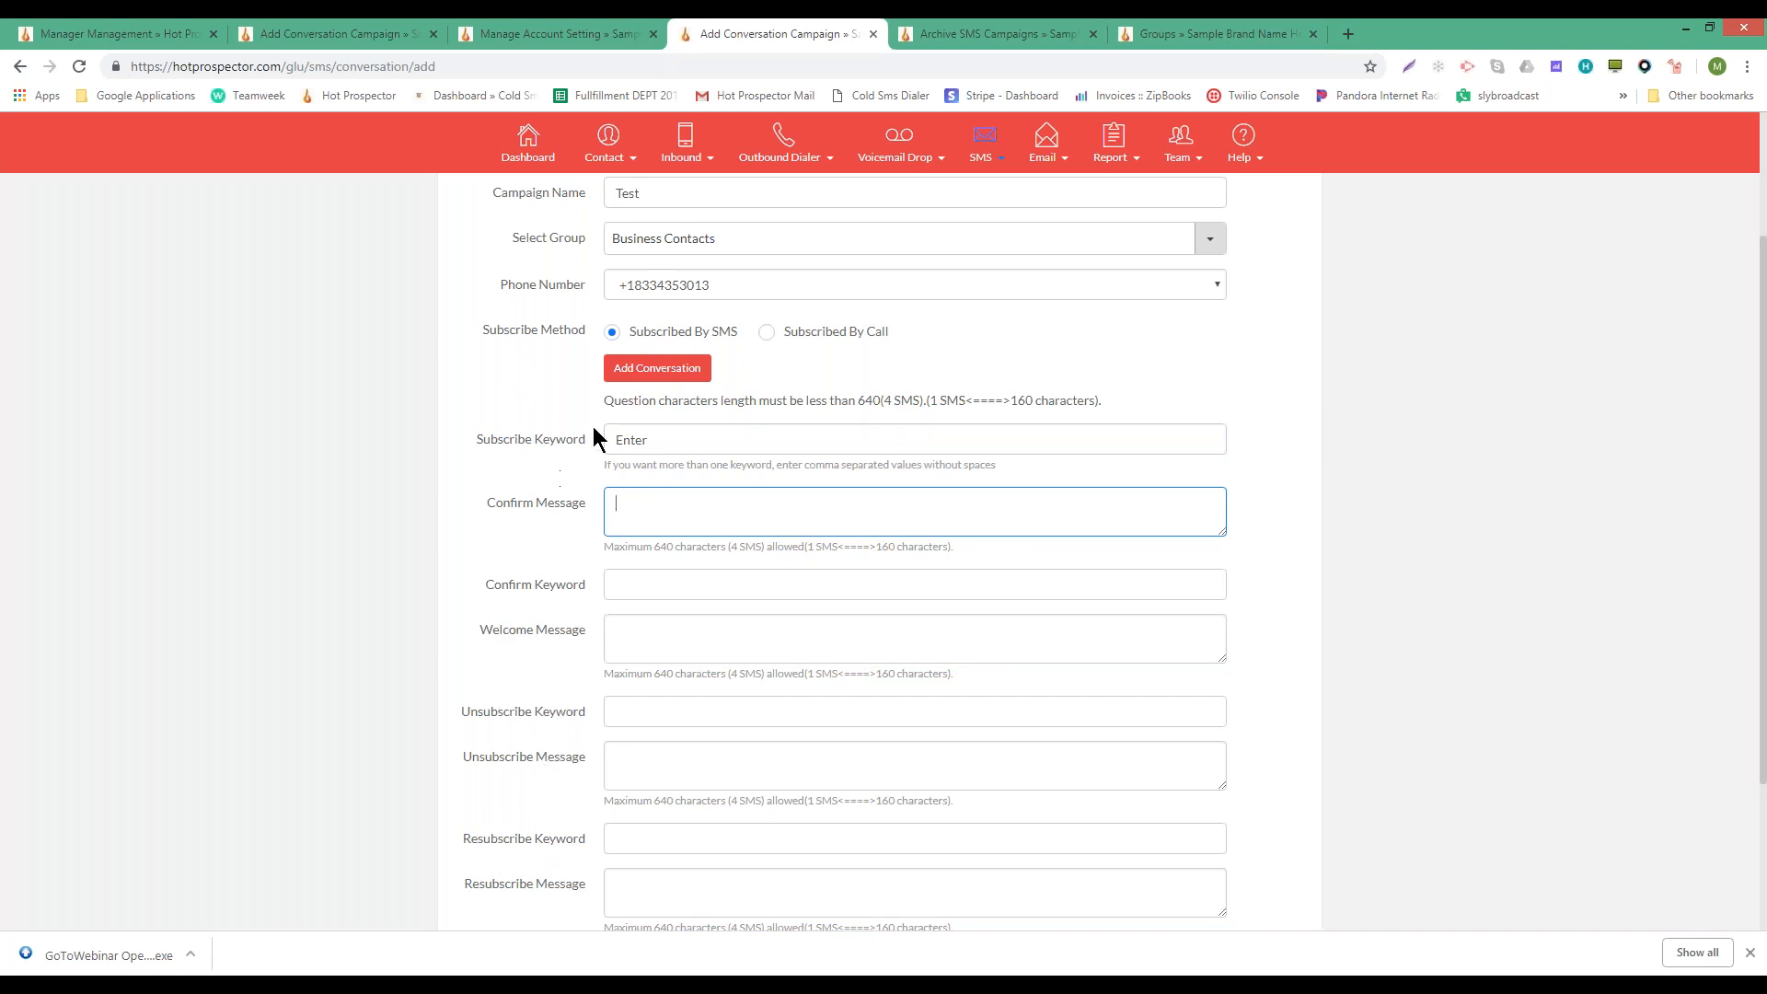
left_click(668, 373)
- Add more question rows to the conversation
left_click(668, 373)
left_click(668, 373)
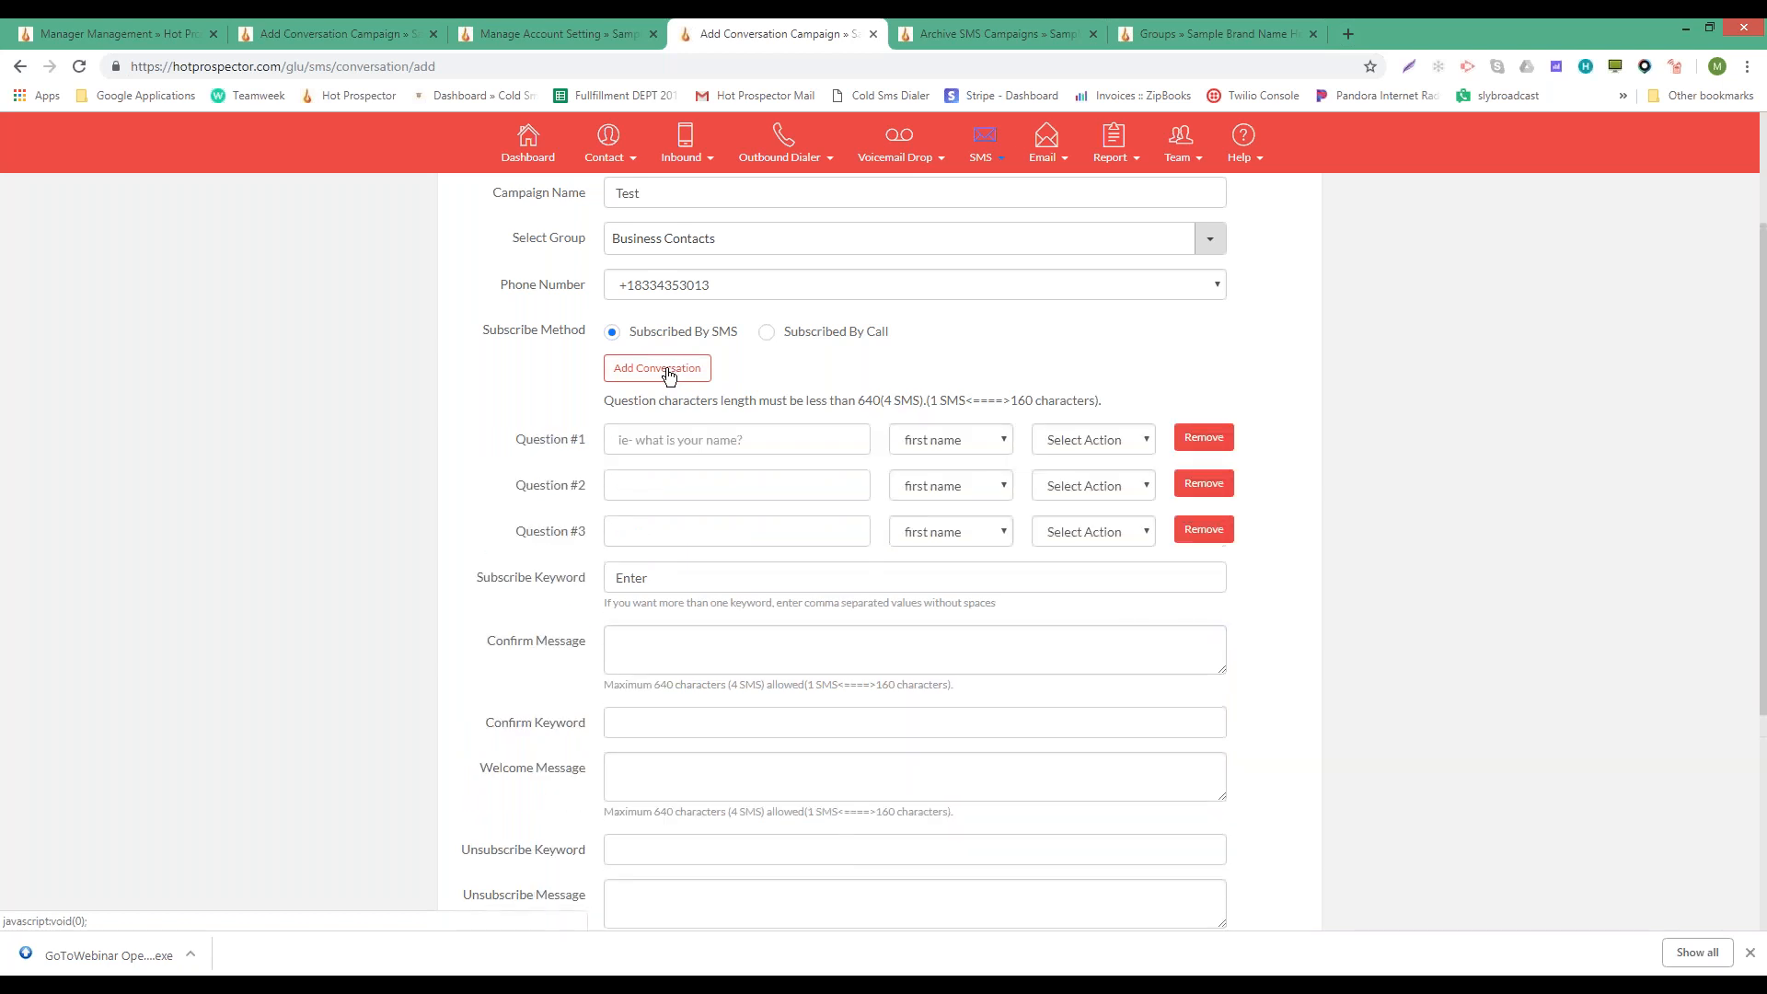
left_click(668, 372)
left_click(668, 373)
left_click(668, 373)
left_click(742, 442)
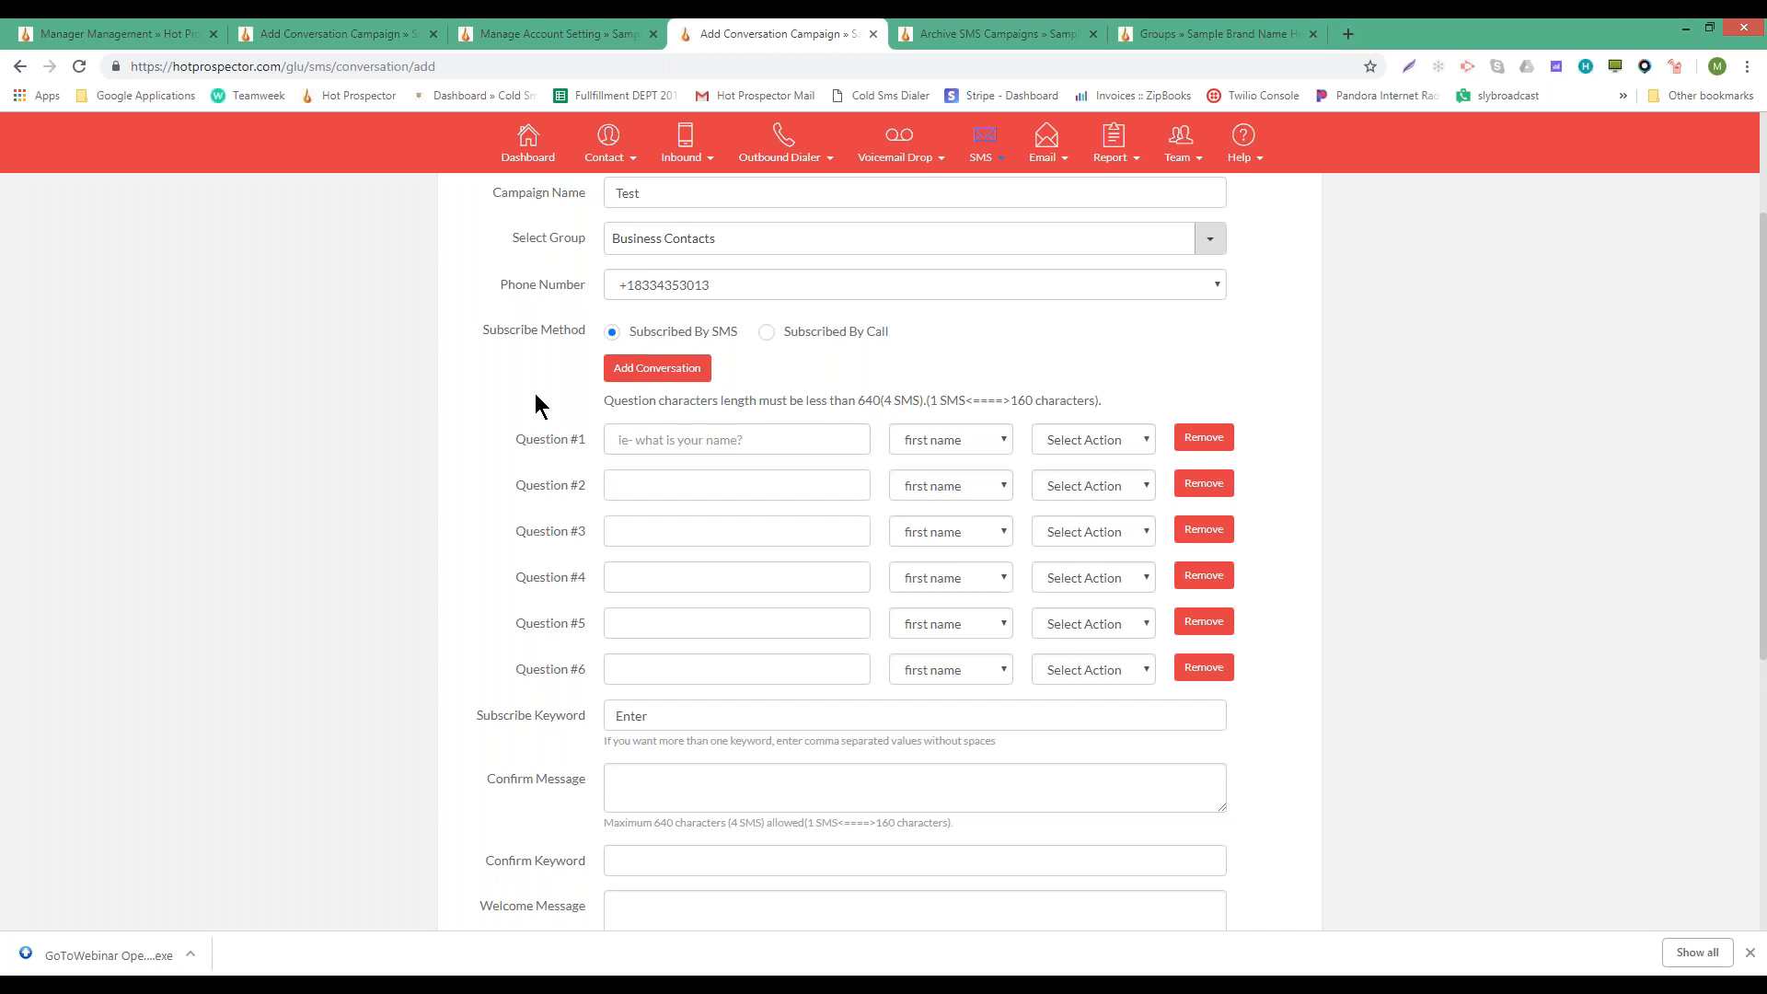
- Write Question #1 as 'What is your name?'
left_click(690, 440)
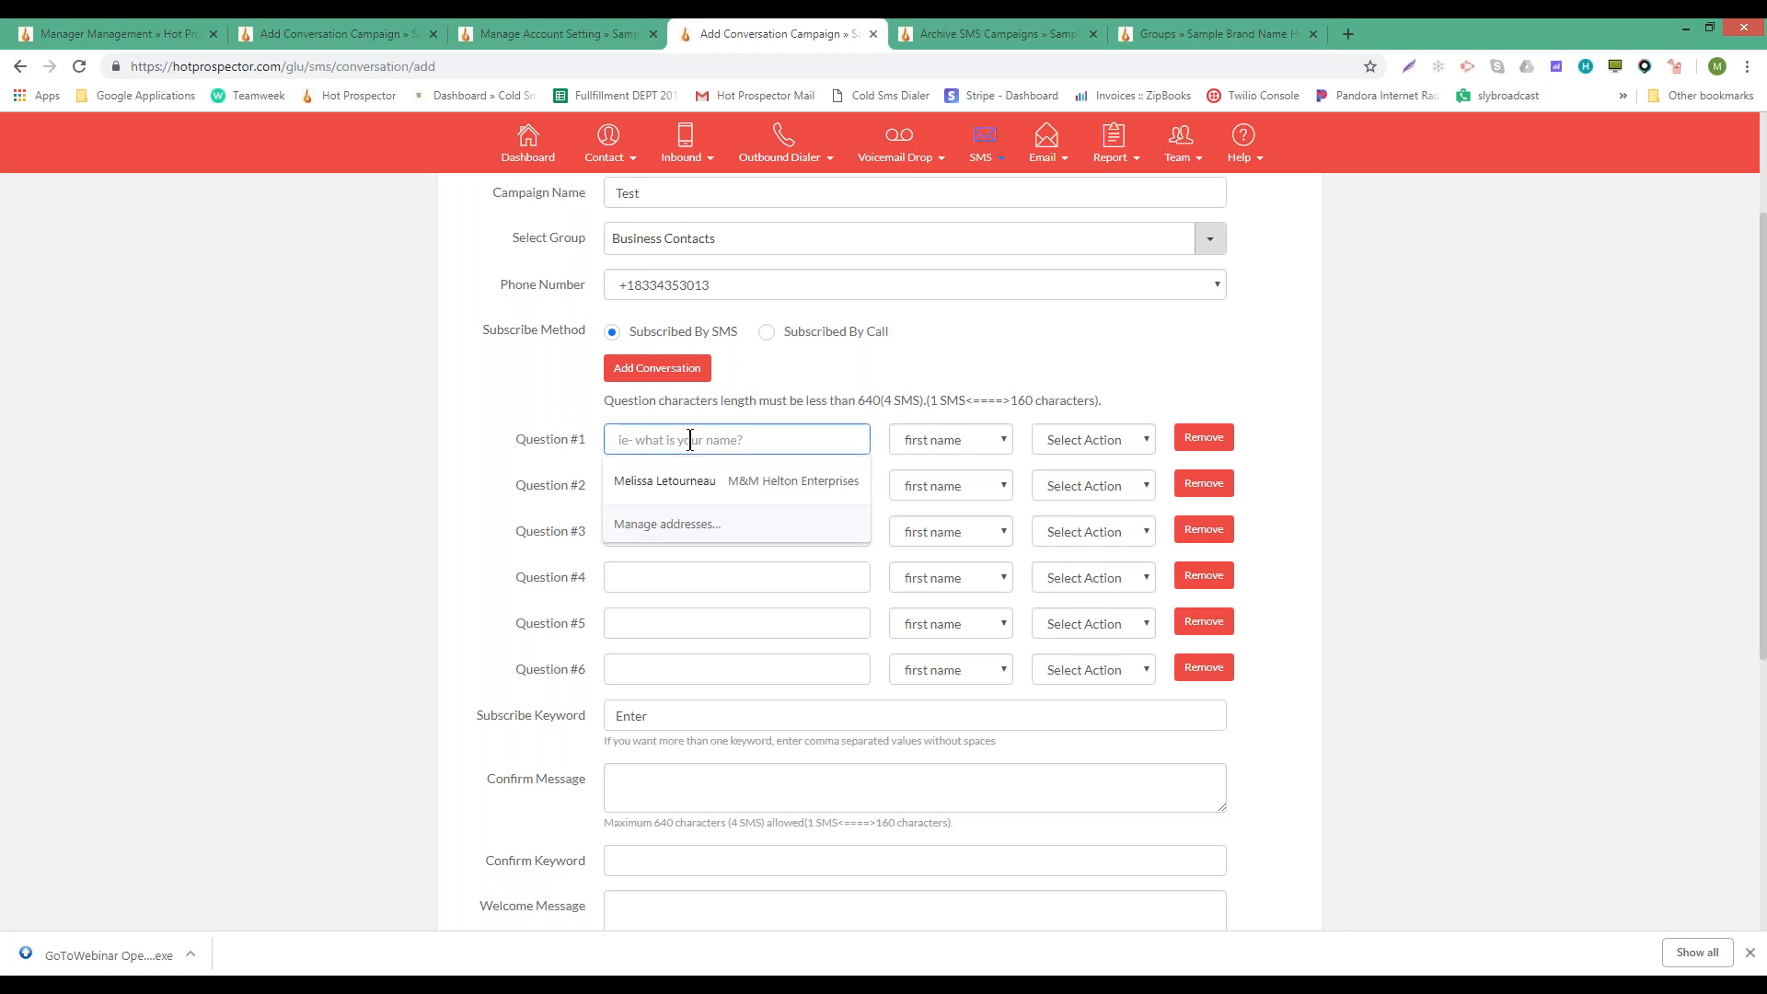
type("What is your name")
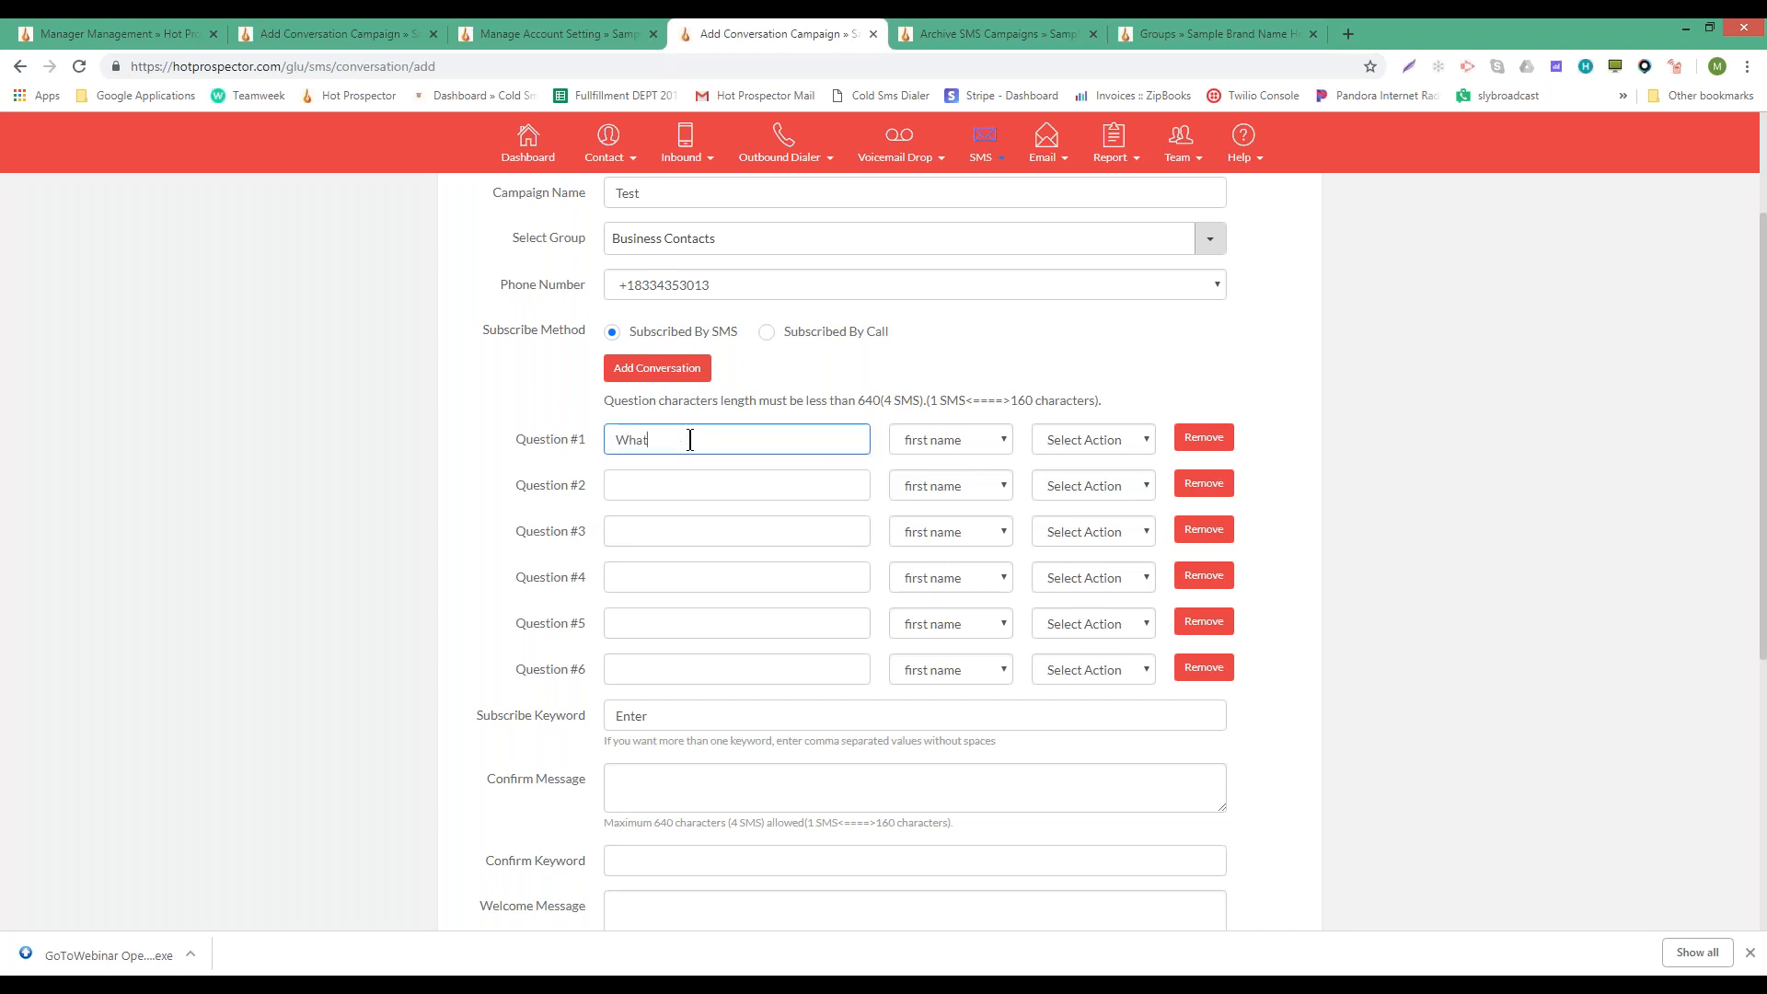
key("BackSpace")
key("BackSpace")
key("BackSpace")
key("BackSpace")
type("o name")
key("BackSpace")
key("BackSpace")
key("BackSpace")
key("BackSpace")
key("BackSpace")
key("BackSpace")
type("name?")
key("Tab")
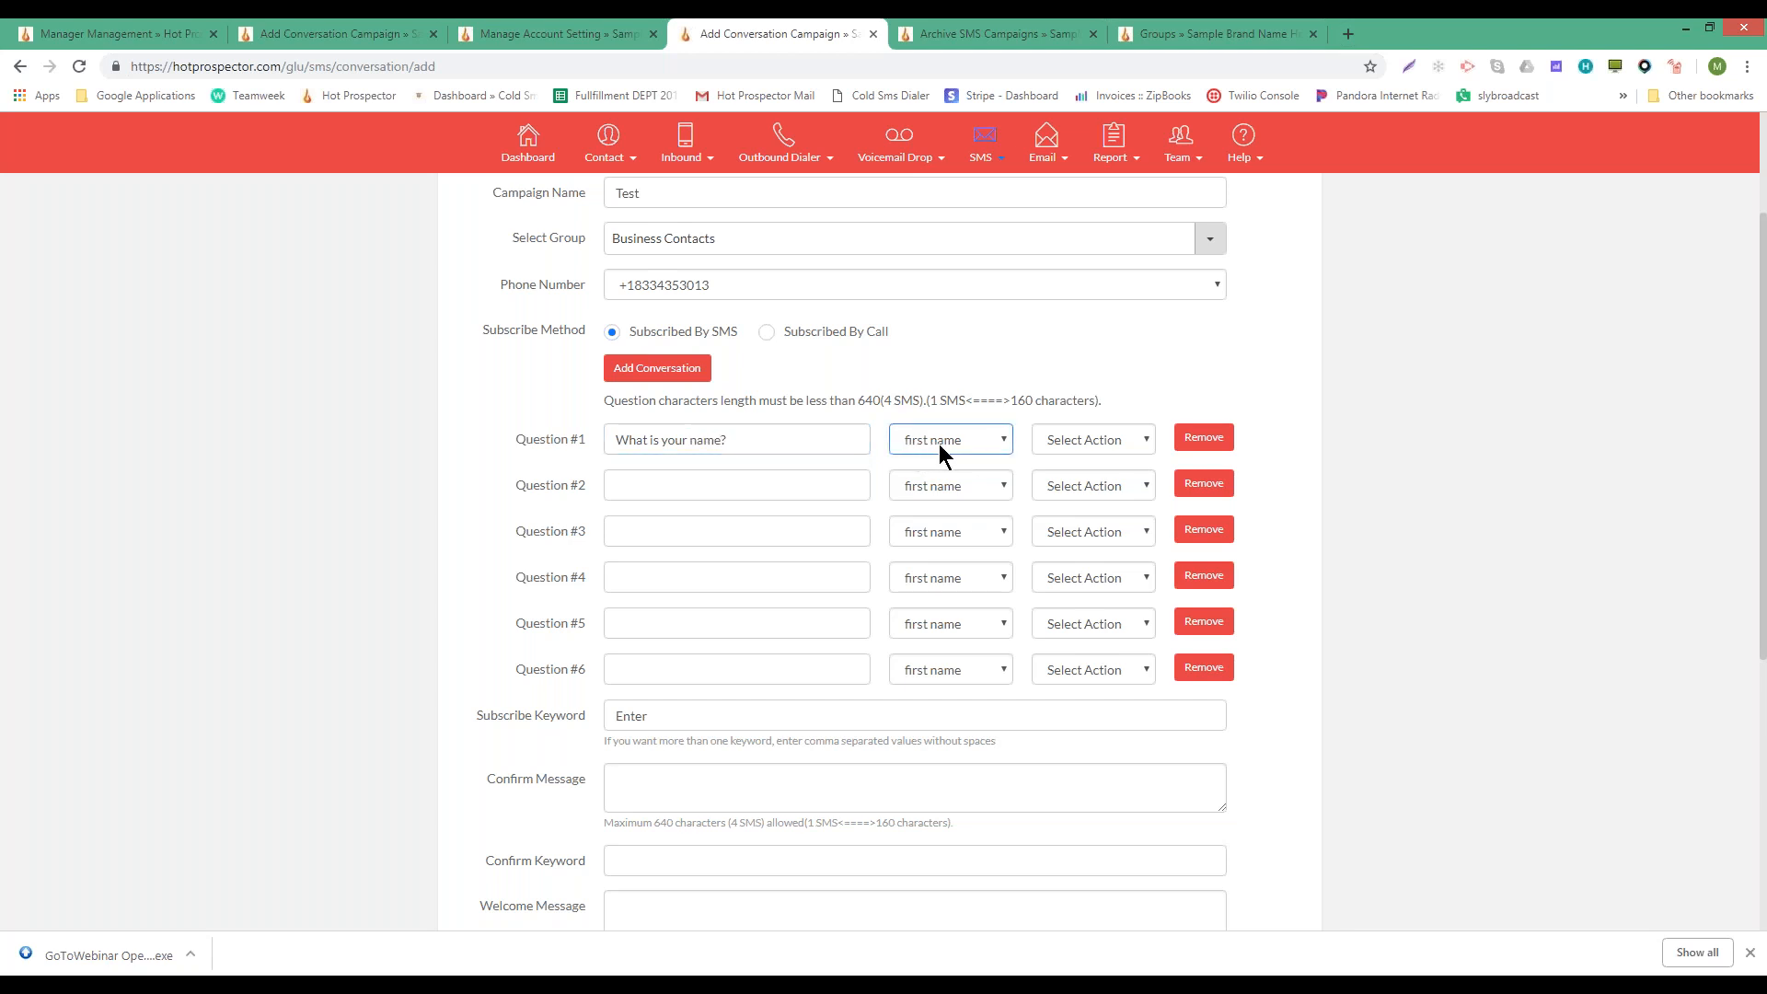
left_click_drag(736, 440, 488, 440)
left_click(770, 441)
left_click_drag(769, 439, 534, 440)
left_click(759, 438)
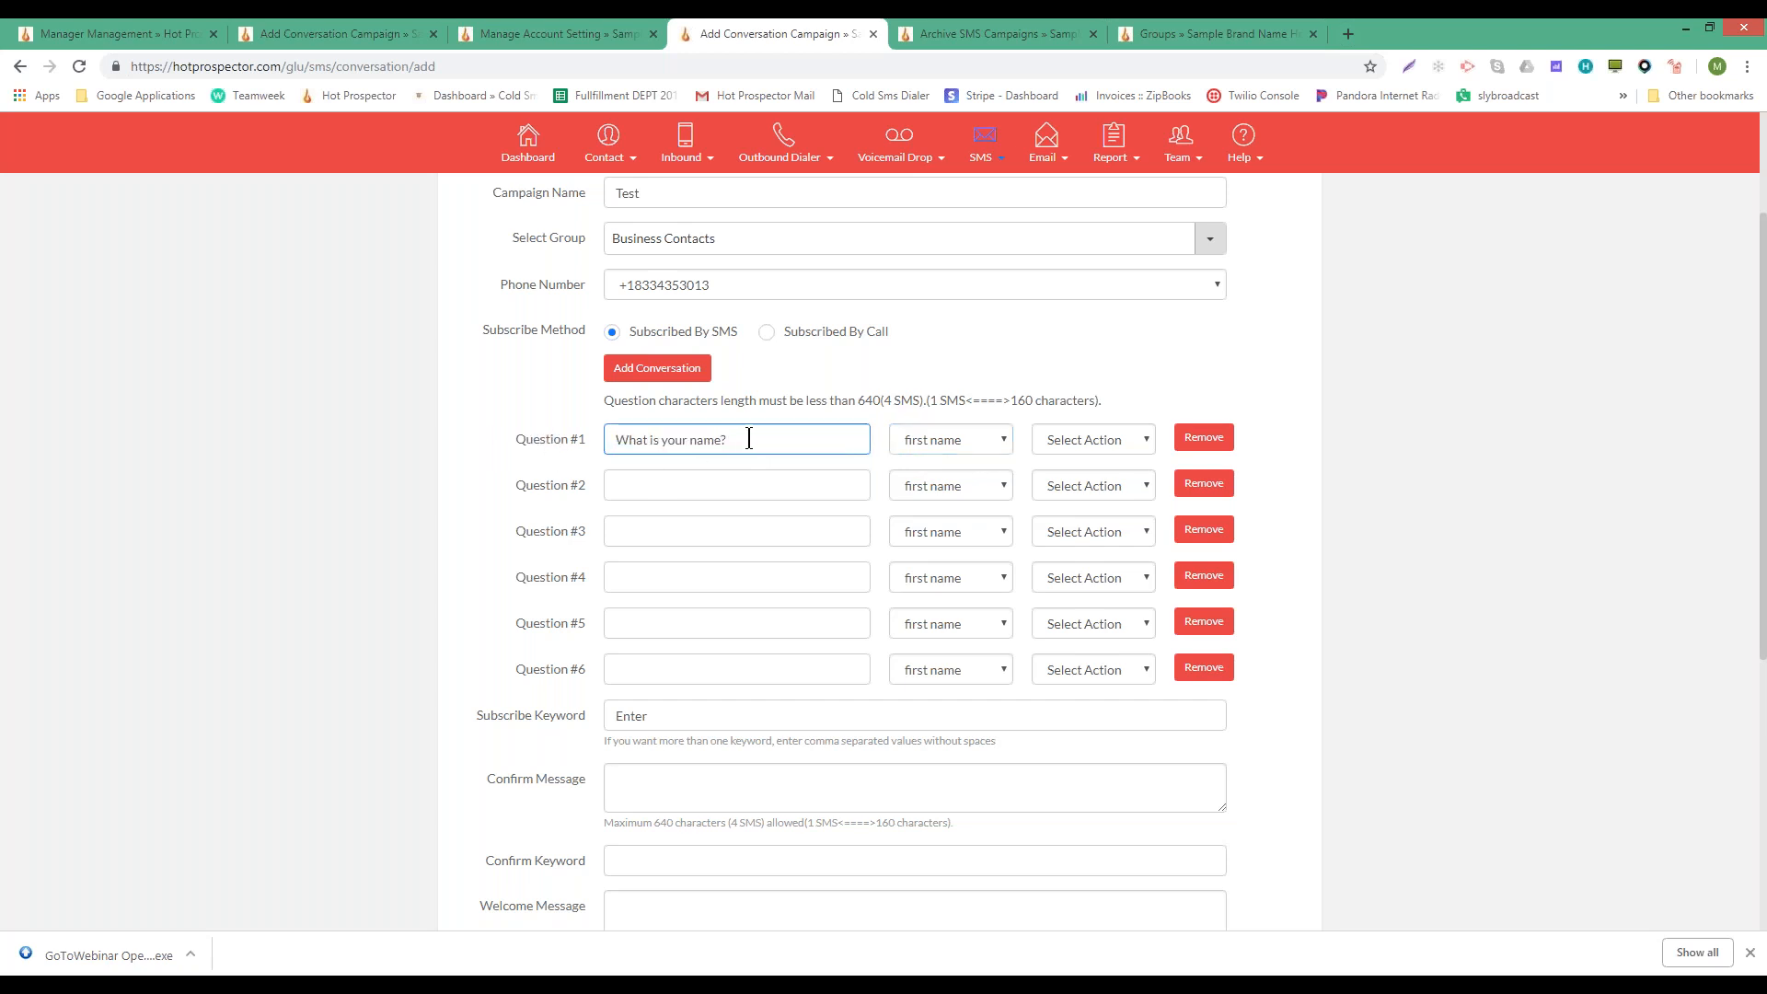
left_click_drag(749, 439, 346, 440)
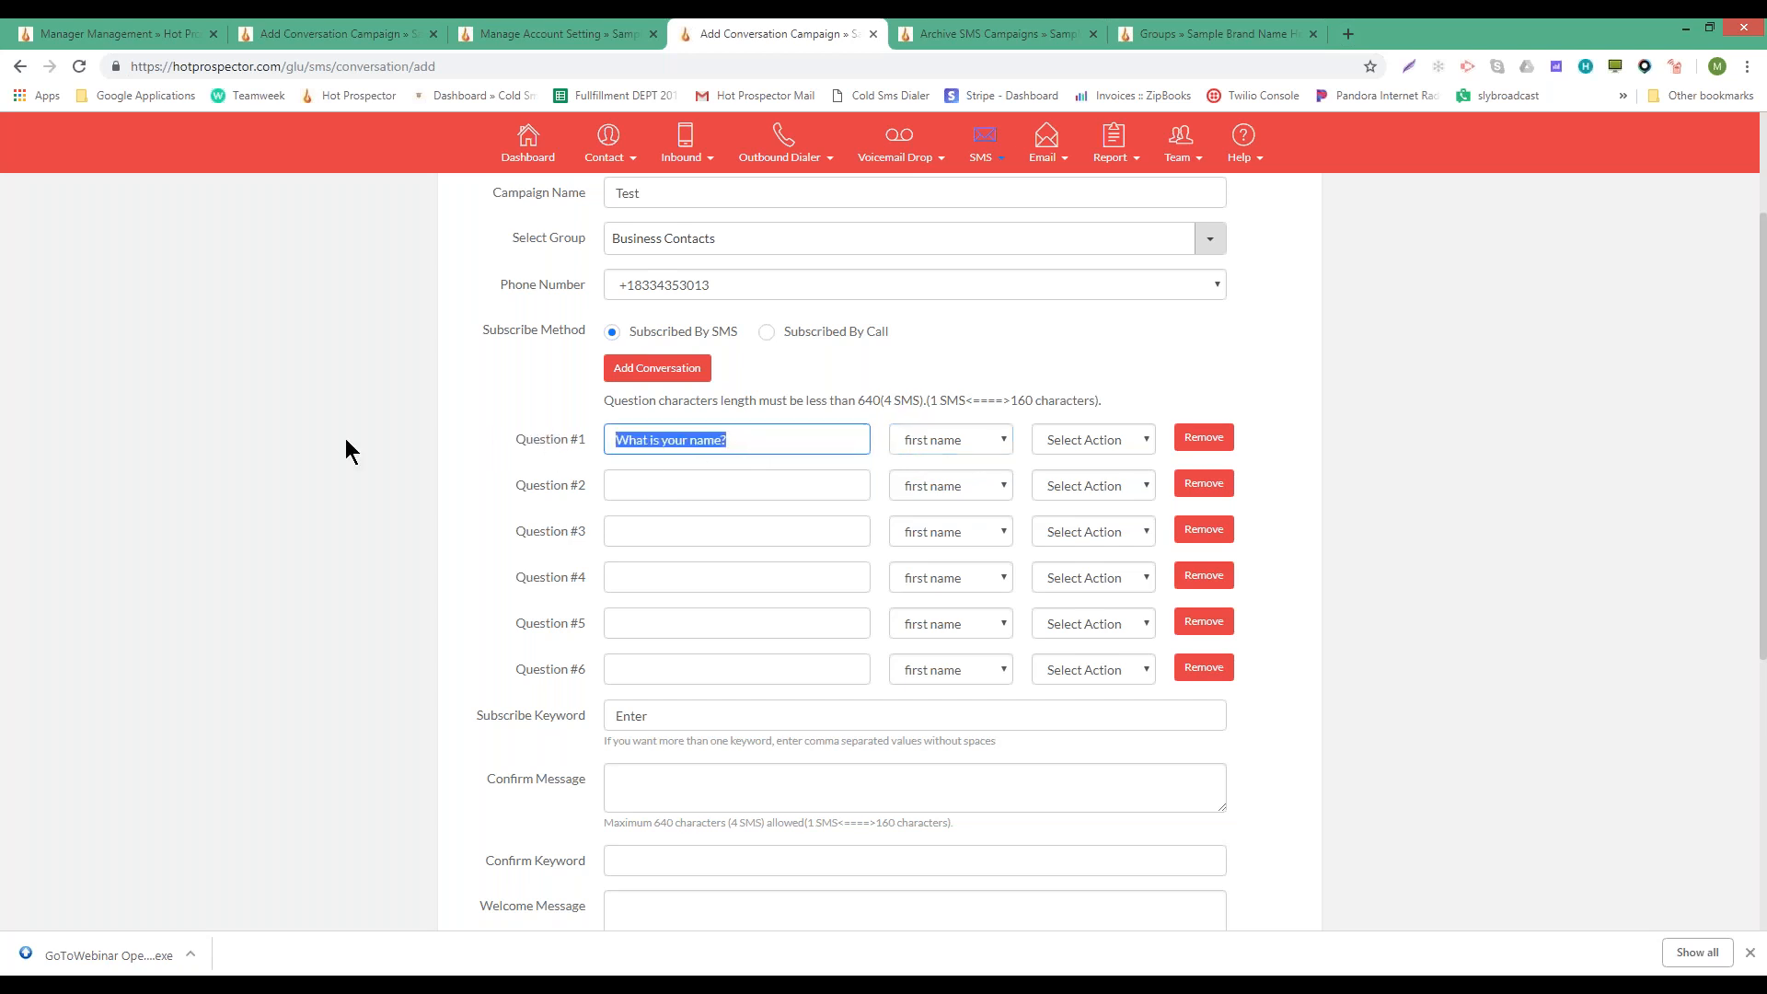
- Keep first name as Question #1's answer field and start Question #2 with 'Hi'
left_click(950, 438)
left_click(949, 438)
left_click(950, 438)
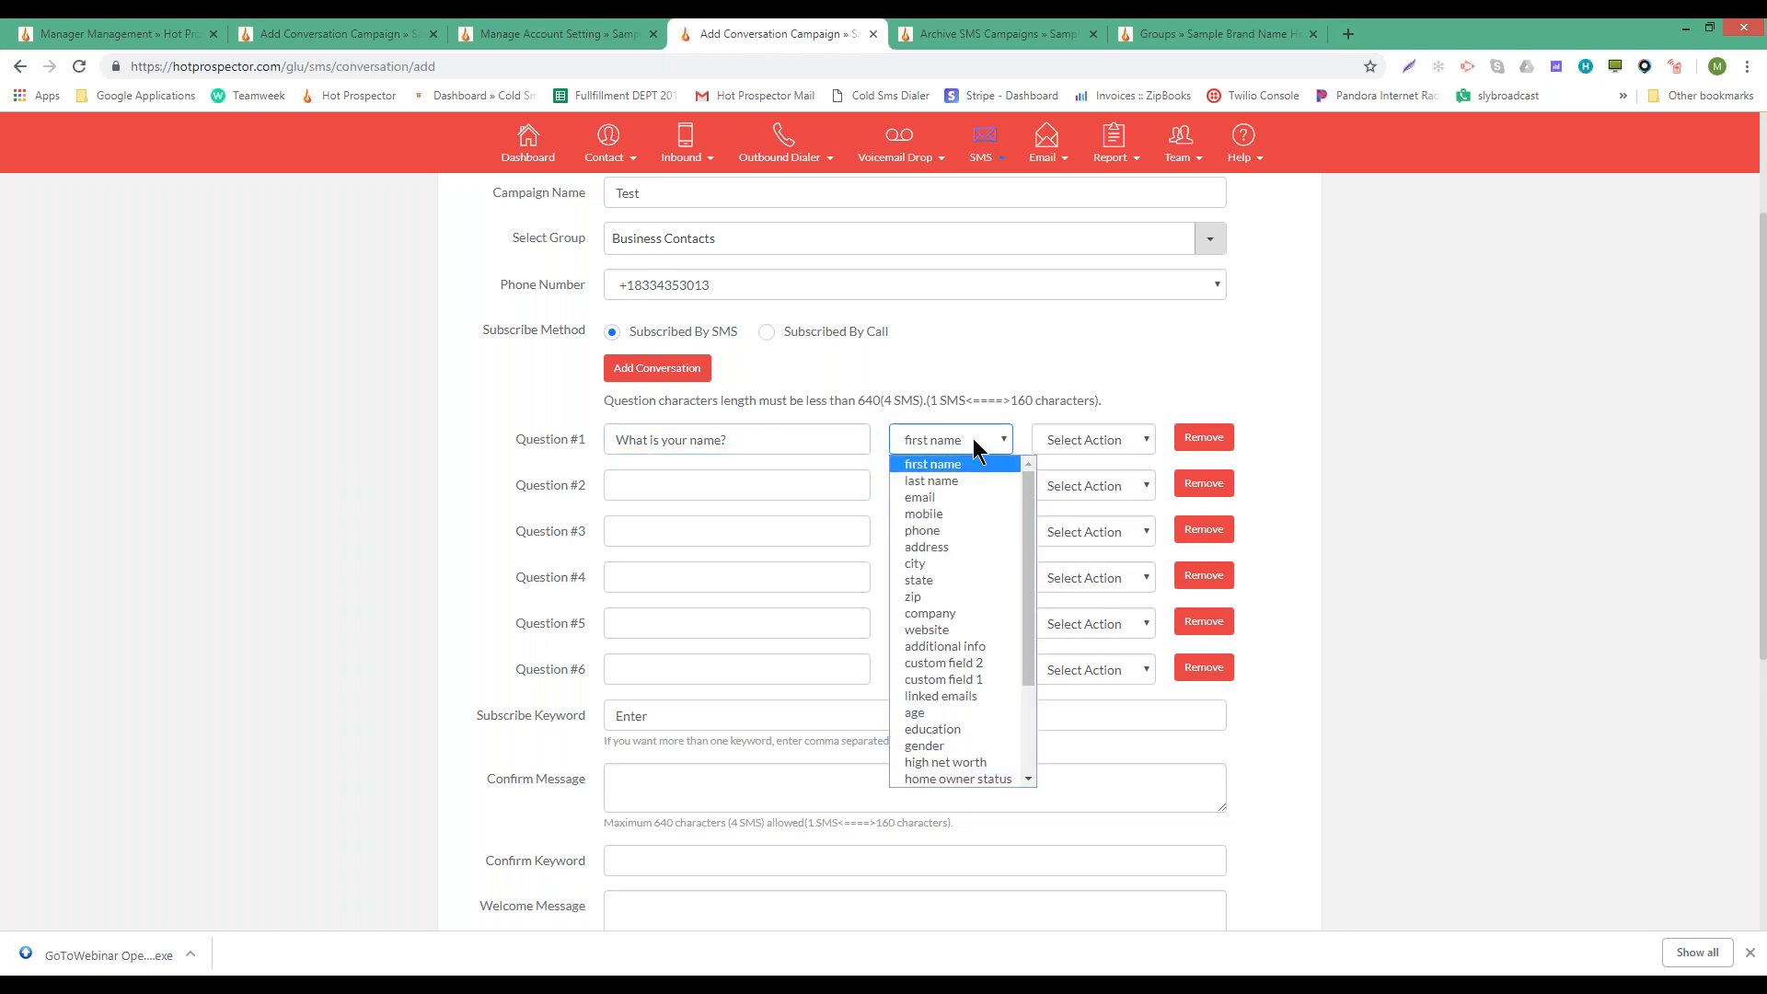
left_click(939, 466)
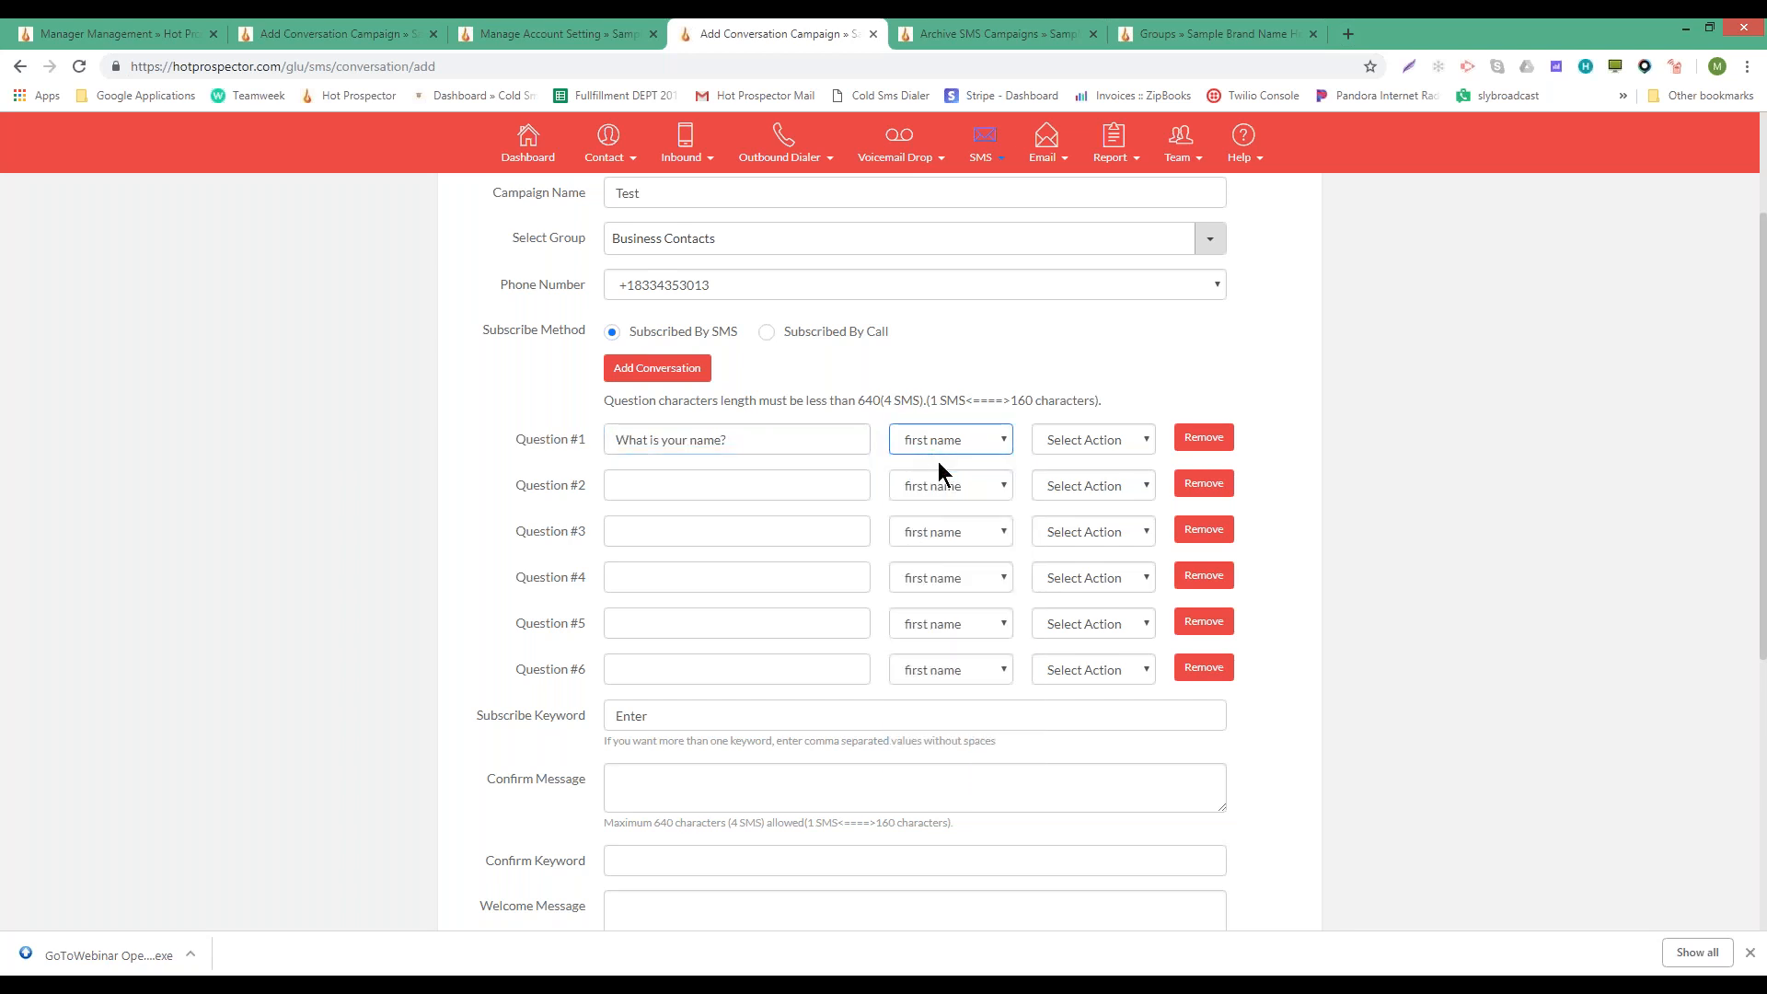
left_click(1037, 446)
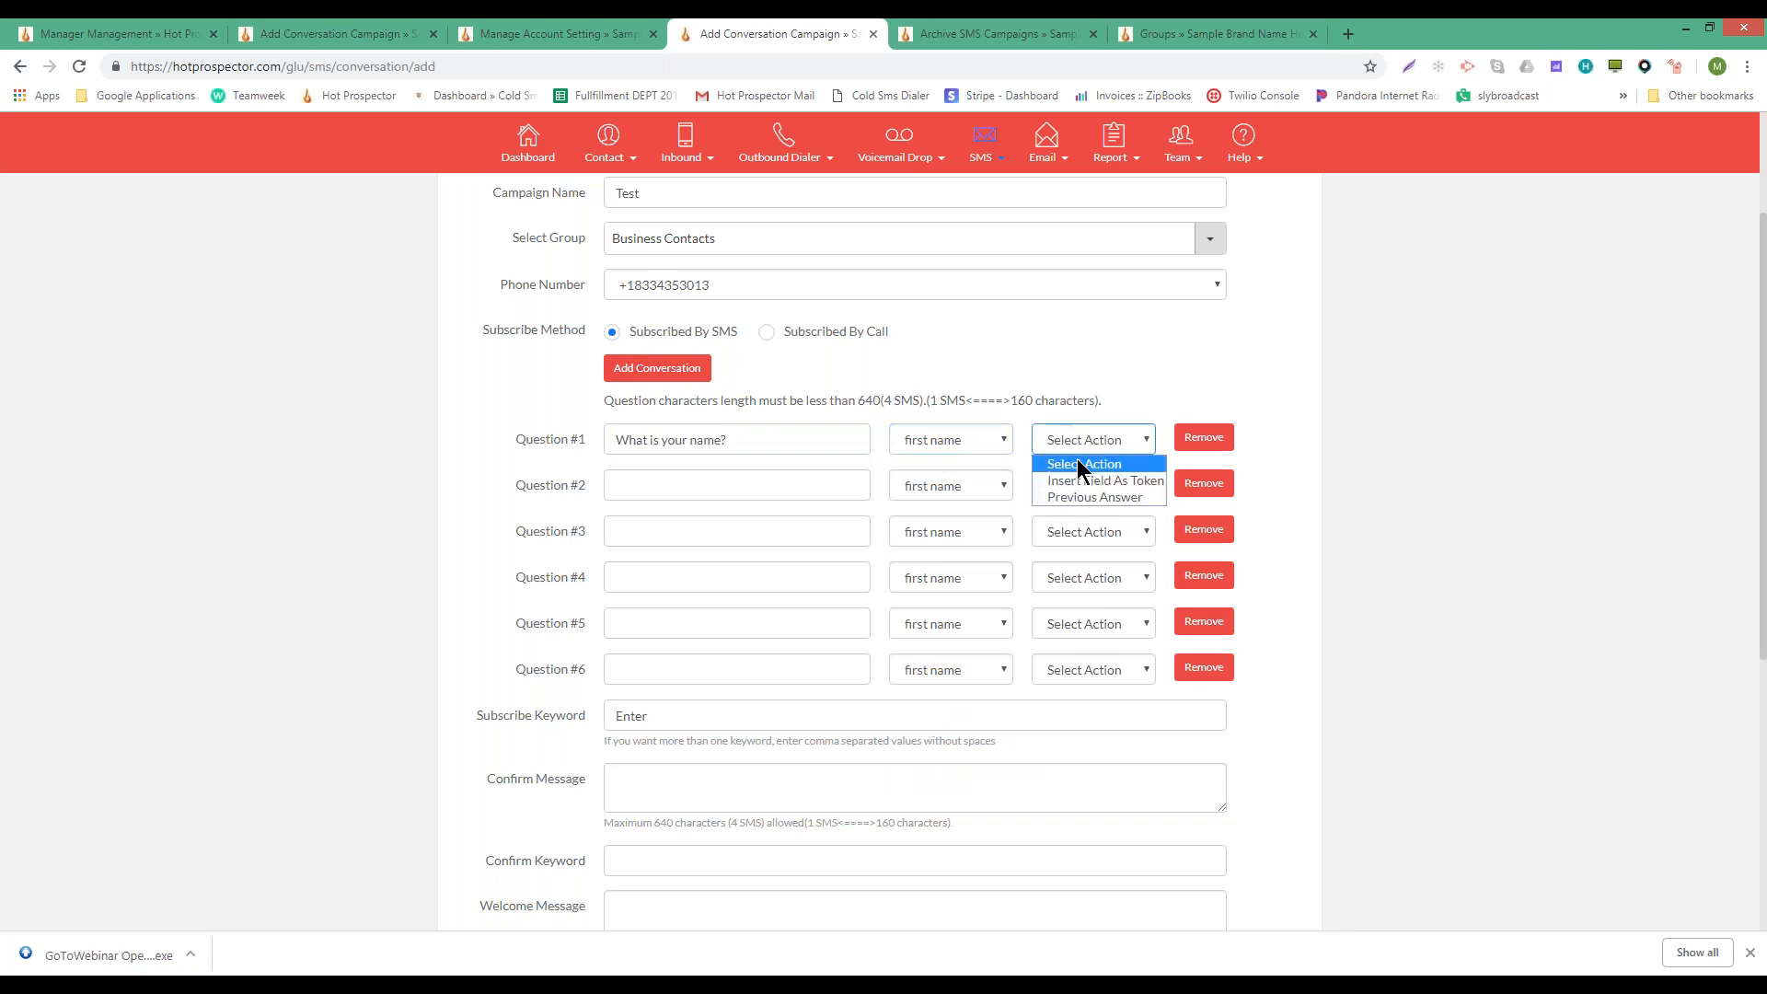
left_click(1074, 412)
left_click(808, 490)
type("Hi")
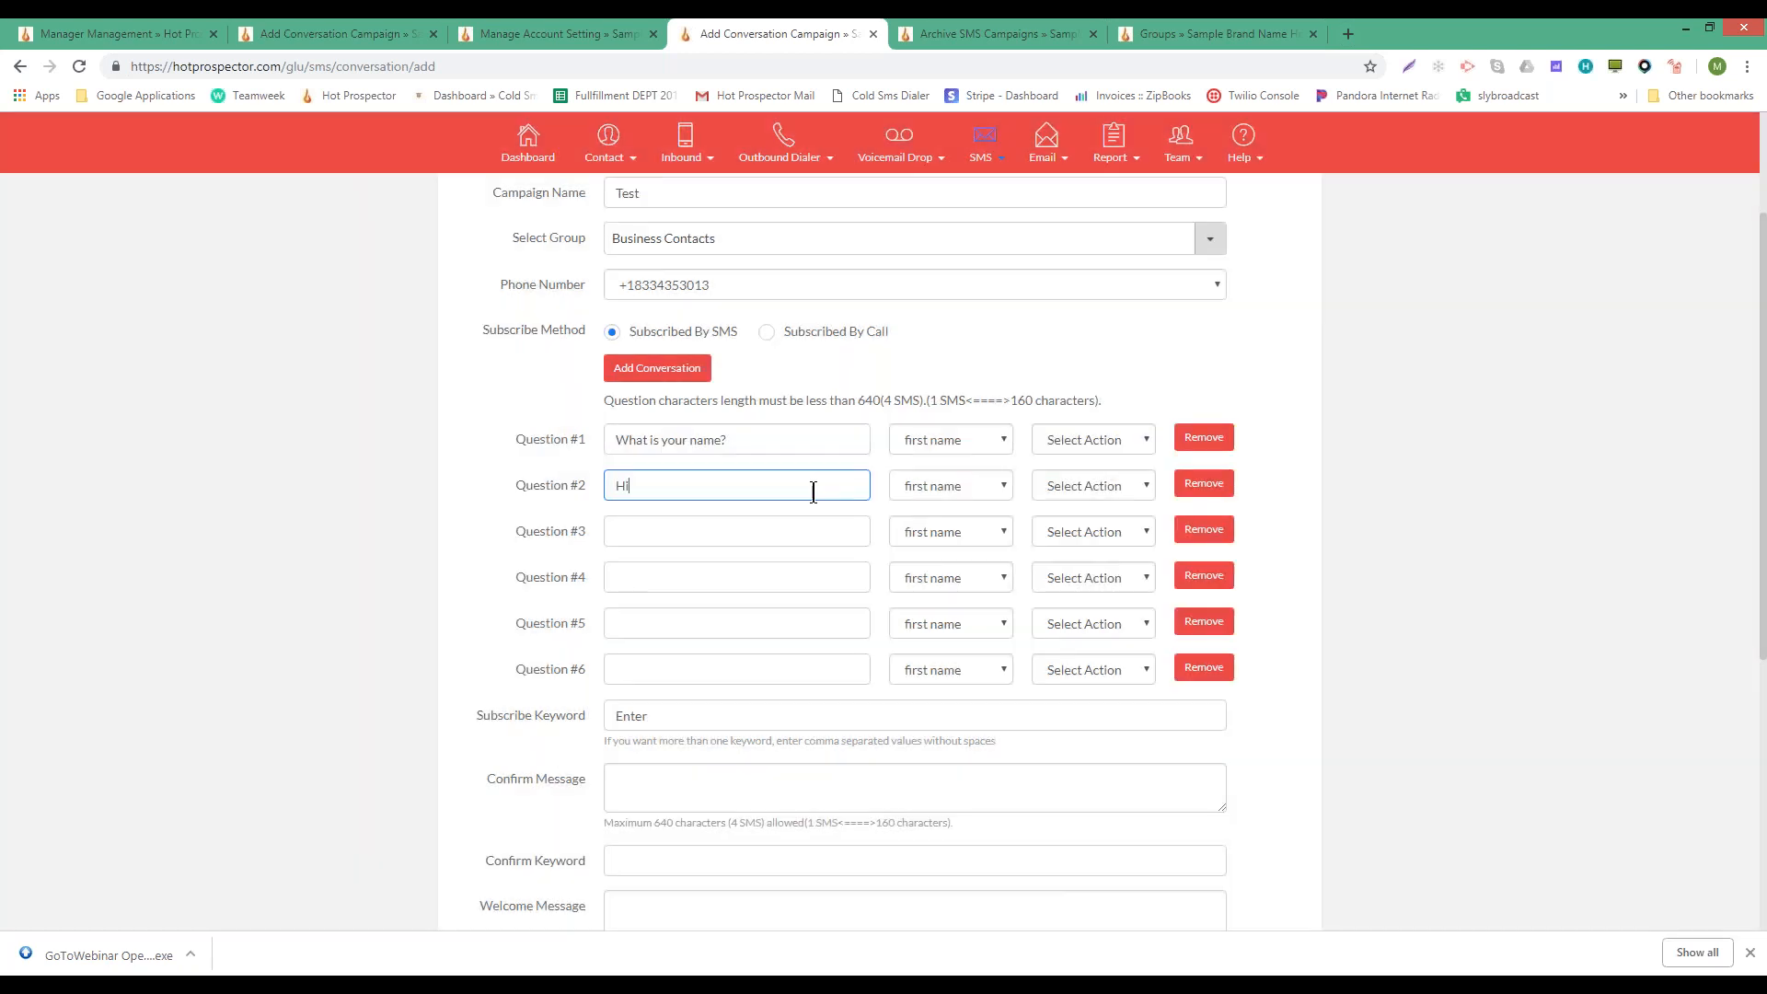
- Insert the Previous Answer token after 'Hi' in Question #2
left_click(1090, 486)
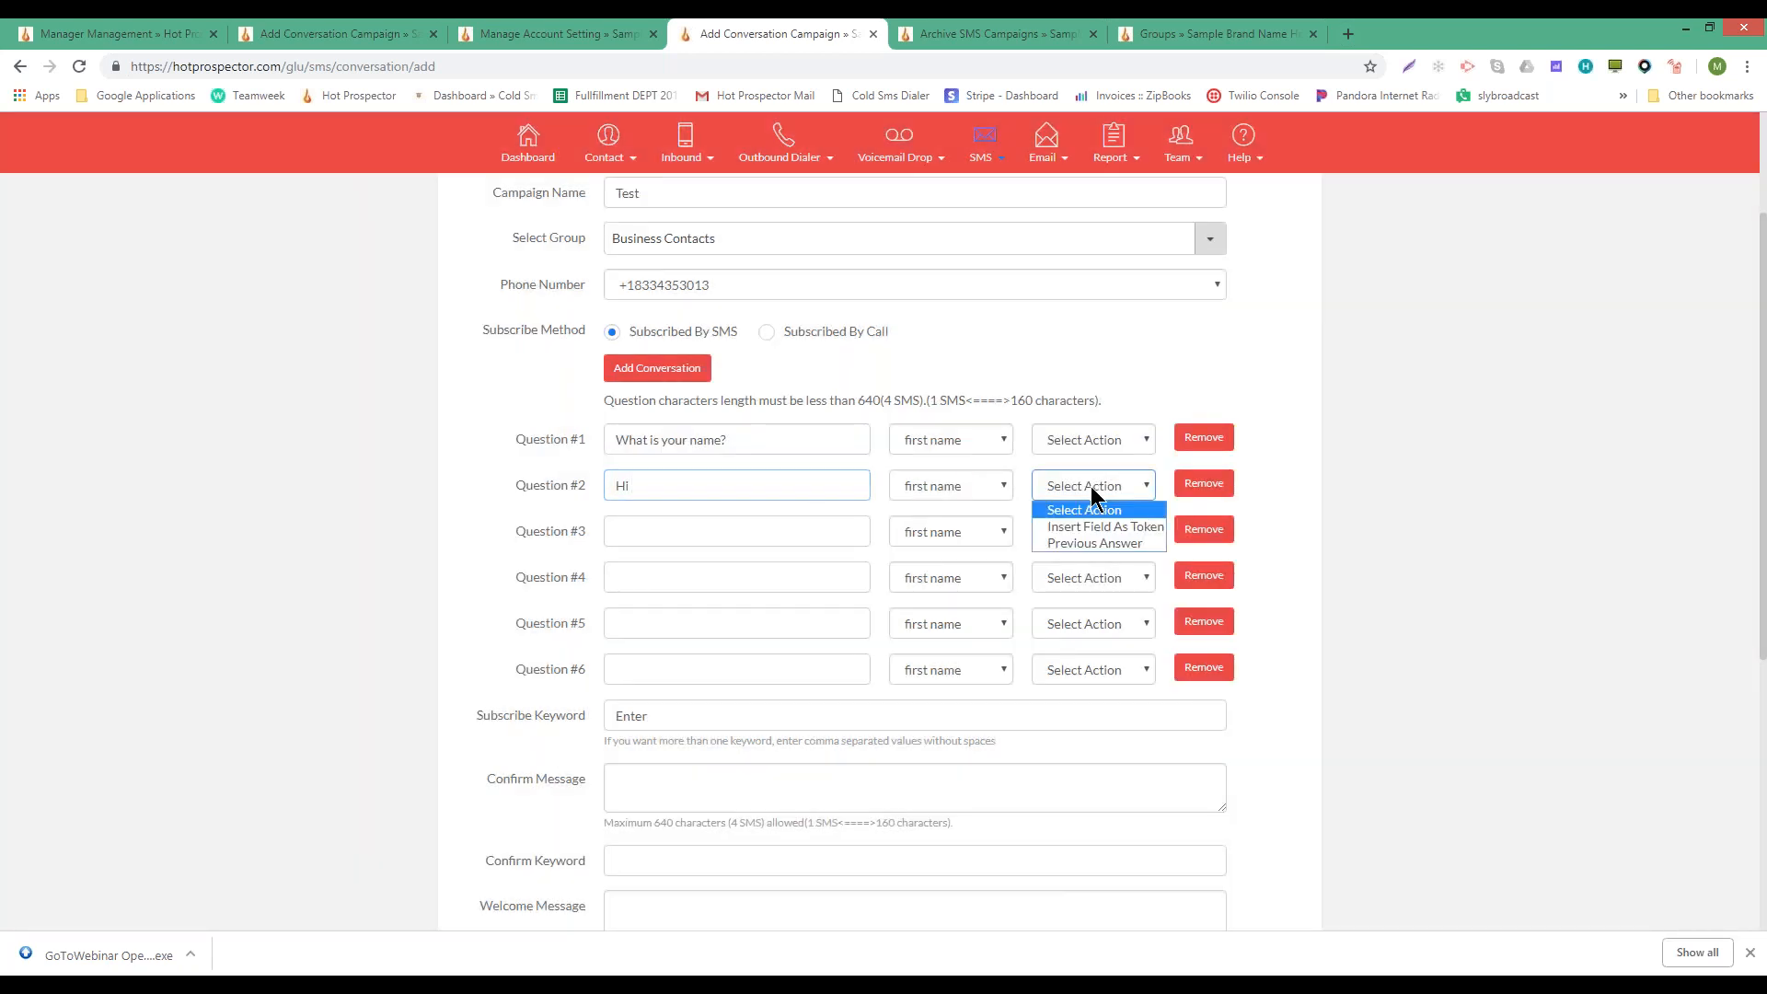
left_click(1106, 545)
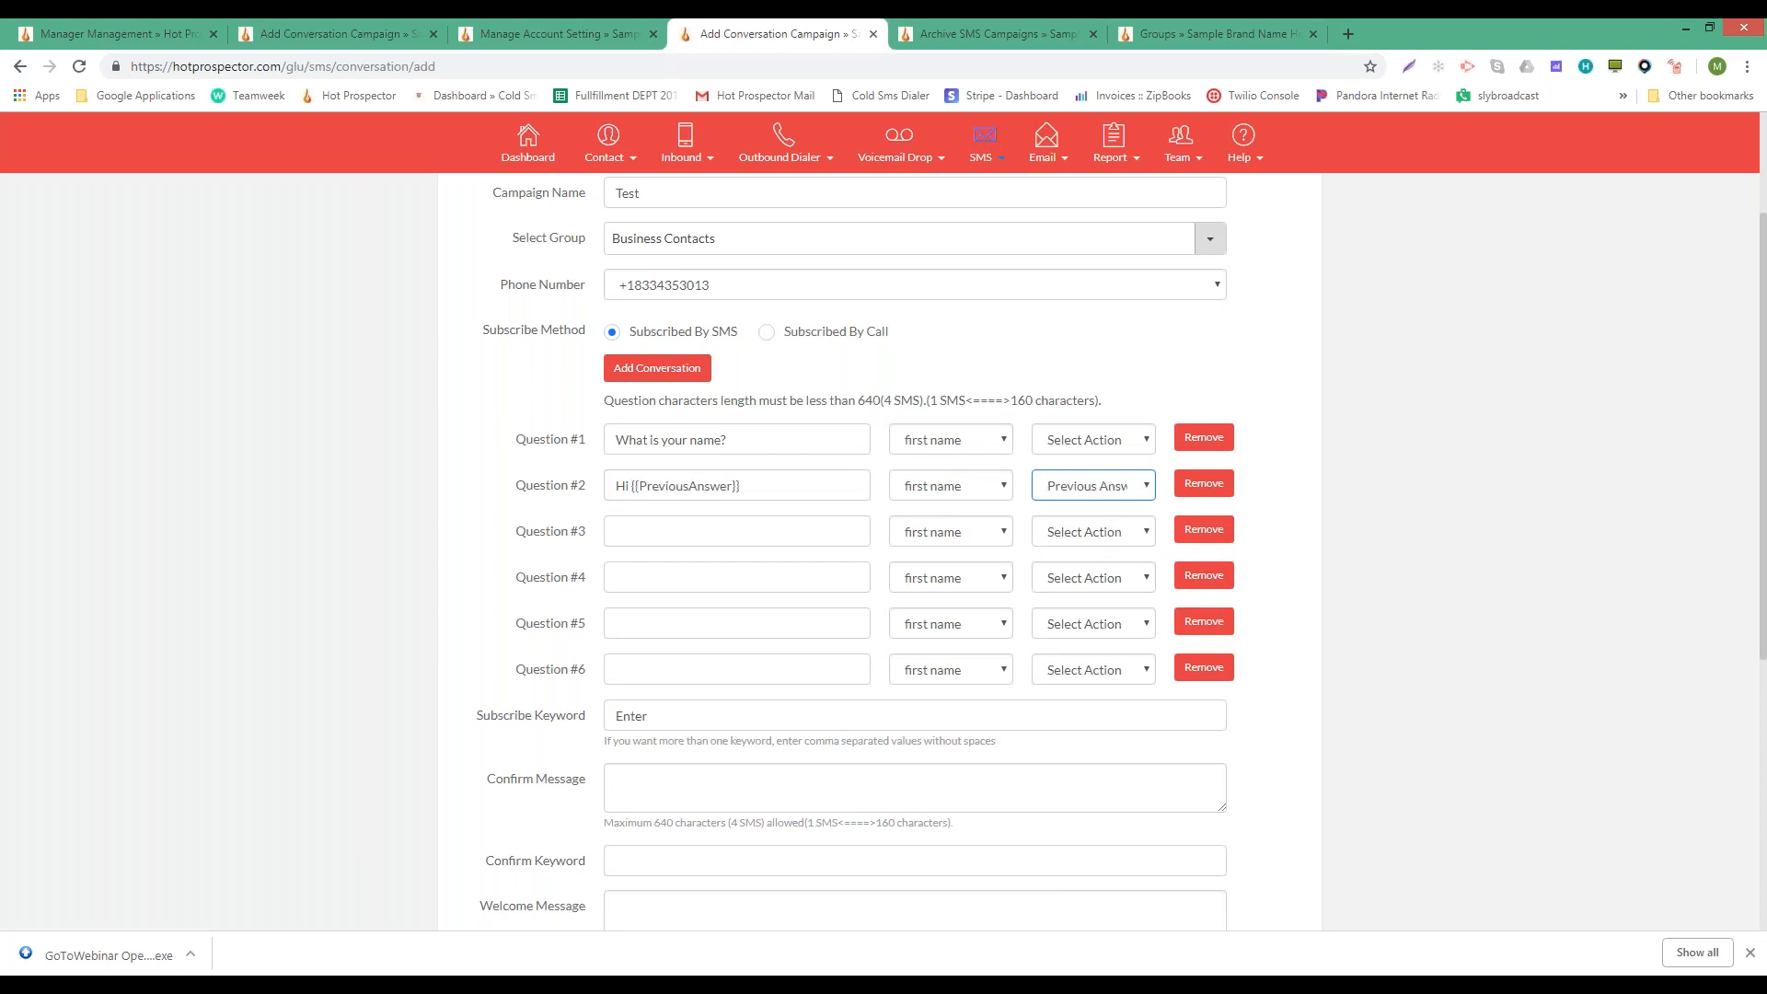
left_click(613, 487)
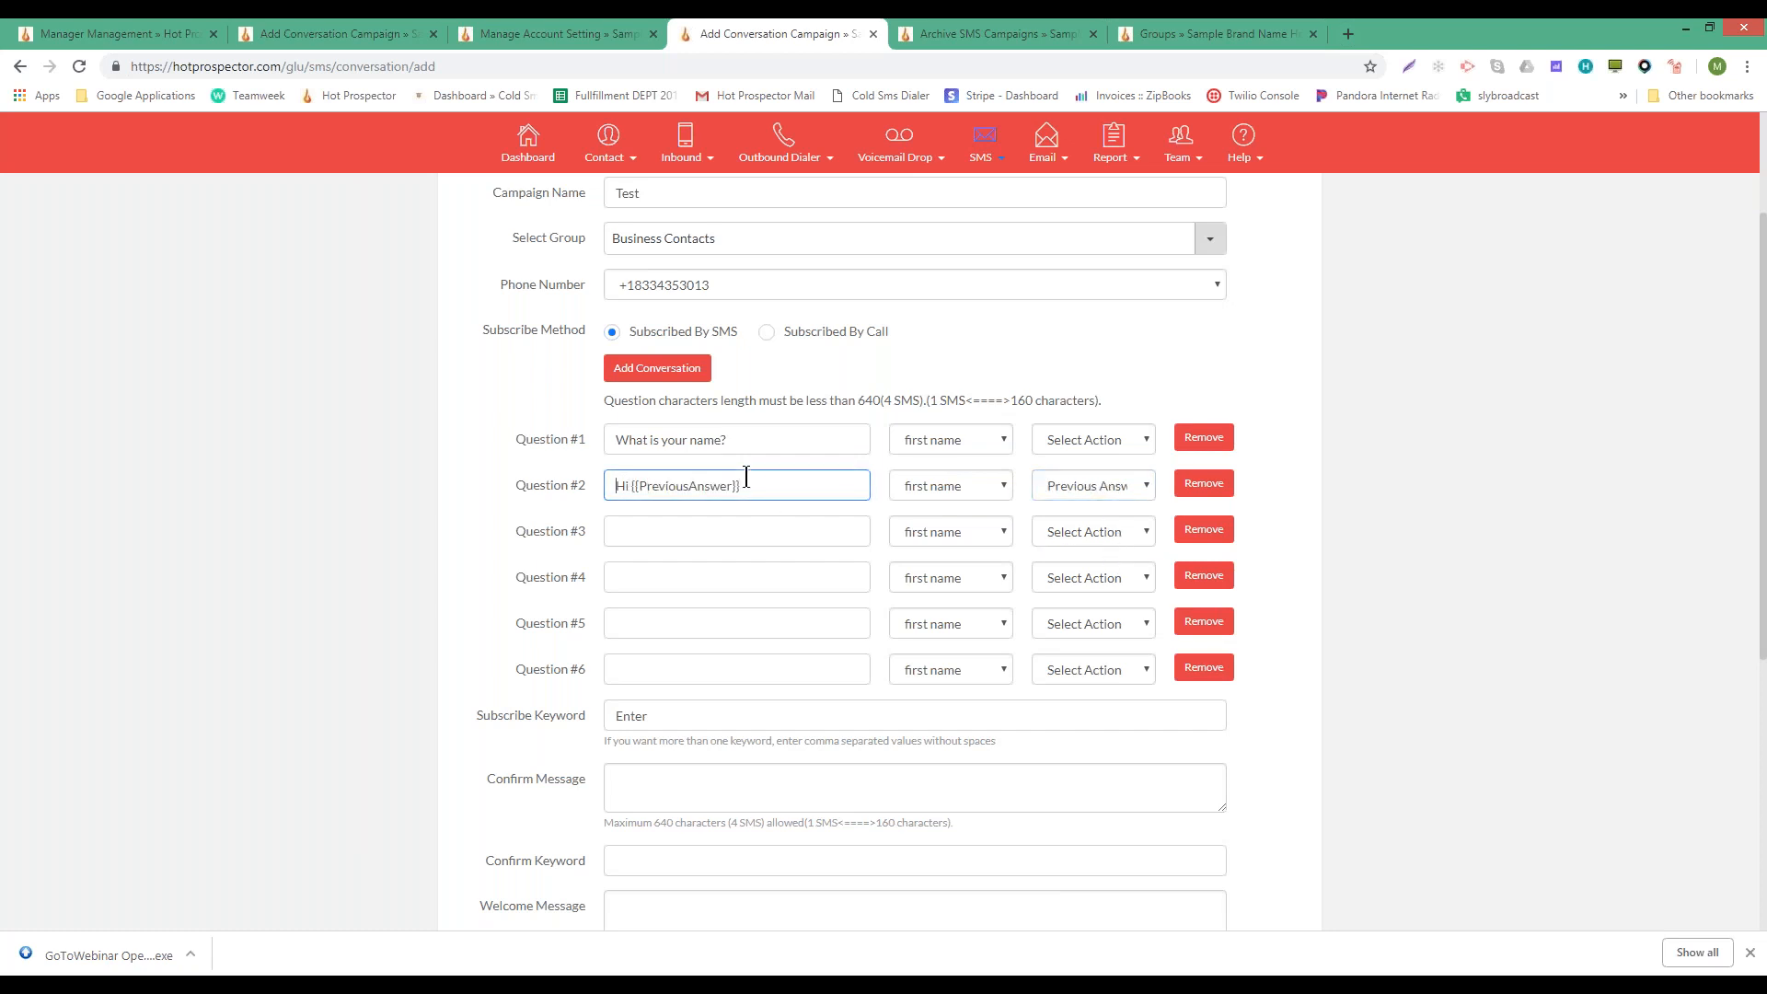
double_click(680, 480)
double_click(689, 448)
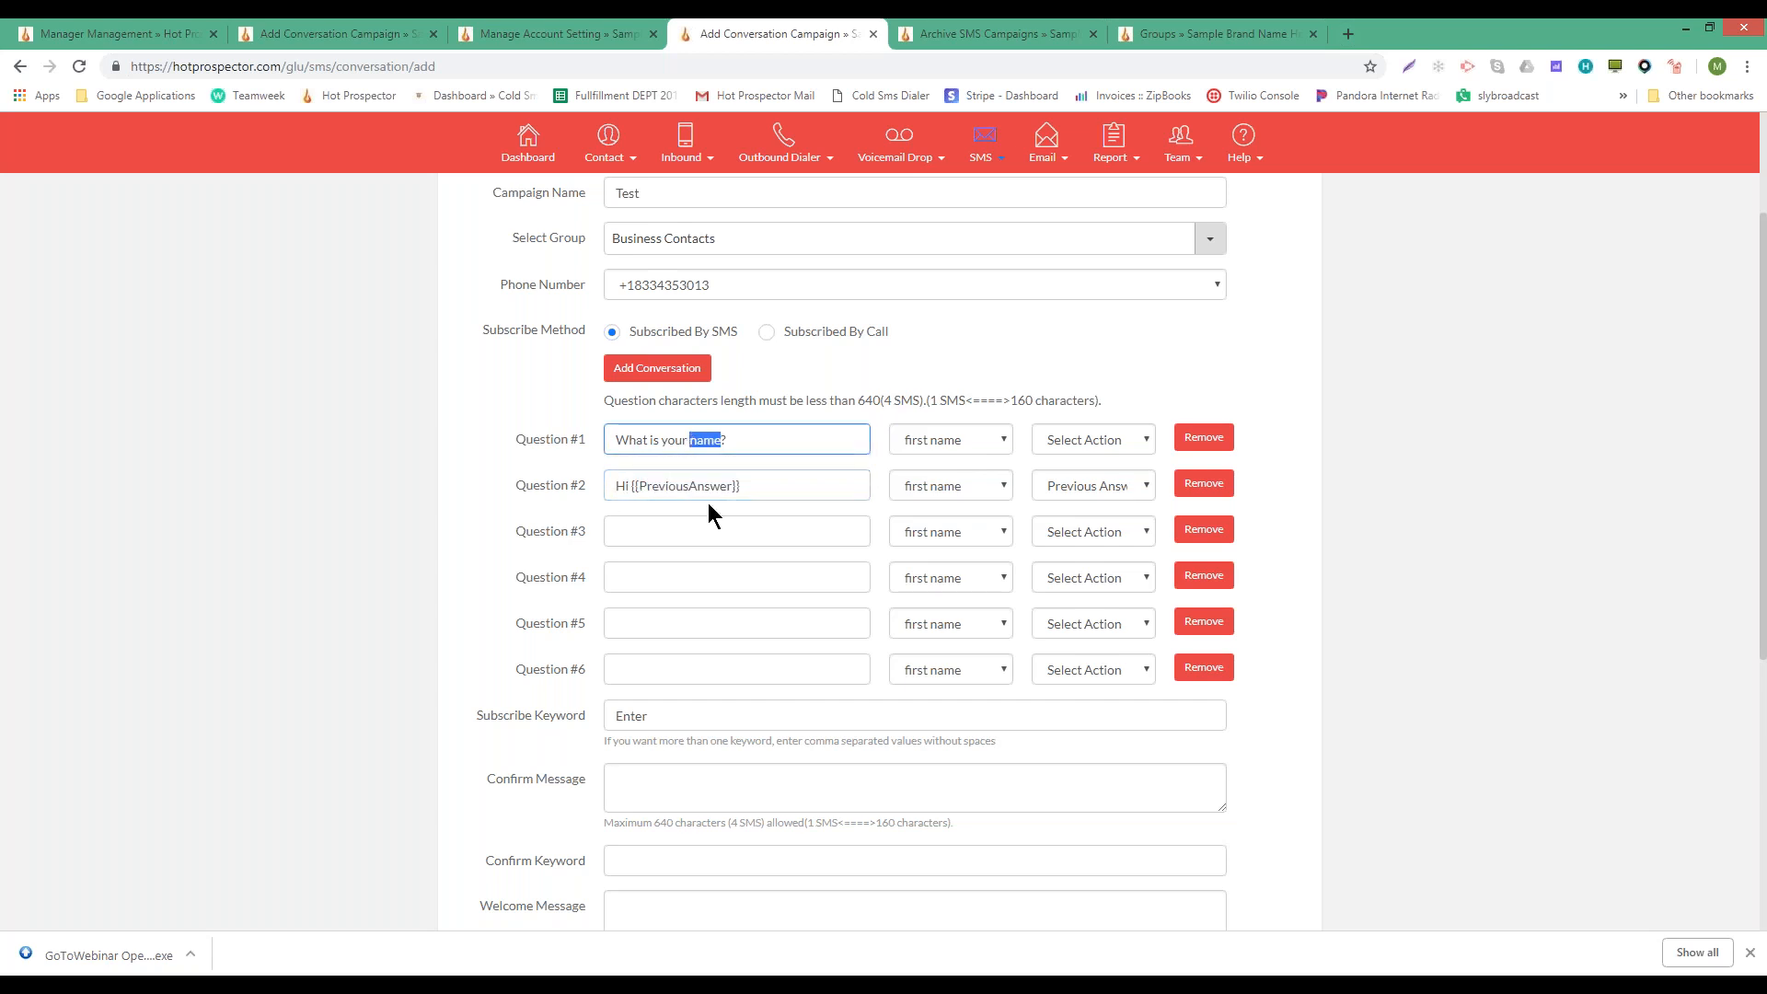
double_click(694, 485)
- Finish Question #2 with ', what is your last name?' and save its answer to last name
left_click(787, 485)
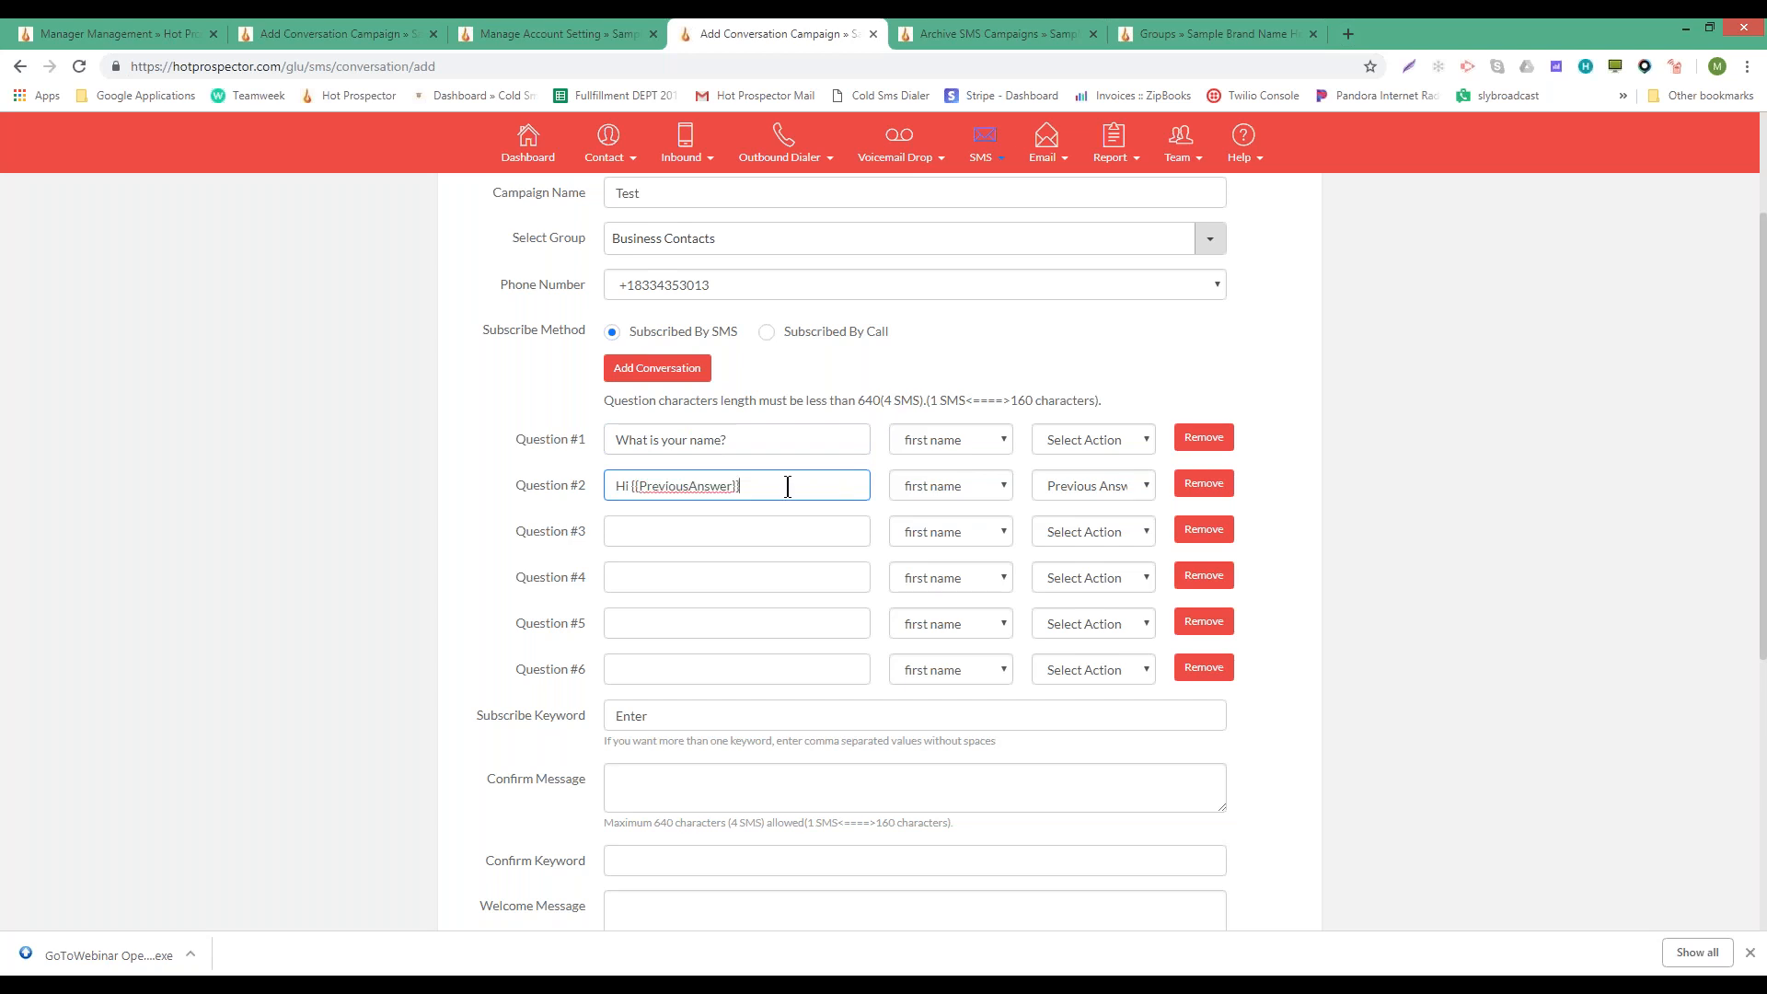
type(", what is your last name?")
left_click(946, 490)
left_click(938, 522)
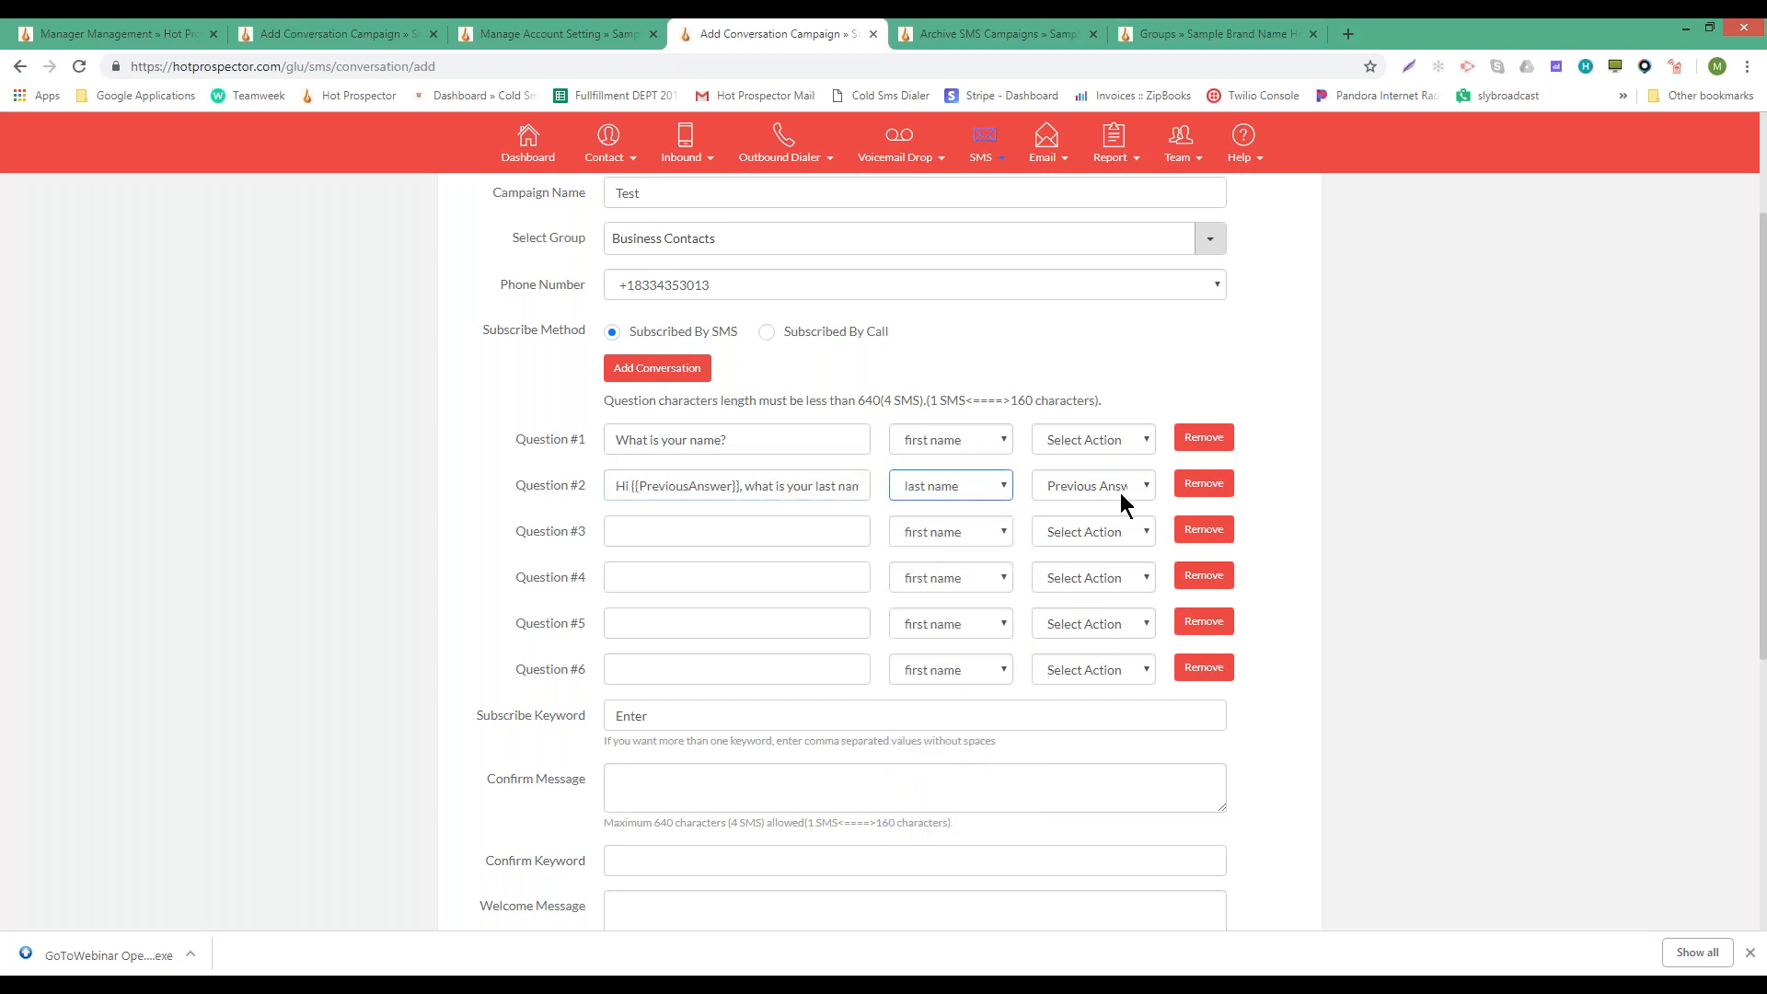
left_click(811, 530)
- Write Question #3 as 'What is your budget?' and save its answer to high net worth
type("M")
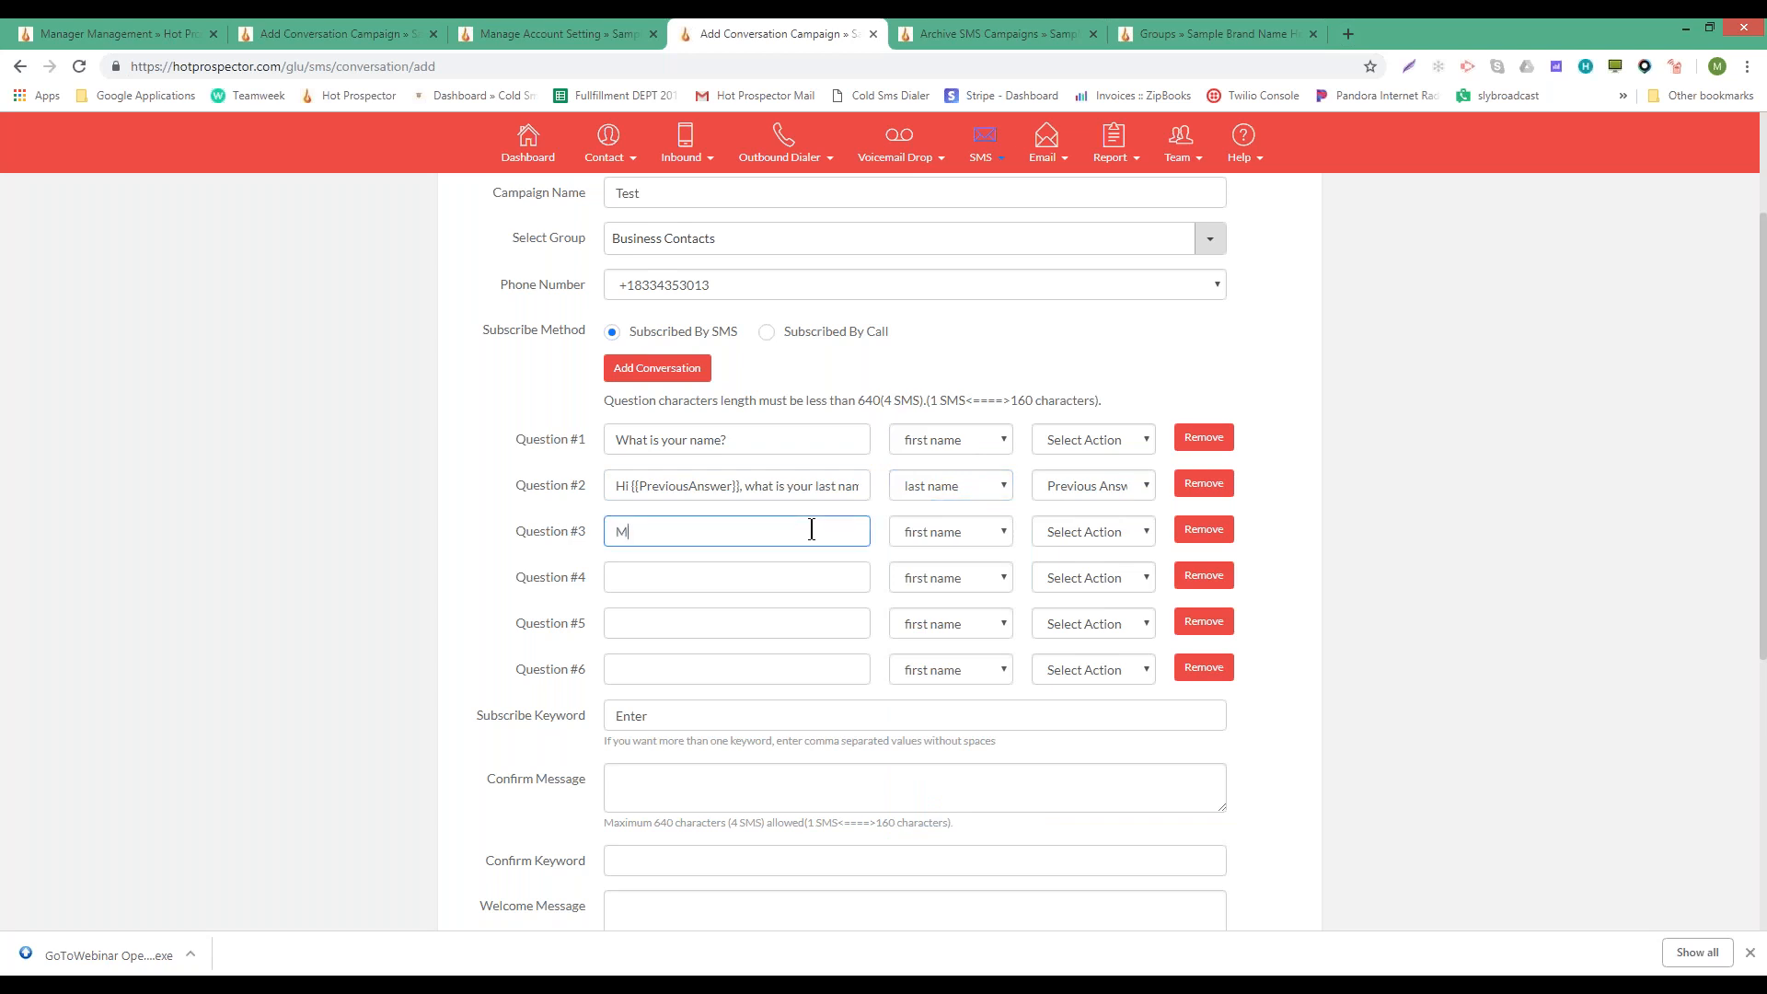
key("BackSpace")
type("Hi M")
key("BackSpace")
left_click(1121, 540)
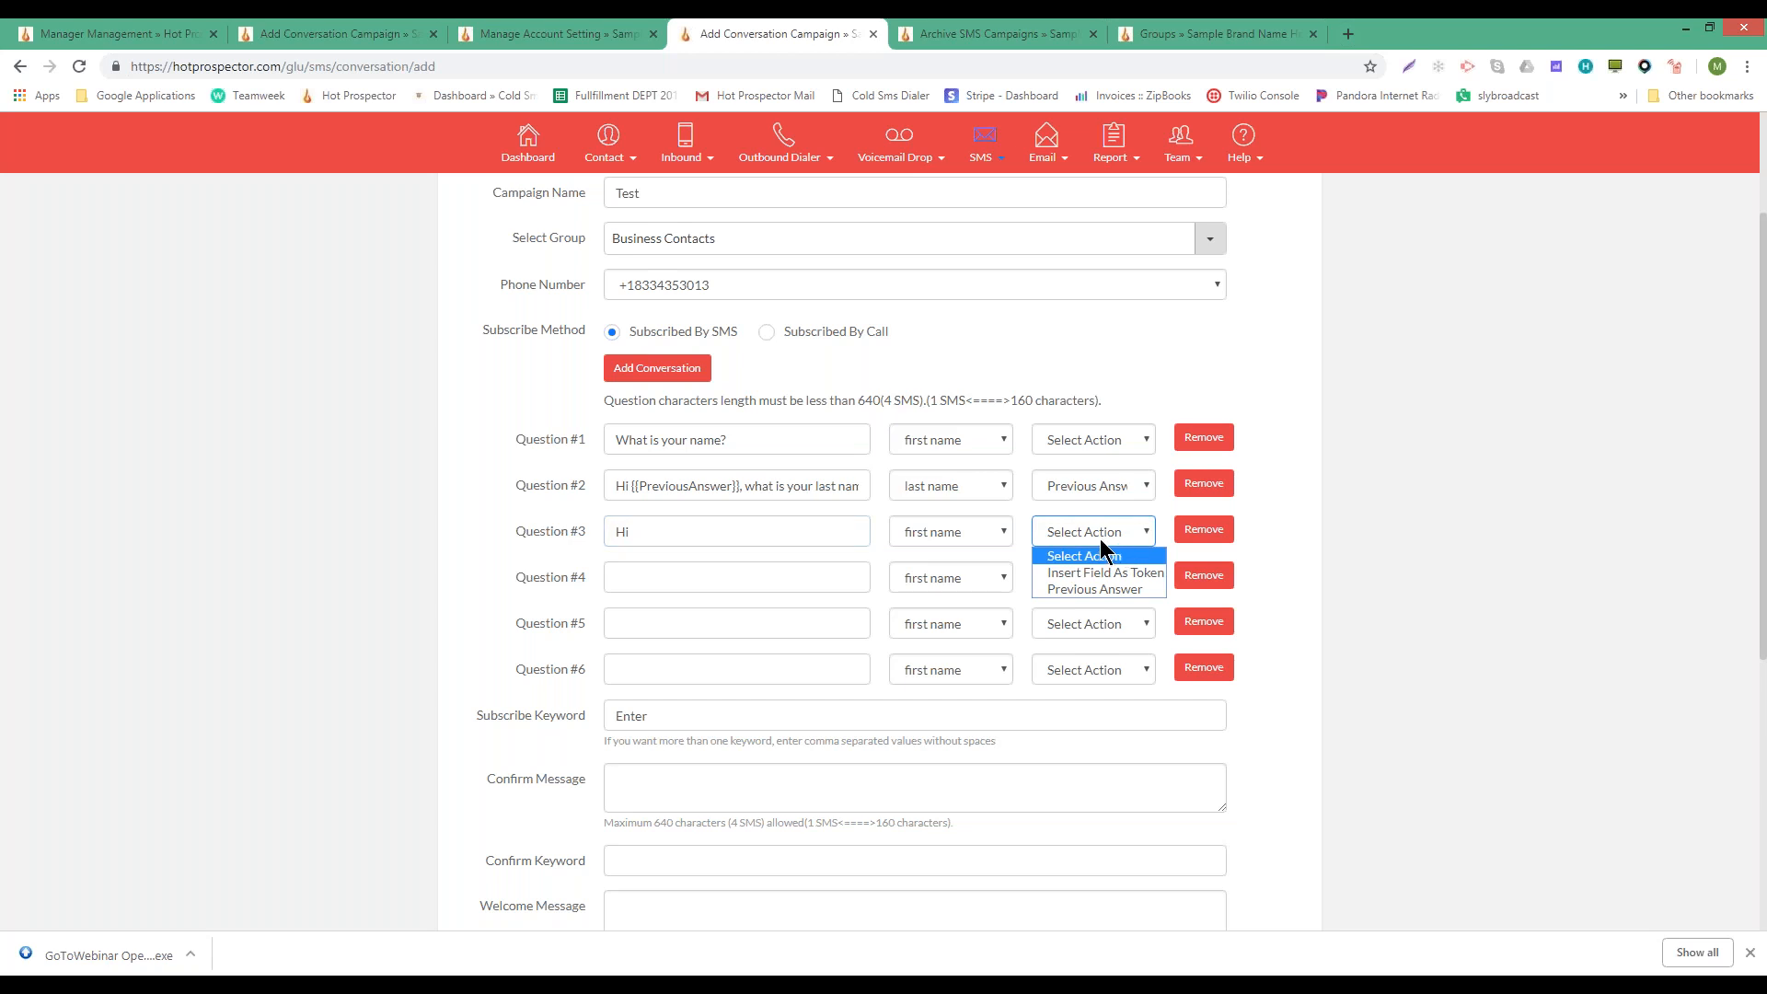
left_click(1103, 554)
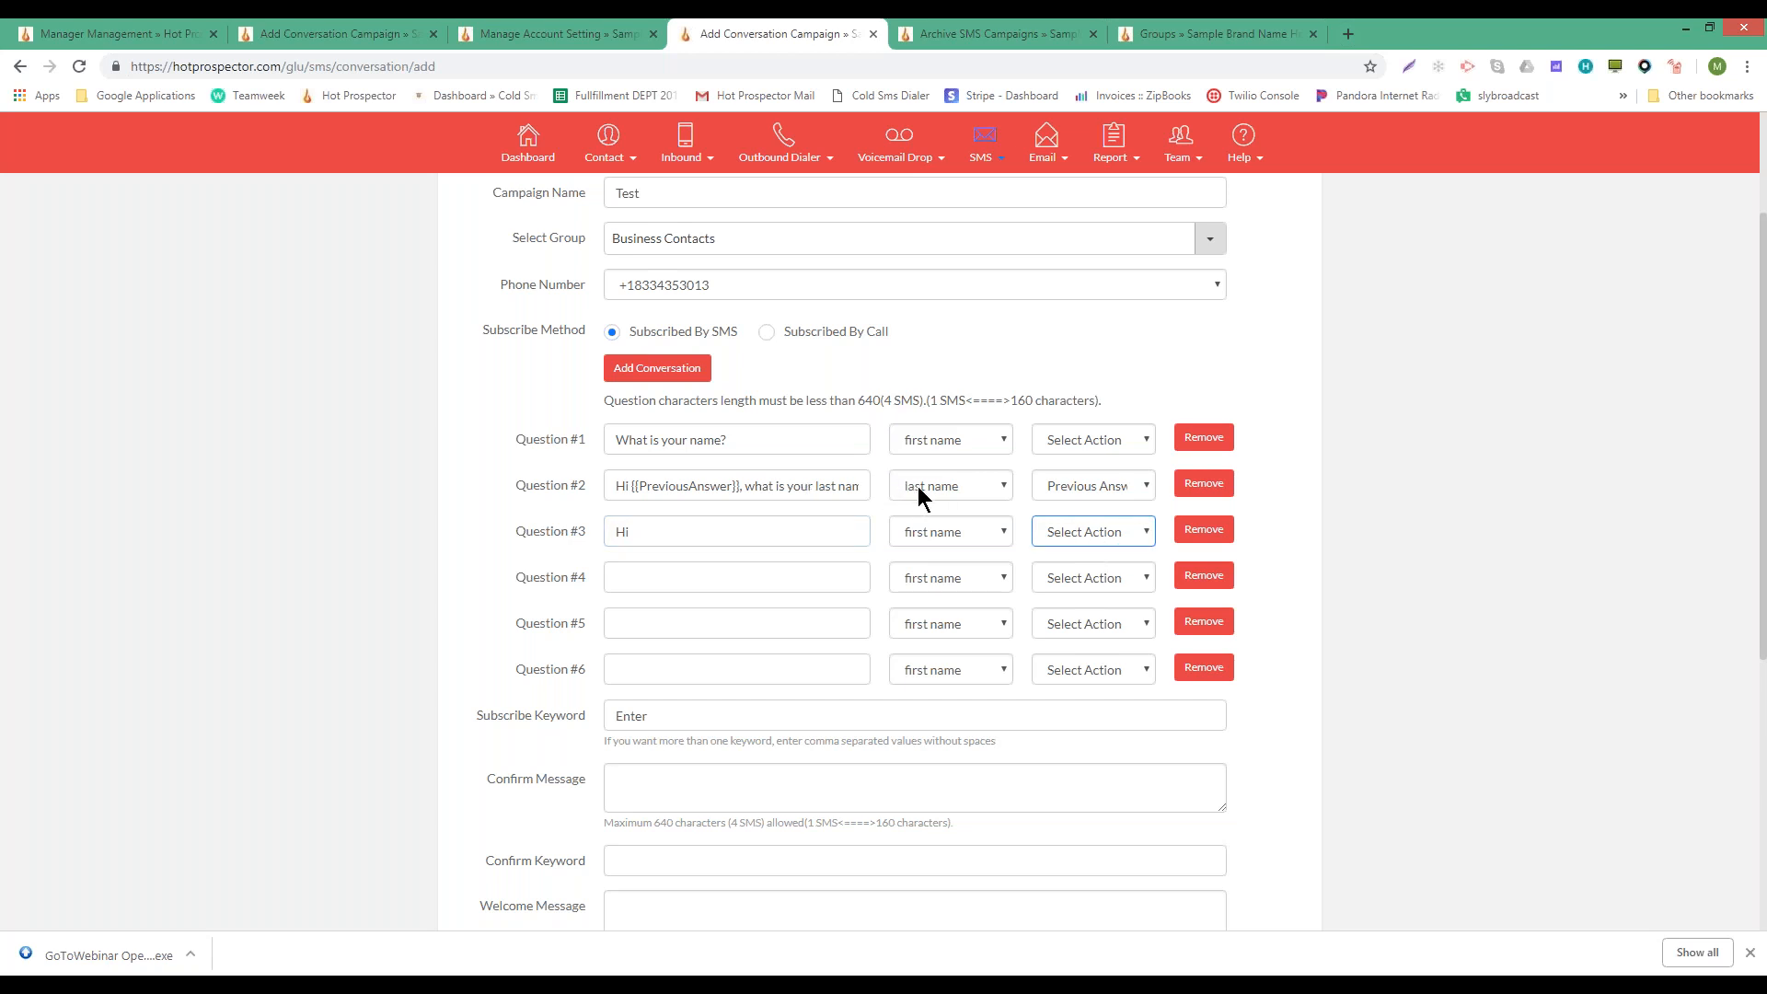
left_click_drag(659, 532, 357, 541)
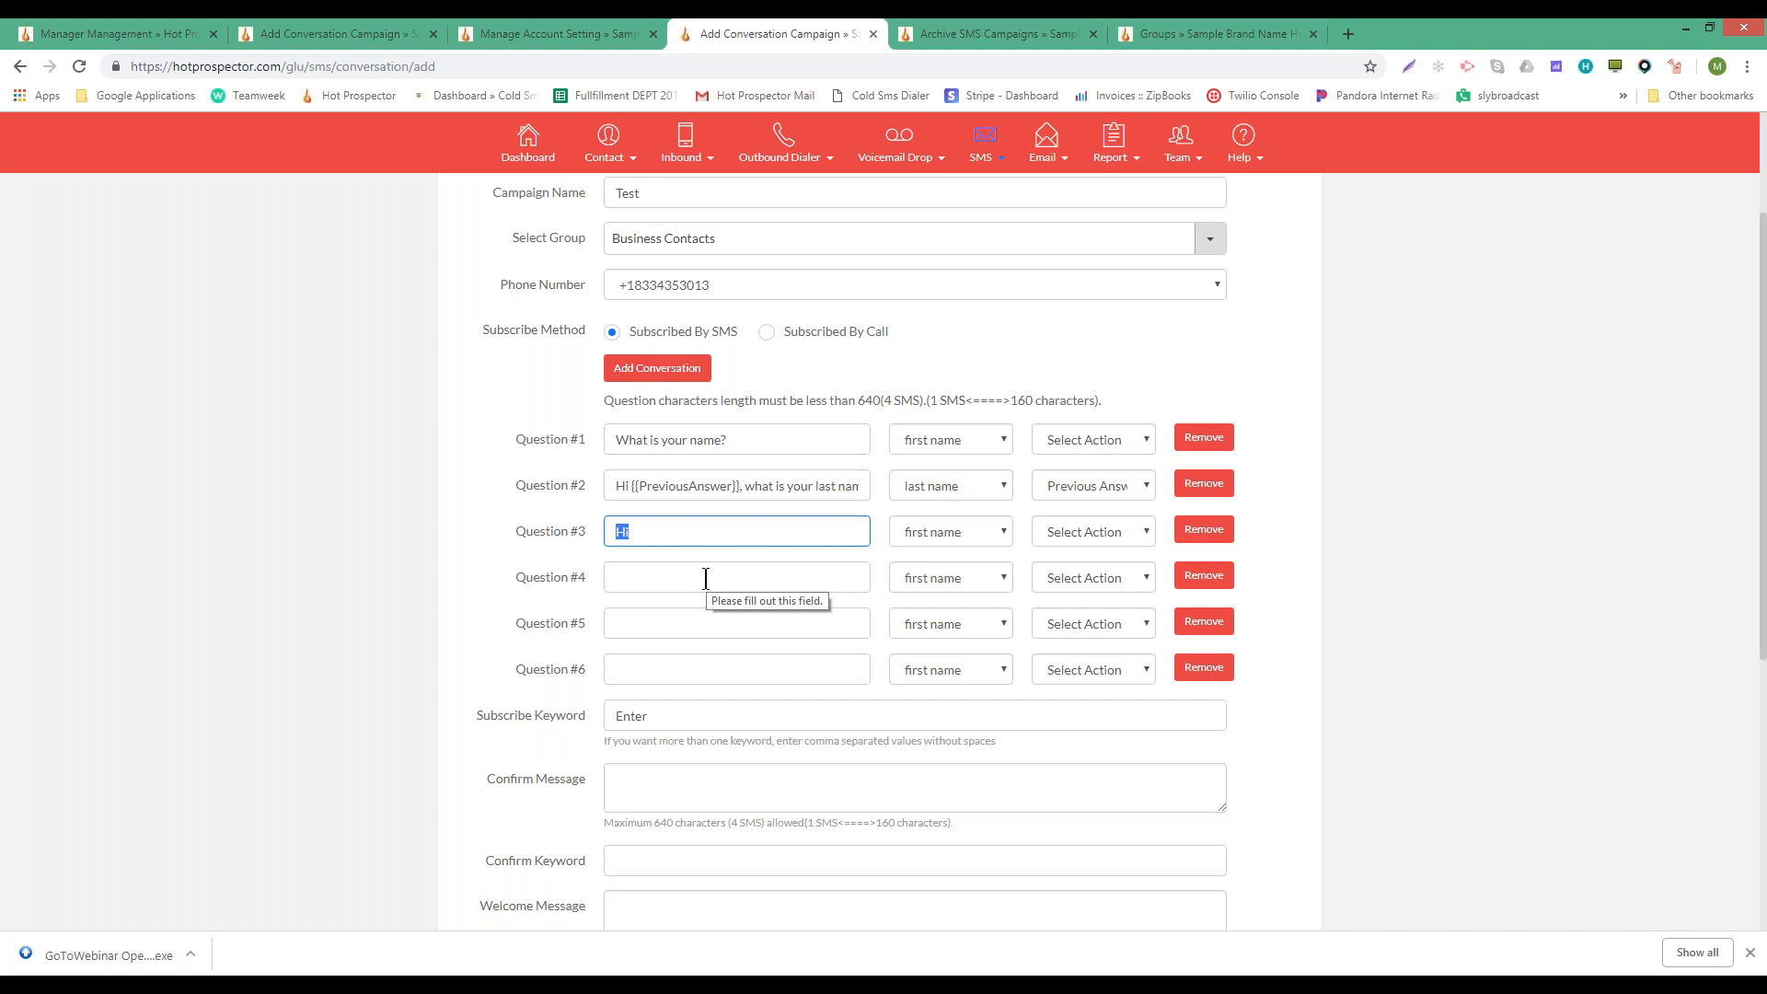
type("Wha")
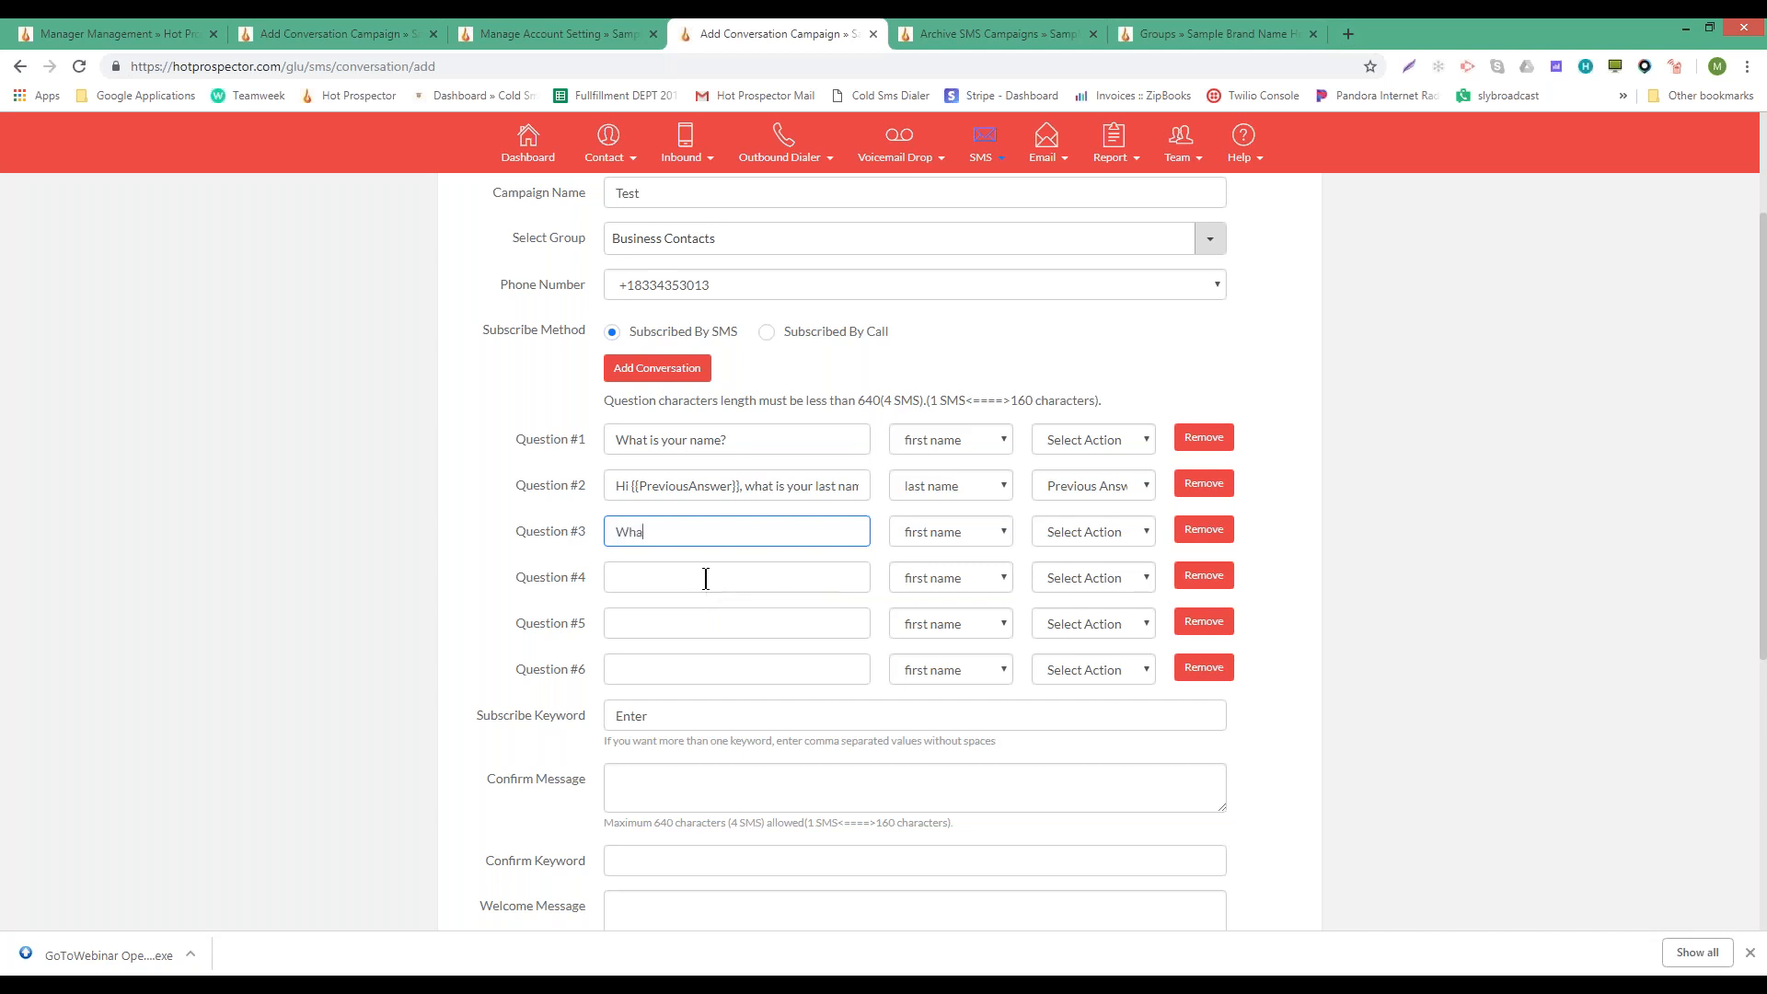
type("t is your")
type(" bug")
type("get")
key("BackSpace")
key("BackSpace")
key("BackSpace")
type("dget?")
left_click(928, 531)
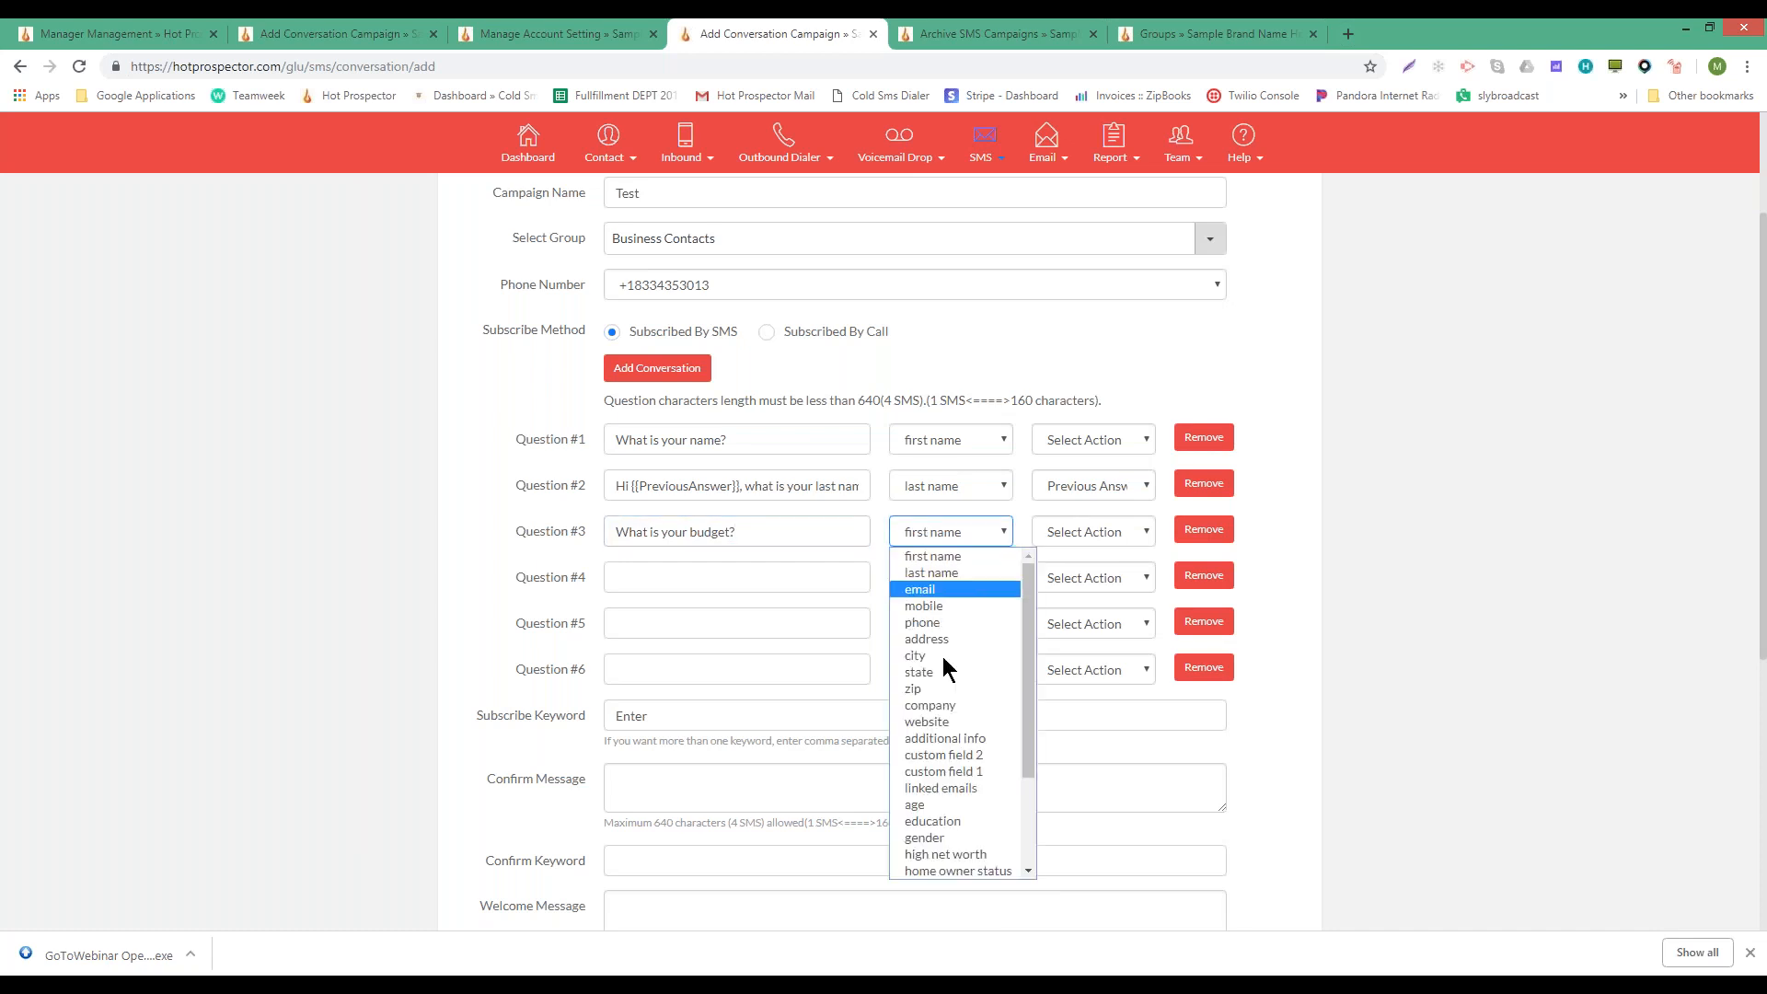
left_click(976, 856)
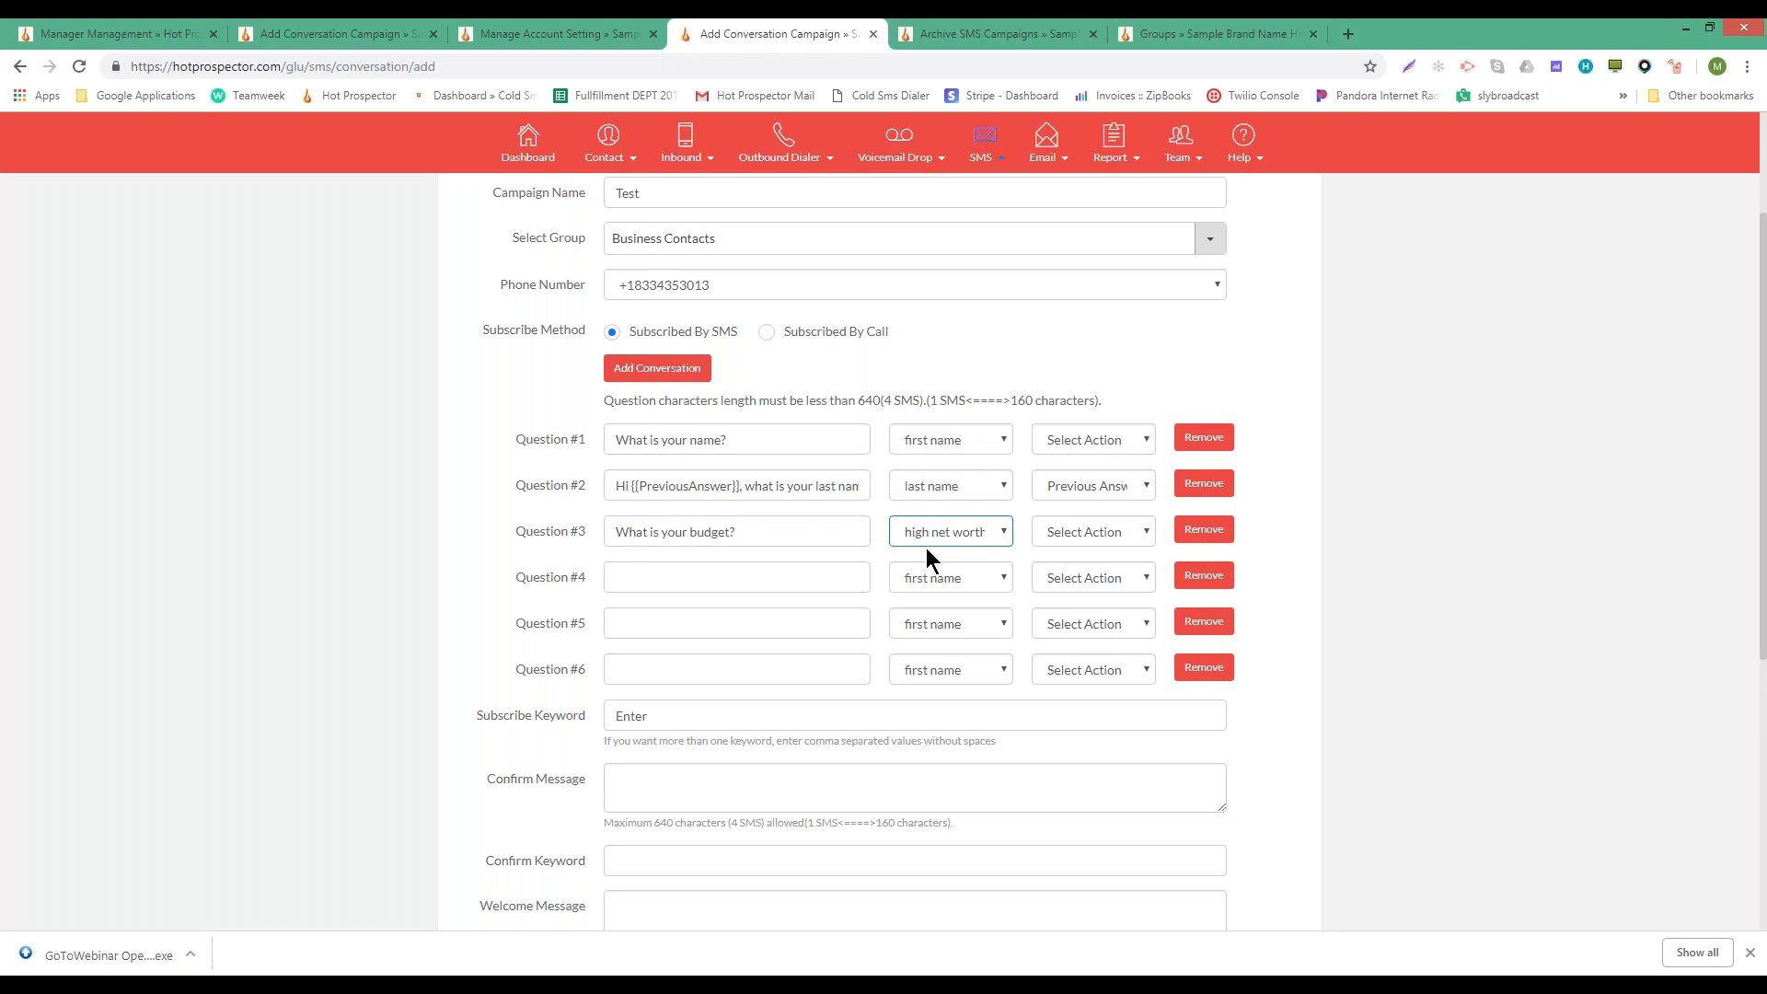
- Draft Question #4 as the Previous Answer followed by ', Is this corret?'
left_click(765, 572)
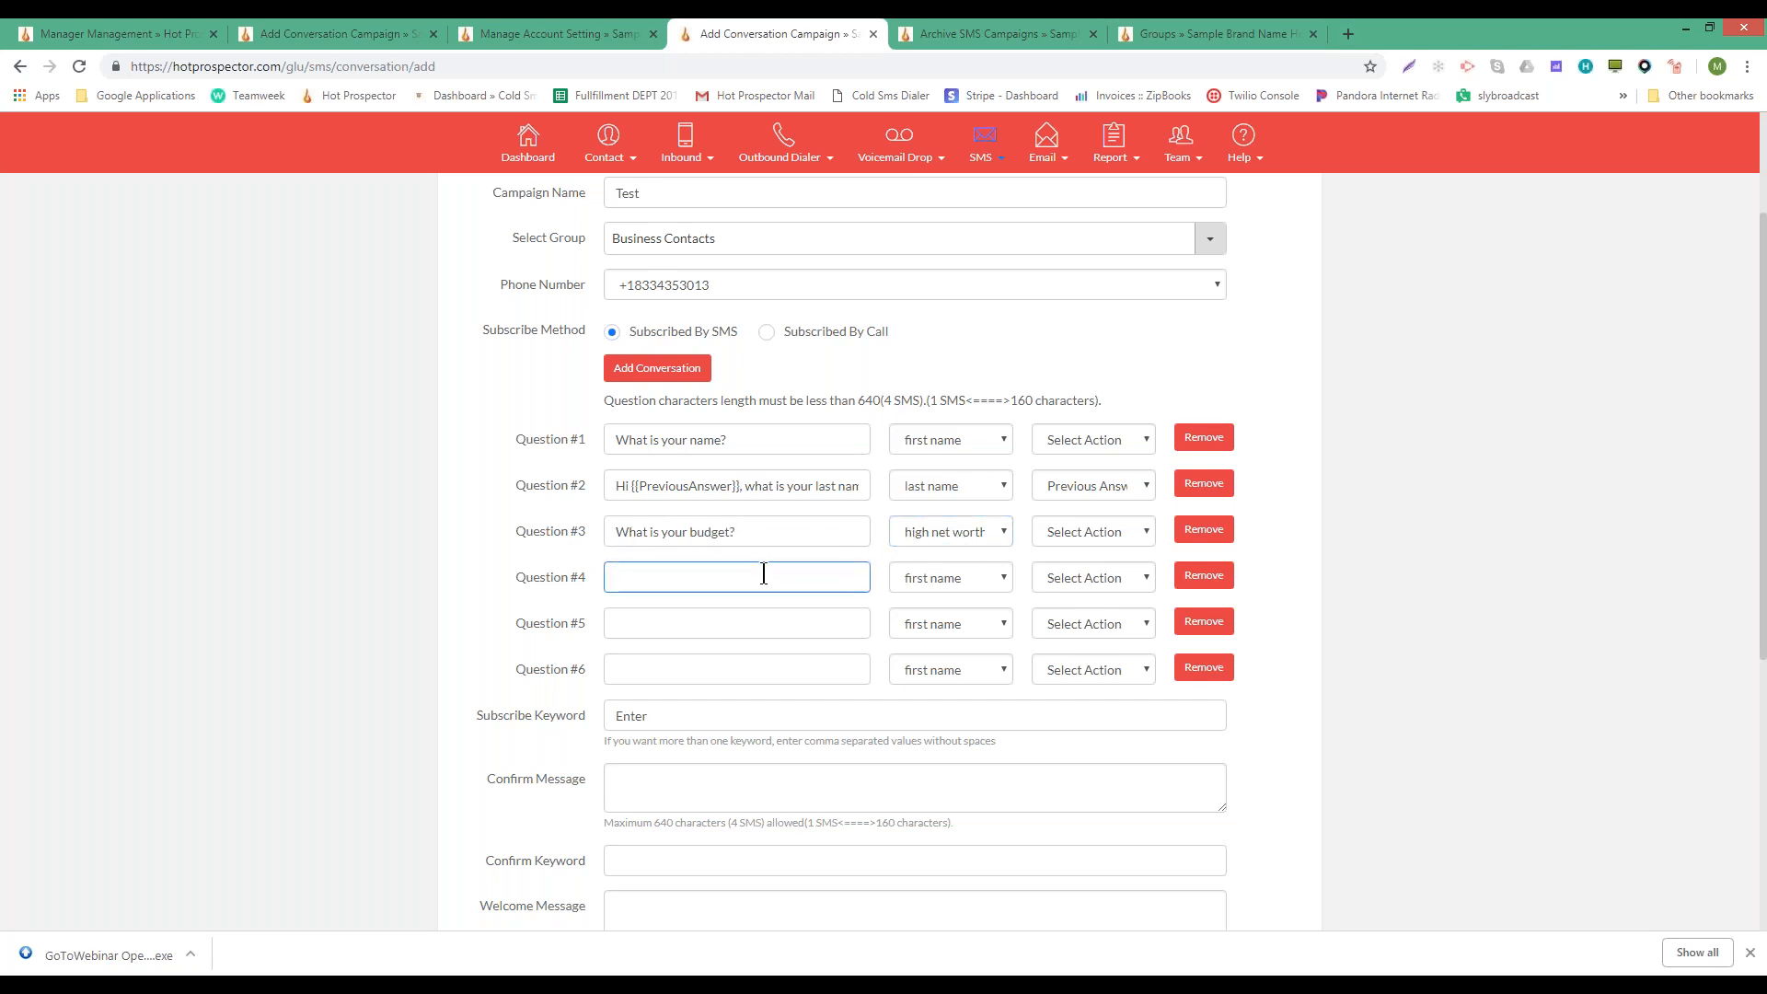
left_click(1109, 585)
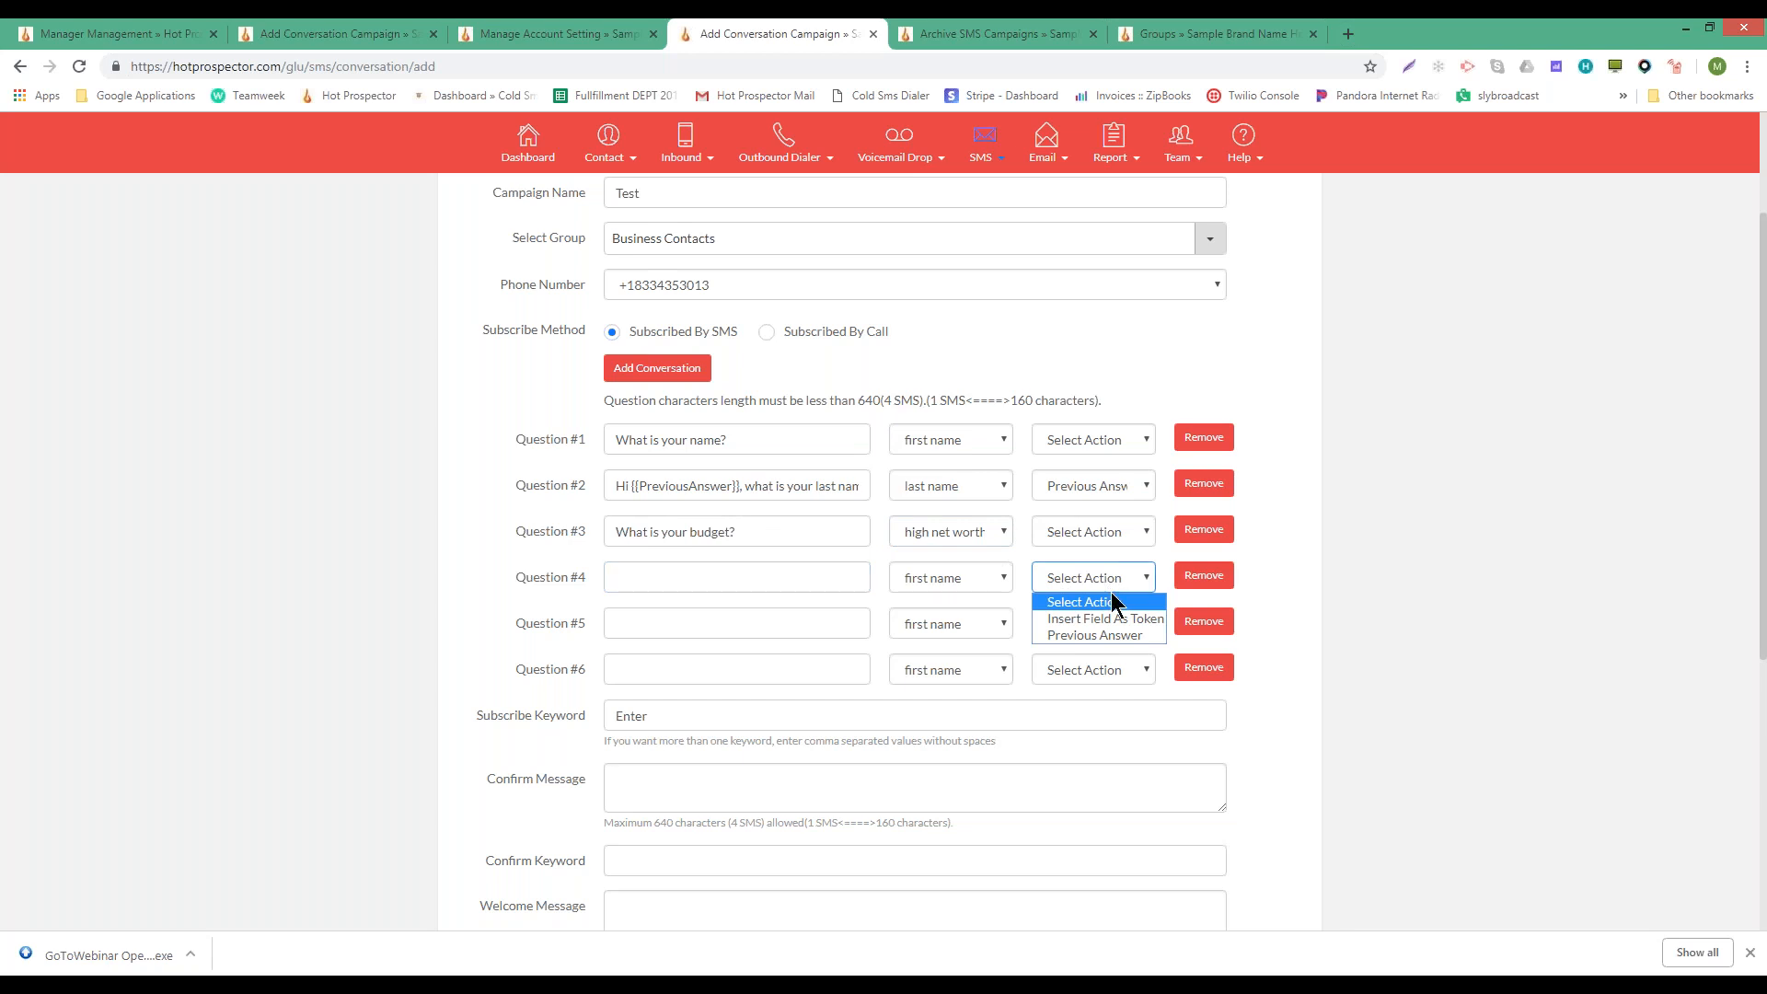
left_click(1118, 635)
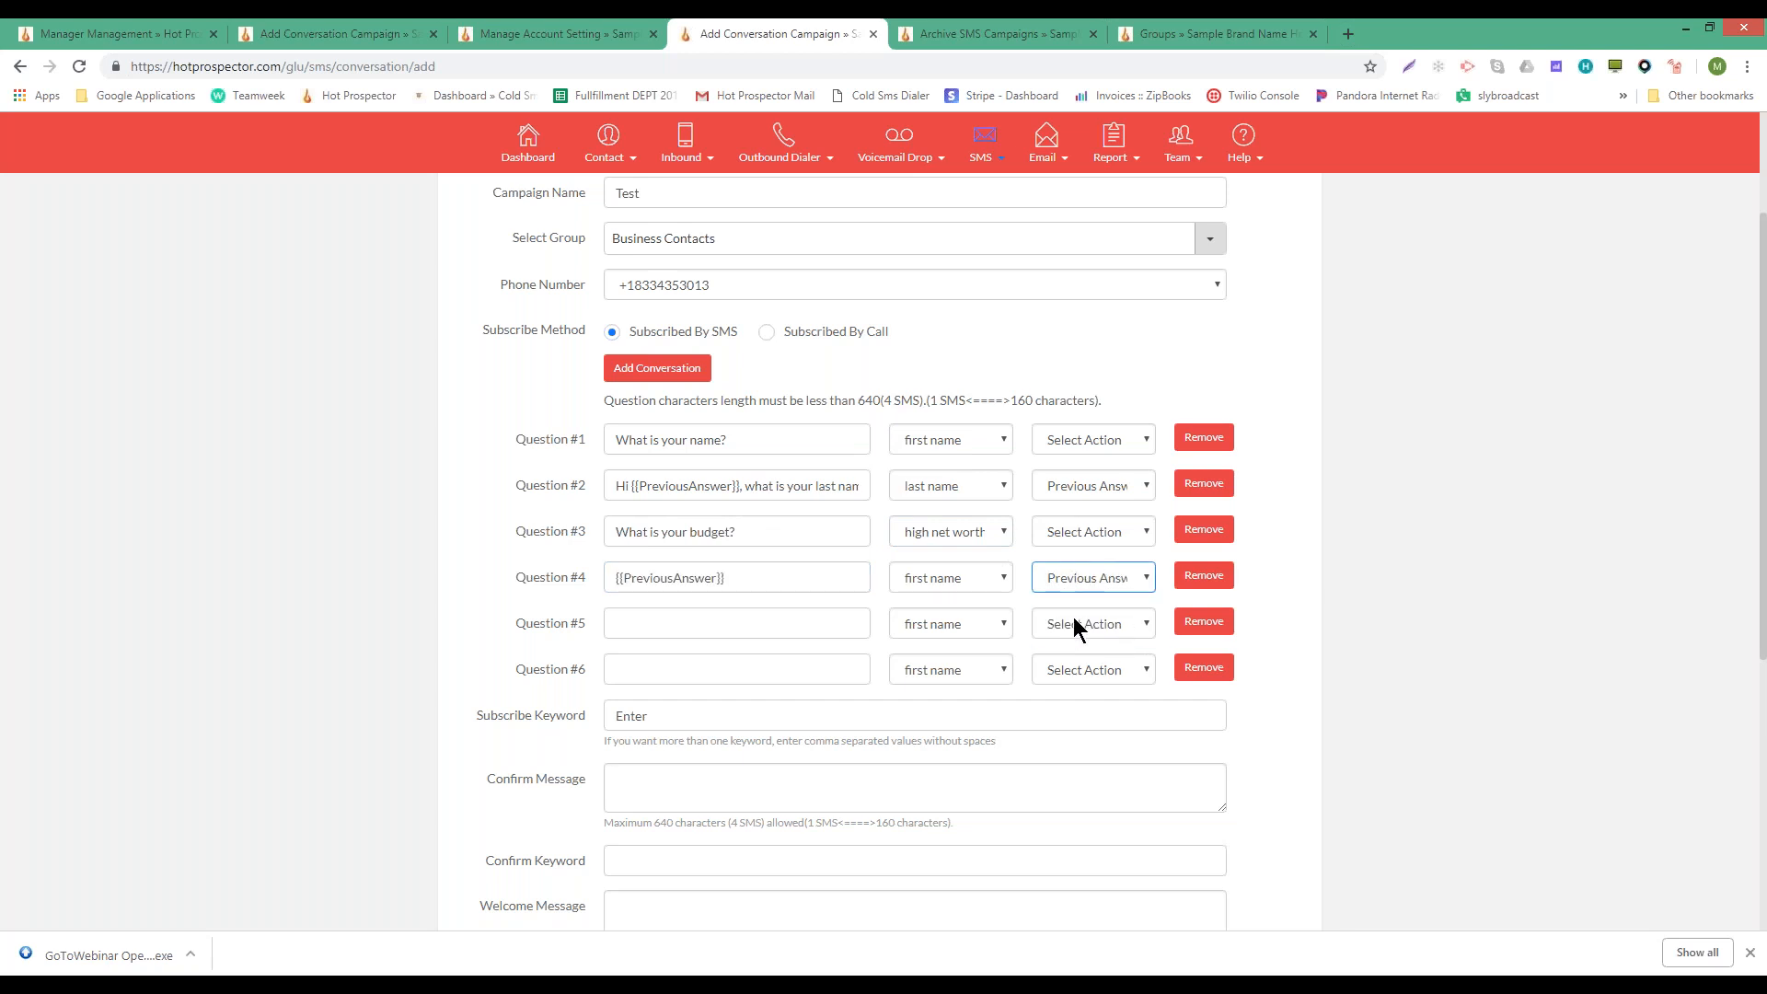
type(",")
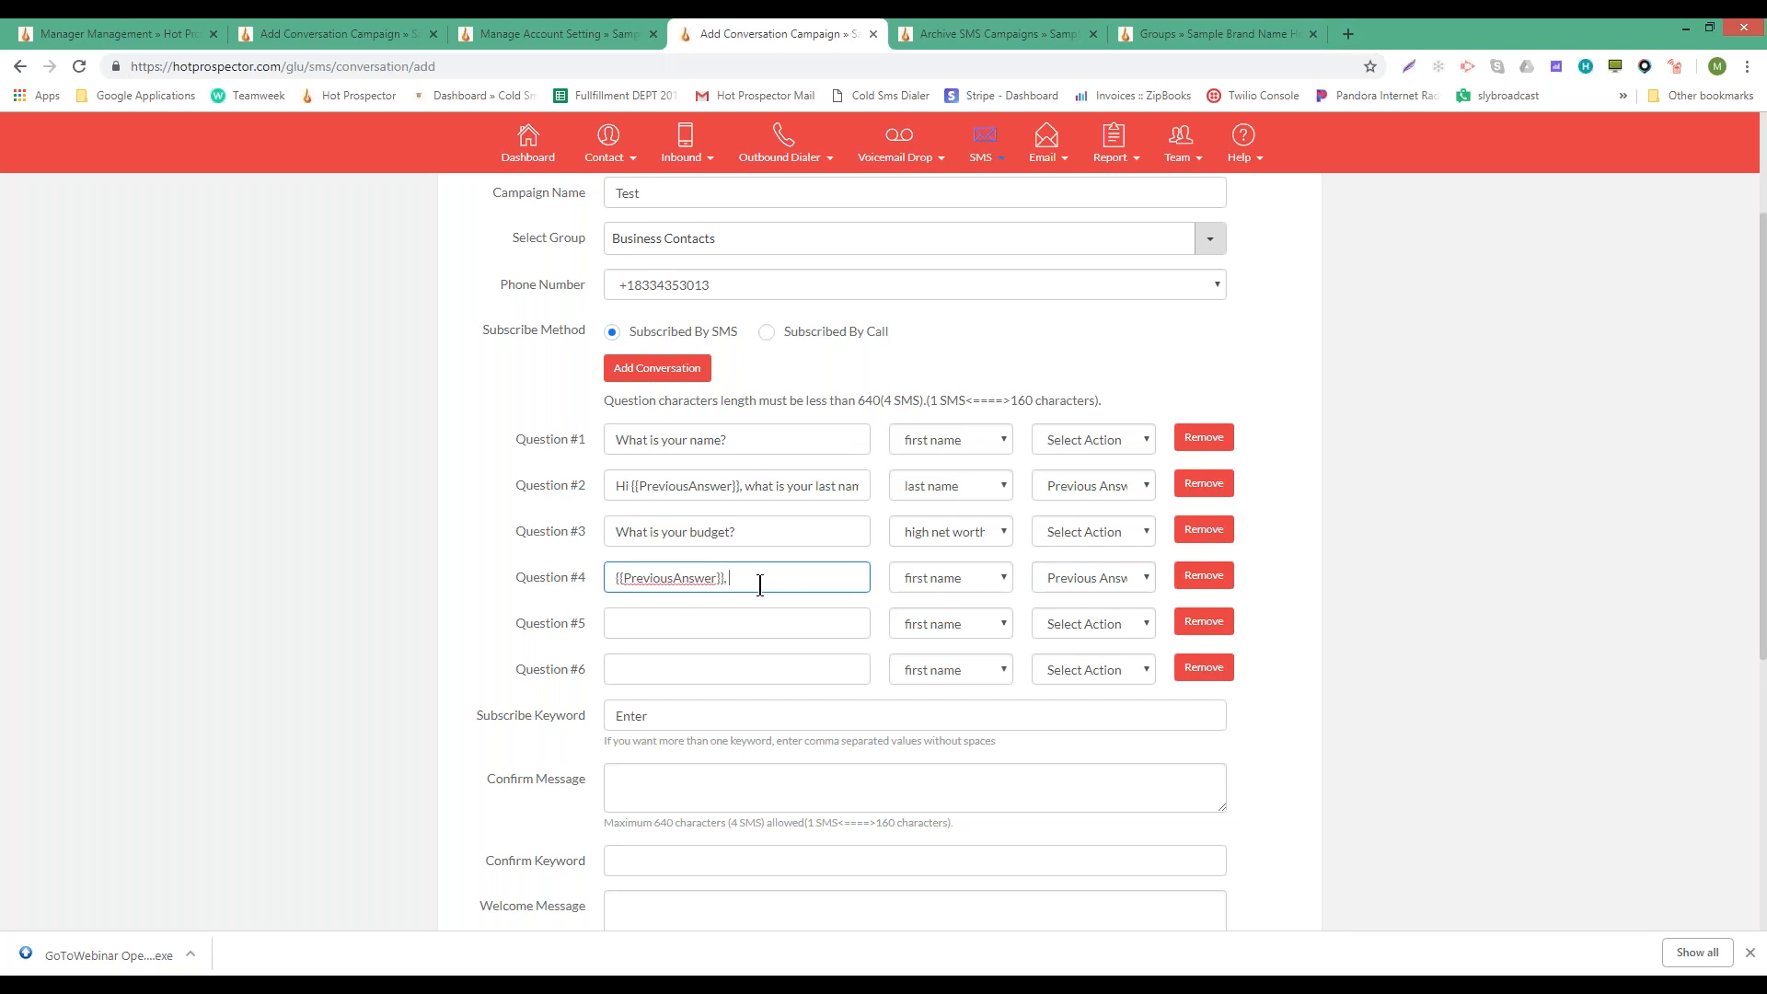
type(" Is this corret?")
- Delete the text of Question #4 and Question #3
left_click_drag(819, 577, 605, 576)
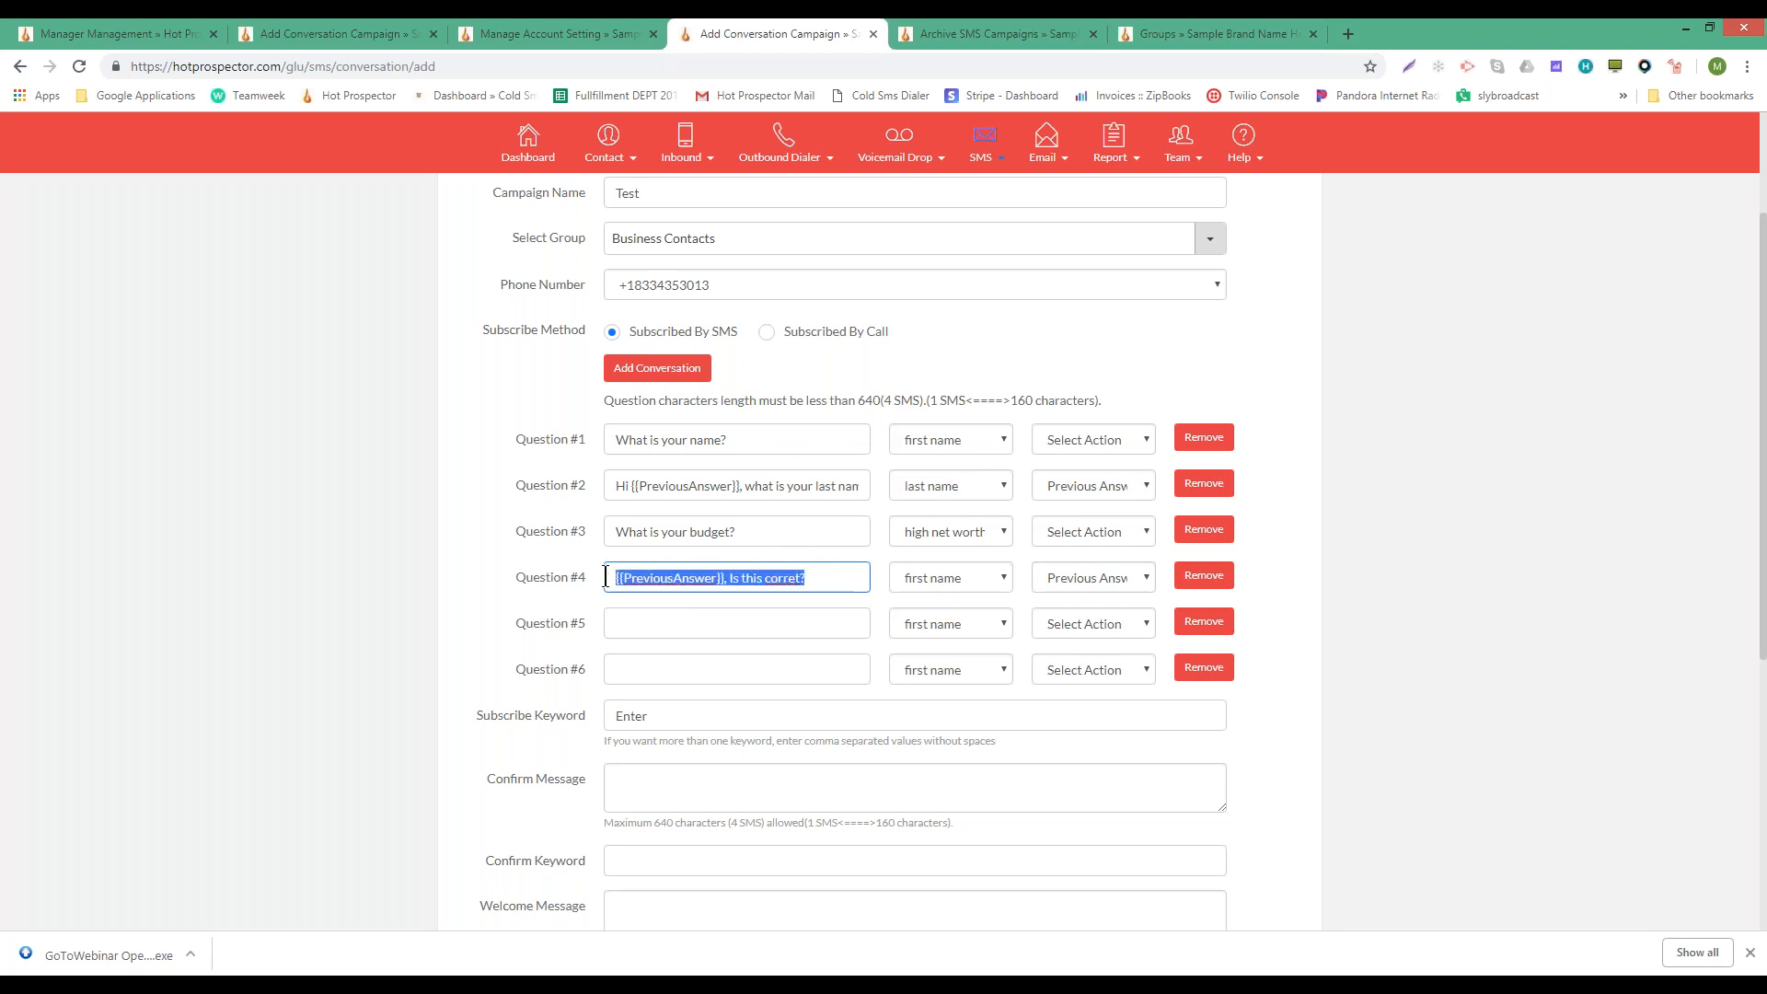
key("BackSpace")
left_click_drag(754, 531, 571, 540)
key("BackSpace")
- Map the emptied Question #3 back to first name
left_click(998, 531)
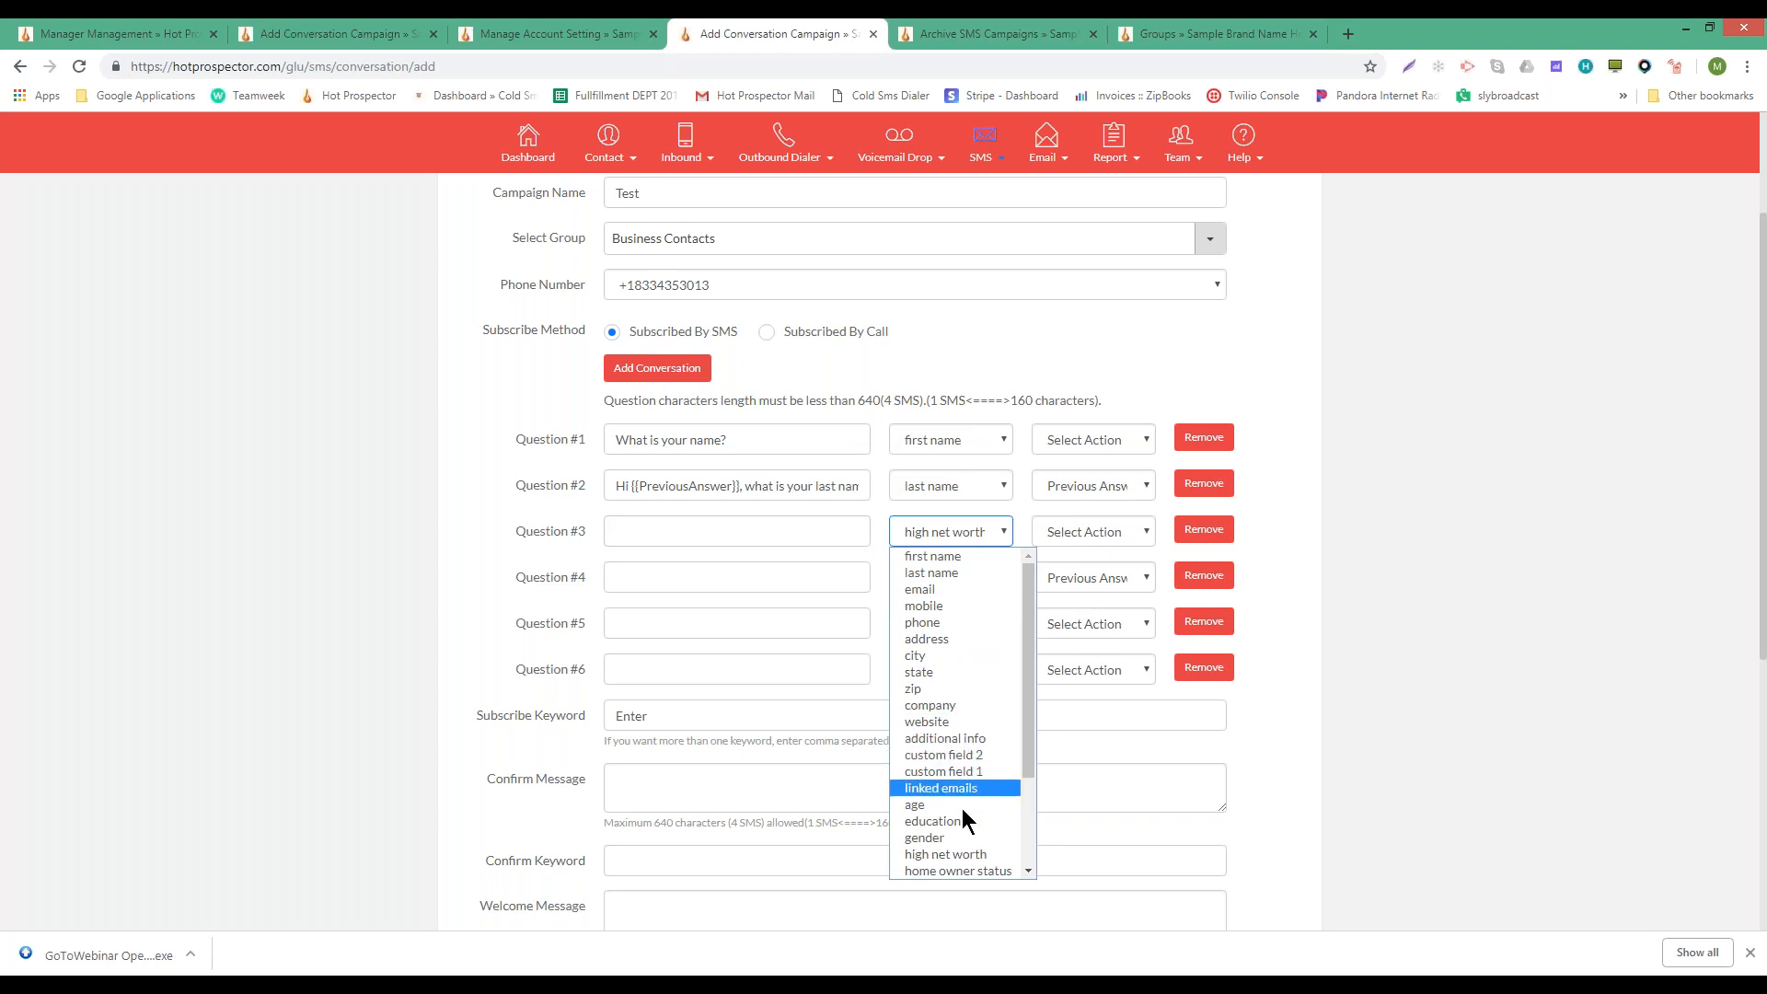
left_click(948, 552)
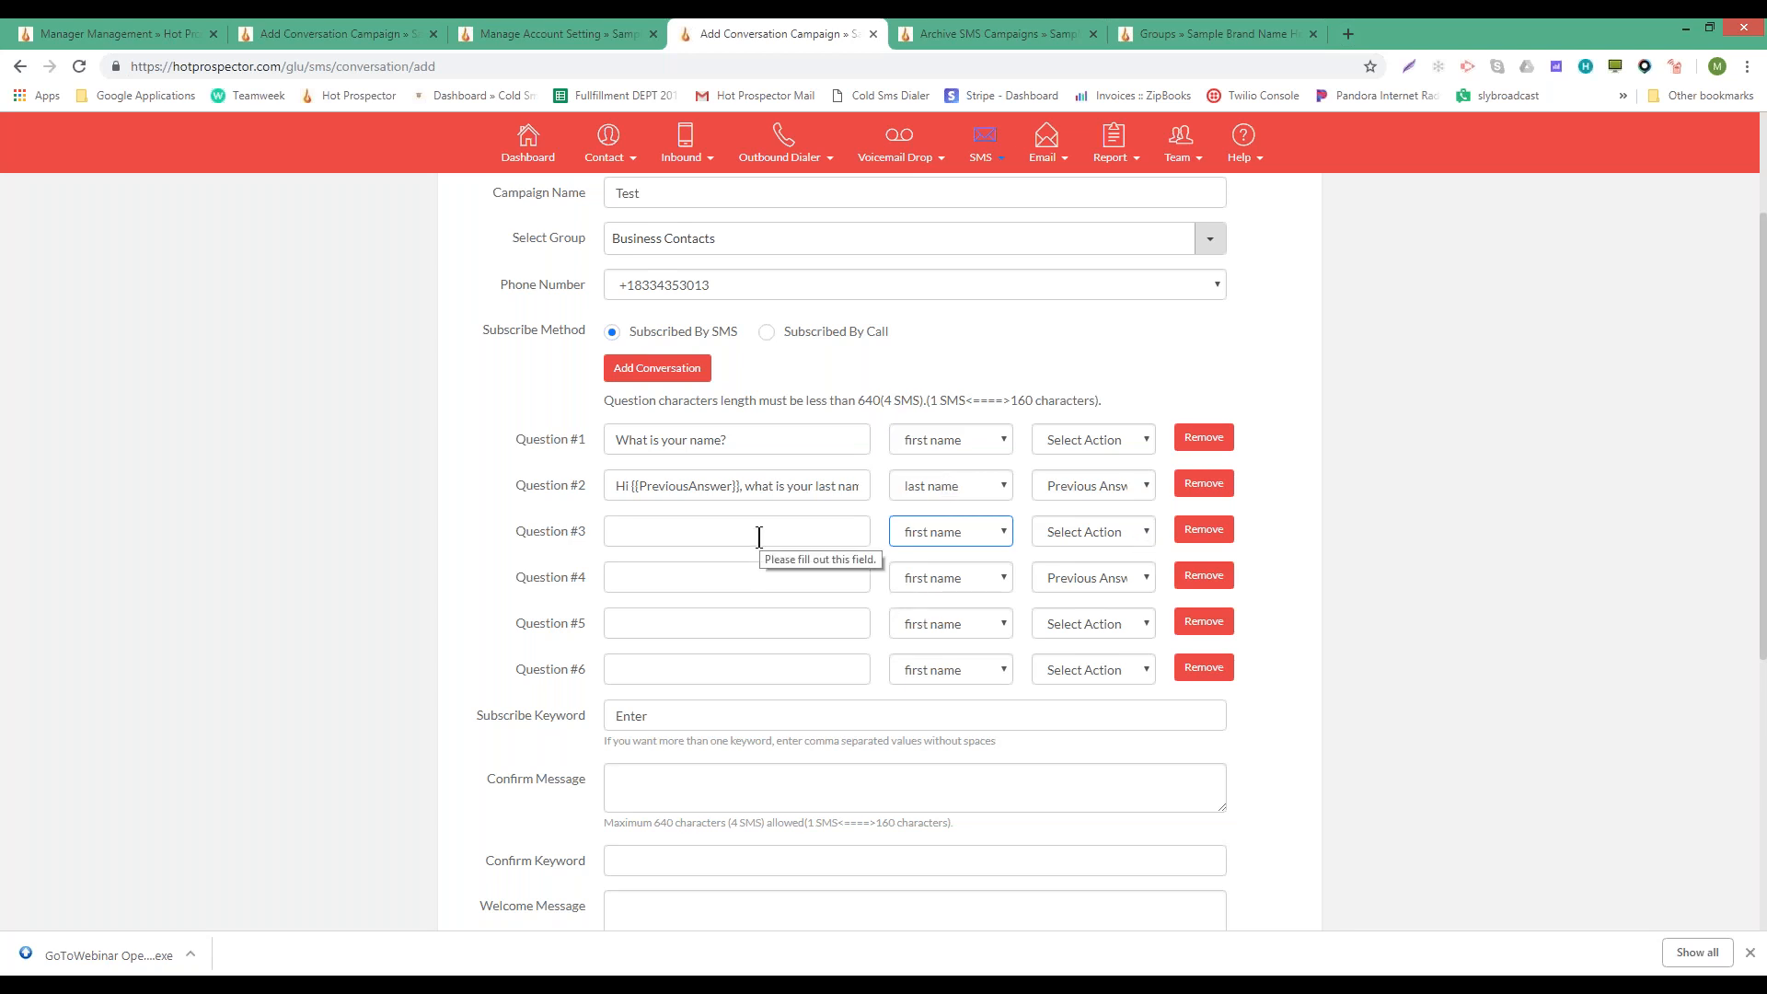
left_click(844, 531)
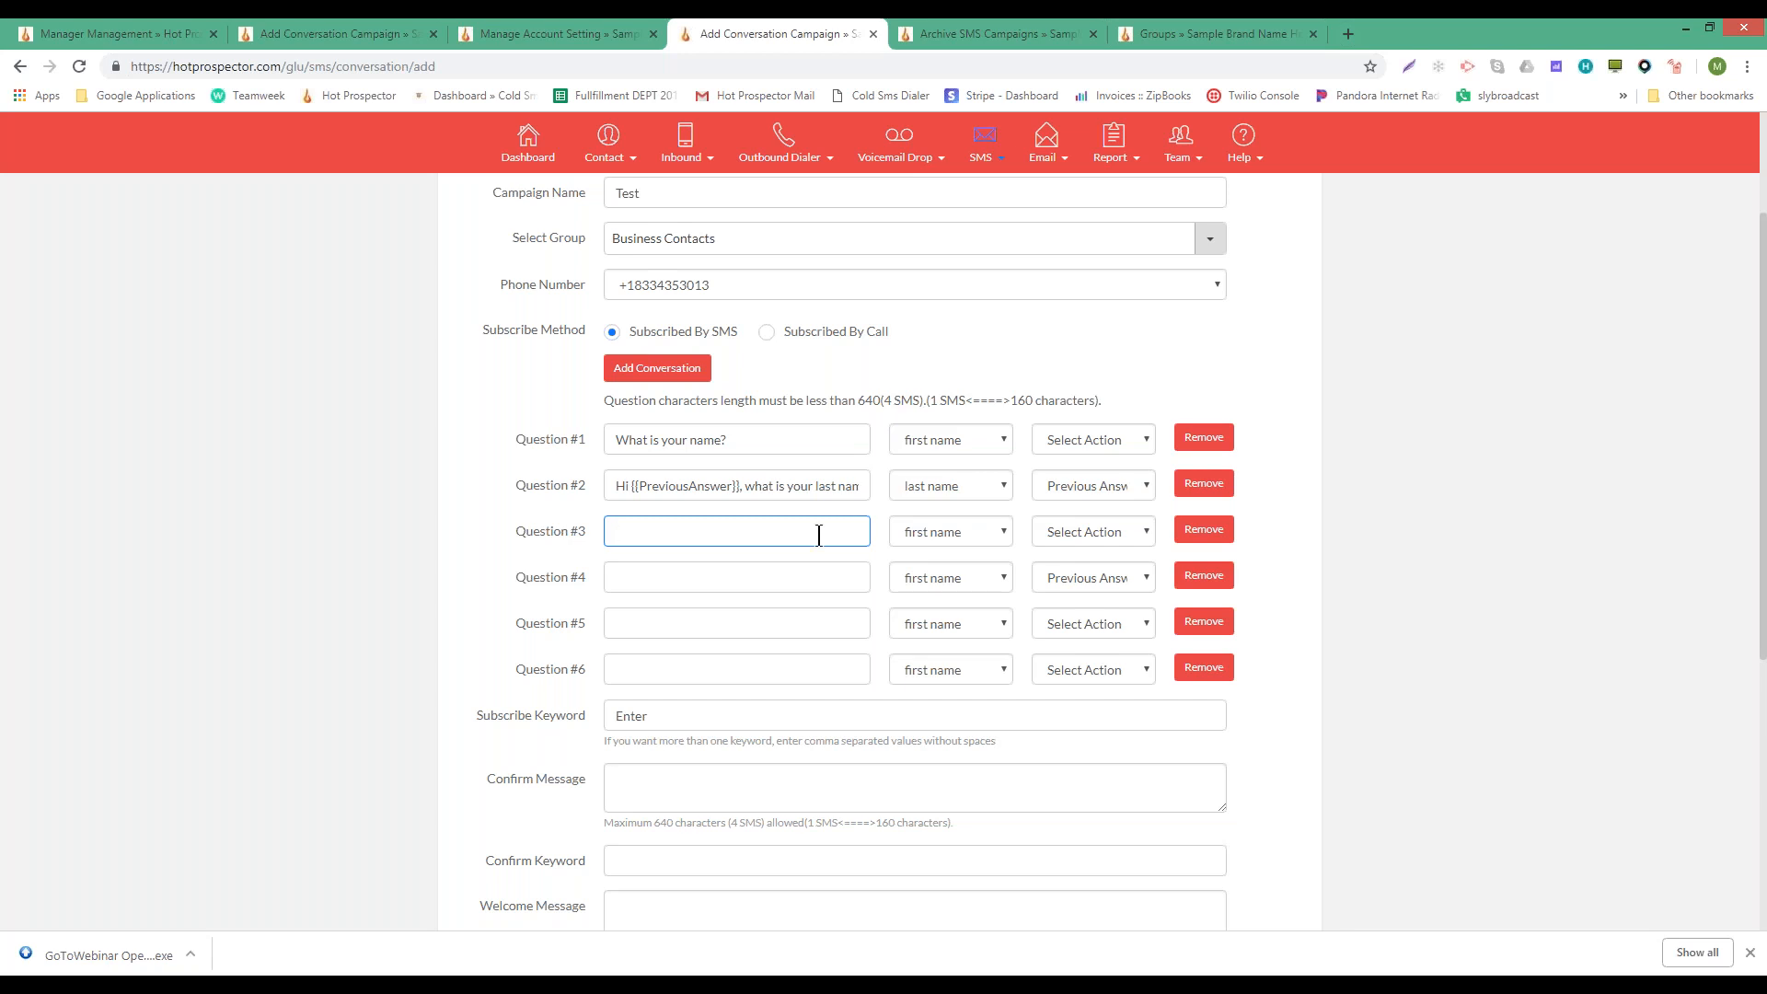
- Remove the Question #3 and Question #4 rows from the conversation
scroll(818, 535, "down", 2)
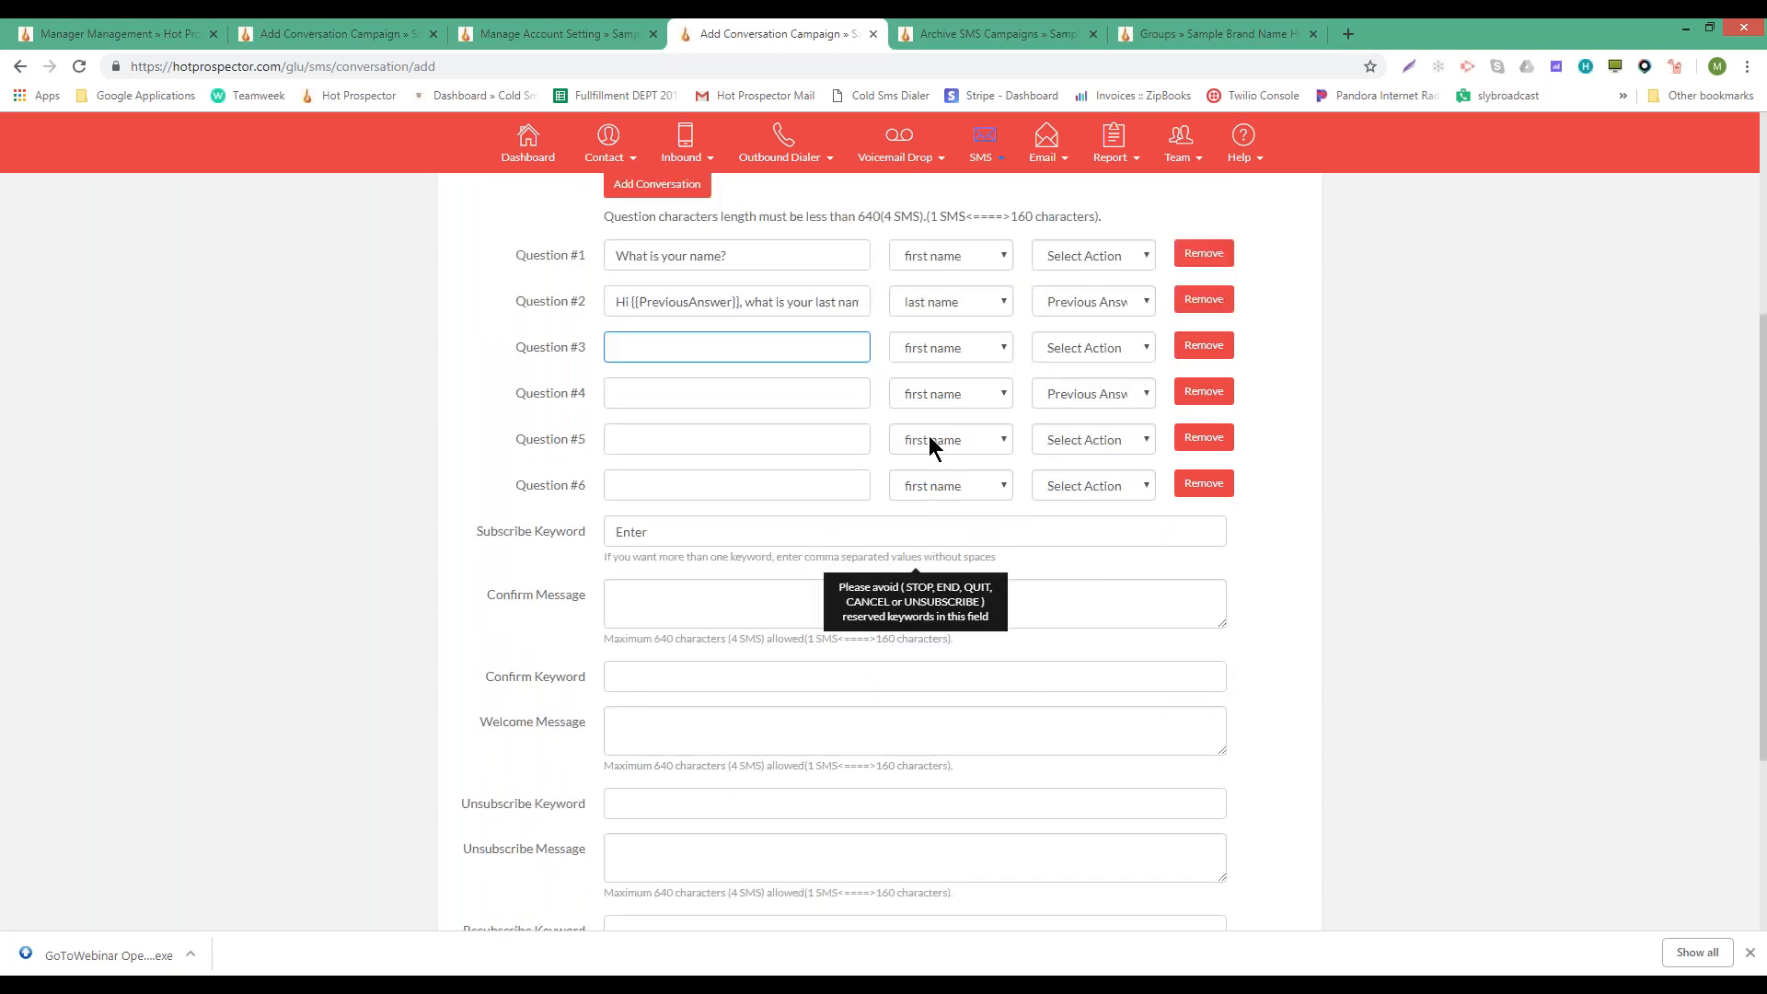
left_click(942, 350)
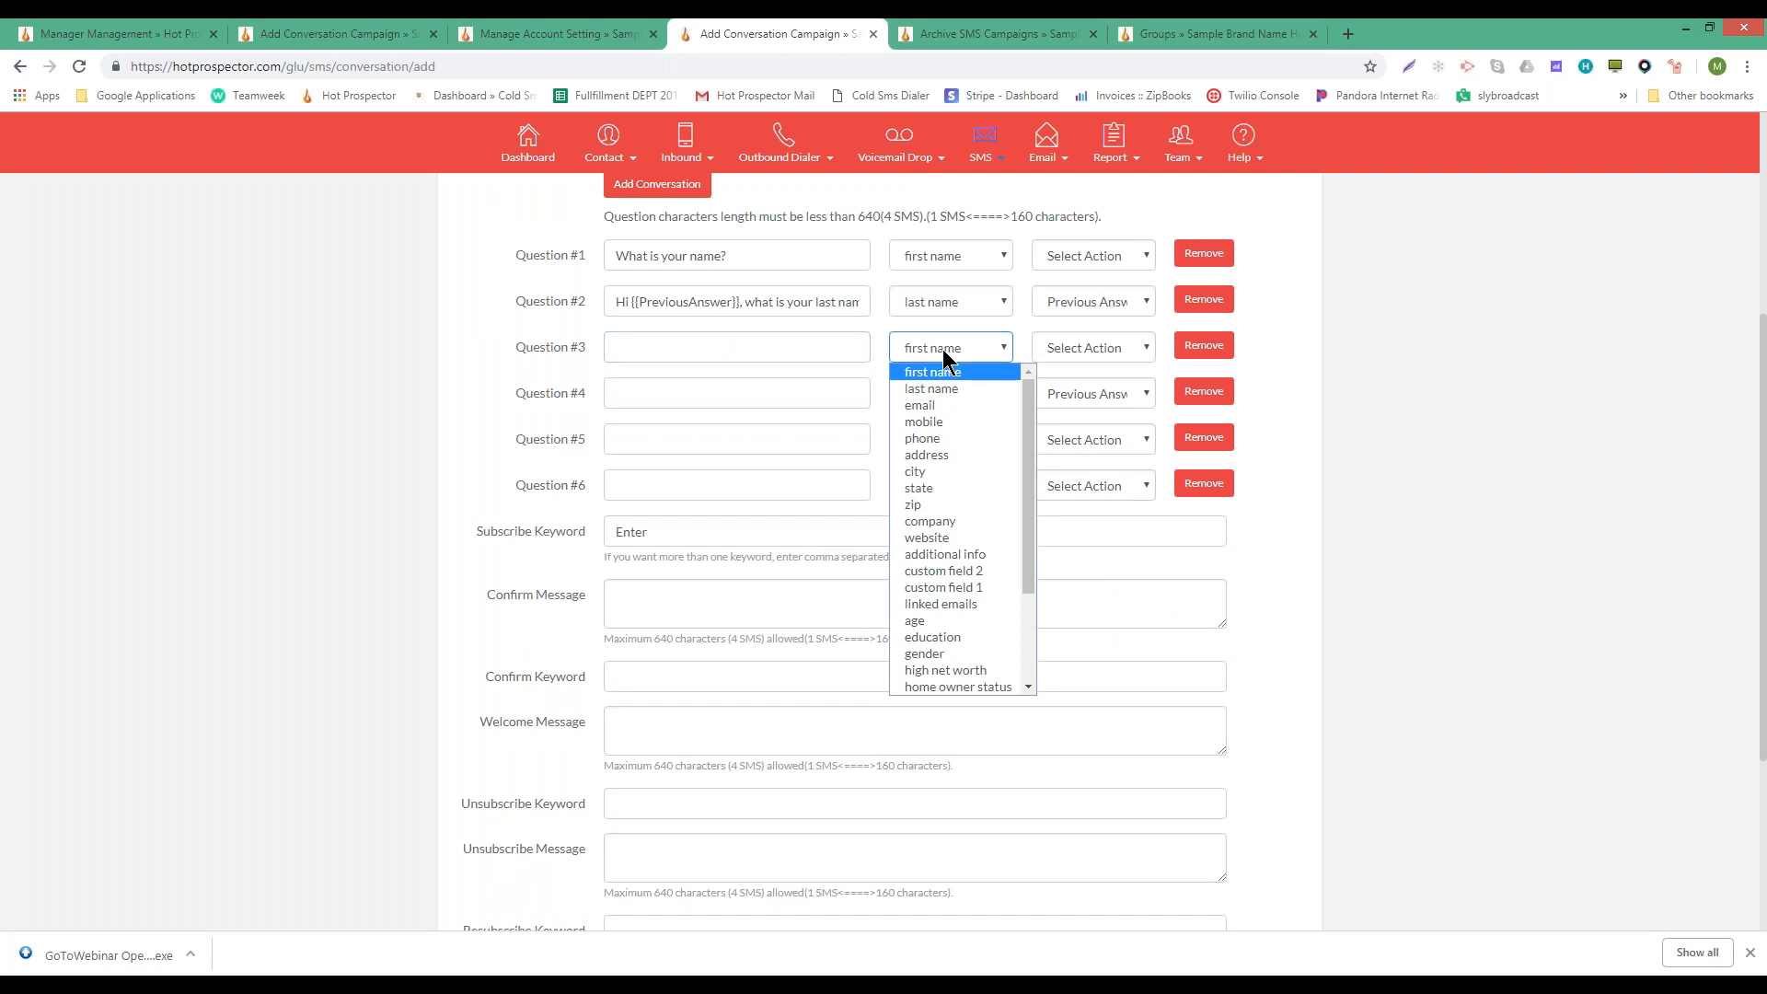
left_click(942, 349)
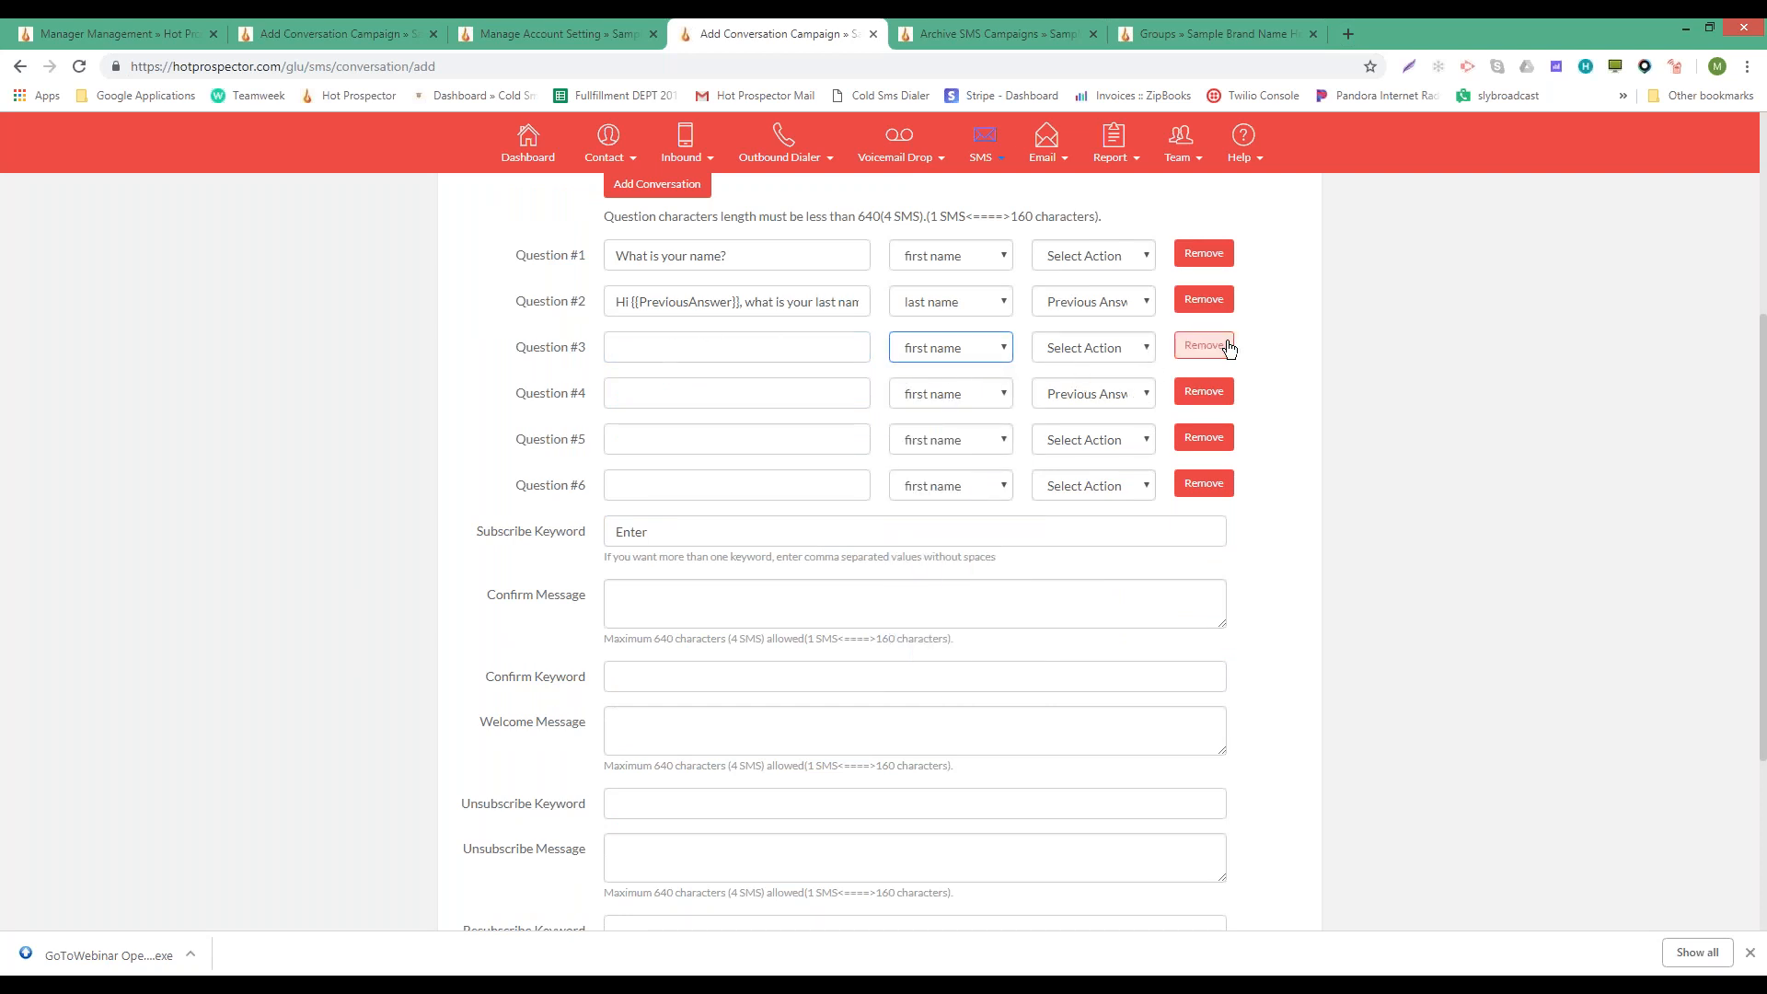
left_click(970, 348)
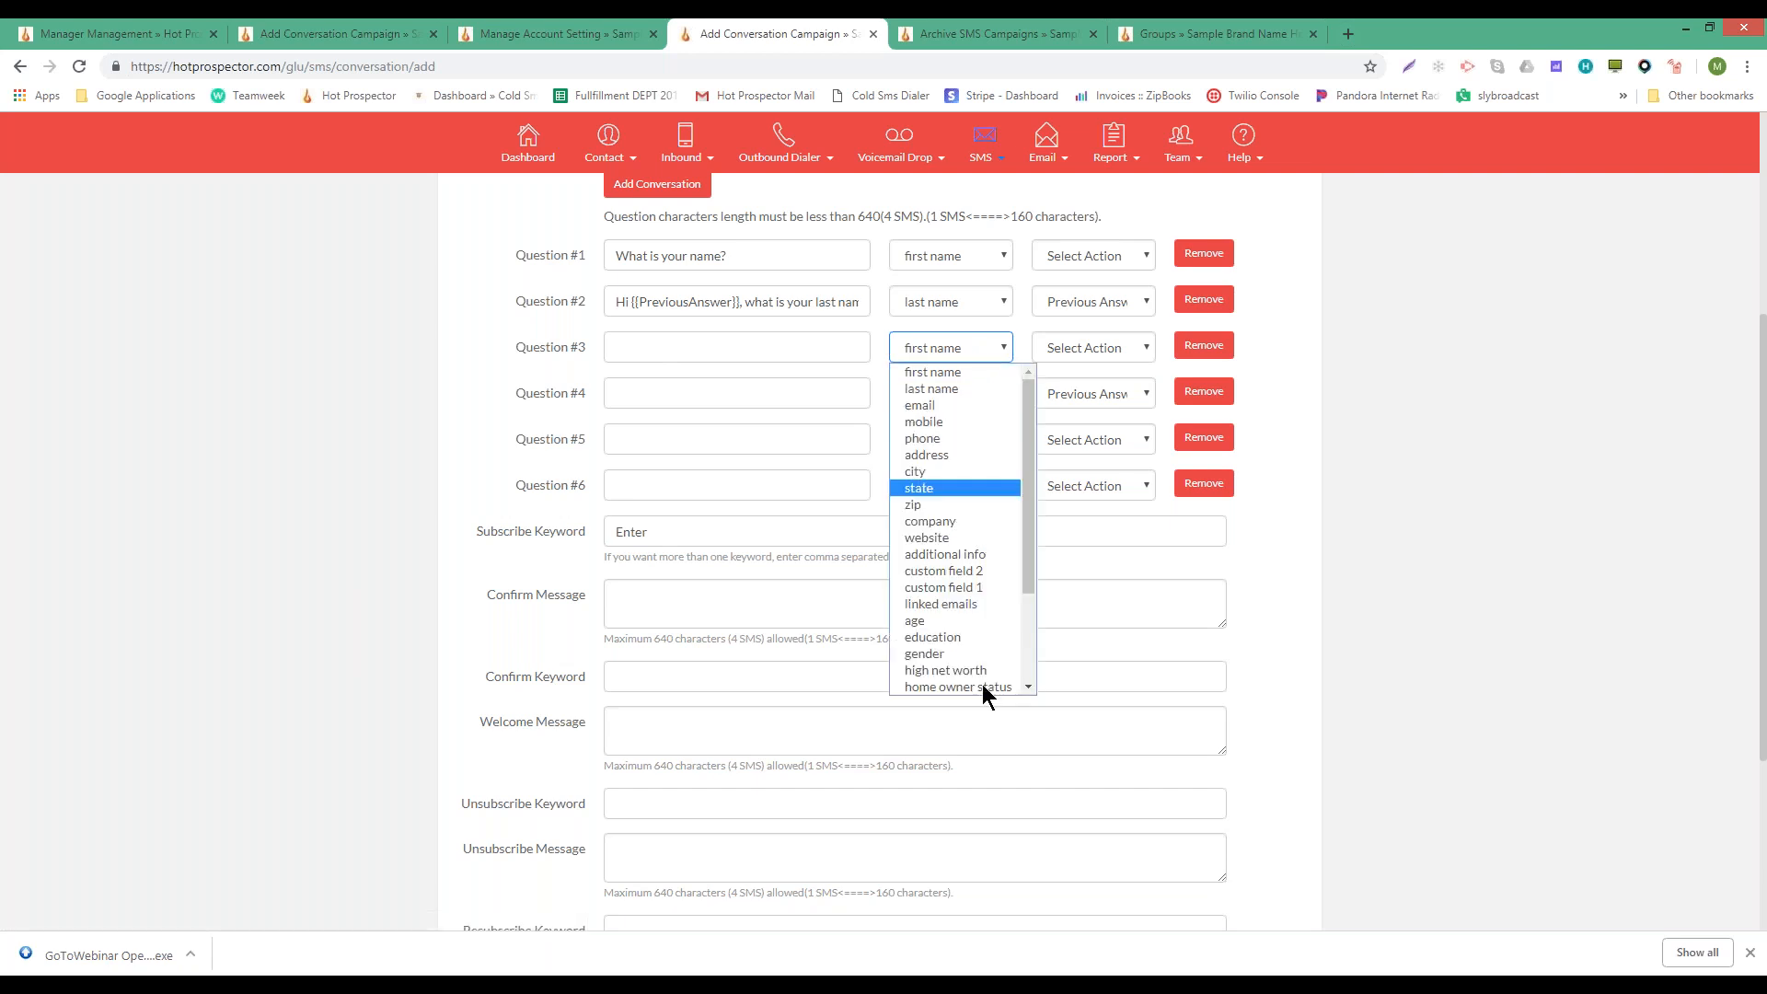
left_click(915, 357)
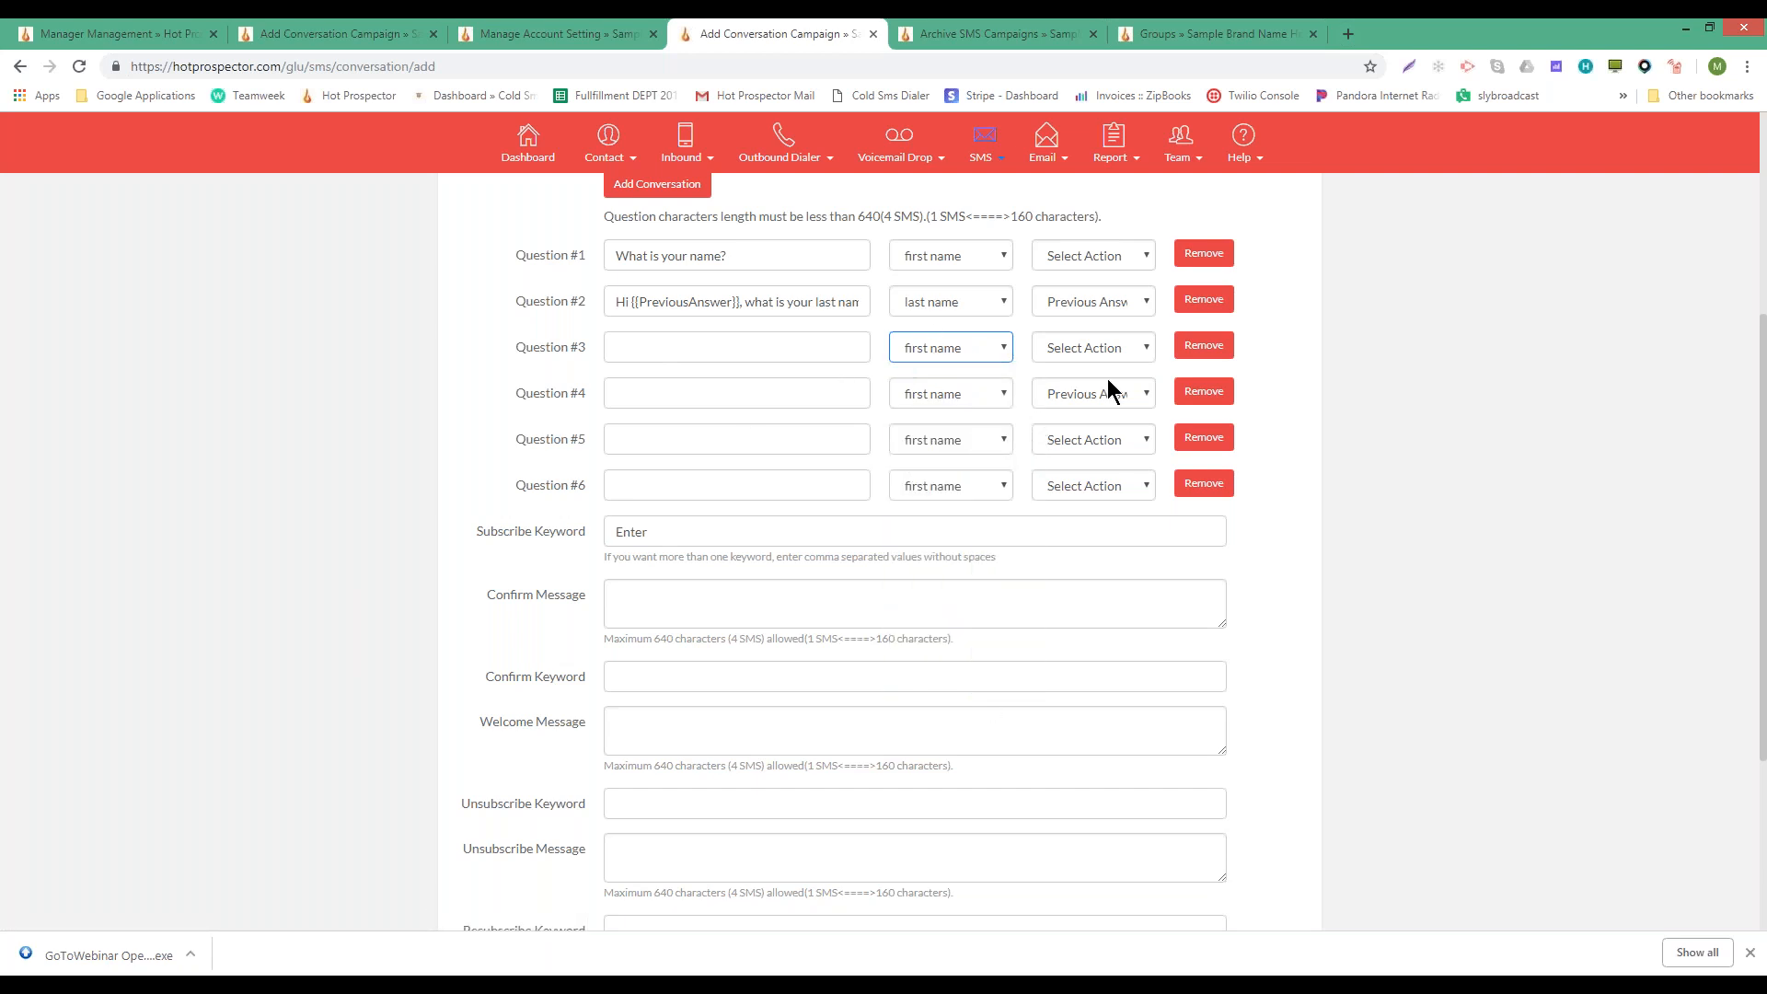
left_click(1208, 354)
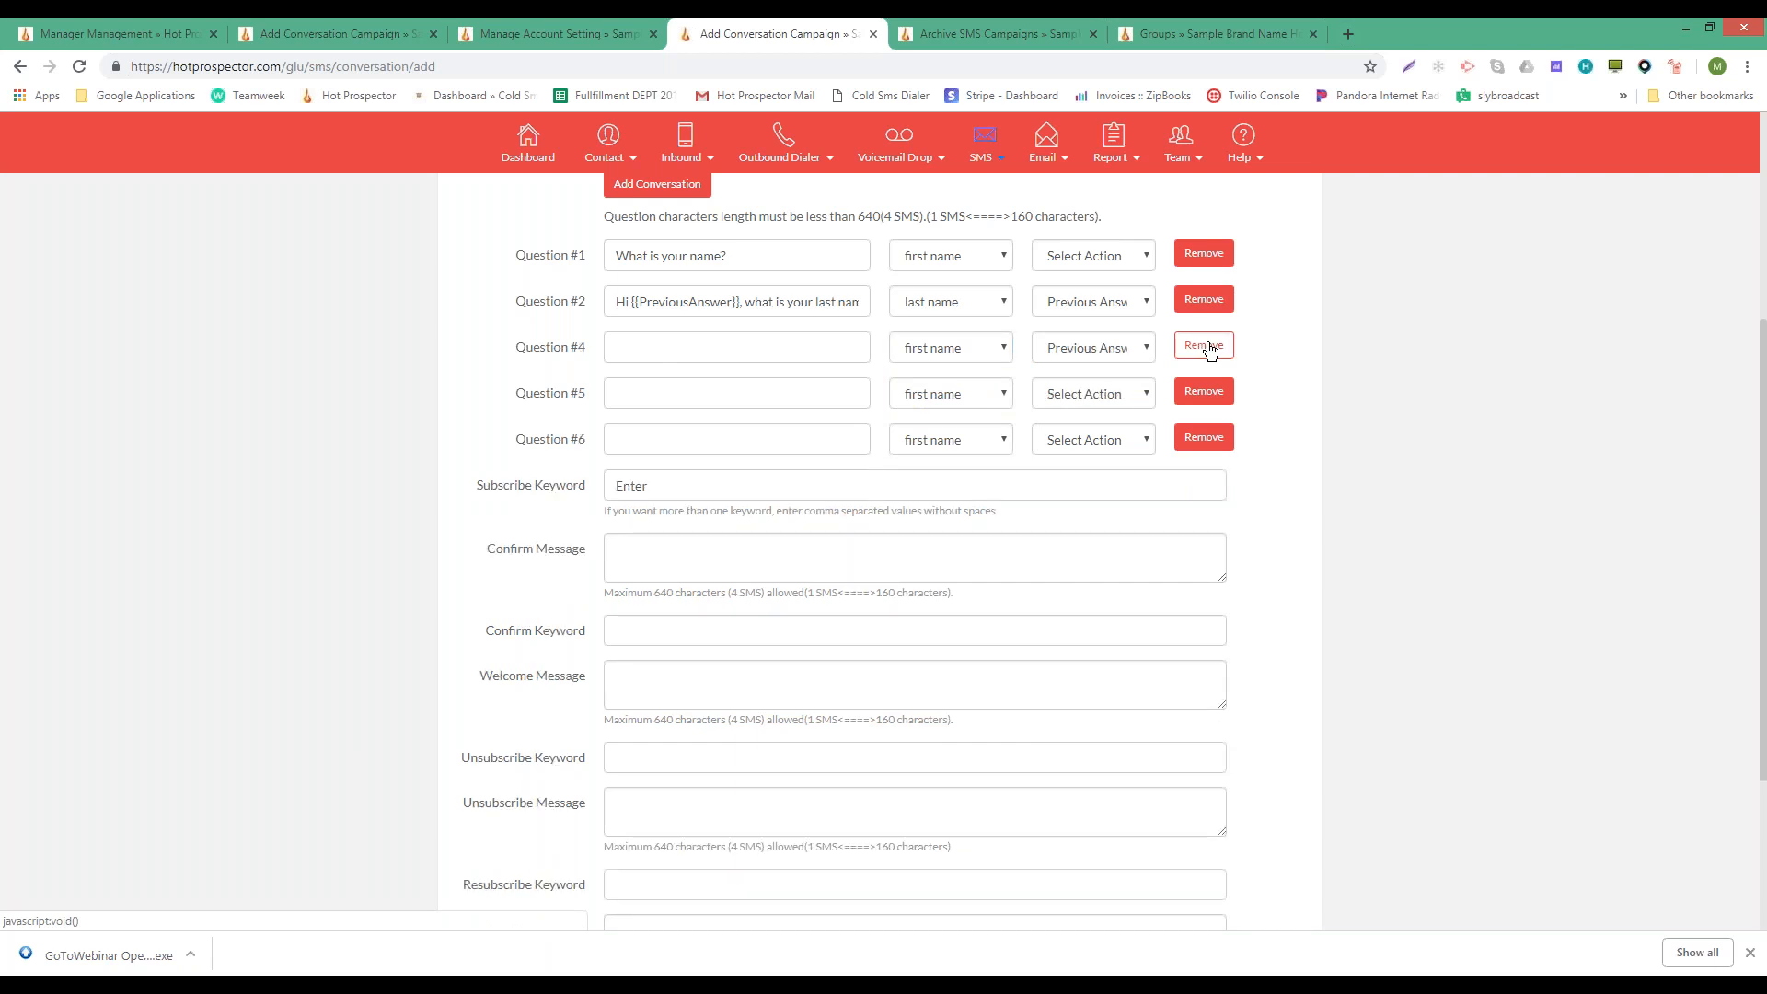
left_click(1208, 350)
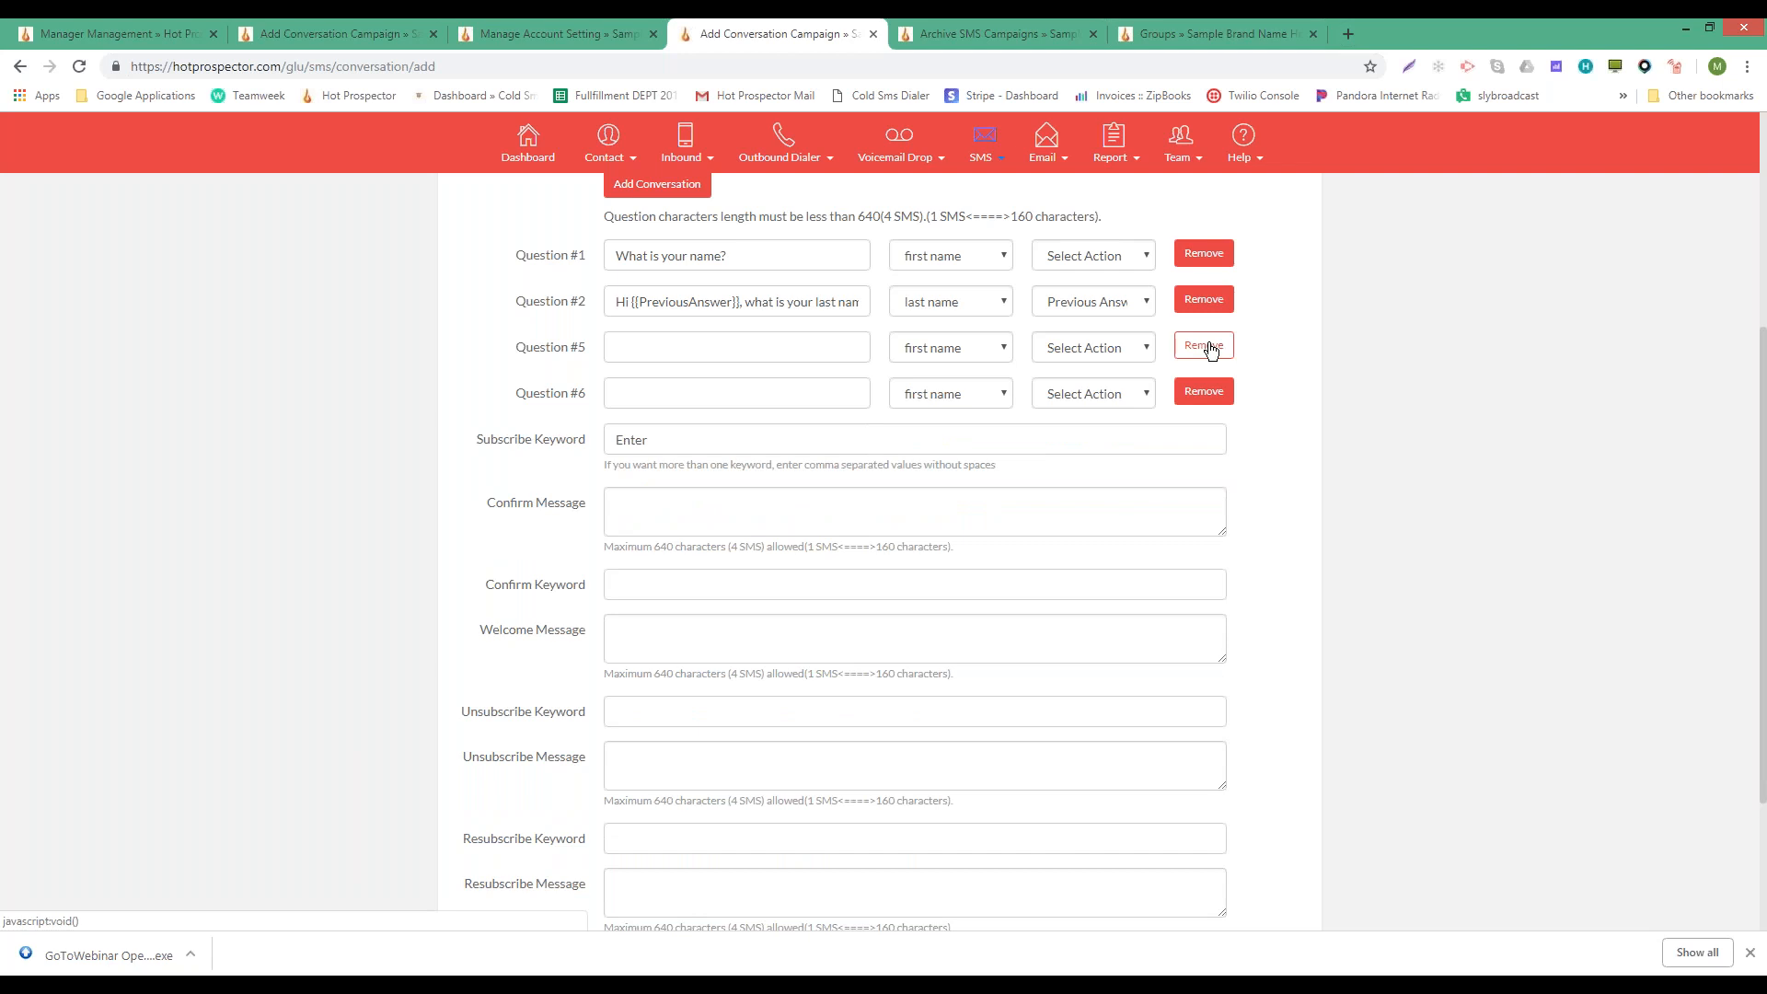
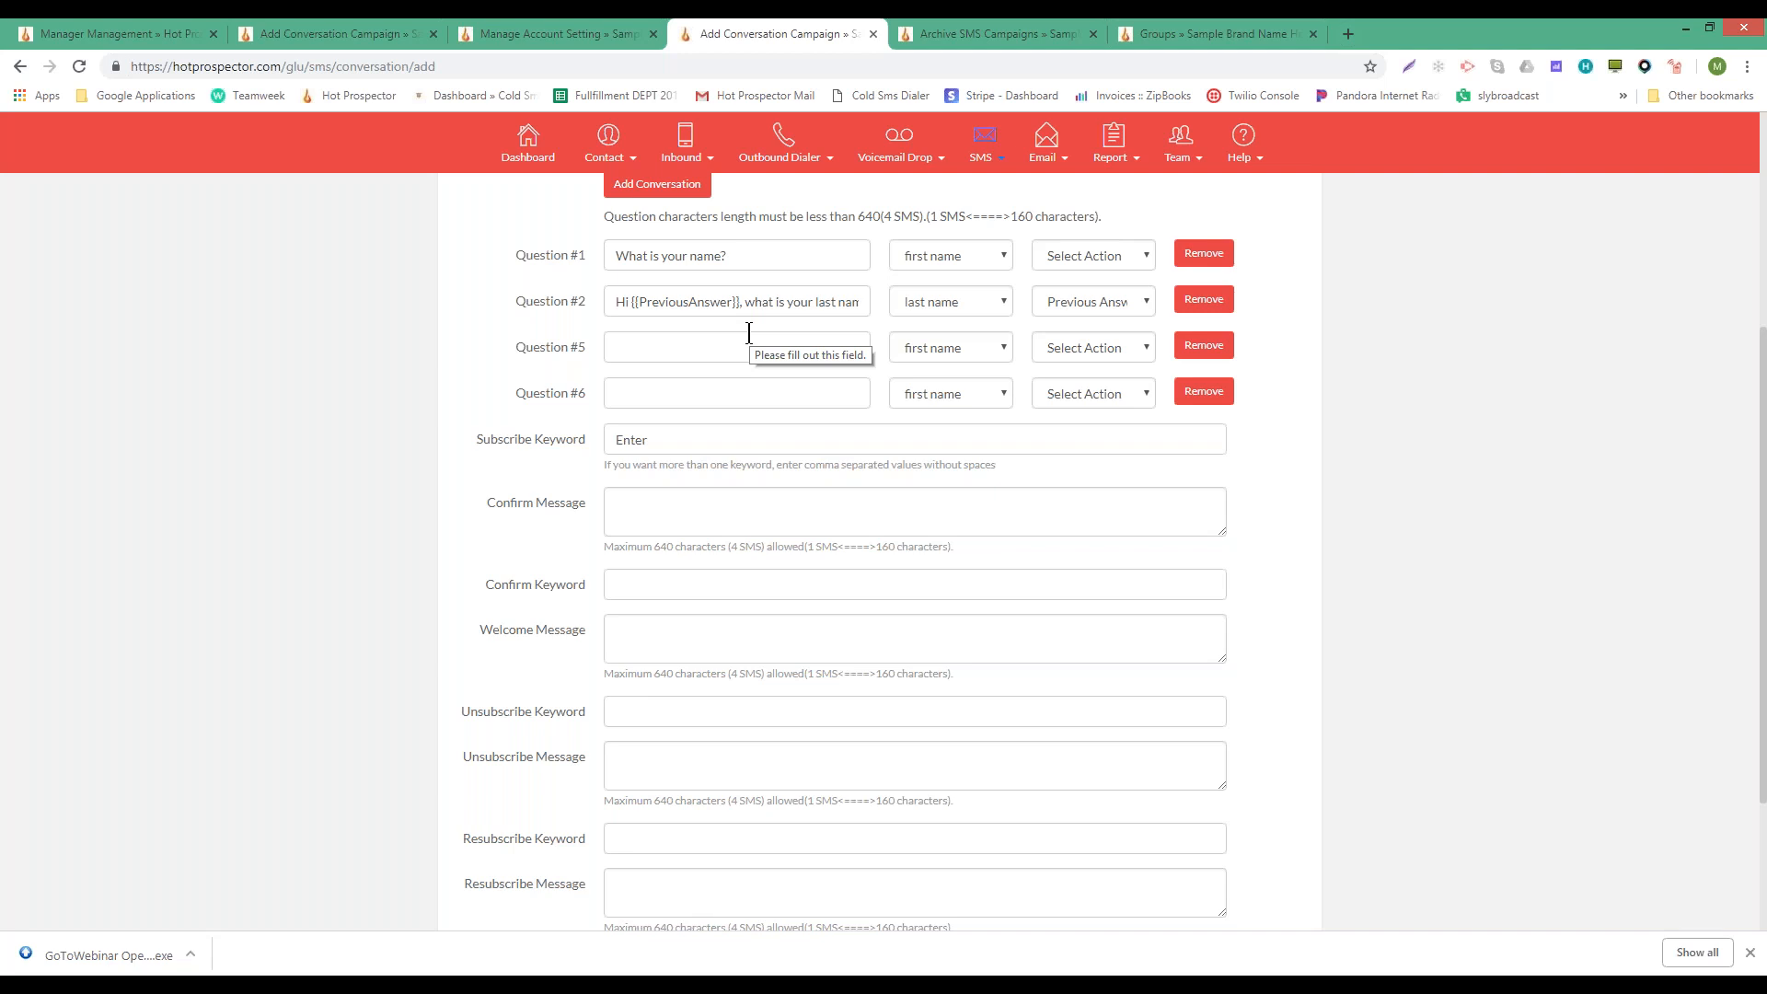
- Look over the empty fifth and sixth question fields of the conversation
left_click(701, 346)
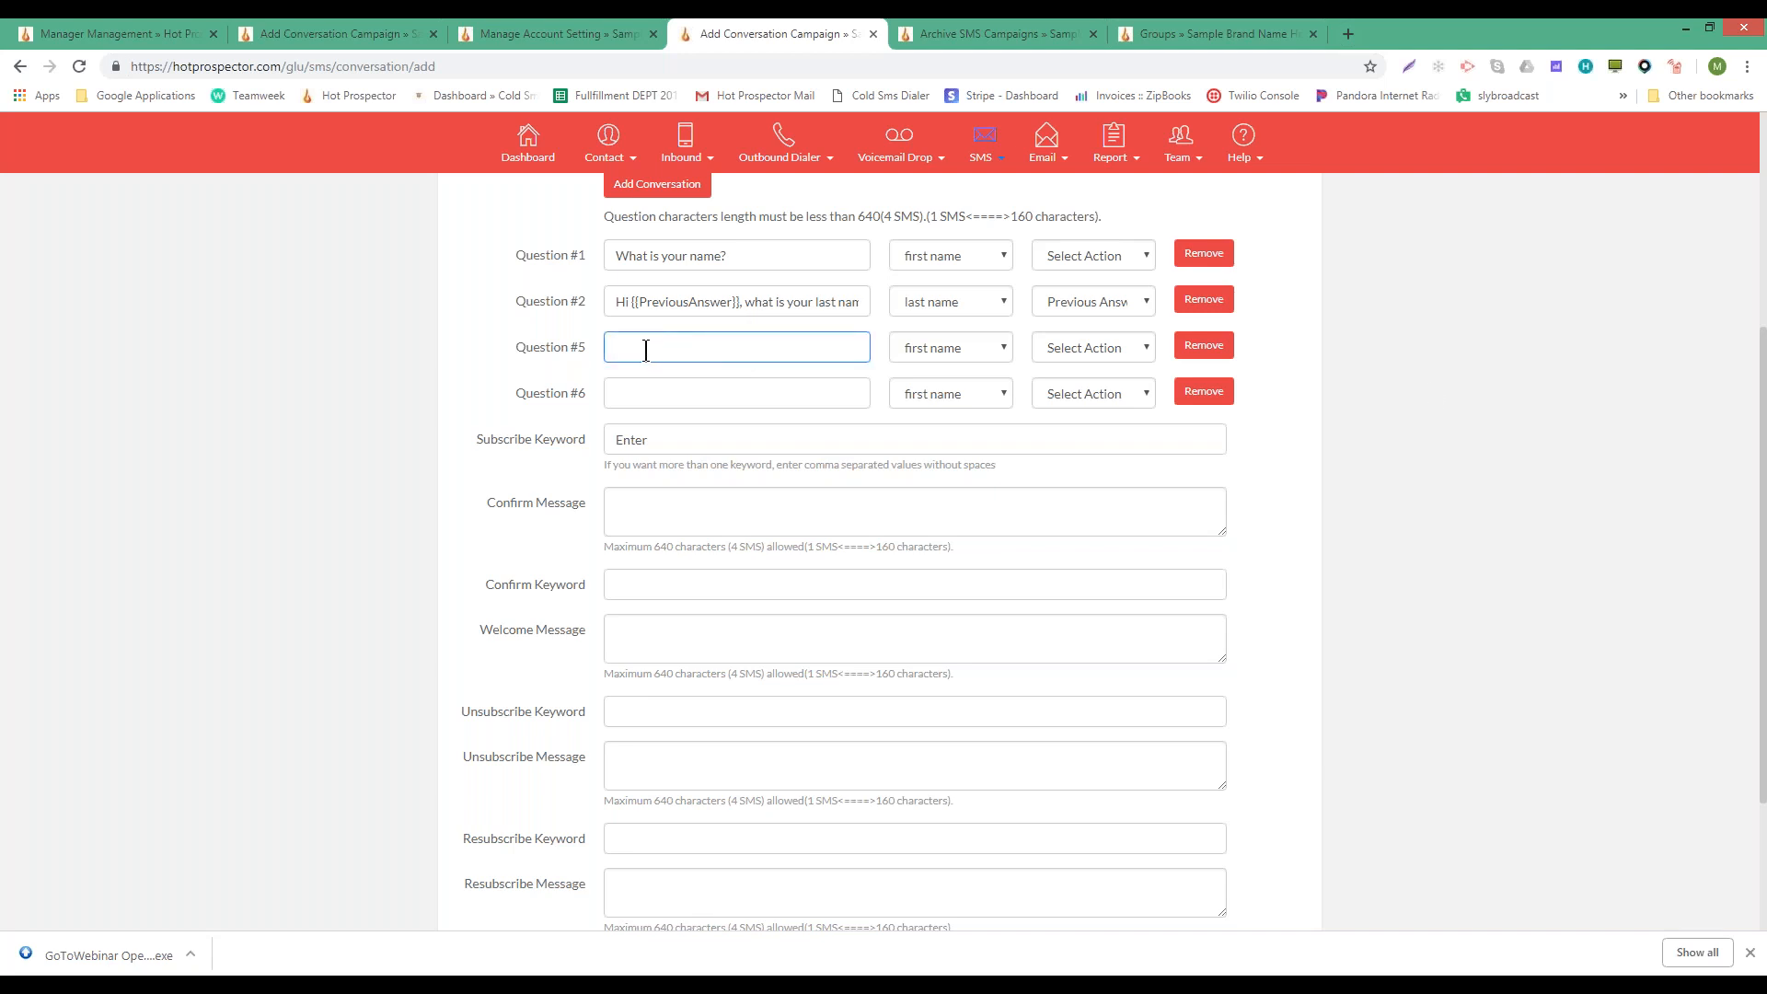
scroll(1254, 337, "down", 3)
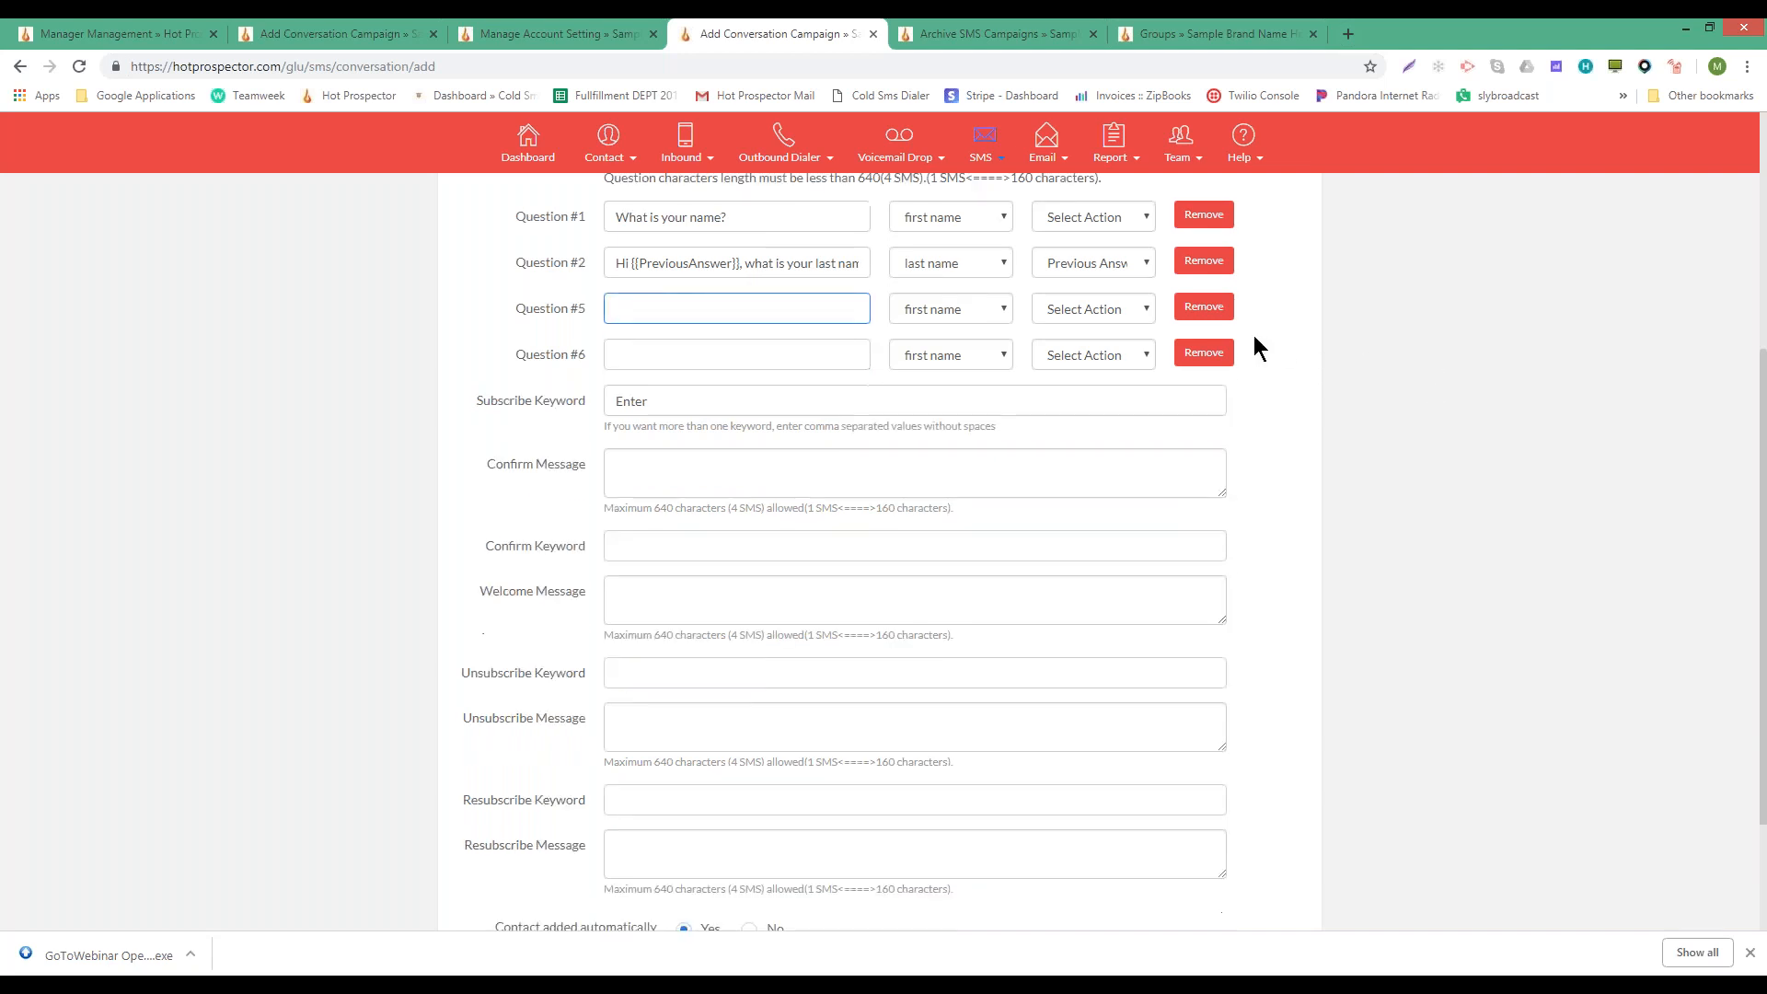
scroll(1262, 309, "up", 5)
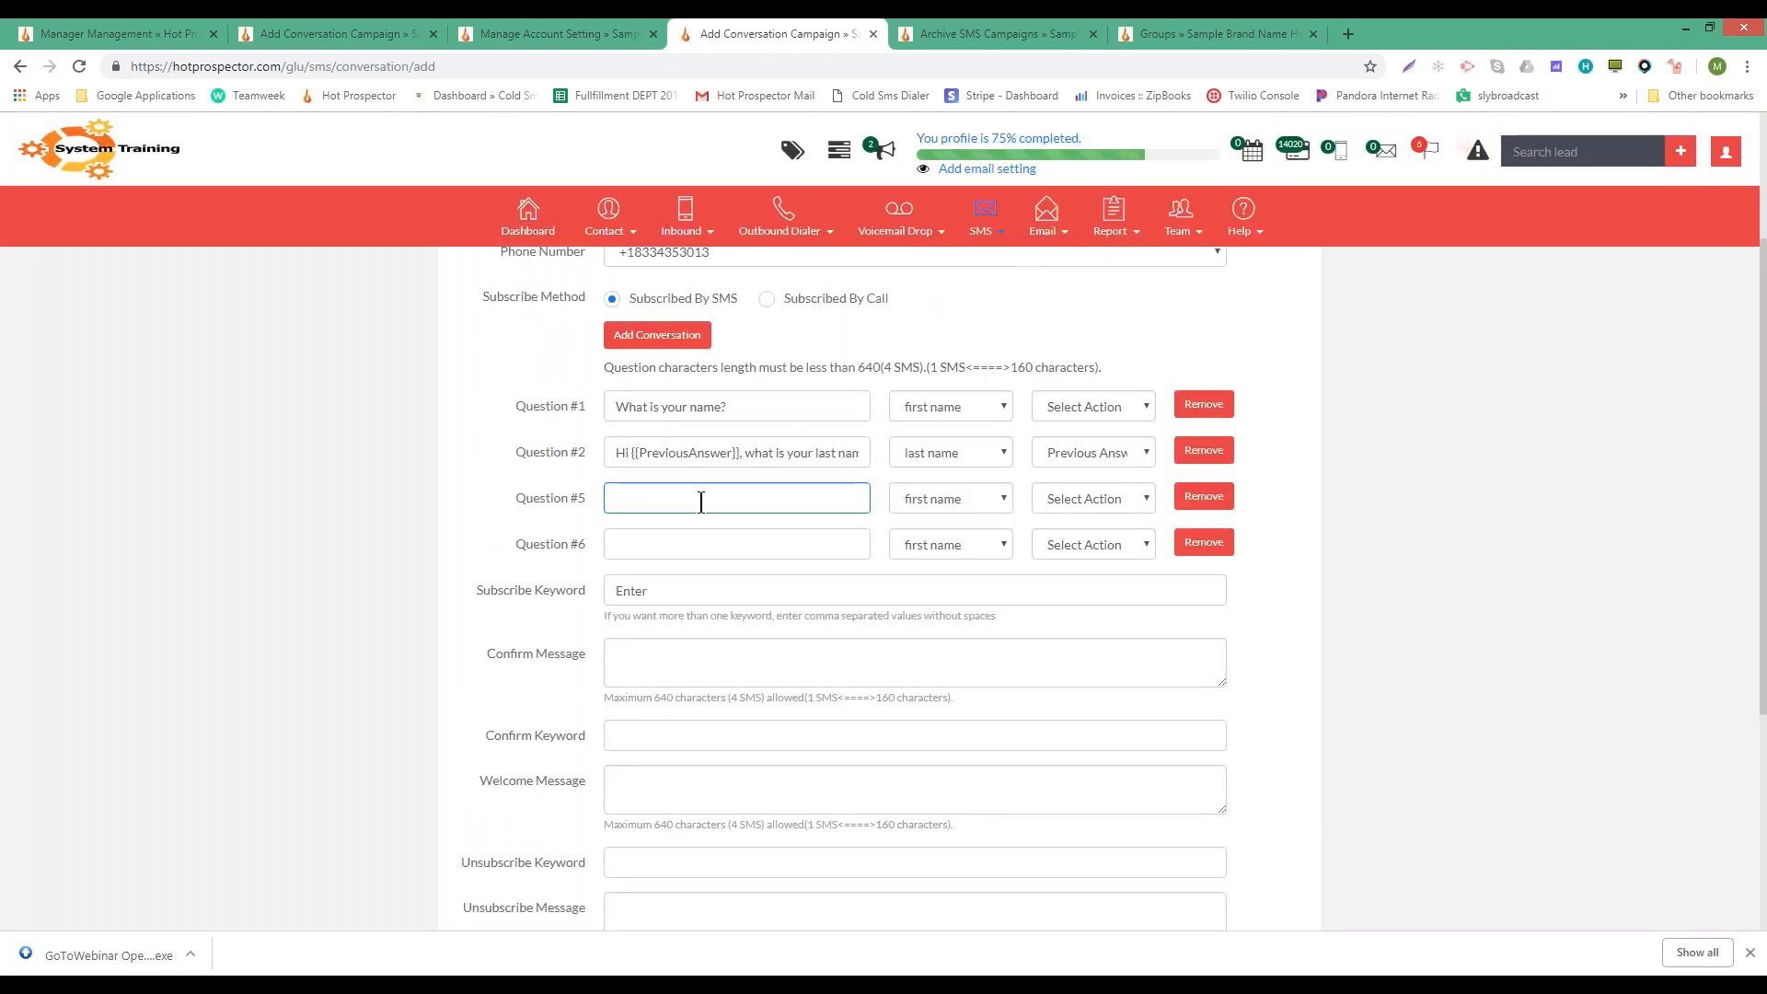
left_click(647, 546)
scroll(647, 550, "down", 3)
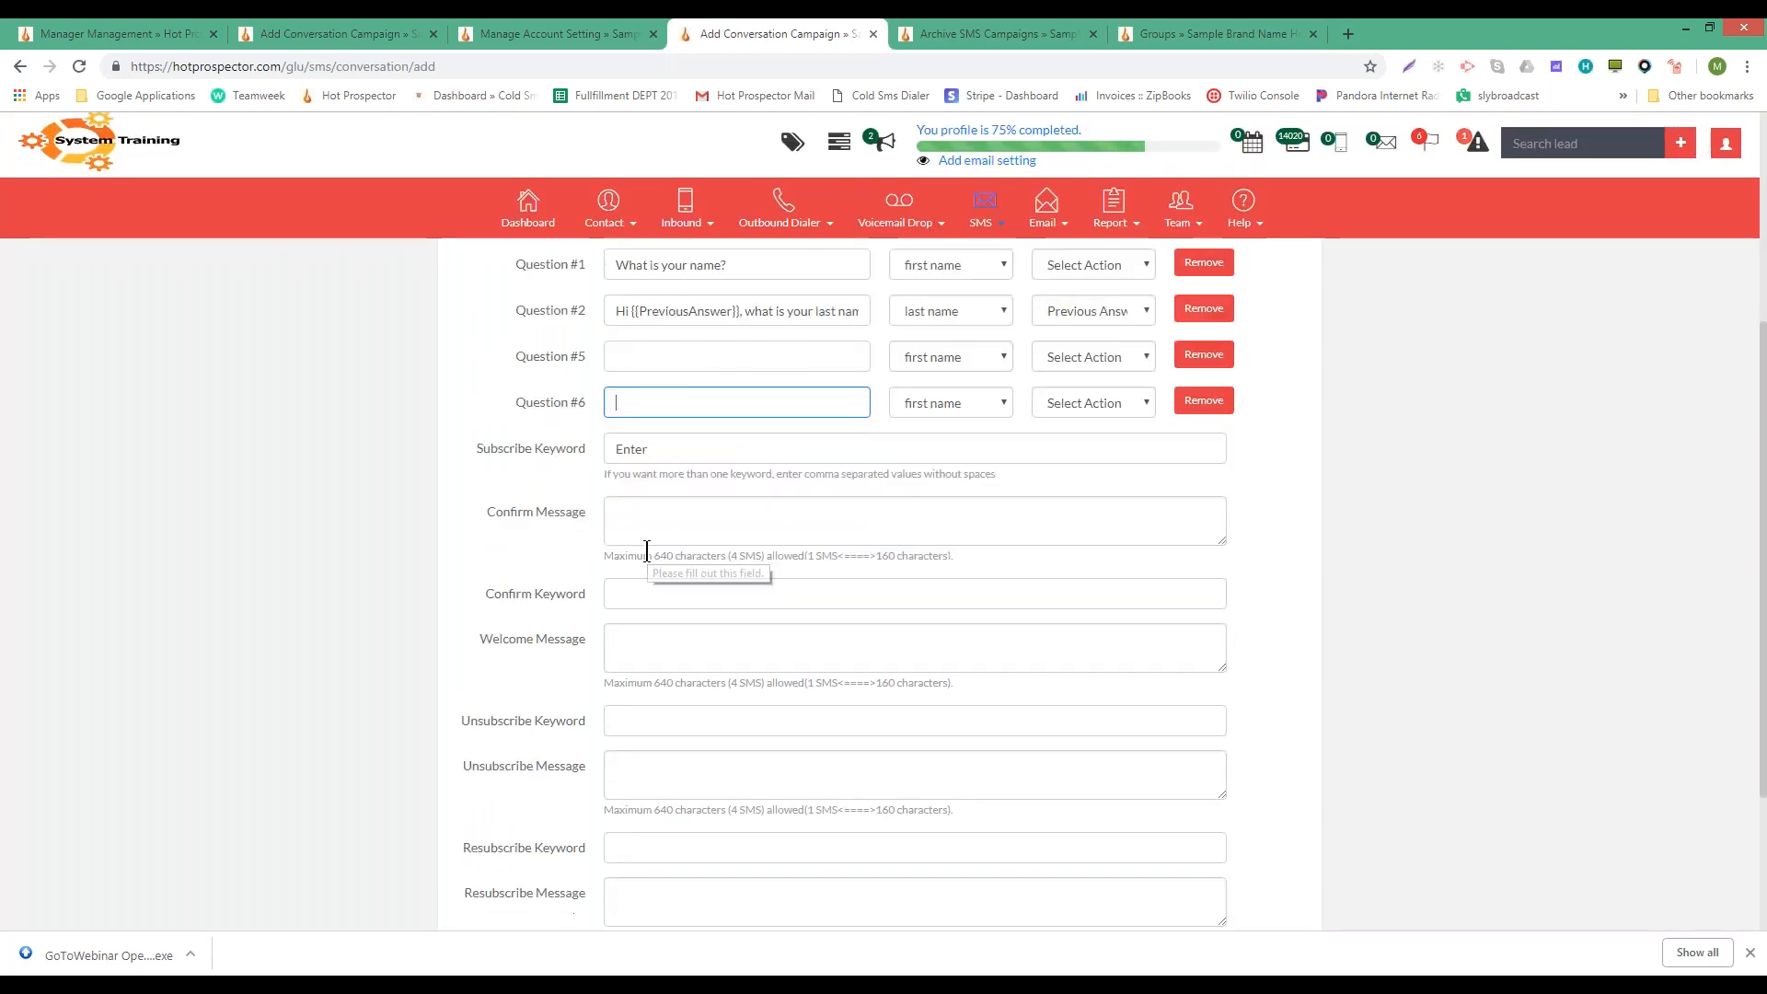
scroll(728, 300, "up", 1)
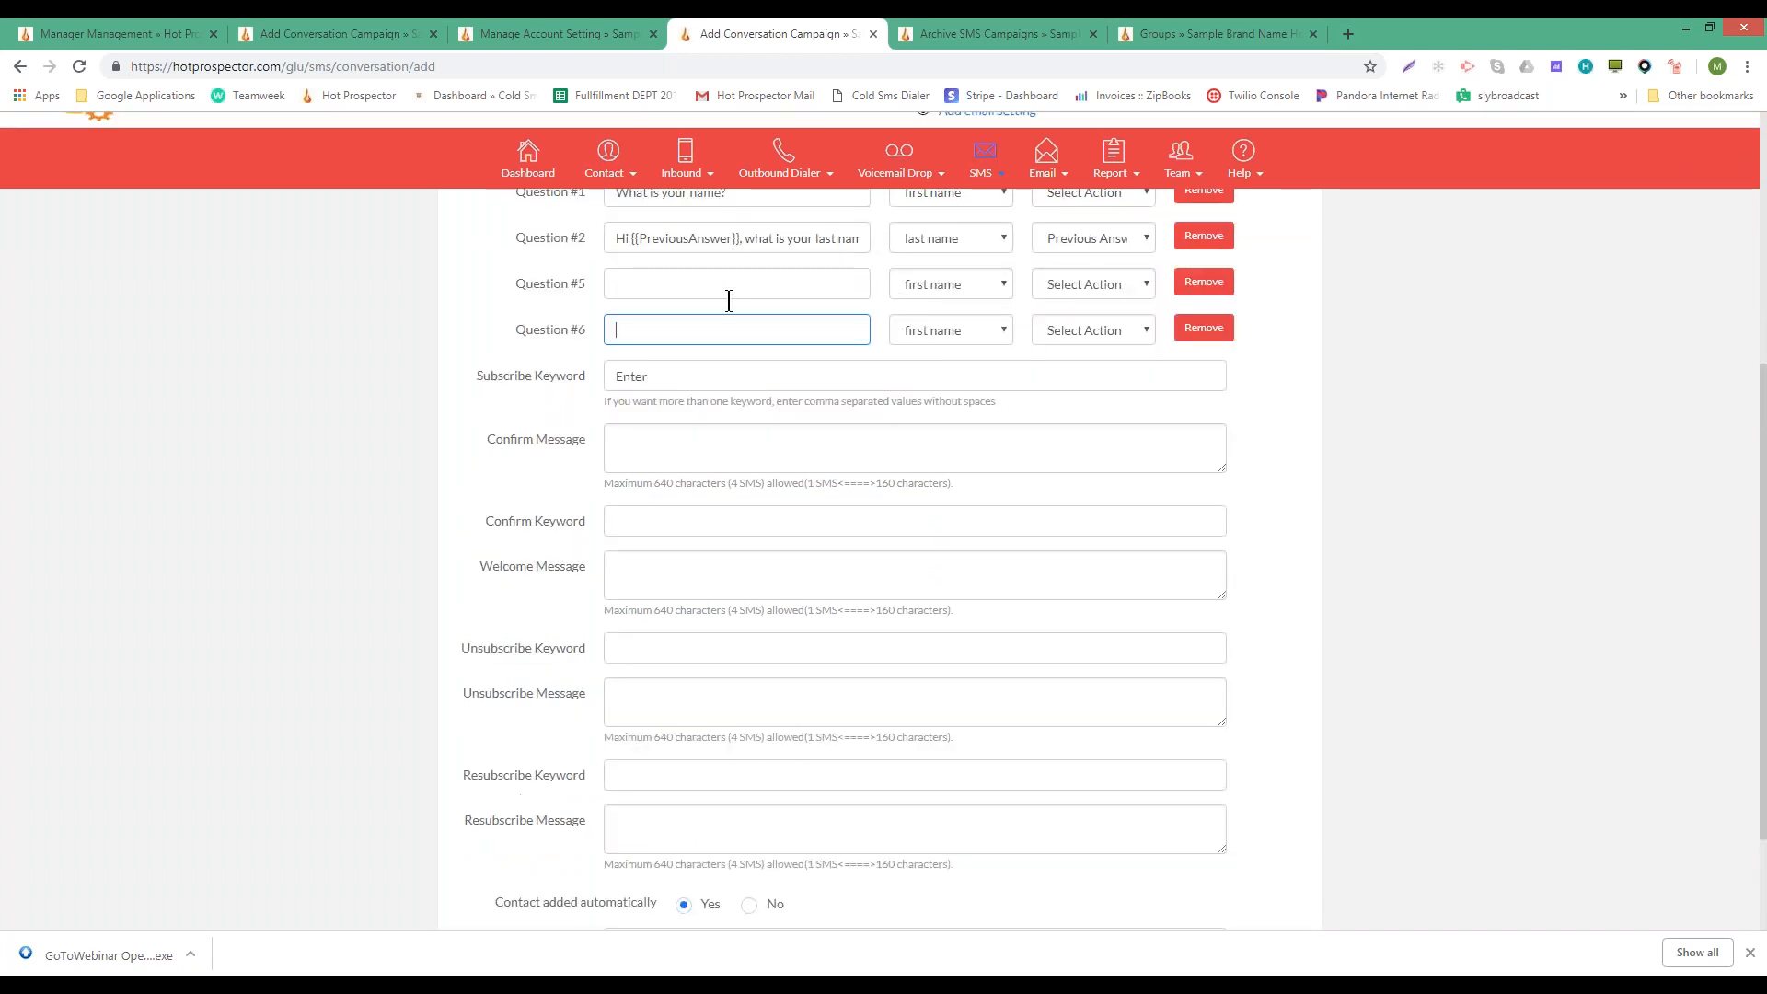
mouse_move(687, 399)
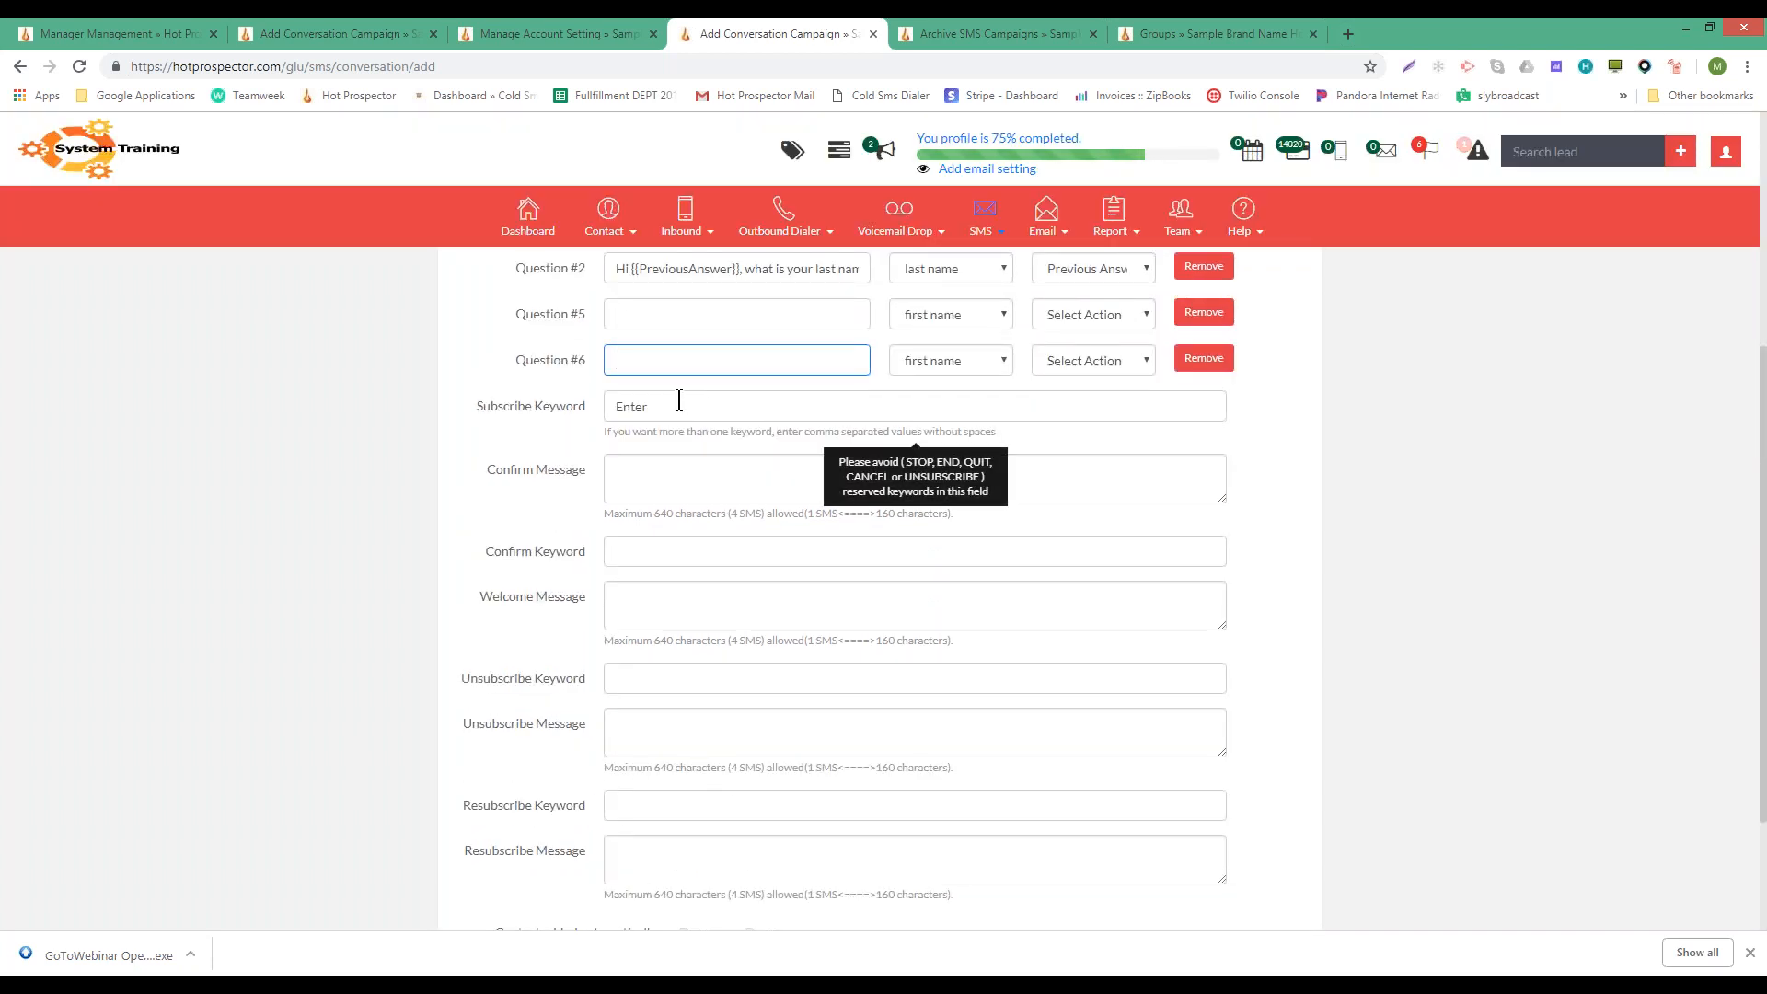
scroll(677, 398, "up", 3)
scroll(670, 378, "down", 4)
- Check the empty Confirm and Welcome message fields
left_click(673, 376)
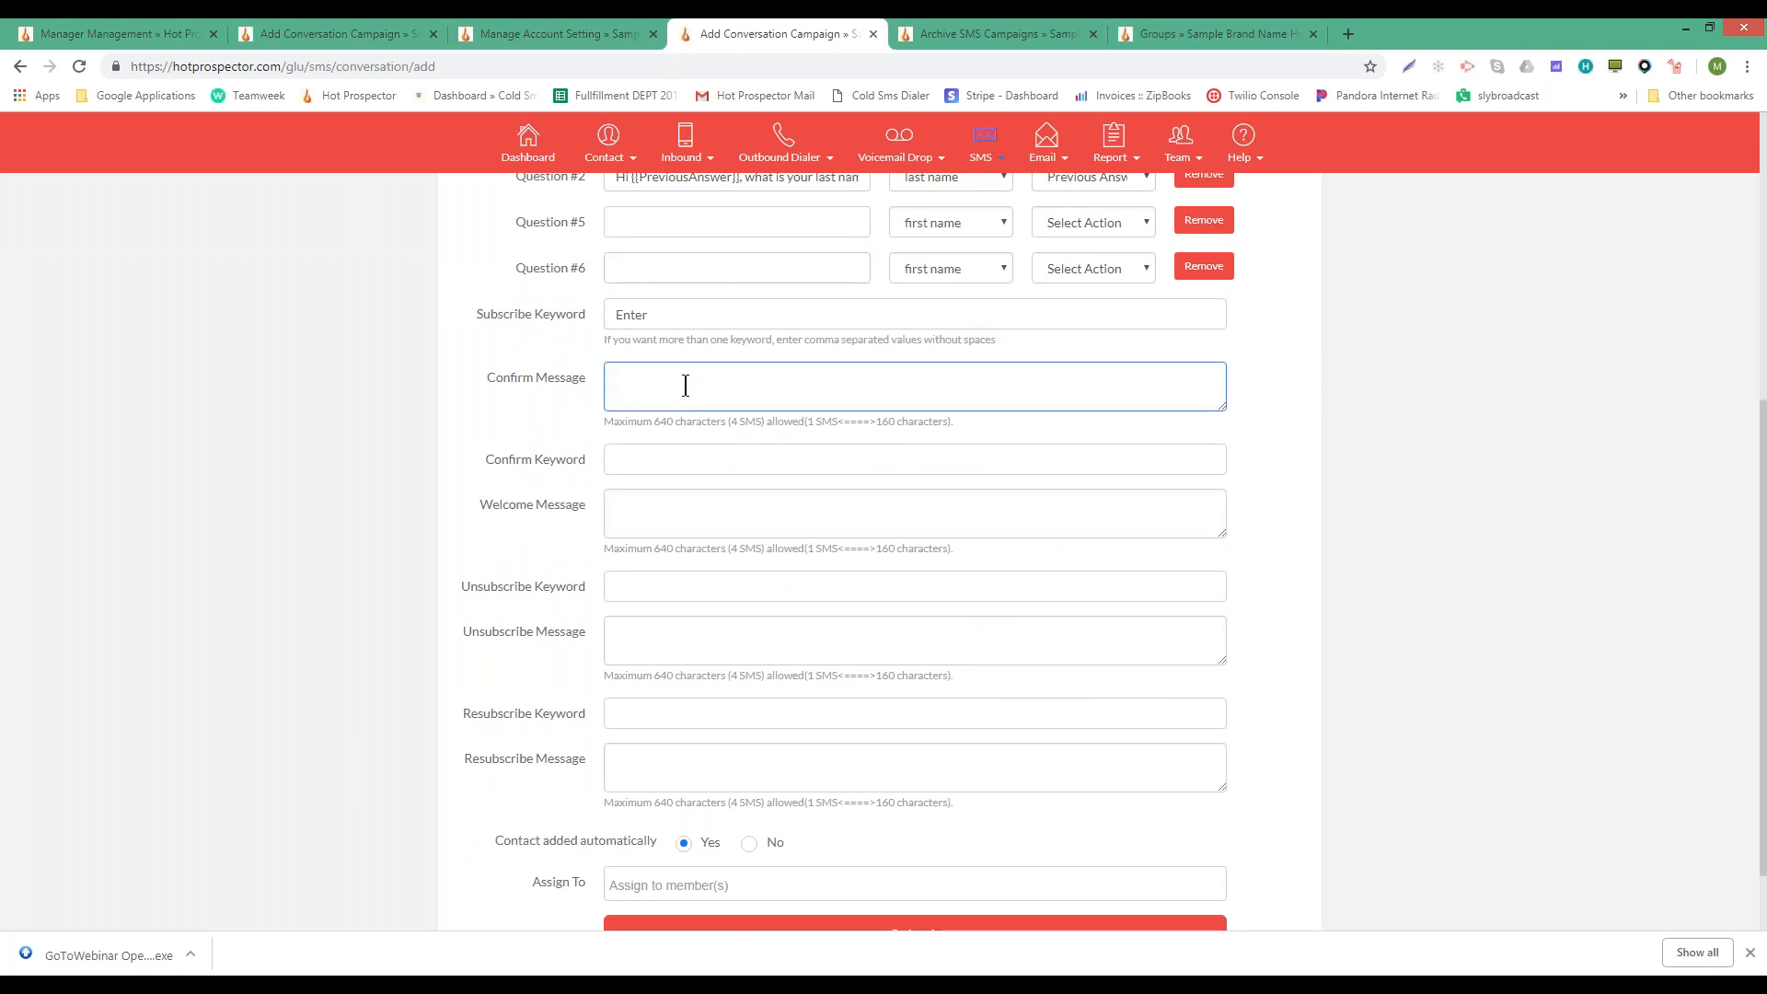
left_click(631, 516)
left_click(614, 389)
left_click(642, 497)
left_click(631, 378)
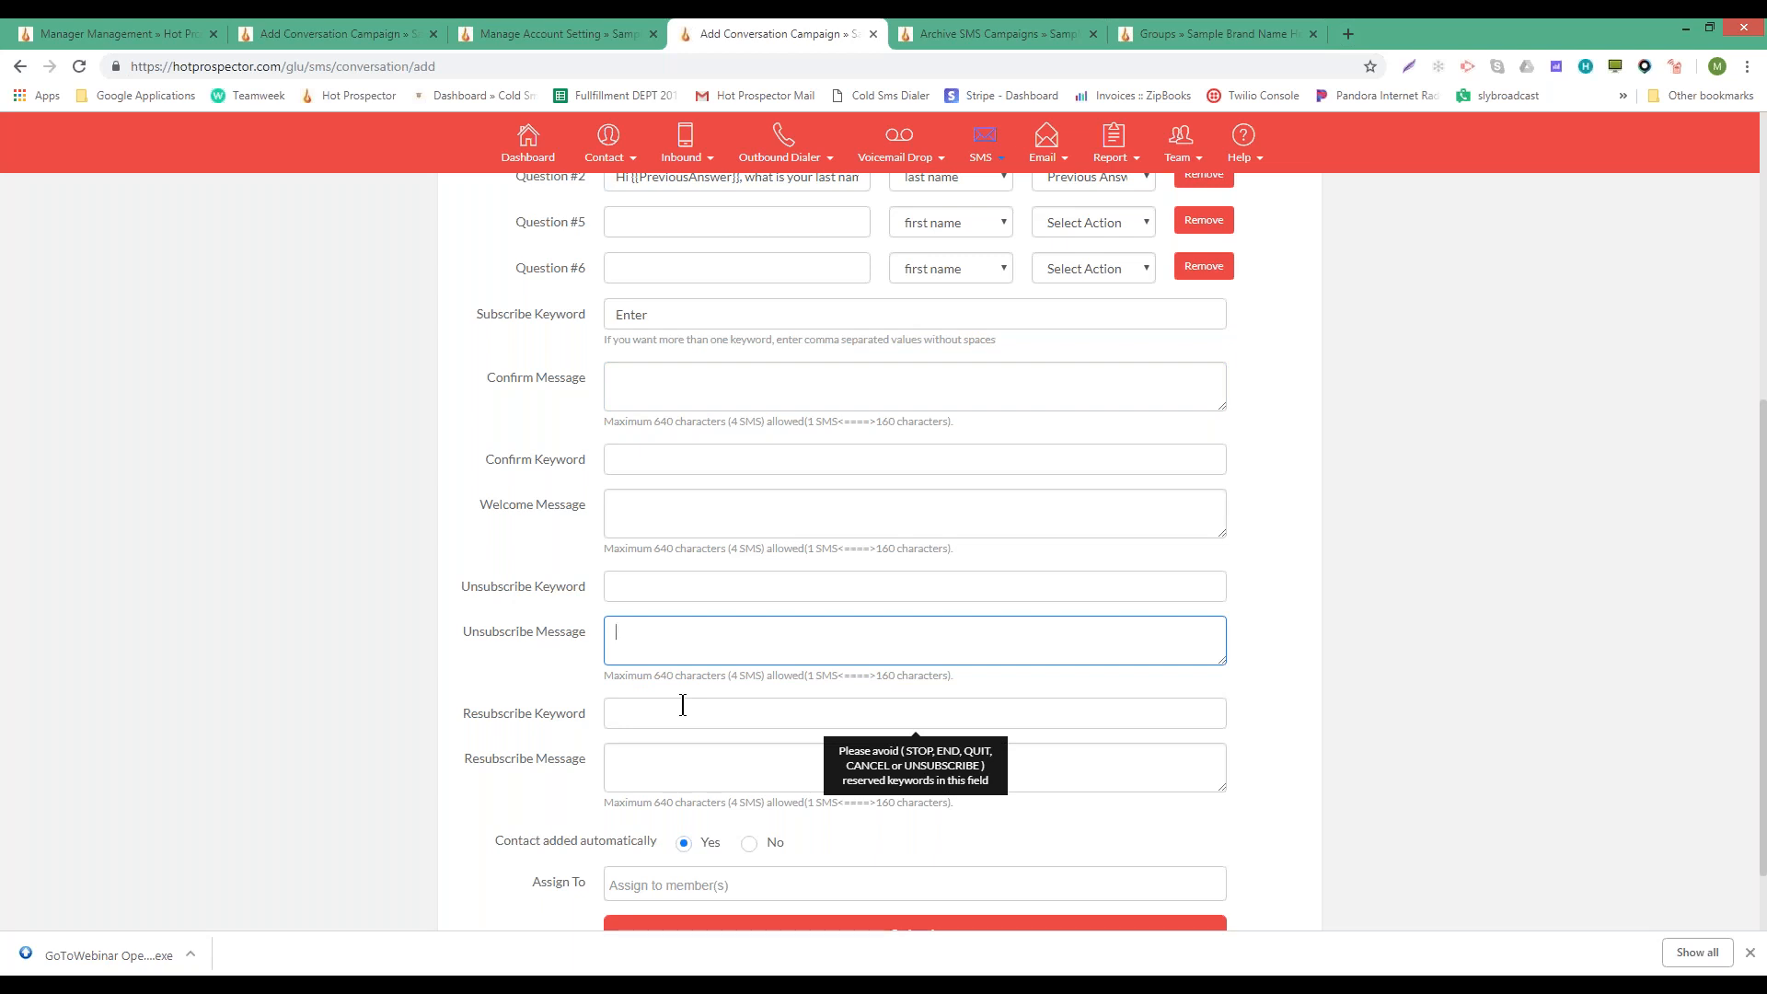
- Enter Exit as the Unsubscribe Keyword, clearing a stray character from the unsubscribe message
left_click(659, 757)
left_click(642, 642)
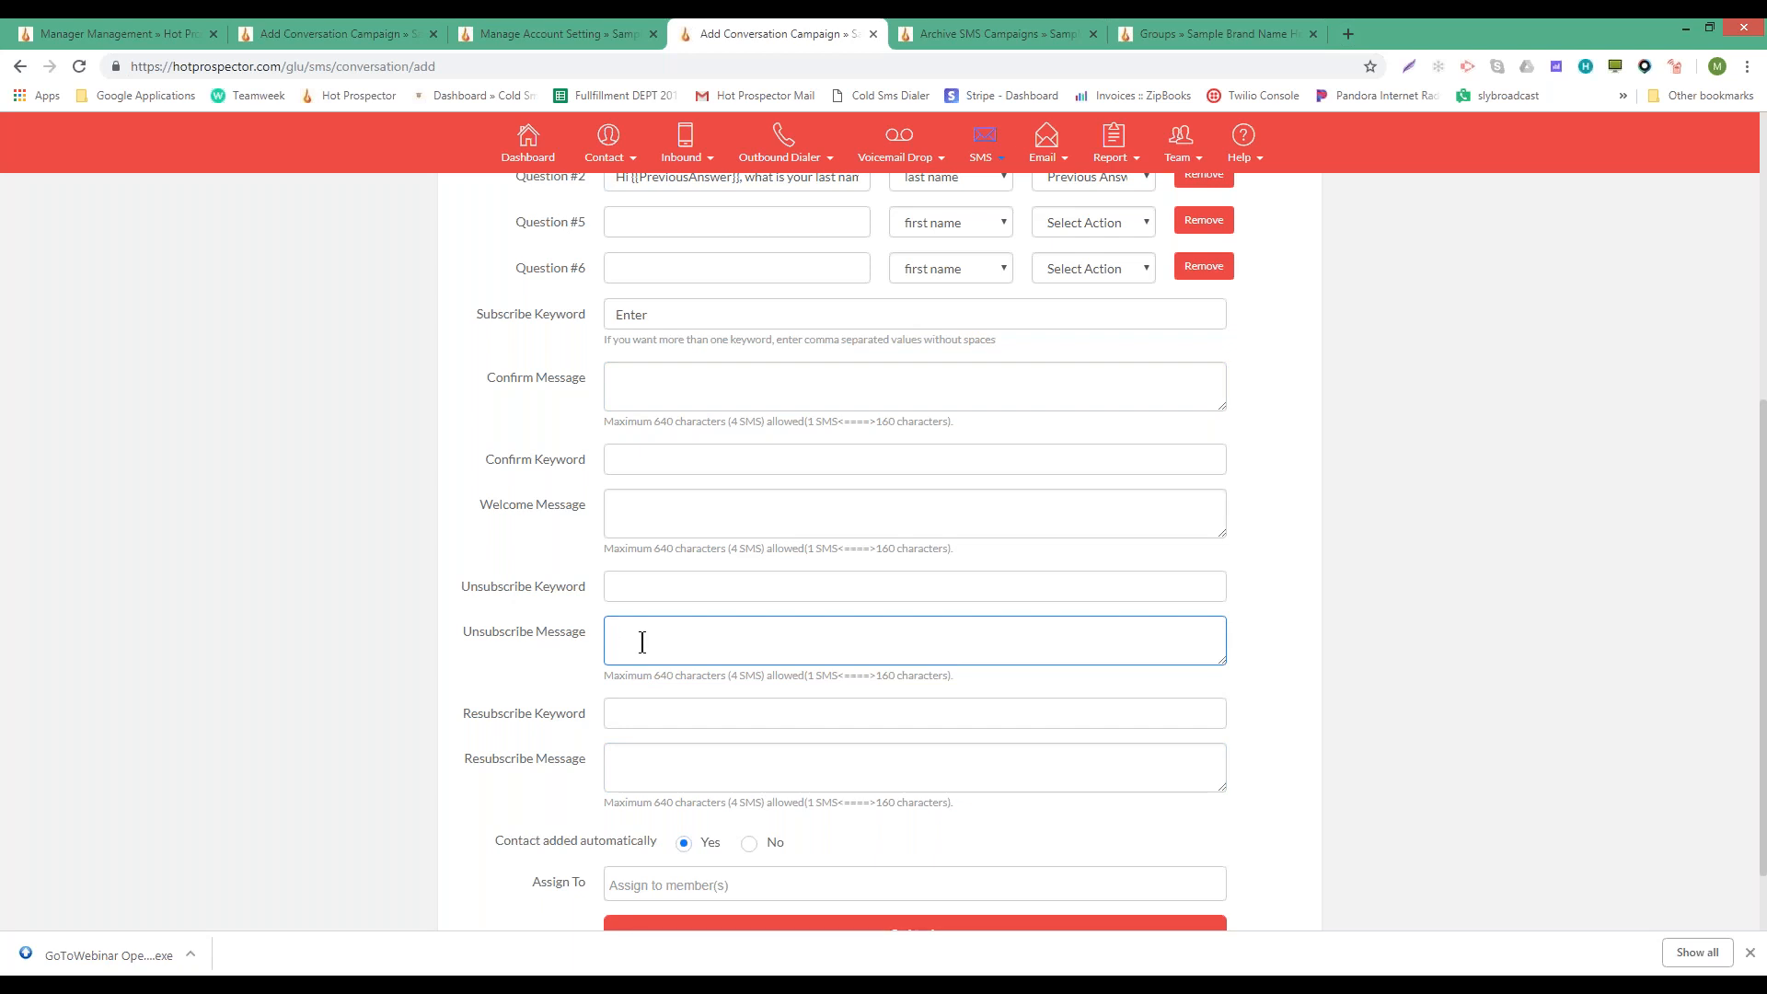
type("R")
key("BackSpace")
left_click(641, 594)
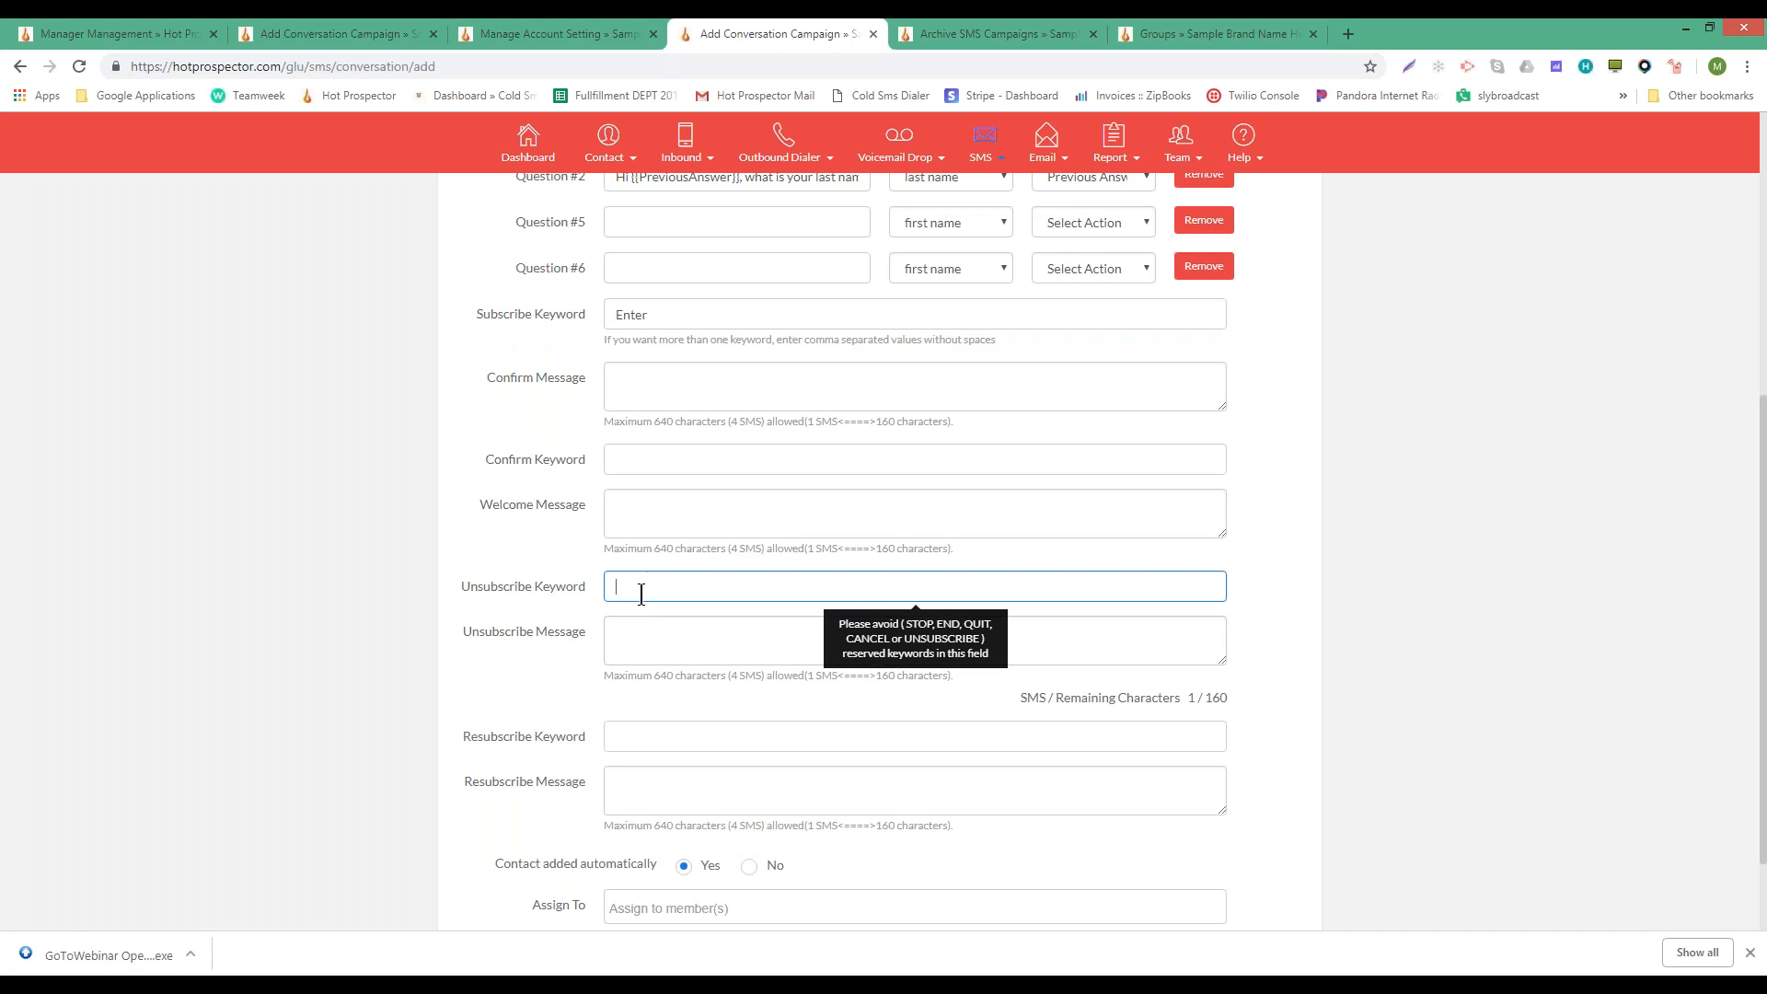
type("Exit")
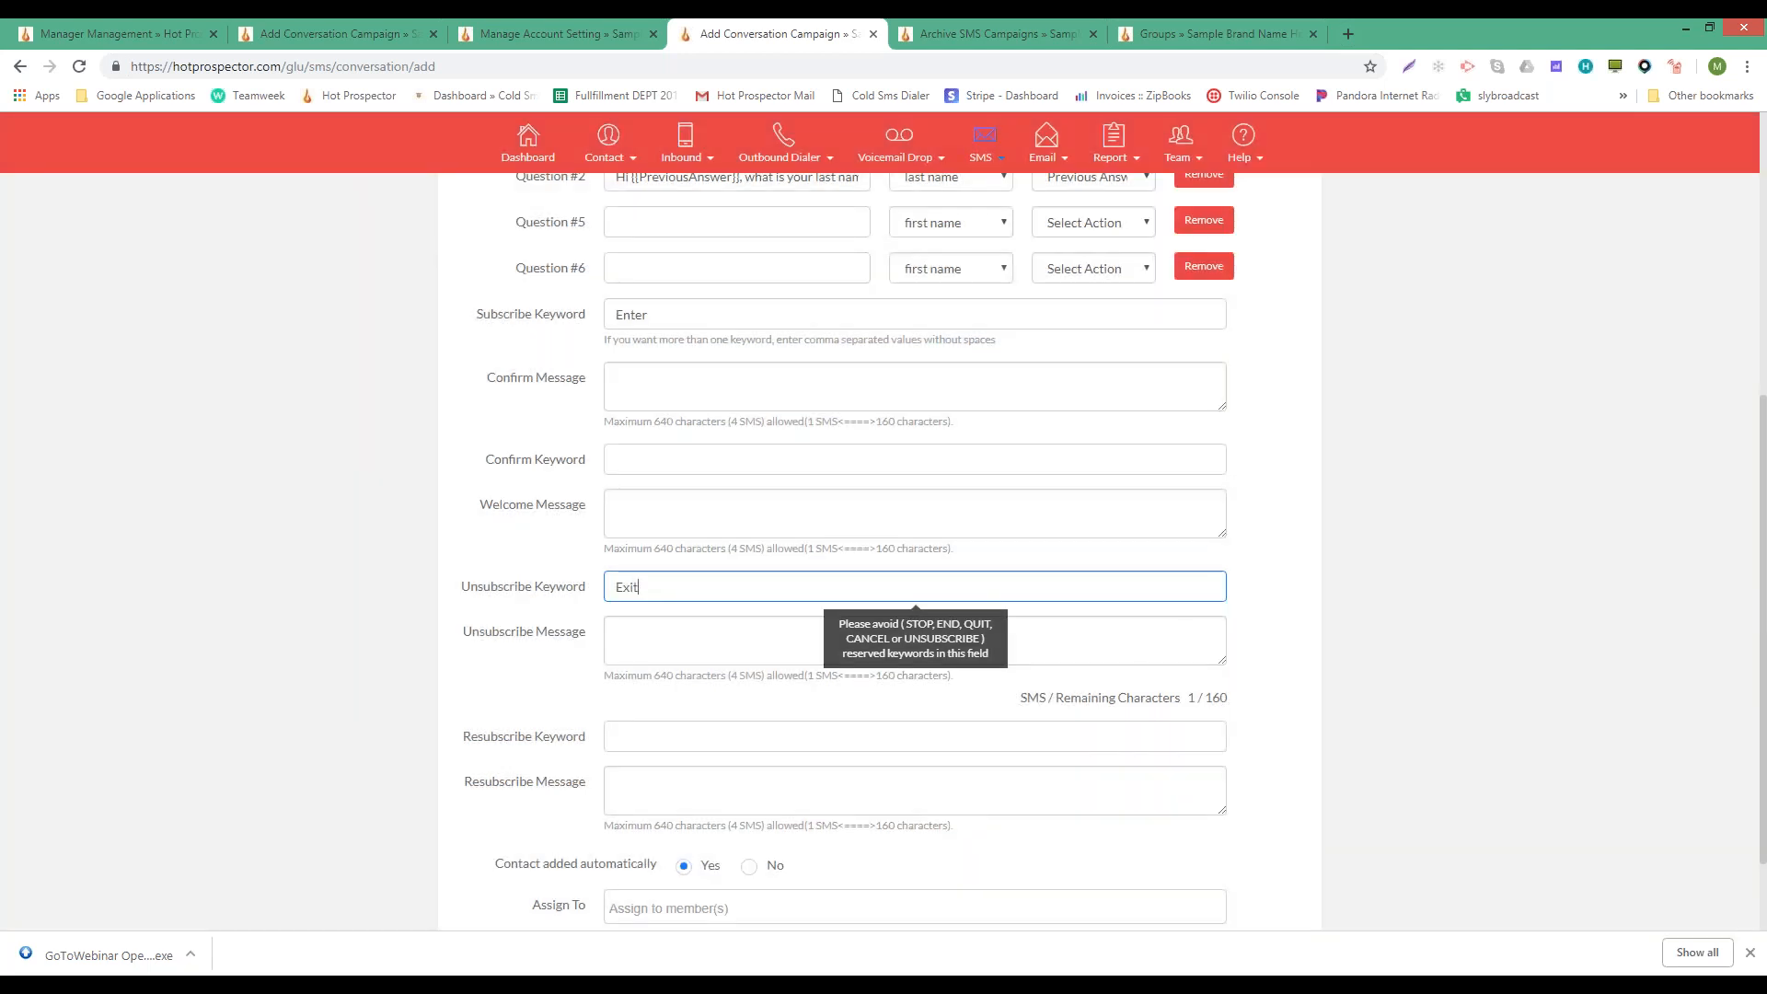
- Review the Exit keyword alongside the still-empty Welcome and Confirm messages
left_click_drag(616, 587, 635, 589)
left_click(631, 512)
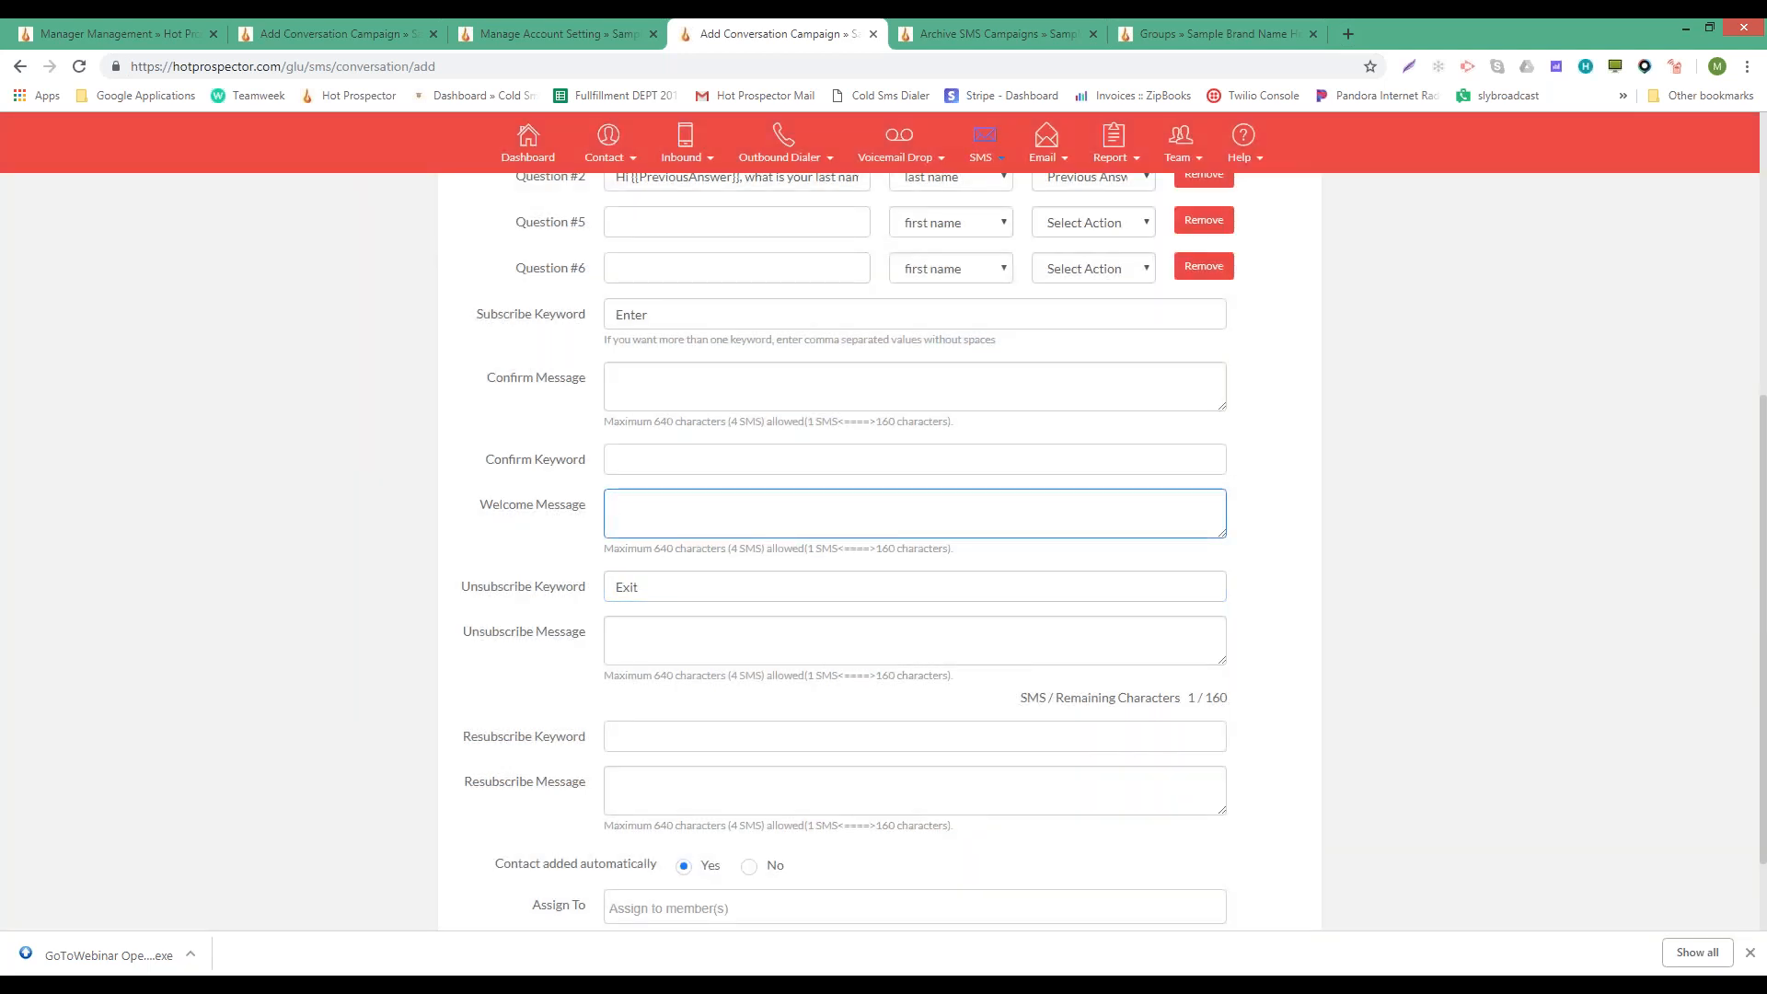
left_click(631, 393)
left_click(632, 501)
left_click_drag(649, 592, 526, 590)
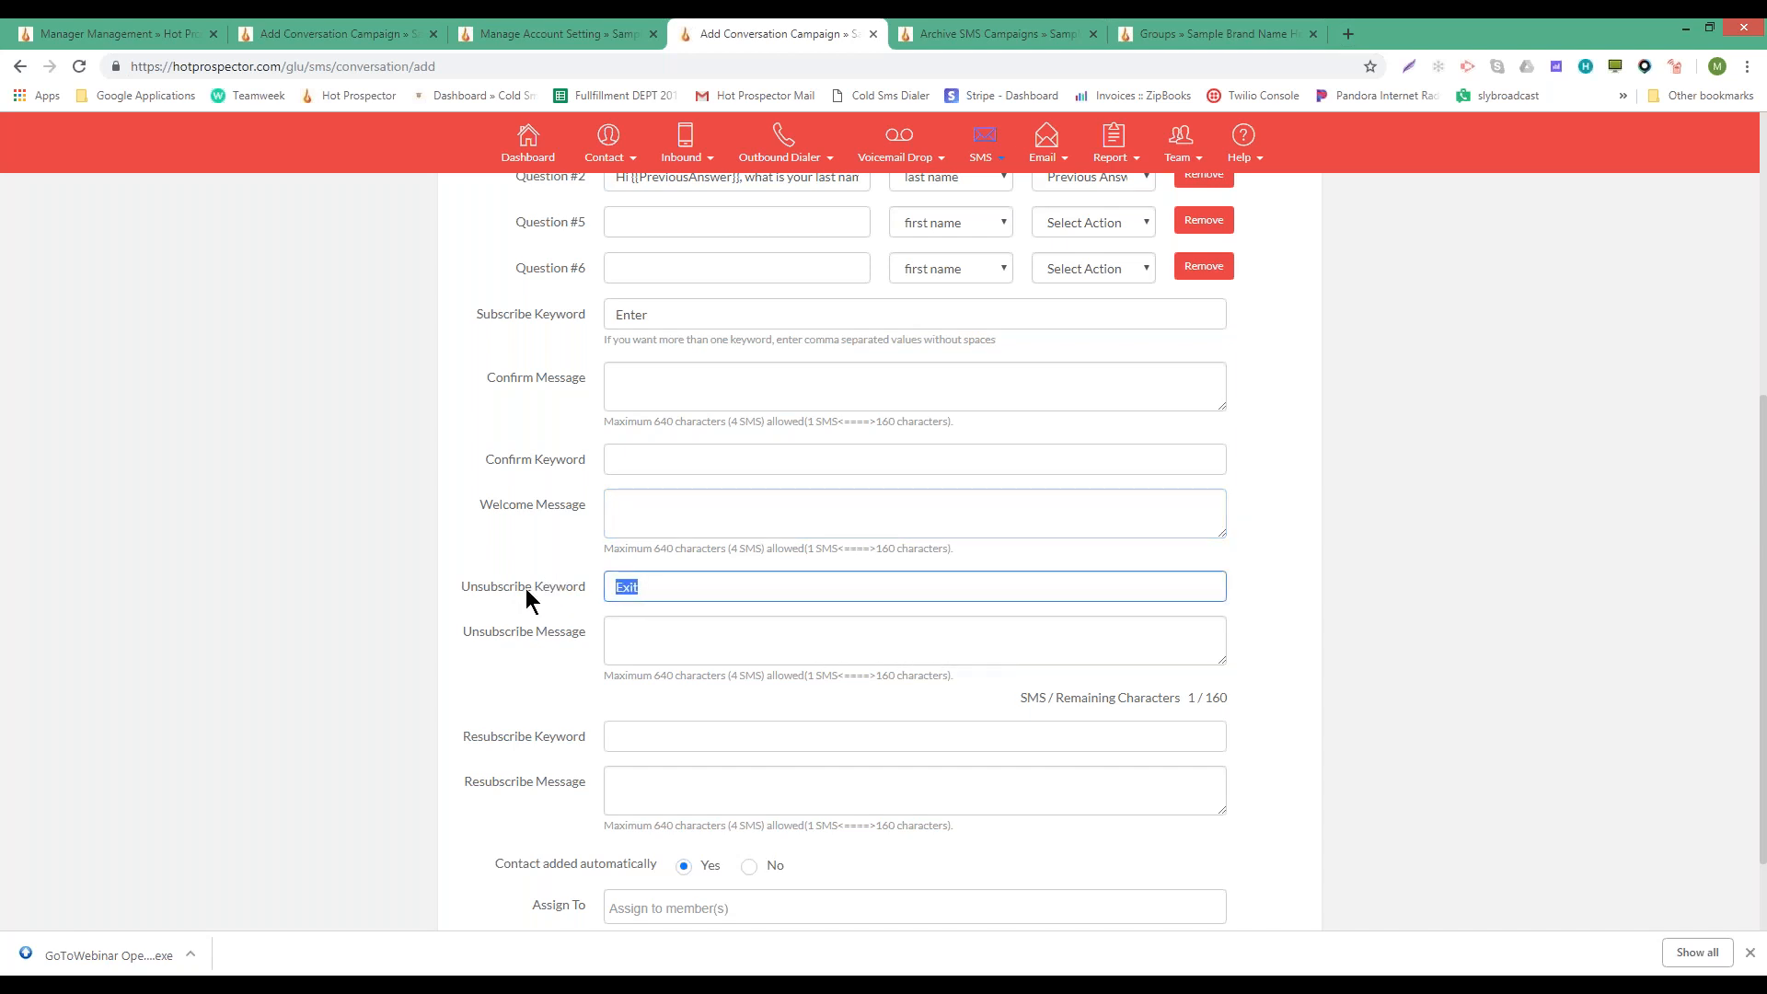
left_click(629, 515)
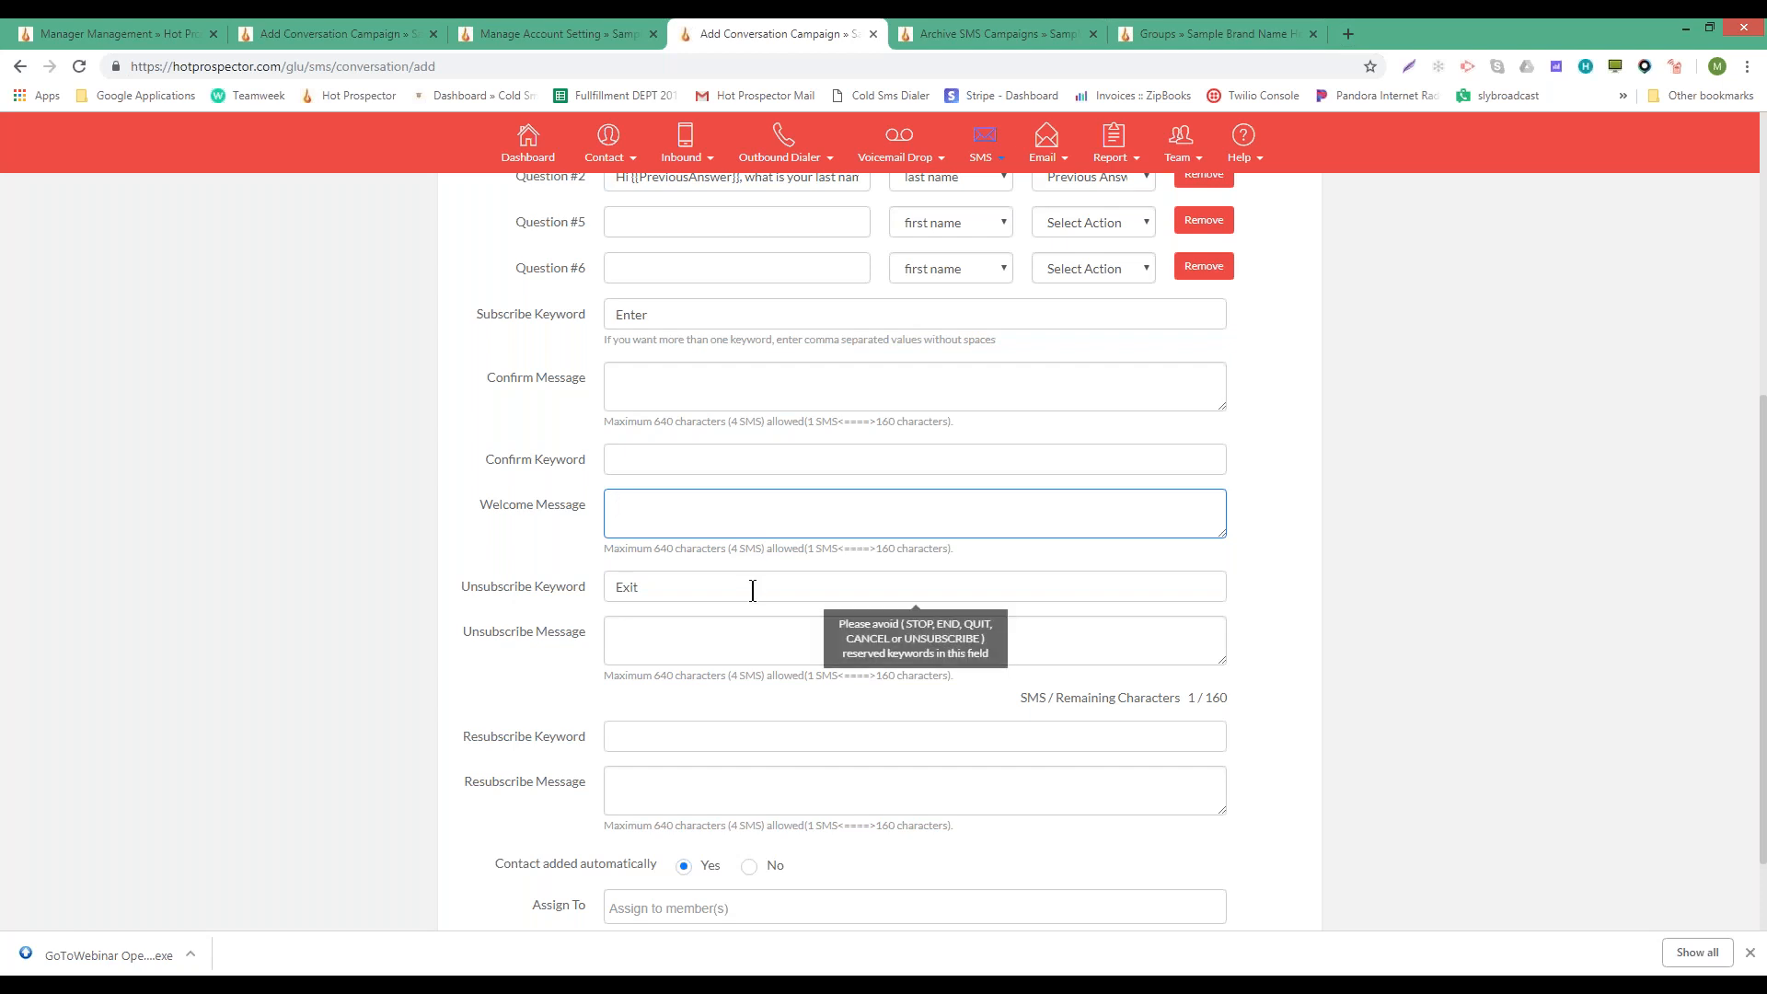
- Write the unsubscribe message 'Sorry to see you go, to re-enter contest, please text ReEnter'
left_click(653, 626)
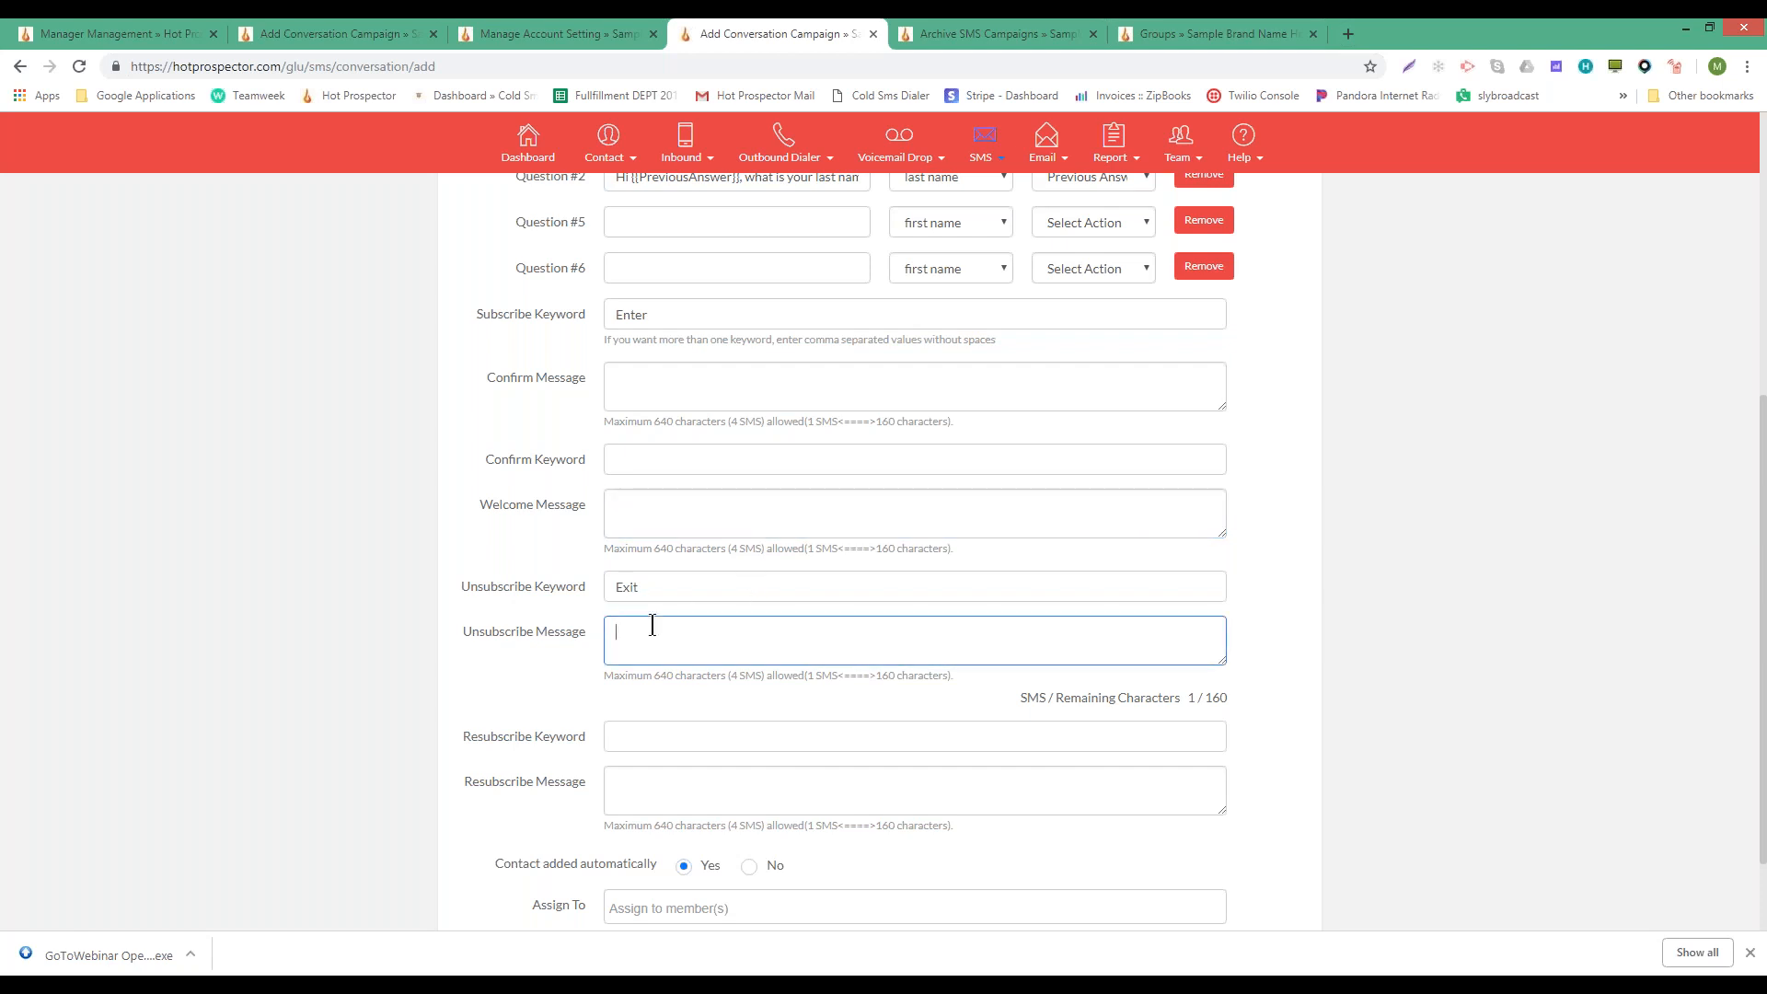
type("Sorry to see you go  to re-enter")
type("contest, please")
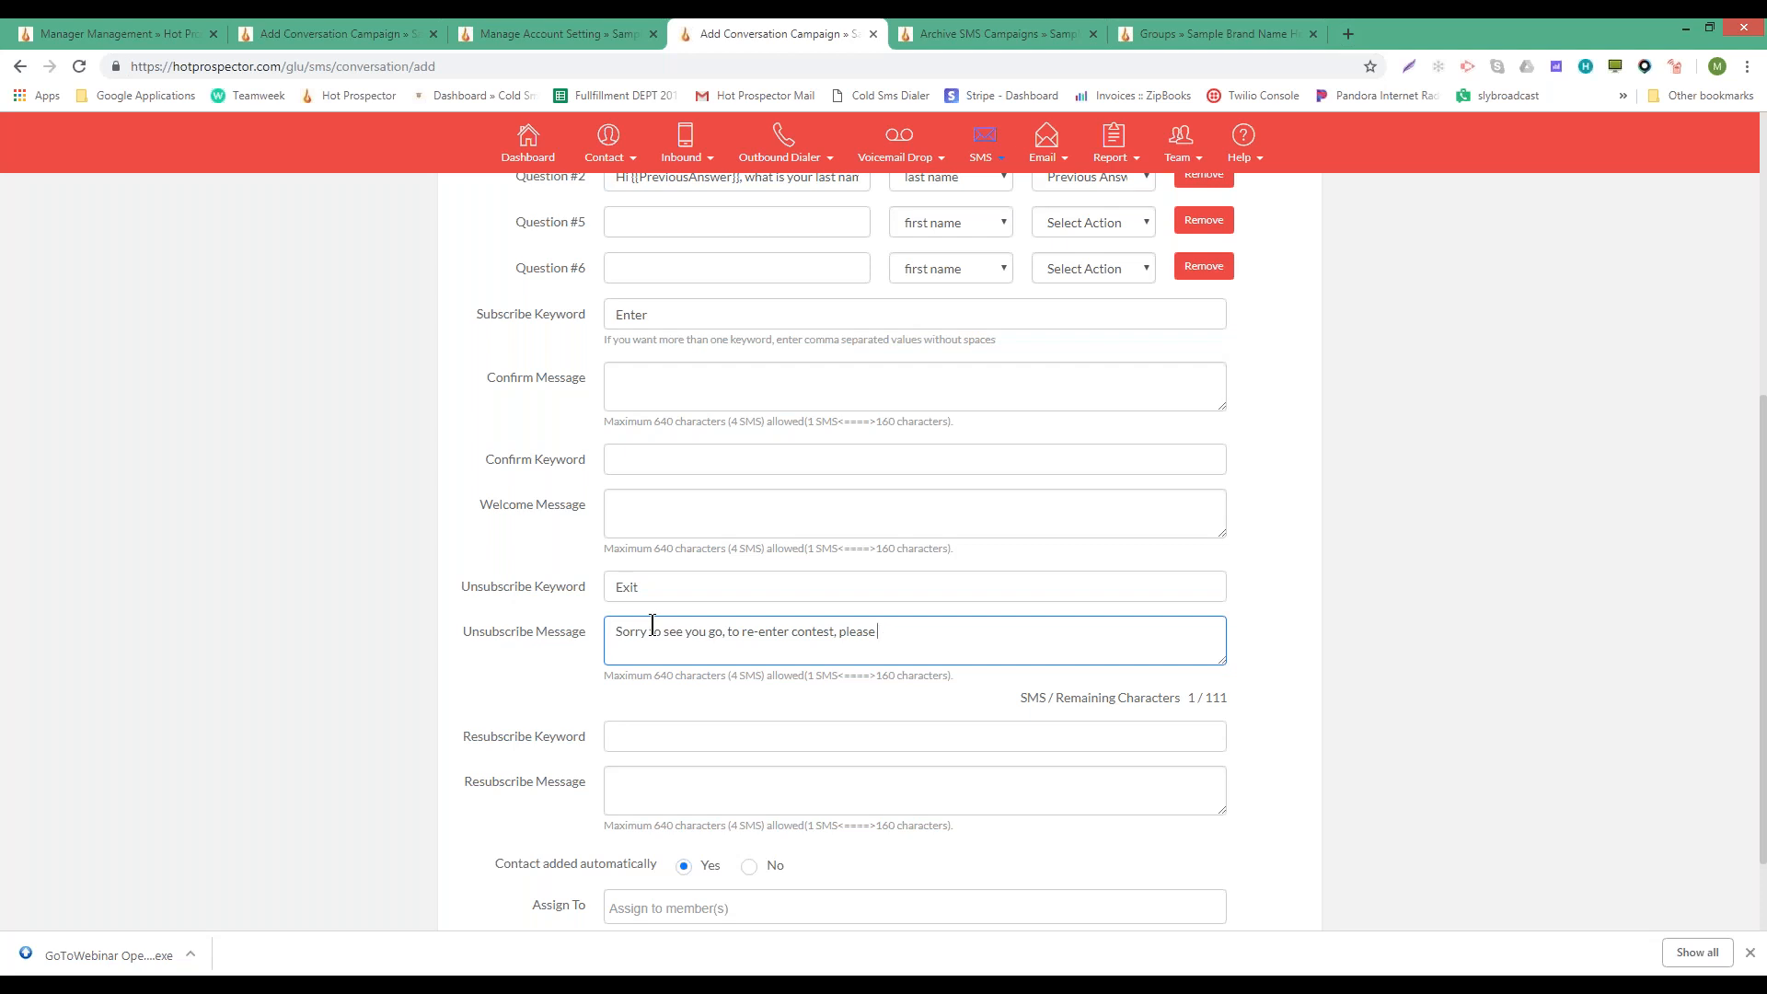
type(" tes")
type("xt")
mouse_move(647, 733)
type("ReEnter")
- Copy ReEnter from the message into the Resubscribe Keyword field and verify it
double_click(924, 632)
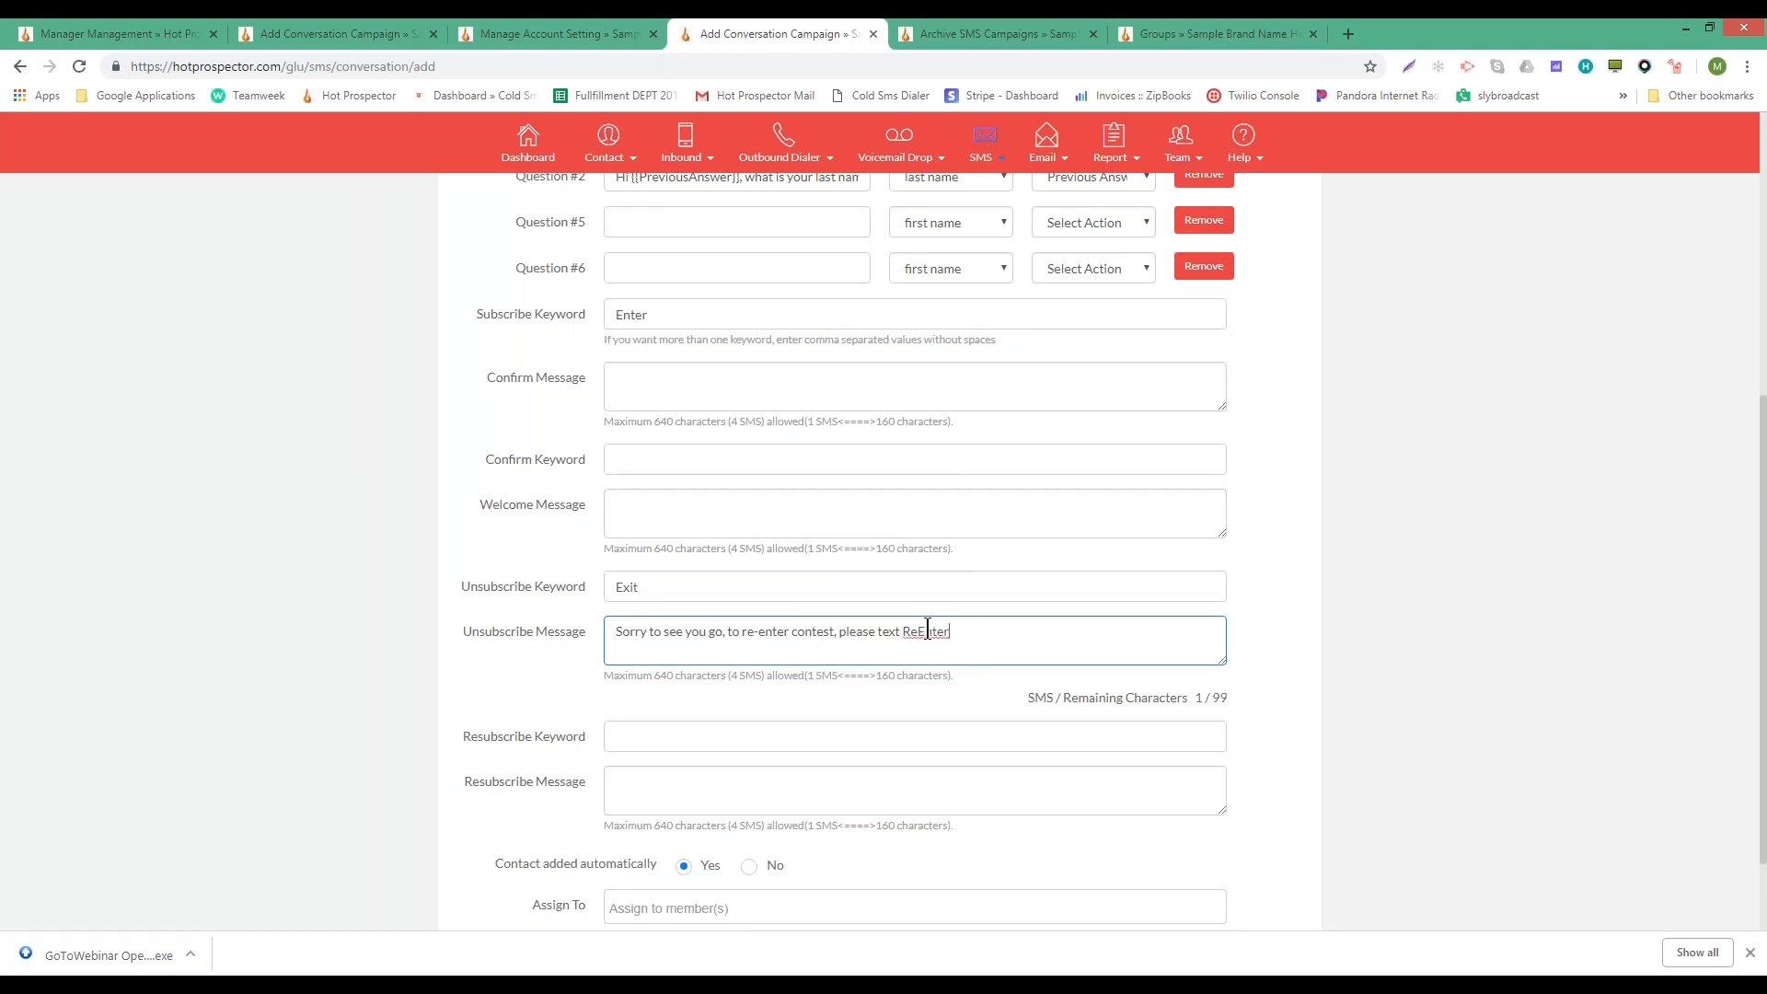
key("ctrl+c")
left_click(626, 736)
key("ctrl+v")
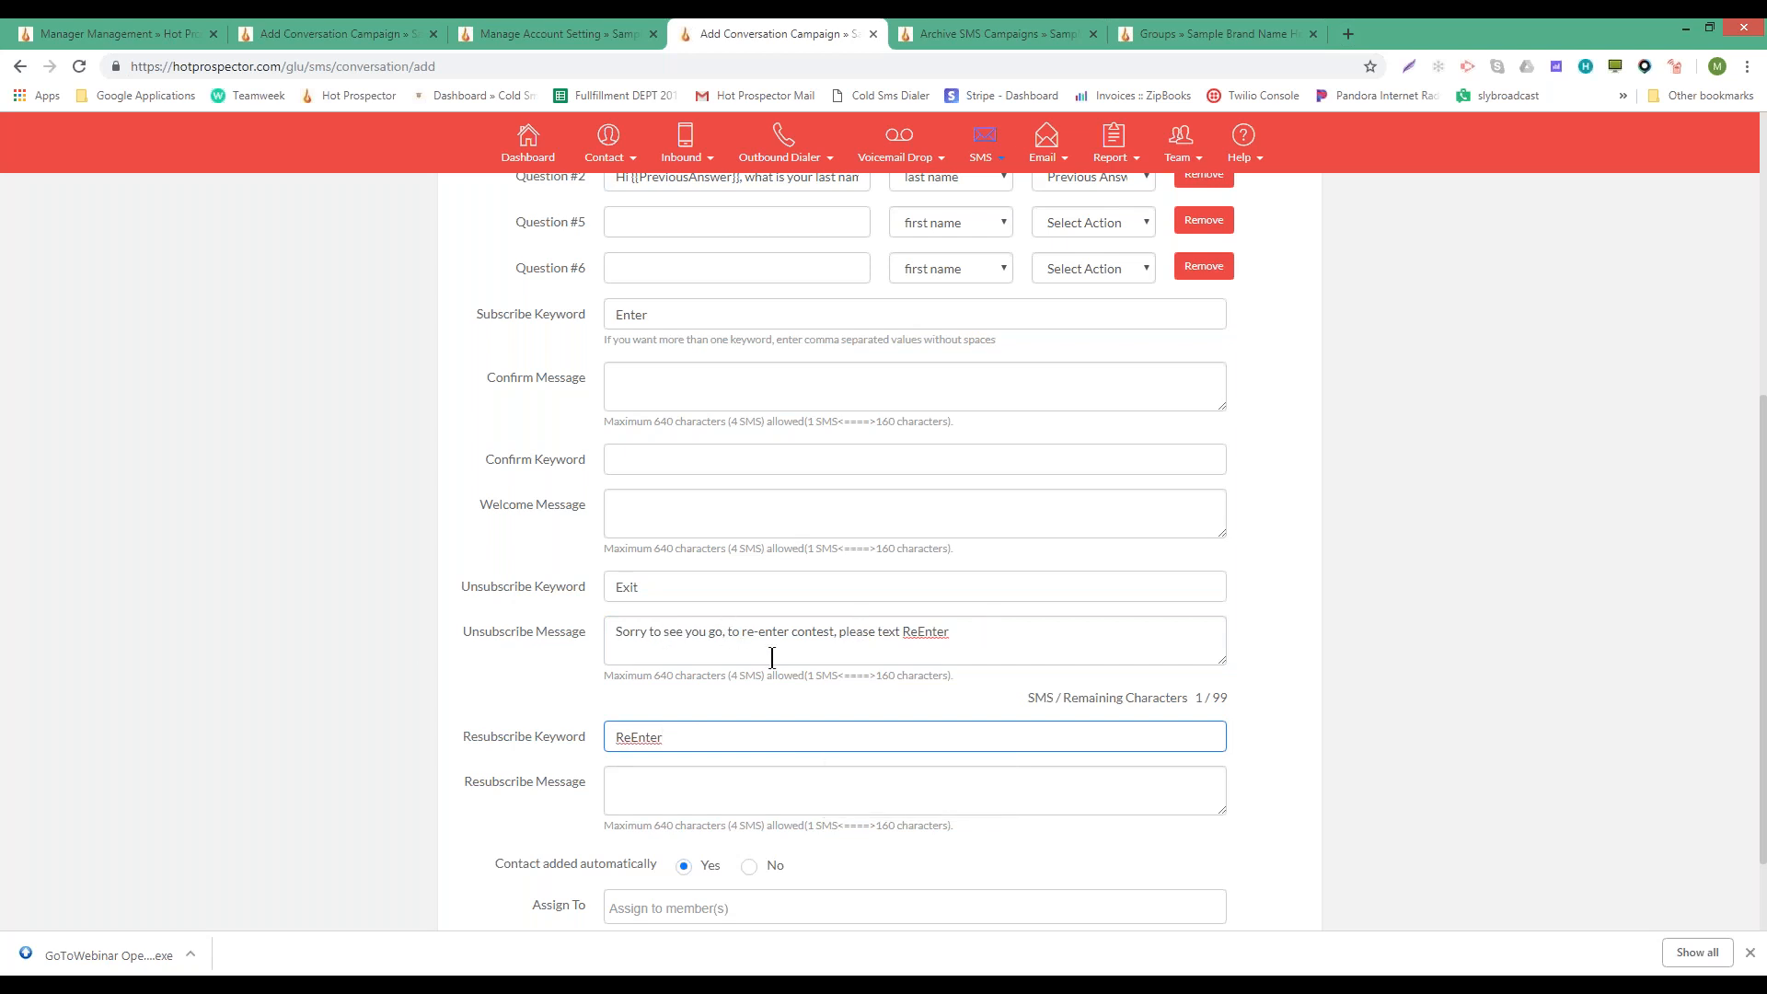
left_click(969, 632)
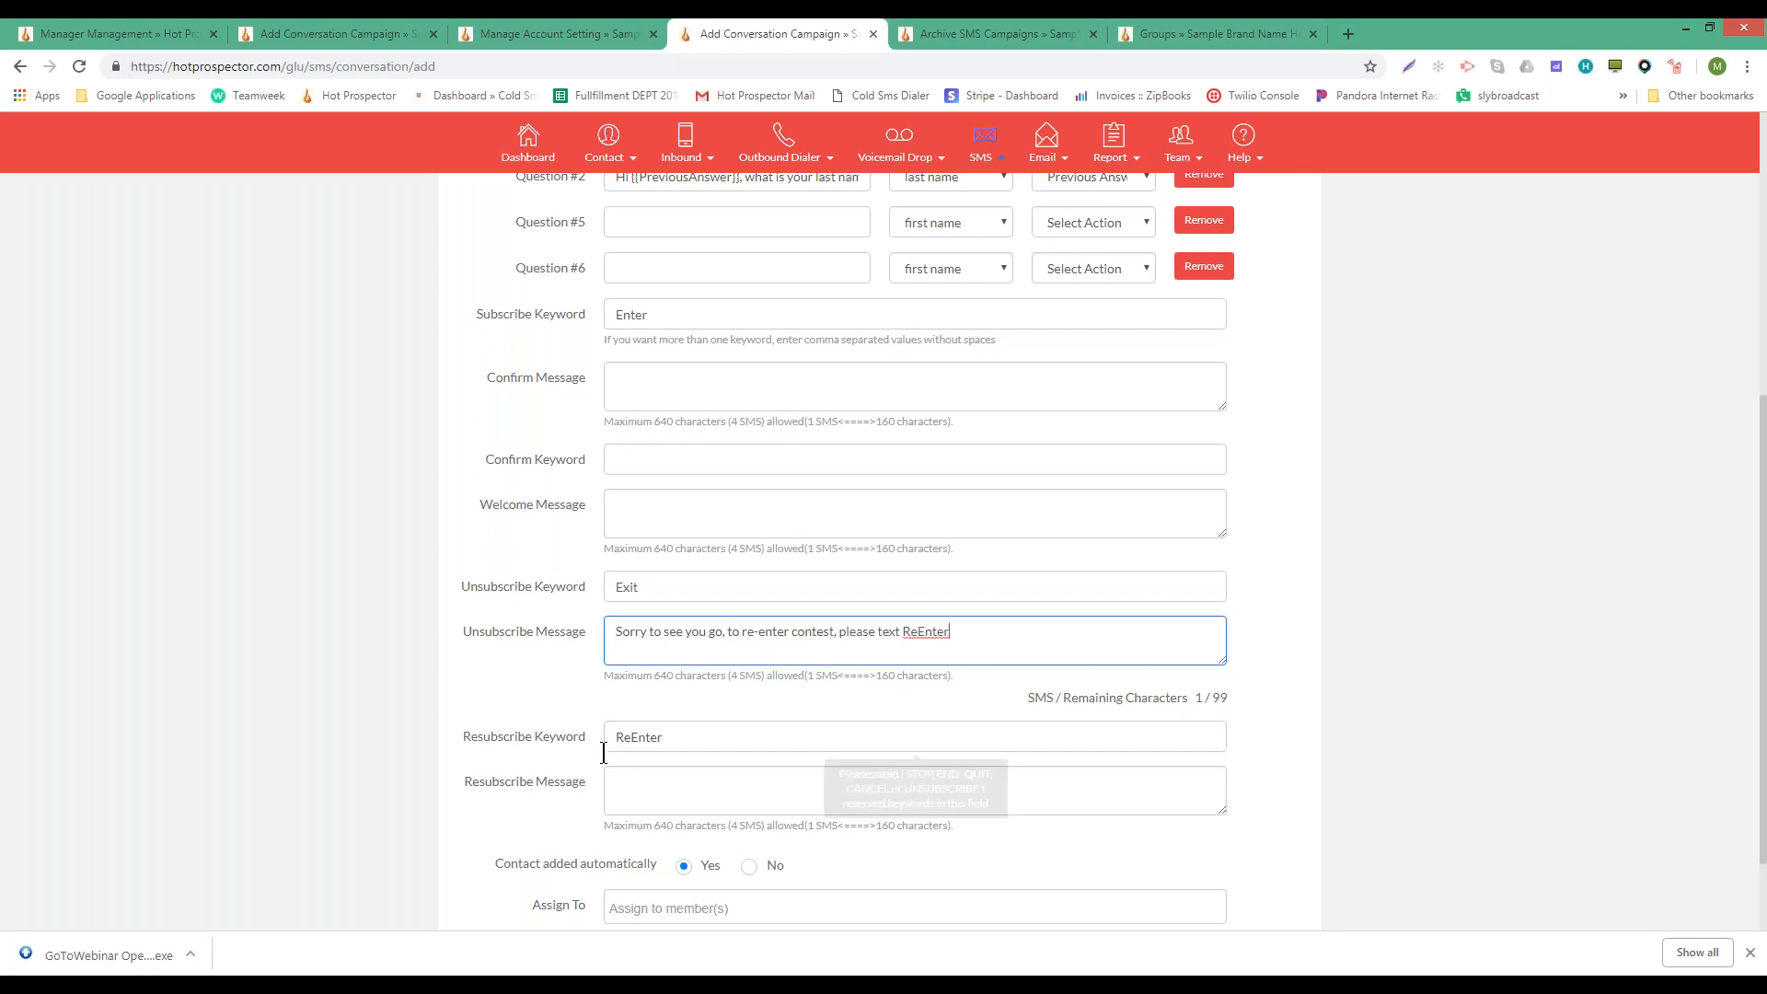
double_click(922, 631)
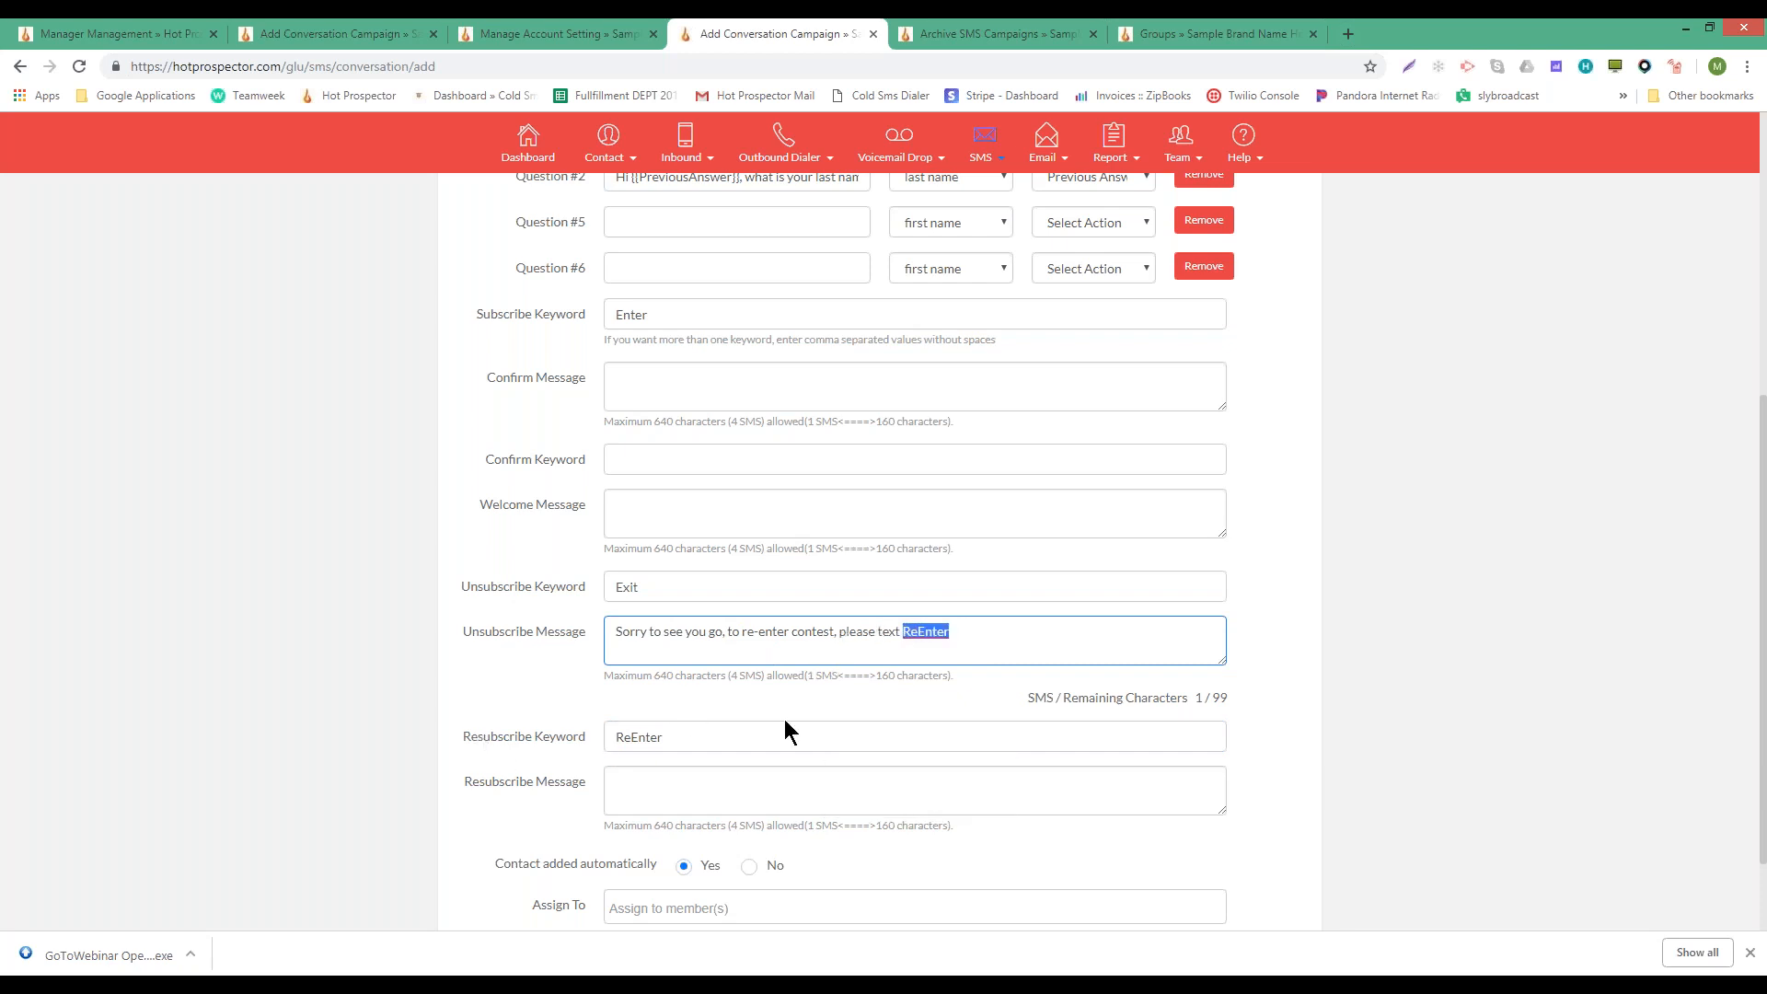
left_click(624, 741)
double_click(624, 741)
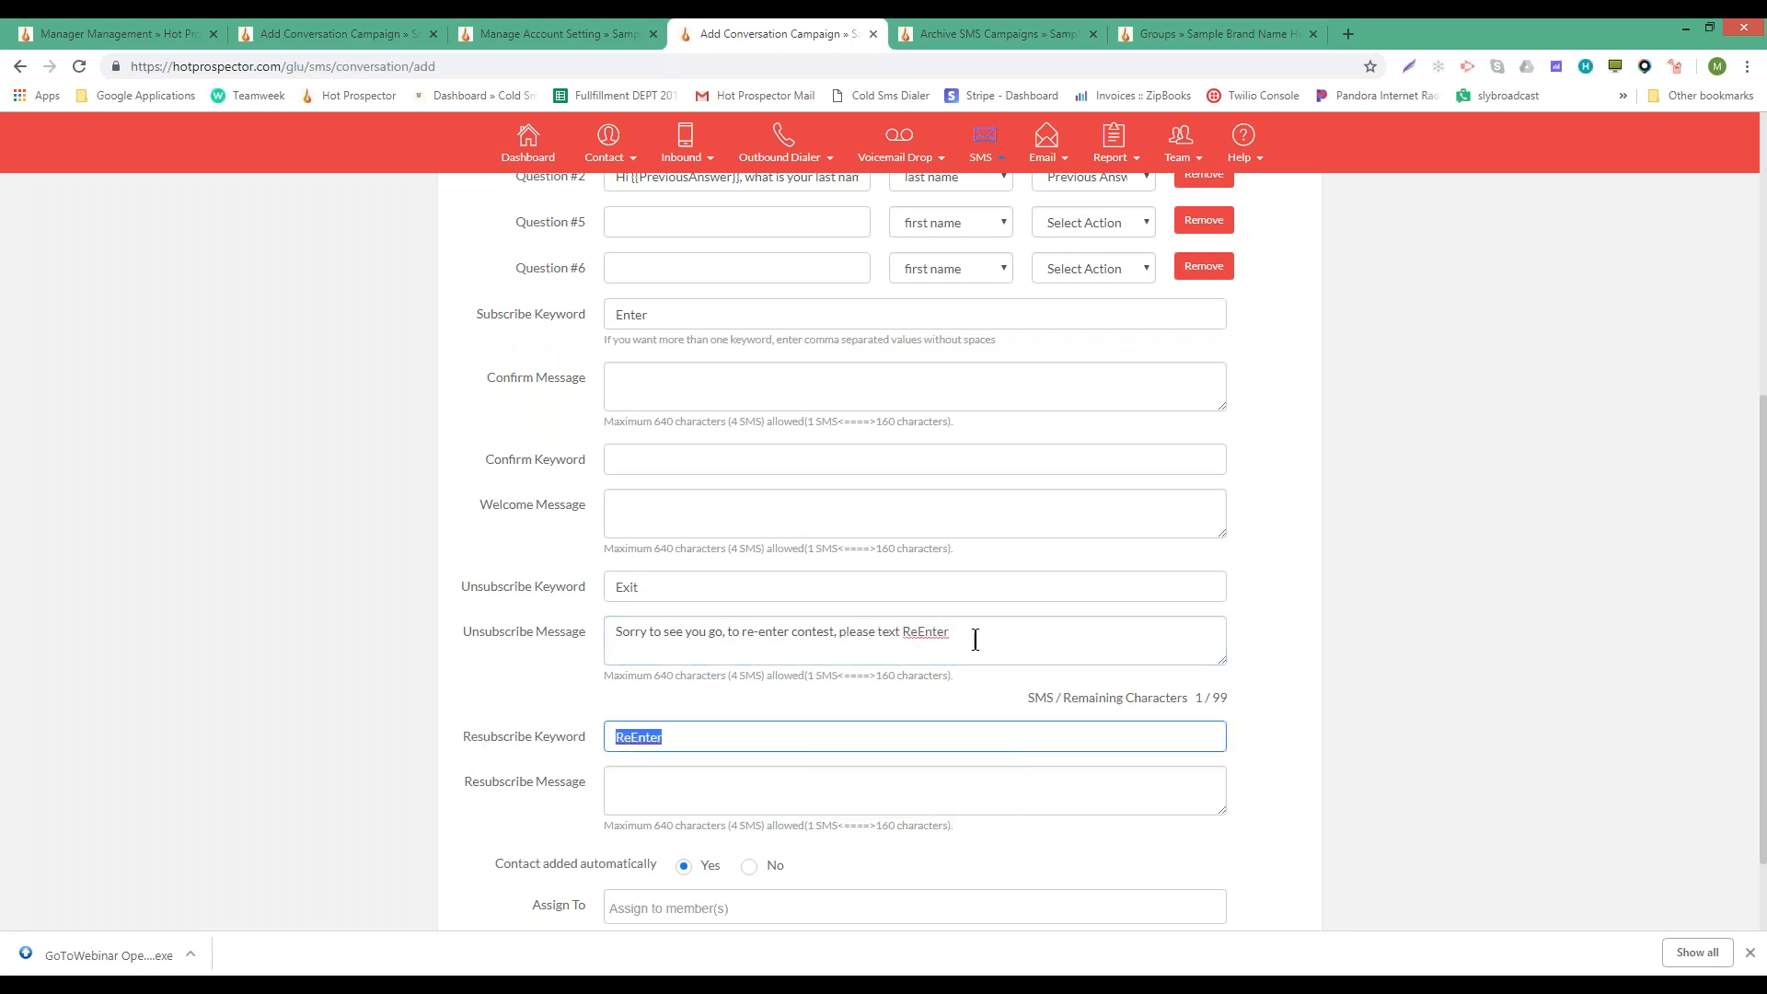
double_click(650, 735)
- Start the resubscribe message with 'Welcome back, please text enter to restart questionaire'
left_click(656, 785)
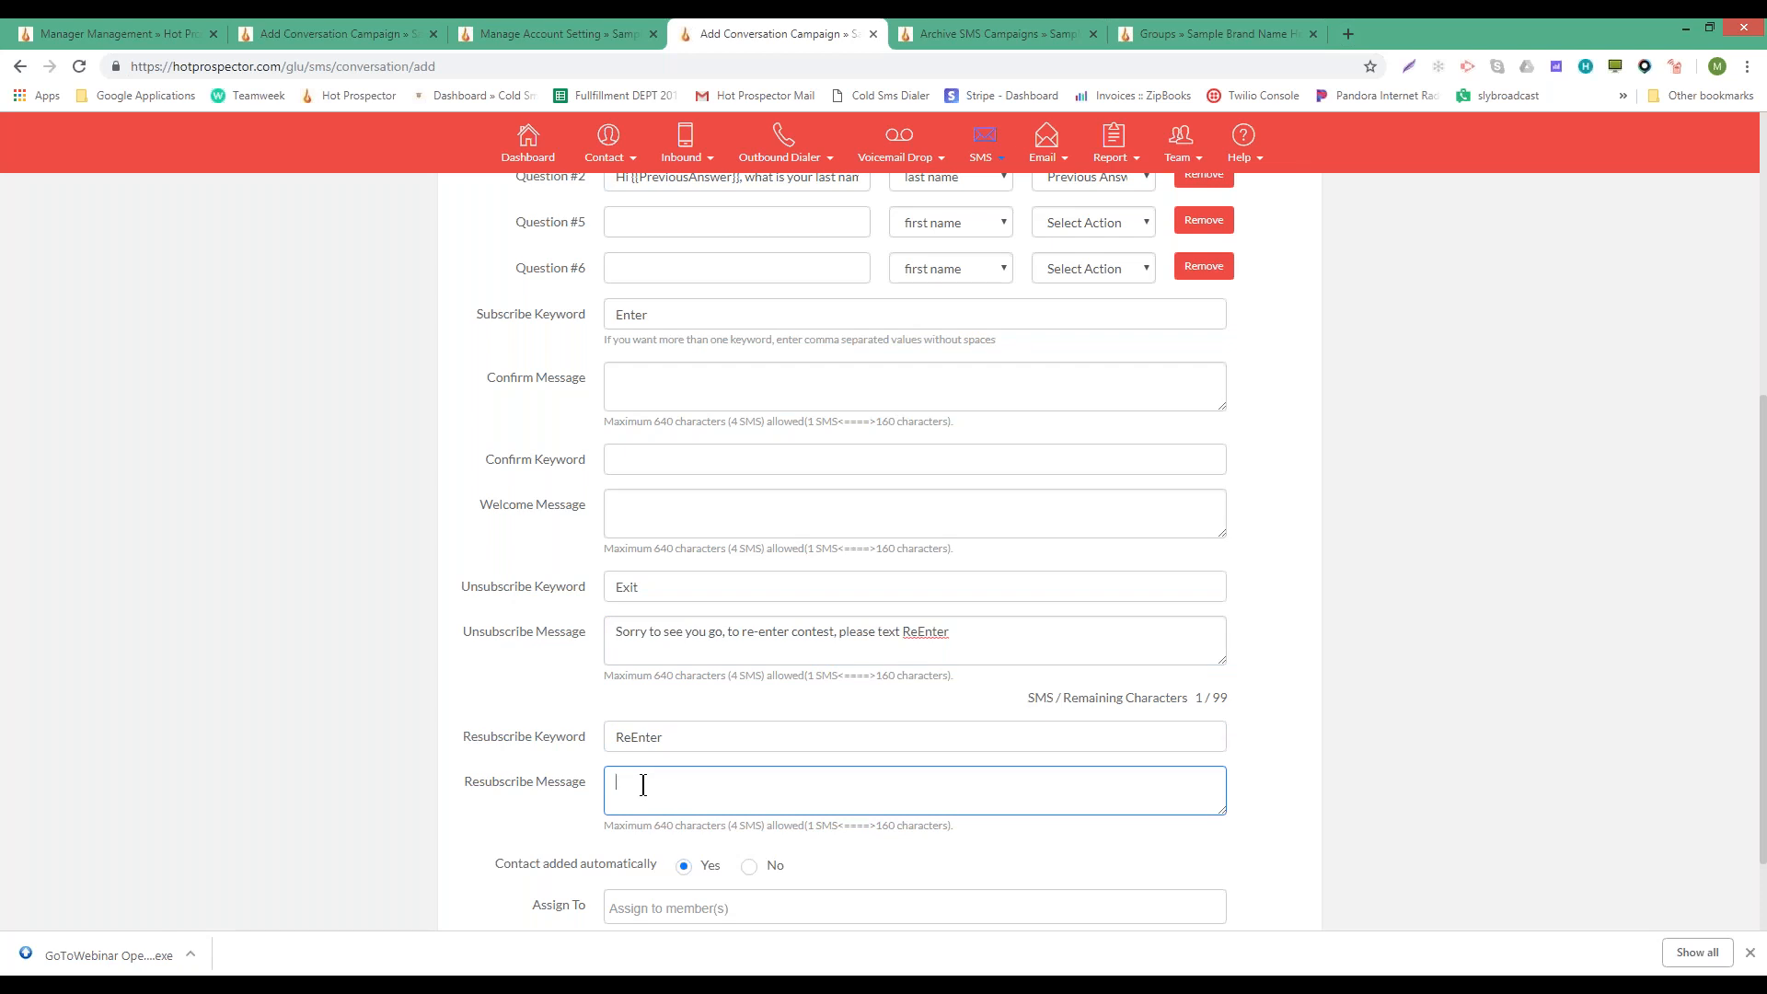
type("Welcome ba")
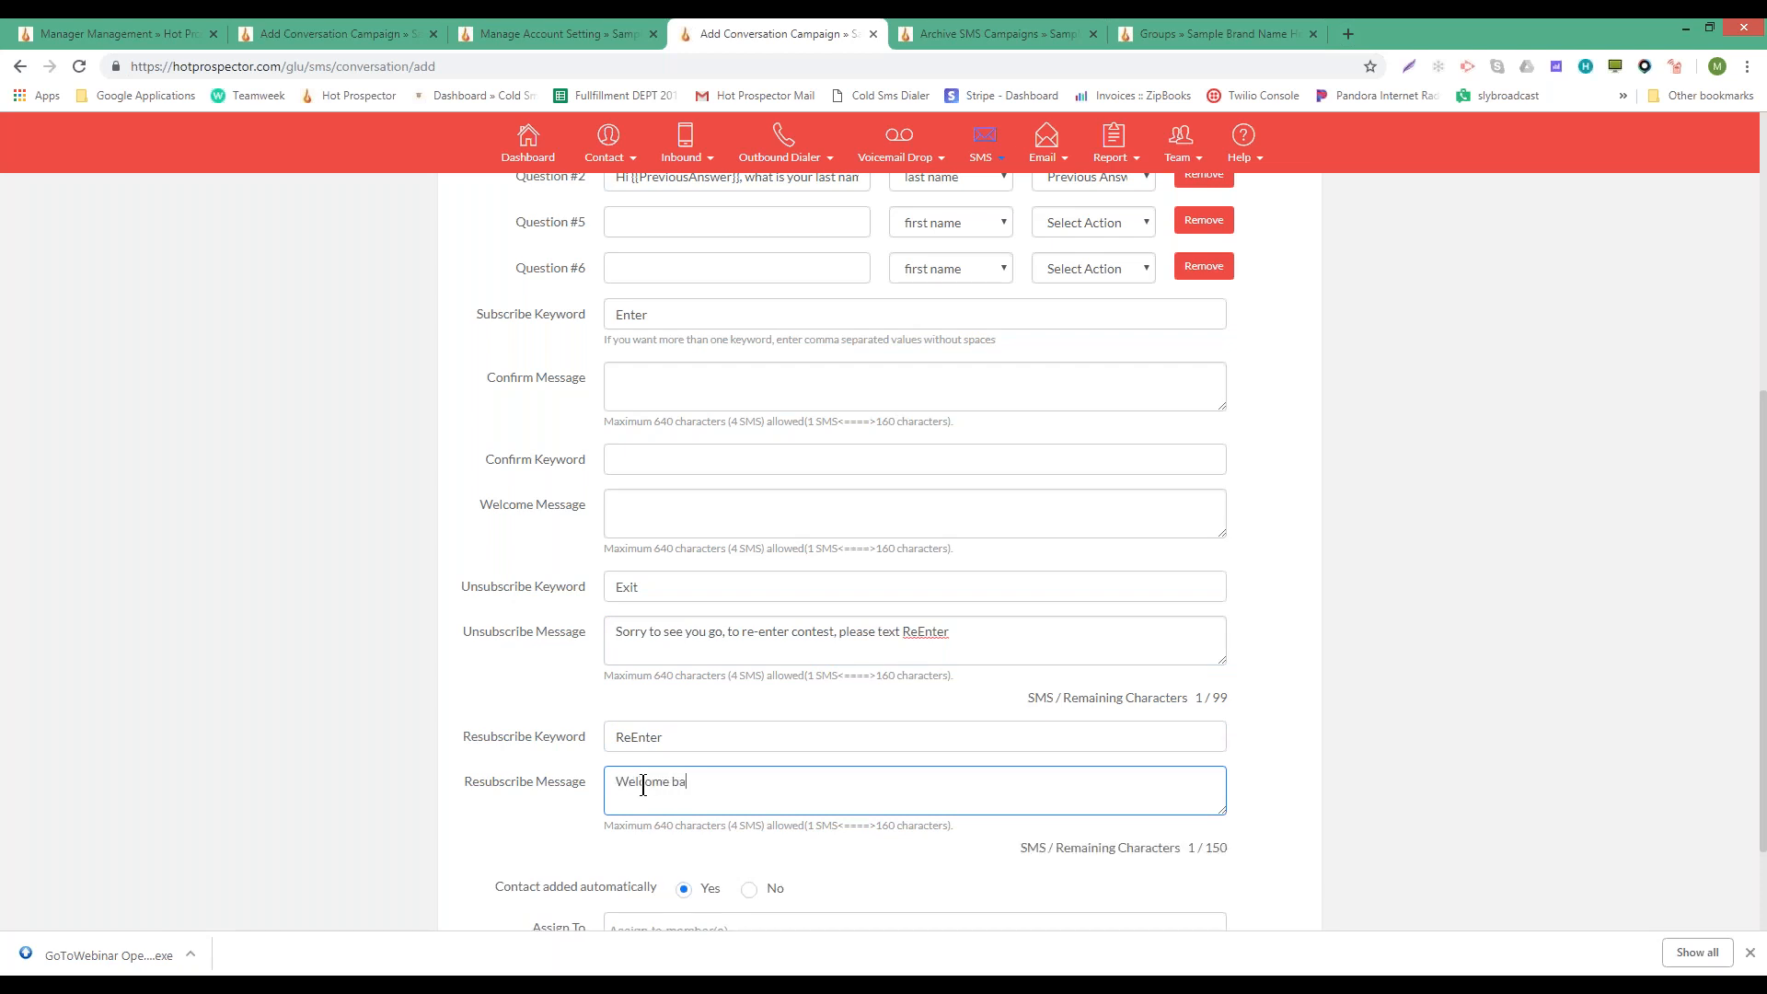
type("ck, p")
scroll(795, 865, "up", 3)
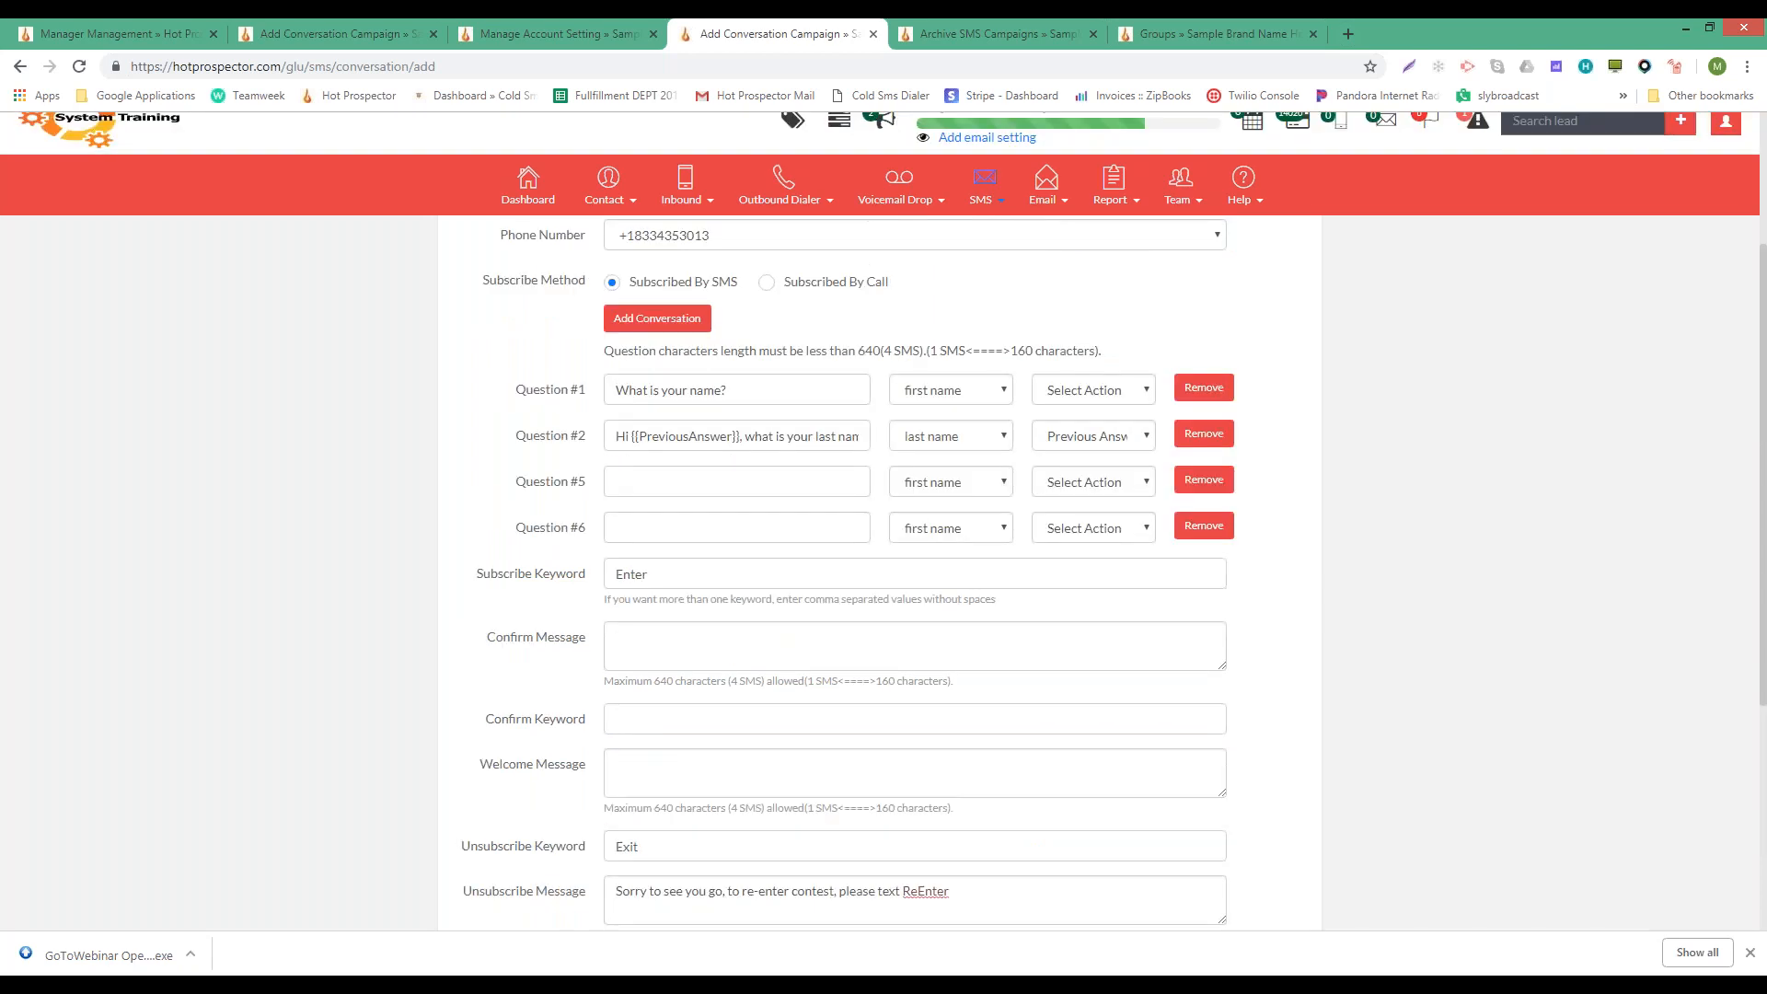
scroll(706, 484, "down", 3)
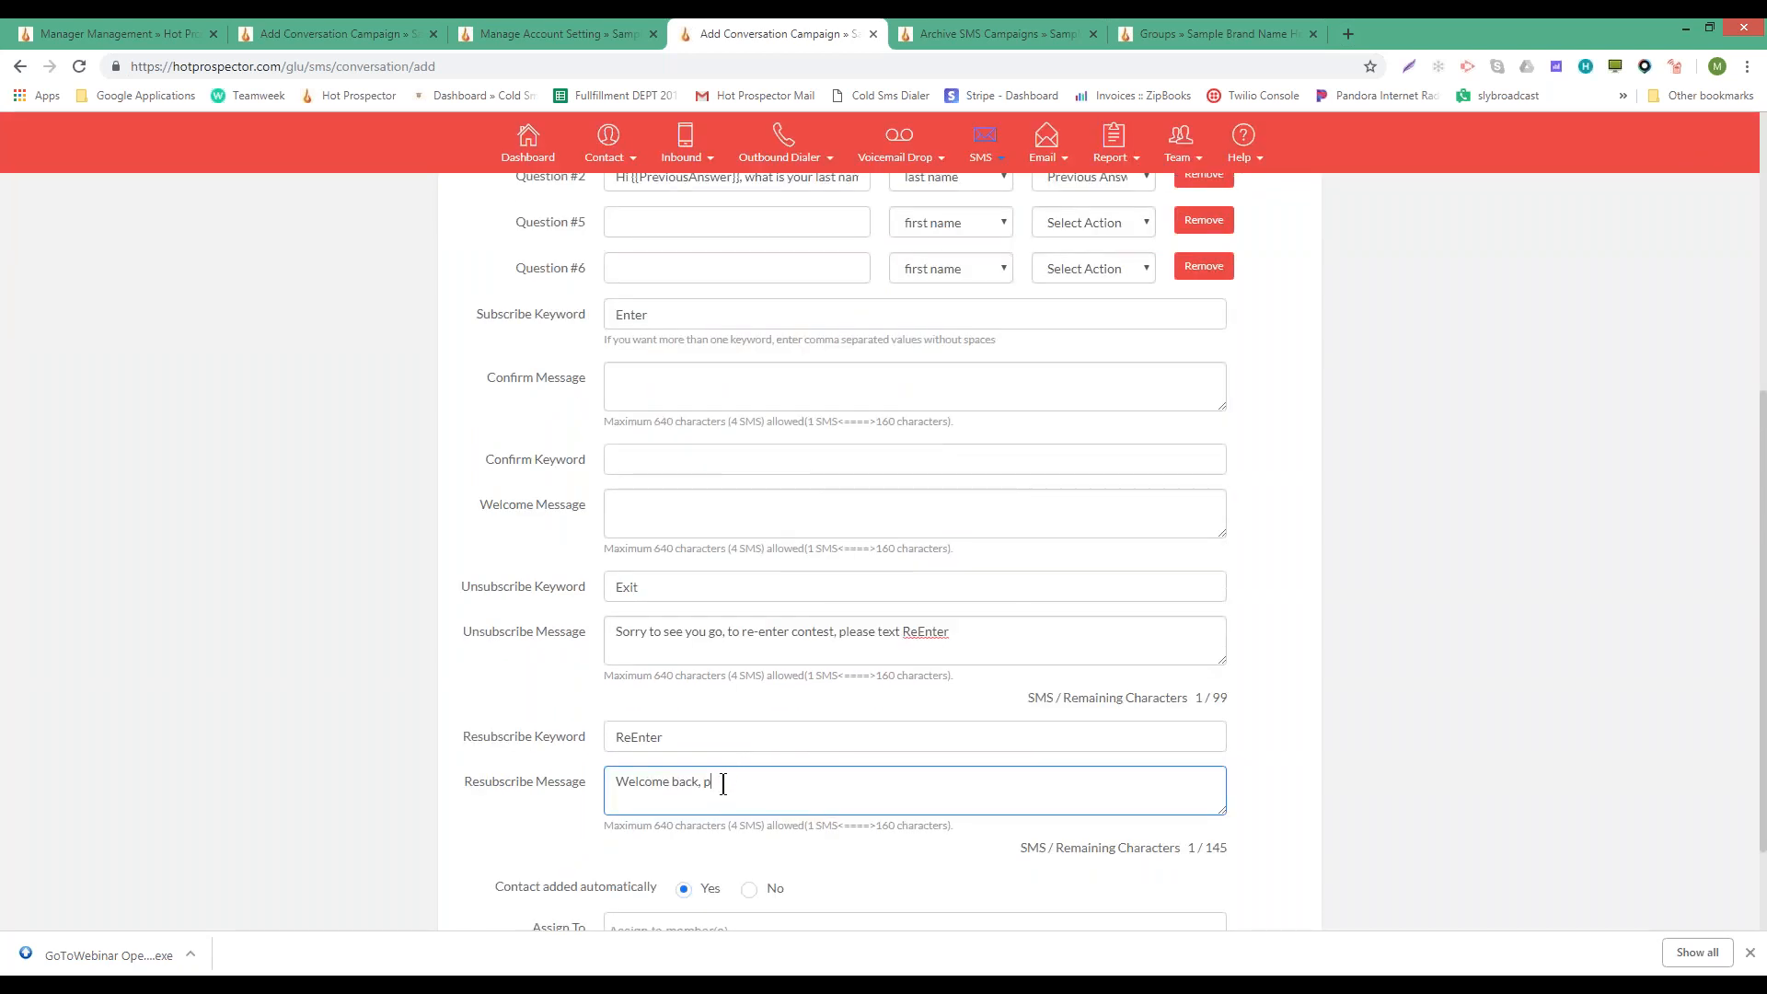
scroll(722, 784, "up", 4)
scroll(682, 674, "down", 5)
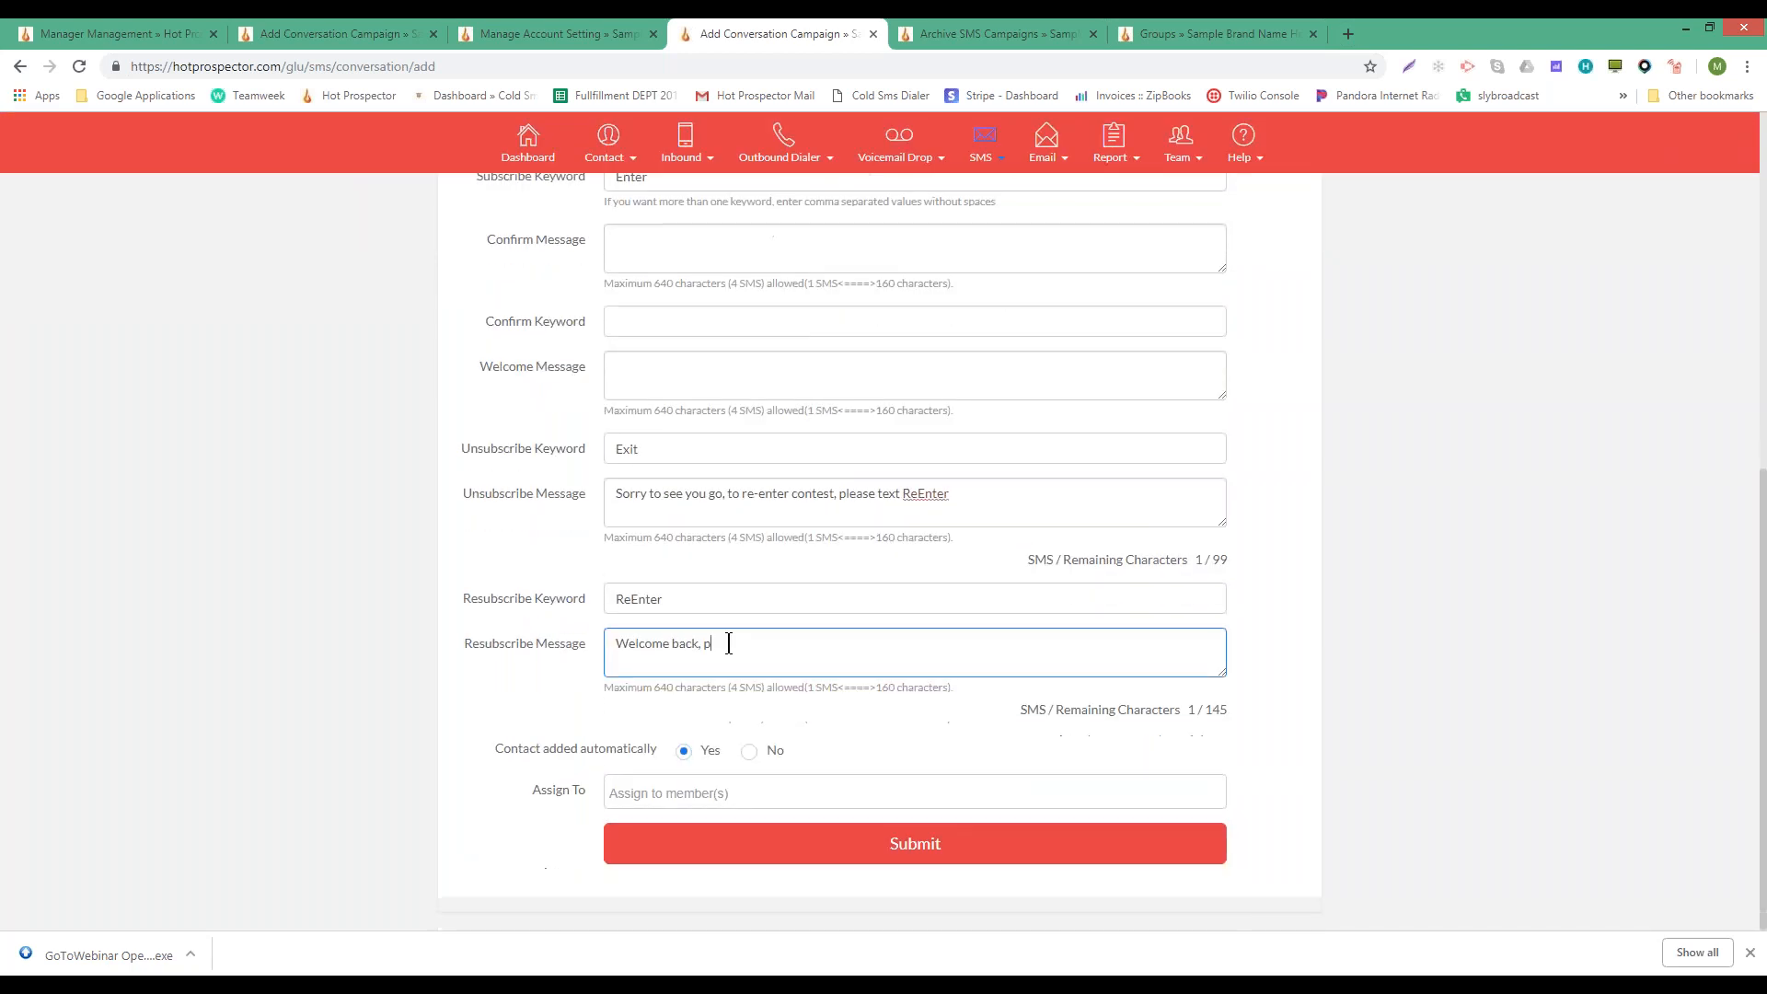
type("lease text enter to restart questionaire")
- Correct the spelling to questionnaire and finish with ', text exit anytime to stop communications.'
right_click(905, 643)
left_click(947, 651)
type(", text exit an")
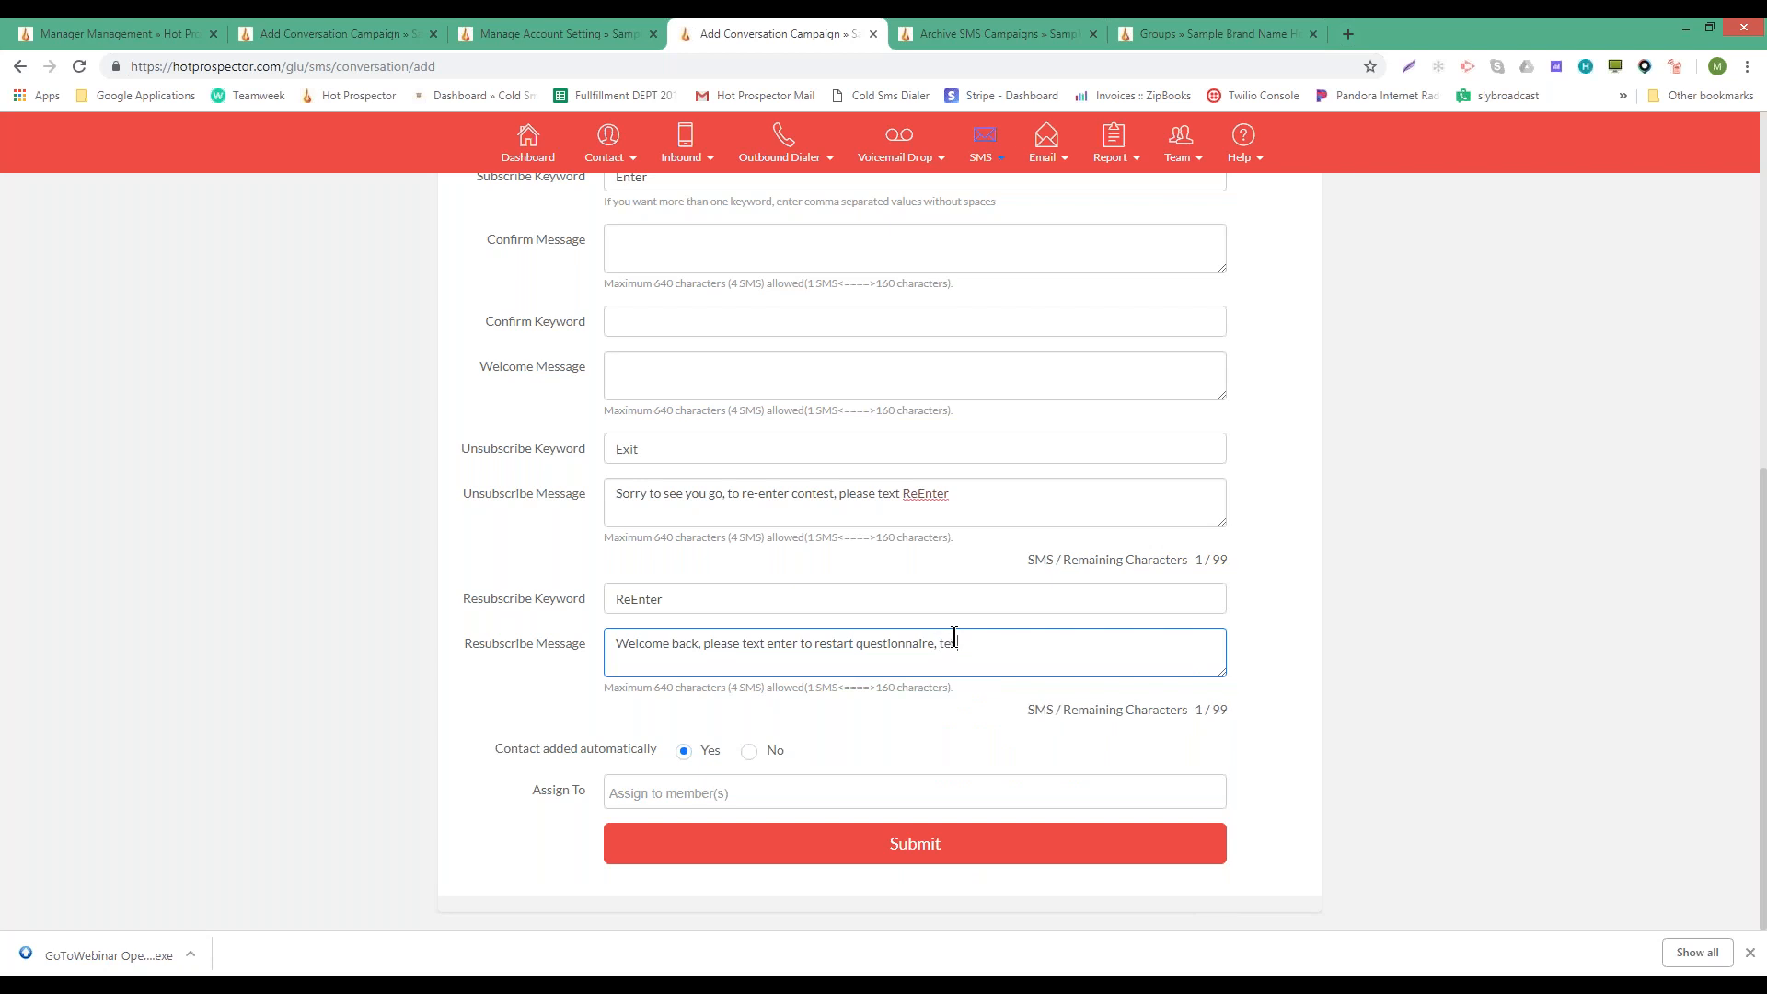
type("ytime to sto")
key("BackSpace")
key("BackSpace")
key("BackSpace")
type("top communications.")
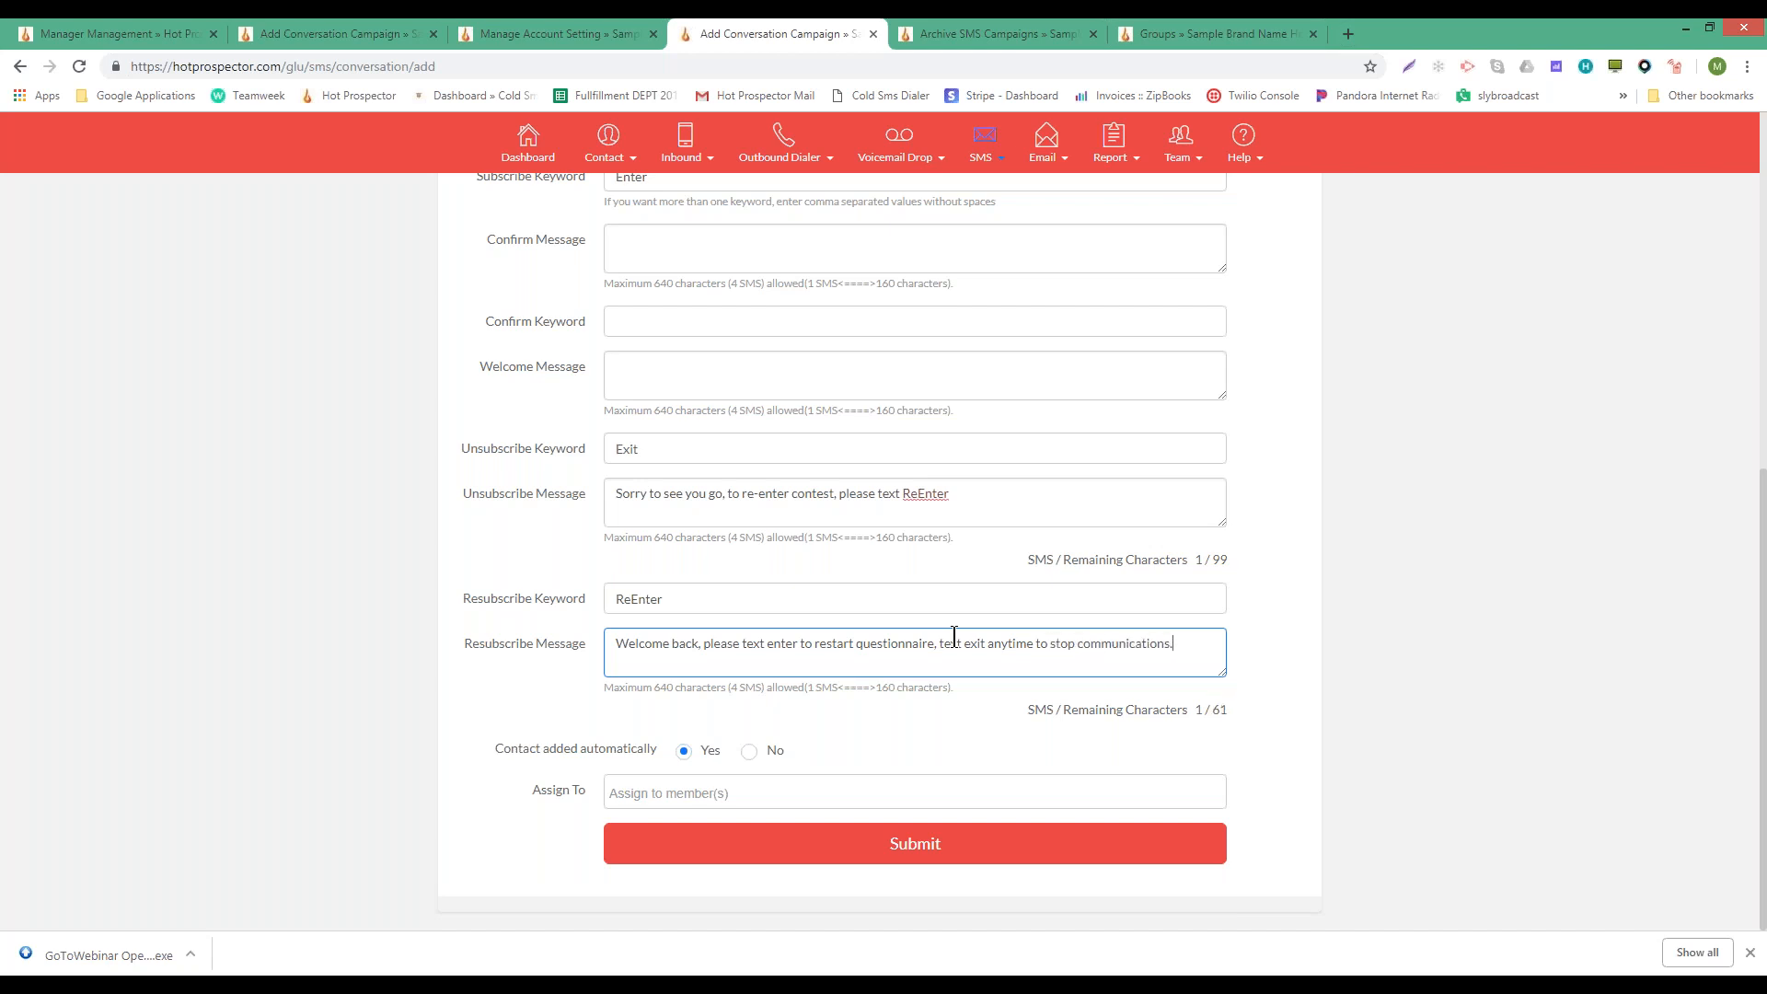
- Cross-check the words exit and enter against the Exit and Enter keywords
double_click(1065, 644)
left_click(981, 644)
double_click(978, 644)
double_click(630, 448)
double_click(974, 643)
double_click(770, 648)
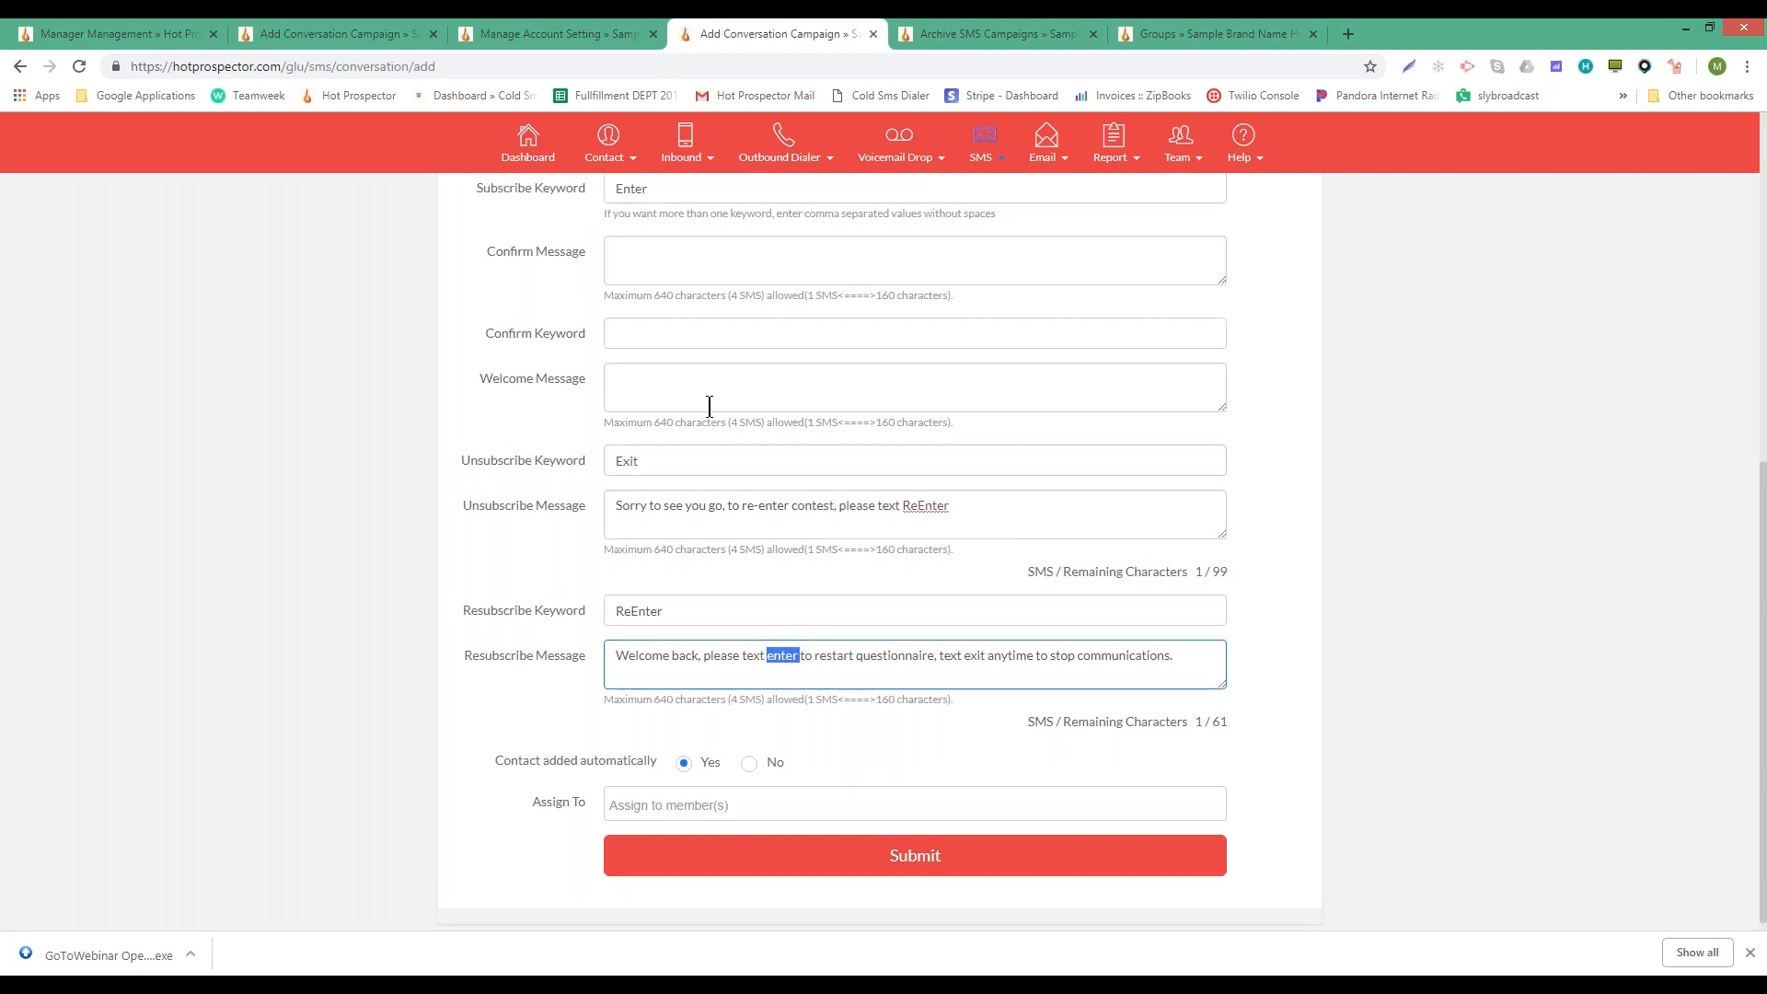
scroll(710, 407, "up", 2)
double_click(619, 358)
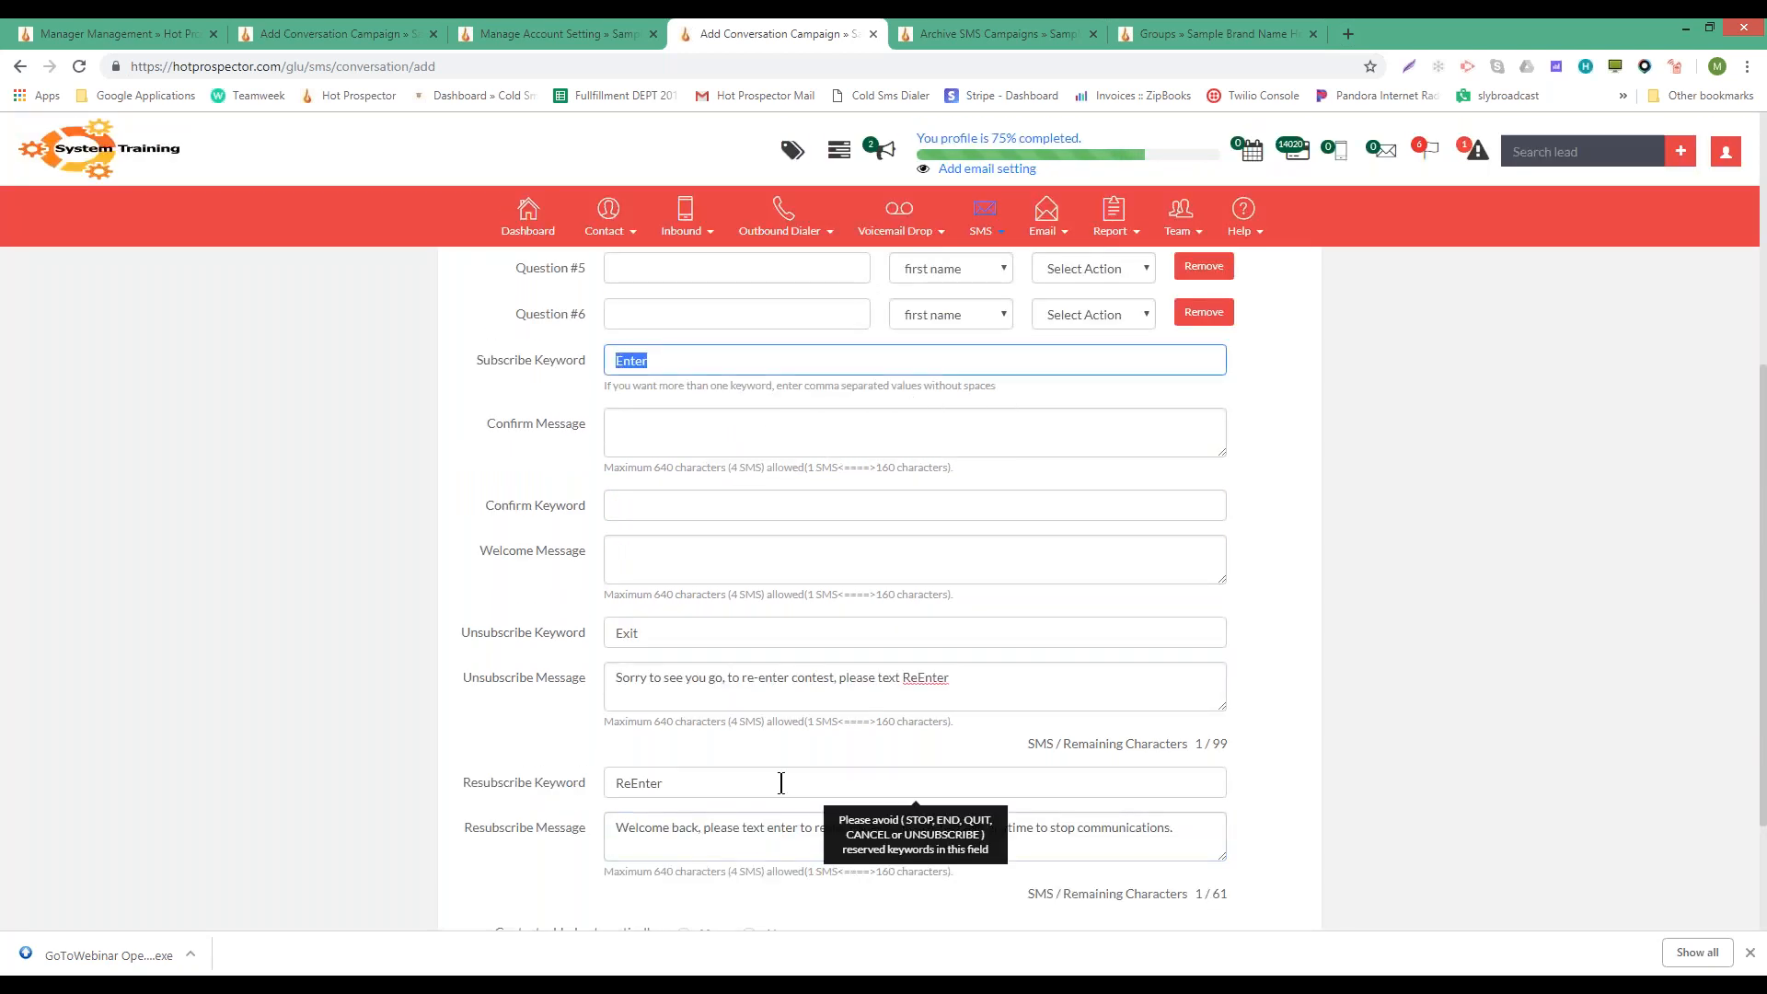
scroll(691, 534, "up", 4)
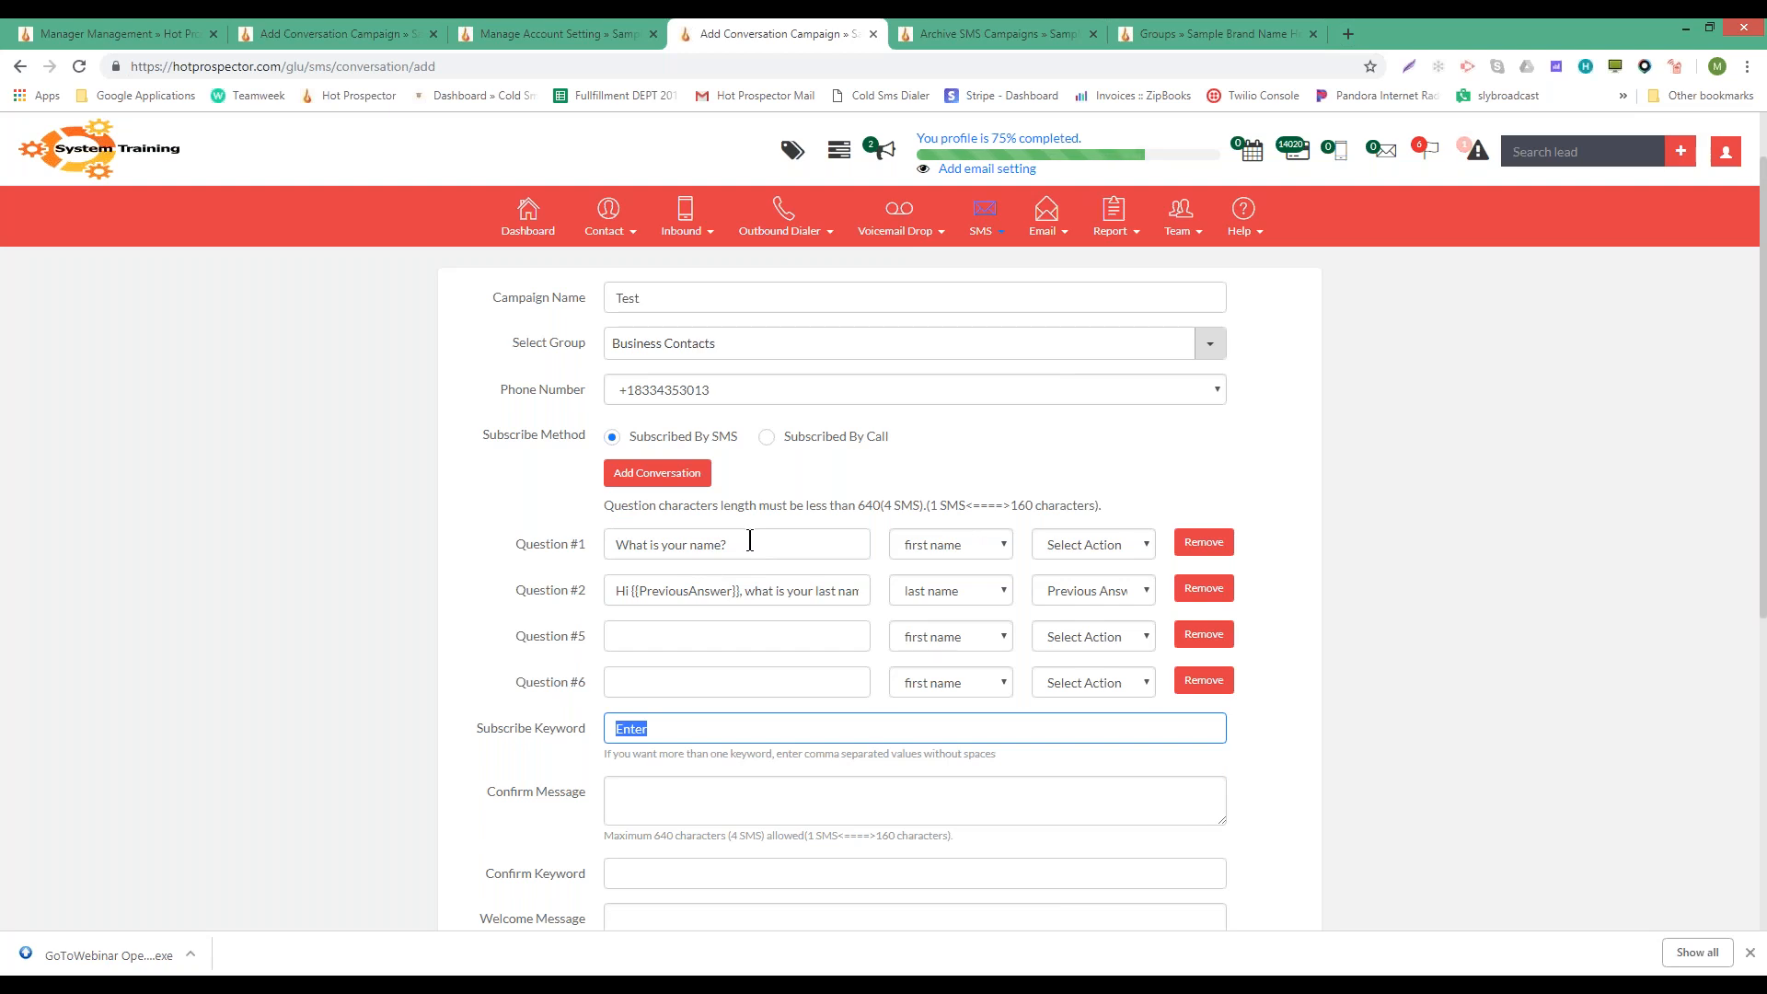
triple_click(684, 543)
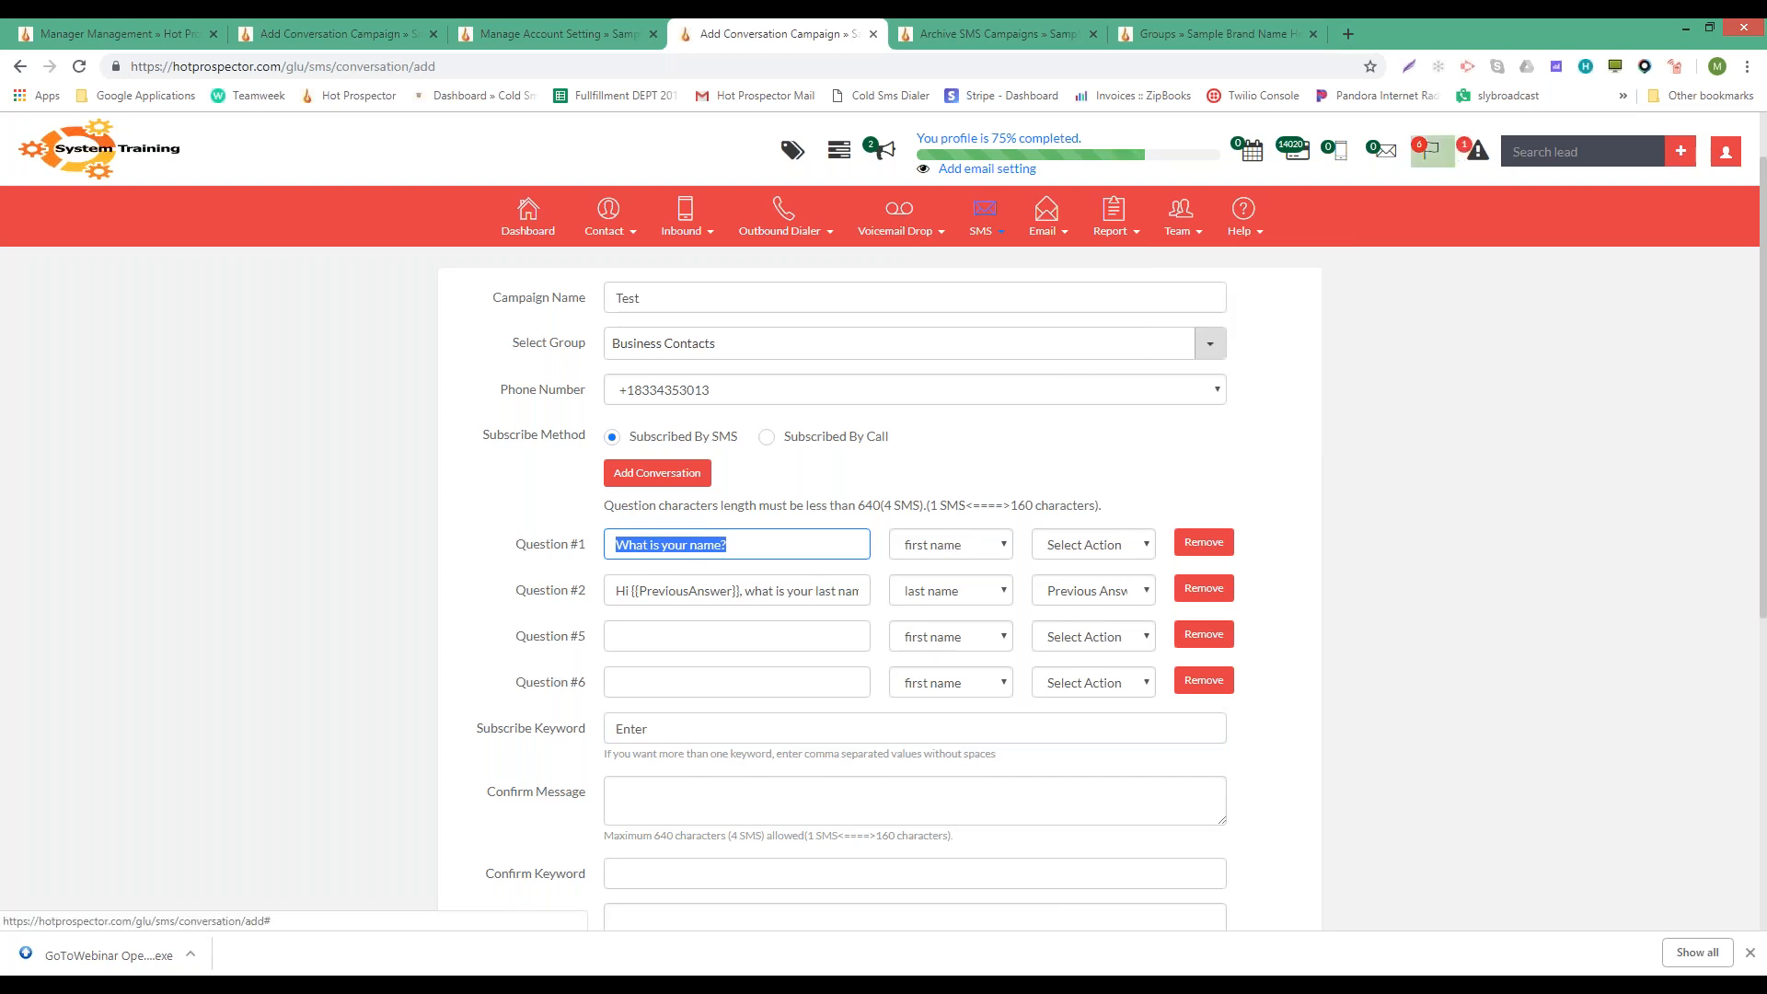
left_click(607, 221)
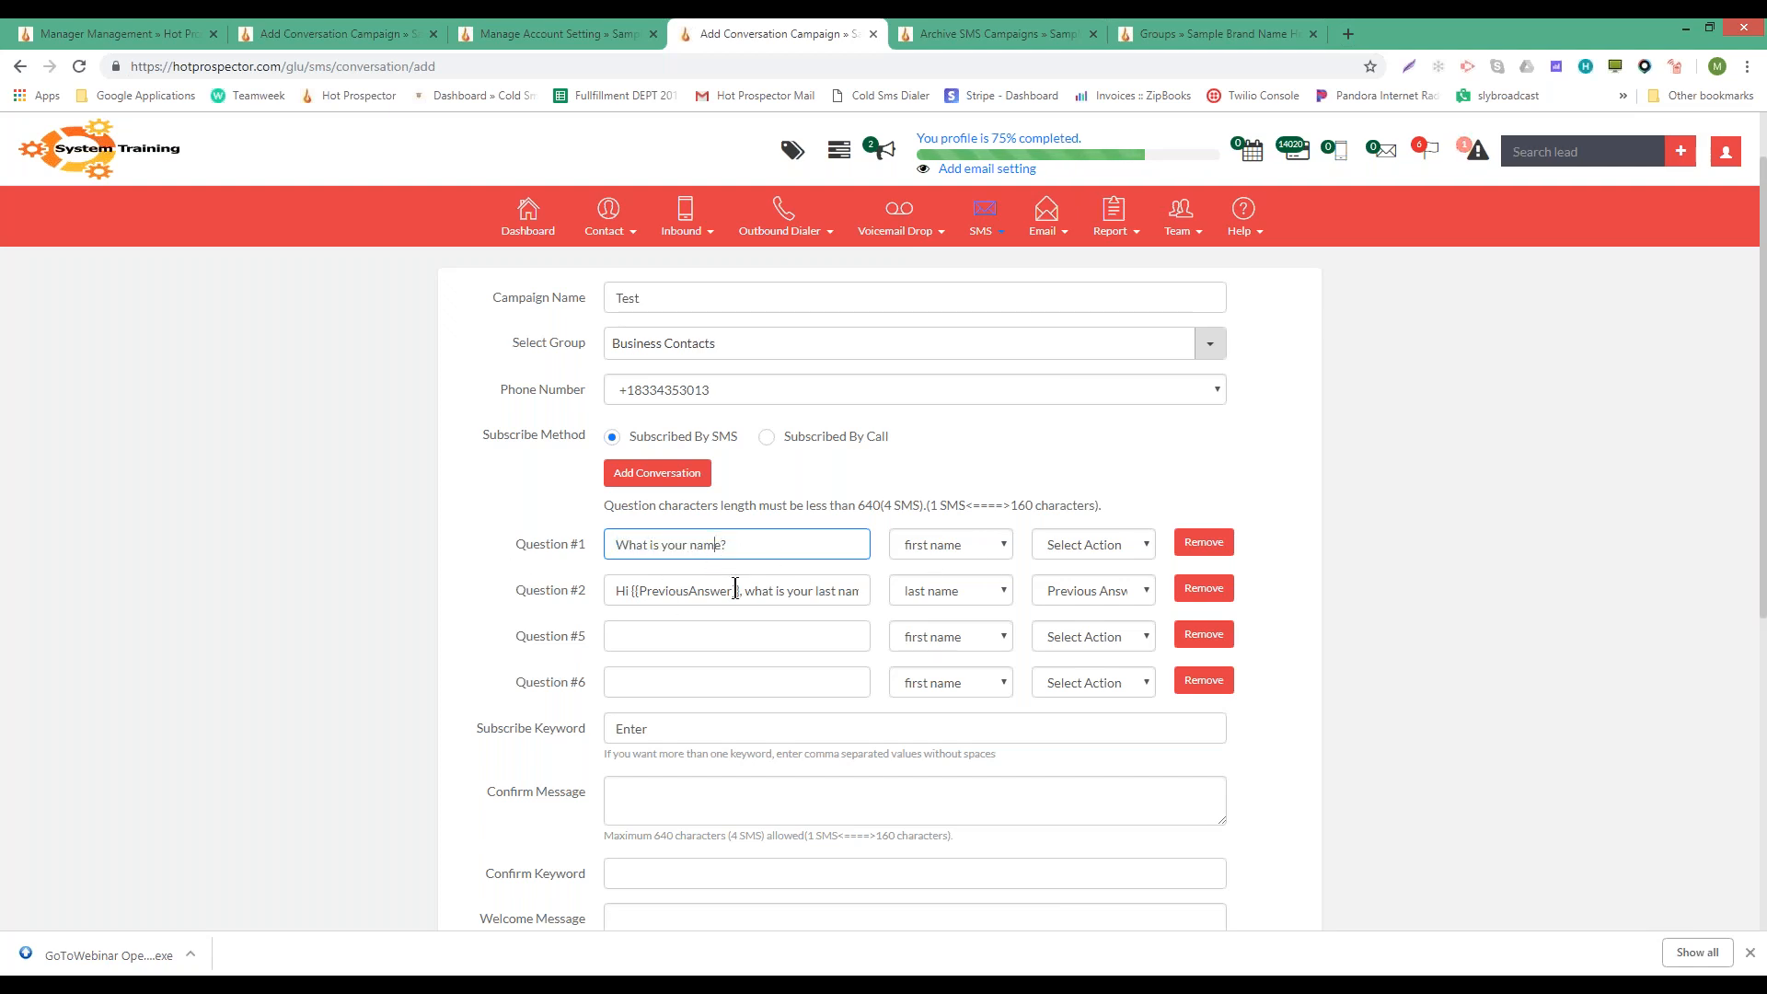
double_click(780, 590)
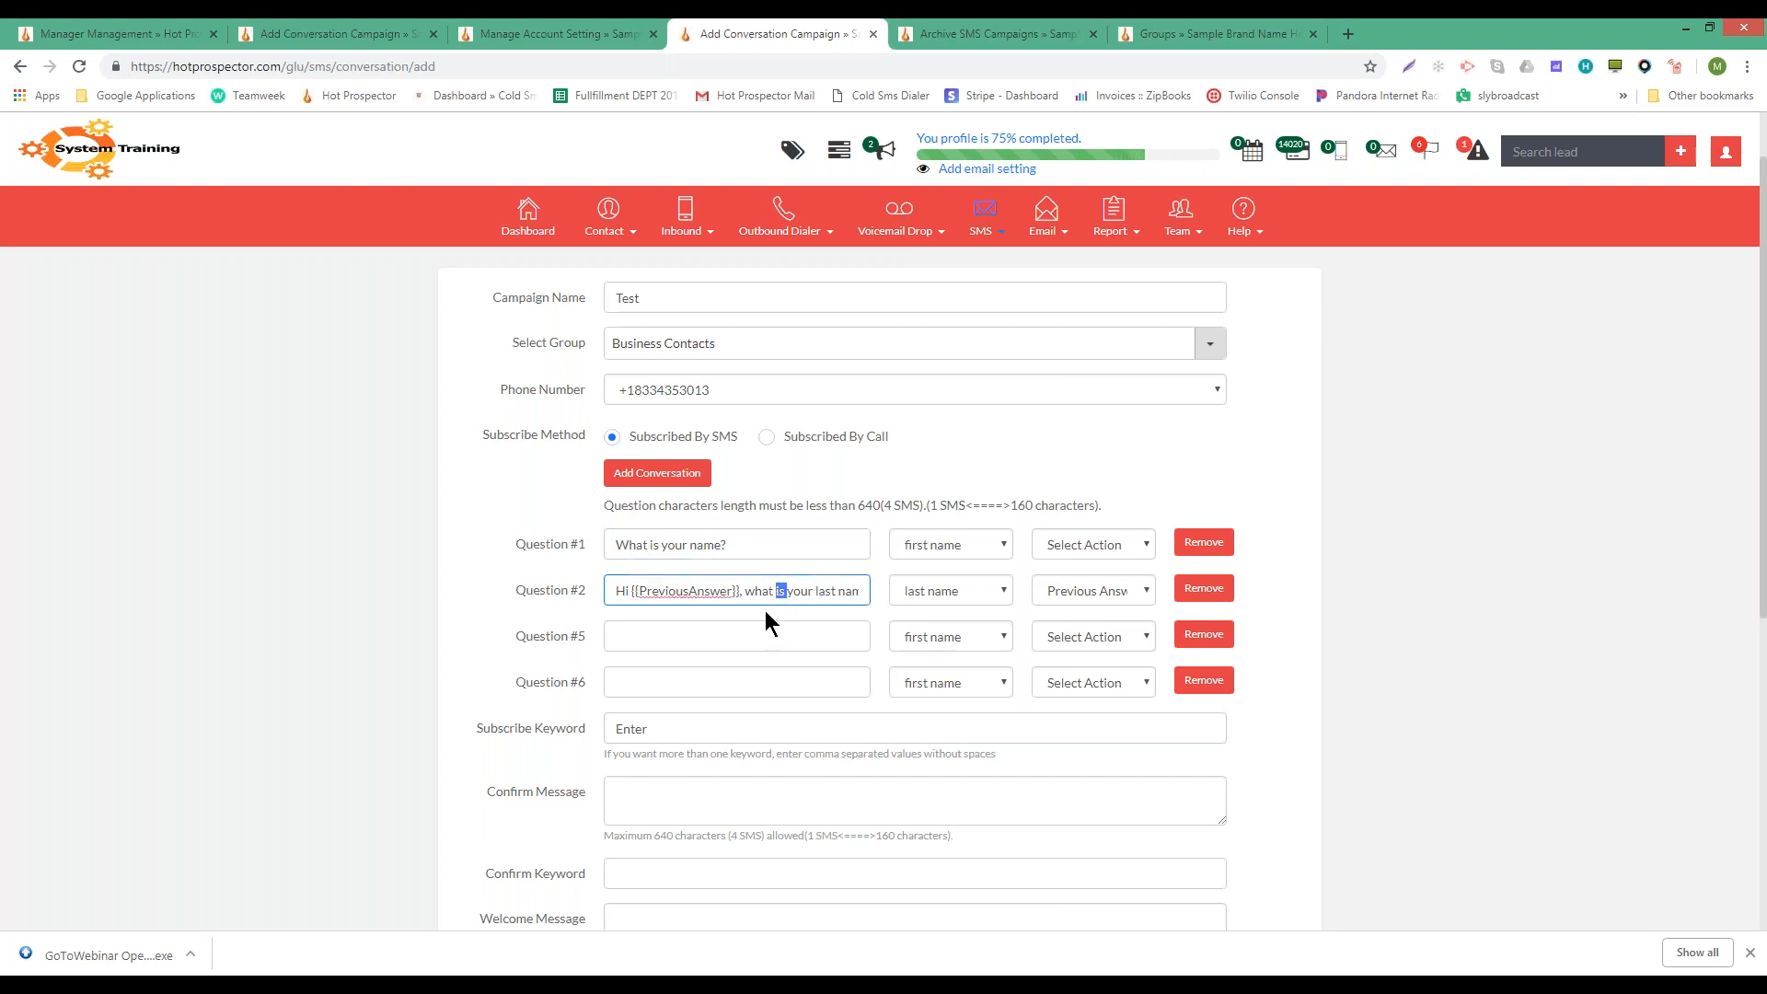
scroll(764, 610, "down", 2)
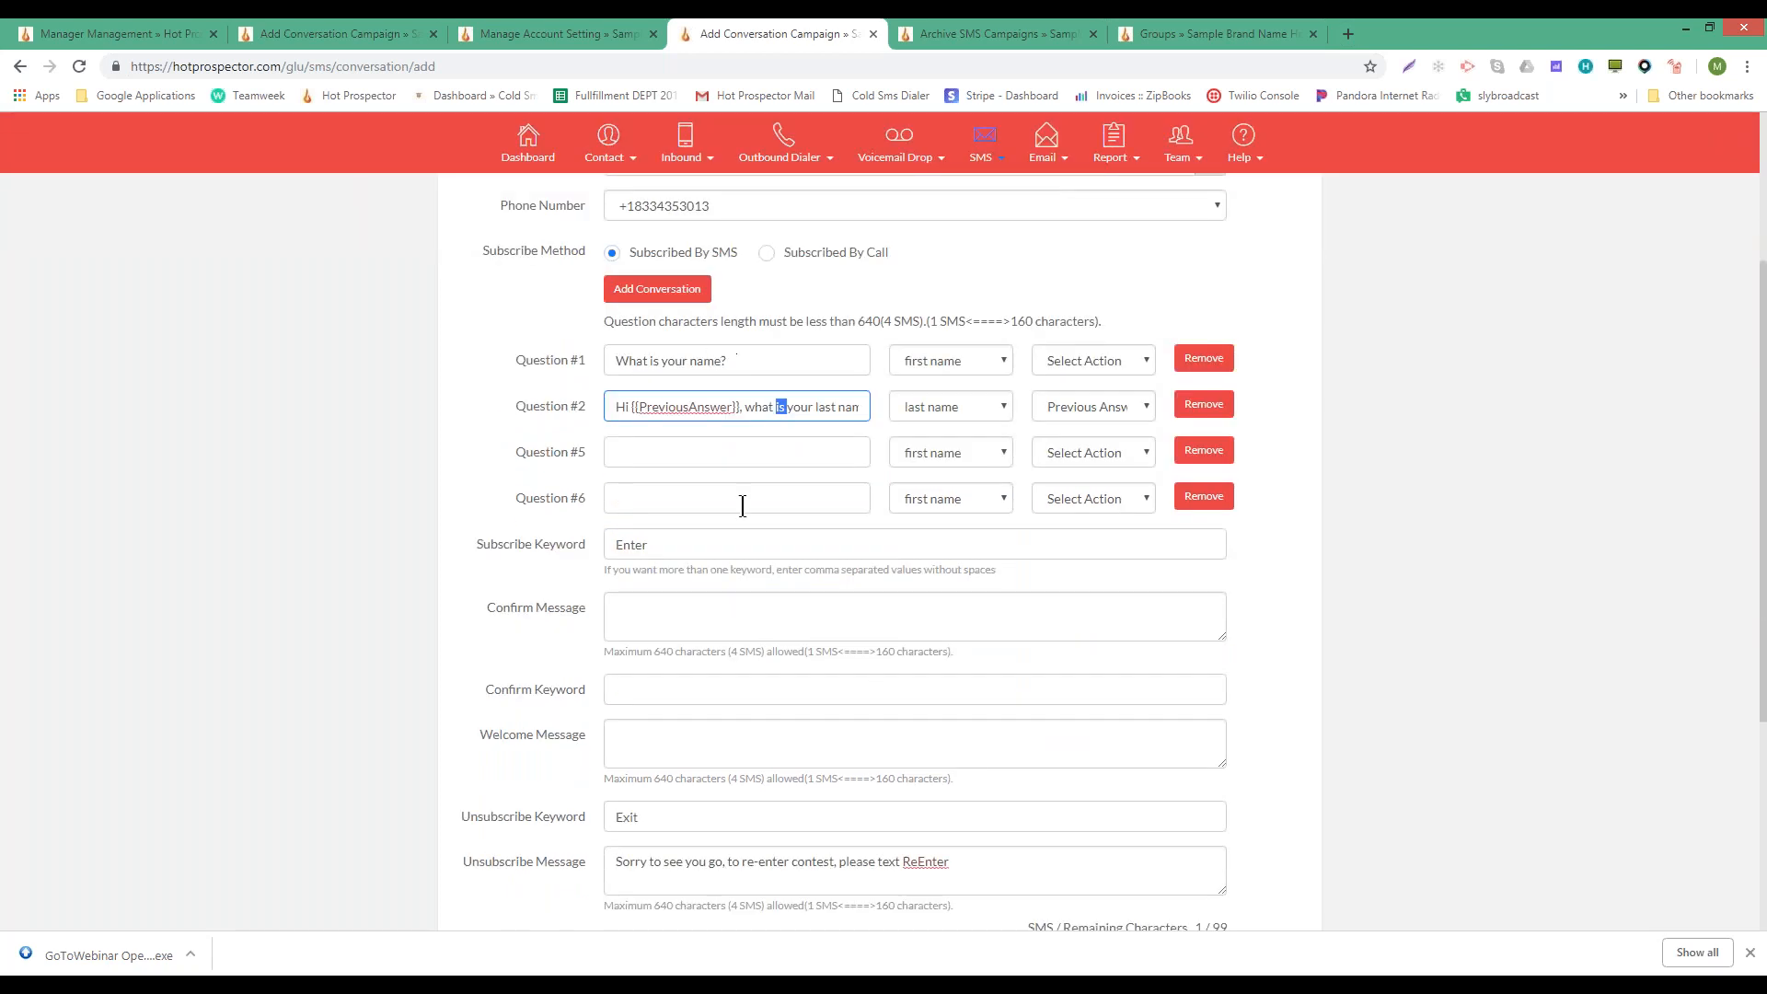
double_click(631, 544)
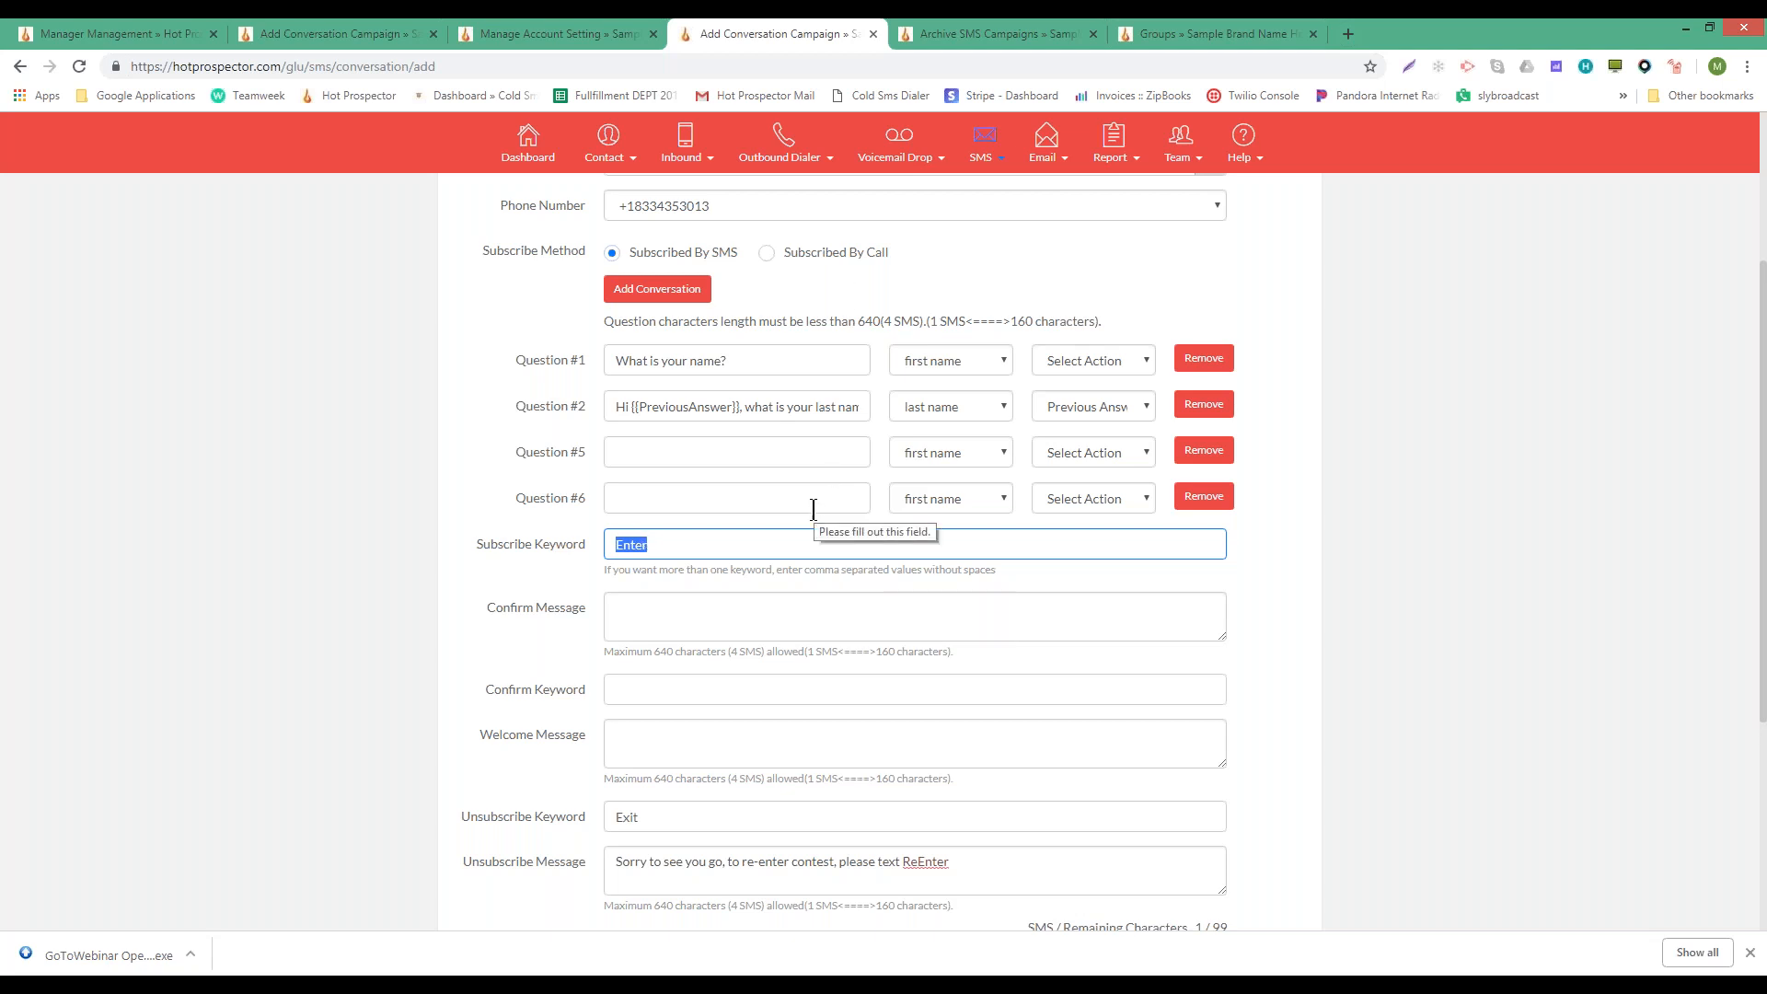
- Leave contacts added automatically set to Yes
scroll(810, 506, "down", 4)
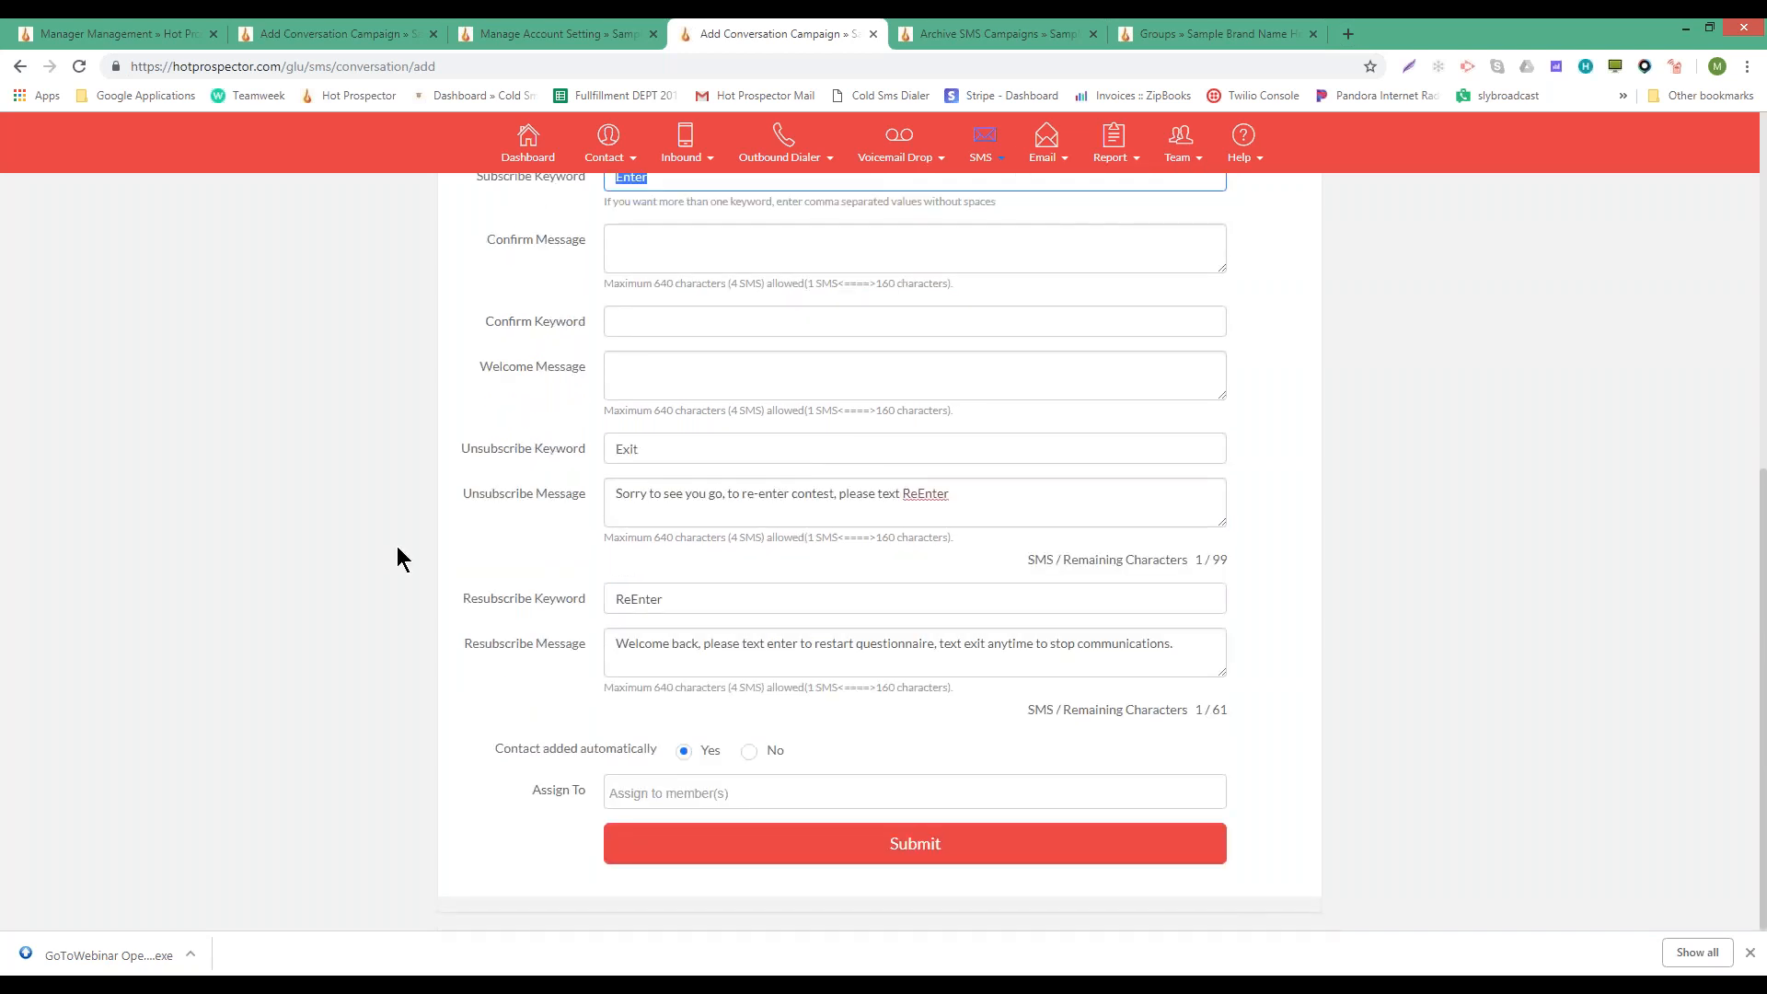
left_click(683, 750)
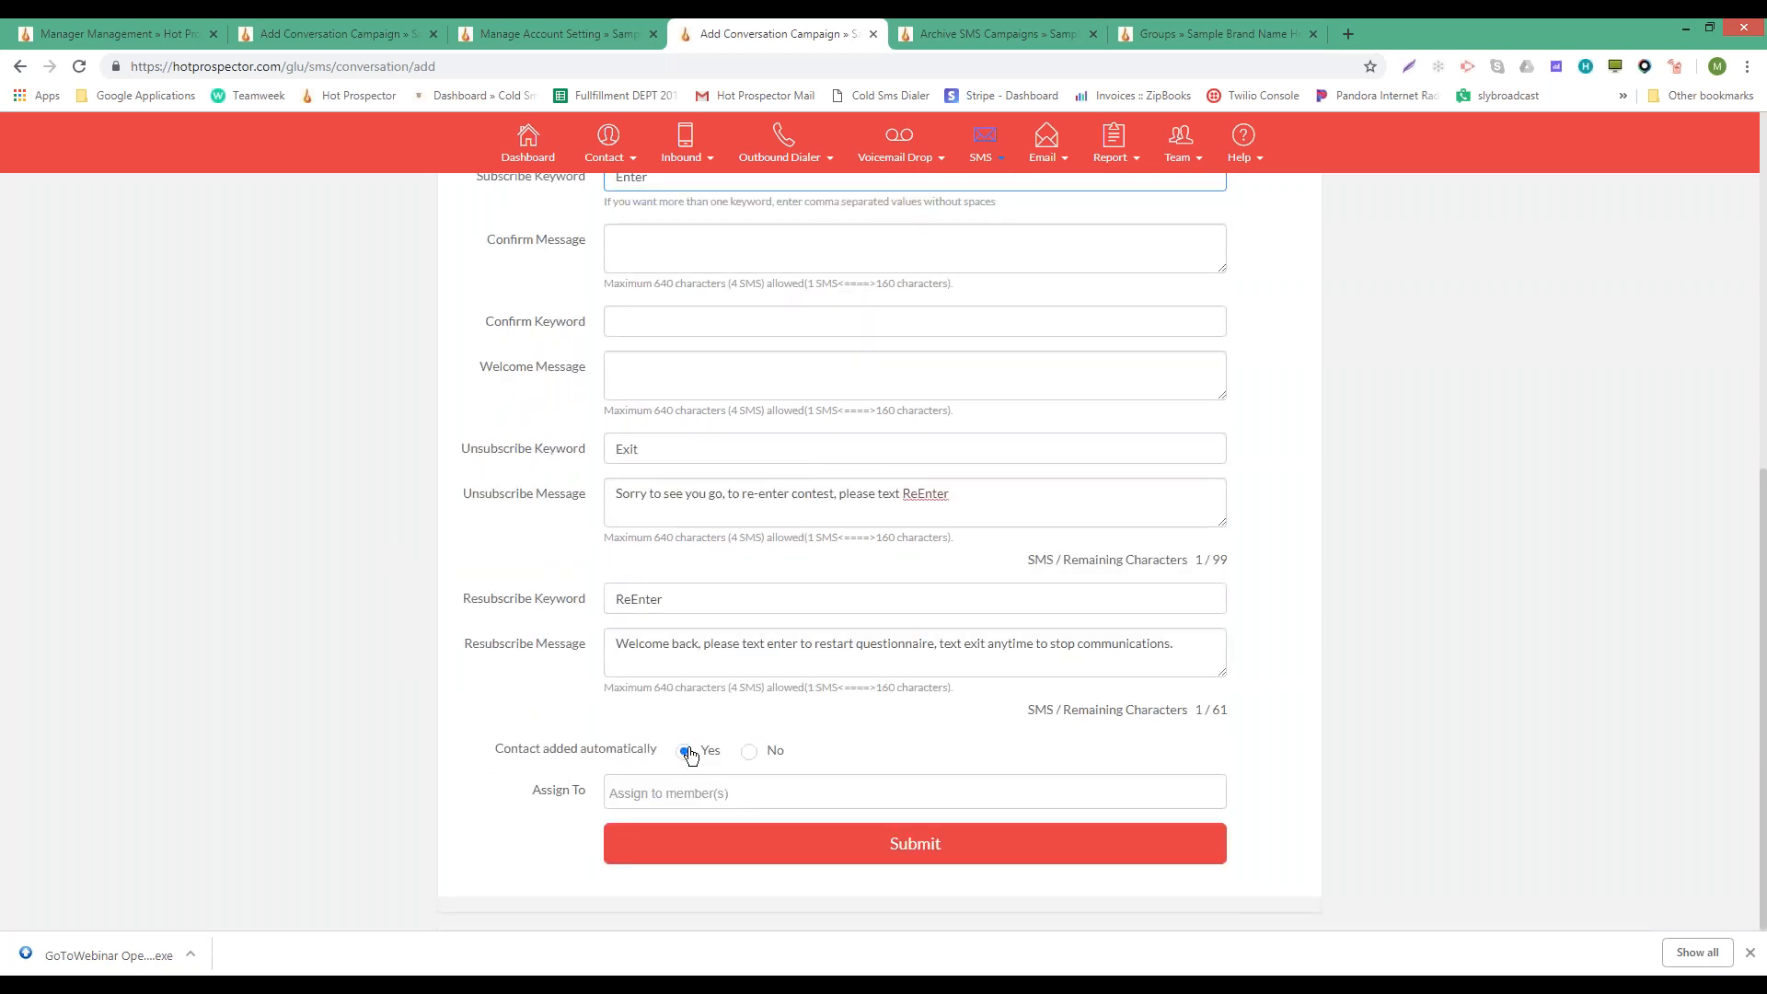
scroll(1095, 739, "up", 1)
scroll(1090, 727, "up", 8)
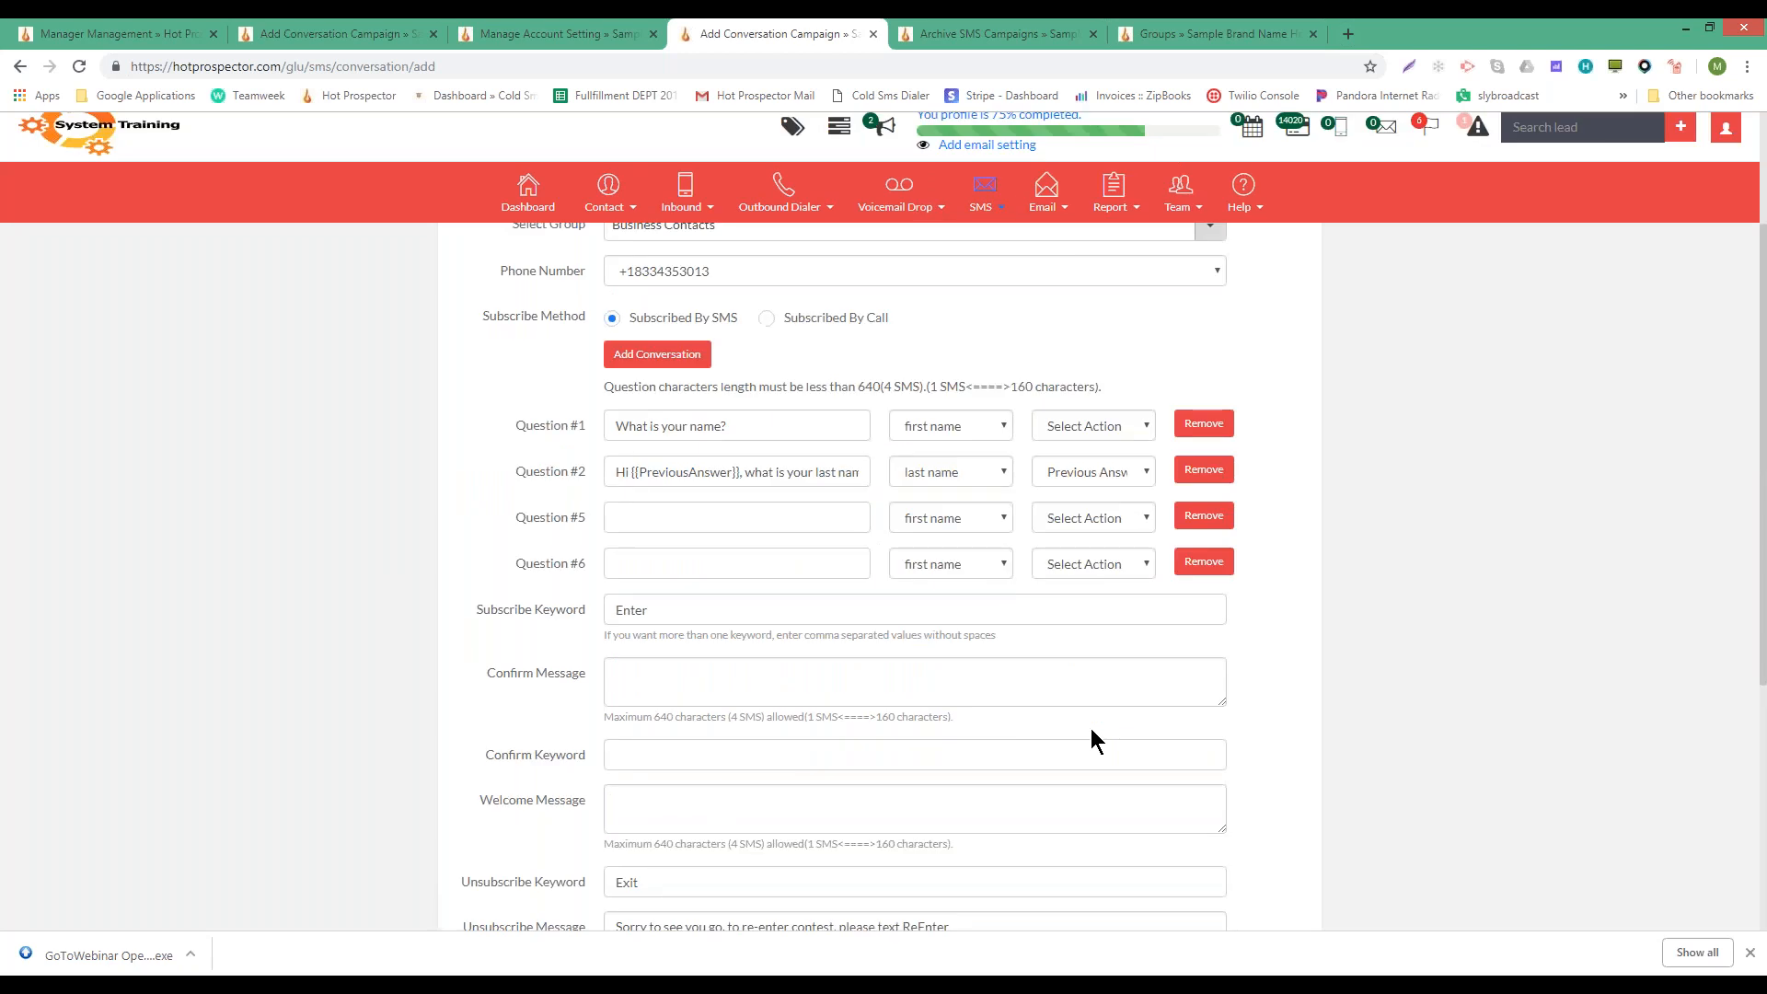
- Keep Business Contacts as the target group and move to SMS Autoresponder
left_click(726, 420)
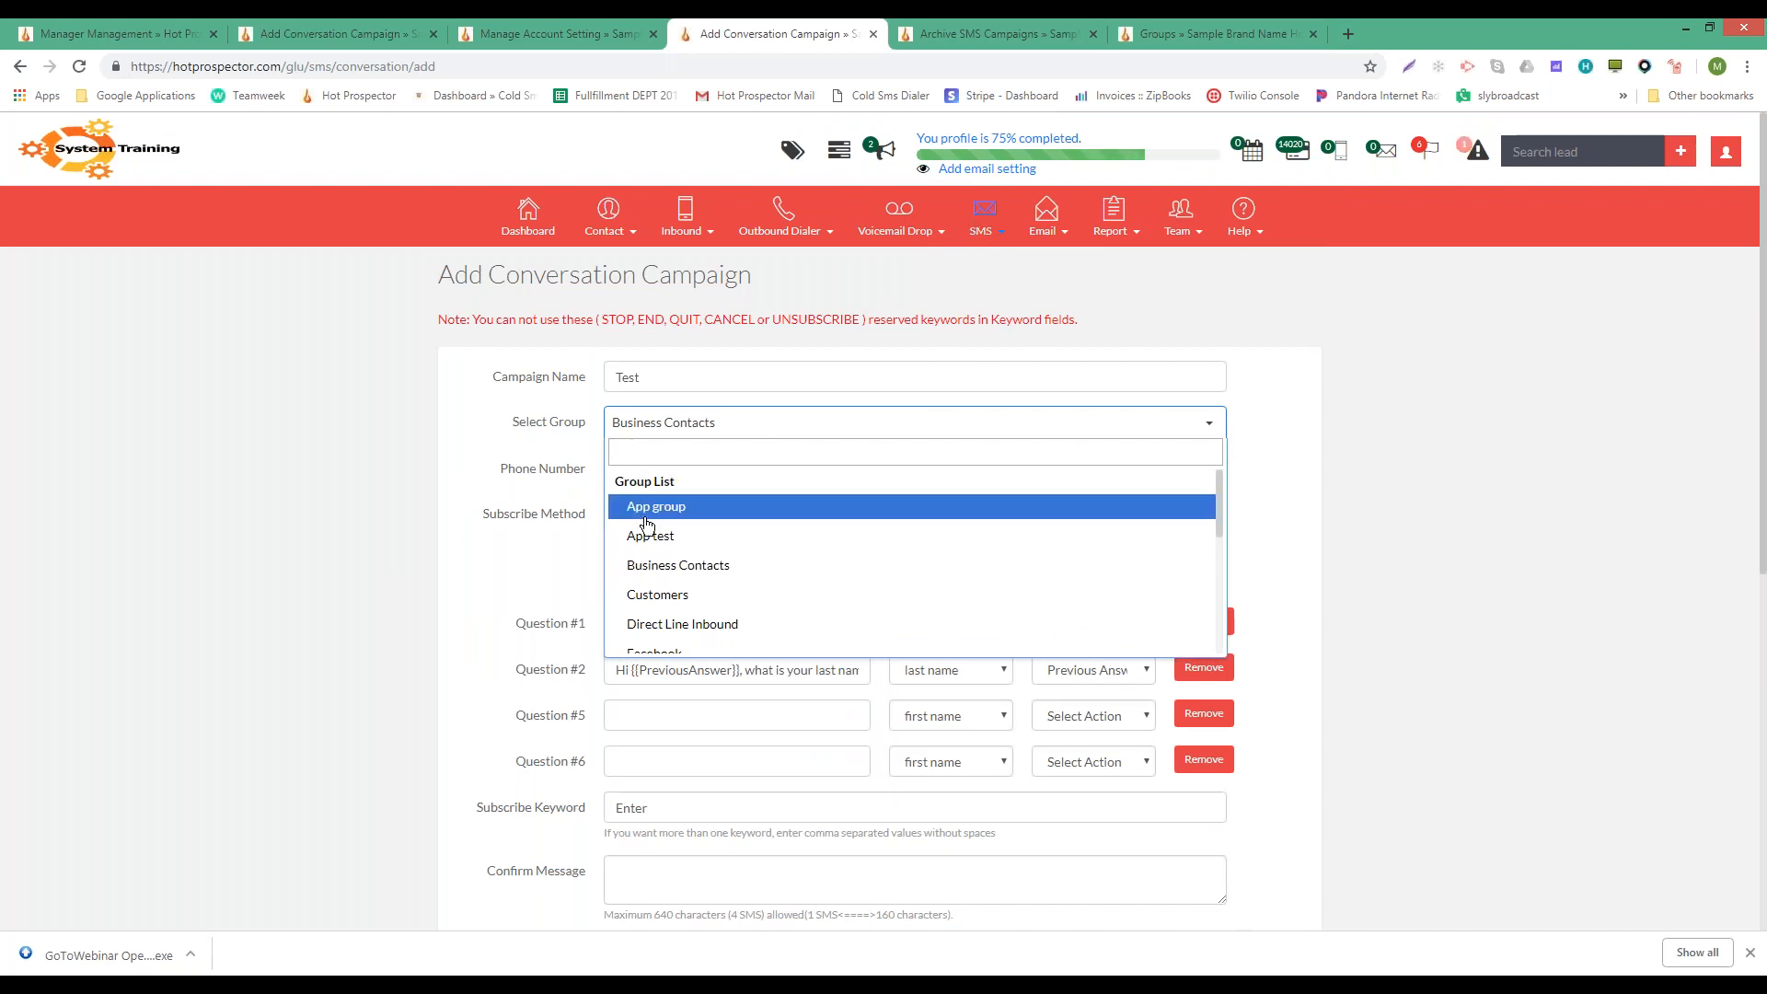
left_click(489, 522)
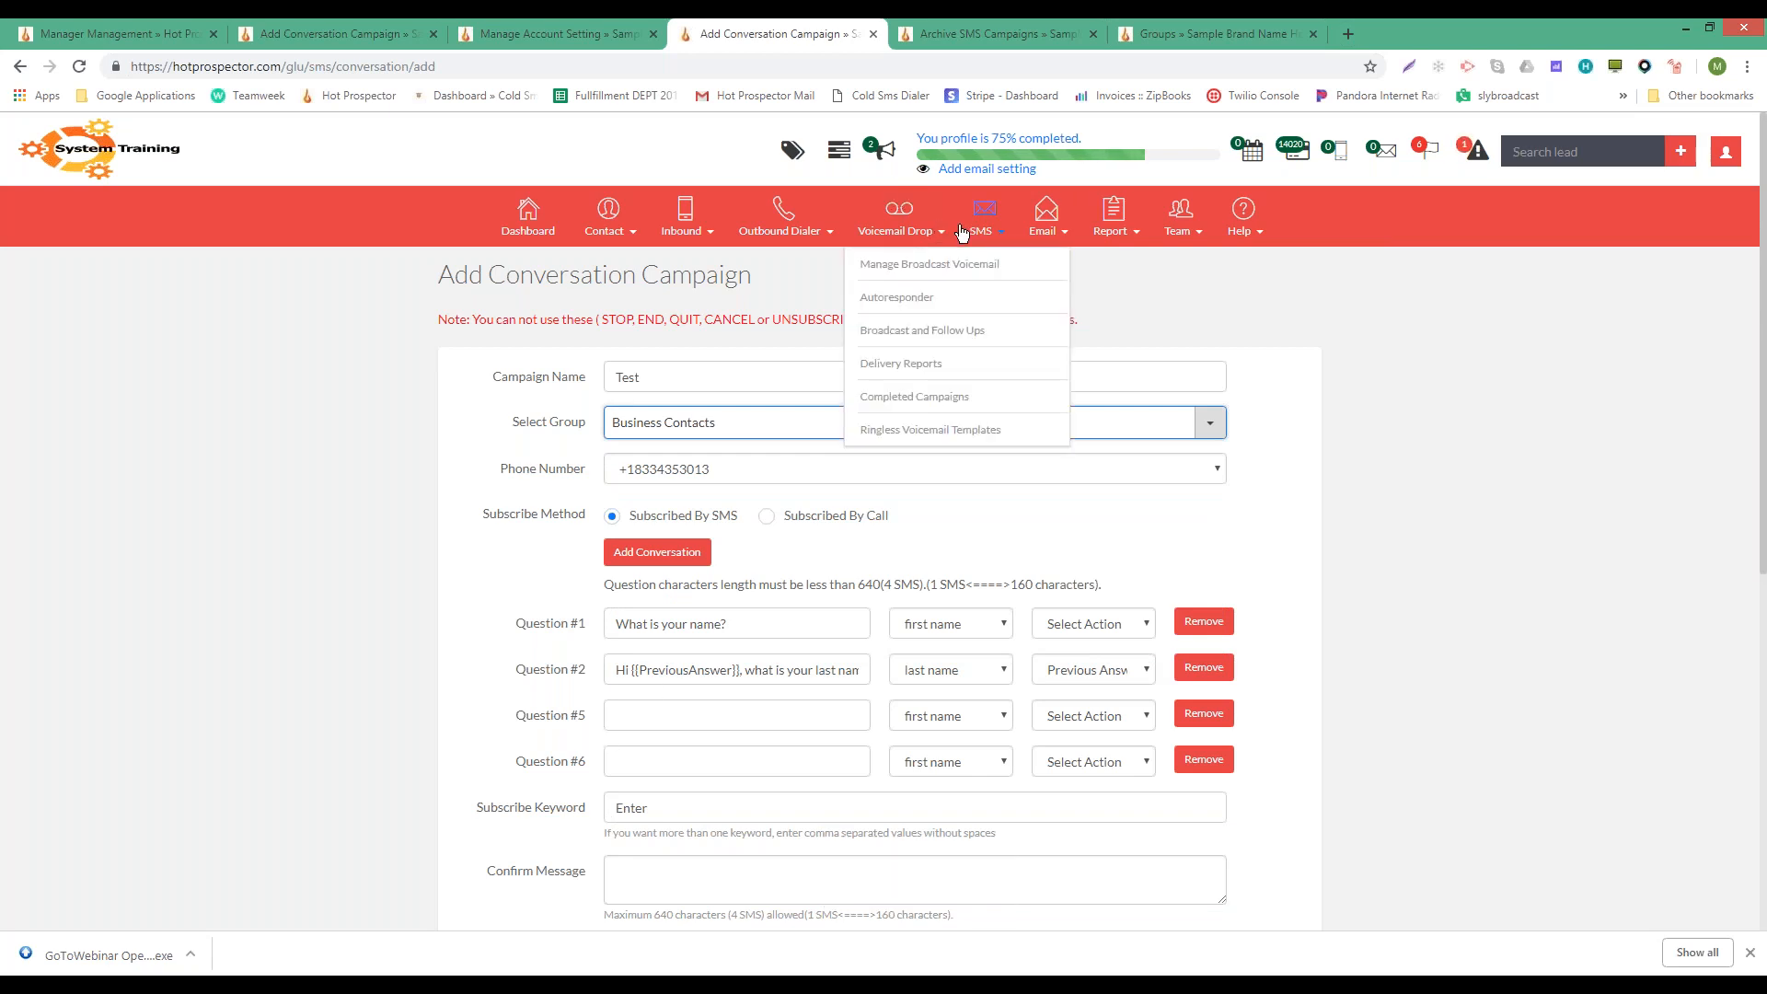
mouse_move(973, 232)
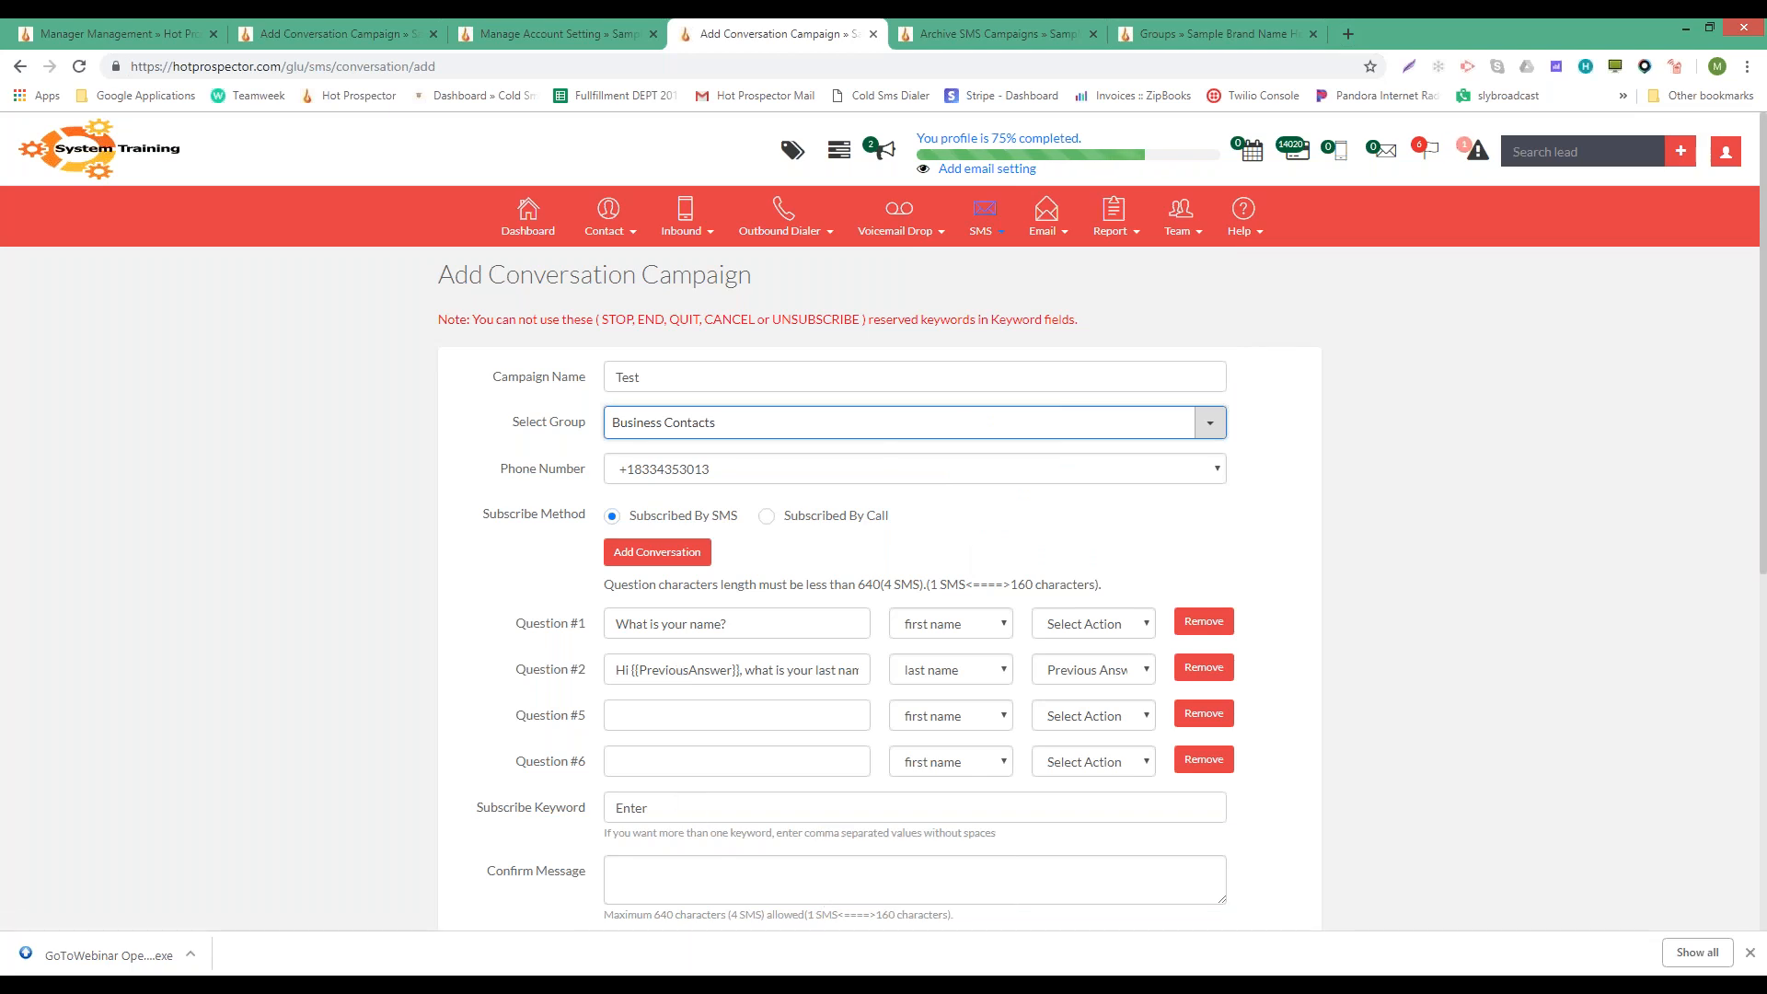
left_click(661, 423)
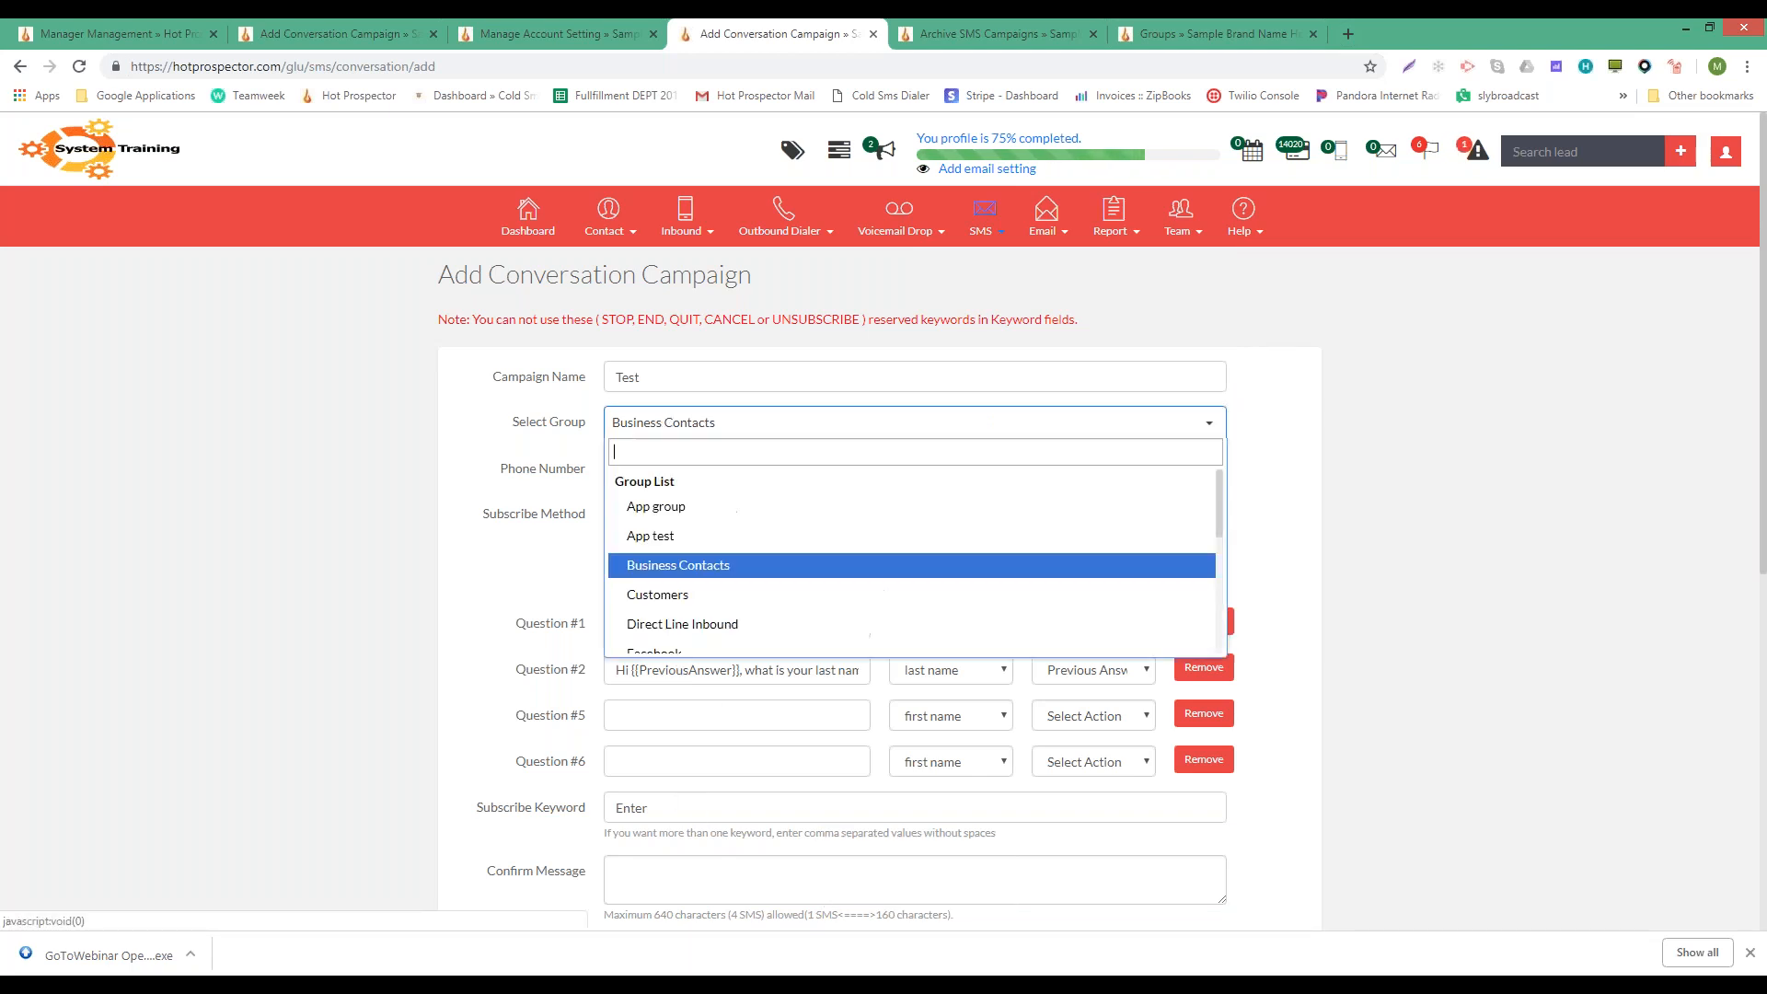
left_click(660, 423)
mouse_move(985, 221)
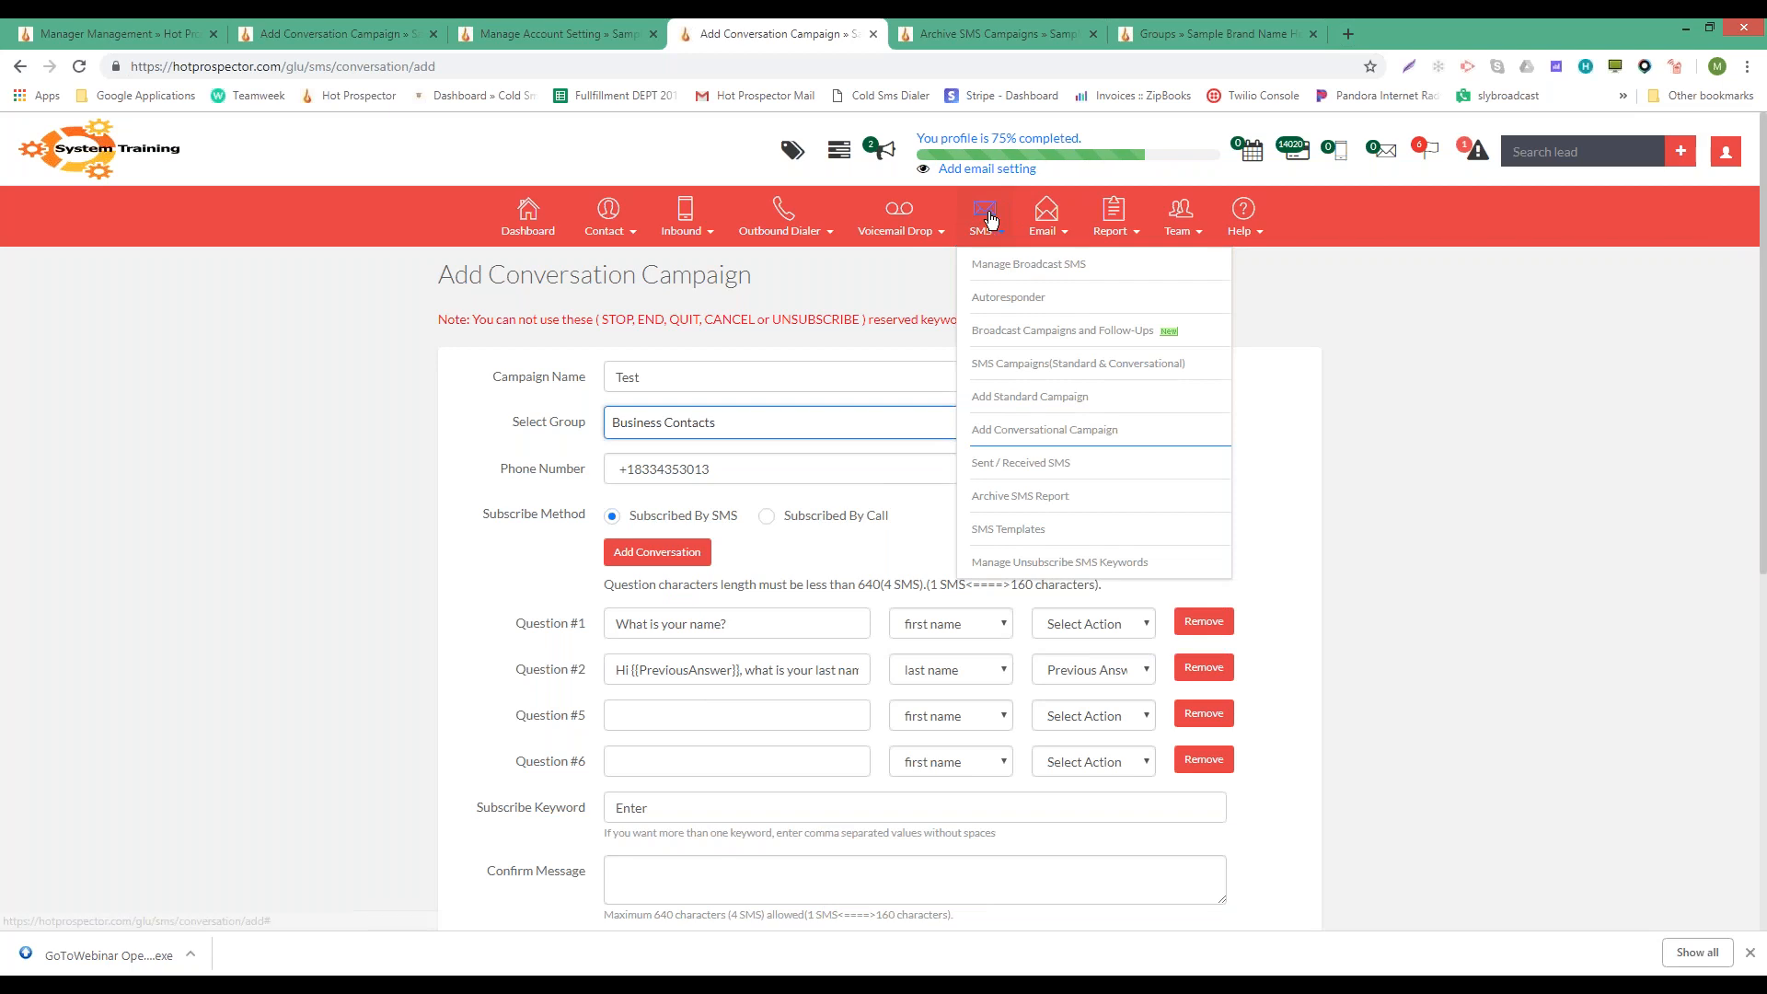
left_click(1005, 311)
- Highlight Business Contacts in the test campaign row of the Autoresponder list
left_click_drag(591, 449, 706, 454)
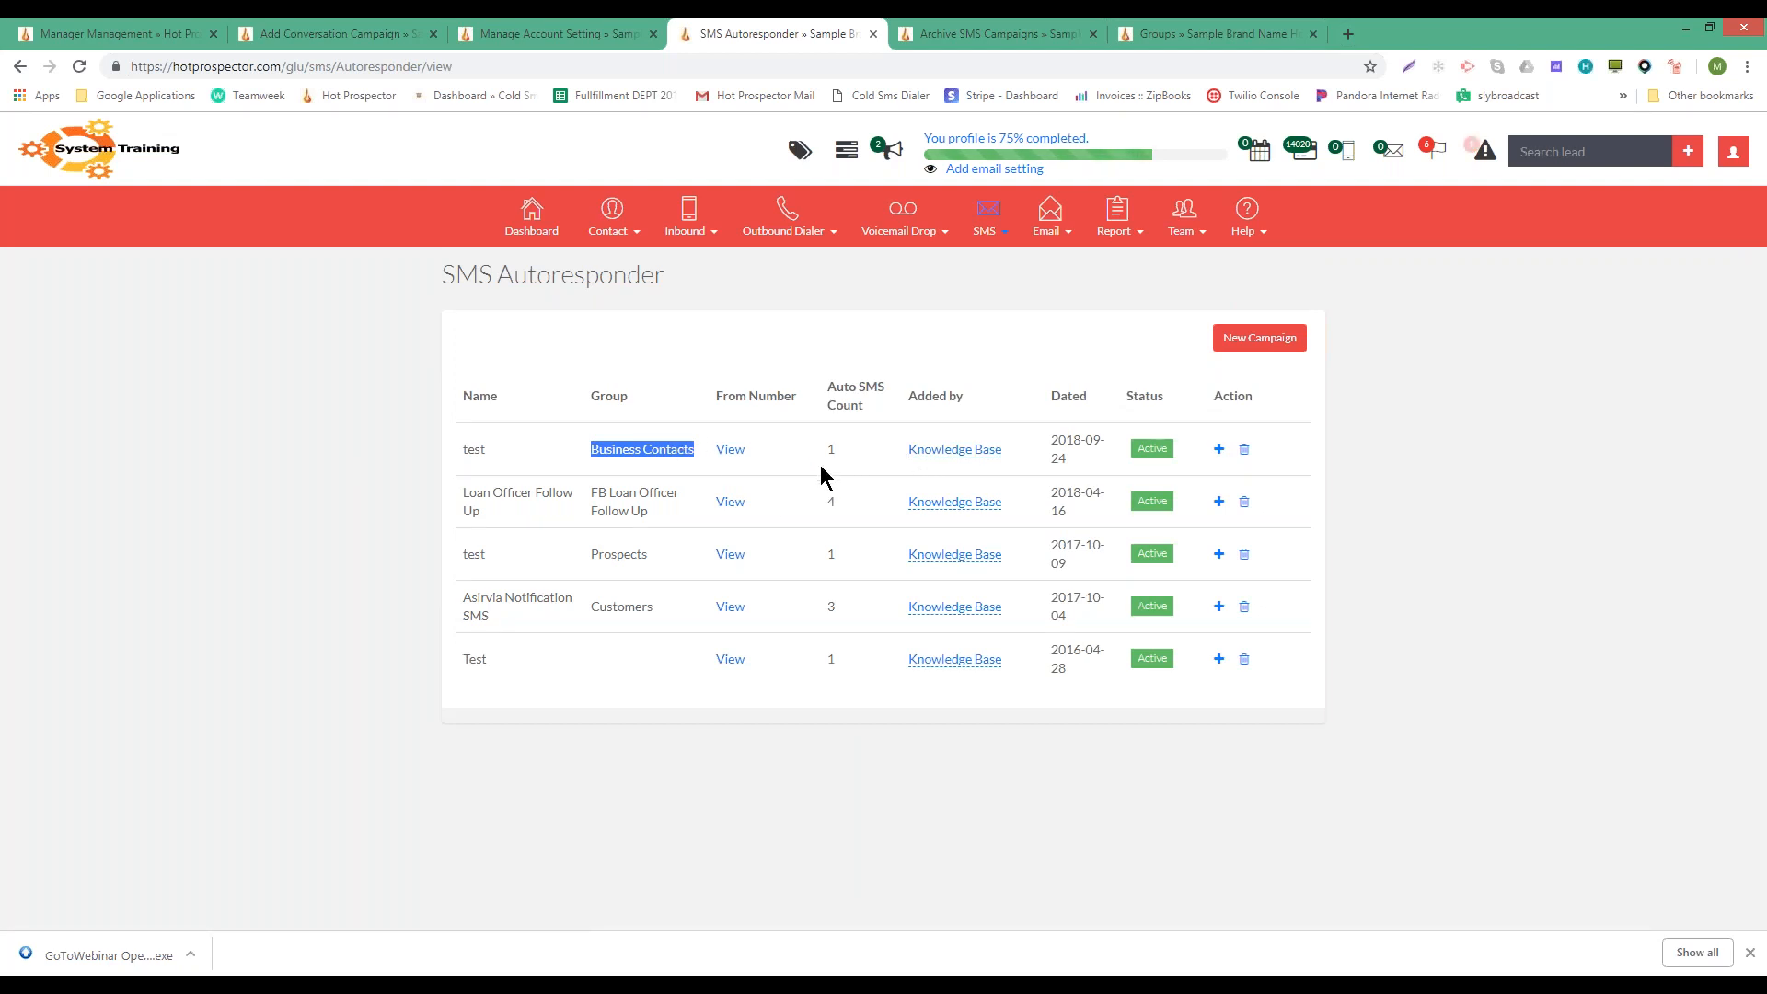
mouse_move(883, 242)
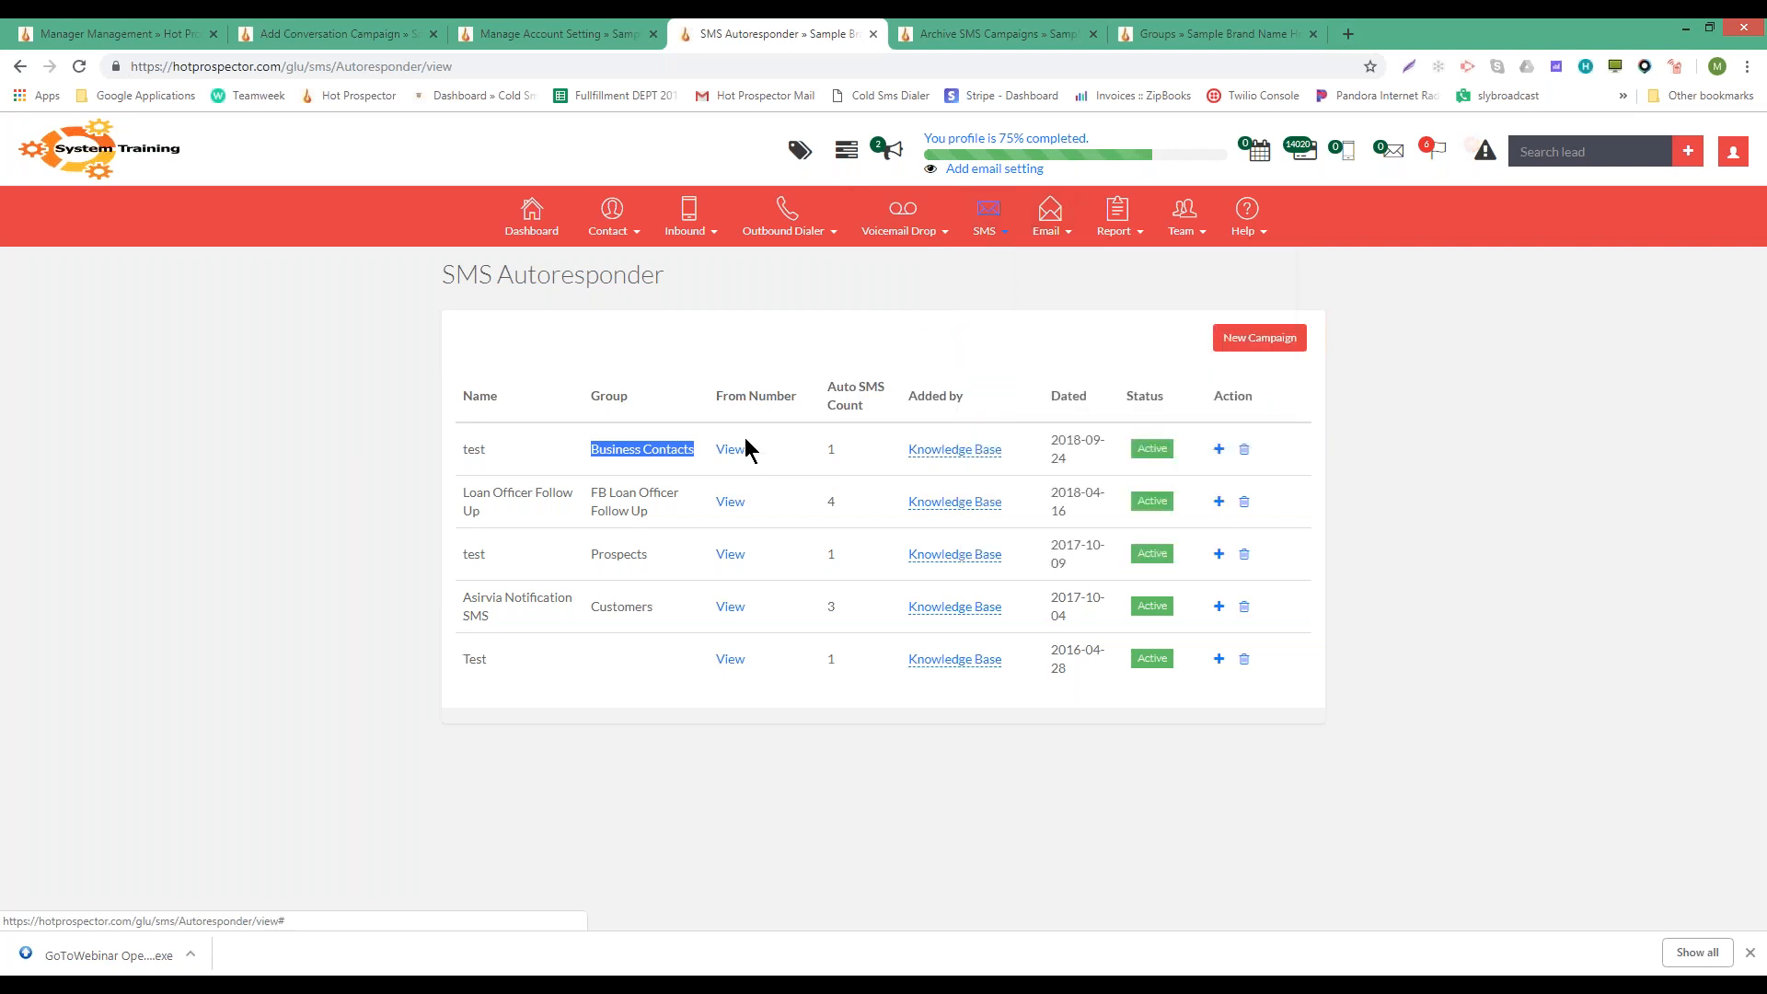
mouse_move(986, 226)
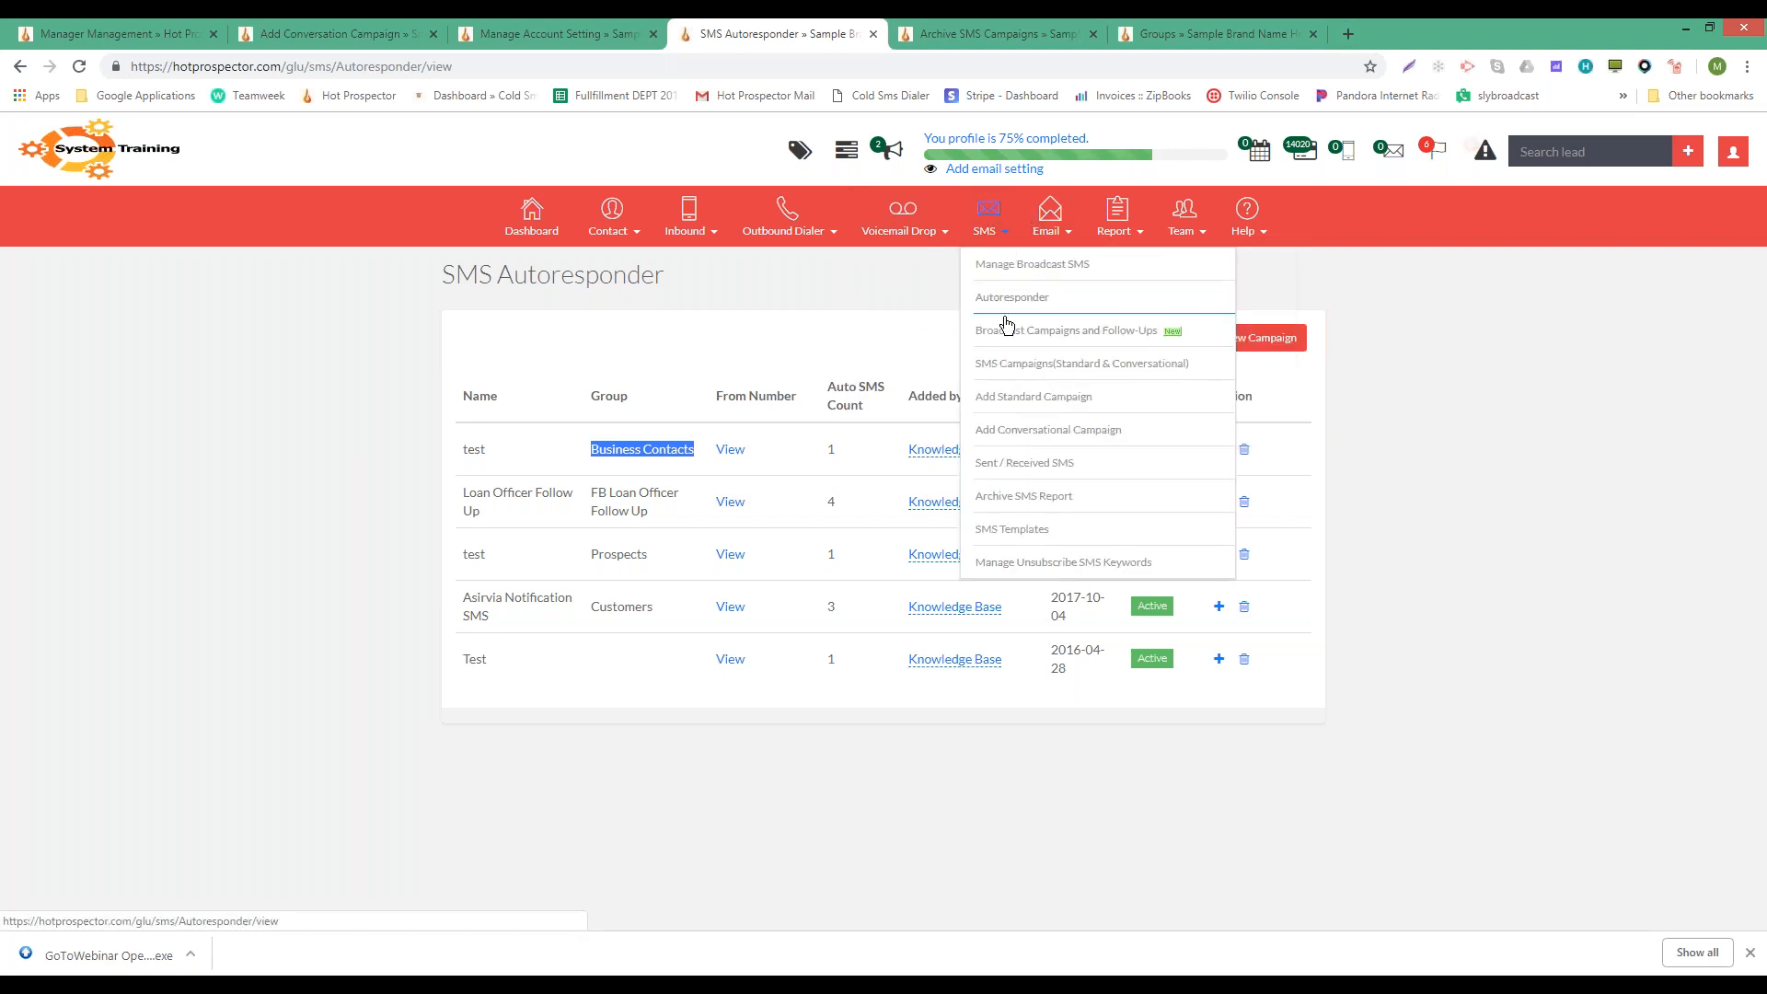
left_click(1046, 433)
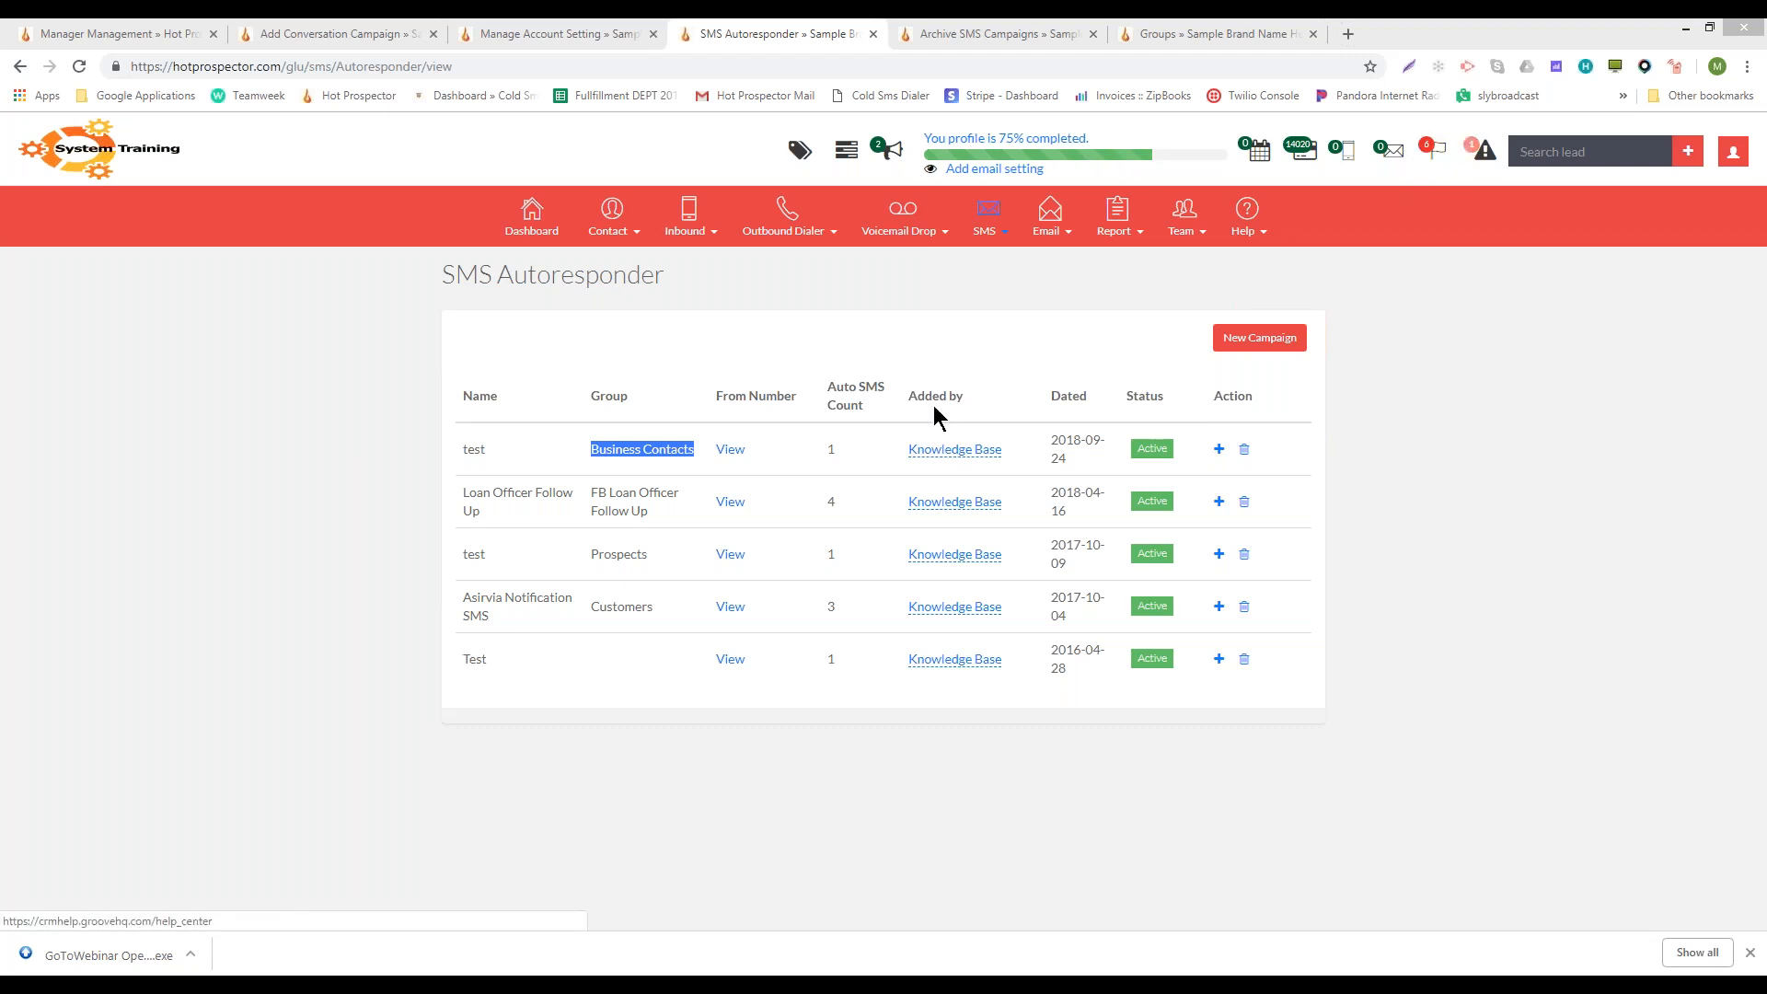
- Open Sent / Received SMS, then the inbound Campaign List in a new tab
left_click(1395, 154)
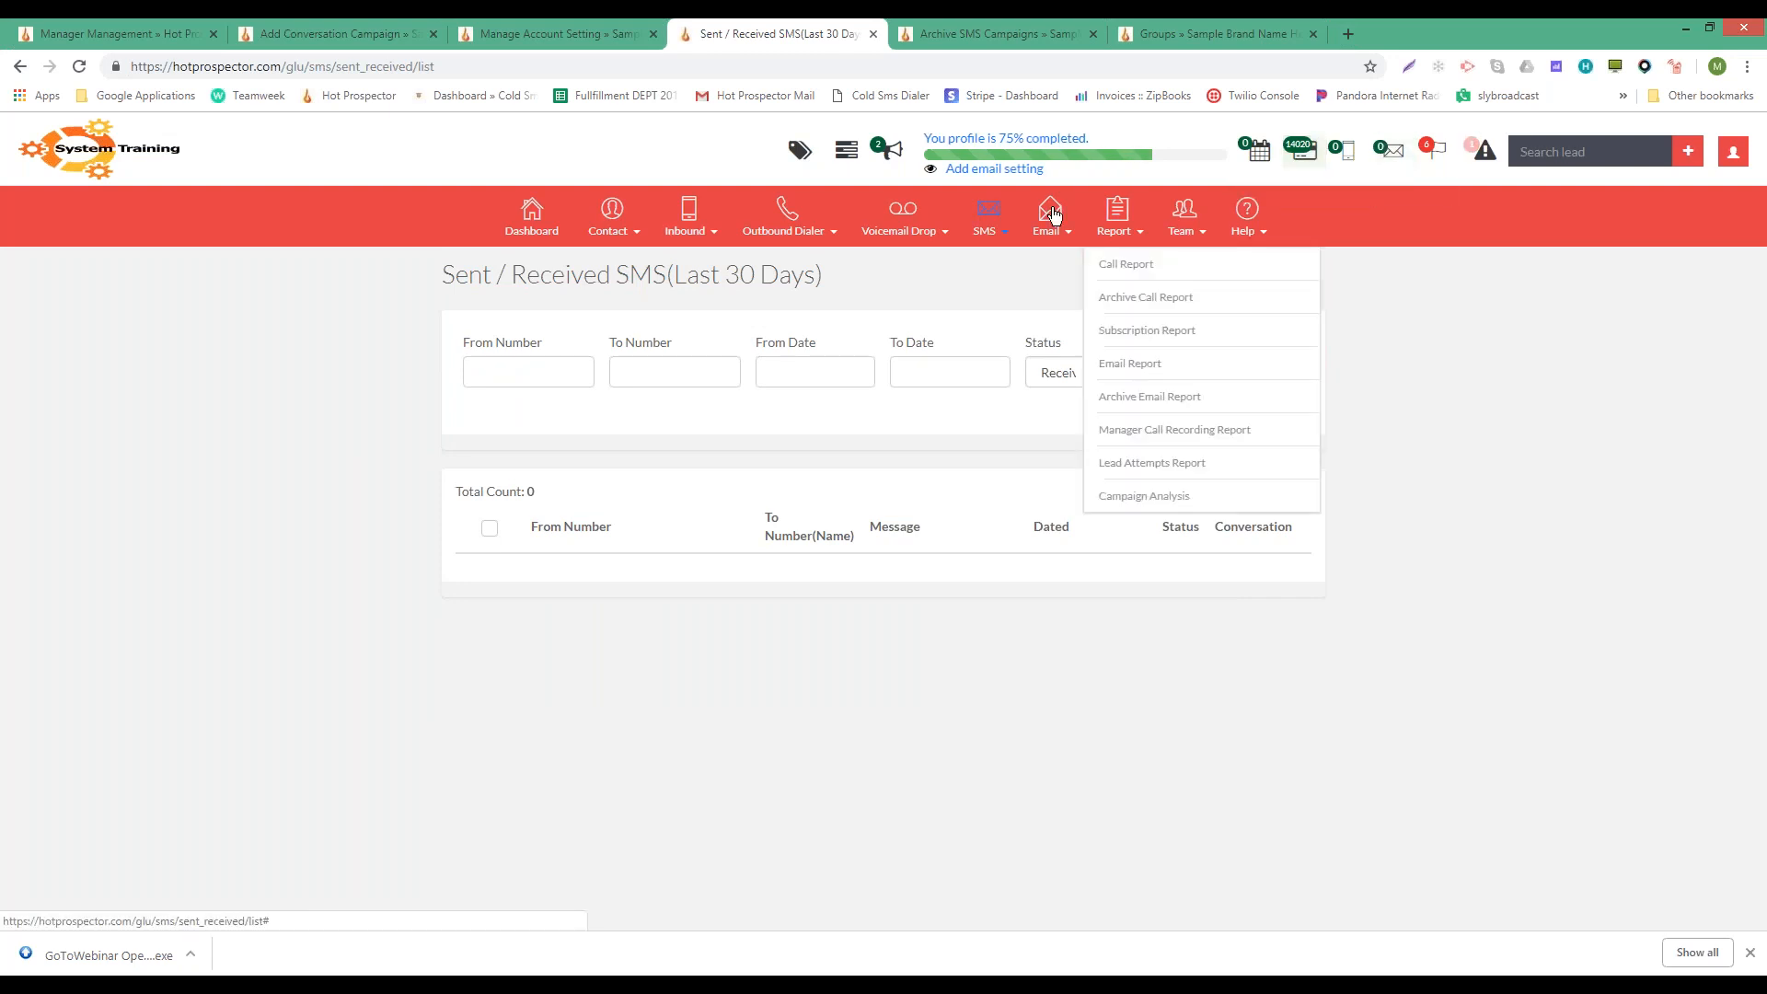
mouse_move(693, 226)
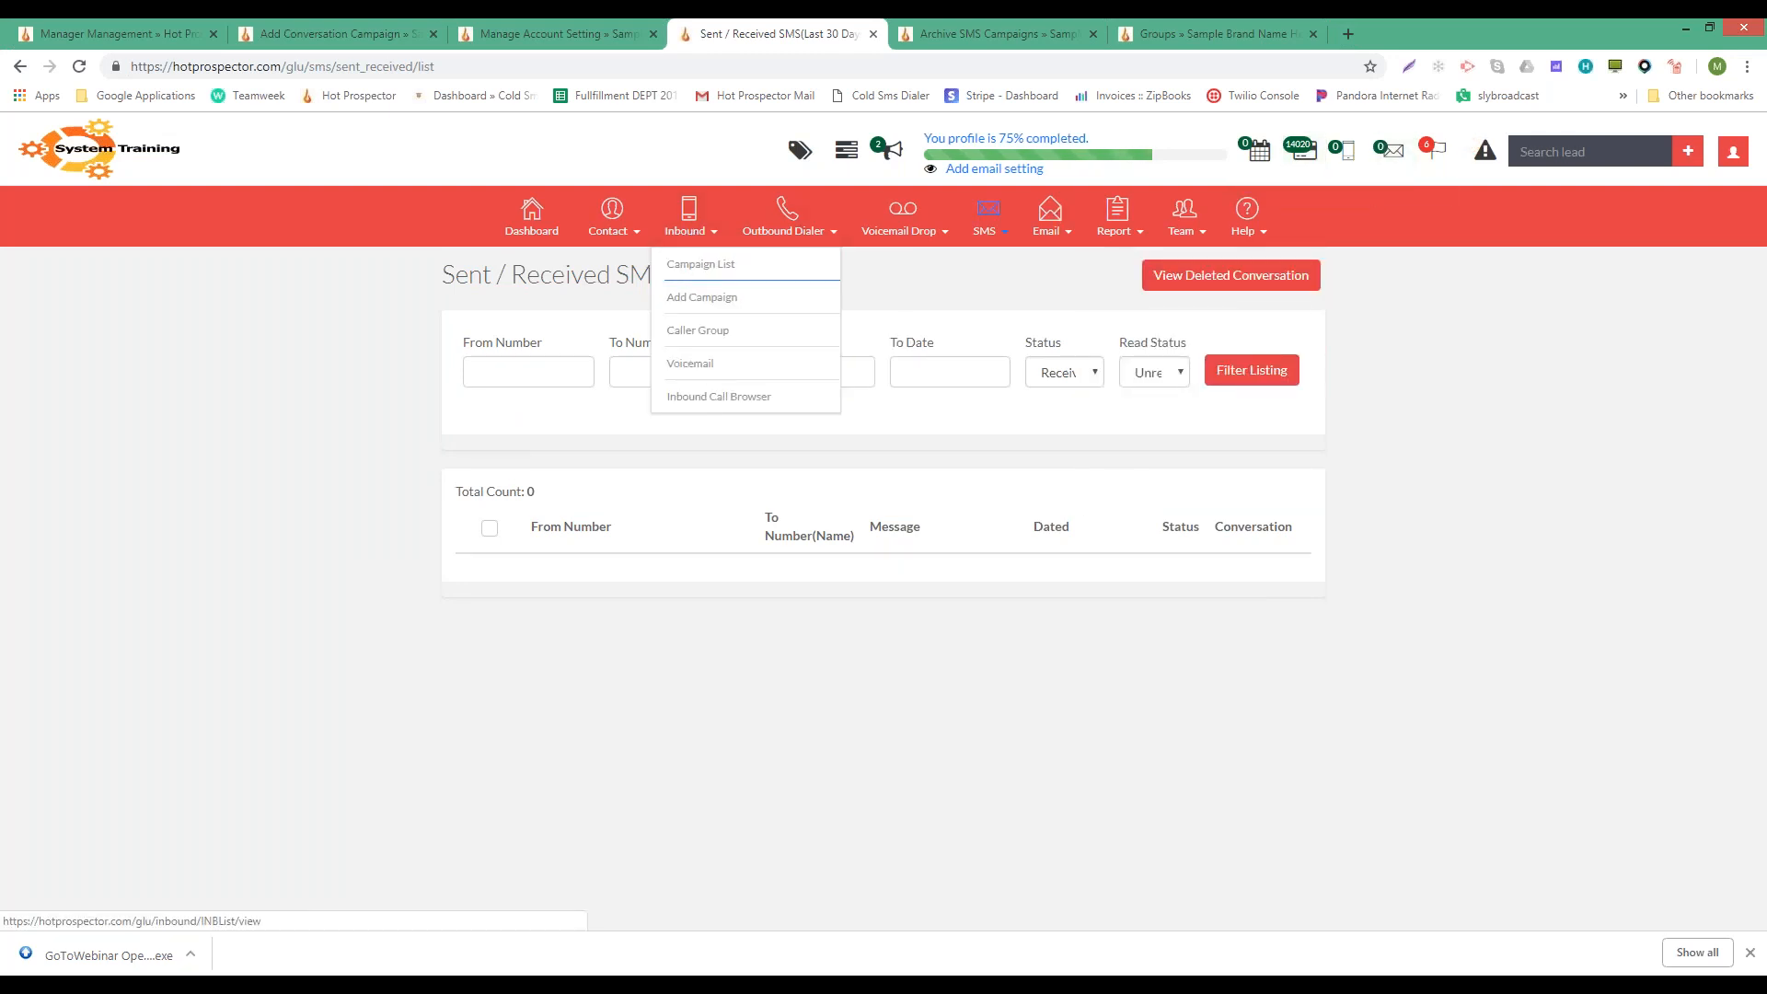
right_click(690, 269)
left_click(737, 283)
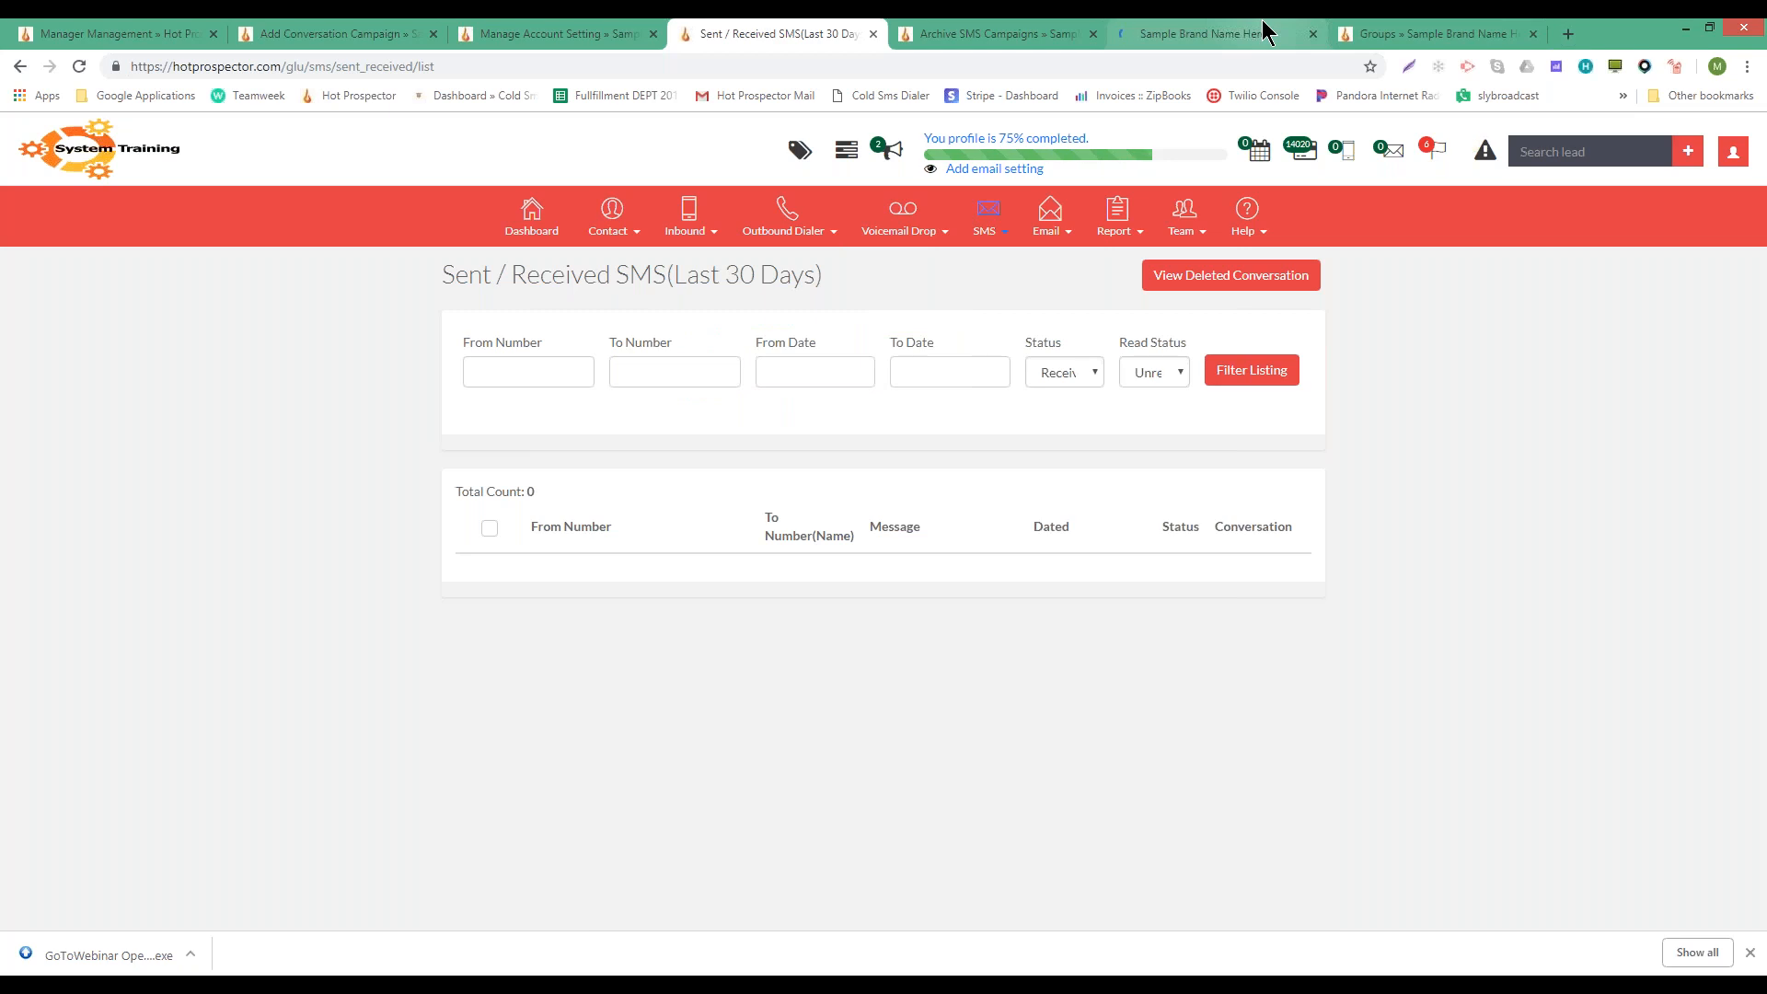
left_click(1266, 30)
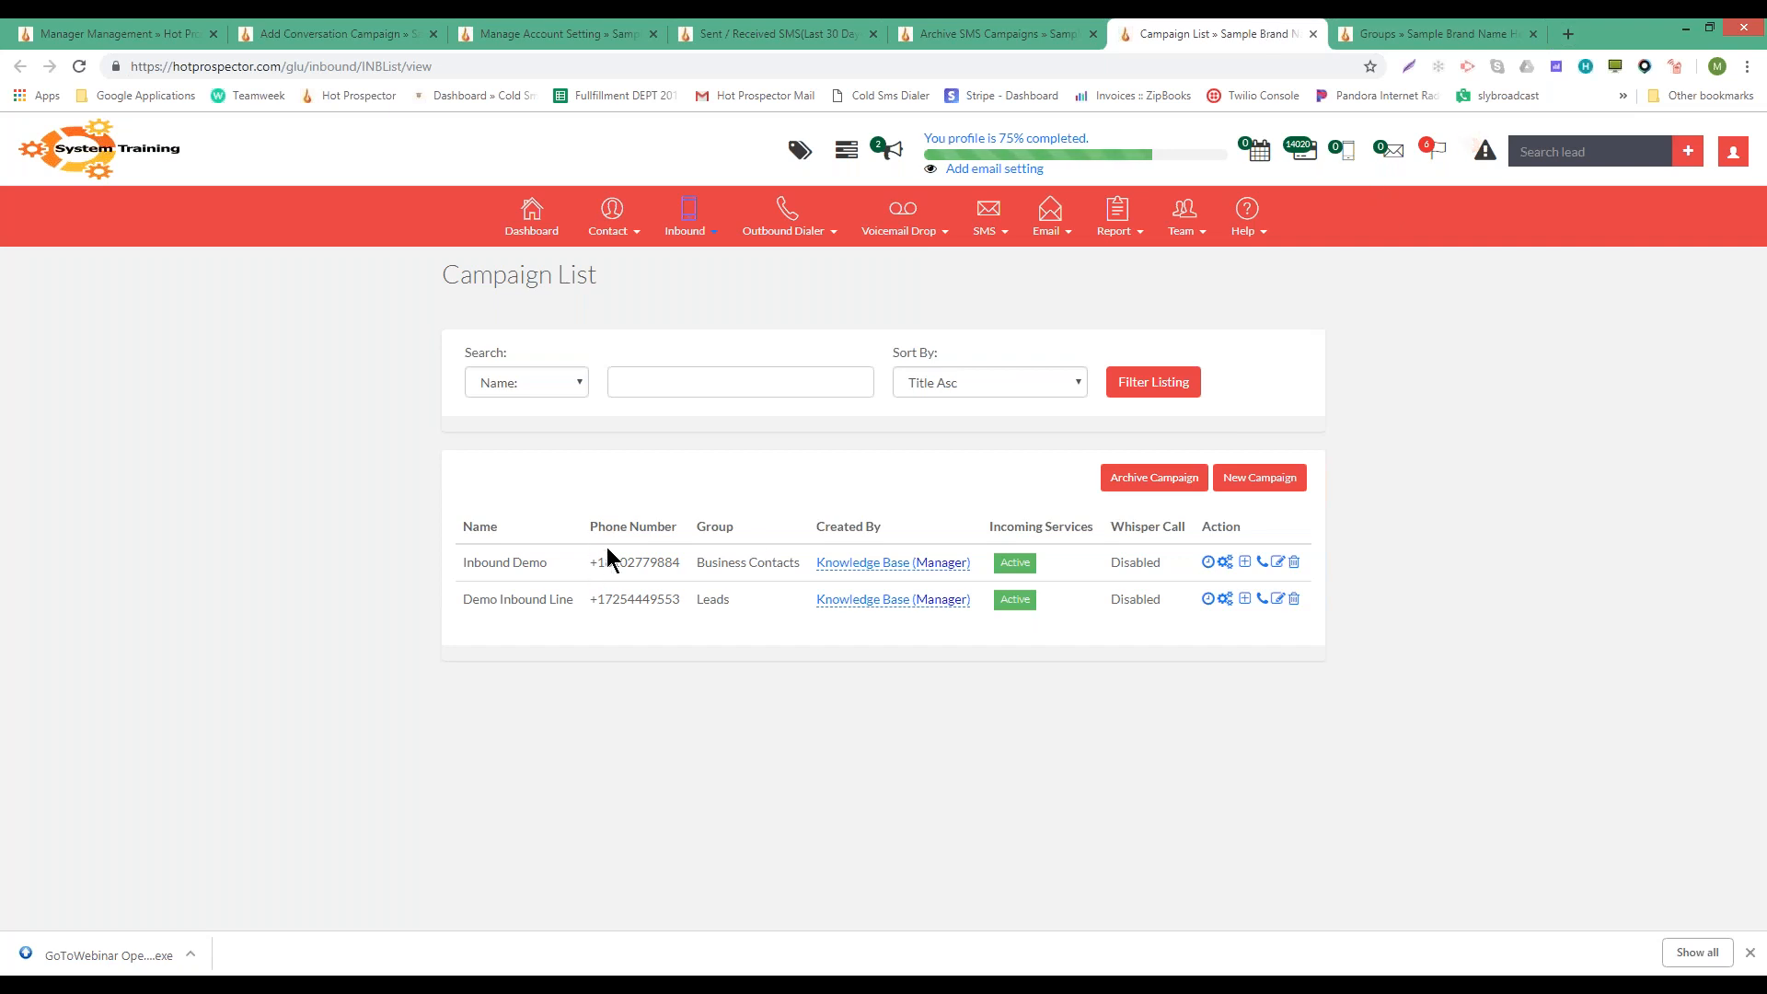
- Reload and reopen Sent / Received SMS to show 'Thanks for today's training' and 'Test'
left_click_drag(604, 562, 679, 563)
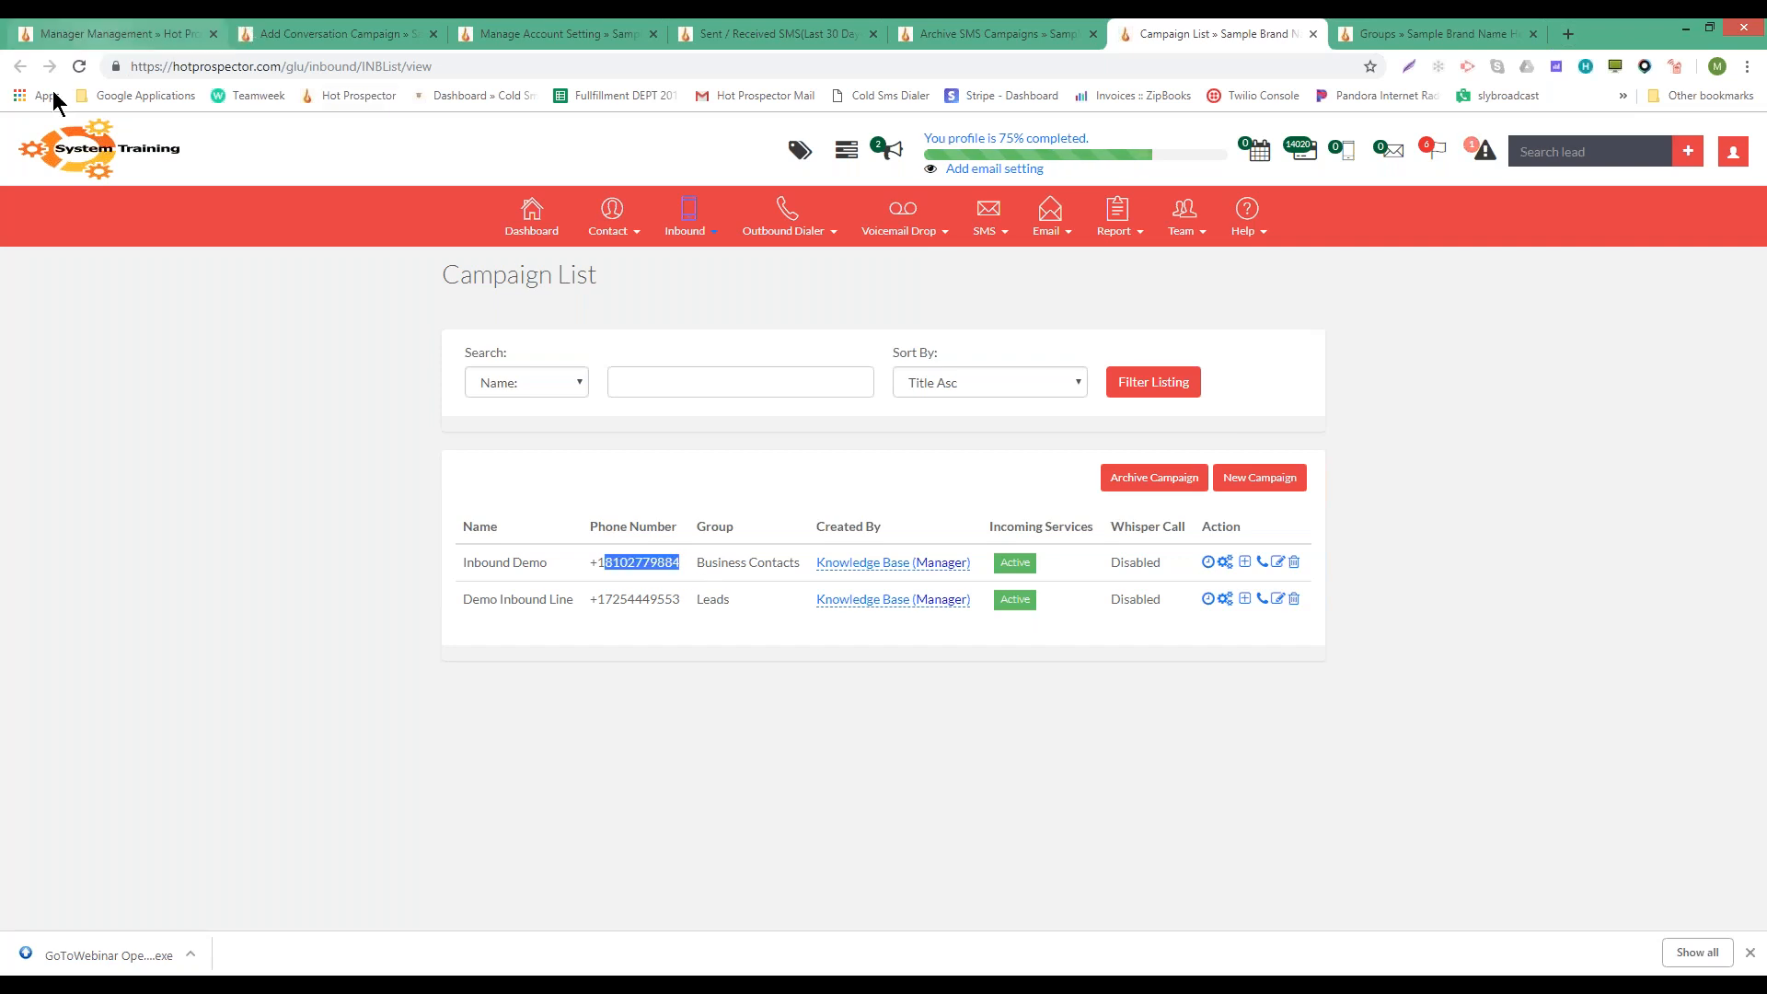
left_click(80, 65)
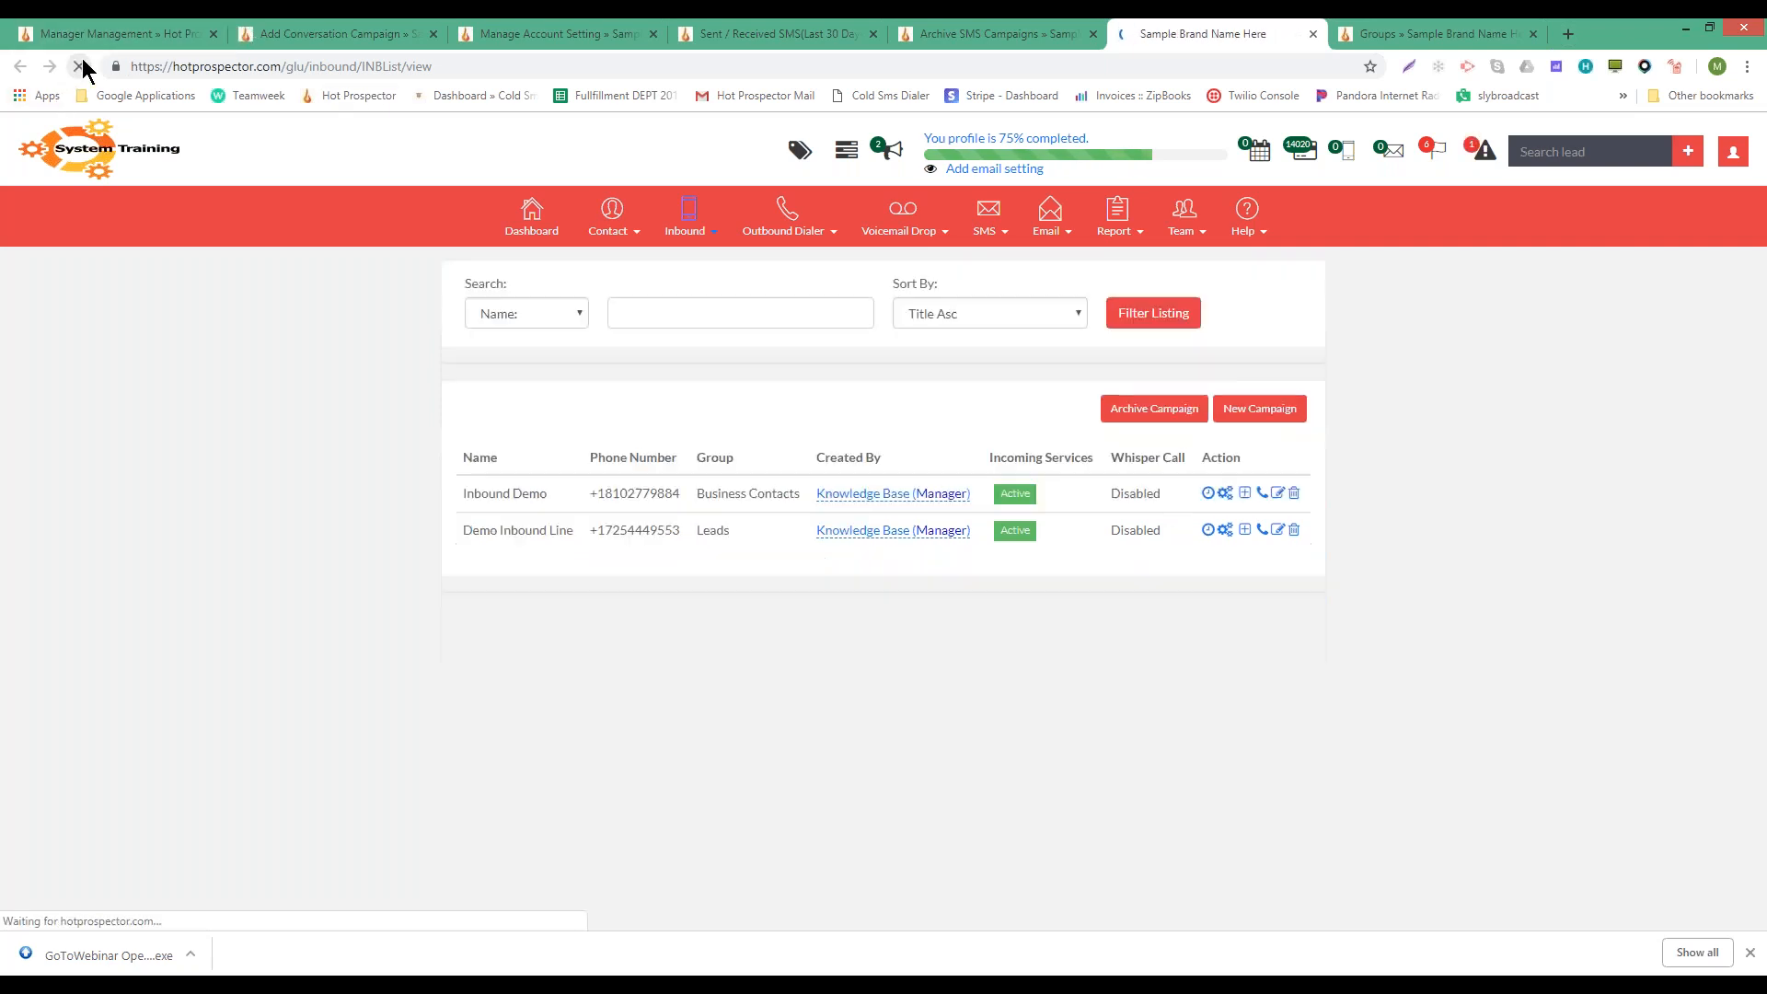
left_click(1392, 151)
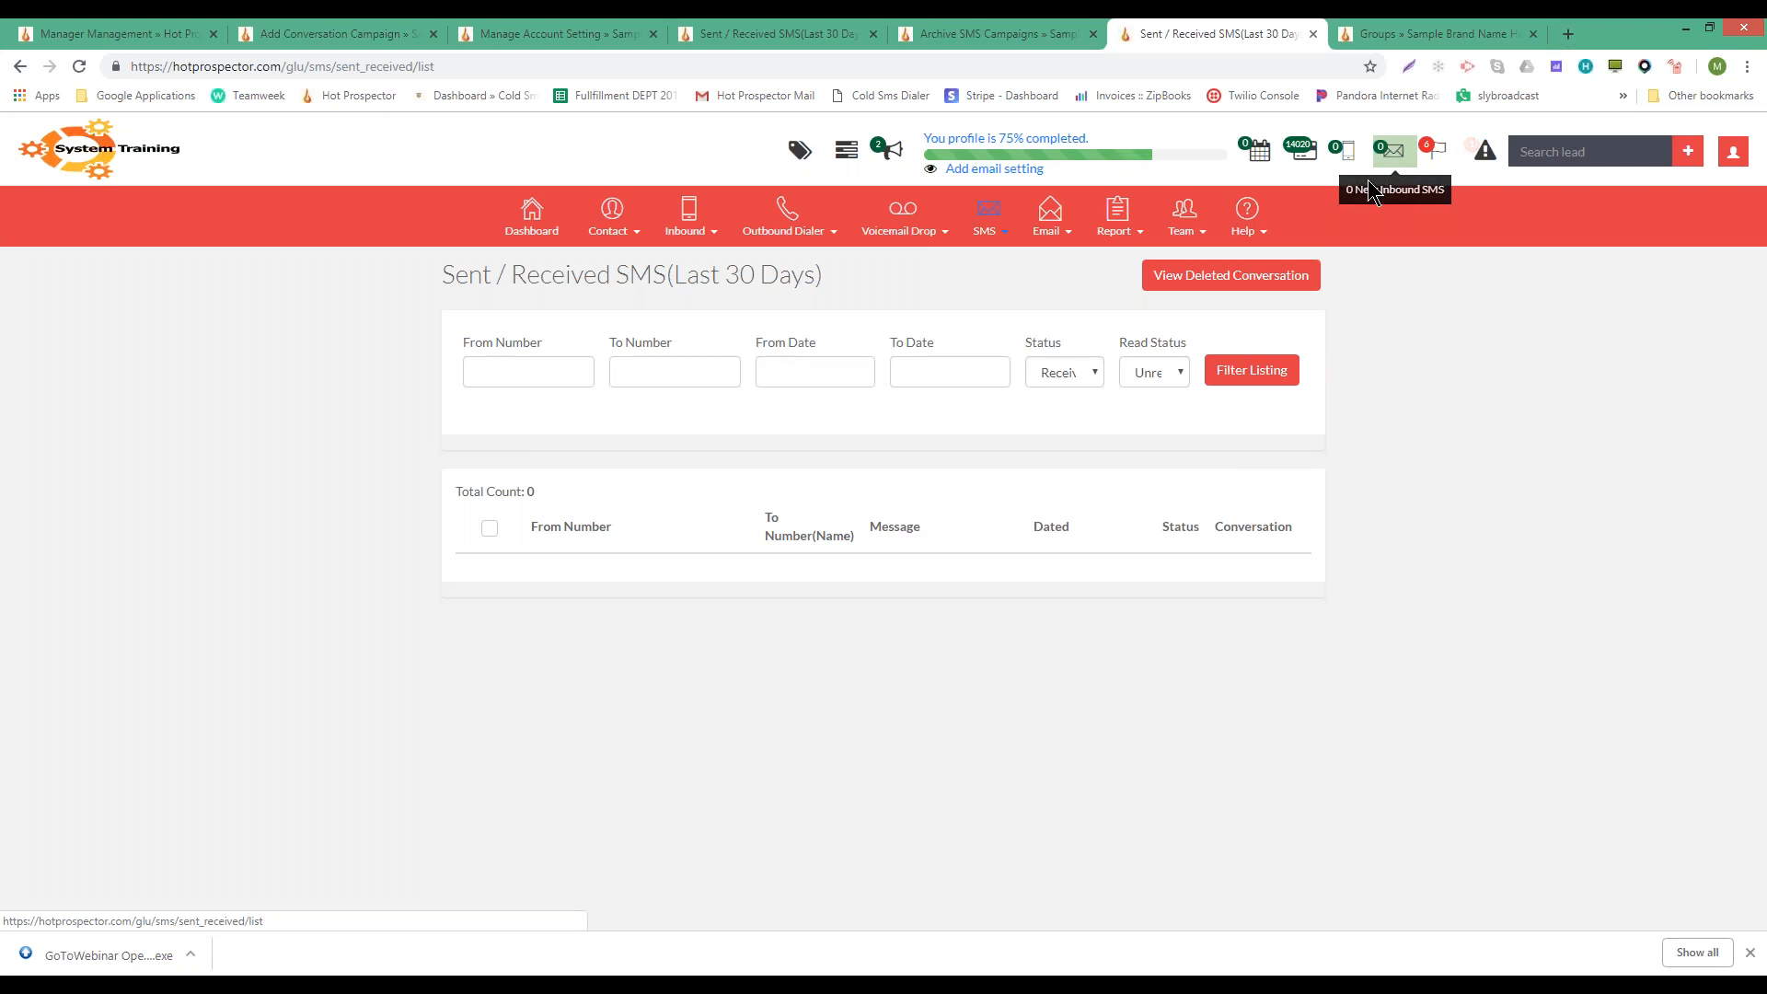
left_click(697, 276)
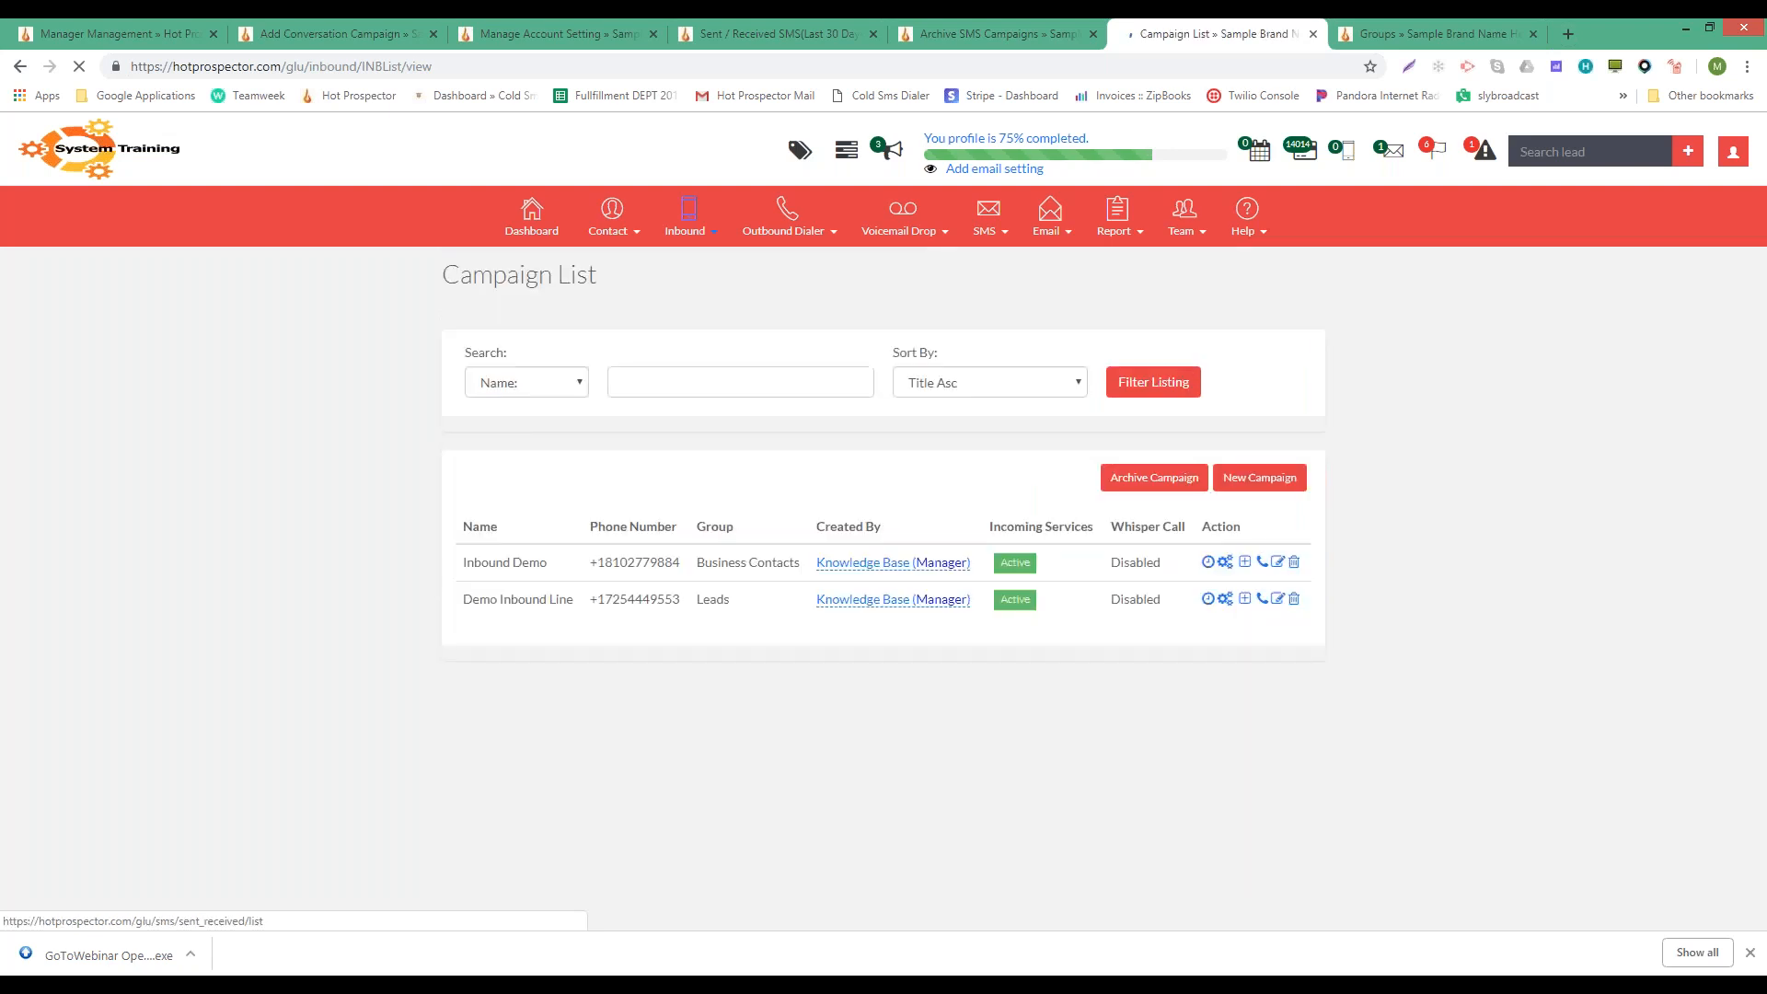
left_click(1392, 153)
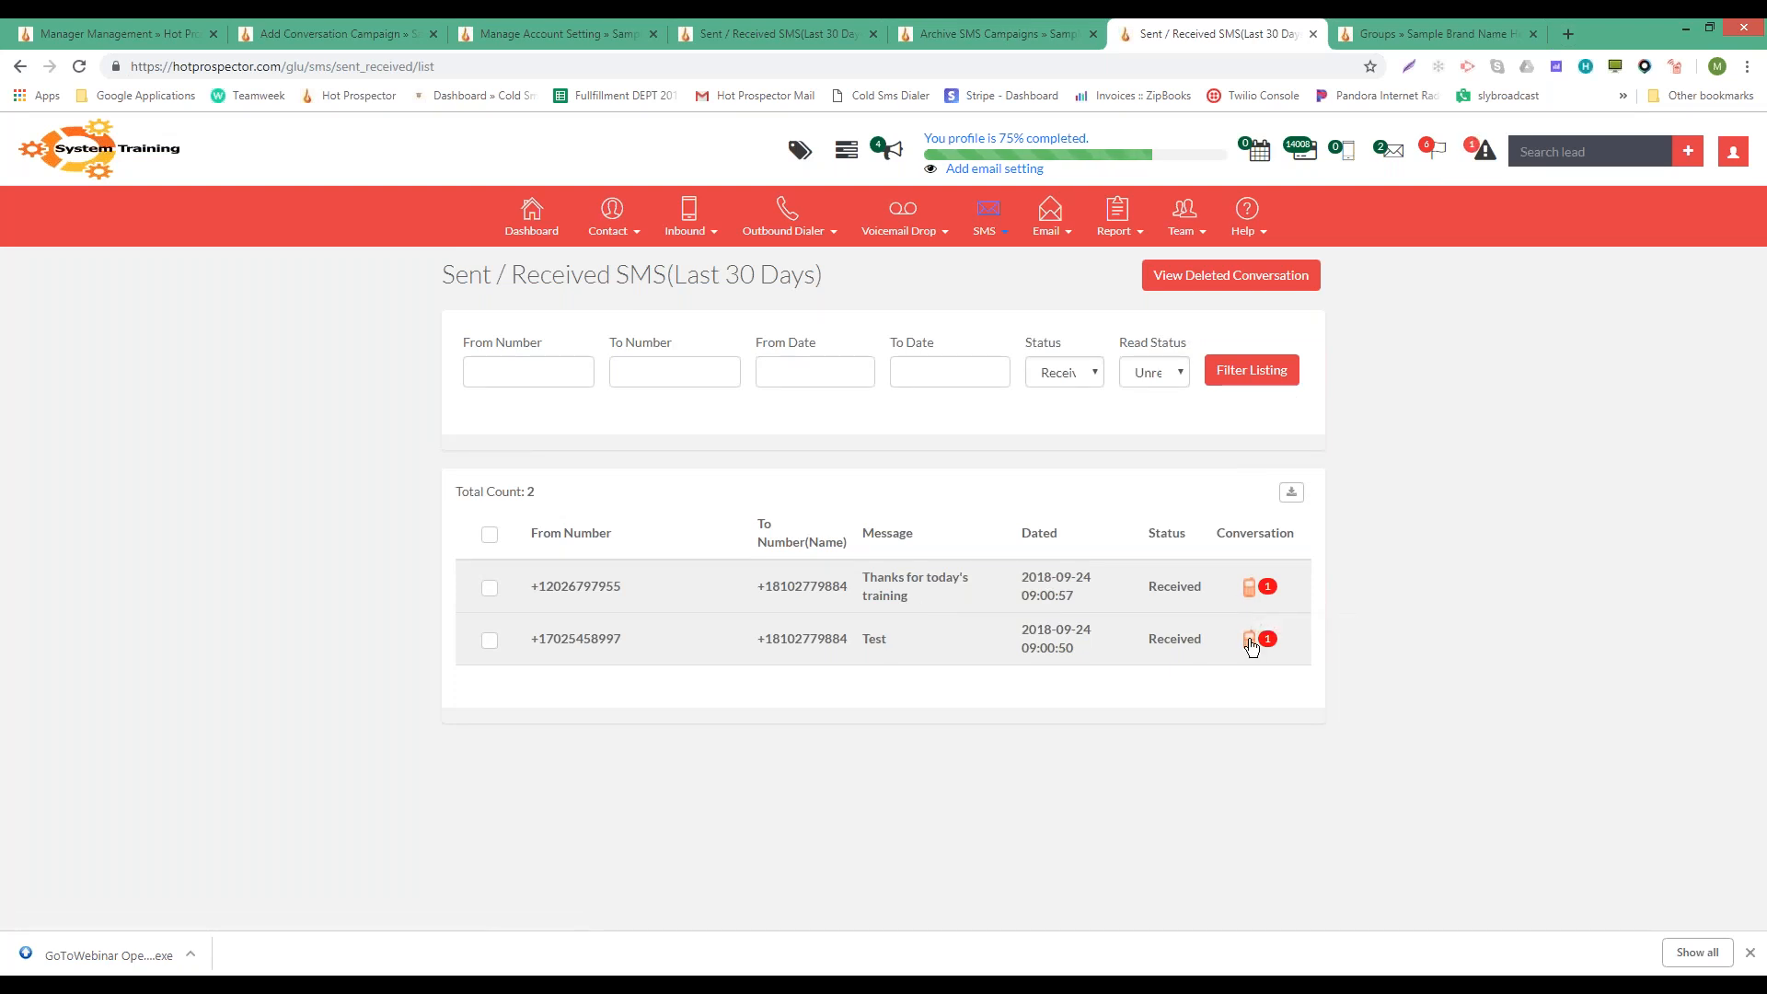
- Reply 'Respond - your welcome!' to the first received message
left_click(1250, 591)
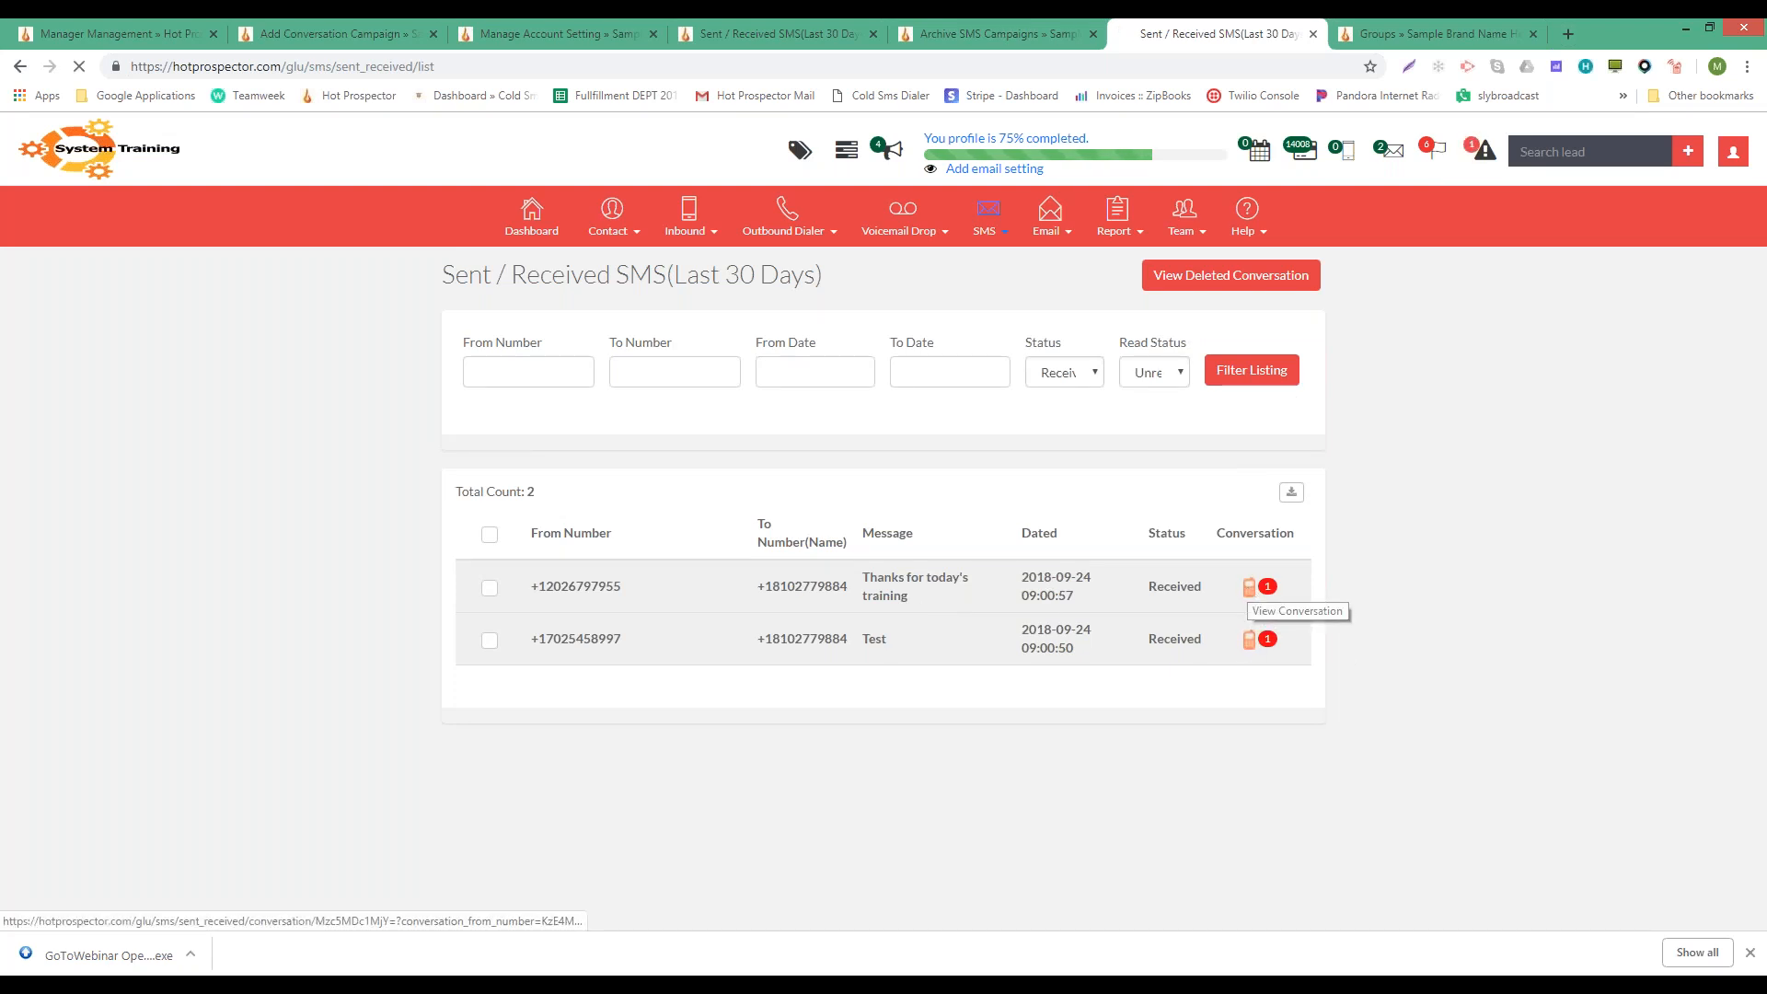
left_click(1037, 504)
type("Respond - your welcome!@")
key("BackSpace")
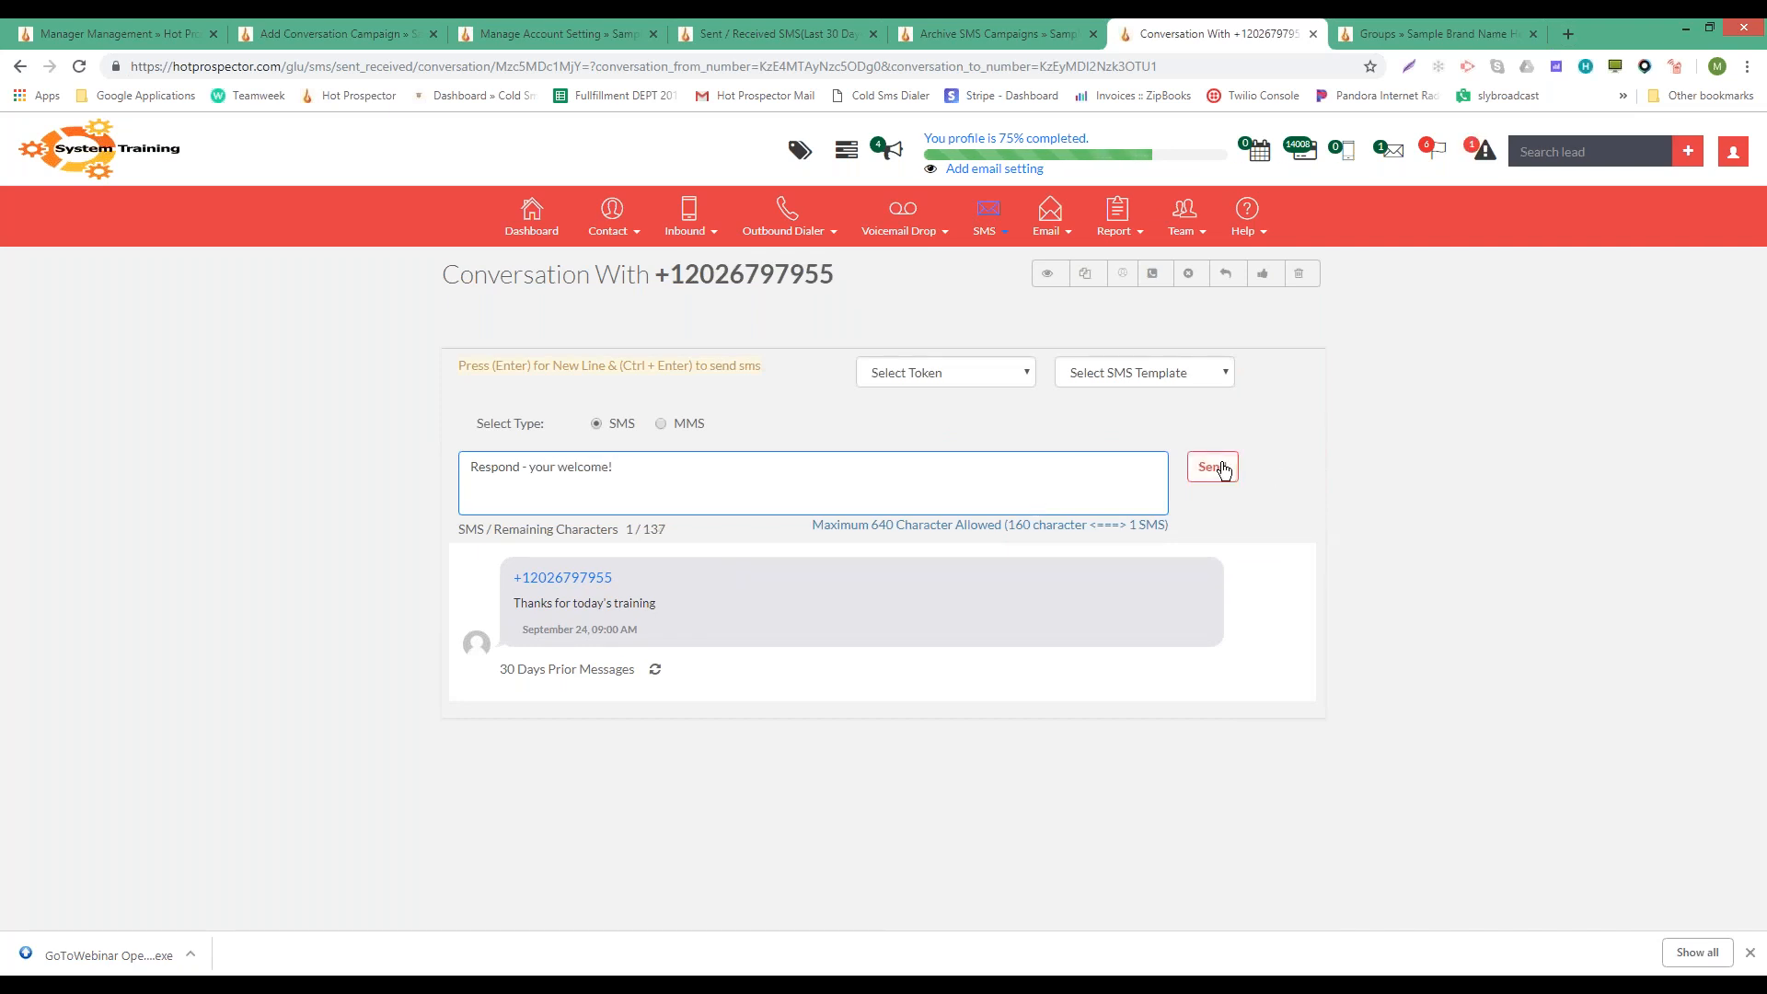
left_click(1222, 467)
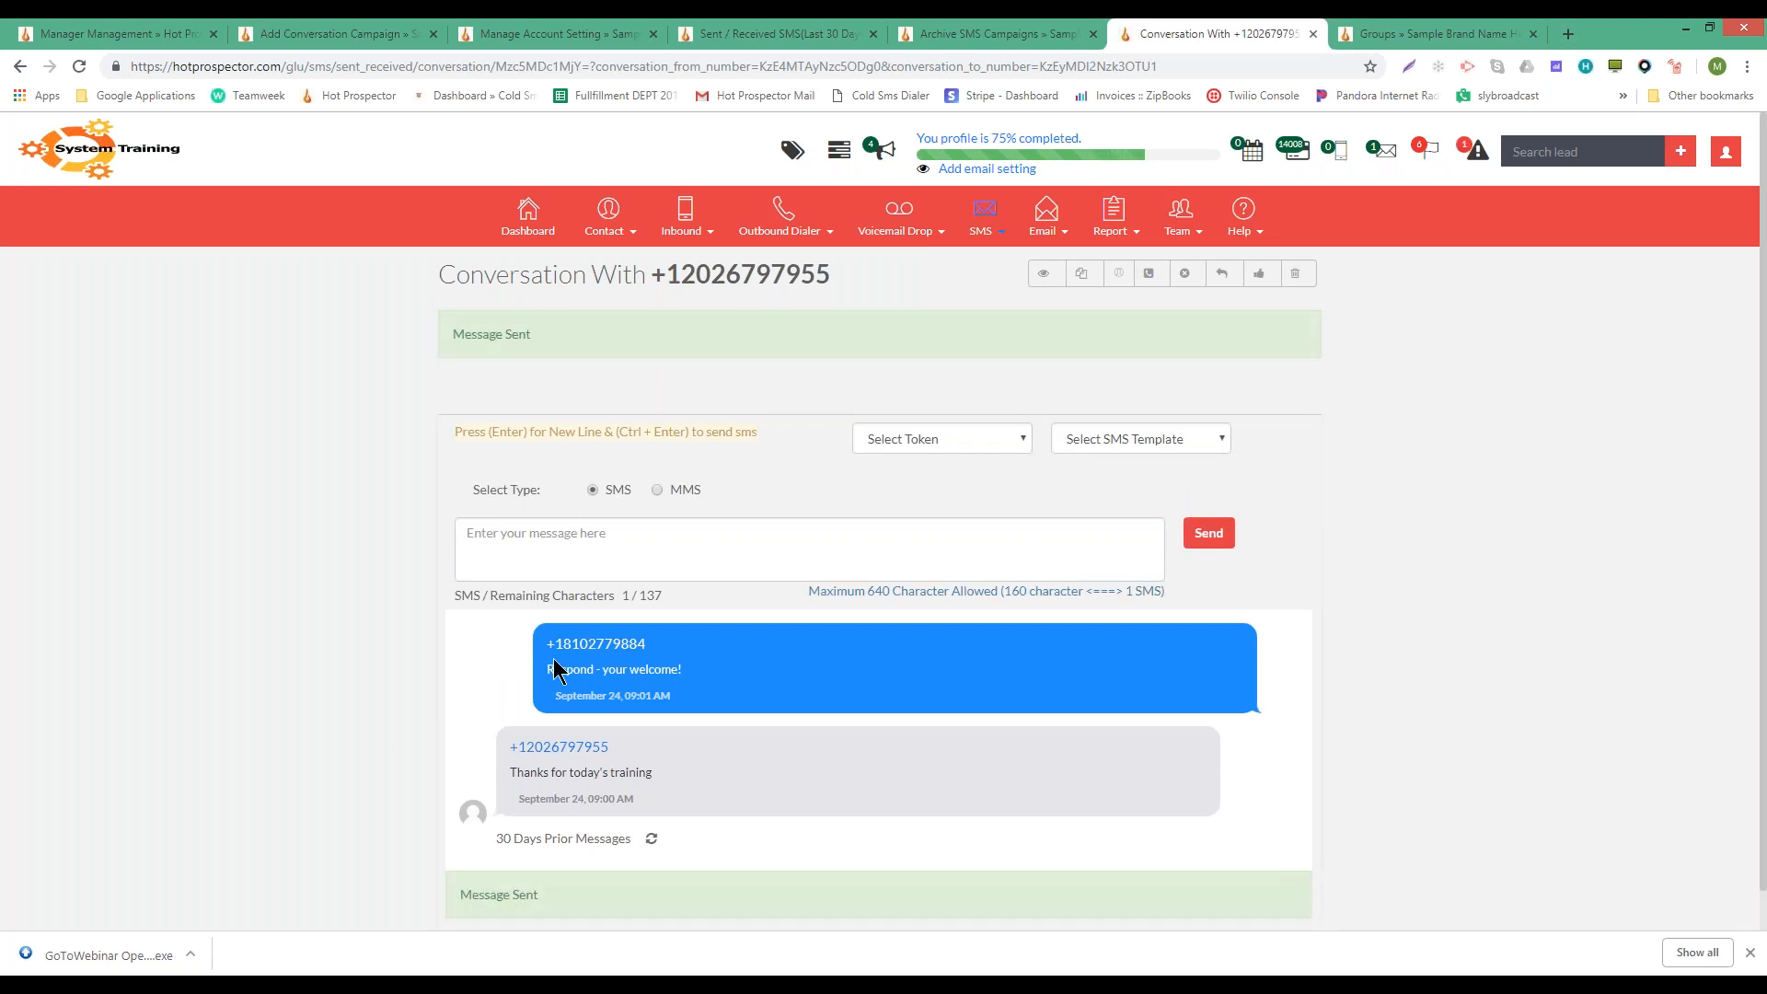
- Return to the Sent / Received SMS list and open the Status filter
left_click(472, 540)
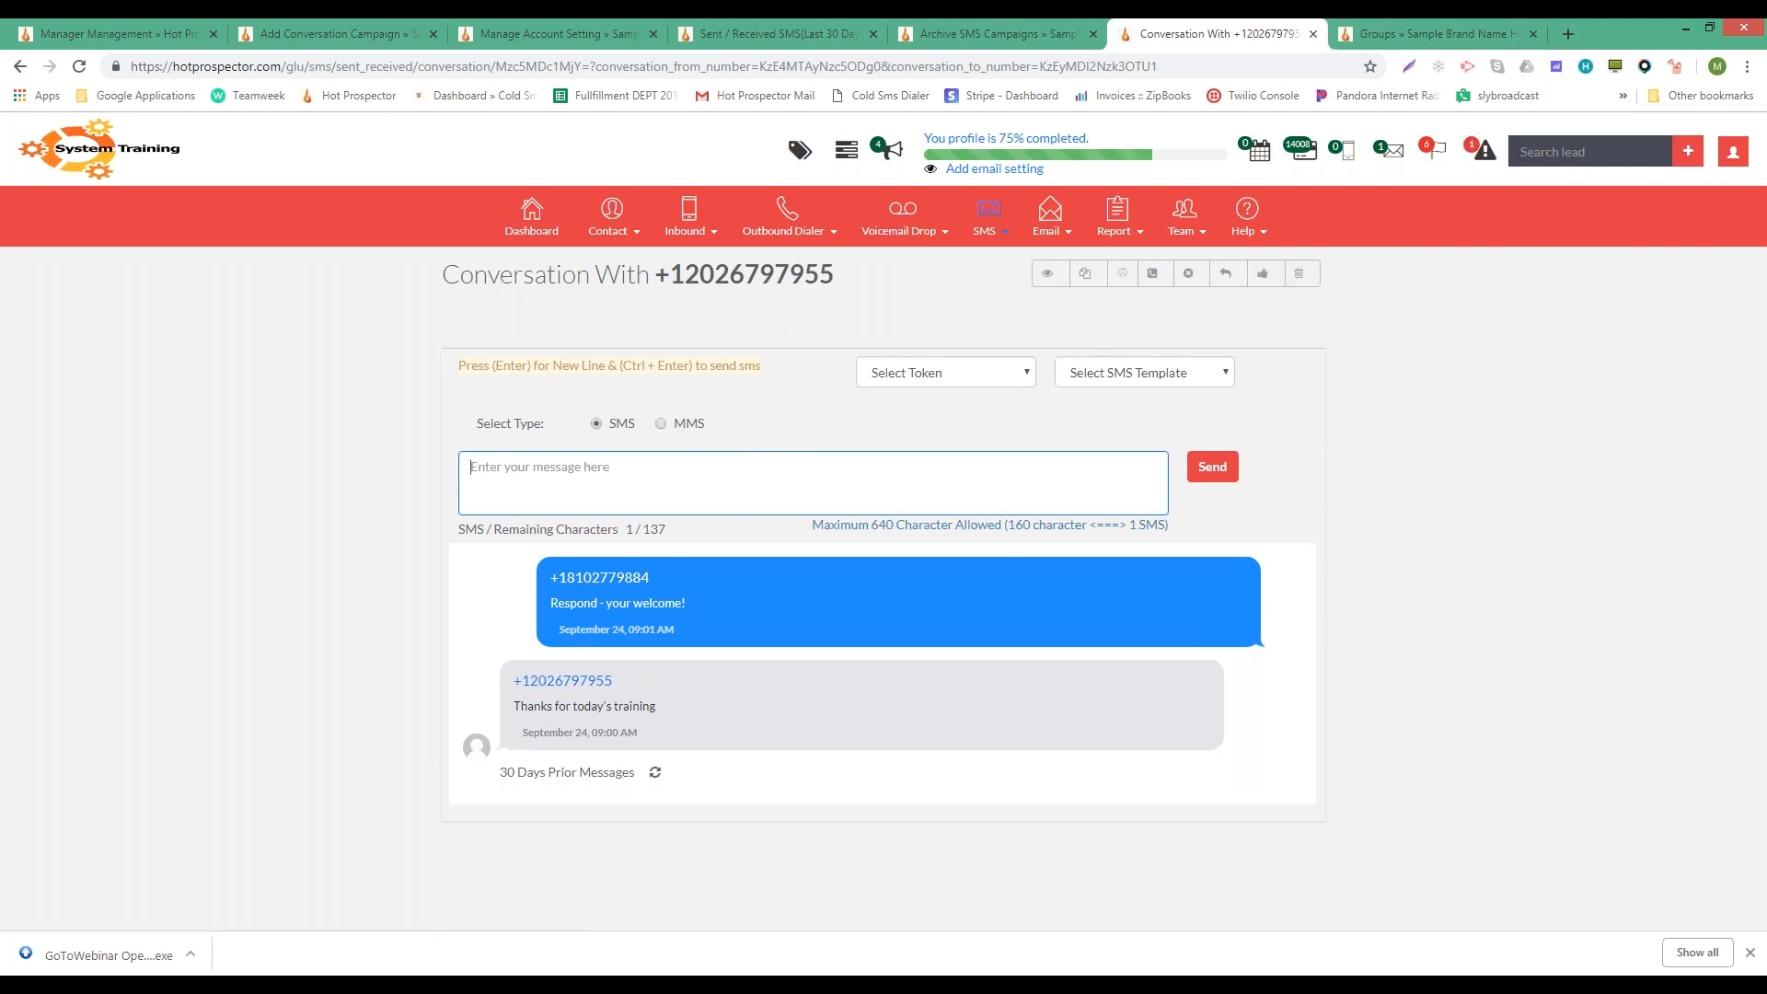
left_click(1224, 271)
left_click(1046, 373)
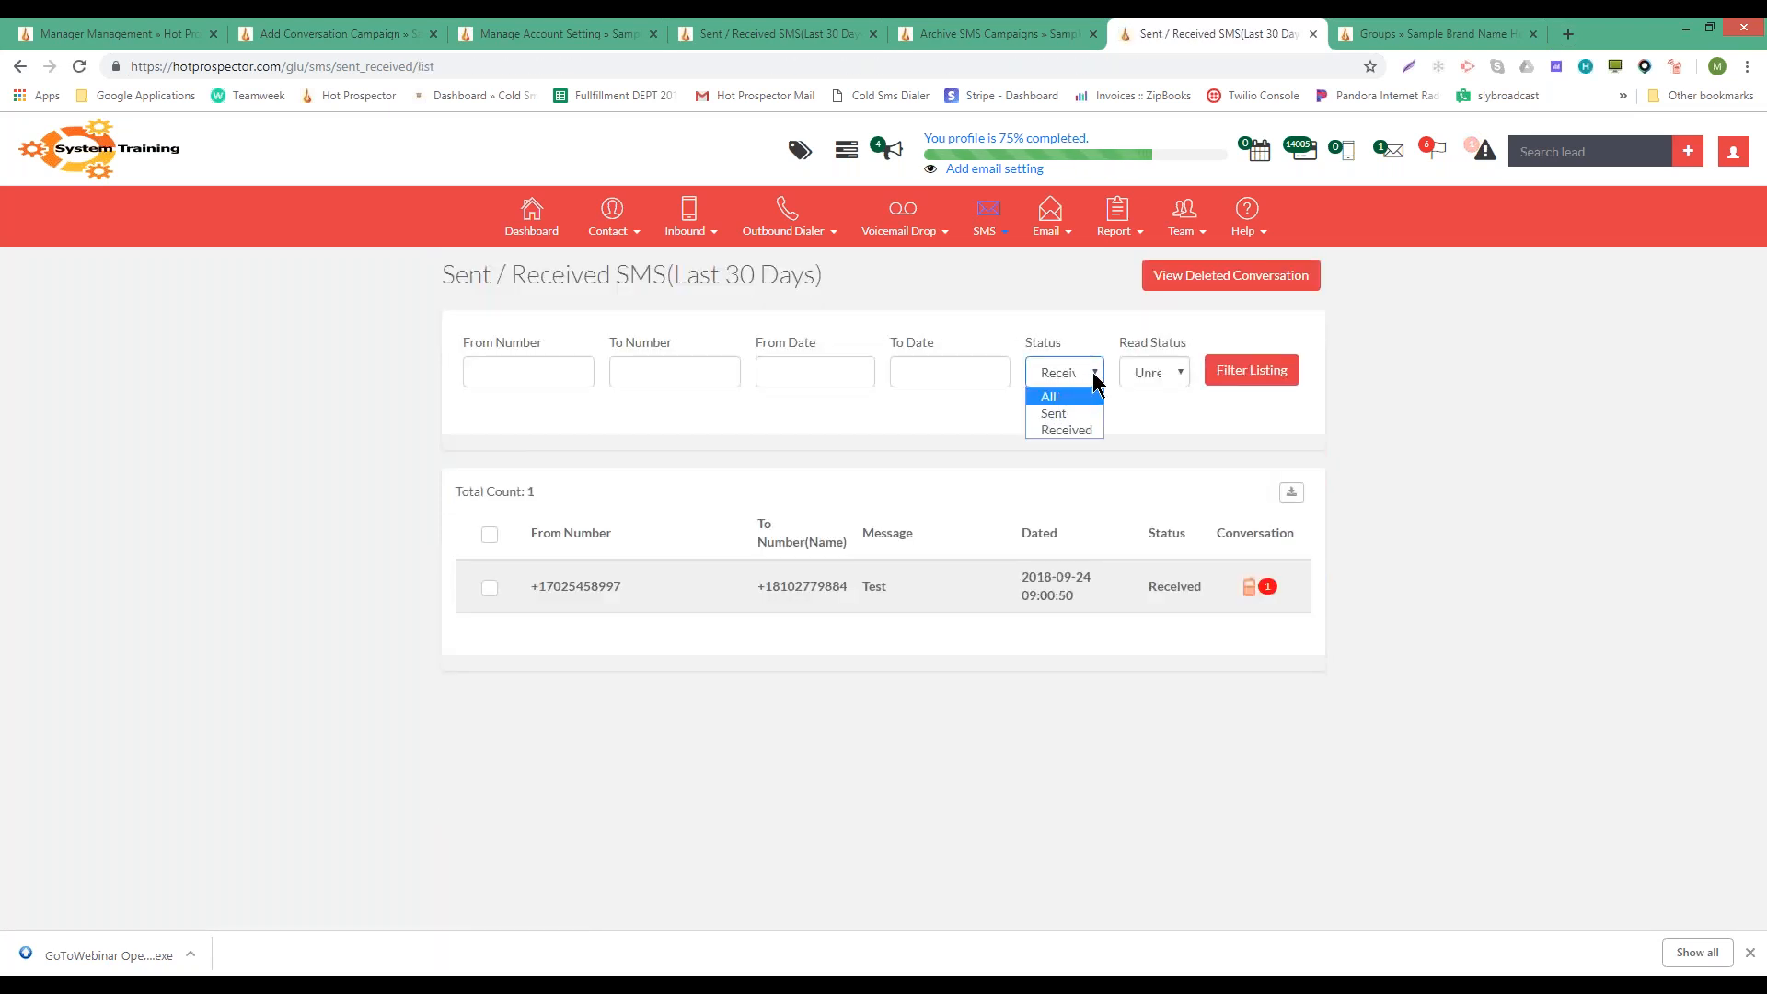
- Filter the list to Received status with Read Status All
left_click(1108, 494)
left_click(1145, 374)
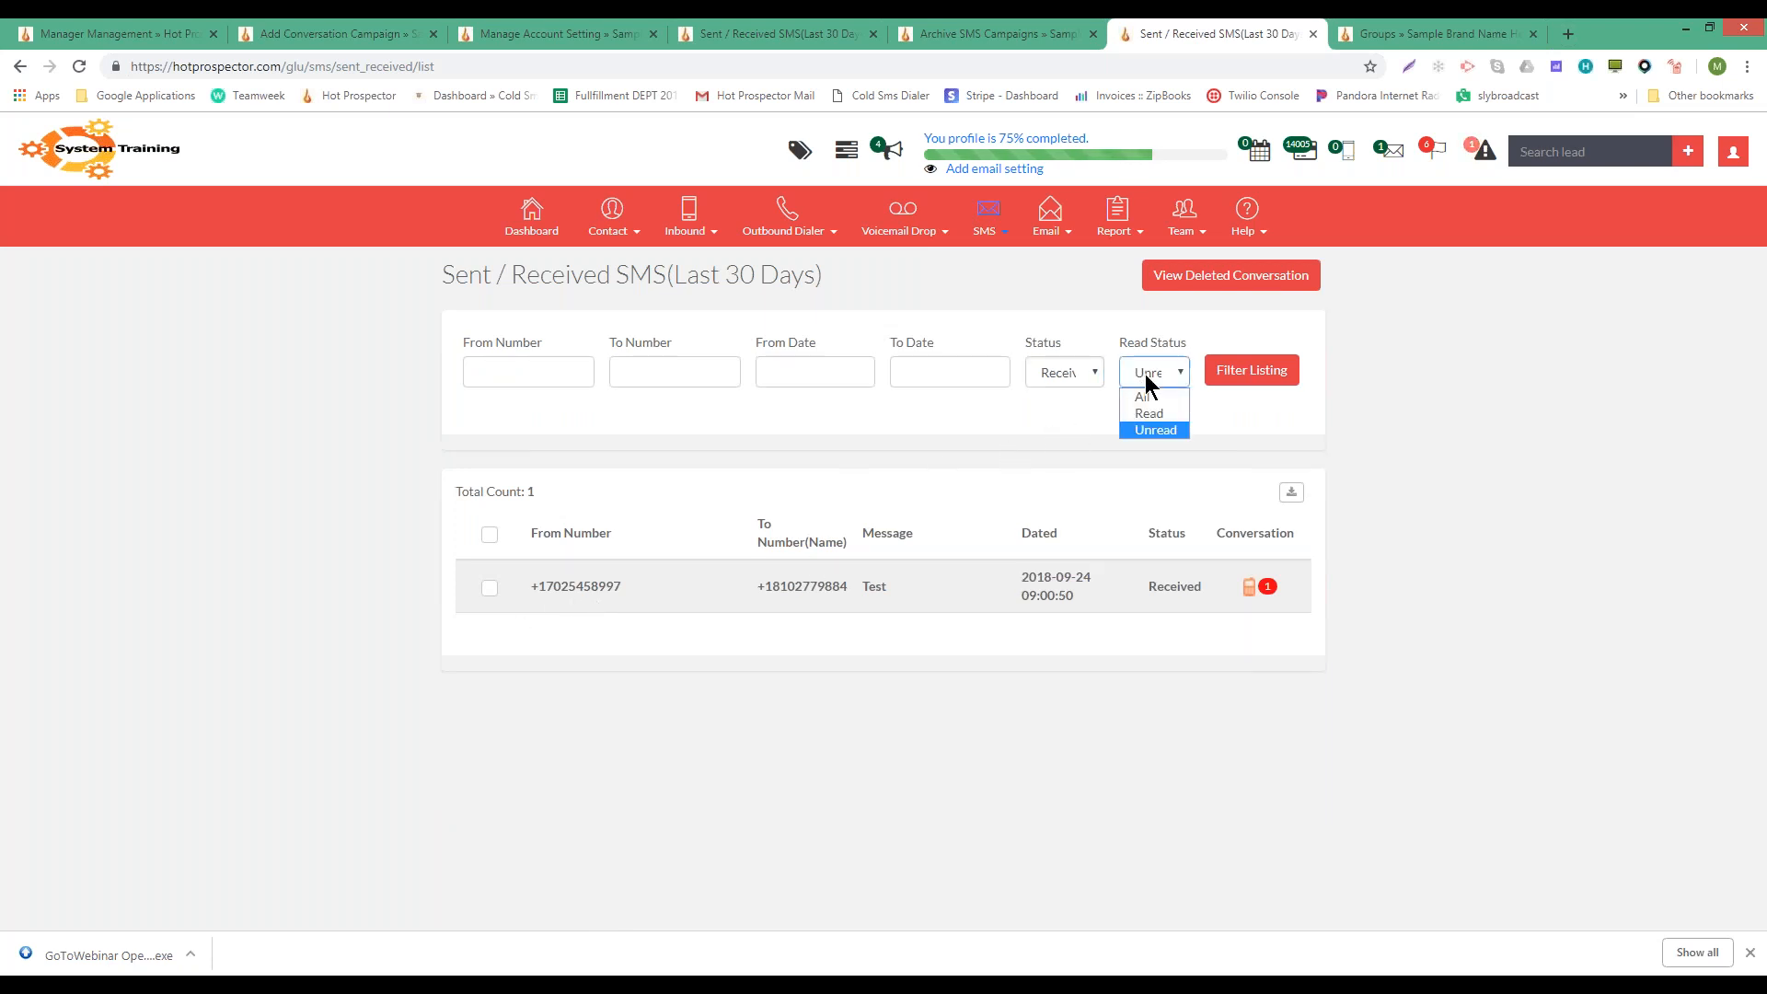
left_click(1142, 396)
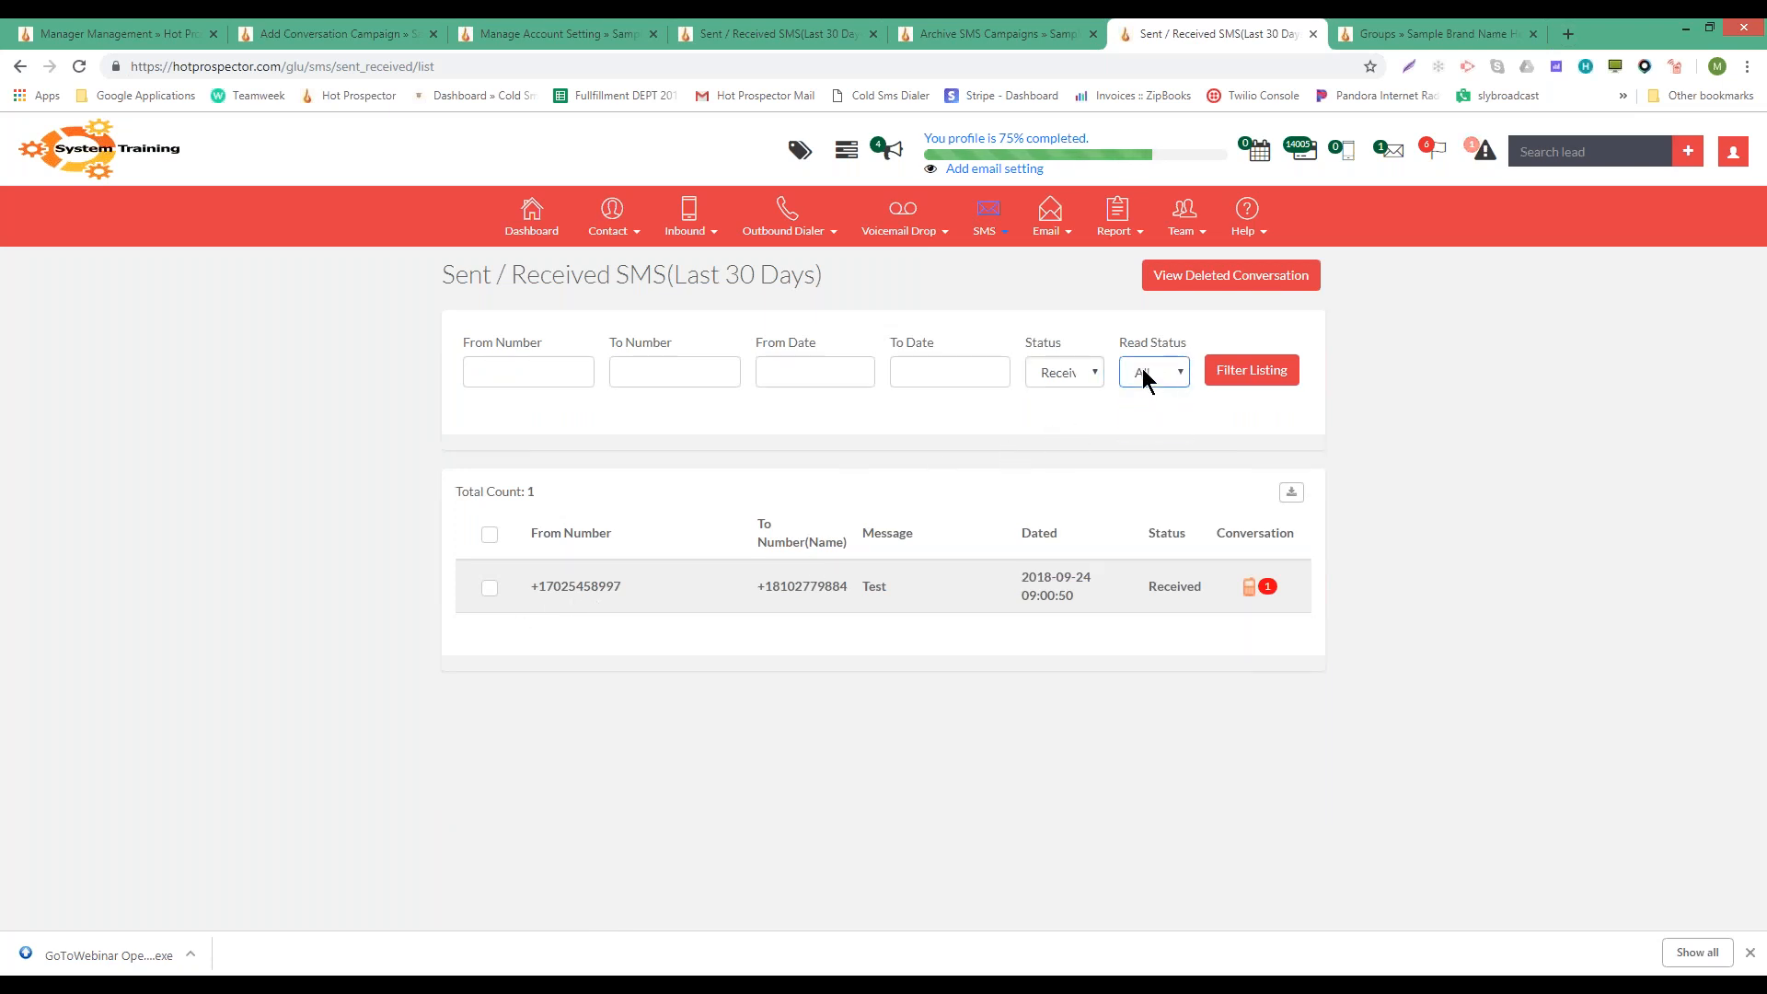
left_click(1252, 369)
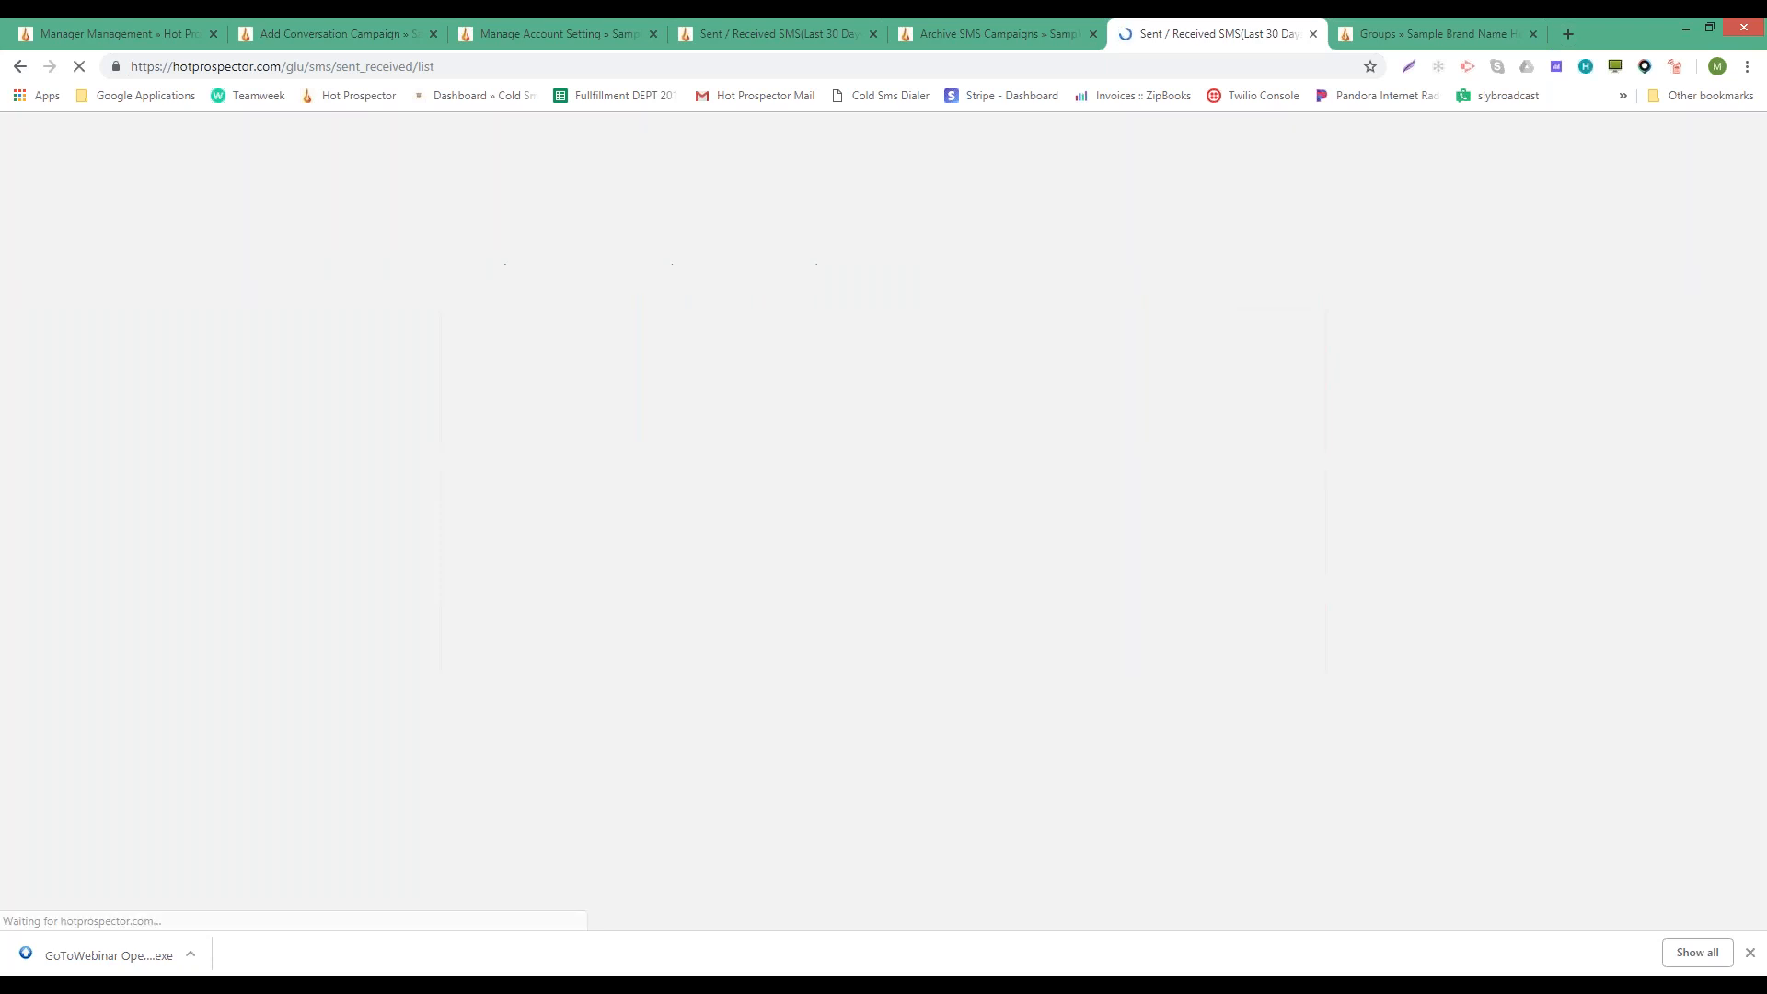
left_click(1067, 365)
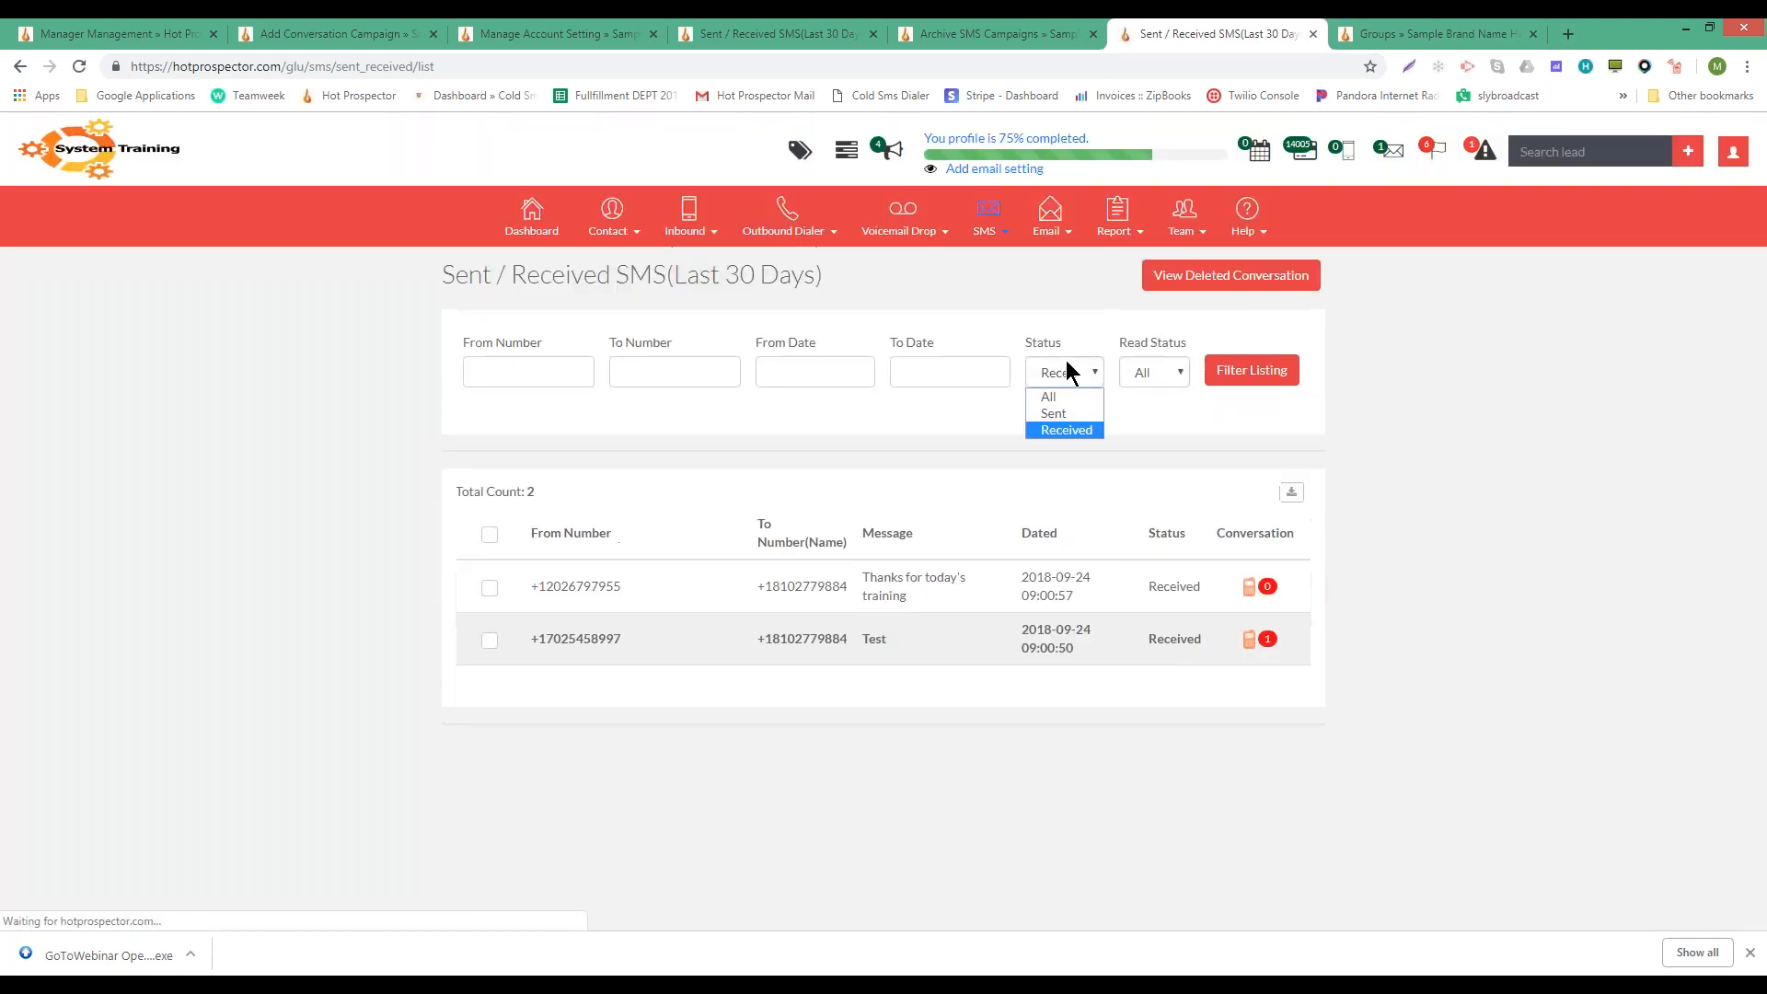
left_click(1059, 427)
left_click(1251, 369)
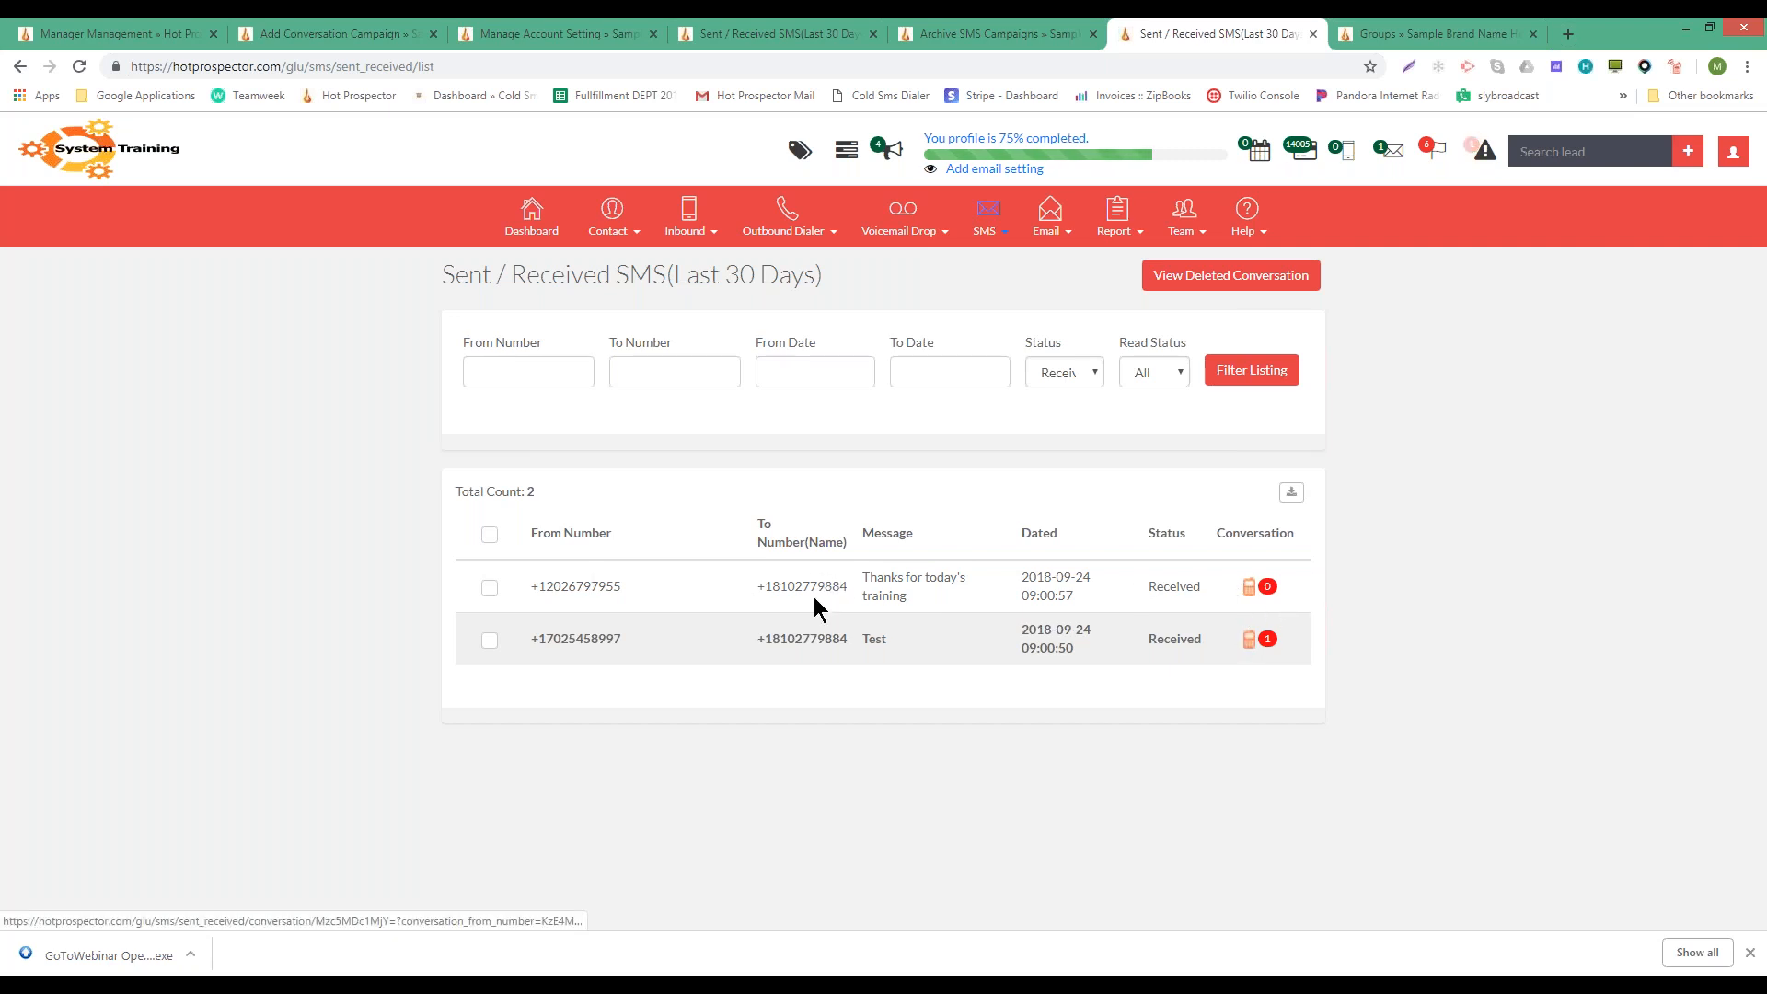
left_click(1144, 371)
left_click(927, 420)
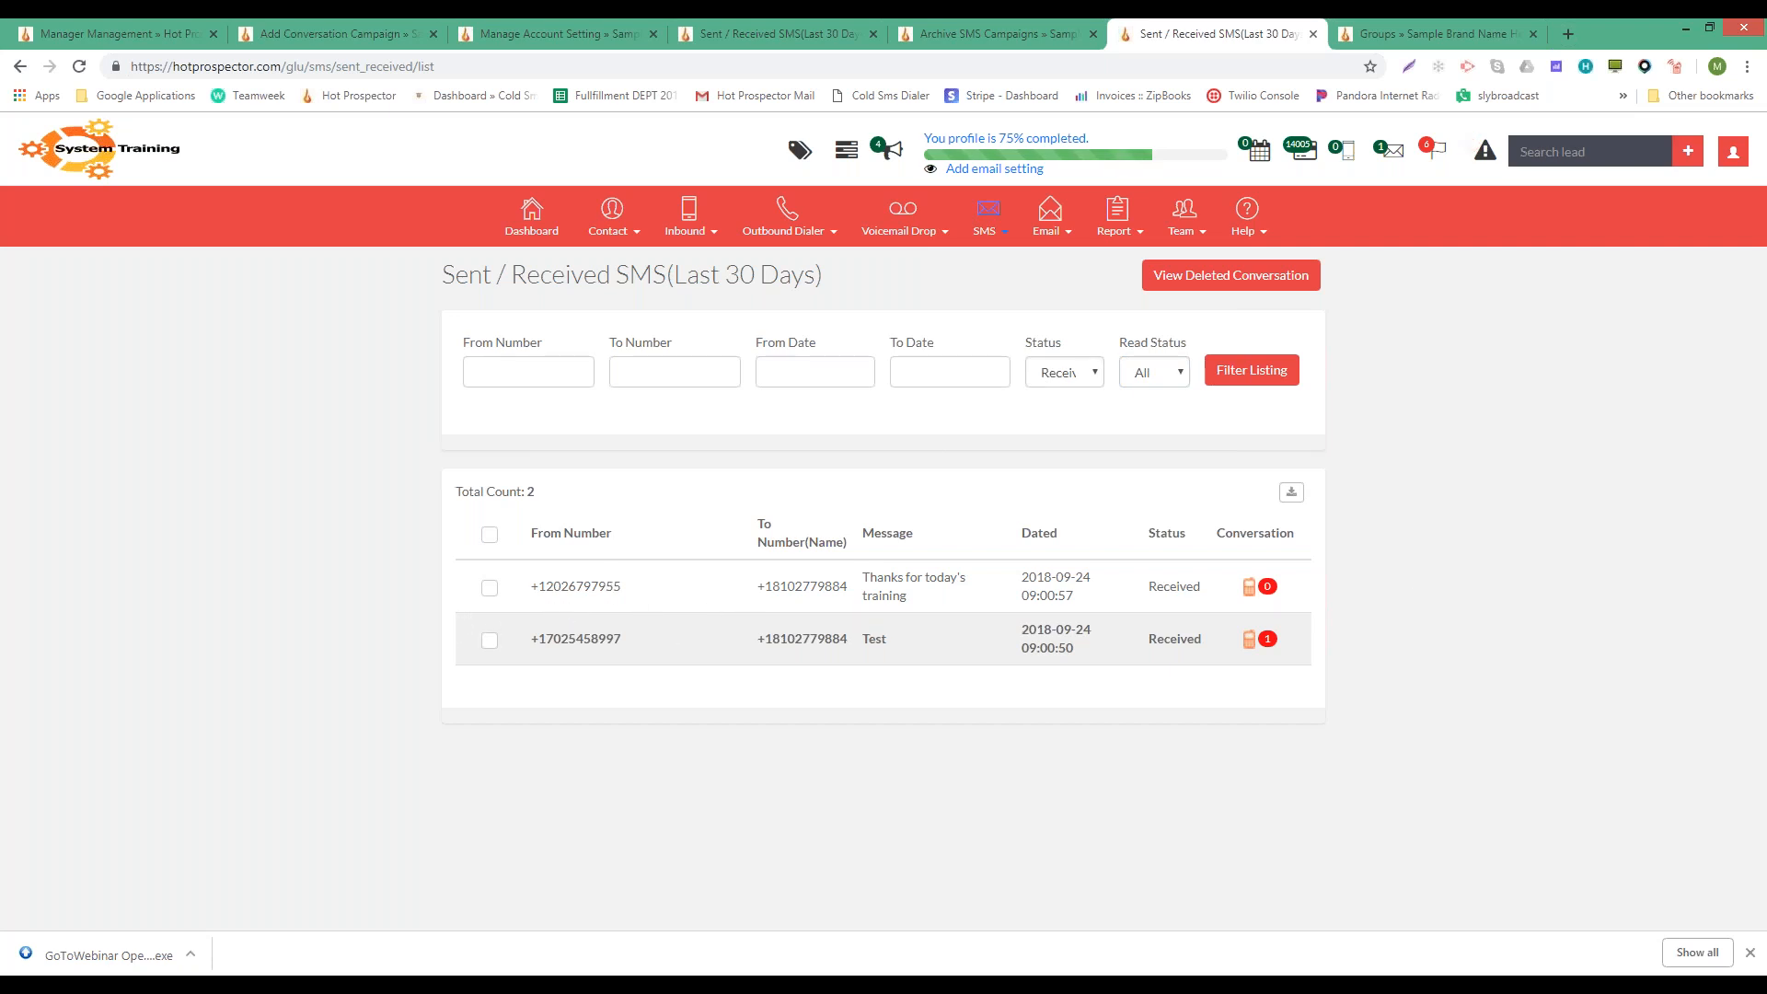
- Select the sender and receiving phone numbers in the first row
left_click_drag(549, 585, 651, 596)
mouse_move(894, 241)
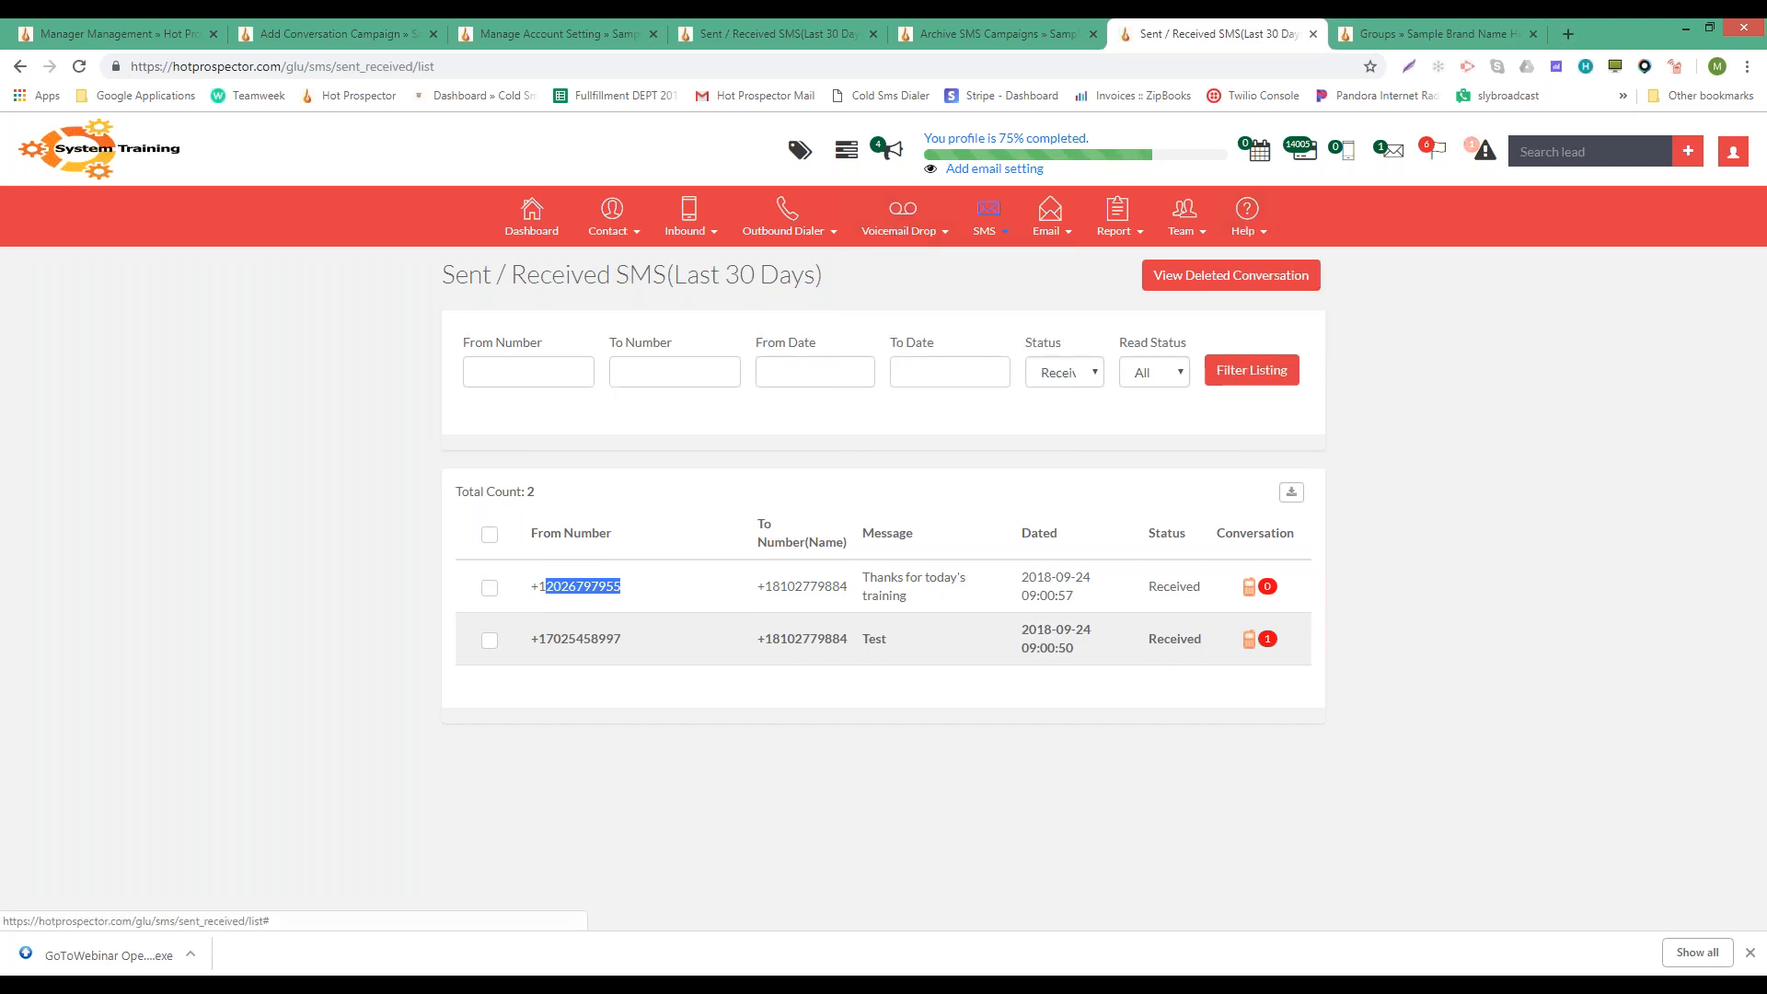
mouse_move(689, 230)
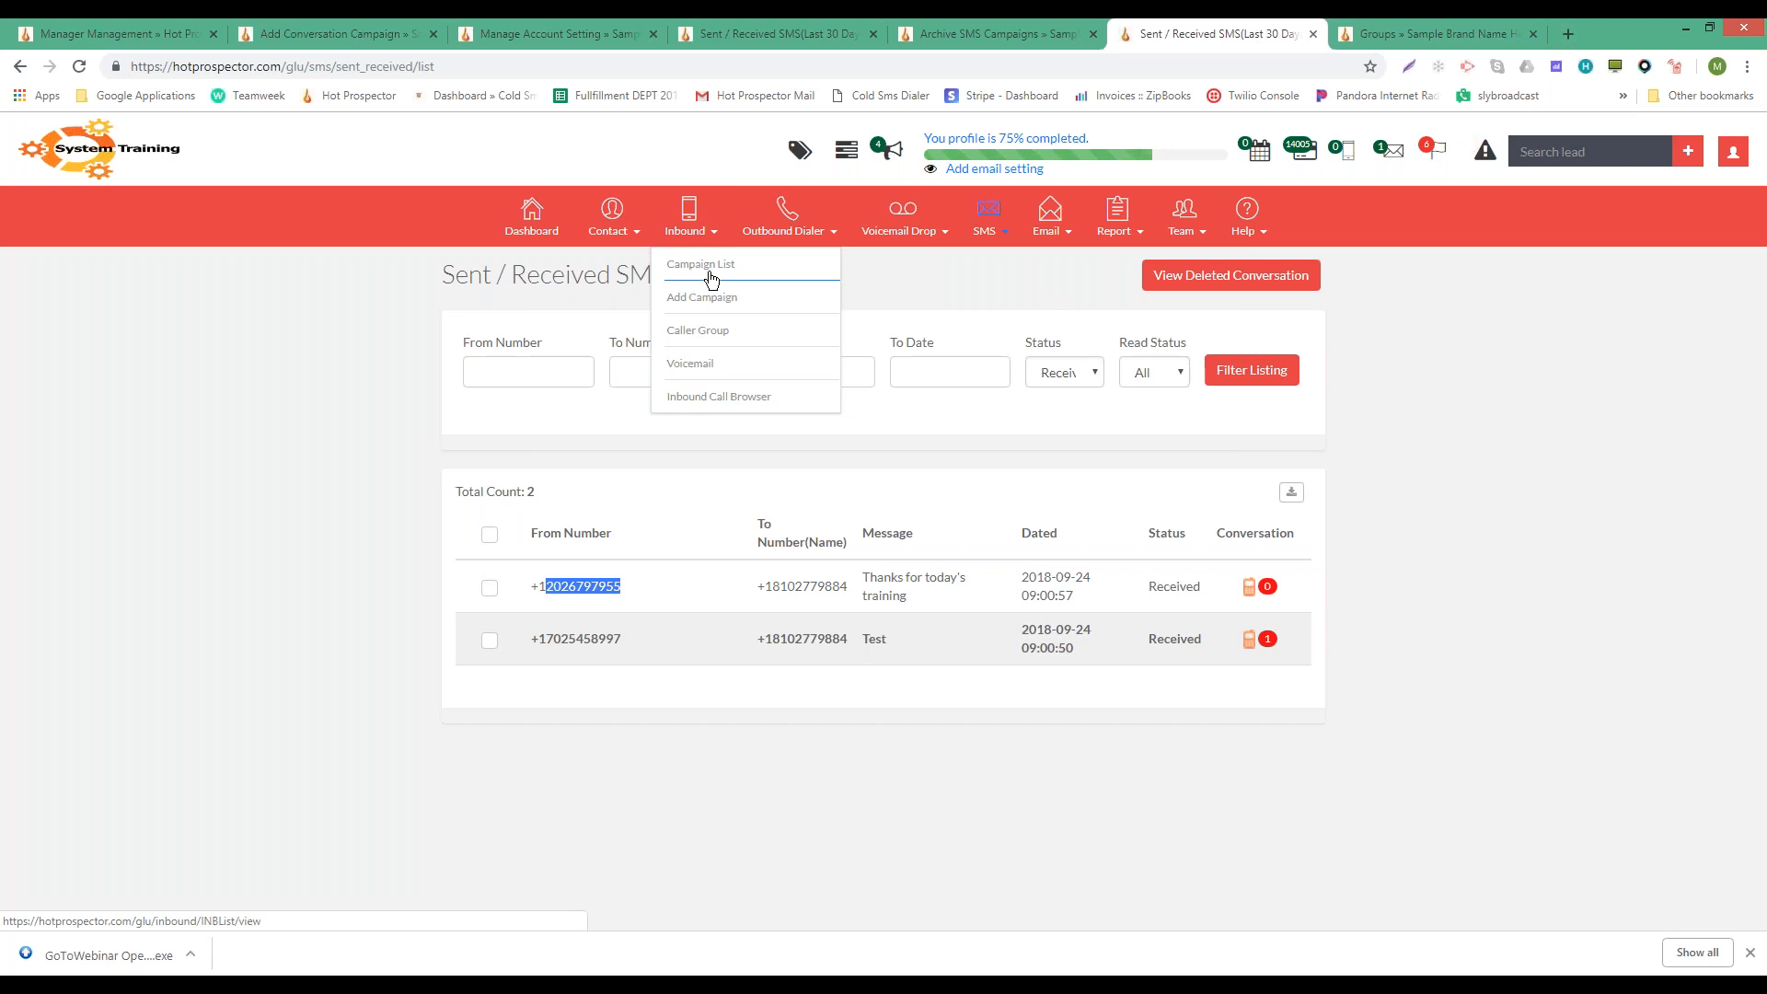
mouse_move(986, 221)
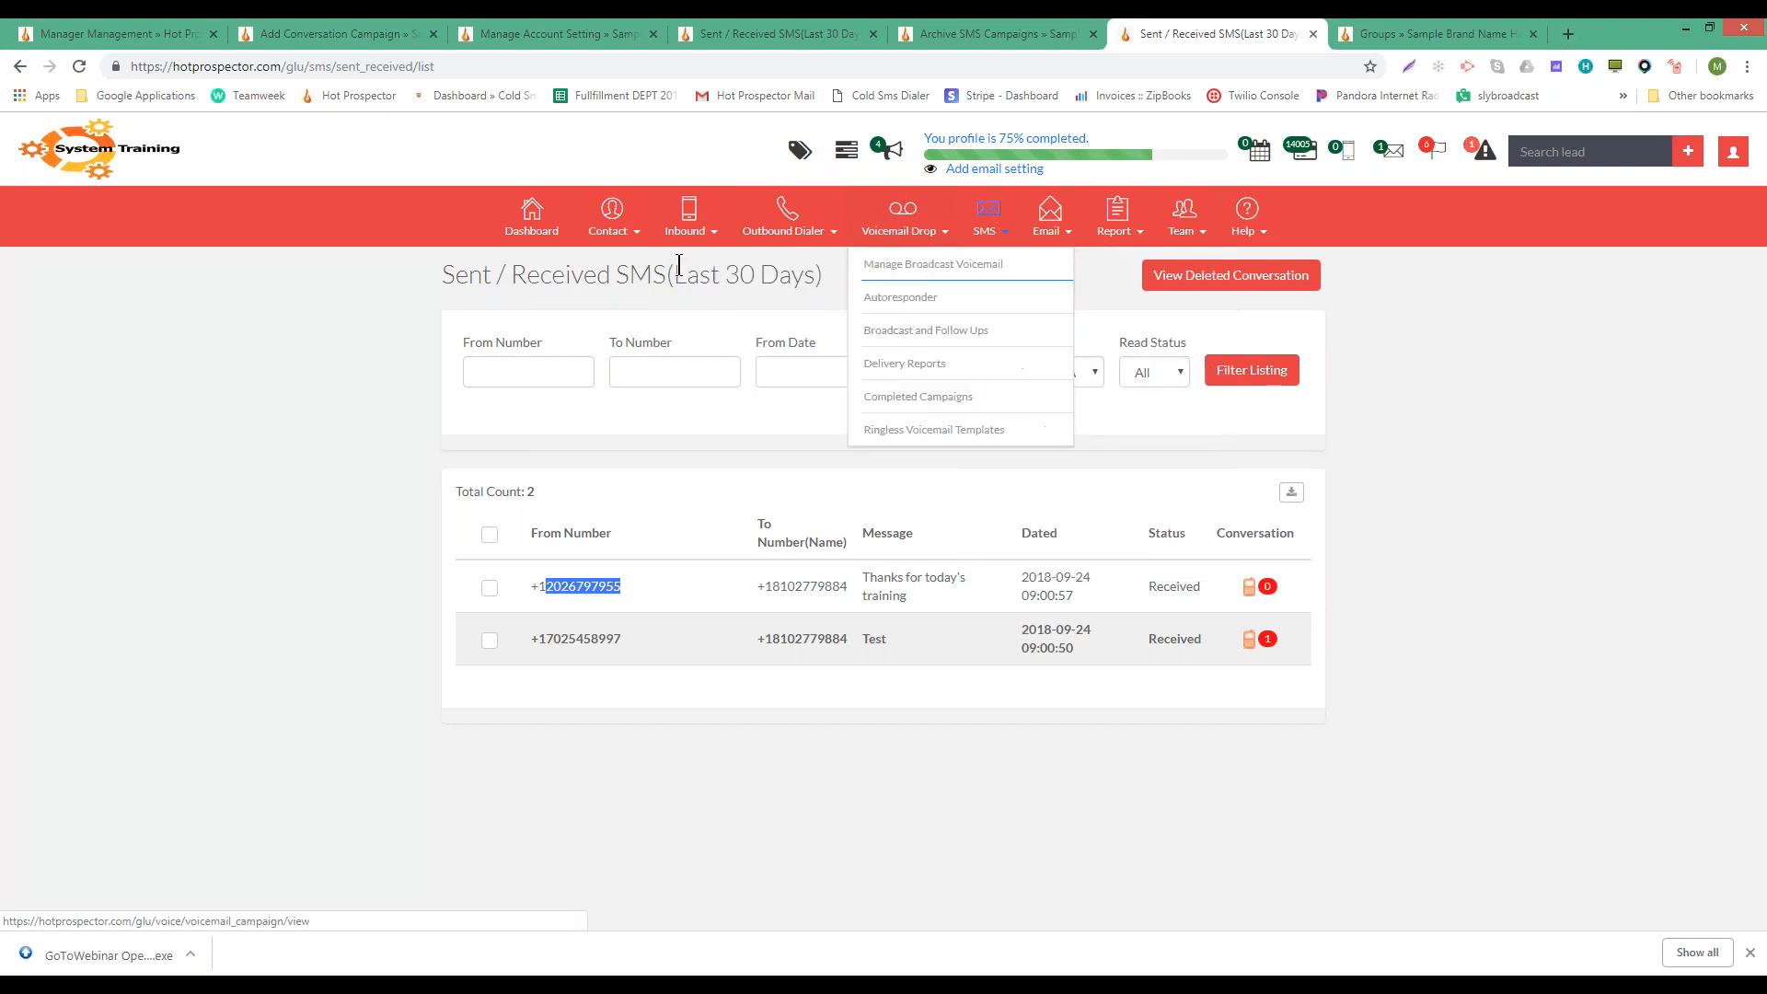
double_click(565, 586)
left_click_drag(771, 586, 850, 586)
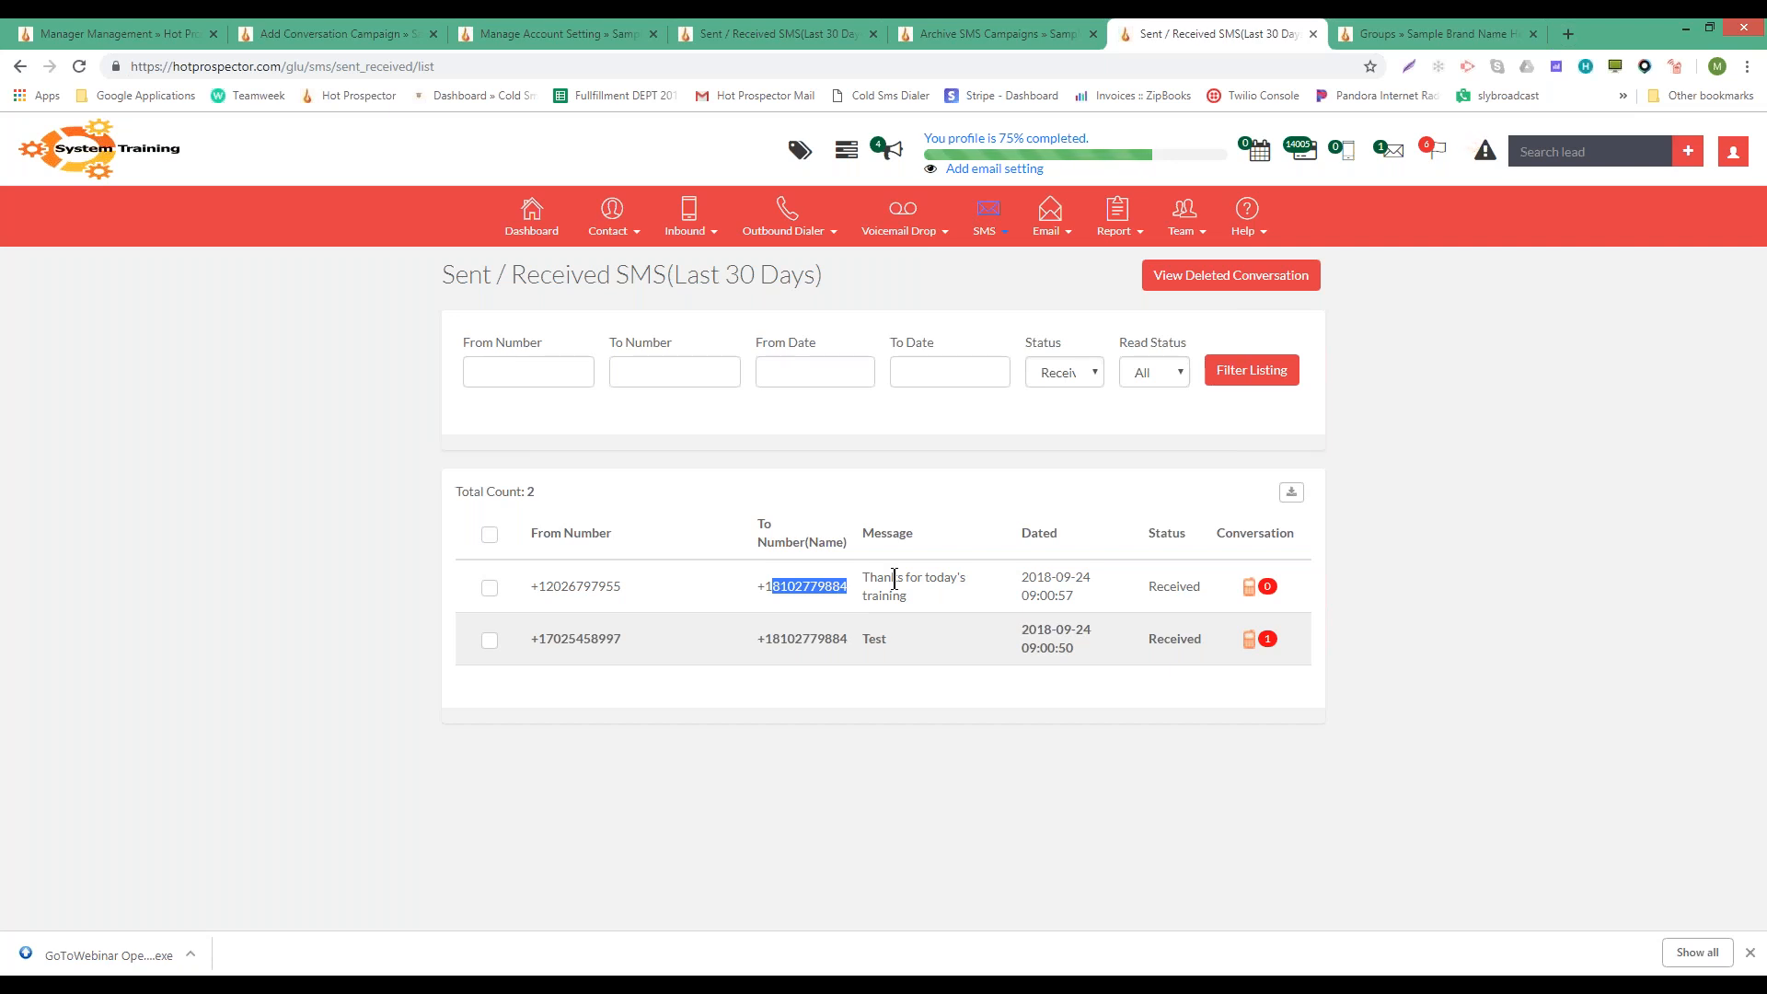
double_click(814, 586)
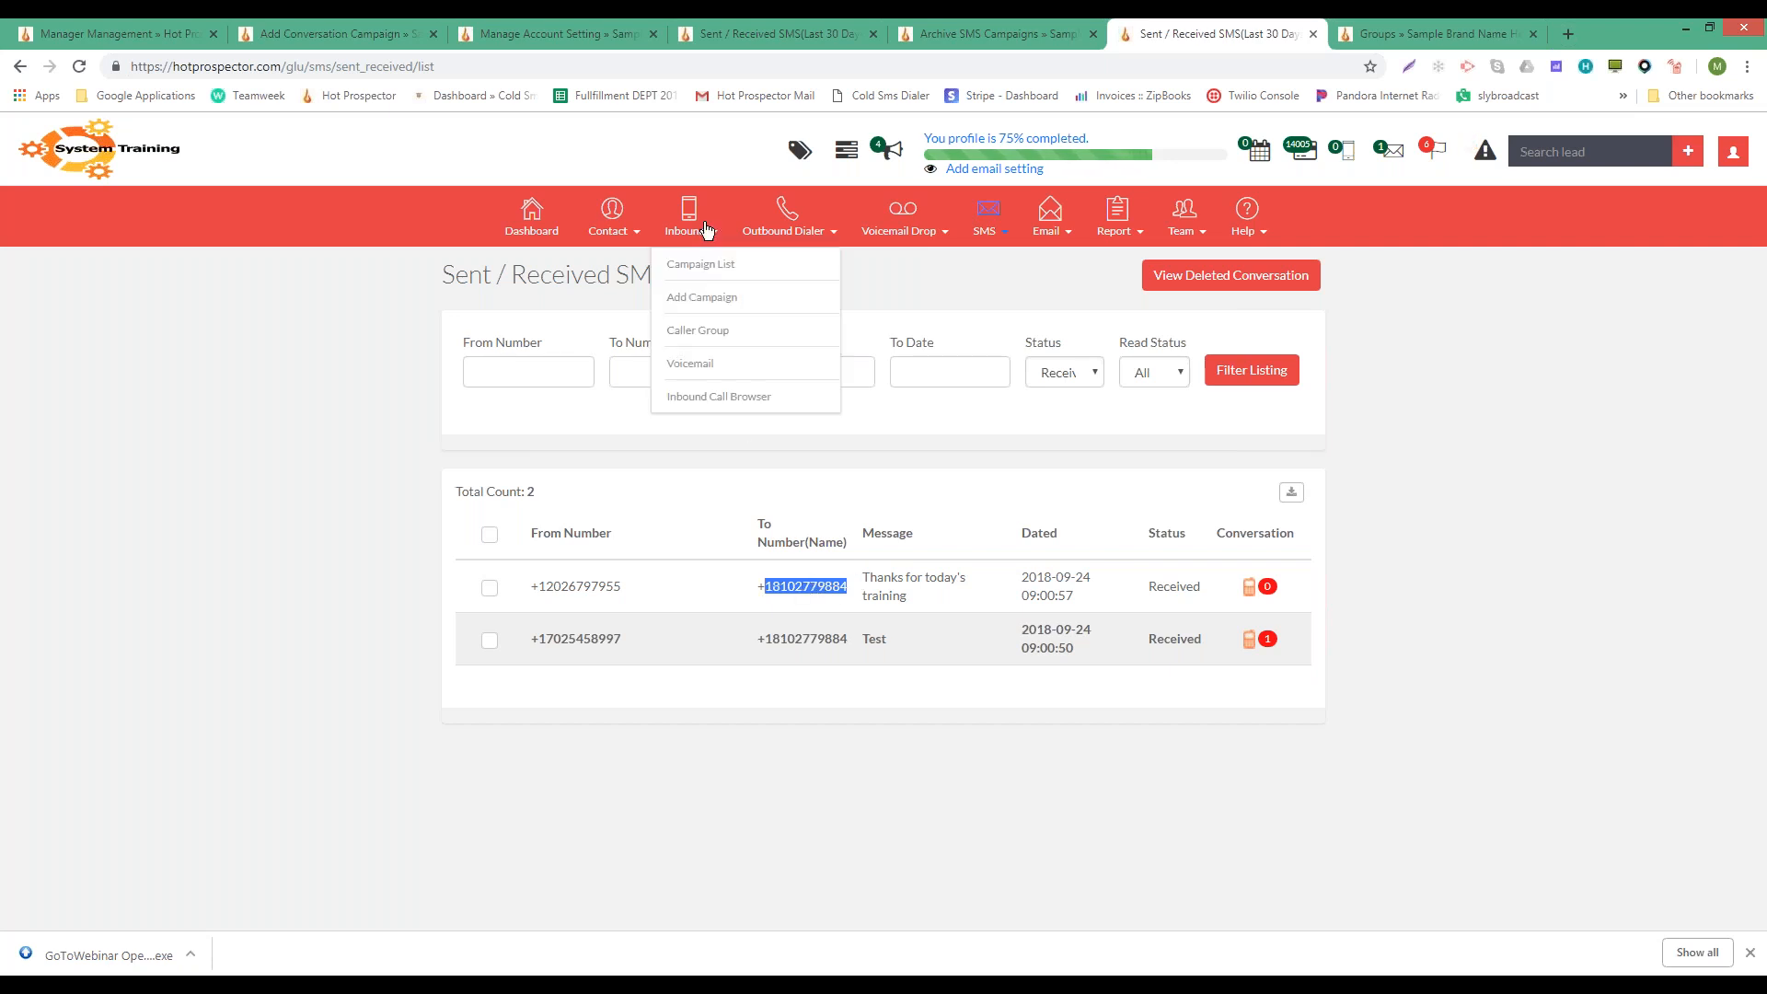
- Open the inbound Campaign List in a new tab and view it
right_click(700, 264)
left_click(780, 276)
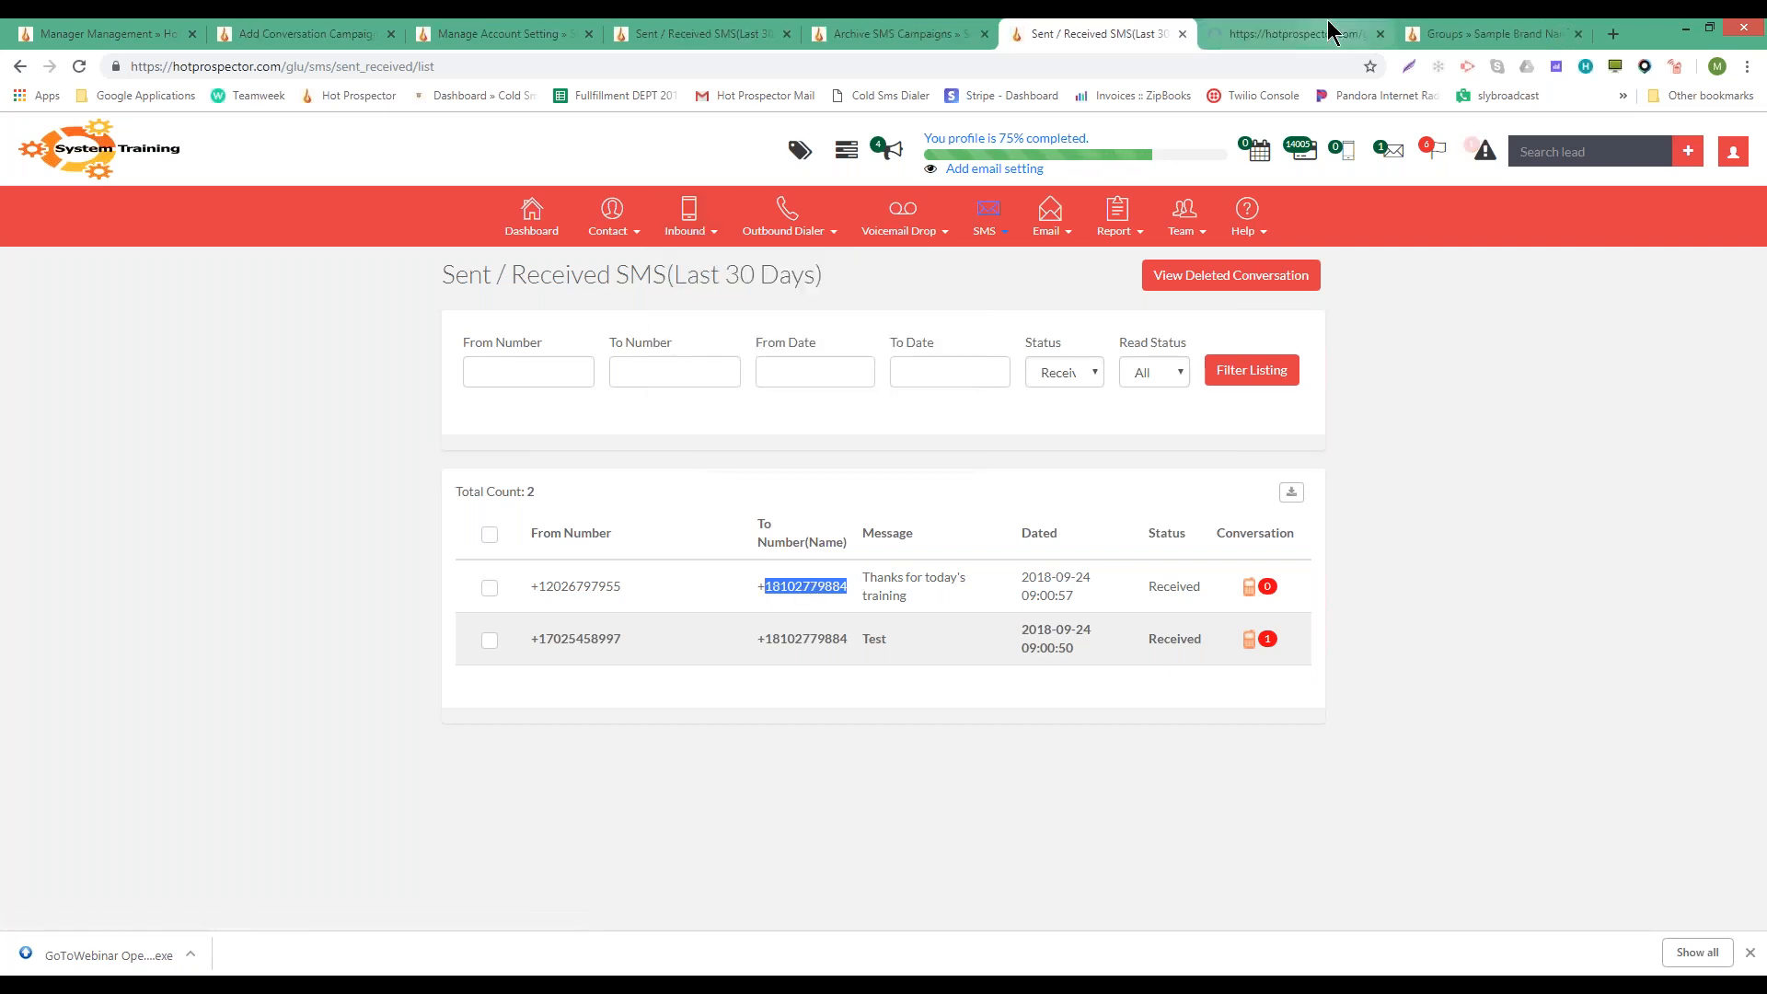
left_click(1297, 33)
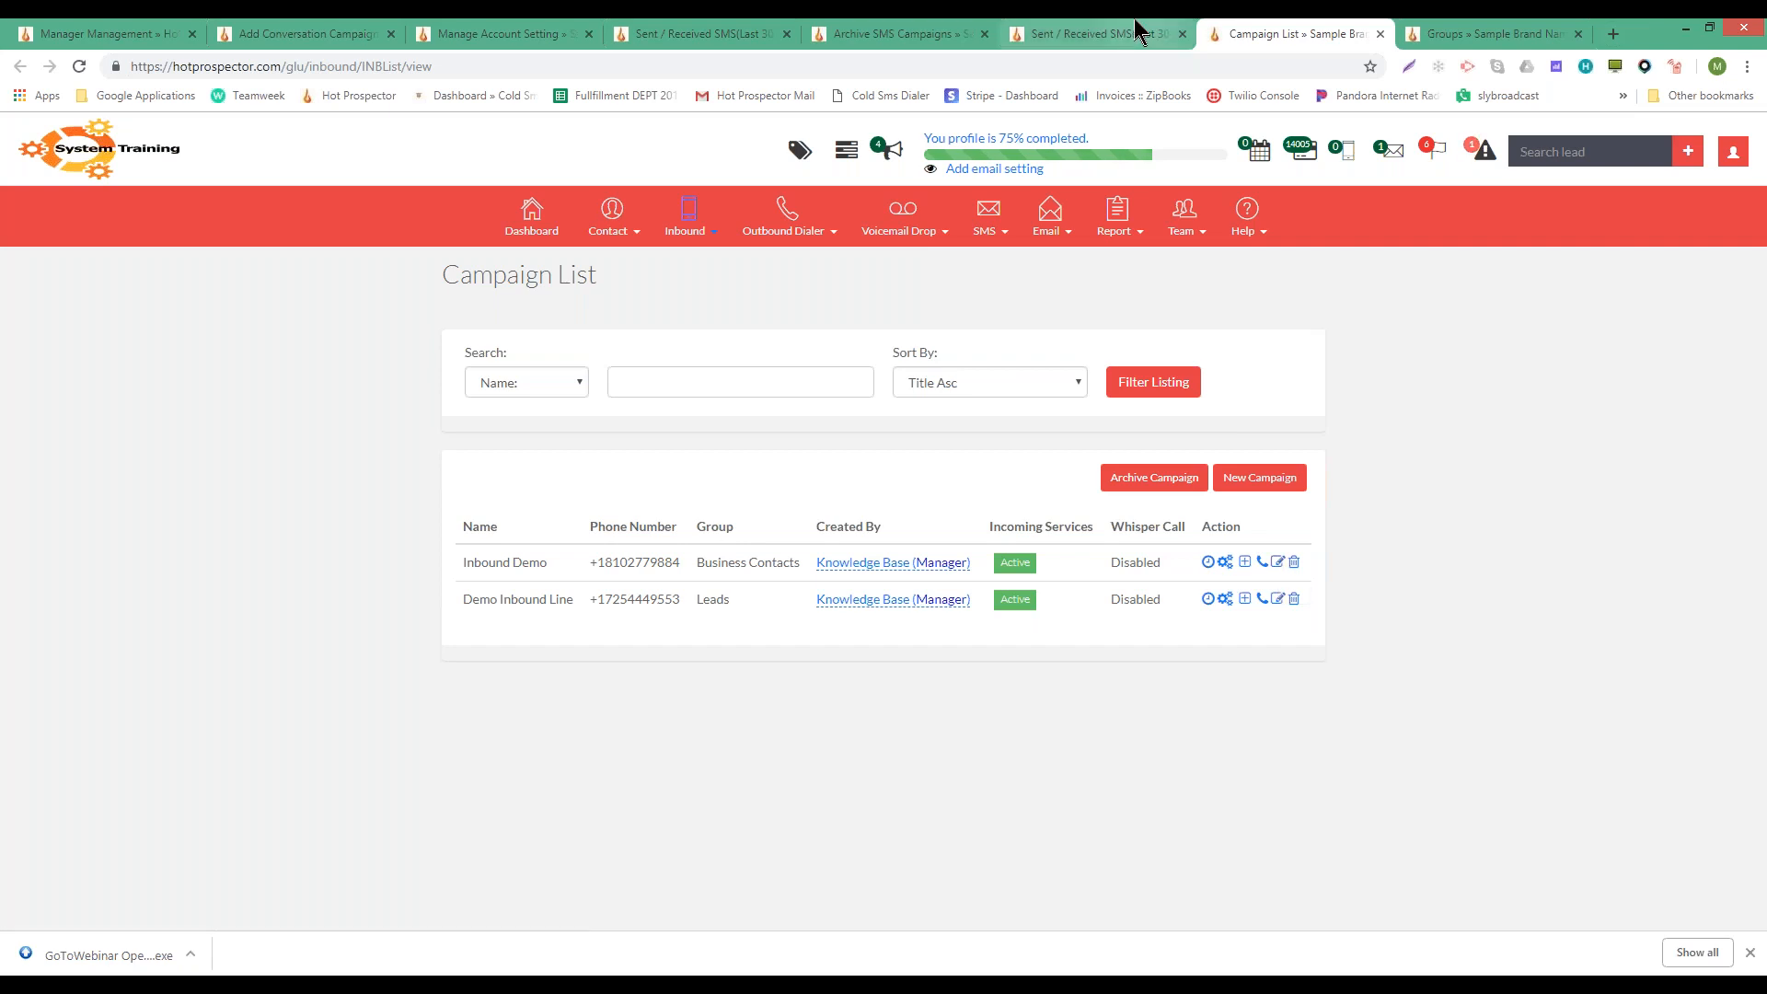
- Switch back to the Sent / Received SMS browser tab
left_click(1100, 33)
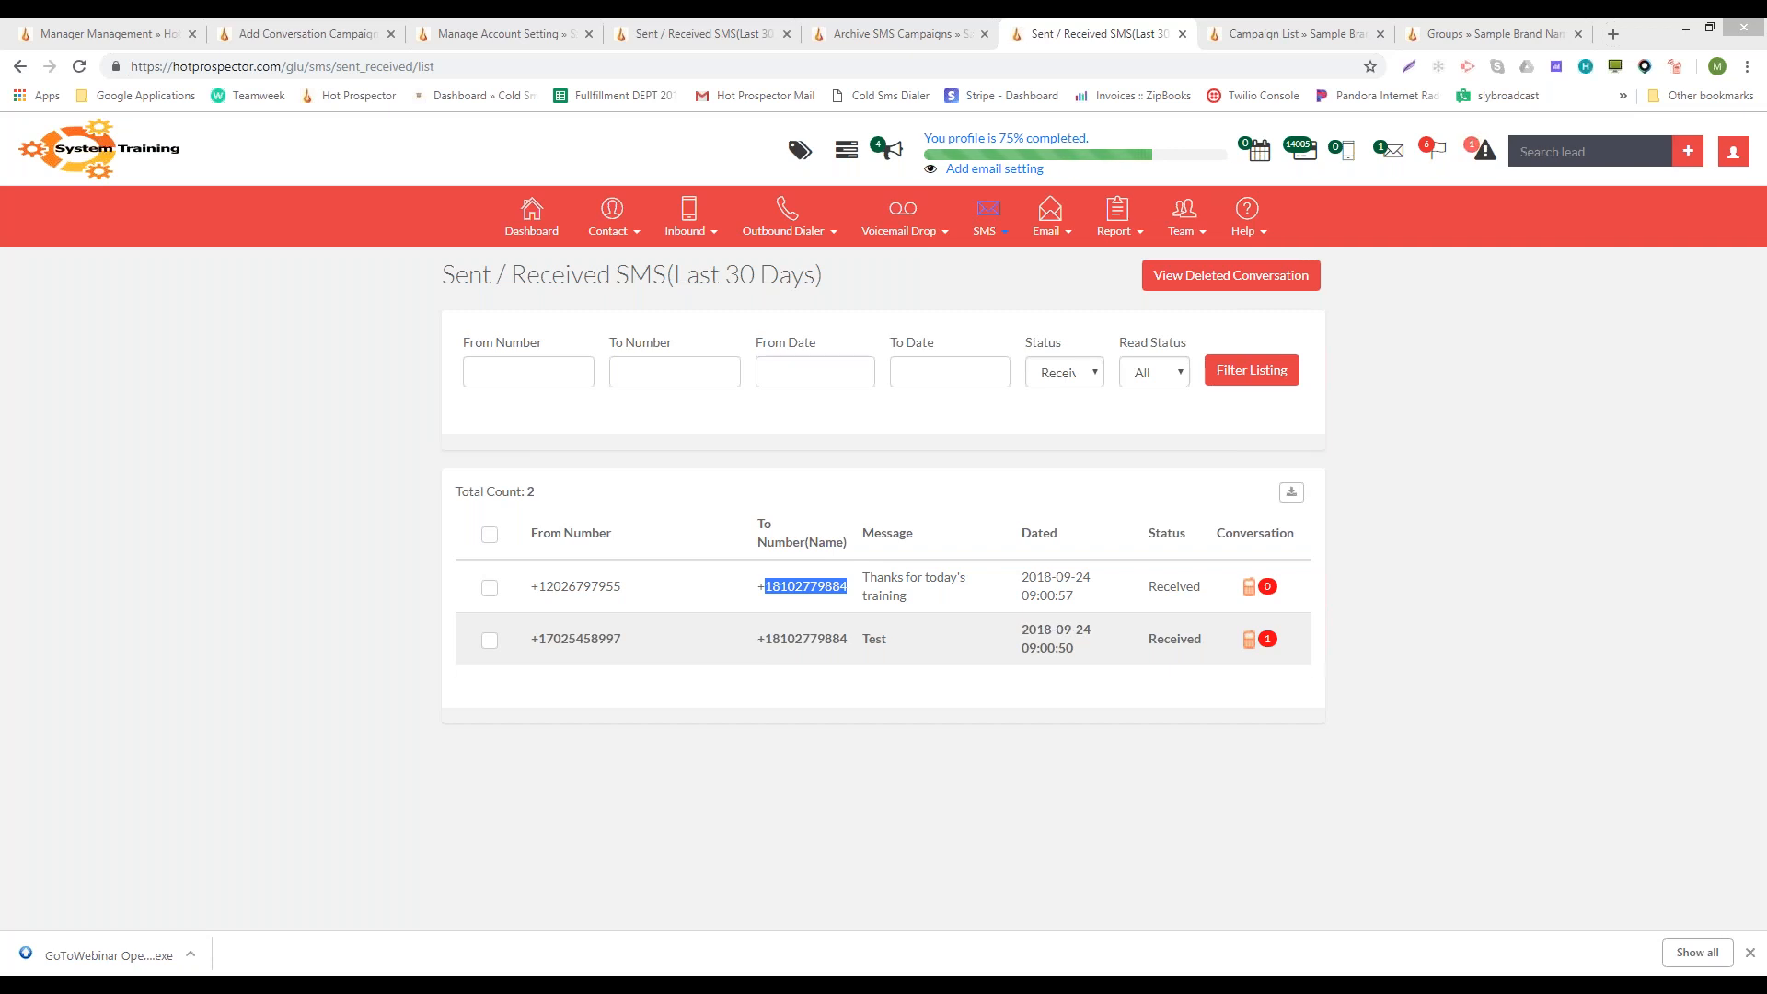
- Open the unsubscribe keywords page listing quit, end, cancel, unsubscribe, stopall, stop, unsub, and select Enter Keyword
mouse_move(1002, 233)
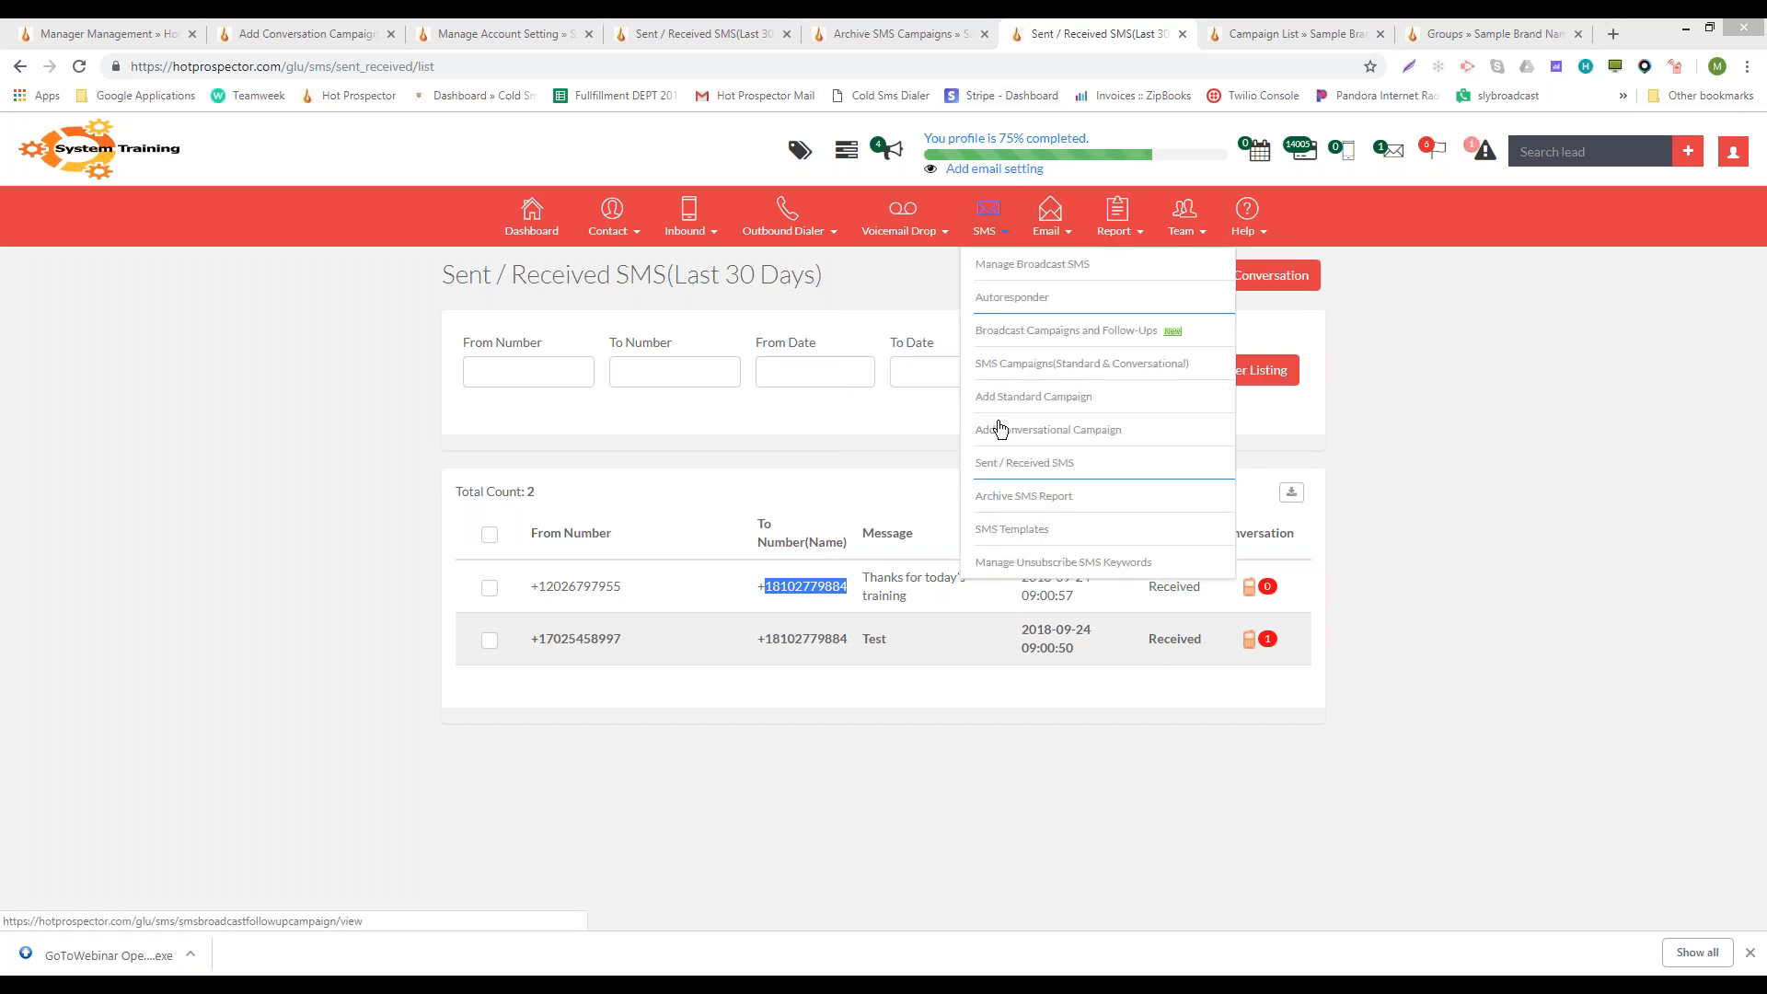
left_click(997, 564)
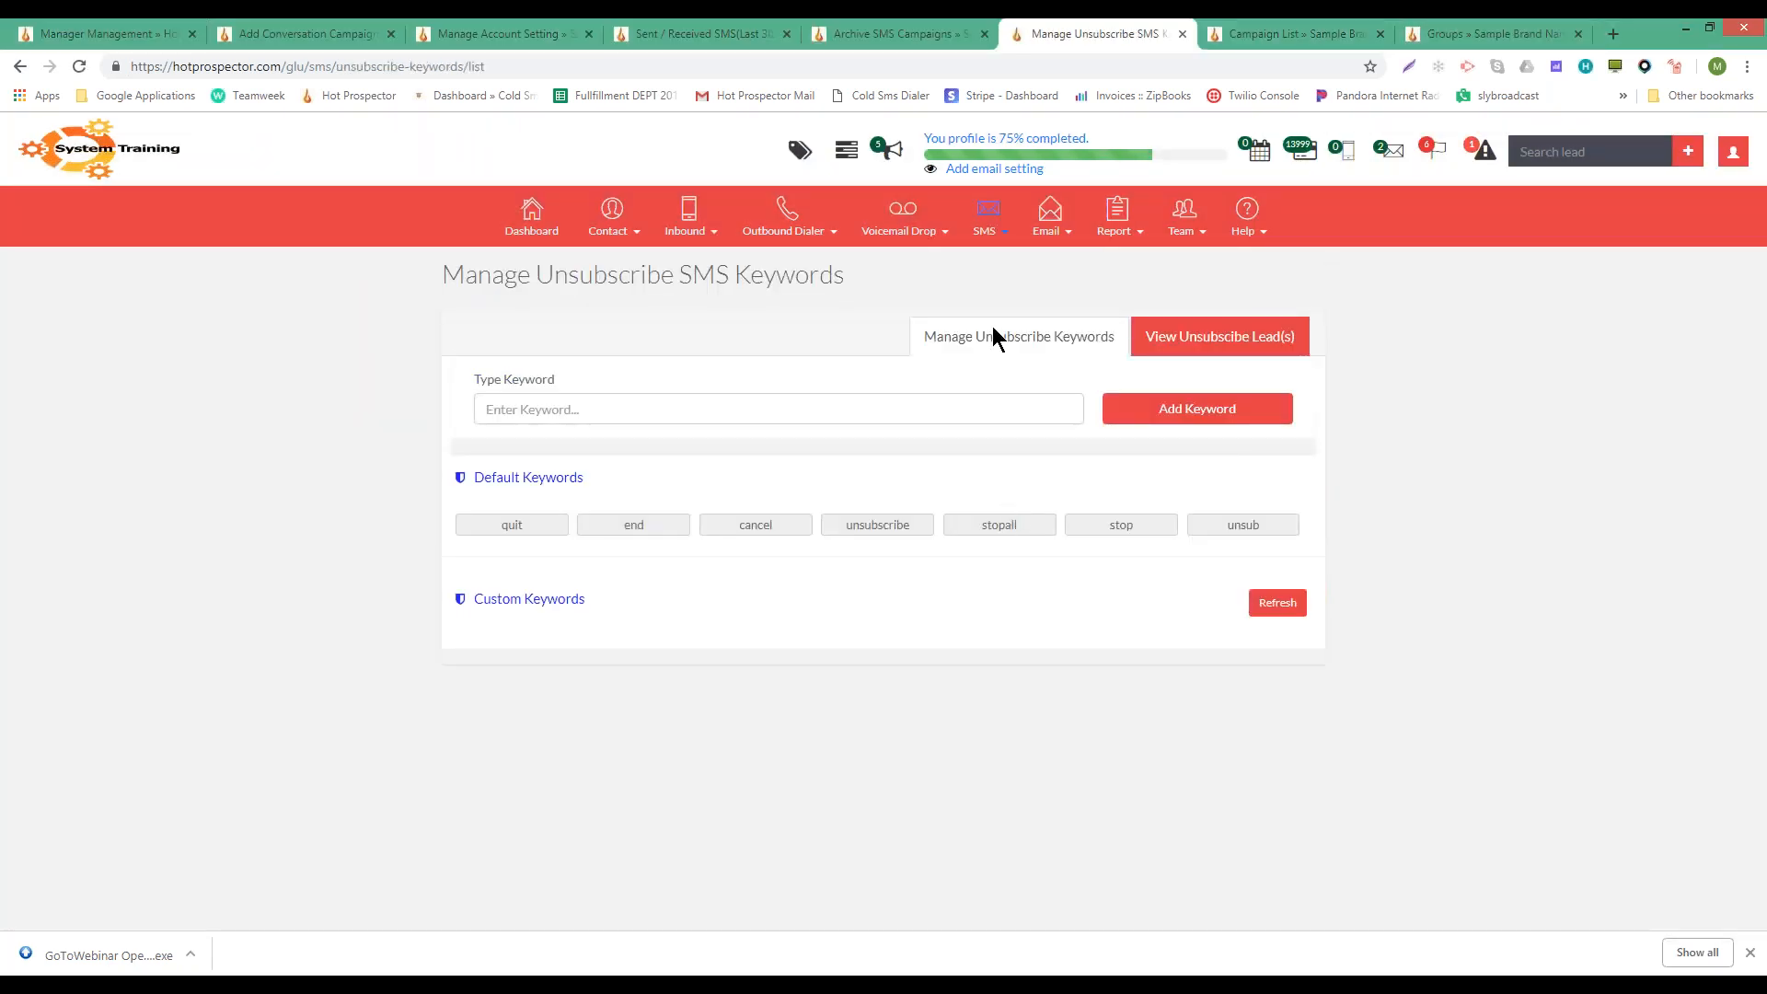
left_click(1007, 237)
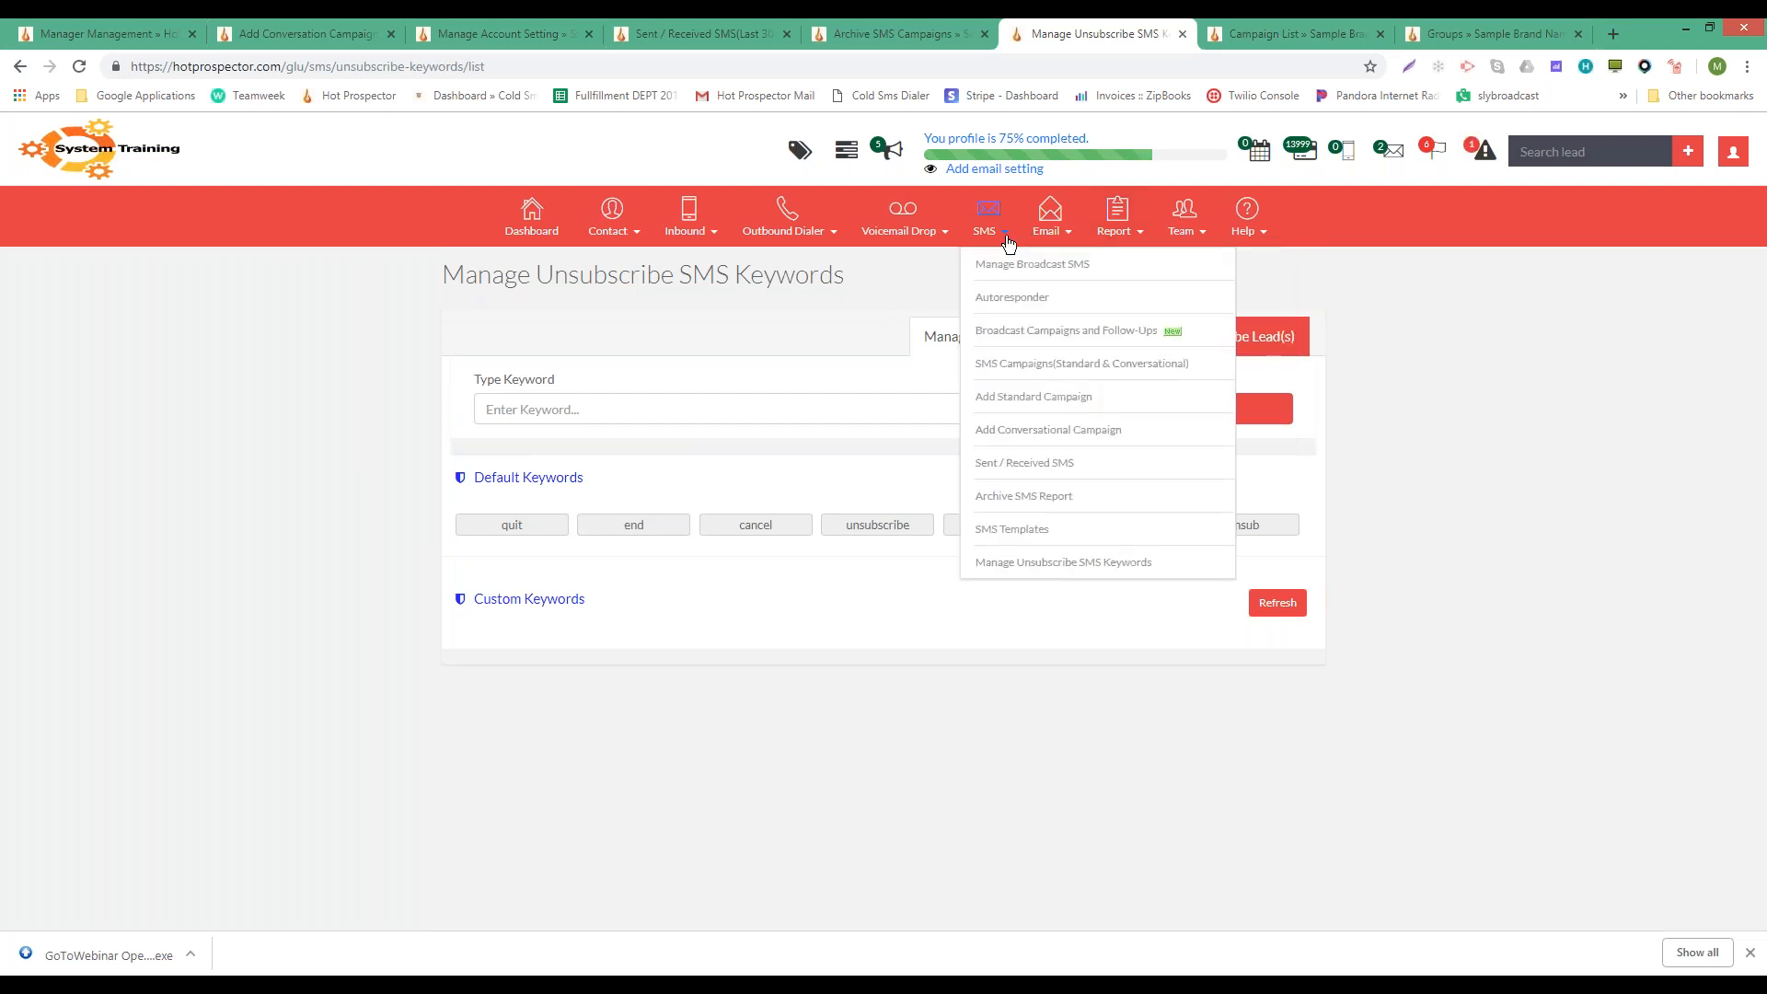
left_click(512, 420)
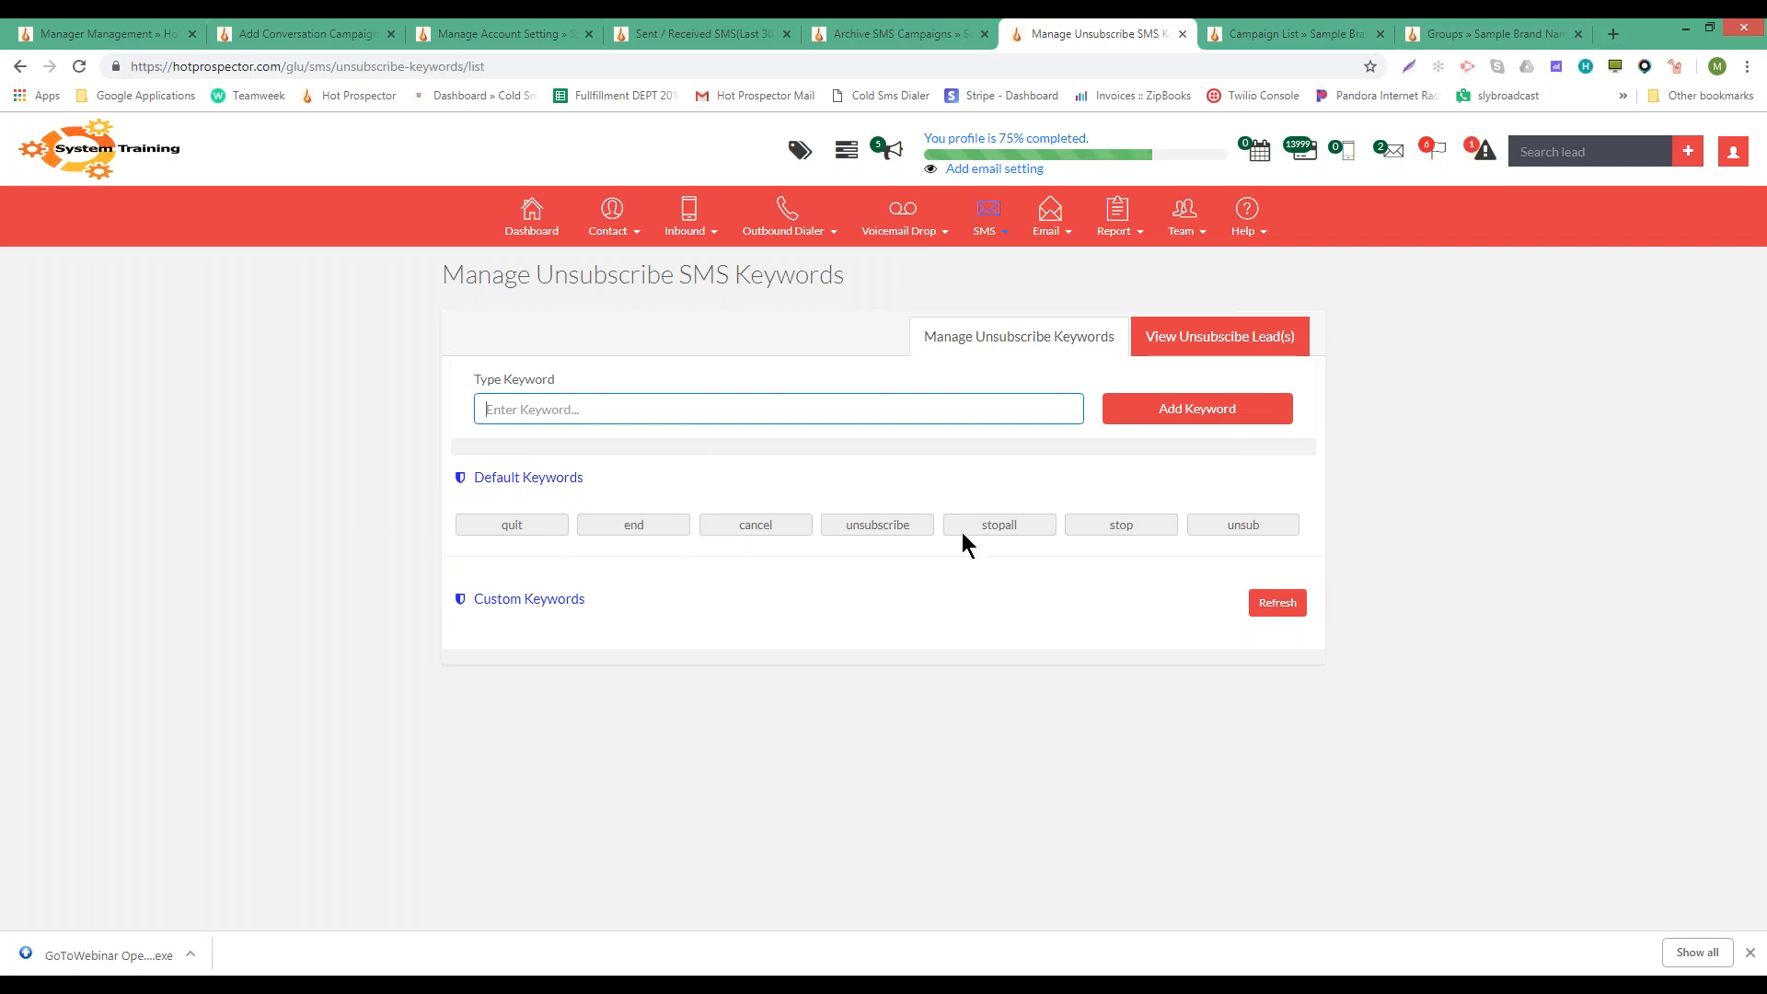
mouse_move(983, 236)
left_click(988, 214)
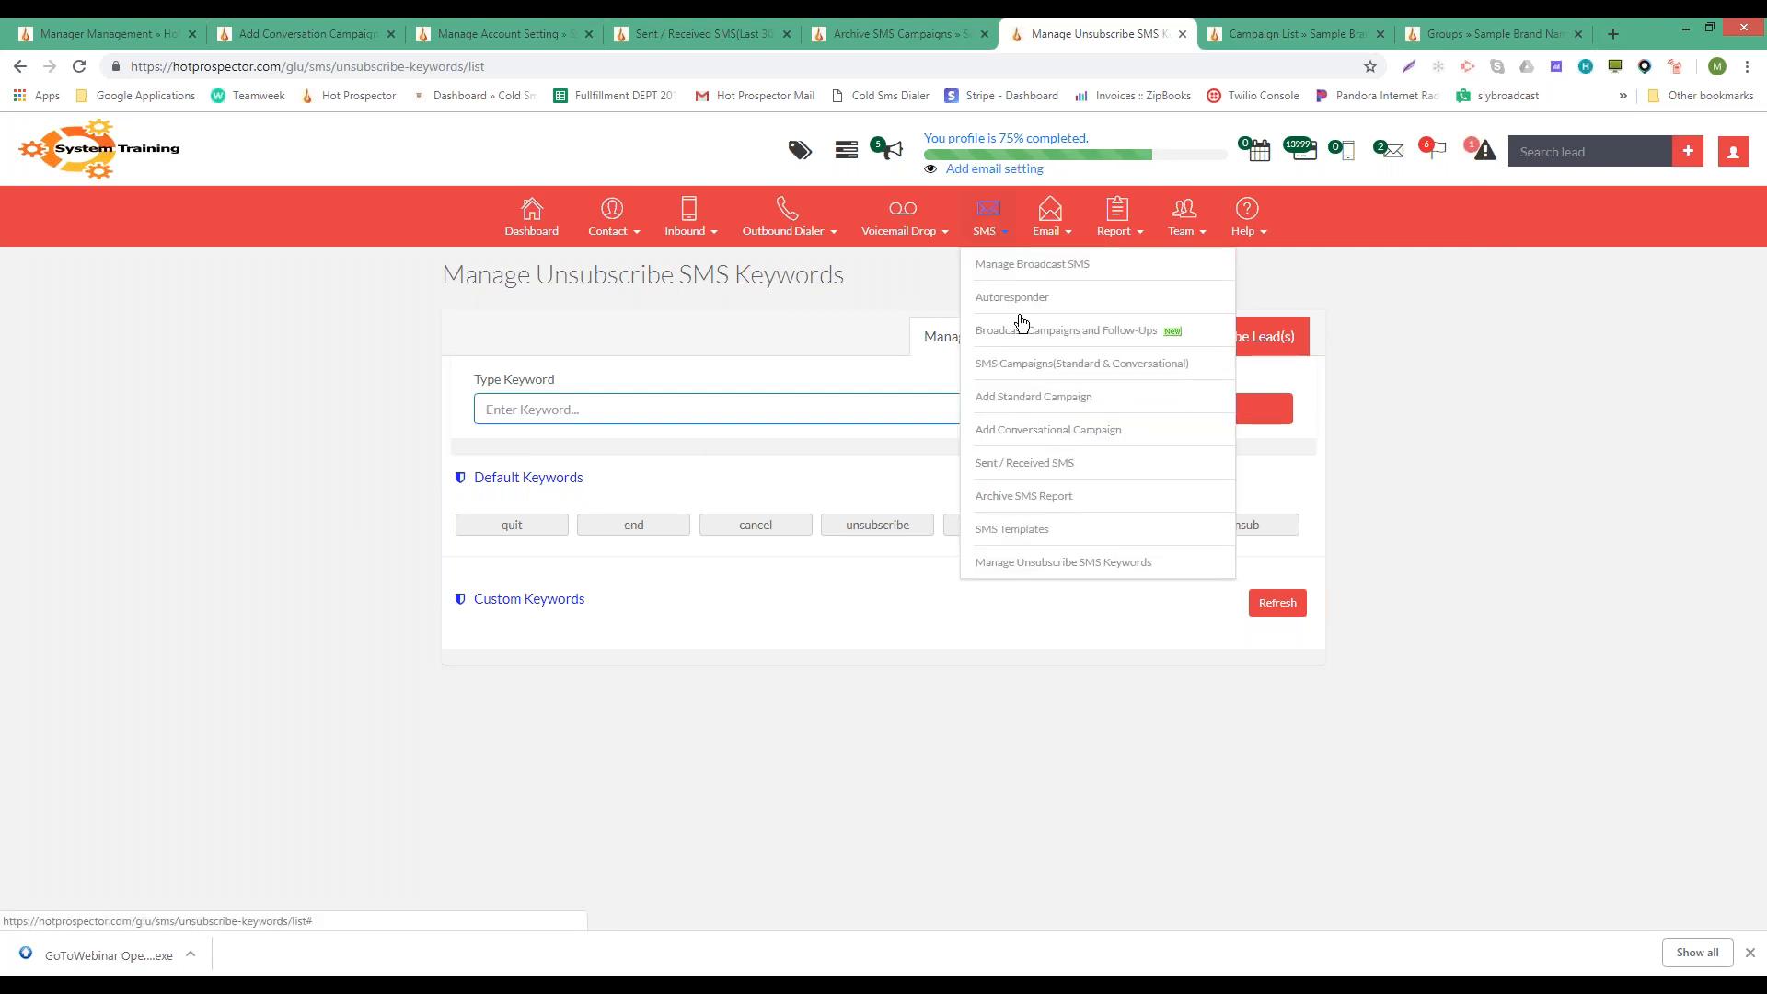
- Open the received-message conversation saying "Hello! Thanks for the training!" from Sent / Received SMS
left_click(1084, 364)
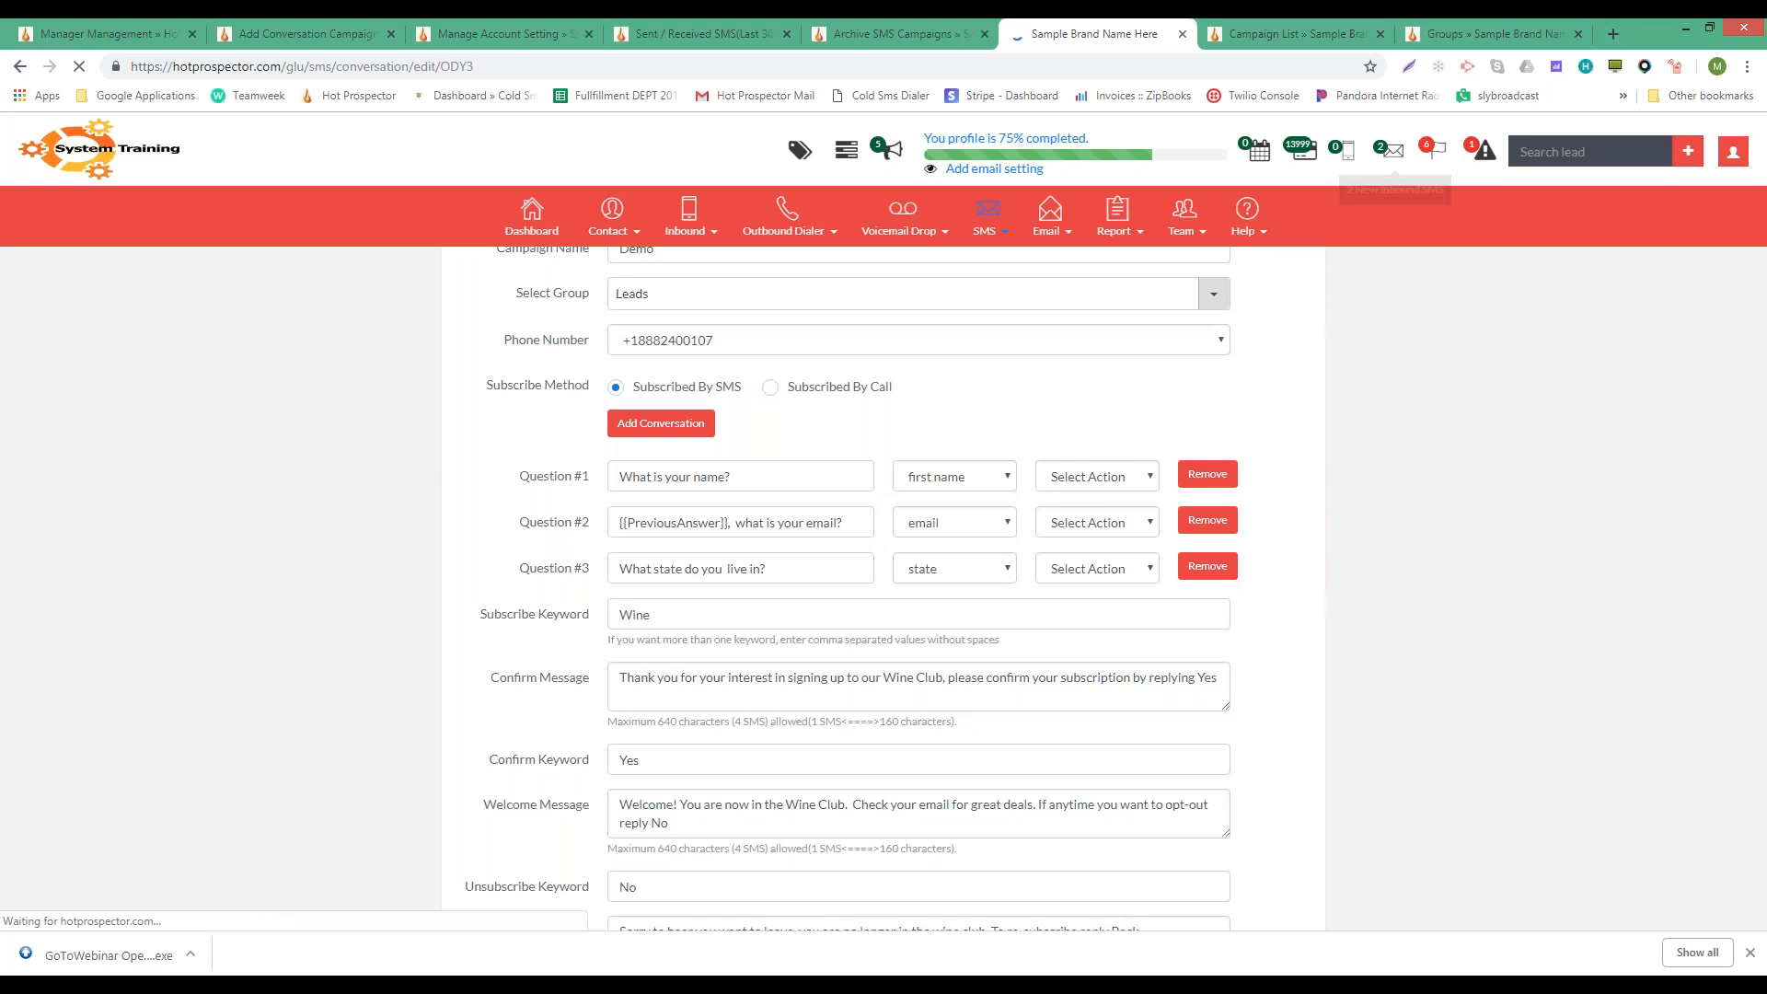
left_click(1393, 150)
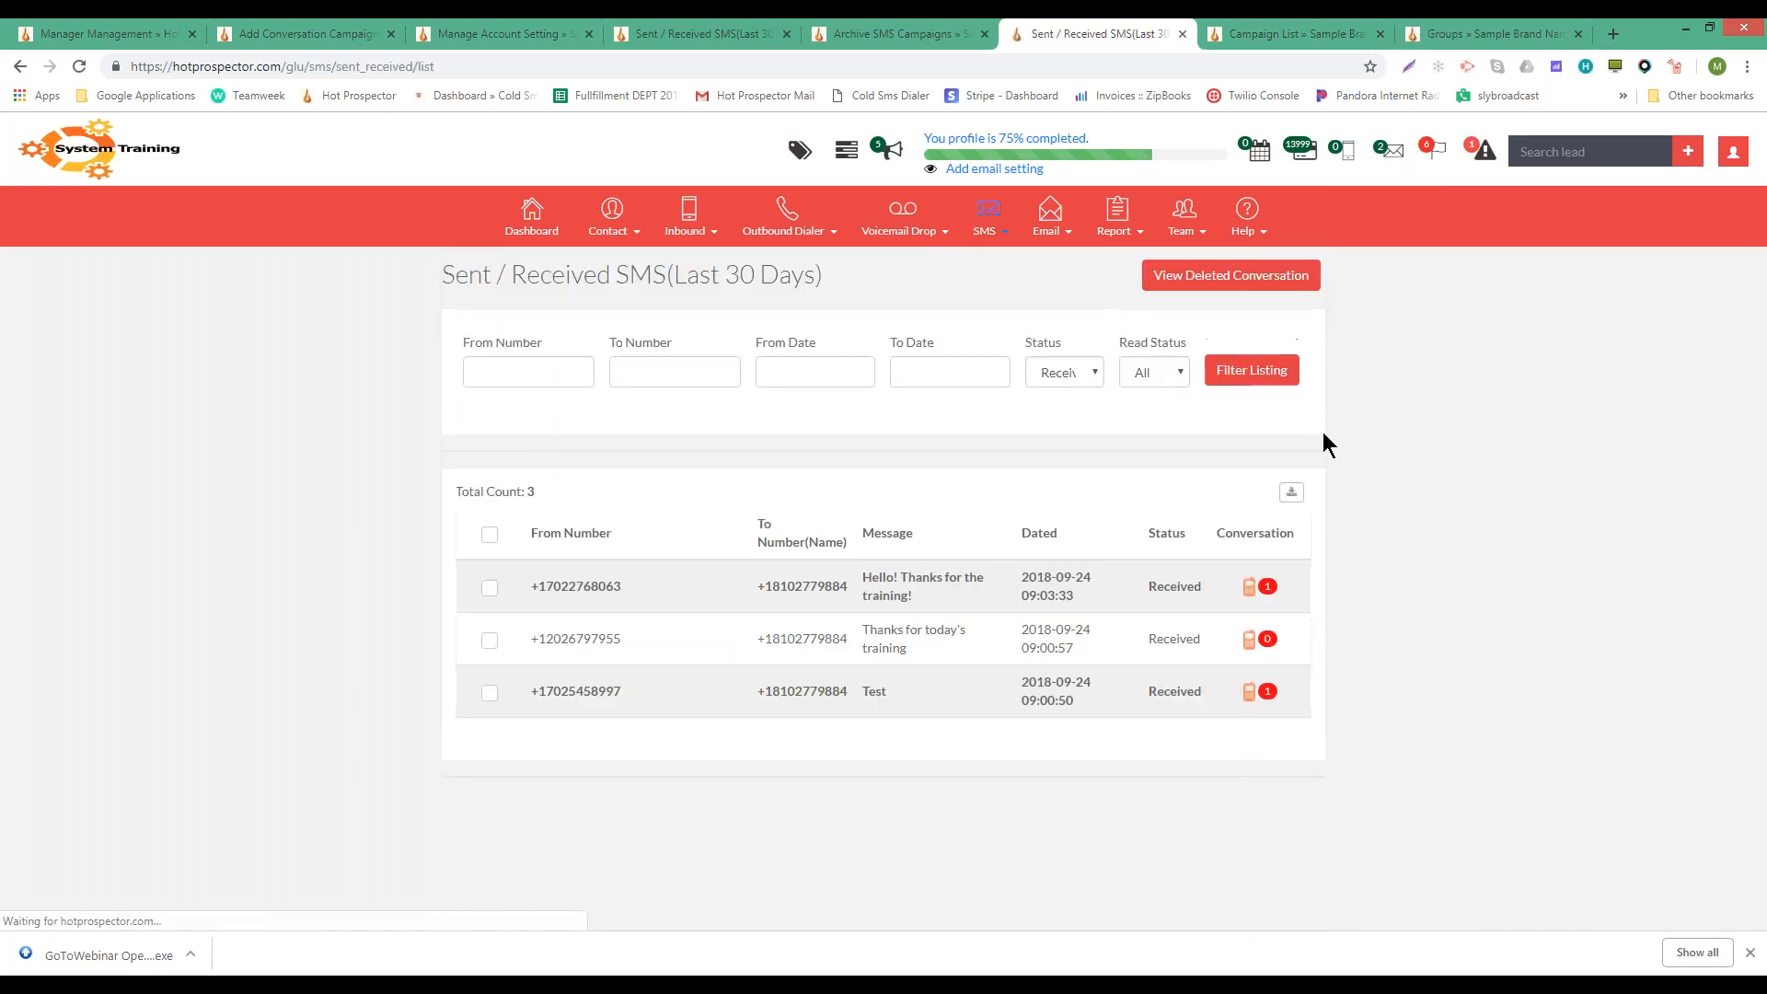
left_click(1244, 589)
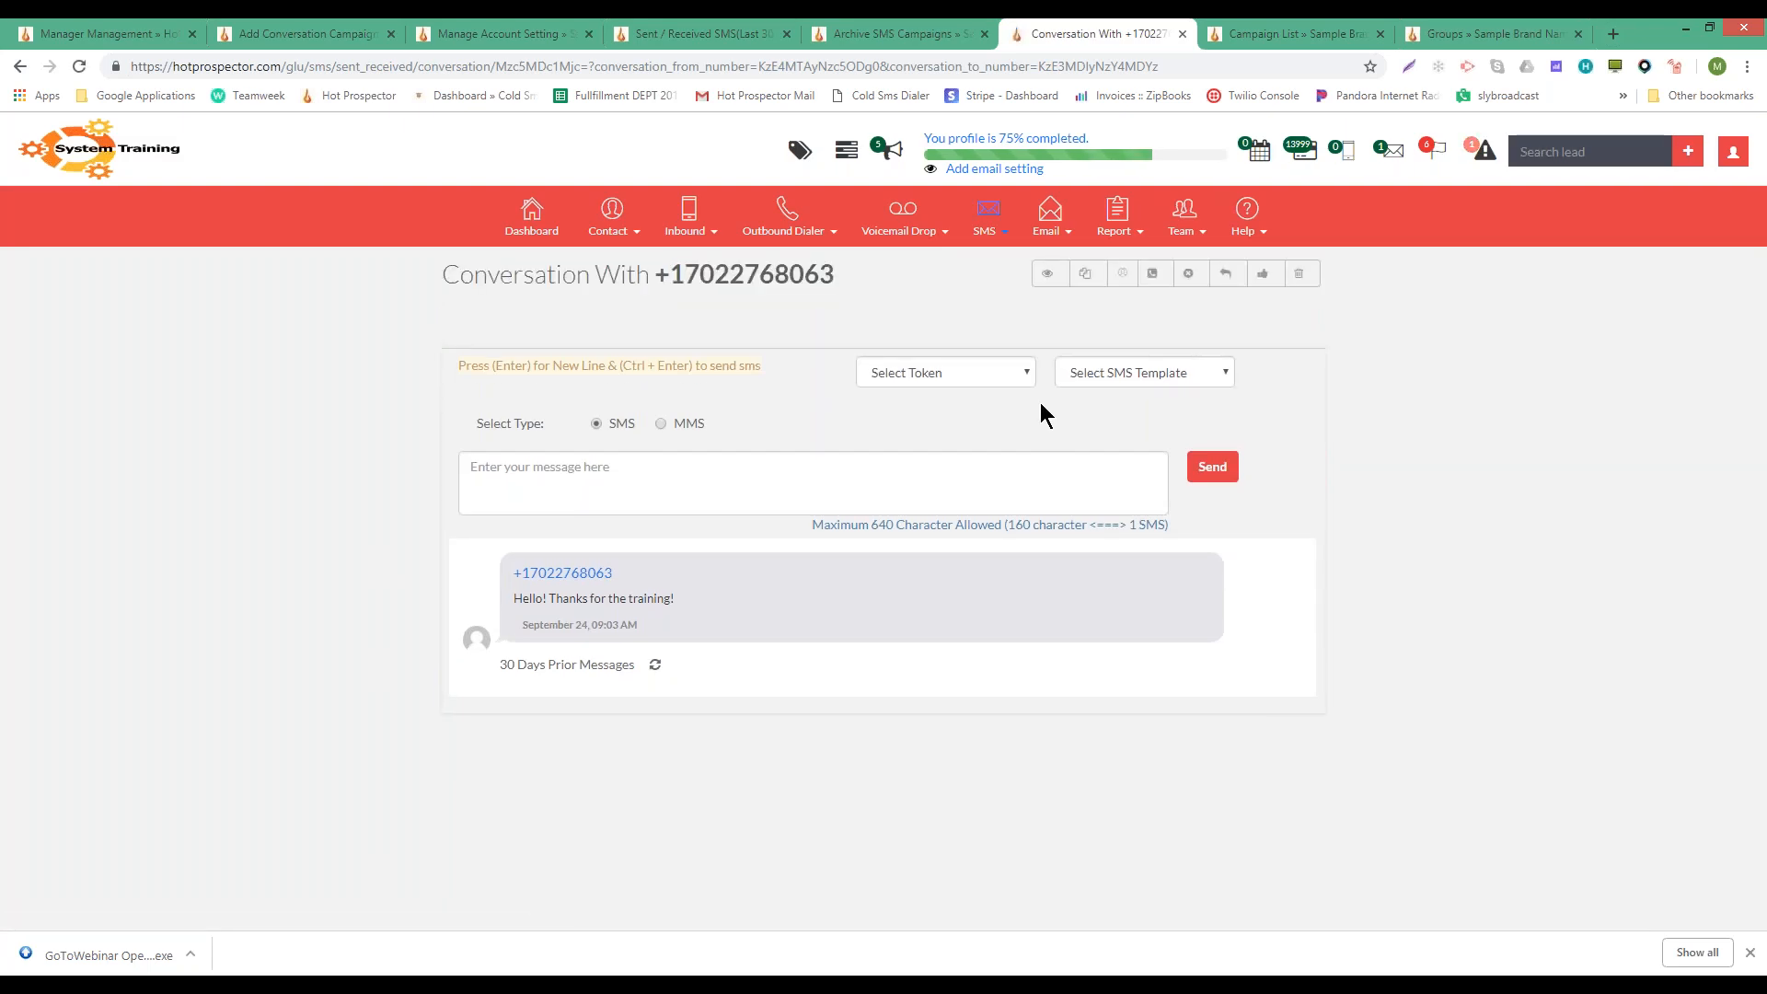
left_click(1125, 363)
left_click(1124, 362)
left_click(989, 373)
left_click(988, 373)
left_click(602, 488)
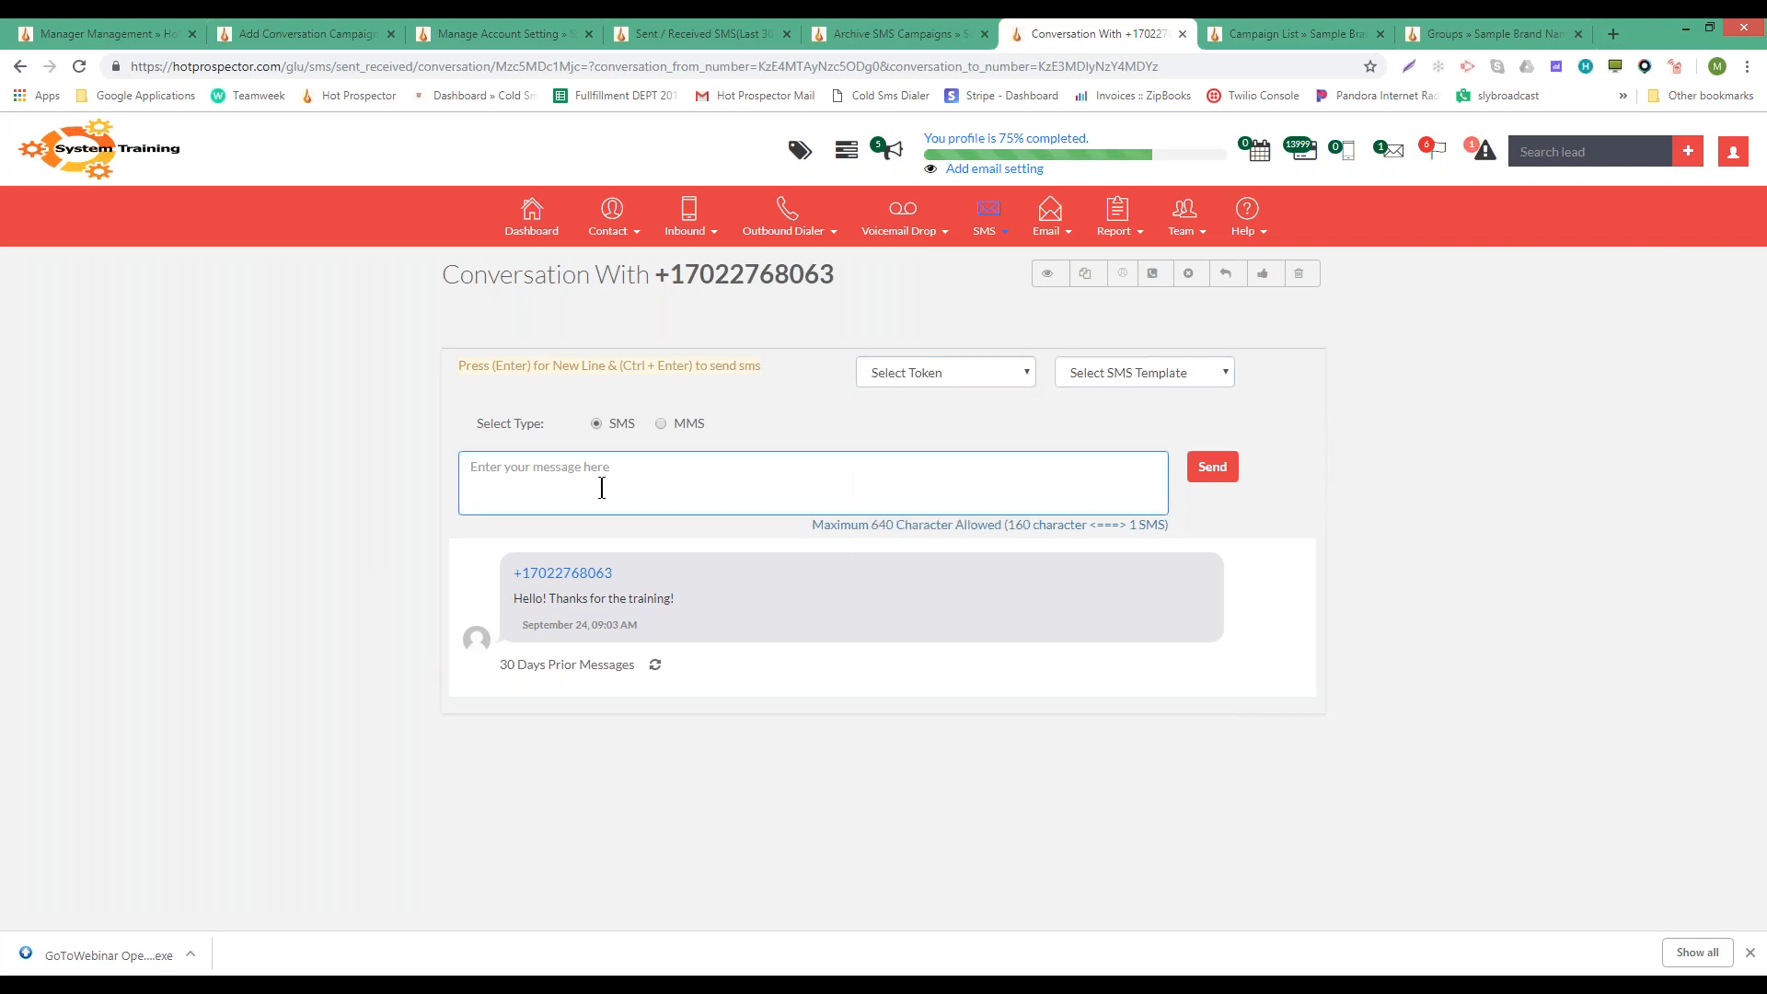
mouse_move(583, 576)
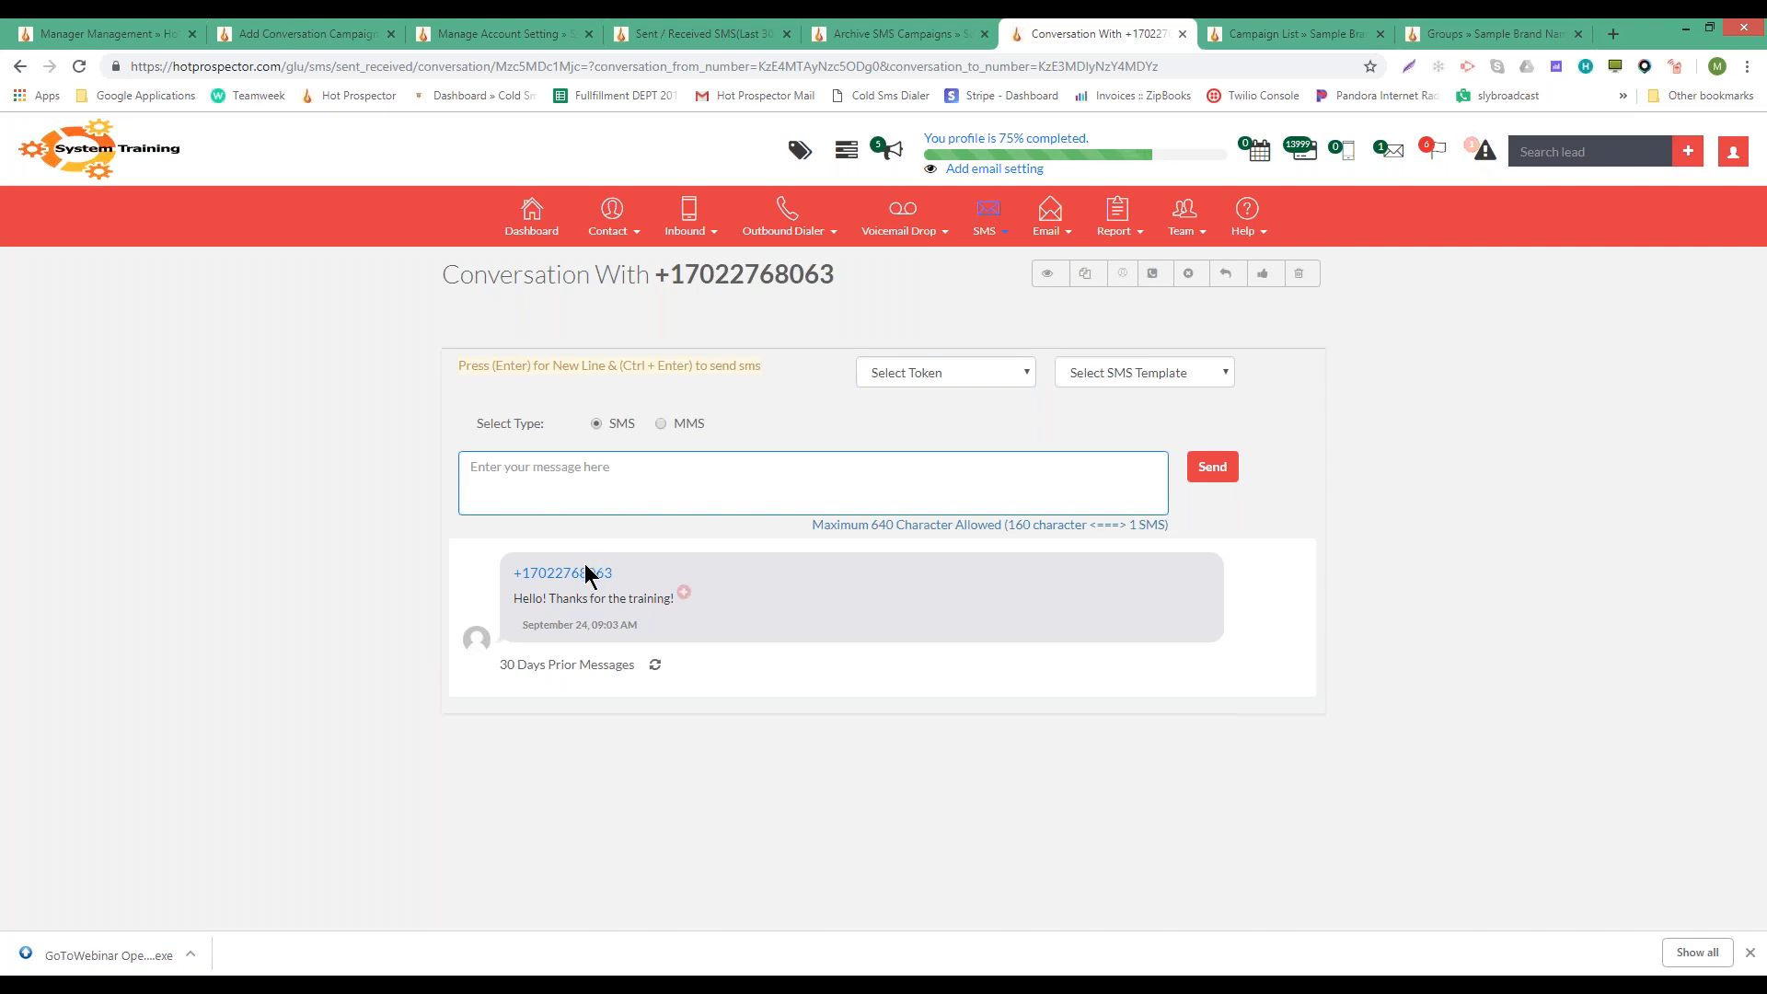
left_click(683, 593)
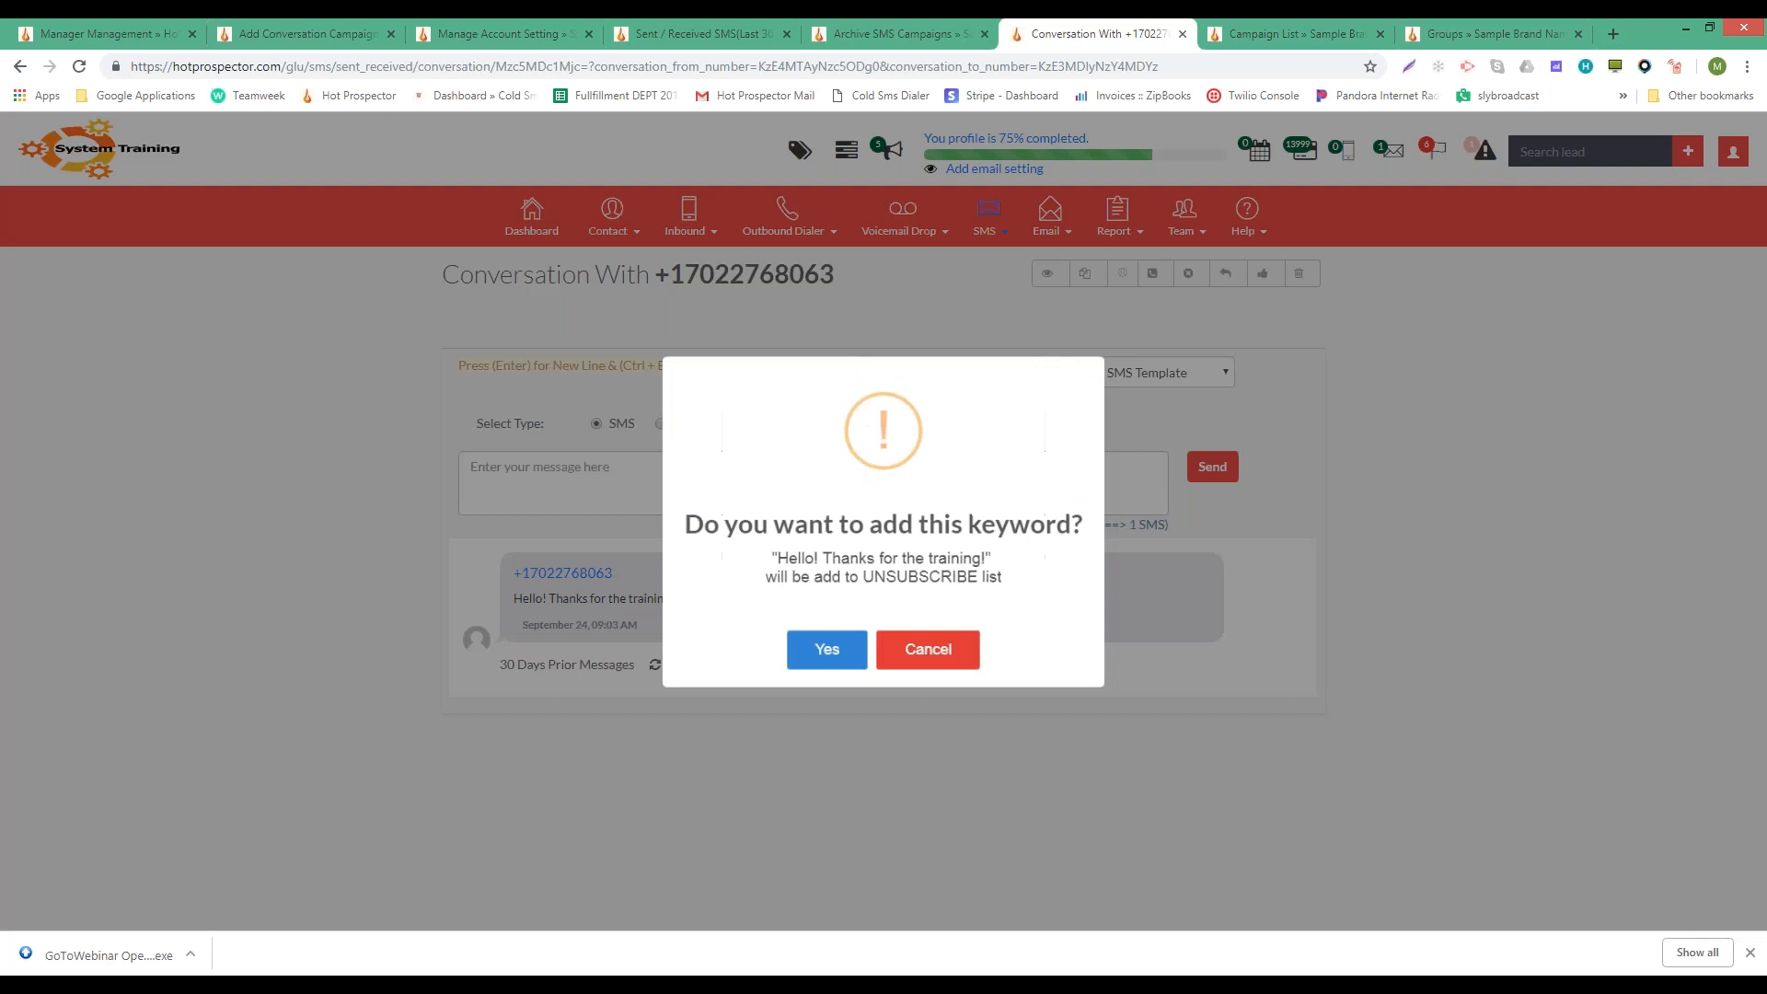
left_click(937, 659)
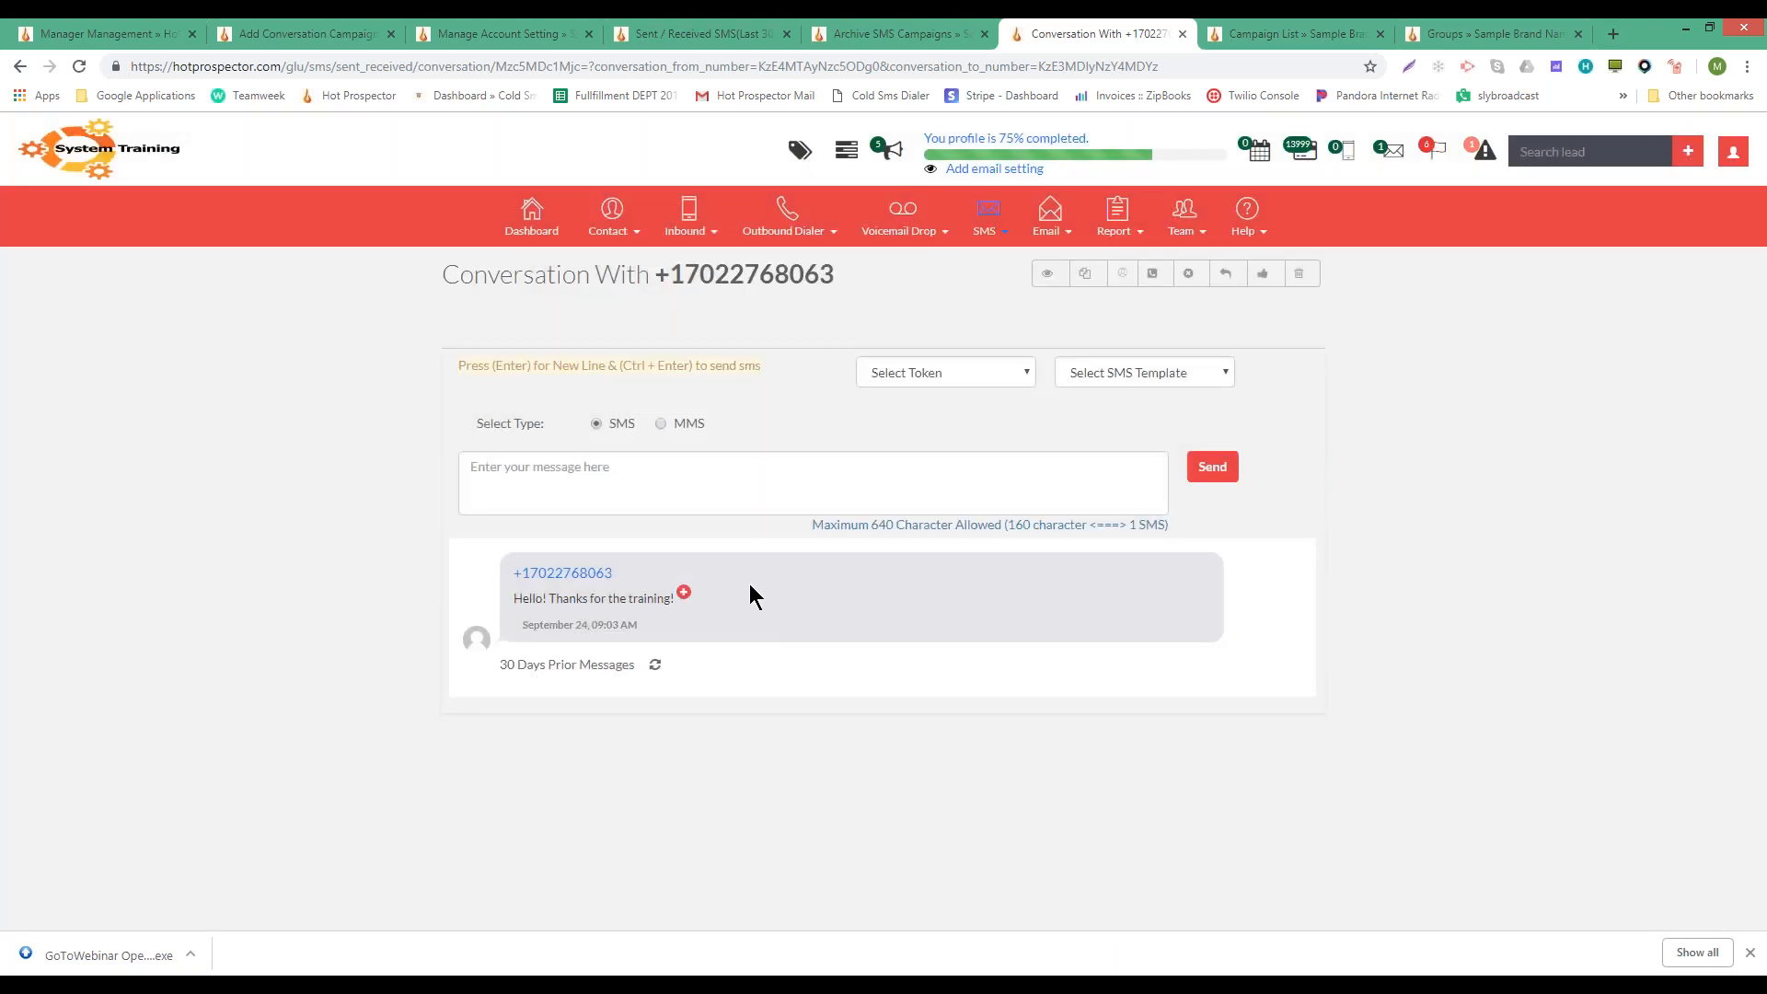